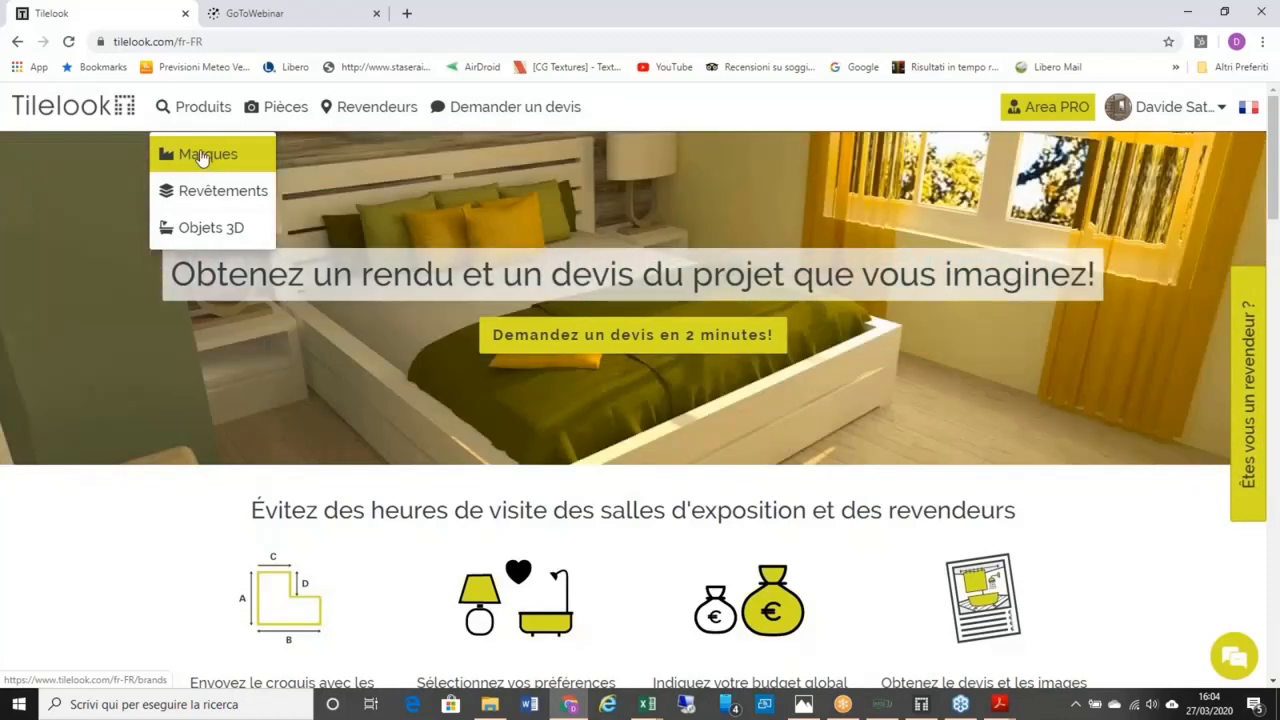
Step: Open the Marques page listing all 471 tile and bathroom brands and scroll through it
{"action": "left_click", "coordinate": [196, 158]}
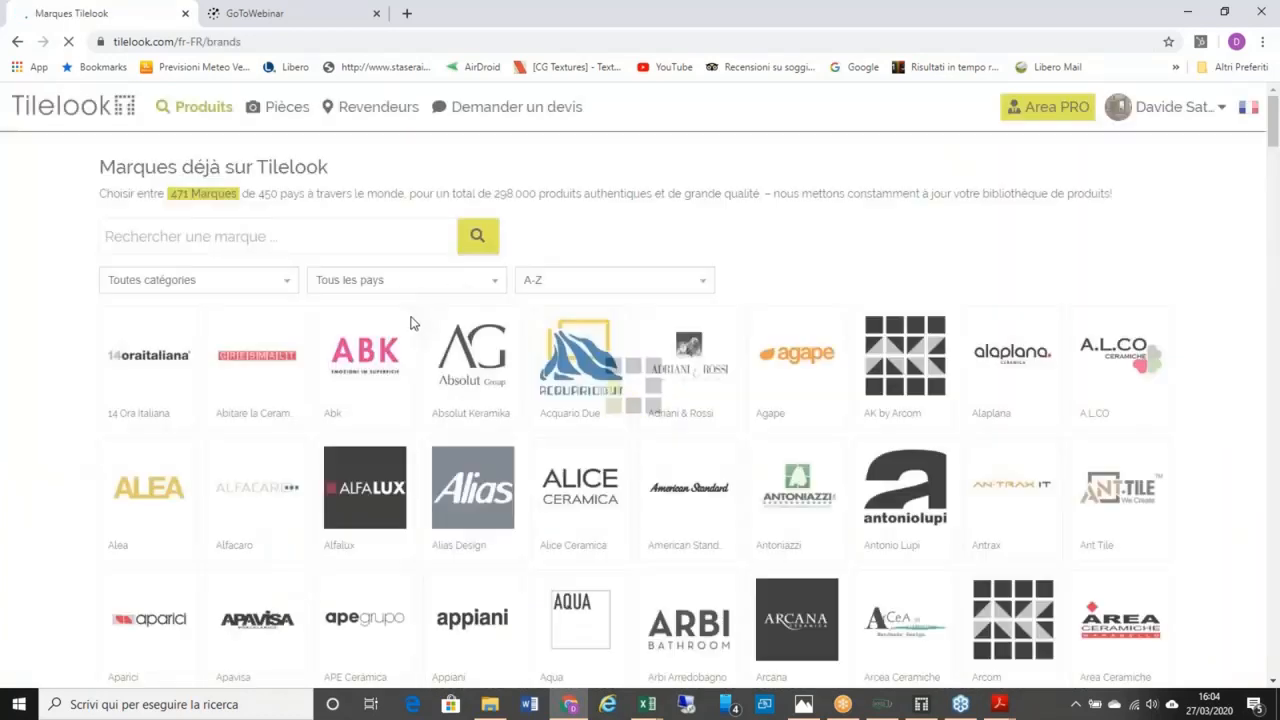
{"action": "scroll", "coordinate": [208, 244], "scroll_direction": "down", "scroll_amount": 3}
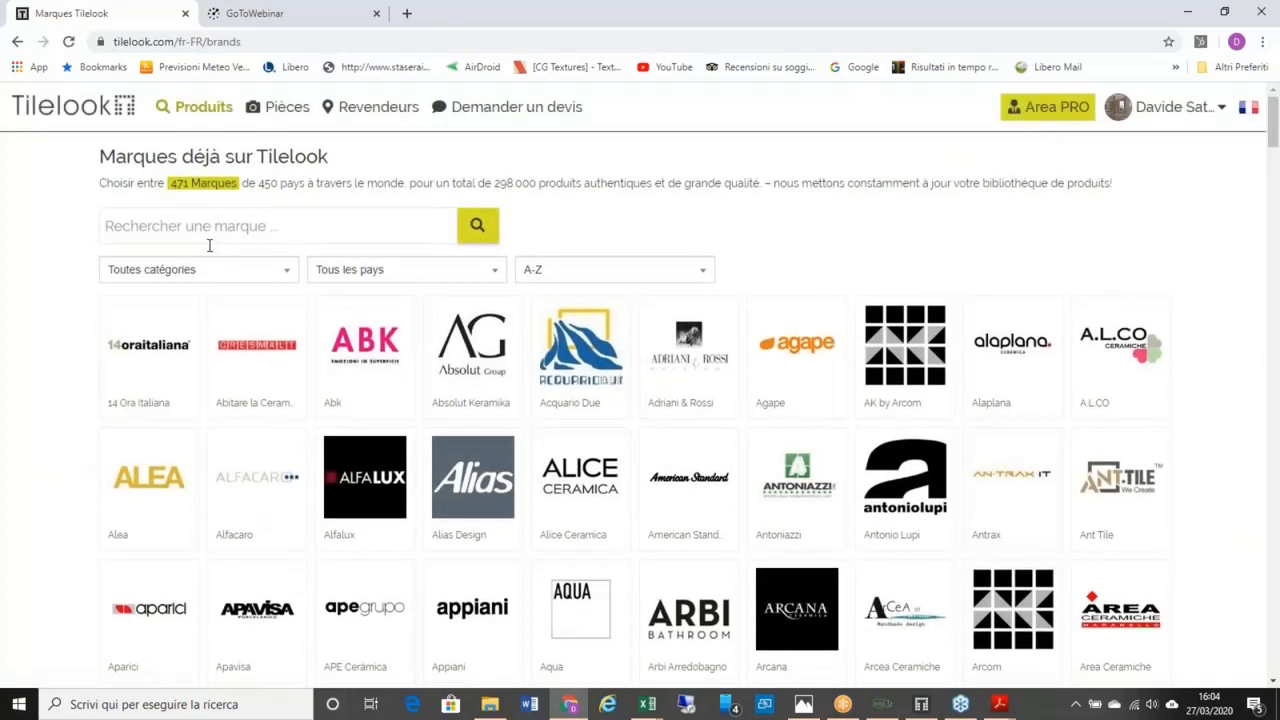
{"action": "scroll", "coordinate": [832, 423], "scroll_direction": "down", "scroll_amount": 1}
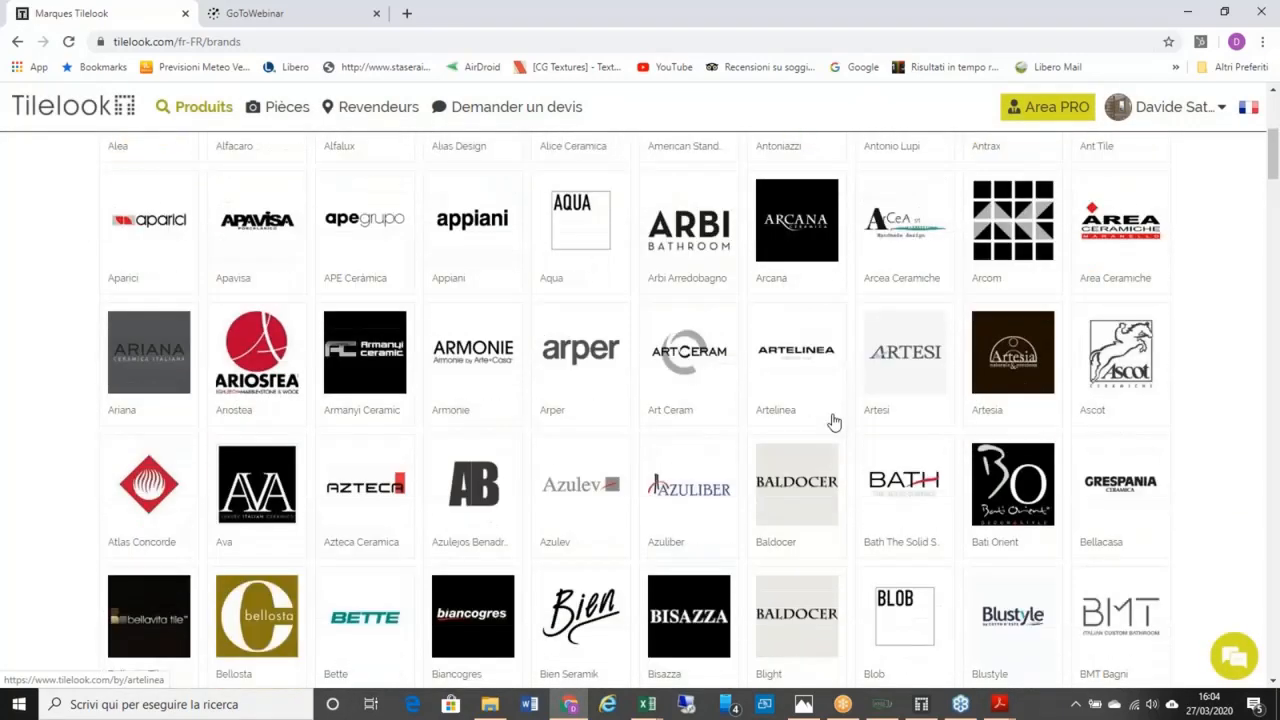
{"action": "scroll", "coordinate": [832, 423], "scroll_direction": "up", "scroll_amount": 4}
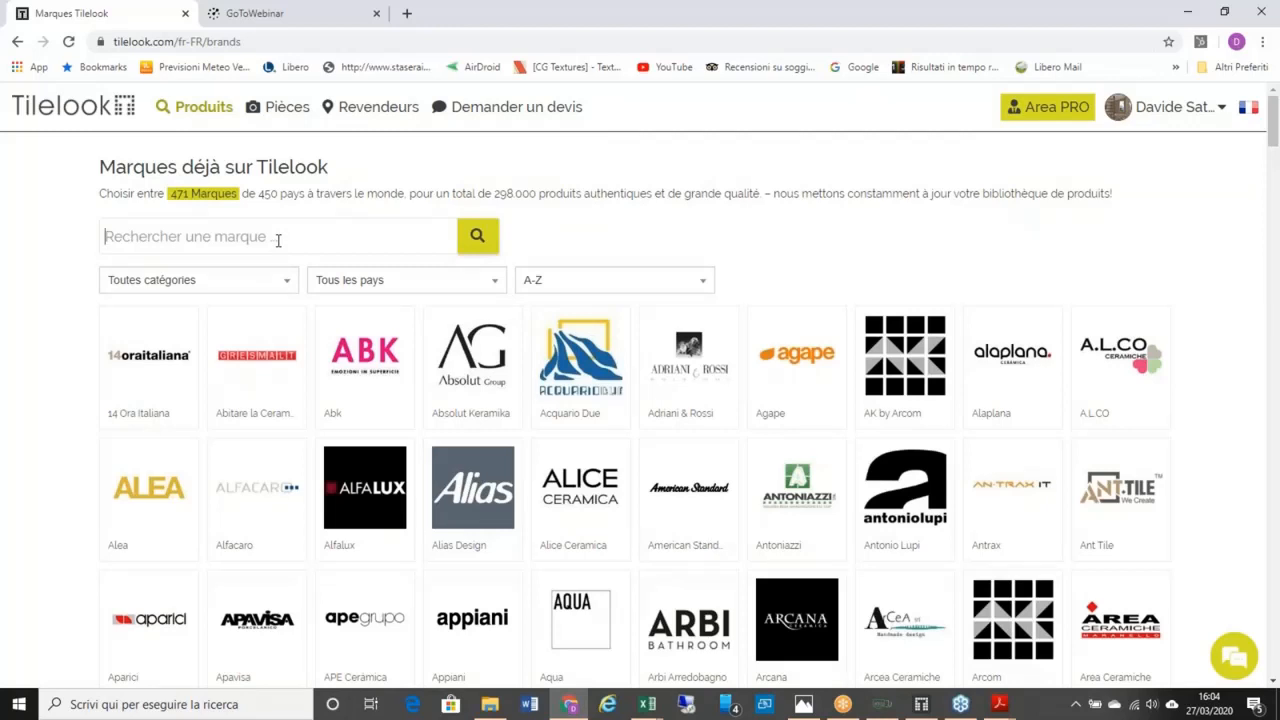
{"action": "type", "text": "Maza"}
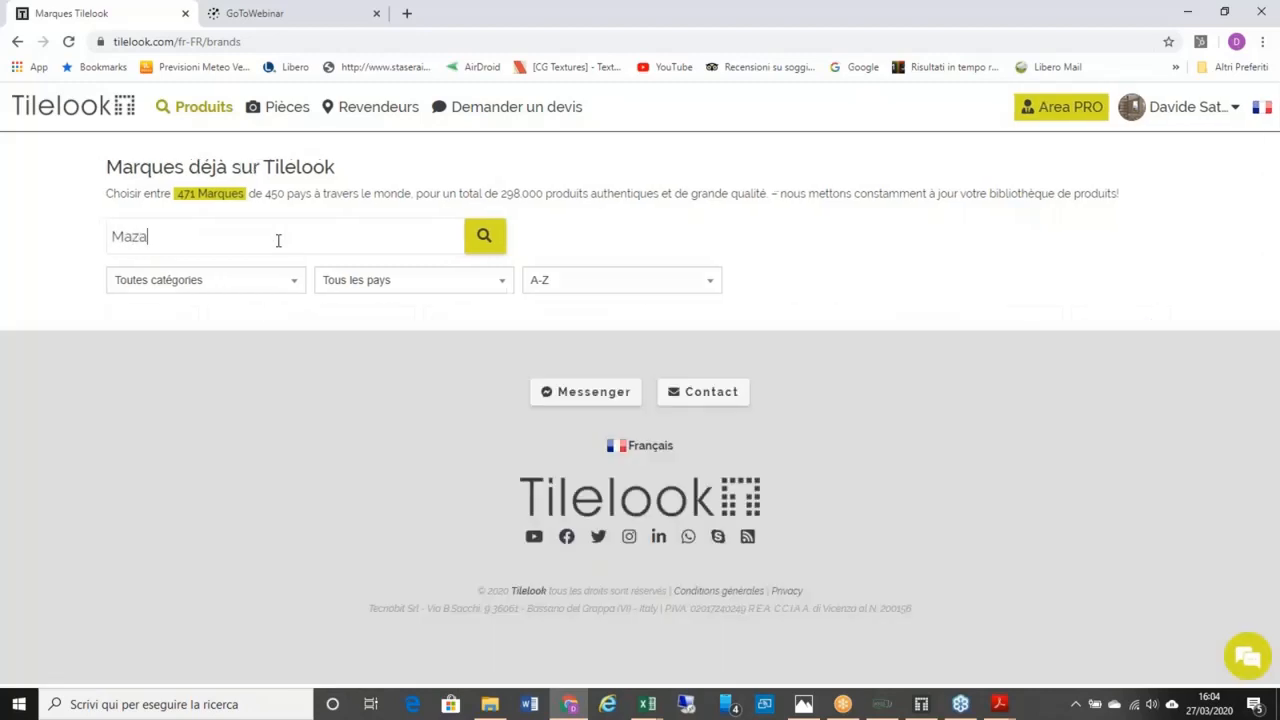
{"action": "type", "text": "r"}
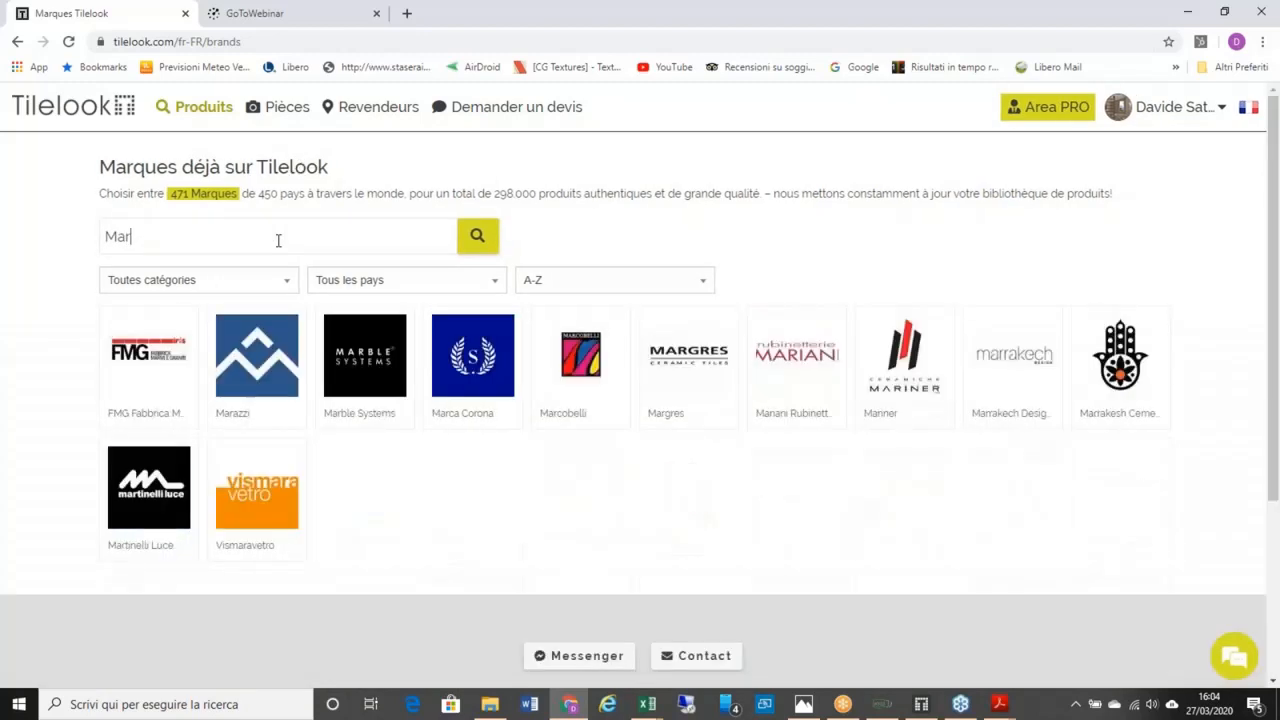
{"action": "type", "text": "a"}
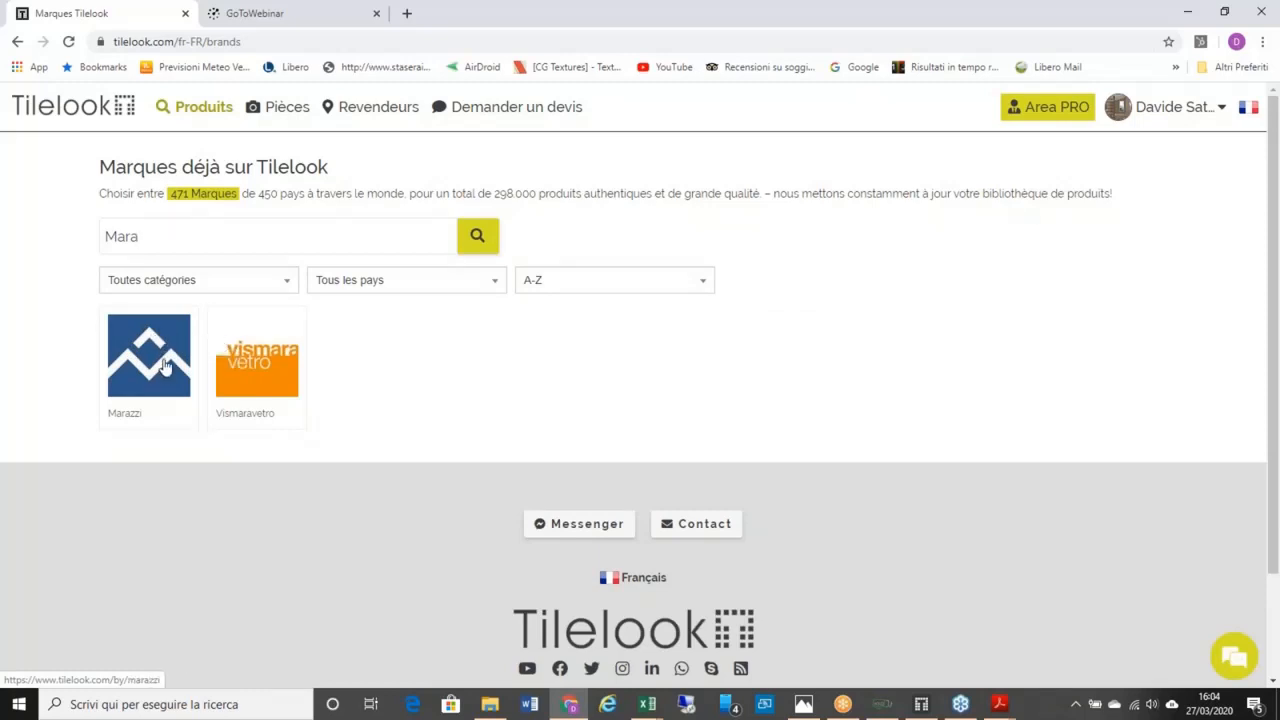
{"action": "left_click", "coordinate": [286, 284]}
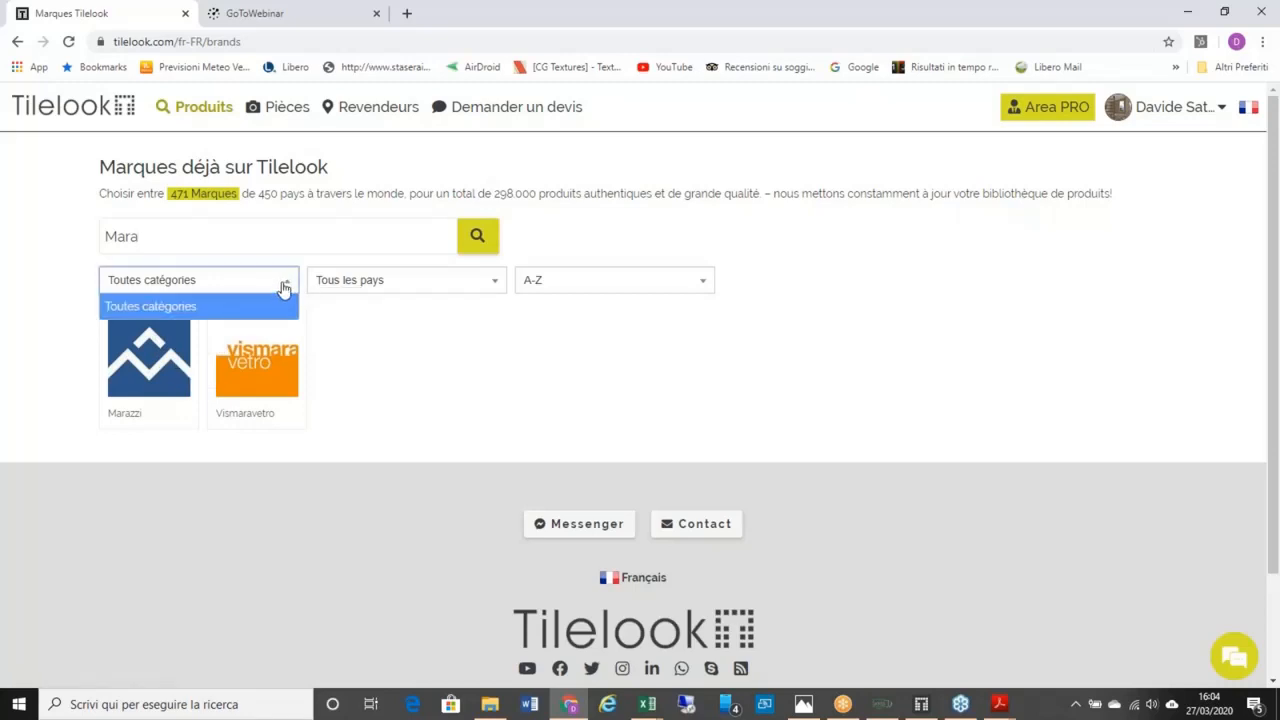
{"action": "left_click", "coordinate": [287, 286]}
{"action": "left_click_drag", "start_coordinate": [166, 238], "coordinate": [88, 236]}
{"action": "key", "text": "BackSpace"}
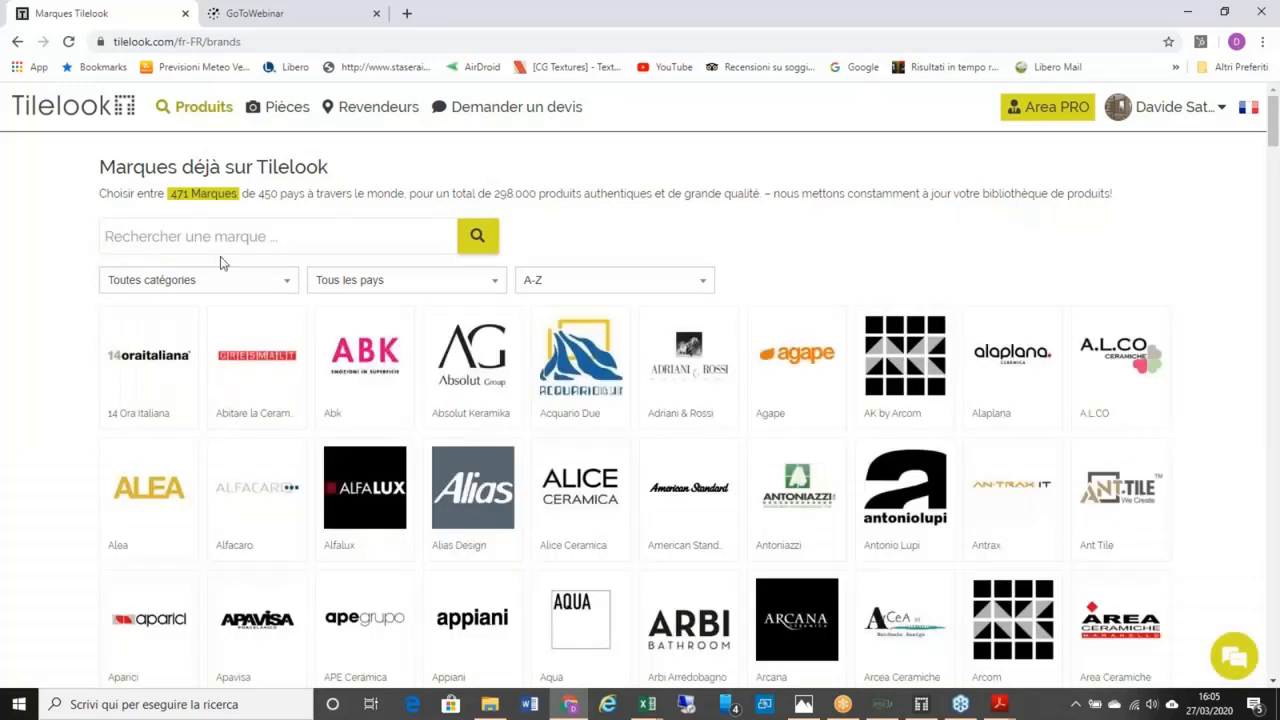
{"action": "left_click", "coordinate": [287, 285]}
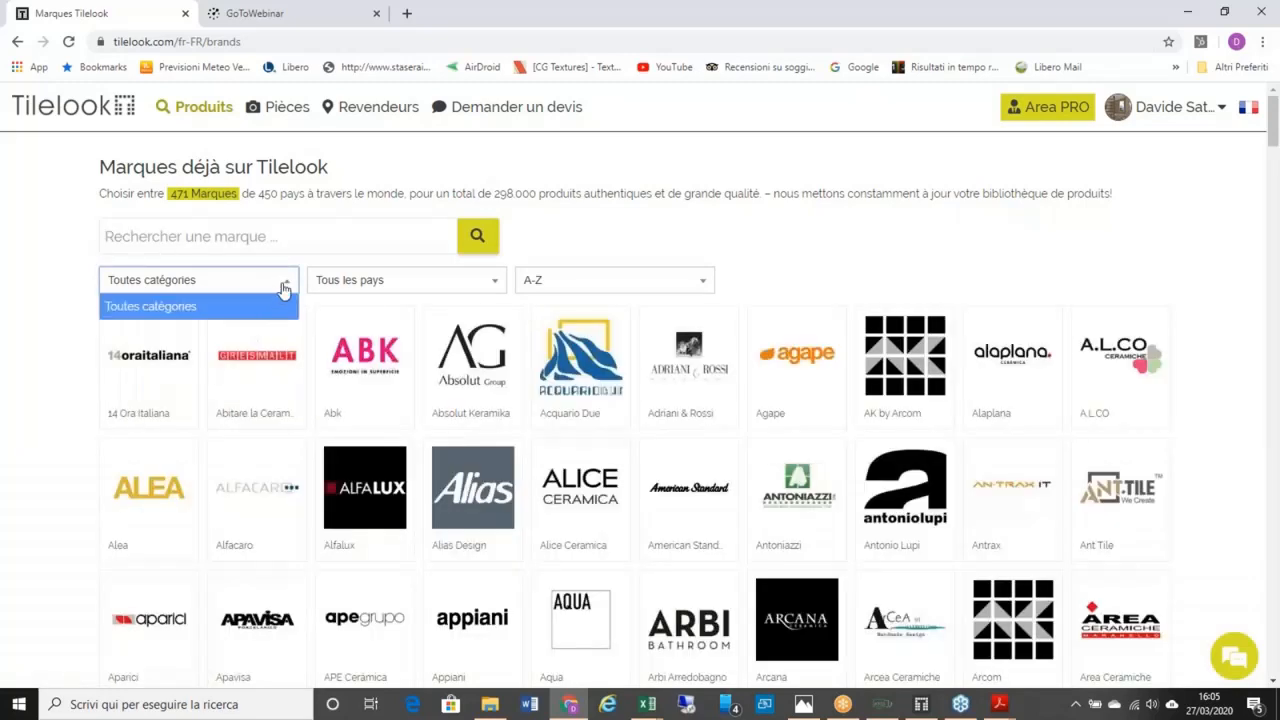
{"action": "left_click", "coordinate": [286, 287]}
{"action": "left_click", "coordinate": [287, 286]}
{"action": "left_click", "coordinate": [212, 289]}
{"action": "left_click", "coordinate": [168, 283]}
{"action": "left_click", "coordinate": [289, 289]}
{"action": "left_click", "coordinate": [289, 290]}
{"action": "left_click", "coordinate": [231, 287]}
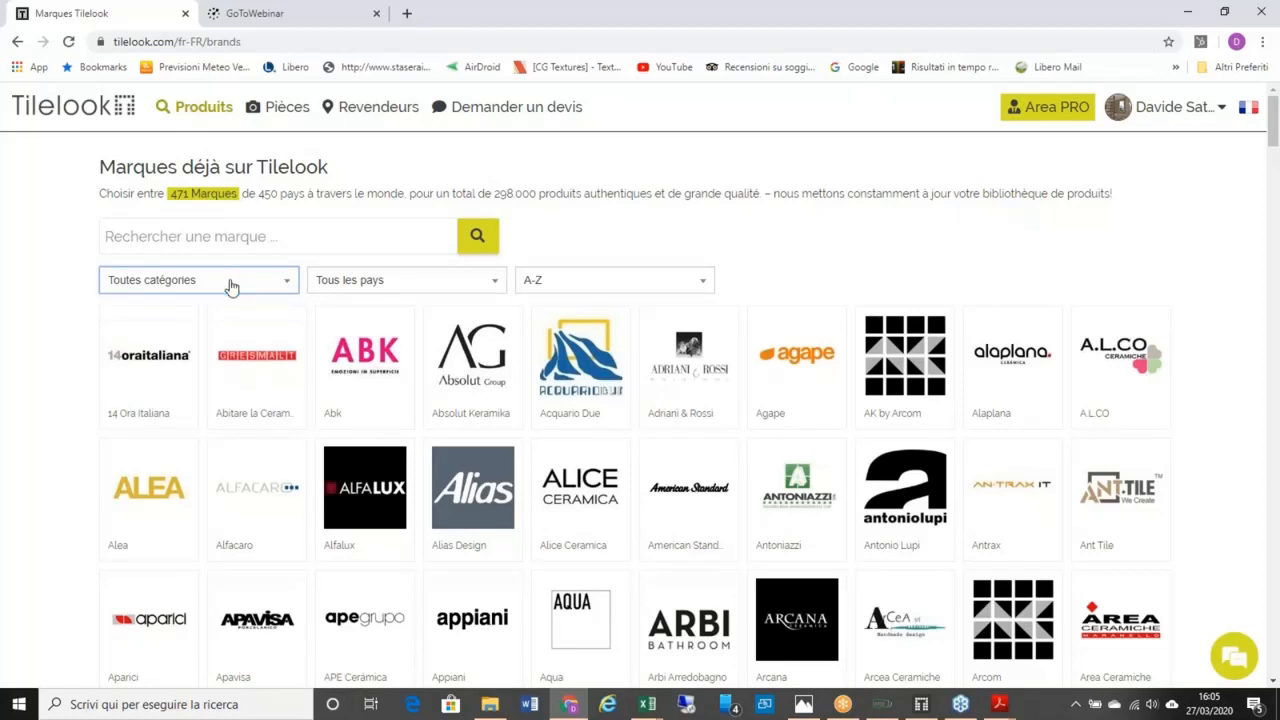
{"action": "left_click", "coordinate": [285, 289]}
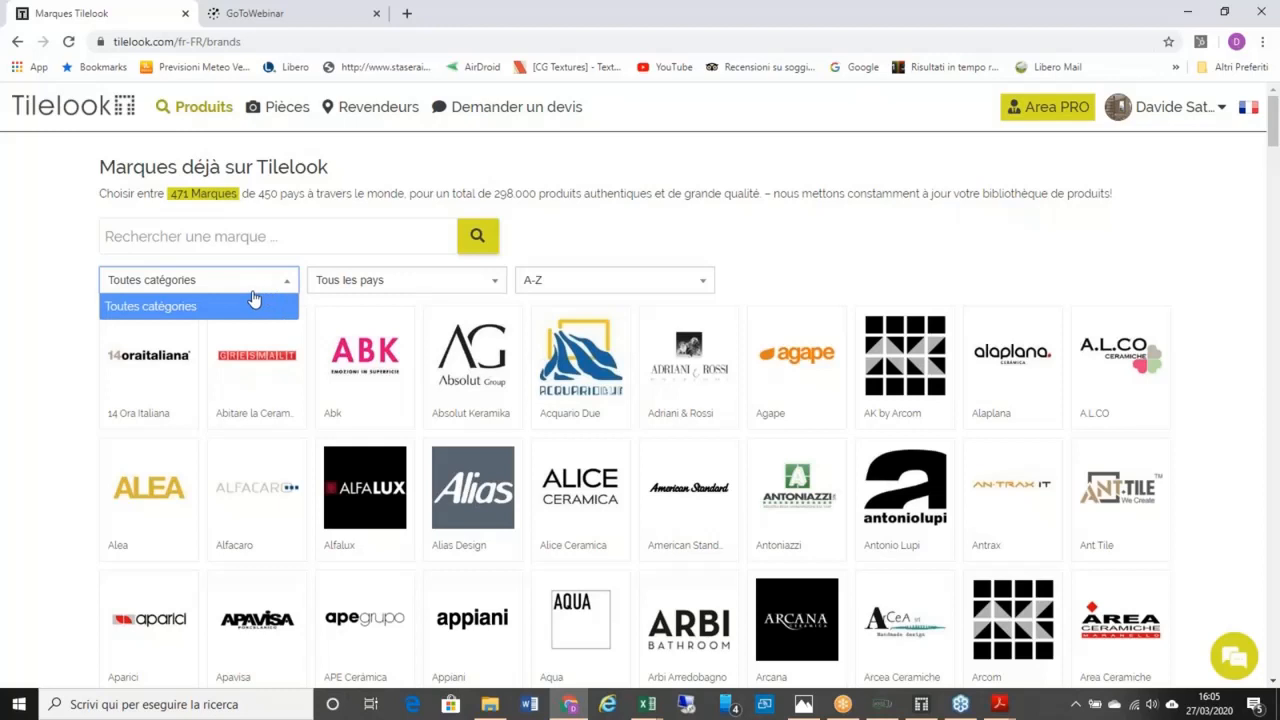
{"action": "left_click", "coordinate": [262, 300]}
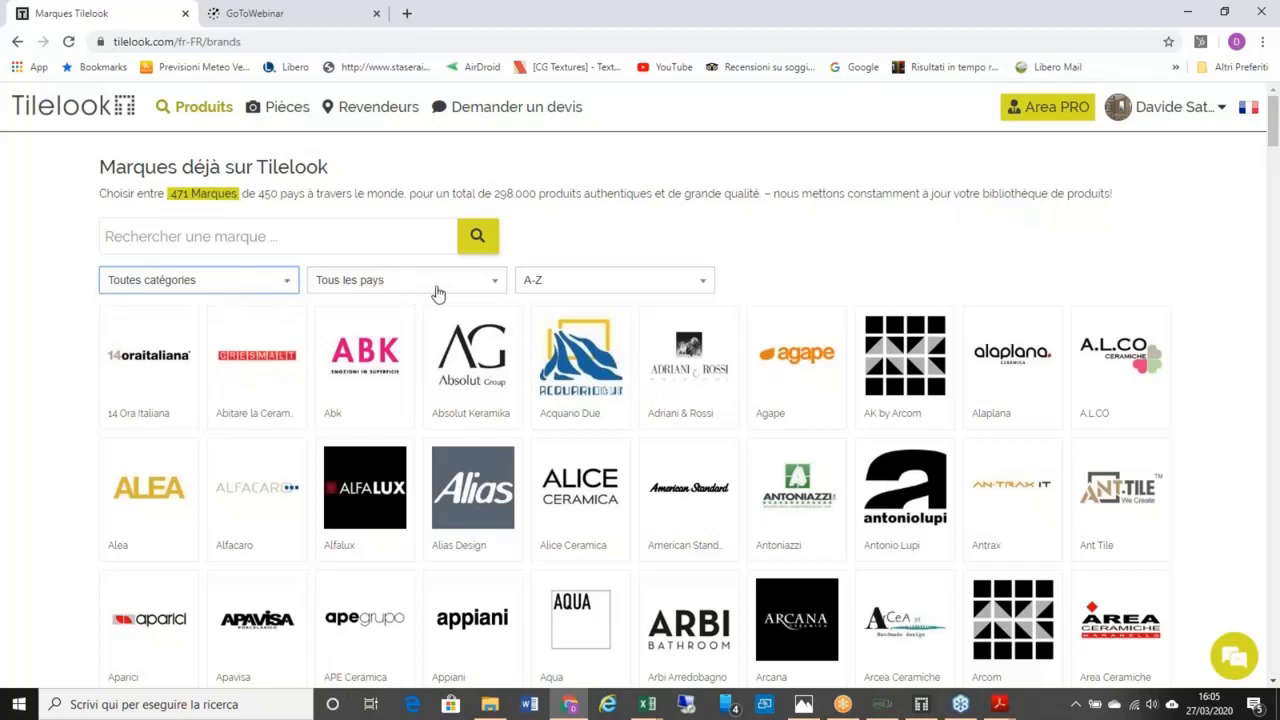
{"action": "left_click", "coordinate": [500, 288]}
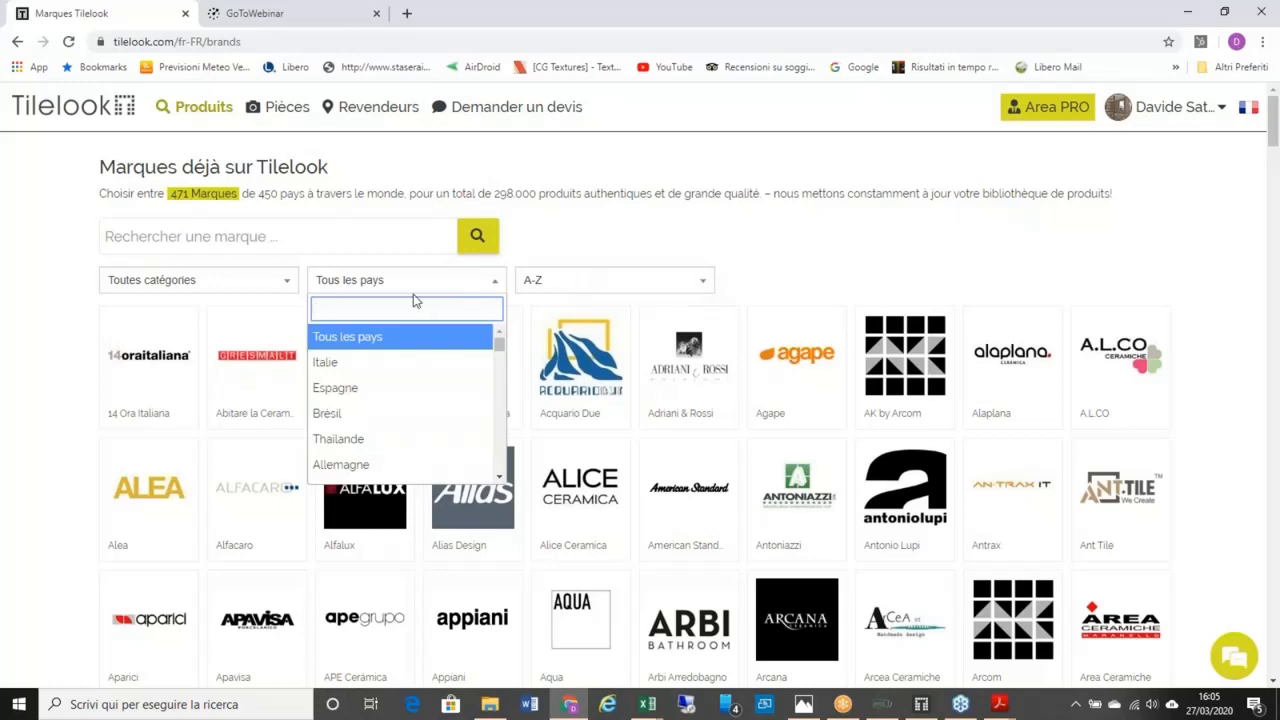
{"action": "scroll", "coordinate": [270, 381], "scroll_direction": "down", "scroll_amount": 1}
{"action": "scroll", "coordinate": [270, 381], "scroll_direction": "down", "scroll_amount": 3}
{"action": "scroll", "coordinate": [270, 381], "scroll_direction": "up", "scroll_amount": 3}
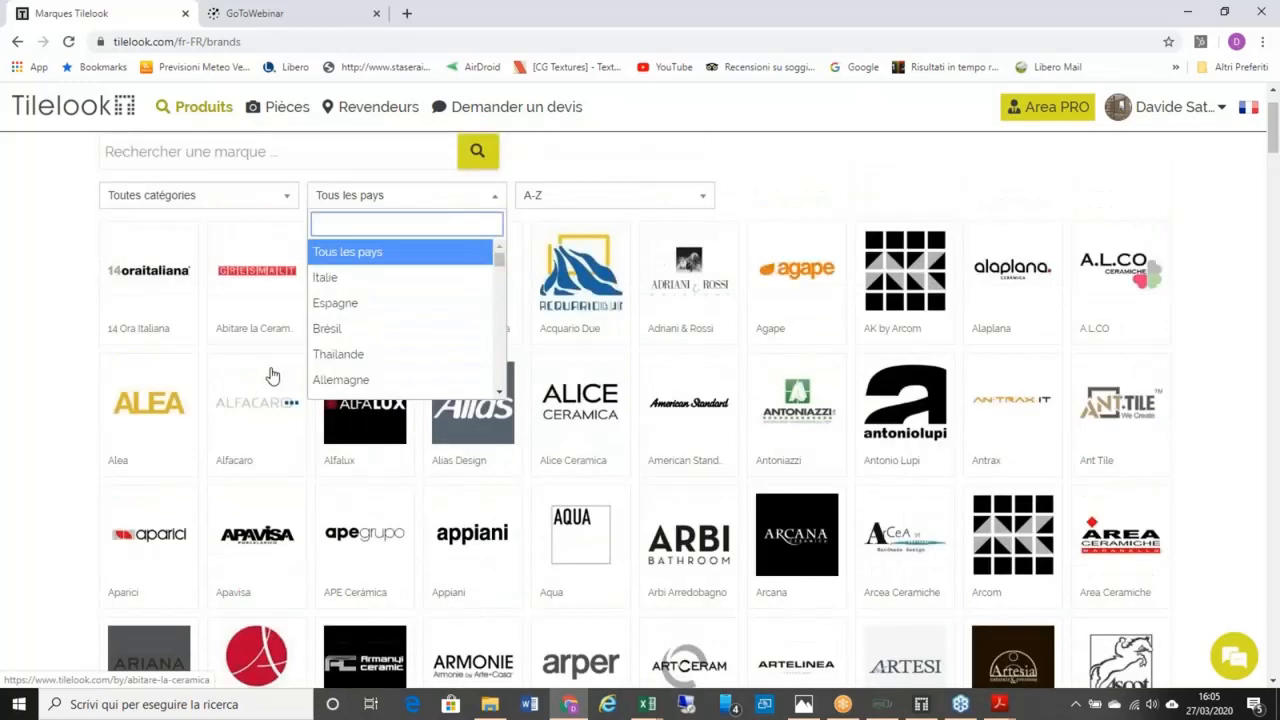
{"action": "left_click", "coordinate": [283, 279]}
{"action": "left_click", "coordinate": [225, 280]}
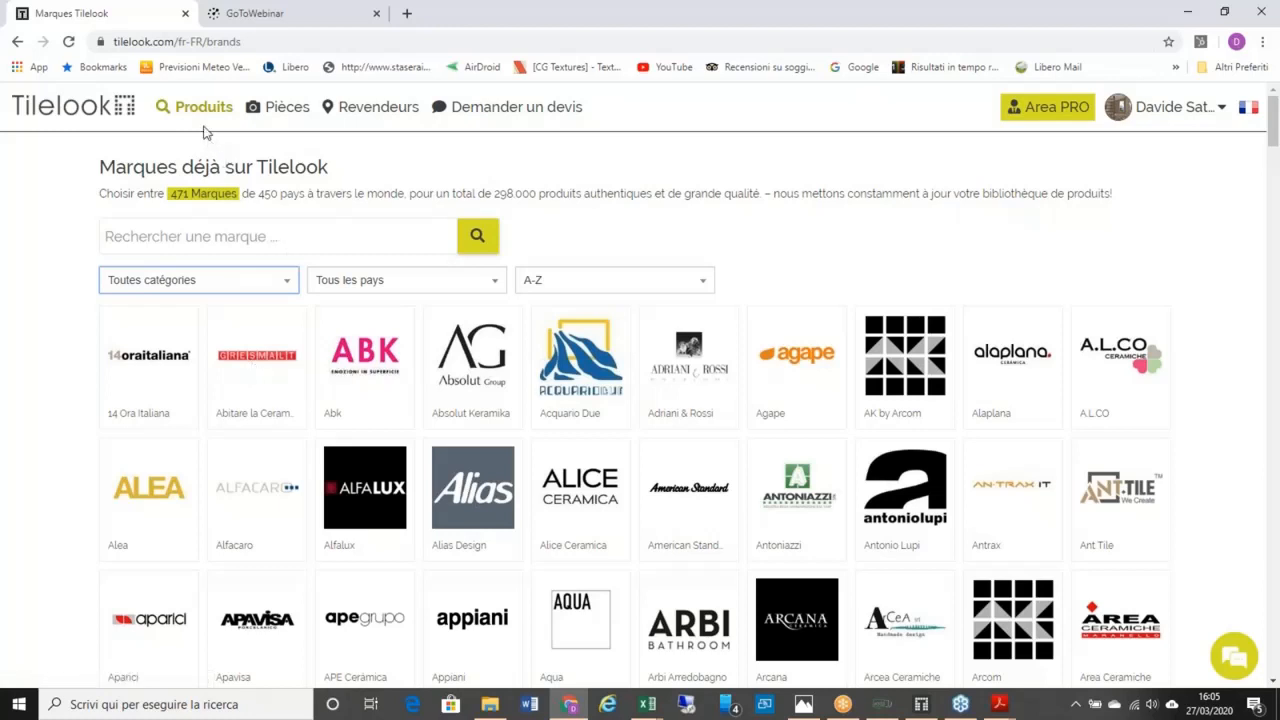
{"action": "mouse_move", "coordinate": [203, 121]}
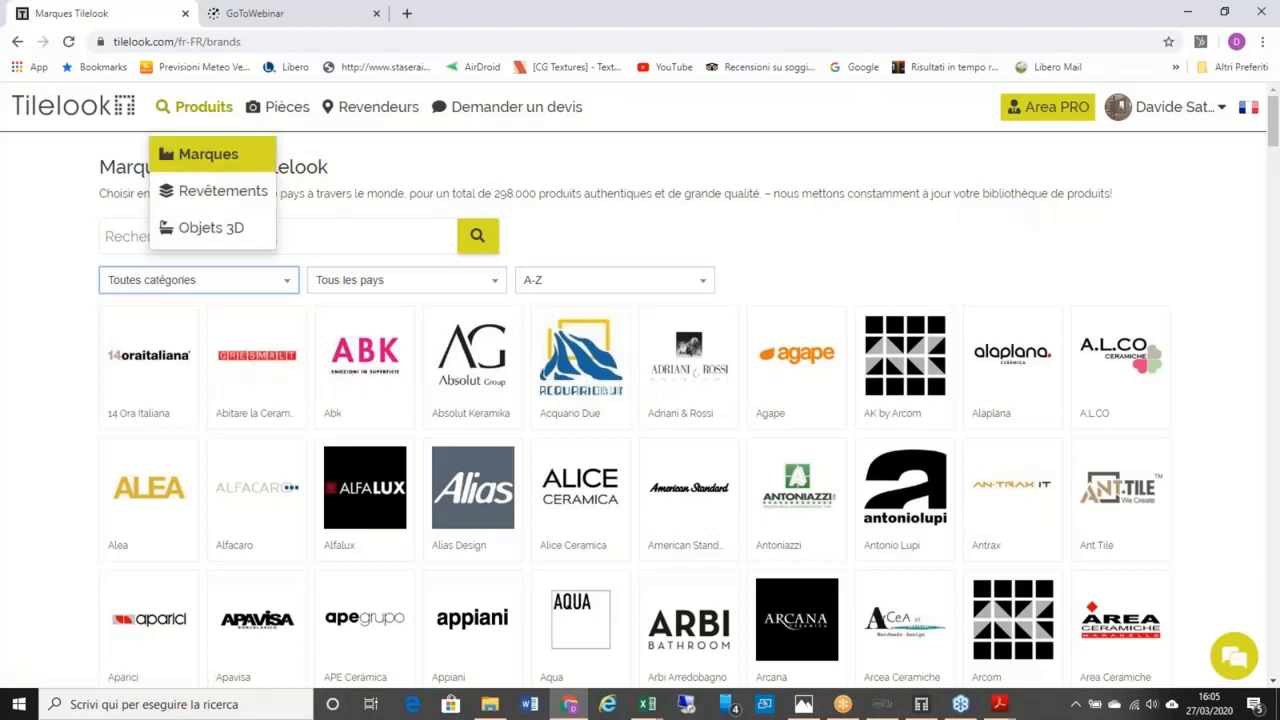
Step: Open the Revêtements catalogue and filter it to manufacturer Ceramica Sant'Agostino (2.110 tiles)
{"action": "left_click", "coordinate": [205, 193]}
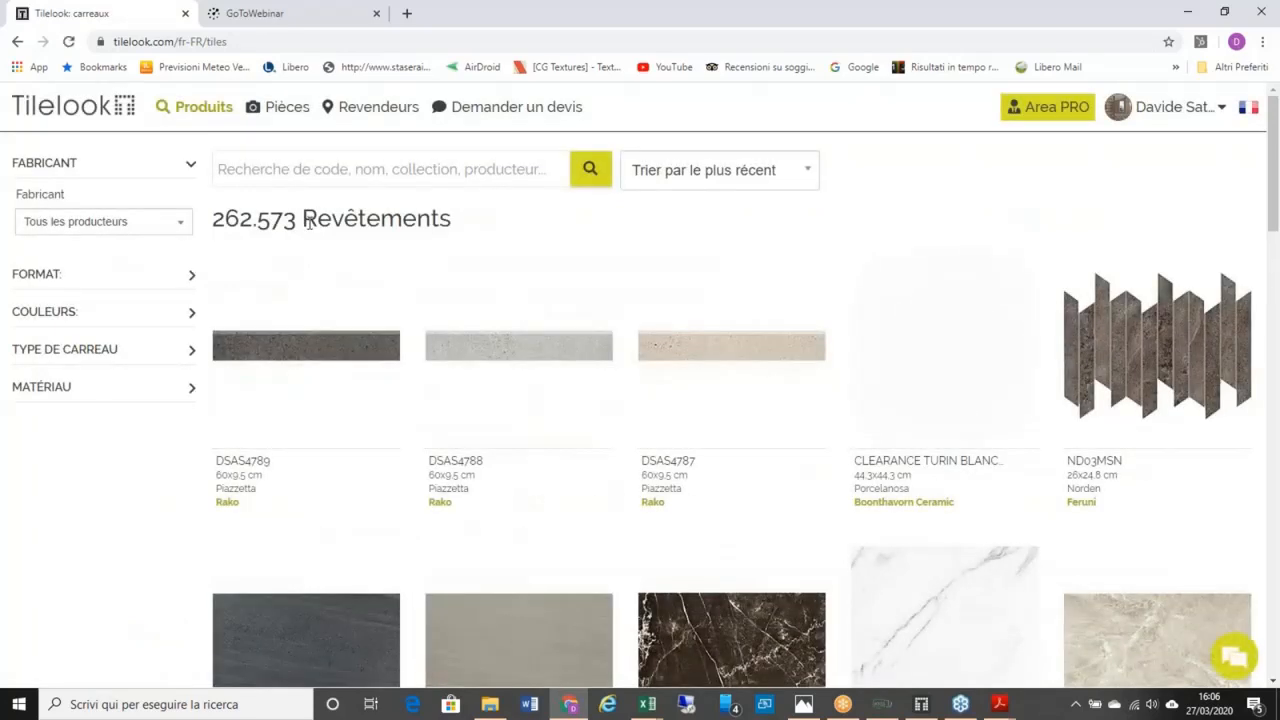
{"action": "mouse_move", "coordinate": [323, 265]}
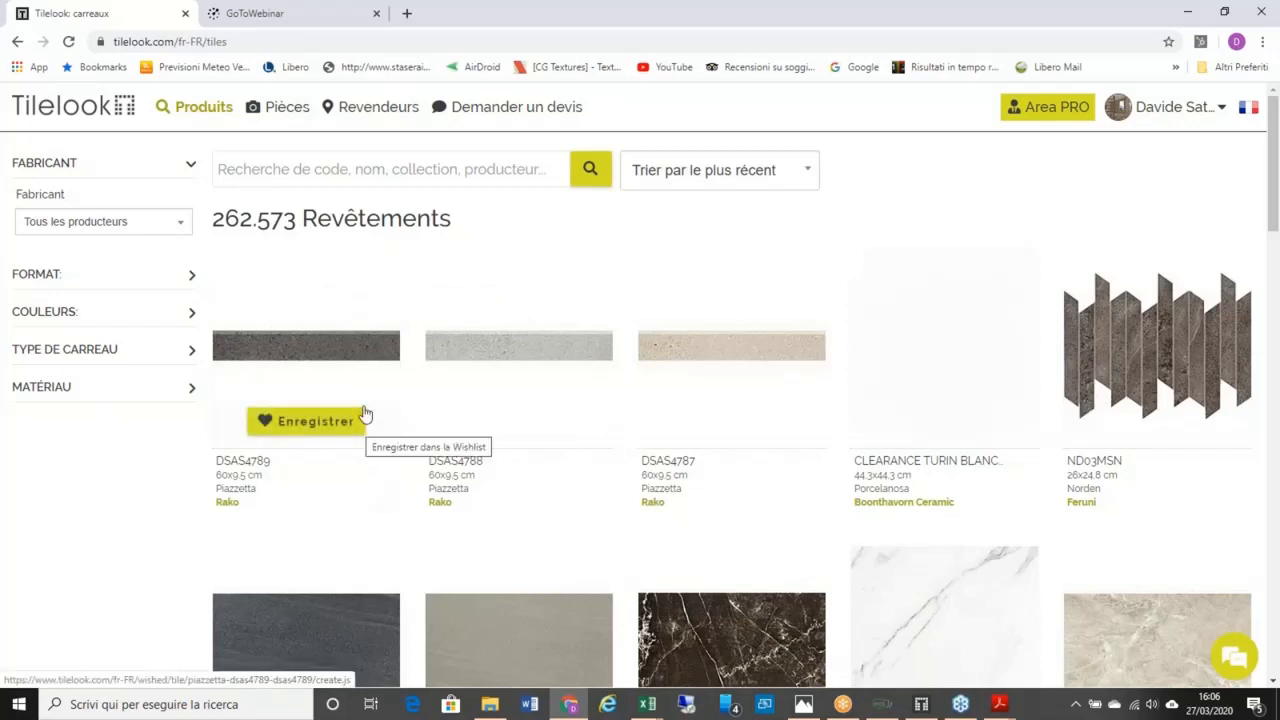
{"action": "left_click", "coordinate": [183, 231]}
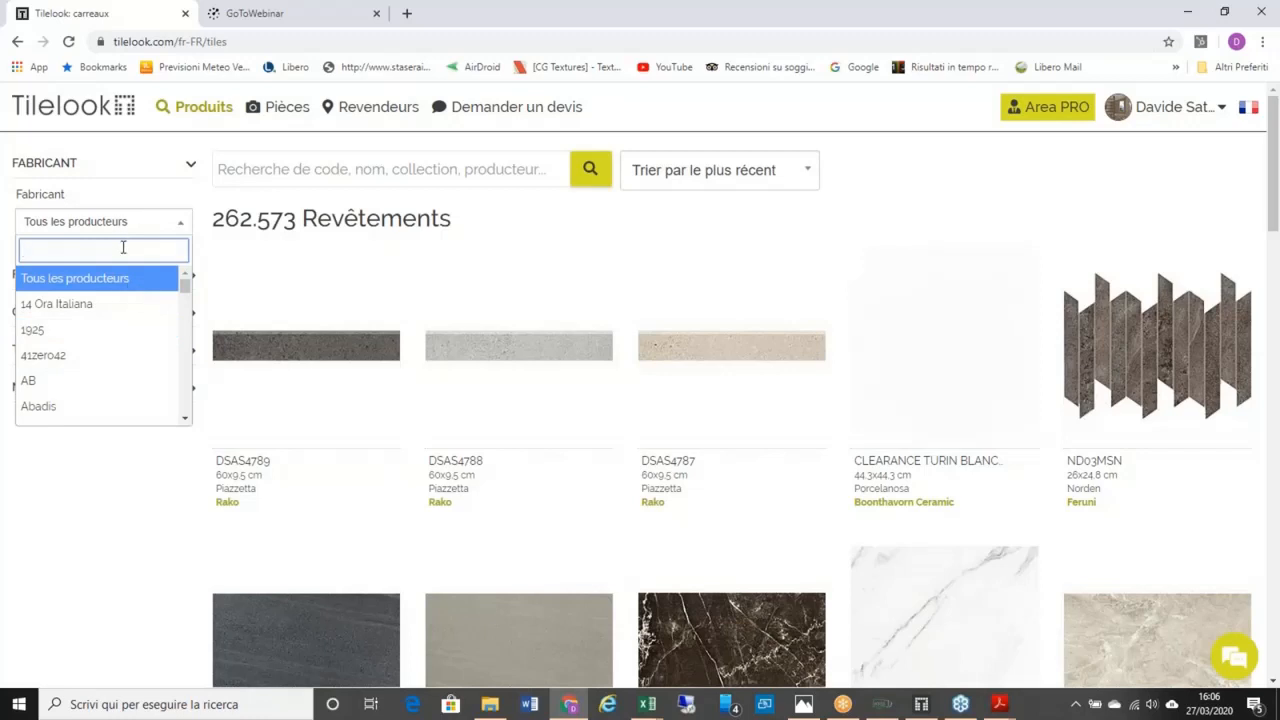
{"action": "type", "text": "sant"}
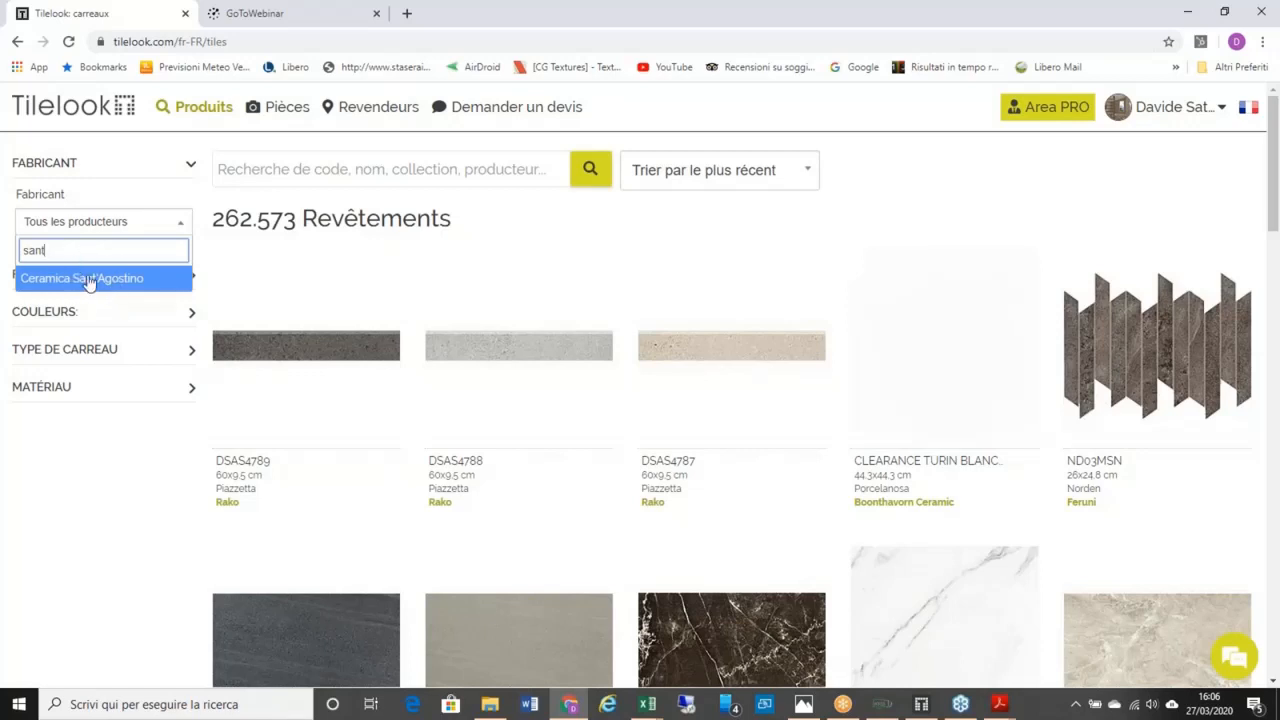
{"action": "left_click", "coordinate": [118, 285]}
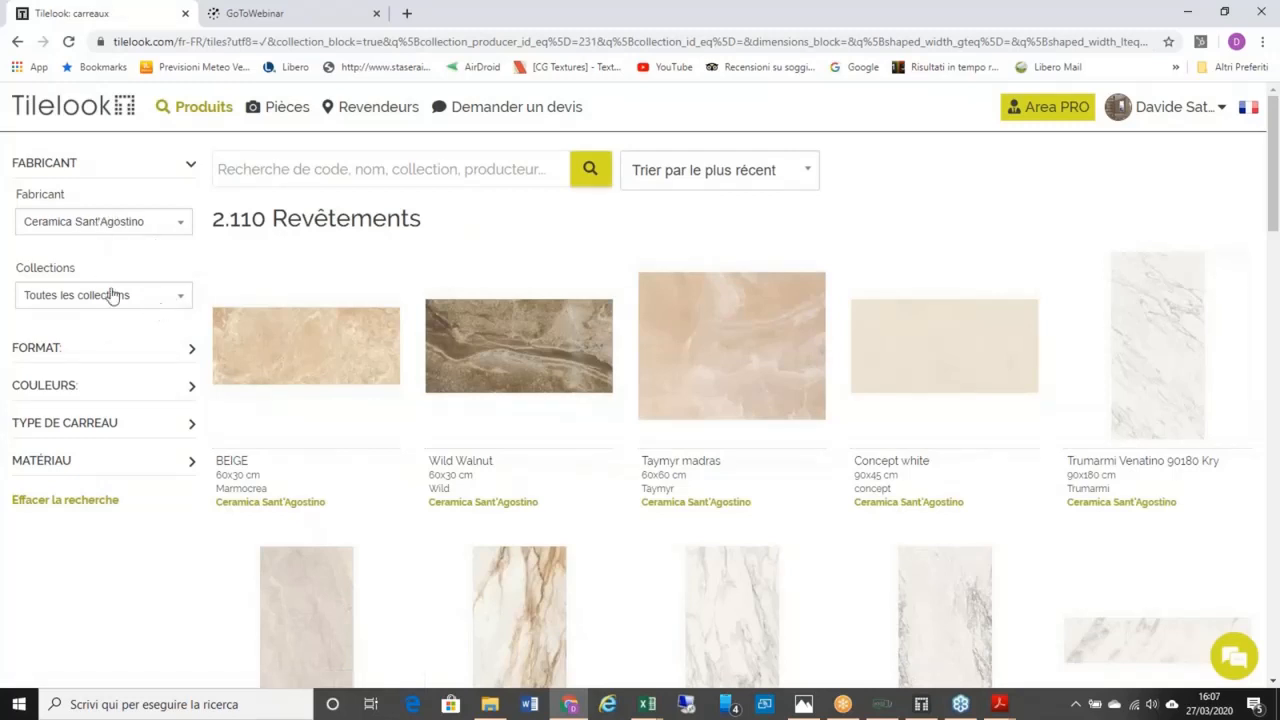
Step: Narrow the tiles to the Akoya collection (40 tiles), leaving the tile type filter unchanged
{"action": "left_click", "coordinate": [176, 297]}
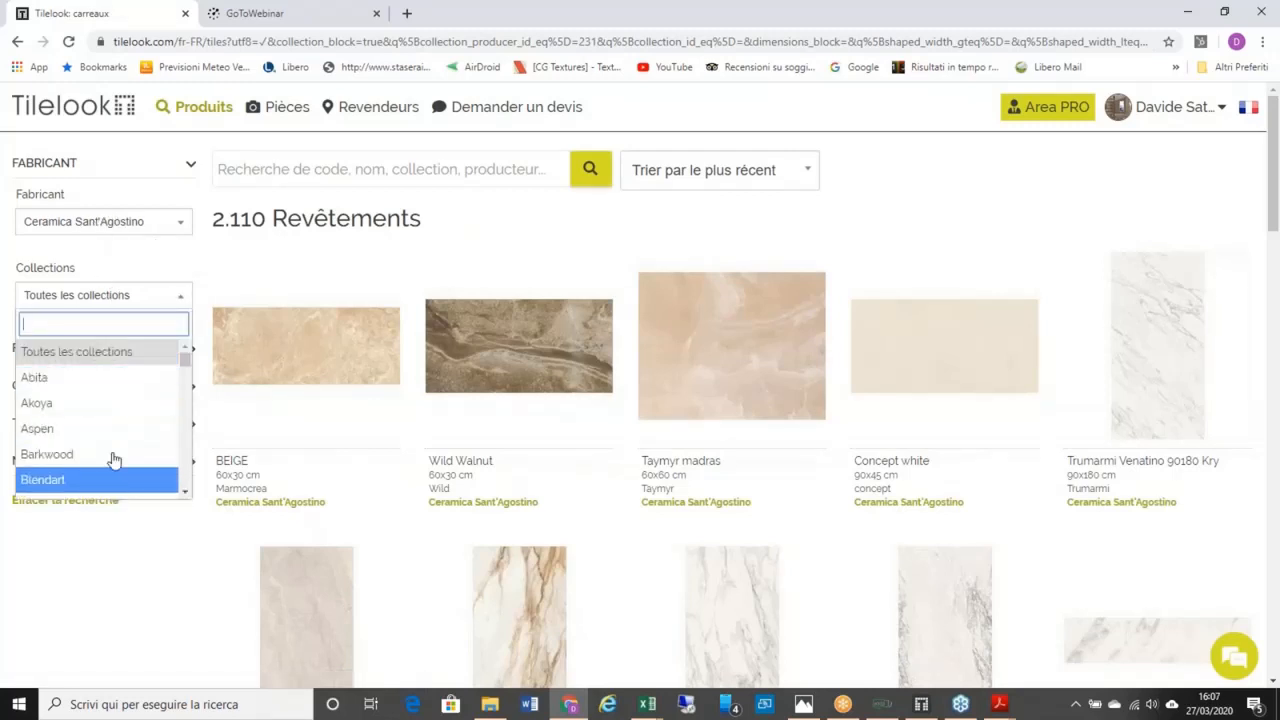
{"action": "left_click", "coordinate": [117, 415]}
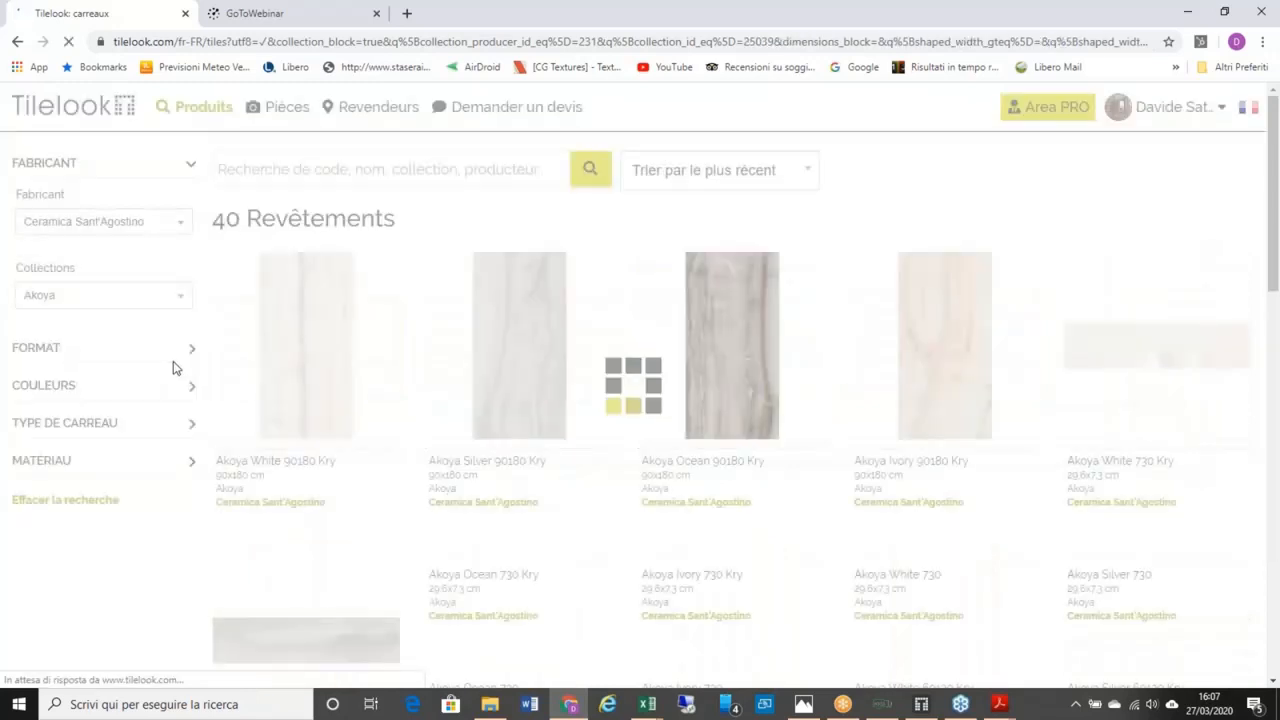
{"action": "left_click", "coordinate": [183, 425]}
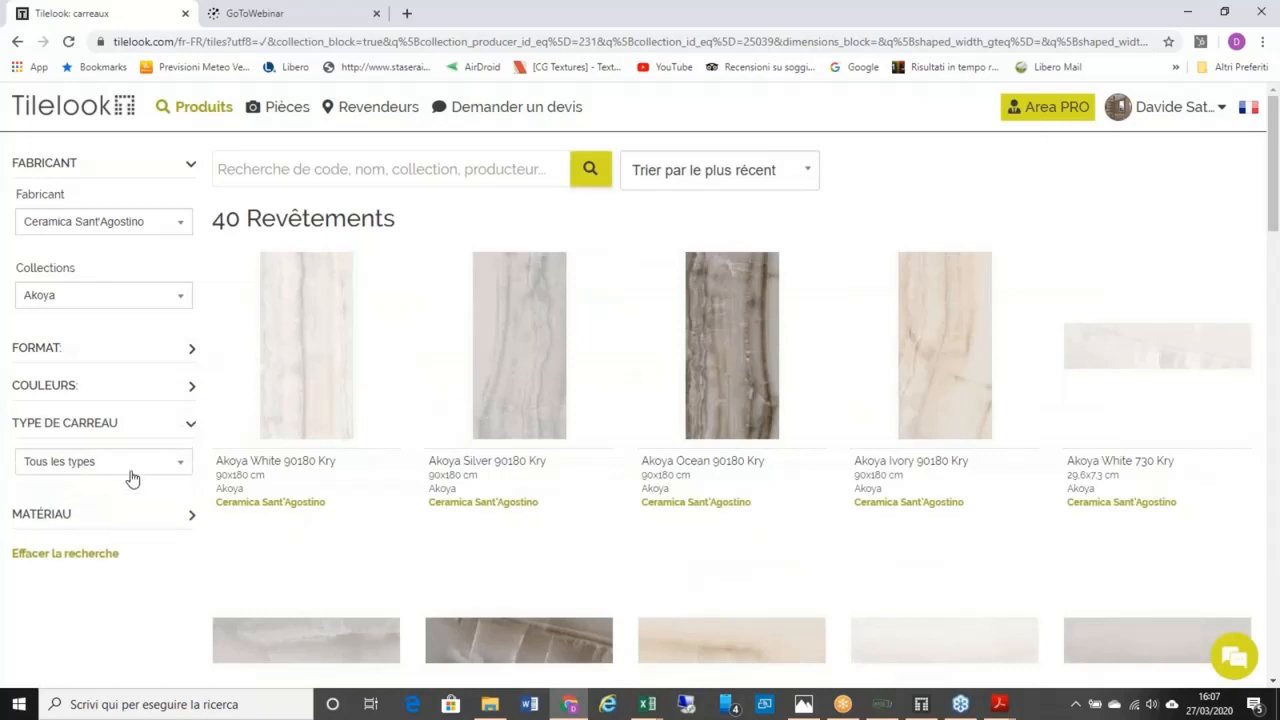
{"action": "left_click", "coordinate": [165, 468]}
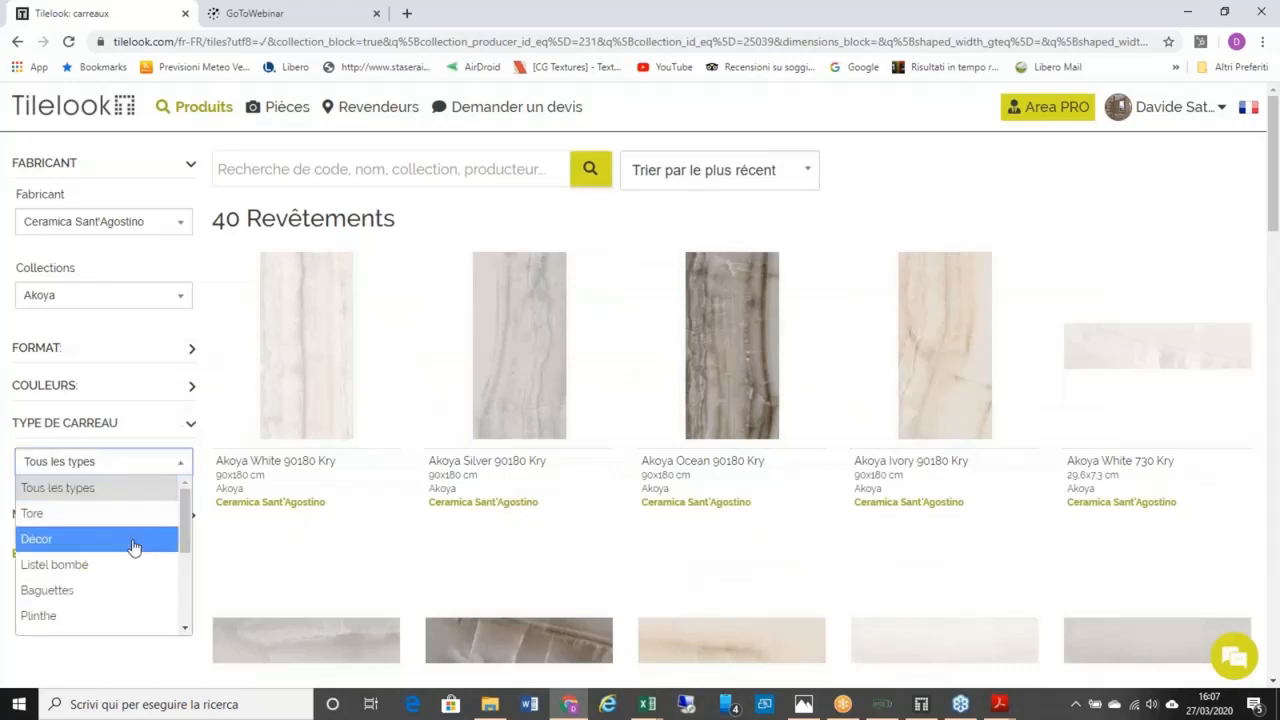
{"action": "scroll", "coordinate": [138, 530], "scroll_direction": "down", "scroll_amount": 2}
{"action": "scroll", "coordinate": [134, 547], "scroll_direction": "up", "scroll_amount": 1}
{"action": "scroll", "coordinate": [134, 547], "scroll_direction": "down", "scroll_amount": 2}
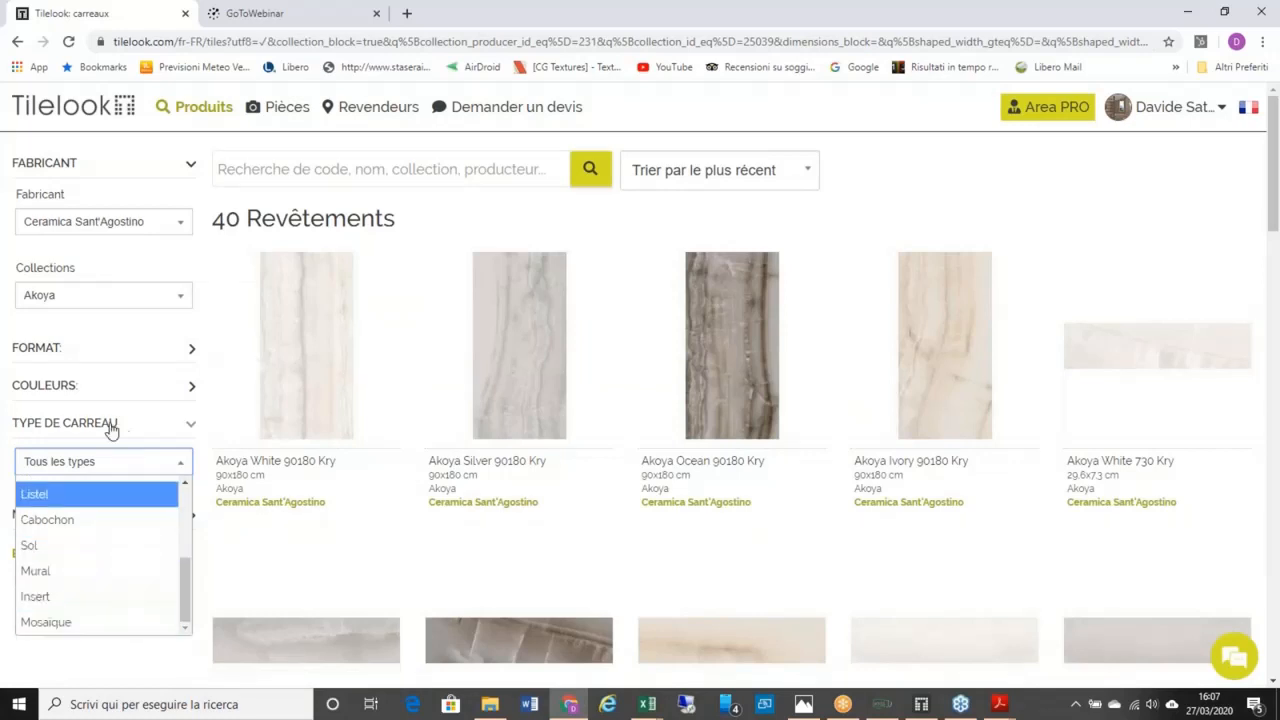
{"action": "left_click", "coordinate": [146, 409]}
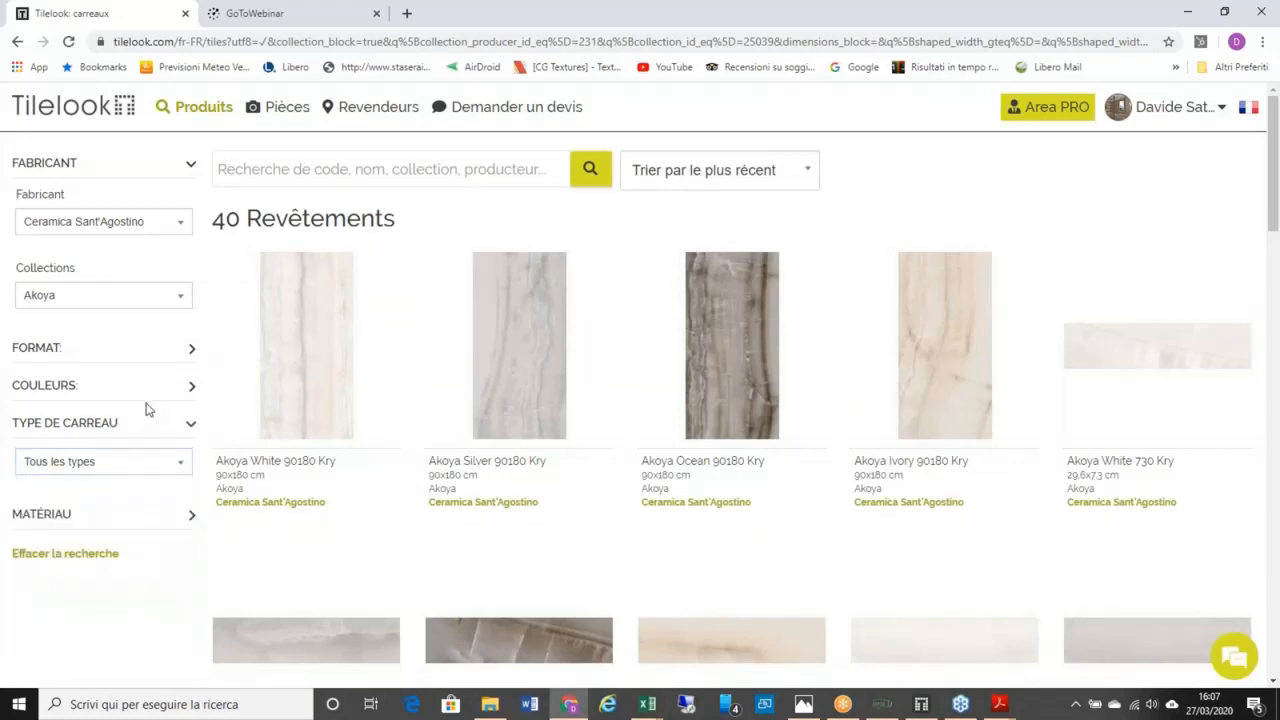
Step: Browse the material filter choices without changing them
{"action": "left_click", "coordinate": [172, 520]}
{"action": "left_click", "coordinate": [163, 566]}
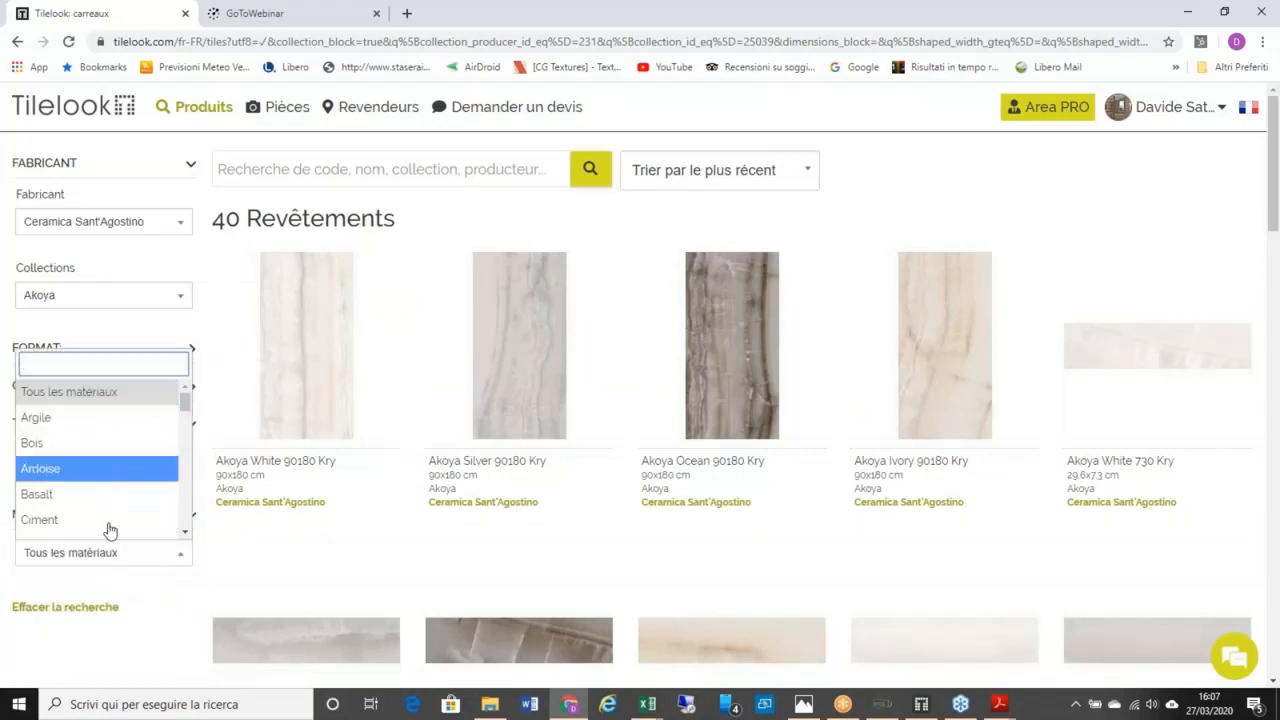
{"action": "mouse_move", "coordinate": [188, 415]}
{"action": "left_mouse_down"}
{"action": "mouse_move", "coordinate": [188, 448]}
{"action": "mouse_move", "coordinate": [192, 424]}
{"action": "left_mouse_up"}
{"action": "left_click", "coordinate": [244, 318]}
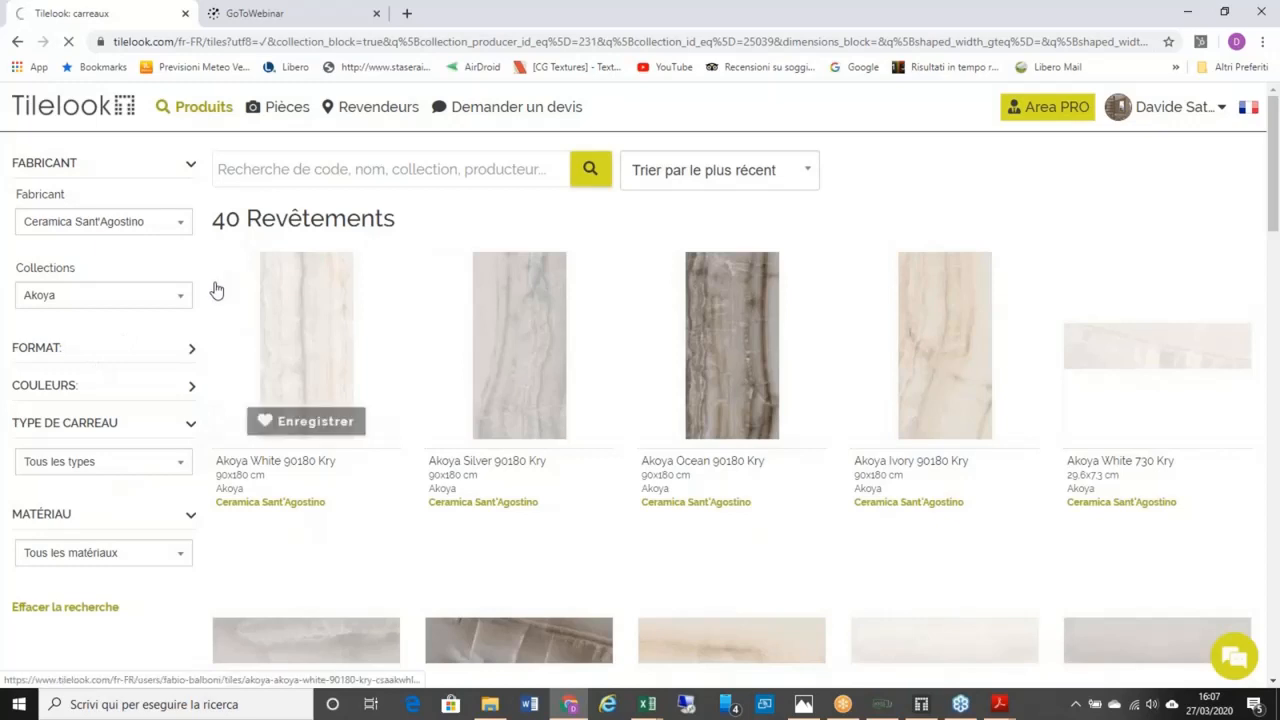
Step: View the Akoya White 90180 Kry tile's page, then return to the Akoya results
{"action": "left_click", "coordinate": [214, 290]}
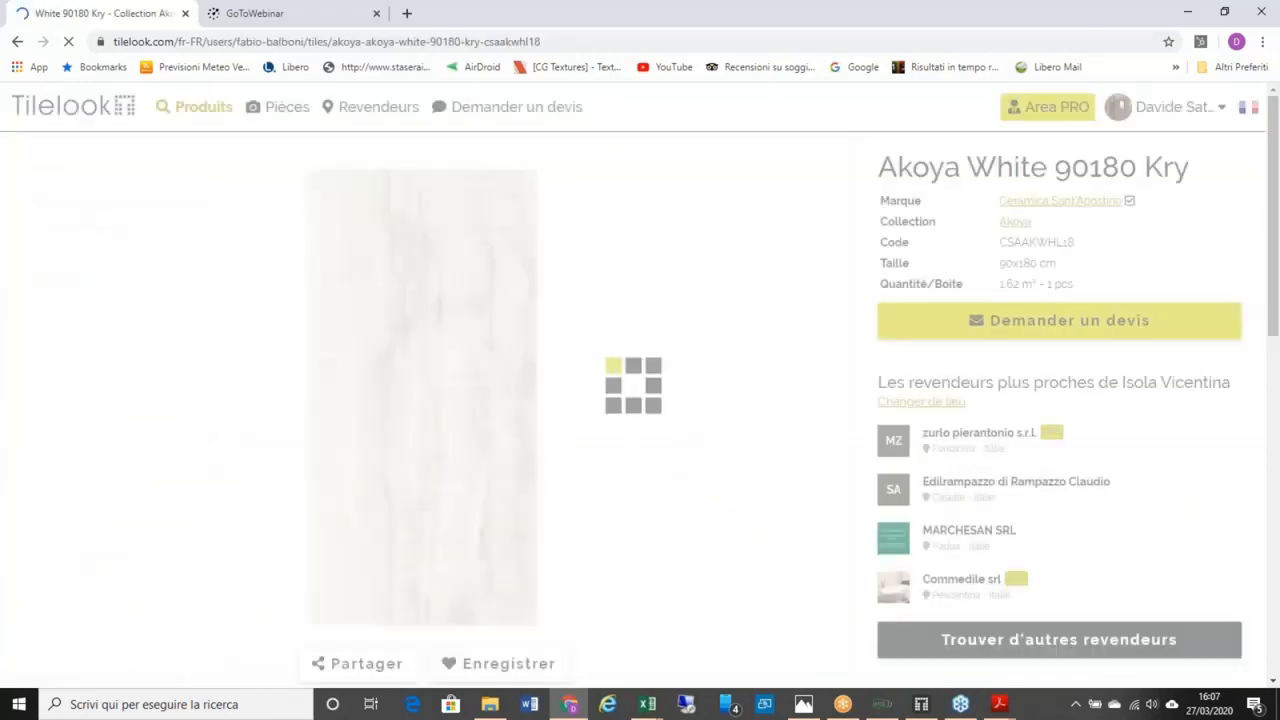
{"action": "left_click", "coordinate": [20, 44]}
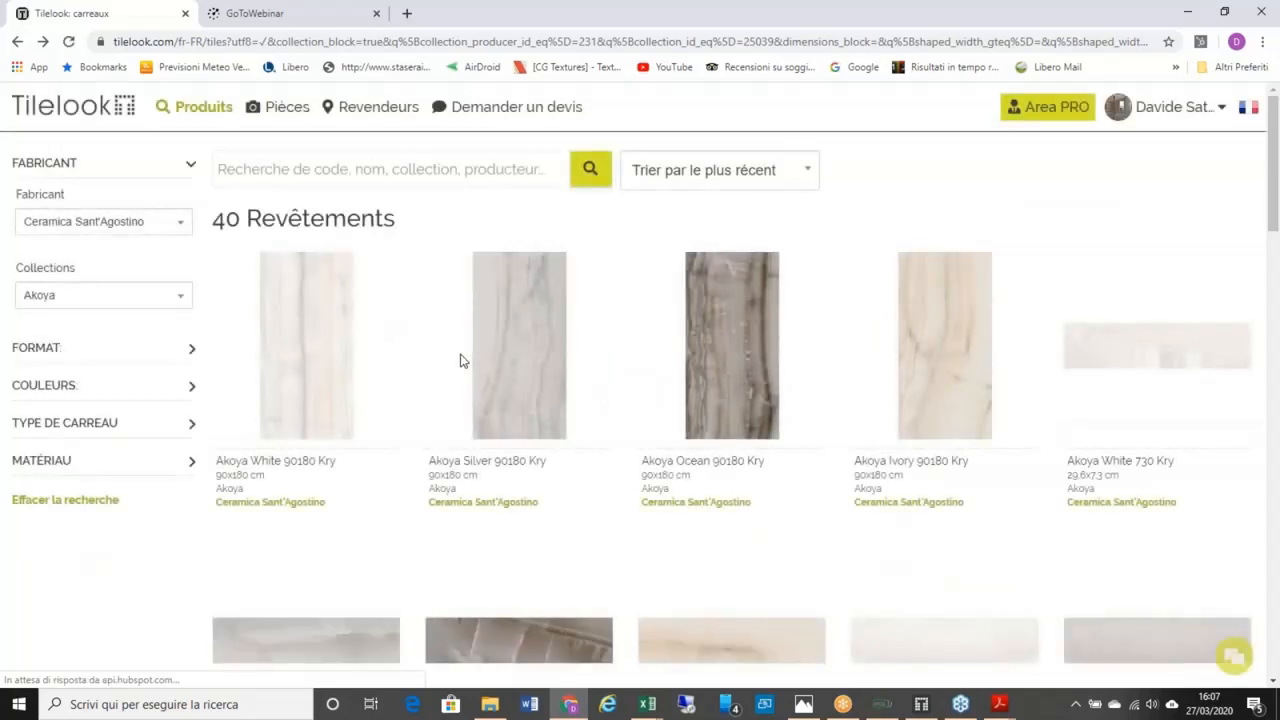
{"action": "mouse_move", "coordinate": [185, 120]}
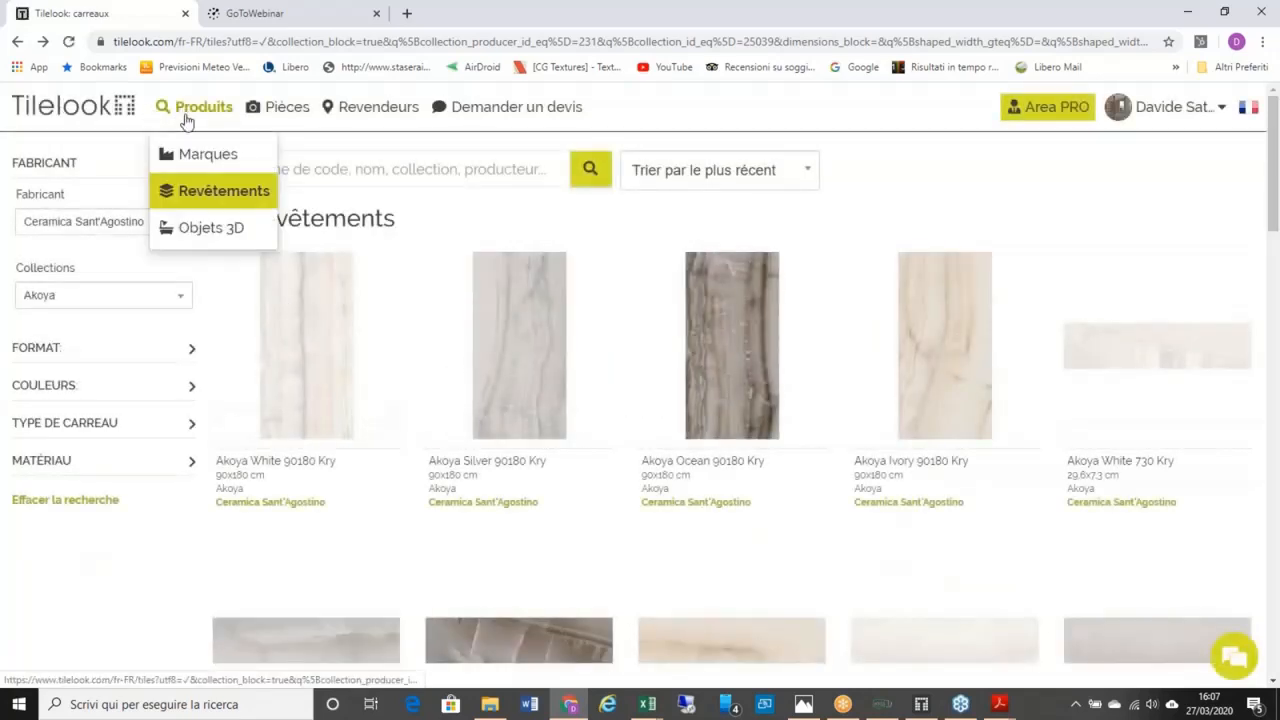
Step: Open the Objets 3D catalogue and check the manufacturer list without choosing one
{"action": "left_click", "coordinate": [207, 229]}
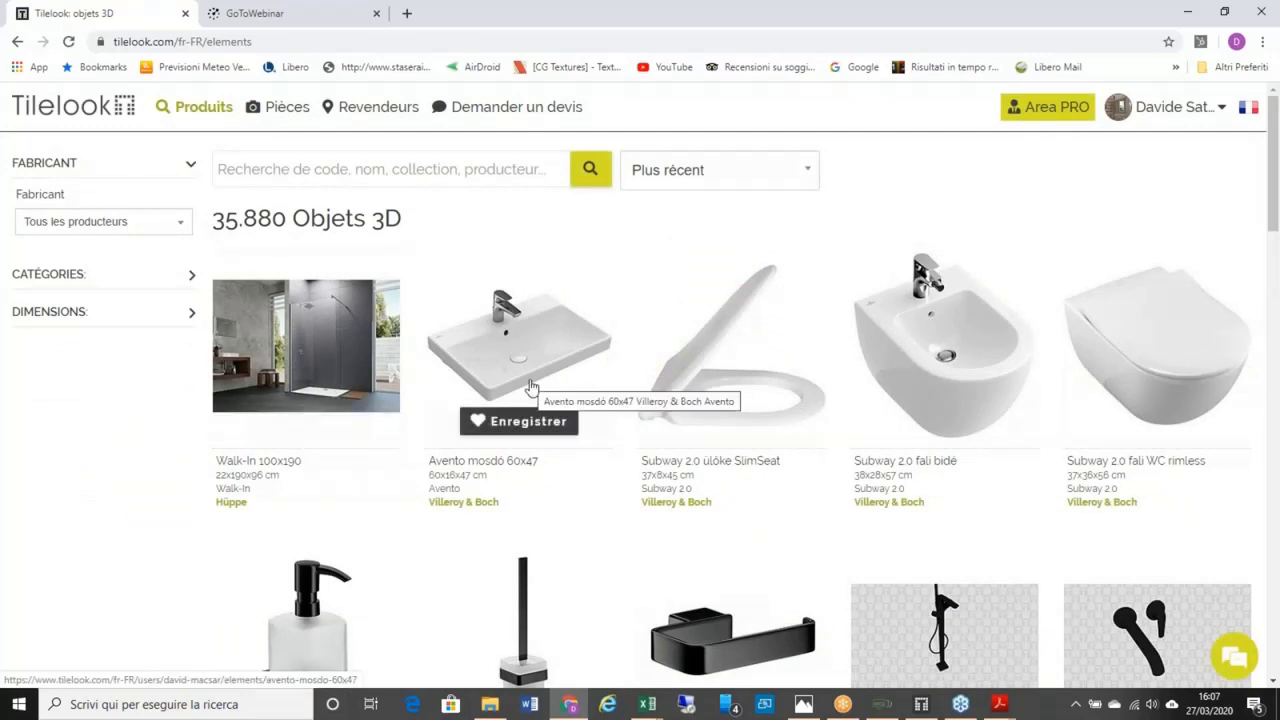
{"action": "scroll", "coordinate": [532, 388], "scroll_direction": "down", "scroll_amount": 1}
{"action": "scroll", "coordinate": [532, 388], "scroll_direction": "down", "scroll_amount": 1}
{"action": "scroll", "coordinate": [532, 388], "scroll_direction": "up", "scroll_amount": 2}
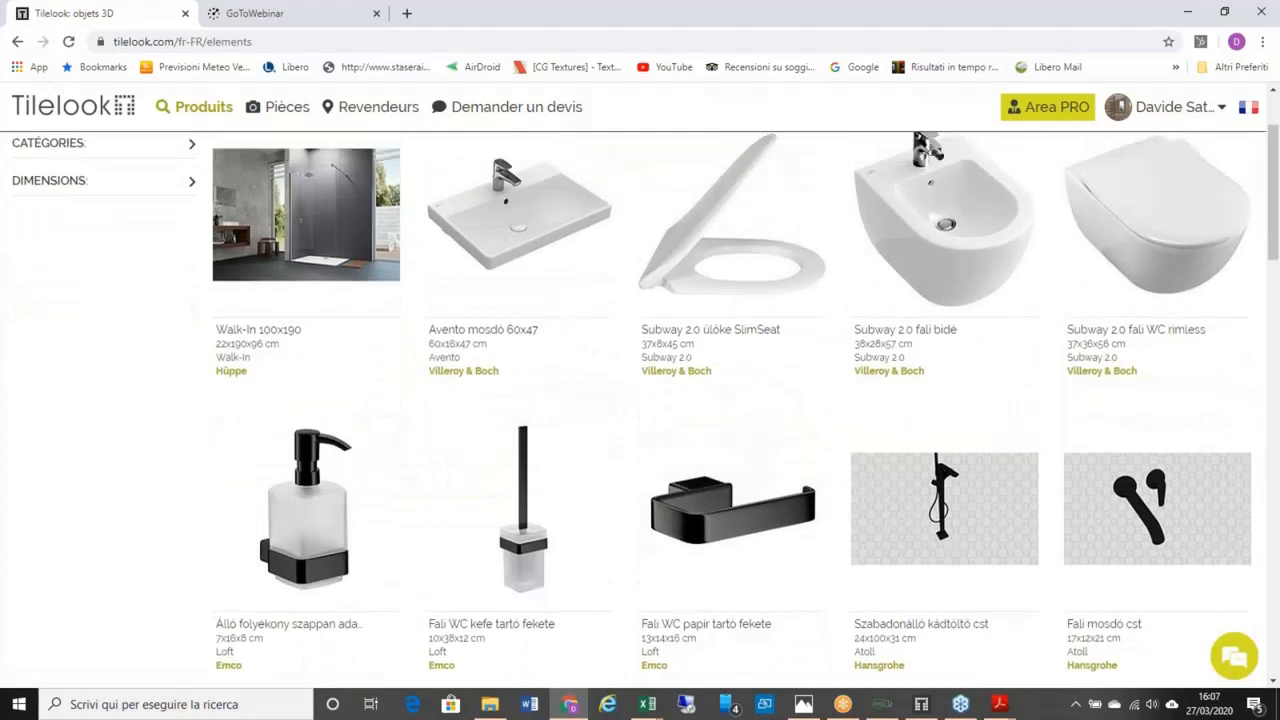
{"action": "scroll", "coordinate": [231, 239], "scroll_direction": "up", "scroll_amount": 1}
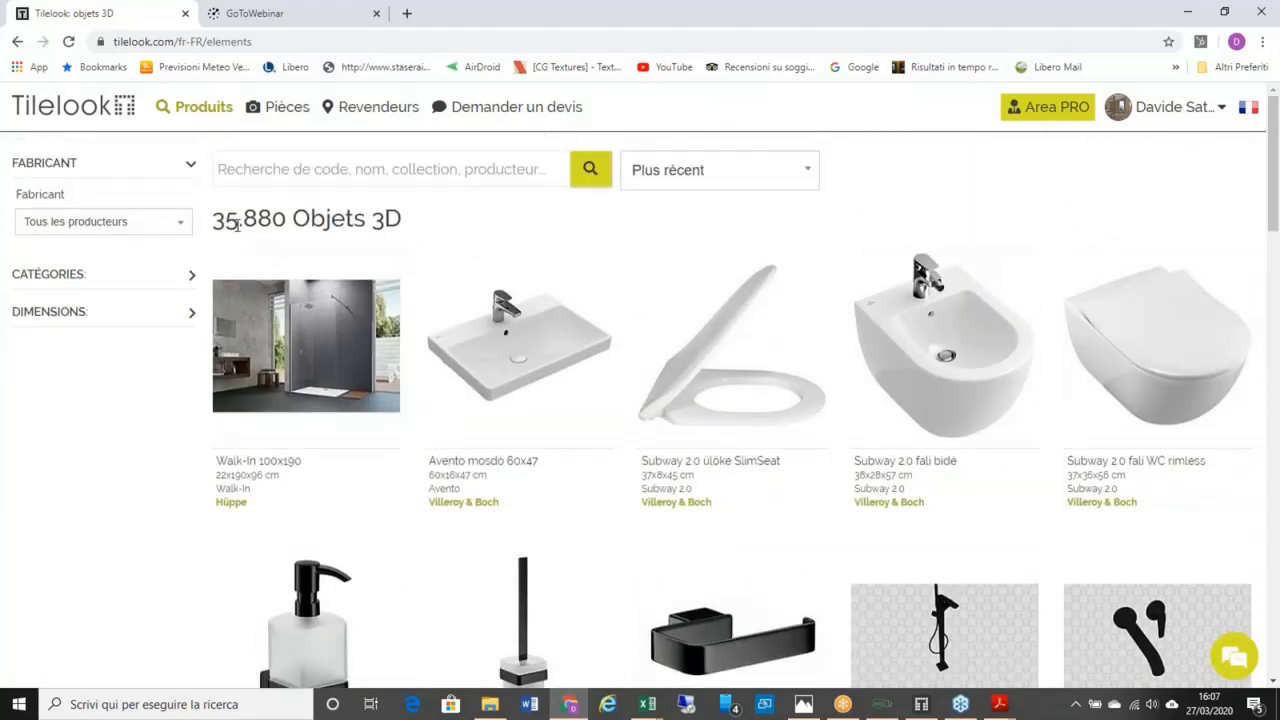
{"action": "left_click", "coordinate": [177, 224]}
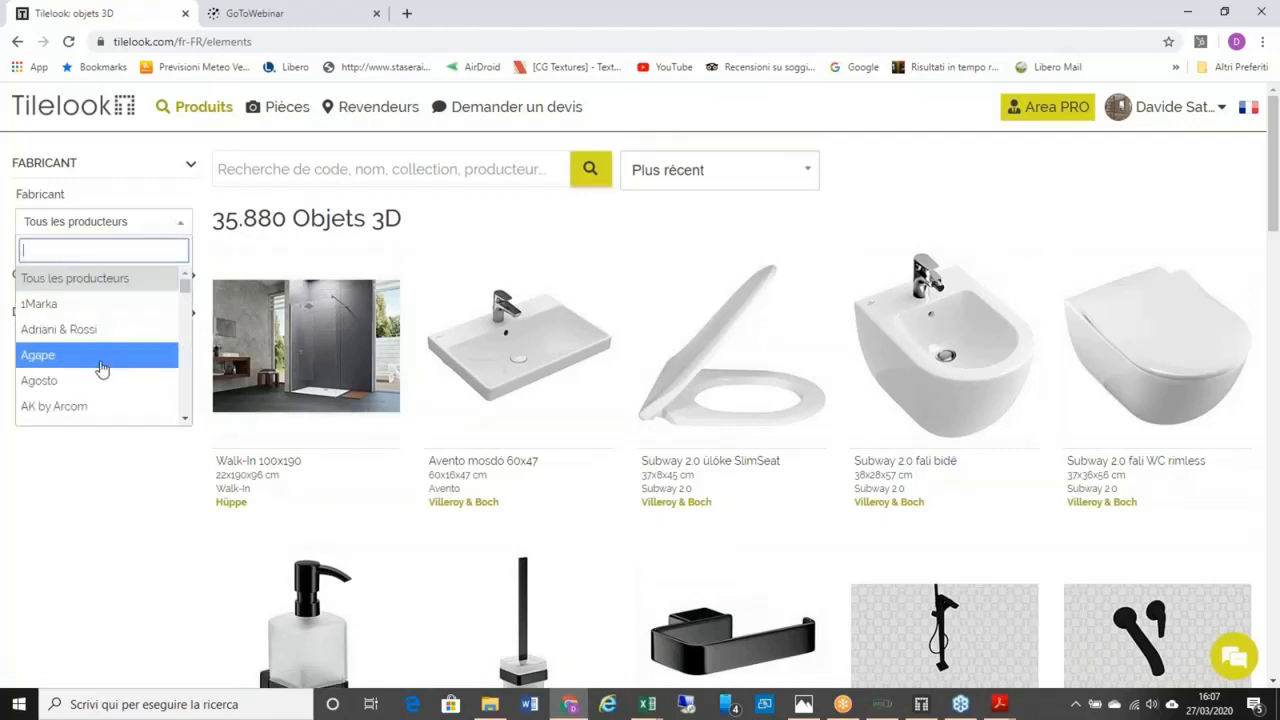
{"action": "left_click", "coordinate": [245, 261]}
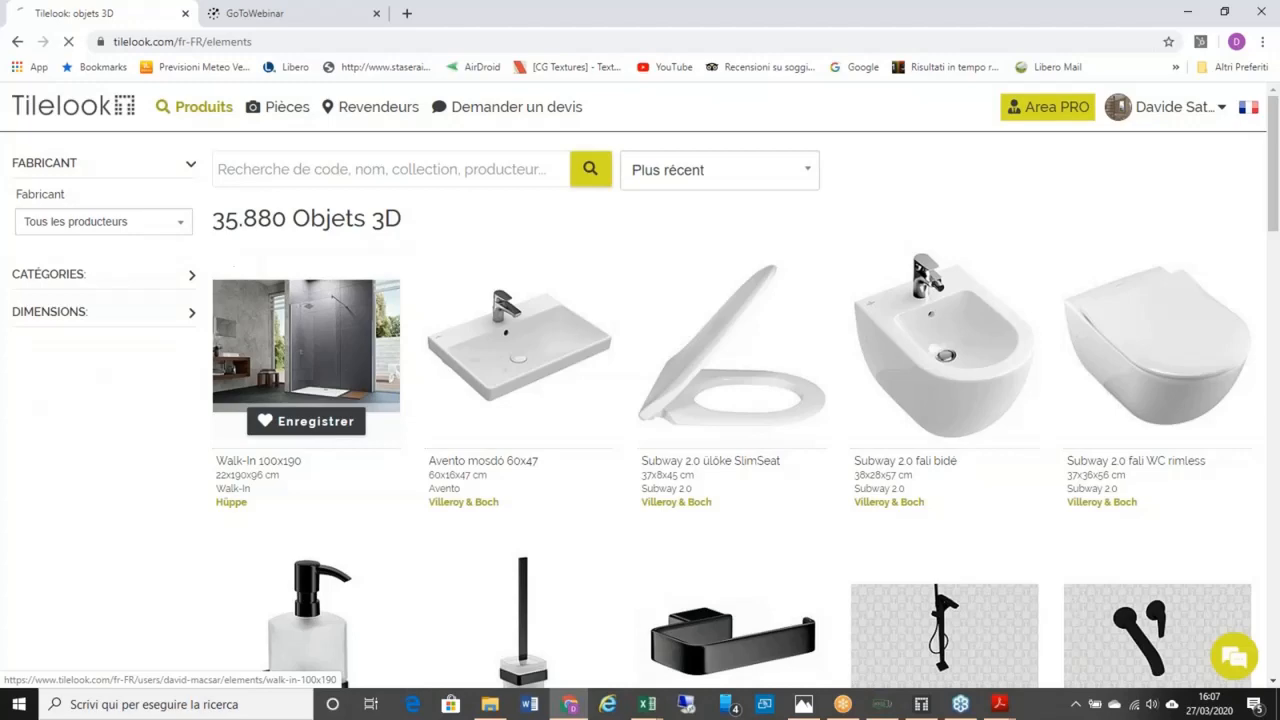
Step: Filter the 3D objects to the Baignoires category, showing 1.761 bathtubs
{"action": "left_click", "coordinate": [183, 277]}
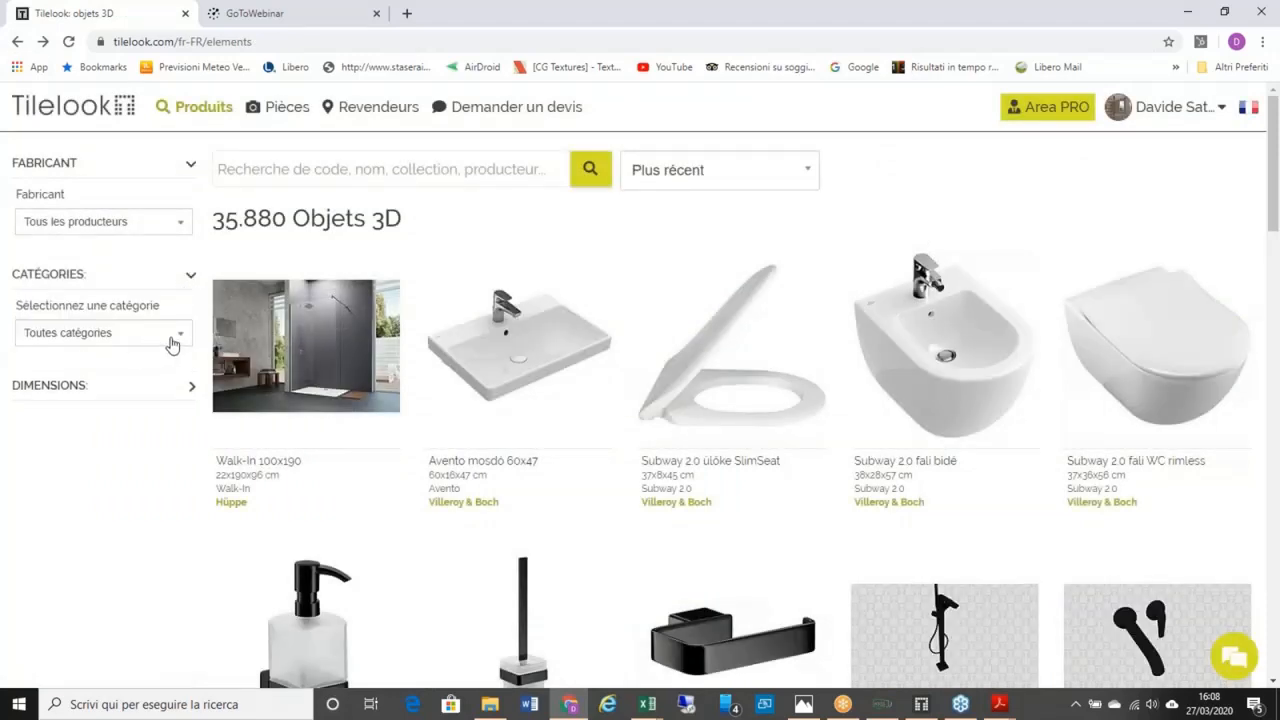
{"action": "left_click", "coordinate": [172, 344]}
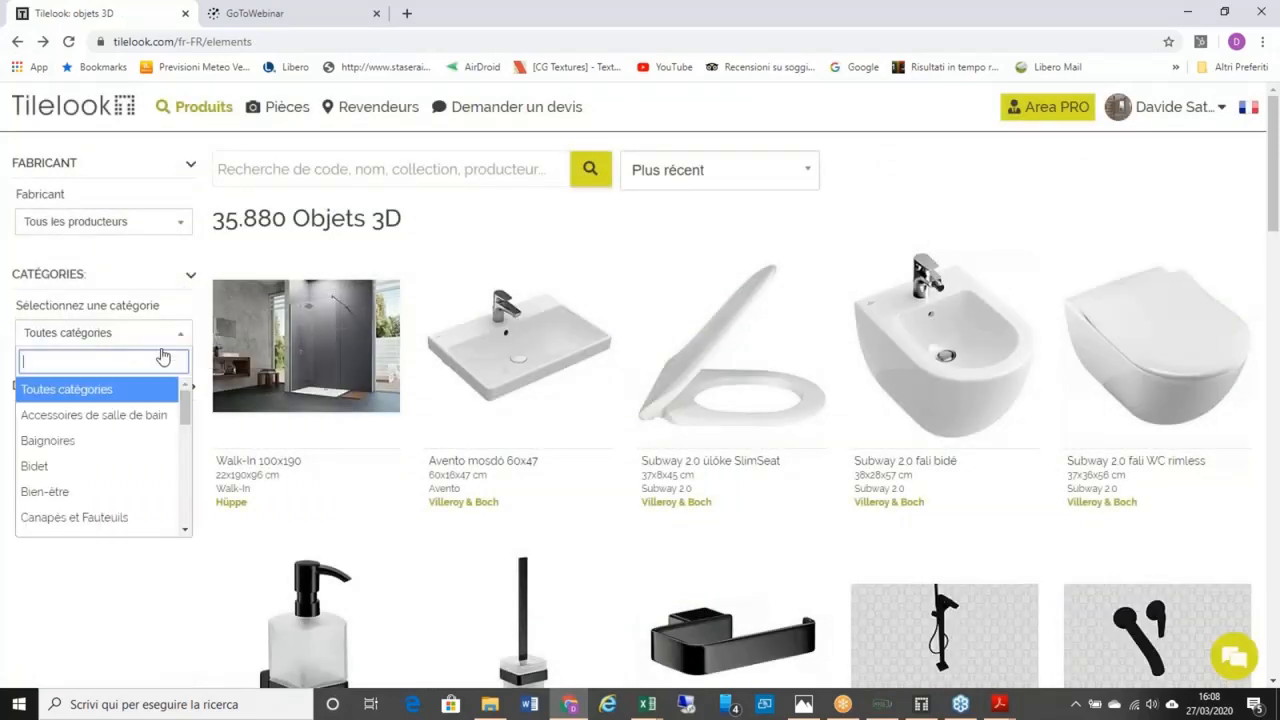
{"action": "left_click", "coordinate": [128, 440]}
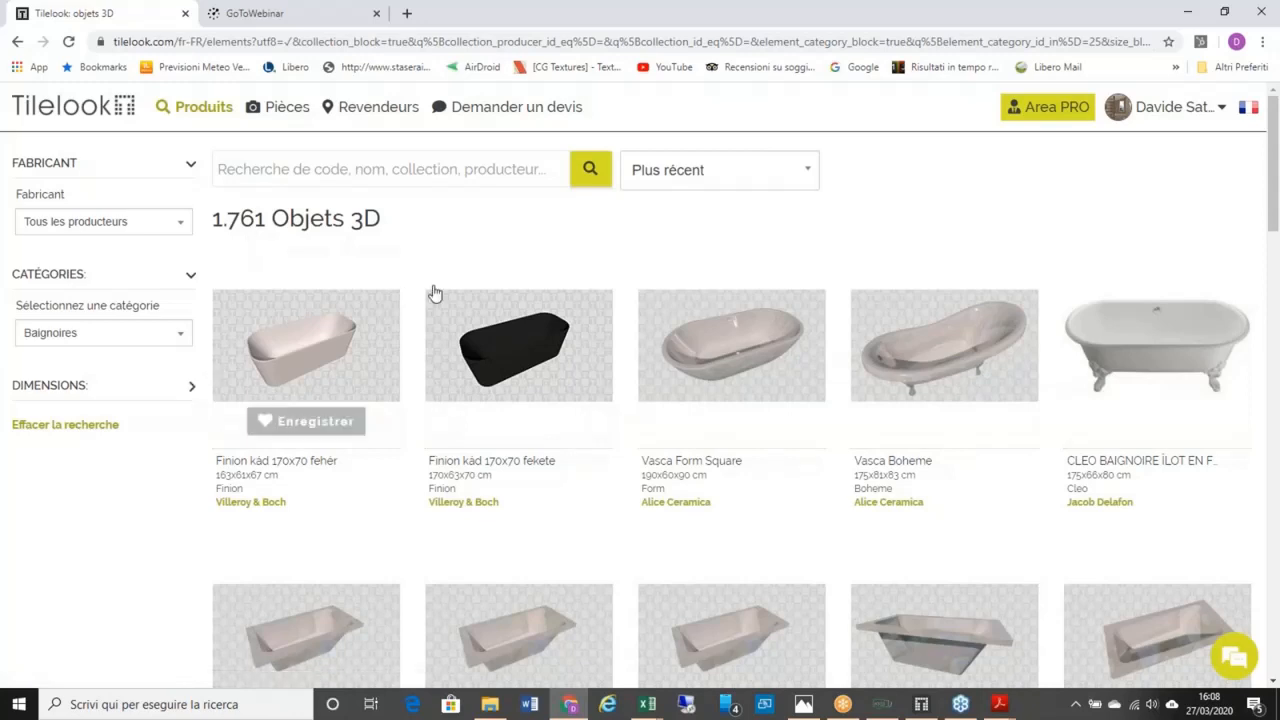
Step: Open the Villeroy & Boch Finion kád 170x70 fehér bathtub page and scroll its details
{"action": "left_click", "coordinate": [336, 325]}
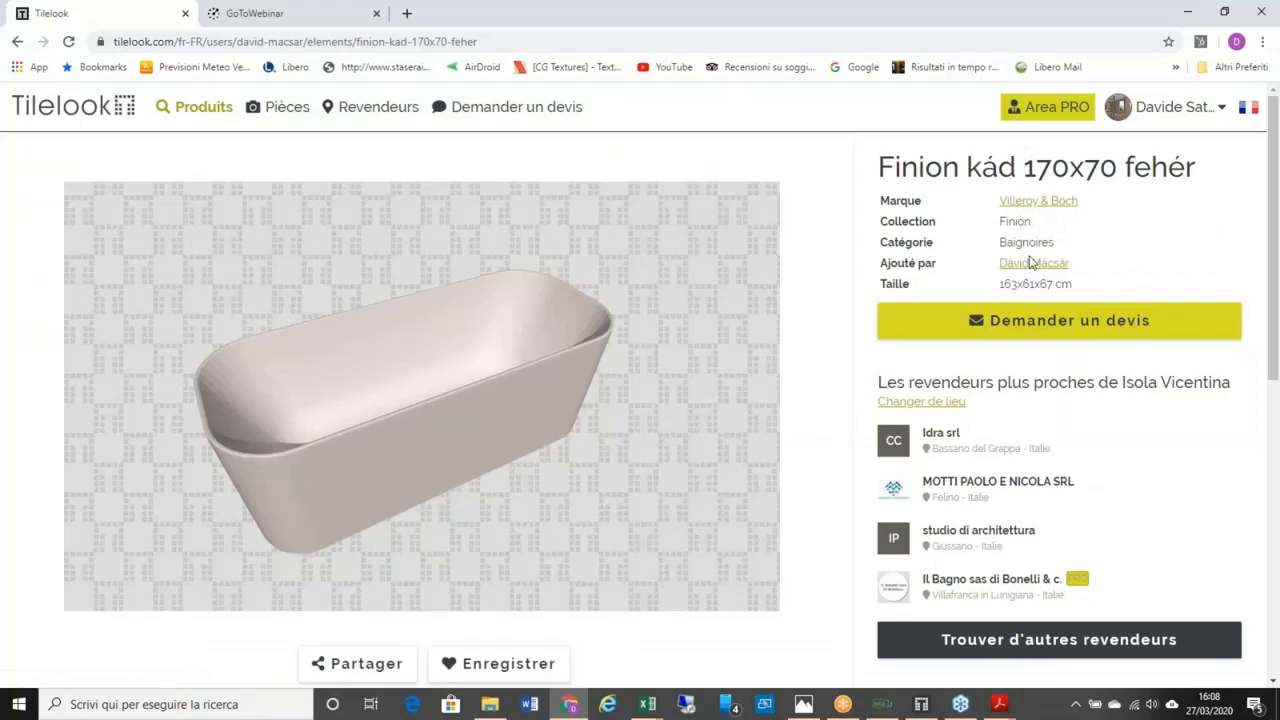
{"action": "scroll", "coordinate": [652, 360], "scroll_direction": "down", "scroll_amount": 1}
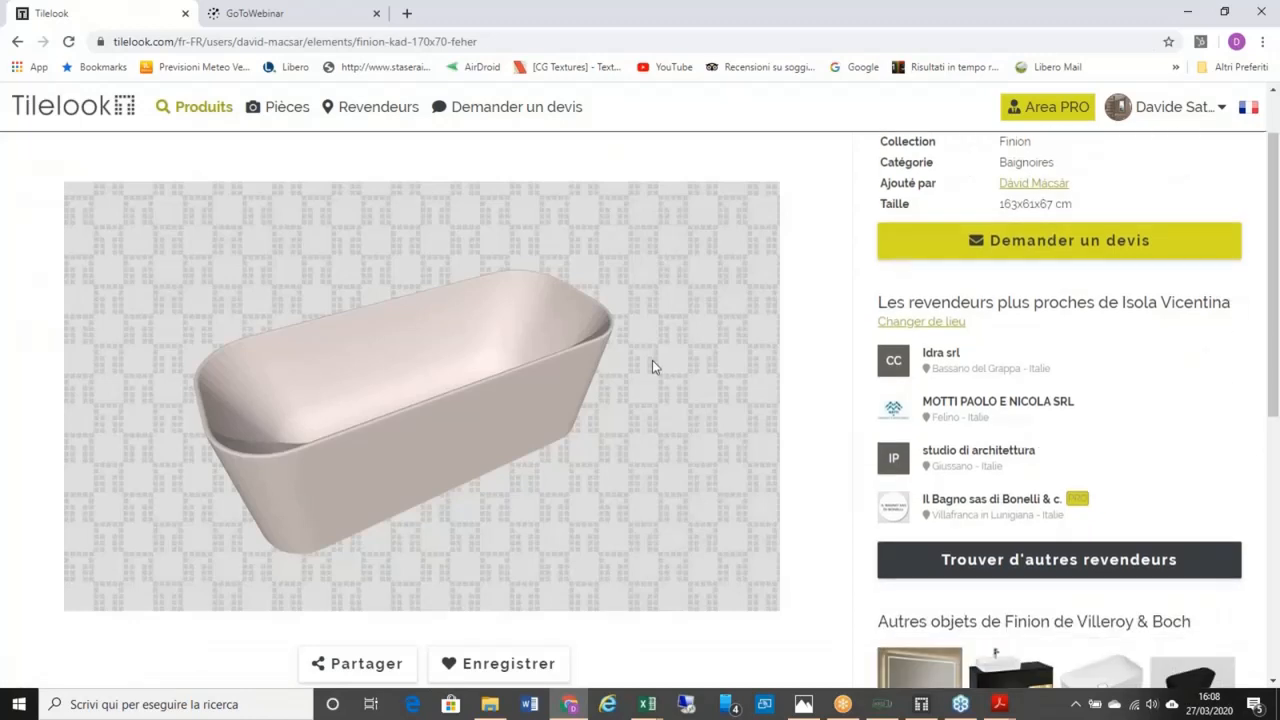
{"action": "scroll", "coordinate": [652, 360], "scroll_direction": "up", "scroll_amount": 1}
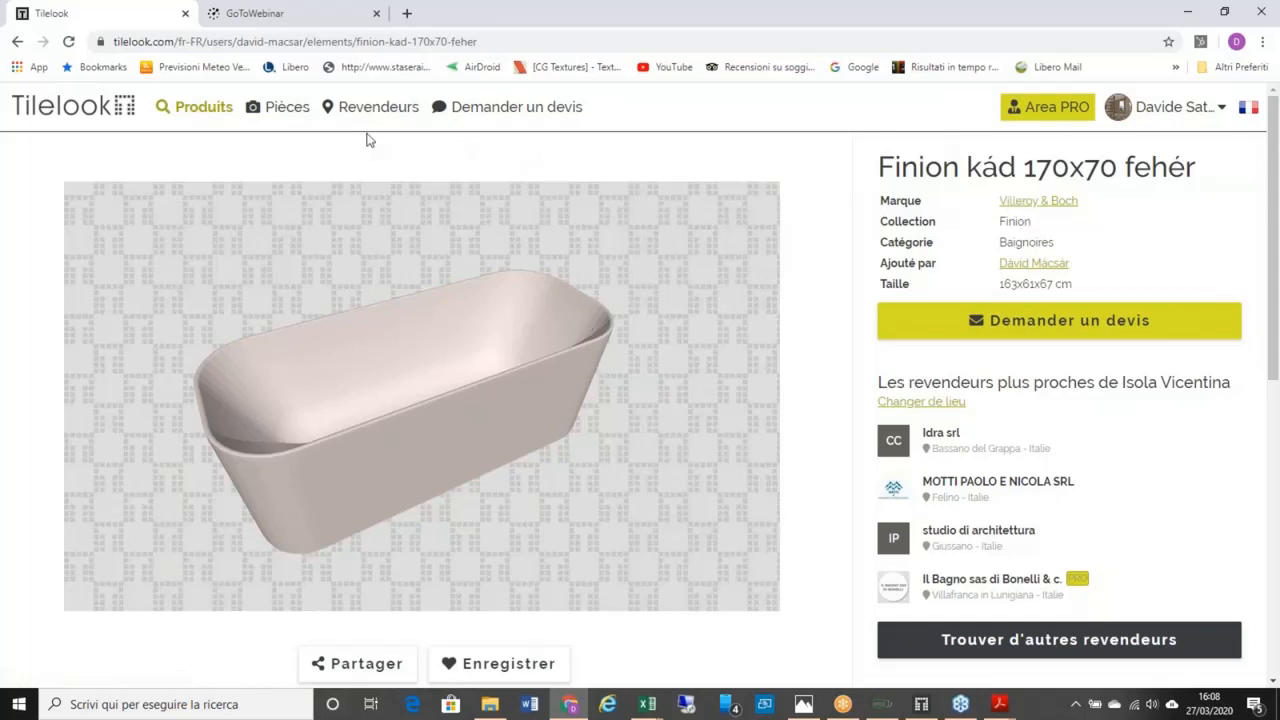
Step: Go back to the Baignoires listing of 1.761 bathtub models
{"action": "left_click", "coordinate": [16, 42]}
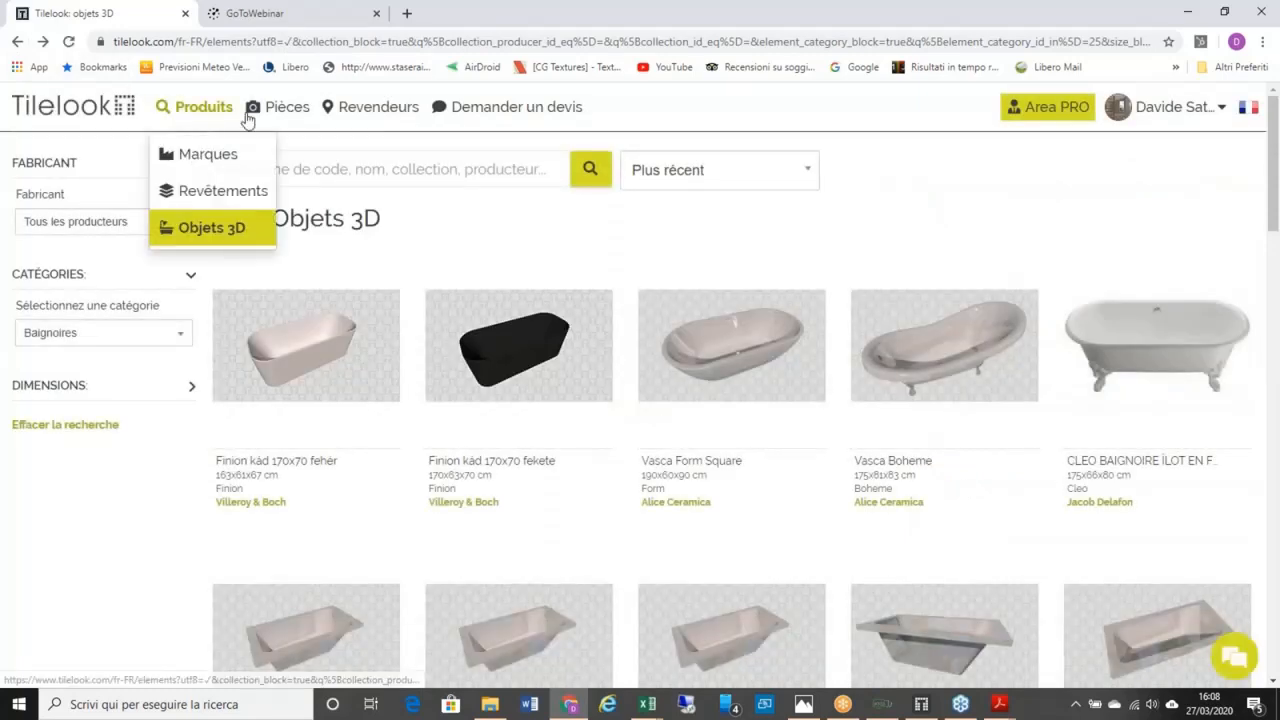
{"action": "mouse_move", "coordinate": [266, 115]}
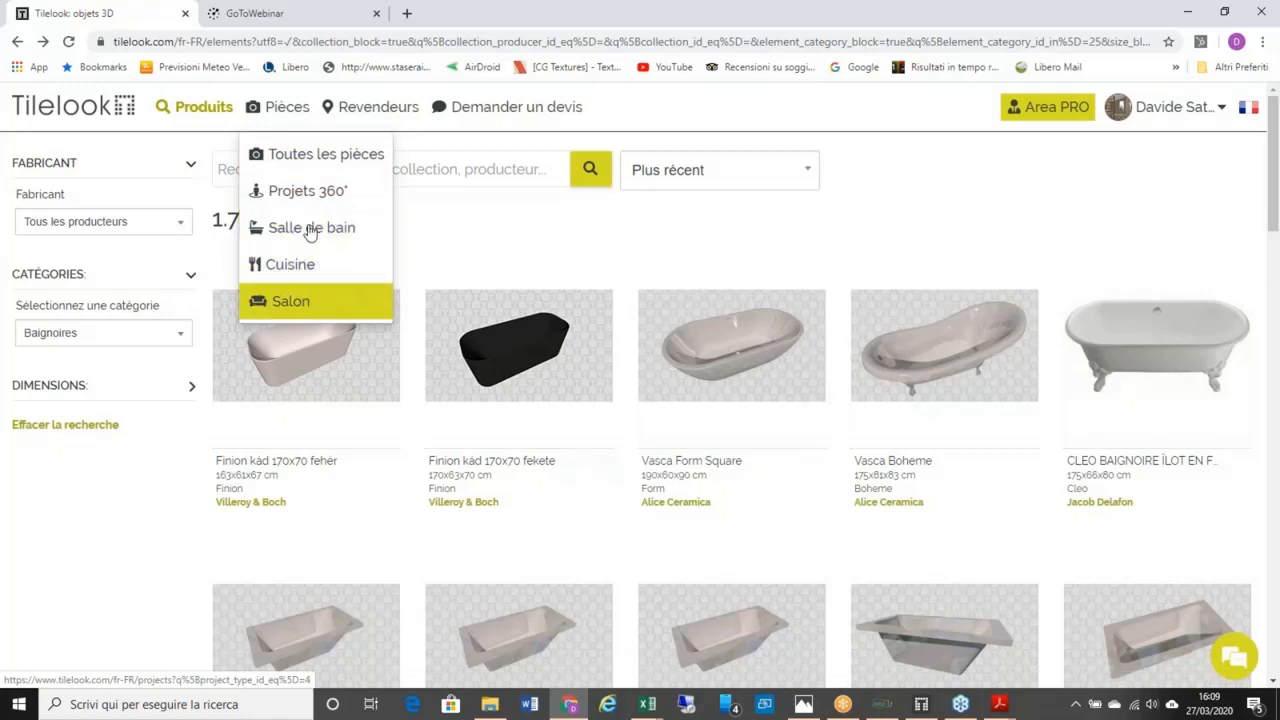
Step: Open Pièces > Toutes les pièces and scroll through the 9.082 room projects
{"action": "left_click", "coordinate": [304, 158]}
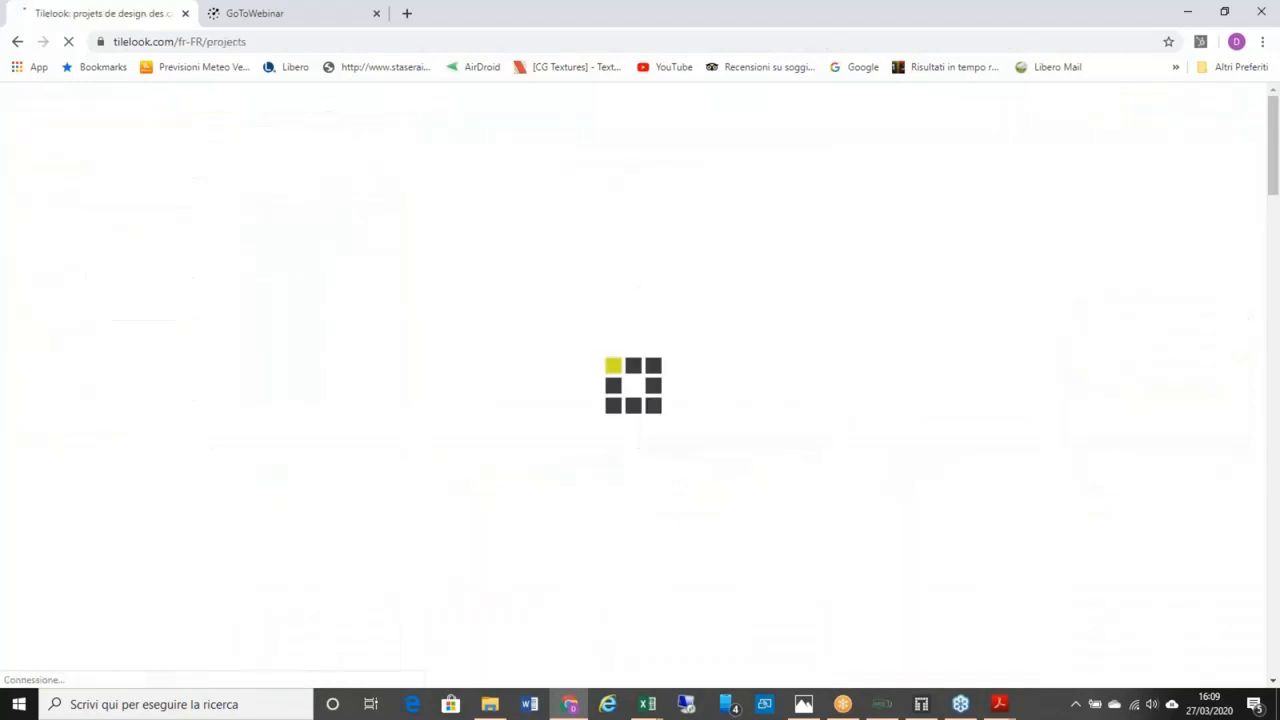
{"action": "scroll", "coordinate": [495, 256], "scroll_direction": "down", "scroll_amount": 3}
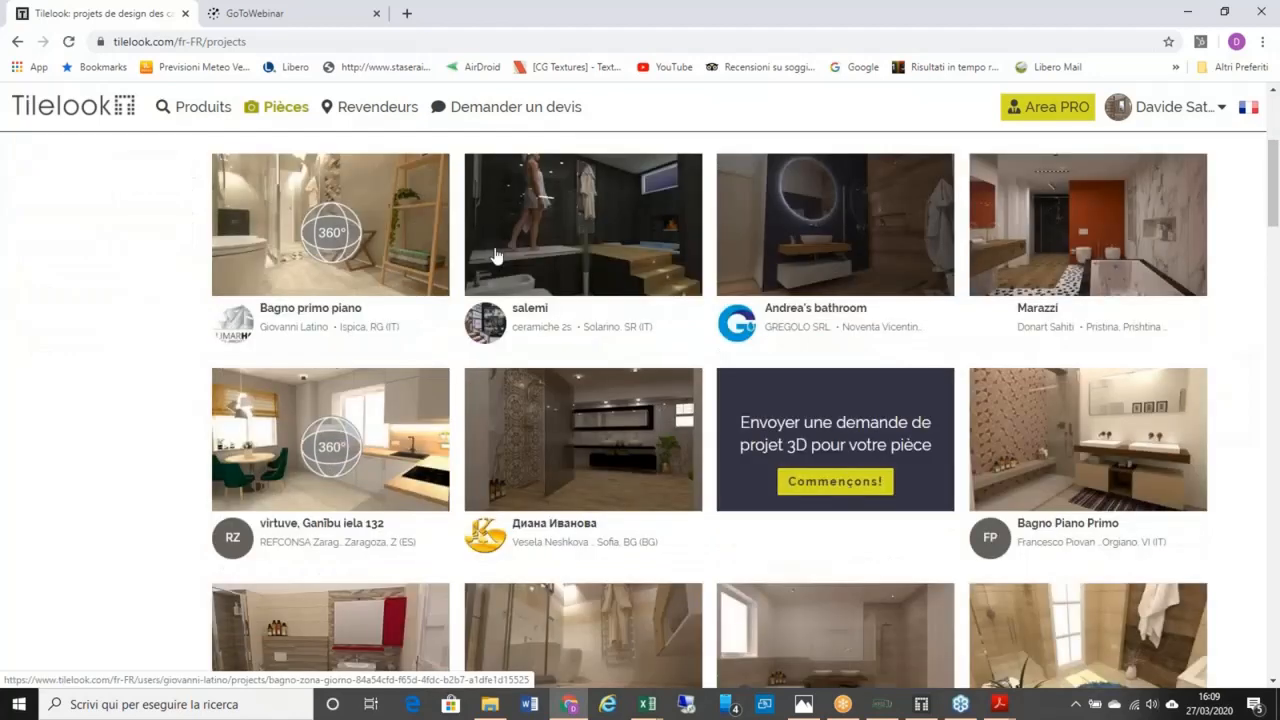
{"action": "scroll", "coordinate": [495, 256], "scroll_direction": "up", "scroll_amount": 2}
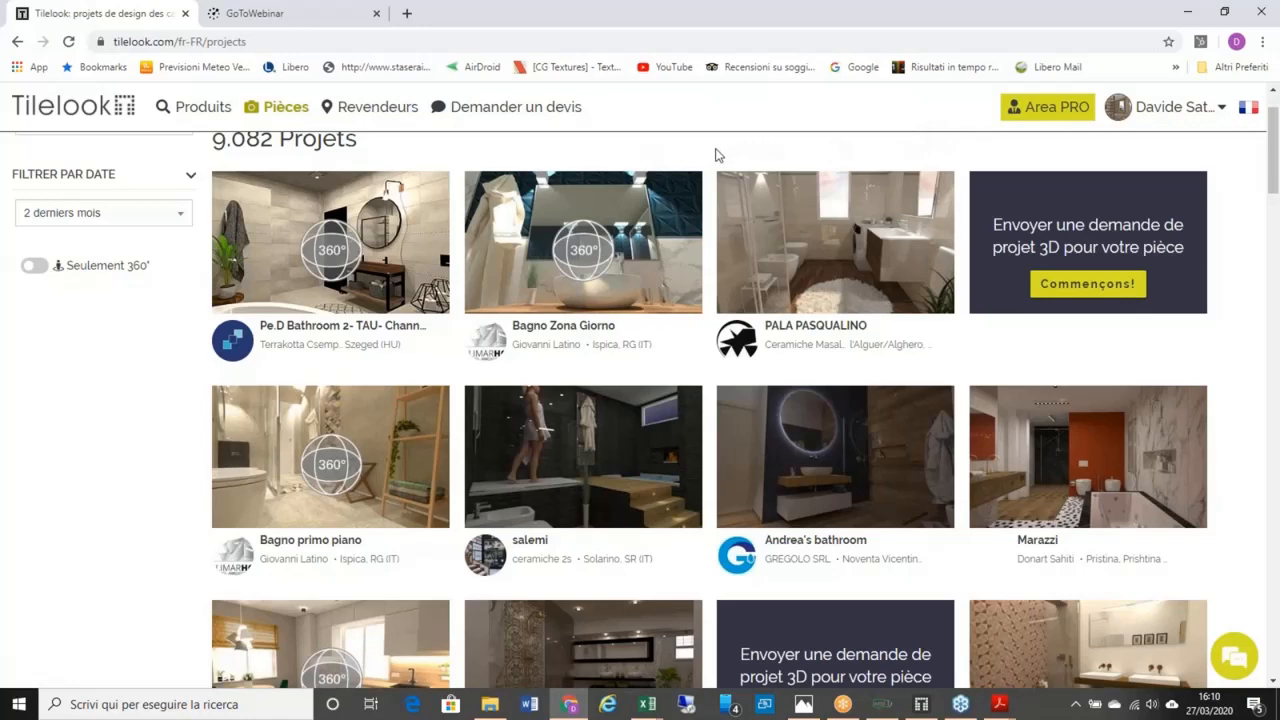
{"action": "scroll", "coordinate": [715, 155], "scroll_direction": "up", "scroll_amount": 1}
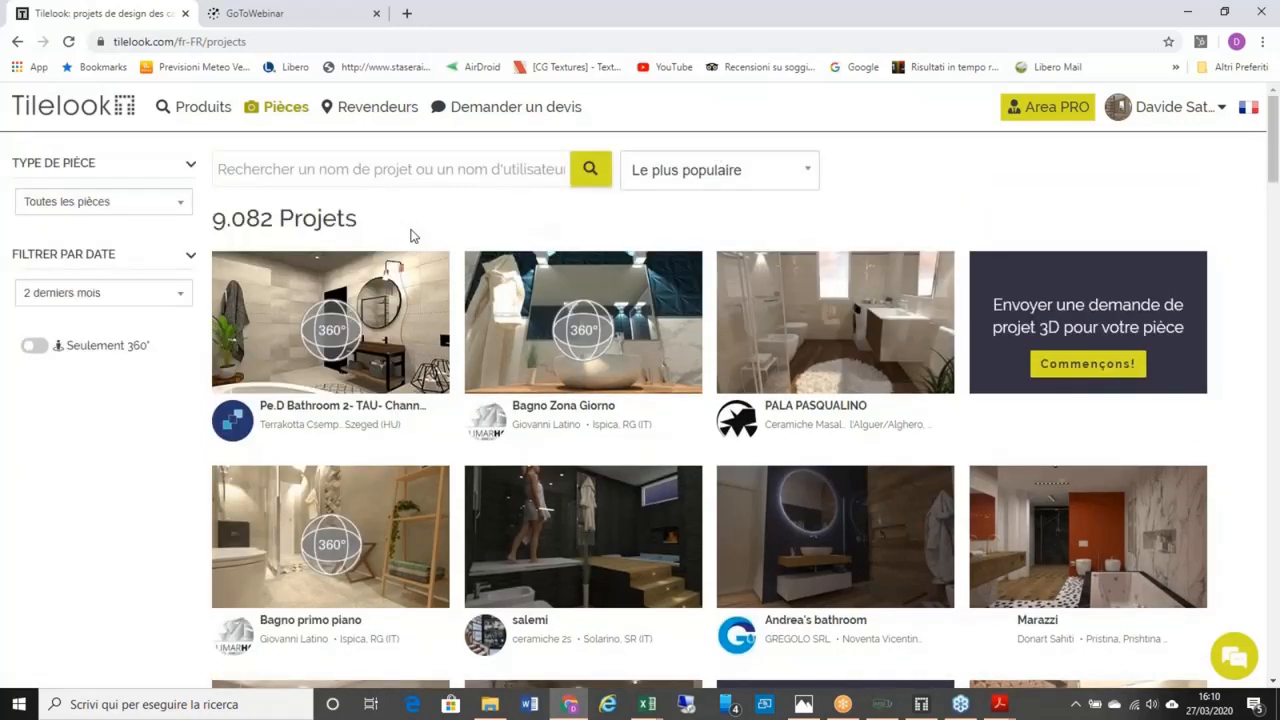
{"action": "scroll", "coordinate": [410, 236], "scroll_direction": "down", "scroll_amount": 1}
{"action": "scroll", "coordinate": [502, 221], "scroll_direction": "down", "scroll_amount": 2}
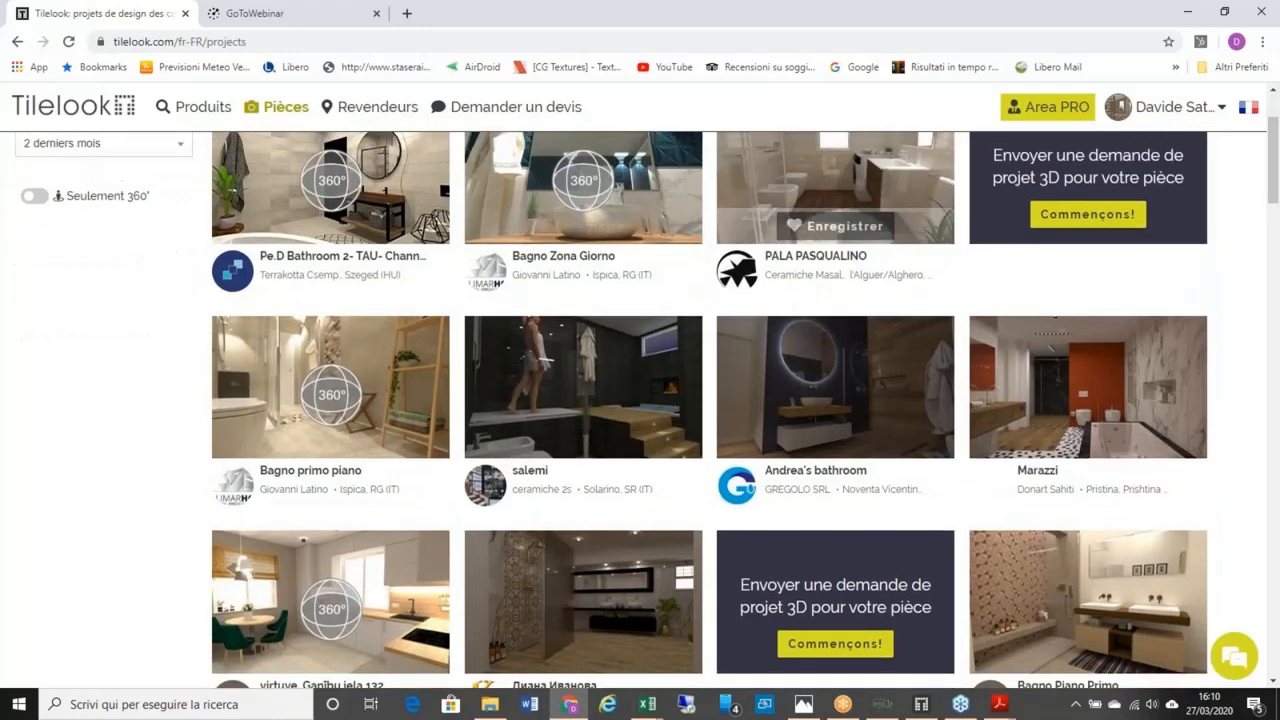
{"action": "scroll", "coordinate": [800, 260], "scroll_direction": "up", "scroll_amount": 2}
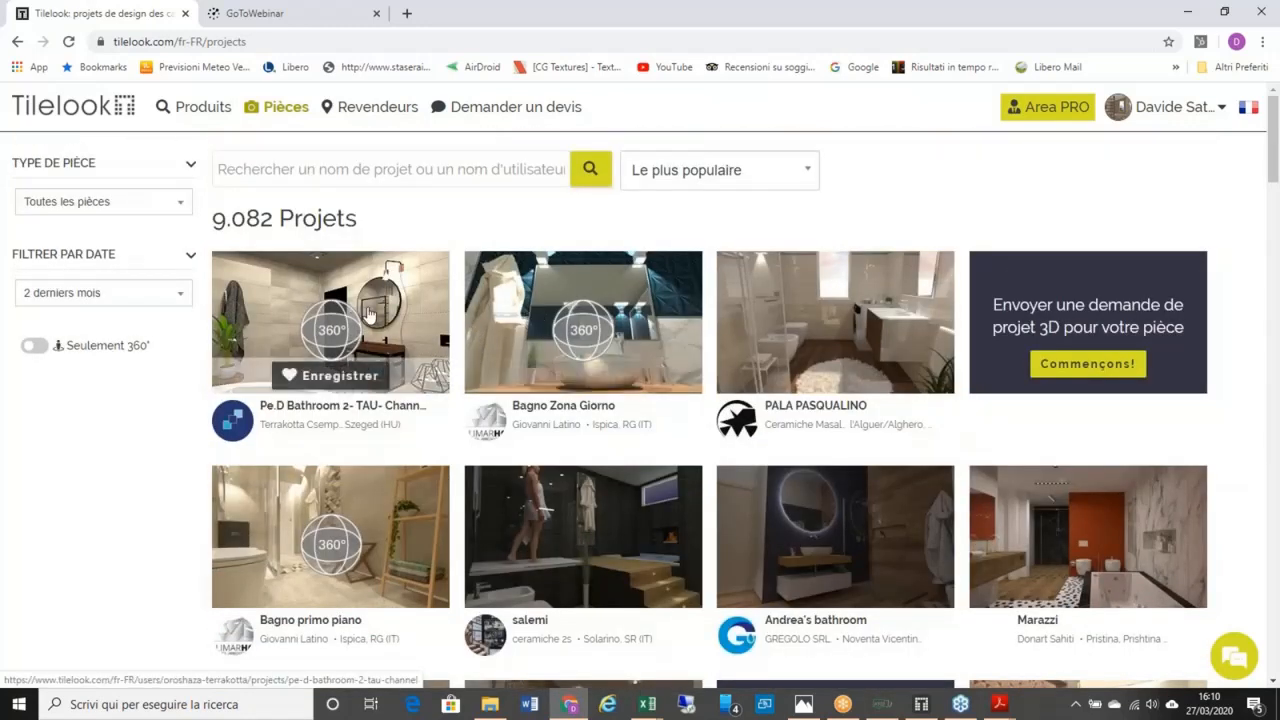
Step: Open the Pe.D Bathroom 2- TAU-Channel project and scroll through its renders and objects
{"action": "left_click", "coordinate": [366, 308]}
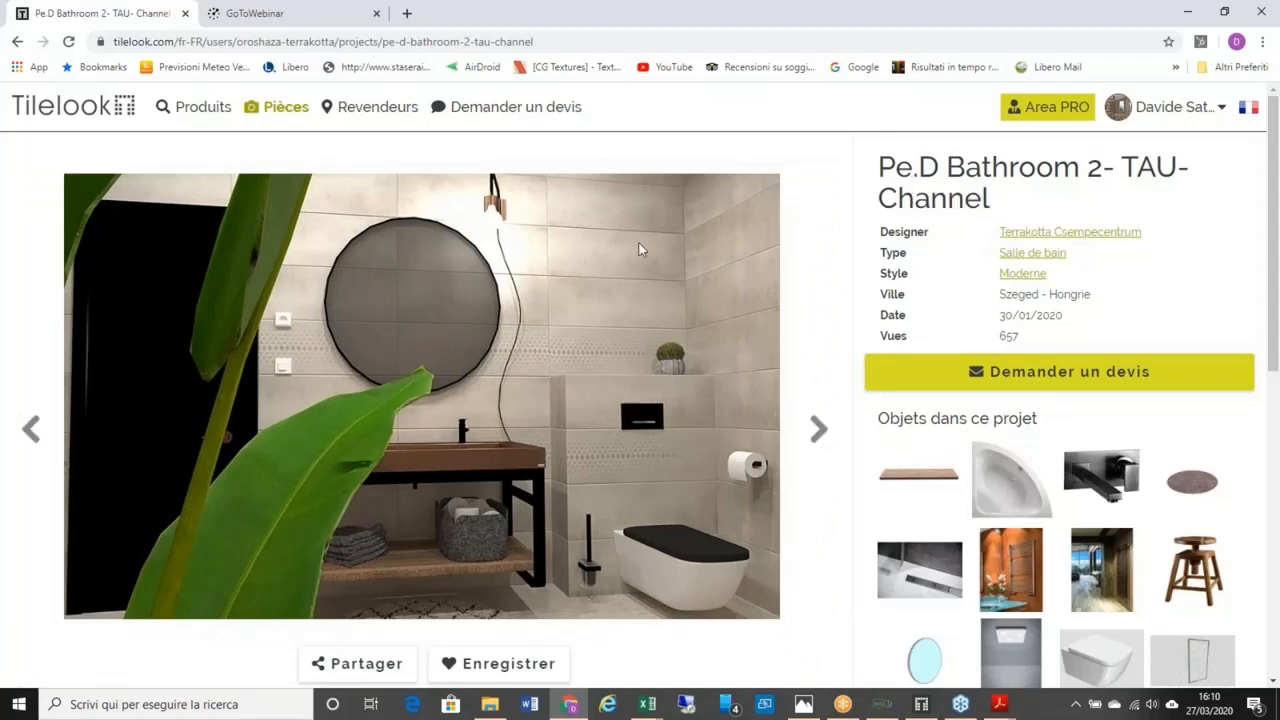
{"action": "scroll", "coordinate": [1058, 272], "scroll_direction": "down", "scroll_amount": 1}
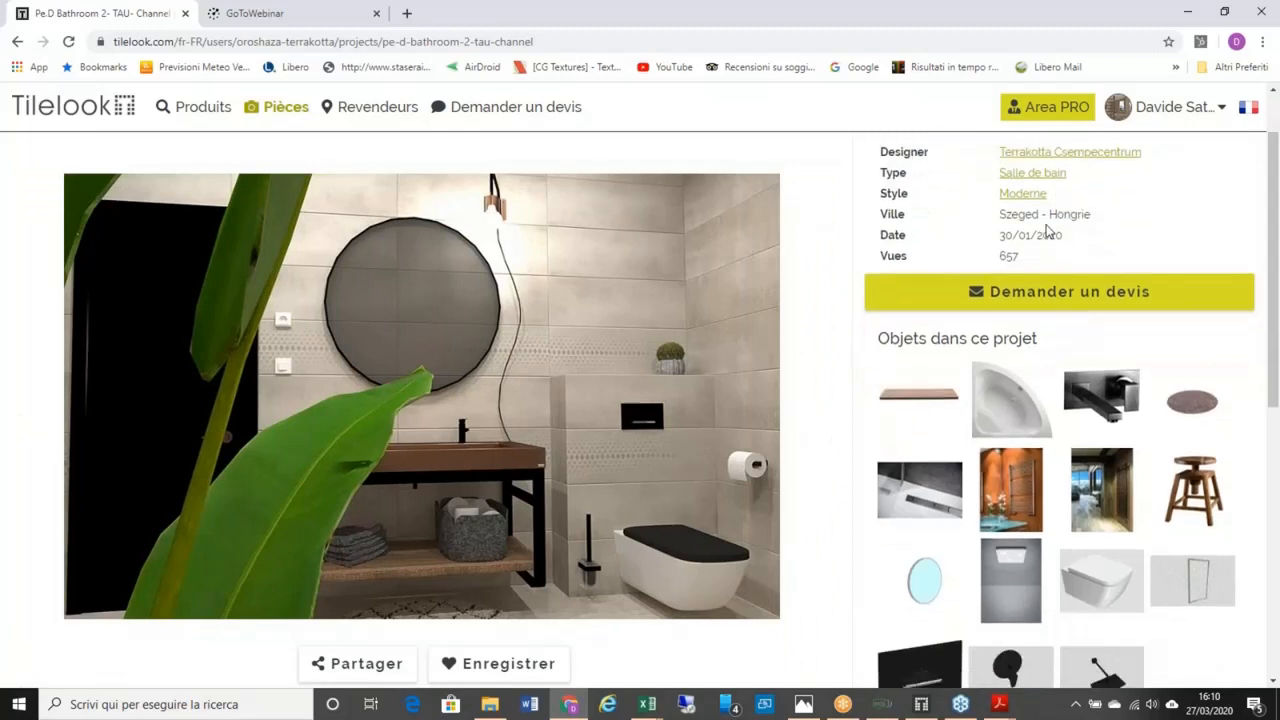
{"action": "scroll", "coordinate": [1020, 283], "scroll_direction": "down", "scroll_amount": 1}
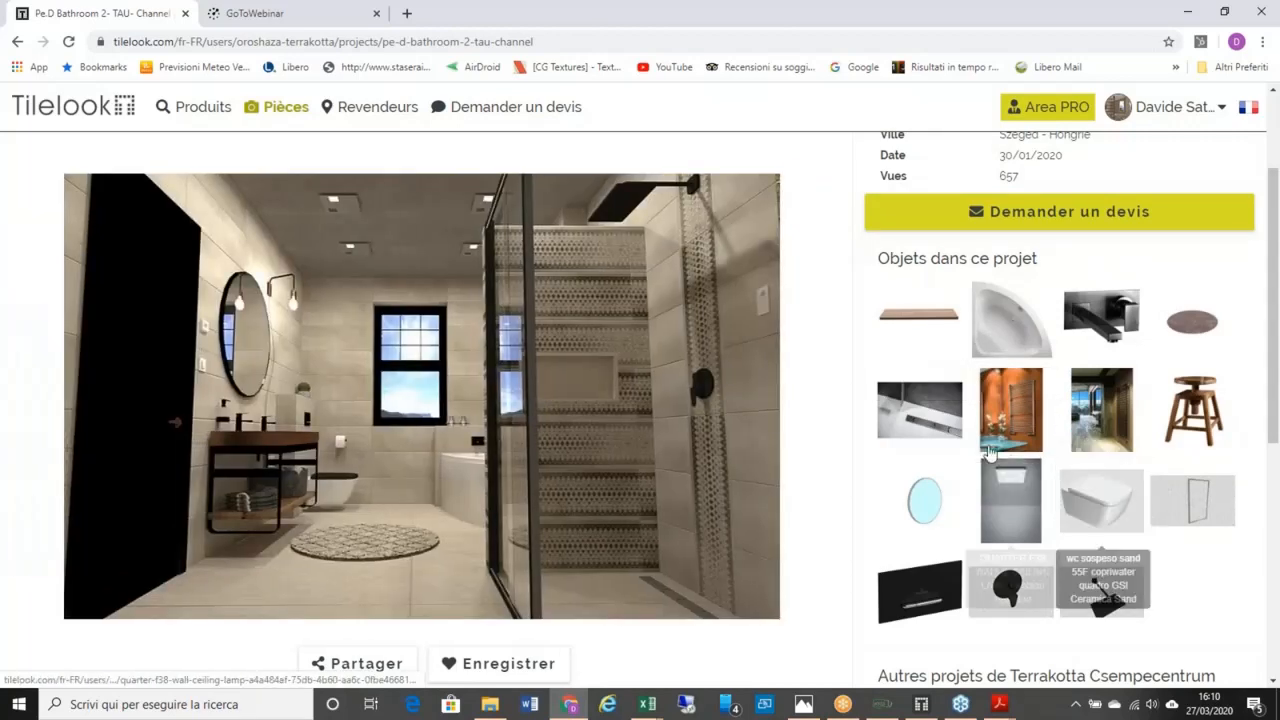
{"action": "mouse_move", "coordinate": [608, 362]}
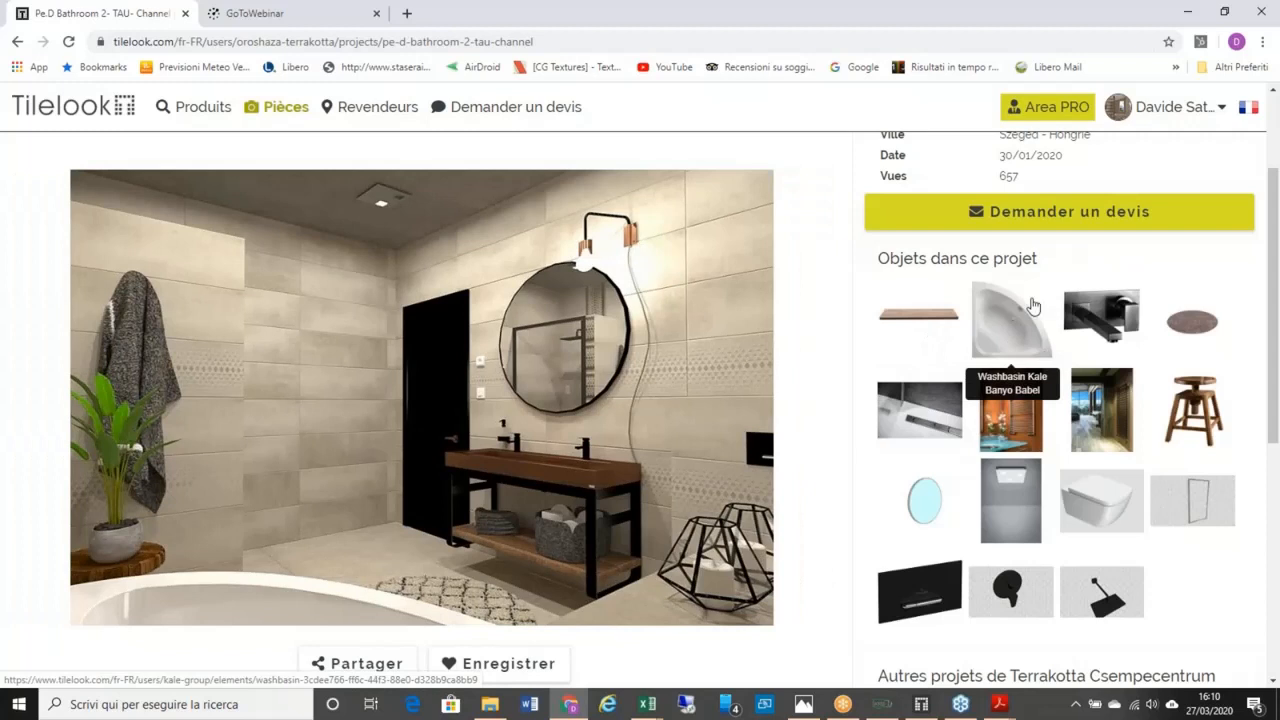
{"action": "scroll", "coordinate": [1058, 241], "scroll_direction": "up", "scroll_amount": 2}
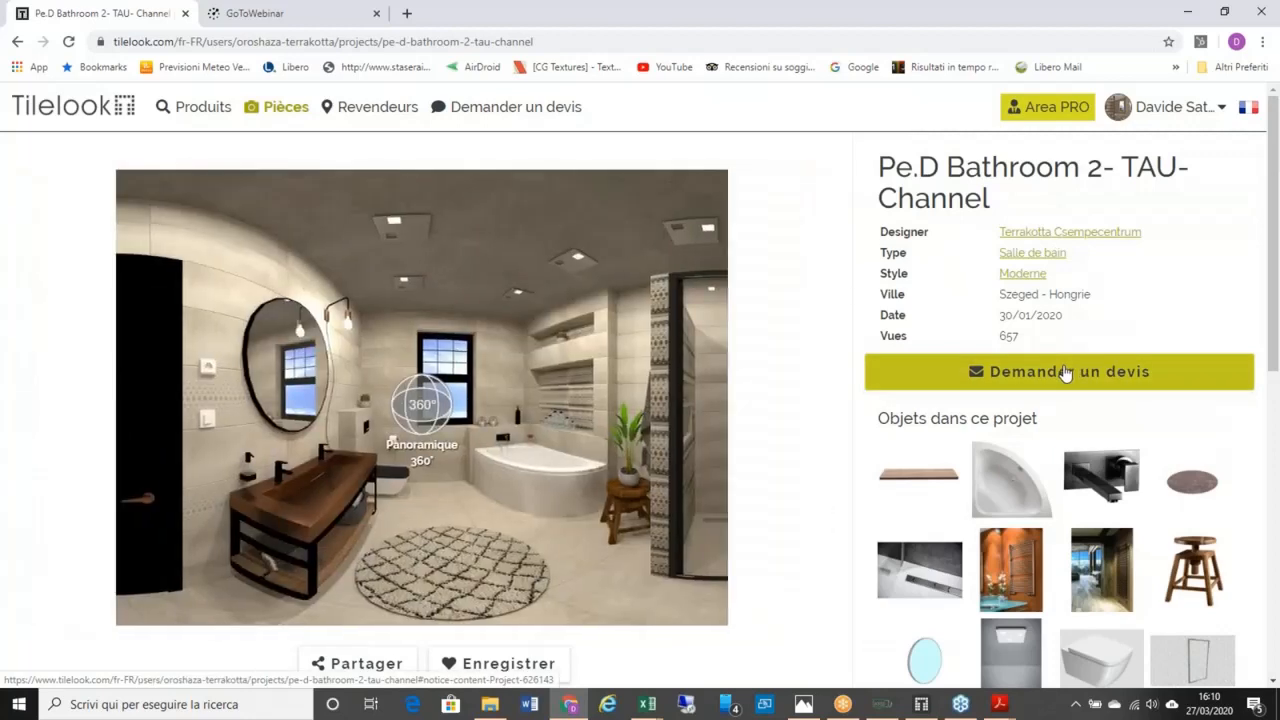
Step: Start a quote request for the project, advance to preferences, then close it
{"action": "left_click", "coordinate": [1066, 372]}
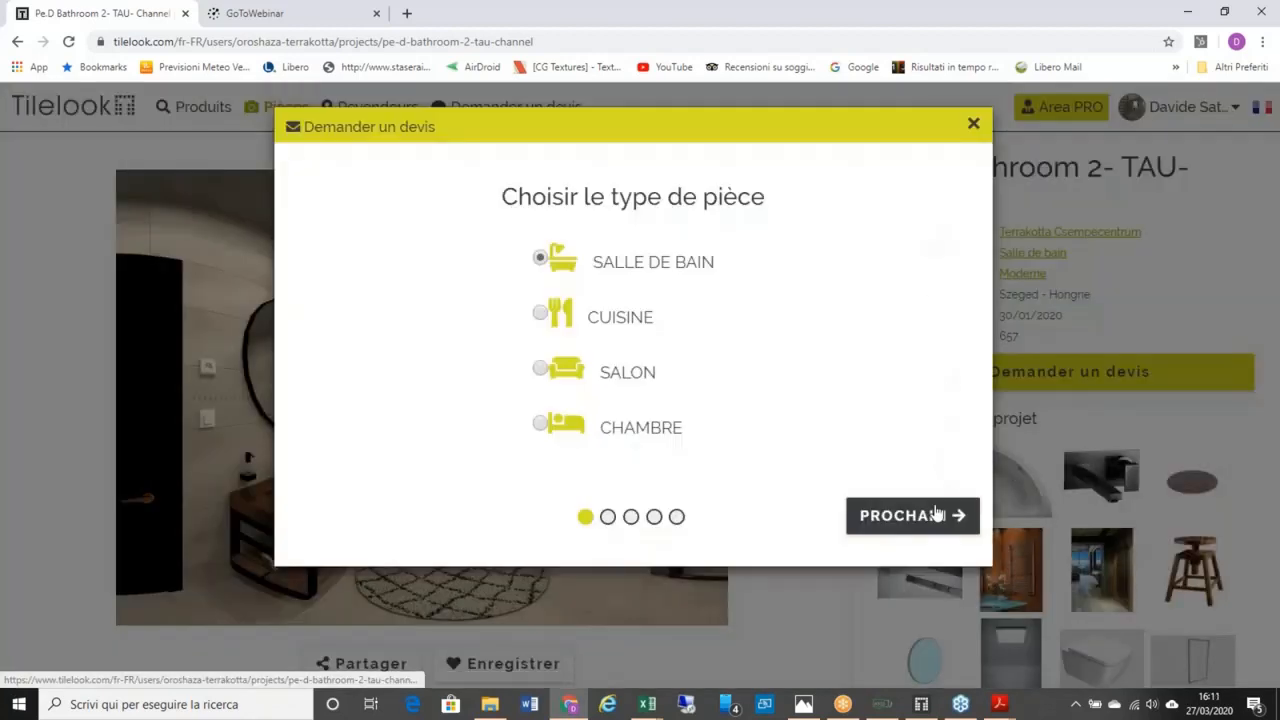
{"action": "left_click", "coordinate": [937, 514]}
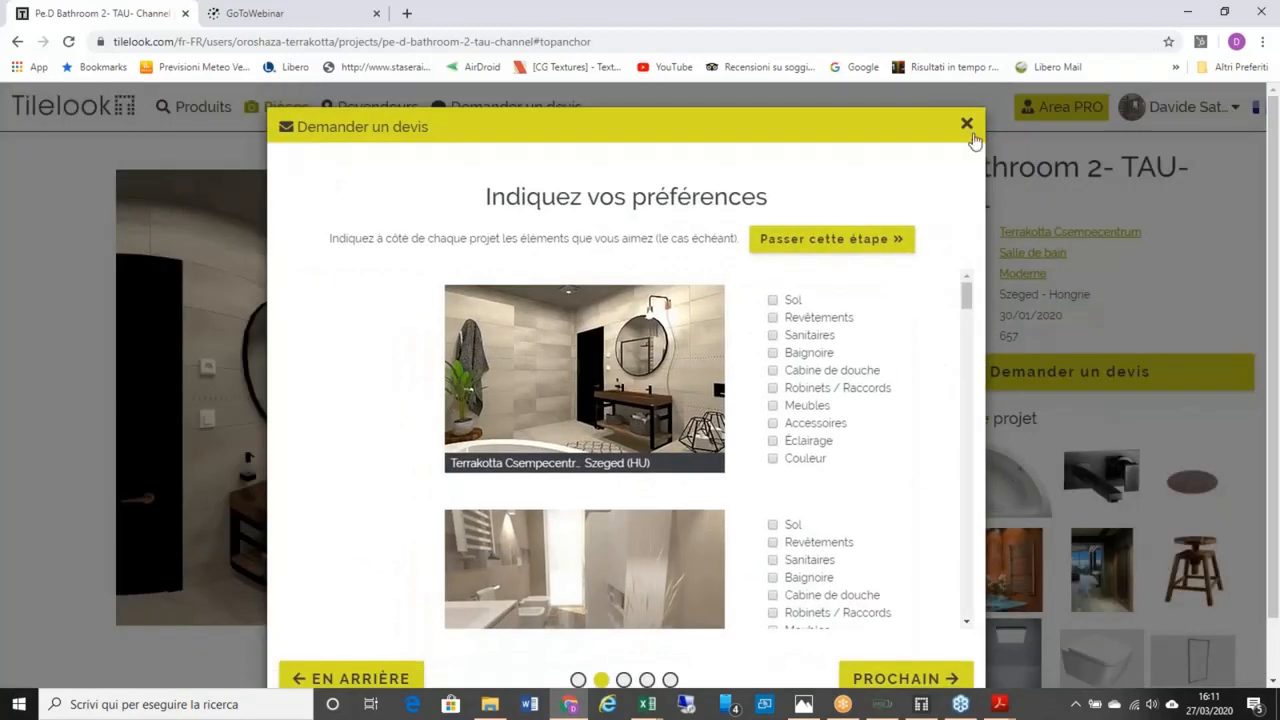
{"action": "left_click", "coordinate": [967, 124]}
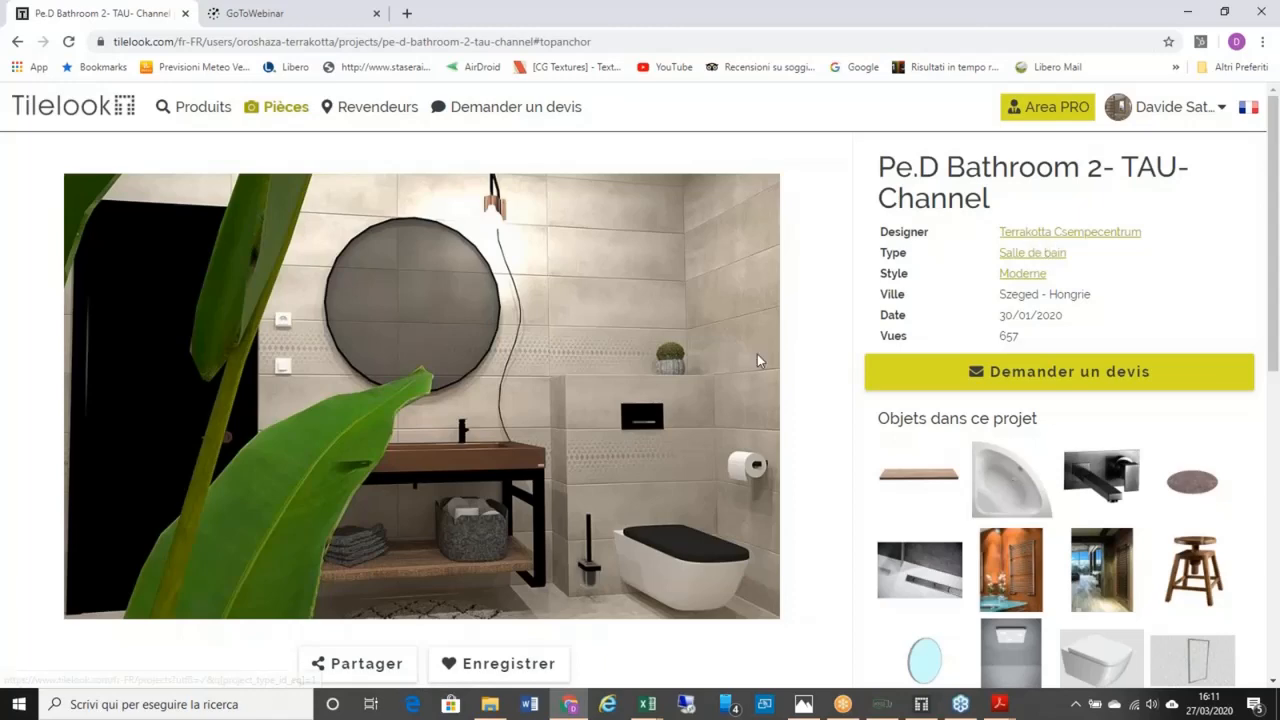
Step: Advance the render gallery to the 360° panoramic bathroom view
{"action": "scroll", "coordinate": [698, 354], "scroll_direction": "down", "scroll_amount": 2}
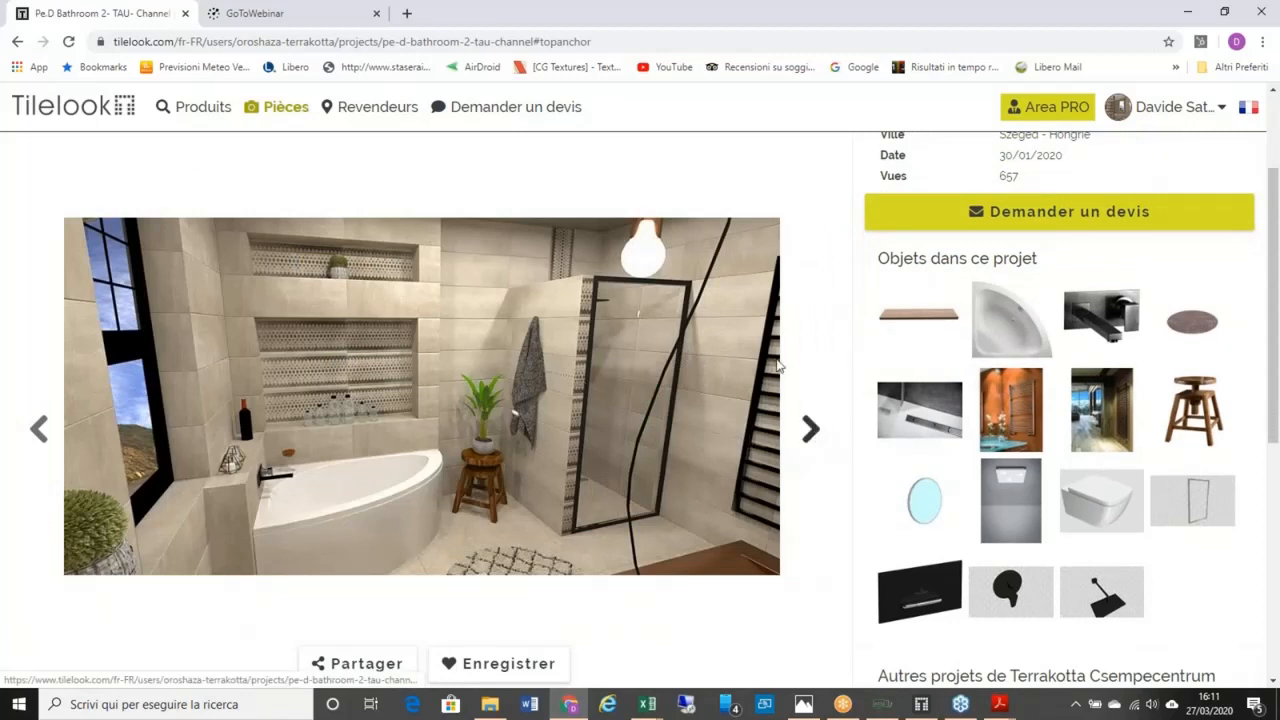
{"action": "scroll", "coordinate": [882, 305], "scroll_direction": "up", "scroll_amount": 2}
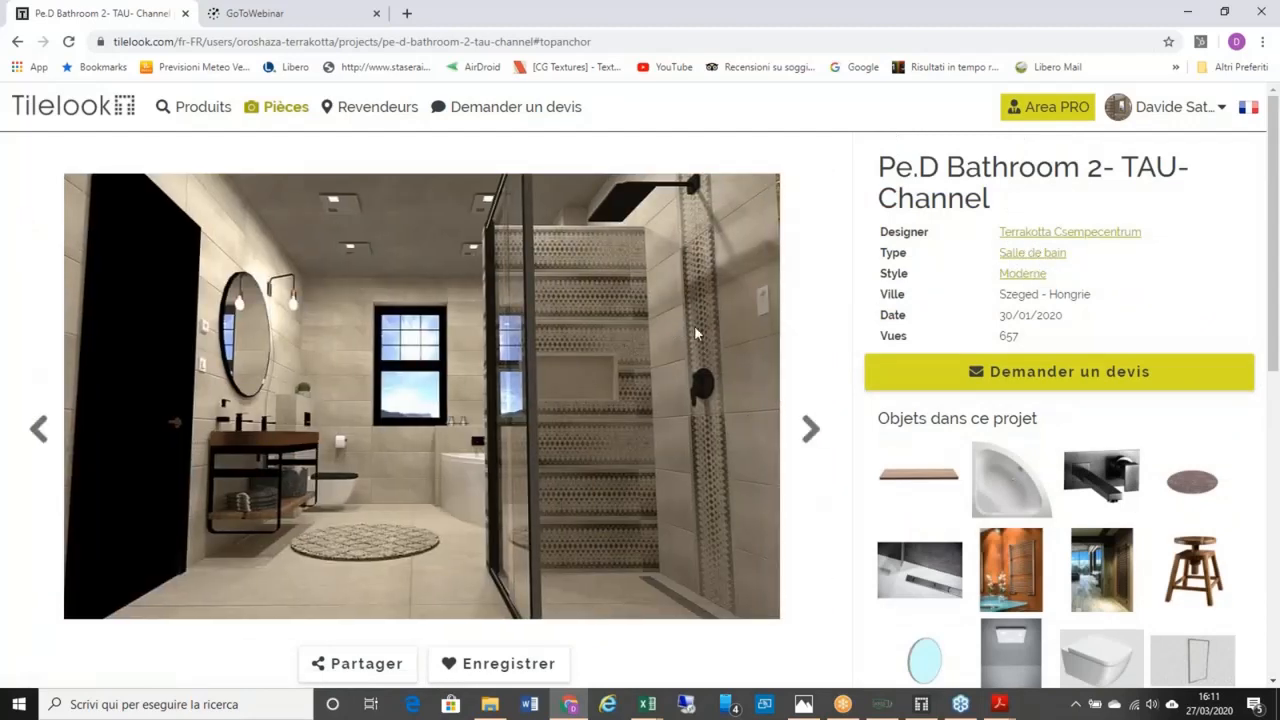
{"action": "left_click", "coordinate": [806, 432]}
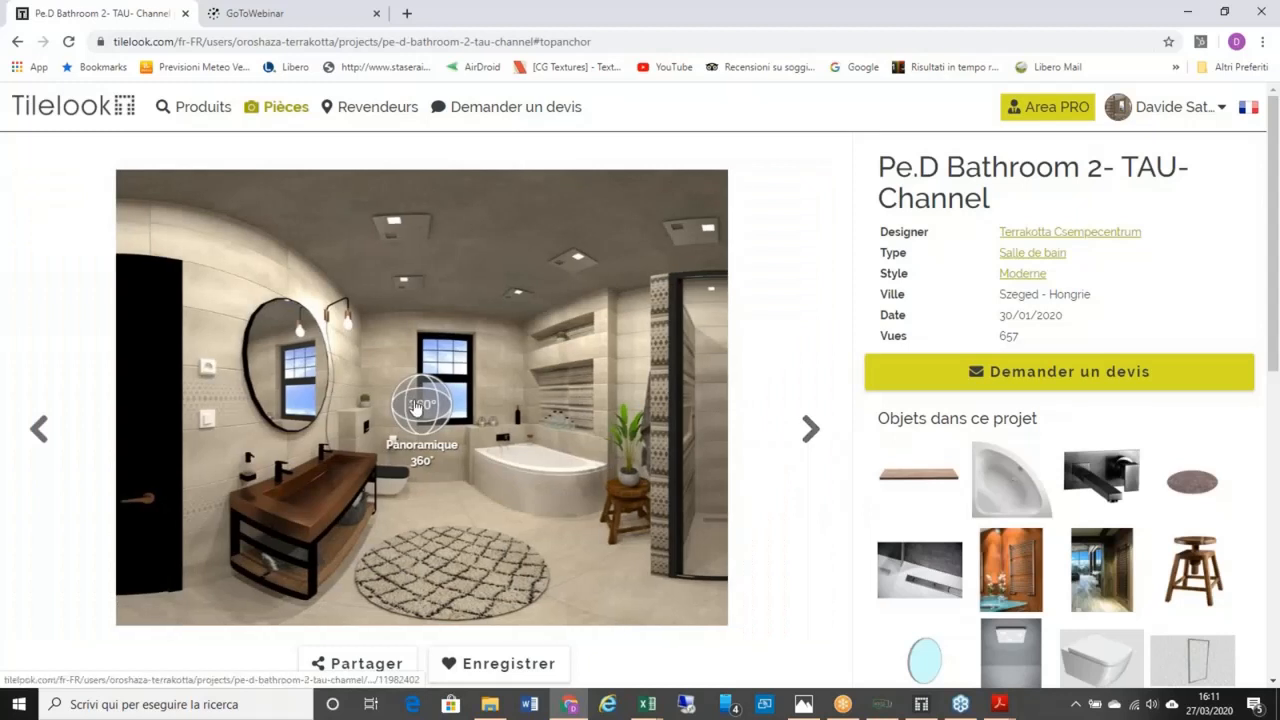
Step: Open the 360° panorama and rotate it past the sink toward the corner bathtub and walk-in shower
{"action": "left_click", "coordinate": [416, 406]}
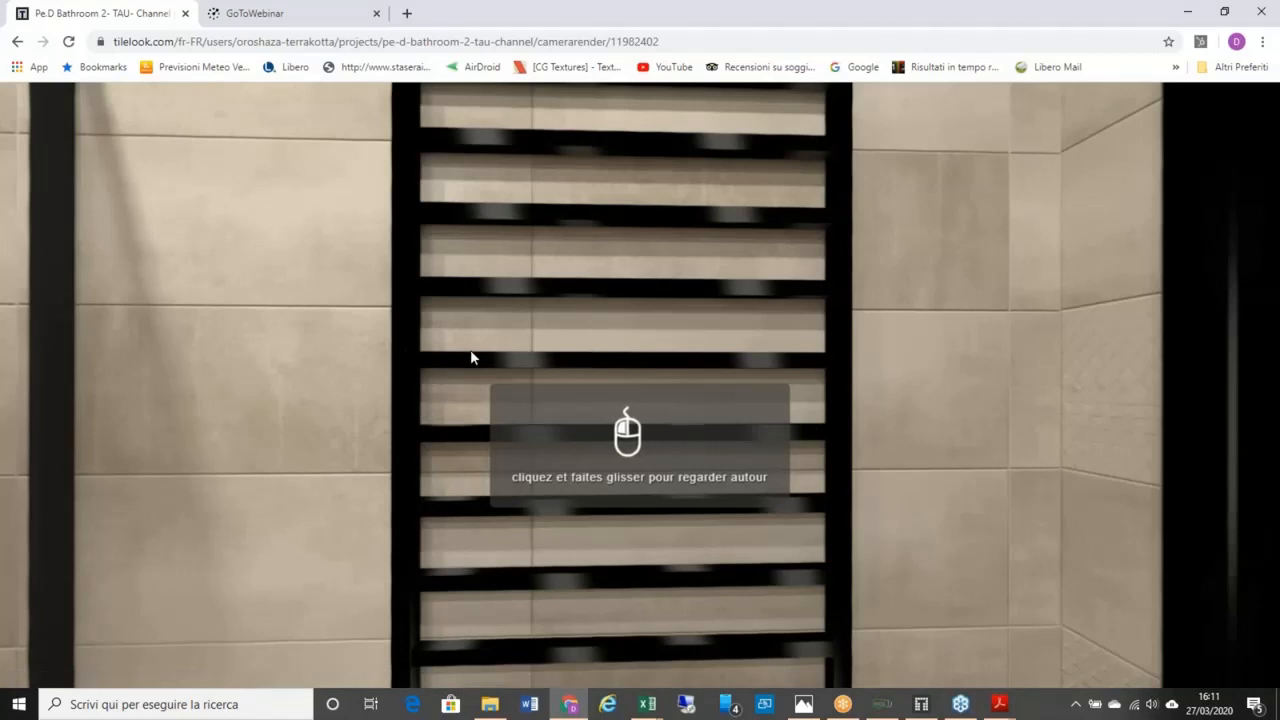
{"action": "left_click_drag", "start_coordinate": [614, 354], "coordinate": [449, 311]}
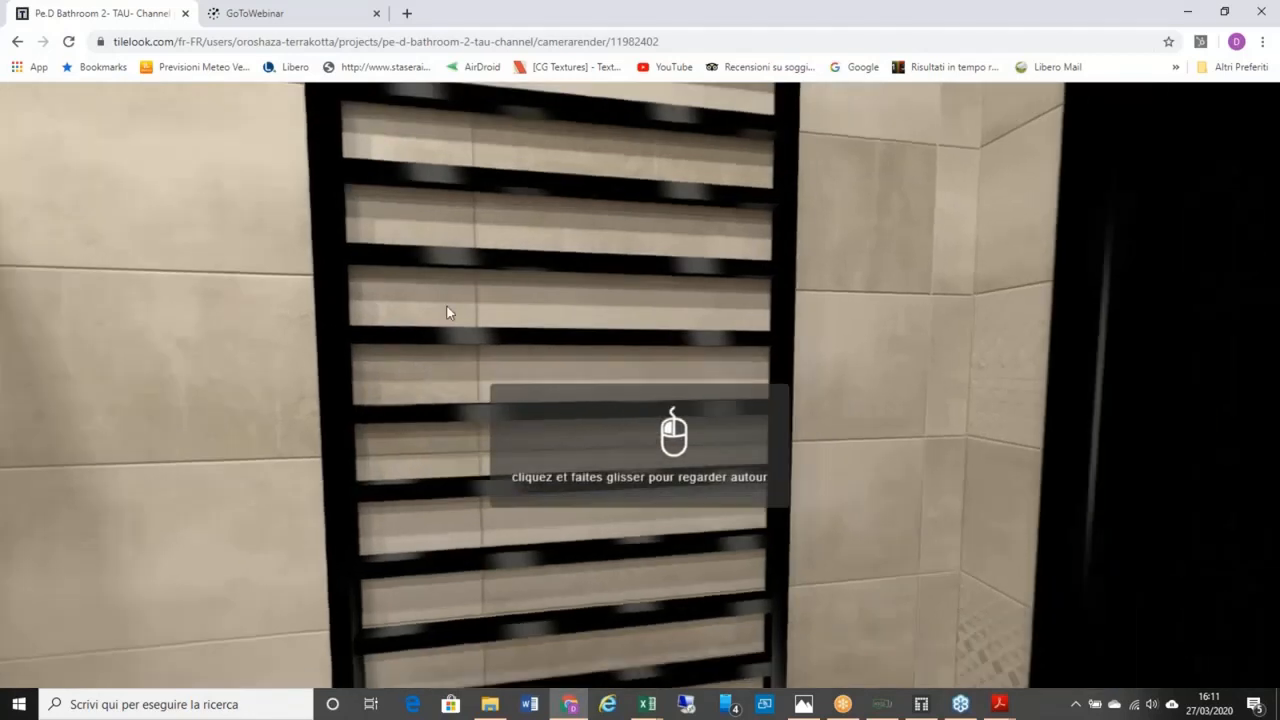
{"action": "left_click_drag", "start_coordinate": [716, 322], "coordinate": [540, 325]}
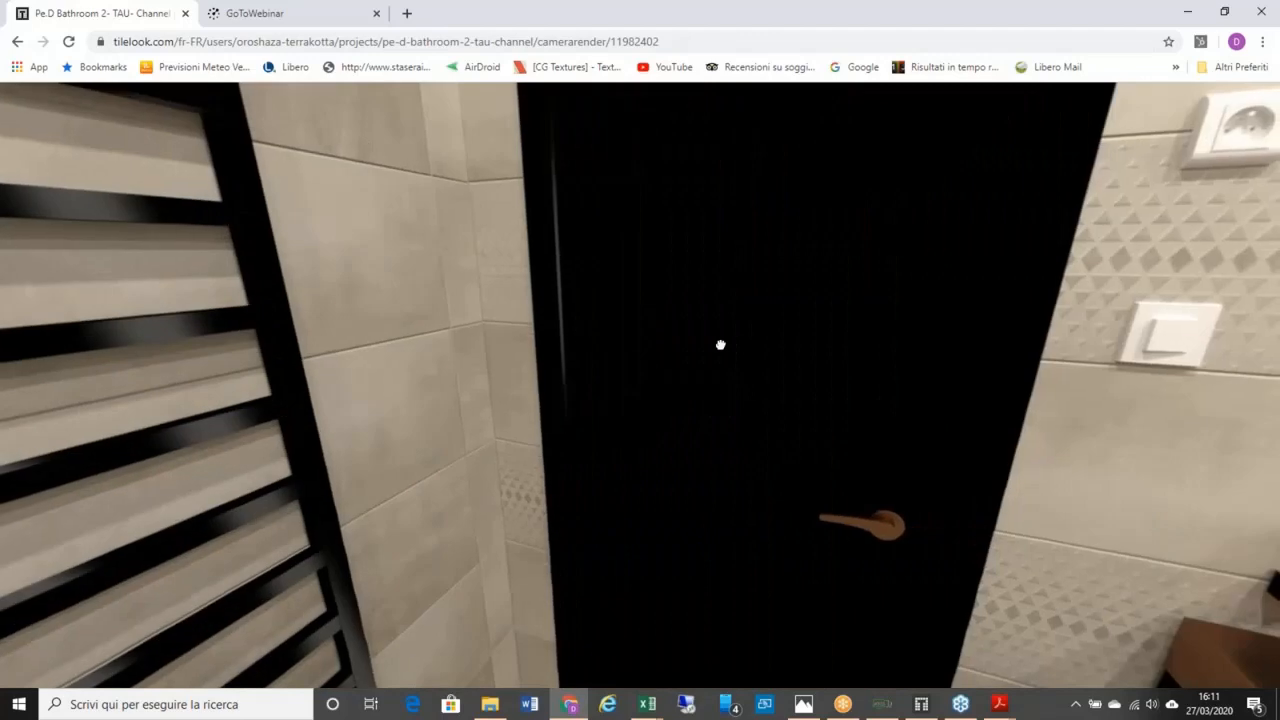
{"action": "left_click_drag", "start_coordinate": [720, 346], "coordinate": [513, 335]}
{"action": "left_click_drag", "start_coordinate": [635, 342], "coordinate": [704, 318]}
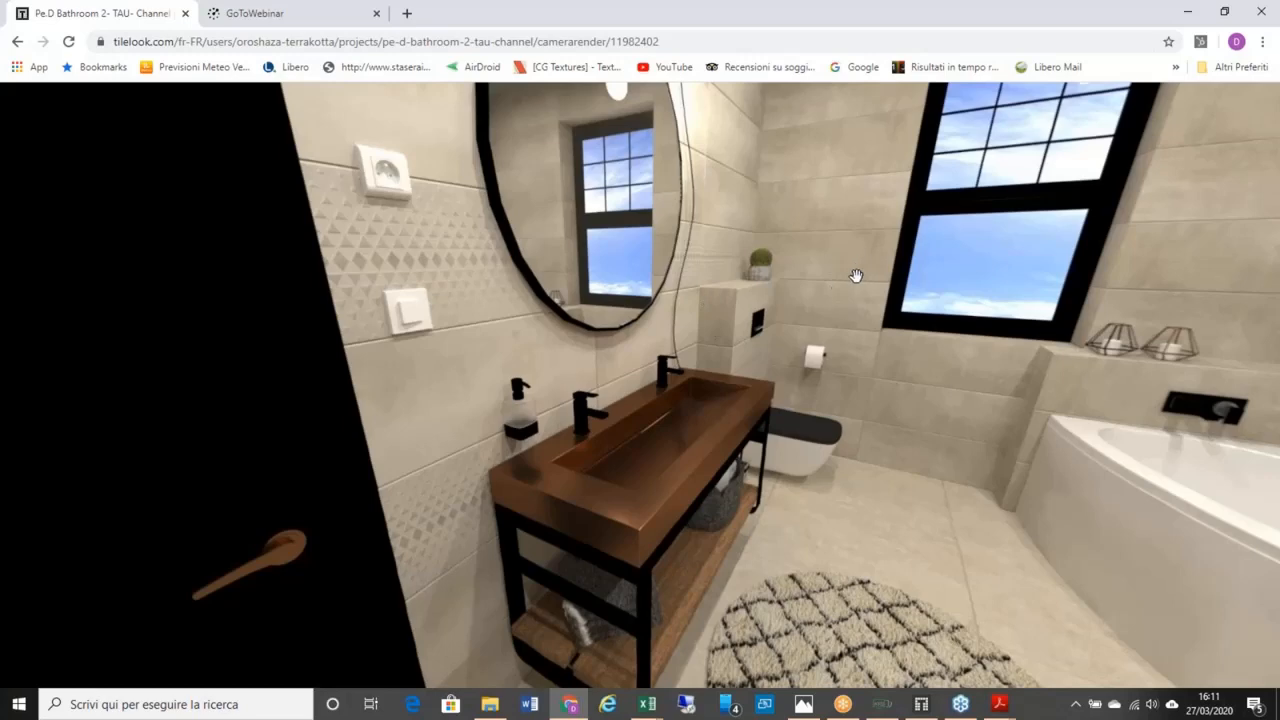
{"action": "left_click_drag", "start_coordinate": [612, 234], "coordinate": [692, 133]}
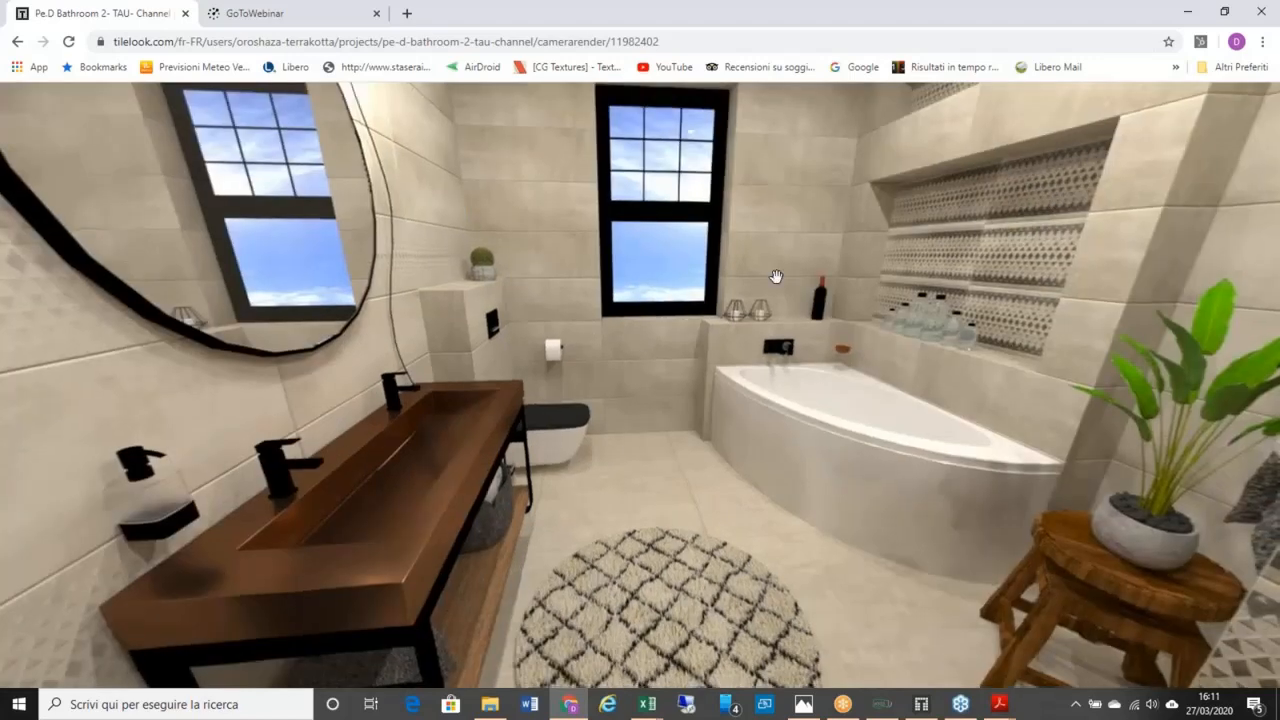
{"action": "left_click_drag", "start_coordinate": [764, 273], "coordinate": [575, 253]}
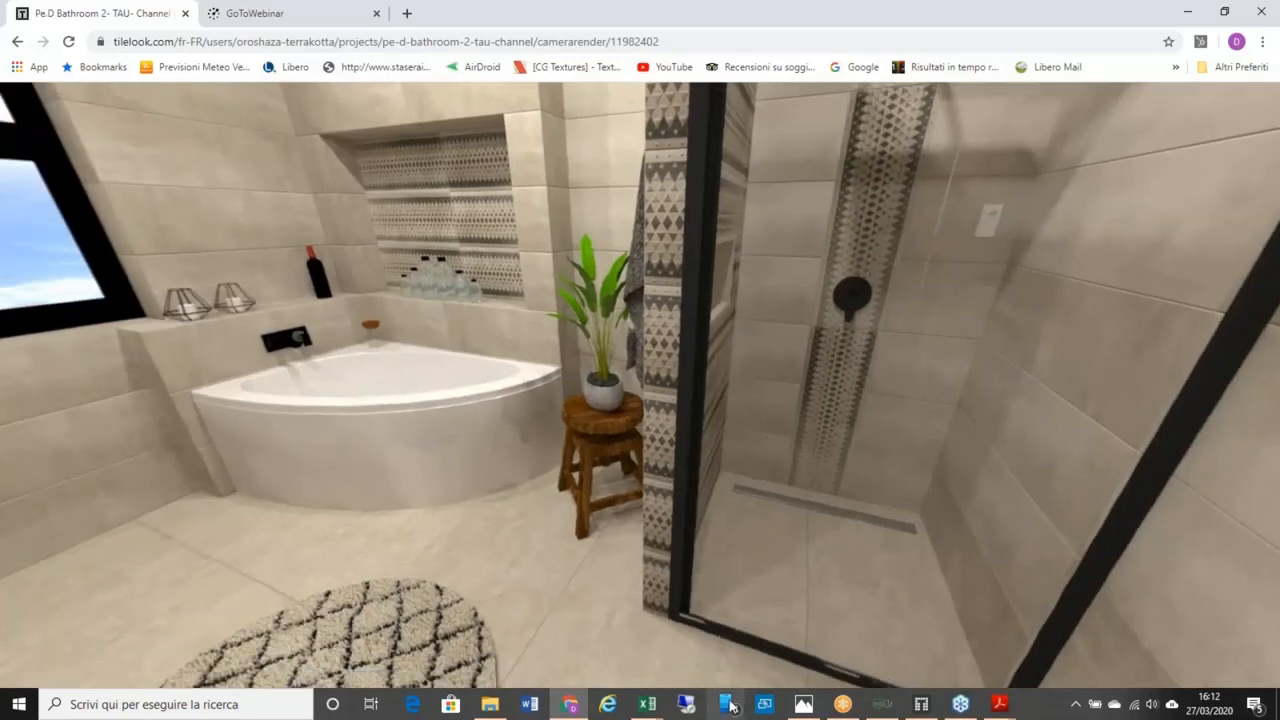
Step: Show the Windows Connect projection screen, then switch to the Tilelook design tool's sign-in window
{"action": "left_click", "coordinate": [773, 705]}
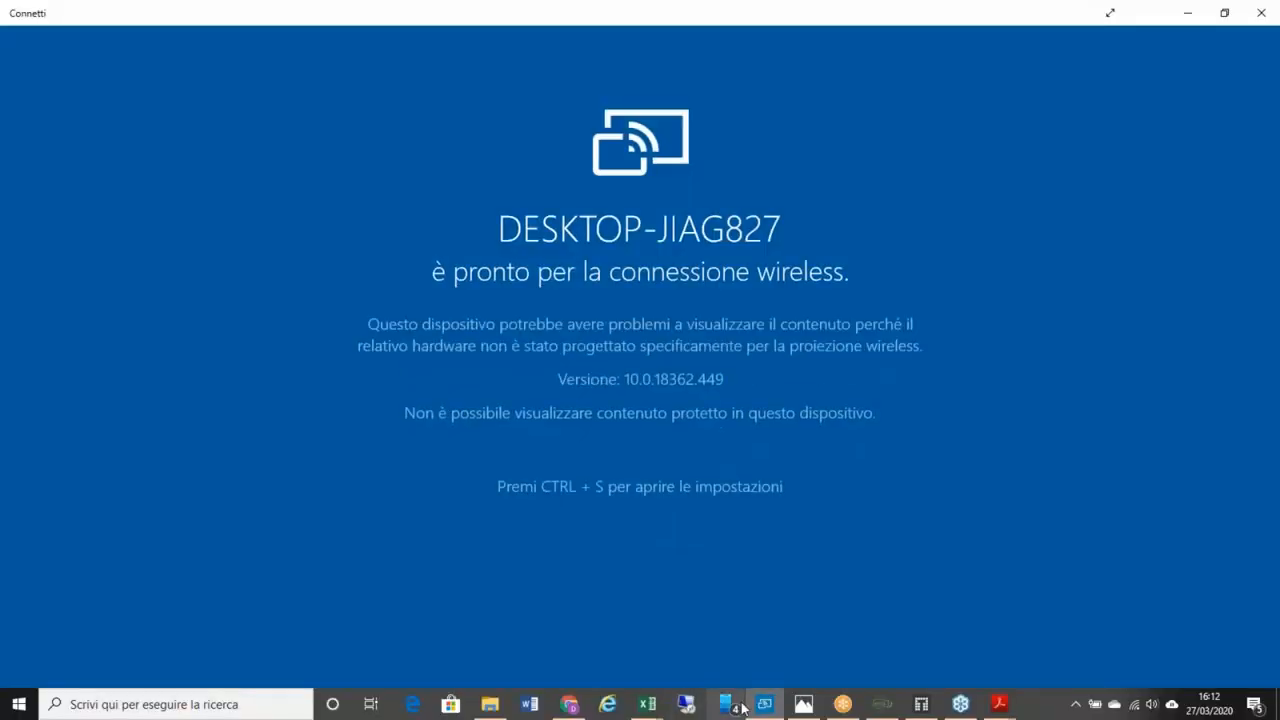
{"action": "left_click", "coordinate": [922, 705]}
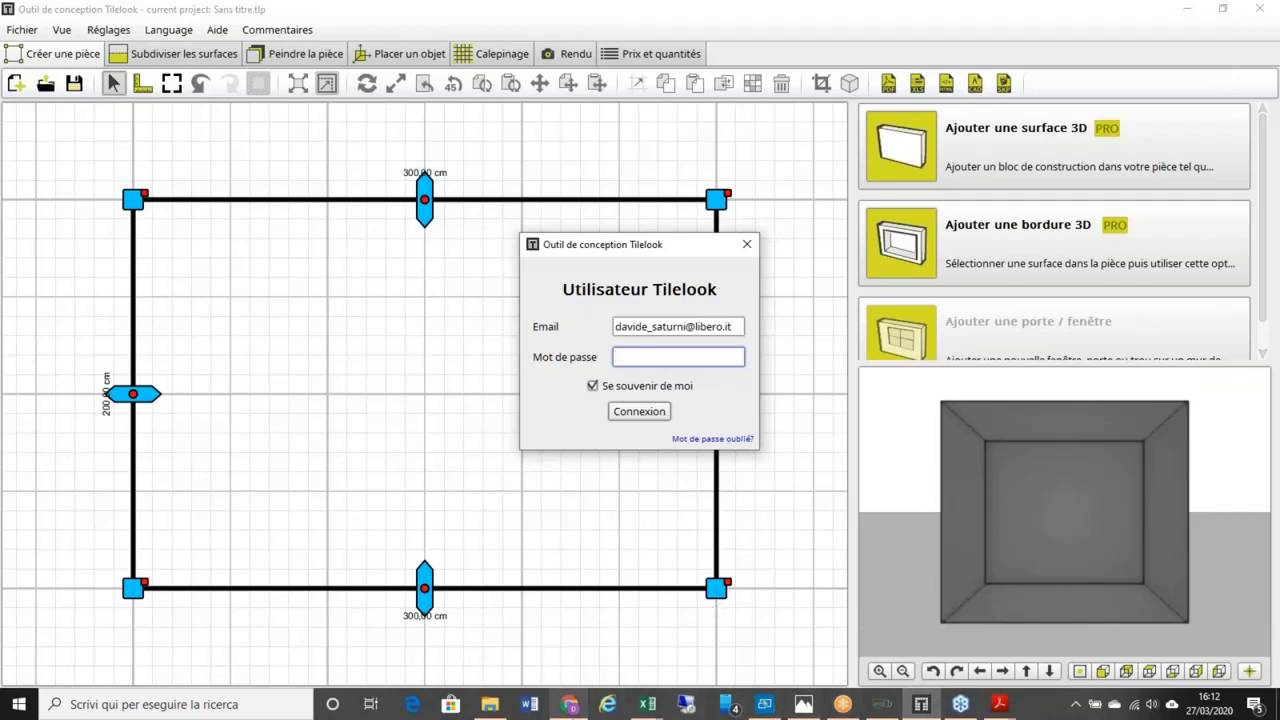
Step: Bring the Chrome browser with the bathroom panorama back to the front
{"action": "mouse_move", "coordinate": [569, 704]}
{"action": "left_click", "coordinate": [571, 640]}
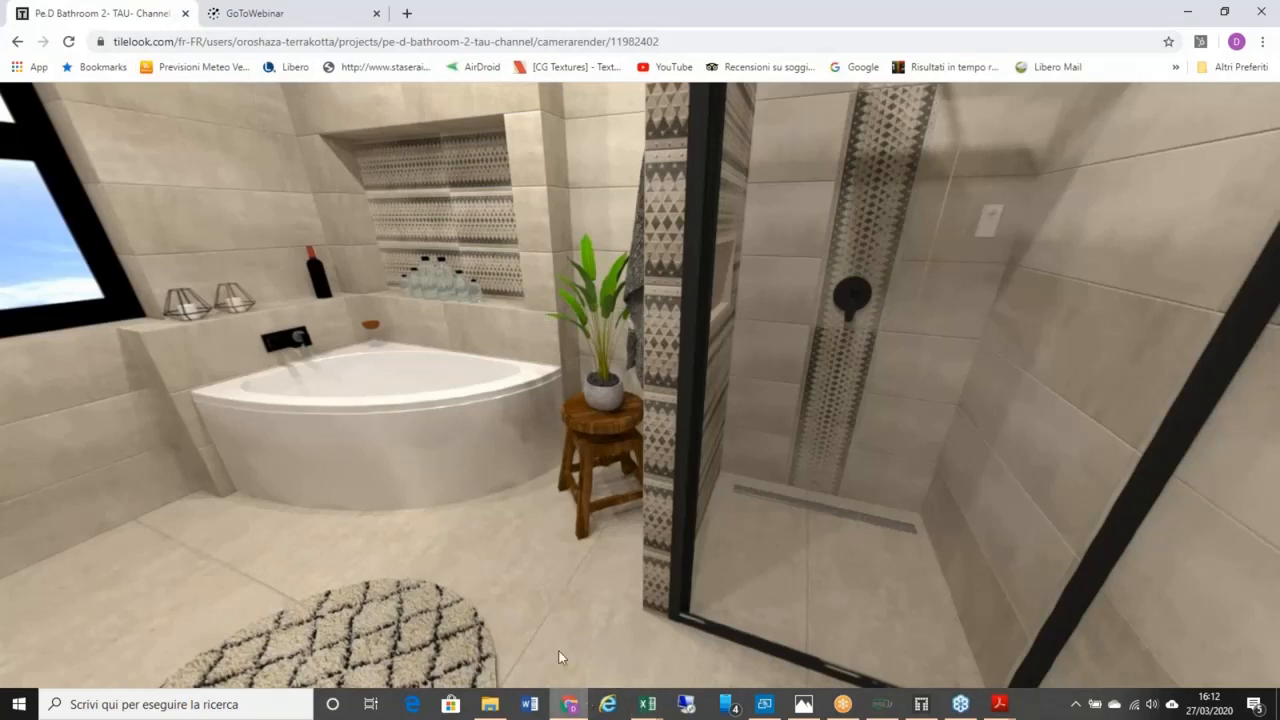
Step: Go back to the Pe.D Bathroom 2- TAU-Channel project page
{"action": "mouse_move", "coordinate": [570, 704]}
{"action": "left_click", "coordinate": [17, 41]}
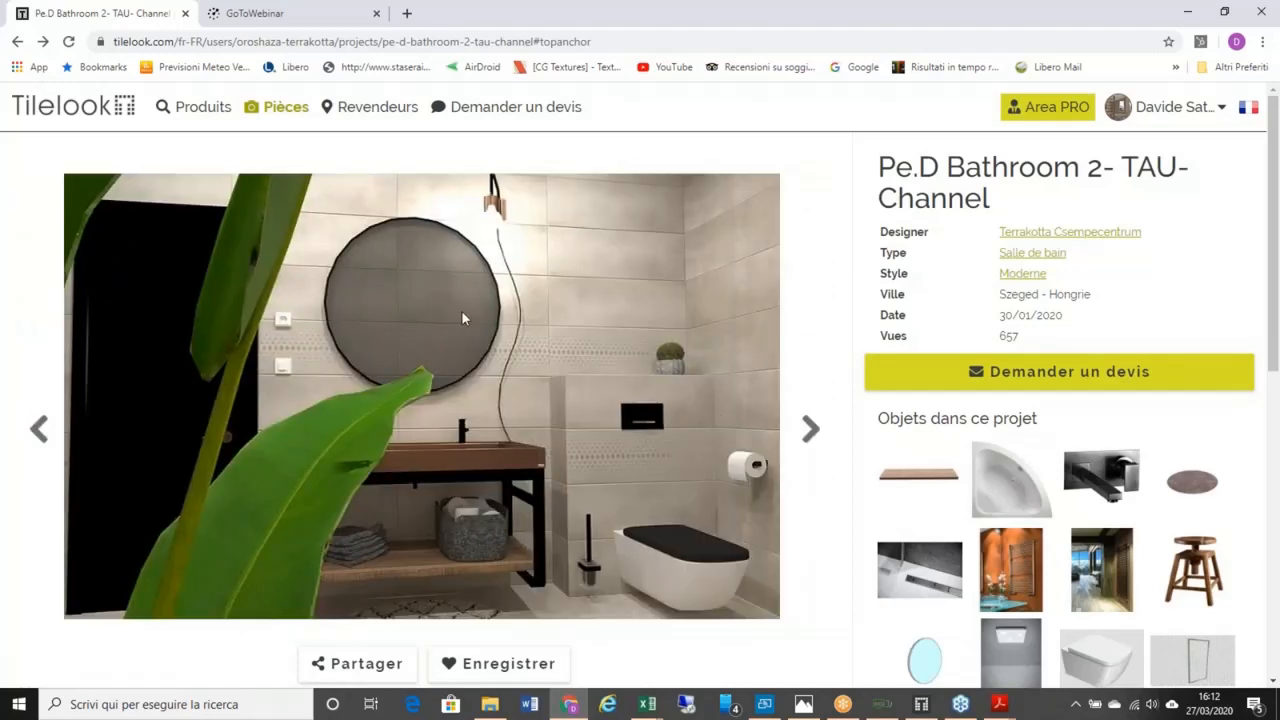
{"action": "left_click", "coordinate": [763, 705]}
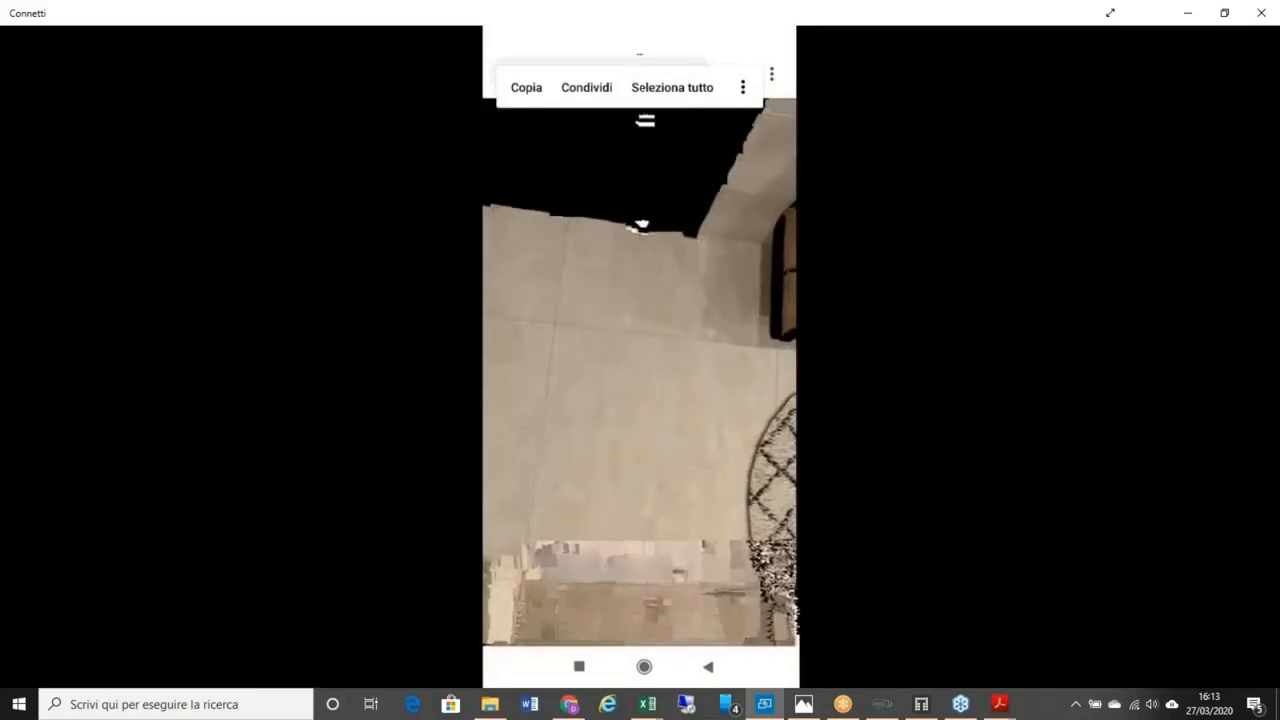
{"action": "key", "text": "alt+Tab"}
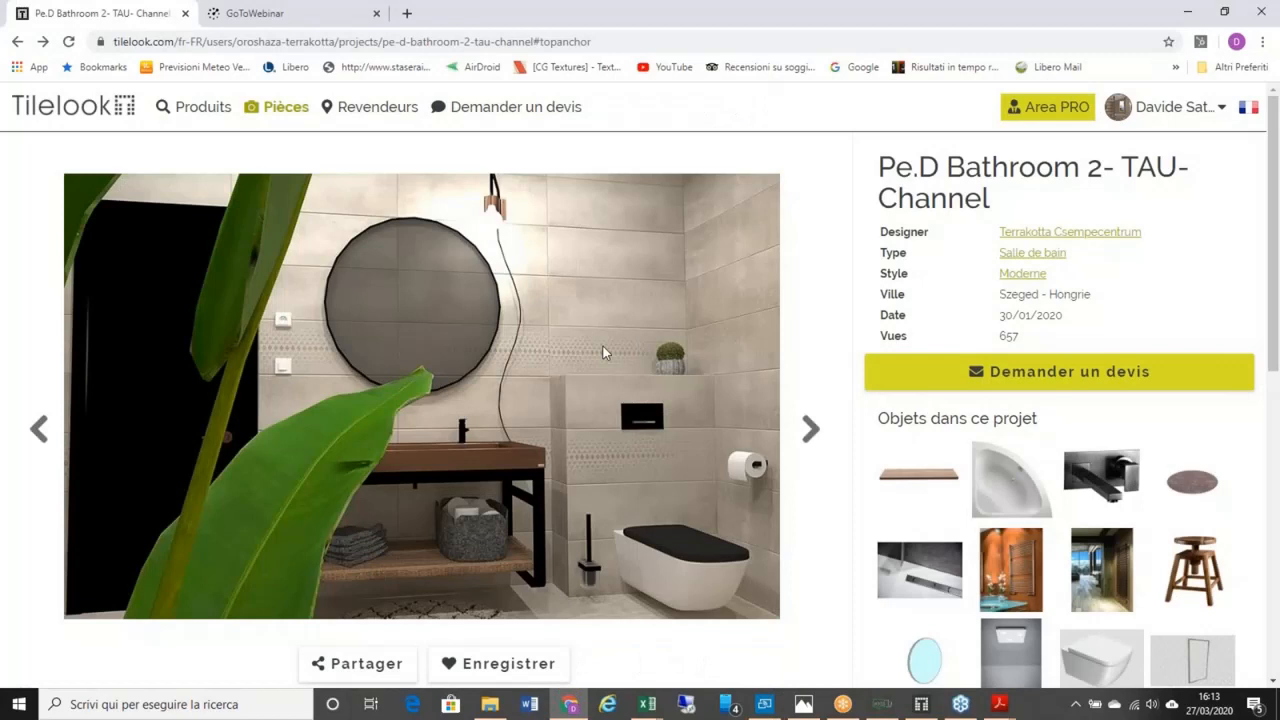
Step: Open Revendeurs to reach the Trouver un détaillant dealer search page
{"action": "mouse_move", "coordinate": [280, 106]}
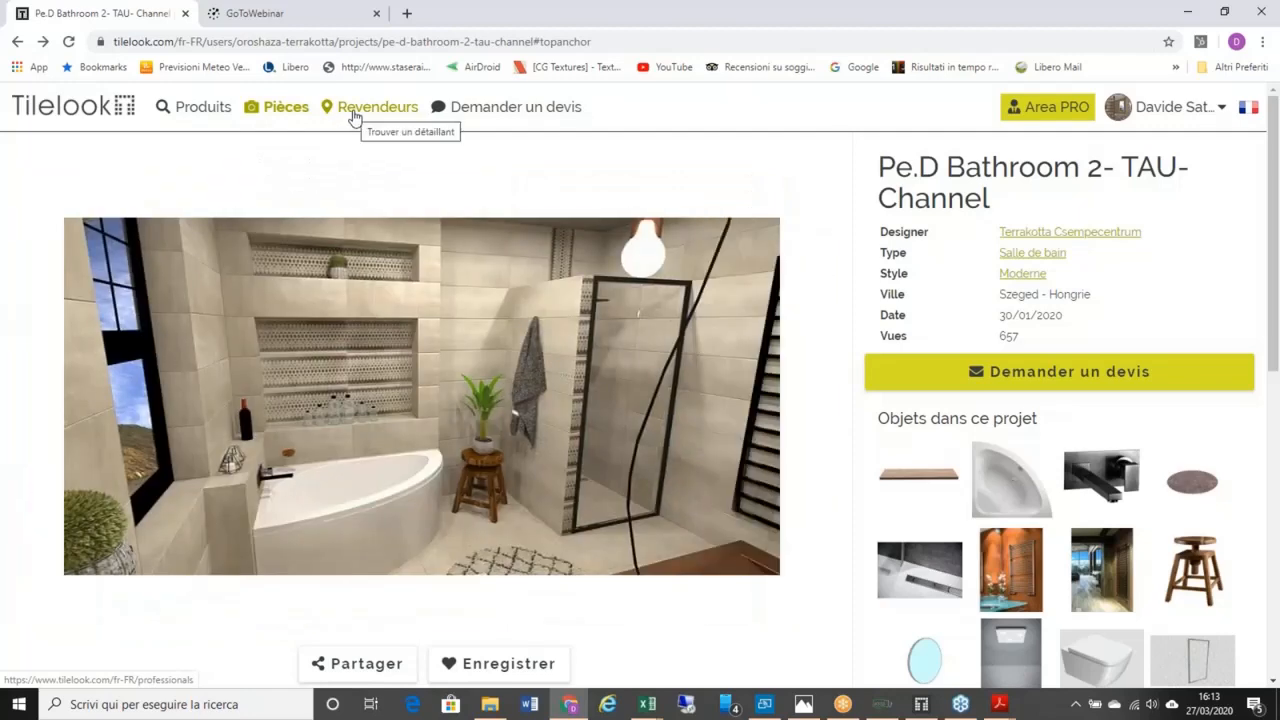
{"action": "left_click", "coordinate": [353, 117]}
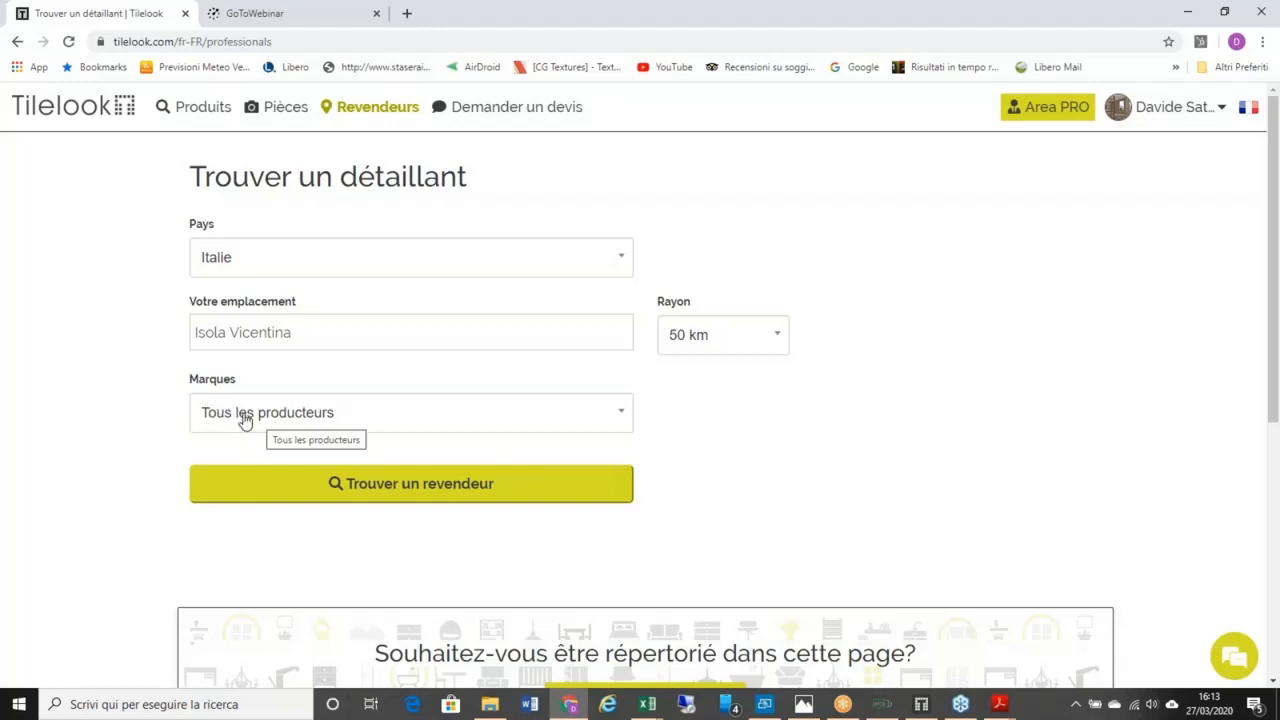
Step: Choose Agape as the brand in the Marques list
{"action": "left_click", "coordinate": [300, 418]}
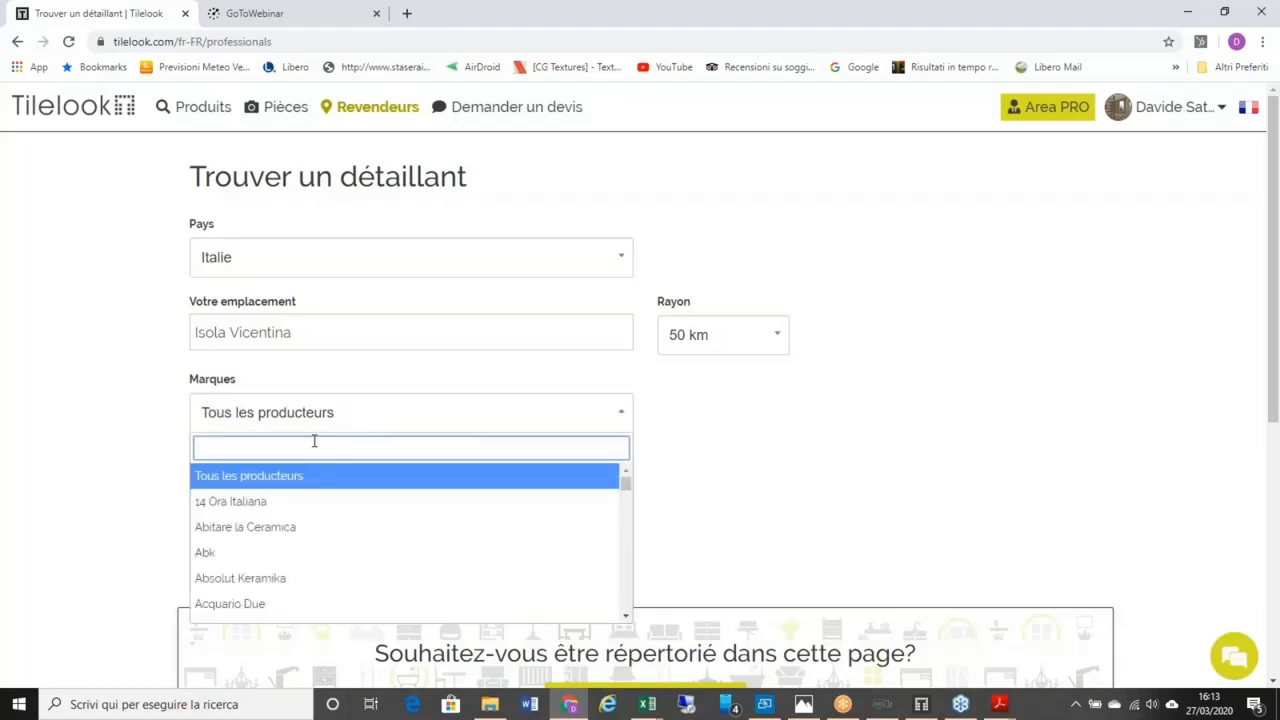
{"action": "type", "text": "aga"}
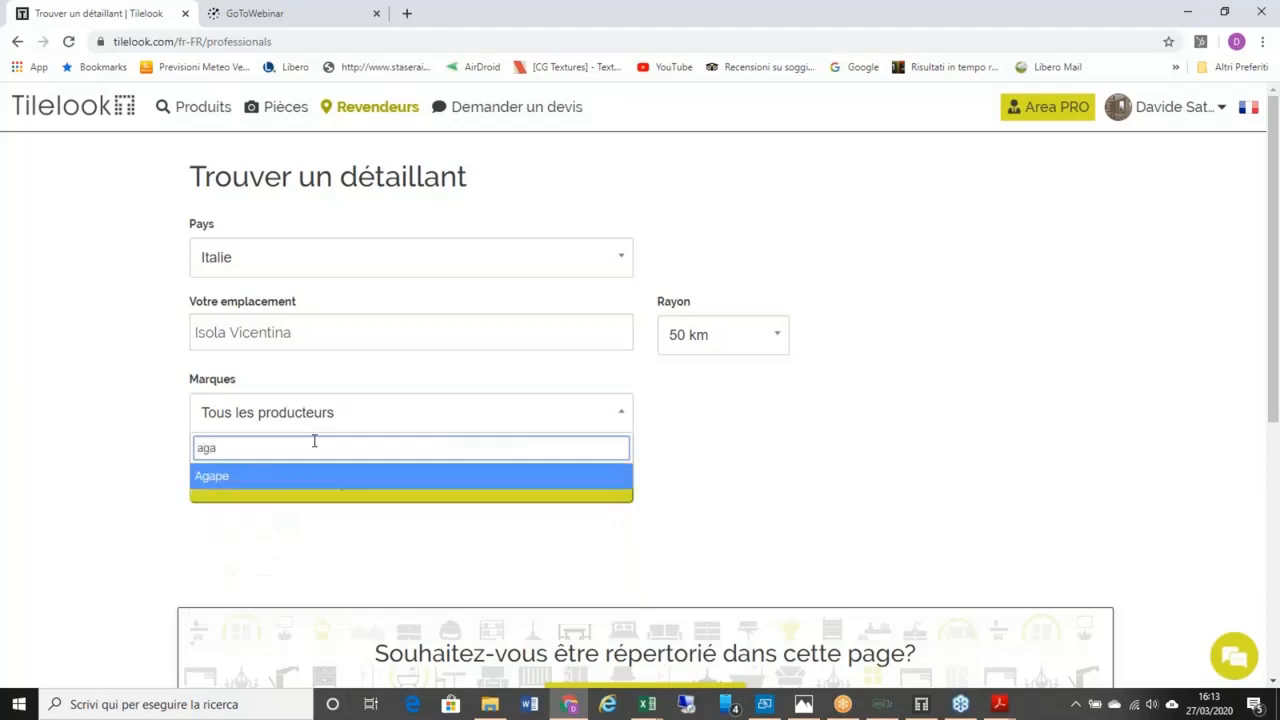
{"action": "key", "text": "Return"}
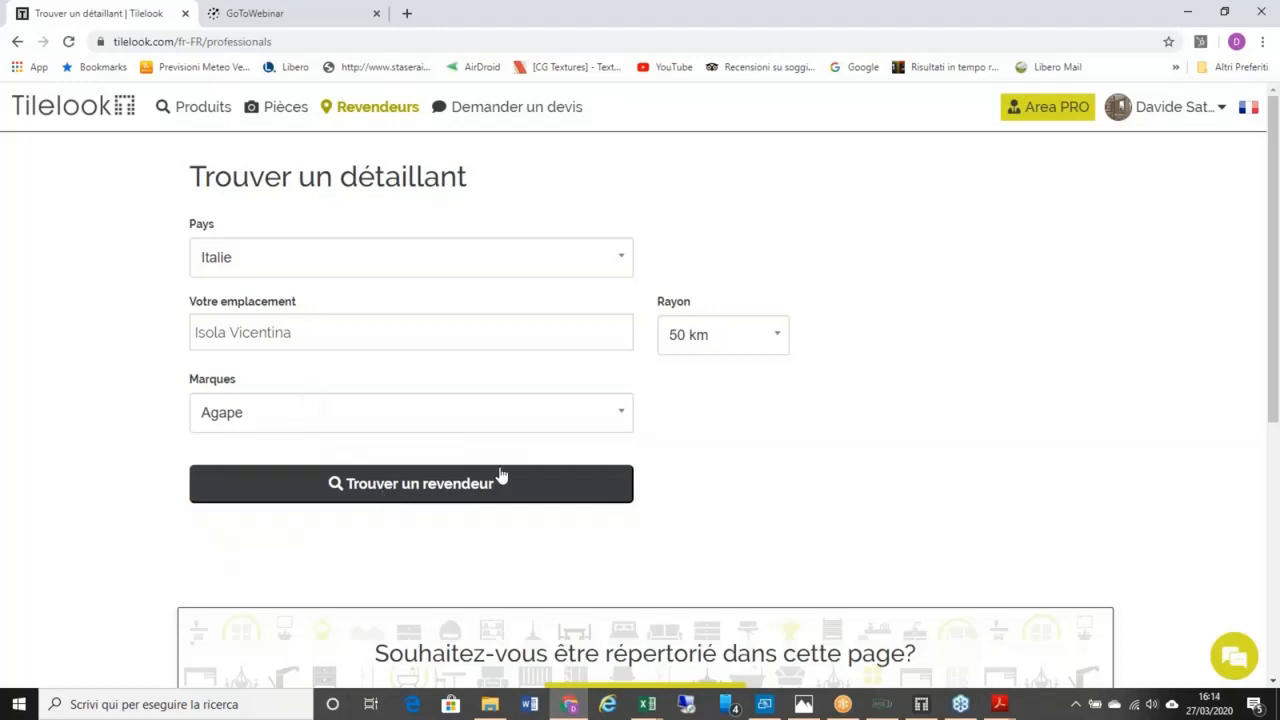
Step: Keep the radius at 50 km, run the search and review the 10 Agape dealers
{"action": "left_click", "coordinate": [783, 343]}
{"action": "left_click", "coordinate": [775, 392]}
{"action": "left_click", "coordinate": [470, 486]}
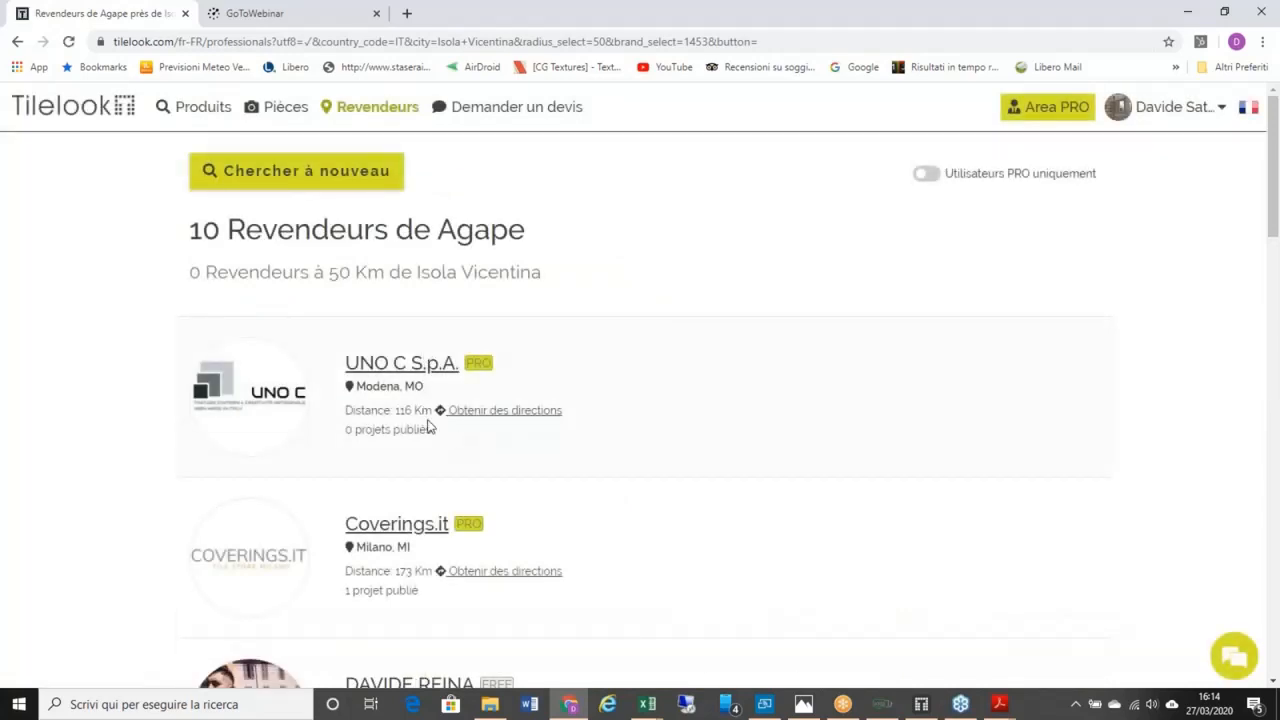
{"action": "scroll", "coordinate": [428, 423], "scroll_direction": "down", "scroll_amount": 1}
{"action": "scroll", "coordinate": [428, 425], "scroll_direction": "up", "scroll_amount": 1}
{"action": "scroll", "coordinate": [429, 425], "scroll_direction": "down", "scroll_amount": 2}
{"action": "scroll", "coordinate": [431, 426], "scroll_direction": "up", "scroll_amount": 1}
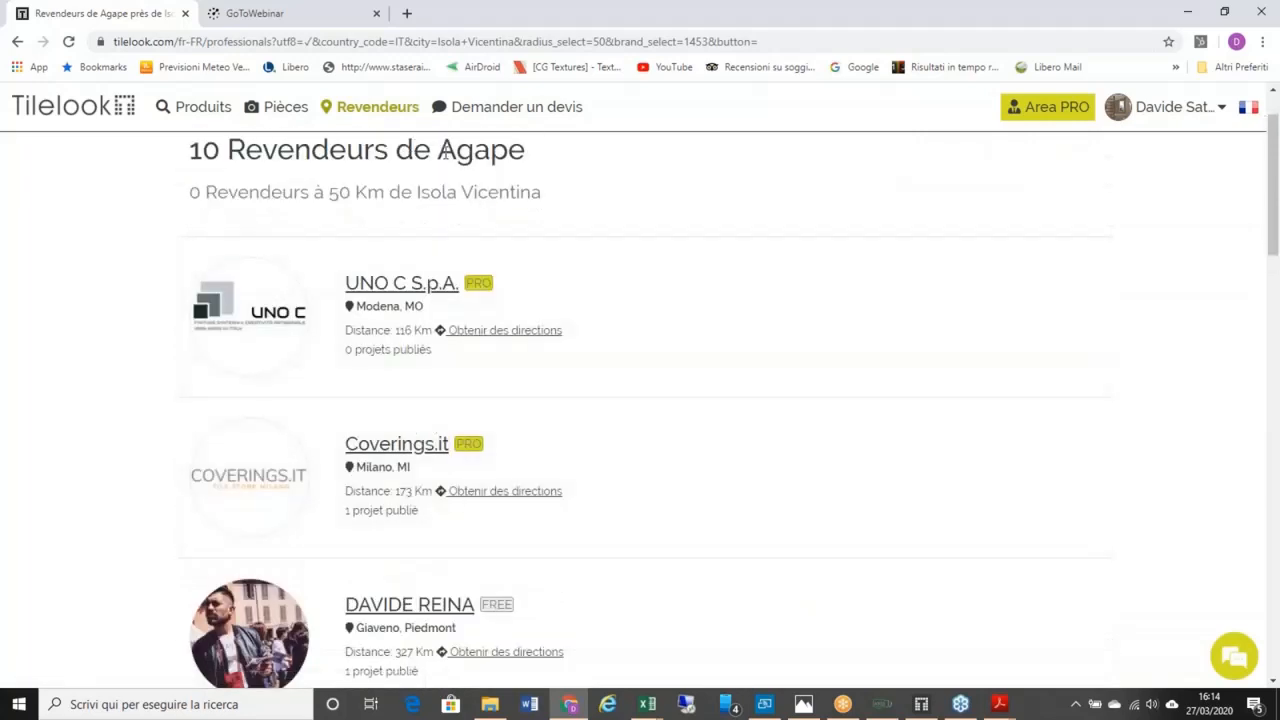
Step: Go back to the Trouver un détaillant search form
{"action": "left_click", "coordinate": [17, 41]}
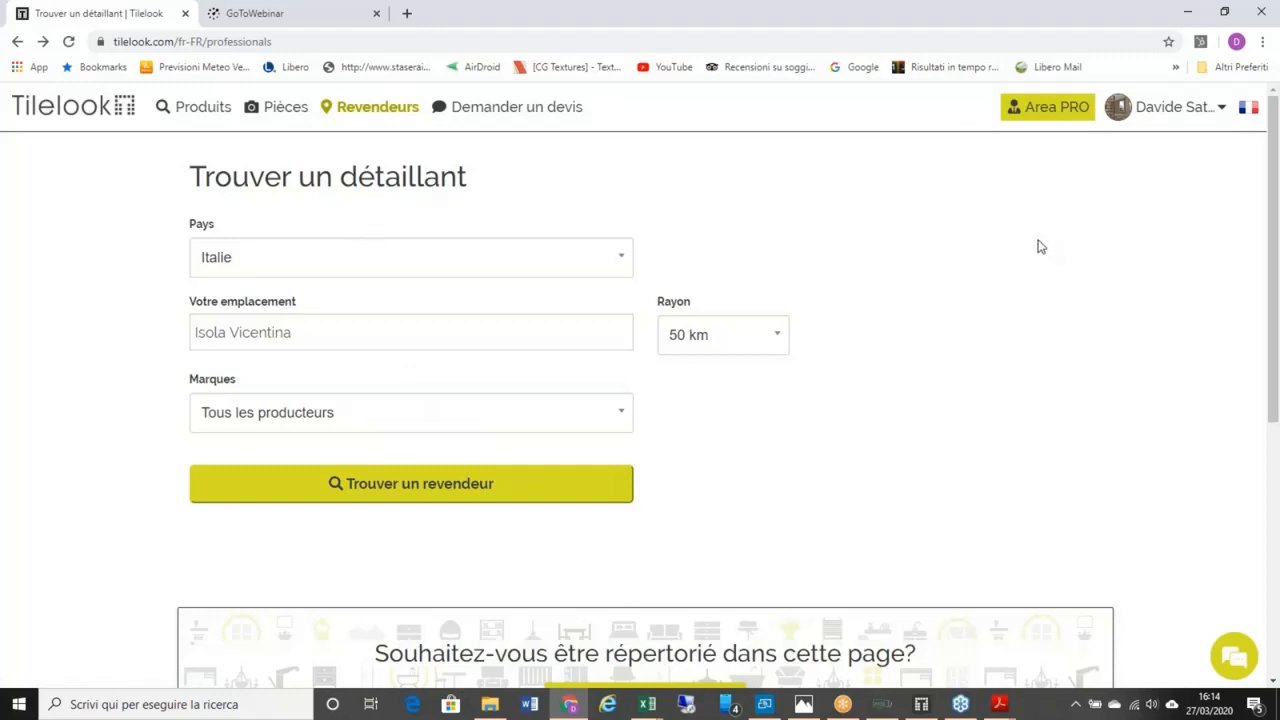
Step: Start a quote request, settle on SALLE DE BAIN as room type, and continue
{"action": "left_click", "coordinate": [514, 110]}
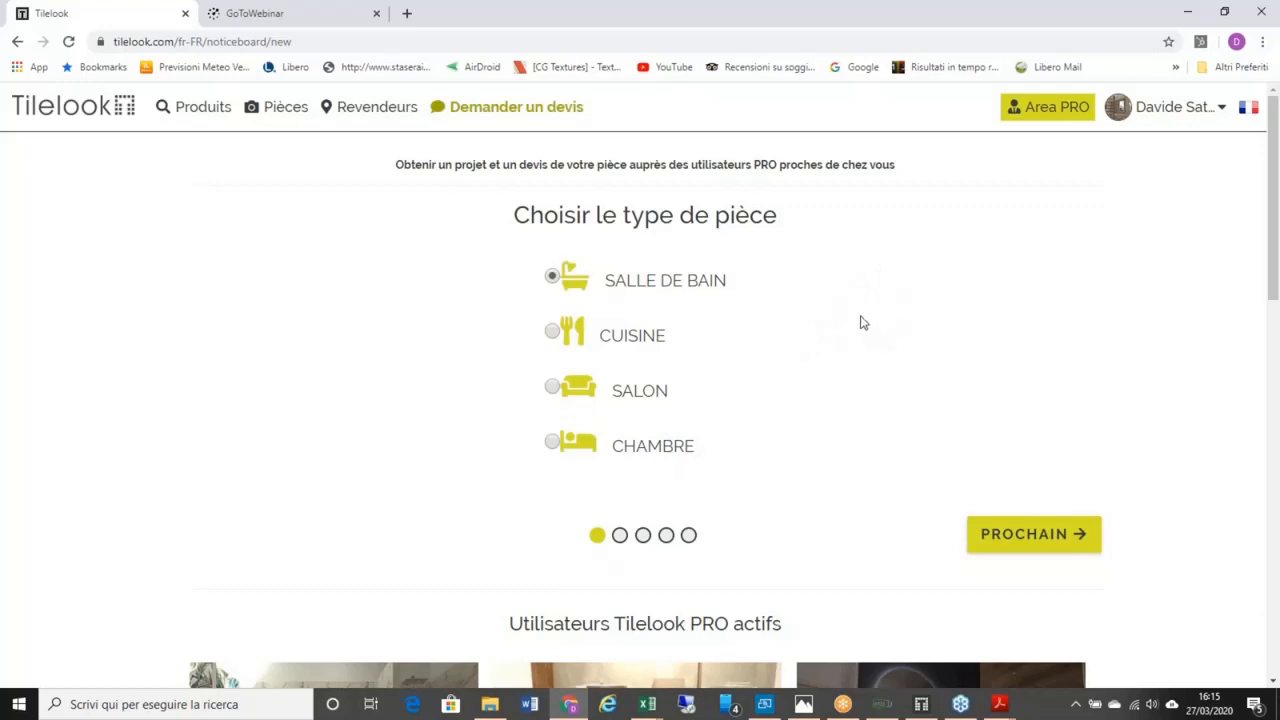
{"action": "left_click", "coordinate": [556, 333]}
{"action": "left_click", "coordinate": [552, 440]}
{"action": "left_click", "coordinate": [556, 368]}
{"action": "left_click", "coordinate": [553, 334]}
{"action": "left_click", "coordinate": [552, 279]}
{"action": "left_click", "coordinate": [553, 334]}
{"action": "left_click", "coordinate": [552, 279]}
{"action": "left_click", "coordinate": [1063, 538]}
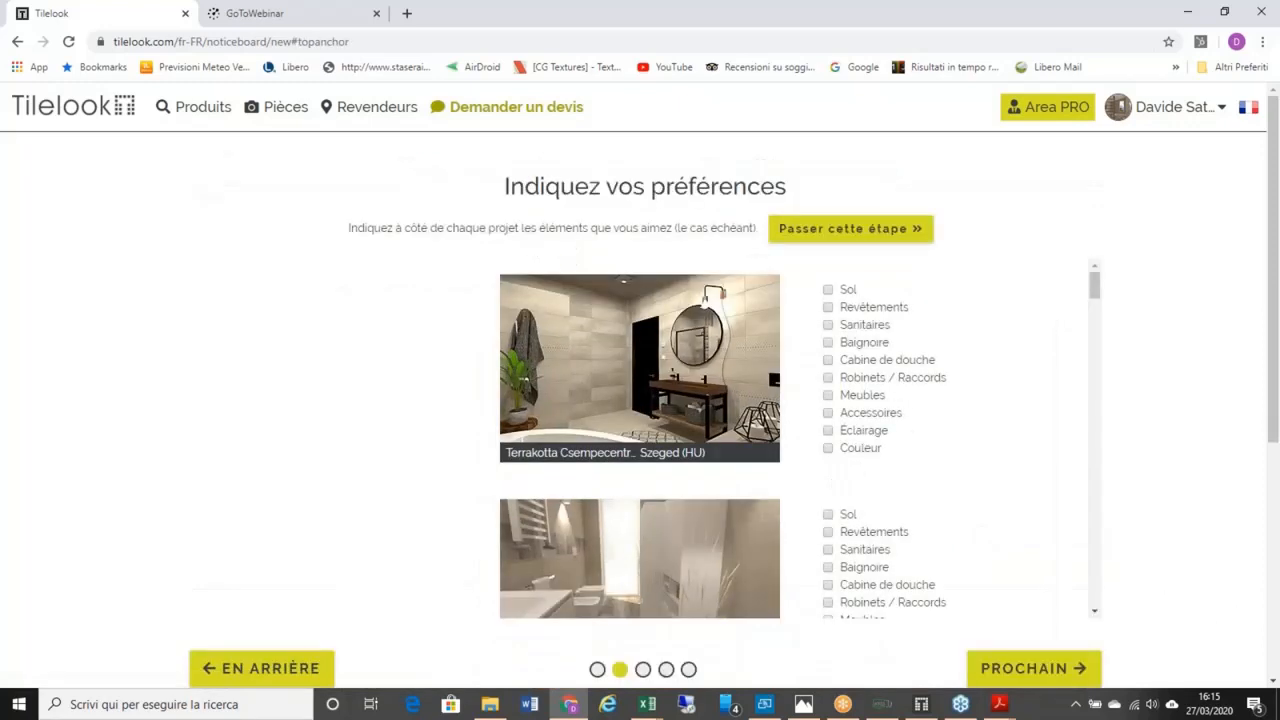
Step: Tick Robinets / Raccords, Sol and Baignoire on three example projects, then continue
{"action": "left_click_drag", "start_coordinate": [1094, 293], "coordinate": [1079, 443]}
{"action": "left_click_drag", "start_coordinate": [1076, 374], "coordinate": [1072, 230]}
{"action": "left_click", "coordinate": [828, 378]}
{"action": "scroll", "coordinate": [700, 470], "scroll_direction": "down", "scroll_amount": 1}
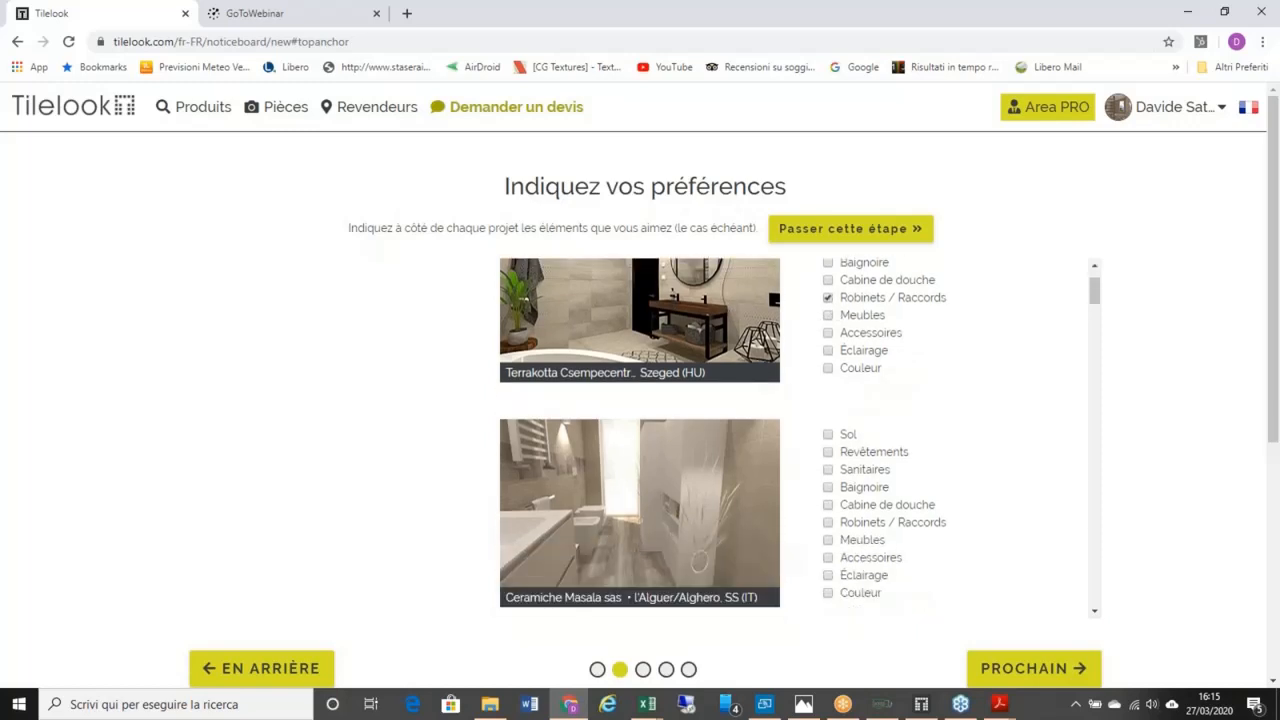
{"action": "left_click", "coordinate": [828, 434]}
{"action": "scroll", "coordinate": [881, 428], "scroll_direction": "down", "scroll_amount": 1}
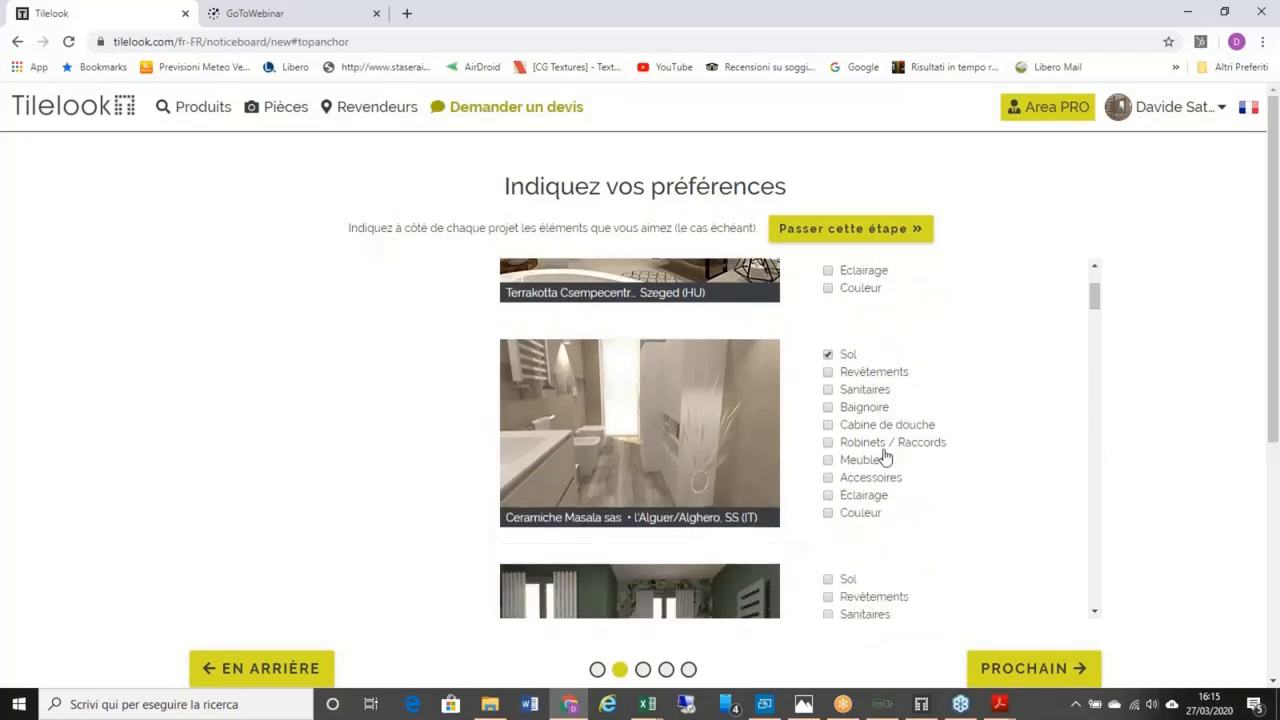
{"action": "scroll", "coordinate": [885, 457], "scroll_direction": "down", "scroll_amount": 3}
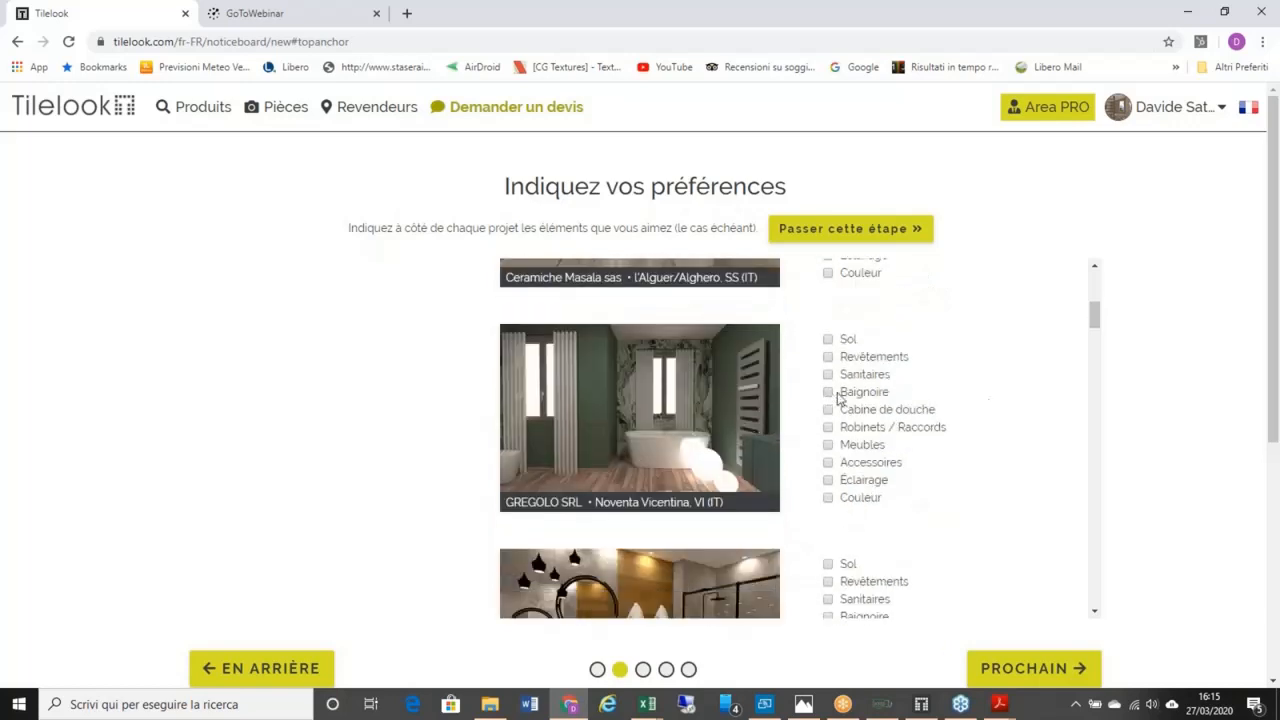
{"action": "left_click", "coordinate": [838, 395]}
{"action": "scroll", "coordinate": [874, 388], "scroll_direction": "up", "scroll_amount": 1}
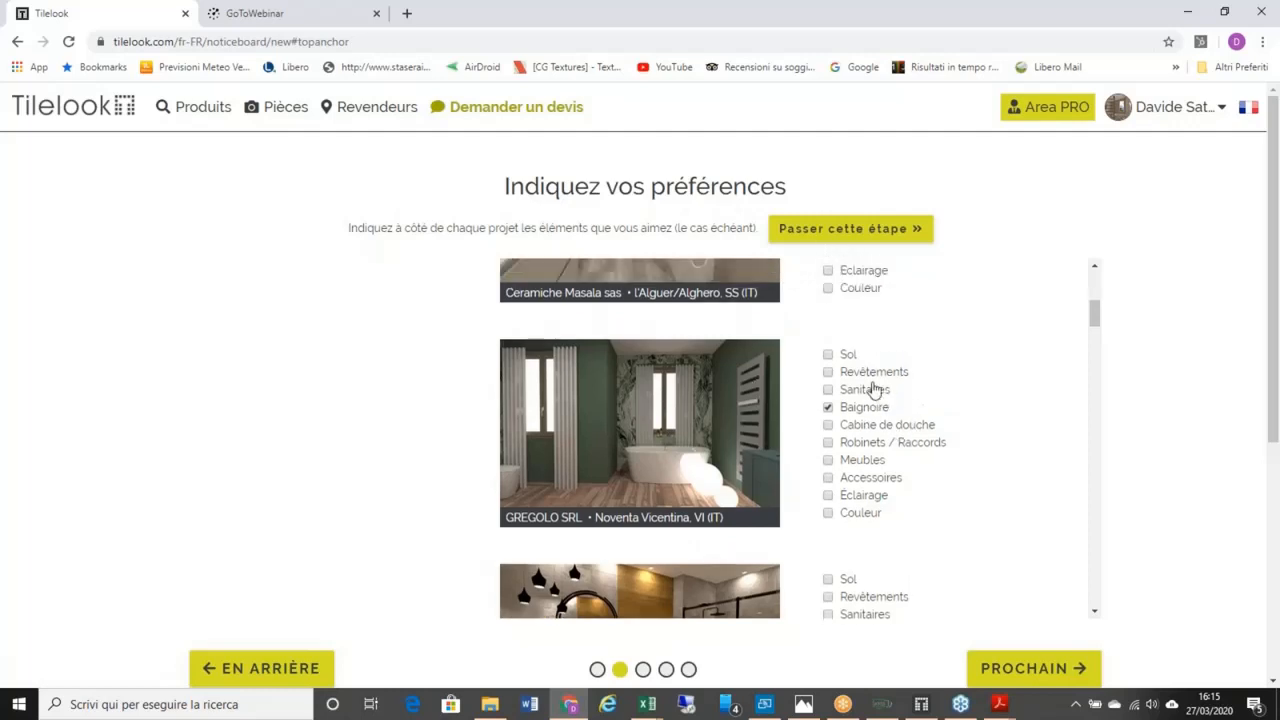
{"action": "scroll", "coordinate": [874, 390], "scroll_direction": "up", "scroll_amount": 3}
{"action": "scroll", "coordinate": [880, 380], "scroll_direction": "down", "scroll_amount": 1}
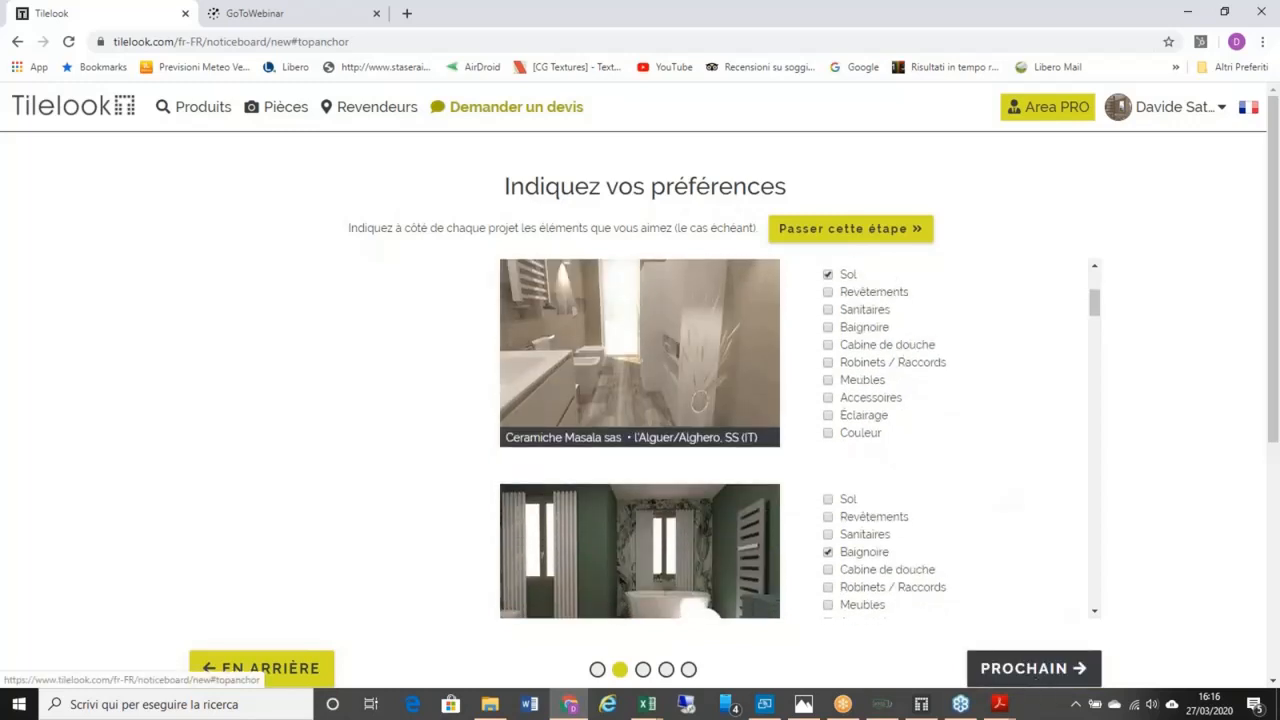
{"action": "left_click", "coordinate": [1040, 670]}
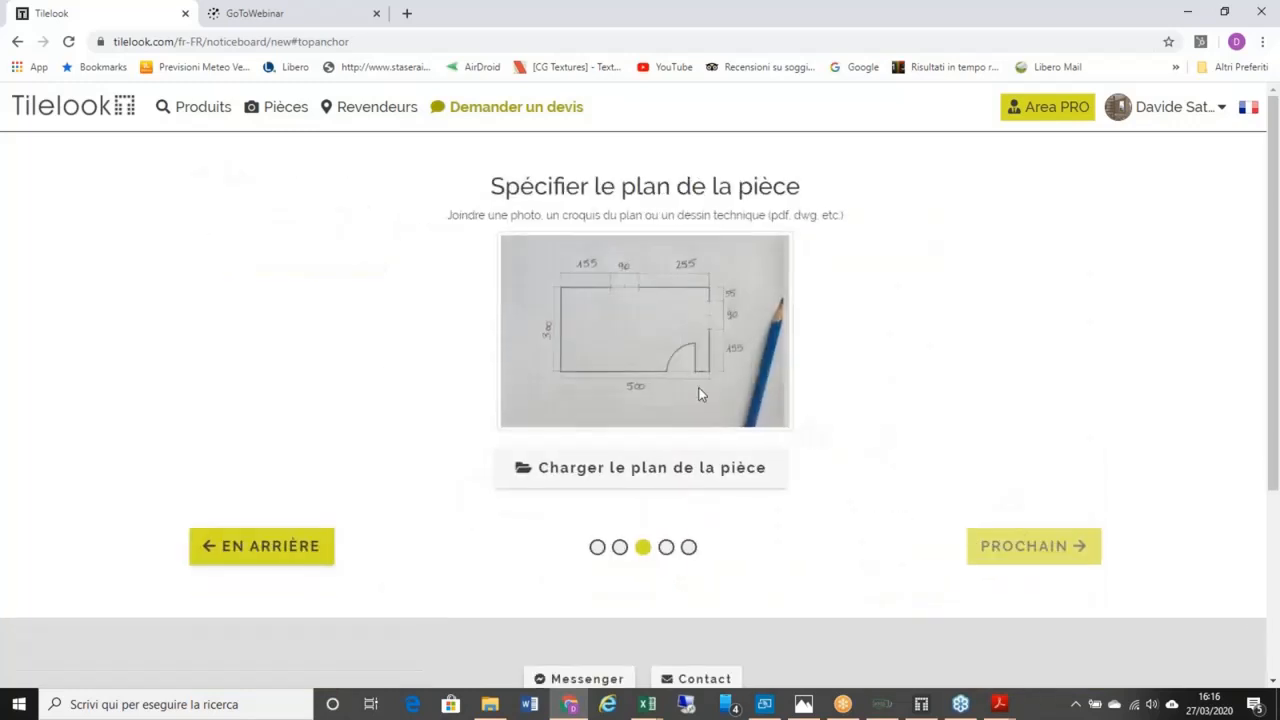
Step: Upload the Camera 3 image as the room plan and continue to preferred brands
{"action": "left_click", "coordinate": [640, 468]}
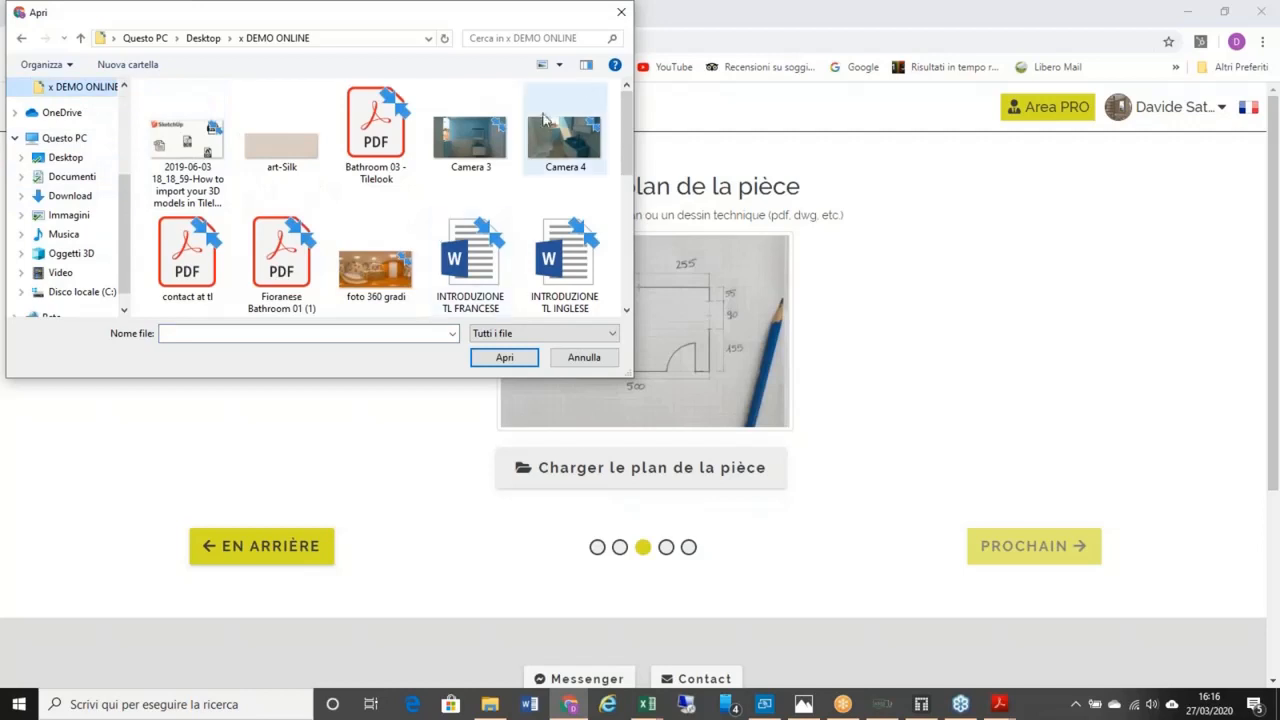
{"action": "left_click", "coordinate": [559, 65]}
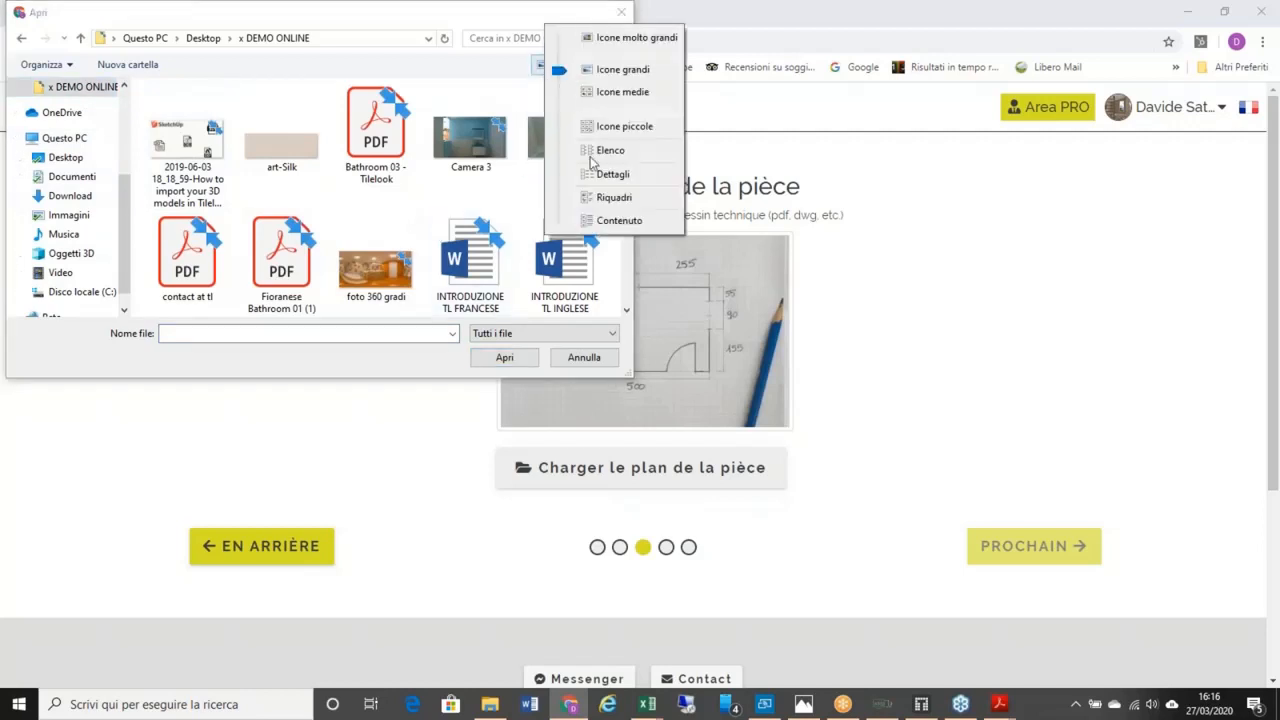
{"action": "left_click", "coordinate": [590, 220]}
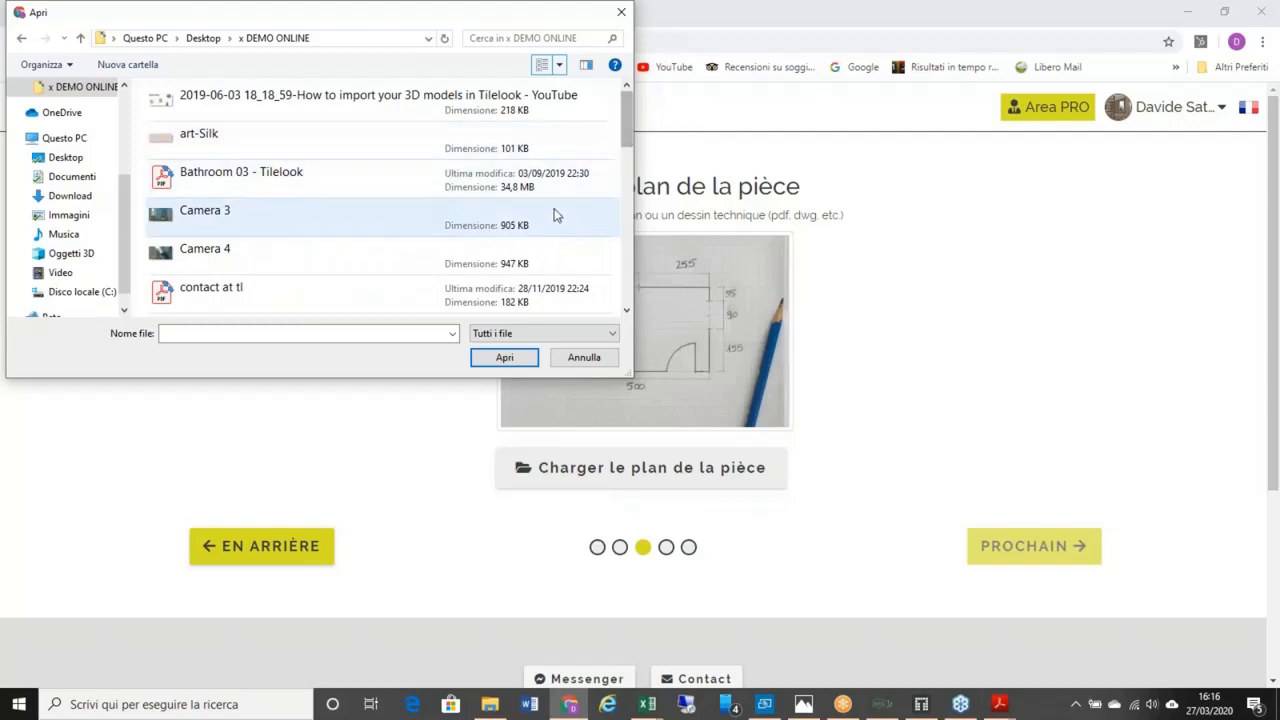
{"action": "left_click", "coordinate": [554, 218]}
{"action": "left_click", "coordinate": [502, 357]}
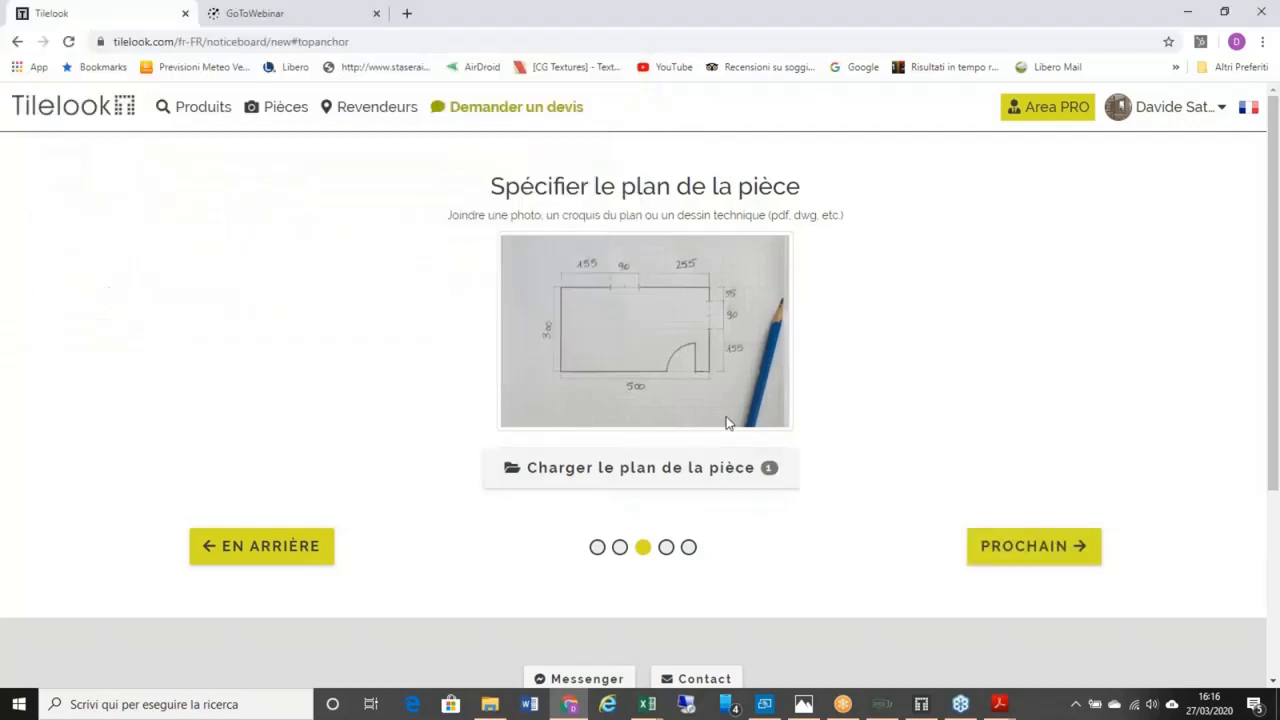
{"action": "left_click", "coordinate": [1034, 546]}
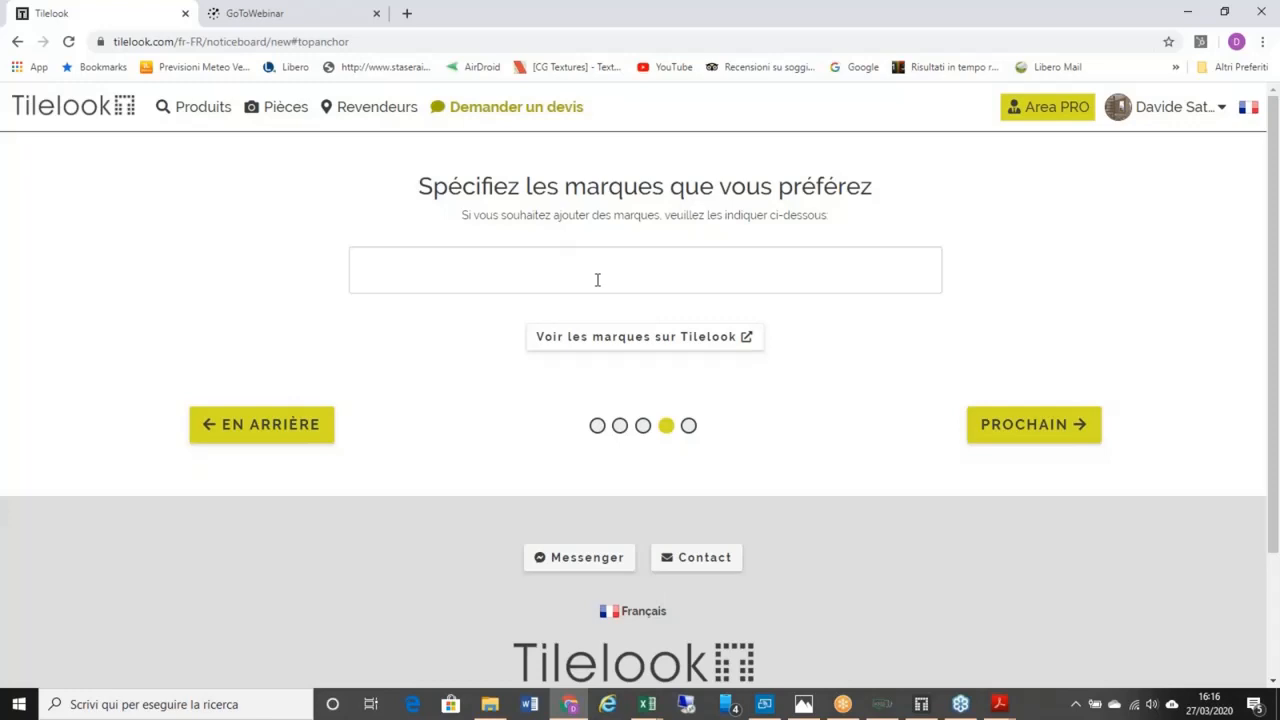
Step: Add Marazzi as a preferred brand, clear the leftover text, and submit the step
{"action": "left_click", "coordinate": [592, 278]}
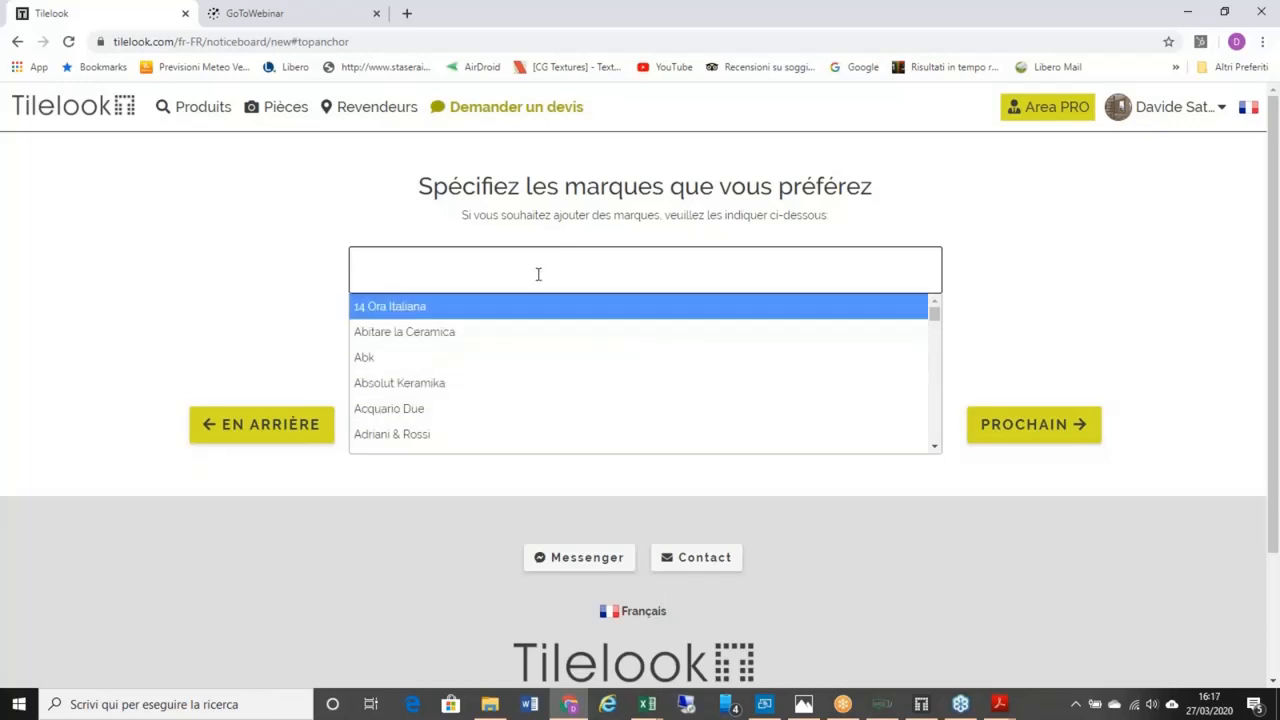
{"action": "type", "text": "mara"}
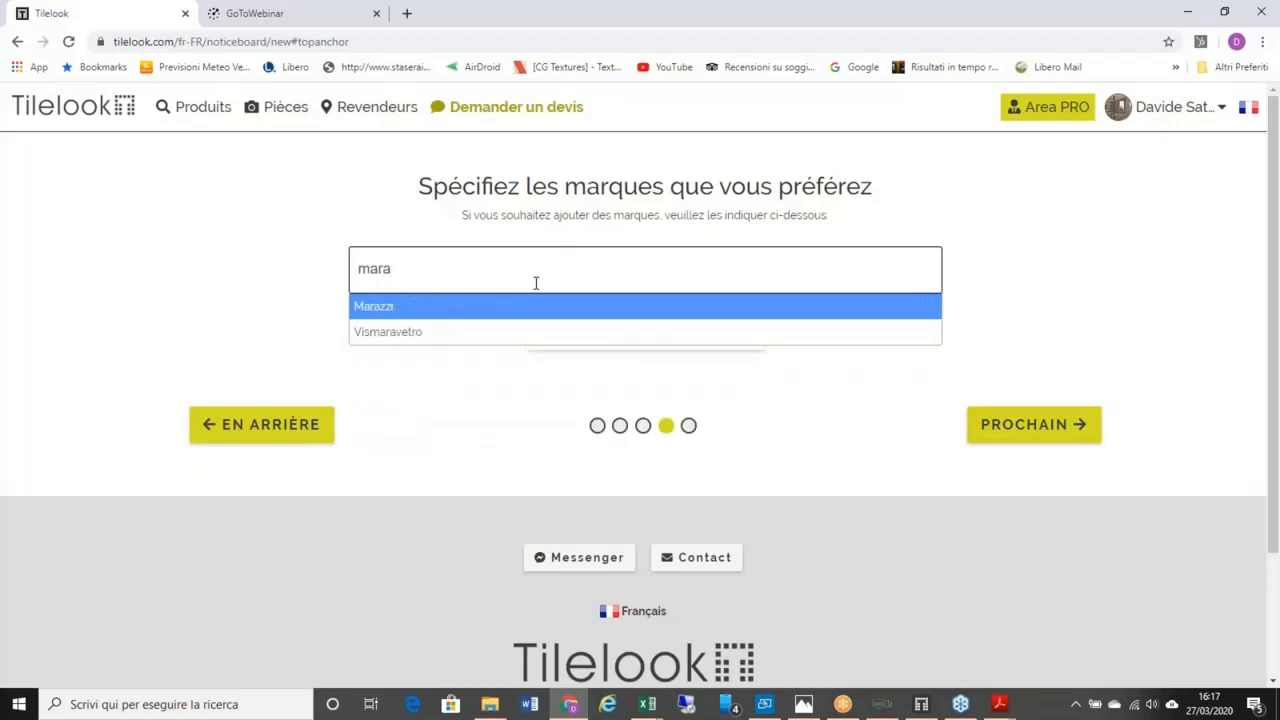
{"action": "key", "text": "Return"}
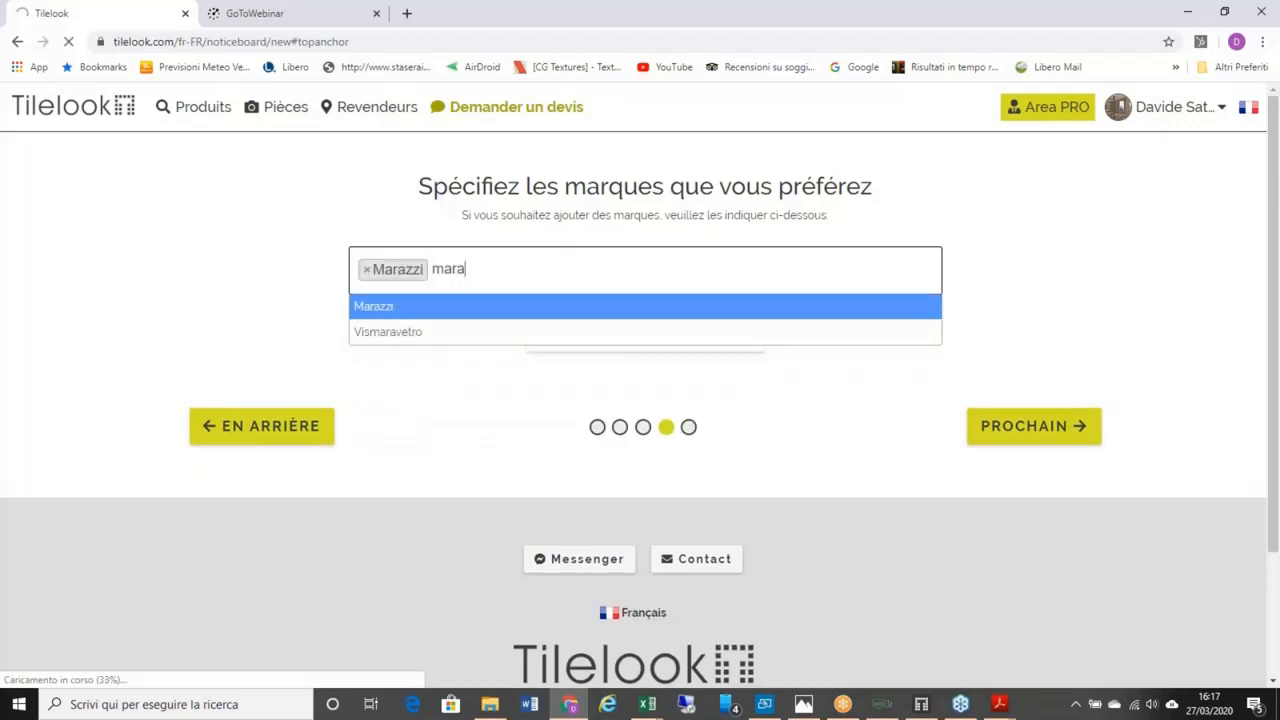
{"action": "key", "text": "BackSpace"}
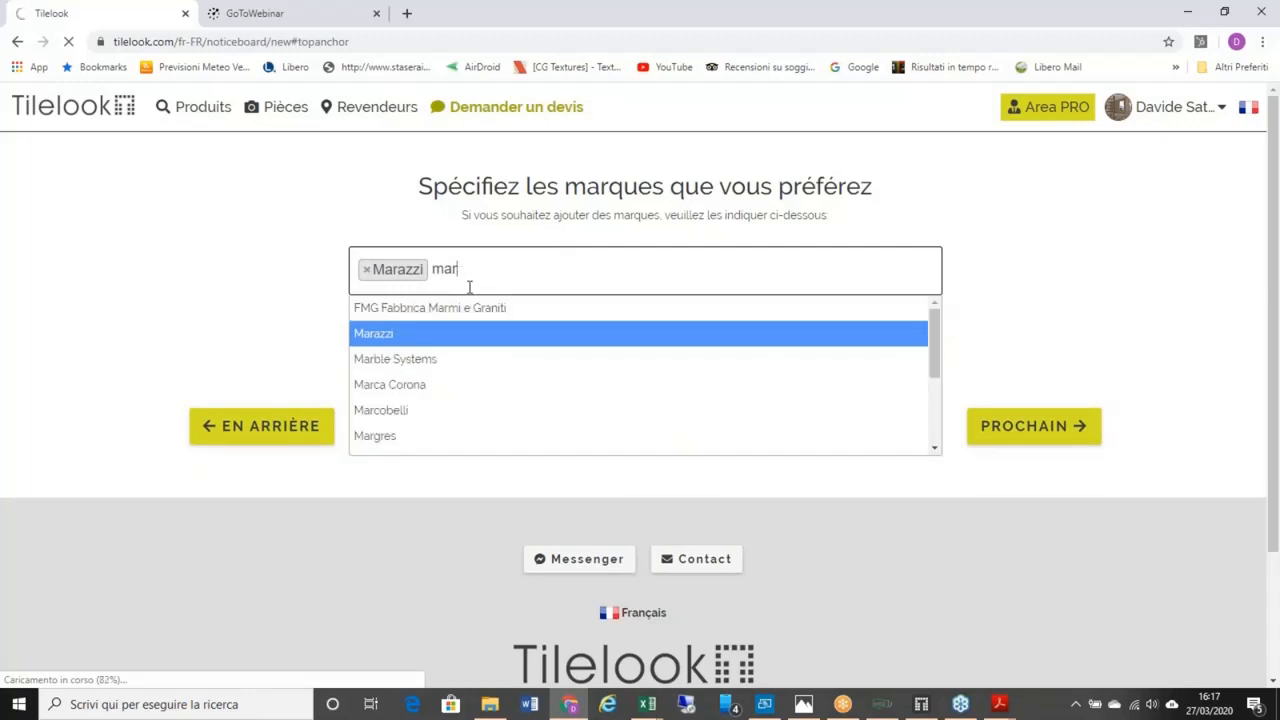
{"action": "key", "text": "BackSpace"}
{"action": "key", "text": "BackSpace"}
{"action": "key", "text": "BackSpace"}
{"action": "key", "text": "Up"}
{"action": "key", "text": "Up"}
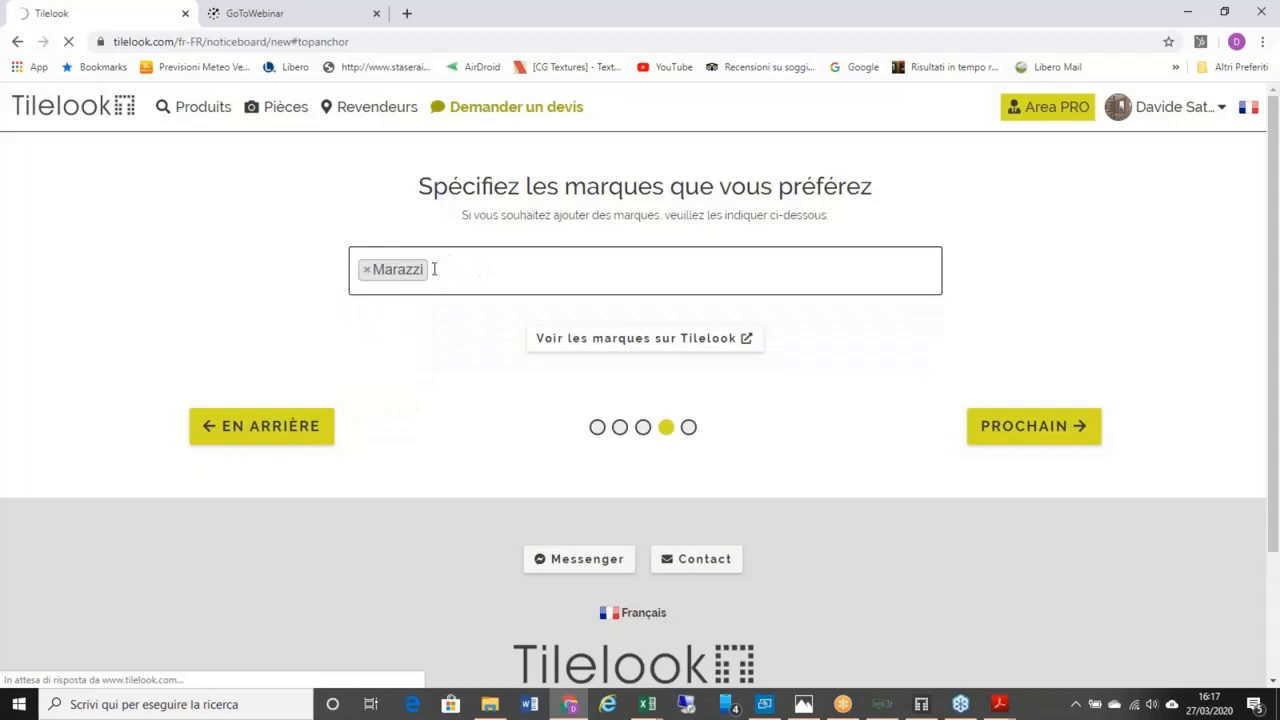
{"action": "left_click", "coordinate": [1040, 420]}
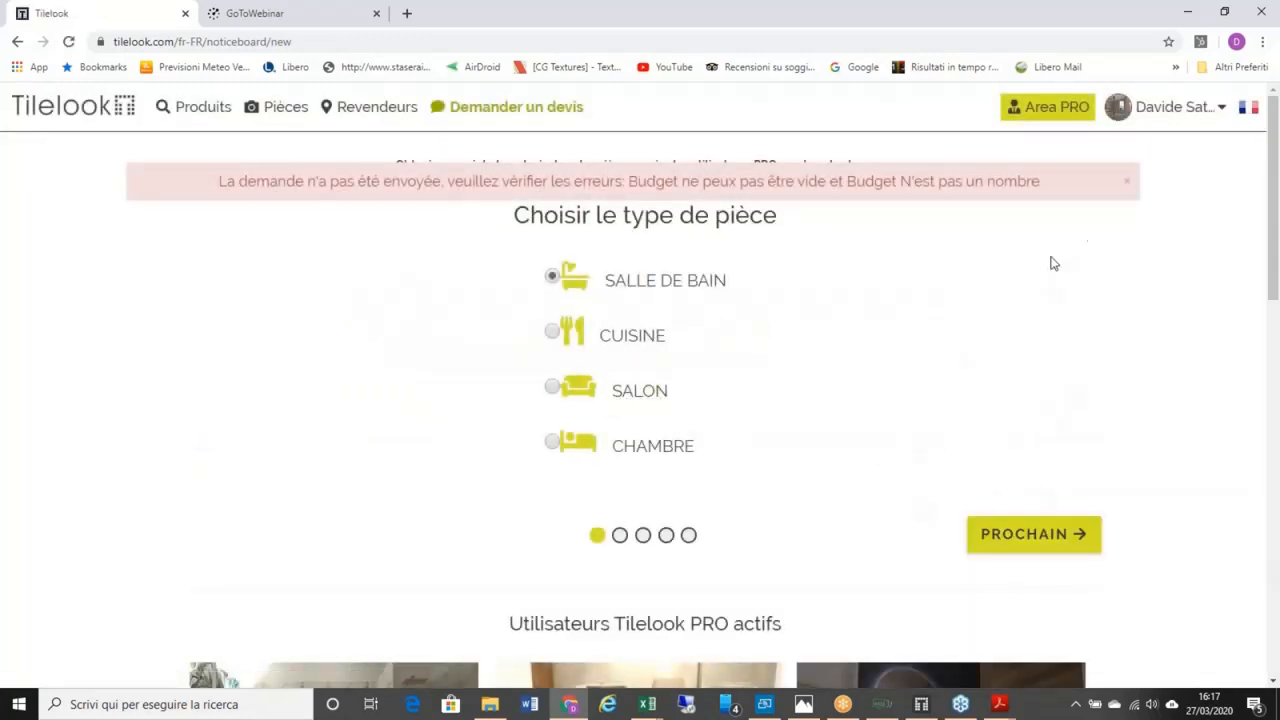
Step: Dismiss the budget error and advance the quote request to the room-plan step
{"action": "left_click", "coordinate": [1126, 188]}
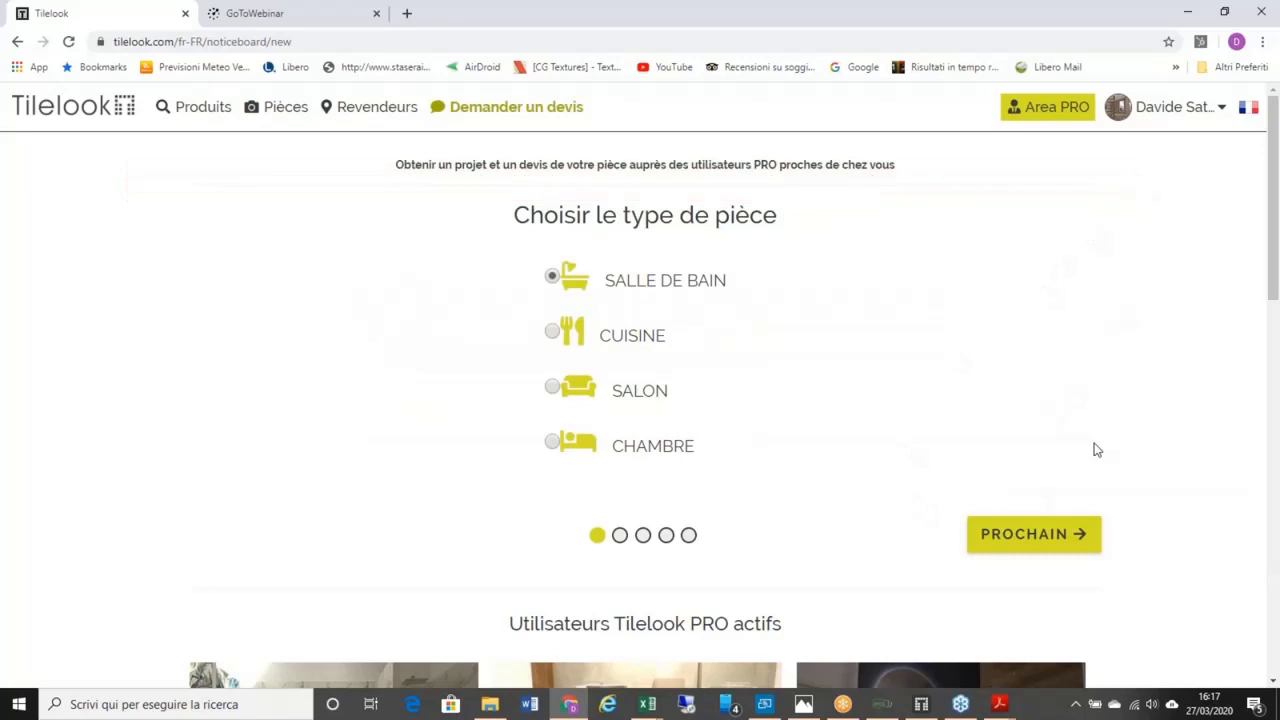
{"action": "left_click", "coordinate": [1025, 540]}
{"action": "left_click", "coordinate": [1030, 662]}
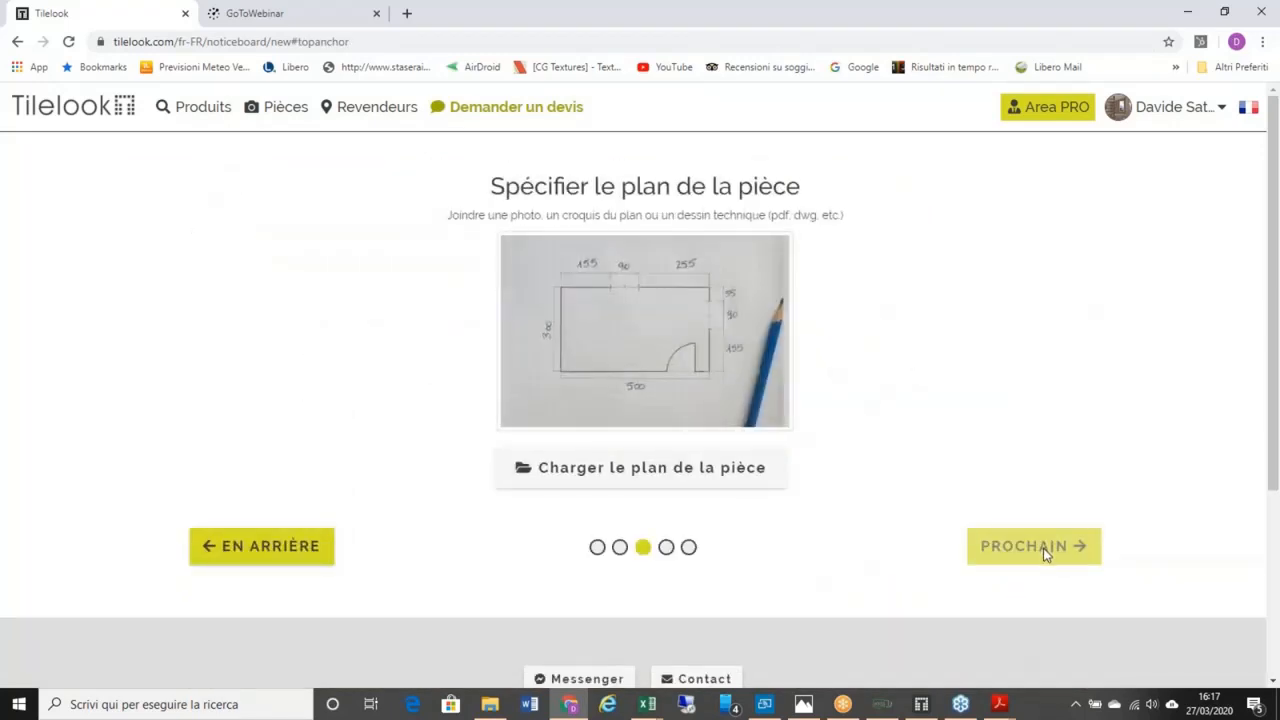
Step: Sign out of the account from the user-name menu and start a new quote request
{"action": "left_click", "coordinate": [1207, 118]}
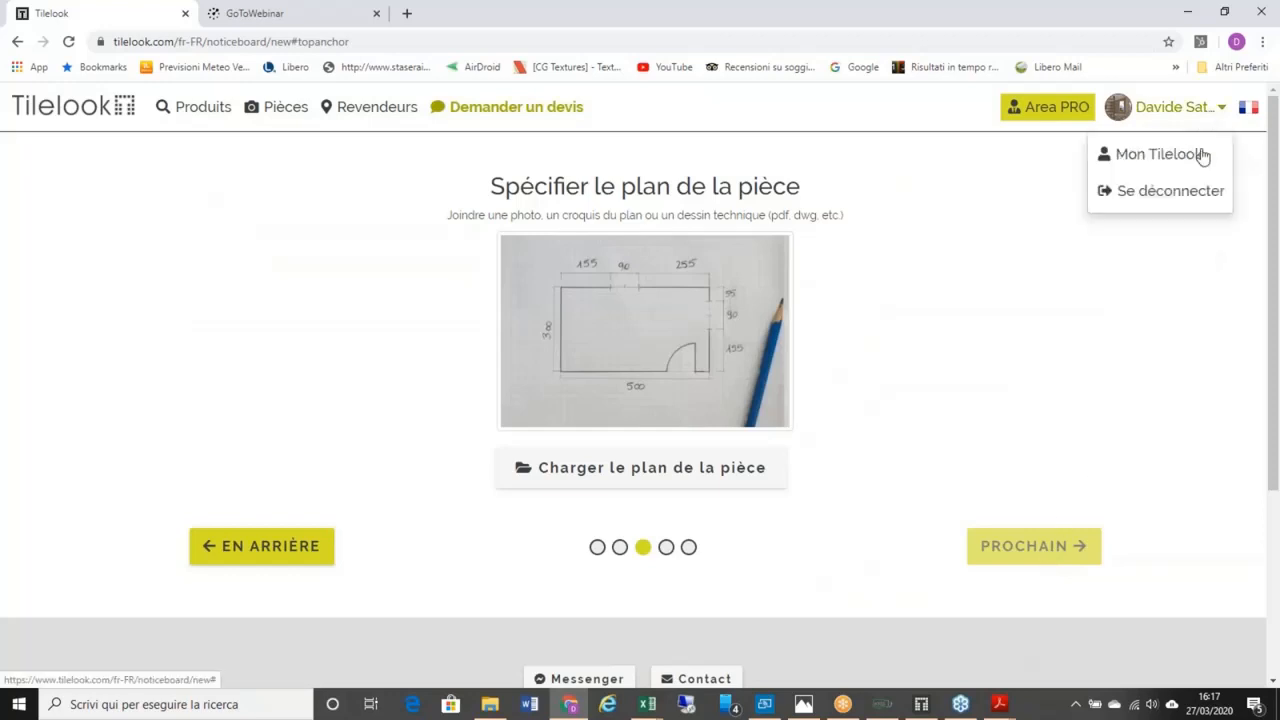
{"action": "left_click", "coordinate": [1180, 195]}
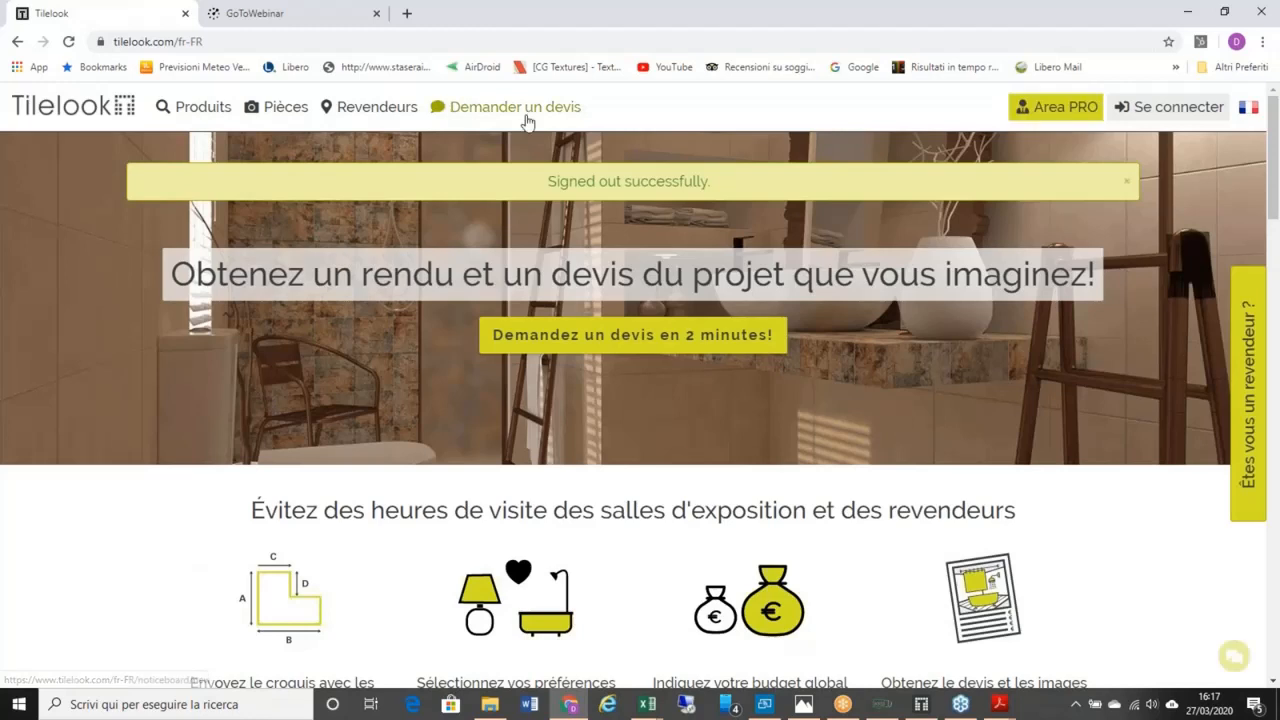
{"action": "left_click", "coordinate": [520, 110]}
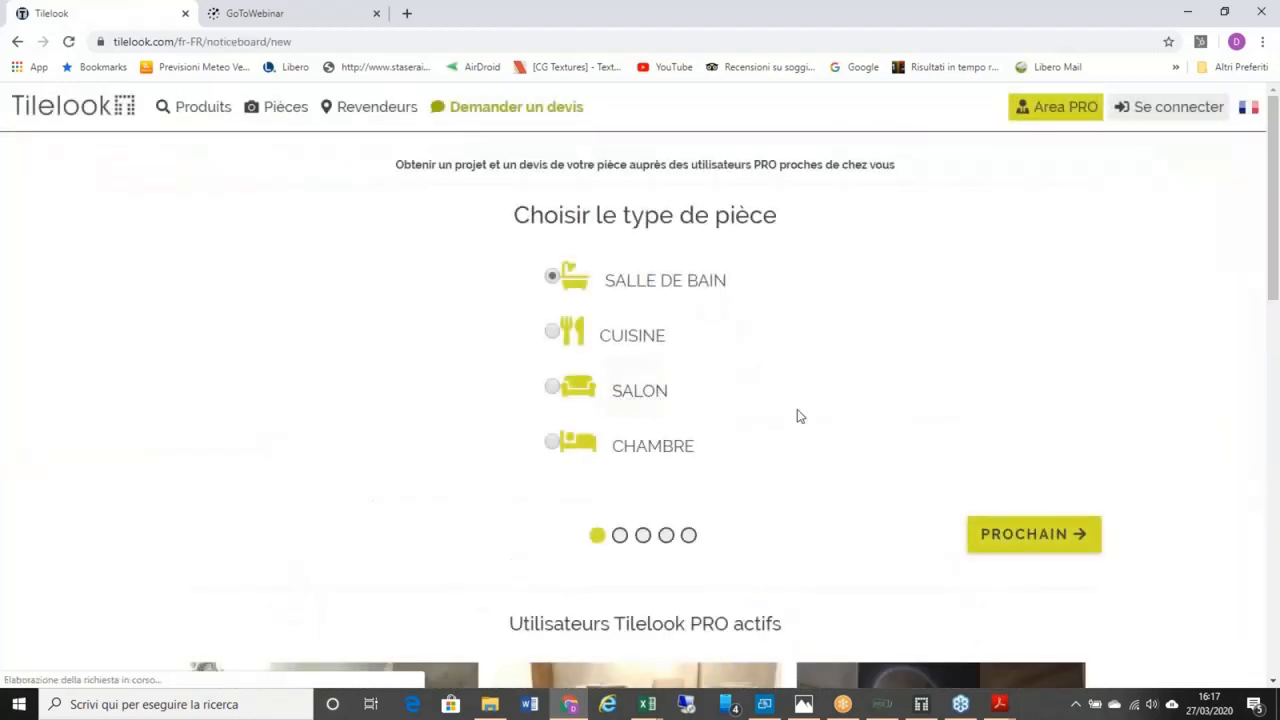
Step: Advance past the room-type step and upload Camera 3 as the room plan
{"action": "left_click", "coordinate": [1034, 546]}
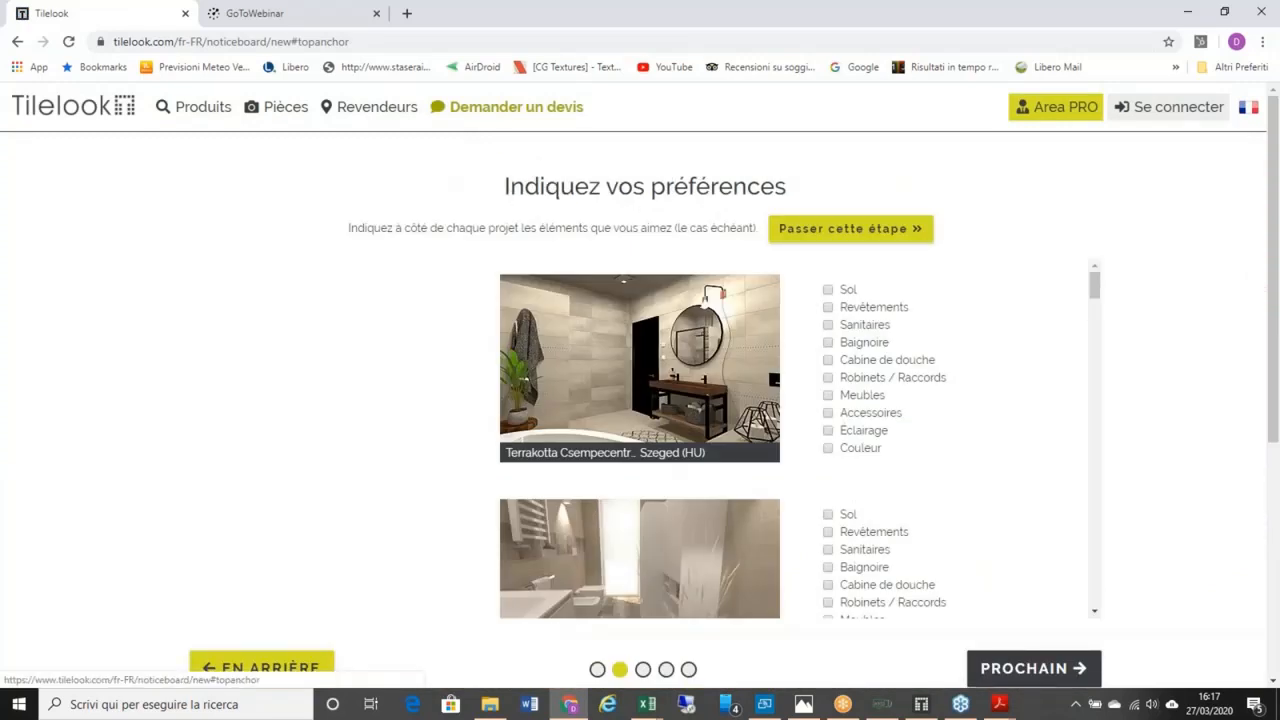
{"action": "left_click", "coordinate": [1040, 668]}
{"action": "left_click", "coordinate": [657, 464]}
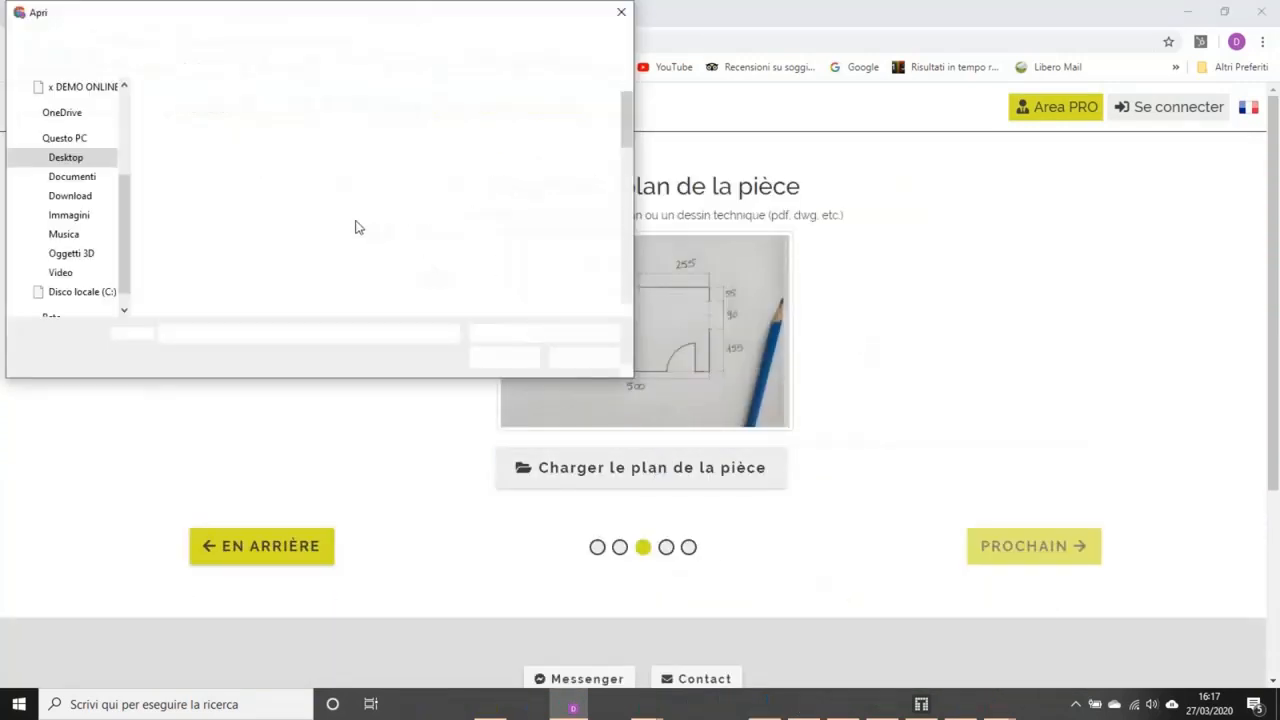
{"action": "left_click", "coordinate": [346, 226]}
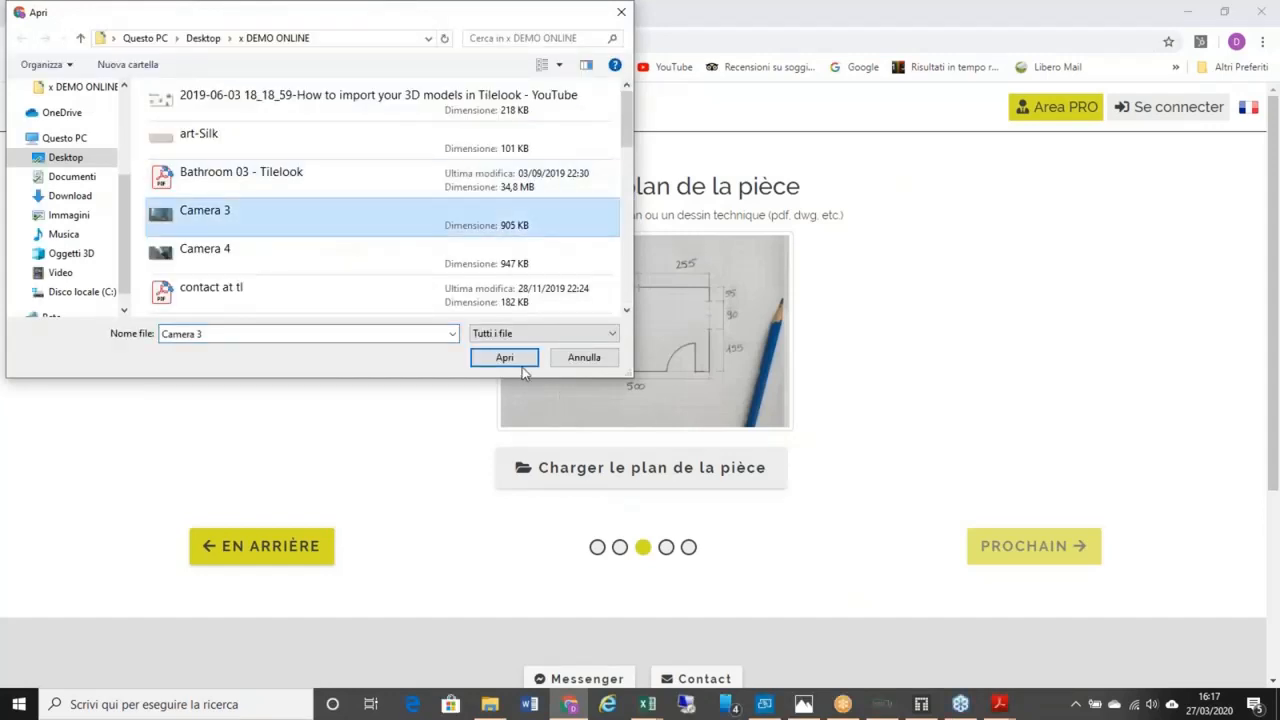
{"action": "left_click", "coordinate": [503, 357]}
Step: Re-upload Camera 3 as the room plan and advance to the preferred-brands step
{"action": "left_click", "coordinate": [1048, 559]}
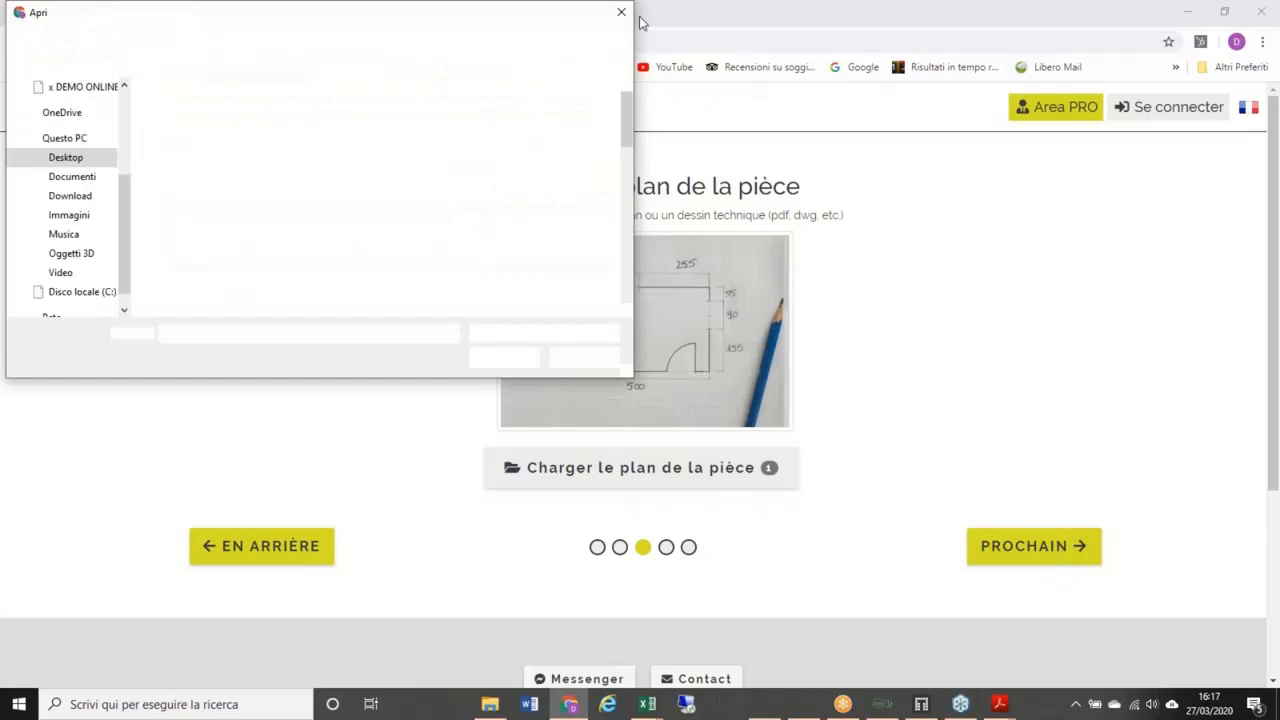
{"action": "left_click", "coordinate": [621, 12]}
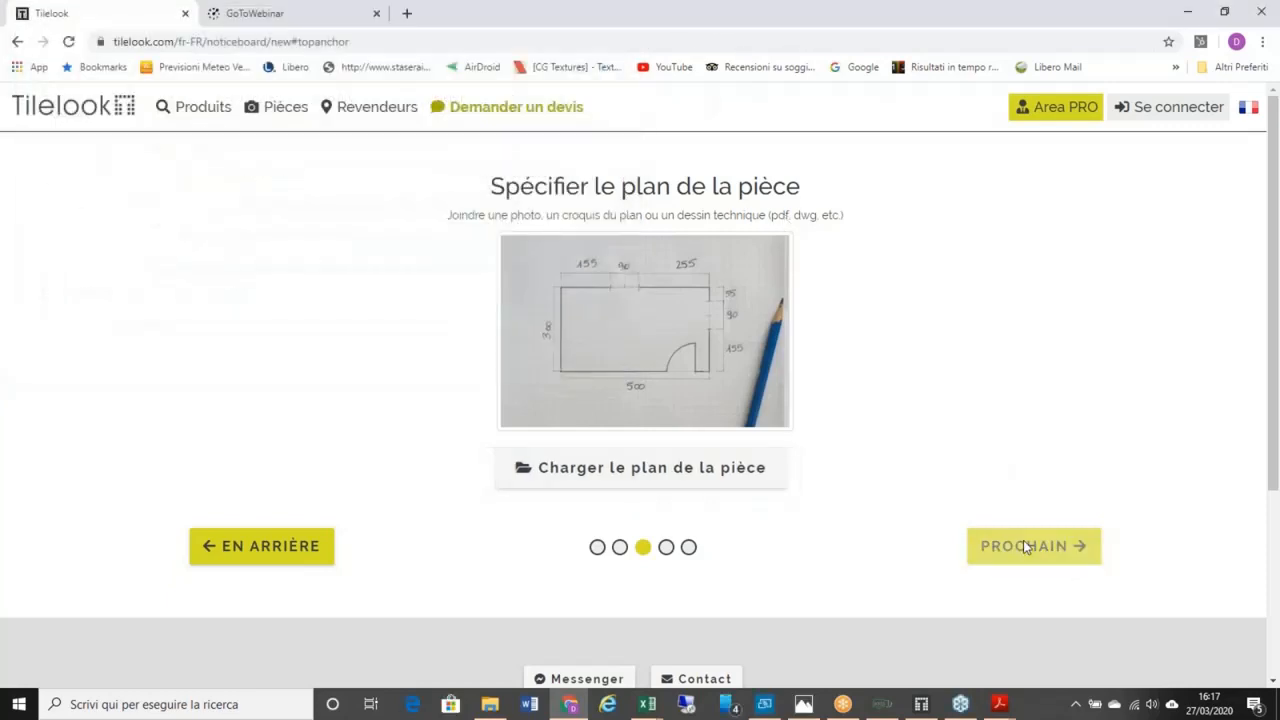
{"action": "left_click", "coordinate": [687, 469]}
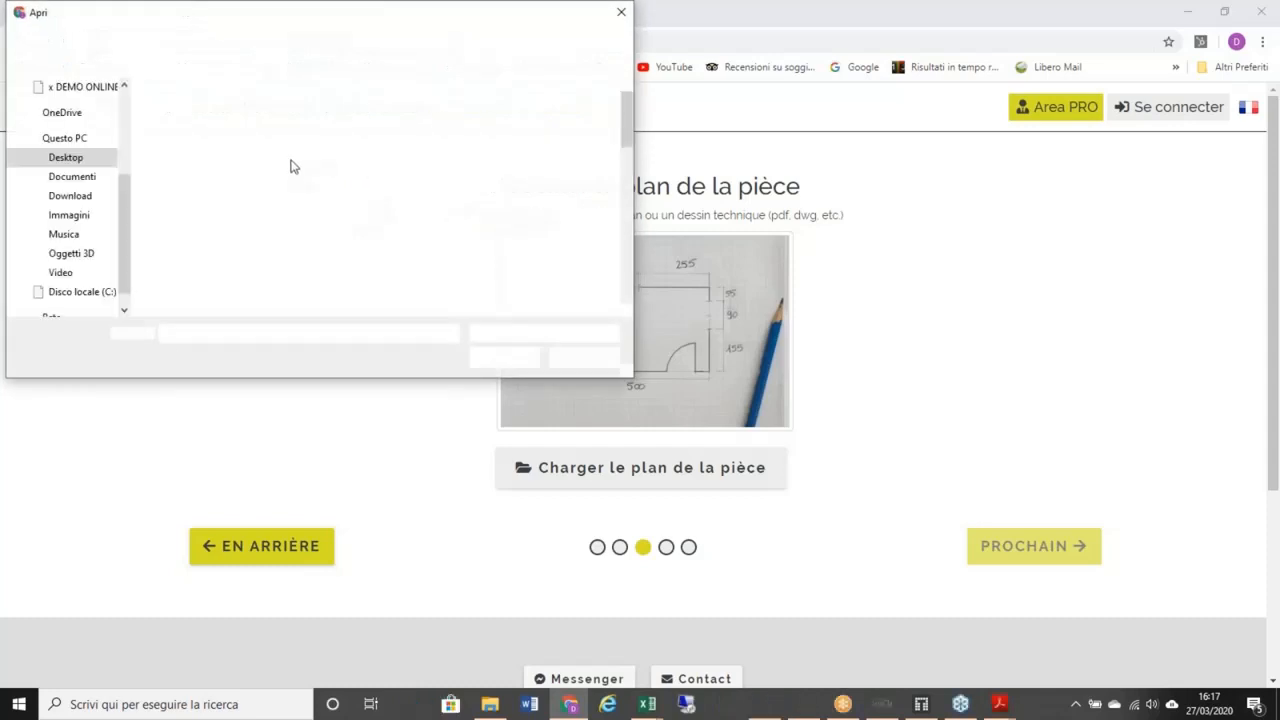
{"action": "left_click", "coordinate": [215, 212]}
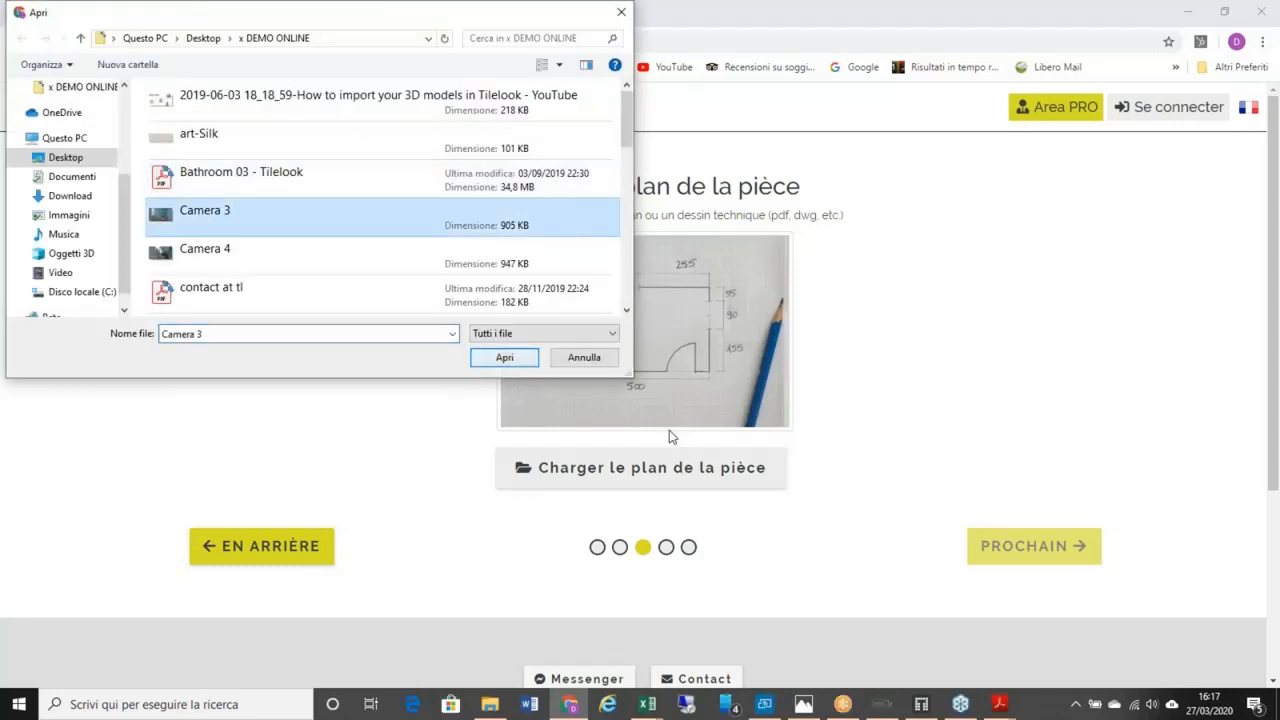
{"action": "left_click", "coordinate": [500, 358]}
{"action": "left_click", "coordinate": [1007, 556]}
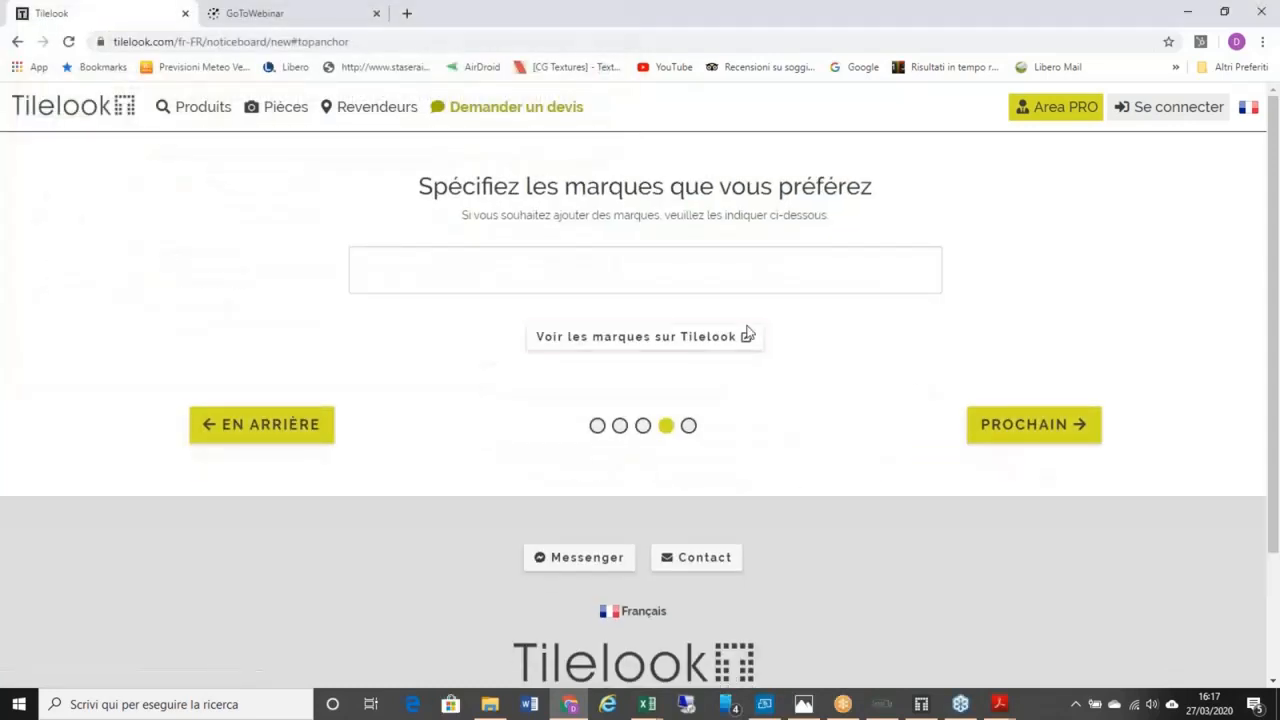
Step: Add Marazzi as the preferred brand by searching 'mara', then advance to the budget step
{"action": "left_click", "coordinate": [778, 287]}
{"action": "type", "text": "mara"}
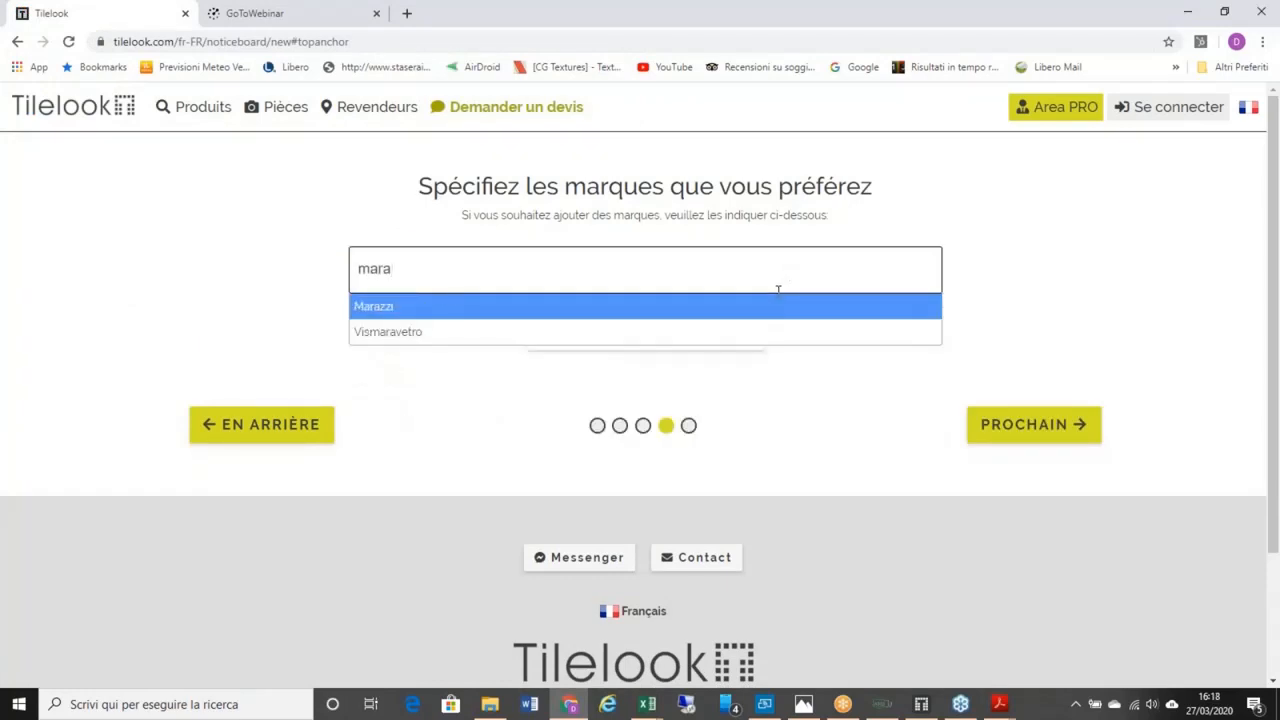
{"action": "key", "text": "Return"}
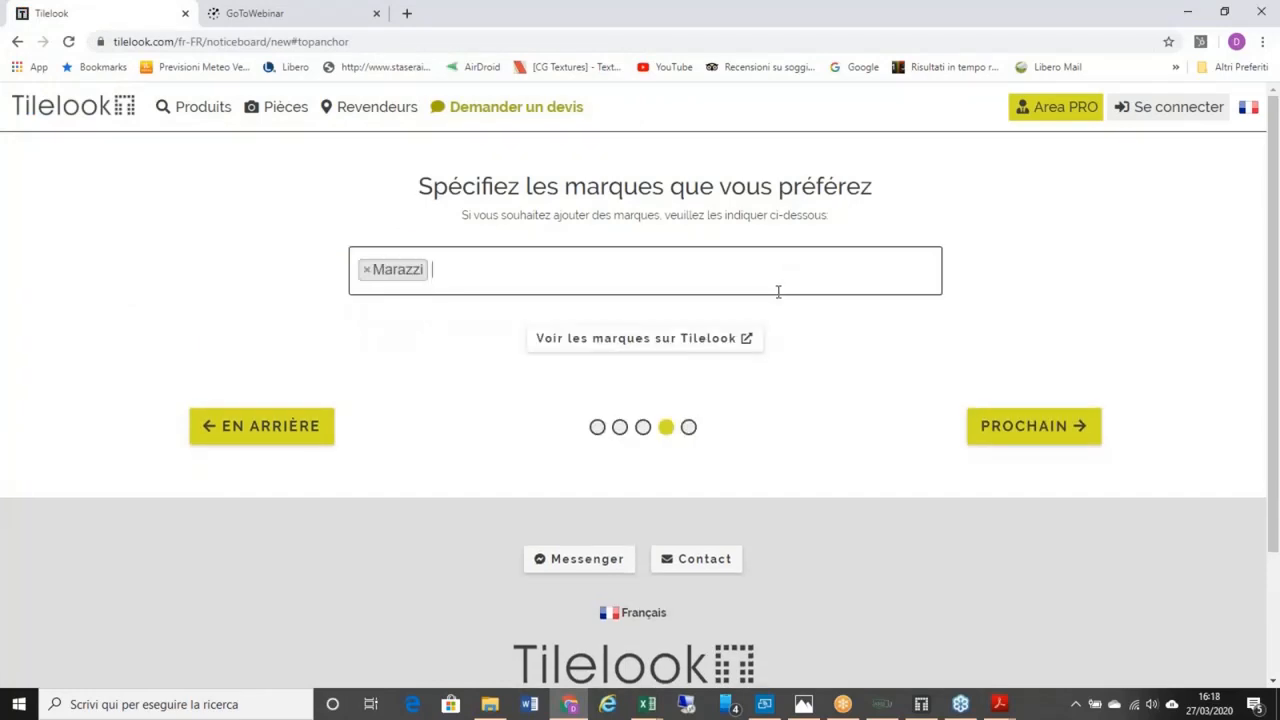
{"action": "left_click", "coordinate": [1014, 428]}
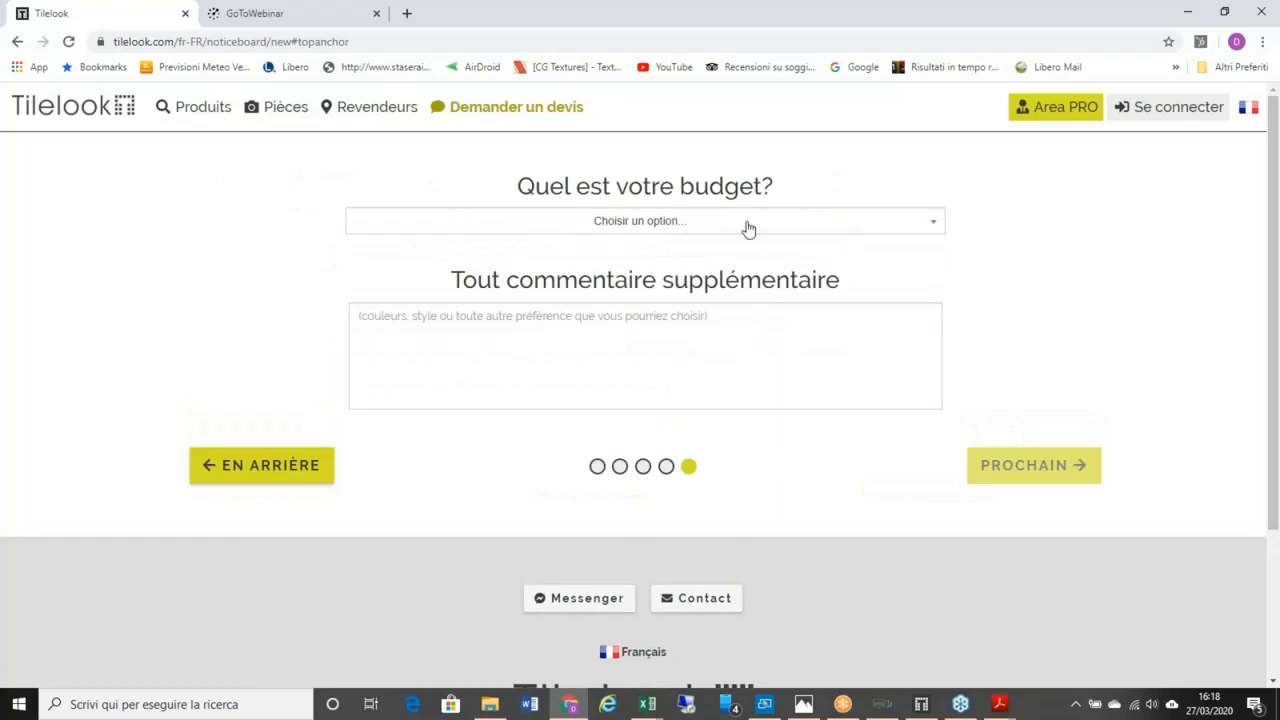
Step: Set the budget to 2.000 € - 5.000 € and add the comment 'mooooil'
{"action": "left_click", "coordinate": [936, 226]}
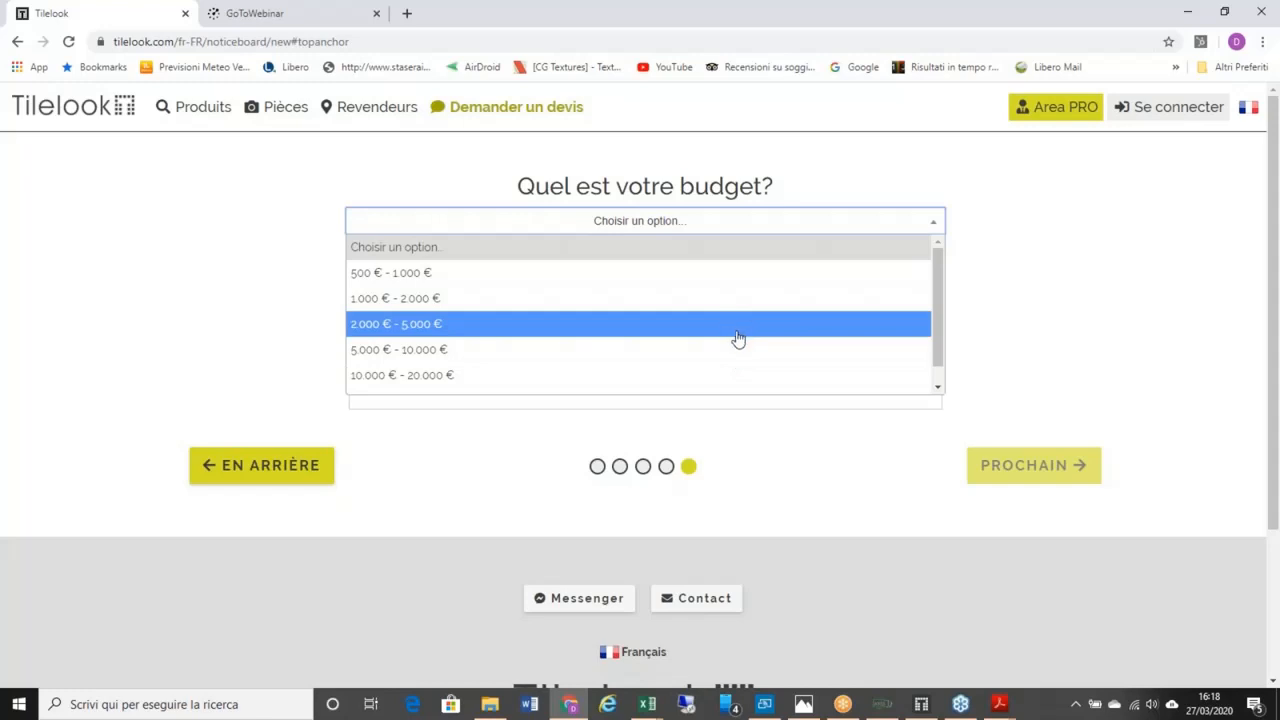
{"action": "left_click", "coordinate": [733, 335]}
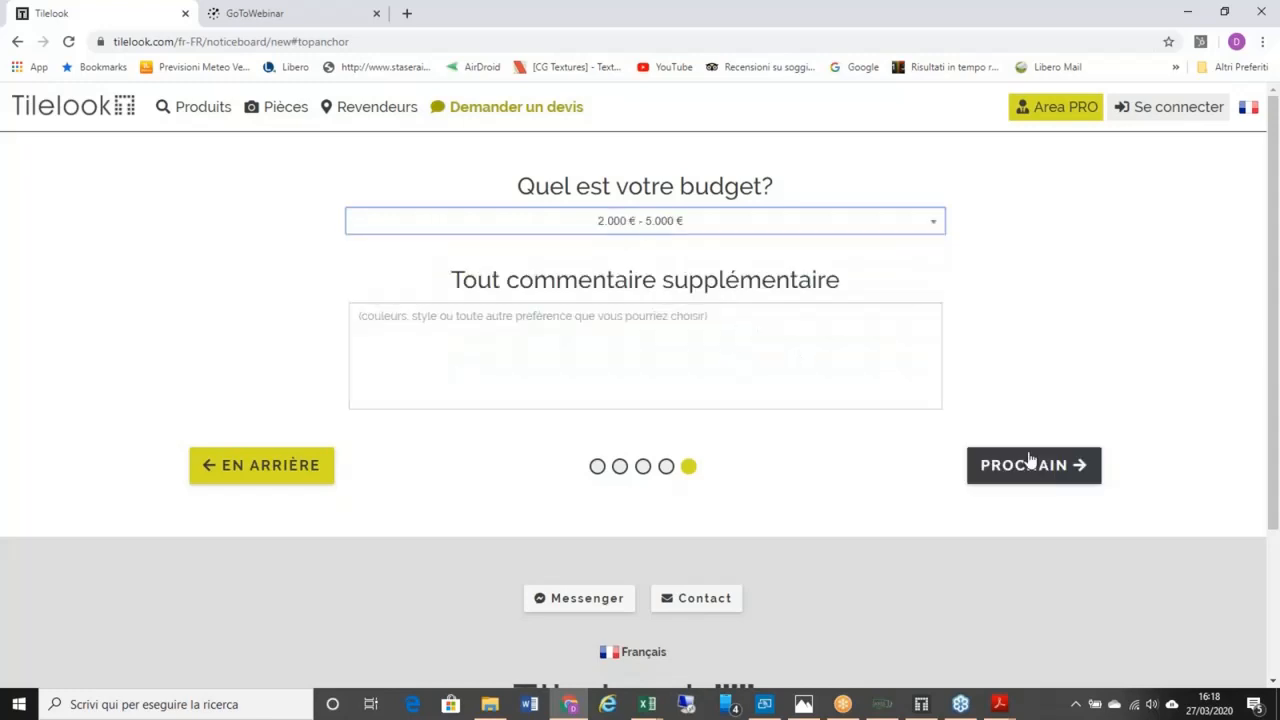
{"action": "left_click", "coordinate": [802, 339]}
{"action": "type", "text": "mooooil"}
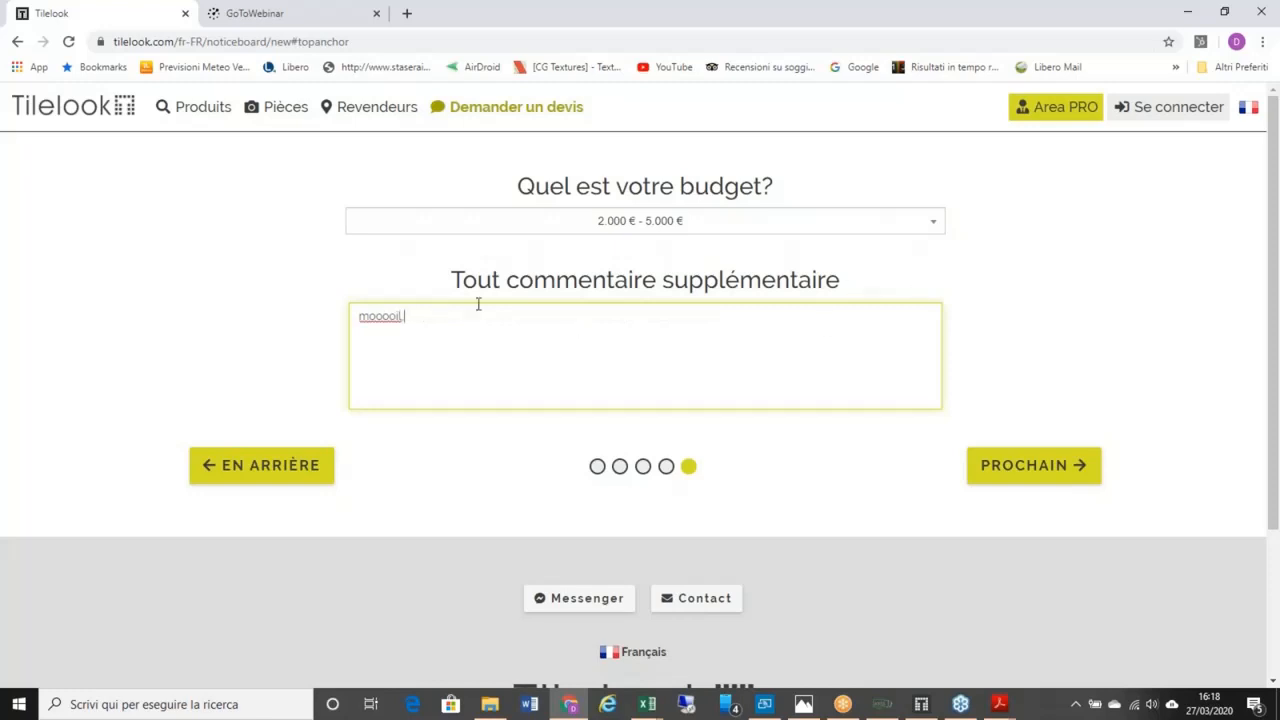
Step: Advance the quote request to the Dernière étape contact-information step
{"action": "left_click", "coordinate": [1008, 481]}
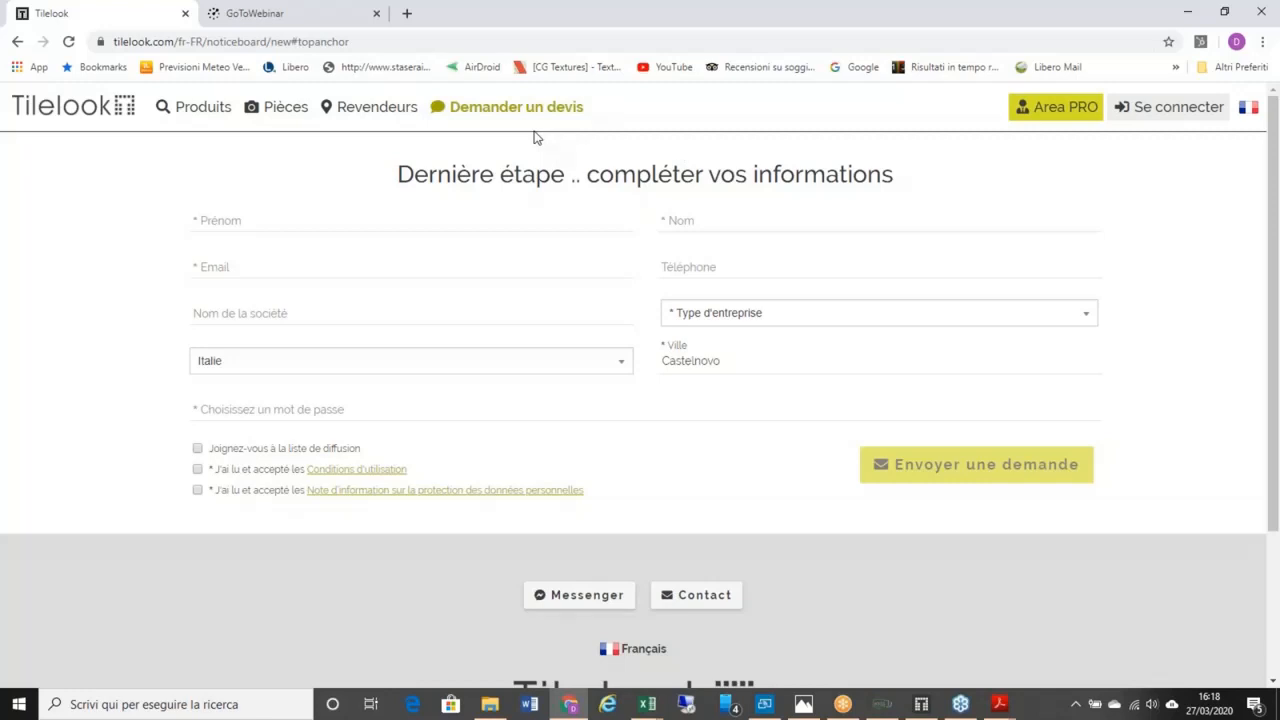
Step: Go to the Area PRO home page from the top bar
{"action": "left_click", "coordinate": [1038, 108]}
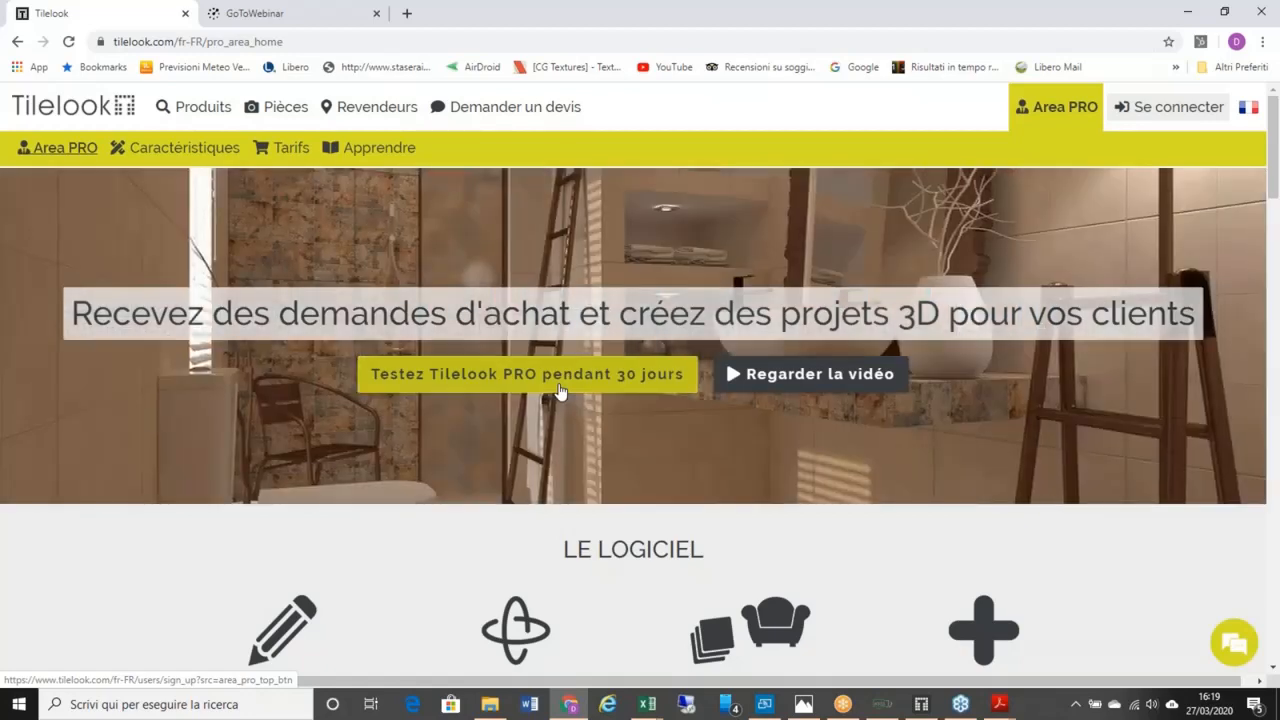
{"action": "left_click", "coordinate": [559, 390]}
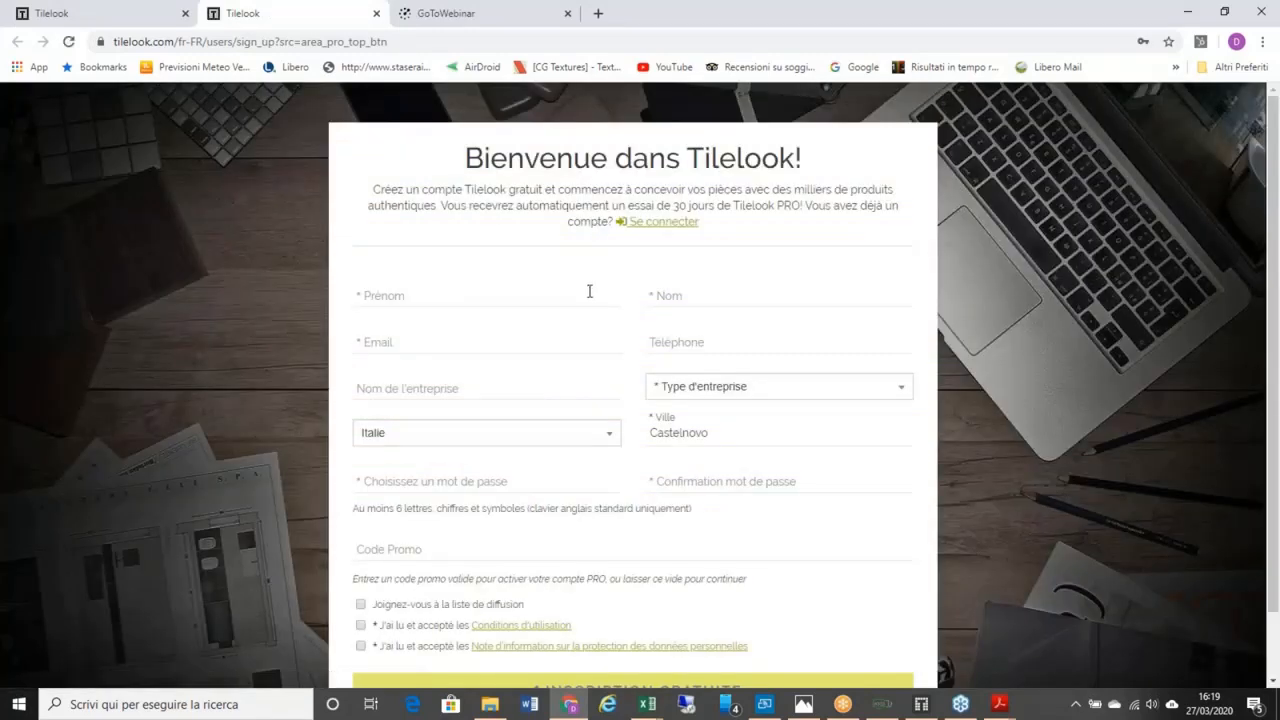
{"action": "scroll", "coordinate": [620, 318], "scroll_direction": "down", "scroll_amount": 1}
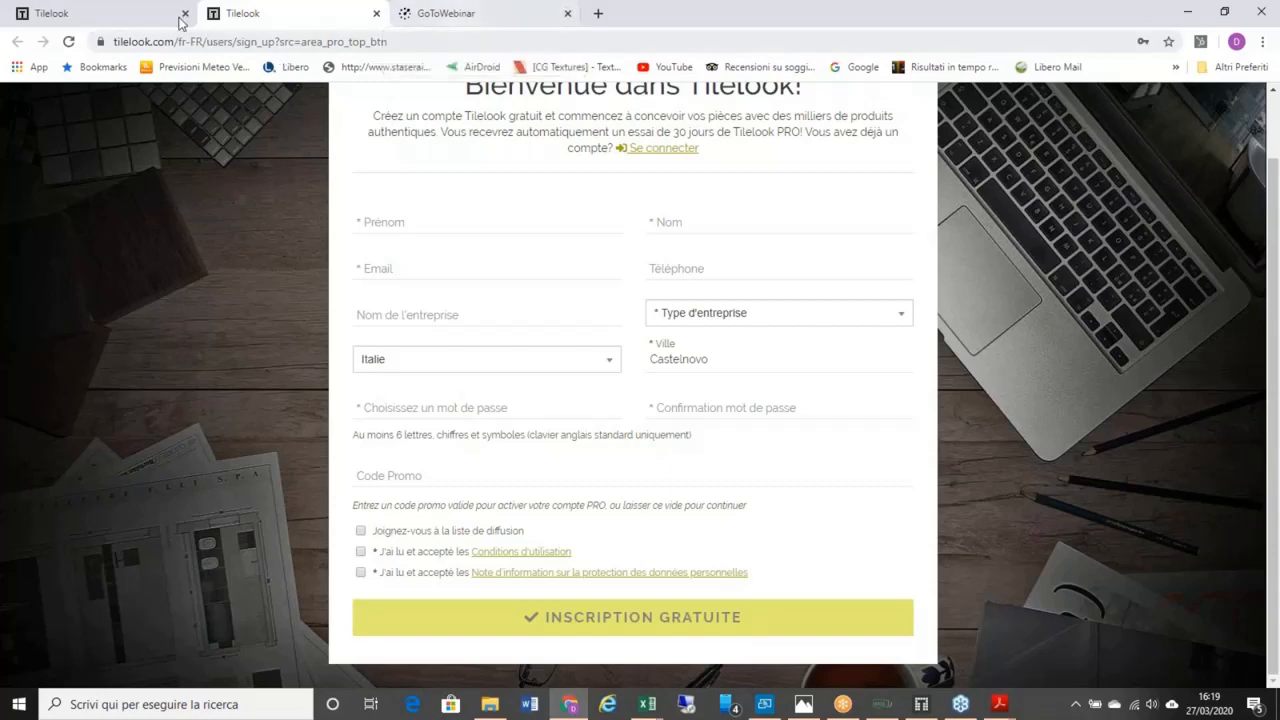
Step: Close the sign-up tab and browse the Caractéristiques features page and pricing content
{"action": "left_click", "coordinate": [378, 14]}
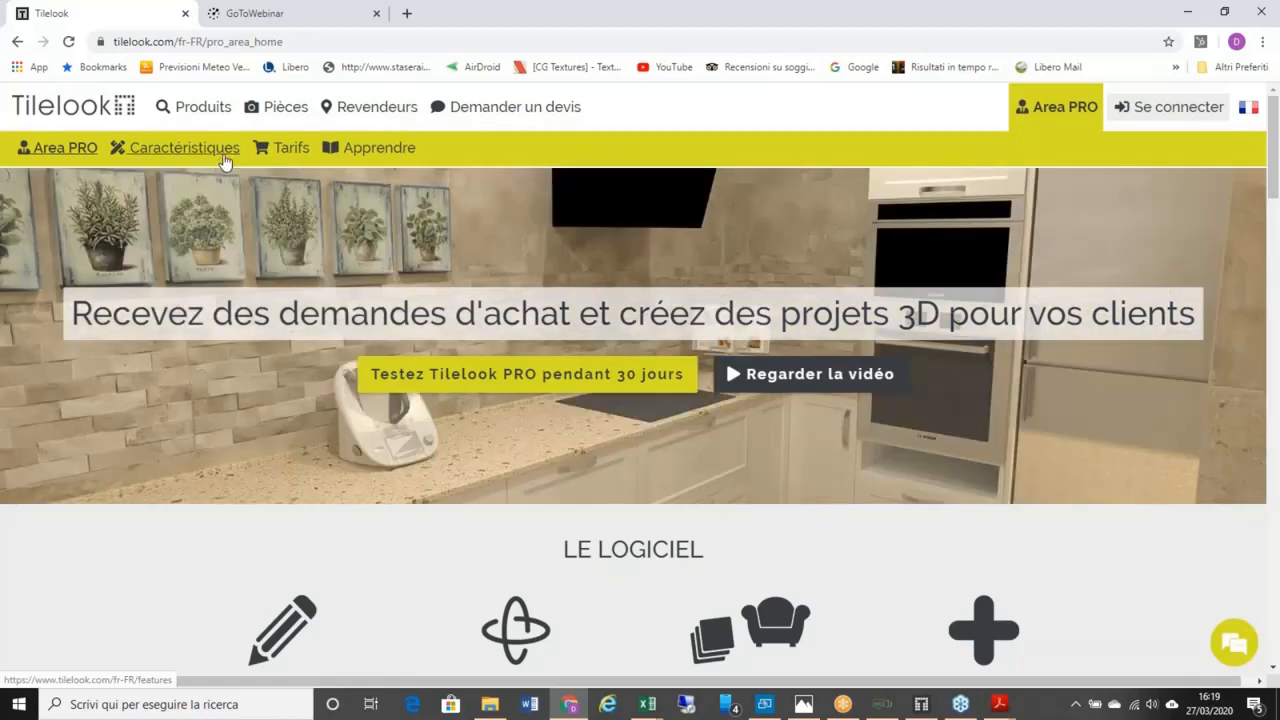
{"action": "left_click", "coordinate": [224, 160]}
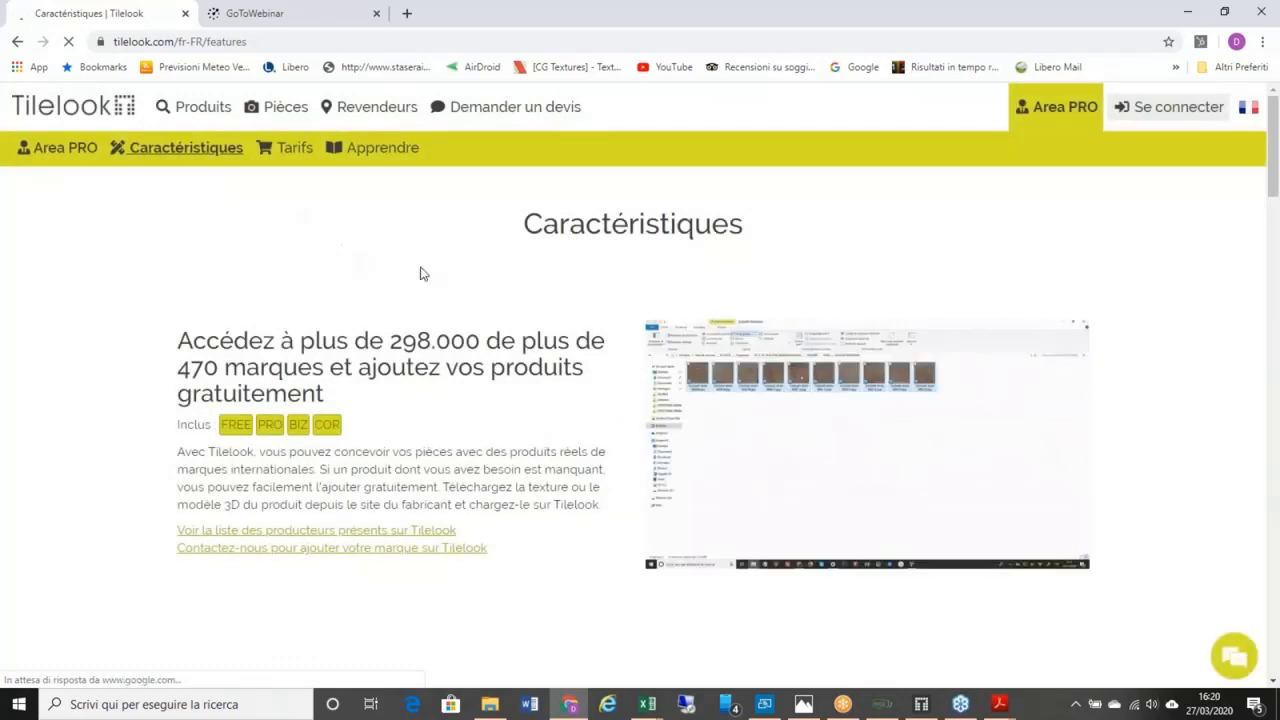
{"action": "scroll", "coordinate": [420, 318], "scroll_direction": "down", "scroll_amount": 1}
{"action": "scroll", "coordinate": [420, 318], "scroll_direction": "up", "scroll_amount": 1}
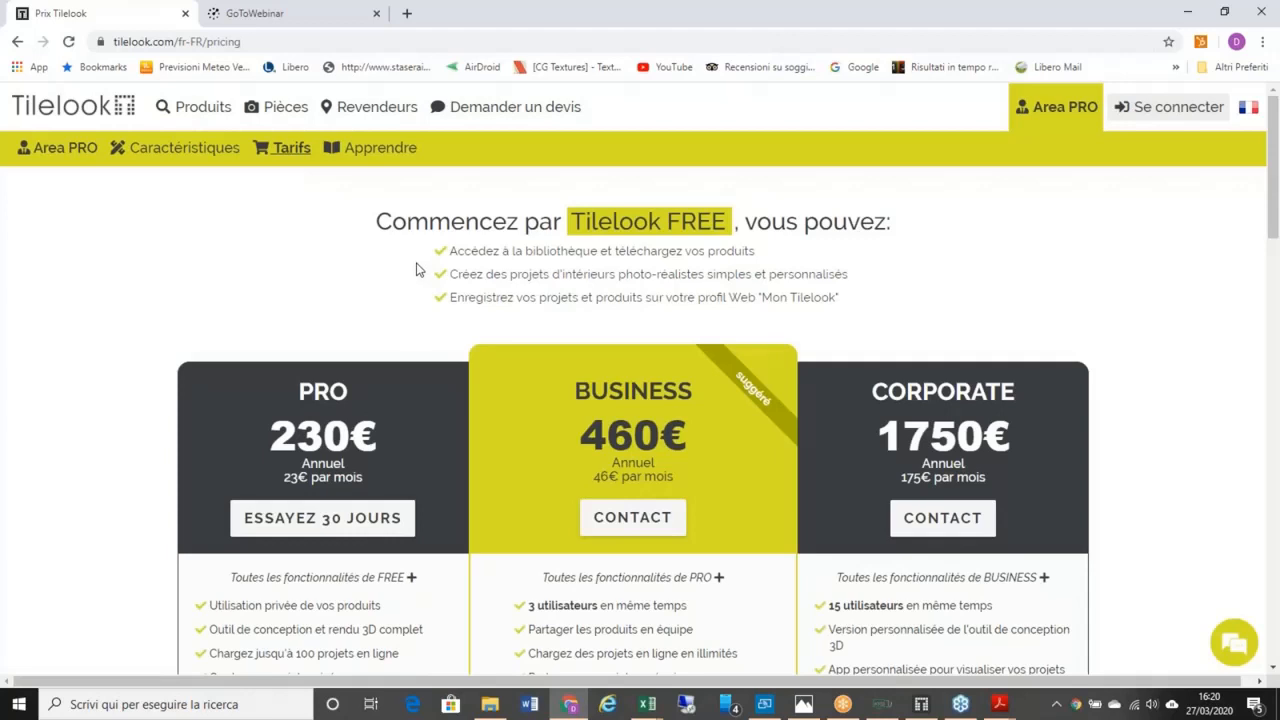
{"action": "scroll", "coordinate": [390, 305], "scroll_direction": "down", "scroll_amount": 1}
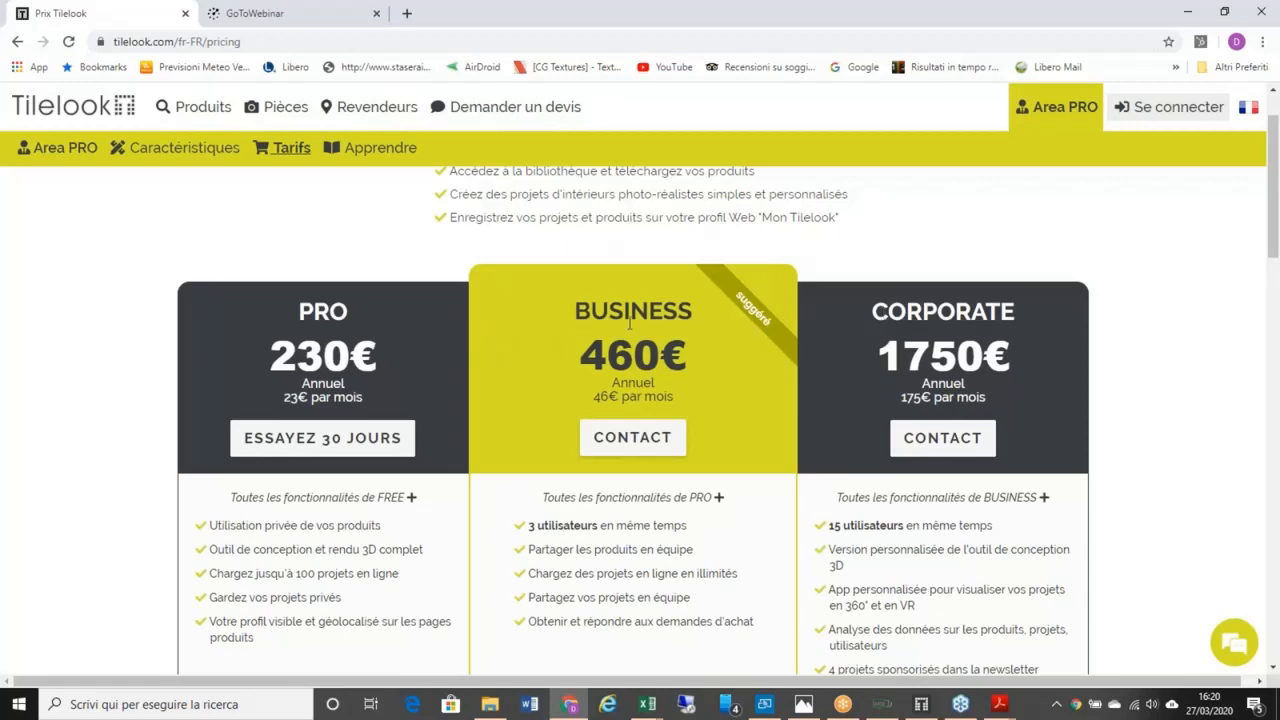
{"action": "scroll", "coordinate": [910, 323], "scroll_direction": "down", "scroll_amount": 3}
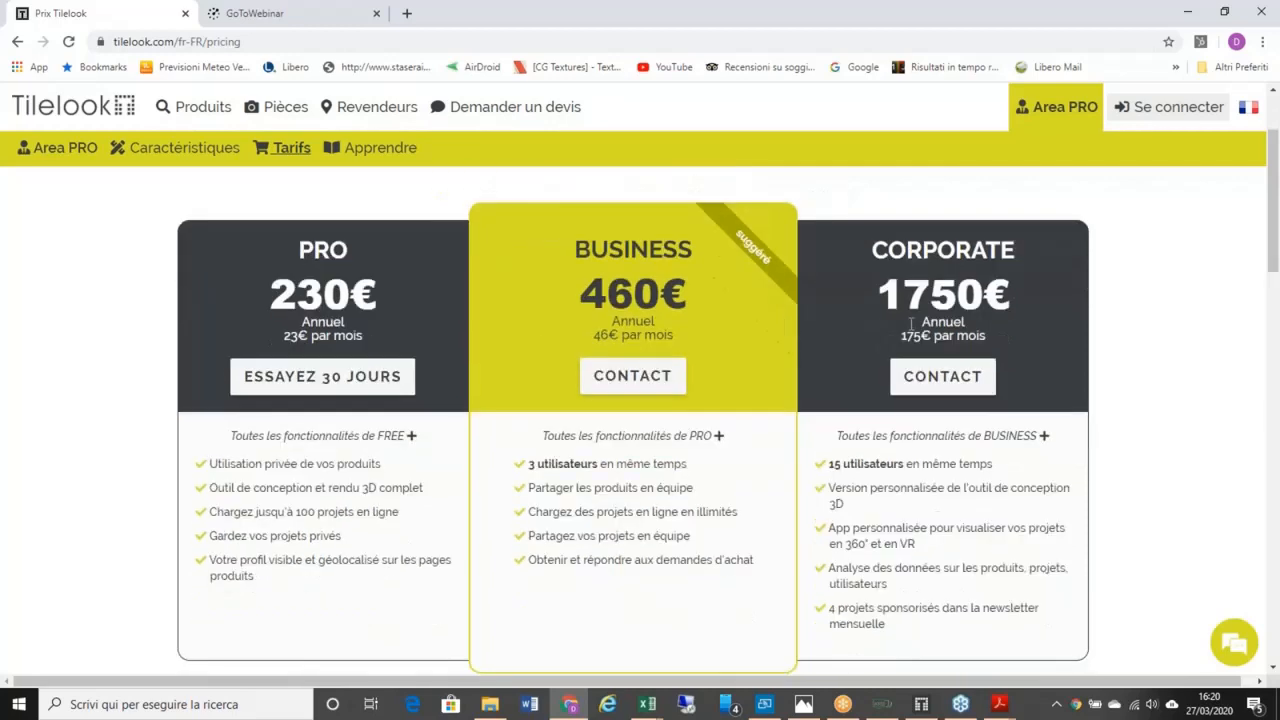
{"action": "scroll", "coordinate": [398, 405], "scroll_direction": "up", "scroll_amount": 1}
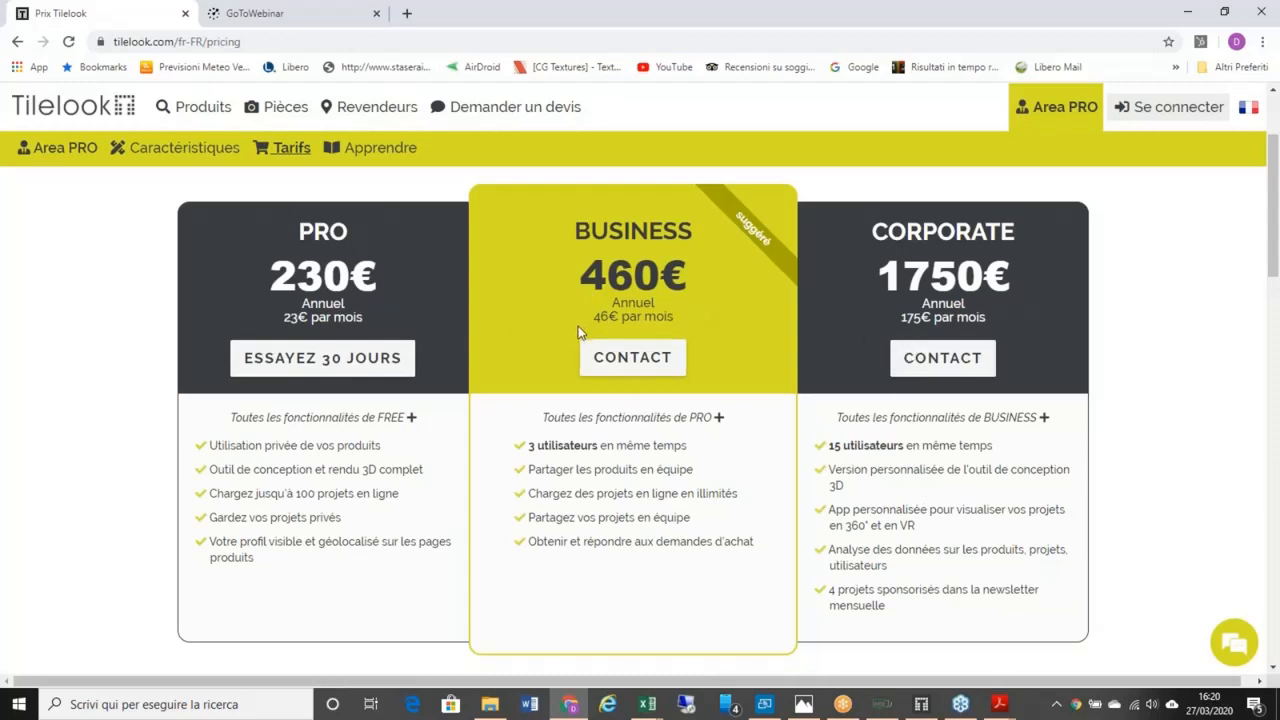
Step: Open the Apprendre page and look through its beginner and tips & tricks tutorial videos
{"action": "left_click", "coordinate": [374, 148]}
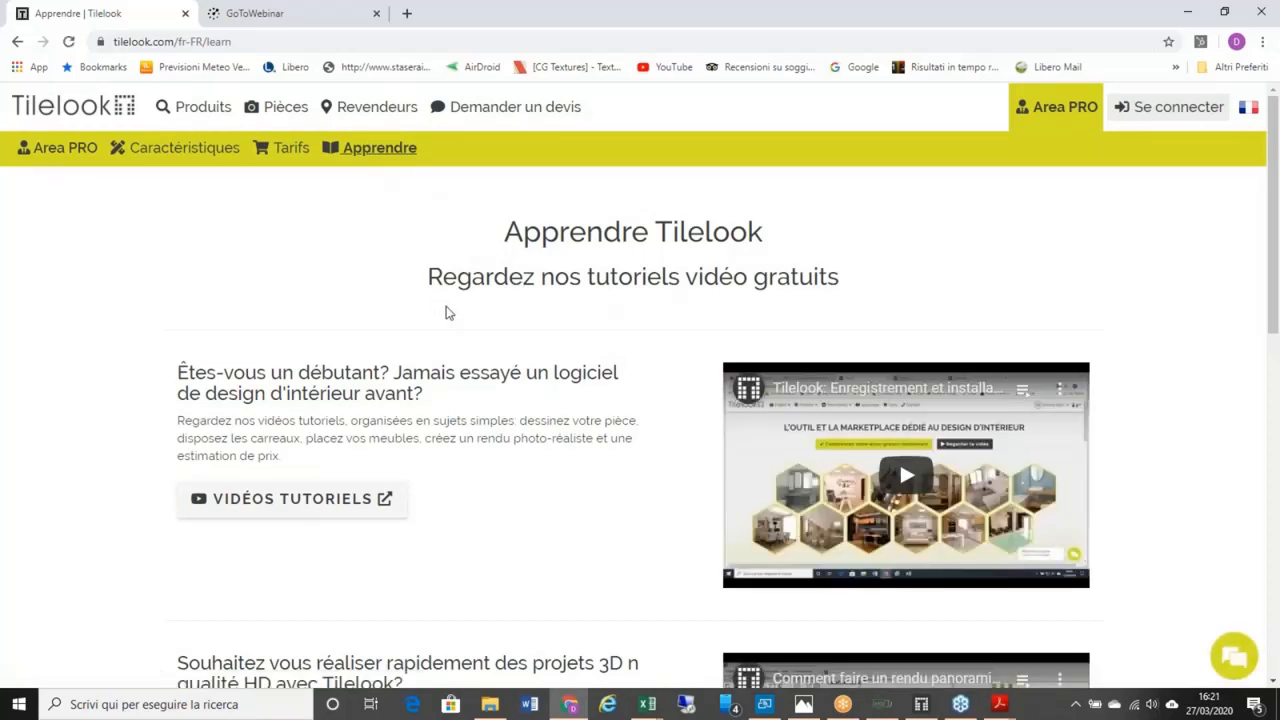
{"action": "scroll", "coordinate": [474, 365], "scroll_direction": "down", "scroll_amount": 1}
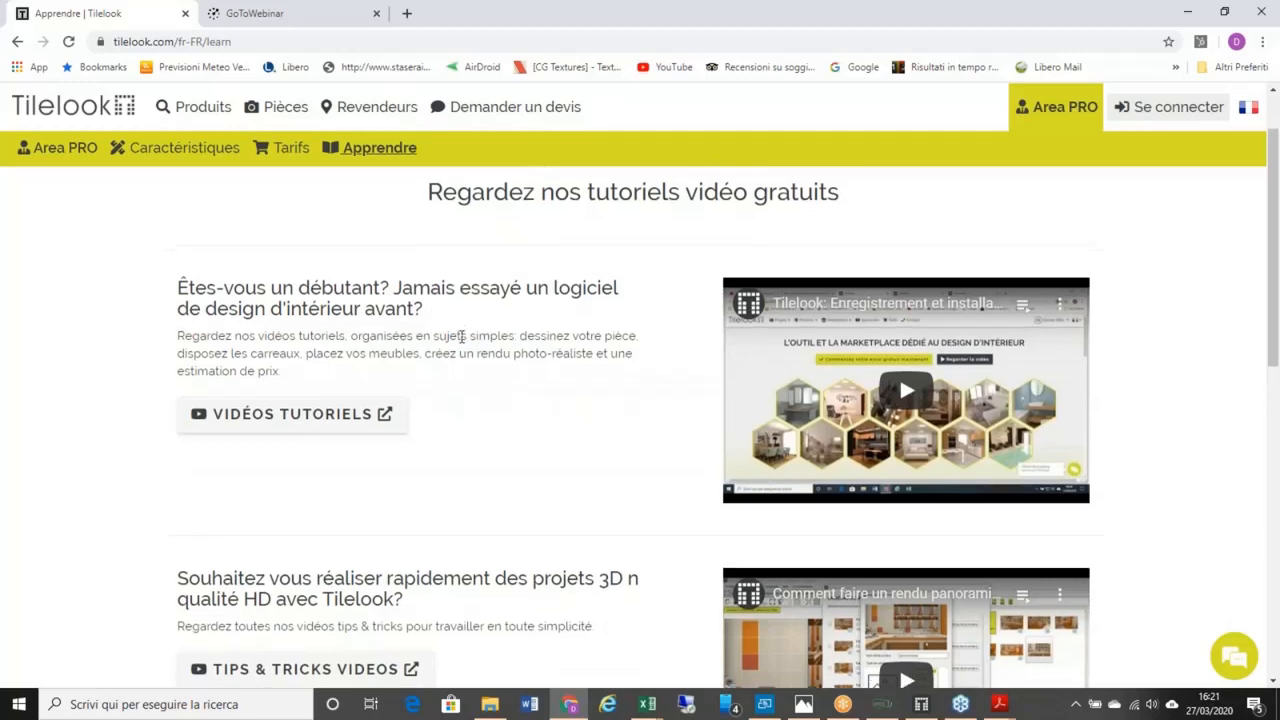
{"action": "scroll", "coordinate": [362, 377], "scroll_direction": "down", "scroll_amount": 1}
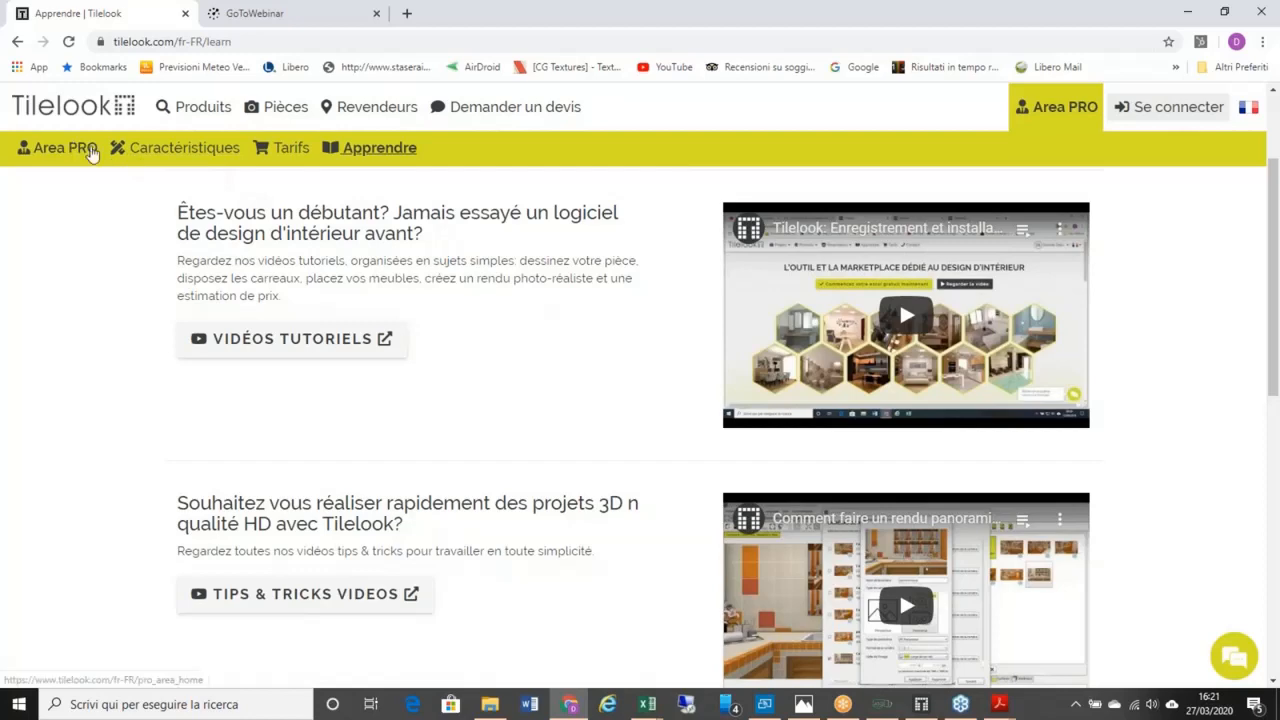
Step: Return to Area PRO and log in with the saved account details
{"action": "left_click", "coordinate": [100, 152]}
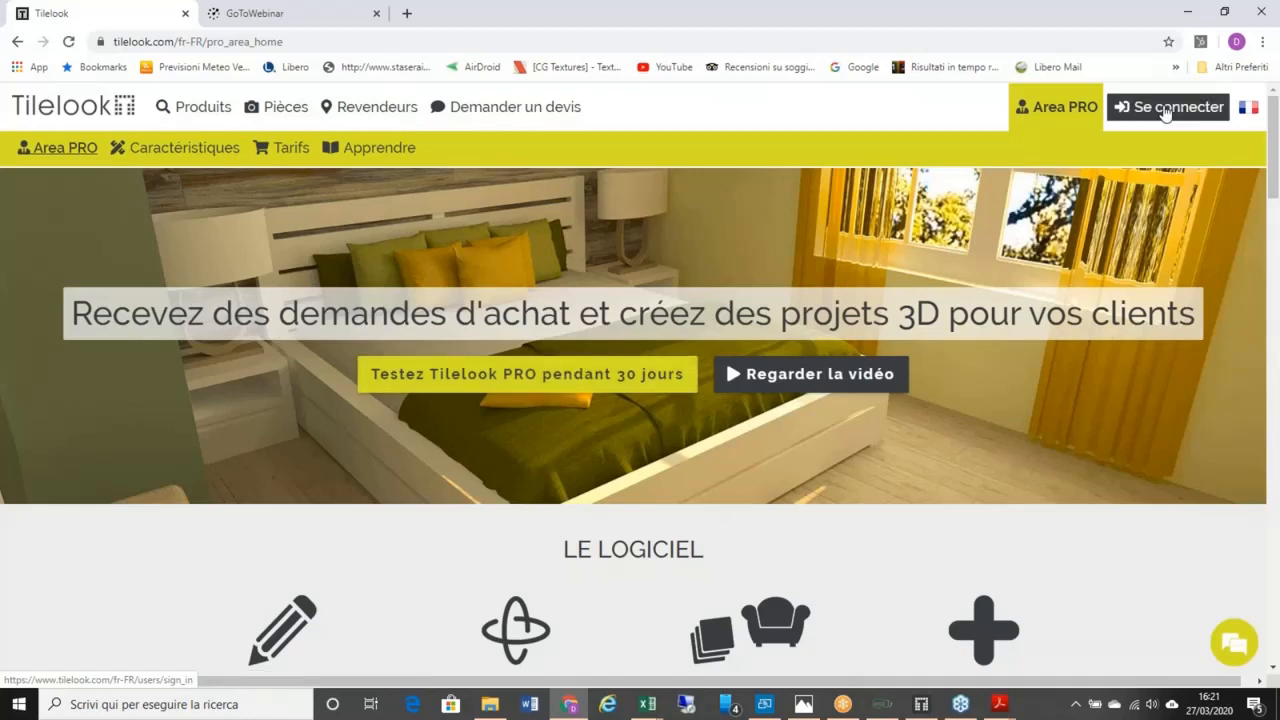
{"action": "left_click", "coordinate": [1166, 110]}
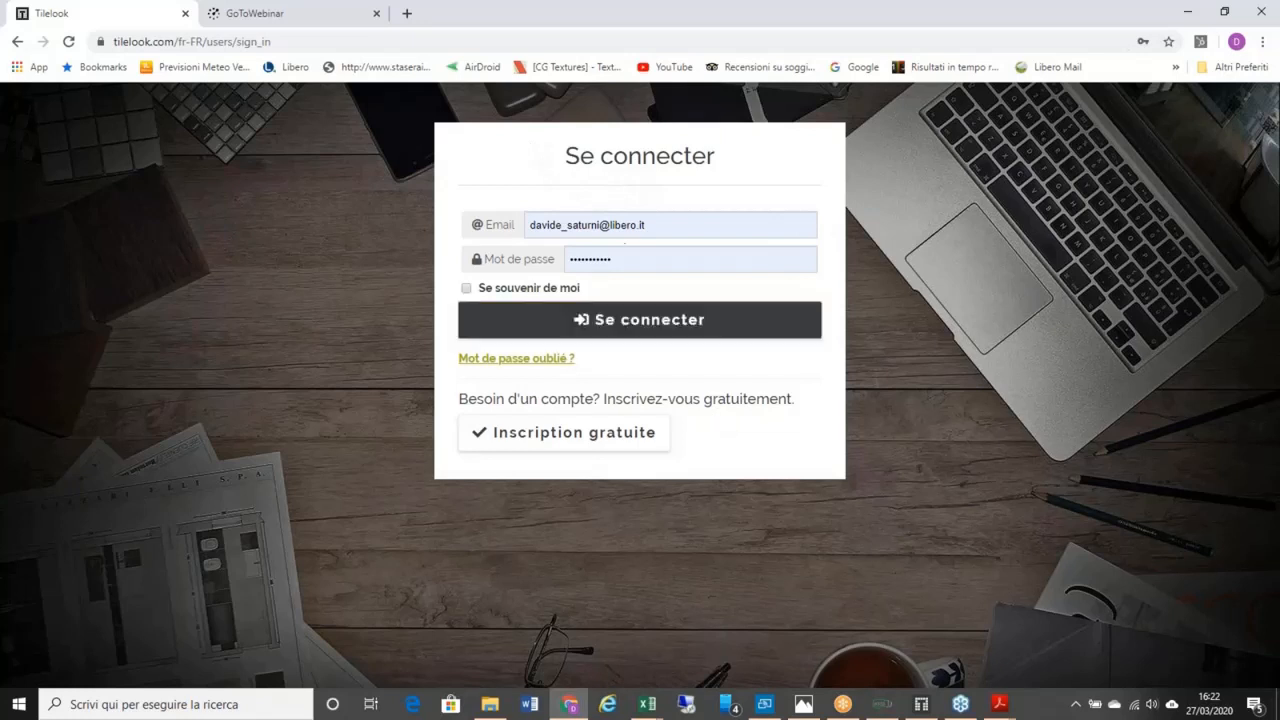
{"action": "left_click", "coordinate": [617, 325]}
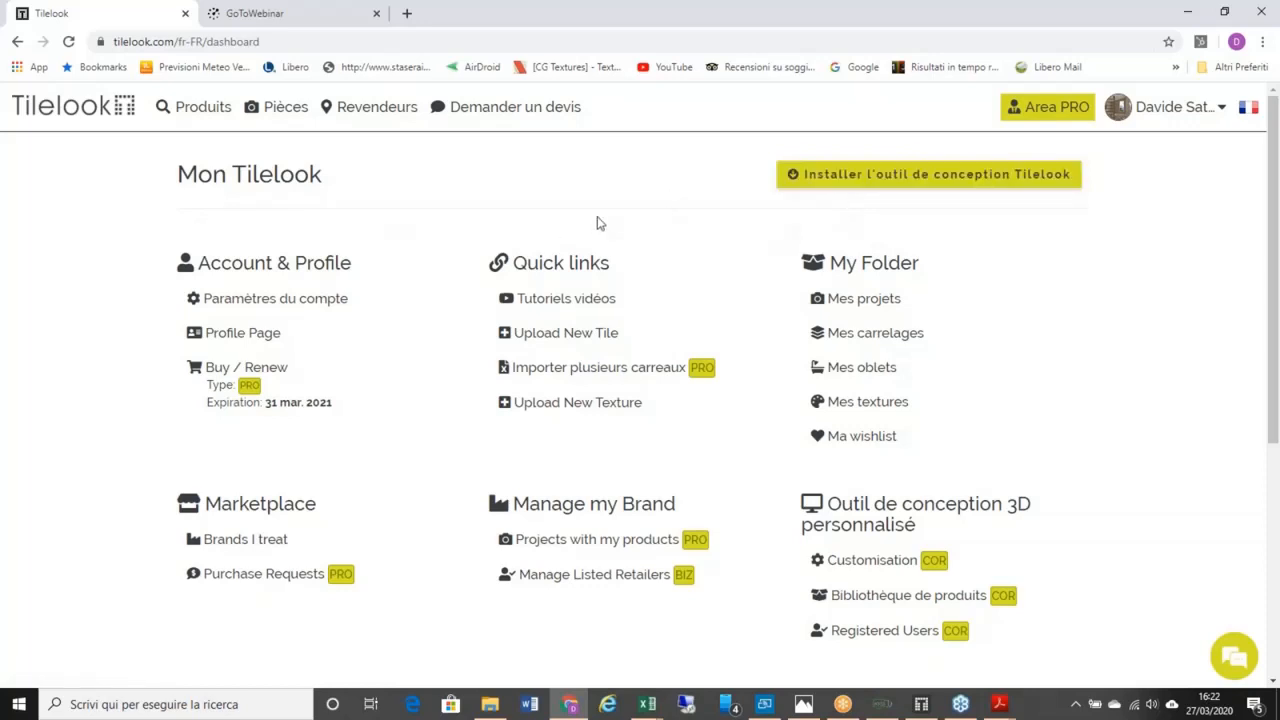
{"action": "left_click", "coordinate": [823, 180]}
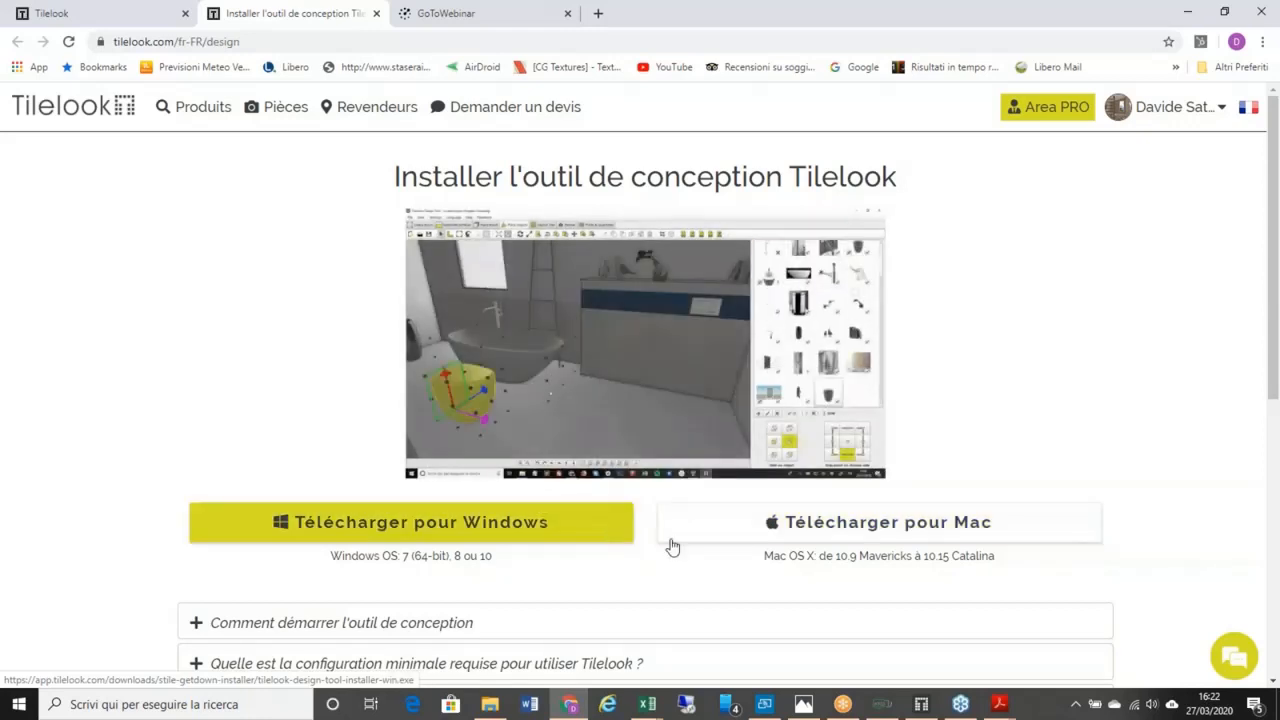
{"action": "scroll", "coordinate": [607, 534], "scroll_direction": "down", "scroll_amount": 1}
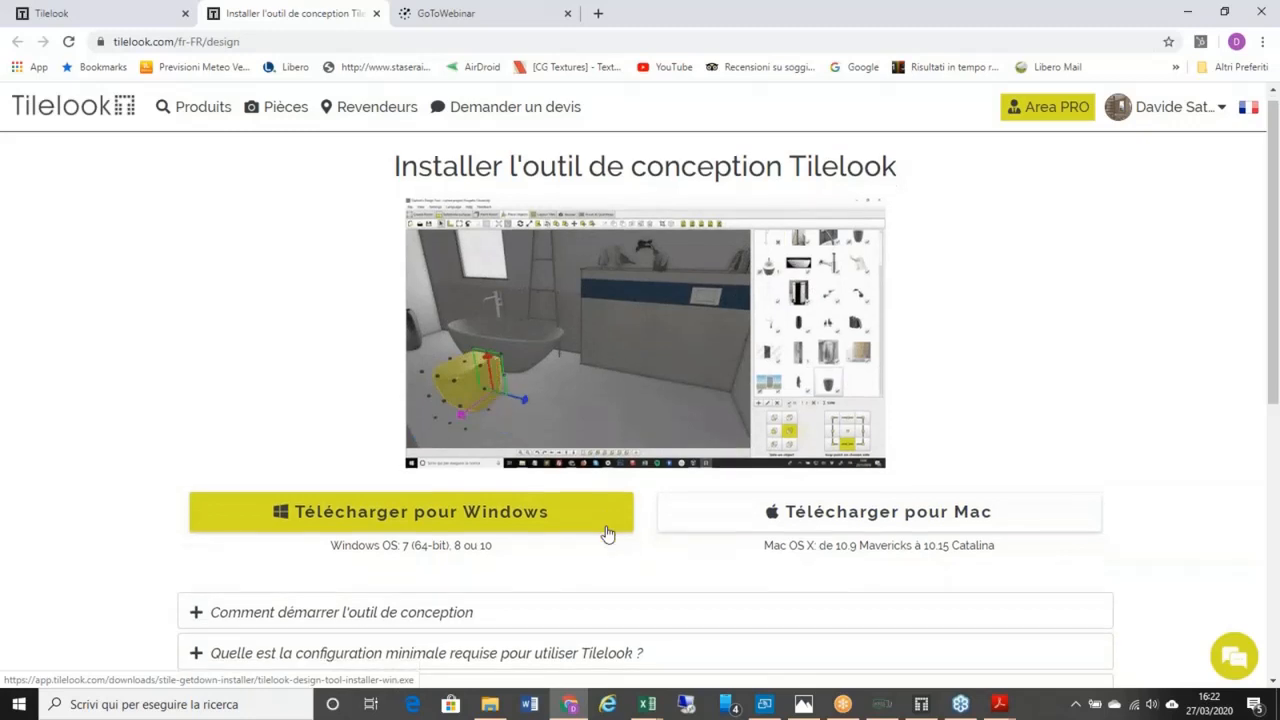
{"action": "scroll", "coordinate": [607, 534], "scroll_direction": "down", "scroll_amount": 1}
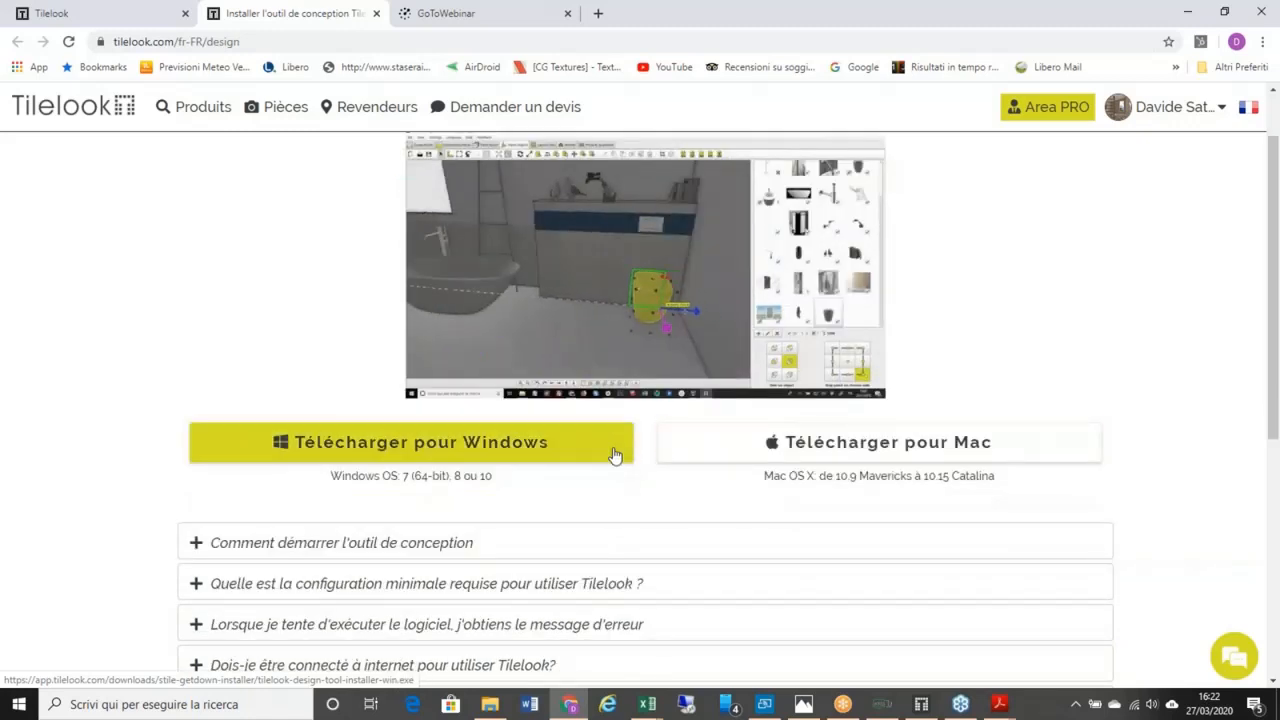
{"action": "scroll", "coordinate": [615, 455], "scroll_direction": "down", "scroll_amount": 1}
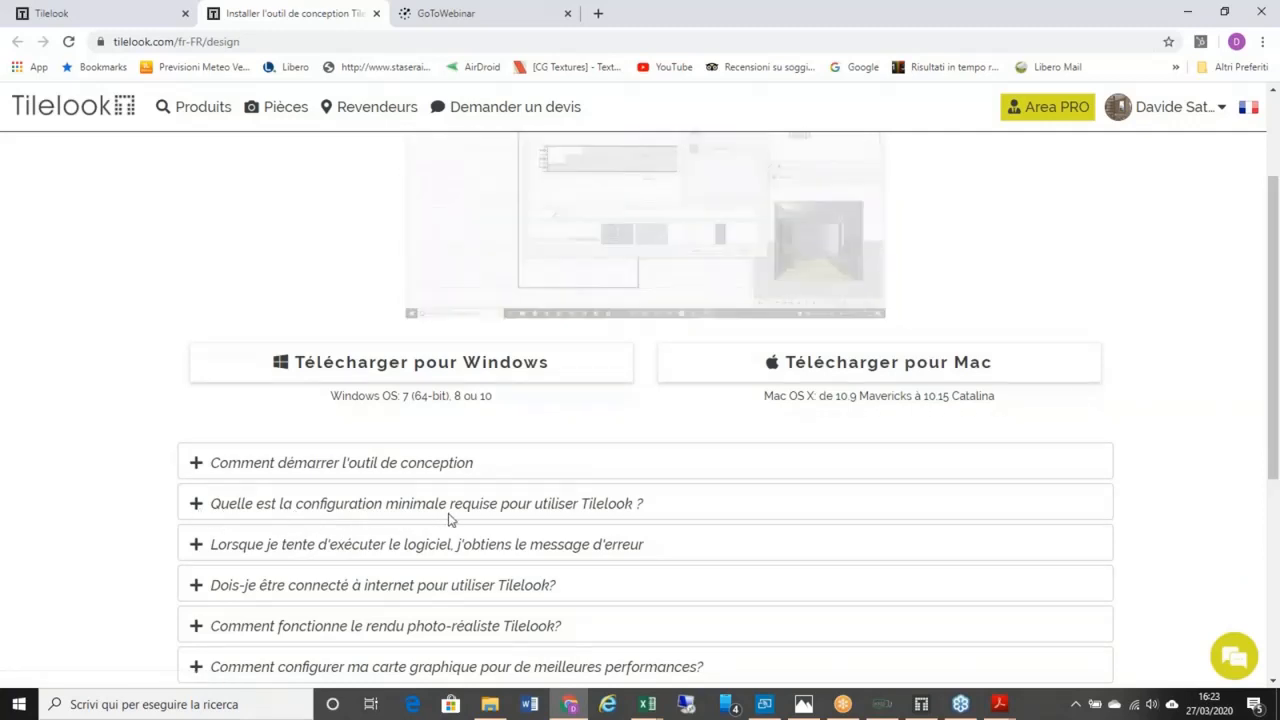
{"action": "left_click", "coordinate": [193, 505]}
{"action": "scroll", "coordinate": [505, 437], "scroll_direction": "down", "scroll_amount": 2}
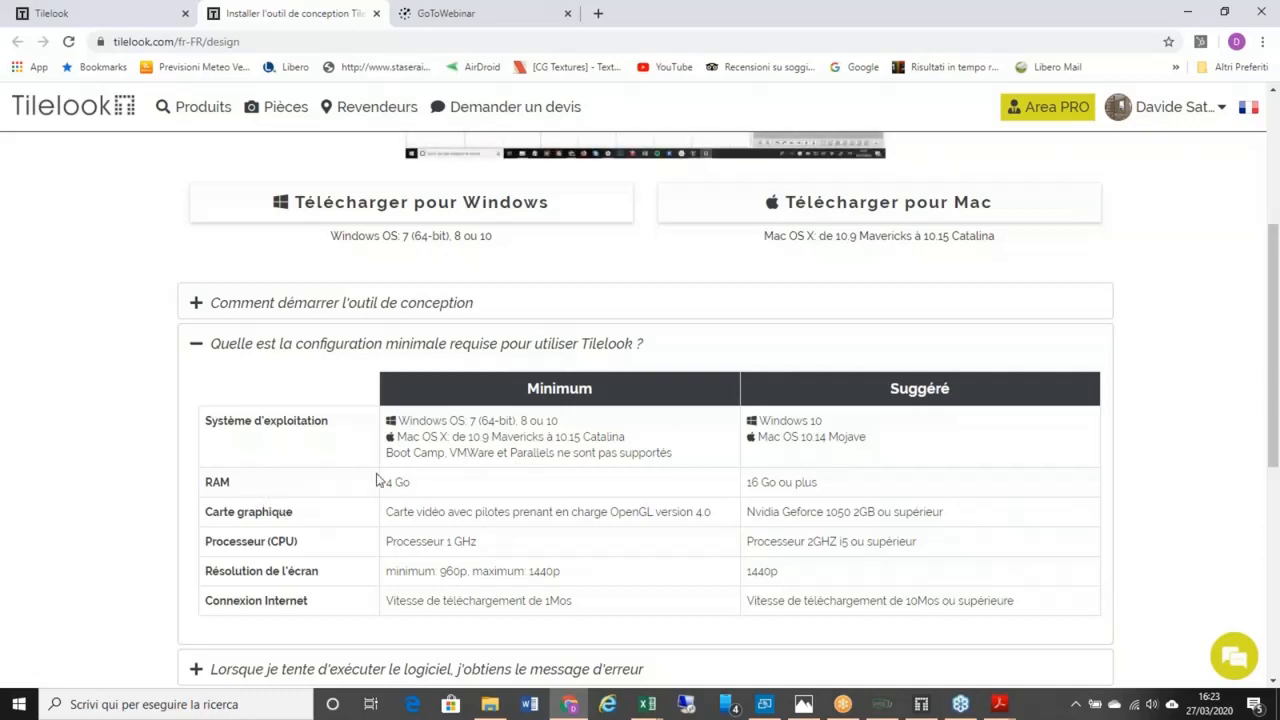
{"action": "scroll", "coordinate": [380, 480], "scroll_direction": "up", "scroll_amount": 3}
{"action": "scroll", "coordinate": [380, 480], "scroll_direction": "down", "scroll_amount": 3}
{"action": "scroll", "coordinate": [40, 157], "scroll_direction": "up", "scroll_amount": 3}
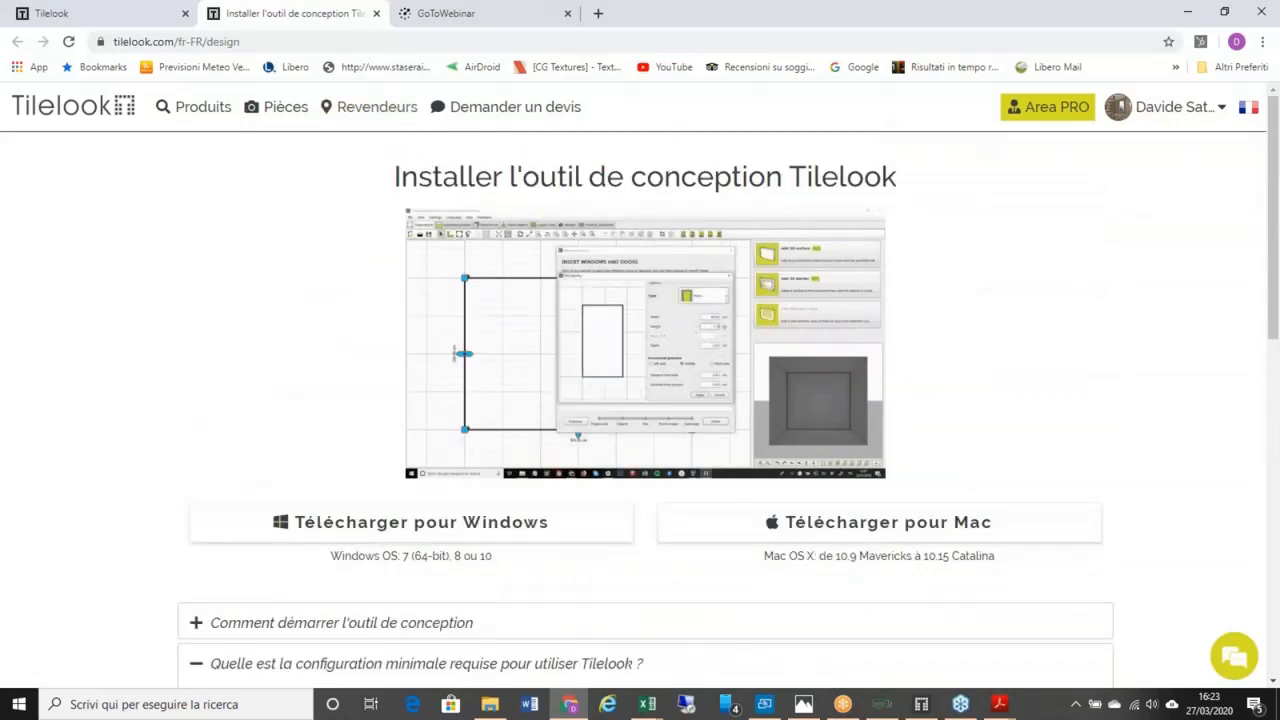
{"action": "left_click", "coordinate": [376, 13]}
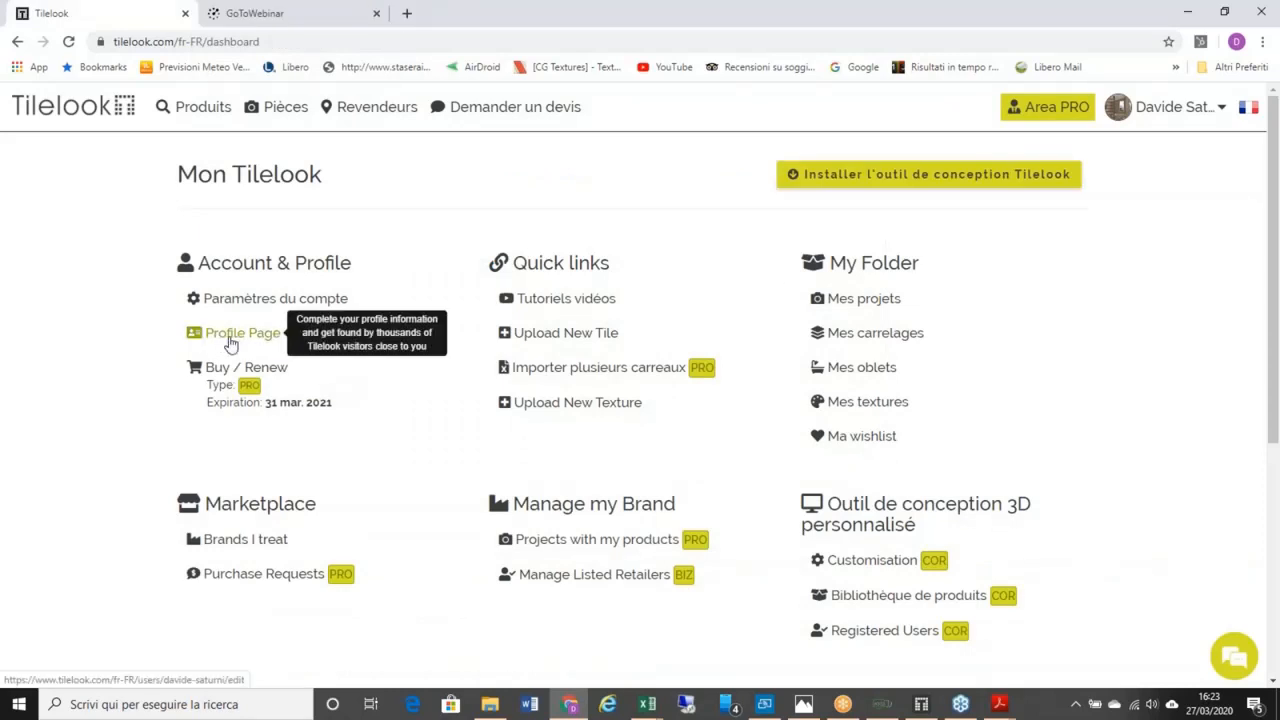
{"action": "left_click", "coordinate": [230, 333]}
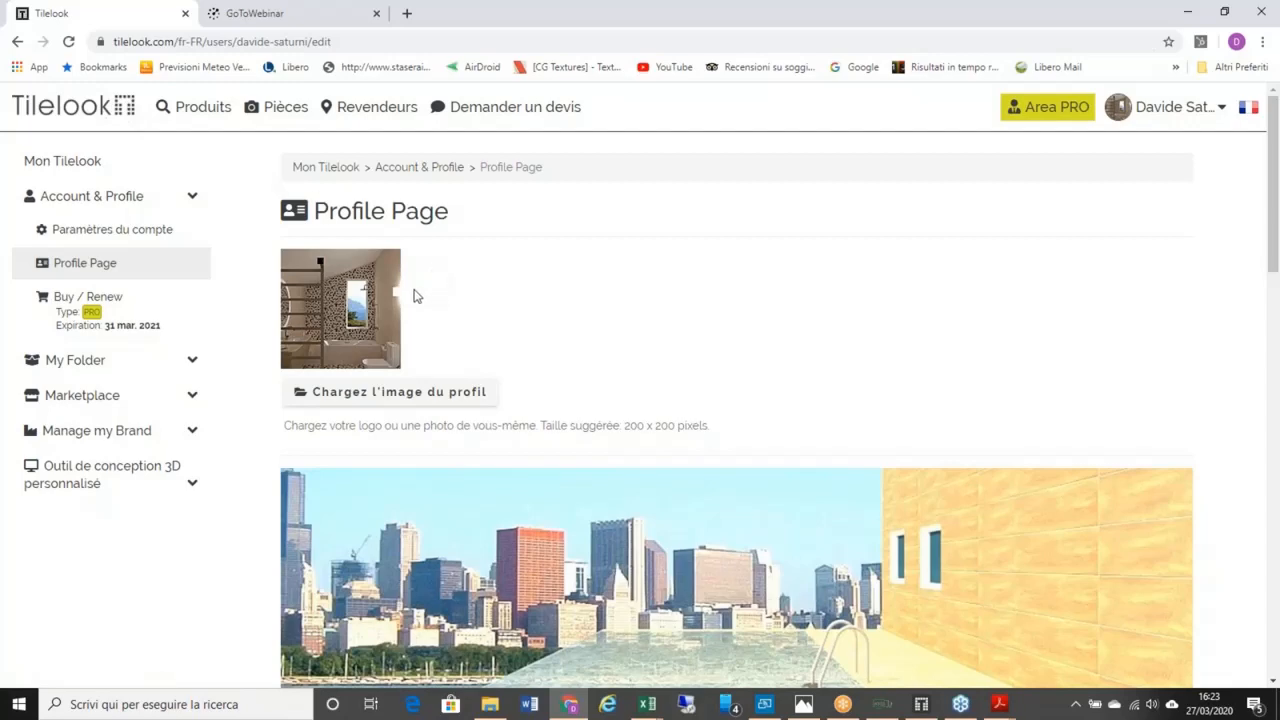
{"action": "scroll", "coordinate": [443, 289], "scroll_direction": "down", "scroll_amount": 6}
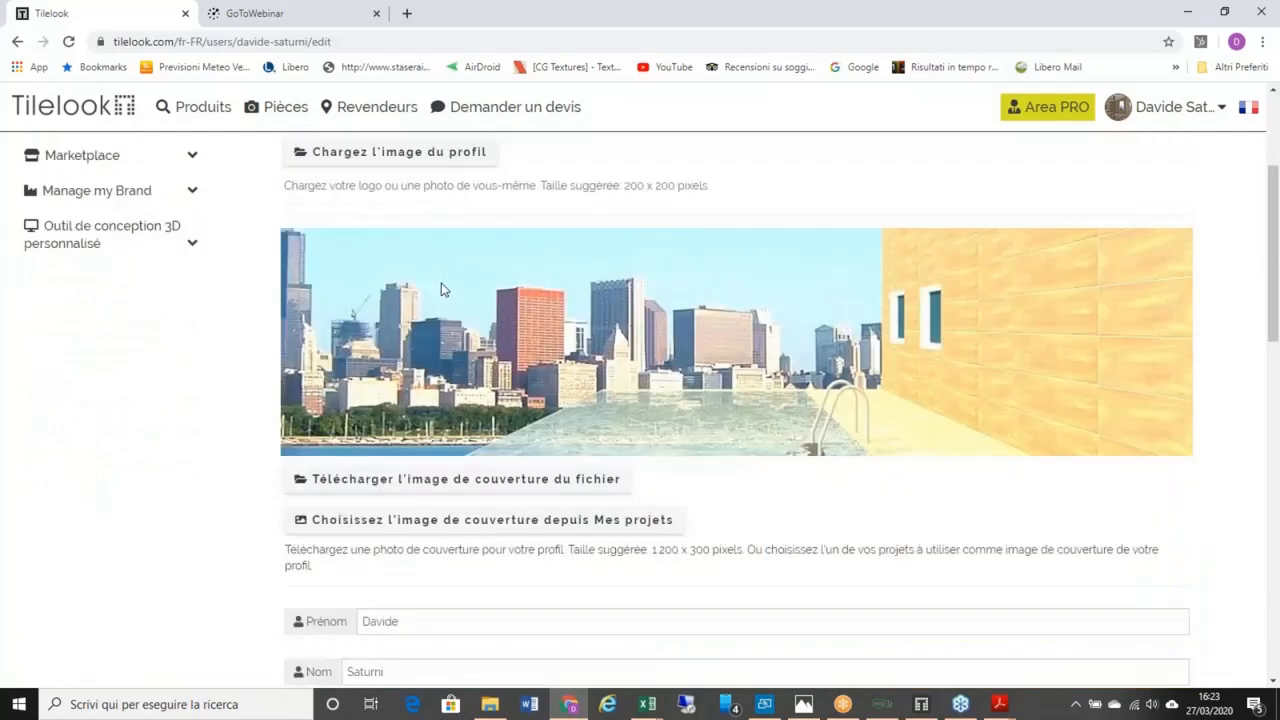
{"action": "scroll", "coordinate": [443, 289], "scroll_direction": "up", "scroll_amount": 4}
{"action": "scroll", "coordinate": [414, 263], "scroll_direction": "up", "scroll_amount": 4}
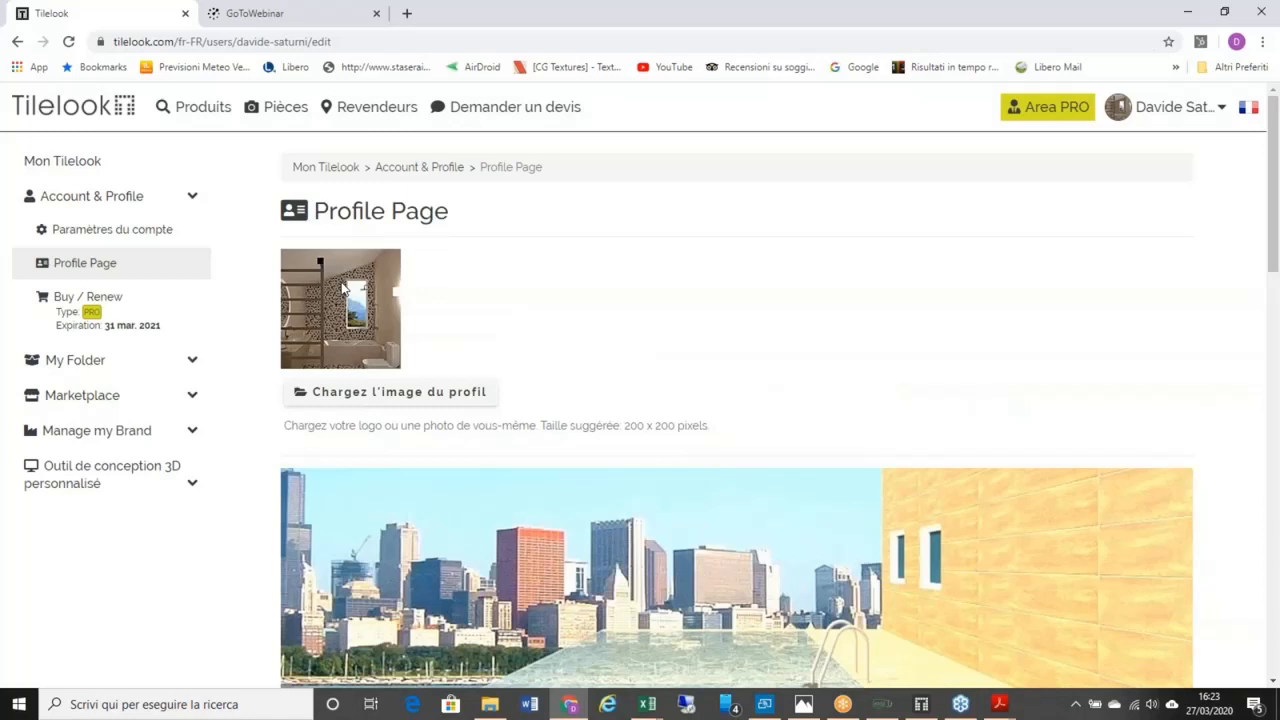
{"action": "scroll", "coordinate": [343, 288], "scroll_direction": "down", "scroll_amount": 1}
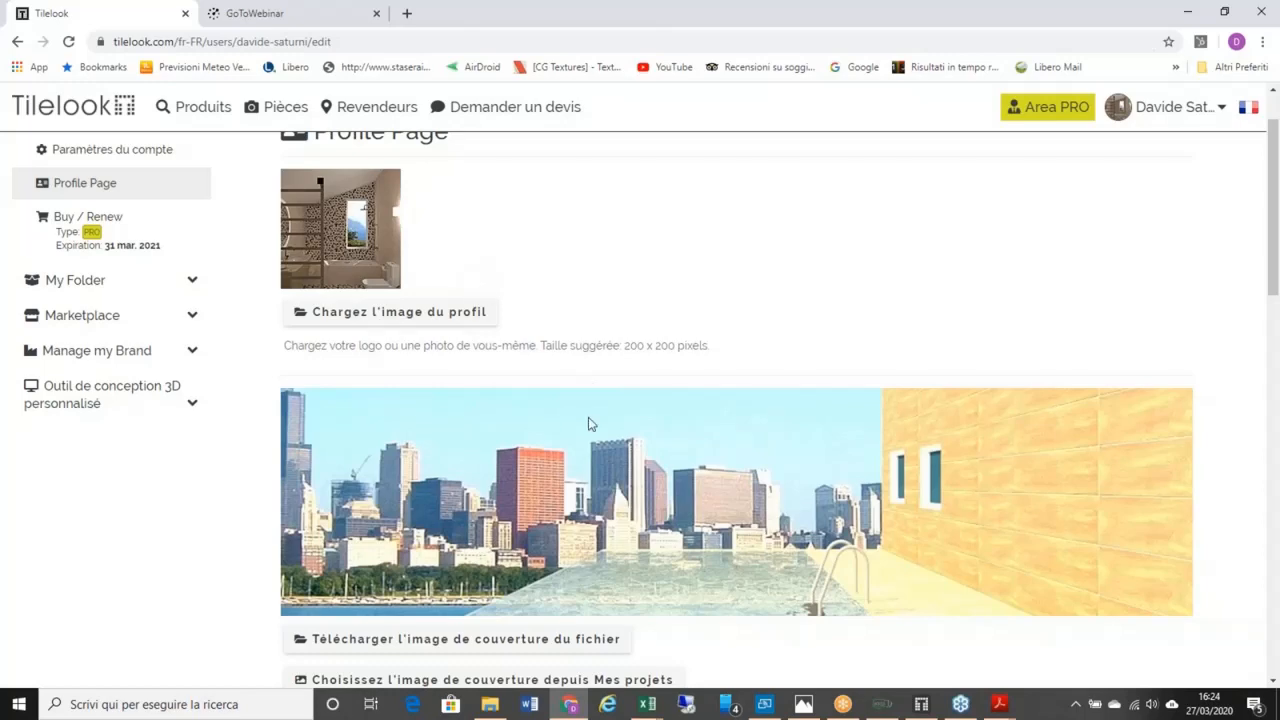
{"action": "scroll", "coordinate": [565, 429], "scroll_direction": "down", "scroll_amount": 5}
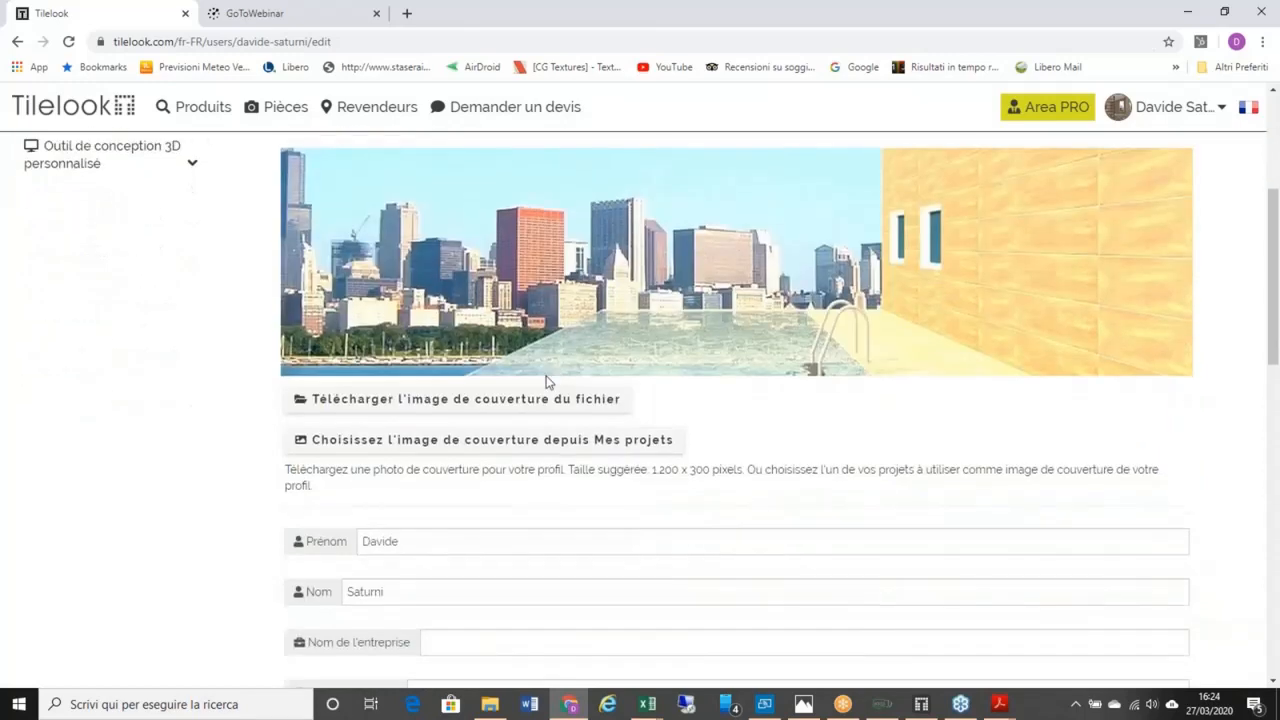
{"action": "scroll", "coordinate": [399, 384], "scroll_direction": "down", "scroll_amount": 1}
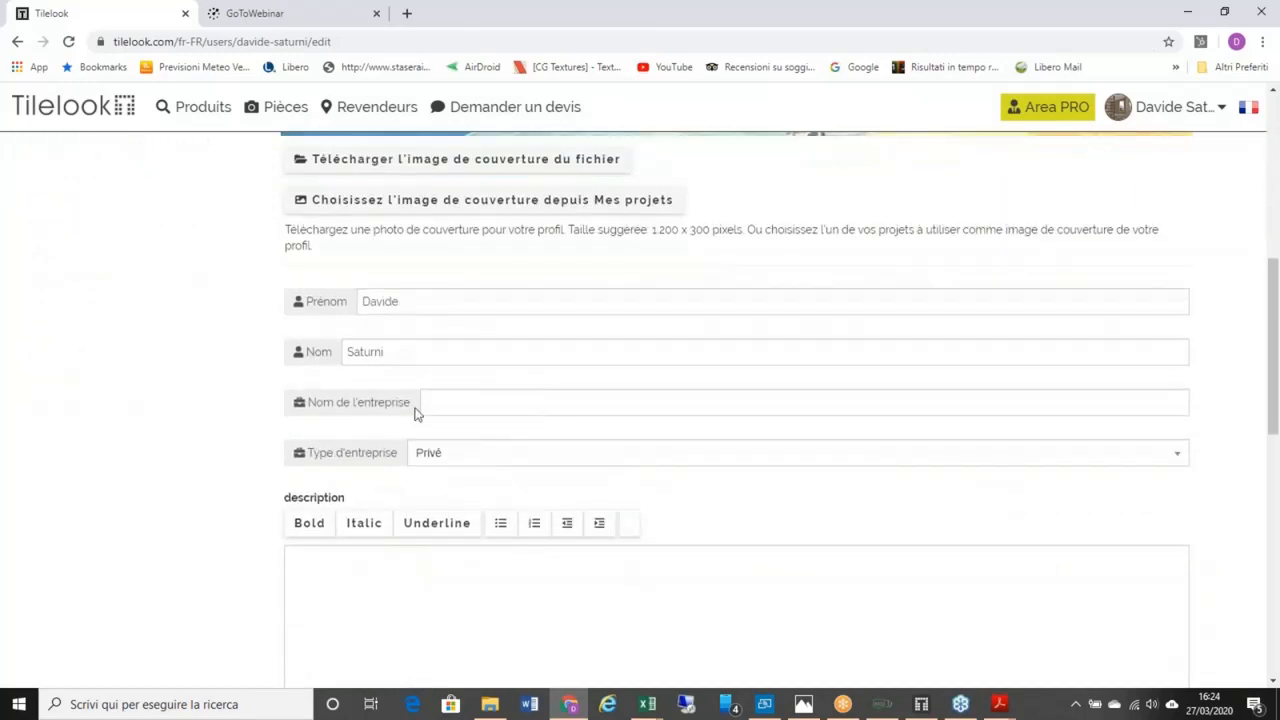
{"action": "scroll", "coordinate": [417, 413], "scroll_direction": "down", "scroll_amount": 2}
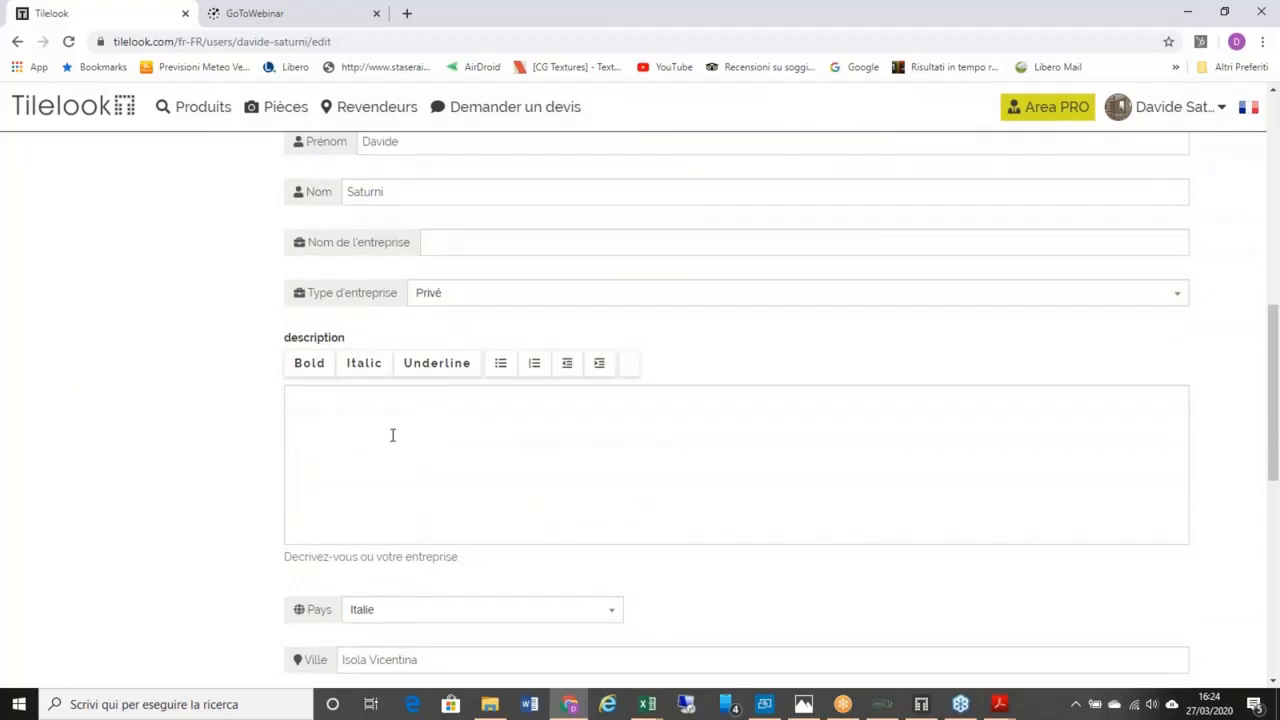
{"action": "scroll", "coordinate": [422, 367], "scroll_direction": "down", "scroll_amount": 1}
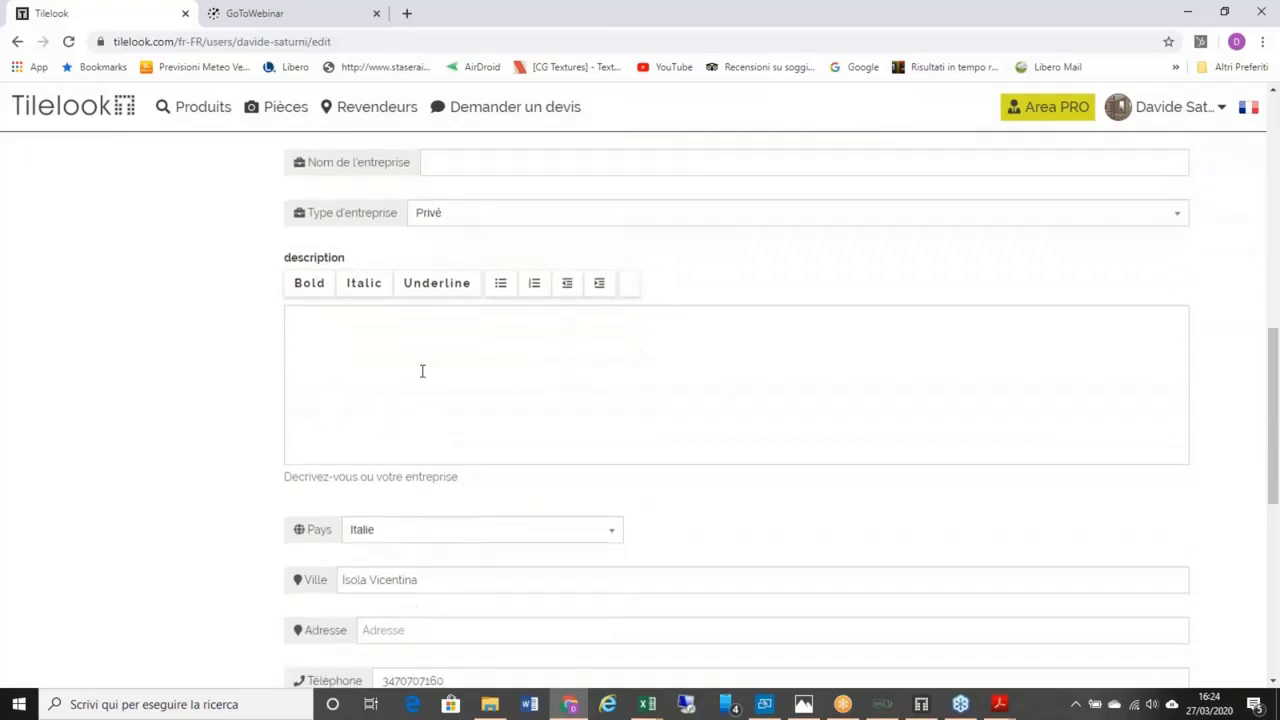
{"action": "scroll", "coordinate": [422, 371], "scroll_direction": "down", "scroll_amount": 1}
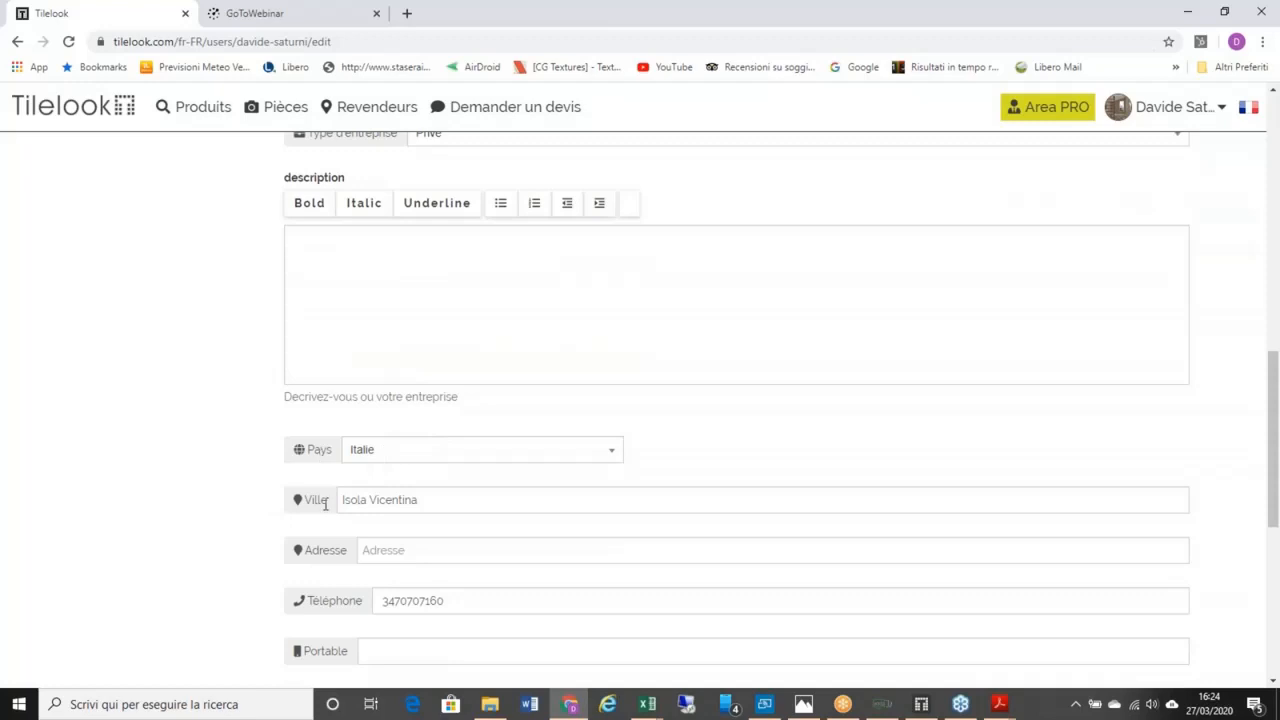
{"action": "scroll", "coordinate": [386, 482], "scroll_direction": "down", "scroll_amount": 2}
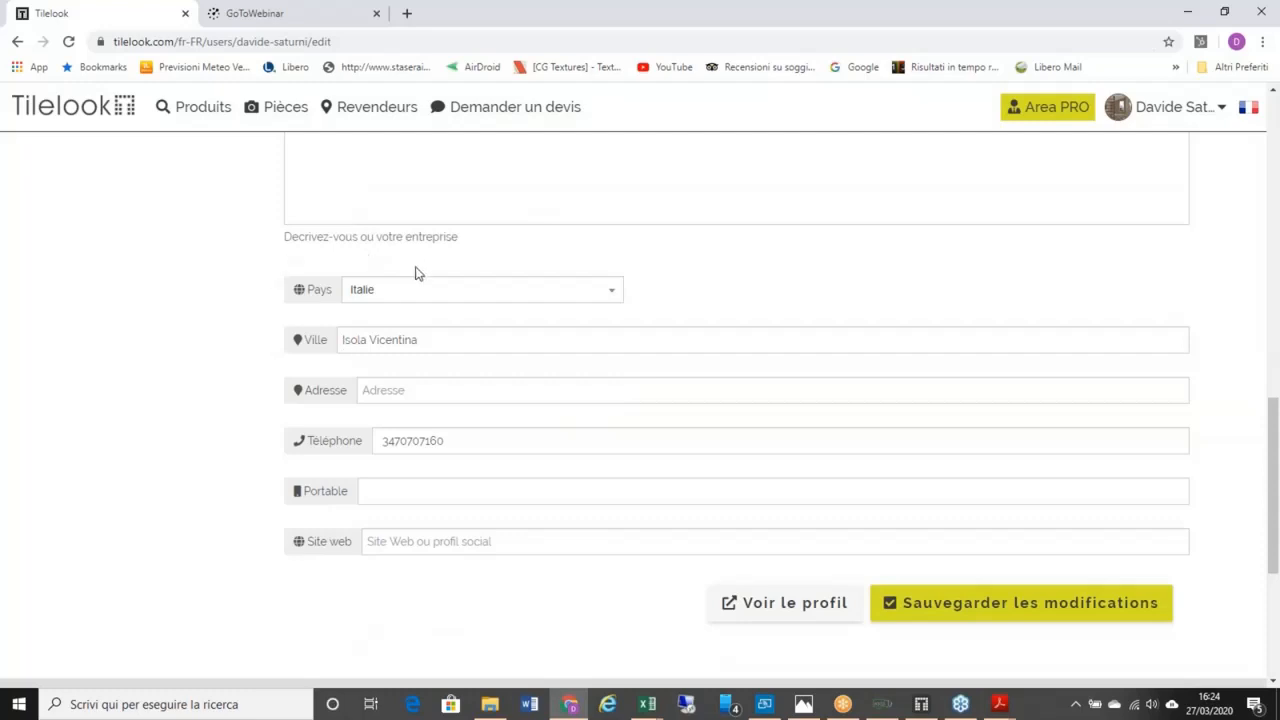
{"action": "mouse_move", "coordinate": [204, 108]}
{"action": "scroll", "coordinate": [523, 400], "scroll_direction": "up", "scroll_amount": 4}
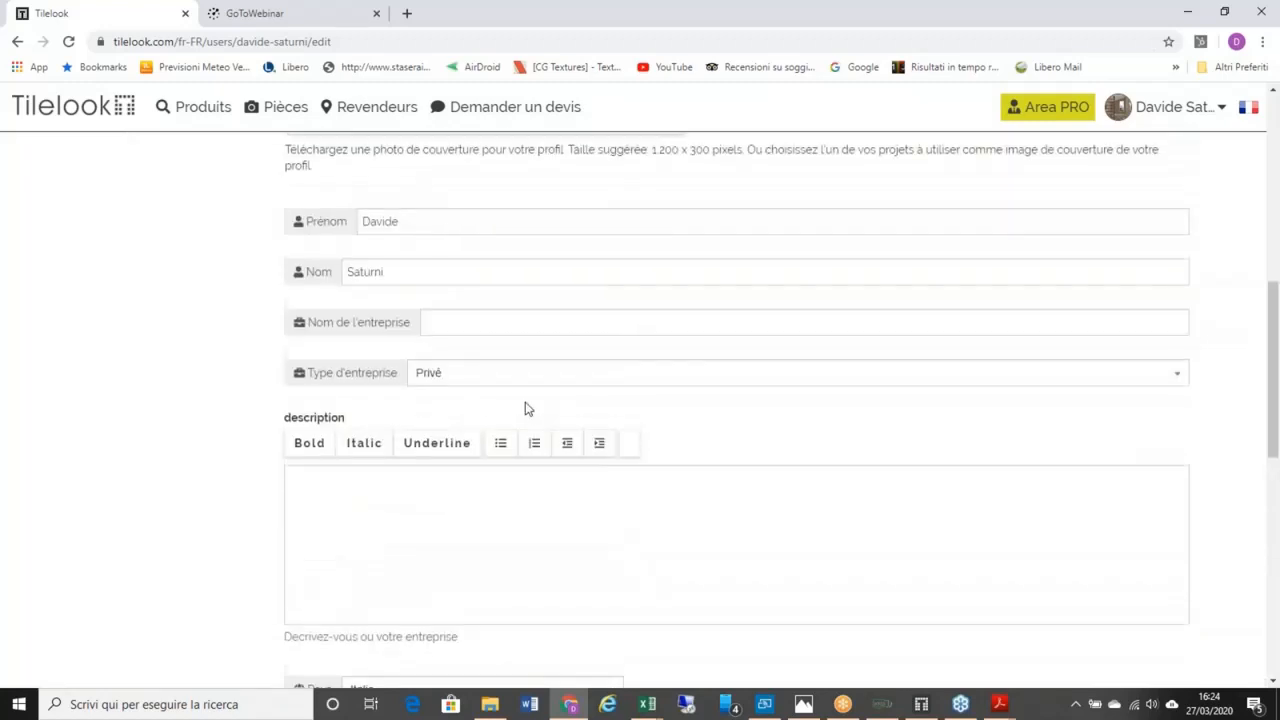
{"action": "scroll", "coordinate": [528, 409], "scroll_direction": "up", "scroll_amount": 1}
{"action": "scroll", "coordinate": [495, 296], "scroll_direction": "up", "scroll_amount": 1}
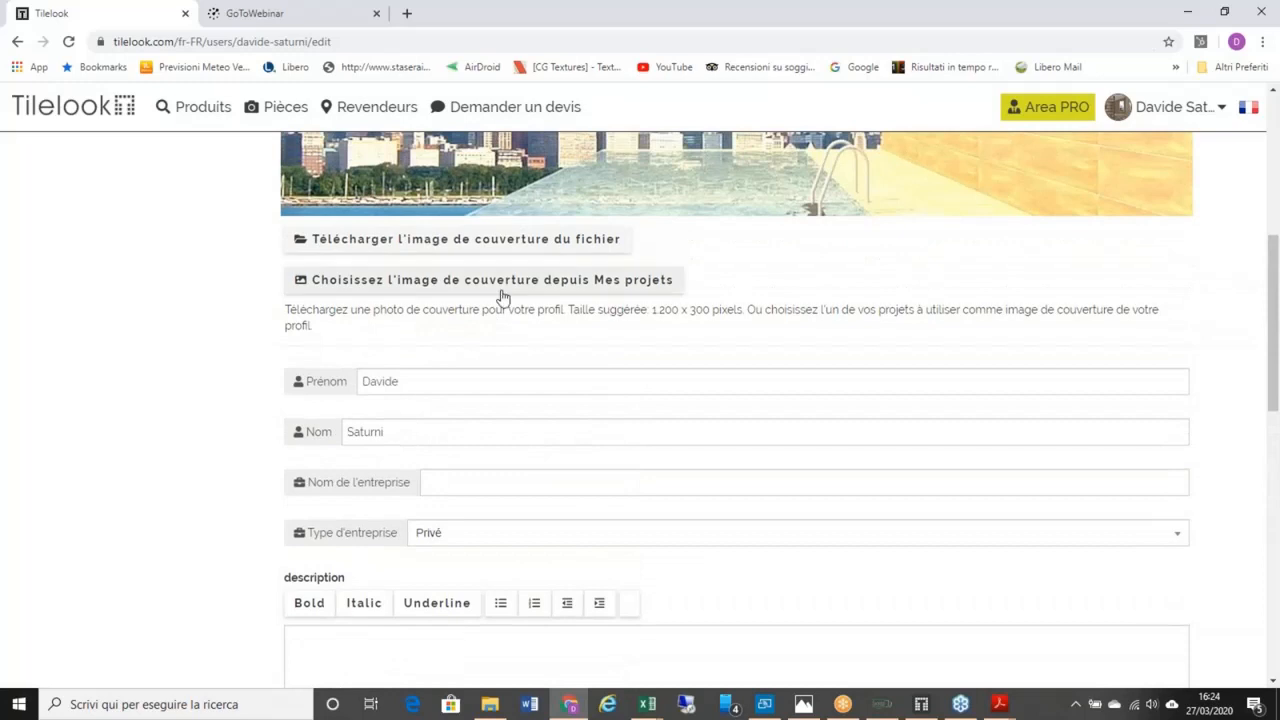
{"action": "scroll", "coordinate": [518, 267], "scroll_direction": "up", "scroll_amount": 2}
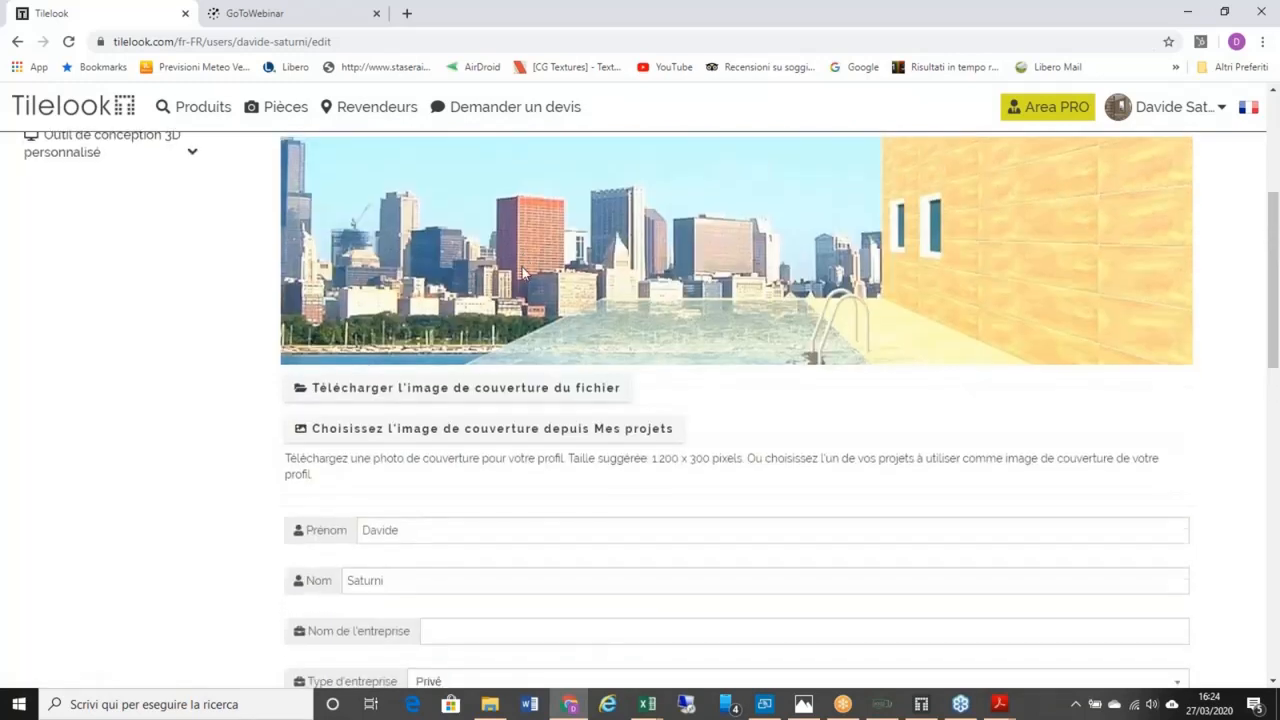
{"action": "scroll", "coordinate": [530, 280], "scroll_direction": "down", "scroll_amount": 8}
{"action": "scroll", "coordinate": [534, 289], "scroll_direction": "down", "scroll_amount": 2}
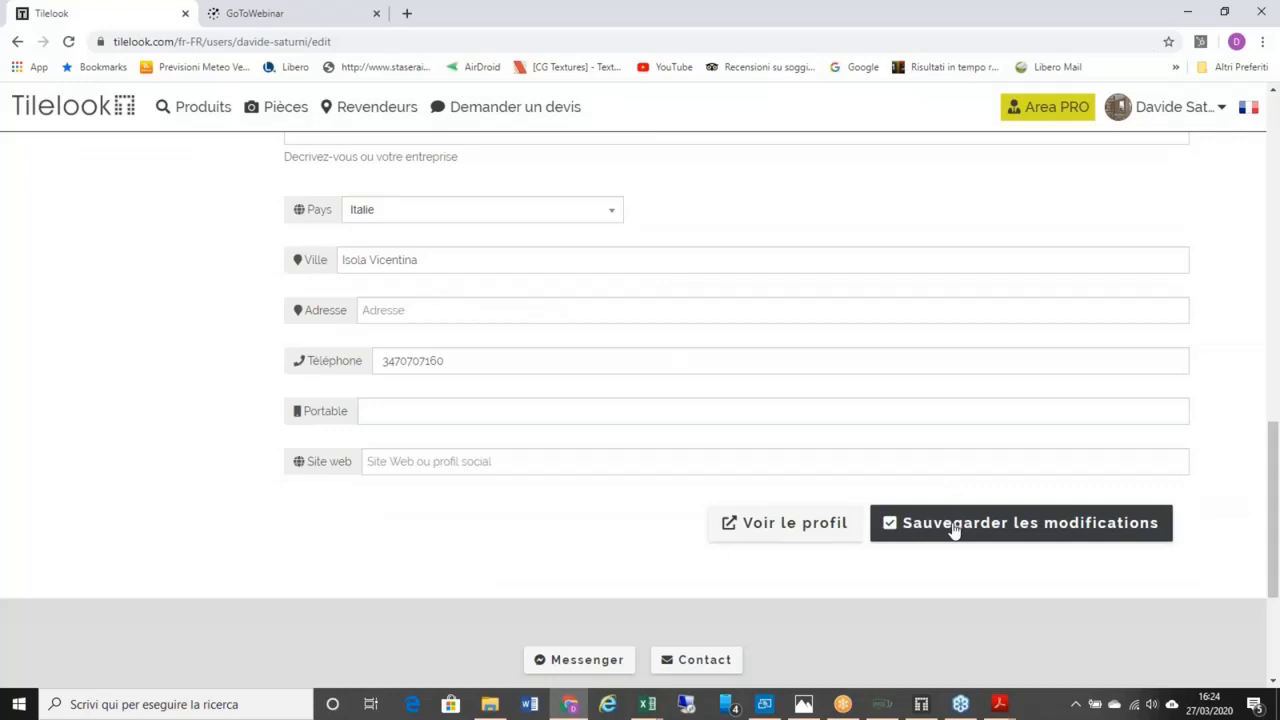
Step: Open the public profile in a new tab and review its overview, recent projects and Marques
{"action": "left_click", "coordinate": [766, 529]}
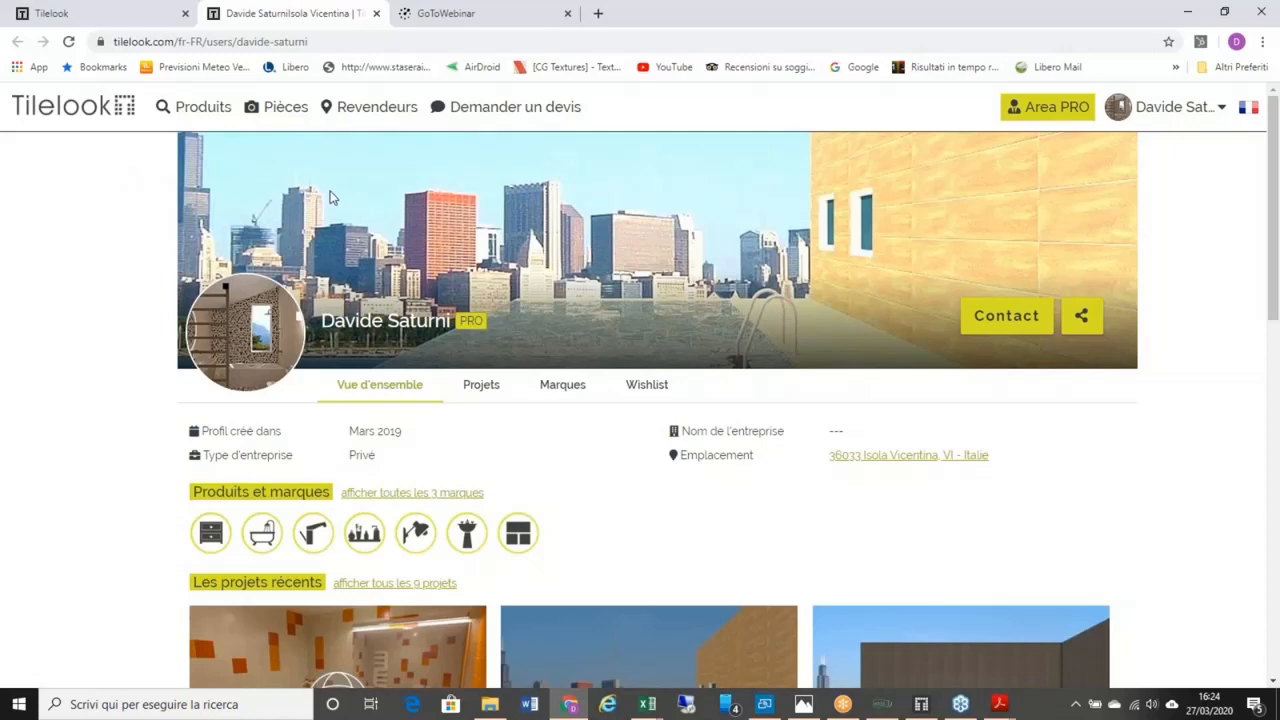
{"action": "scroll", "coordinate": [465, 205], "scroll_direction": "down", "scroll_amount": 2}
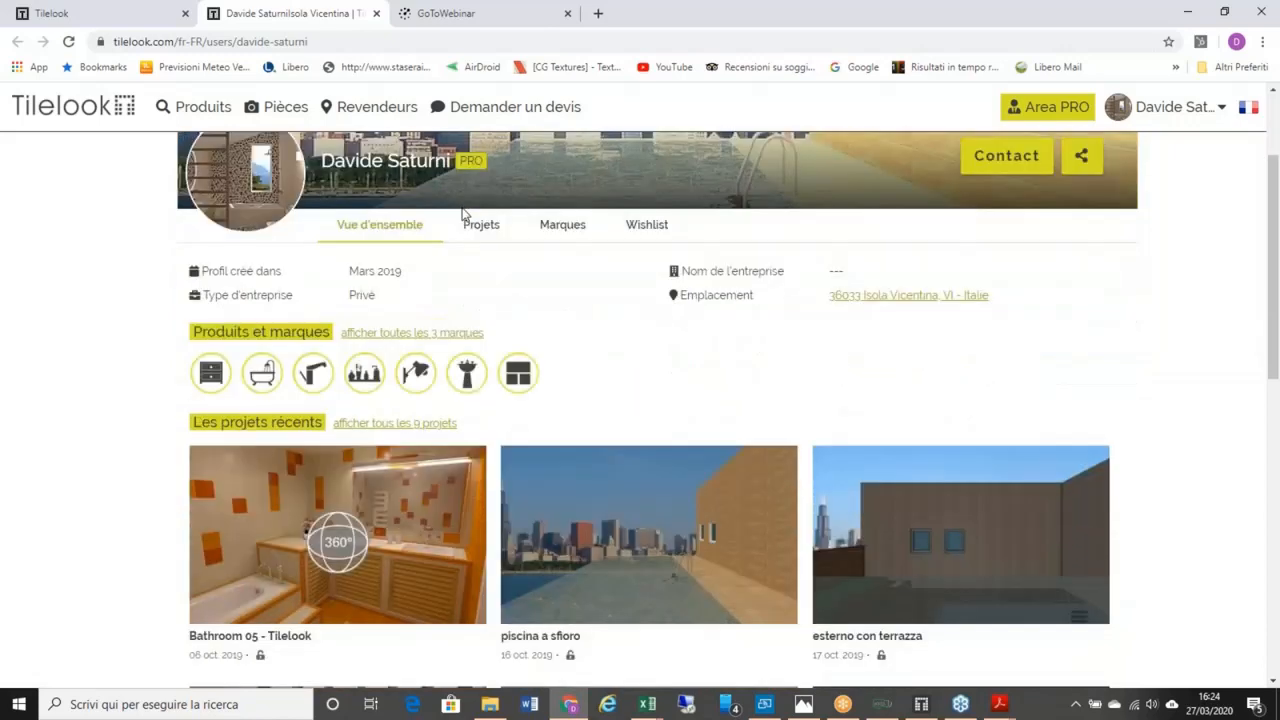
{"action": "scroll", "coordinate": [462, 208], "scroll_direction": "up", "scroll_amount": 2}
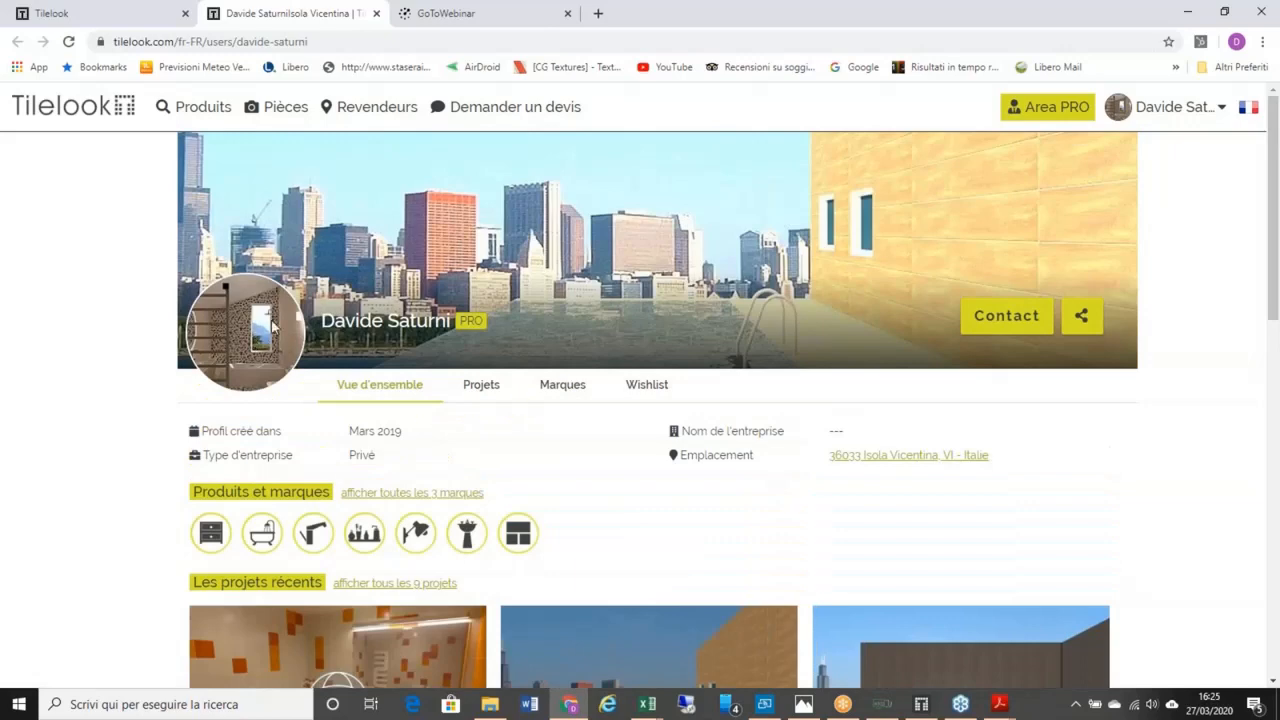
{"action": "scroll", "coordinate": [420, 322], "scroll_direction": "down", "scroll_amount": 2}
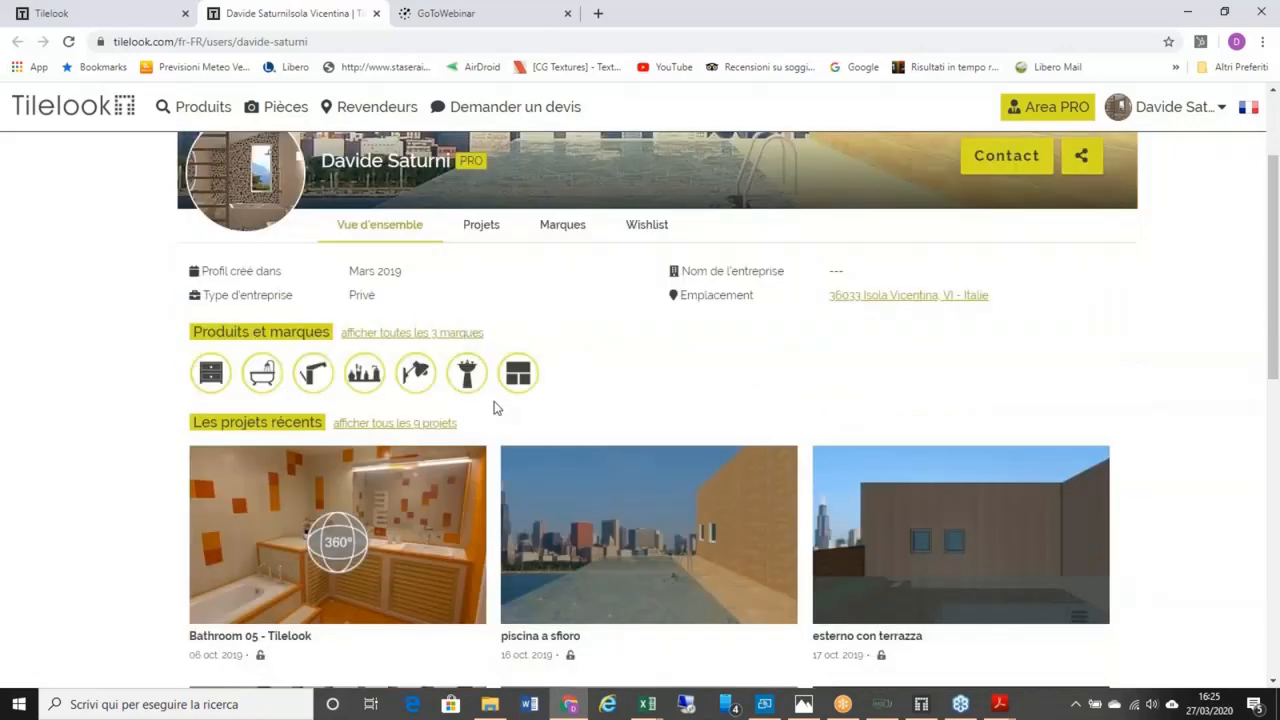
{"action": "scroll", "coordinate": [494, 407], "scroll_direction": "down", "scroll_amount": 1}
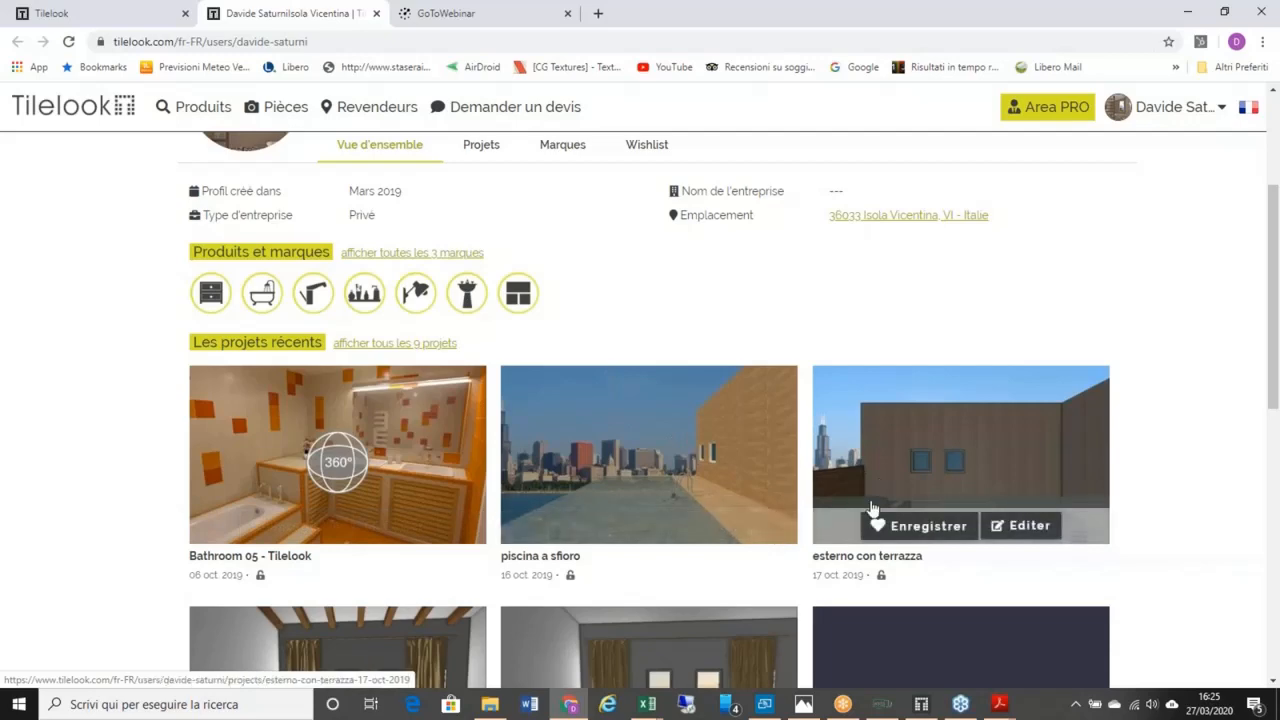
{"action": "scroll", "coordinate": [620, 450], "scroll_direction": "down", "scroll_amount": 3}
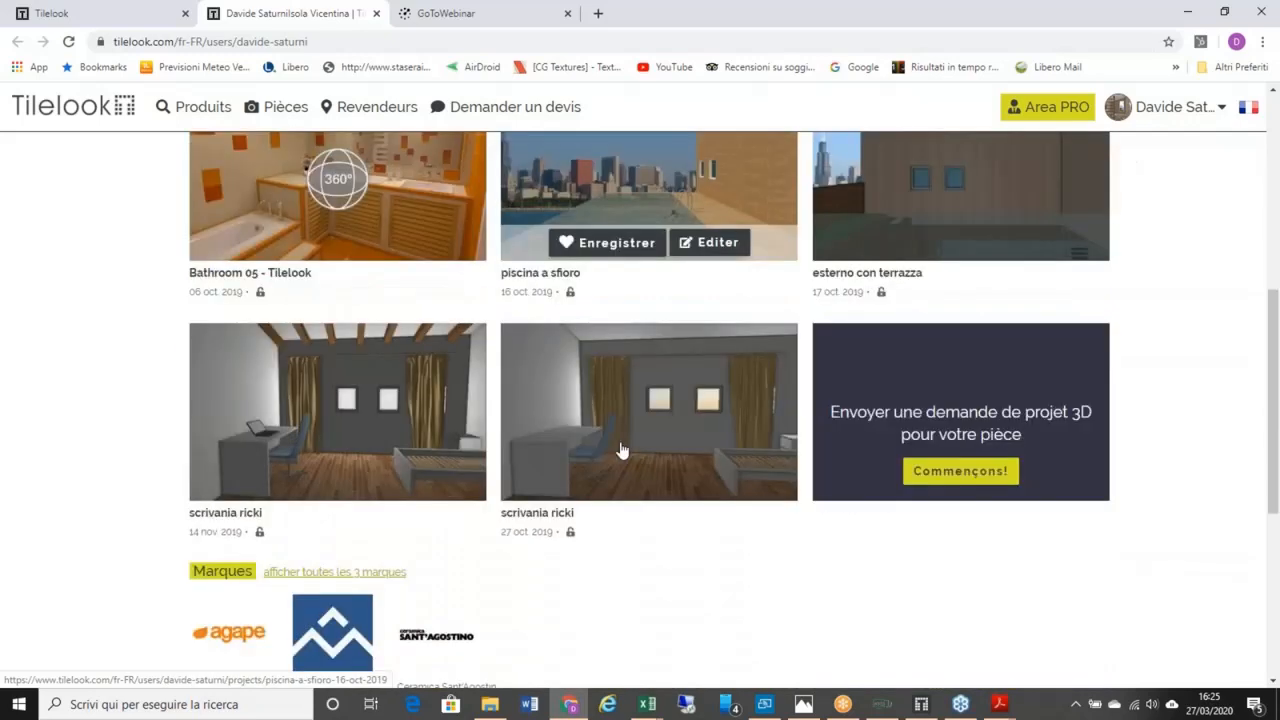
{"action": "scroll", "coordinate": [620, 450], "scroll_direction": "down", "scroll_amount": 2}
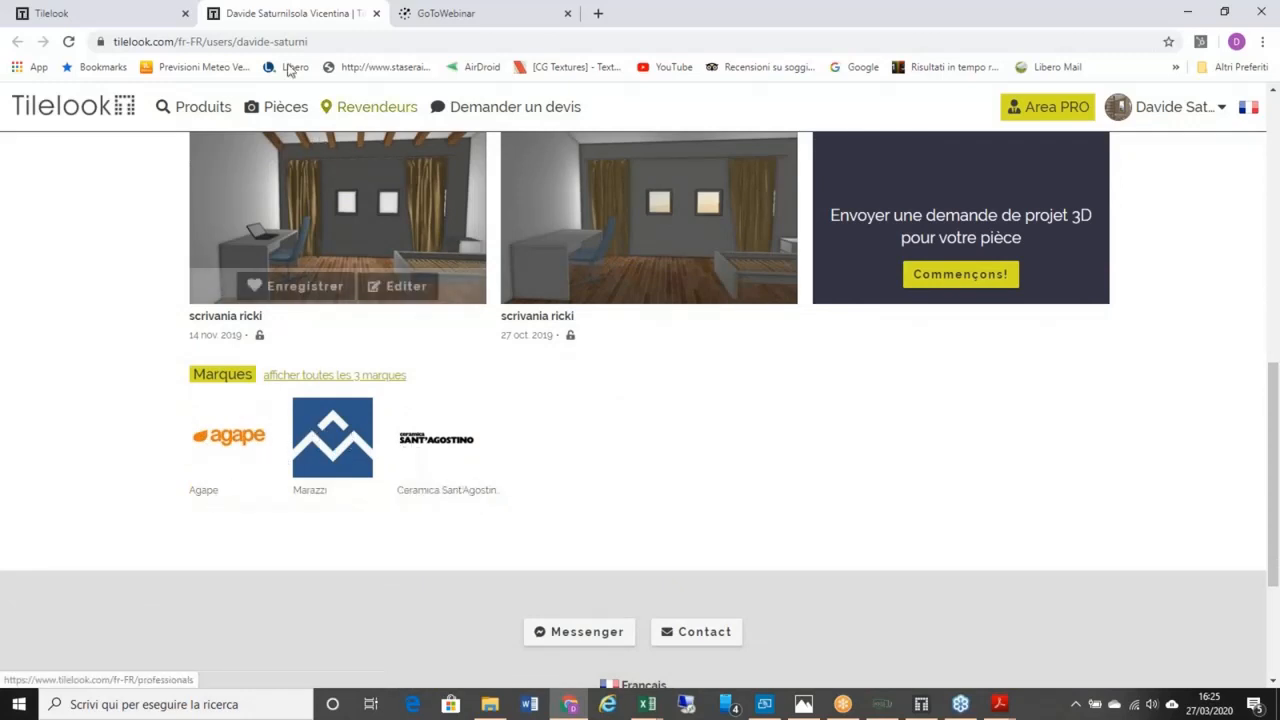
Step: Open Mon Tilelook from the avatar menu and scroll down to the PRO subscription details
{"action": "mouse_move", "coordinate": [1110, 104]}
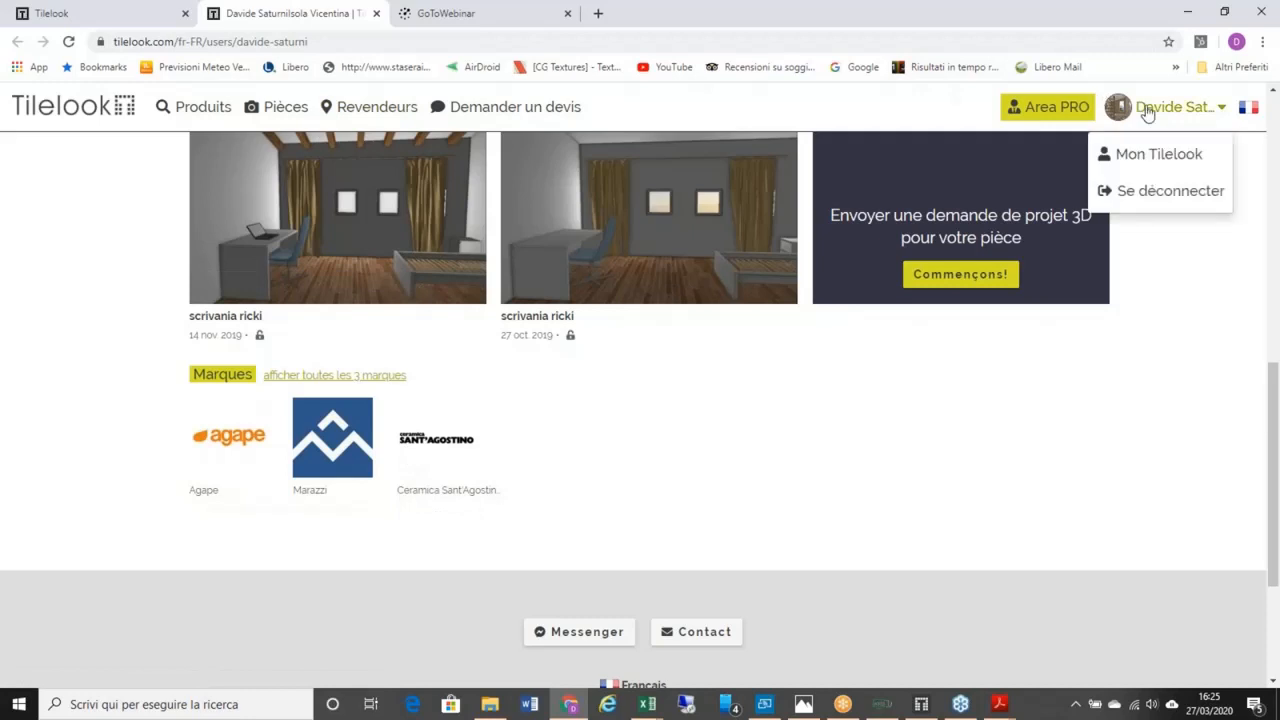
{"action": "left_click", "coordinate": [1140, 157]}
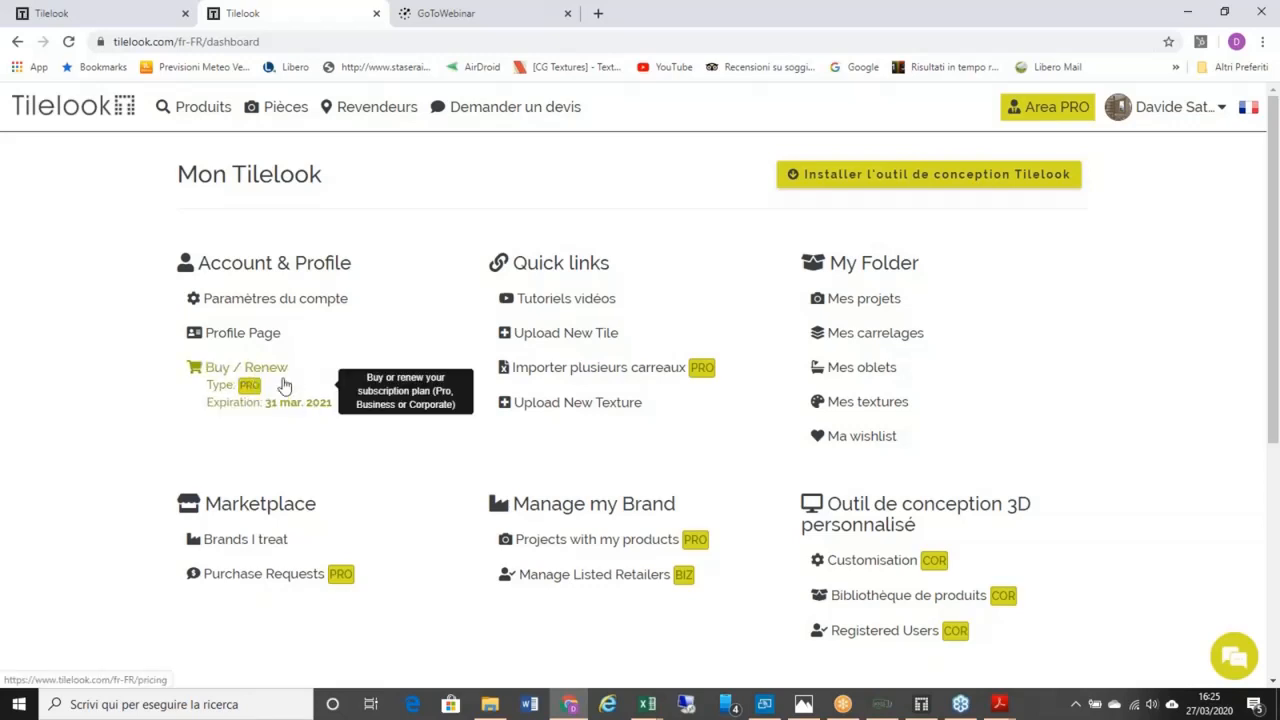
{"action": "scroll", "coordinate": [293, 472], "scroll_direction": "down", "scroll_amount": 1}
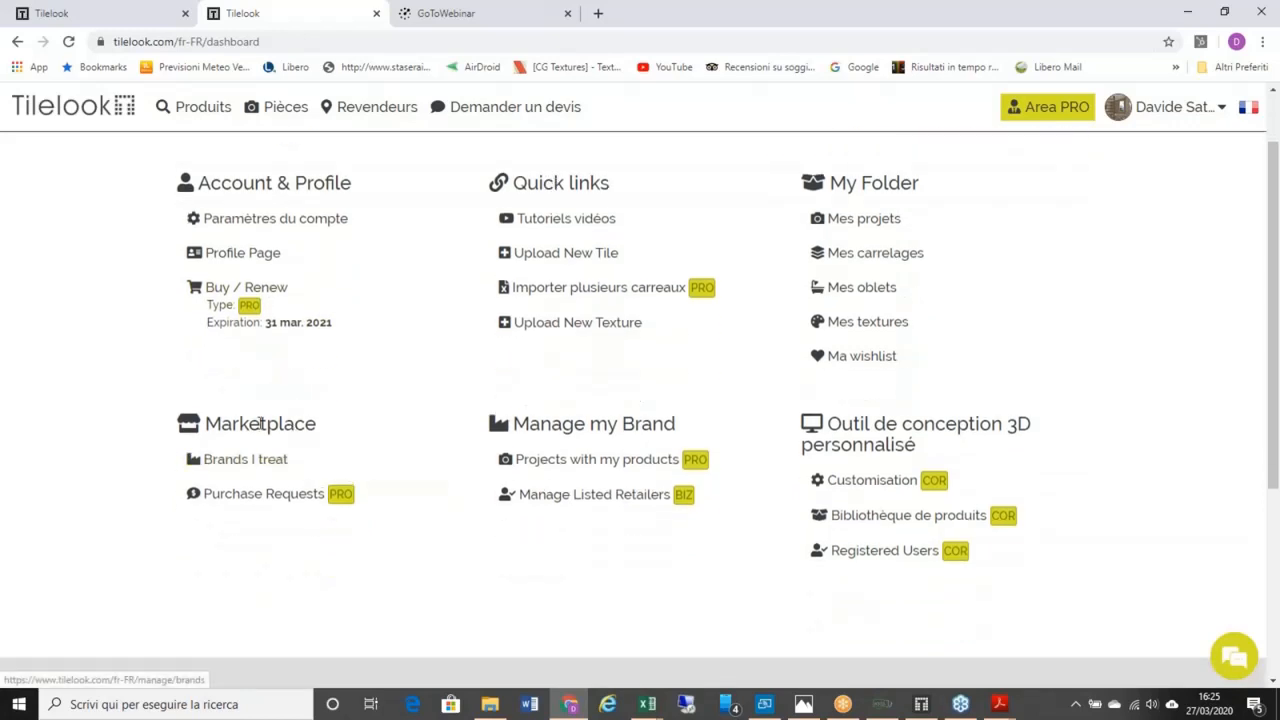
Step: On the Brands I treat page, add Alaplana and A.L.CO from the brand list
{"action": "left_click", "coordinate": [244, 464]}
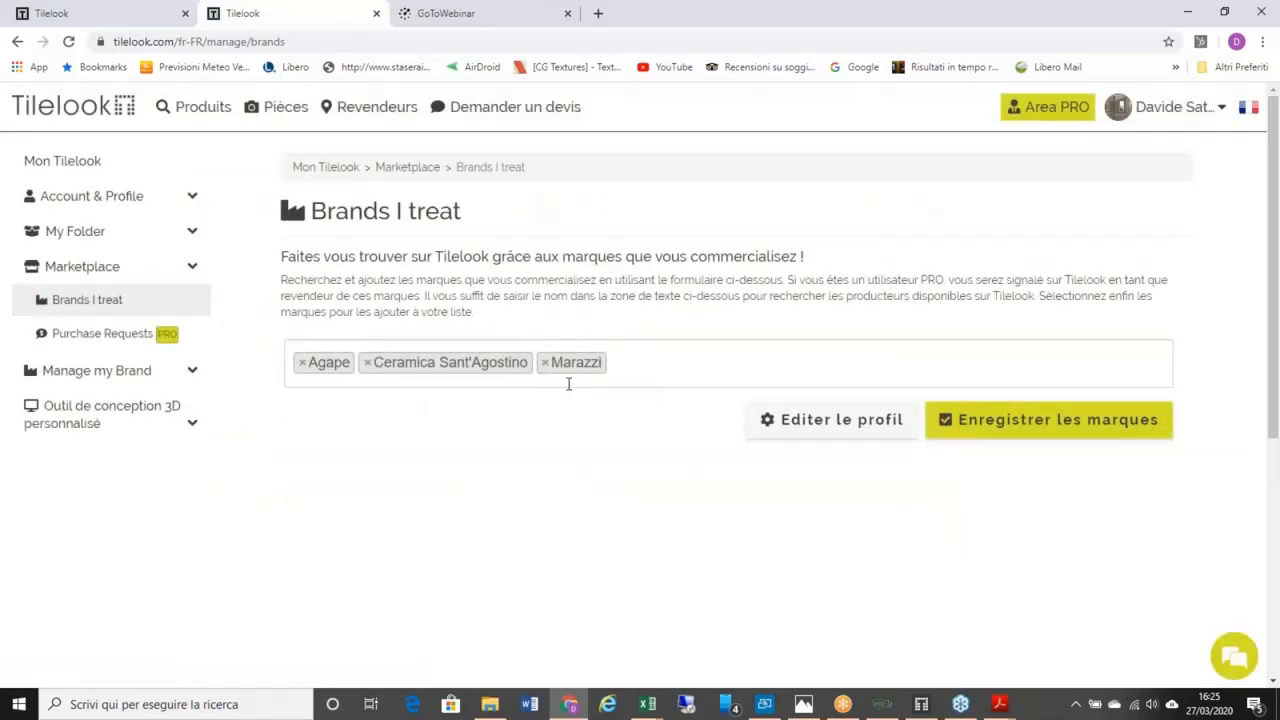
{"action": "left_click", "coordinate": [646, 362]}
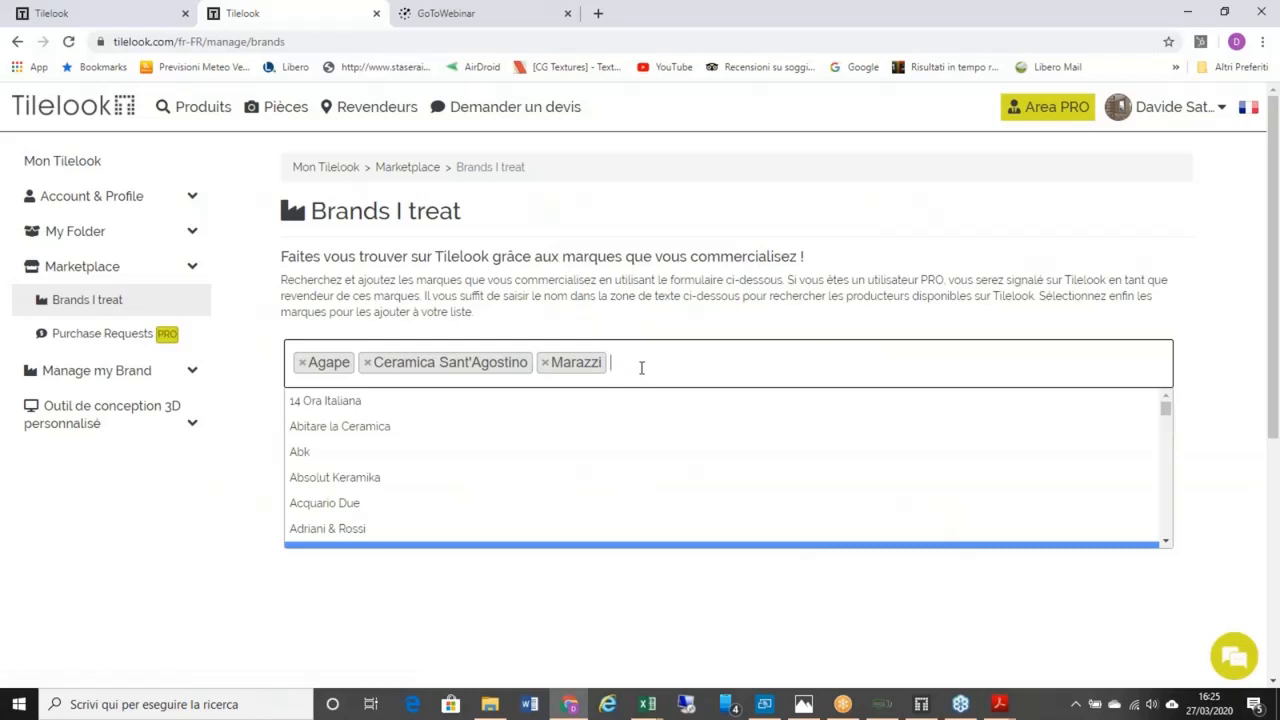
{"action": "scroll", "coordinate": [400, 478], "scroll_direction": "down", "scroll_amount": 1}
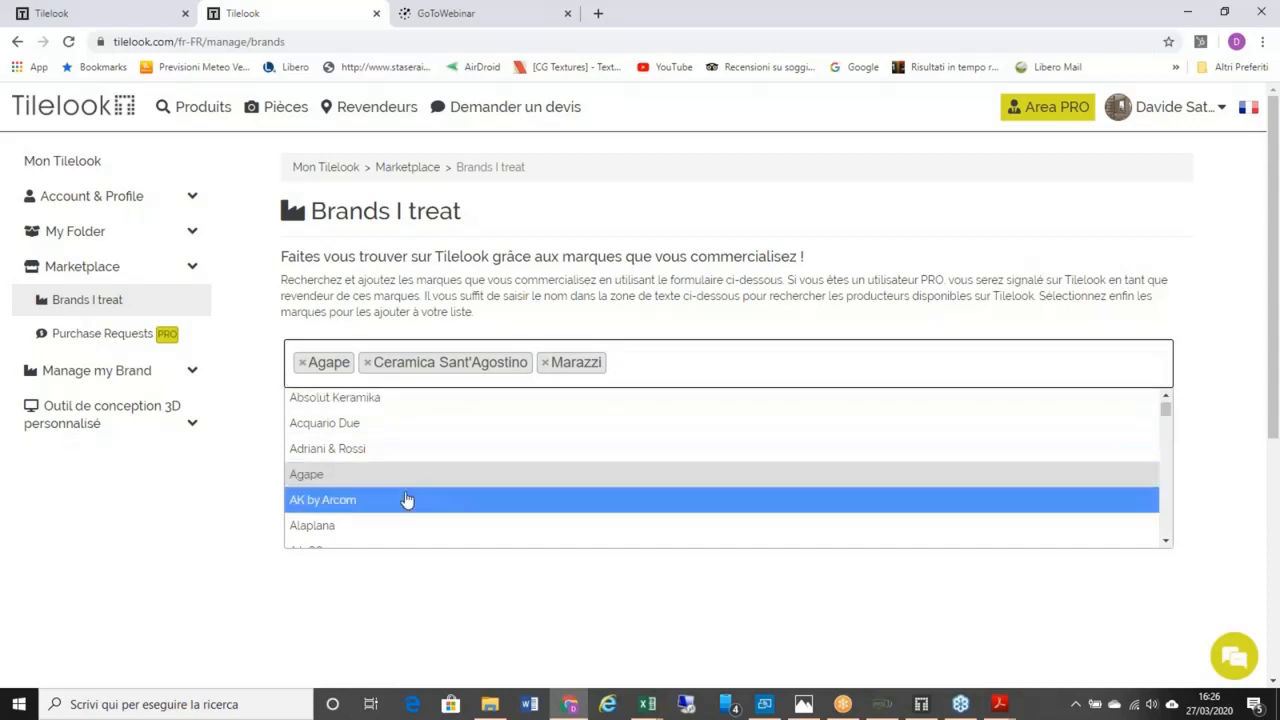
{"action": "left_click", "coordinate": [673, 525]}
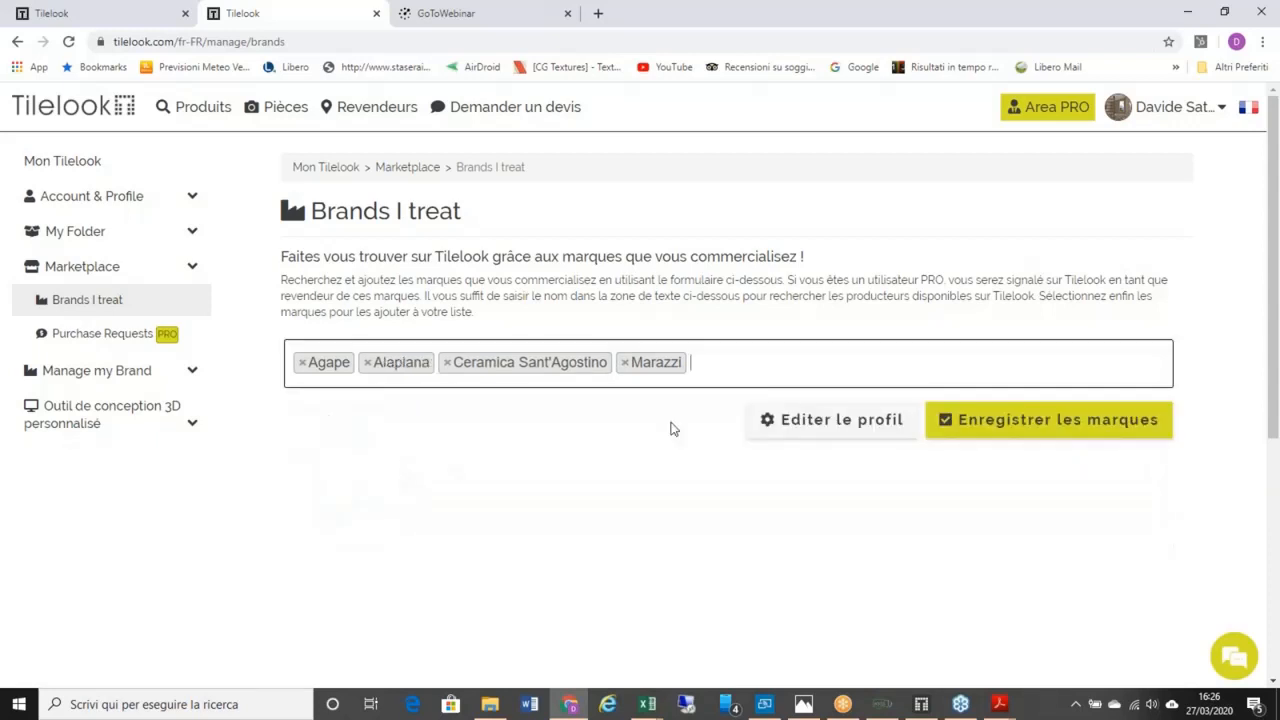
{"action": "left_click", "coordinate": [708, 370]}
{"action": "left_click", "coordinate": [480, 534]}
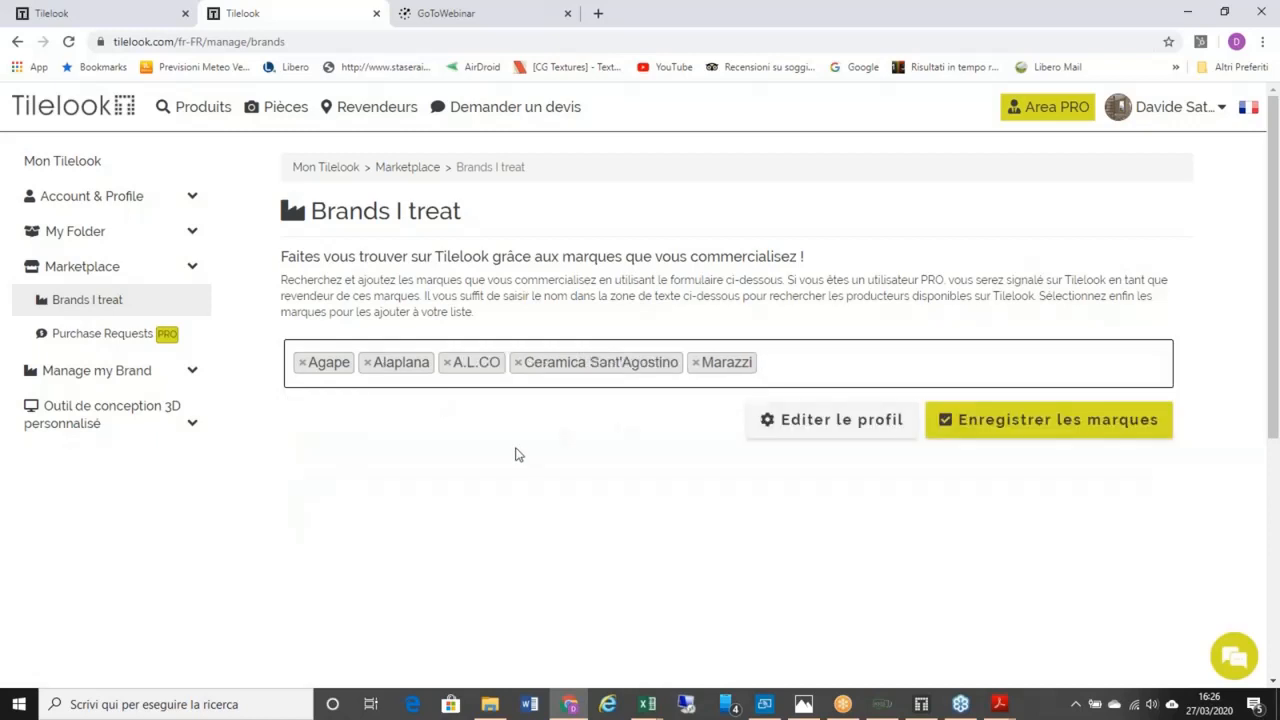
Step: Remove the A.L.CO and Alaplana tags, leaving Agape, Ceramica Sant'Agostino and Marazzi
{"action": "left_click", "coordinate": [447, 362]}
{"action": "left_click", "coordinate": [368, 363]}
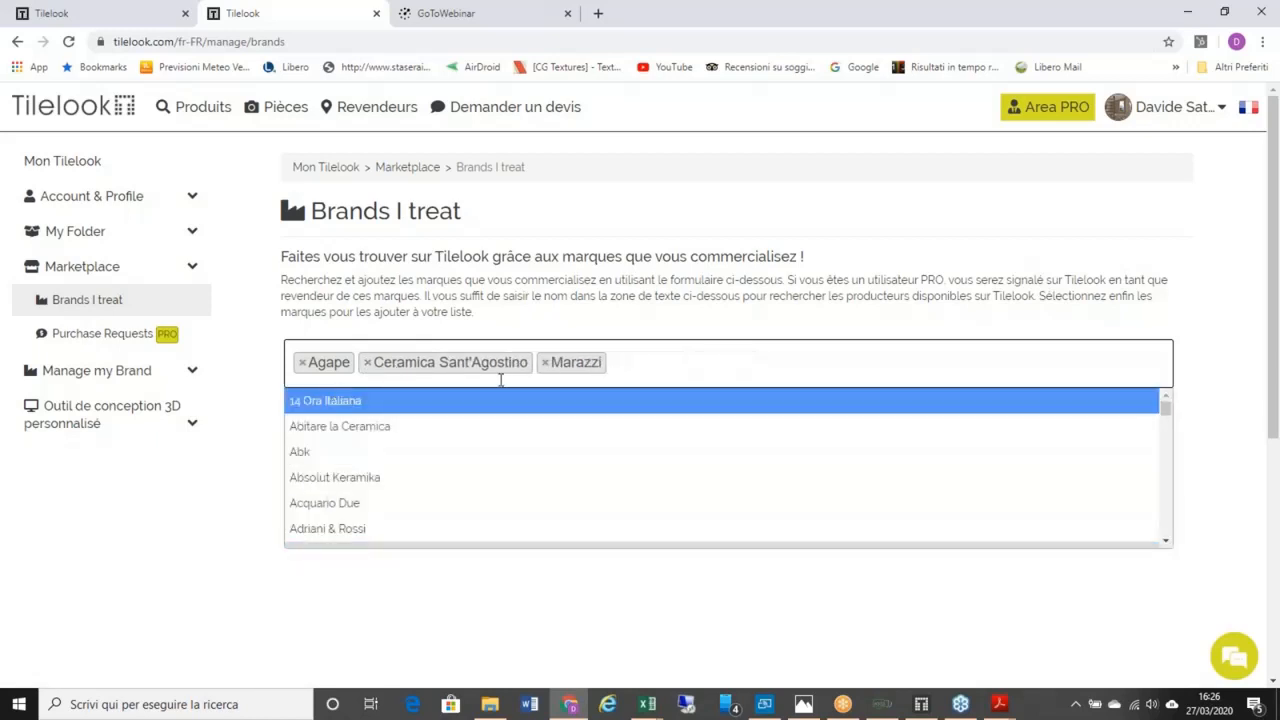
{"action": "left_click", "coordinate": [627, 331]}
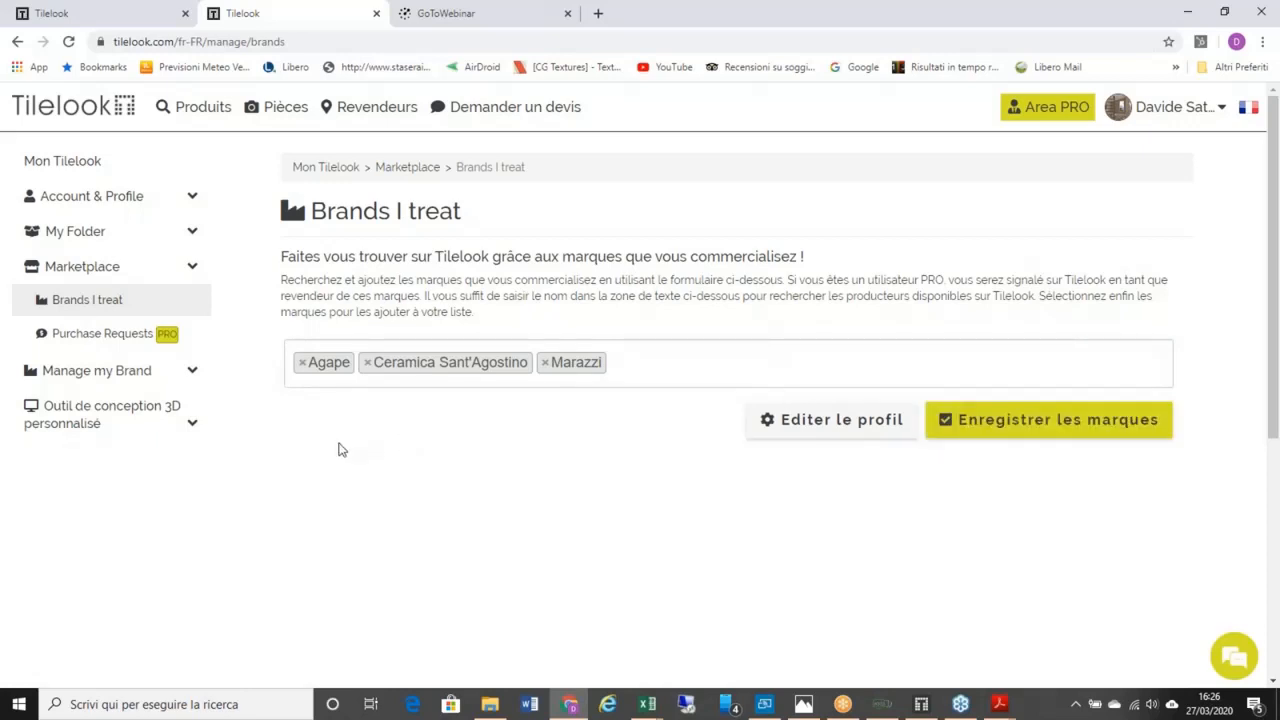
Step: Open Purchase Requests and scroll through the 51 requests (19 projects, 32 products)
{"action": "left_click", "coordinate": [121, 341]}
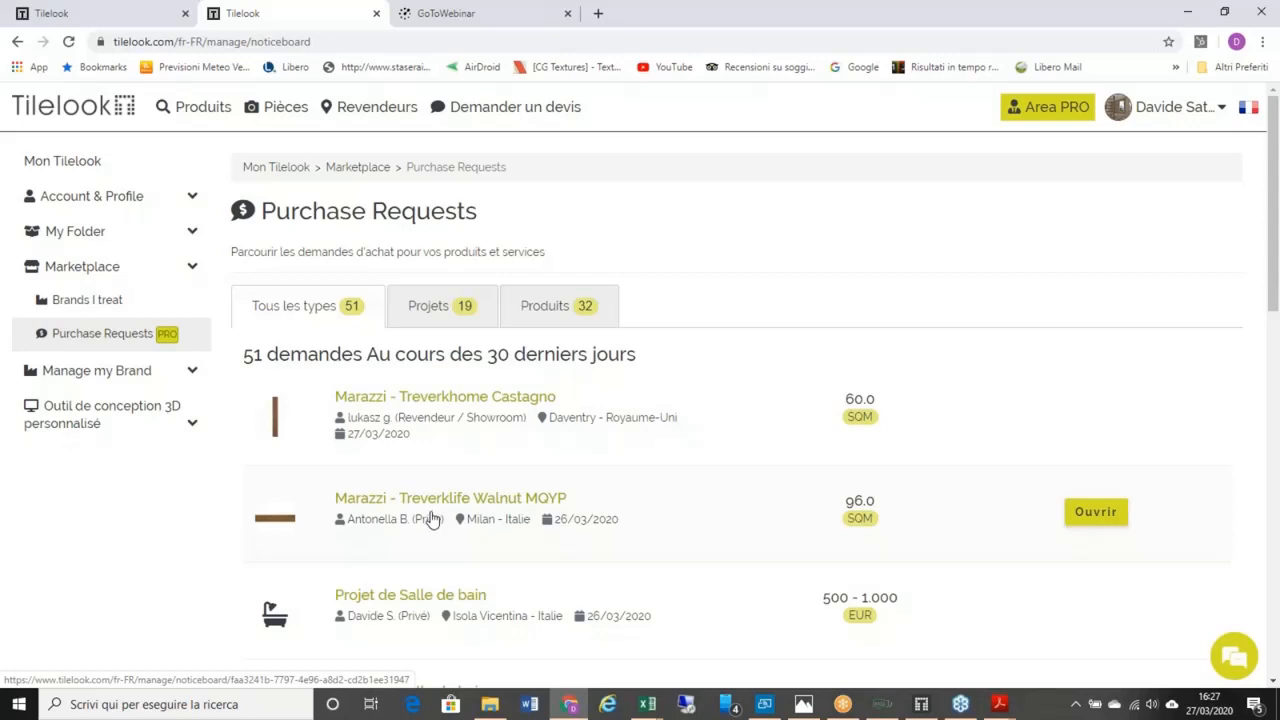
{"action": "scroll", "coordinate": [432, 518], "scroll_direction": "down", "scroll_amount": 2}
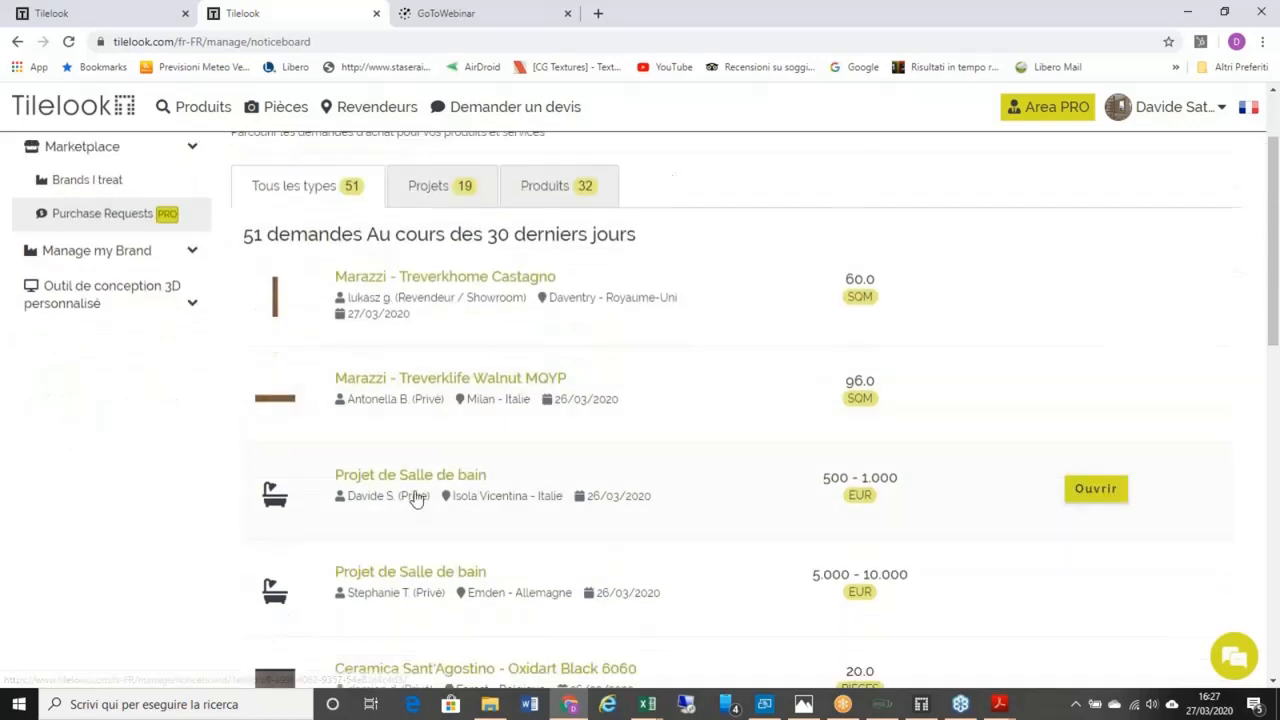
{"action": "scroll", "coordinate": [416, 500], "scroll_direction": "up", "scroll_amount": 1}
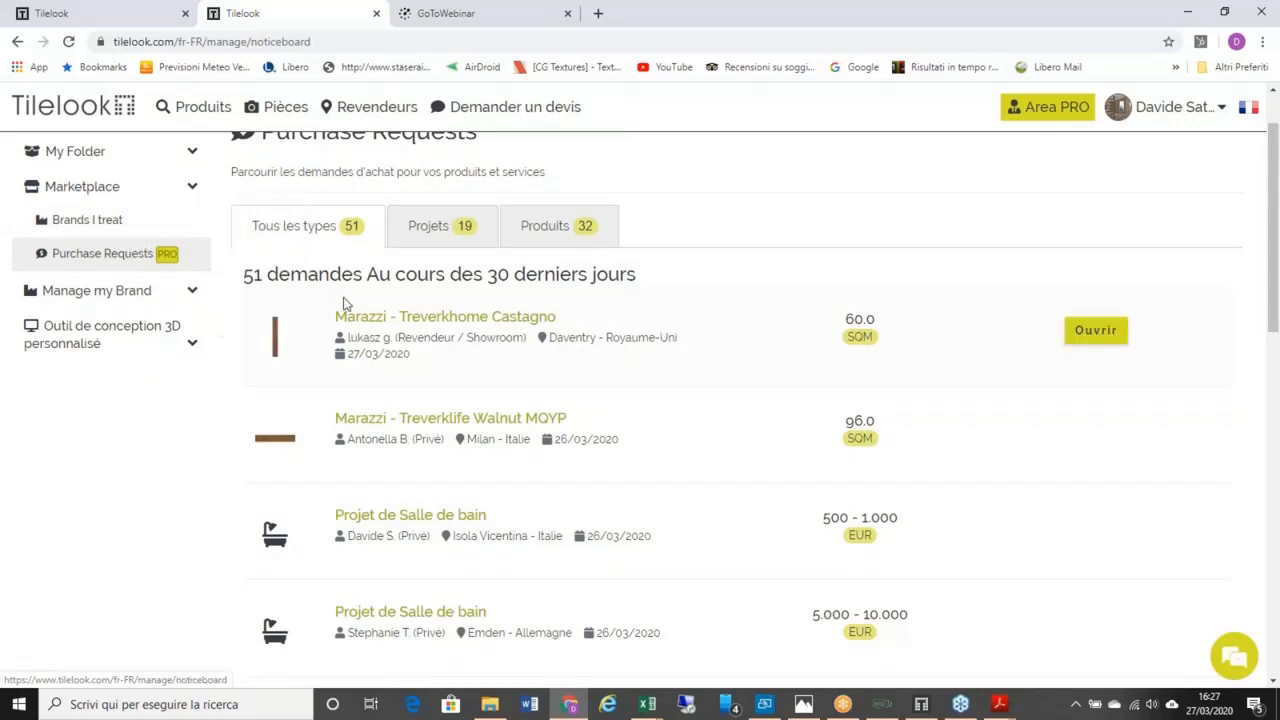
{"action": "scroll", "coordinate": [420, 395], "scroll_direction": "down", "scroll_amount": 2}
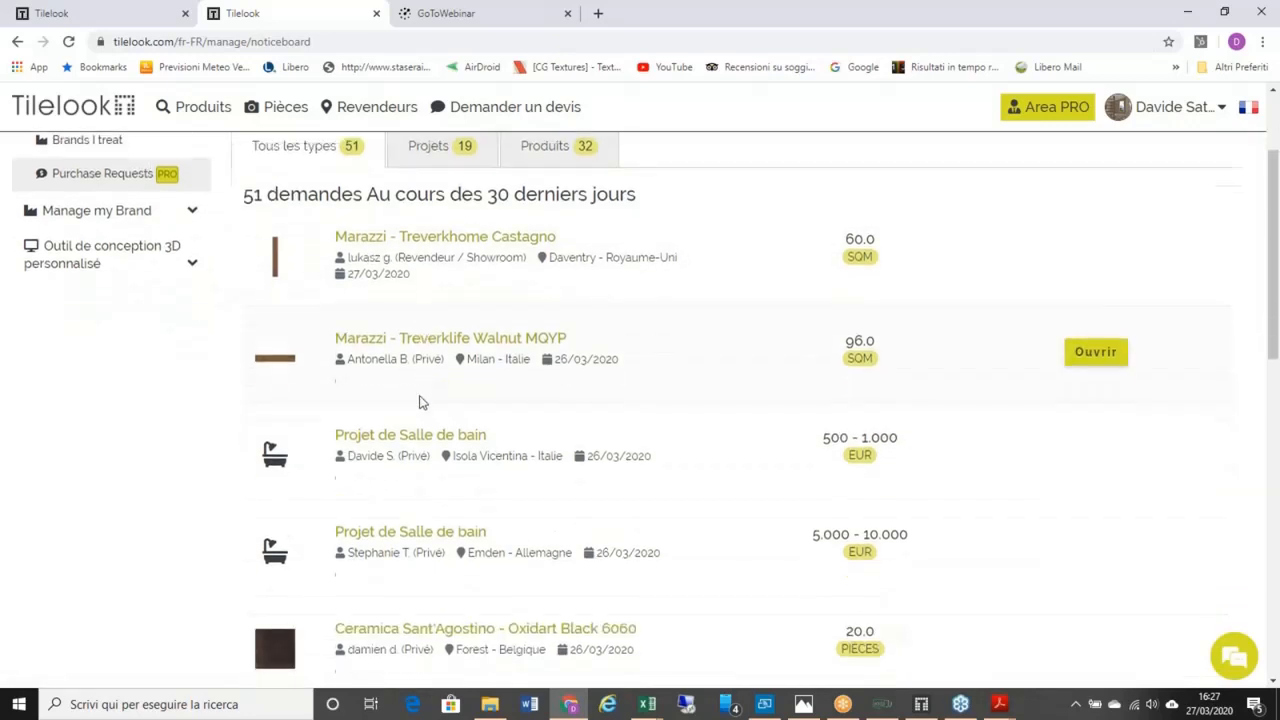
{"action": "scroll", "coordinate": [423, 403], "scroll_direction": "up", "scroll_amount": 2}
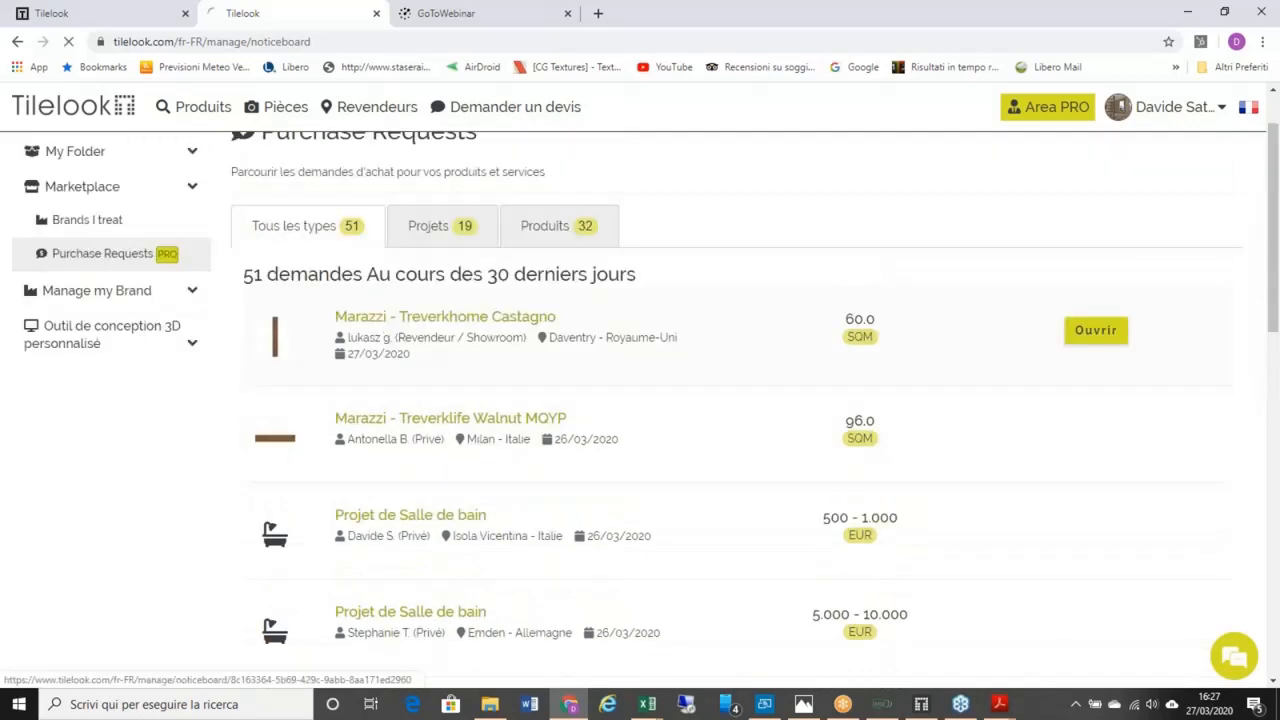
{"action": "left_click", "coordinate": [390, 326]}
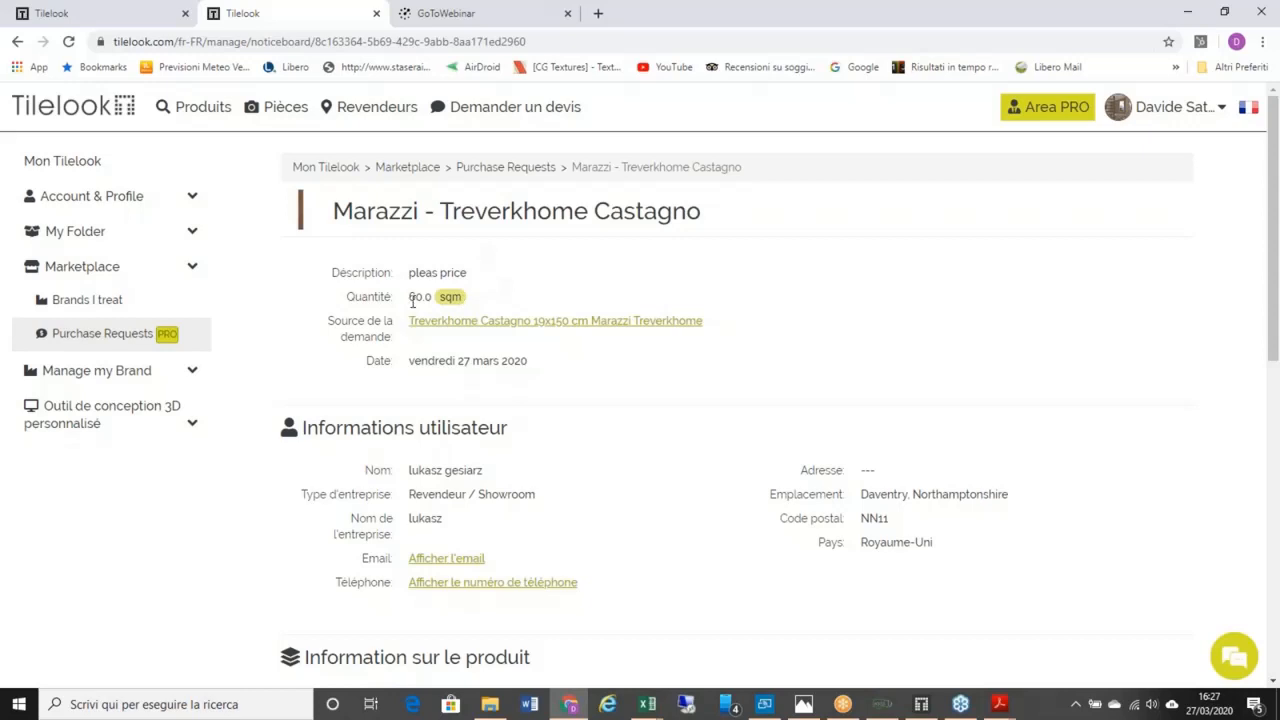
{"action": "scroll", "coordinate": [447, 330], "scroll_direction": "down", "scroll_amount": 1}
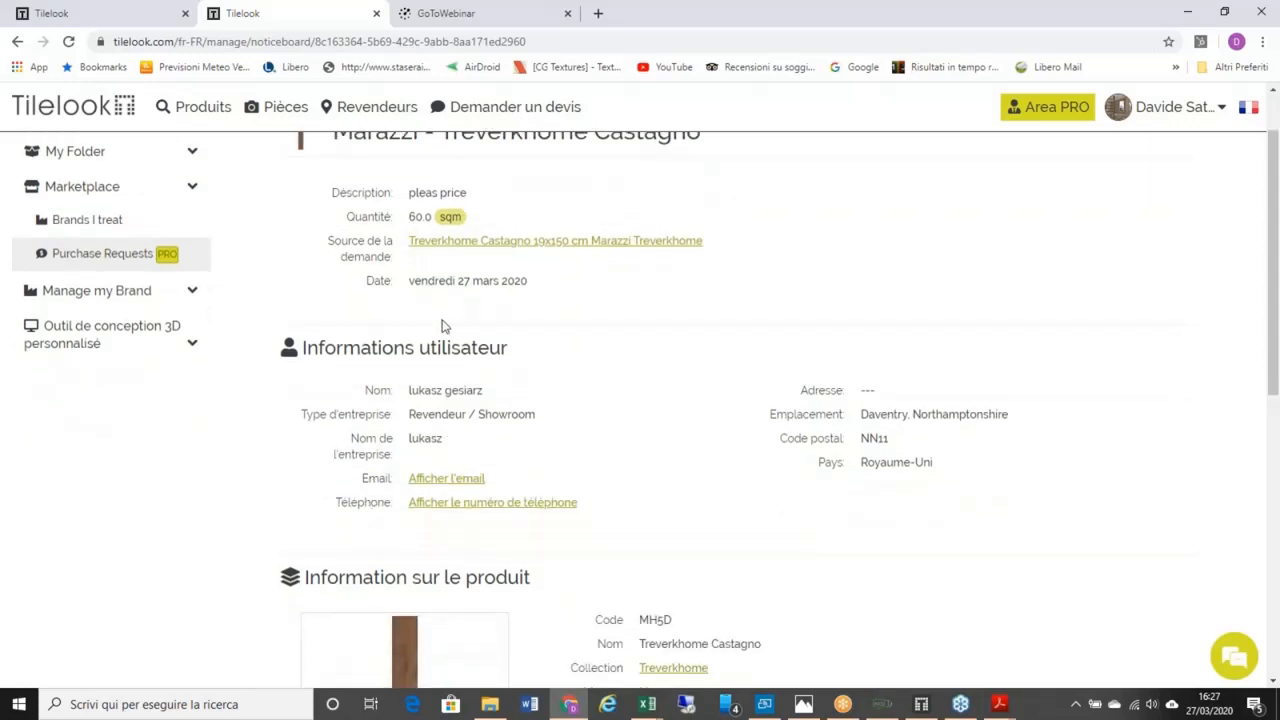
{"action": "scroll", "coordinate": [415, 292], "scroll_direction": "down", "scroll_amount": 1}
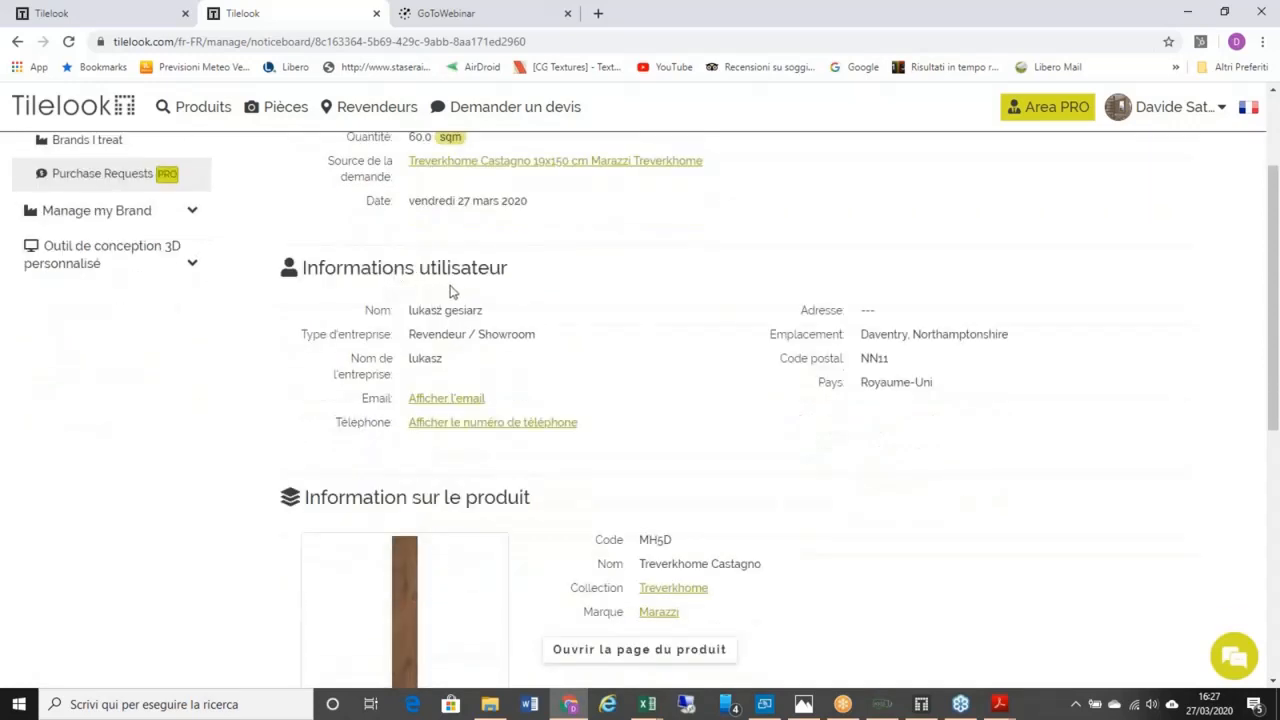
{"action": "left_click", "coordinate": [456, 400]}
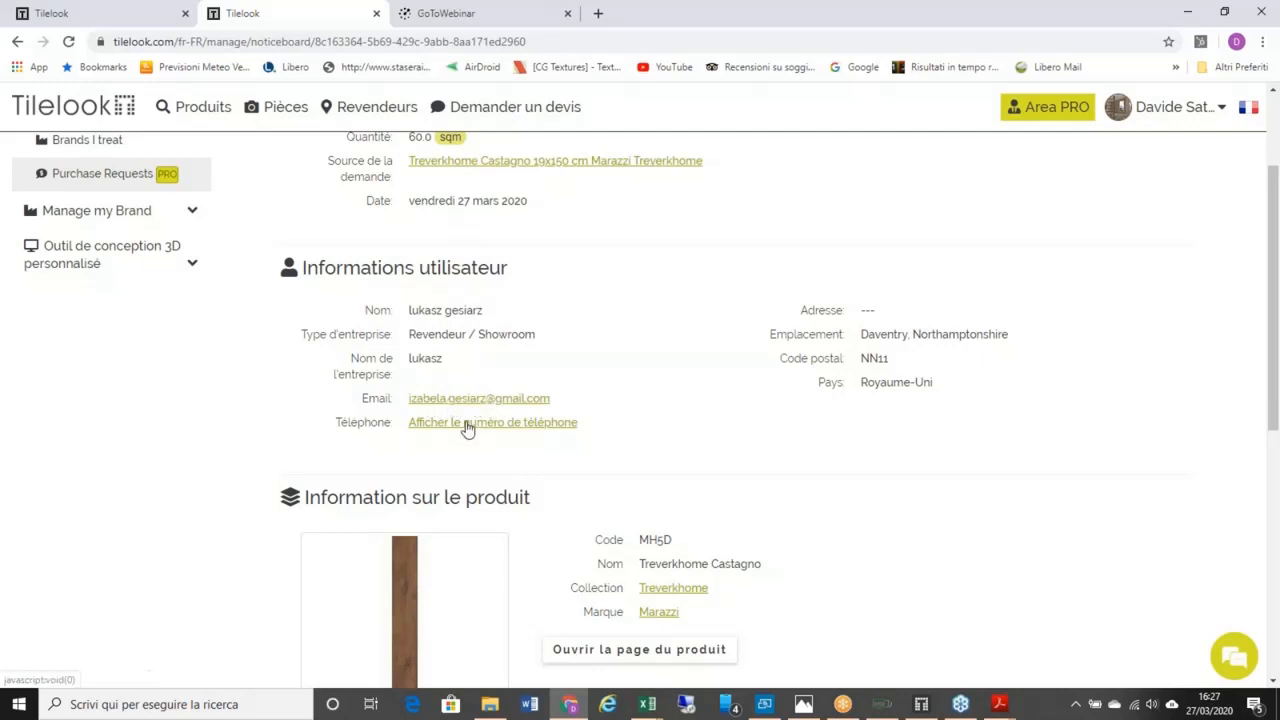
{"action": "left_click", "coordinate": [467, 425]}
{"action": "scroll", "coordinate": [447, 381], "scroll_direction": "down", "scroll_amount": 3}
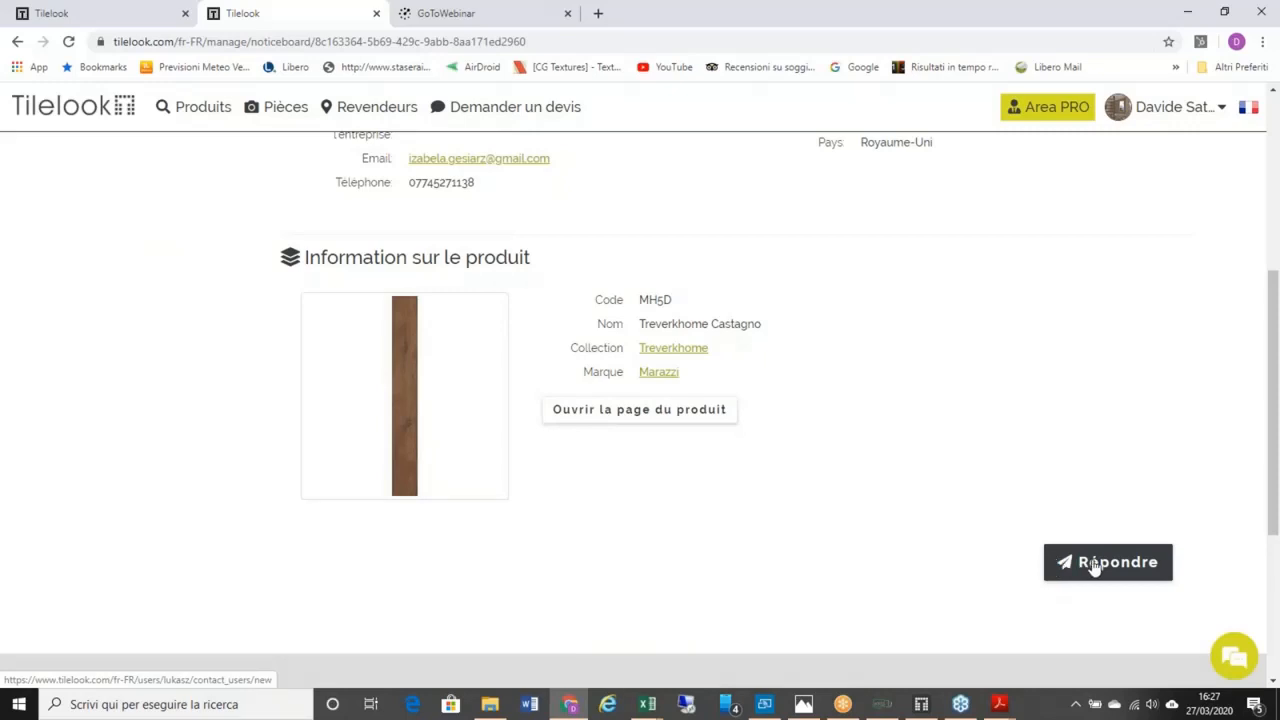
{"action": "scroll", "coordinate": [1037, 532], "scroll_direction": "up", "scroll_amount": 4}
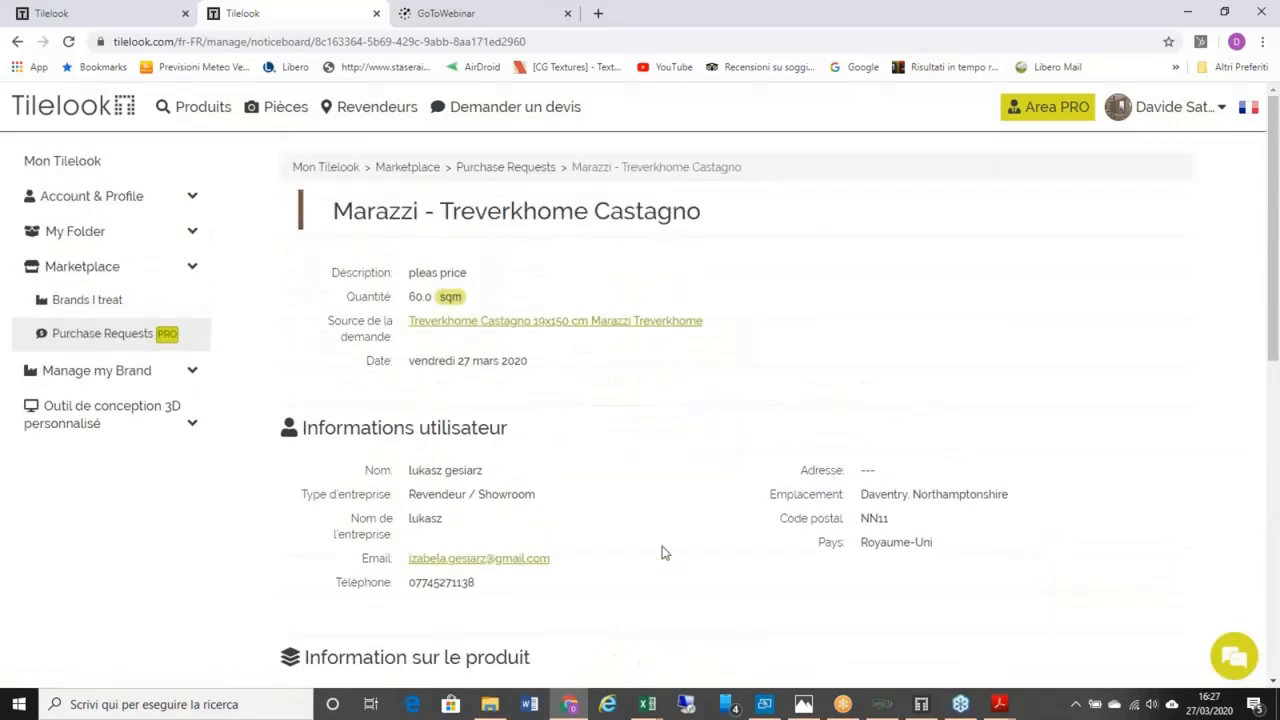
{"action": "scroll", "coordinate": [662, 552], "scroll_direction": "down", "scroll_amount": 4}
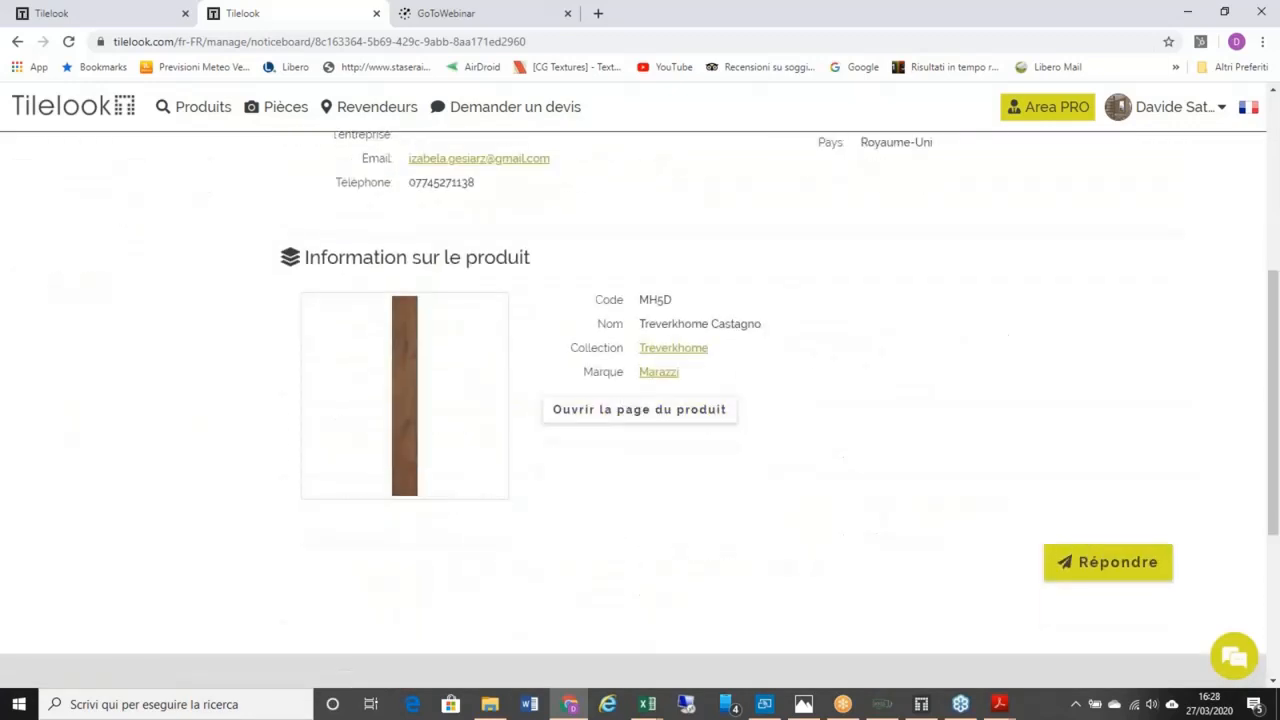
{"action": "scroll", "coordinate": [600, 345], "scroll_direction": "up", "scroll_amount": 3}
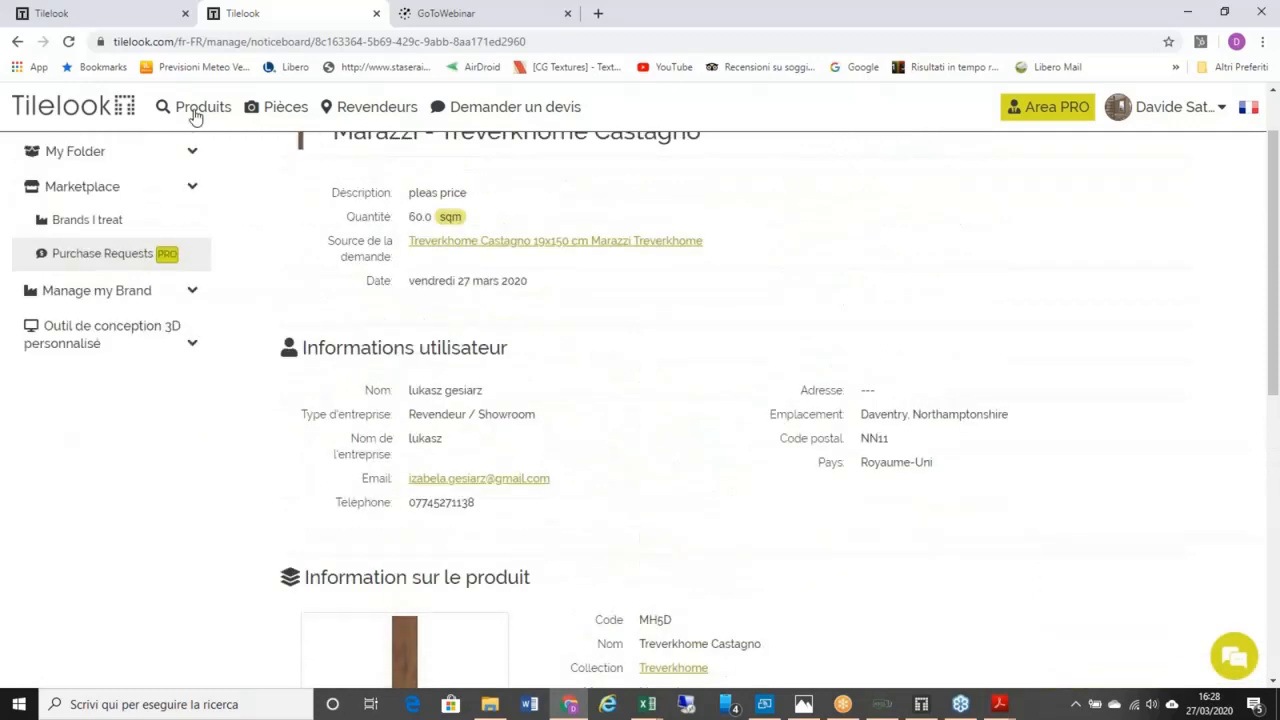
Step: Filter the Revêtements catalogue to manufacturer Marazzi and open the Treverkmood Rovere tile
{"action": "mouse_move", "coordinate": [194, 114]}
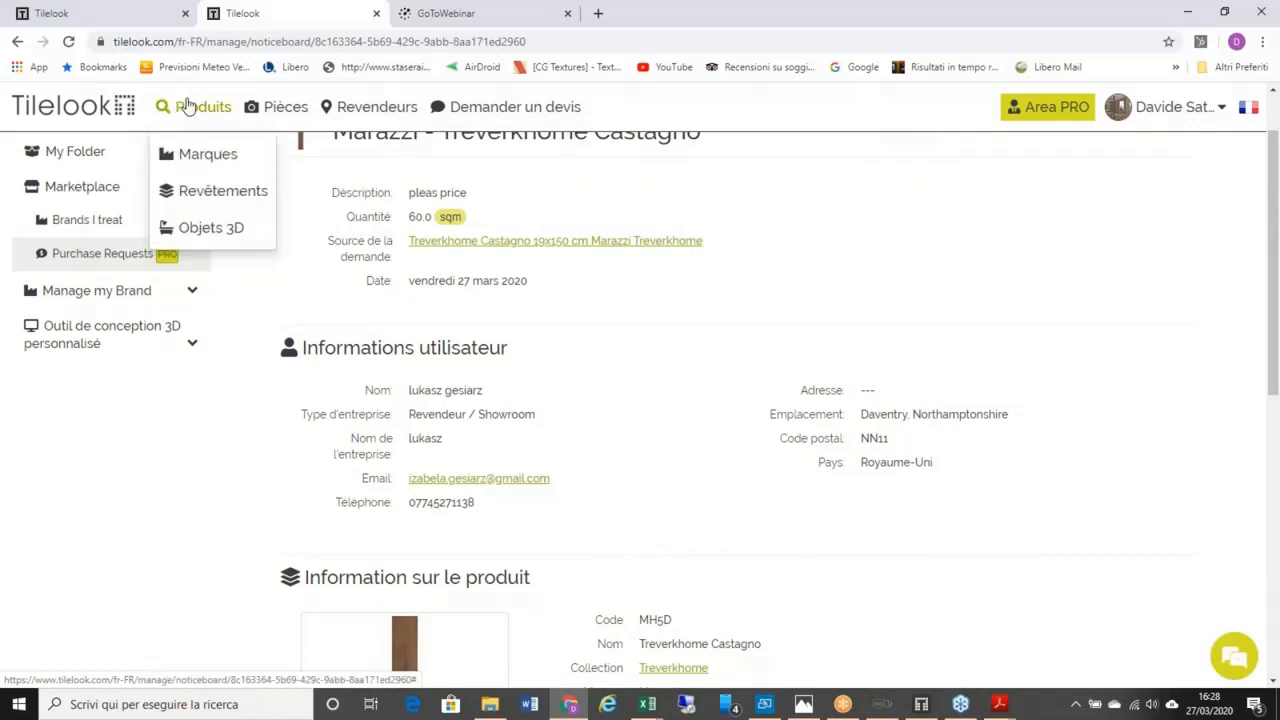
{"action": "left_click", "coordinate": [213, 193]}
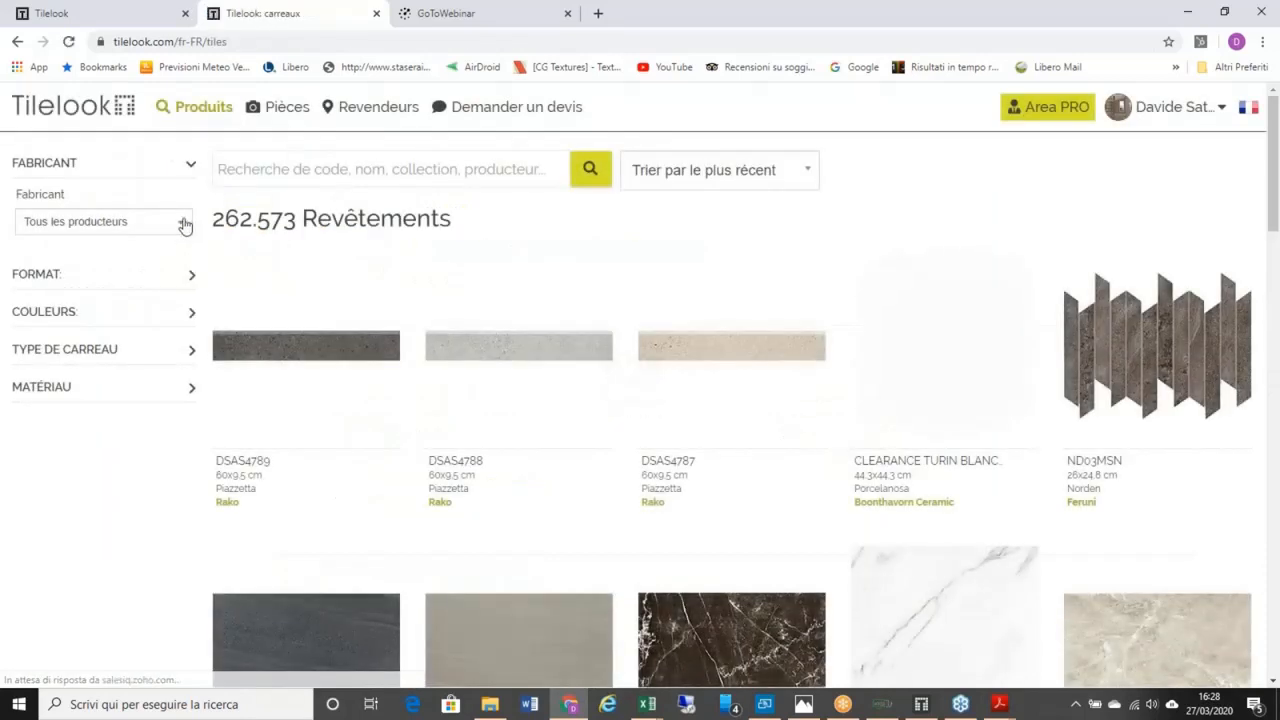
{"action": "left_click", "coordinate": [184, 224]}
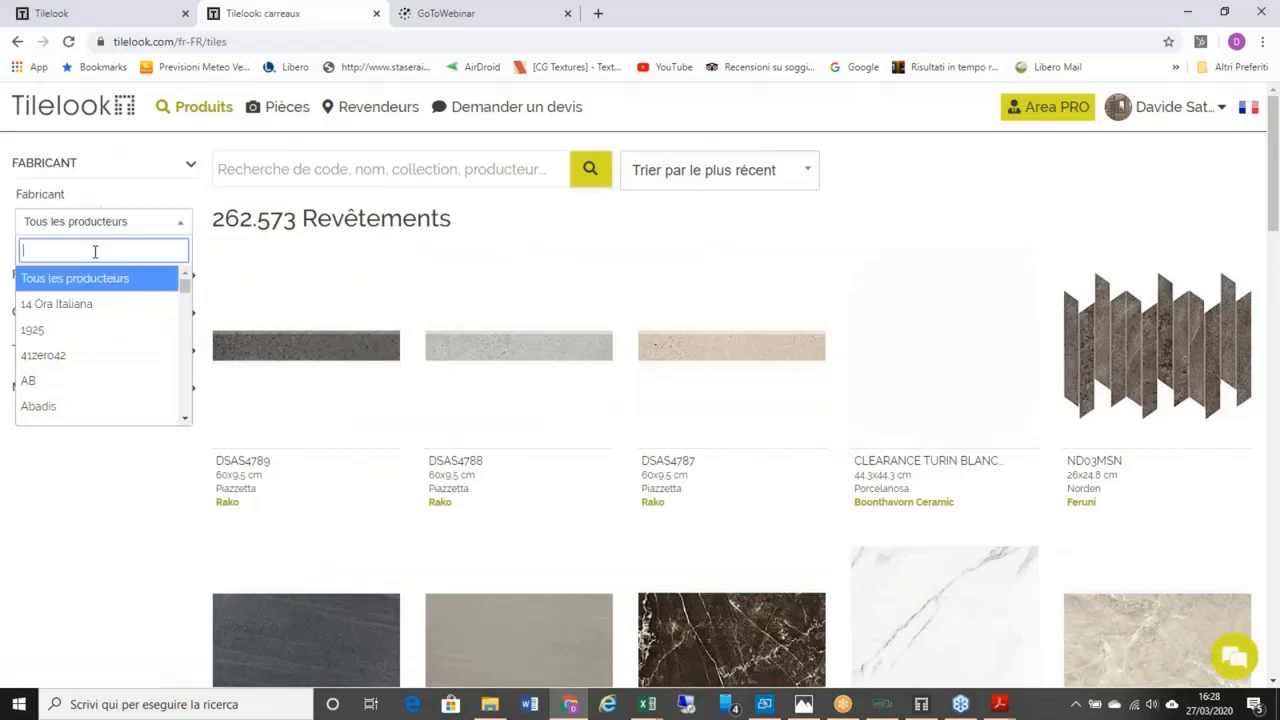
{"action": "type", "text": "mara"}
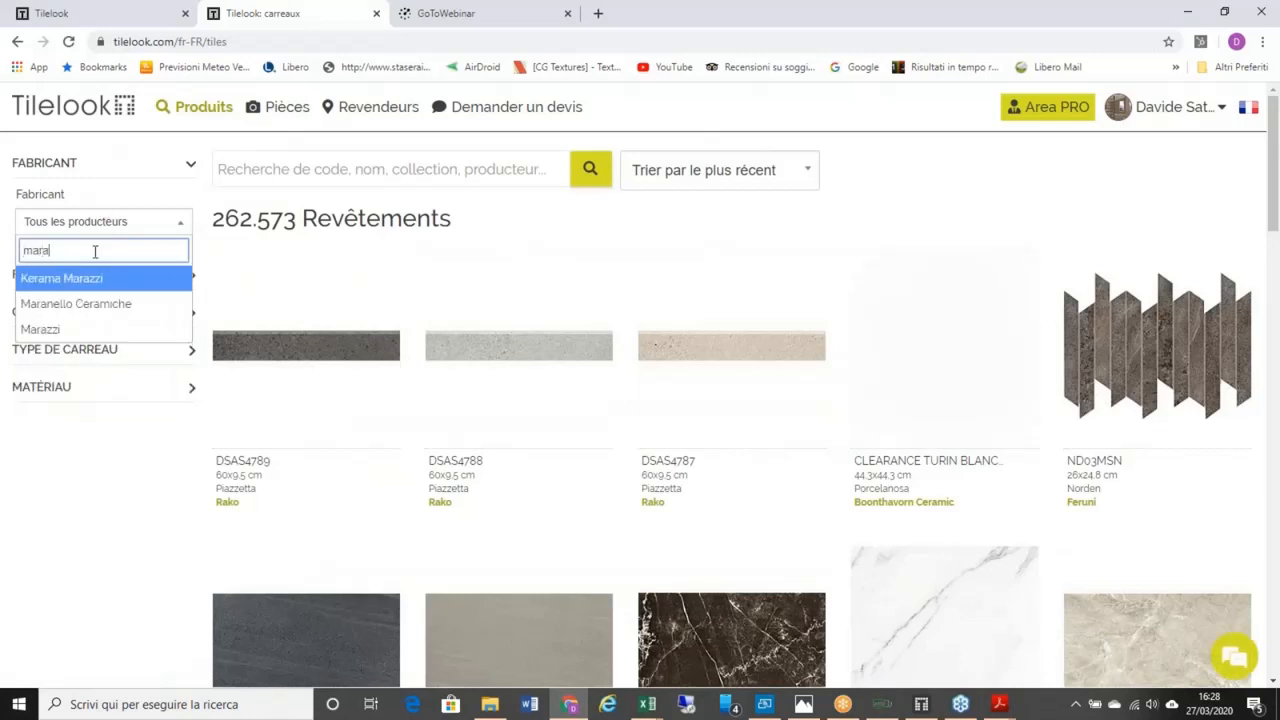
{"action": "left_click", "coordinate": [104, 328]}
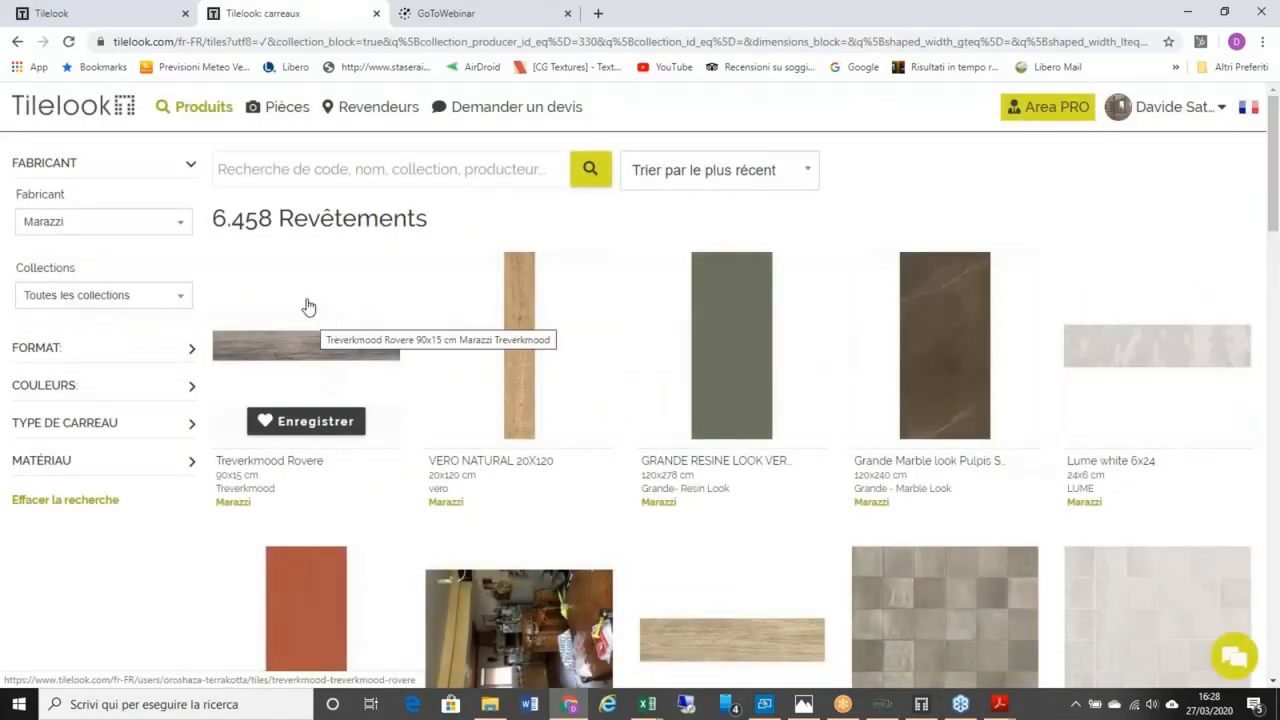
{"action": "left_click", "coordinate": [313, 314]}
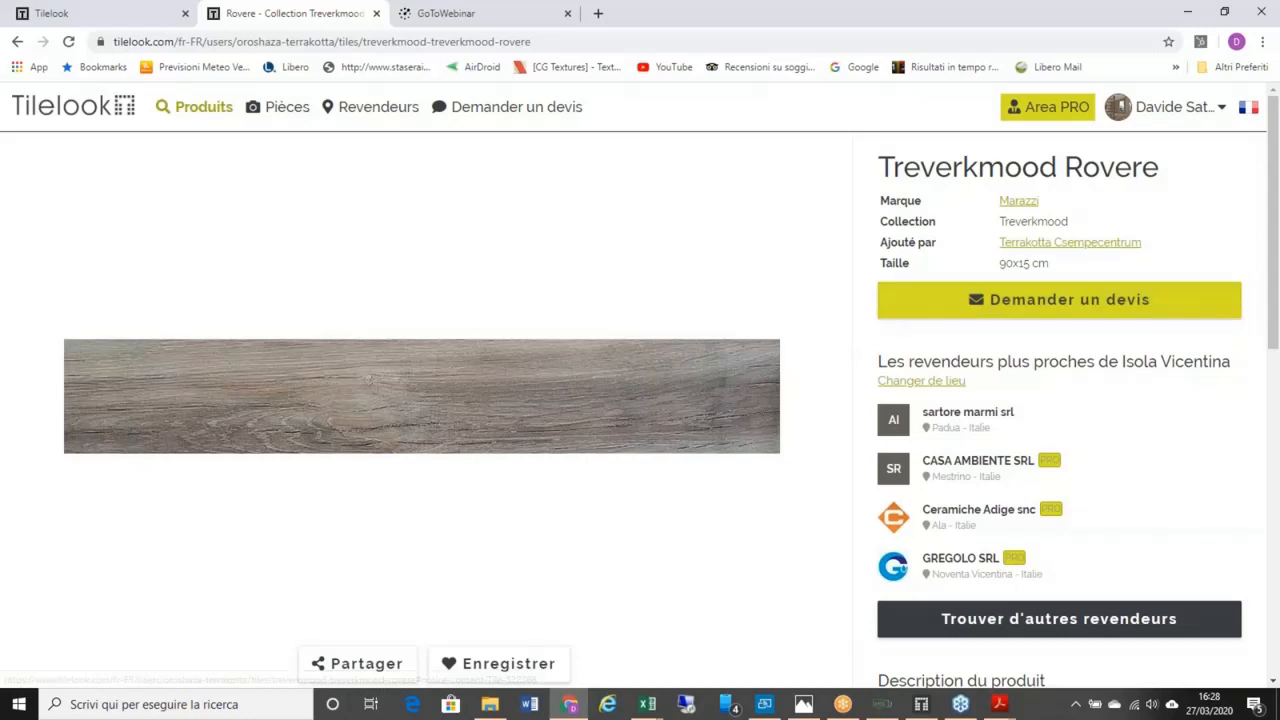
Step: In the first tab, open the Purchase Requests list from the Mon Tilelook dashboard
{"action": "left_click", "coordinate": [70, 13]}
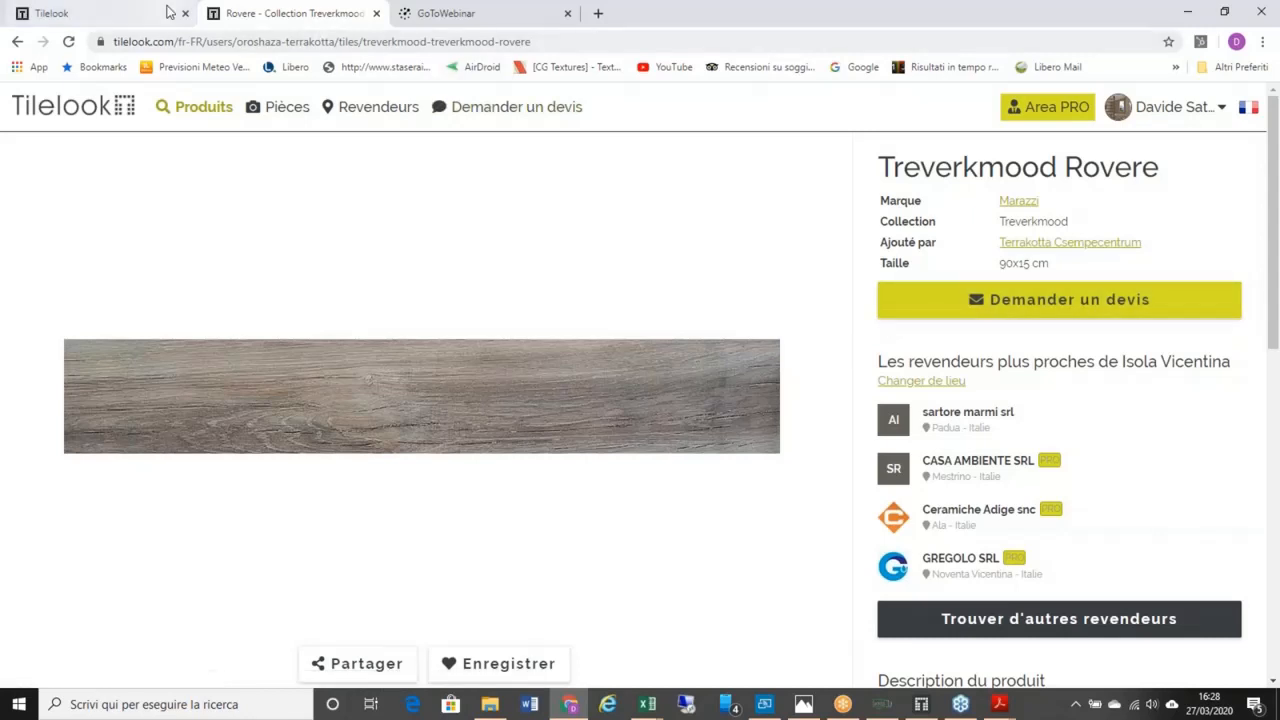
{"action": "scroll", "coordinate": [557, 289], "scroll_direction": "up", "scroll_amount": 4}
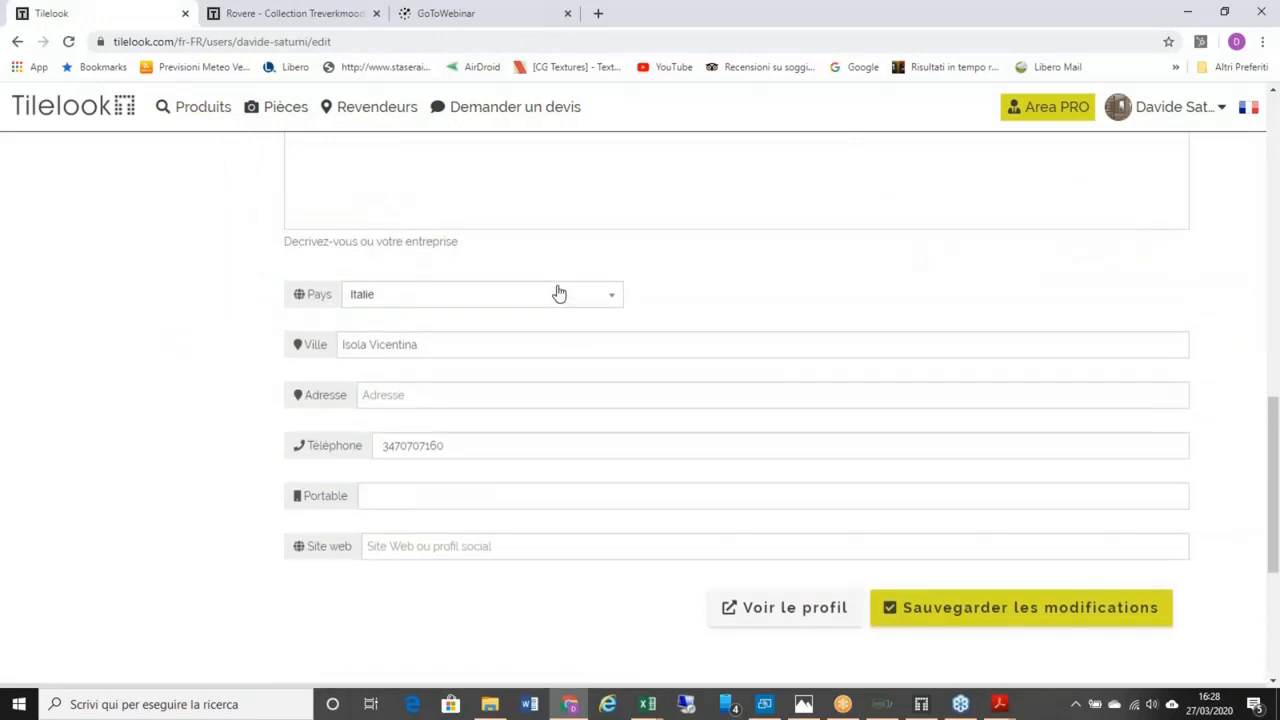
{"action": "scroll", "coordinate": [735, 400], "scroll_direction": "up", "scroll_amount": 4}
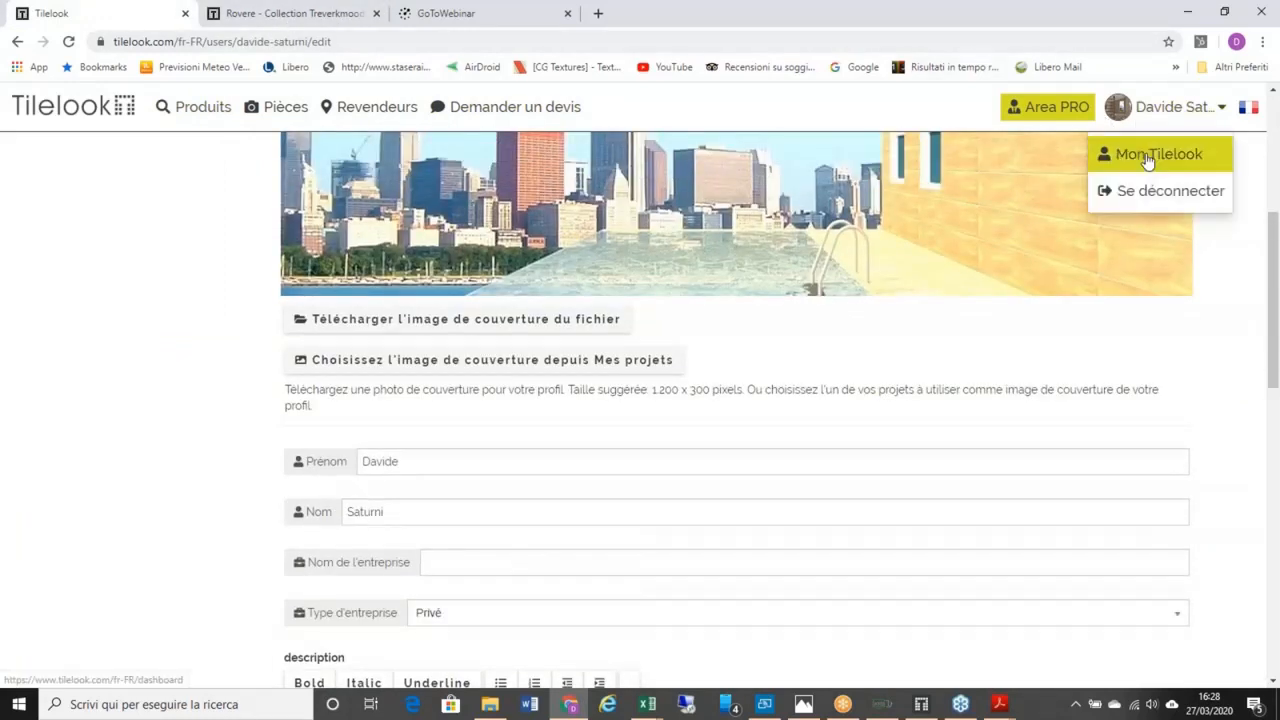
{"action": "left_click", "coordinate": [1147, 157]}
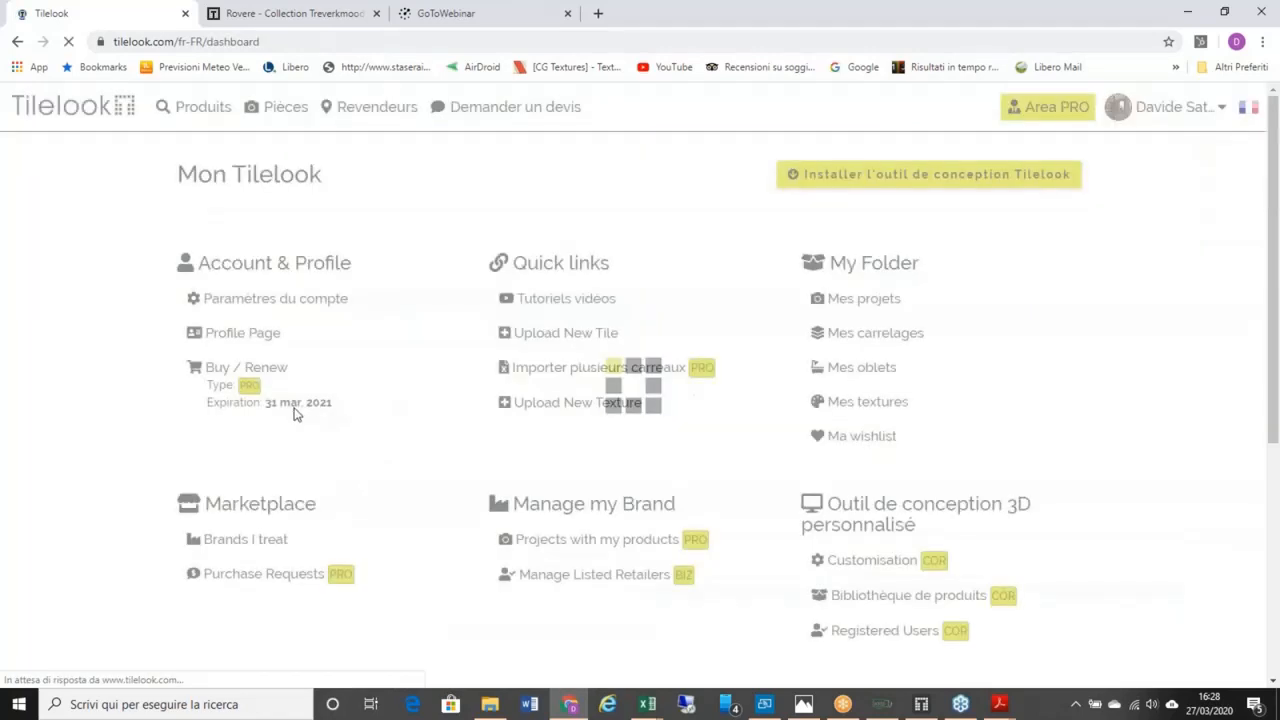
{"action": "left_click", "coordinate": [264, 576]}
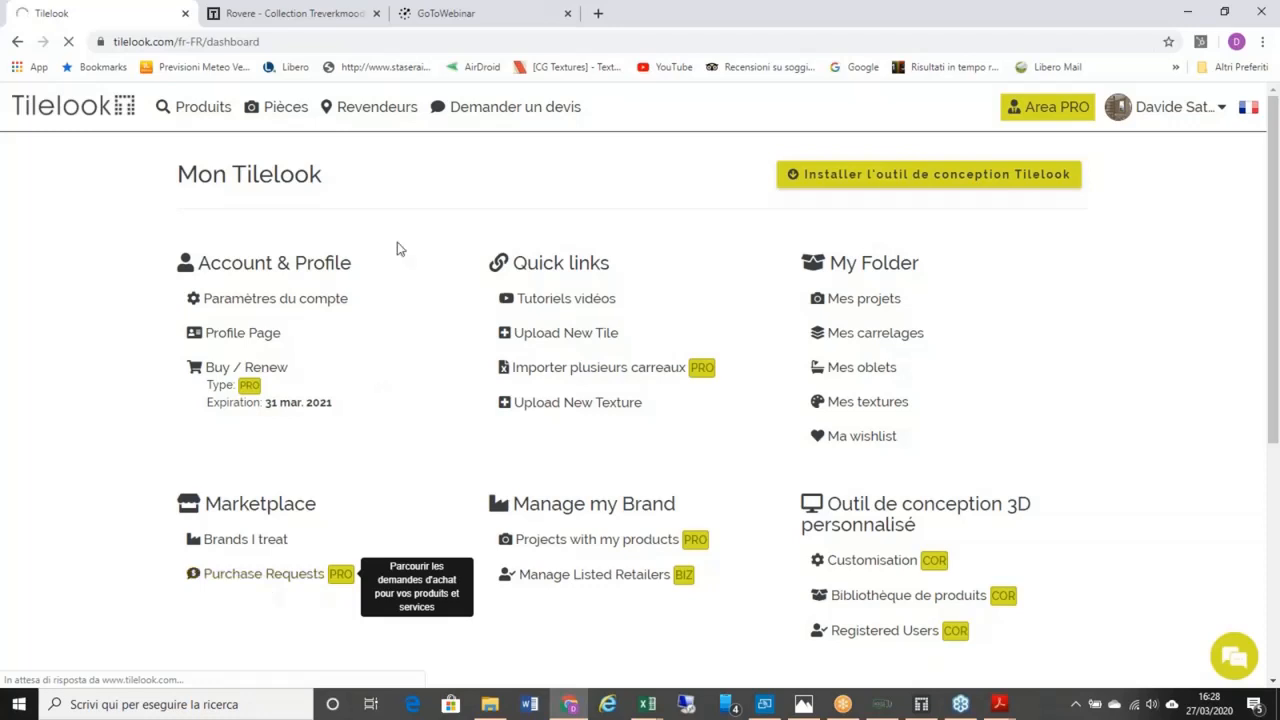
Step: Compare the Treverkmood Rovere tile tab with the requests tab, then return to the Purchase Requests list
{"action": "left_click", "coordinate": [290, 13]}
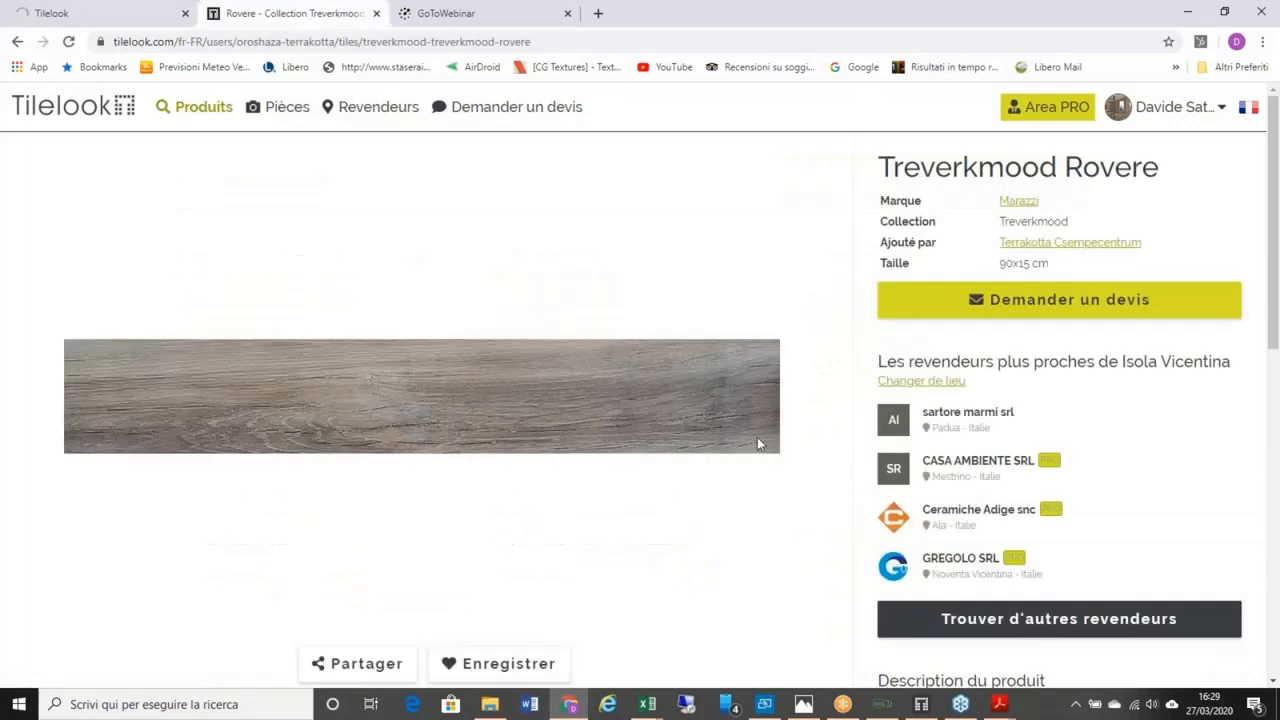
{"action": "left_click", "coordinate": [130, 18]}
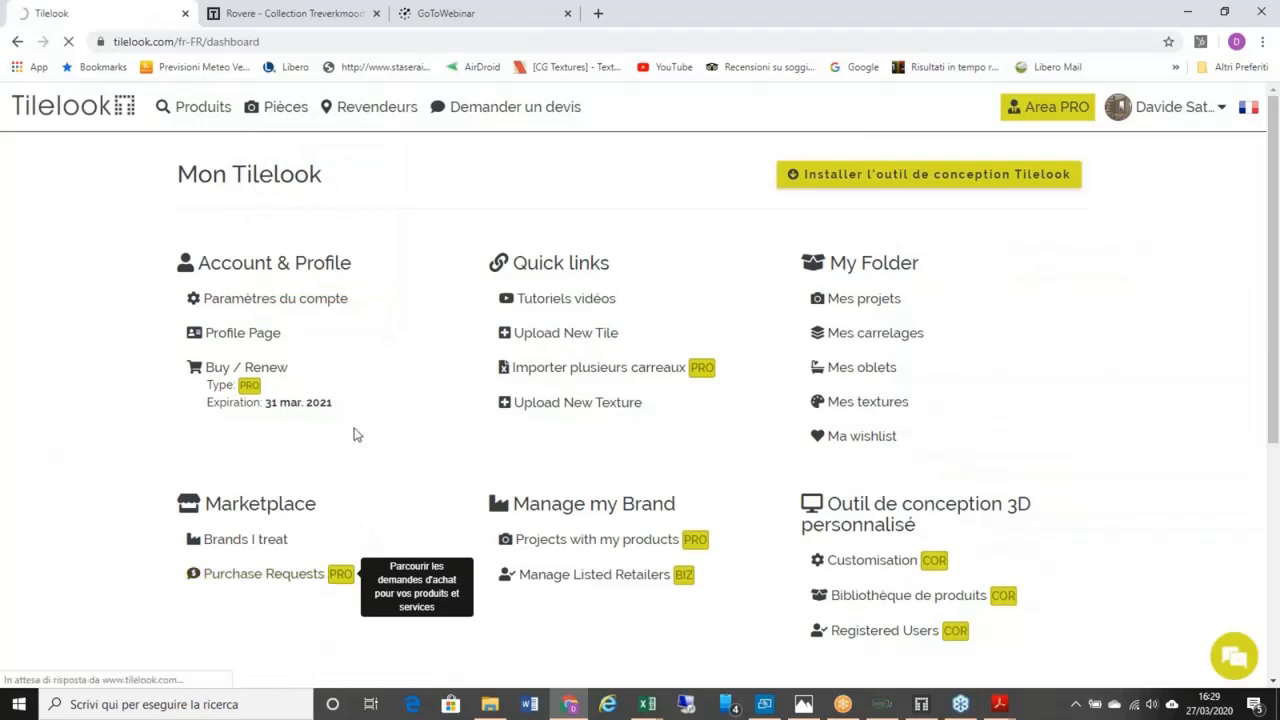
{"action": "left_click", "coordinate": [366, 16]}
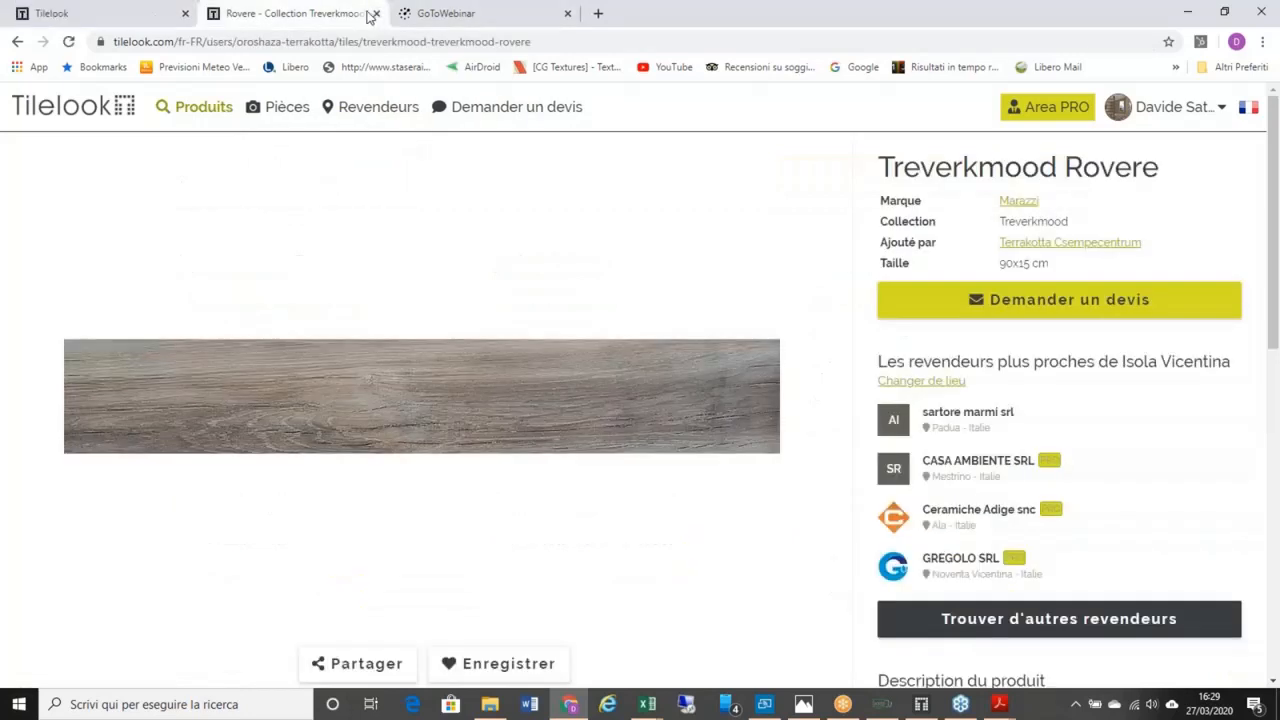
{"action": "left_click", "coordinate": [125, 14]}
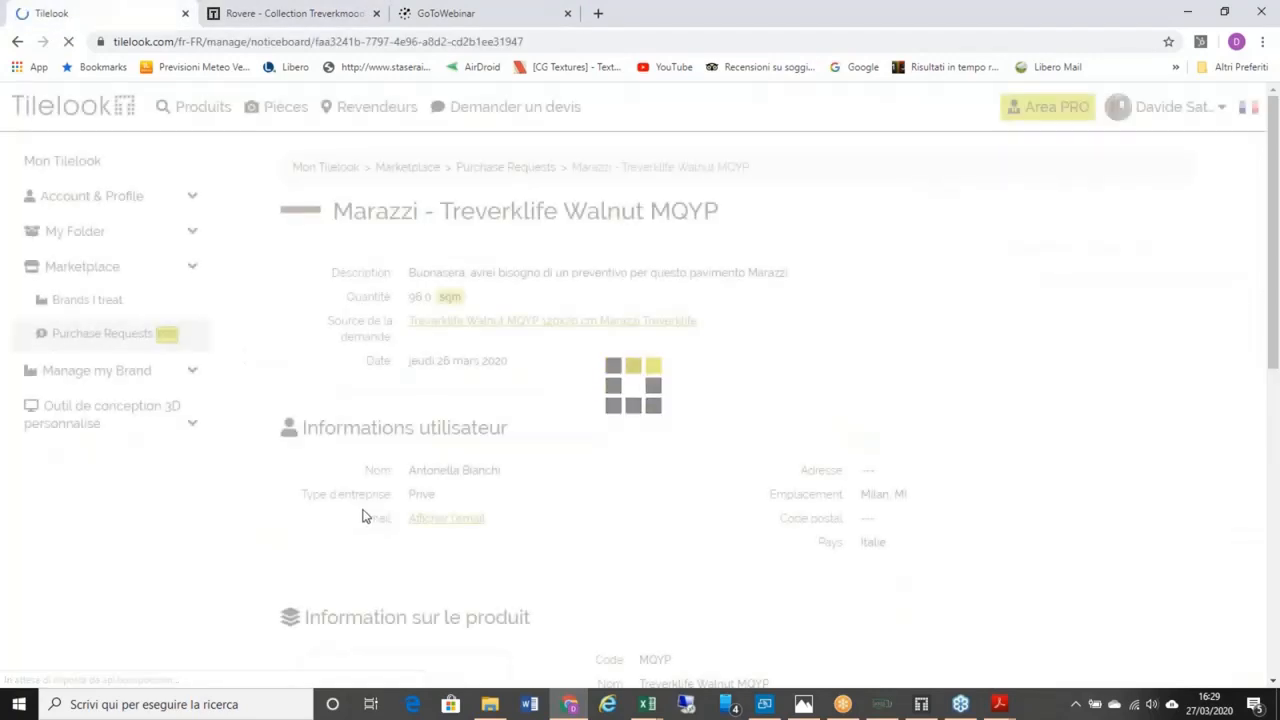
{"action": "scroll", "coordinate": [409, 457], "scroll_direction": "down", "scroll_amount": 1}
{"action": "scroll", "coordinate": [409, 457], "scroll_direction": "up", "scroll_amount": 1}
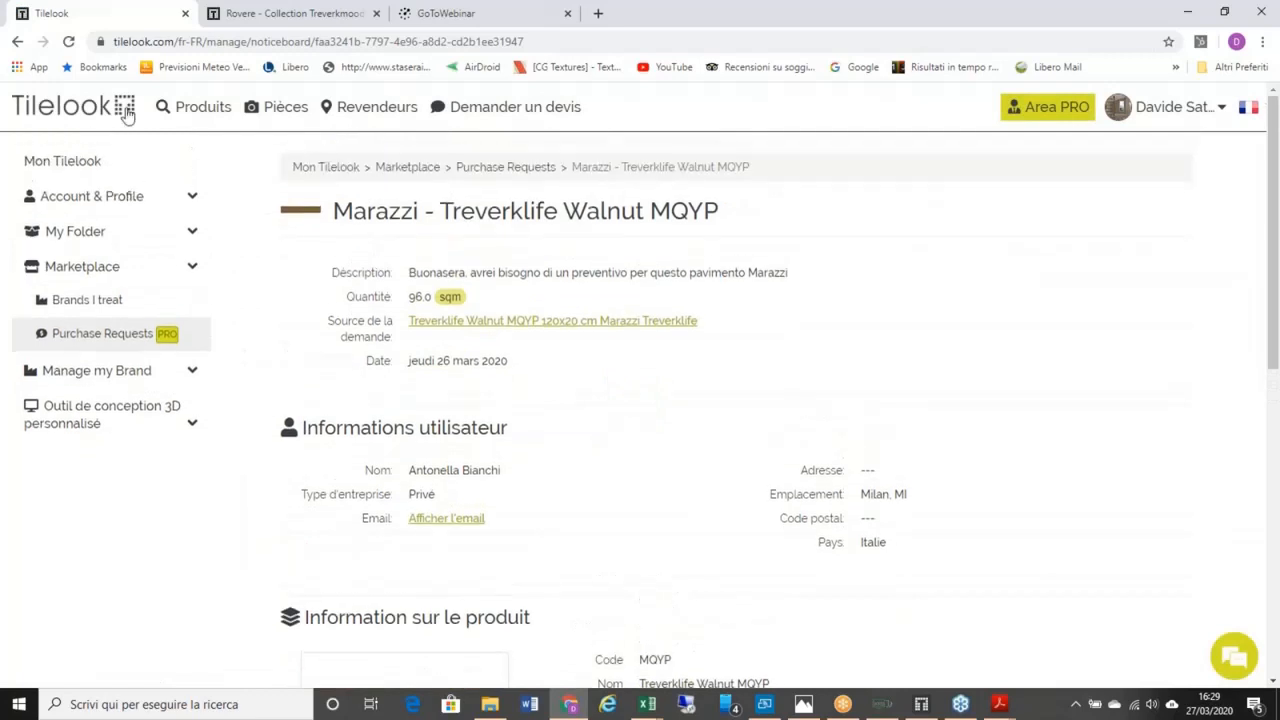
{"action": "left_click", "coordinate": [20, 44]}
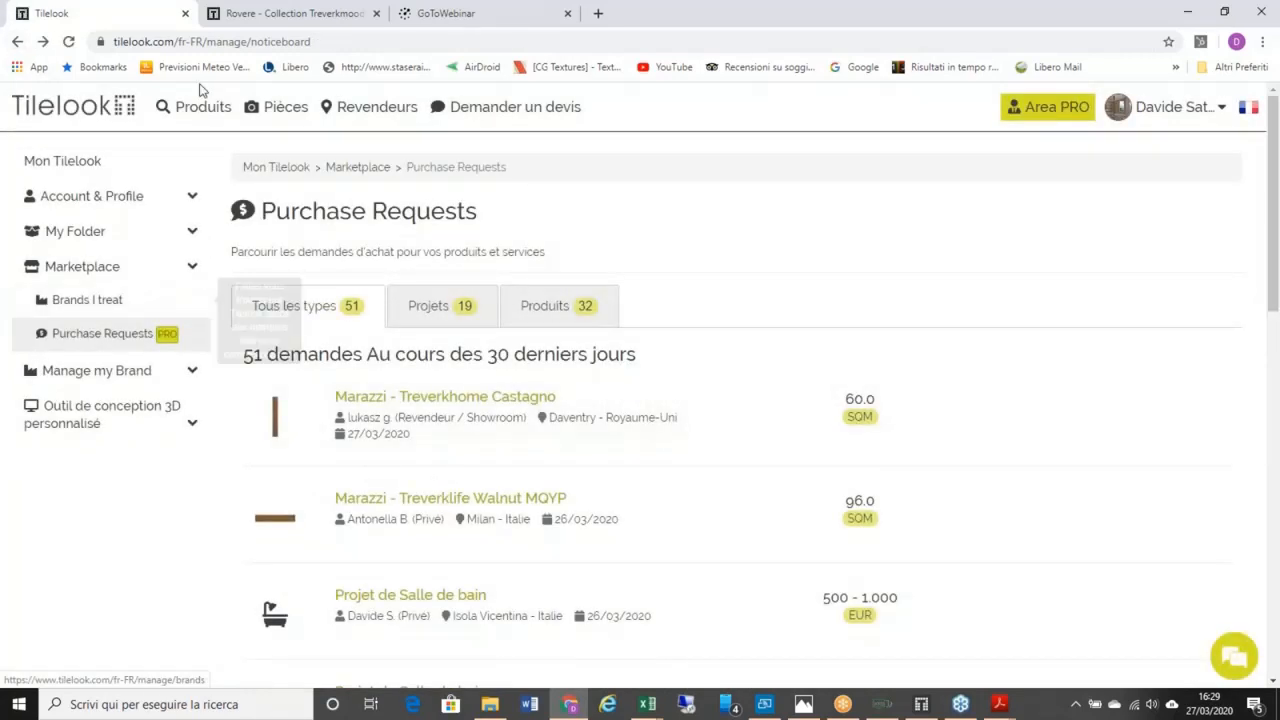
Step: Go back to the Mon Tilelook dashboard through the user-name menu
{"action": "mouse_move", "coordinate": [1165, 107]}
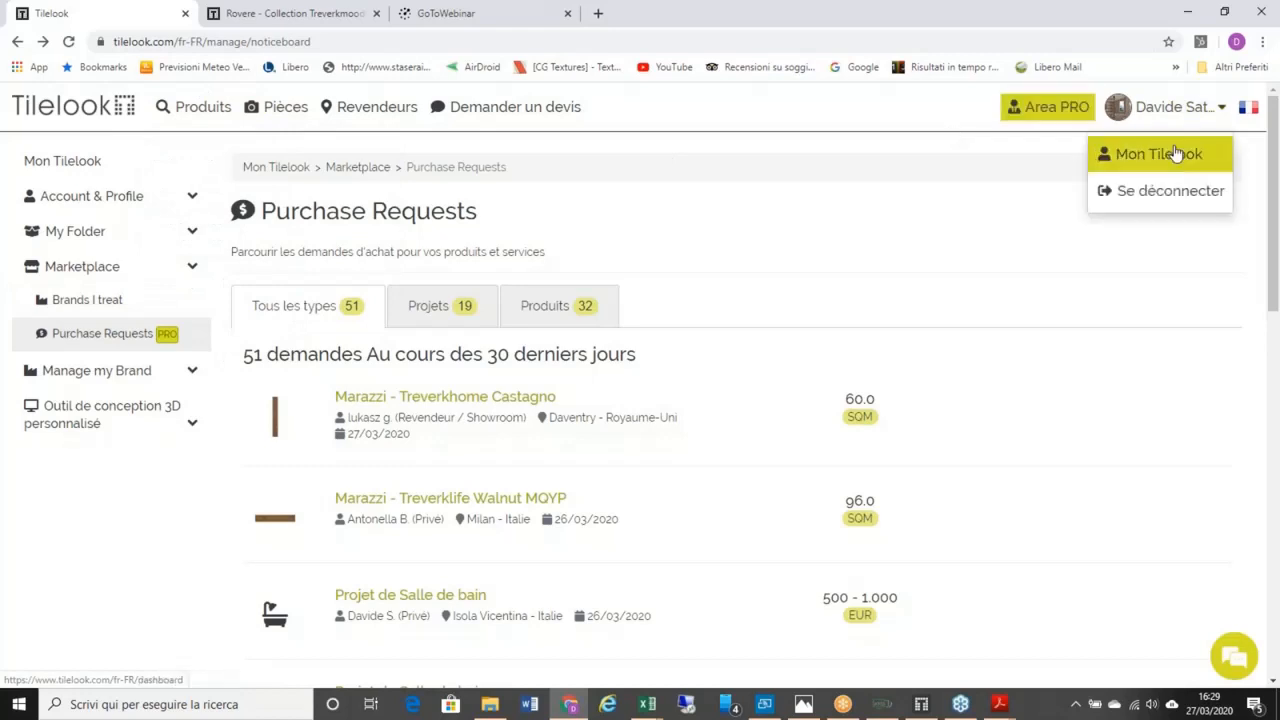
{"action": "left_click", "coordinate": [1177, 153]}
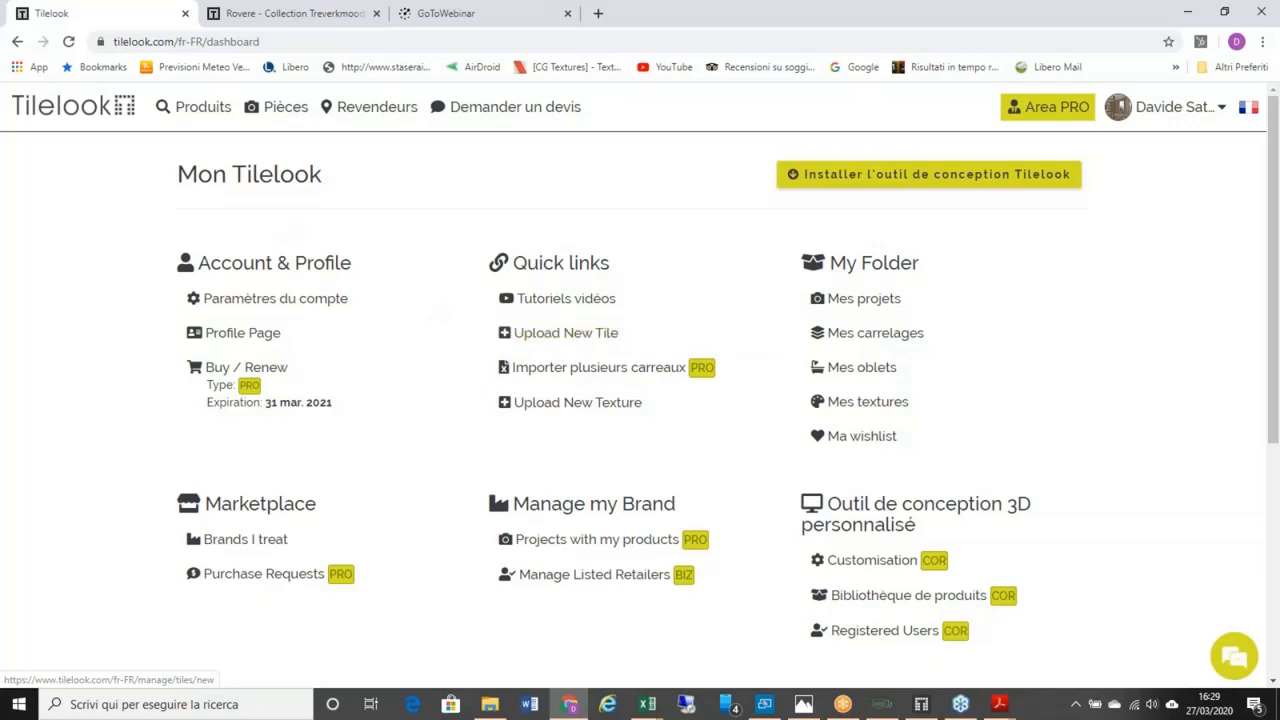
{"action": "mouse_move", "coordinate": [204, 108]}
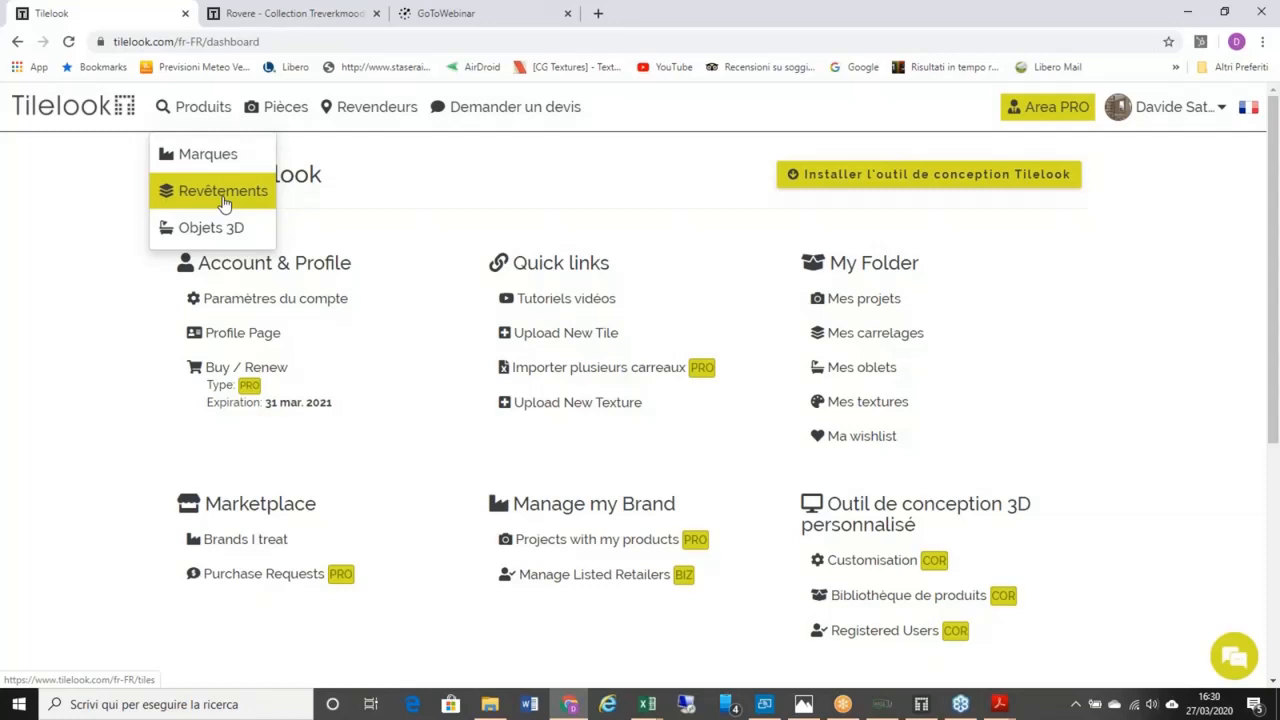
Step: Start a new tile upload, keep the default manufacturer, and begin entering the name TEST 4
{"action": "left_click", "coordinate": [535, 340]}
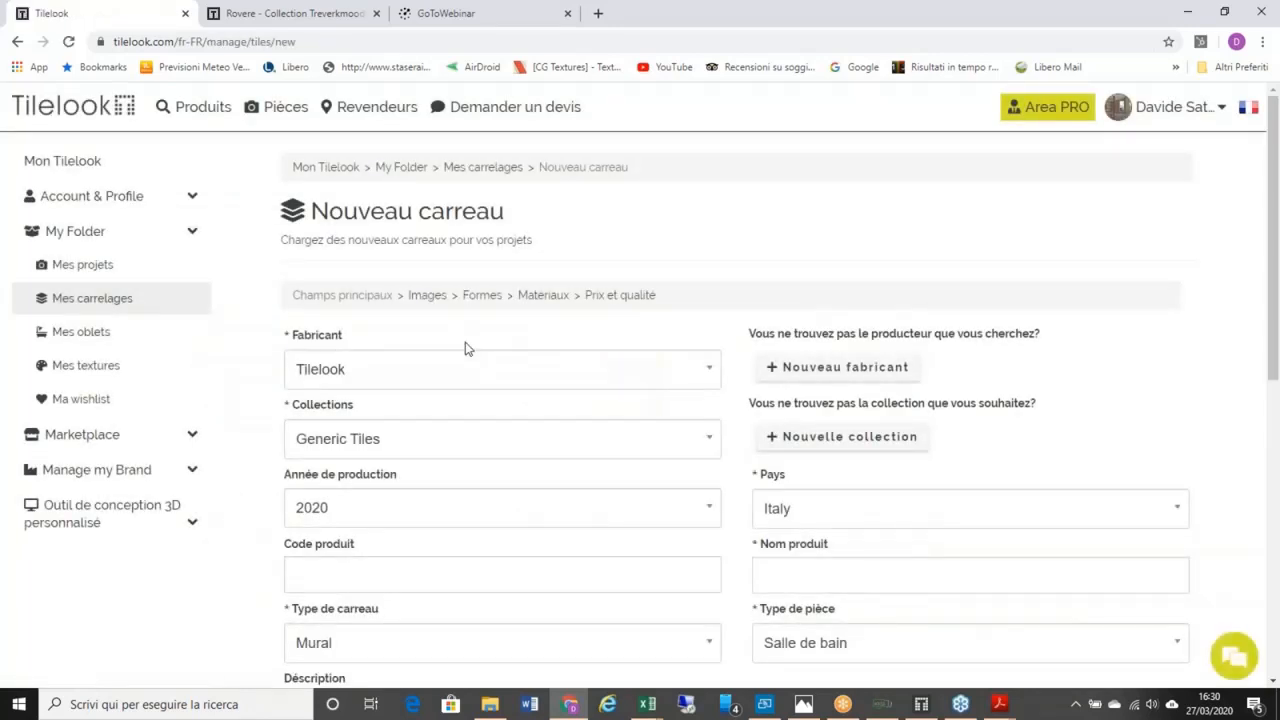
{"action": "scroll", "coordinate": [465, 348], "scroll_direction": "down", "scroll_amount": 1}
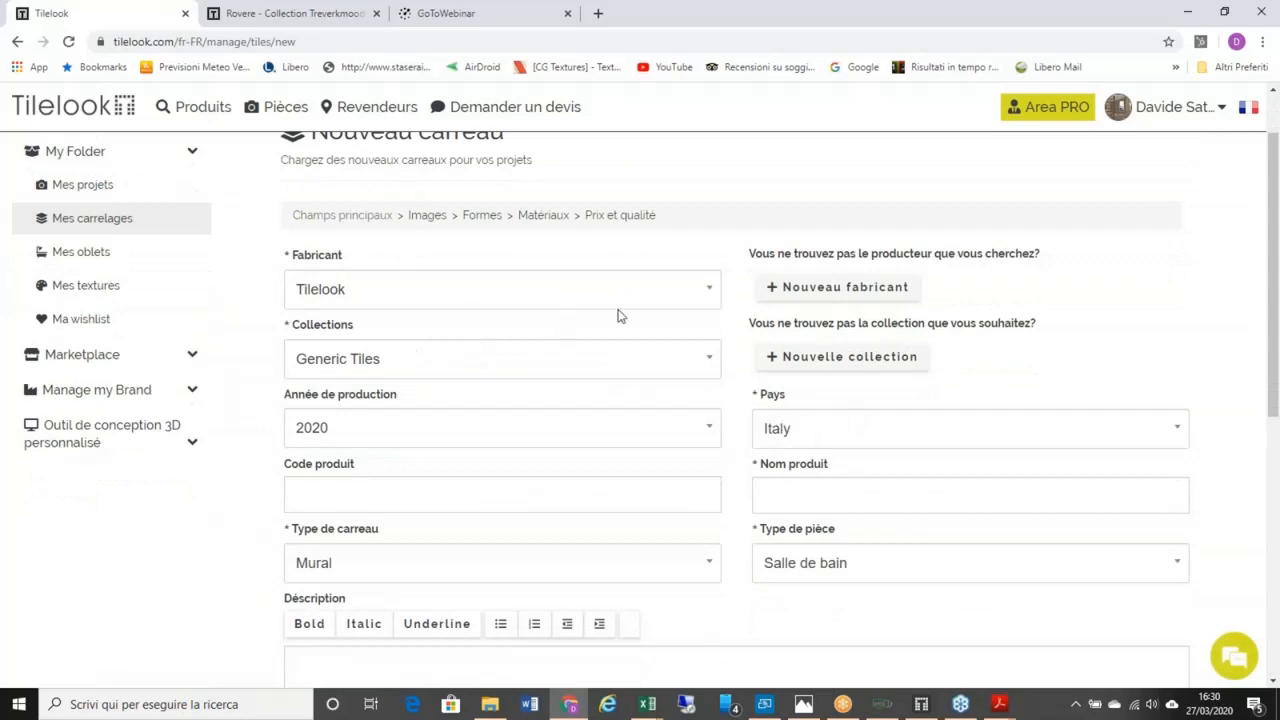
{"action": "left_click", "coordinate": [710, 300]}
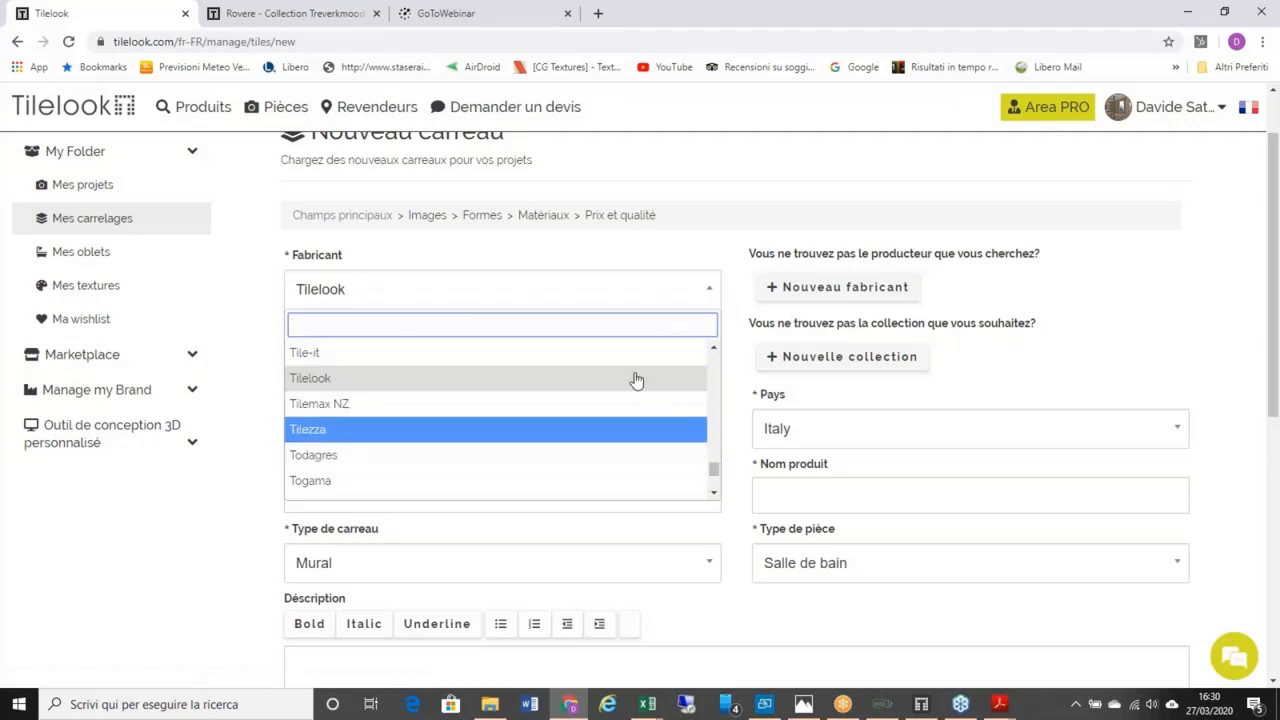
{"action": "left_click", "coordinate": [516, 290]}
{"action": "left_click", "coordinate": [420, 291]}
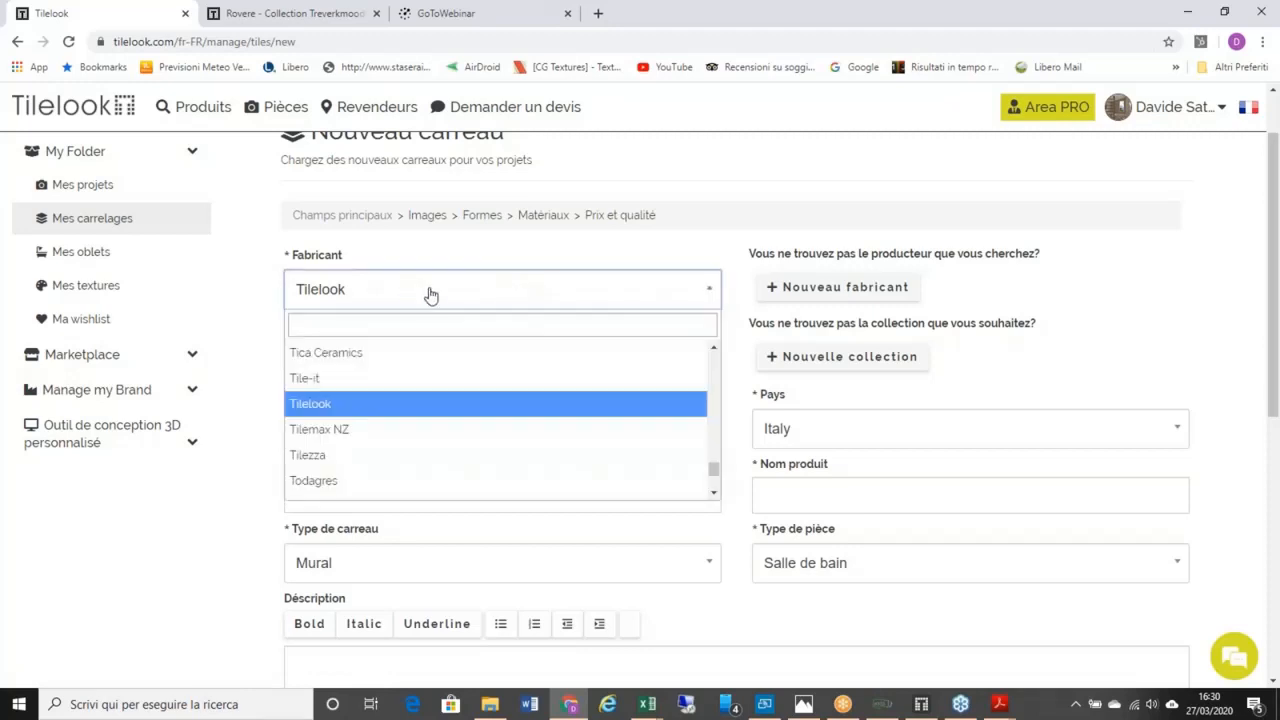
{"action": "left_click", "coordinate": [452, 299]}
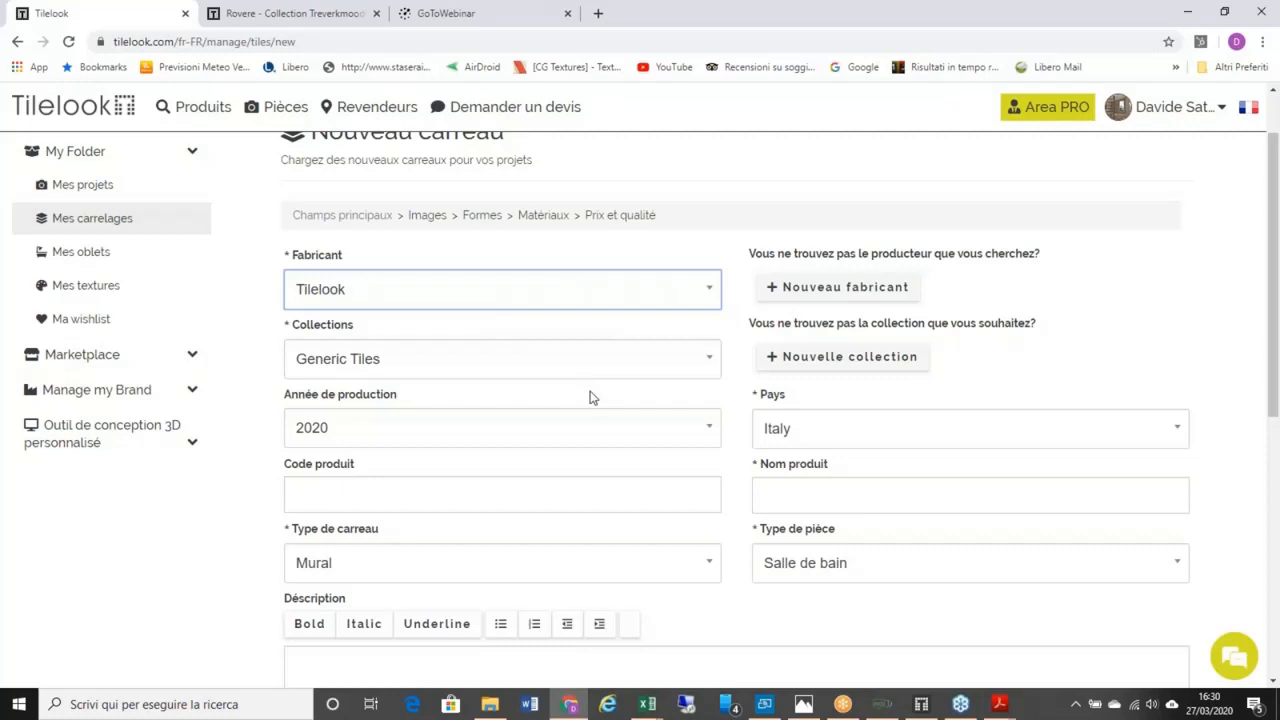
{"action": "scroll", "coordinate": [556, 411], "scroll_direction": "down", "scroll_amount": 1}
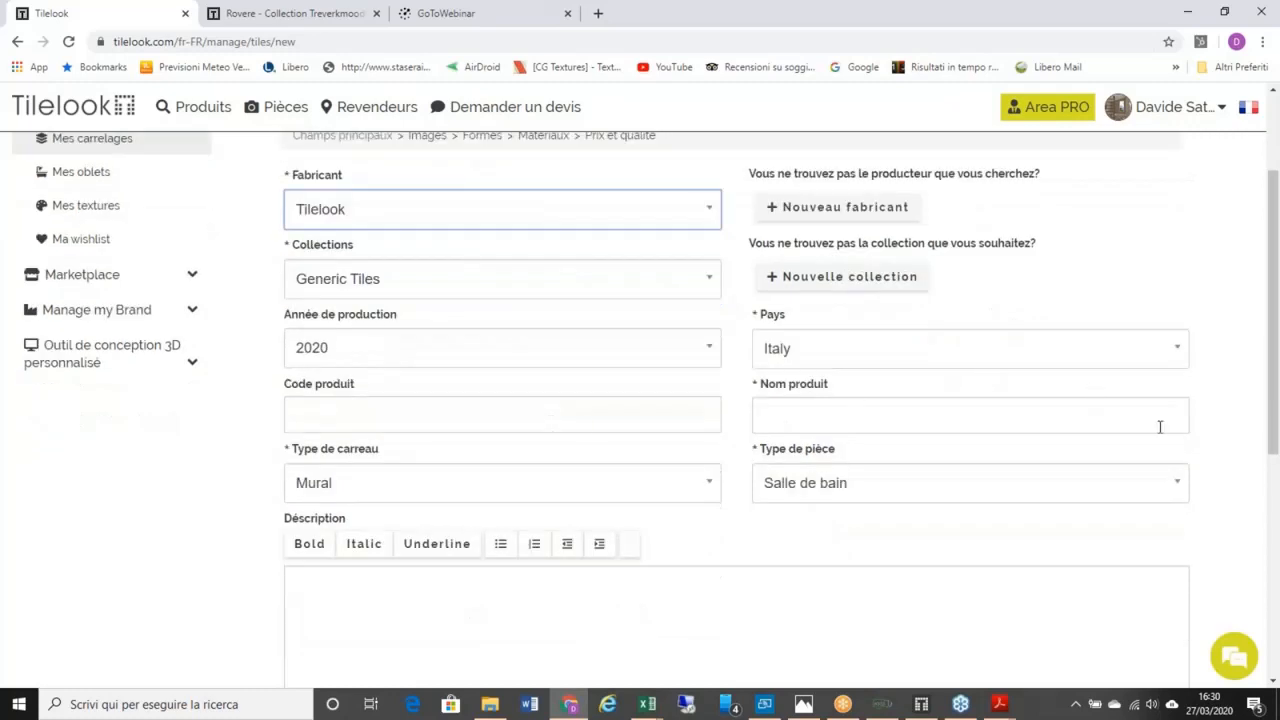
{"action": "left_click", "coordinate": [1112, 422]}
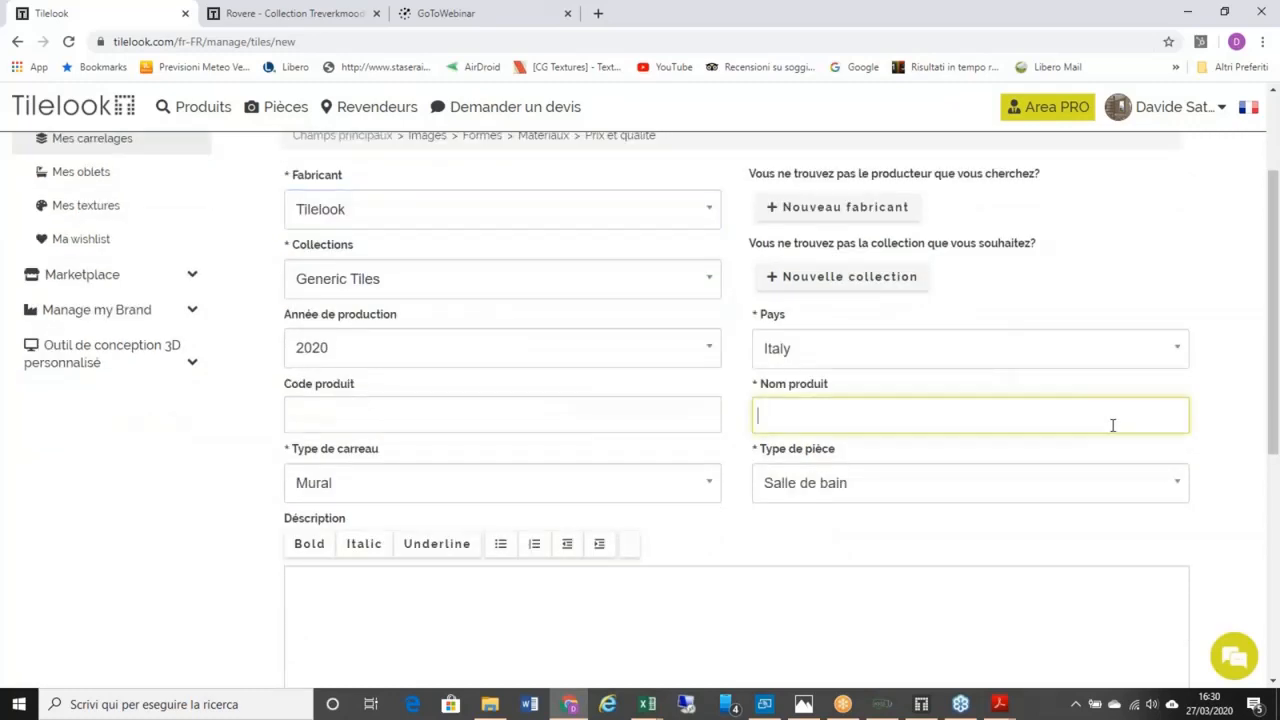
{"action": "type", "text": "TEST 4"}
Step: Set Type de carreau to Sol, keep Salle de bain as room type, and focus Description
{"action": "left_click", "coordinate": [707, 486]}
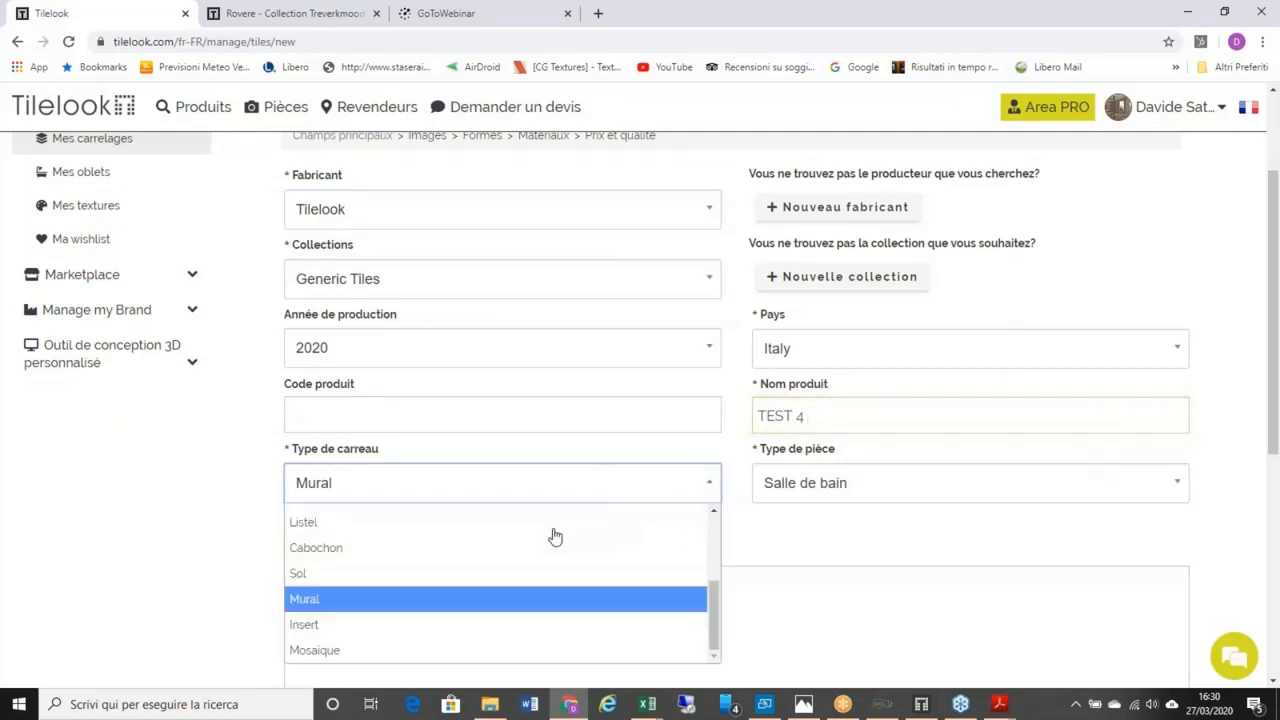
{"action": "left_click", "coordinate": [516, 580]}
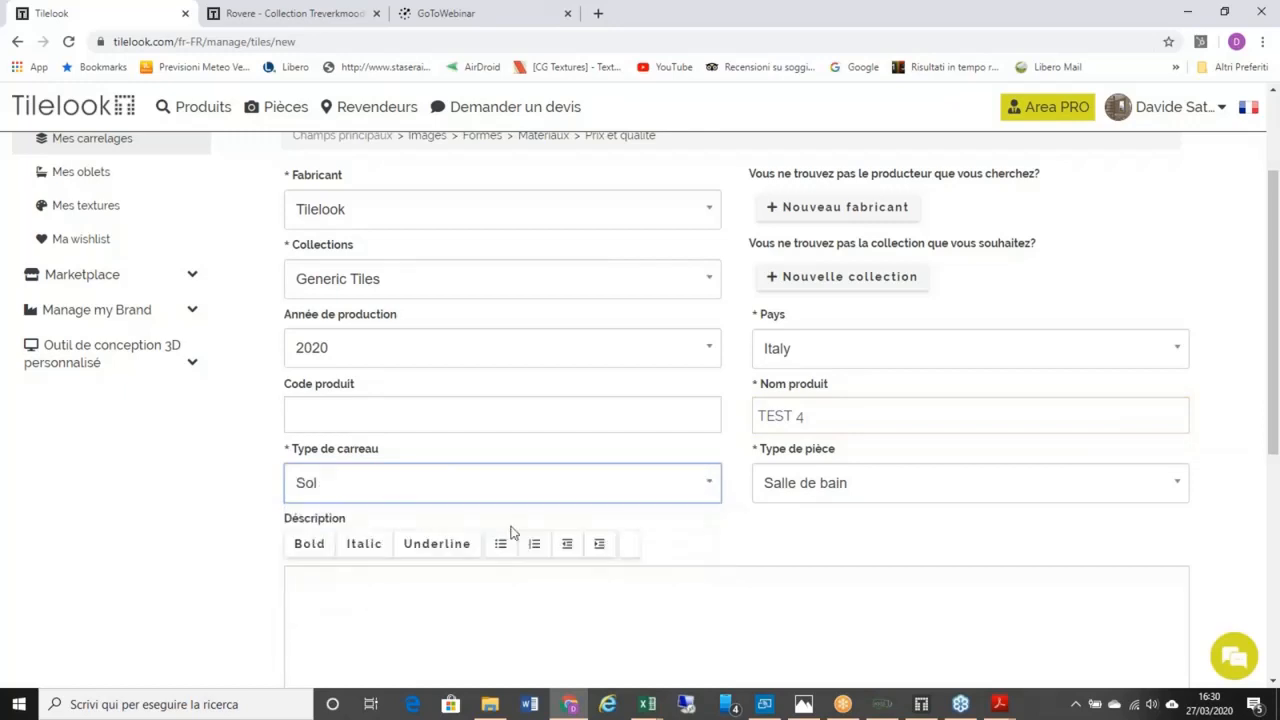
{"action": "left_click", "coordinate": [1188, 486]}
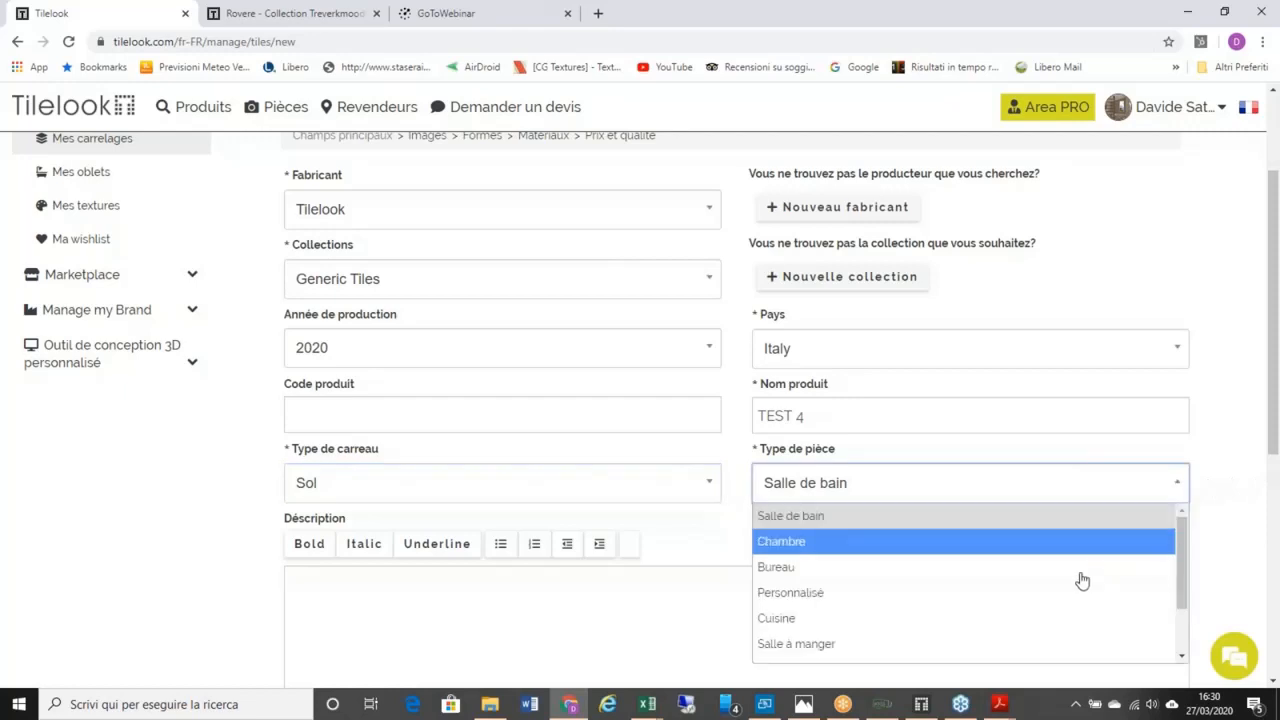
{"action": "left_click", "coordinate": [1106, 516]}
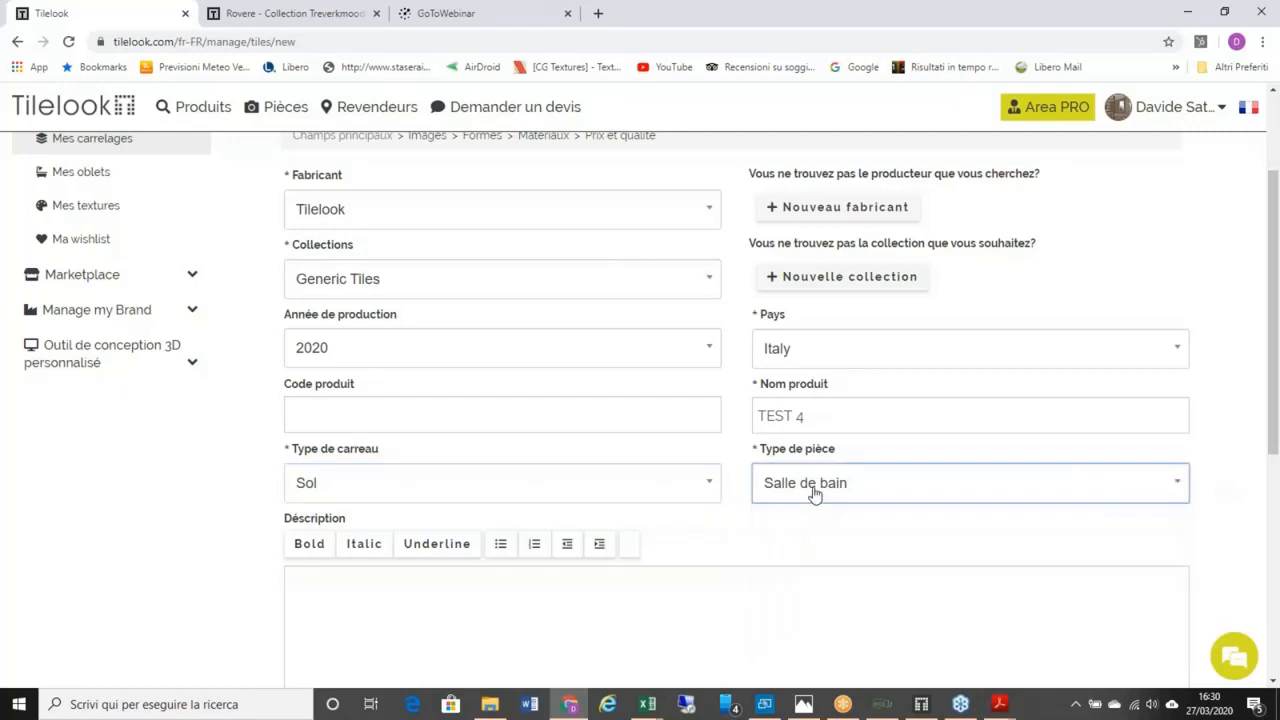
{"action": "scroll", "coordinate": [650, 510], "scroll_direction": "down", "scroll_amount": 1}
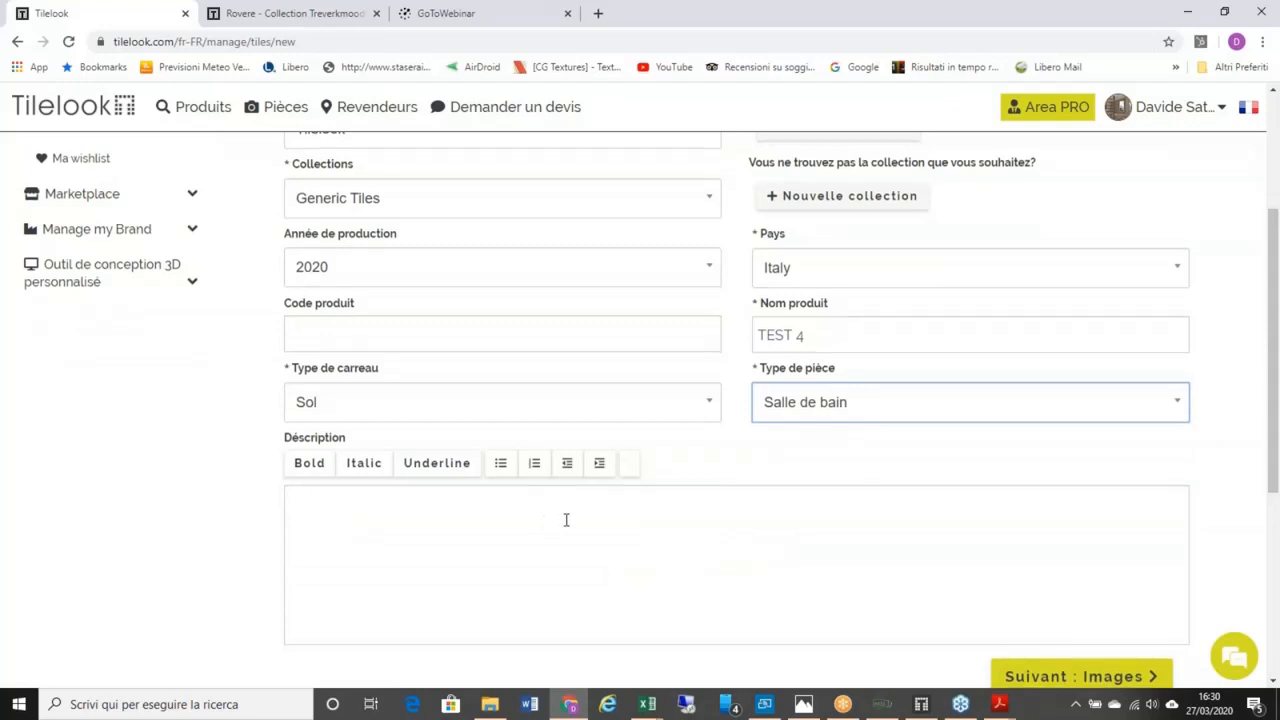
{"action": "scroll", "coordinate": [566, 520], "scroll_direction": "down", "scroll_amount": 1}
{"action": "left_click", "coordinate": [491, 455]}
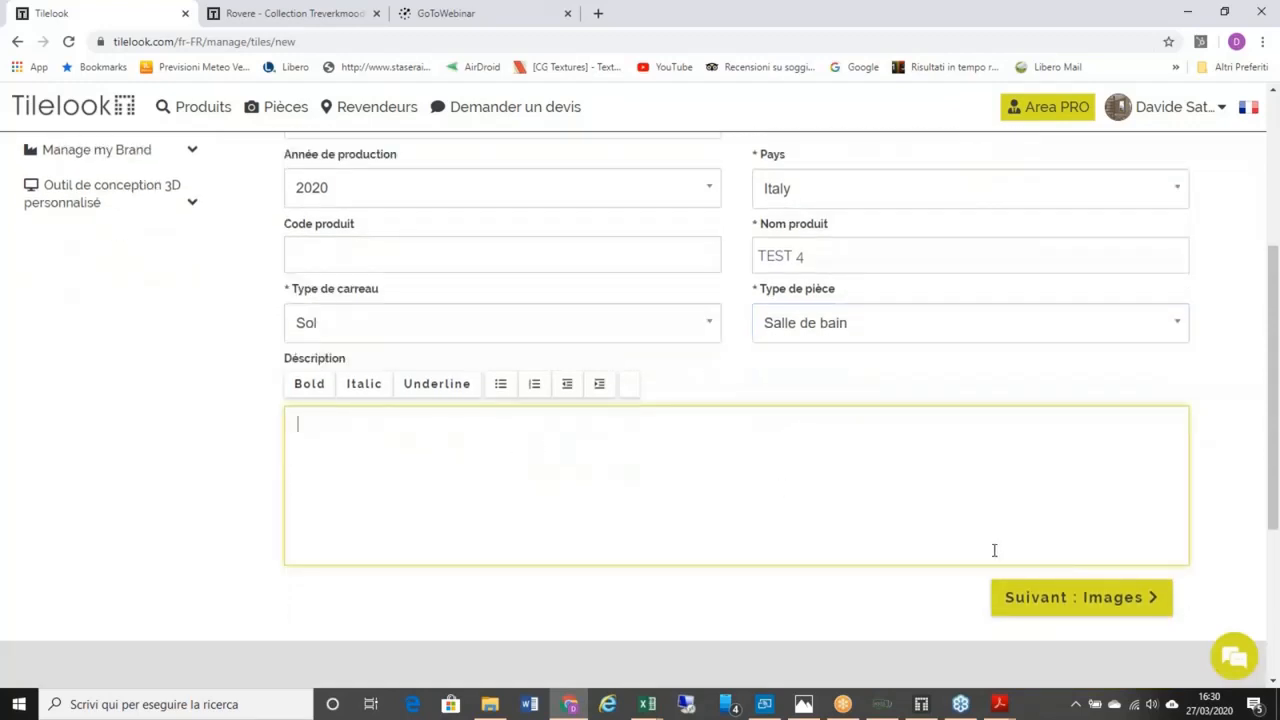
Step: On the Images step, upload art-Silk.jpg as the tile picture and advance to Formes
{"action": "left_click", "coordinate": [1058, 598]}
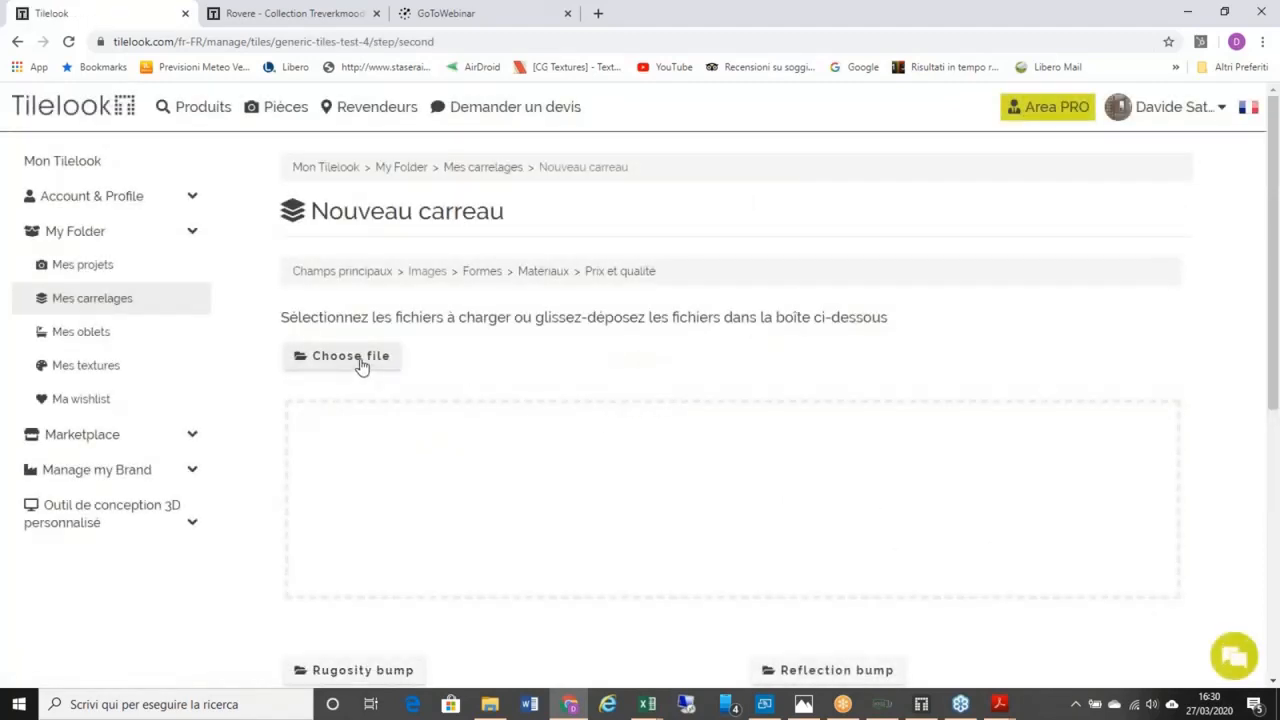
{"action": "left_click", "coordinate": [361, 366]}
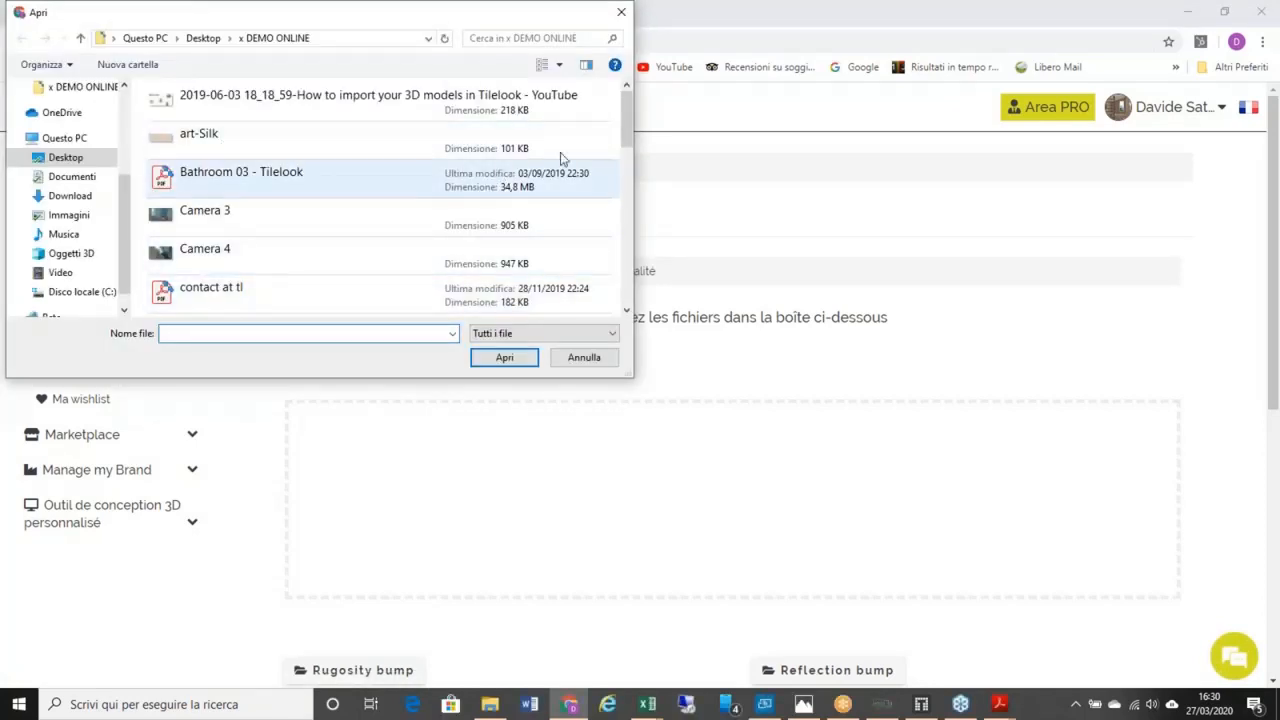
{"action": "mouse_move", "coordinate": [625, 122]}
{"action": "left_mouse_down"}
{"action": "mouse_move", "coordinate": [634, 178]}
{"action": "mouse_move", "coordinate": [632, 120]}
{"action": "left_mouse_up"}
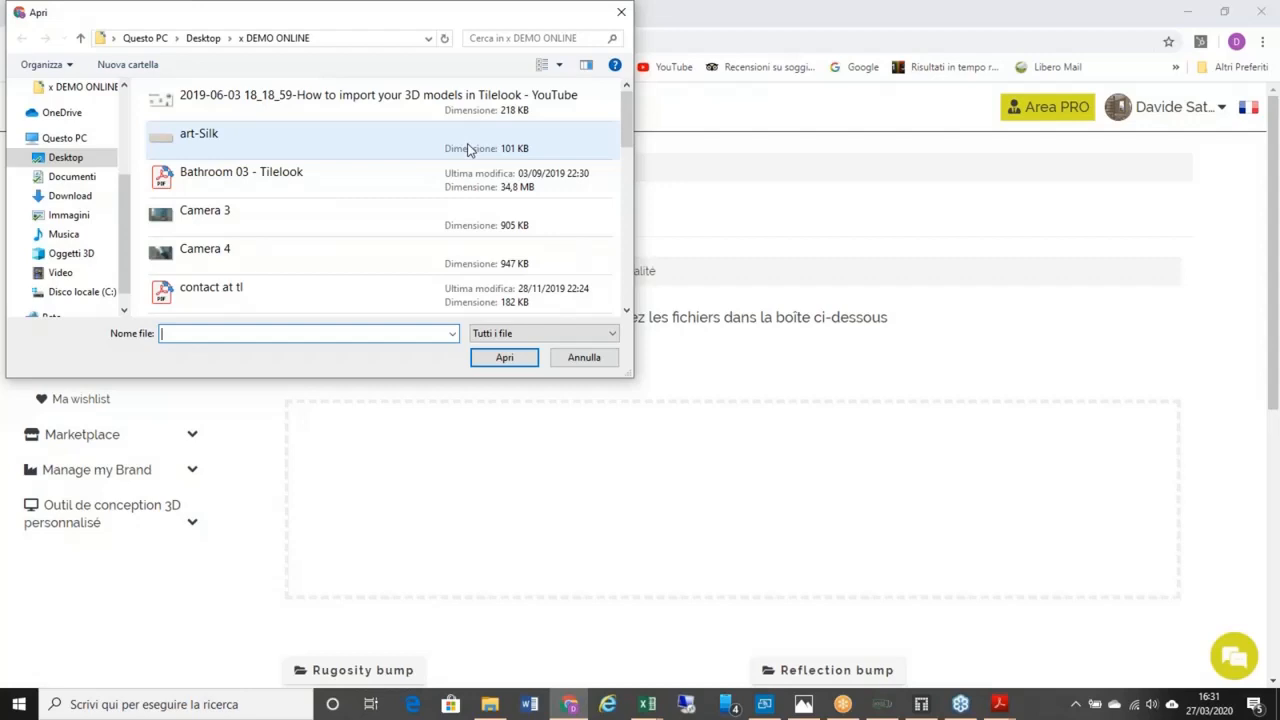
{"action": "left_click", "coordinate": [451, 148]}
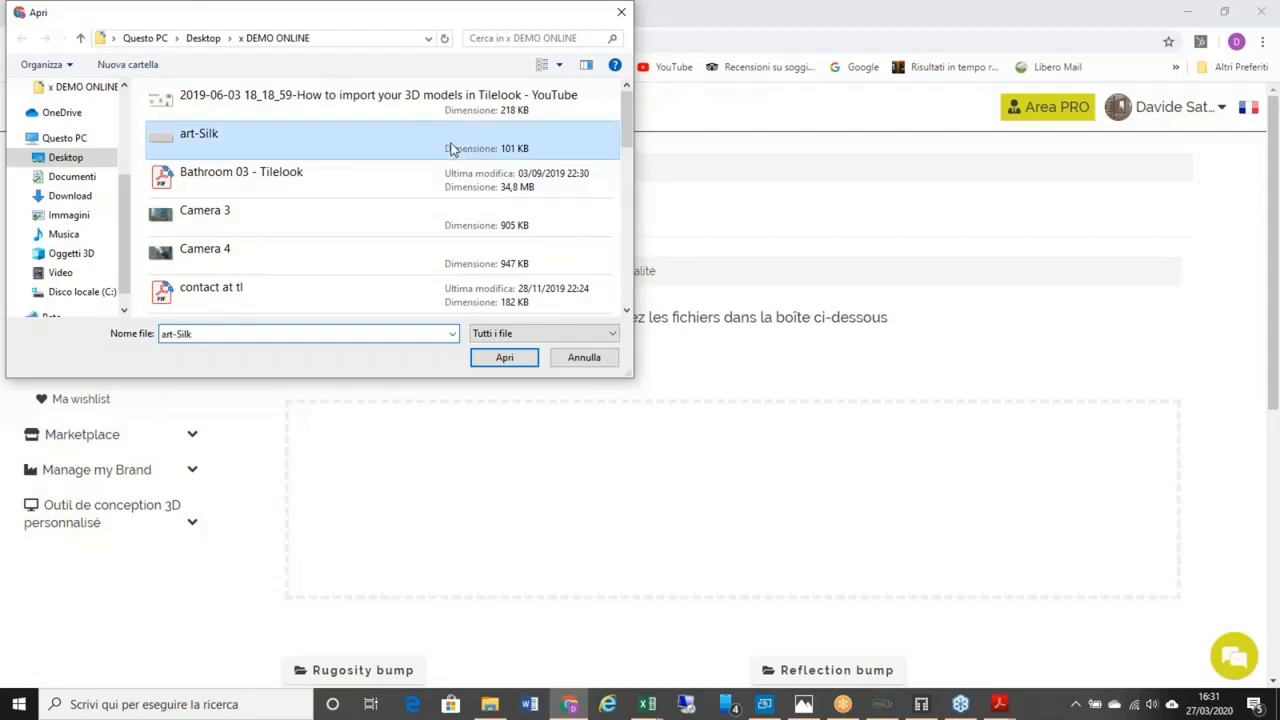
{"action": "left_click", "coordinate": [515, 358]}
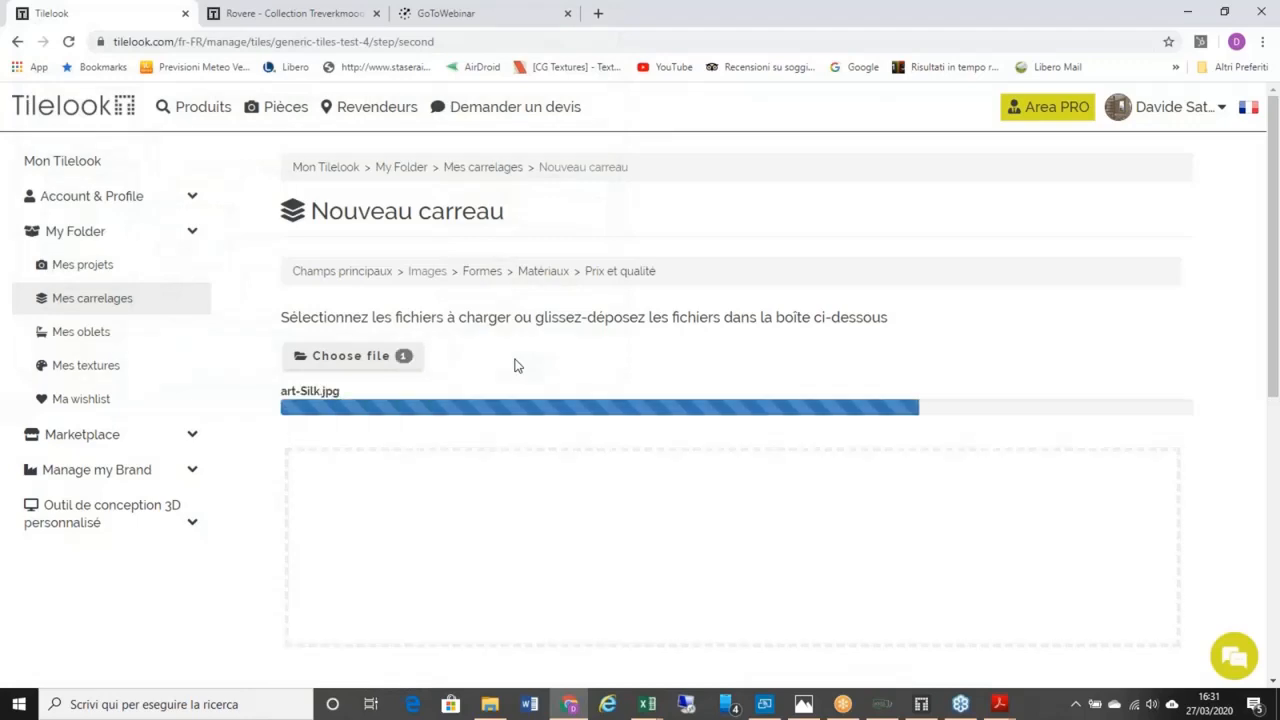
{"action": "mouse_move", "coordinate": [200, 125]}
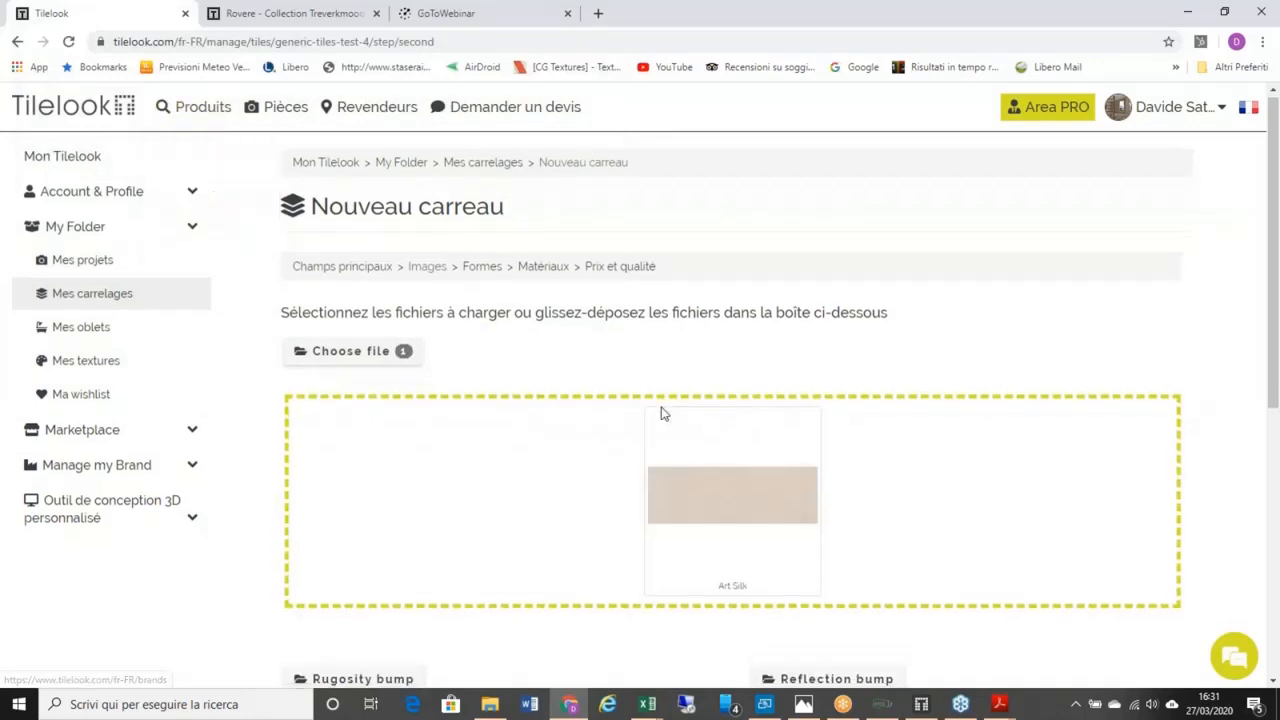
{"action": "scroll", "coordinate": [715, 413], "scroll_direction": "down", "scroll_amount": 1}
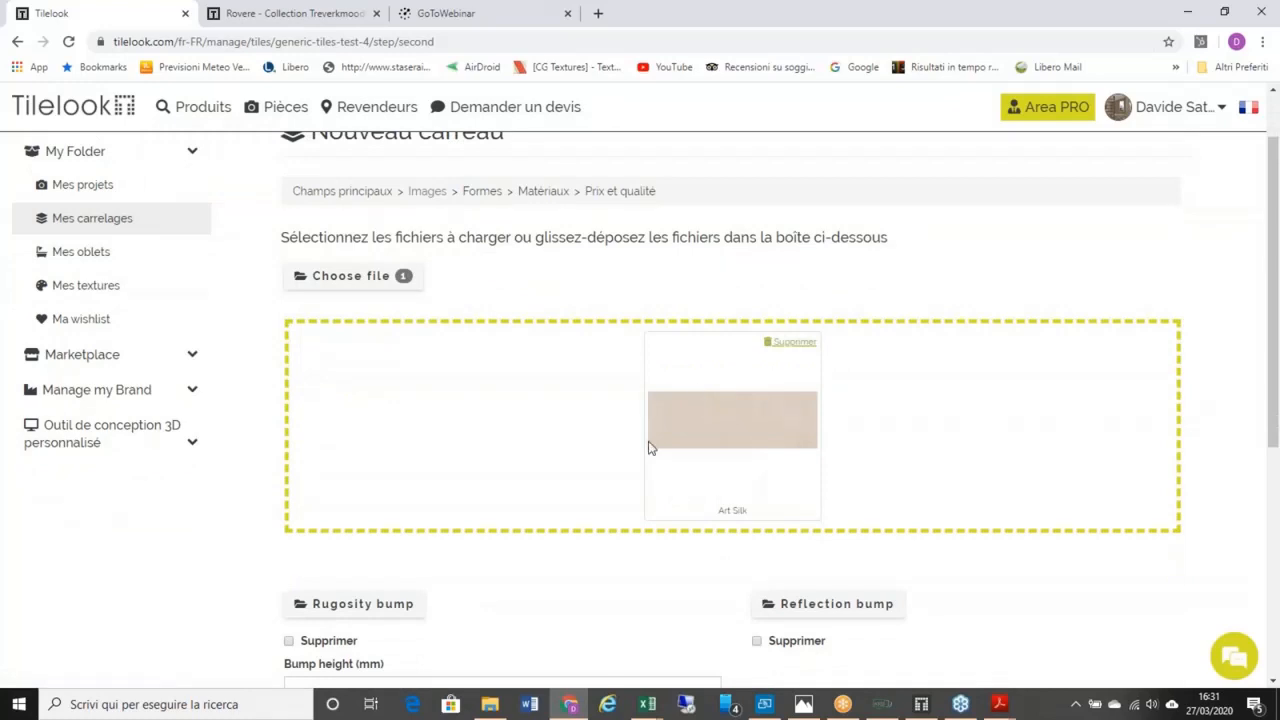
{"action": "scroll", "coordinate": [753, 394], "scroll_direction": "down", "scroll_amount": 2}
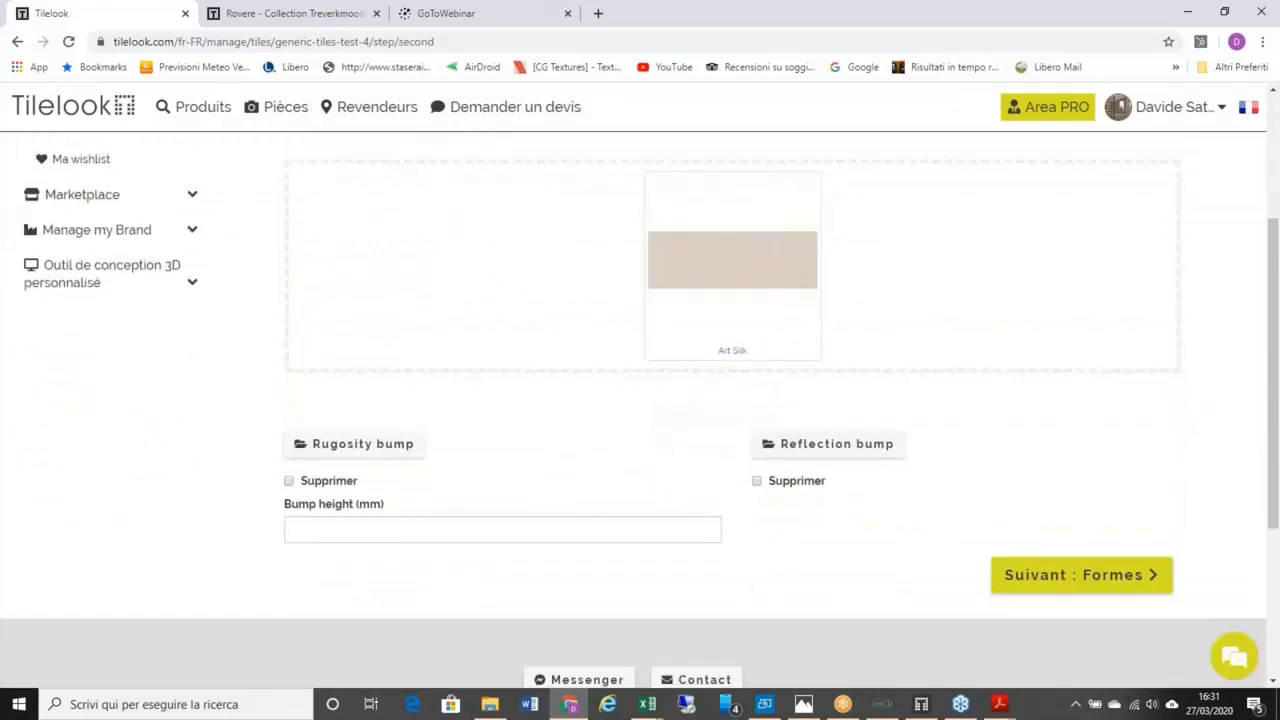
{"action": "left_click", "coordinate": [1081, 576]}
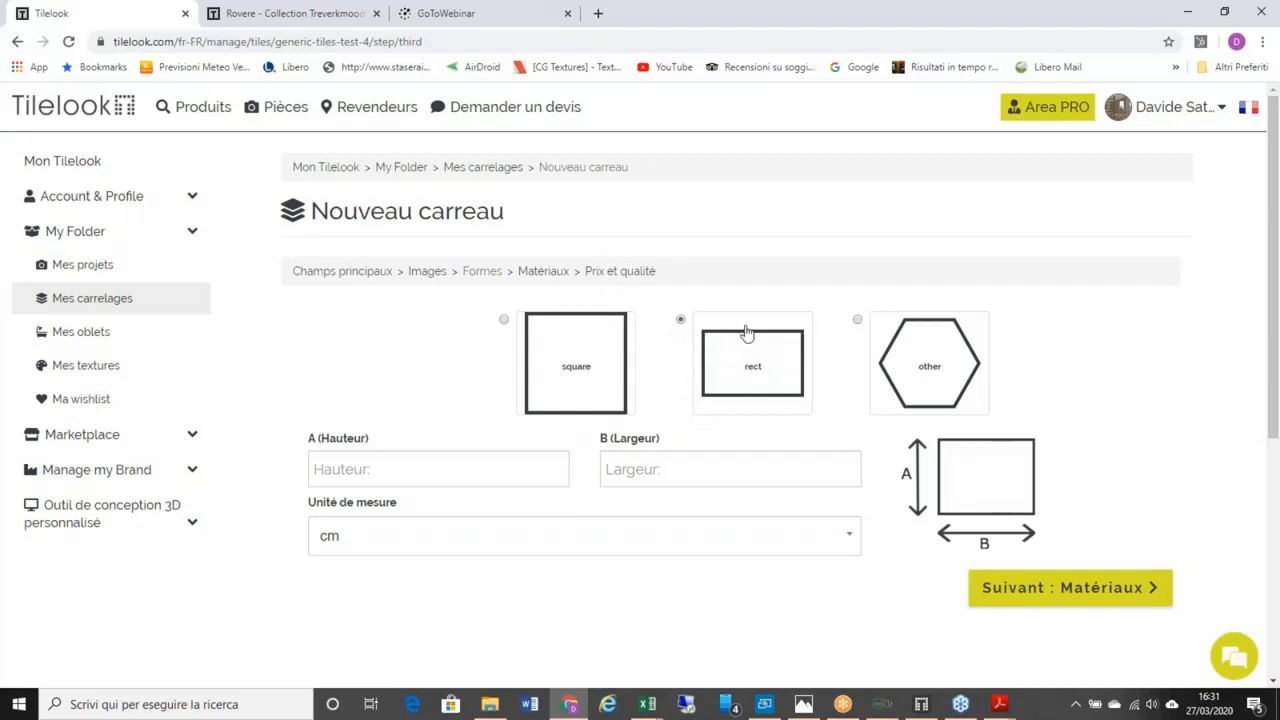
Step: Enter height A = 60 and width B = 15 for the rectangular tile, then continue to Matériaux
{"action": "left_click", "coordinate": [460, 472]}
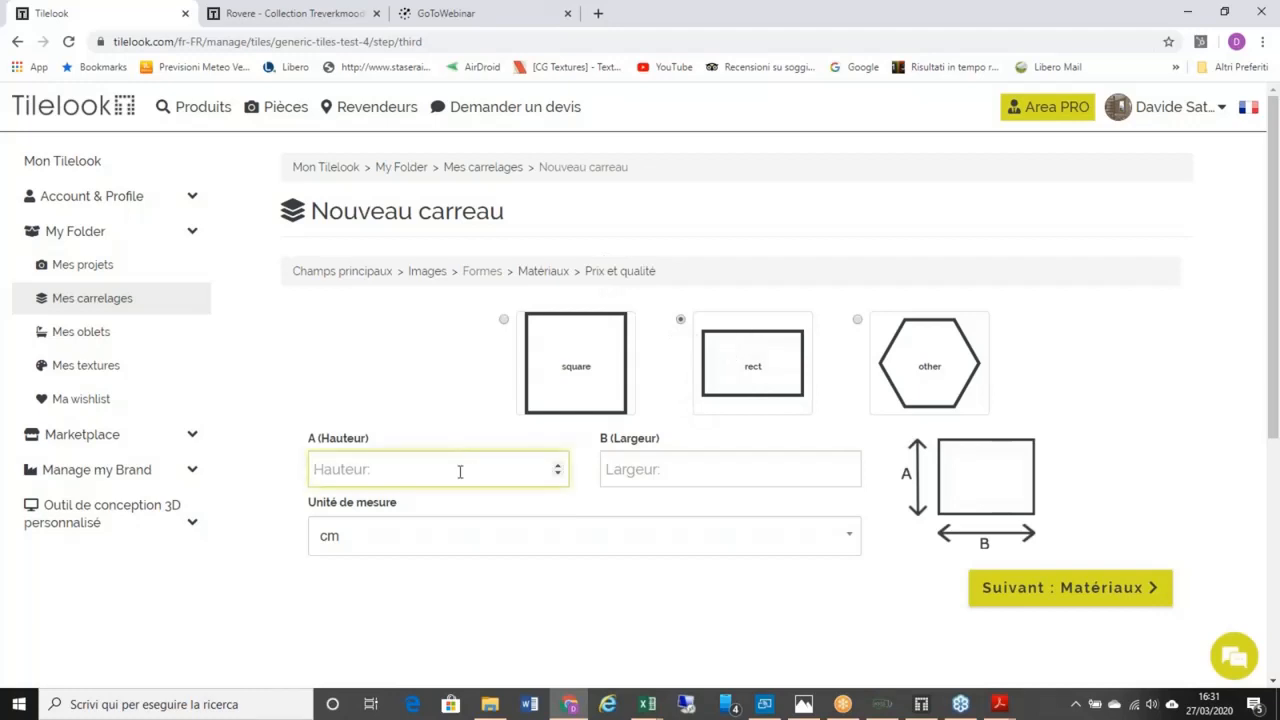
{"action": "type", "text": "50"}
{"action": "key", "text": "BackSpace"}
{"action": "key", "text": "BackSpace"}
{"action": "type", "text": "60"}
{"action": "left_click", "coordinate": [663, 470]}
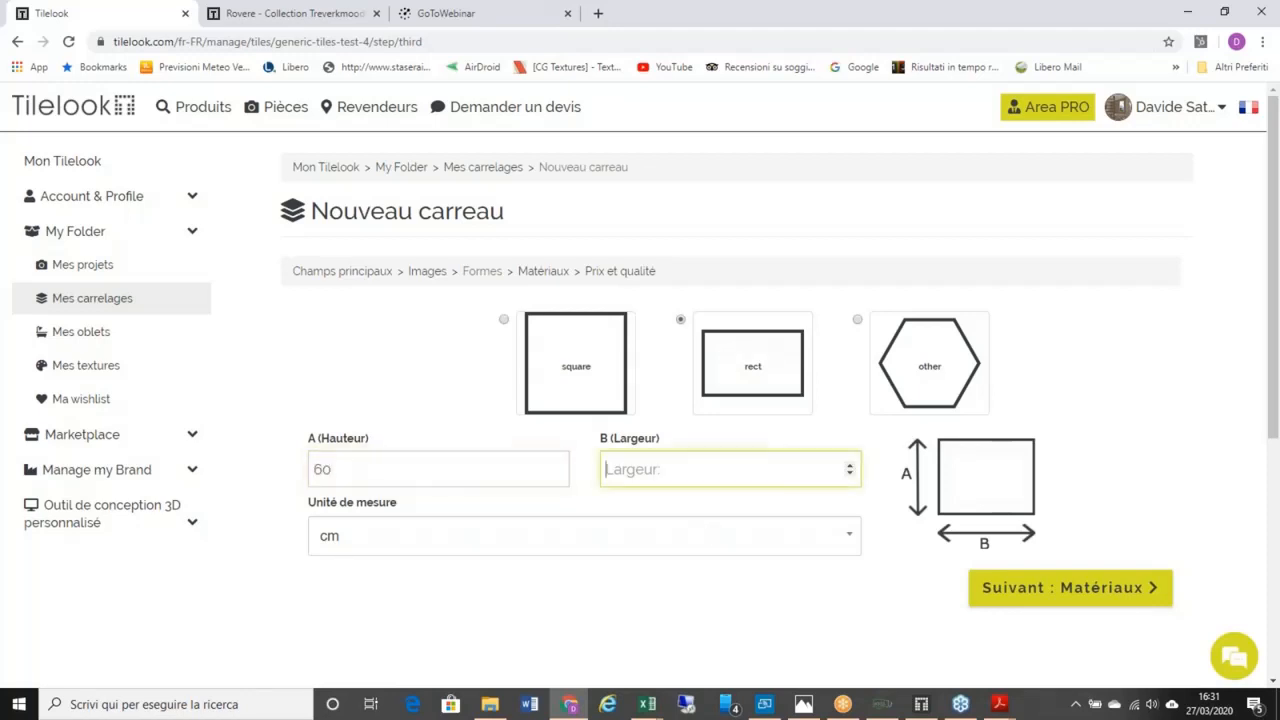
{"action": "type", "text": "1"}
{"action": "key", "text": "BackSpace"}
{"action": "type", "text": "15"}
{"action": "left_click", "coordinate": [1068, 590]}
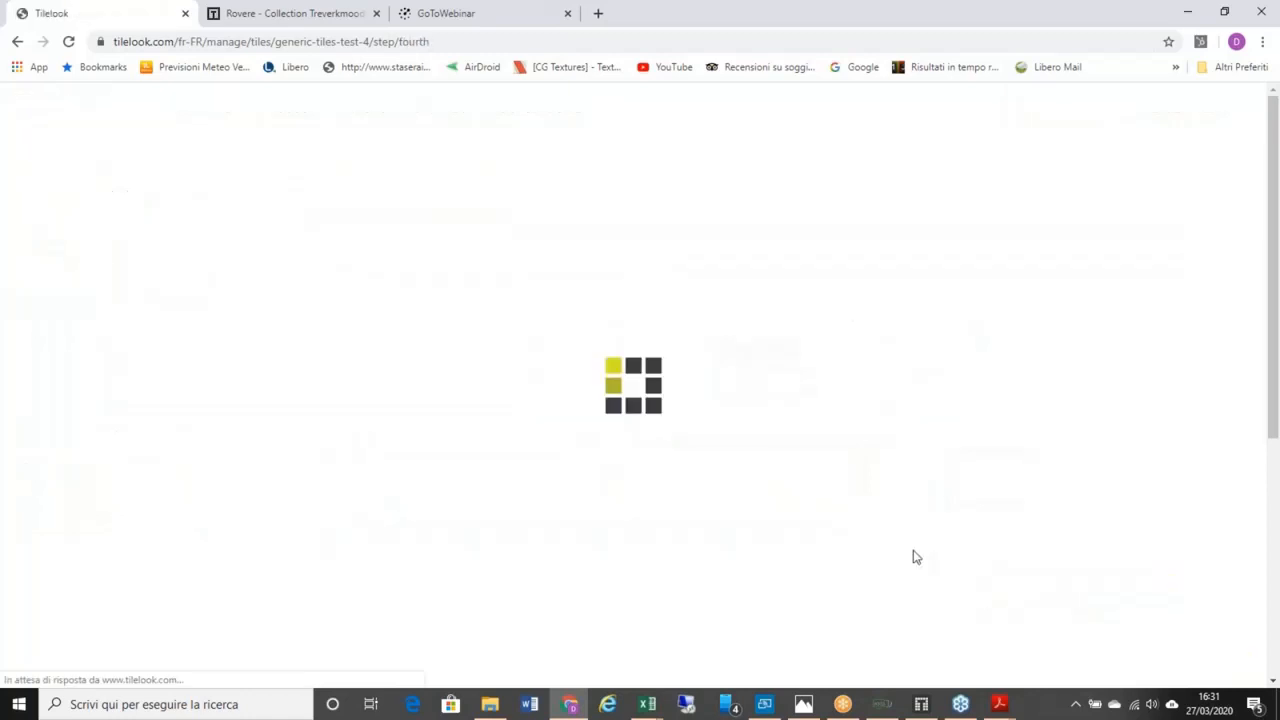
Step: Set the tile's material to Porcelaine and move on to Prix et qualité
{"action": "left_click", "coordinate": [709, 346]}
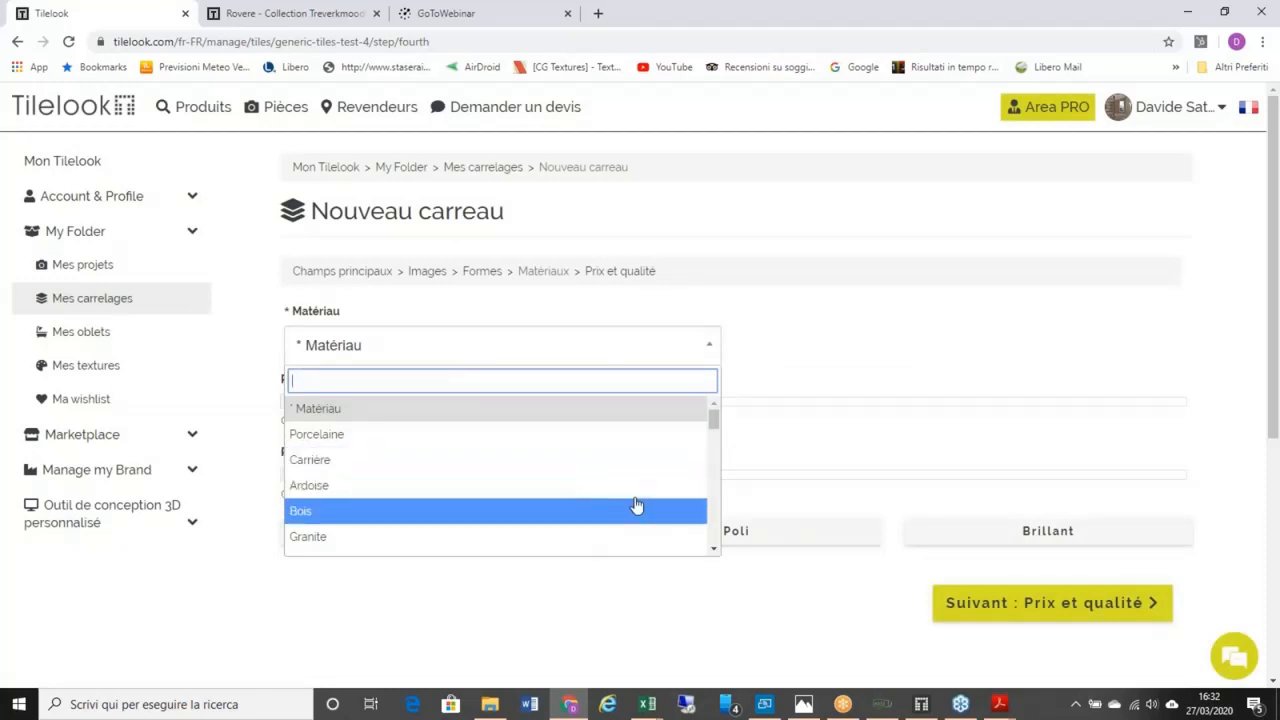
{"action": "left_click", "coordinate": [610, 434]}
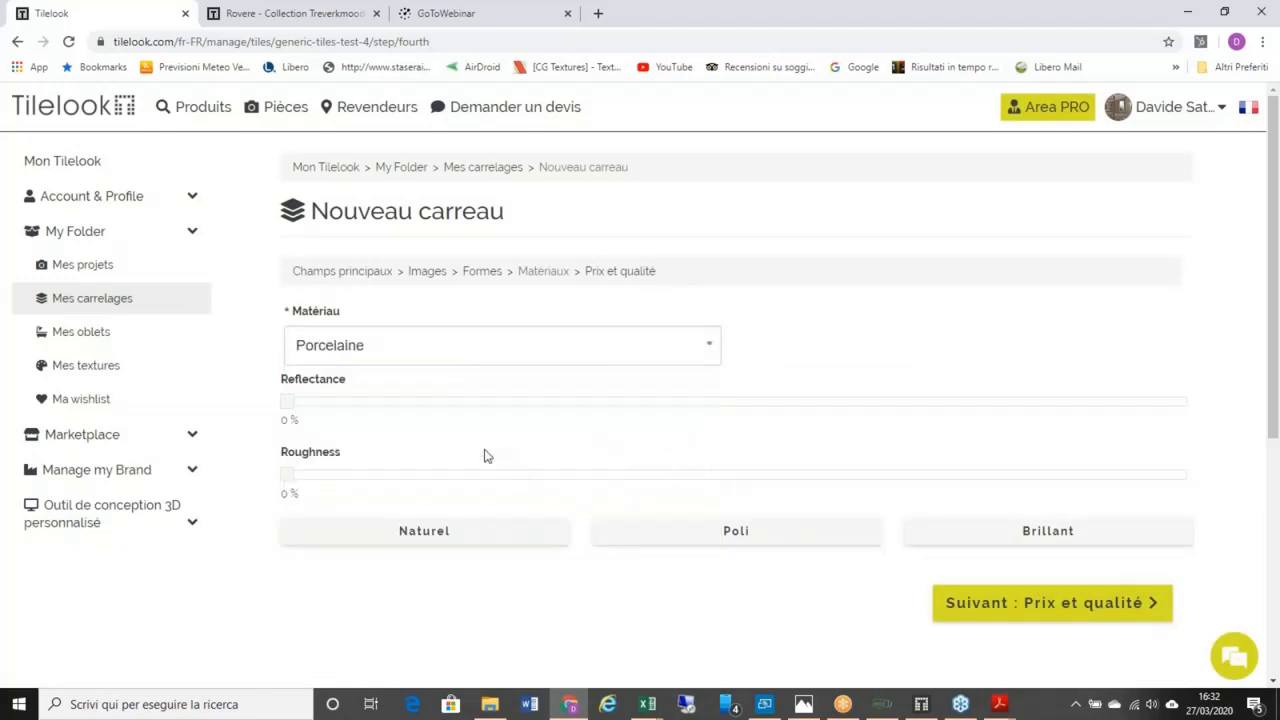
{"action": "left_click", "coordinate": [980, 600]}
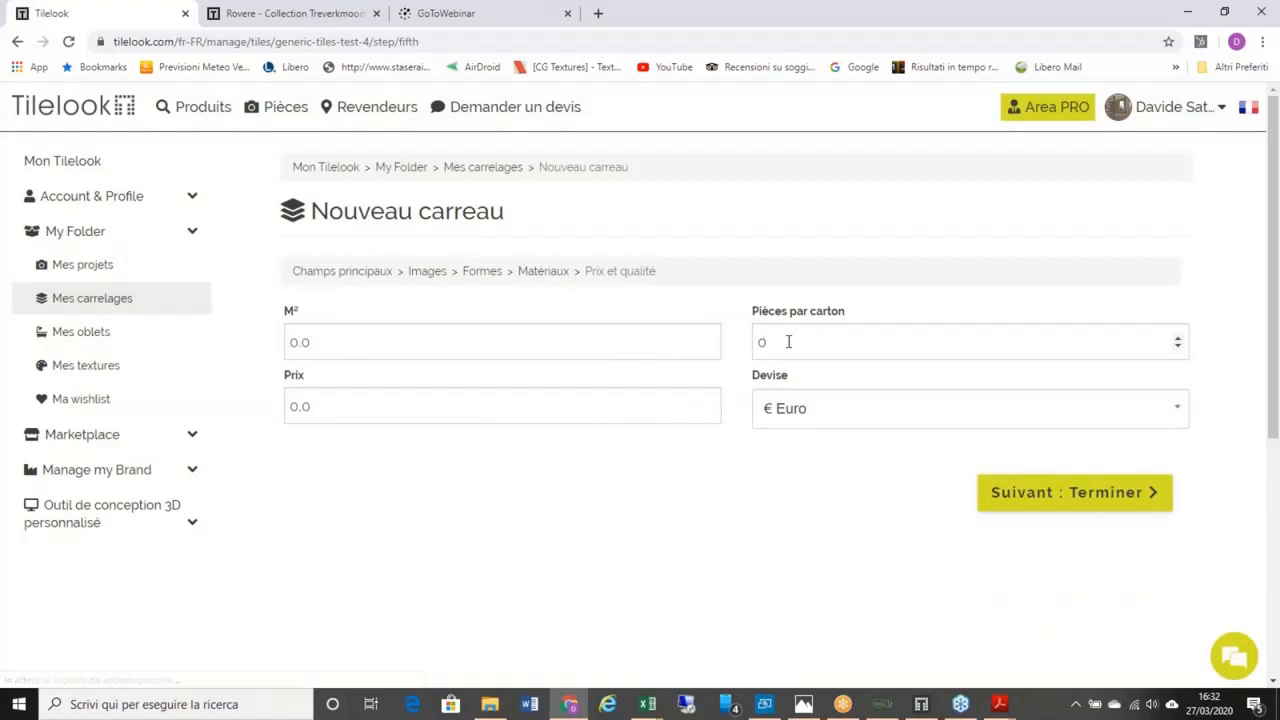
Step: Keep the currency as € Euro and finish the new tile
{"action": "left_click", "coordinate": [1181, 405]}
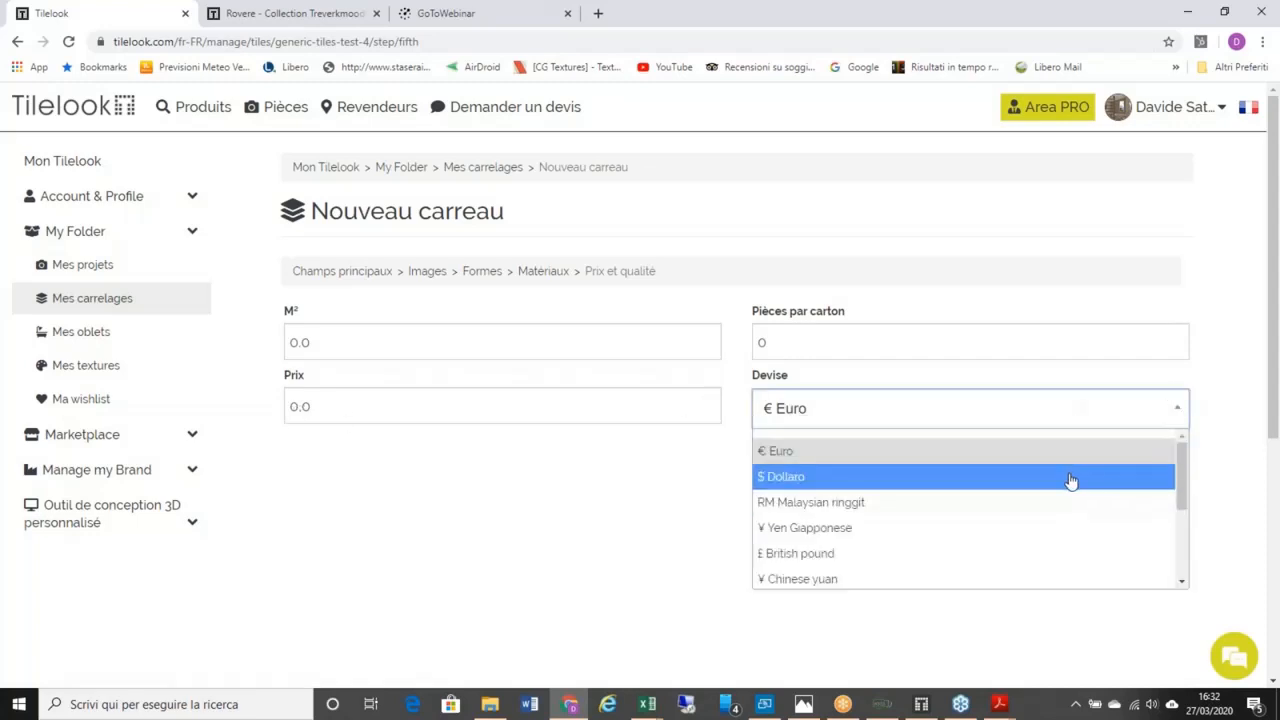
{"action": "left_click", "coordinate": [1068, 460]}
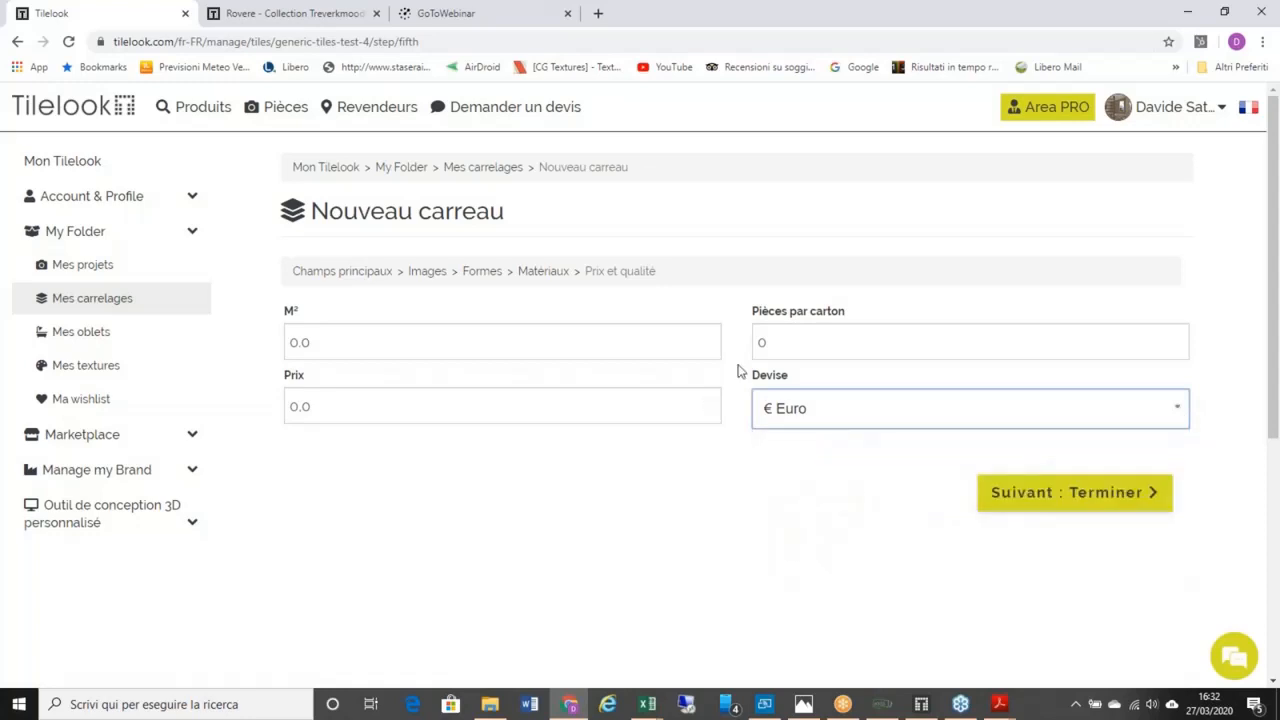
{"action": "left_click", "coordinate": [1107, 493]}
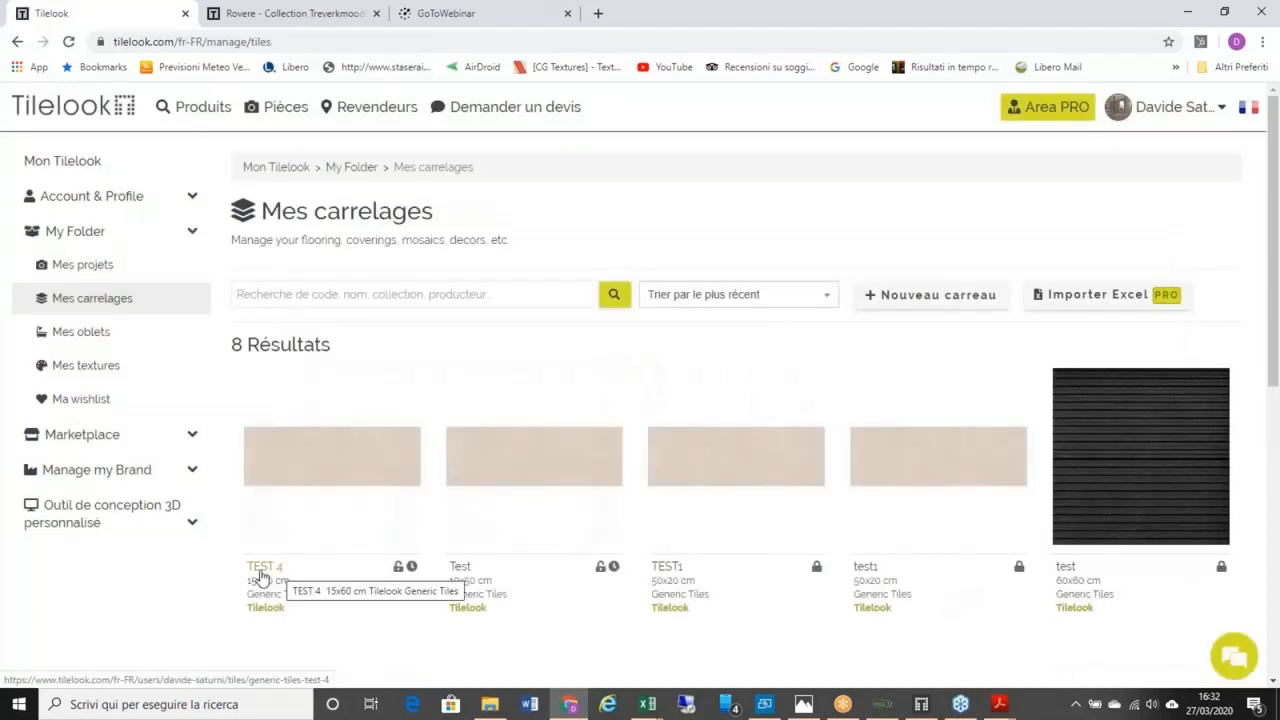
Step: Review Mes carrelages with TEST 4 (15x60 cm) on top, then open Mon Tilelook from the user menu
{"action": "mouse_move", "coordinate": [323, 478]}
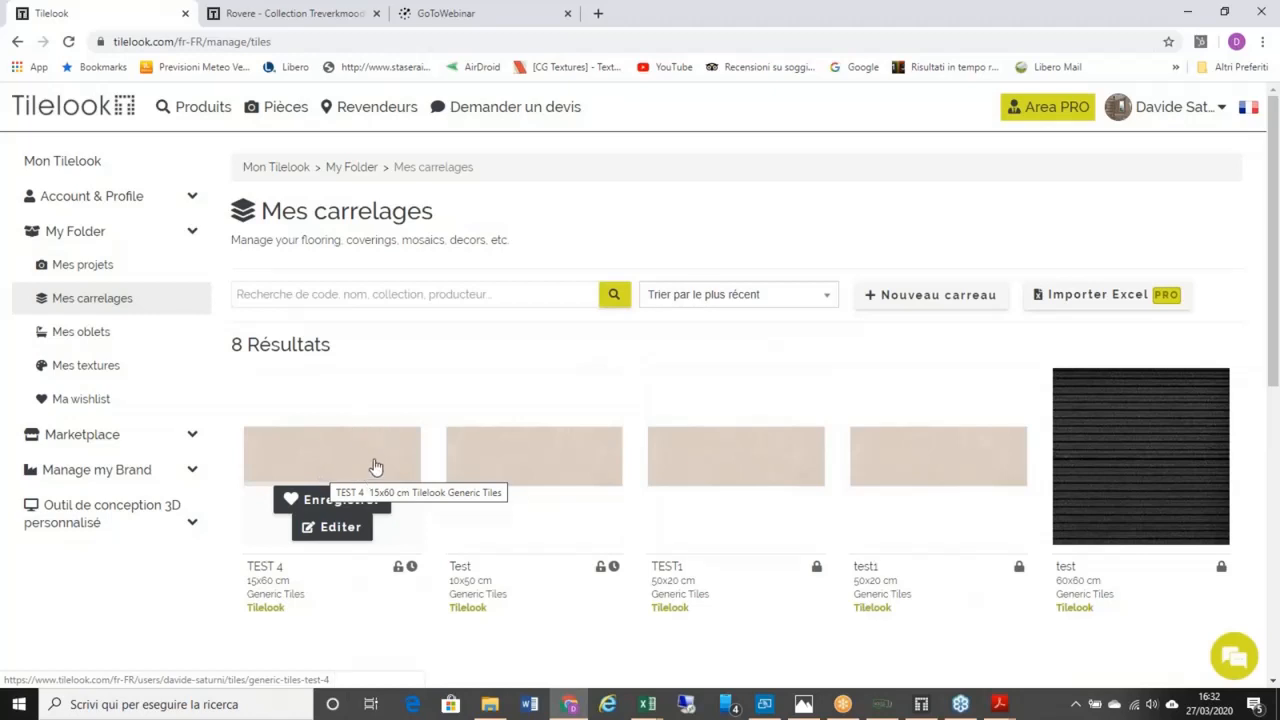
{"action": "mouse_move", "coordinate": [200, 106]}
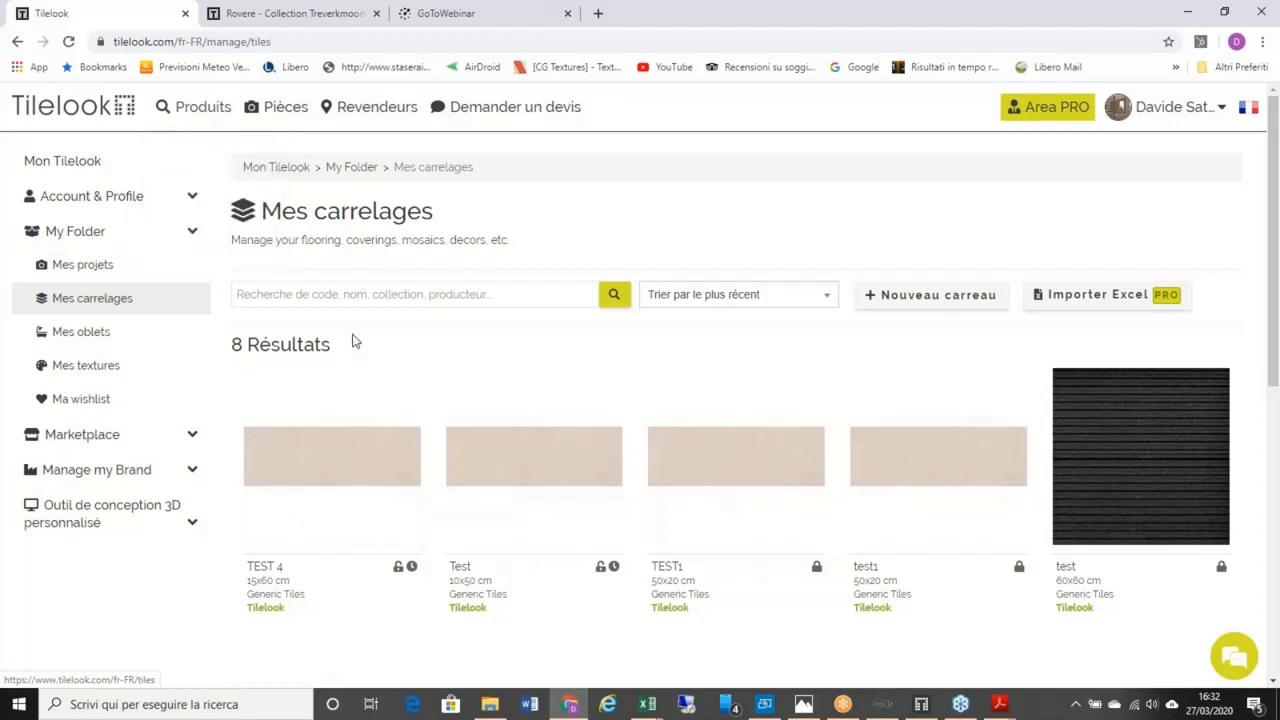
{"action": "mouse_move", "coordinate": [337, 430]}
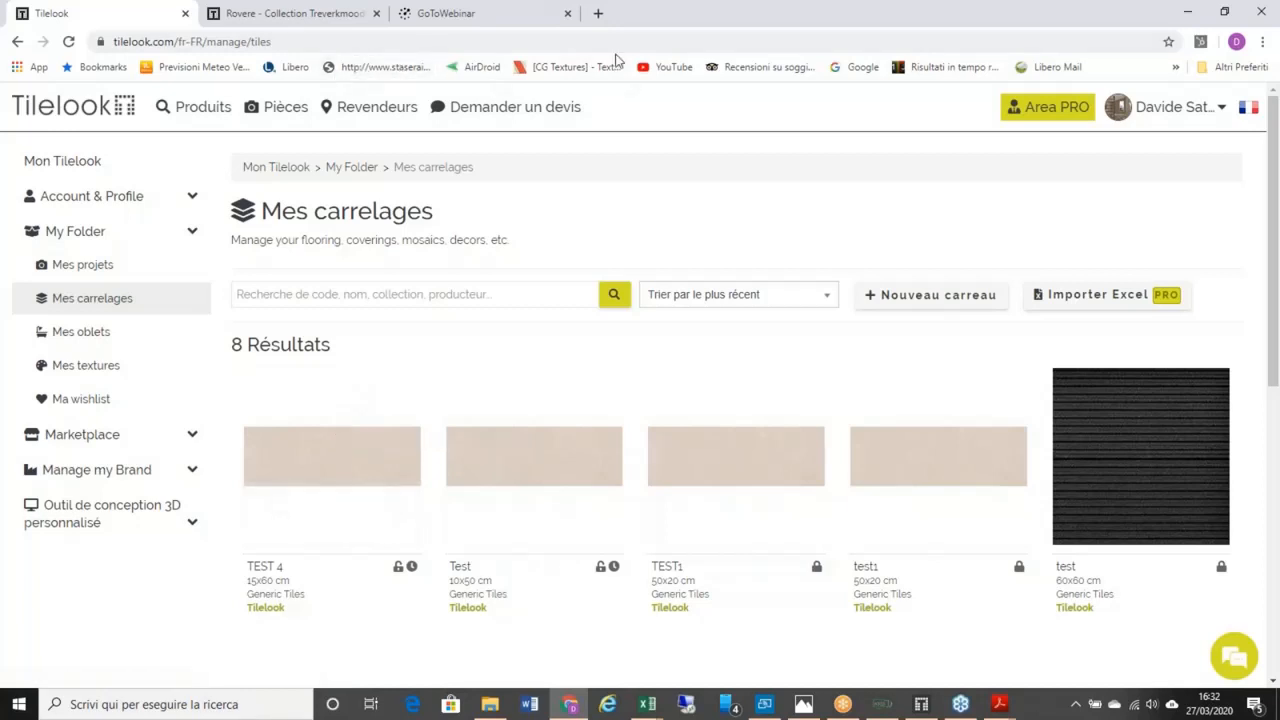
{"action": "mouse_move", "coordinate": [1152, 110]}
{"action": "left_click", "coordinate": [1158, 154]}
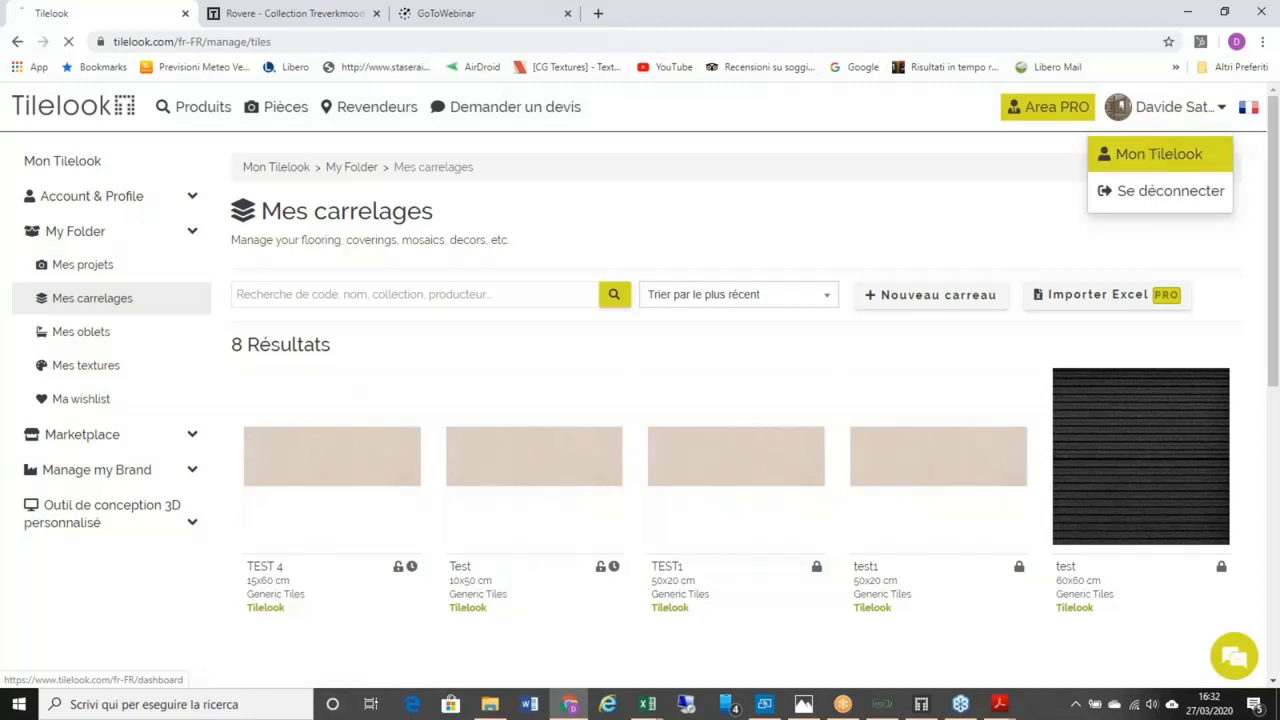
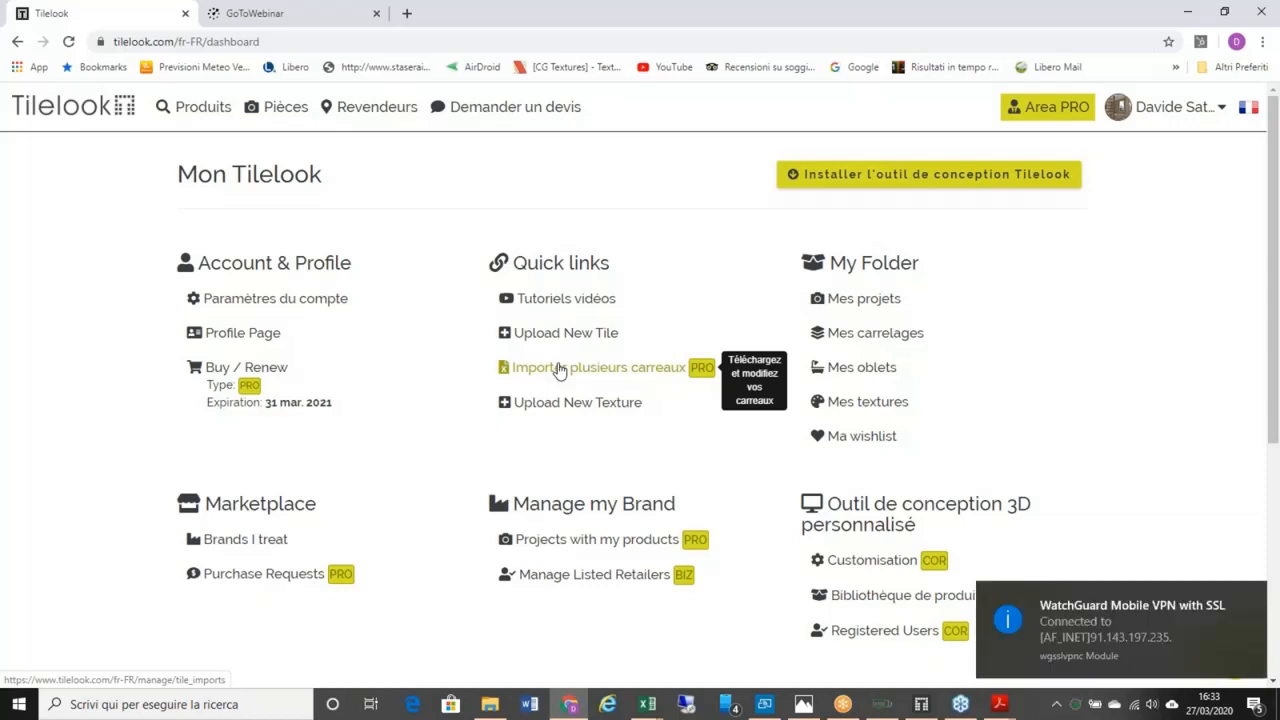
Step: Dismiss the VPN notice, glance at the new texture upload form, and return to Mon Tilelook
{"action": "left_click", "coordinate": [1254, 598]}
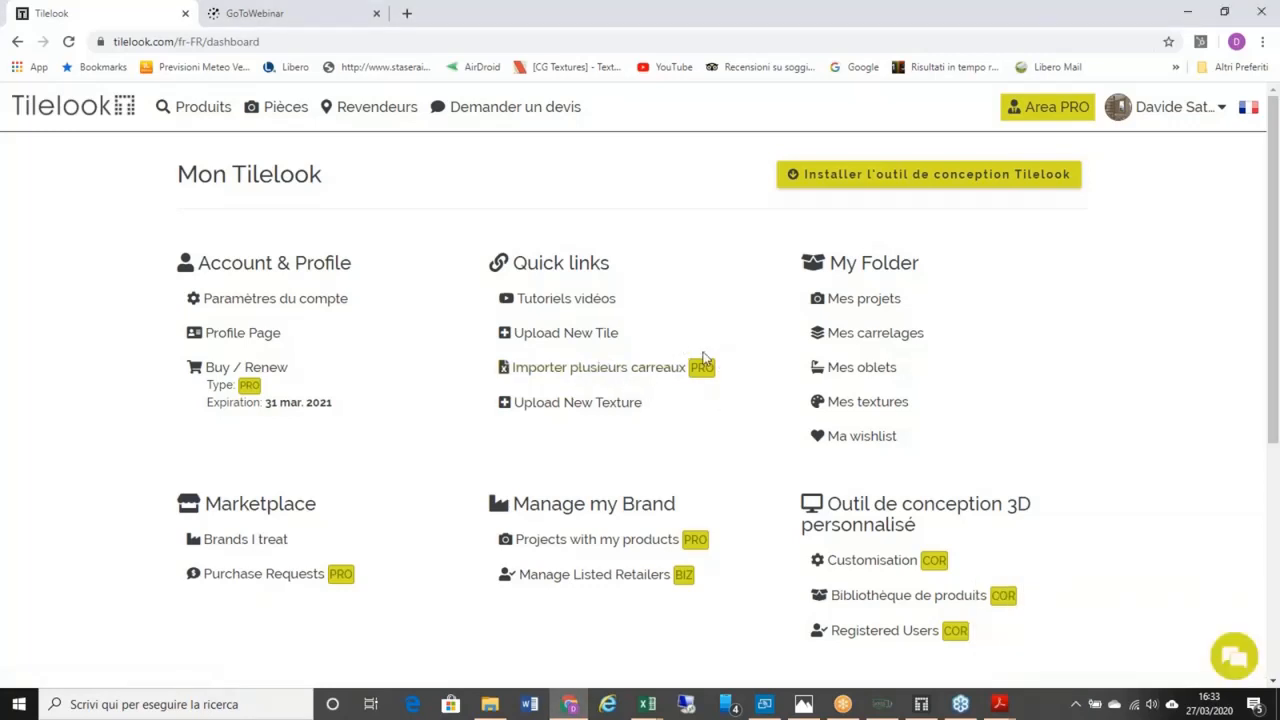
{"action": "left_click", "coordinate": [610, 405]}
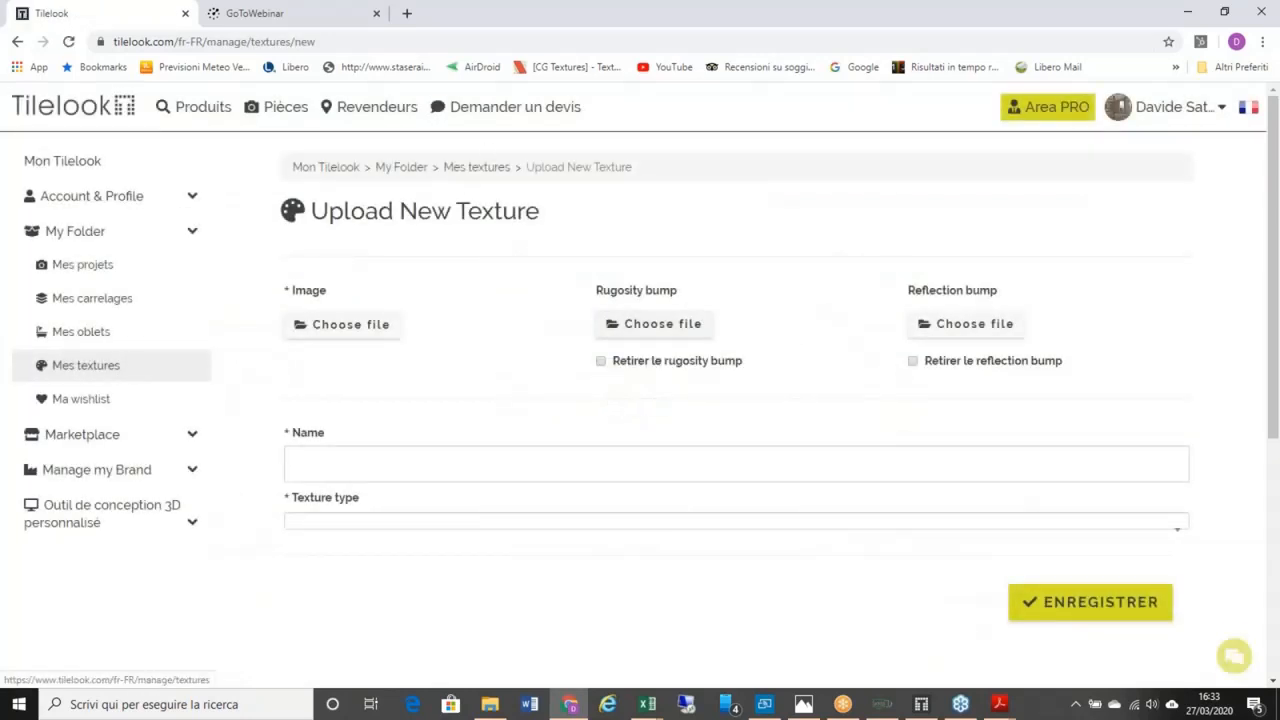
{"action": "left_click", "coordinate": [18, 42]}
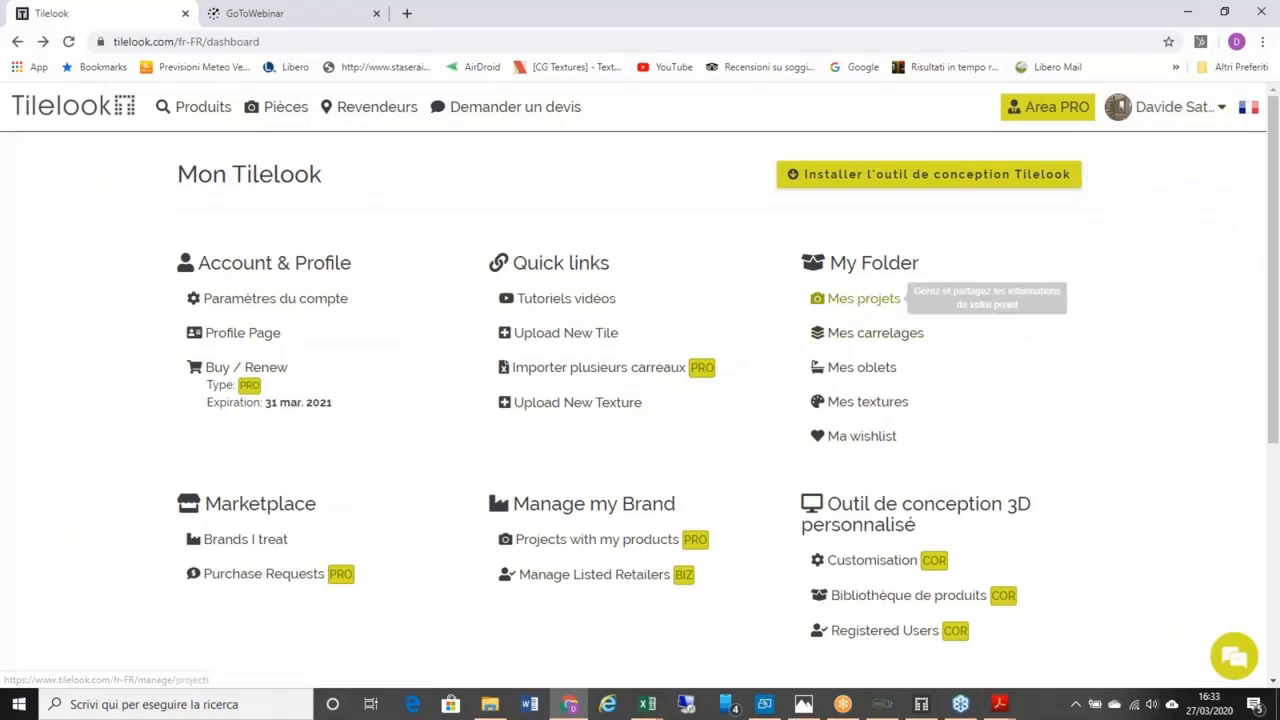
Step: Open Mes projets, jump to page 3, and scroll down to Bathroom 05
{"action": "left_click", "coordinate": [880, 303]}
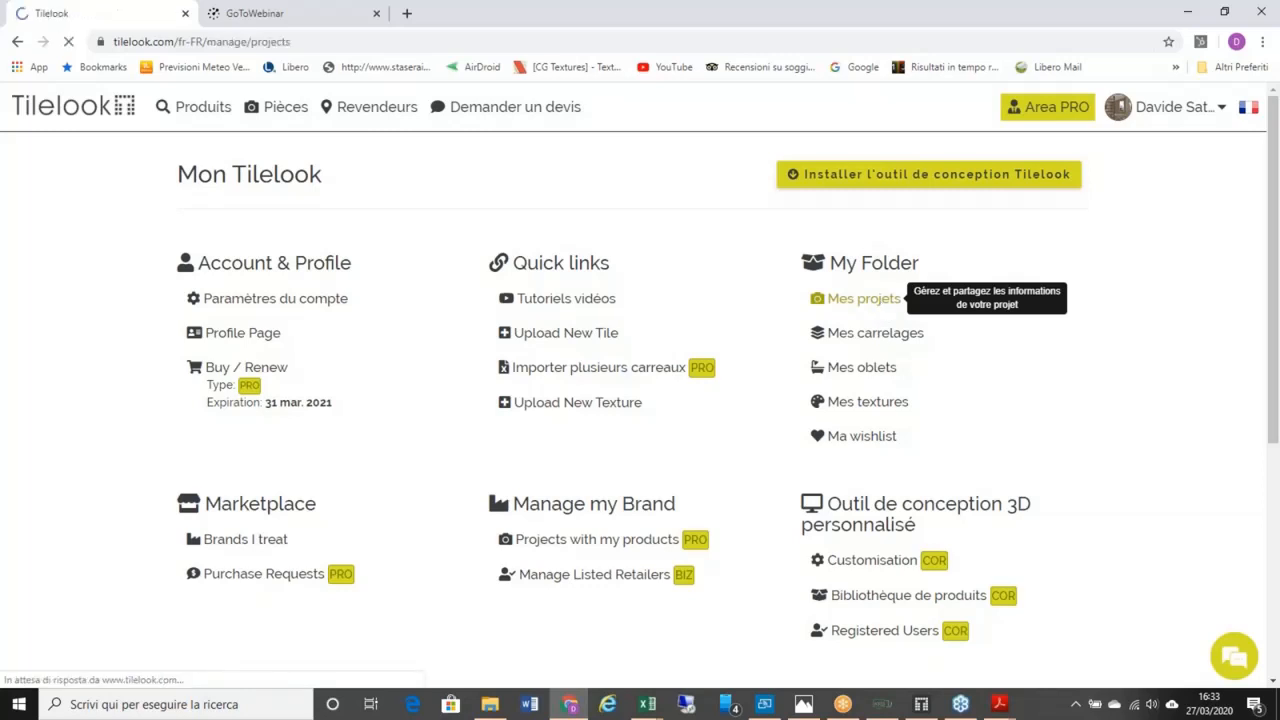
{"action": "scroll", "coordinate": [653, 395], "scroll_direction": "down", "scroll_amount": 10}
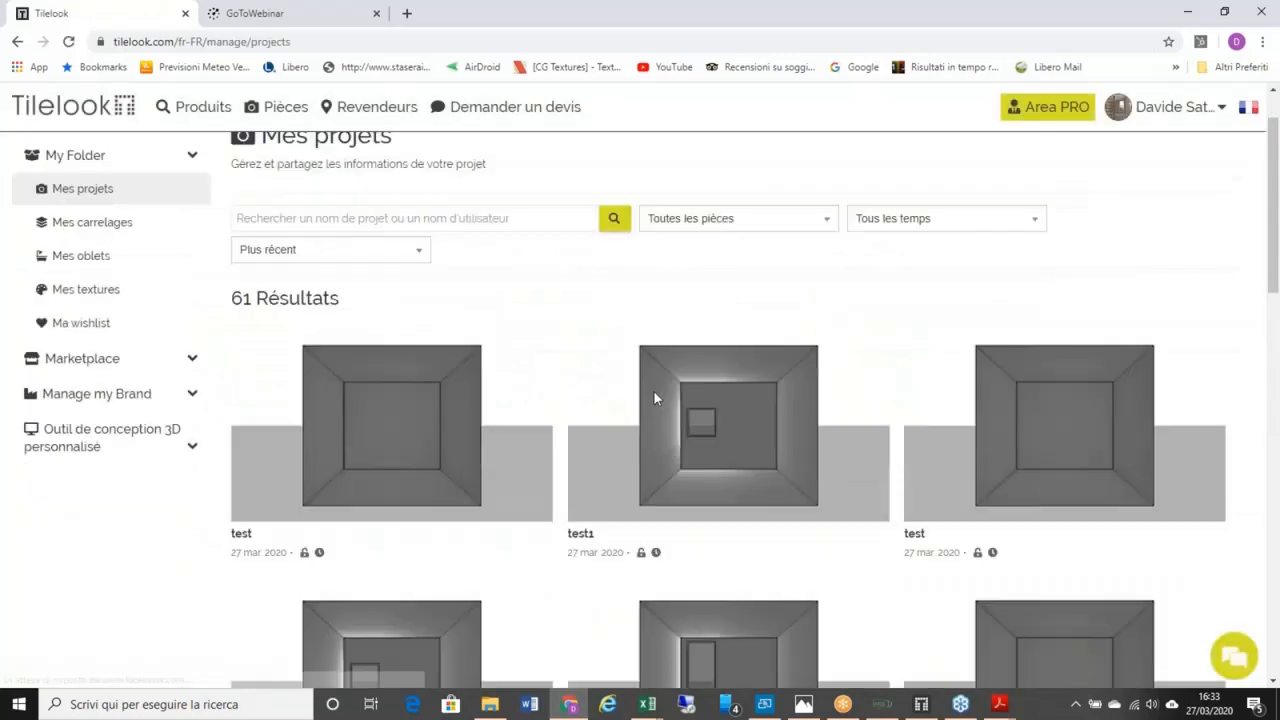
{"action": "scroll", "coordinate": [728, 300], "scroll_direction": "down", "scroll_amount": 3}
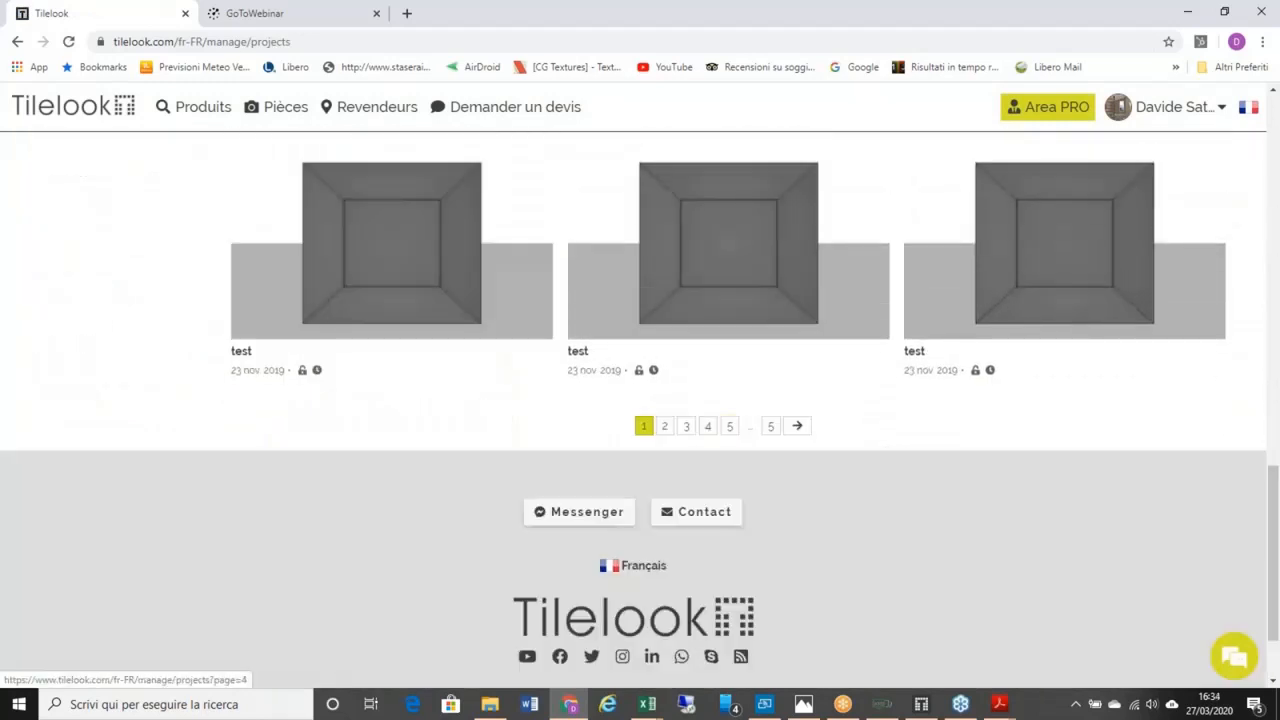
{"action": "left_click", "coordinate": [686, 426]}
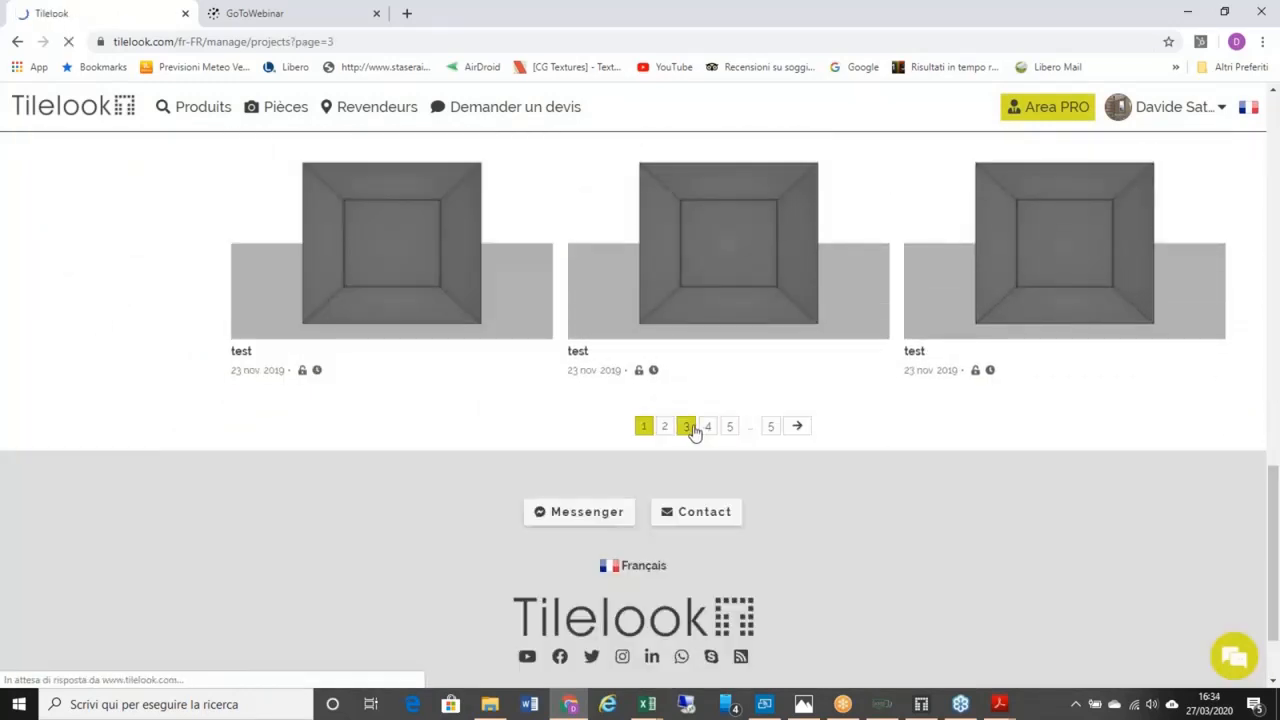
{"action": "scroll", "coordinate": [728, 420], "scroll_direction": "down", "scroll_amount": 7}
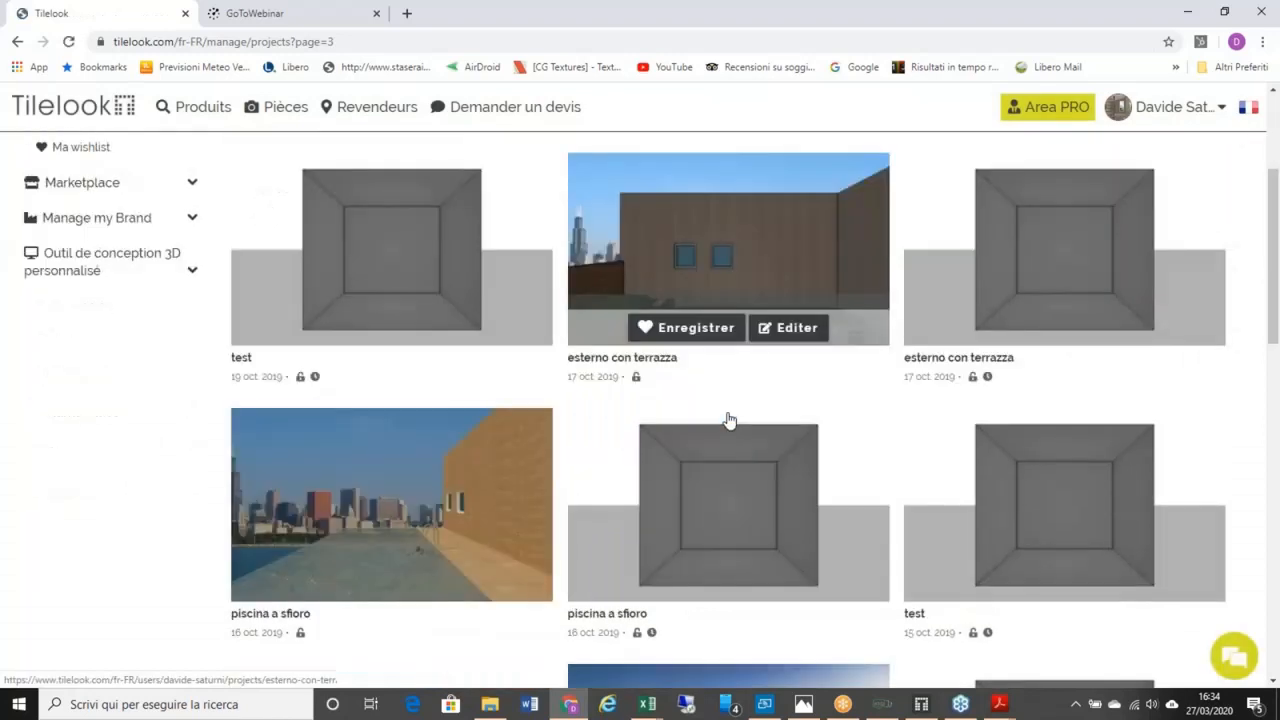
{"action": "scroll", "coordinate": [385, 410], "scroll_direction": "down", "scroll_amount": 3}
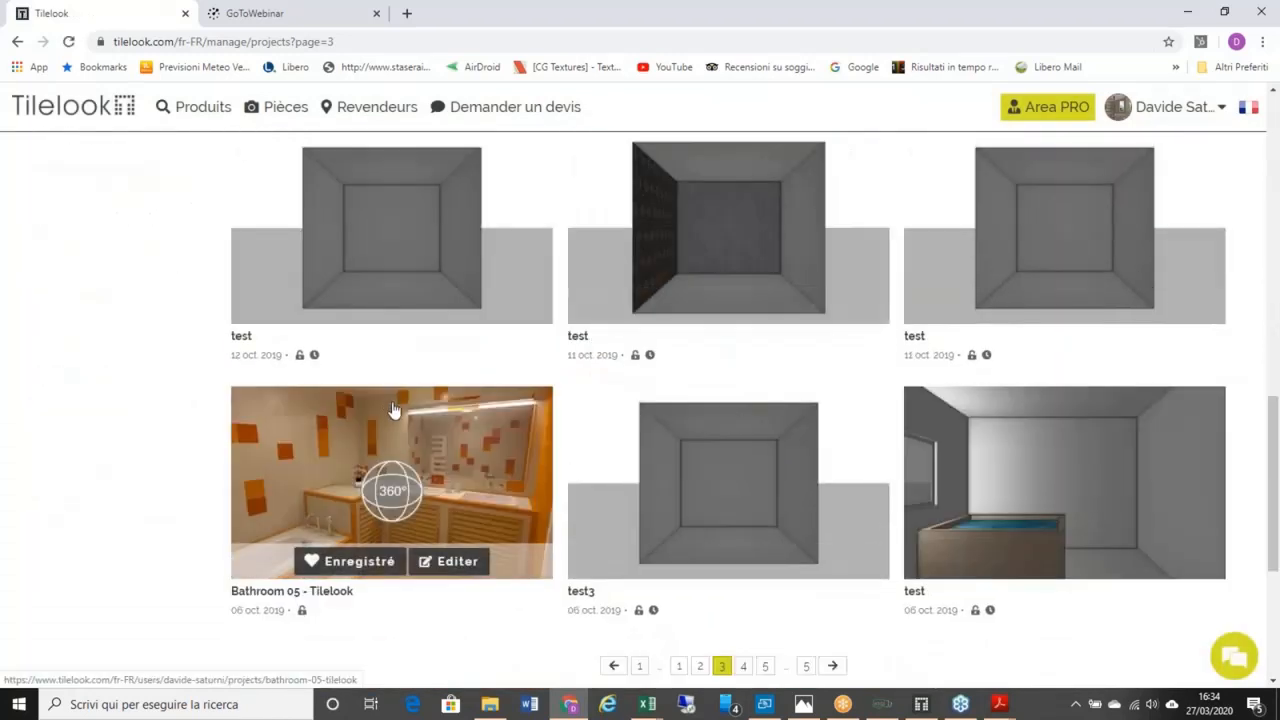
Step: Open the Bathroom 05 project, browse its renders and tile swatches, then open Editer
{"action": "left_click", "coordinate": [385, 410]}
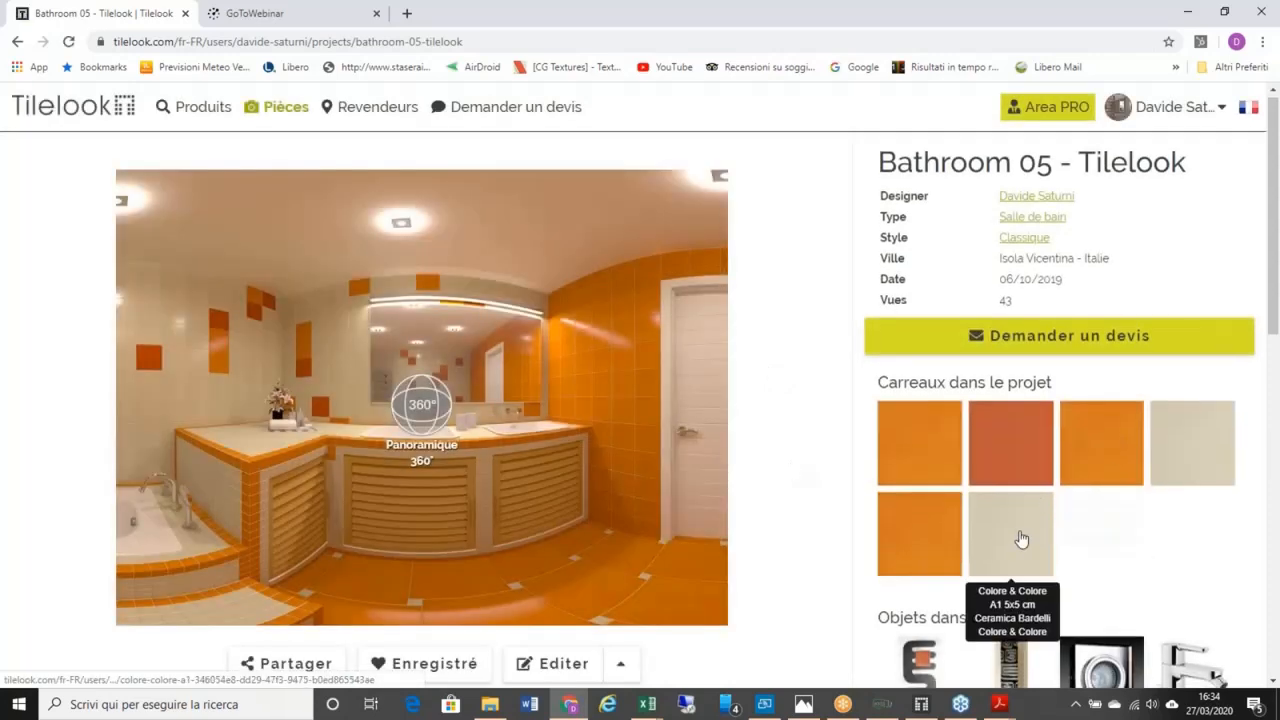
{"action": "scroll", "coordinate": [1021, 540], "scroll_direction": "down", "scroll_amount": 1}
{"action": "scroll", "coordinate": [1074, 595], "scroll_direction": "down", "scroll_amount": 2}
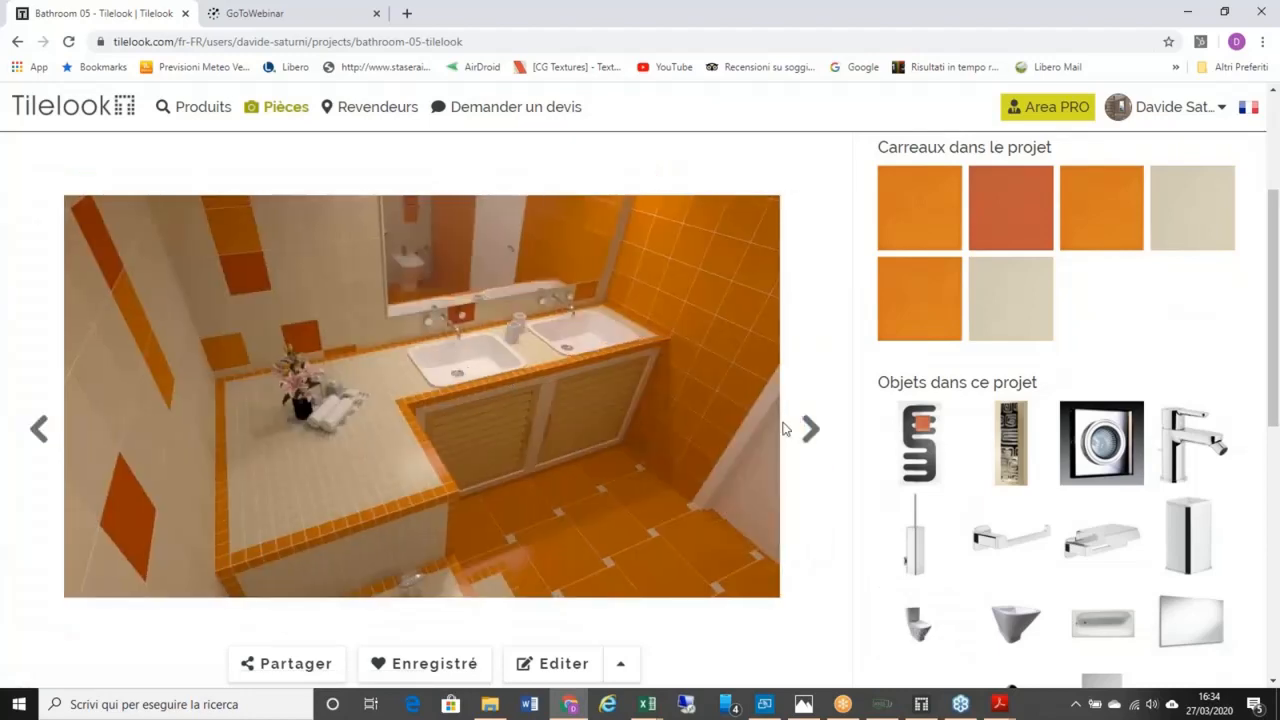
{"action": "scroll", "coordinate": [915, 480], "scroll_direction": "up", "scroll_amount": 3}
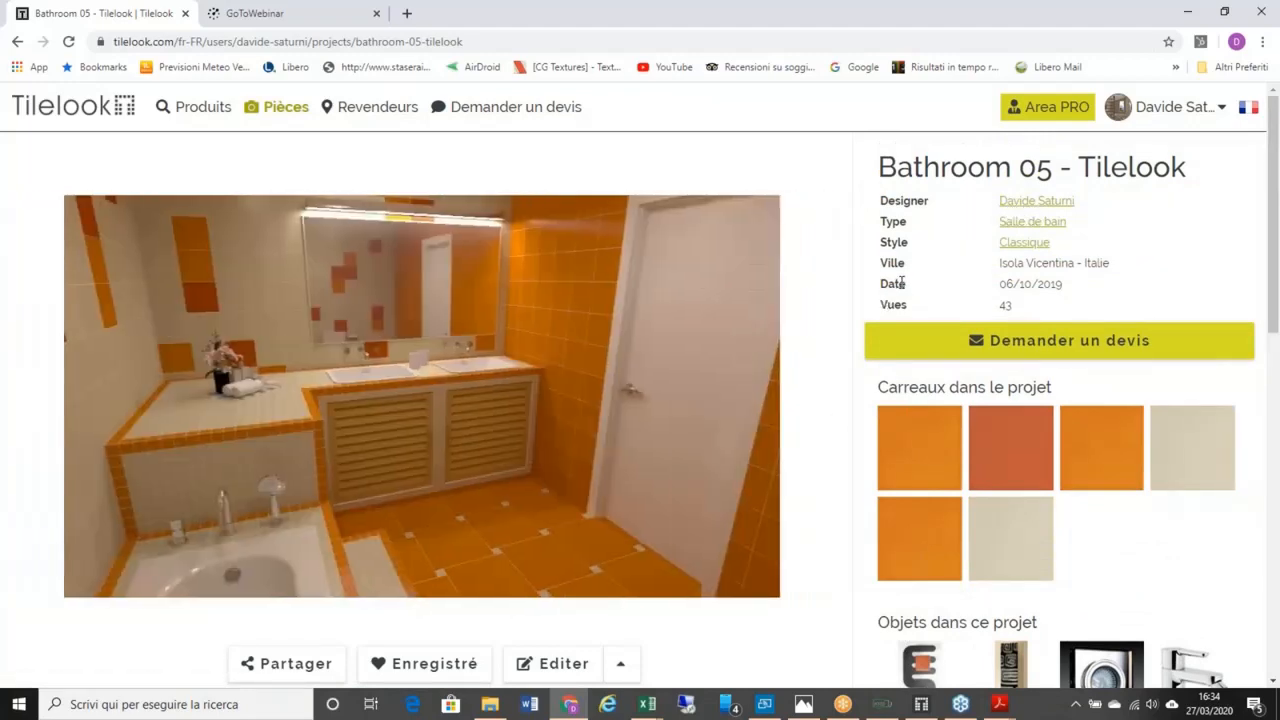
{"action": "scroll", "coordinate": [899, 284], "scroll_direction": "down", "scroll_amount": 1}
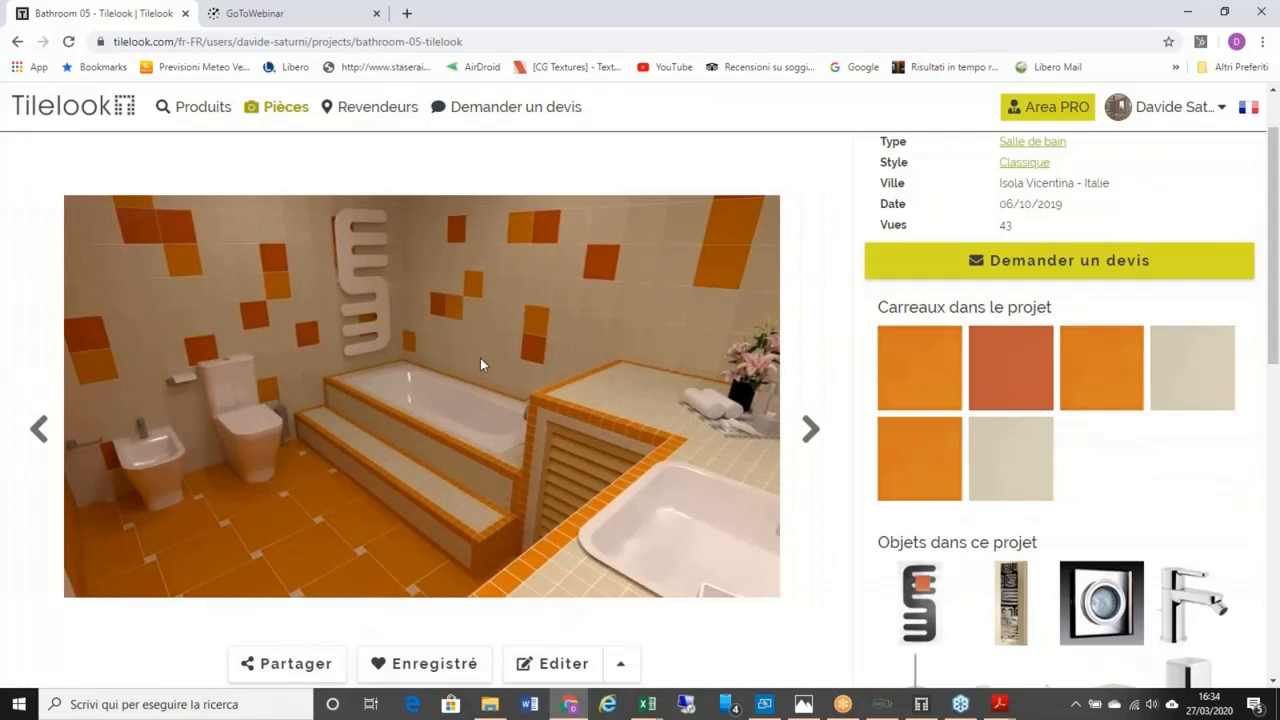
{"action": "left_click", "coordinate": [558, 668]}
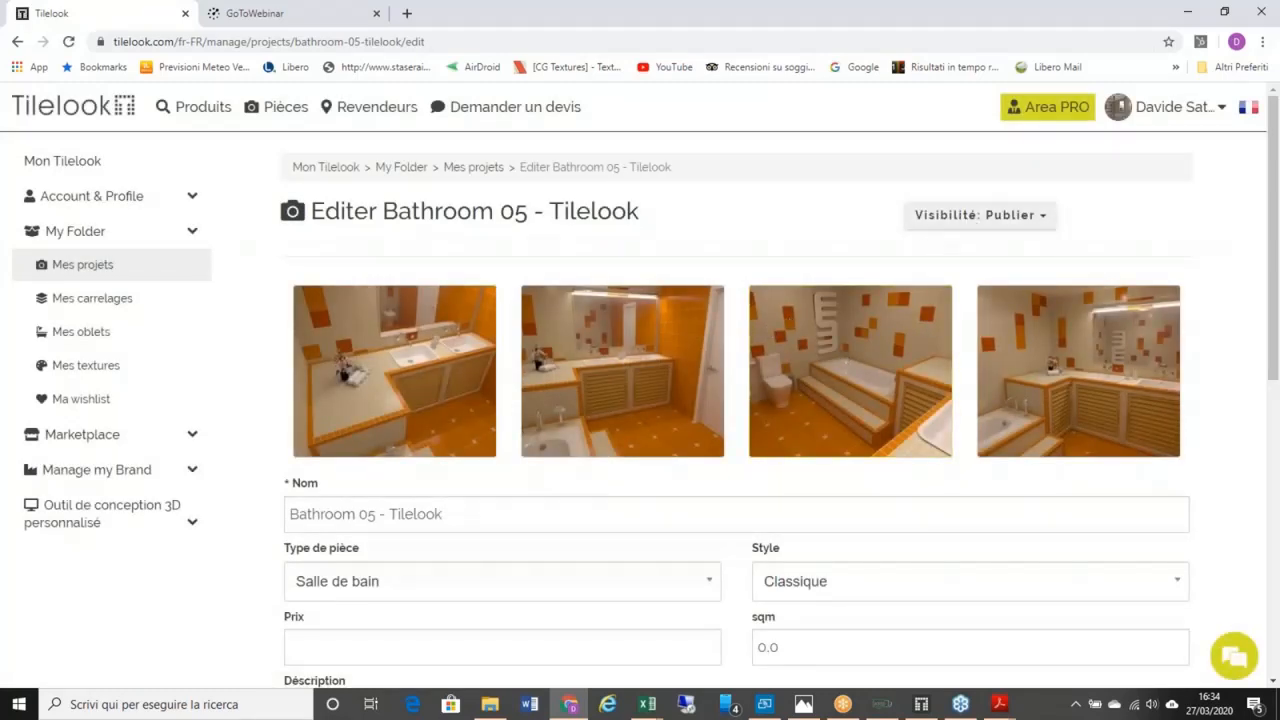
Step: Check the room categories and Visibilité options without changing anything, then go back to Bathroom 05
{"action": "left_click", "coordinate": [204, 122]}
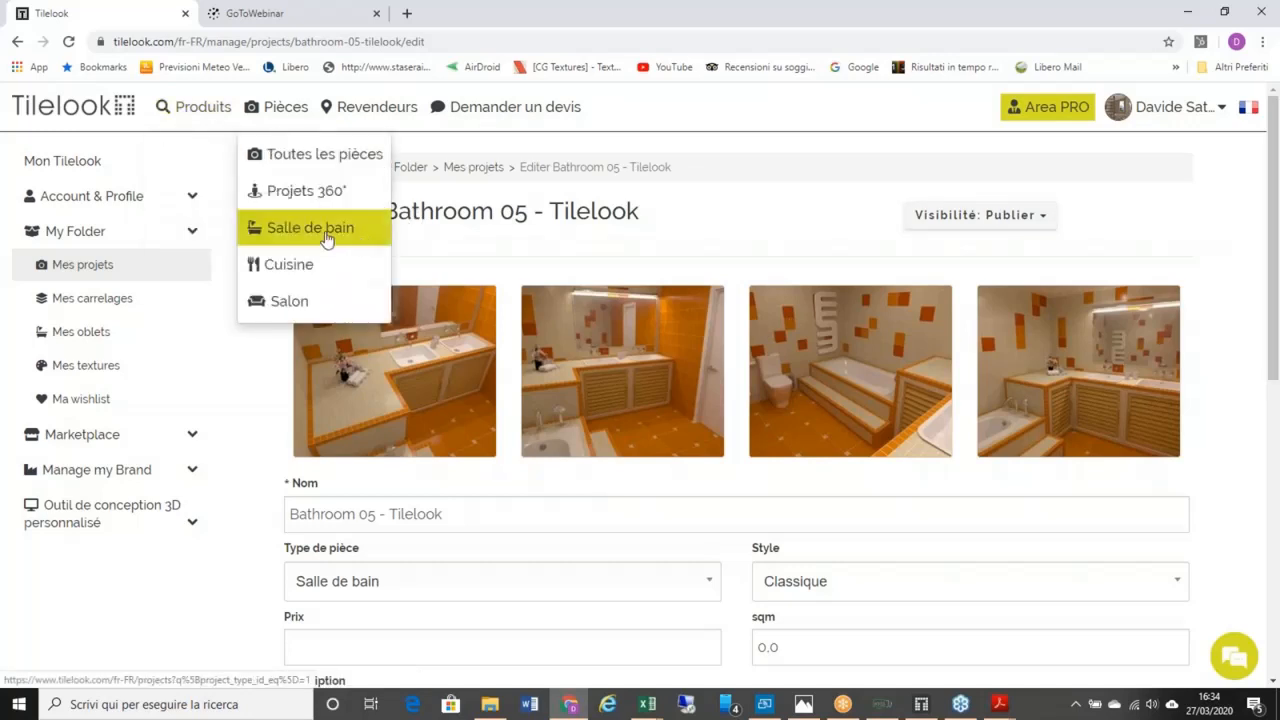
{"action": "left_click", "coordinate": [1043, 220]}
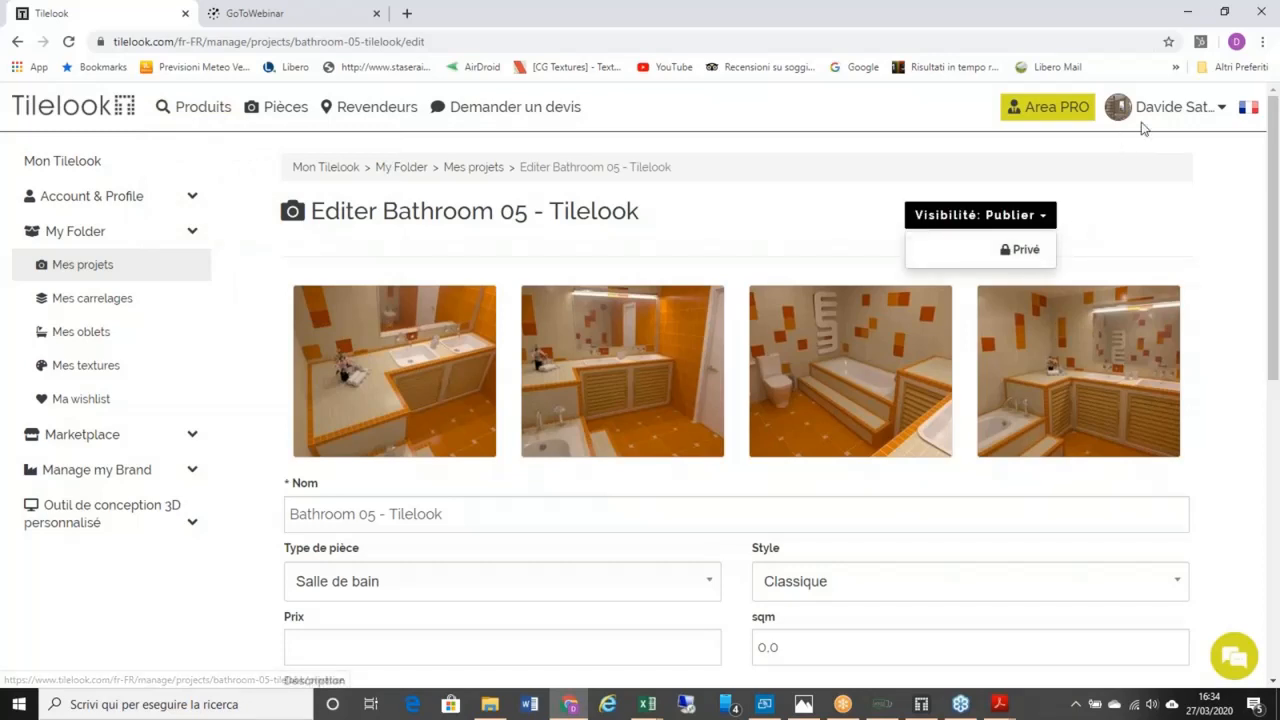
{"action": "mouse_move", "coordinate": [1171, 111]}
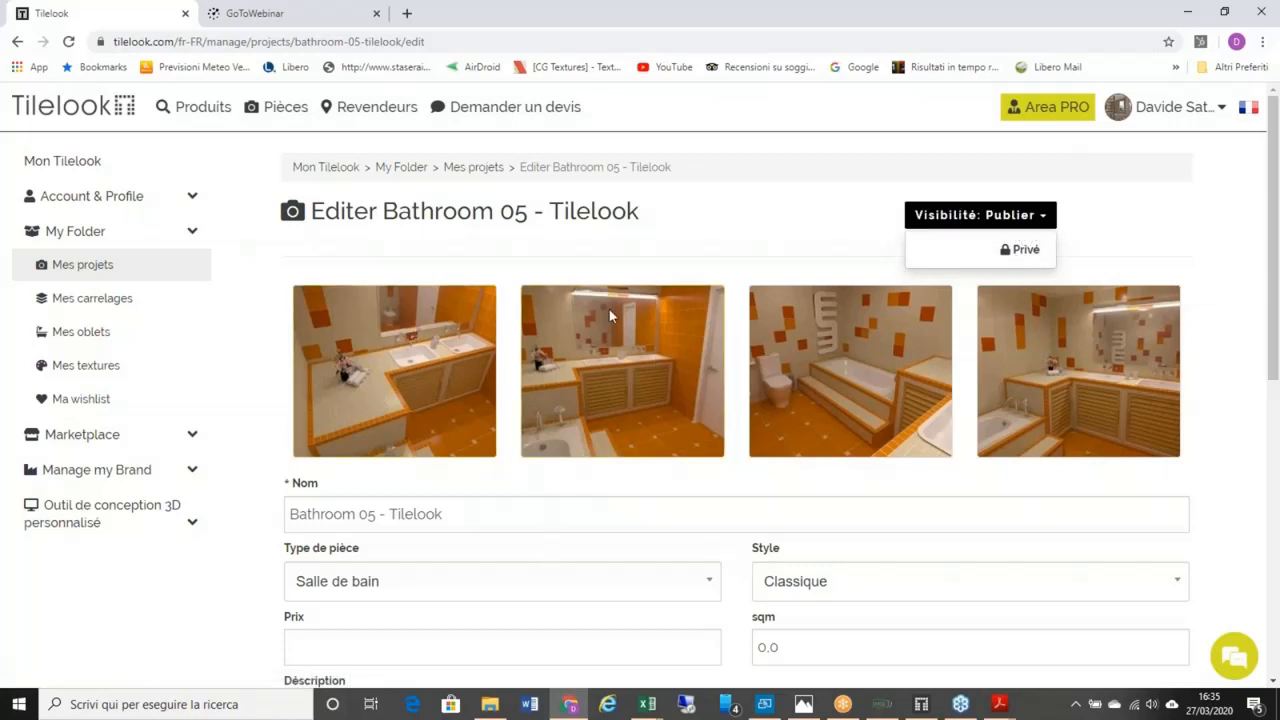
{"action": "left_click", "coordinate": [624, 250]}
{"action": "scroll", "coordinate": [423, 606], "scroll_direction": "down", "scroll_amount": 3}
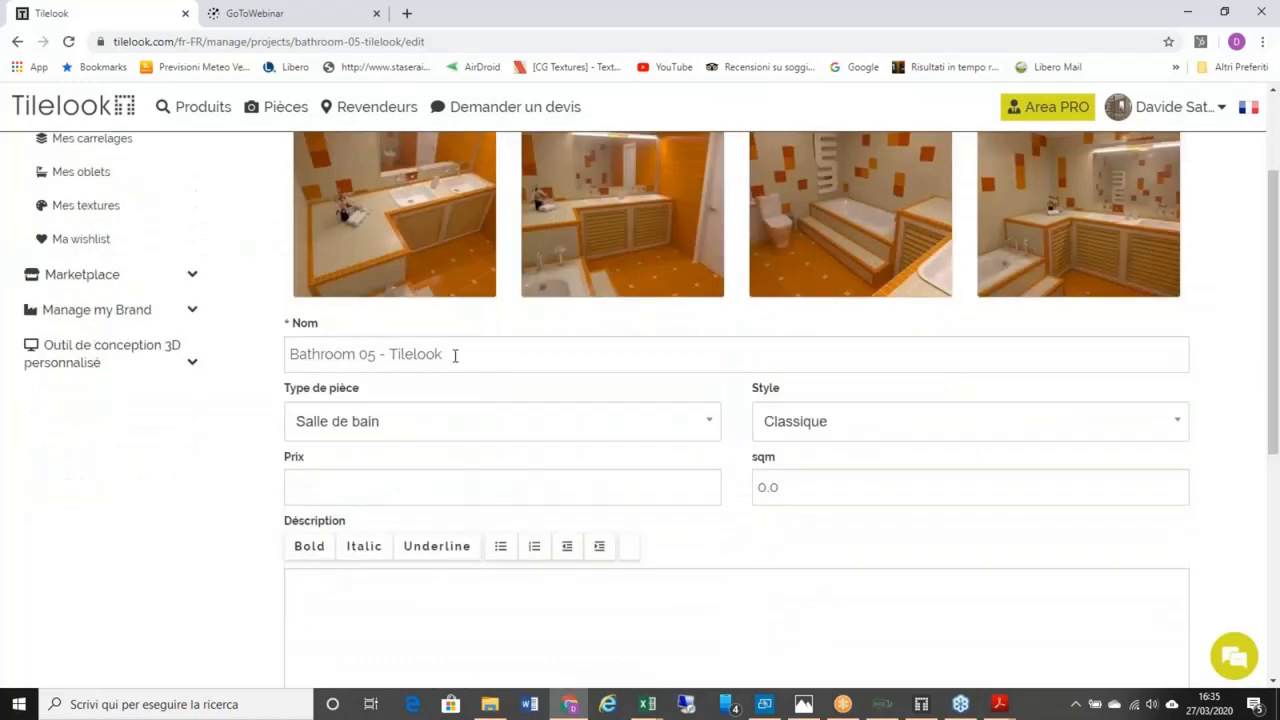
{"action": "scroll", "coordinate": [569, 369], "scroll_direction": "up", "scroll_amount": 3}
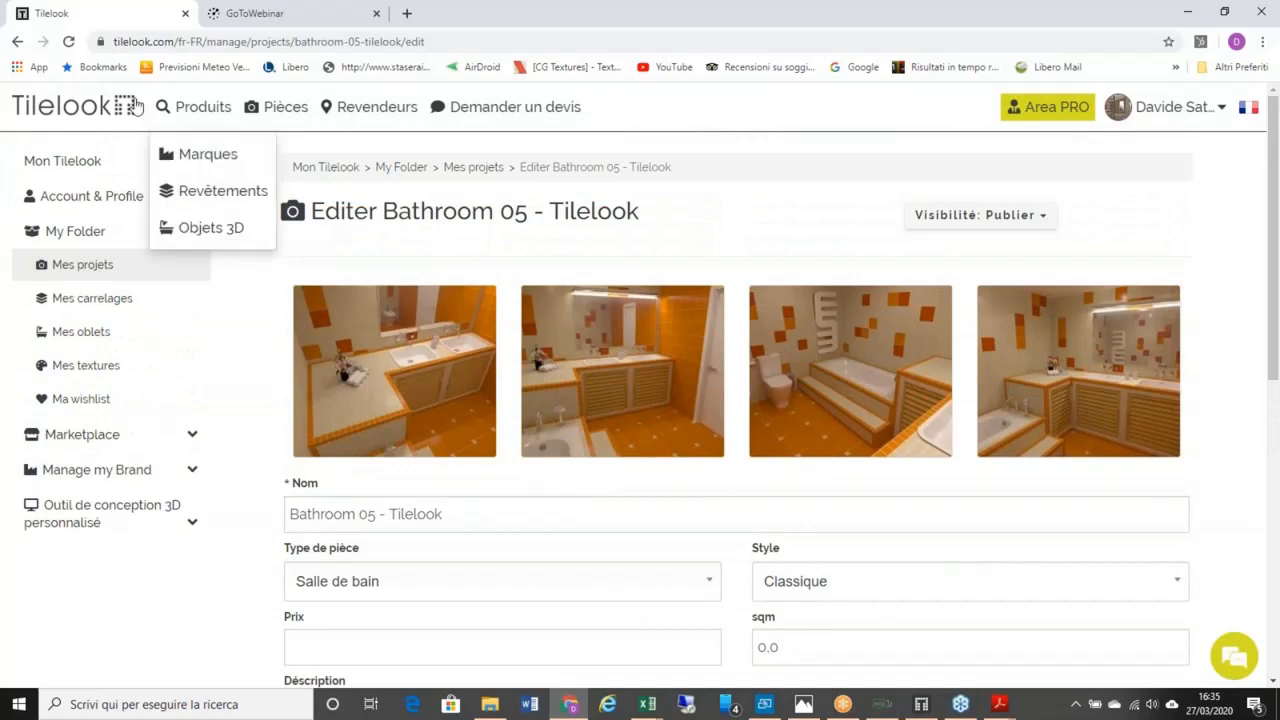
{"action": "left_click", "coordinate": [17, 43]}
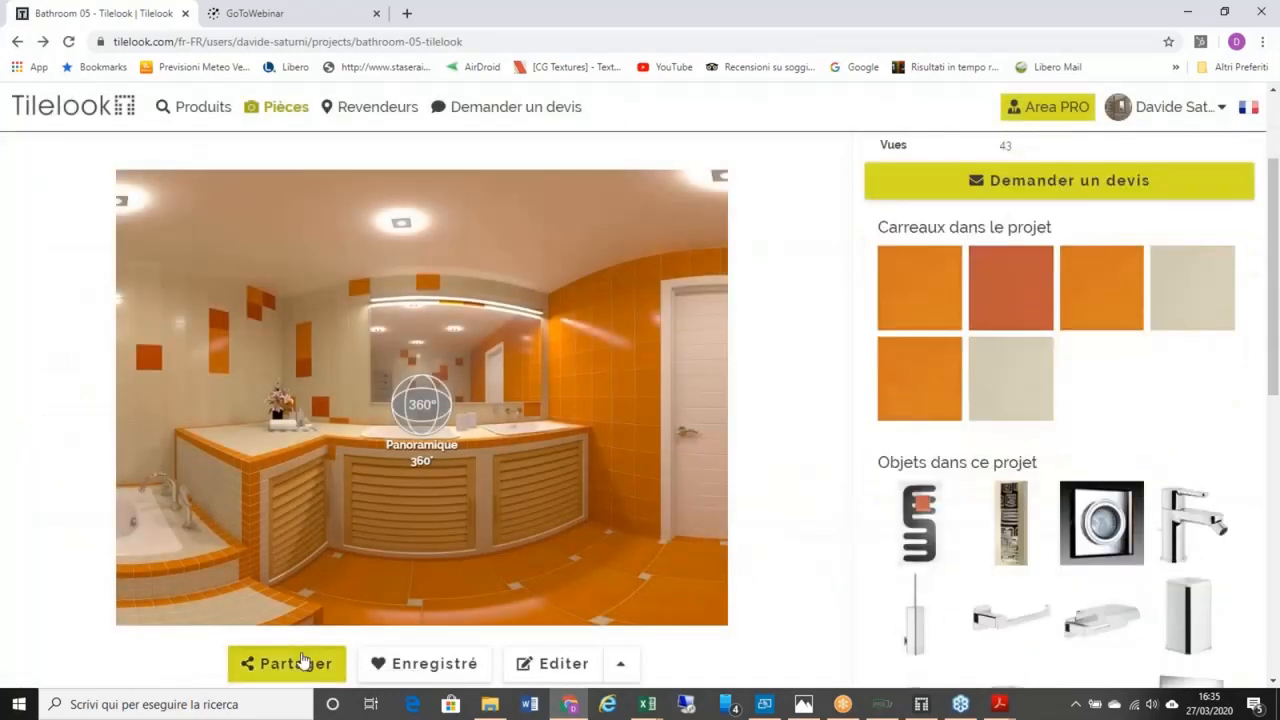
{"action": "left_click", "coordinate": [300, 663]}
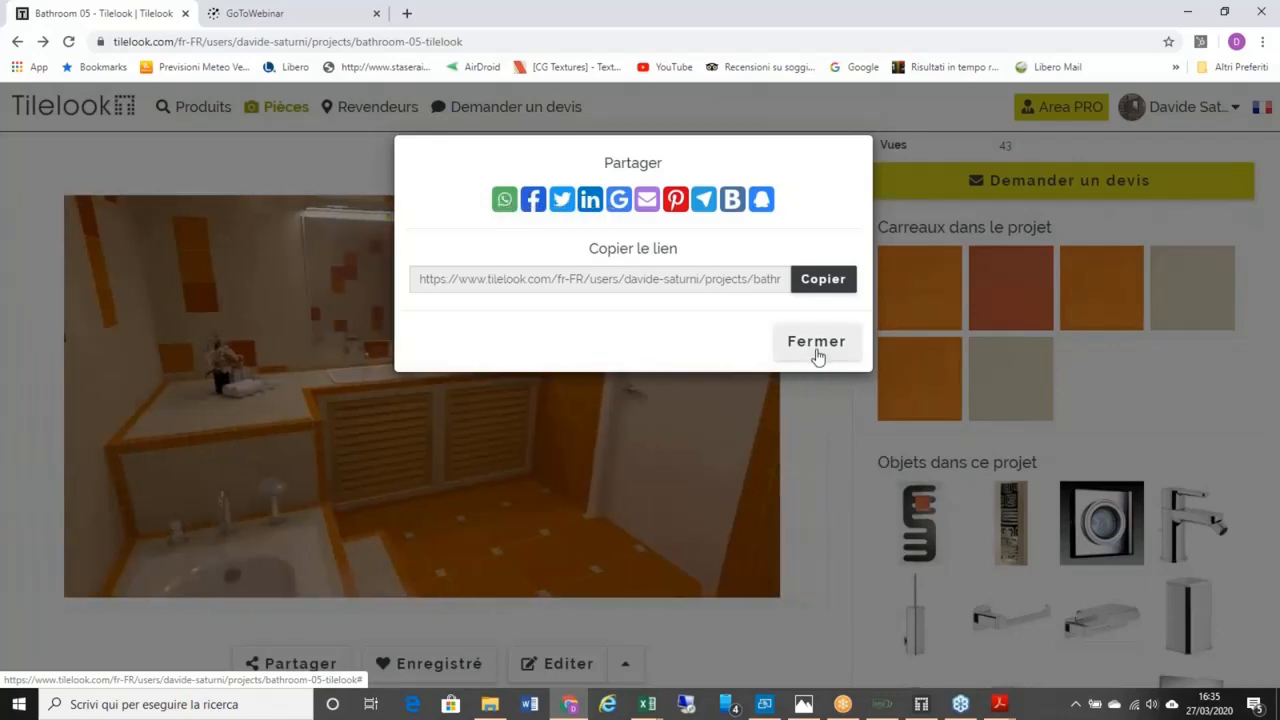
{"action": "left_click", "coordinate": [817, 352]}
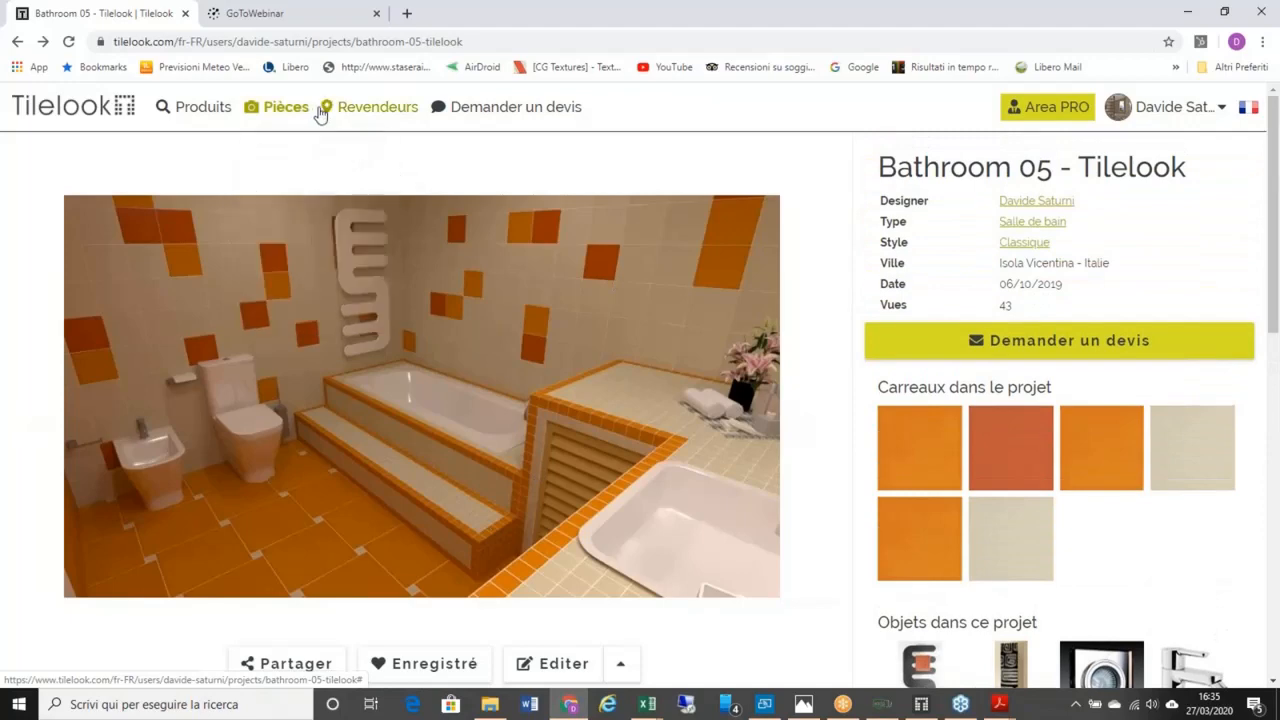
{"action": "left_click", "coordinate": [1168, 106]}
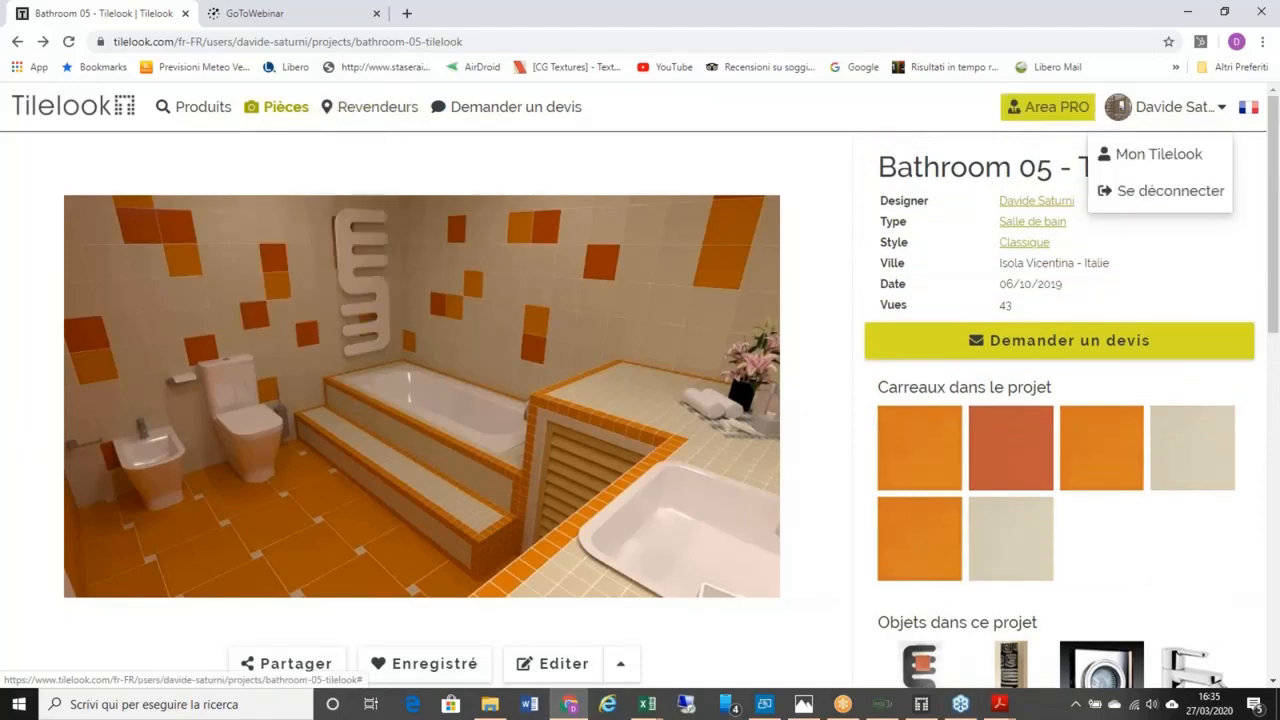
Step: Return to the Mon Tilelook dashboard, then show the Photos image of supported 3D formats
{"action": "left_click", "coordinate": [1143, 158]}
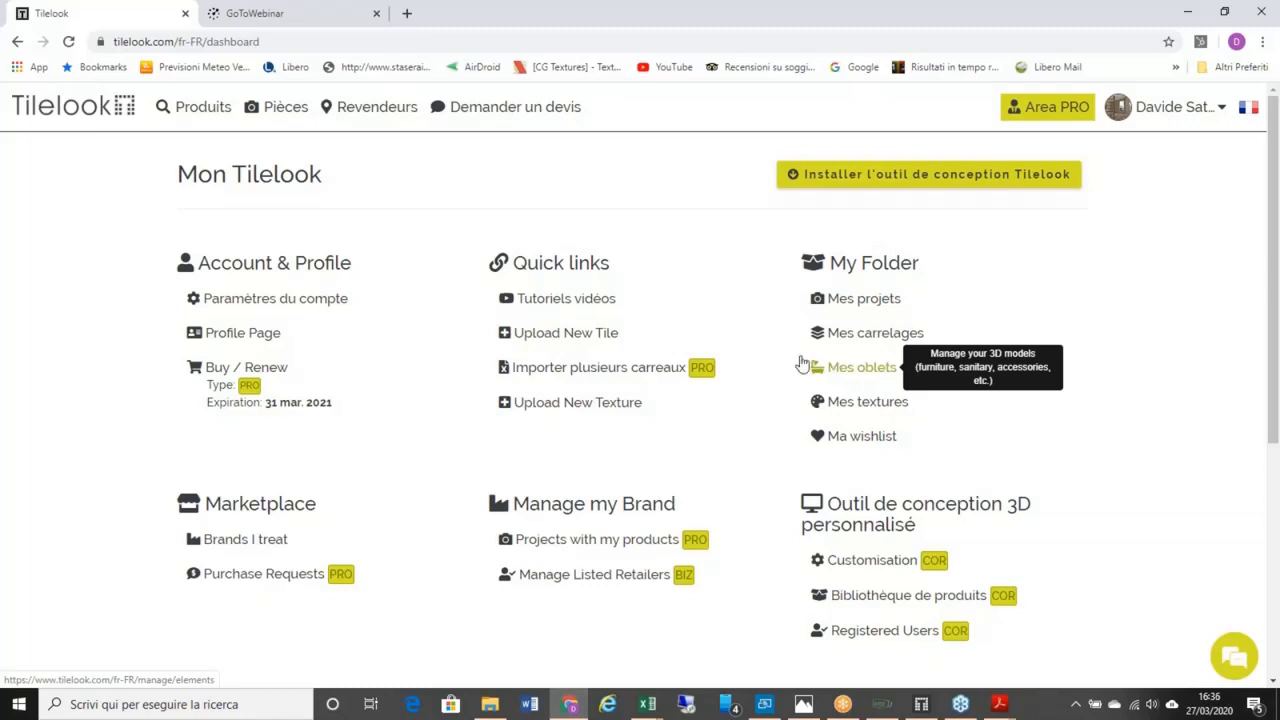
{"action": "left_click", "coordinate": [200, 110]}
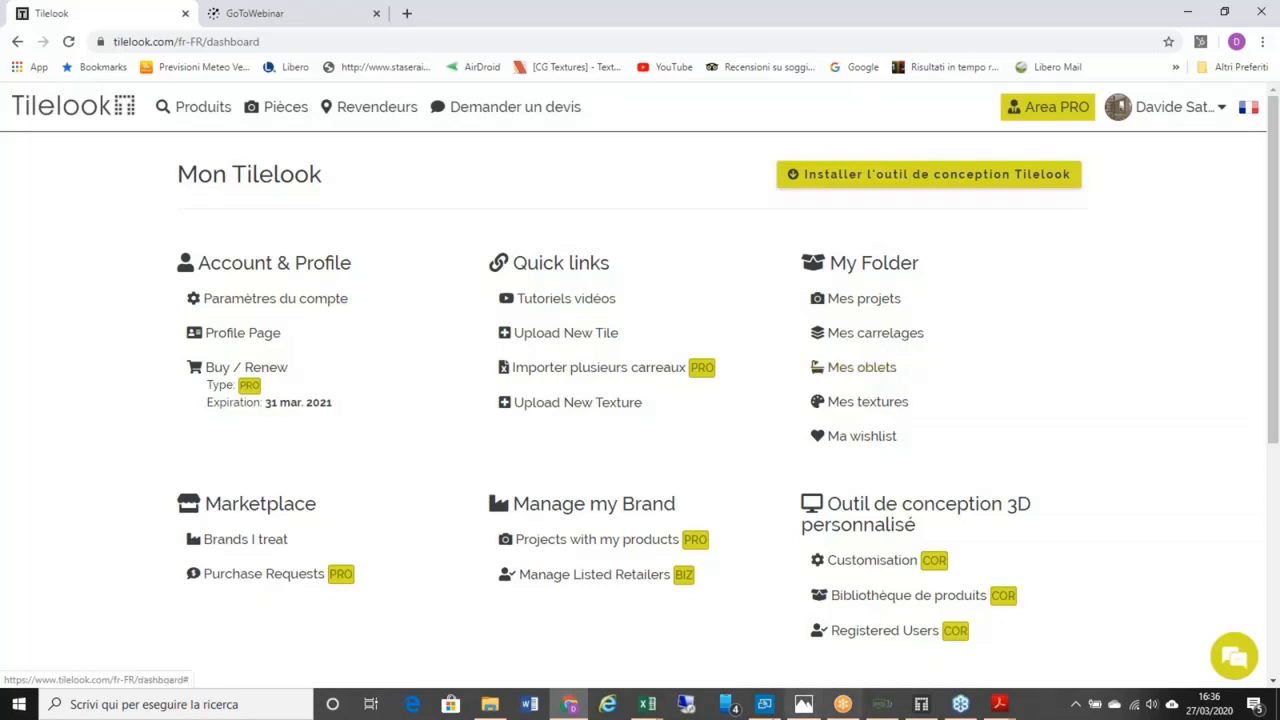
{"action": "left_click", "coordinate": [803, 705]}
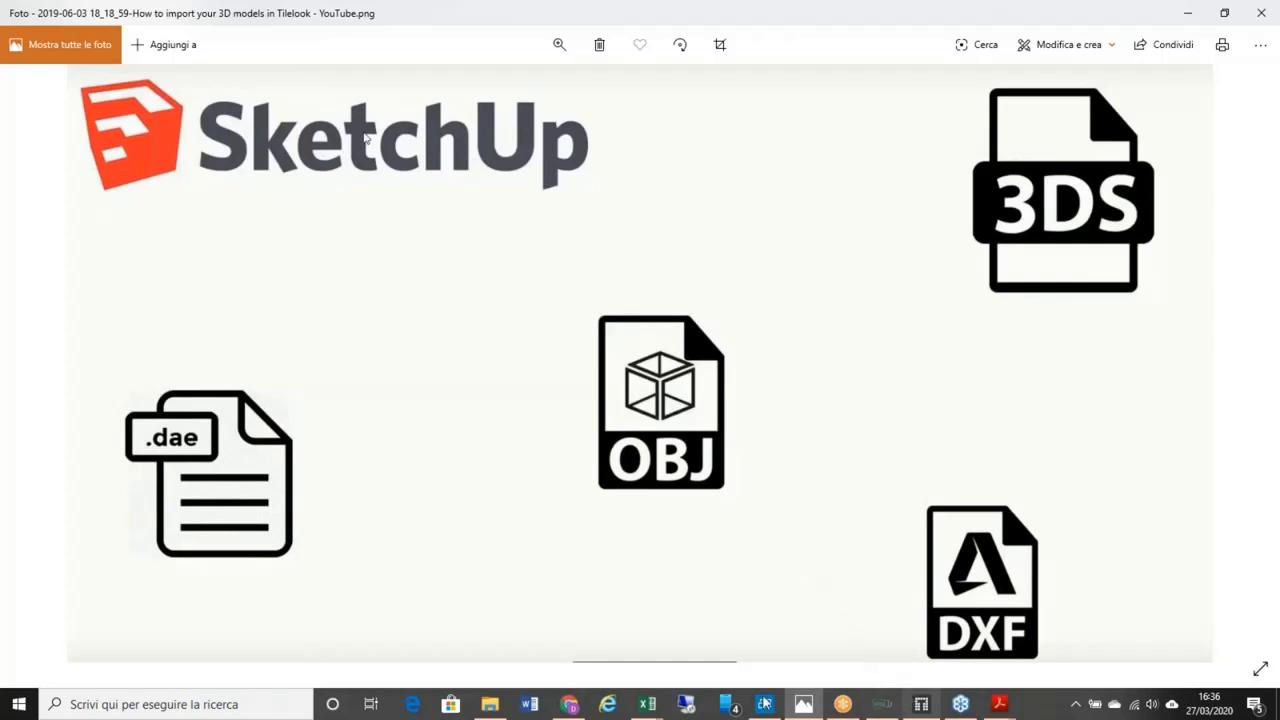
Step: Switch from the Photos formats image back to the Mon Tilelook dashboard in Chrome
{"action": "left_click", "coordinate": [569, 704]}
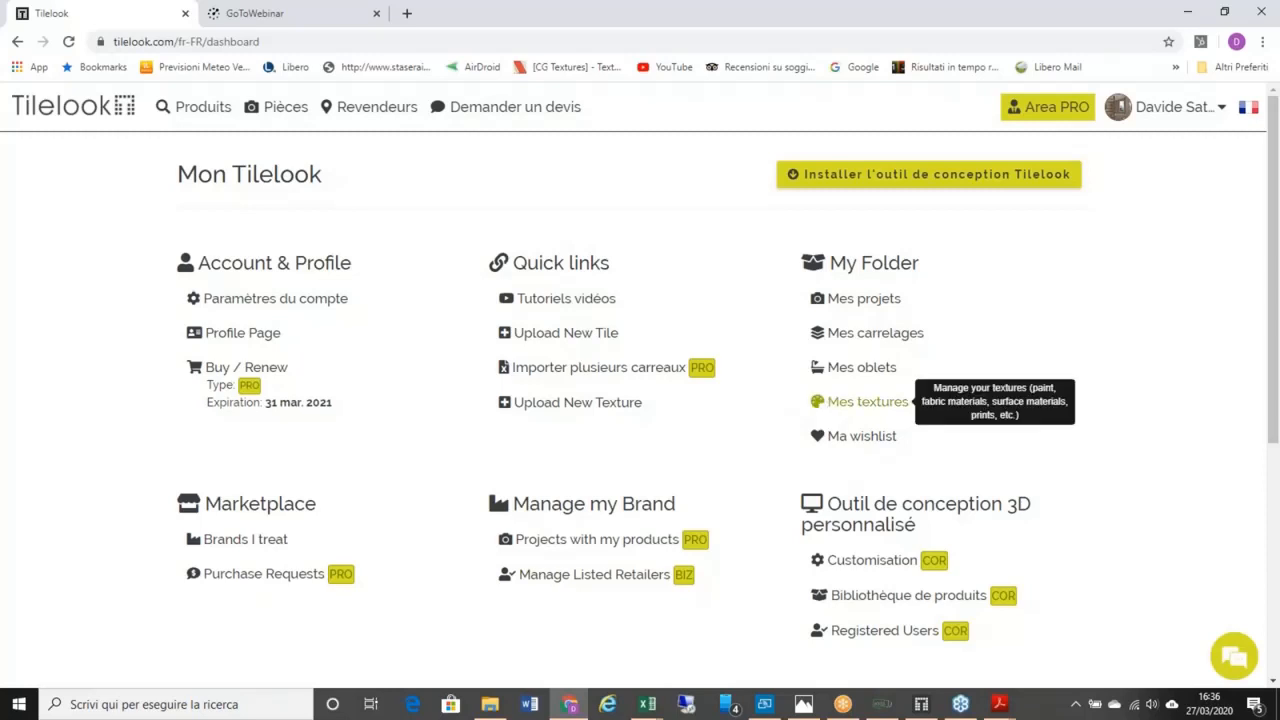
Step: Open Ma wishlist and look through its Objets 3D, Textures and Revêtements tabs
{"action": "left_click", "coordinate": [855, 438]}
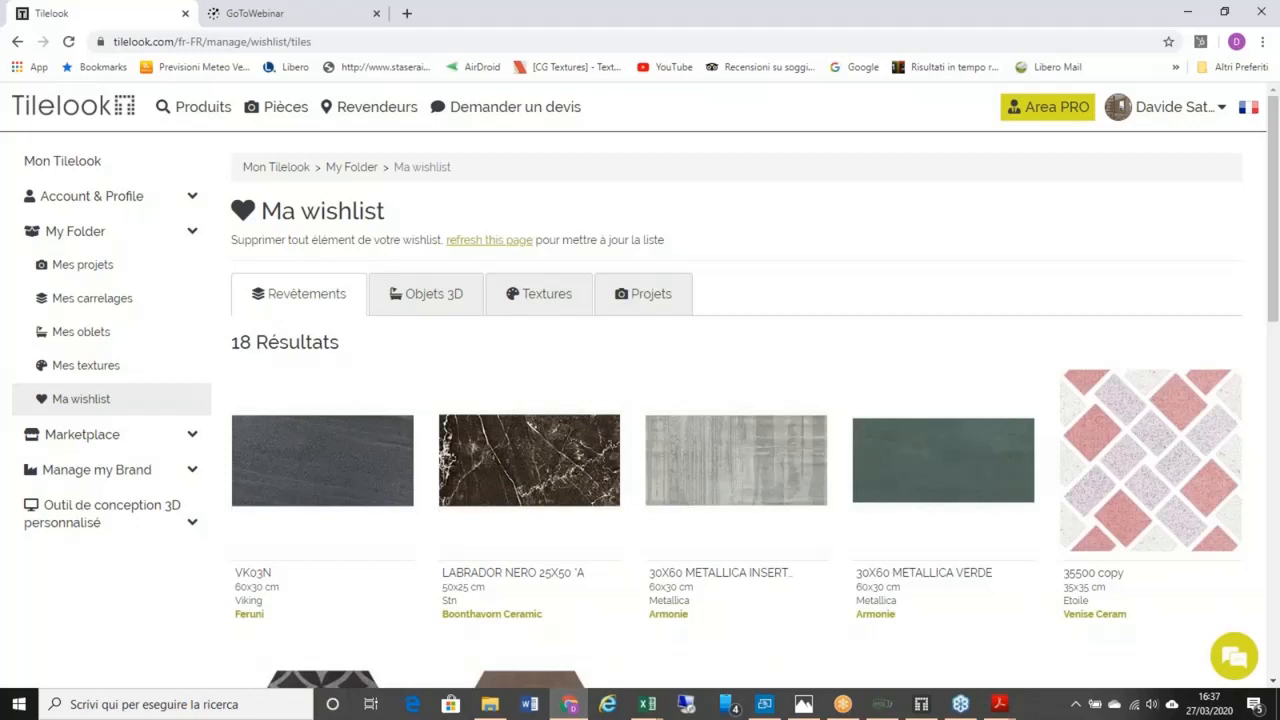
{"action": "mouse_move", "coordinate": [909, 423]}
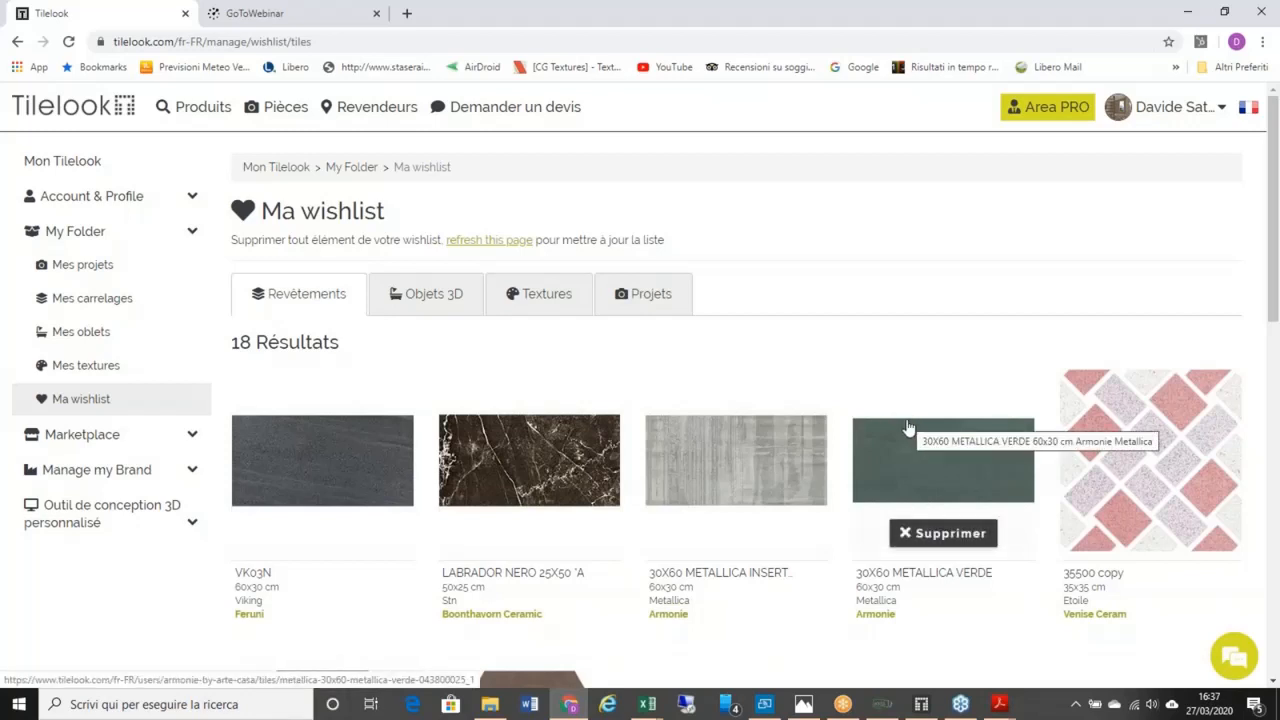
{"action": "mouse_move", "coordinate": [605, 448]}
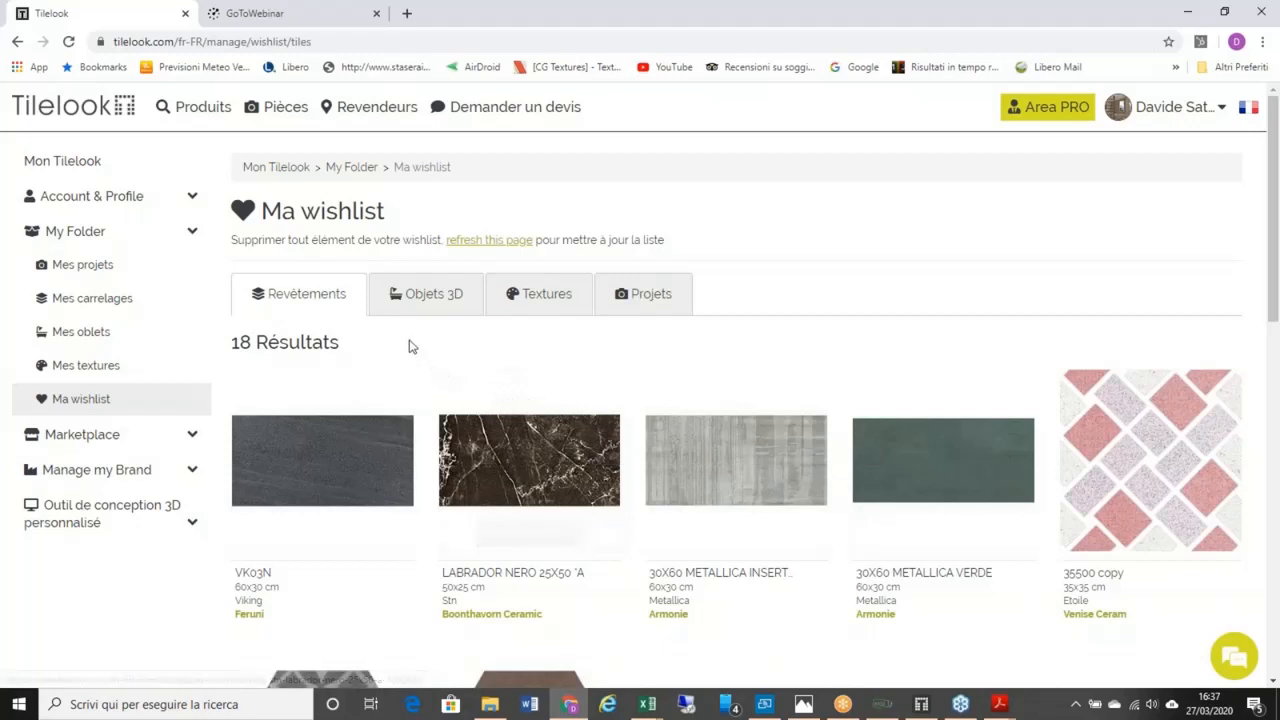
{"action": "scroll", "coordinate": [420, 364], "scroll_direction": "down", "scroll_amount": 2}
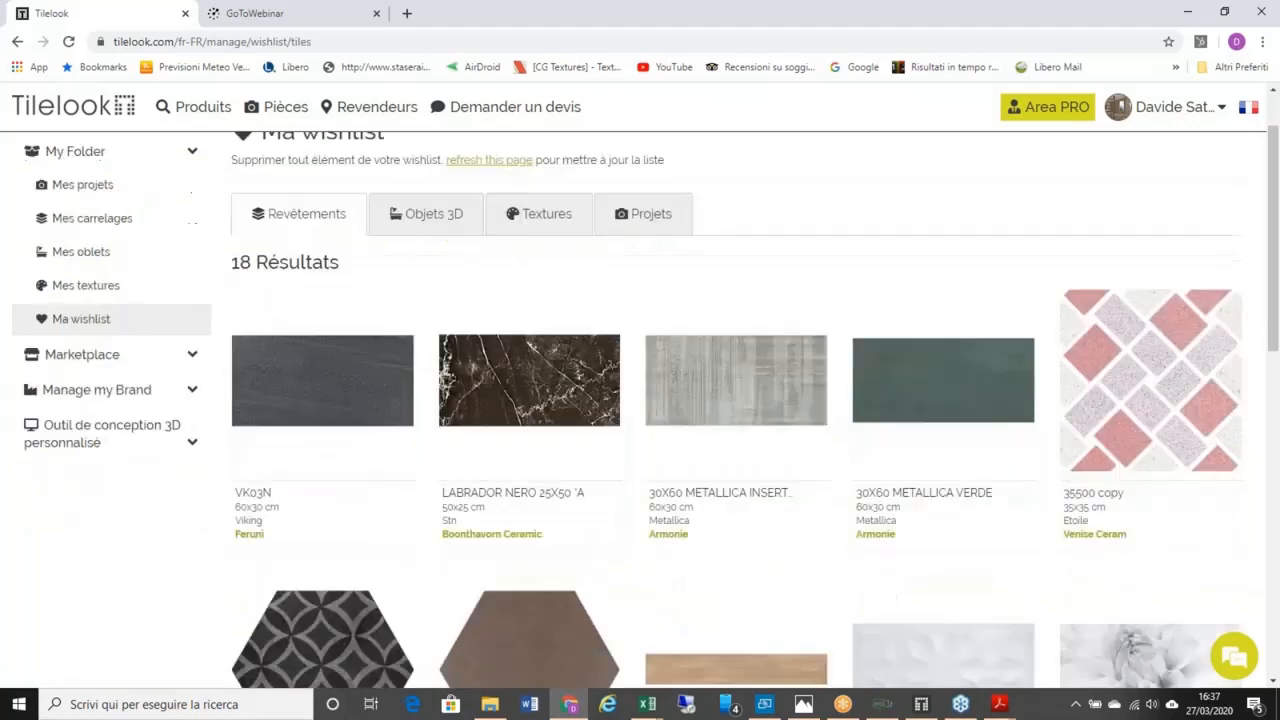
{"action": "scroll", "coordinate": [408, 323], "scroll_direction": "up", "scroll_amount": 2}
{"action": "left_click", "coordinate": [416, 300]}
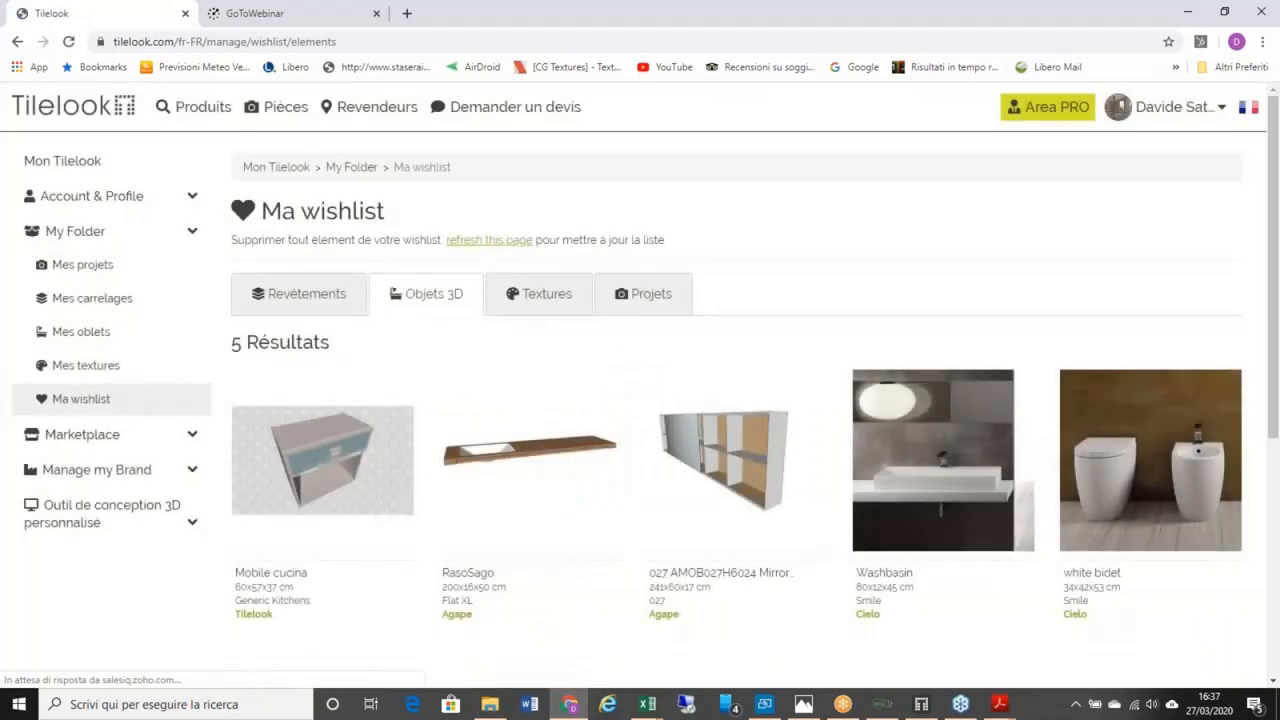
{"action": "left_click", "coordinate": [546, 304]}
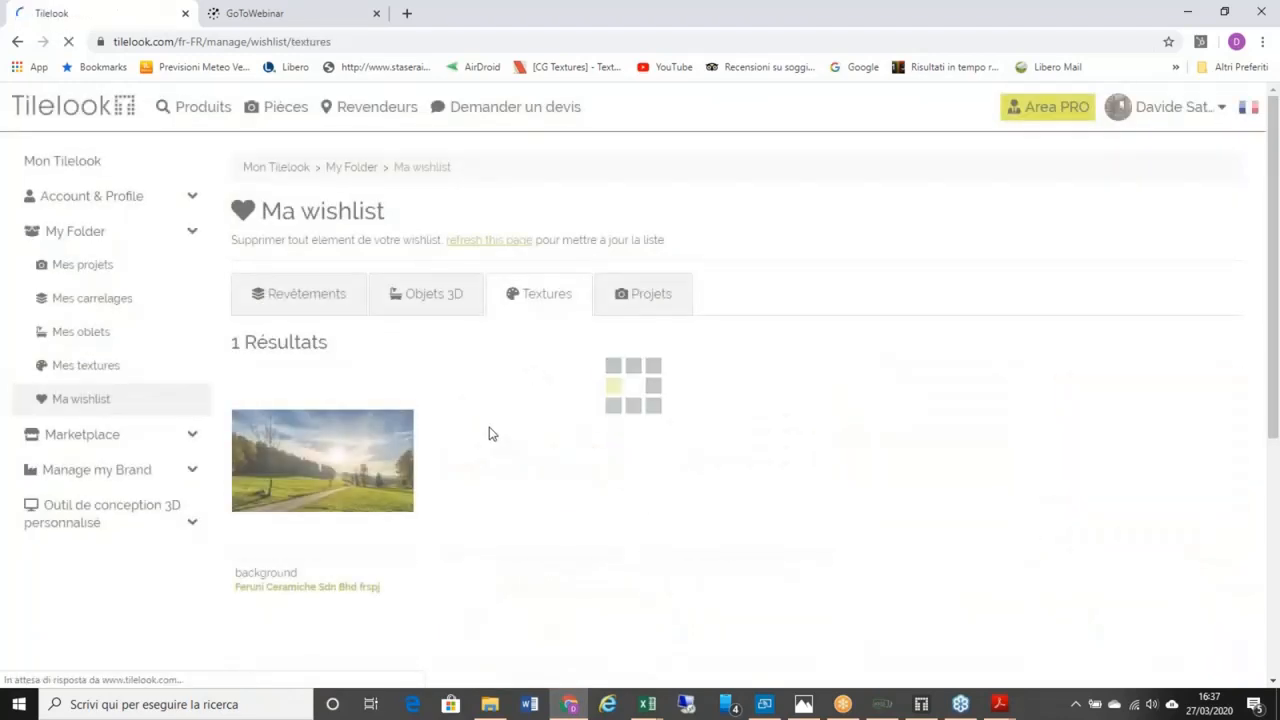
{"action": "left_click", "coordinate": [328, 306]}
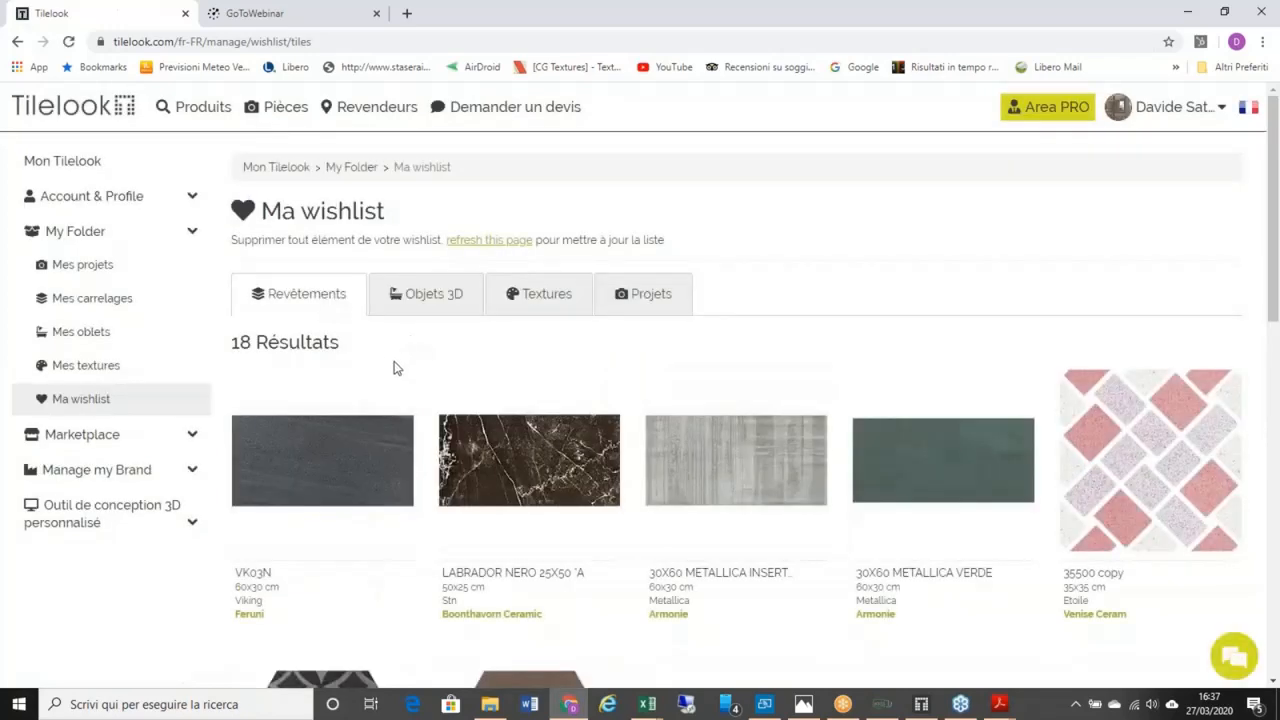
Step: Open the full Revêtements tile catalogue from the Produits menu
{"action": "scroll", "coordinate": [470, 385], "scroll_direction": "down", "scroll_amount": 3}
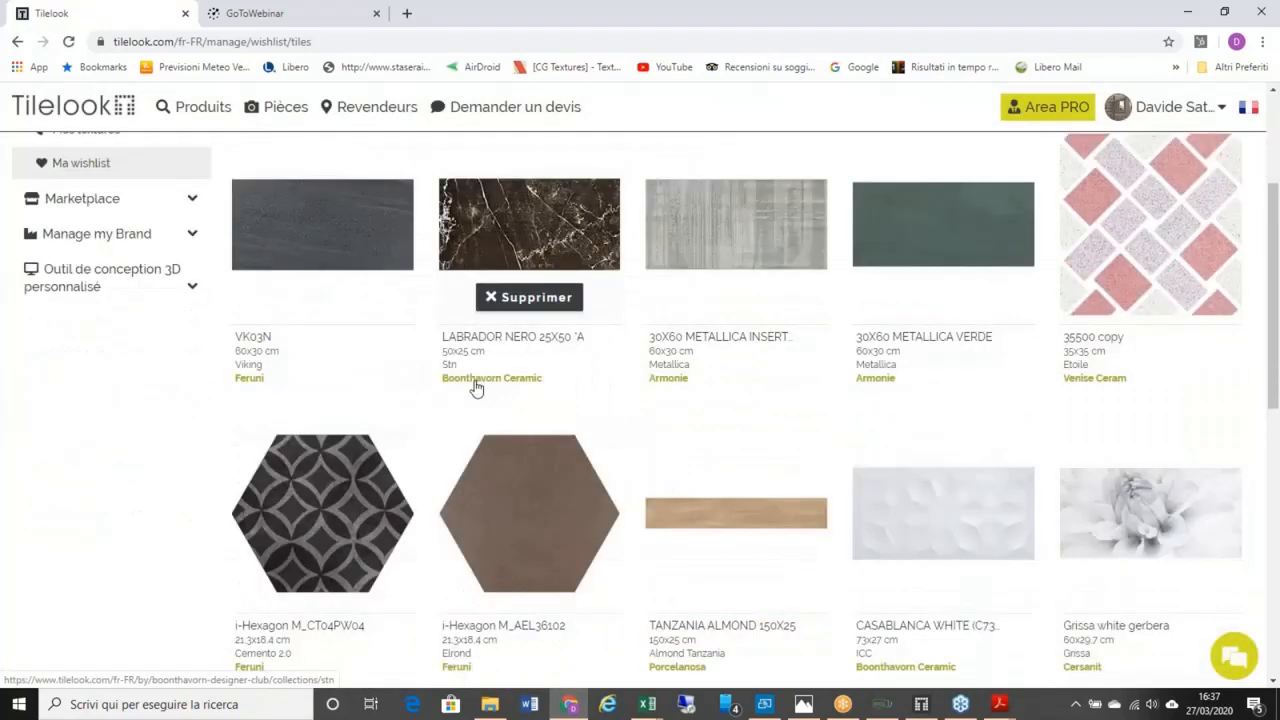
{"action": "scroll", "coordinate": [476, 388], "scroll_direction": "up", "scroll_amount": 3}
{"action": "mouse_move", "coordinate": [195, 106]}
{"action": "left_click", "coordinate": [212, 191]}
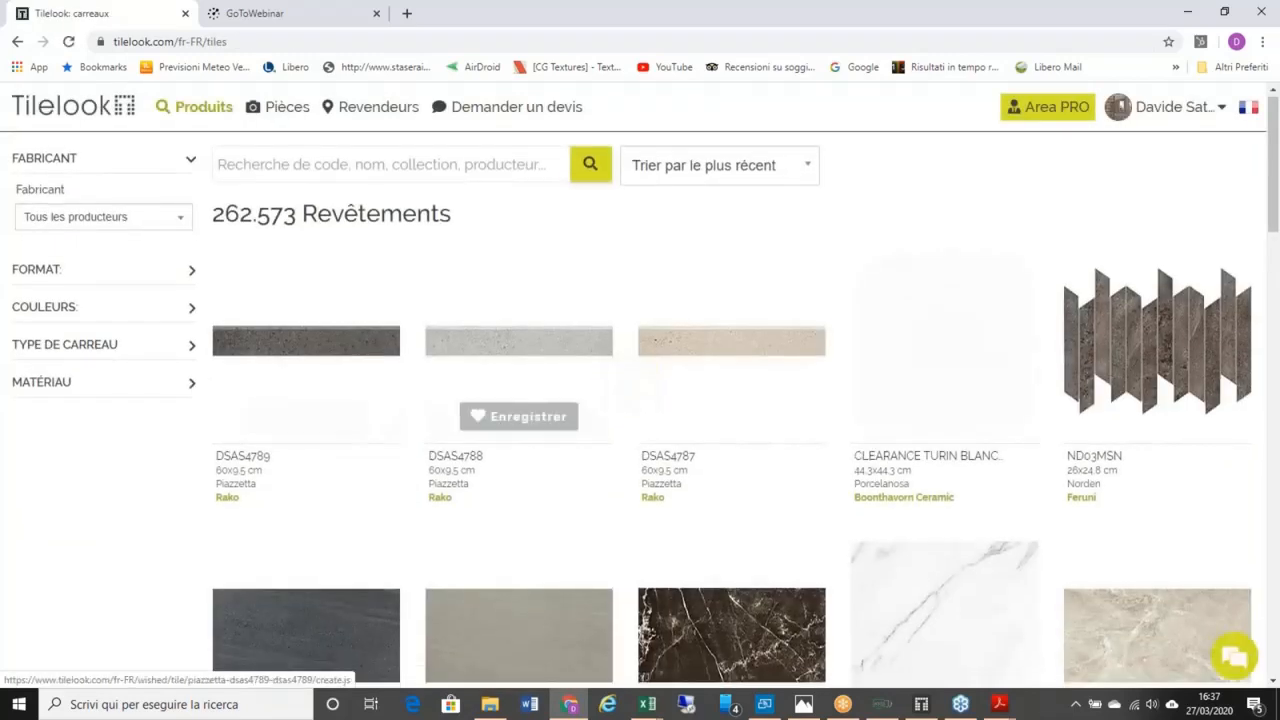
Step: Save the ND03MSN tile to the wishlist with Enregistrer
{"action": "scroll", "coordinate": [1133, 330], "scroll_direction": "down", "scroll_amount": 1}
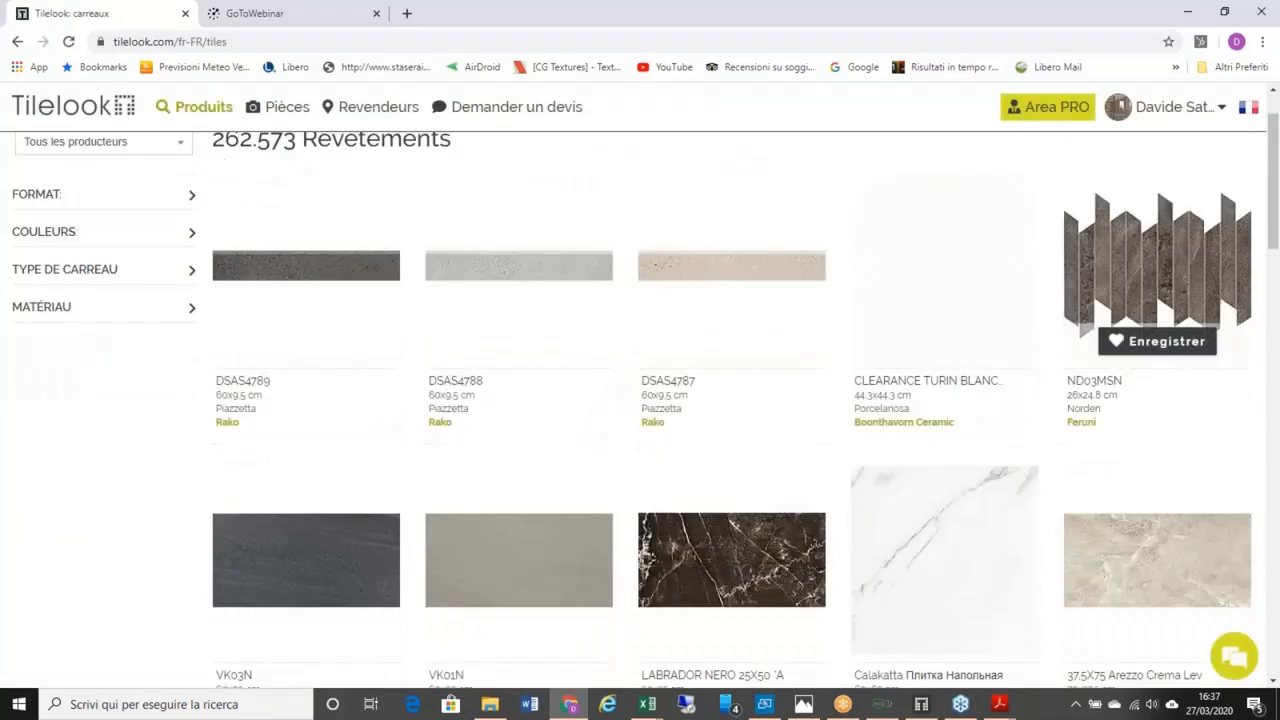
{"action": "left_click", "coordinate": [1133, 344]}
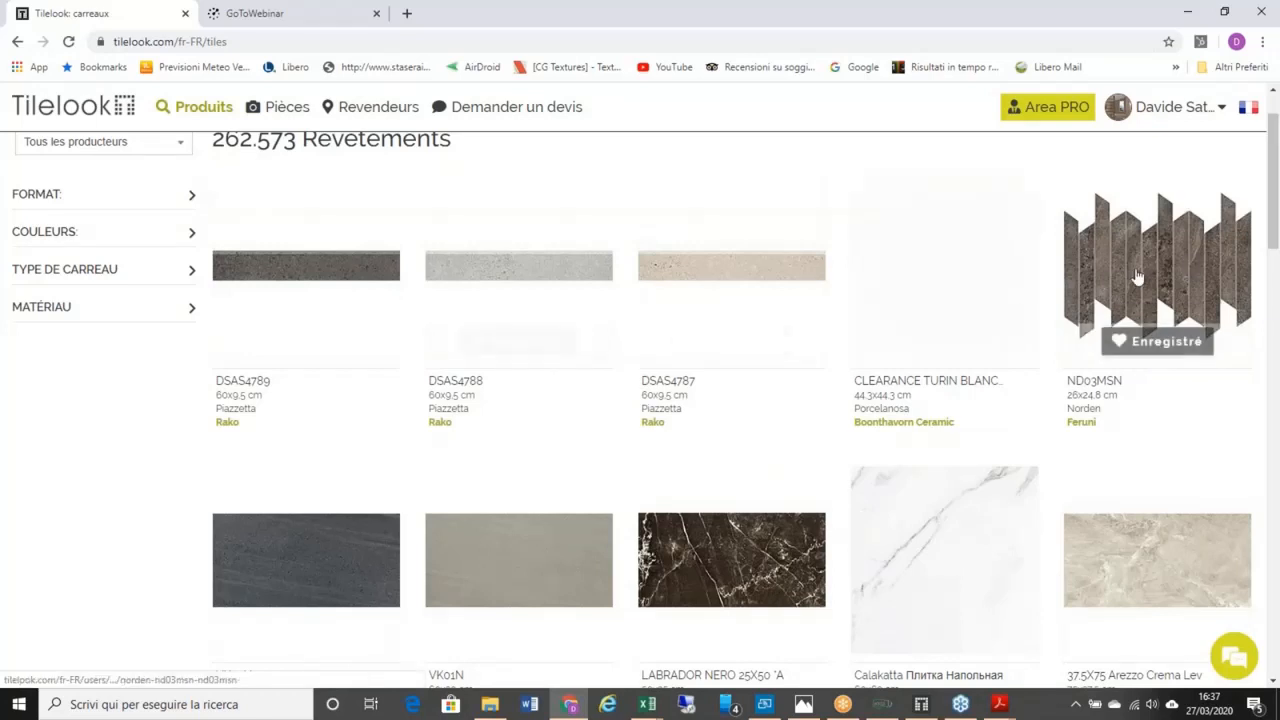
{"action": "scroll", "coordinate": [1137, 277], "scroll_direction": "up", "scroll_amount": 1}
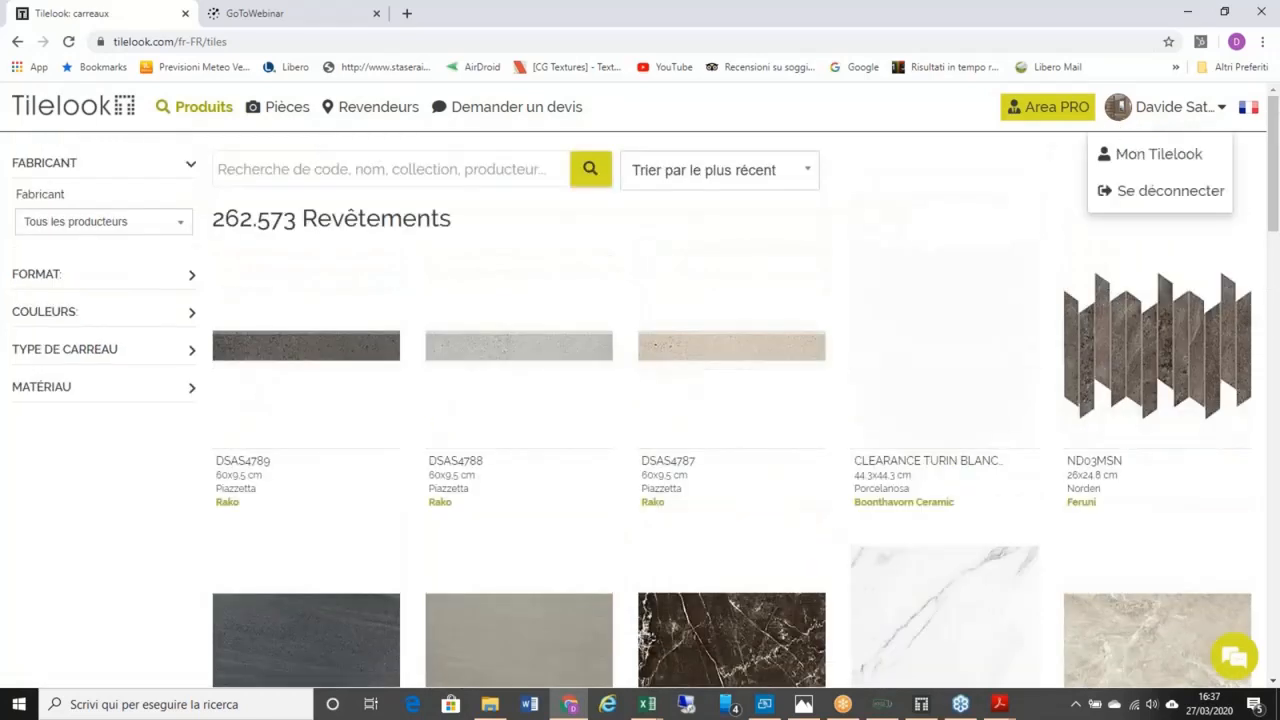
Step: Go to Mon Tilelook and scroll through the 19 tiles in Ma wishlist
{"action": "mouse_move", "coordinate": [1165, 110]}
{"action": "left_click", "coordinate": [1168, 165]}
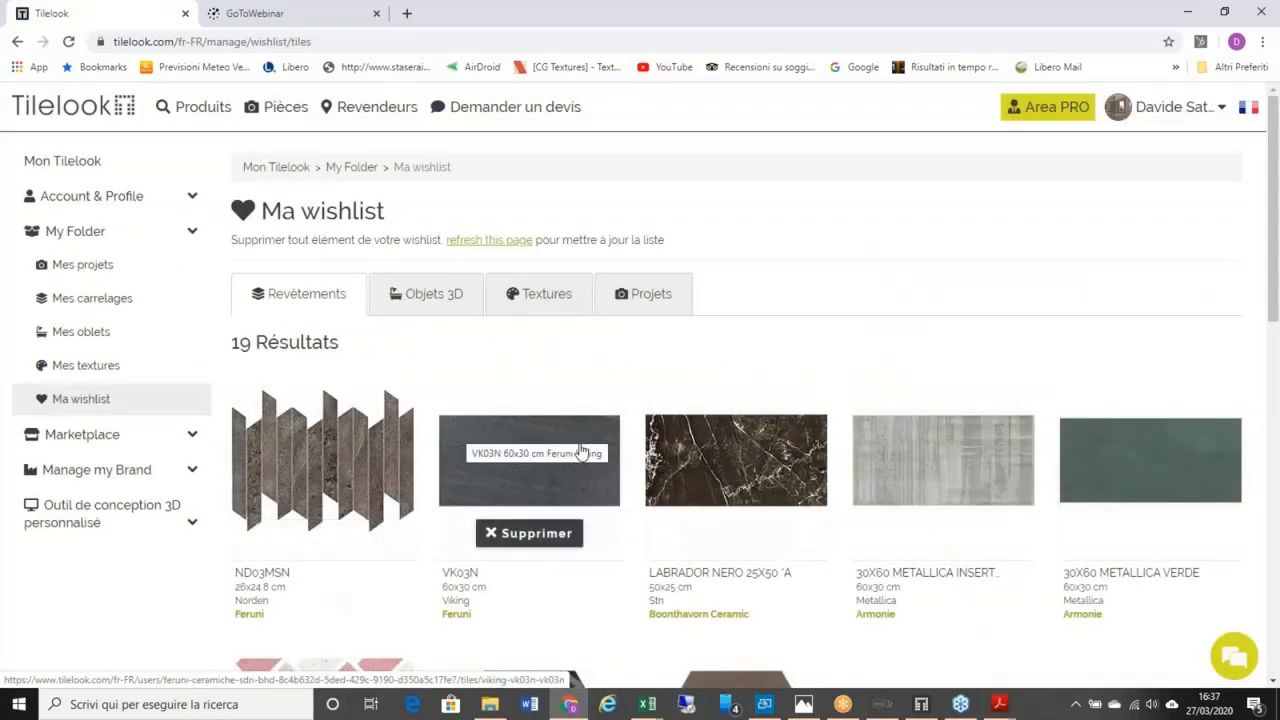
{"action": "scroll", "coordinate": [584, 468], "scroll_direction": "down", "scroll_amount": 1}
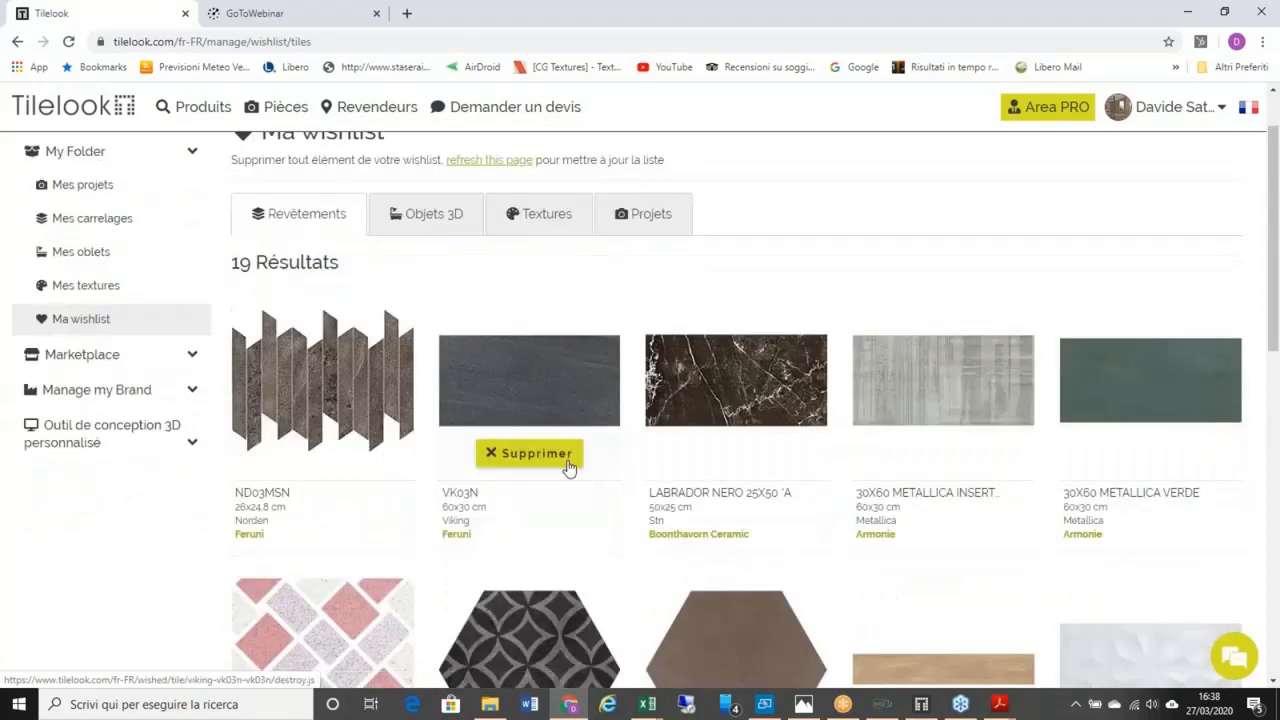
{"action": "scroll", "coordinate": [566, 464], "scroll_direction": "down", "scroll_amount": 1}
{"action": "scroll", "coordinate": [561, 469], "scroll_direction": "down", "scroll_amount": 1}
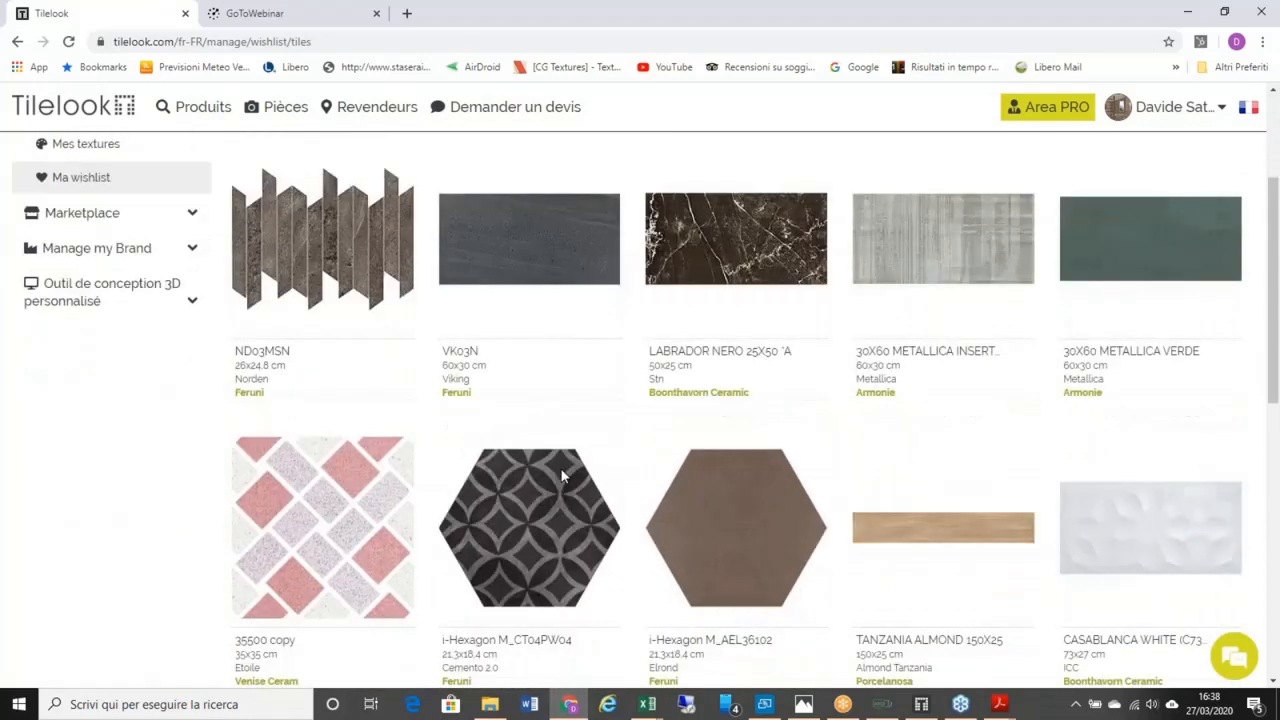
{"action": "scroll", "coordinate": [443, 279], "scroll_direction": "up", "scroll_amount": 2}
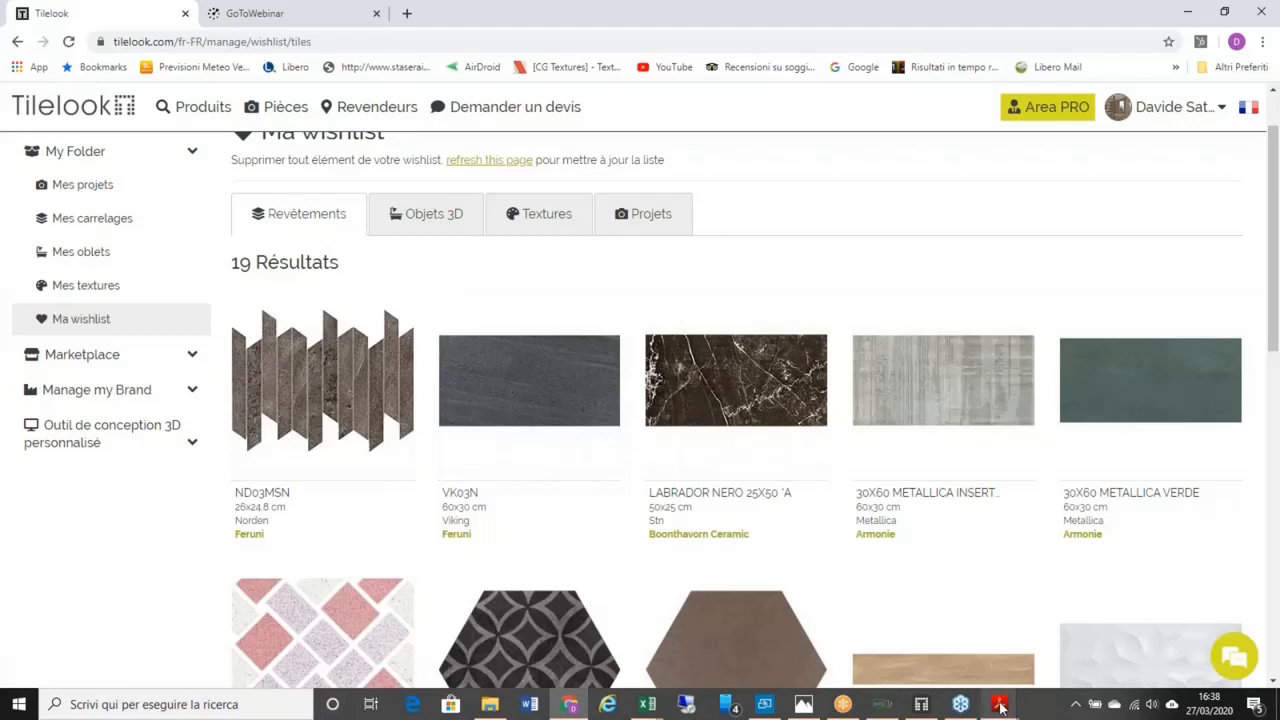
Step: Show the Tilelook + Design Tool overview slide in Acrobat, then minimise it to the desktop
{"action": "mouse_move", "coordinate": [1001, 707]}
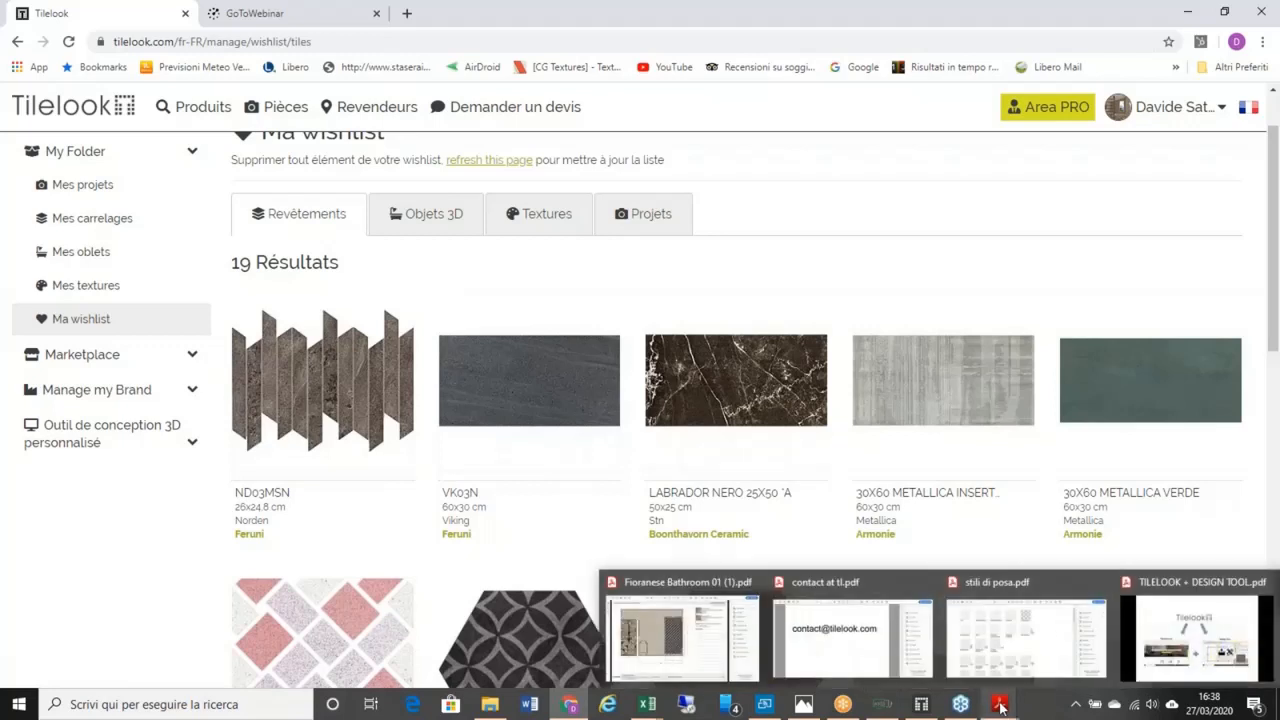
{"action": "left_click", "coordinate": [1175, 665]}
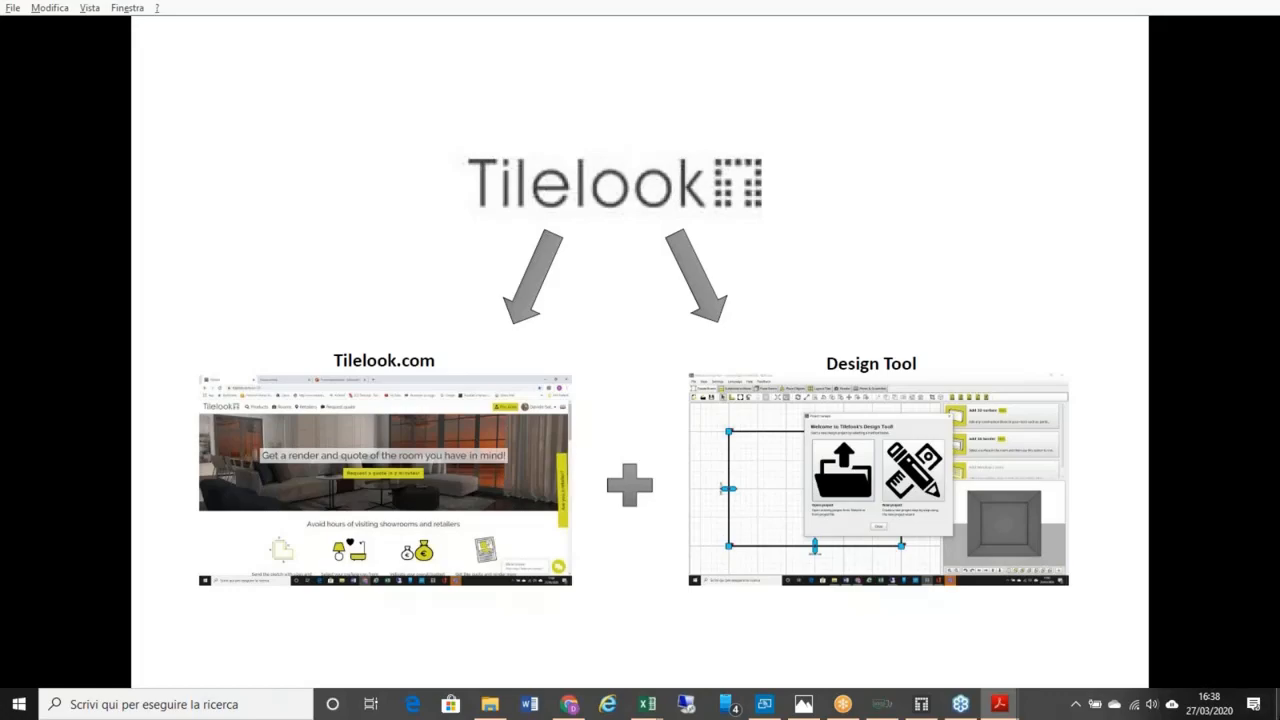
{"action": "left_click", "coordinate": [1277, 705]}
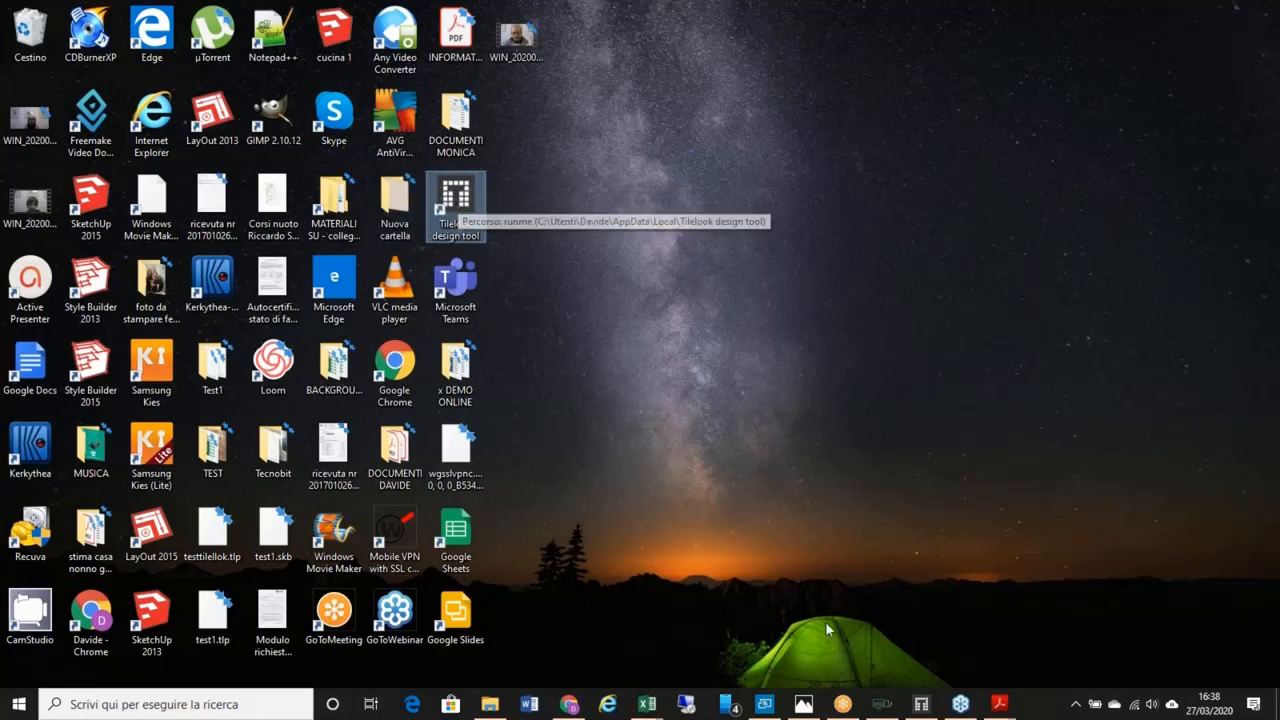
Step: Launch Tilelook design tool from the desktop and log in with the account credentials
{"action": "left_click", "coordinate": [925, 706]}
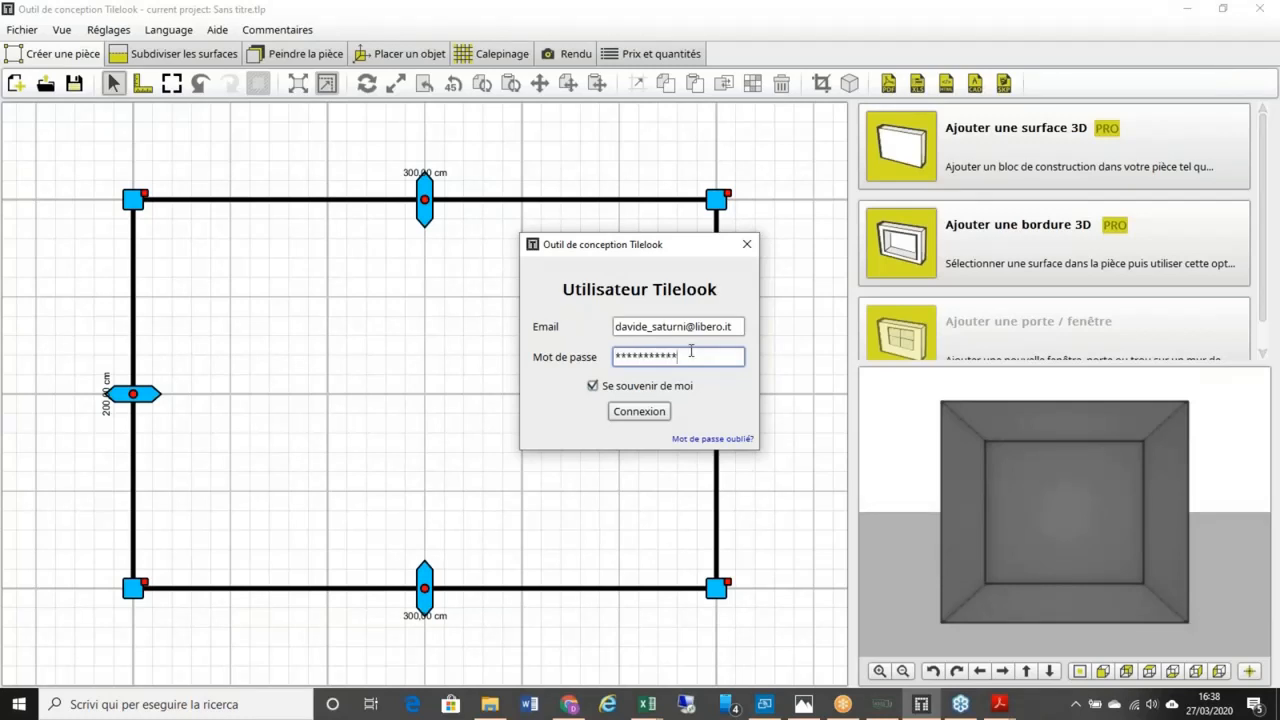
{"action": "key", "text": "Return"}
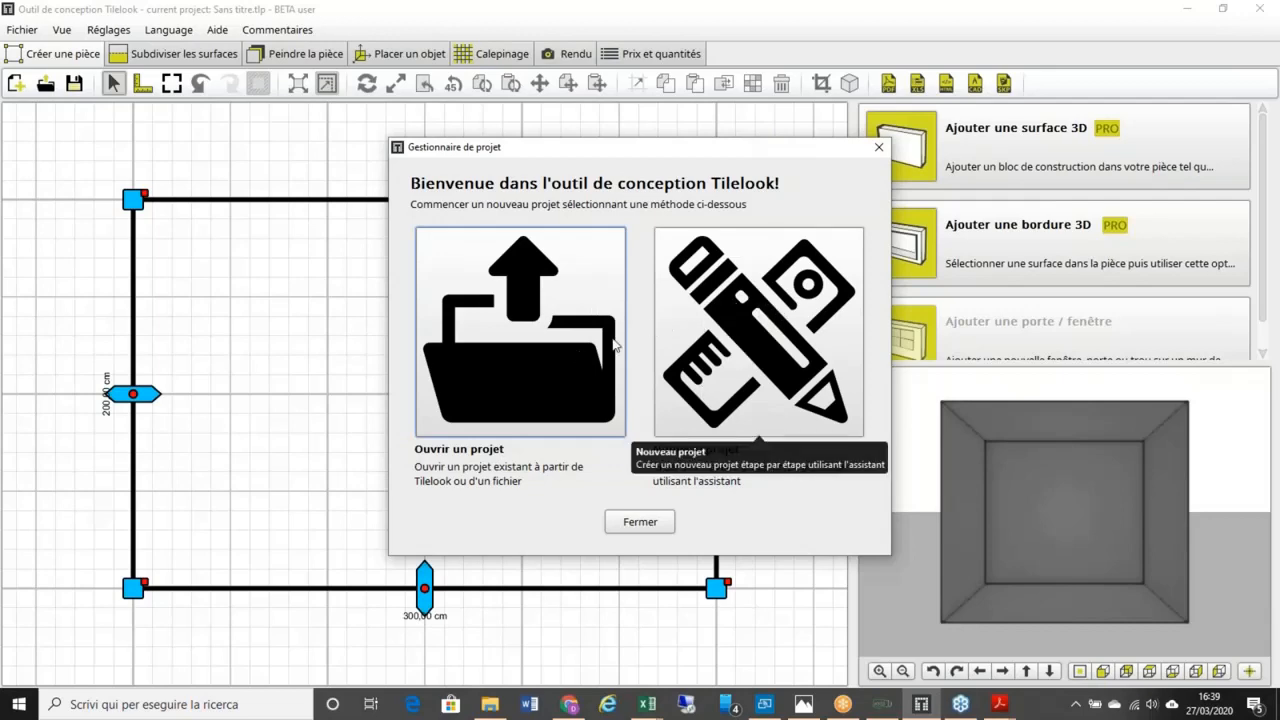
{"action": "left_click", "coordinate": [553, 349]}
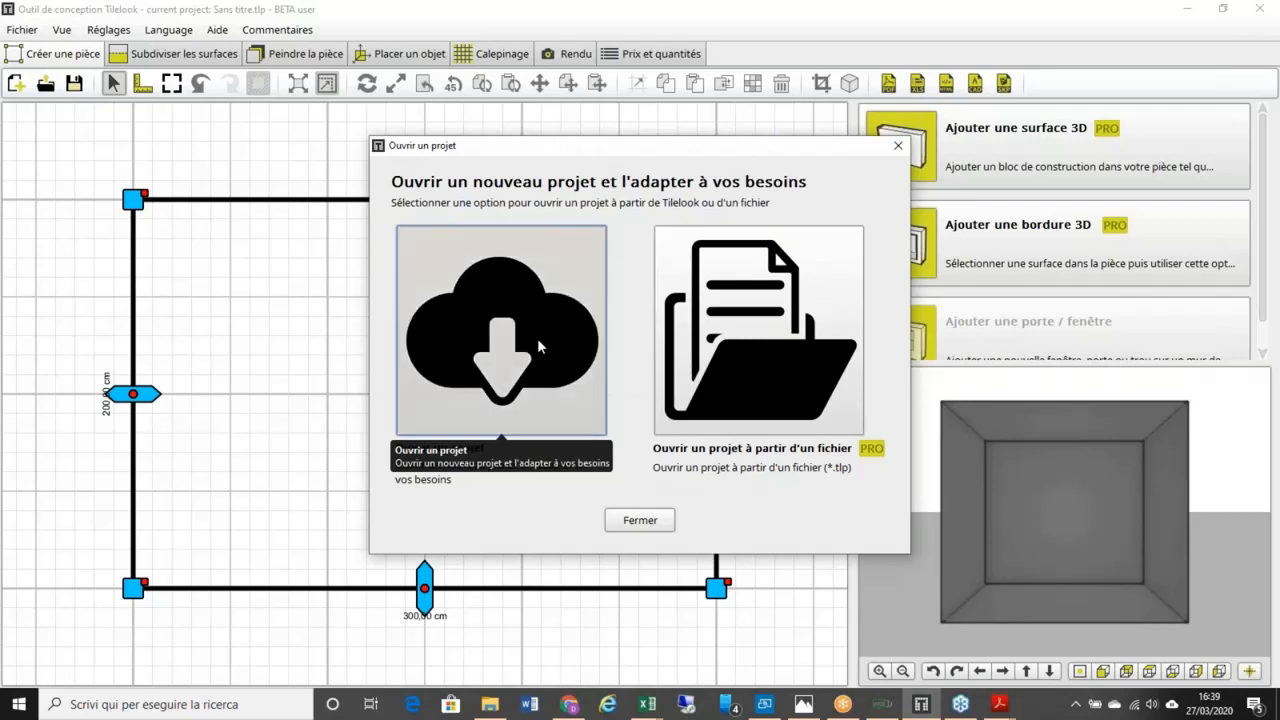
{"action": "left_click", "coordinate": [538, 345]}
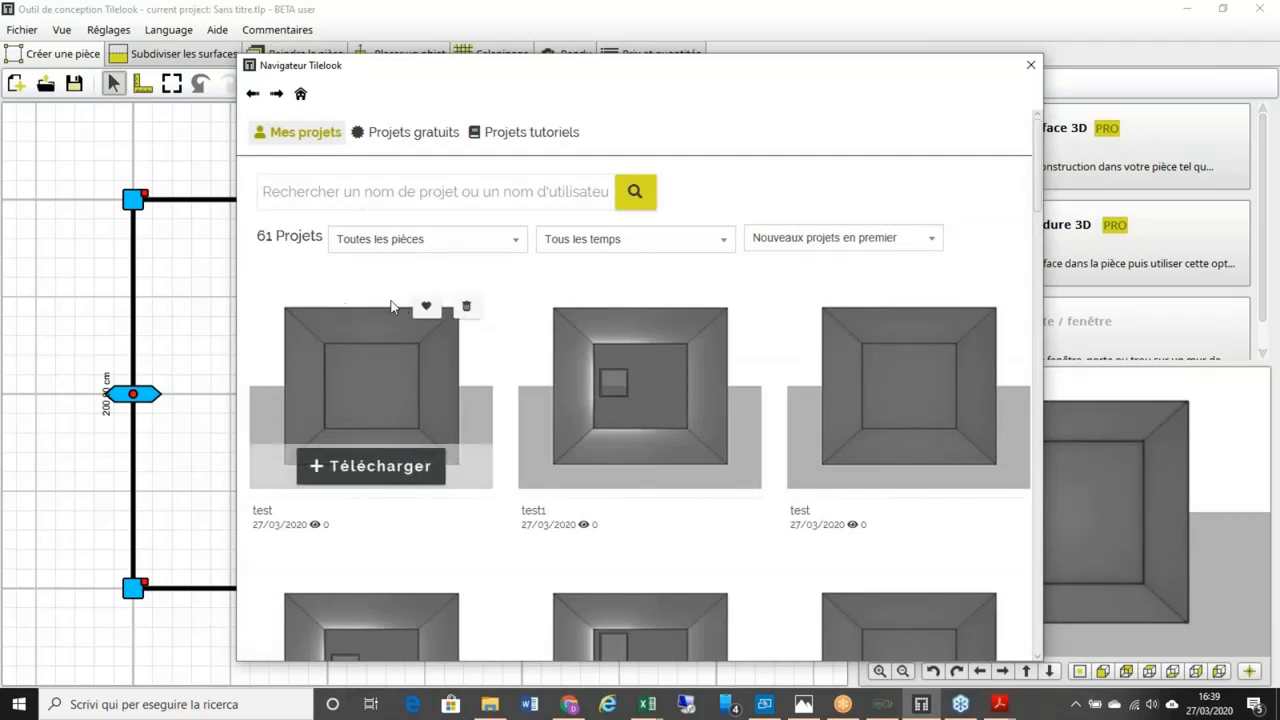
{"action": "scroll", "coordinate": [420, 365], "scroll_direction": "down", "scroll_amount": 3}
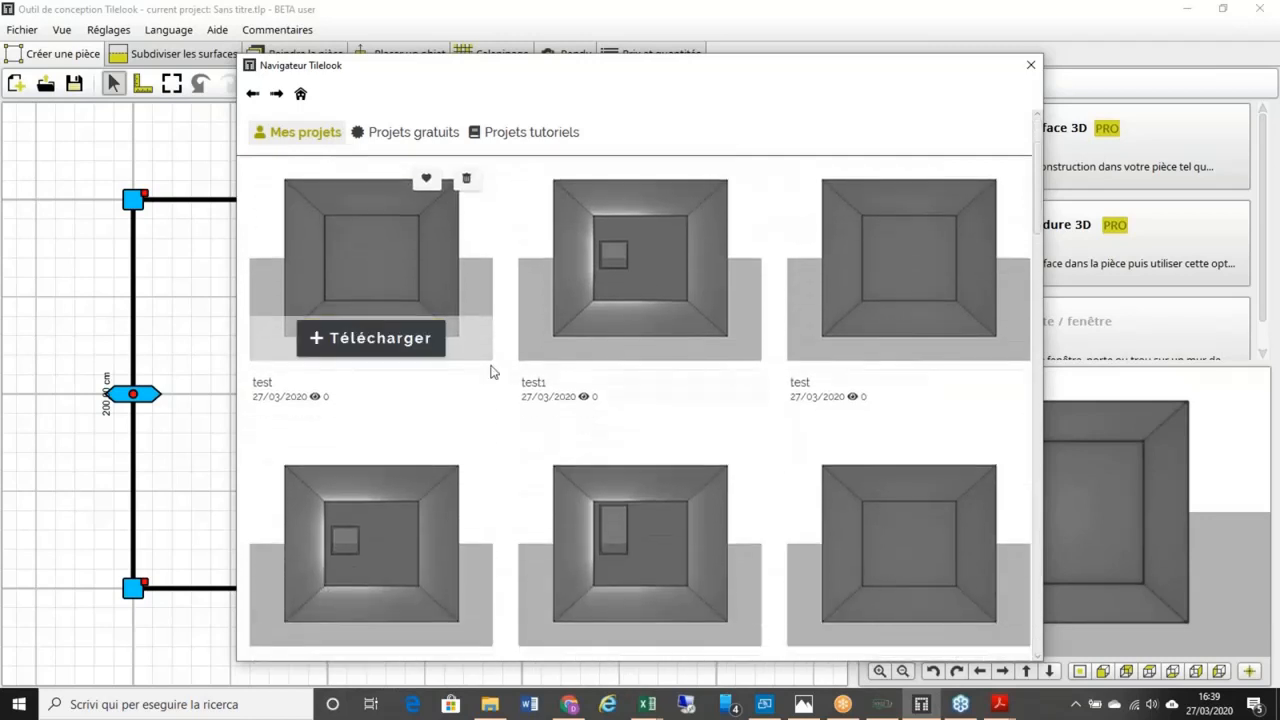
{"action": "scroll", "coordinate": [577, 386], "scroll_direction": "down", "scroll_amount": 5}
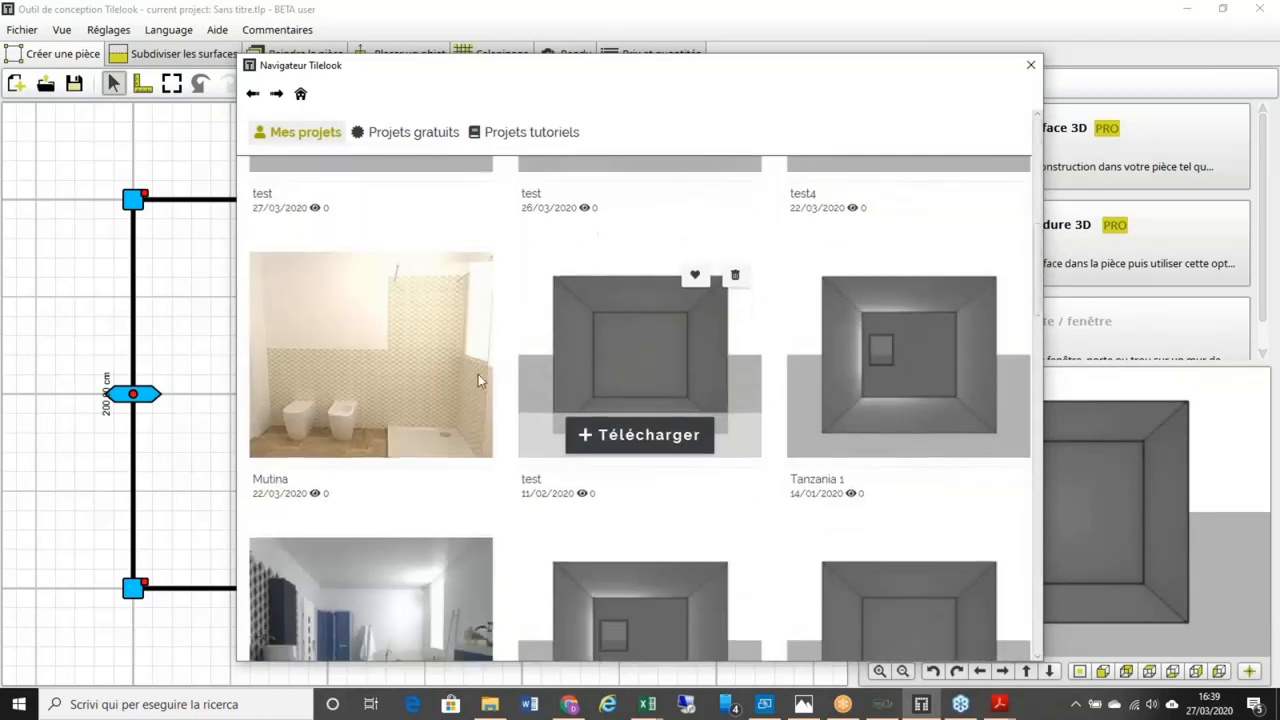
{"action": "scroll", "coordinate": [452, 345], "scroll_direction": "up", "scroll_amount": 3}
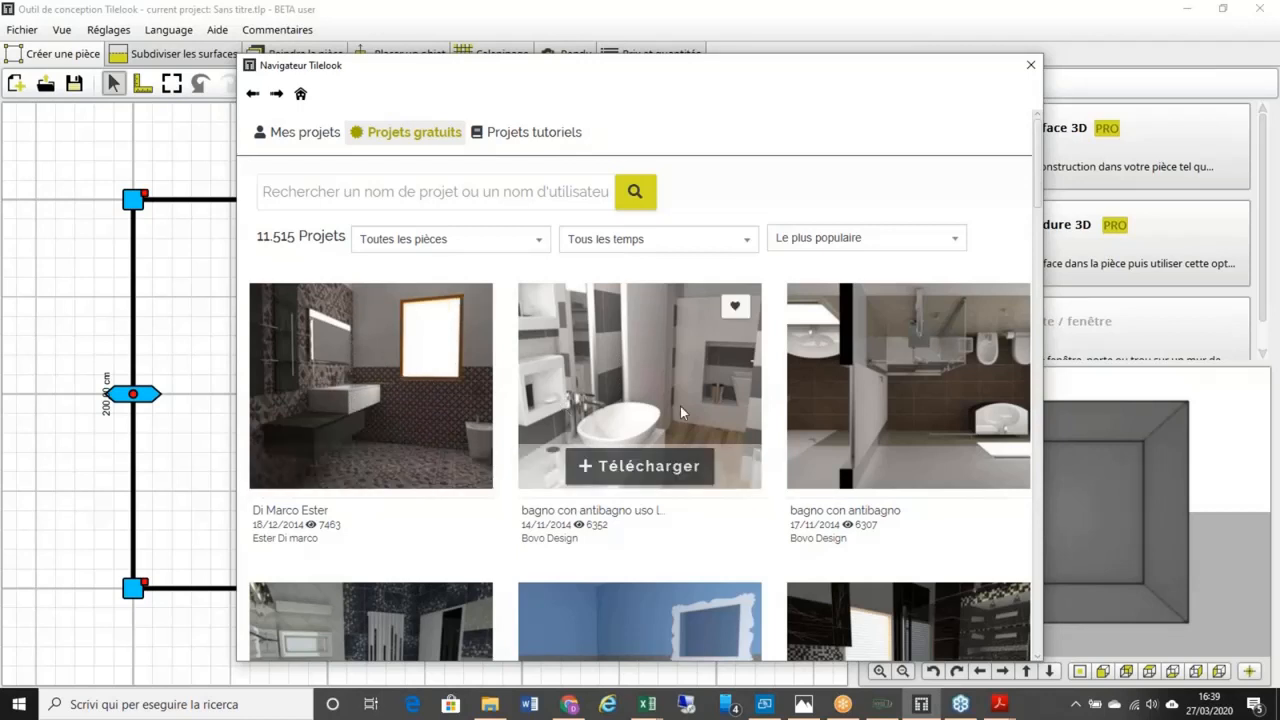
{"action": "scroll", "coordinate": [777, 450], "scroll_direction": "down", "scroll_amount": 1}
{"action": "scroll", "coordinate": [777, 457], "scroll_direction": "down", "scroll_amount": 3}
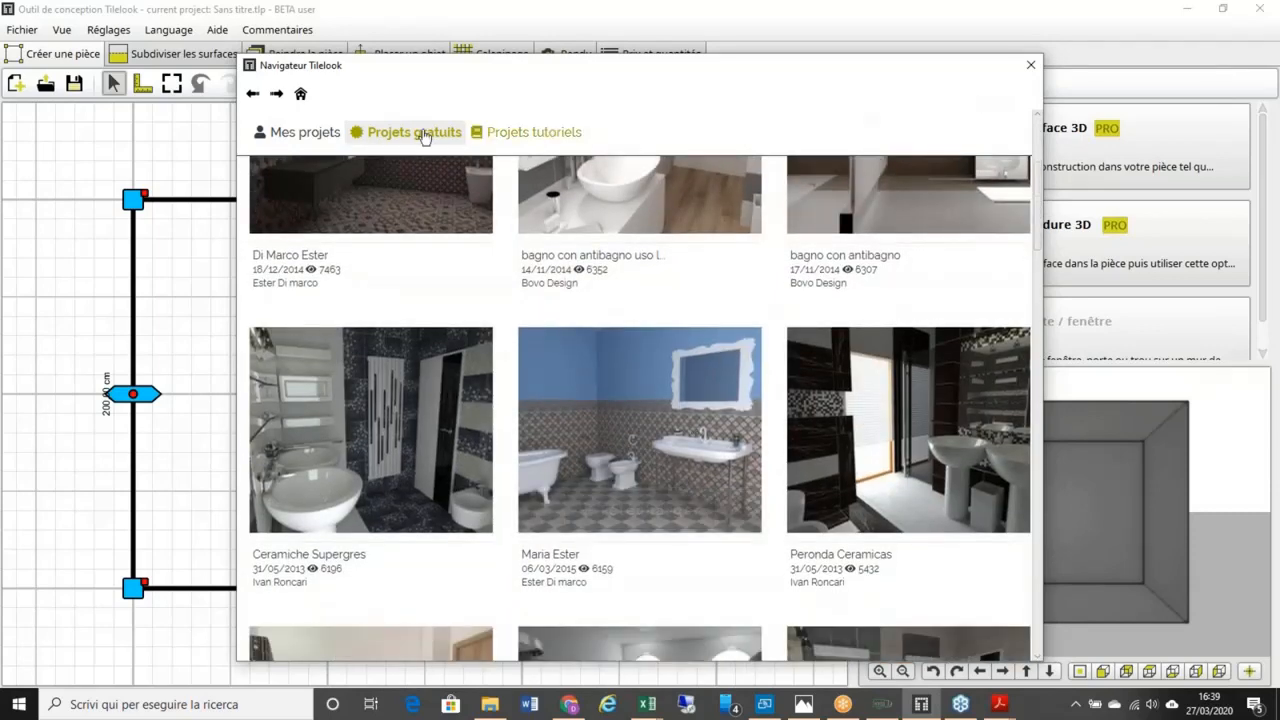
{"action": "left_click", "coordinate": [499, 143]}
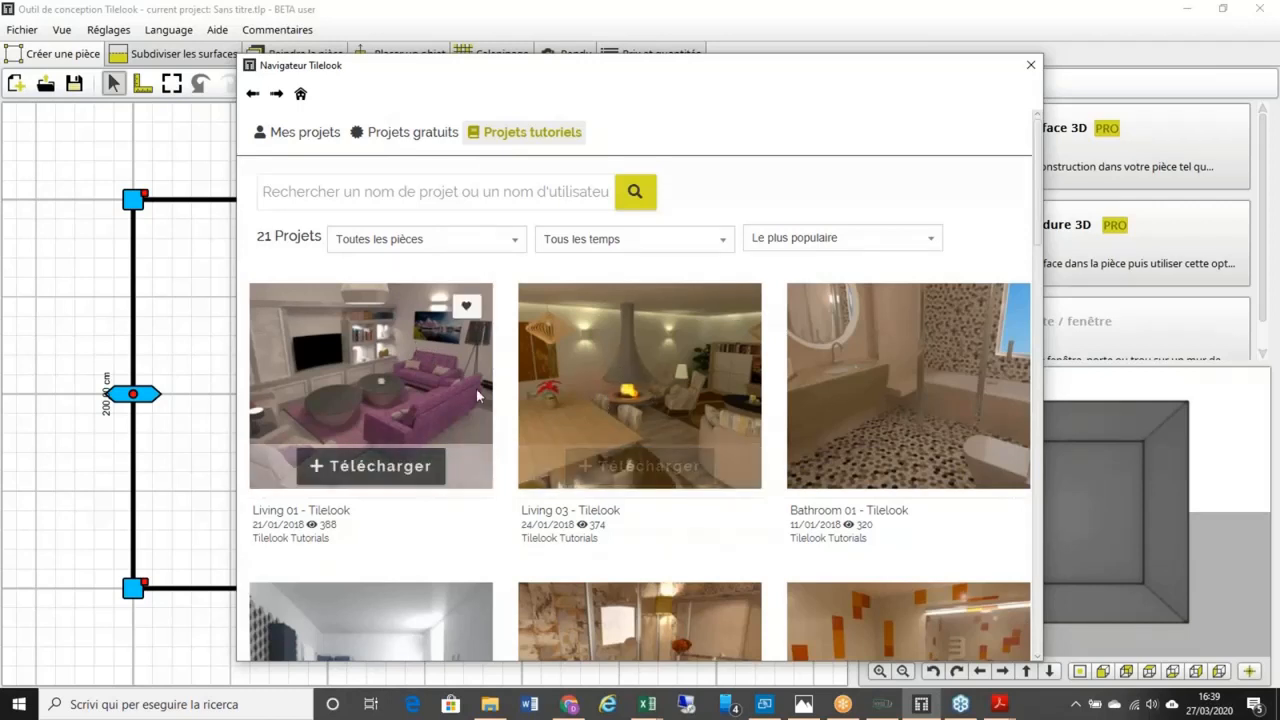
{"action": "scroll", "coordinate": [476, 389], "scroll_direction": "down", "scroll_amount": 1}
{"action": "scroll", "coordinate": [600, 352], "scroll_direction": "down", "scroll_amount": 1}
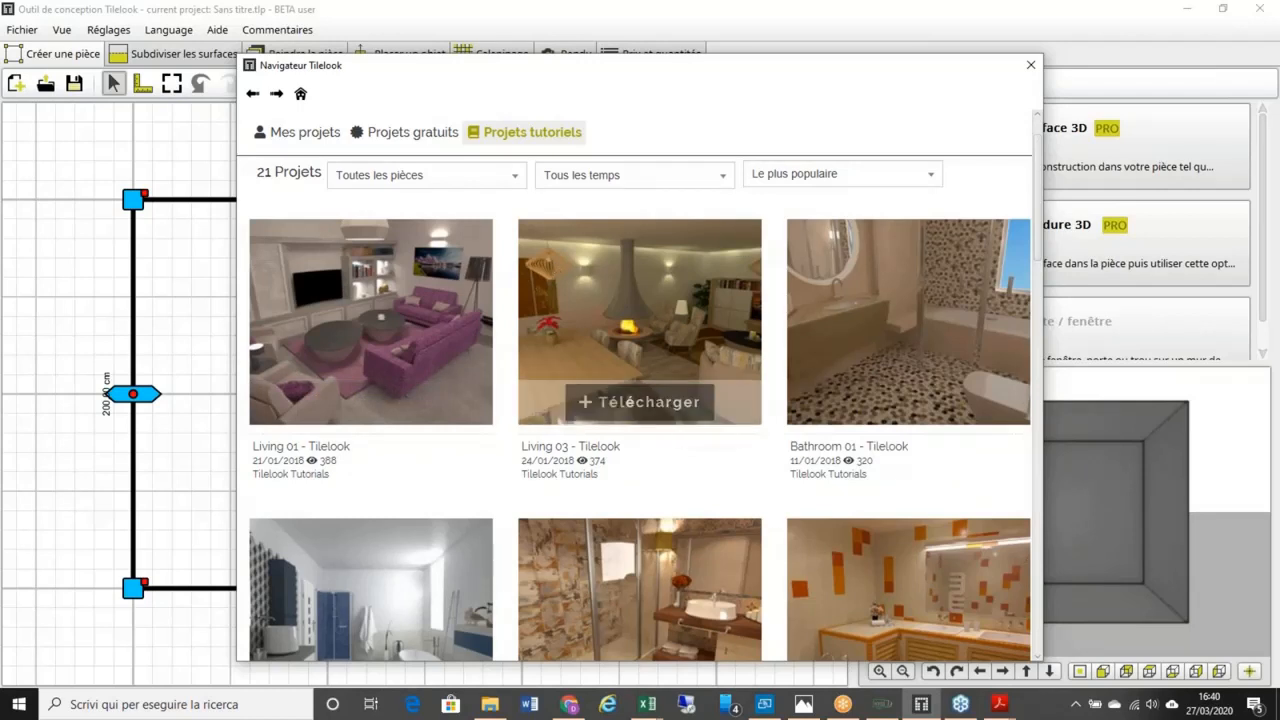
{"action": "left_click", "coordinate": [1025, 70]}
{"action": "left_click", "coordinate": [643, 520]}
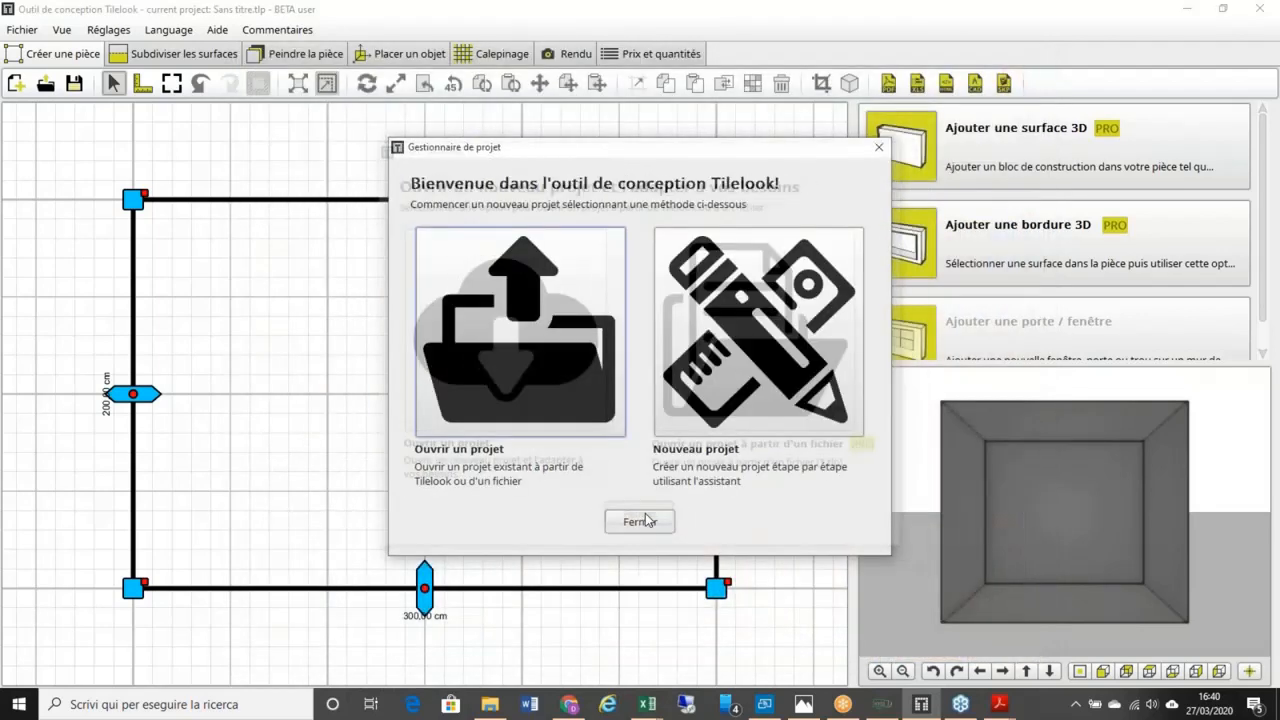
Step: Start a step-by-step new project, leave client name and description blank, and continue
{"action": "left_click", "coordinate": [735, 369]}
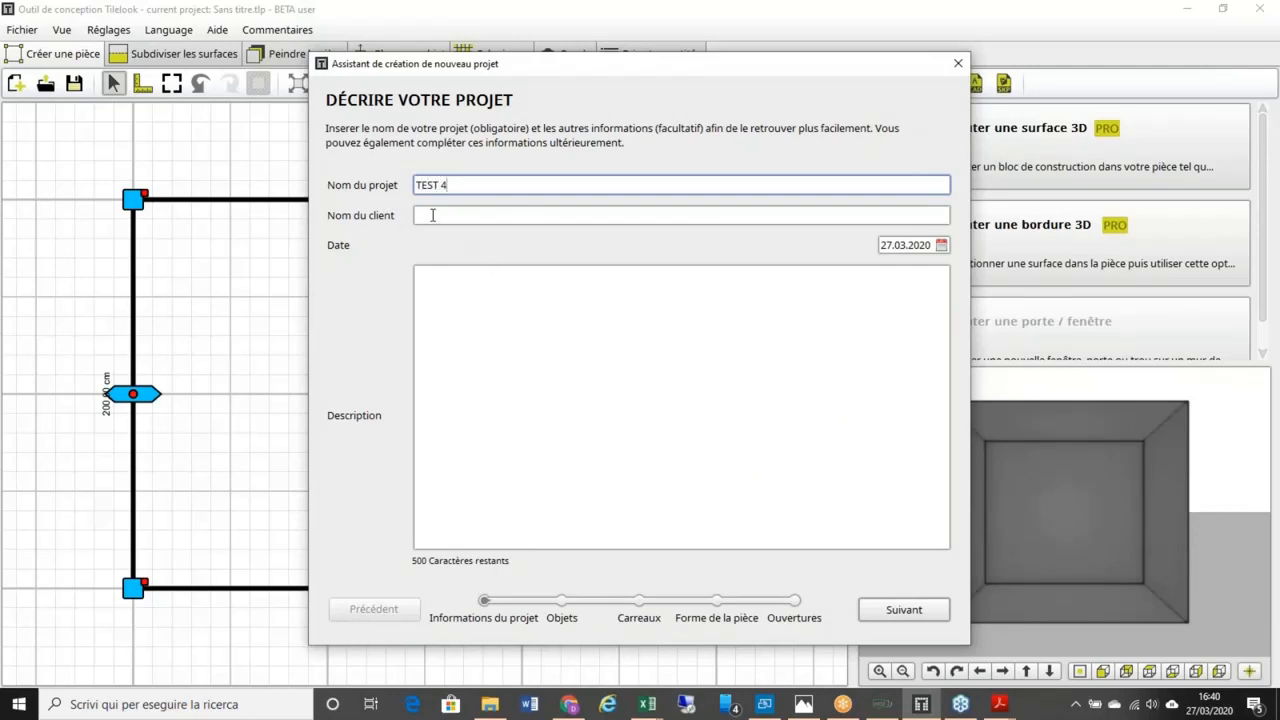
{"action": "left_click", "coordinate": [432, 215]}
{"action": "left_click", "coordinate": [481, 293]}
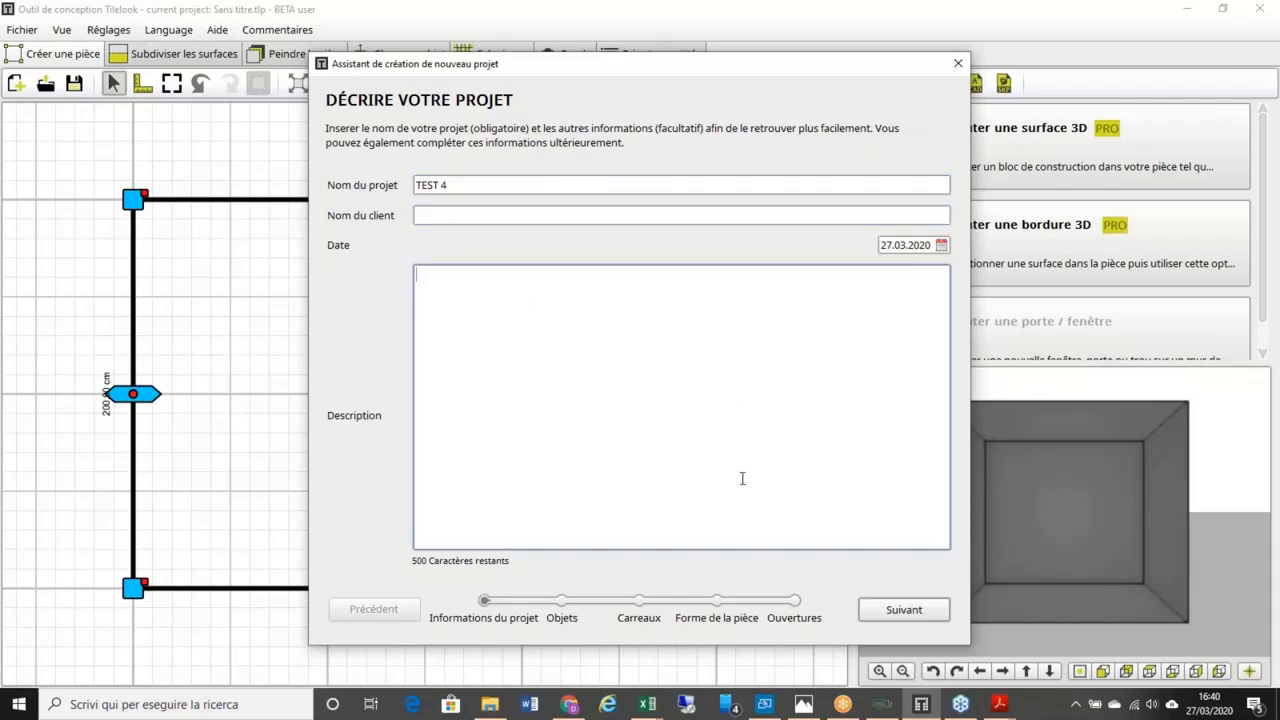
{"action": "left_click", "coordinate": [904, 610]}
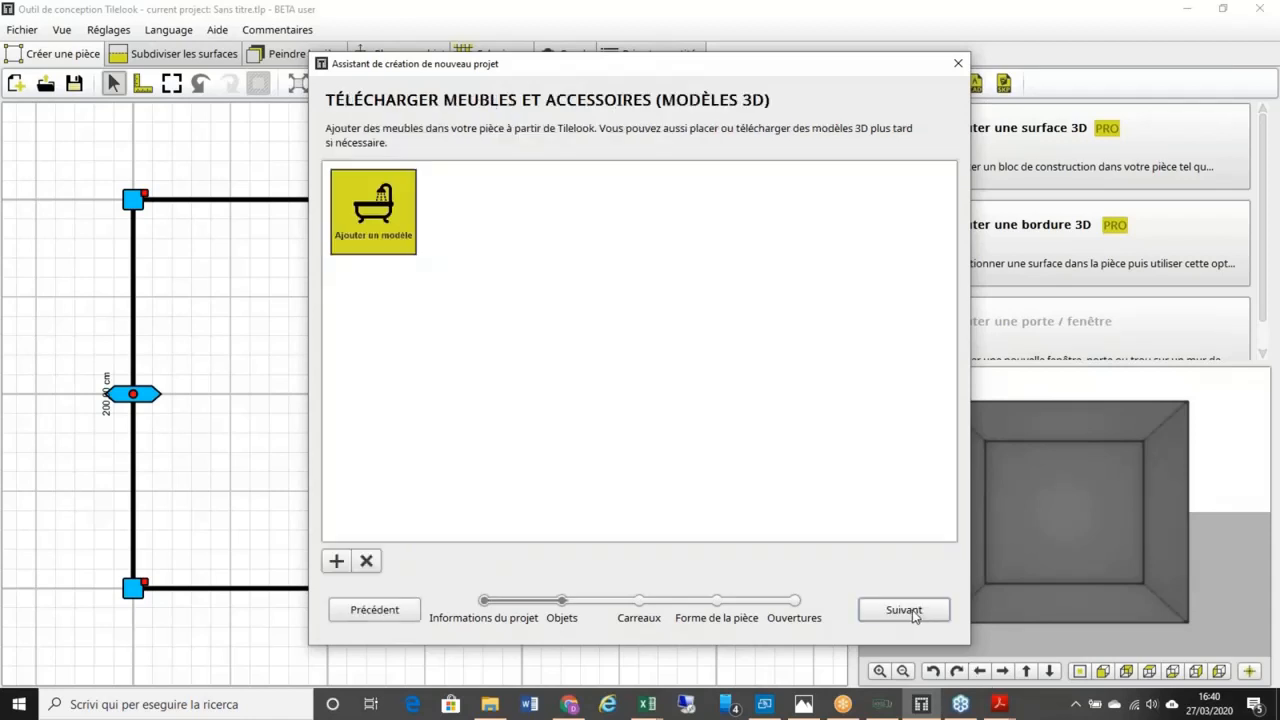
Step: Download the Subway 2.0 wall-hung bidet from Tilelook's catalogue, then advance to the tiles step
{"action": "left_click", "coordinate": [400, 246]}
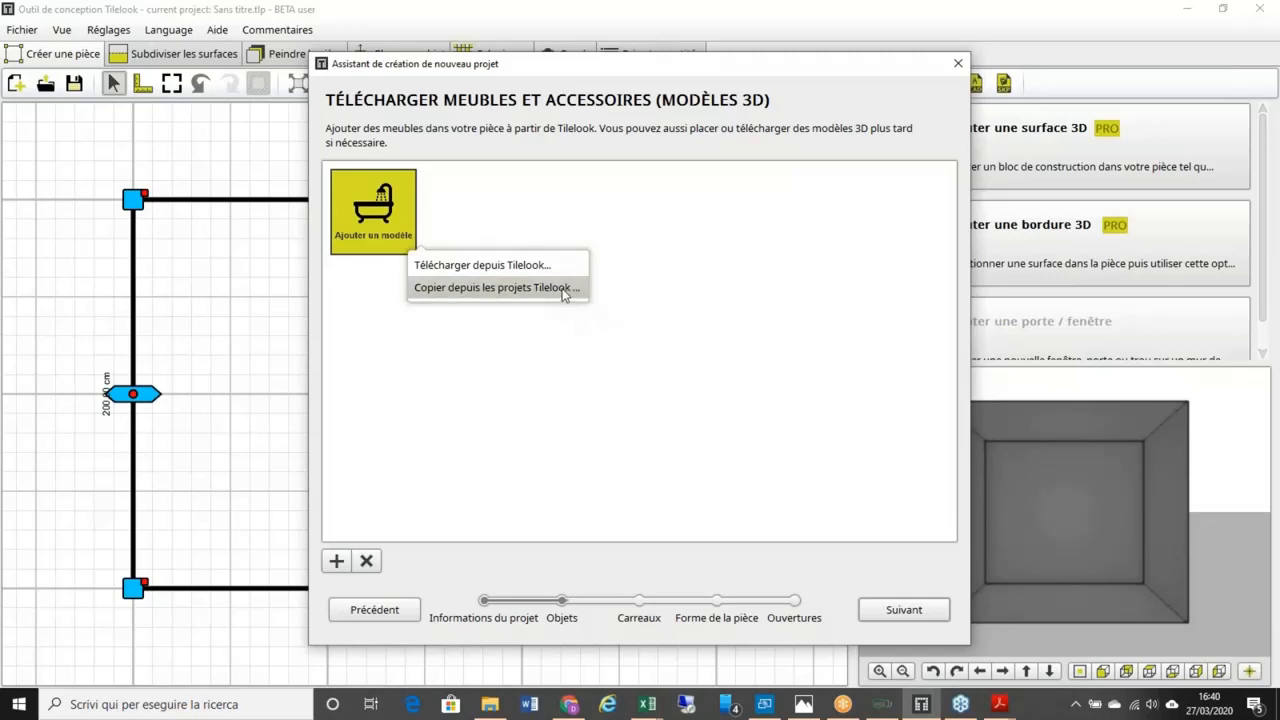
{"action": "left_click", "coordinate": [517, 266]}
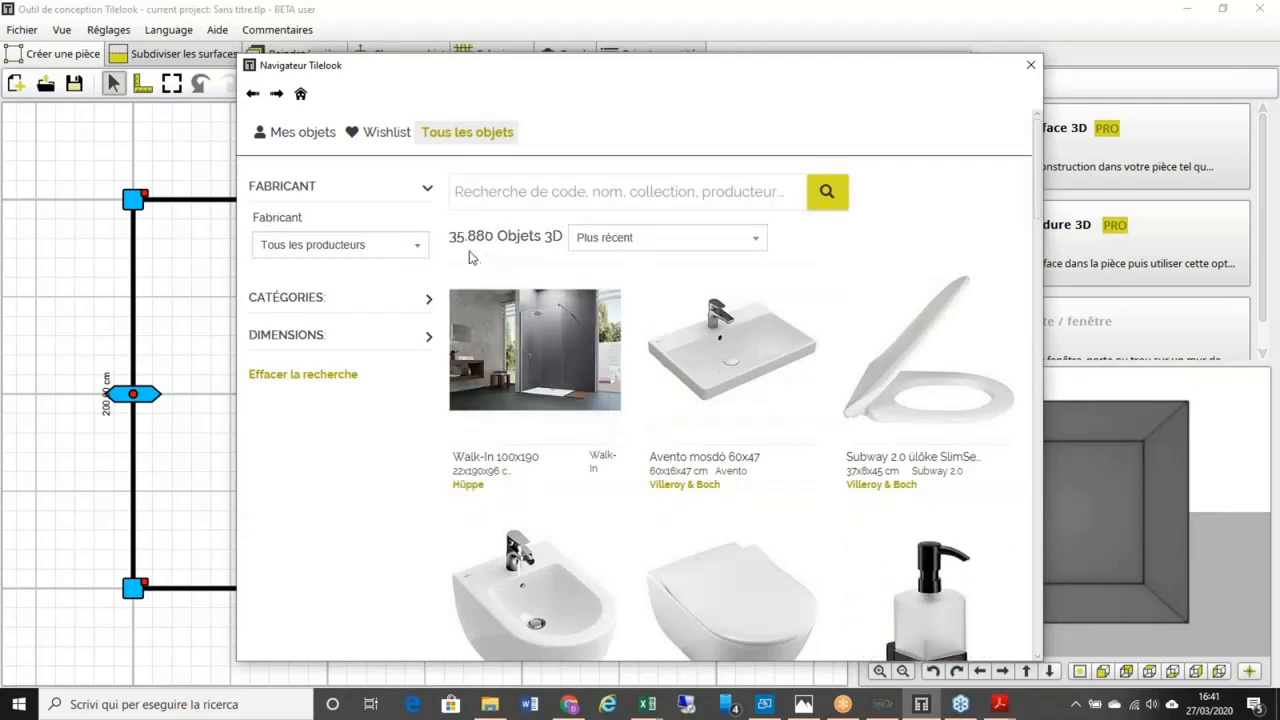
{"action": "mouse_move", "coordinate": [538, 272]}
{"action": "scroll", "coordinate": [537, 273], "scroll_direction": "down", "scroll_amount": 1}
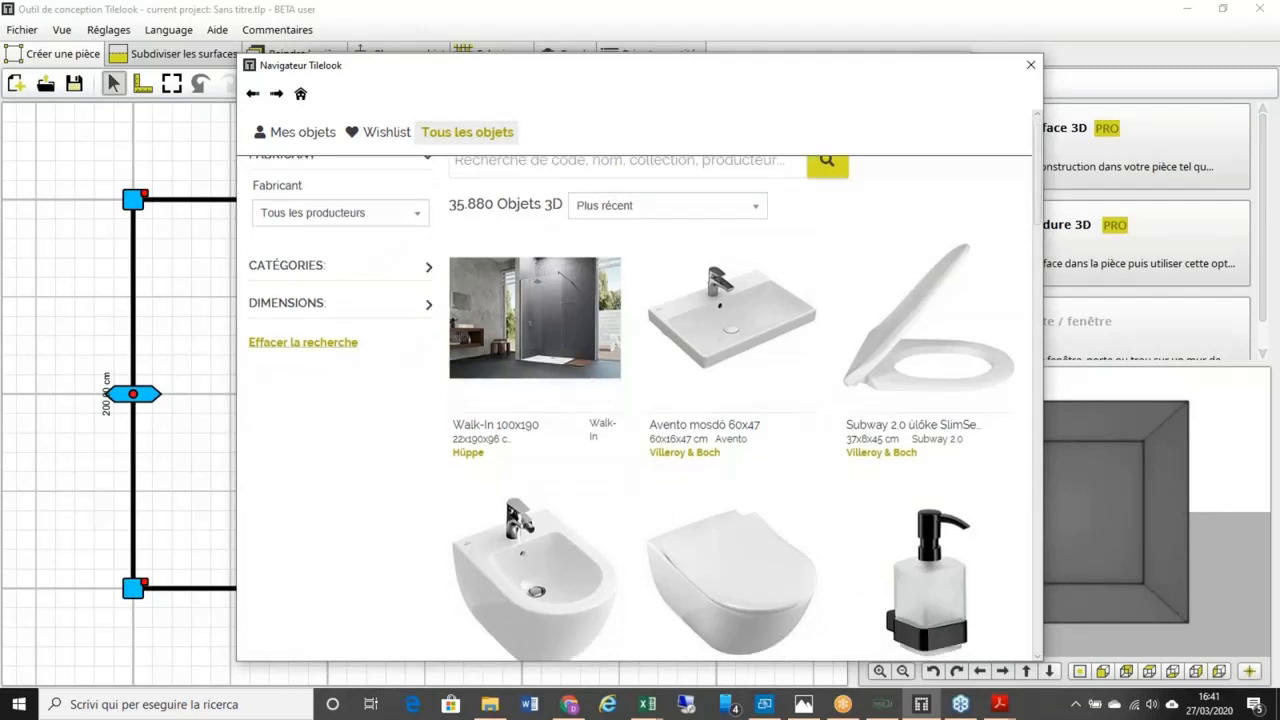
{"action": "scroll", "coordinate": [410, 345], "scroll_direction": "down", "scroll_amount": 5}
{"action": "mouse_move", "coordinate": [525, 396]}
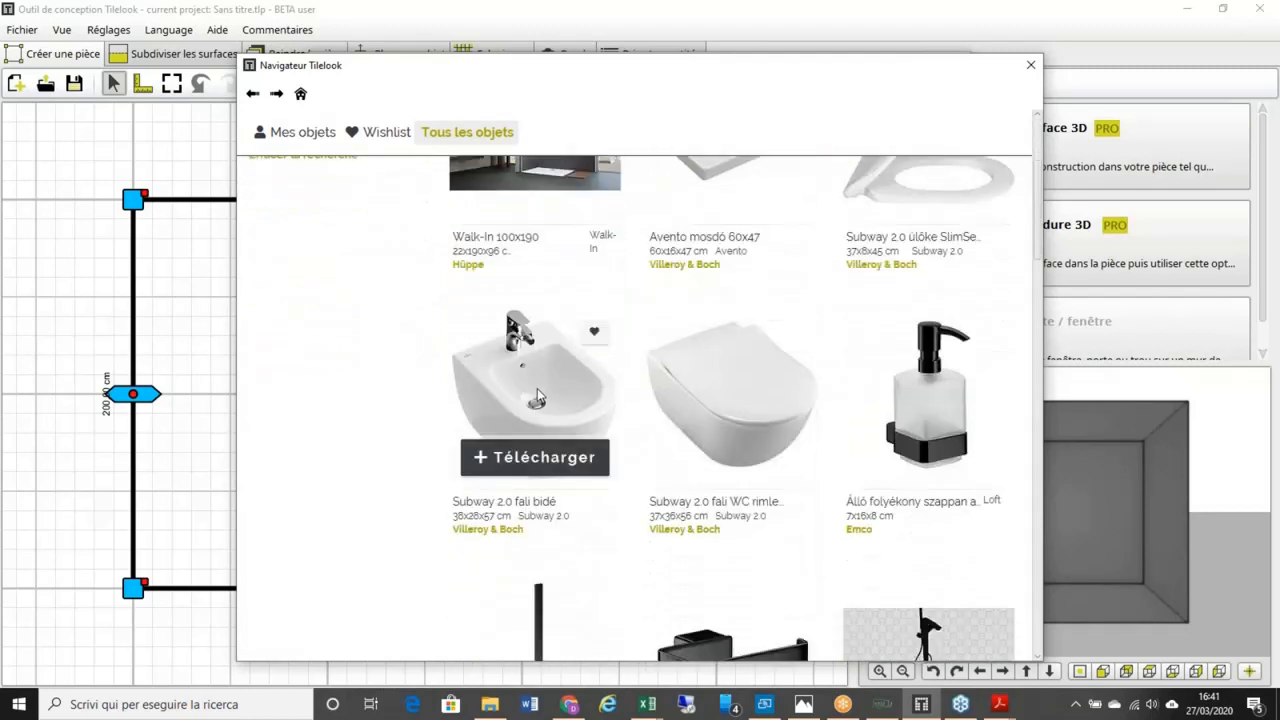
{"action": "left_click", "coordinate": [535, 458]}
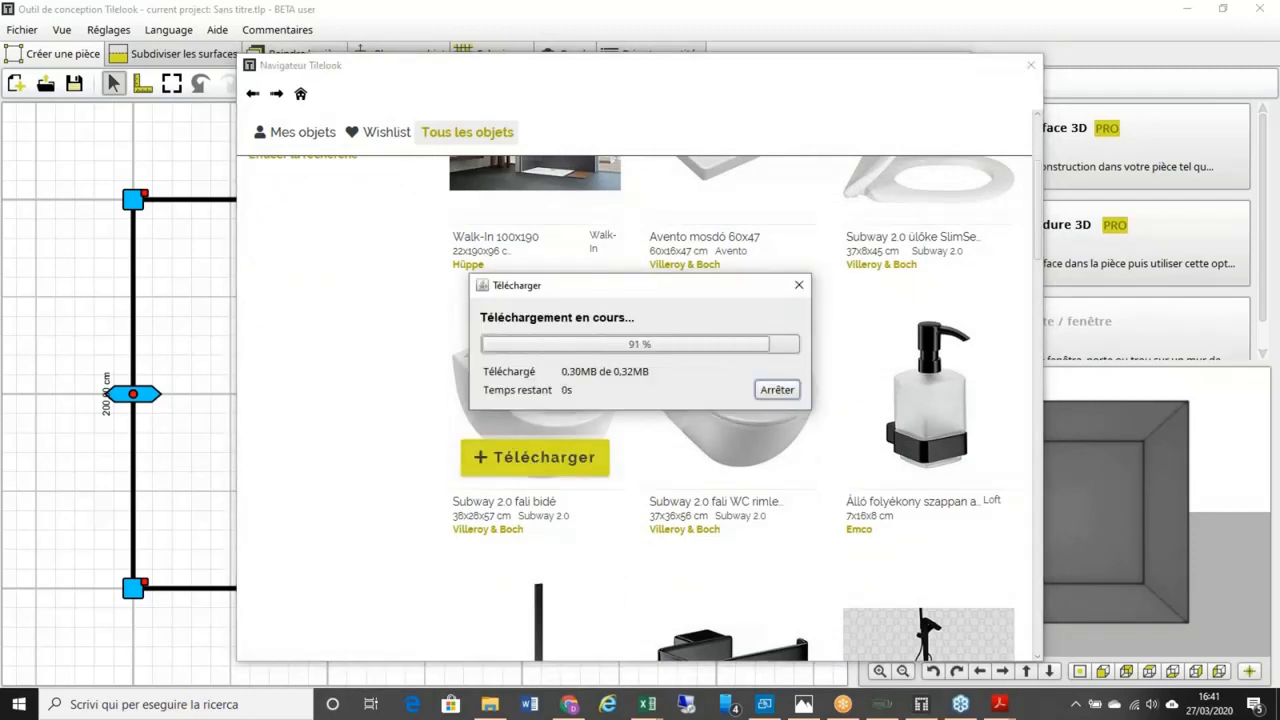
{"action": "left_click", "coordinate": [1032, 65]}
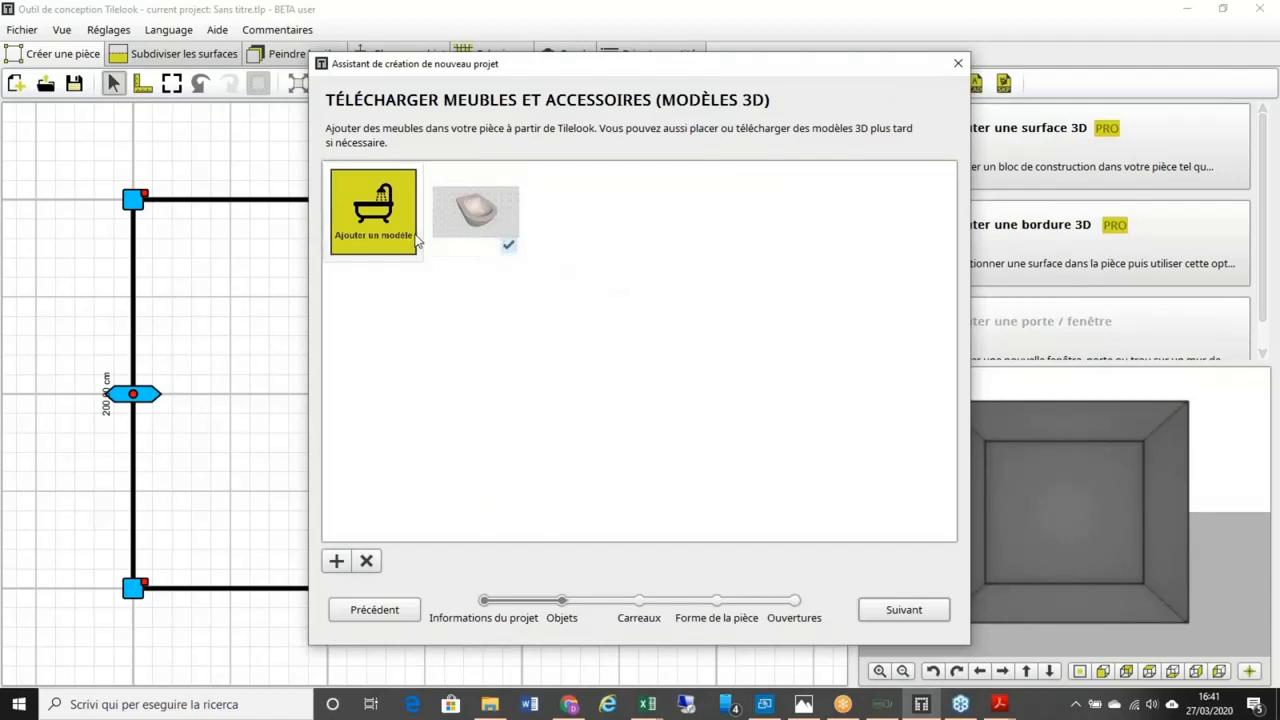
{"action": "mouse_move", "coordinate": [490, 258]}
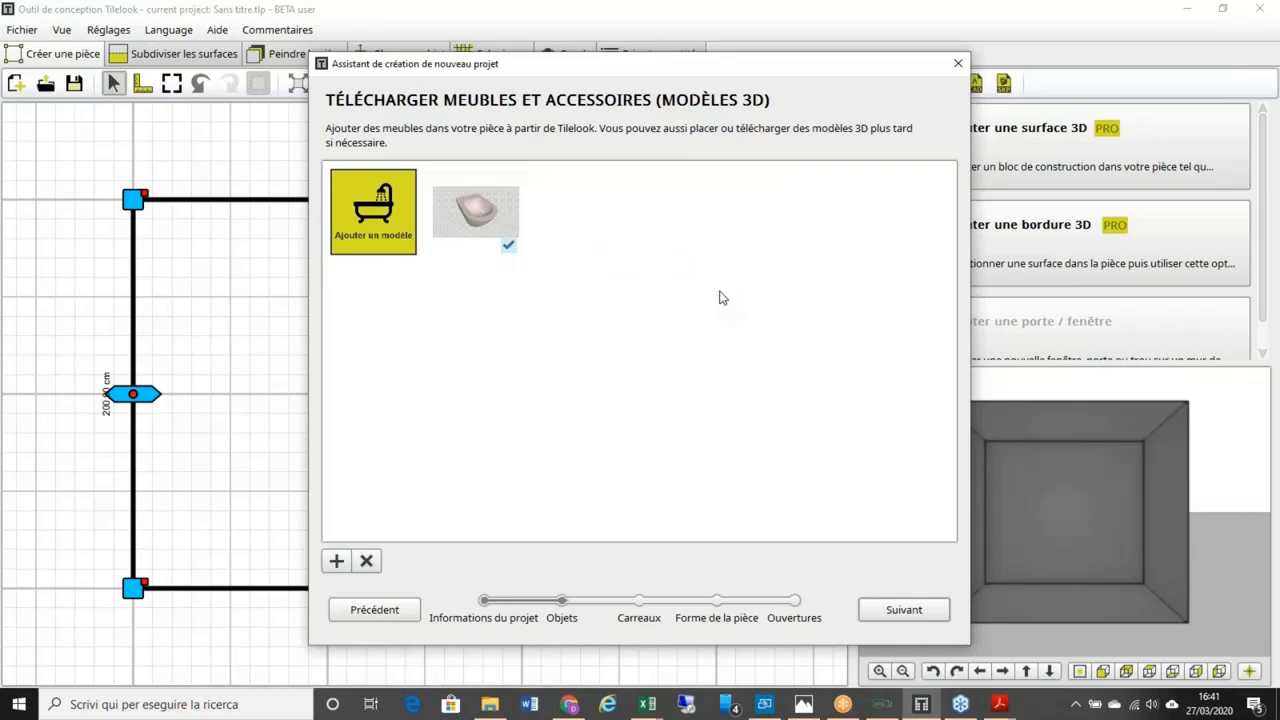
{"action": "left_click", "coordinate": [904, 610]}
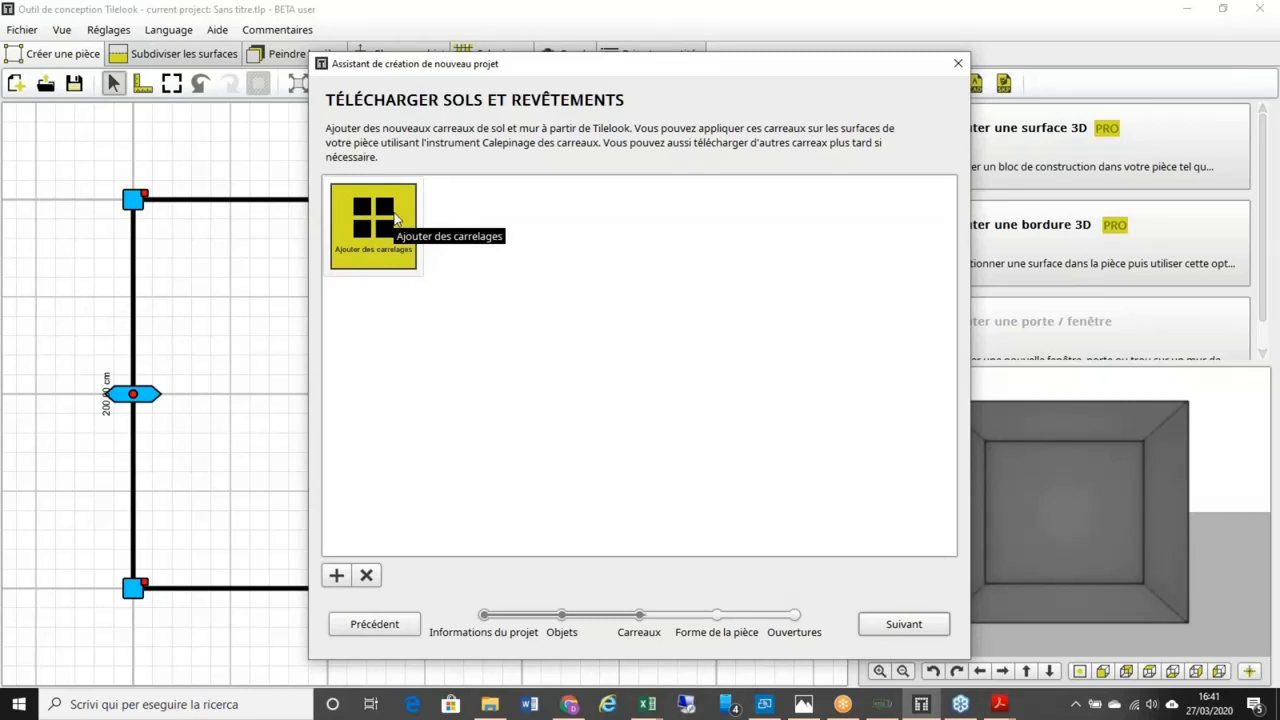
Step: Download the LABRADOR NERO marble tile from the Wishlist, then advance to the room-shape step
{"action": "left_click", "coordinate": [395, 220]}
{"action": "left_click", "coordinate": [490, 240]}
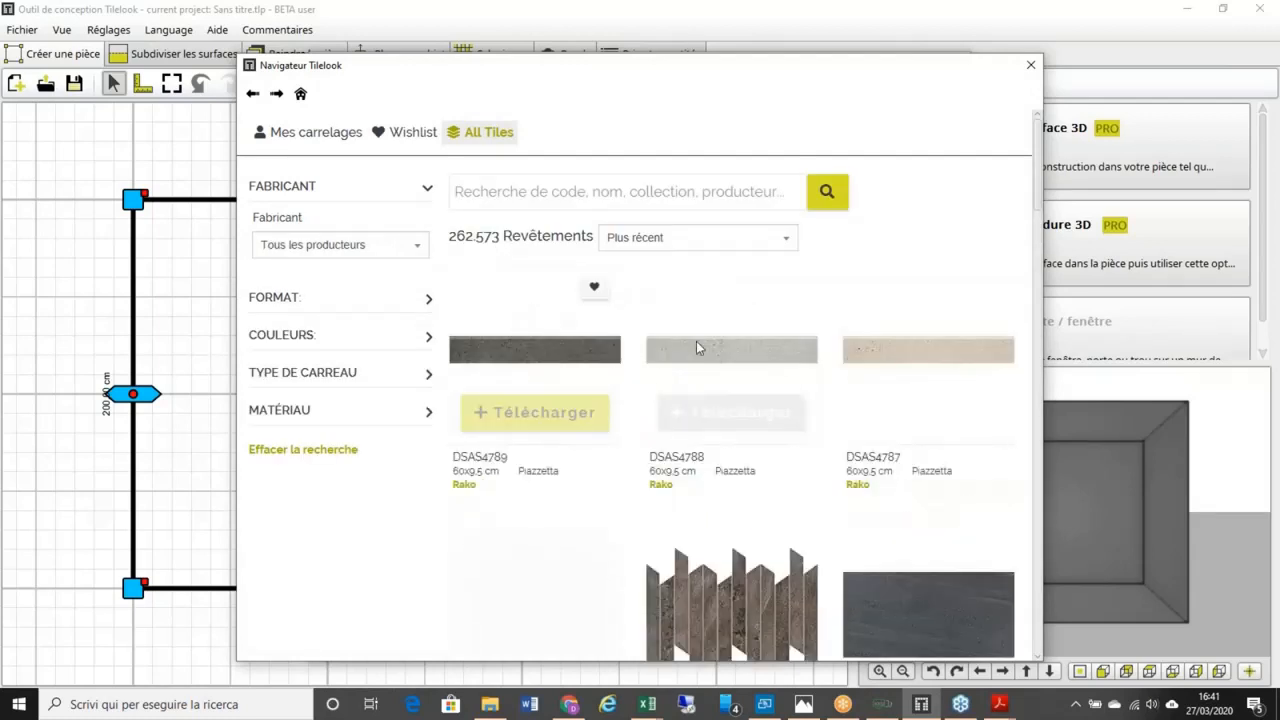
{"action": "left_click", "coordinate": [401, 138]}
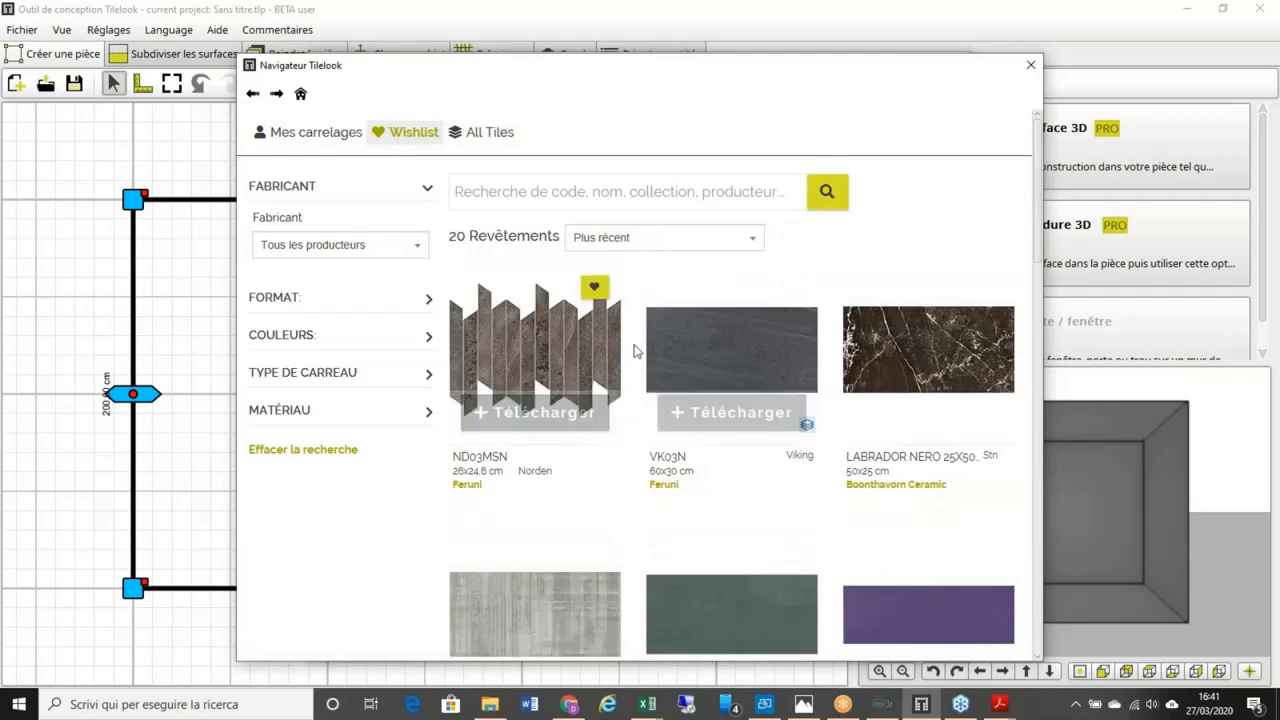
{"action": "scroll", "coordinate": [634, 351], "scroll_direction": "down", "scroll_amount": 1}
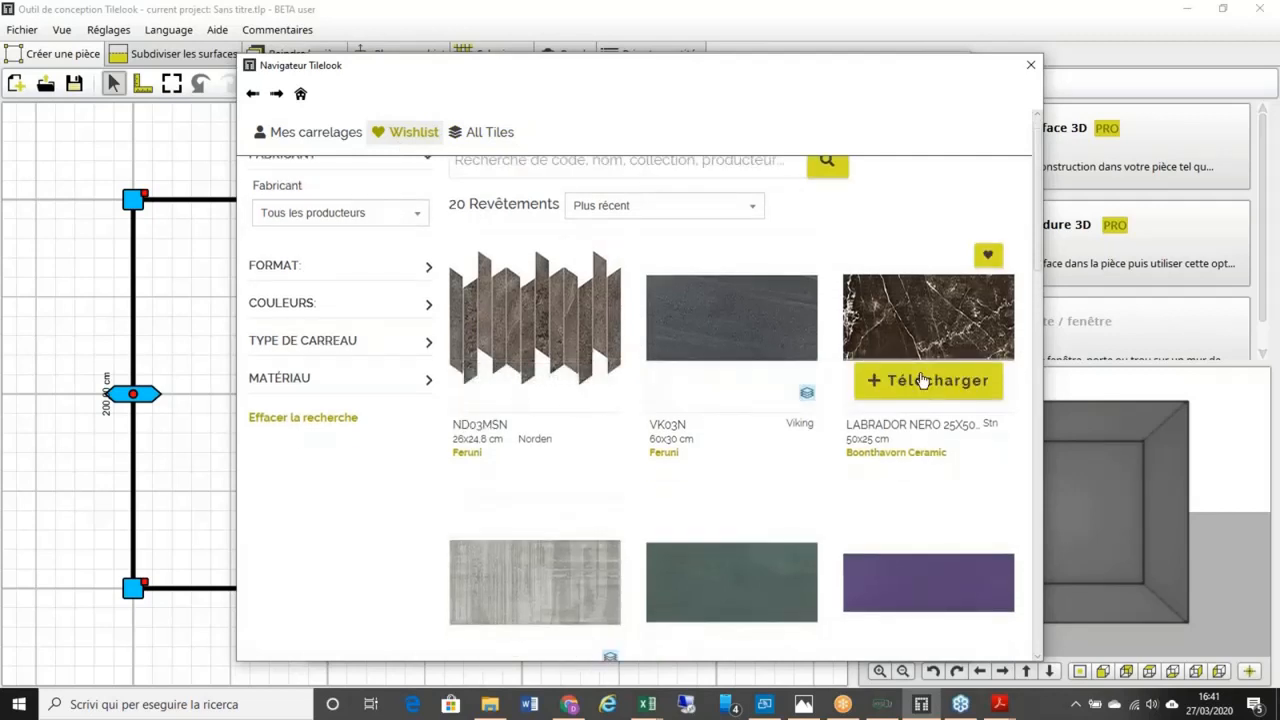
{"action": "left_click", "coordinate": [922, 380]}
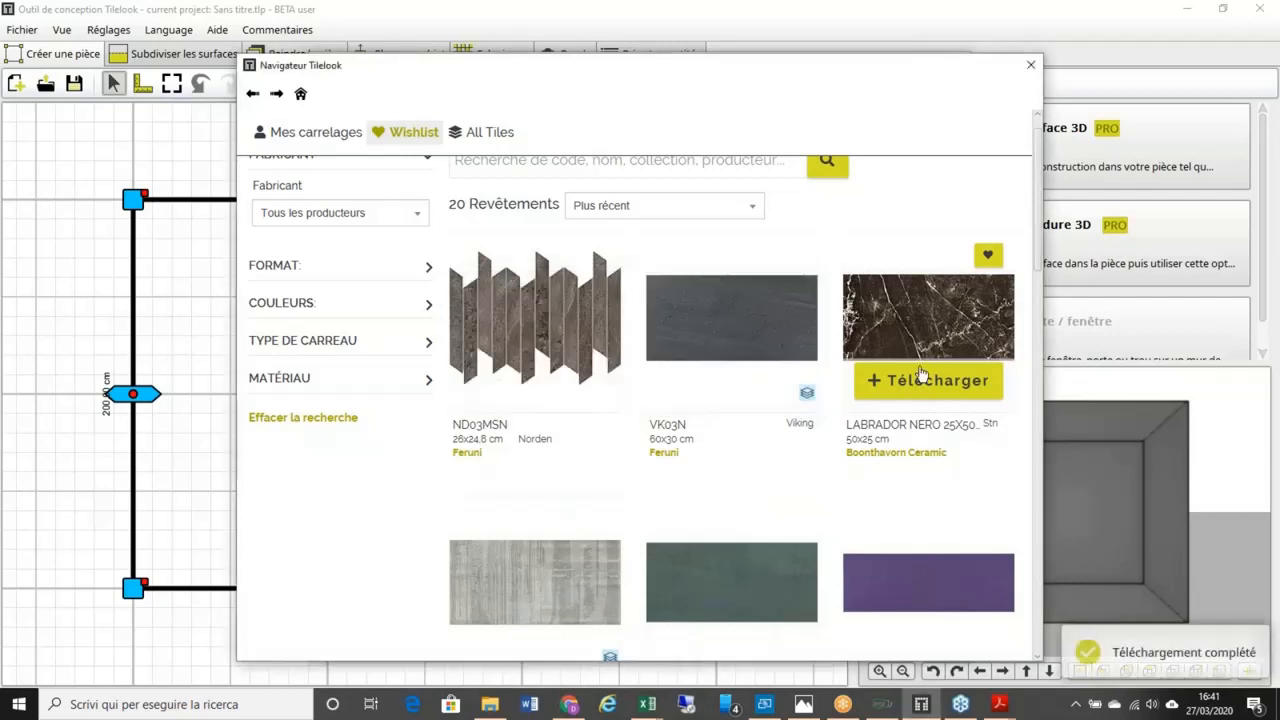
{"action": "left_click", "coordinate": [1031, 64]}
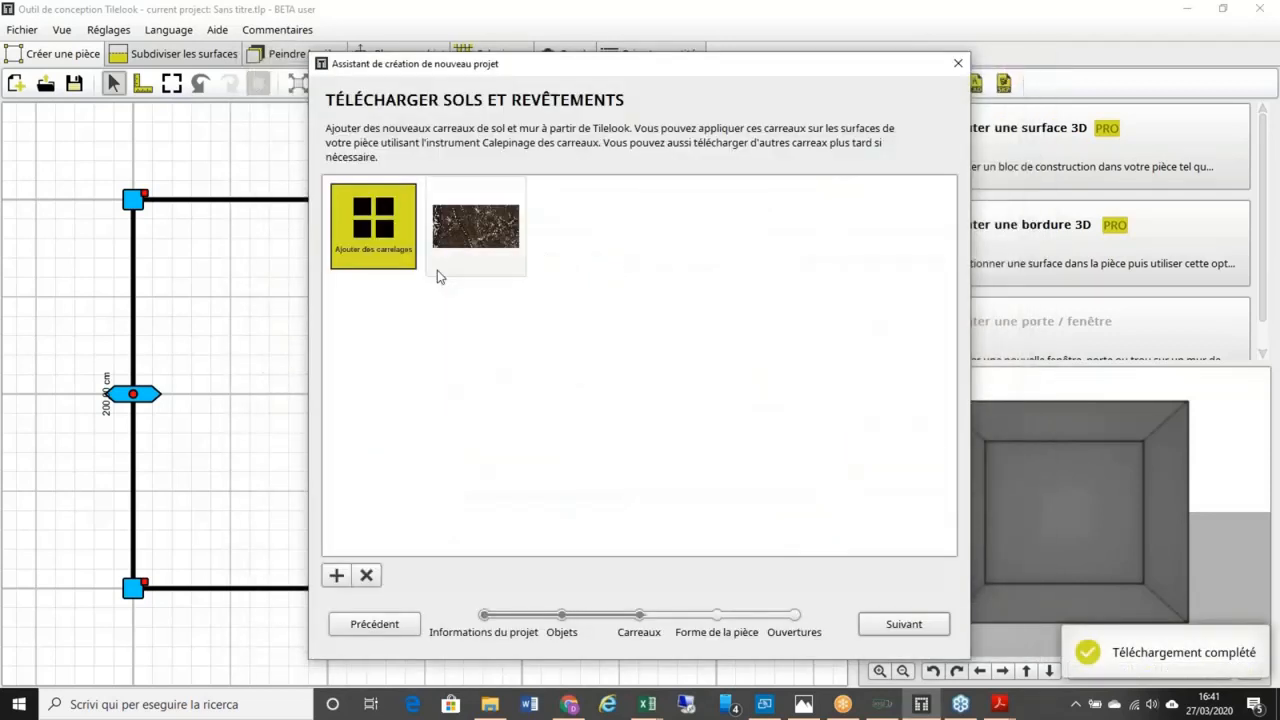
{"action": "mouse_move", "coordinate": [438, 276]}
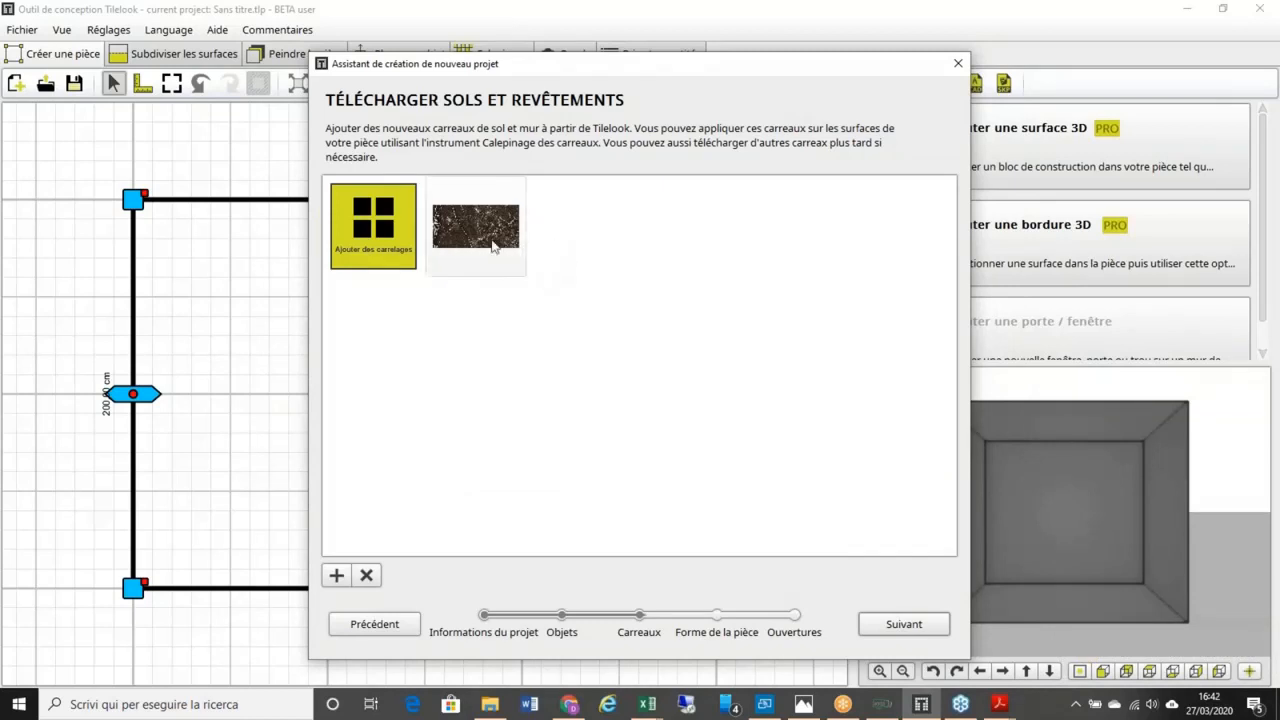
{"action": "left_click", "coordinate": [897, 623]}
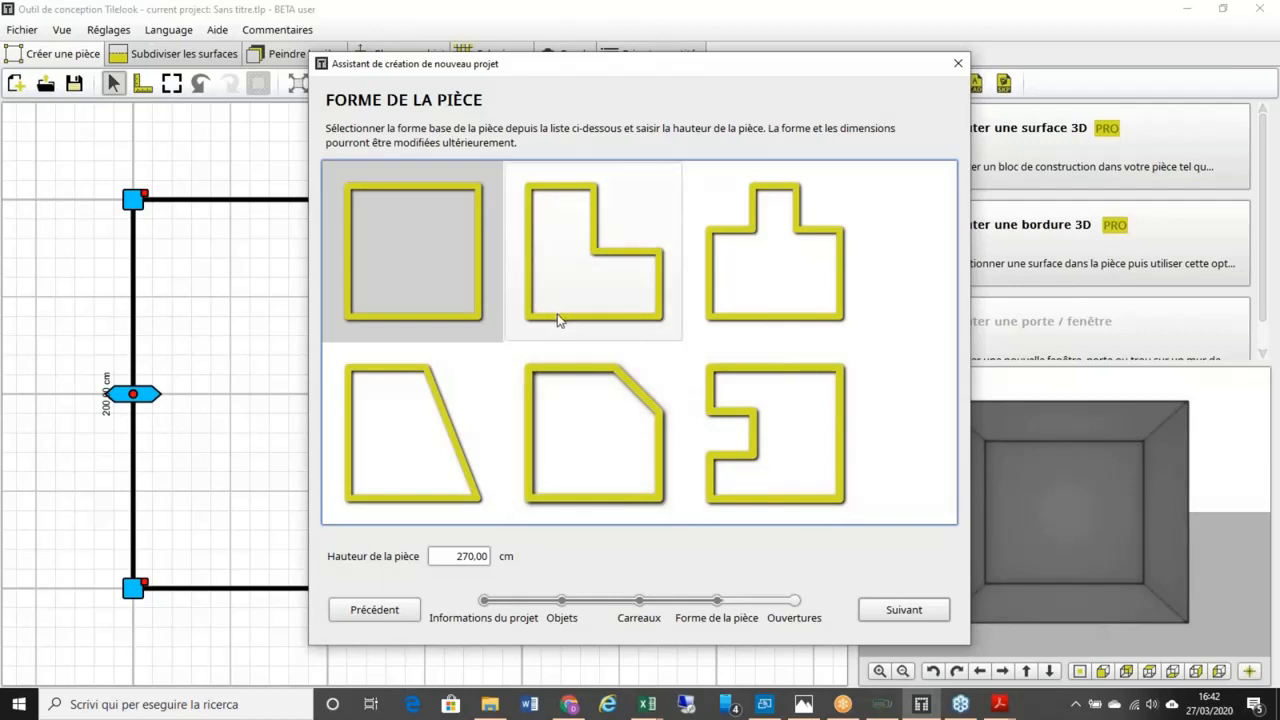
Step: Keep the square room and add a window-type opening on the top wall
{"action": "left_click", "coordinate": [899, 610]}
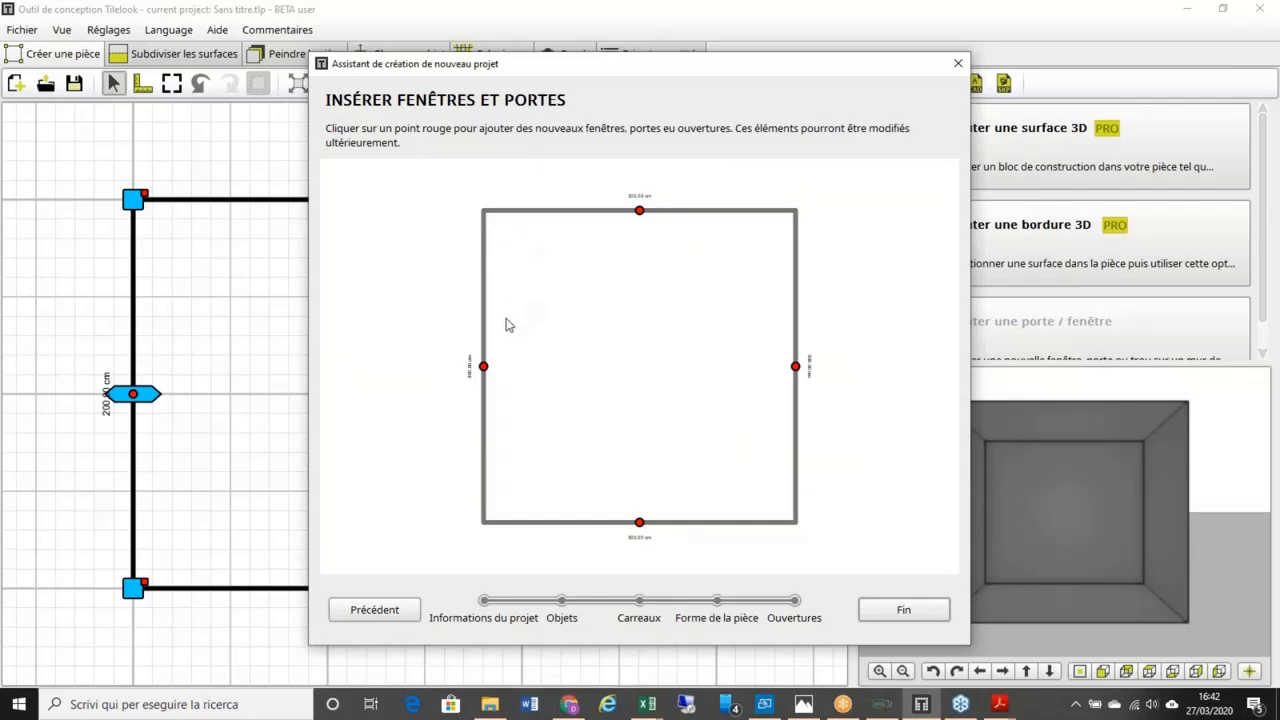
{"action": "left_click", "coordinate": [640, 211]}
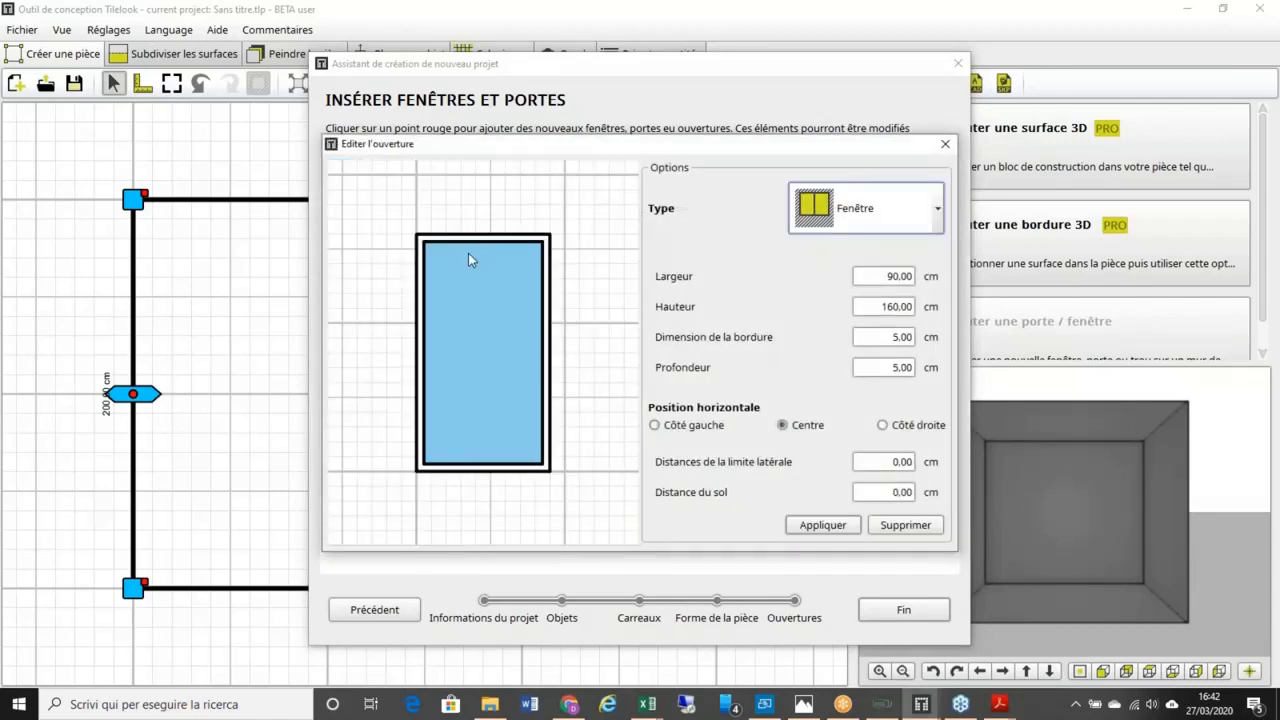
{"action": "left_click", "coordinate": [937, 210]}
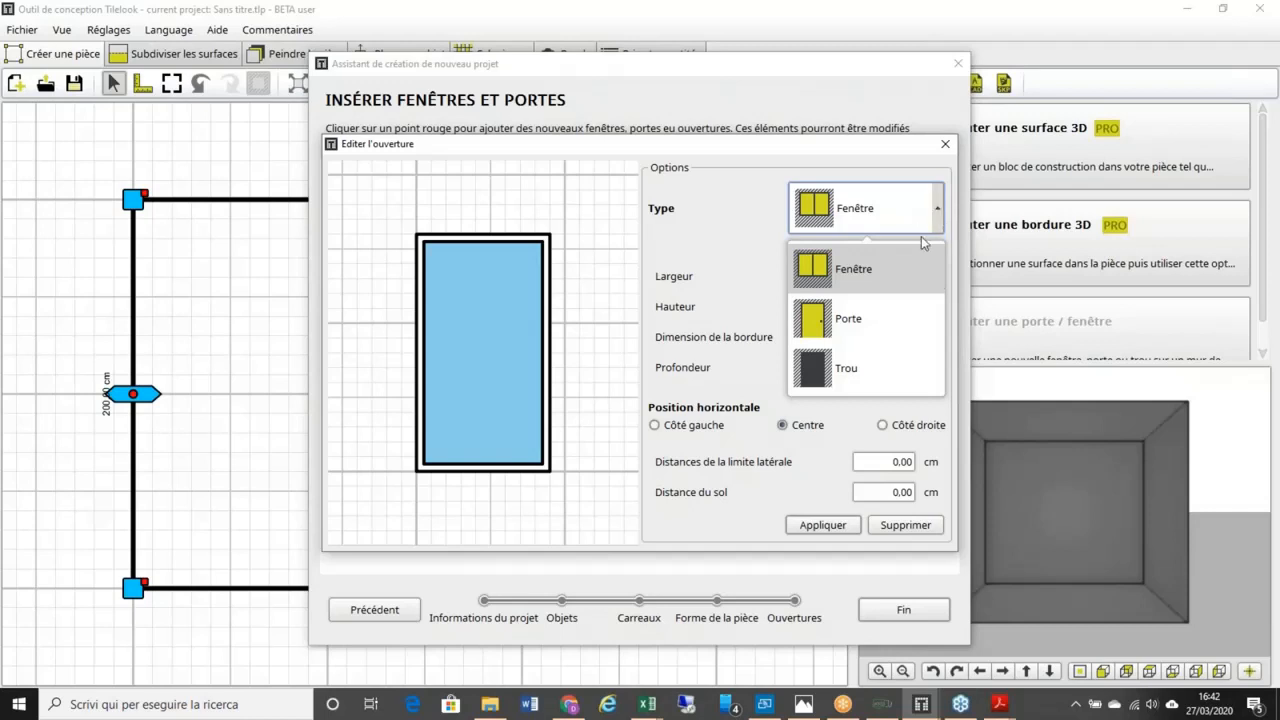
{"action": "left_click", "coordinate": [884, 273]}
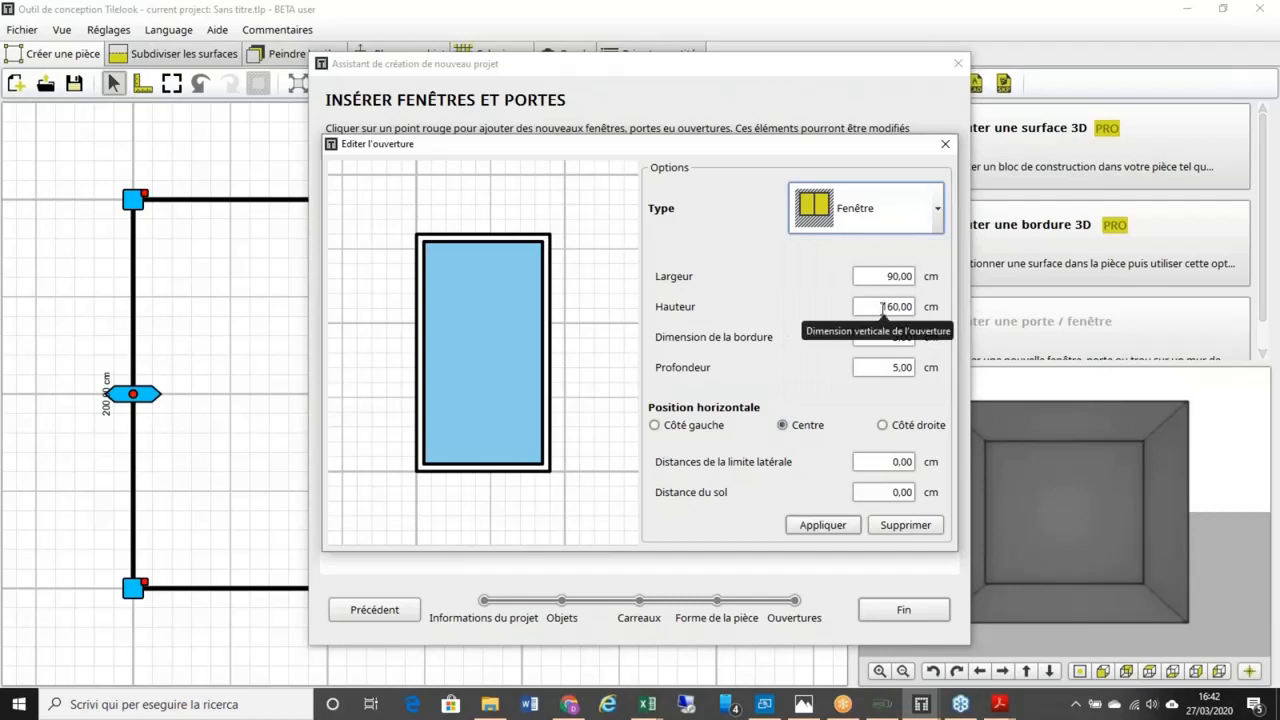
Step: Set the window to 90 cm high, 30 cm from the left side and 100 cm above the floor
{"action": "left_click_drag", "start_coordinate": [883, 308], "coordinate": [924, 305]}
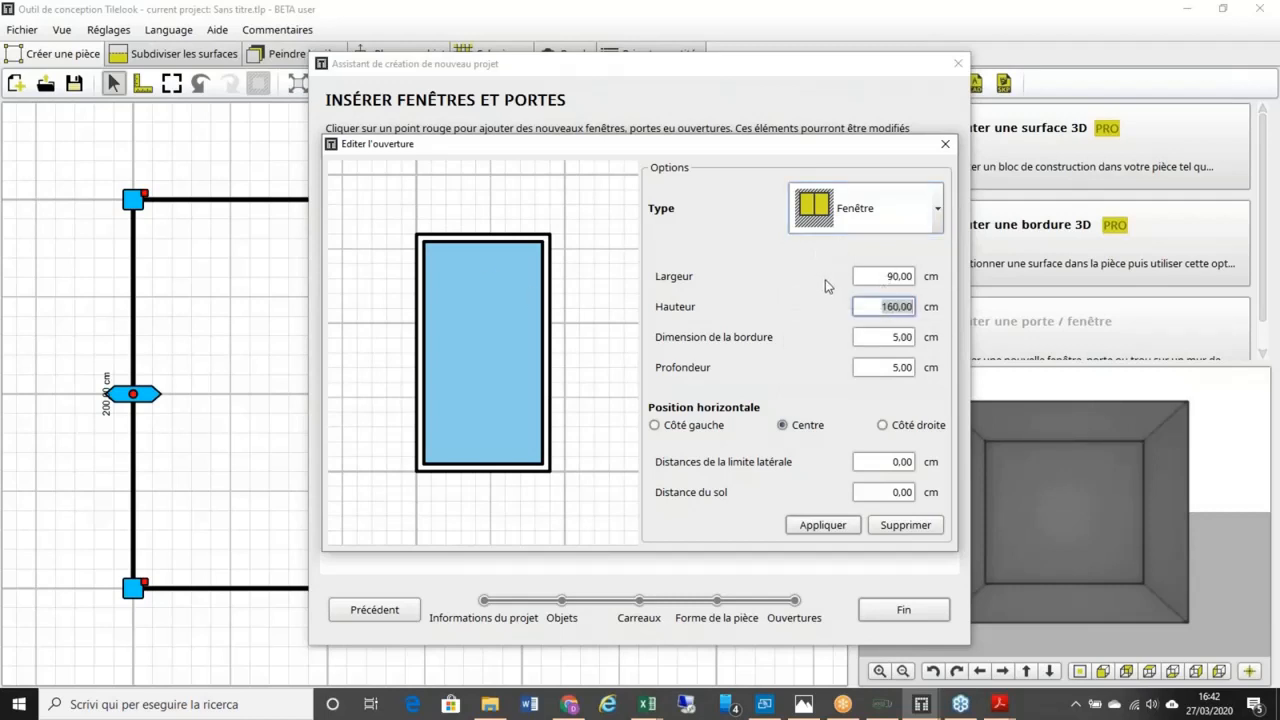
{"action": "type", "text": "90"}
{"action": "left_click", "coordinate": [655, 425]}
{"action": "key", "text": "Tab"}
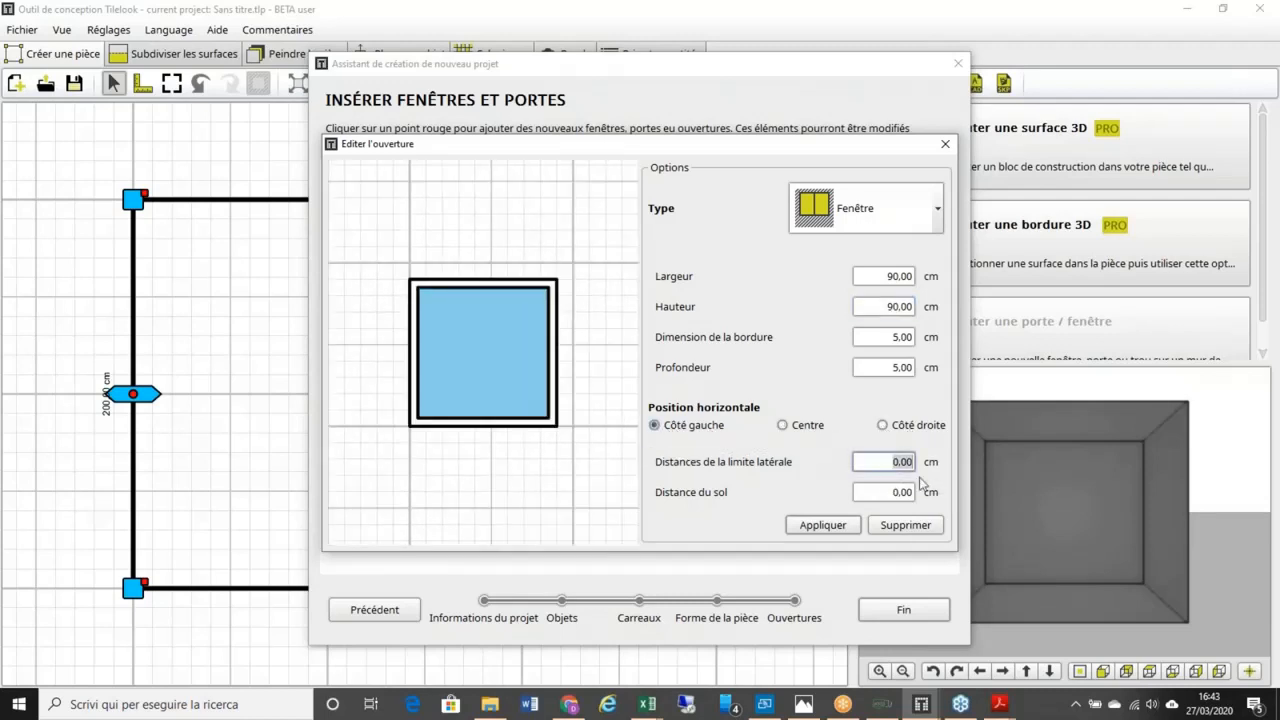
{"action": "type", "text": "30"}
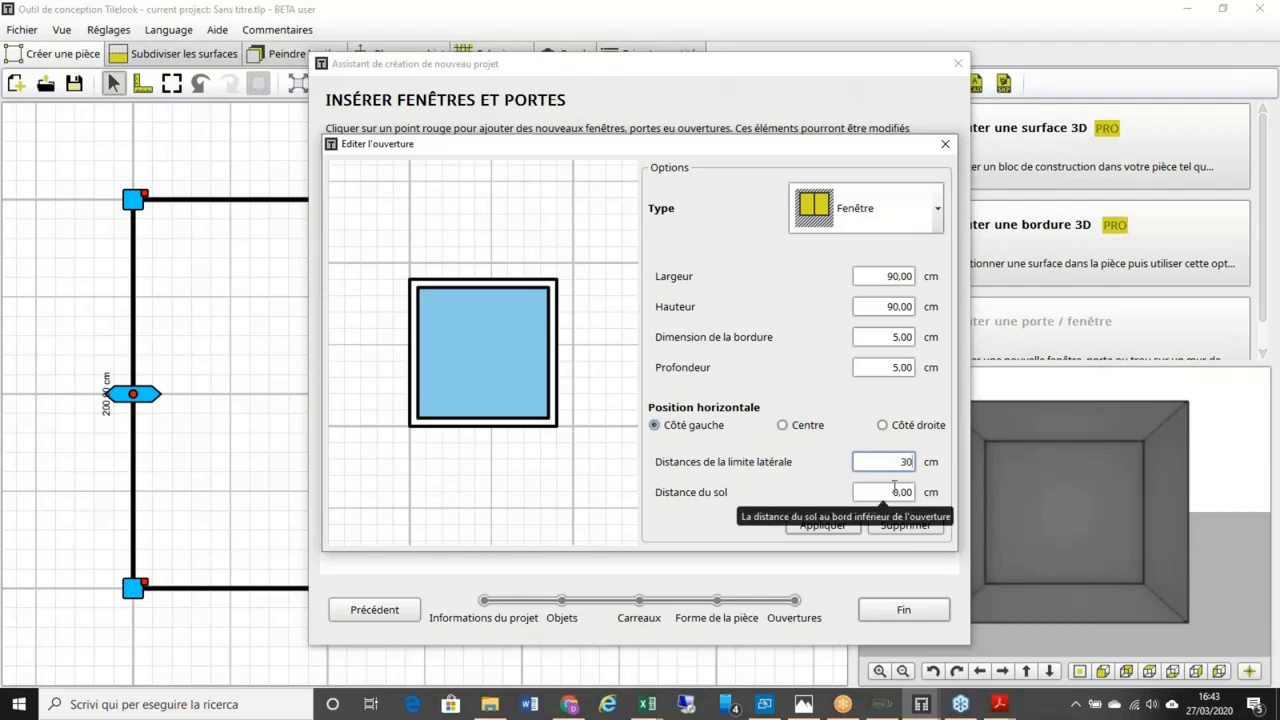
{"action": "key", "text": "Tab"}
{"action": "type", "text": "1"}
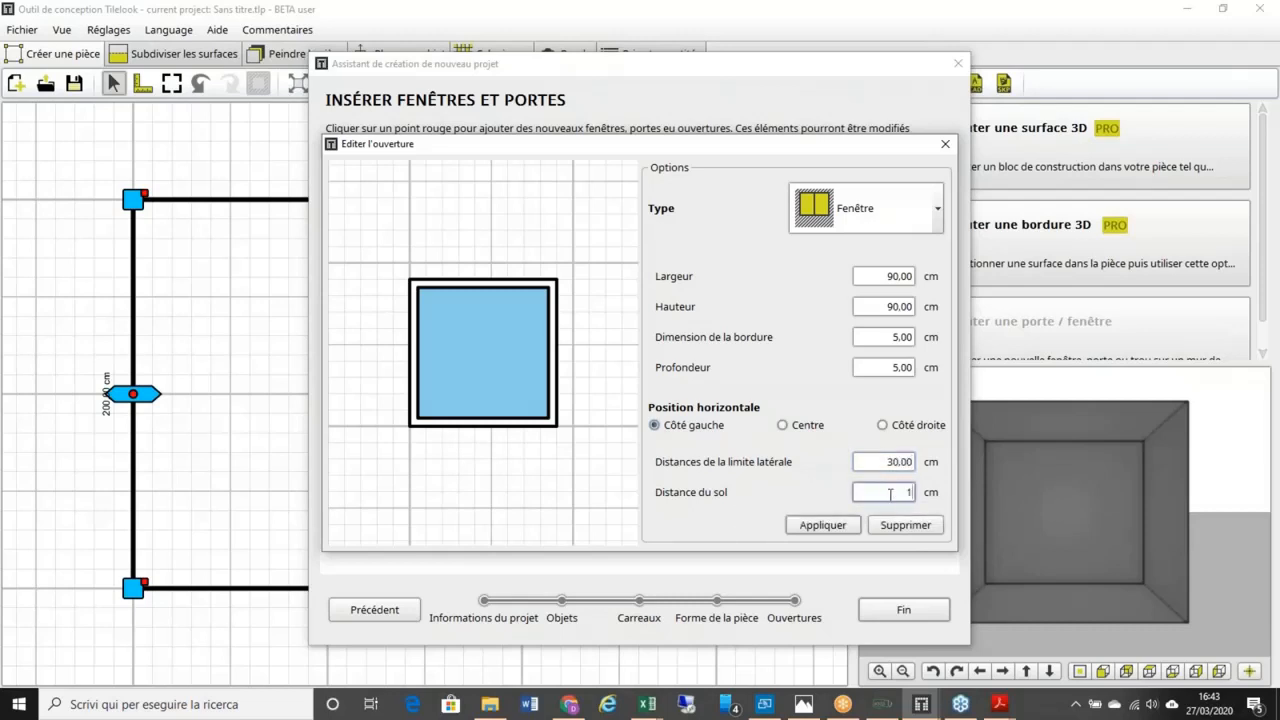
{"action": "type", "text": "00"}
{"action": "left_click", "coordinate": [822, 525]}
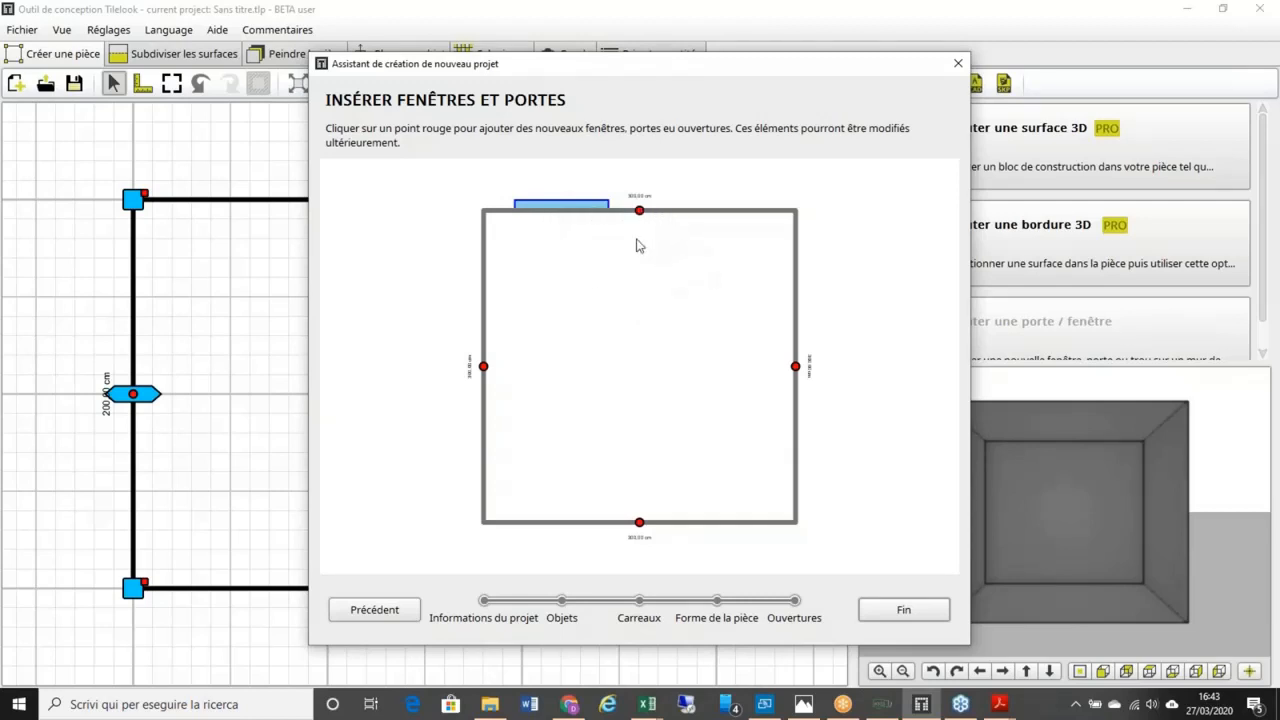
Step: Finish the wizard, dismiss the video notification, and orbit the 3D preview toward the back wall
{"action": "left_click", "coordinate": [905, 611]}
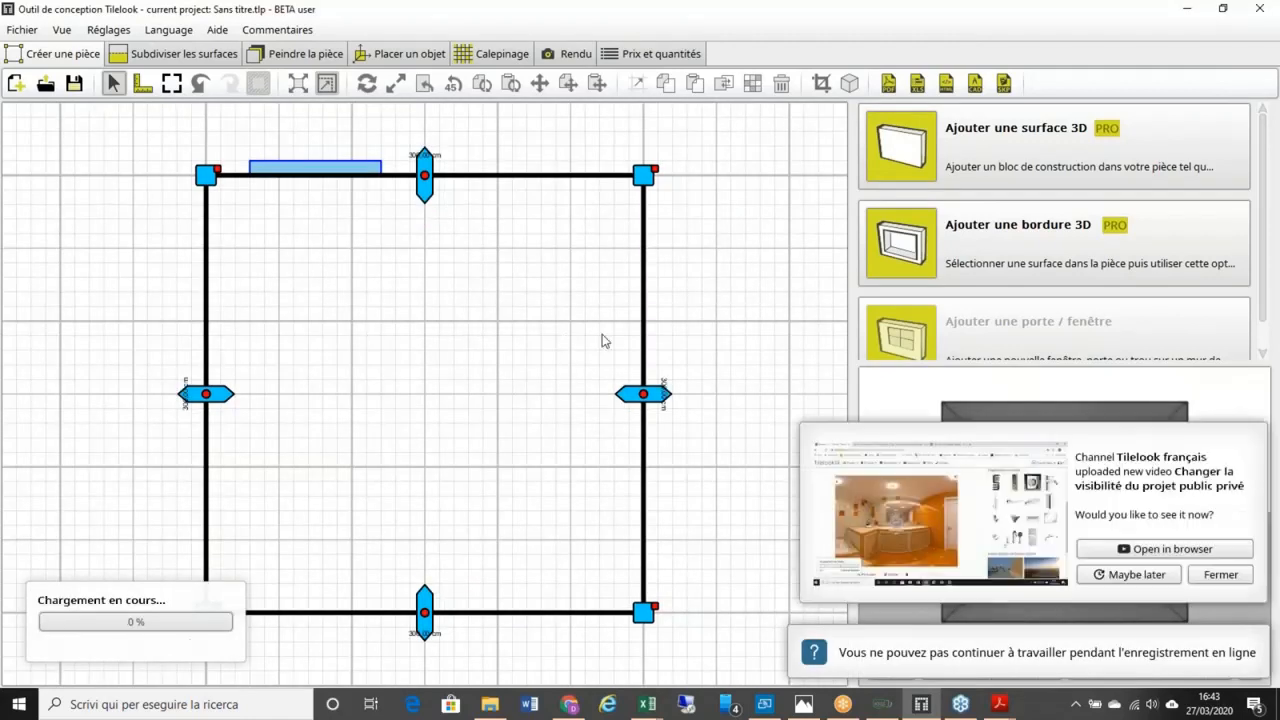
{"action": "left_click", "coordinate": [1220, 576]}
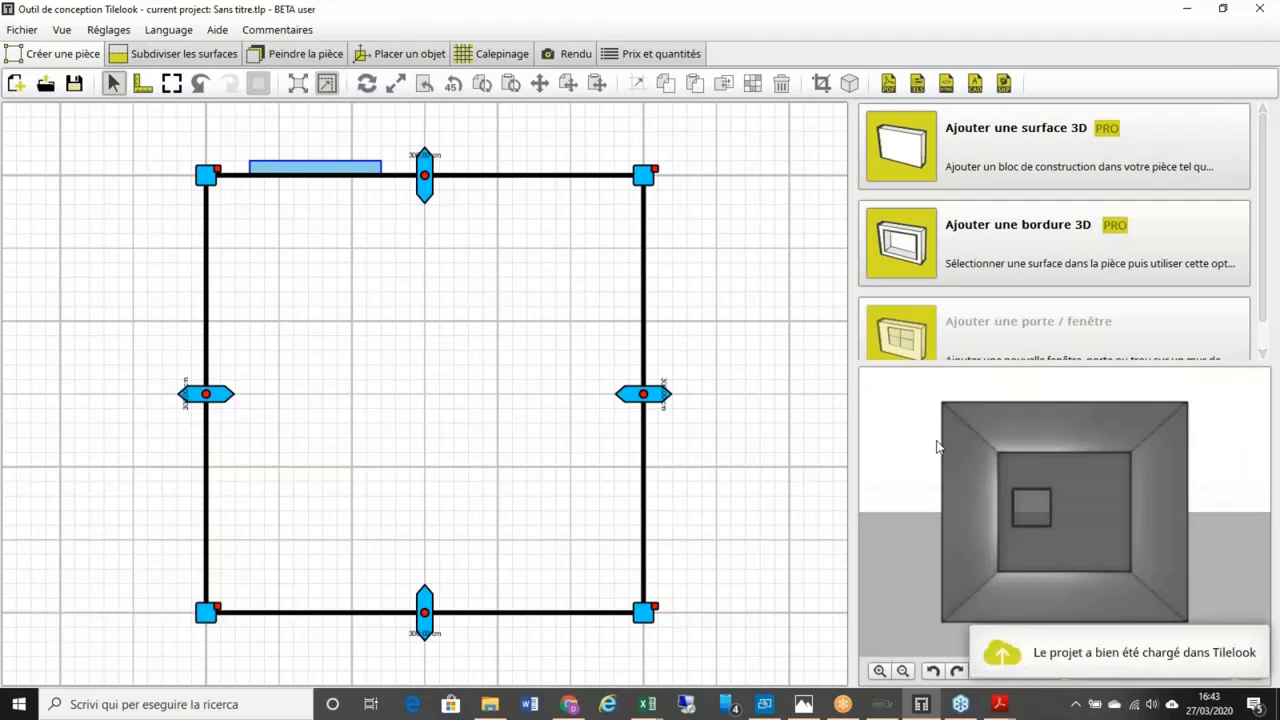
{"action": "left_click_drag", "start_coordinate": [937, 445], "coordinate": [901, 439]}
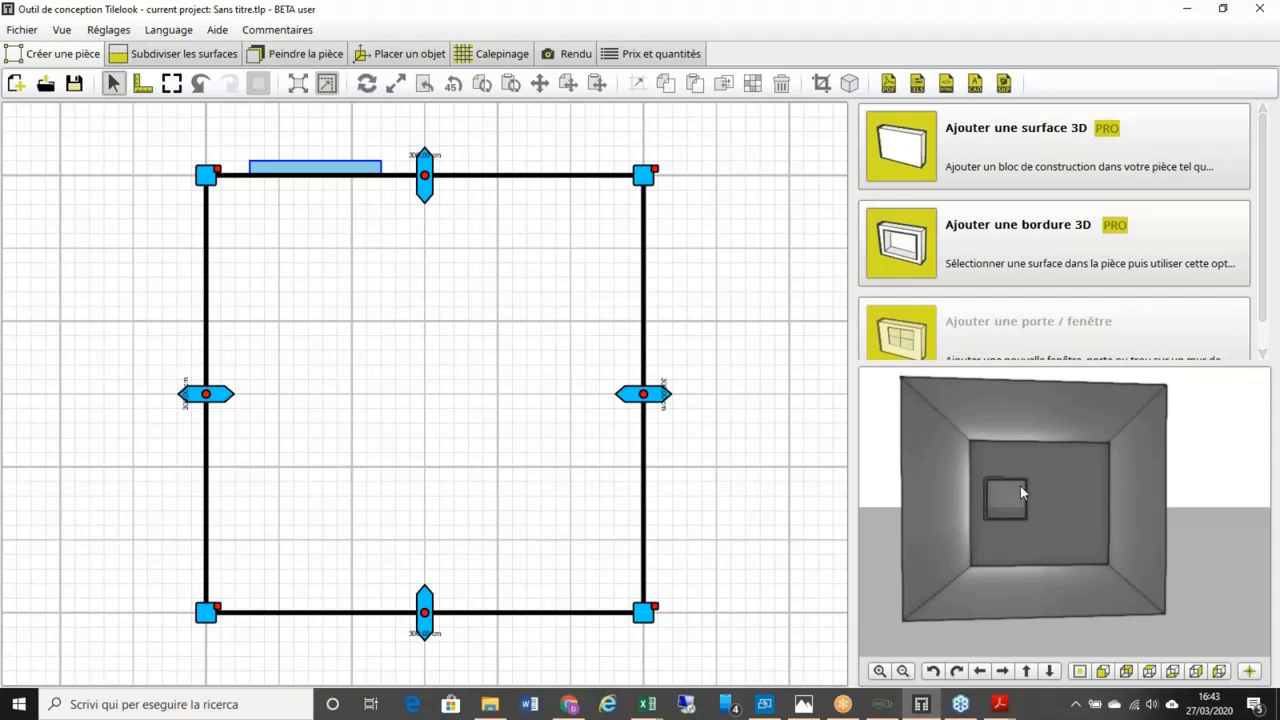
{"action": "left_click_drag", "start_coordinate": [1041, 493], "coordinate": [1014, 482]}
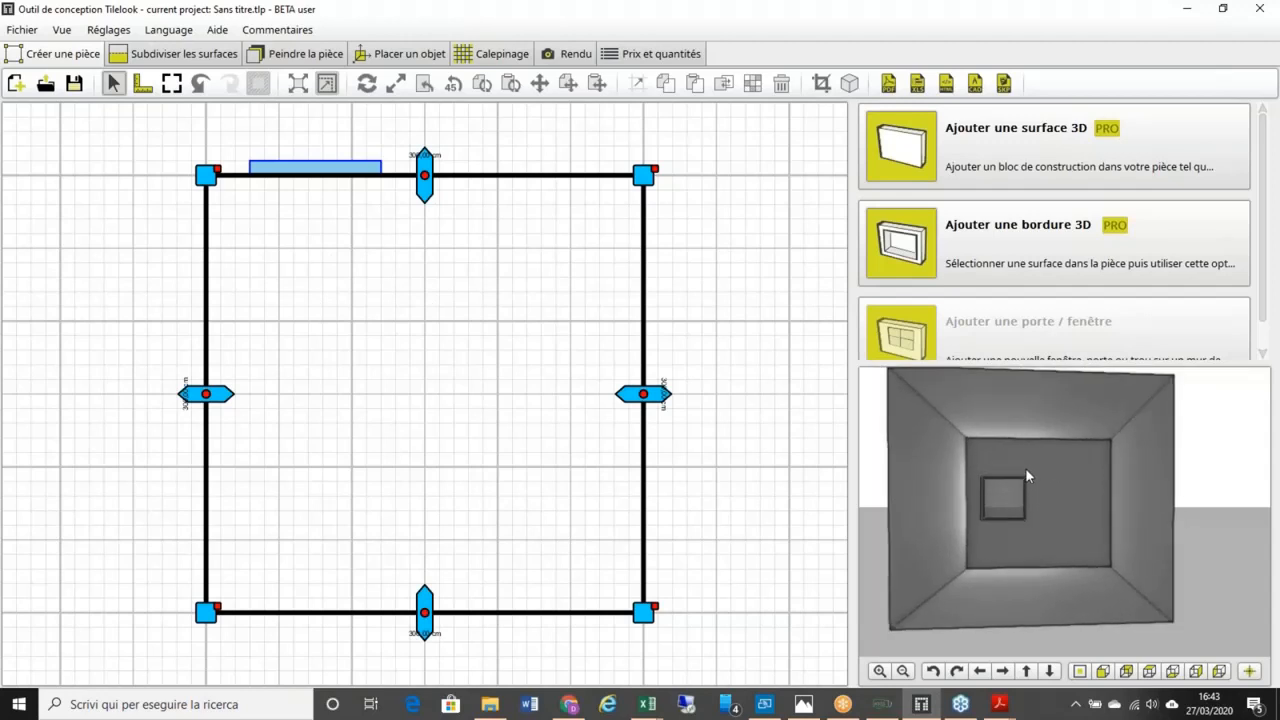
{"action": "left_click", "coordinate": [18, 30]}
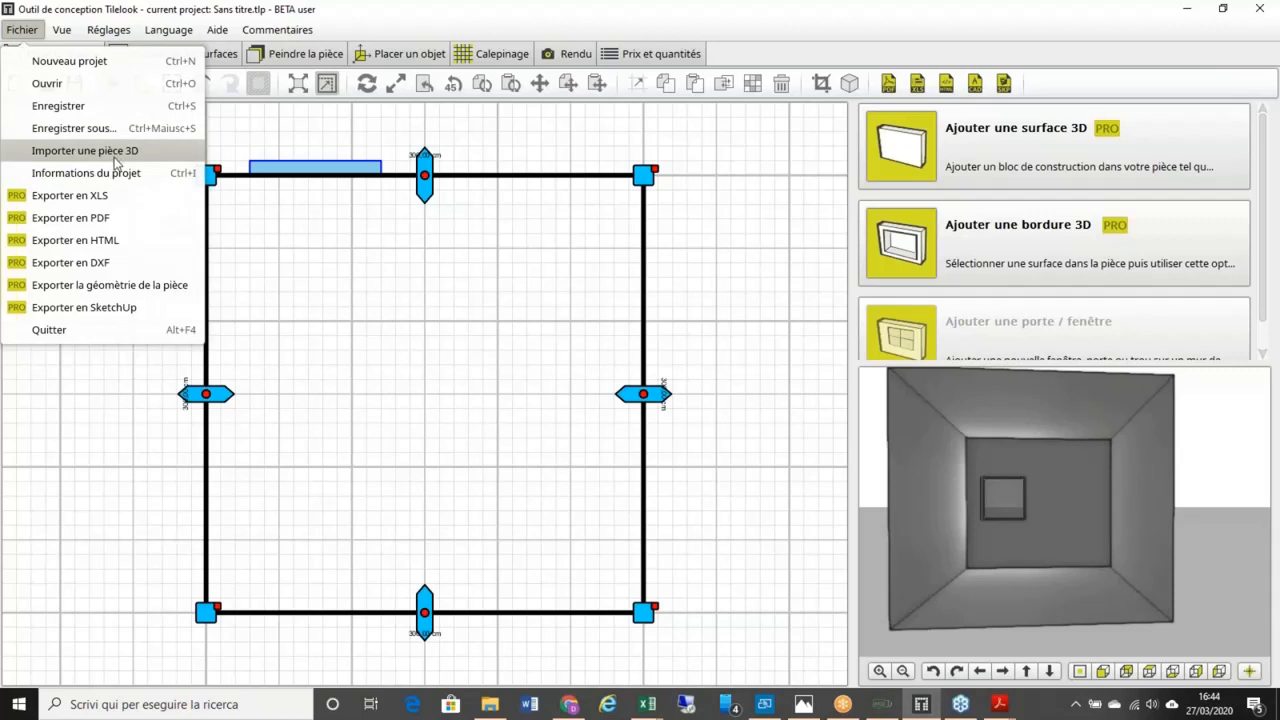
{"action": "left_click", "coordinate": [61, 30]}
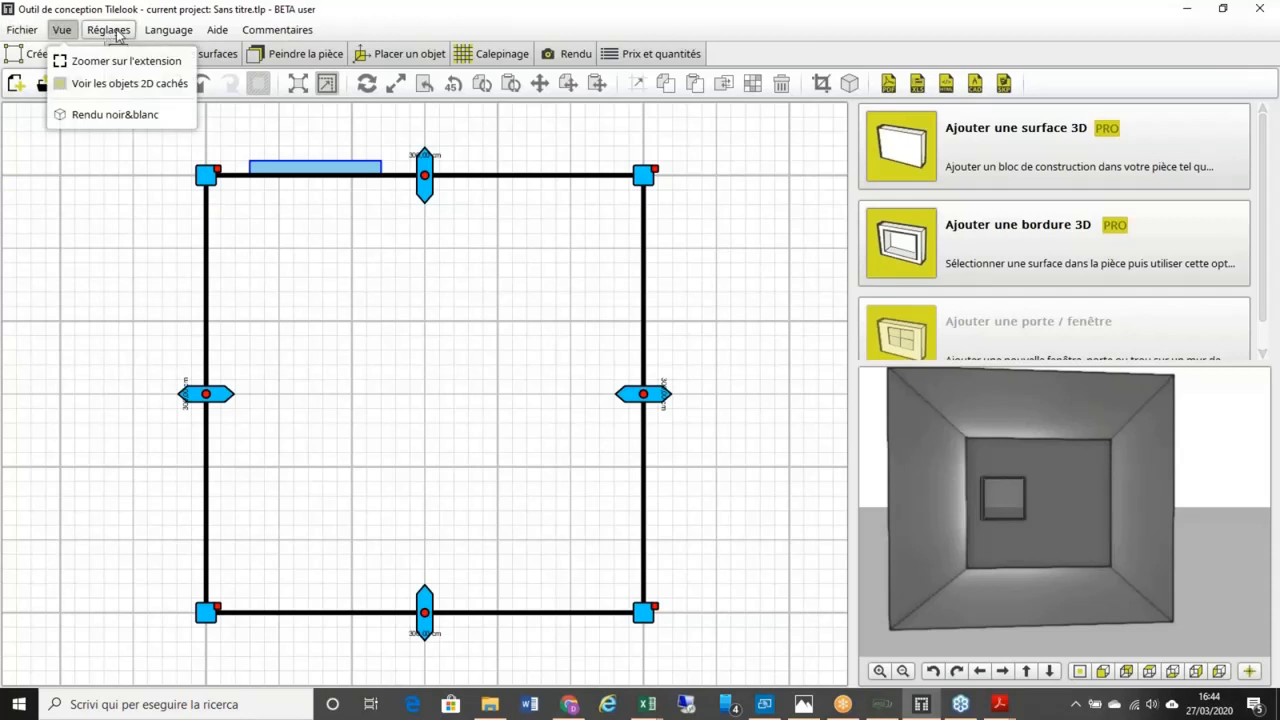
{"action": "left_click", "coordinate": [110, 31]}
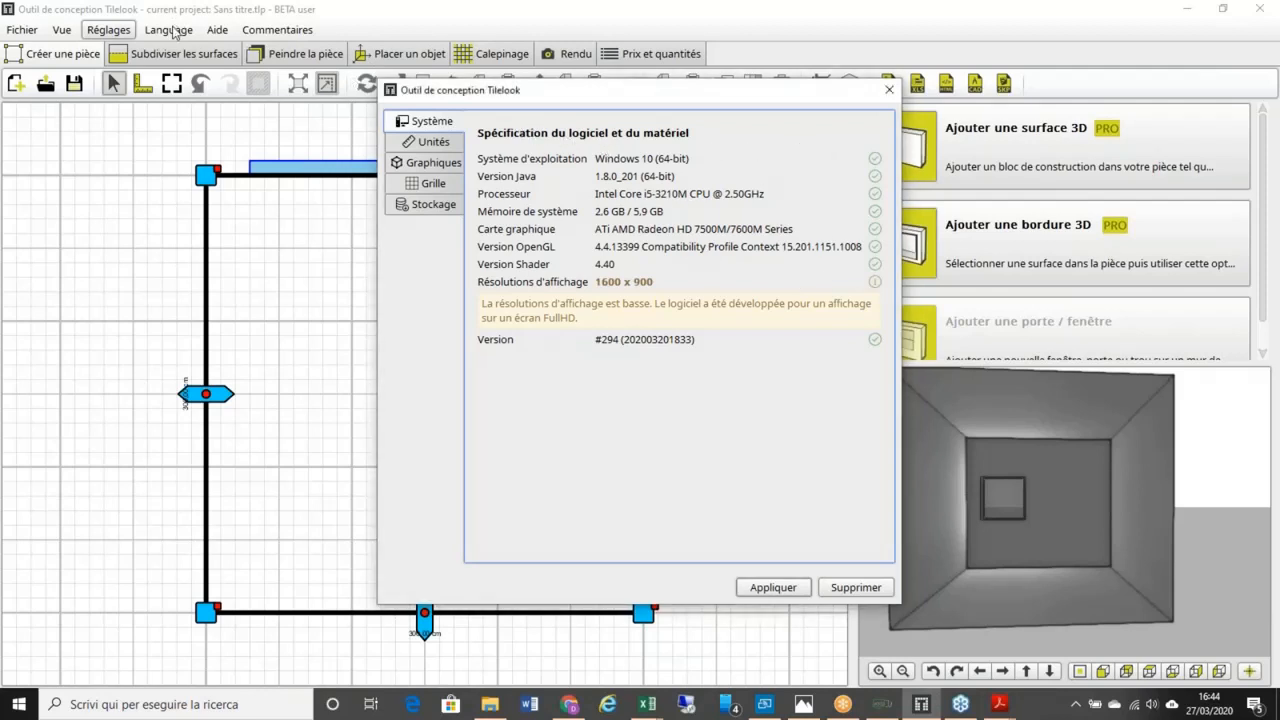
{"action": "left_click", "coordinate": [889, 91]}
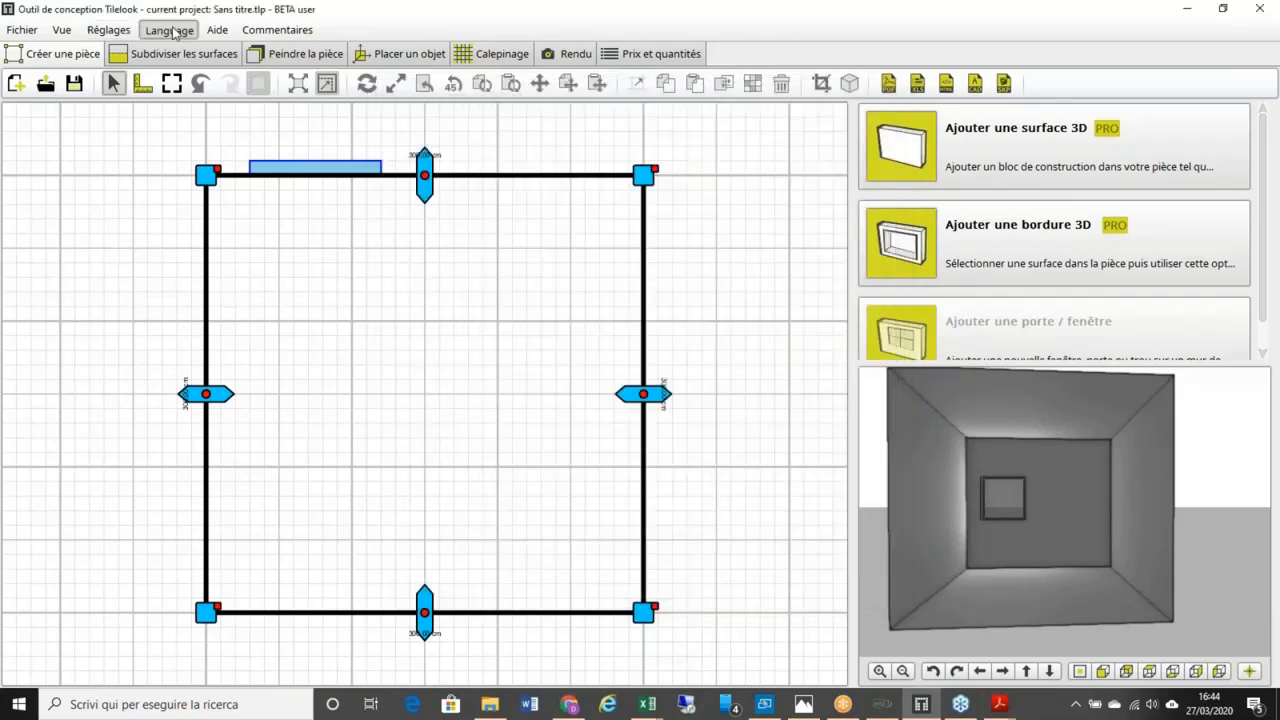
{"action": "left_click", "coordinate": [168, 29]}
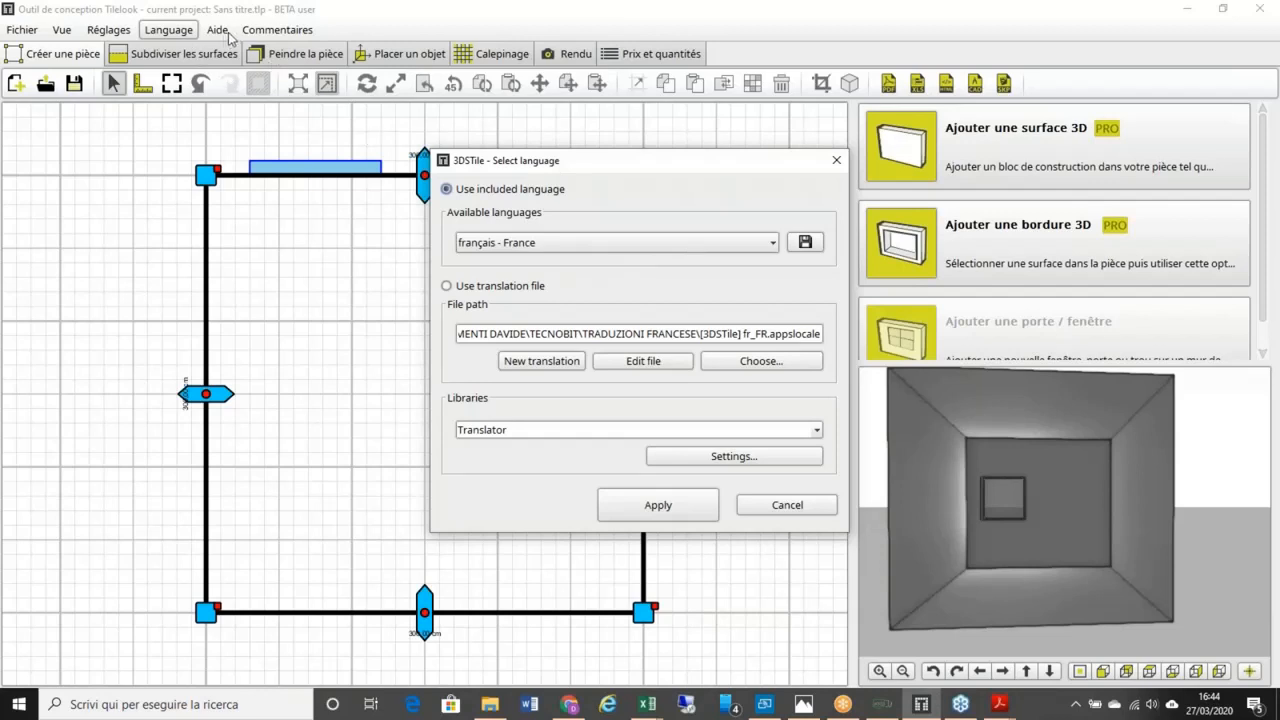
{"action": "left_click", "coordinate": [829, 162]}
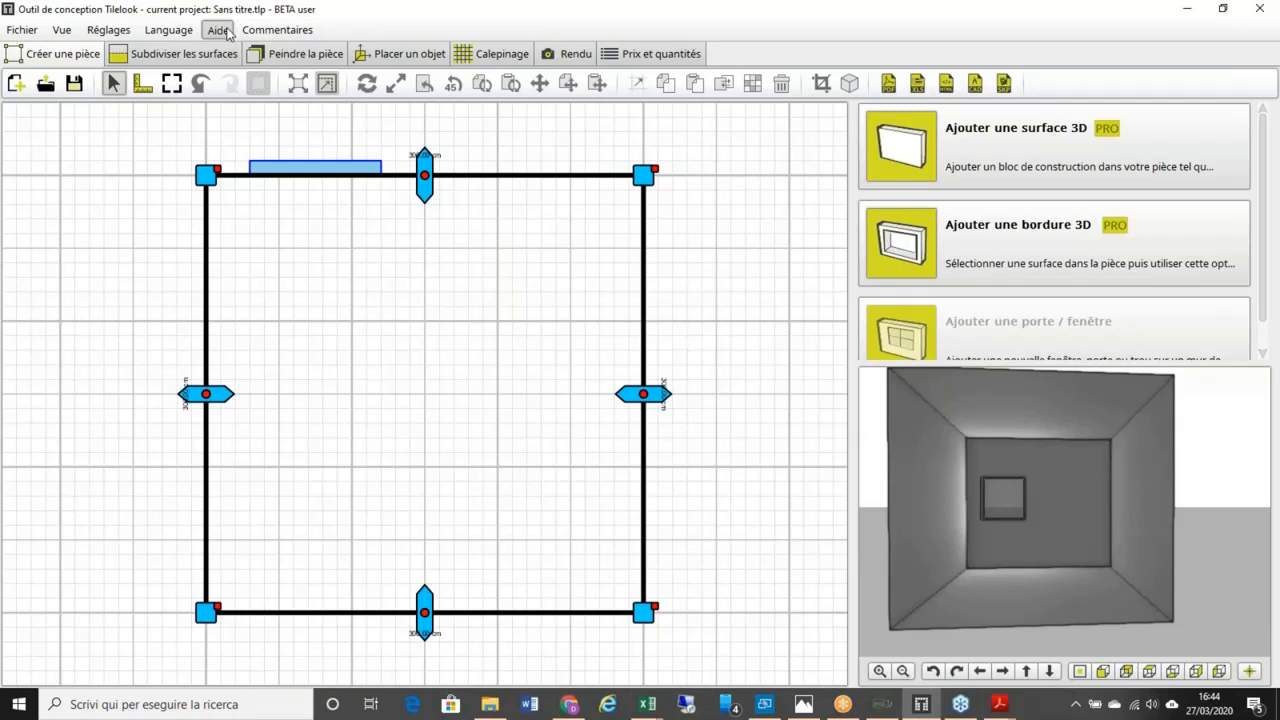
{"action": "left_click", "coordinate": [228, 34]}
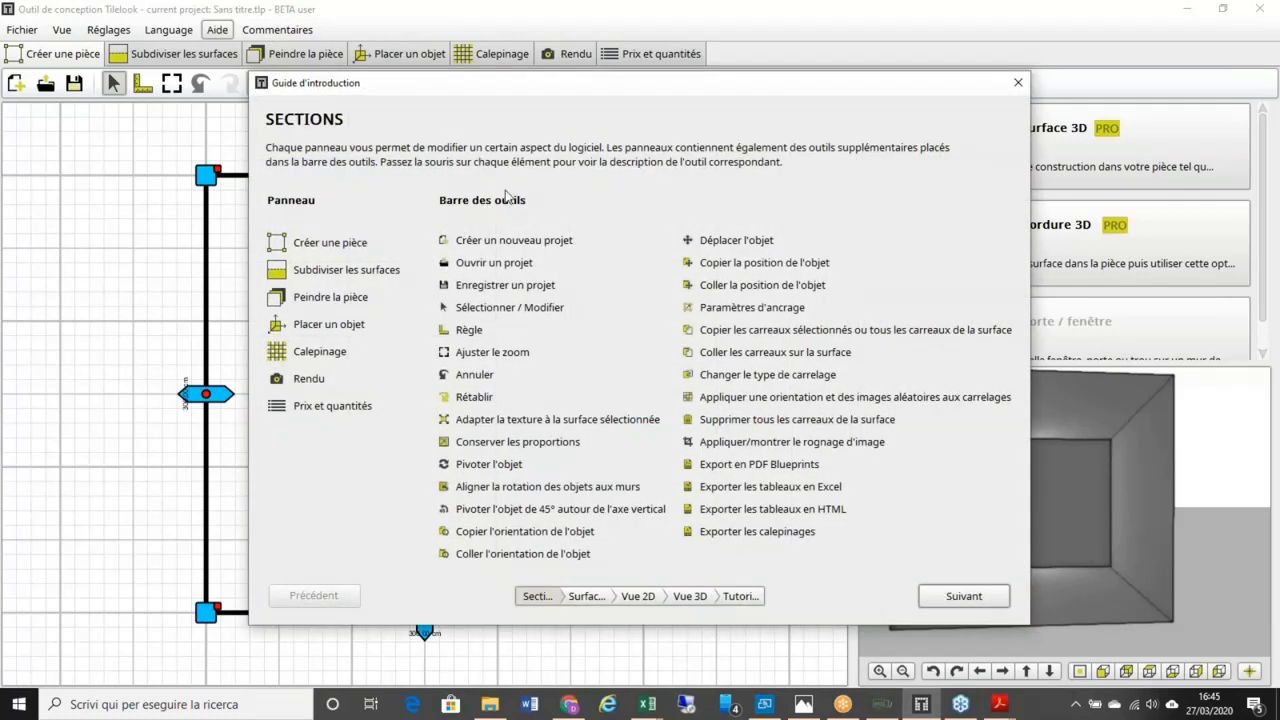
{"action": "left_click", "coordinate": [960, 595]}
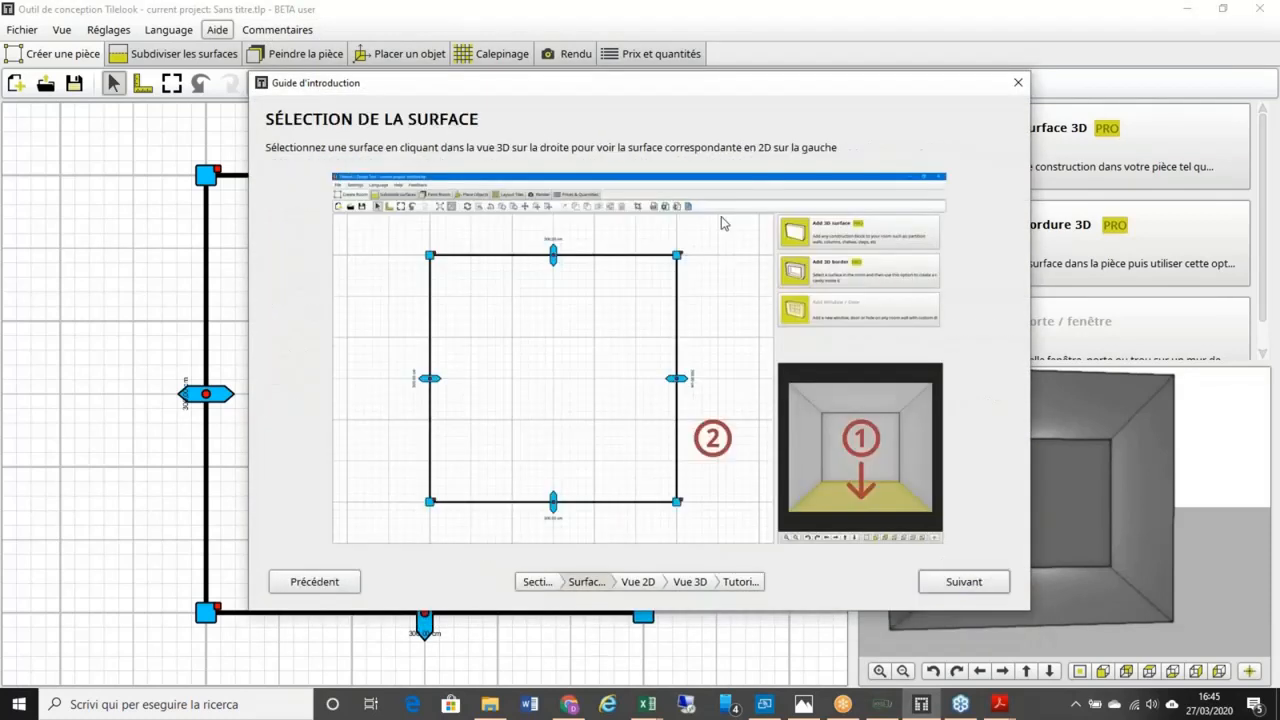
{"action": "left_click", "coordinate": [965, 585]}
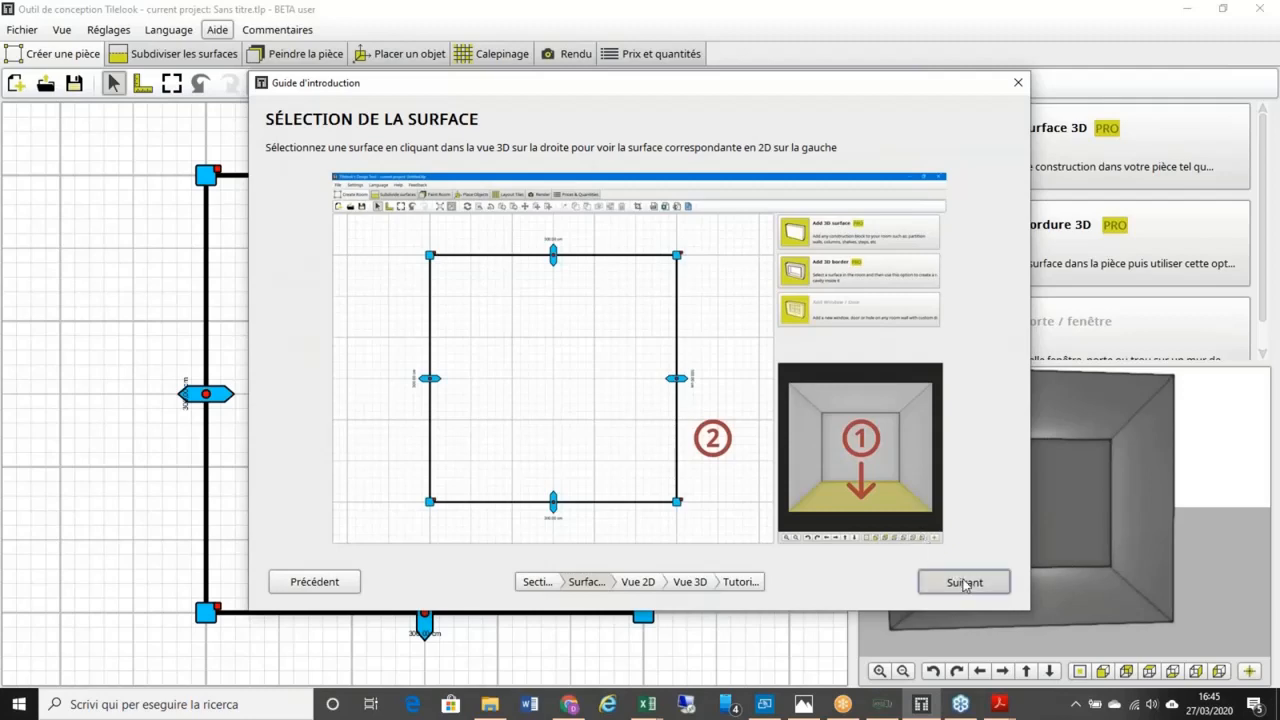
{"action": "left_click", "coordinate": [964, 584]}
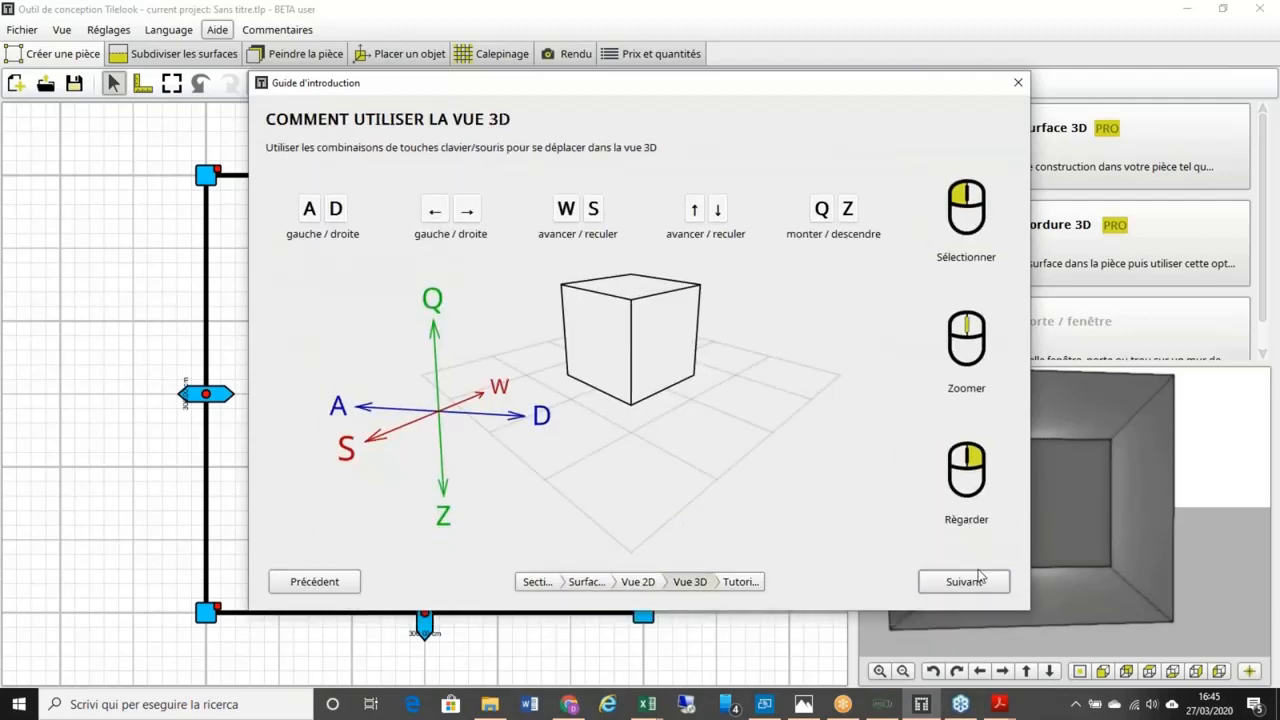
{"action": "left_click", "coordinate": [979, 582]}
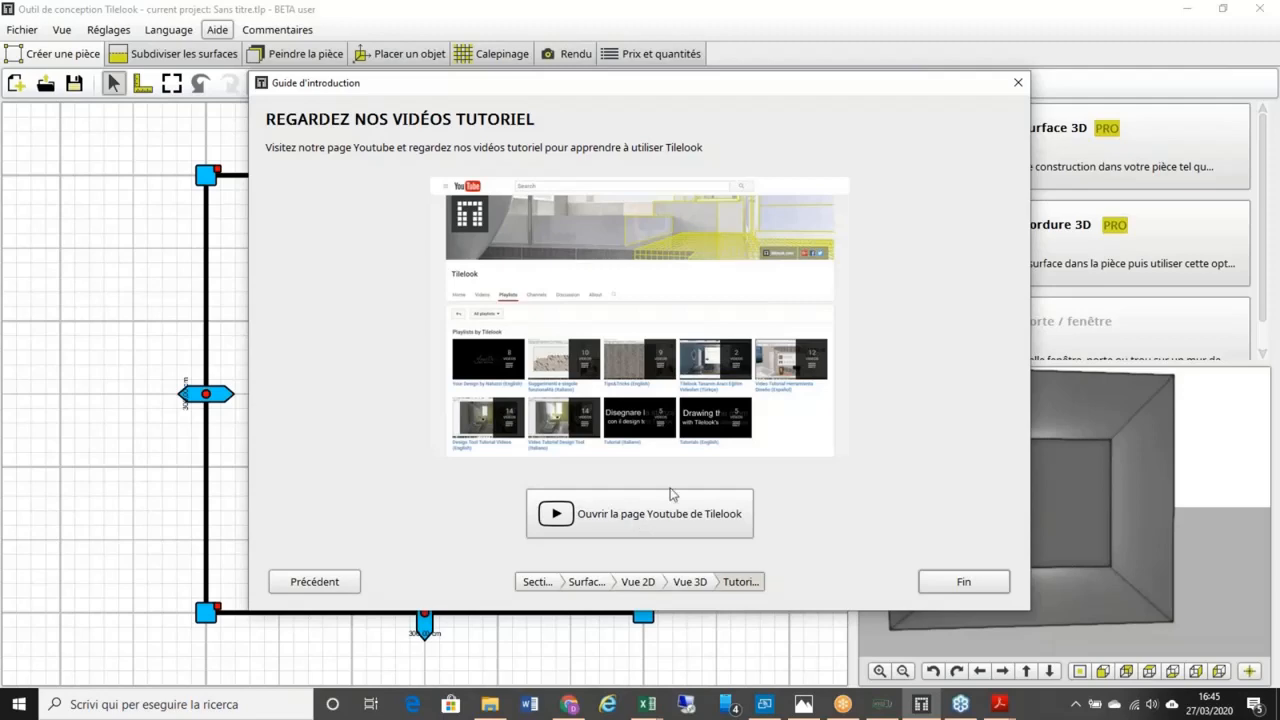
{"action": "left_click", "coordinate": [1018, 83]}
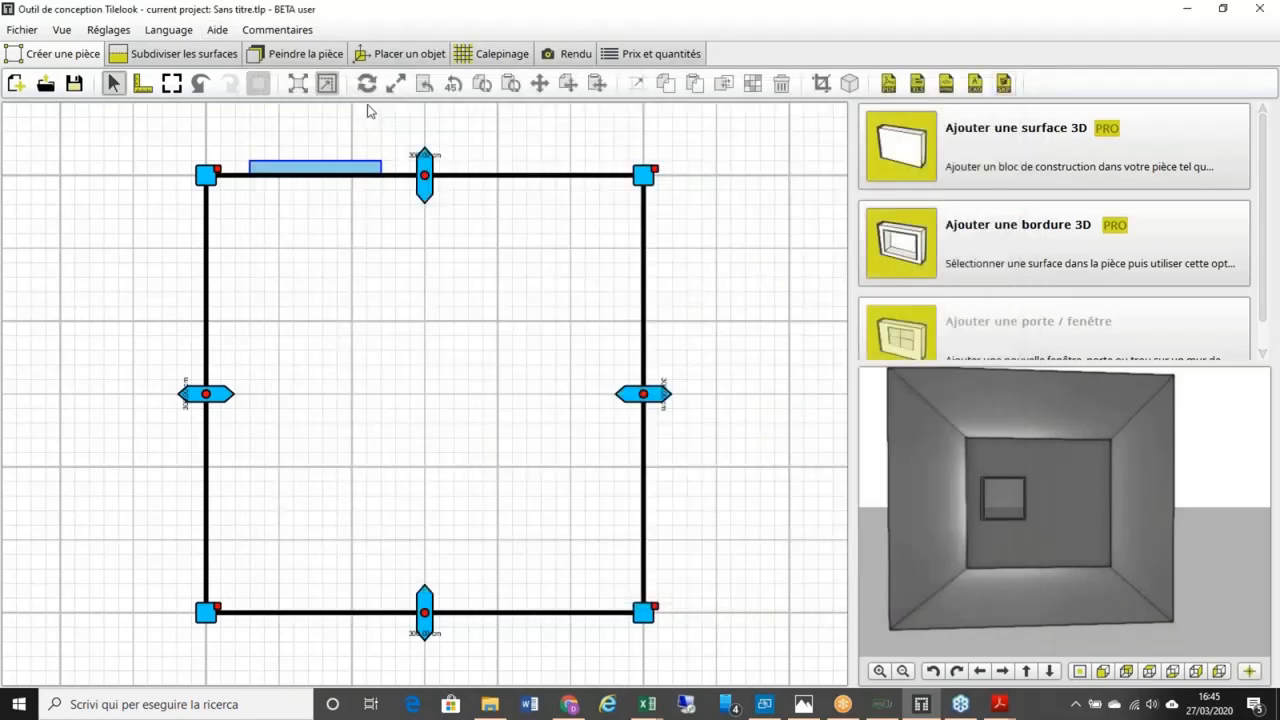
Step: Open the Commentaires feedback form and type 'mmdap'
{"action": "left_click", "coordinate": [277, 31]}
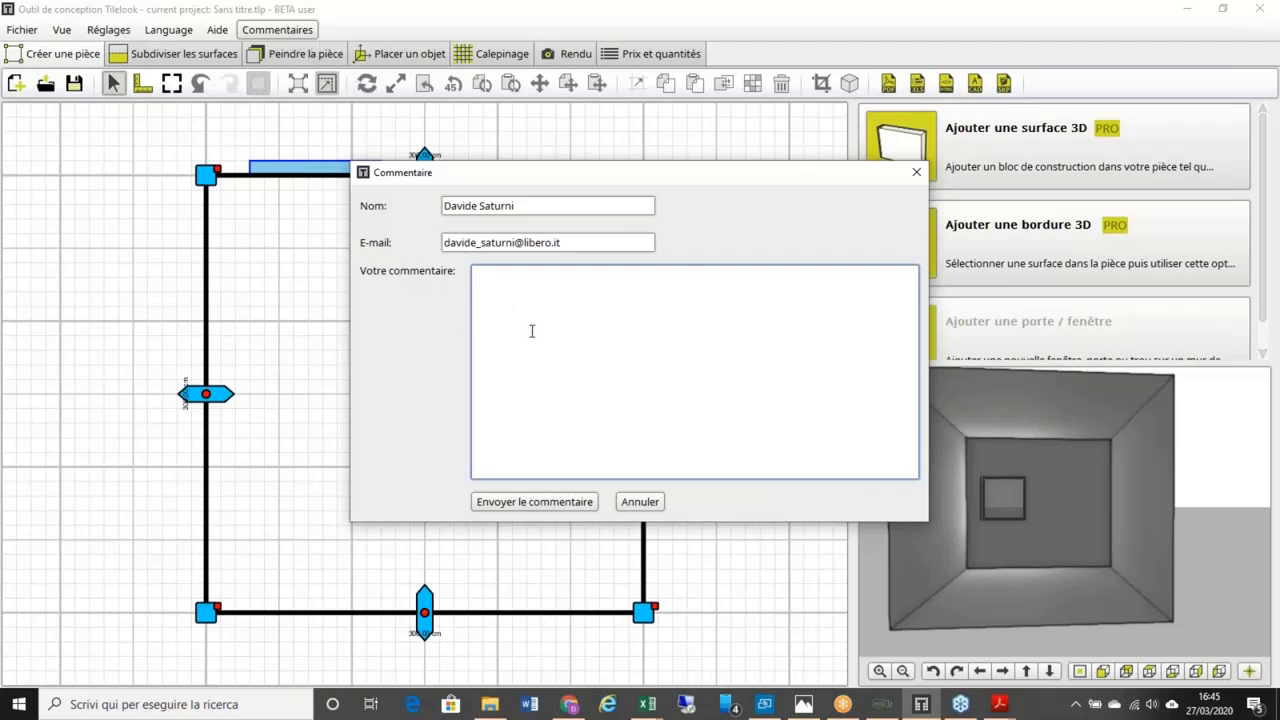
{"action": "type", "text": "mmdap"}
Step: Close the Commentaire dialog without sending, then close the settings window
{"action": "left_click", "coordinate": [916, 176]}
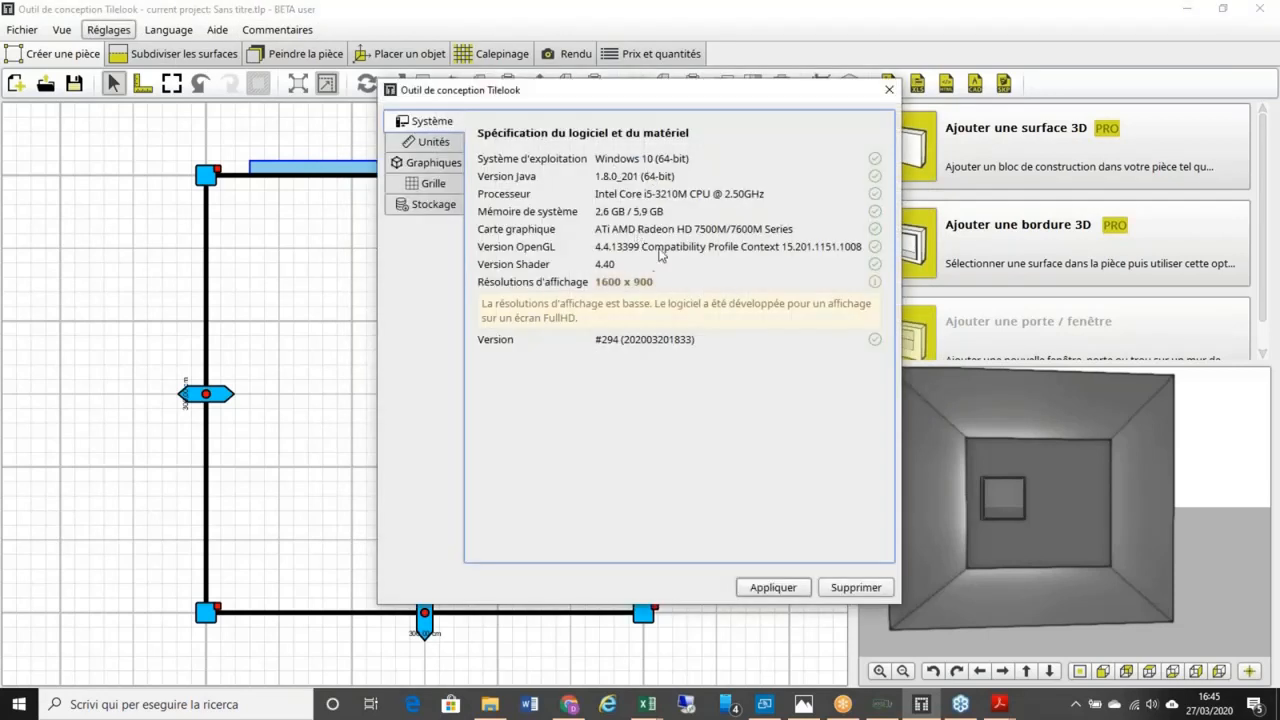
{"action": "left_click", "coordinate": [889, 91]}
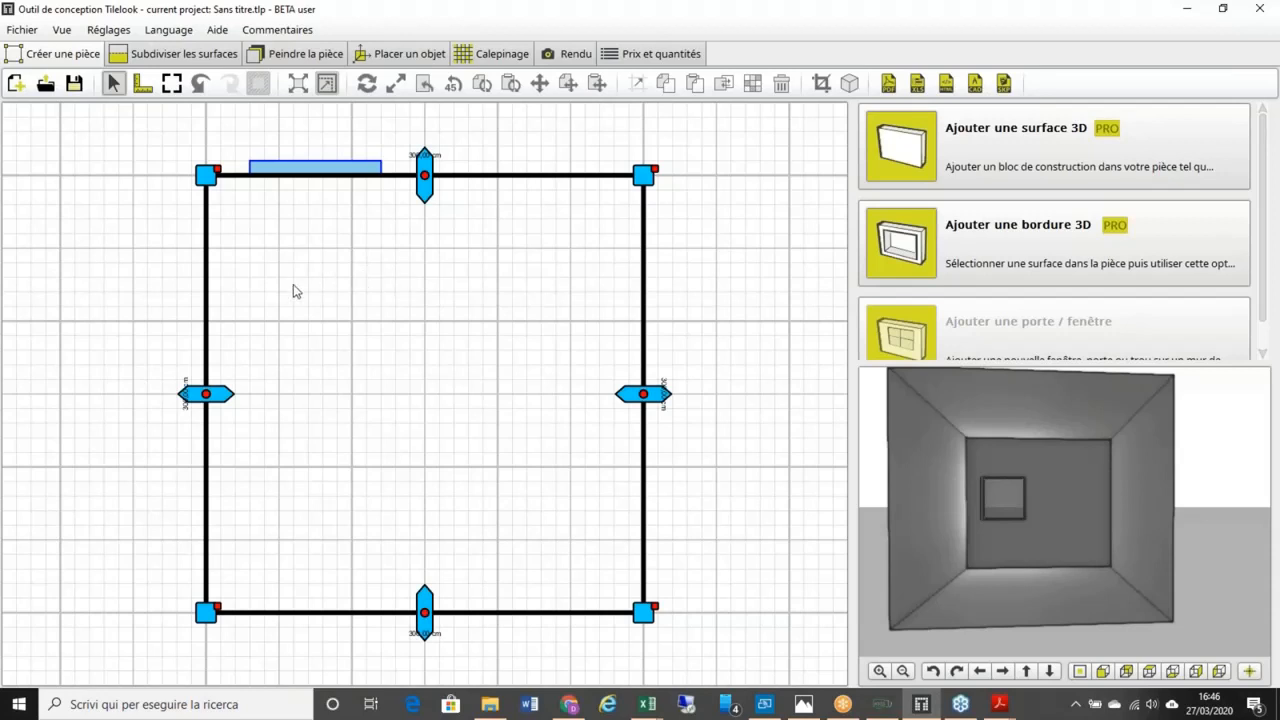
Step: Adjust the 3D preview and zoom the plan so the left wall is within reach
{"action": "left_click_drag", "start_coordinate": [1037, 439], "coordinate": [1027, 462]}
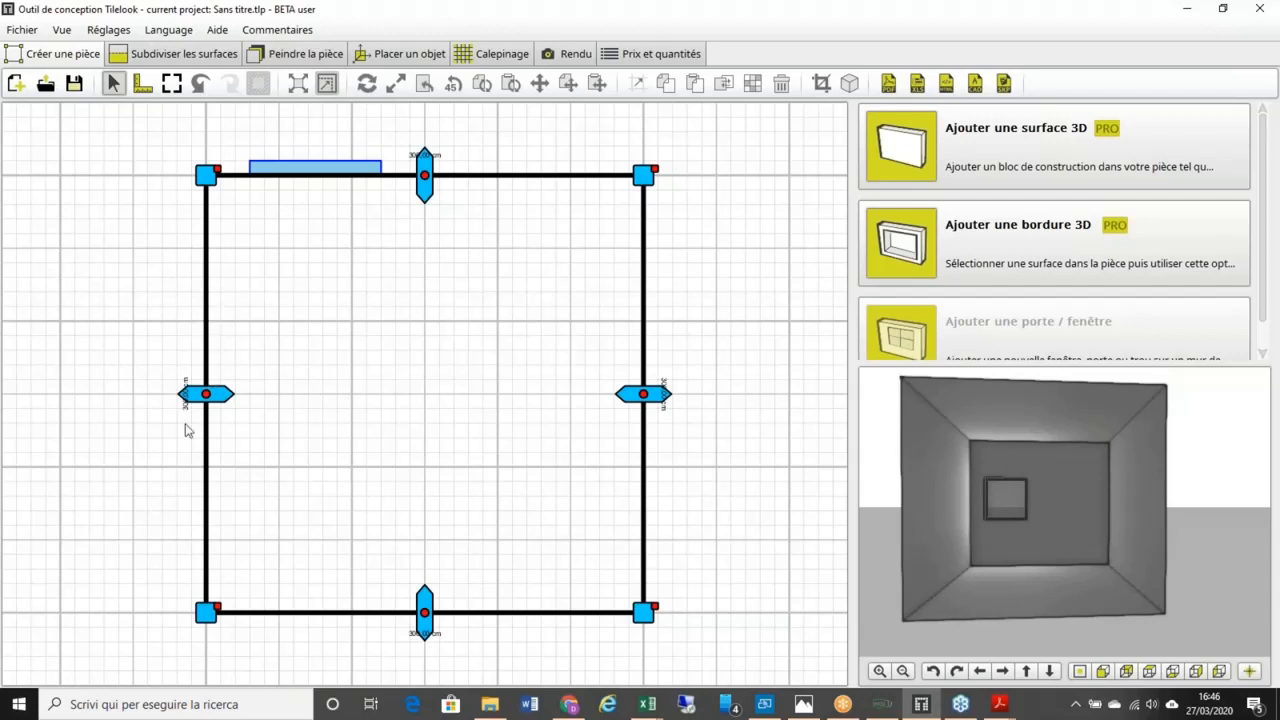
{"action": "scroll", "coordinate": [189, 429], "scroll_direction": "up", "scroll_amount": 1}
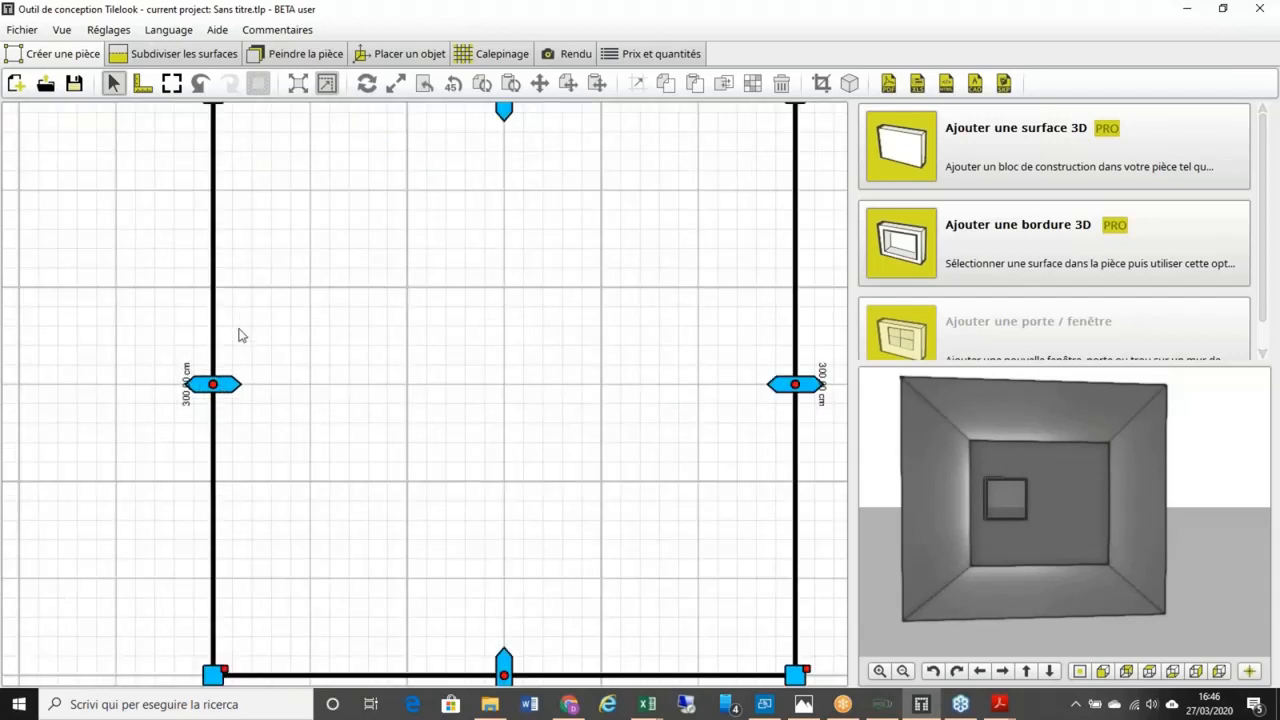
{"action": "scroll", "coordinate": [237, 354], "scroll_direction": "up", "scroll_amount": 1}
{"action": "scroll", "coordinate": [237, 354], "scroll_direction": "down", "scroll_amount": 2}
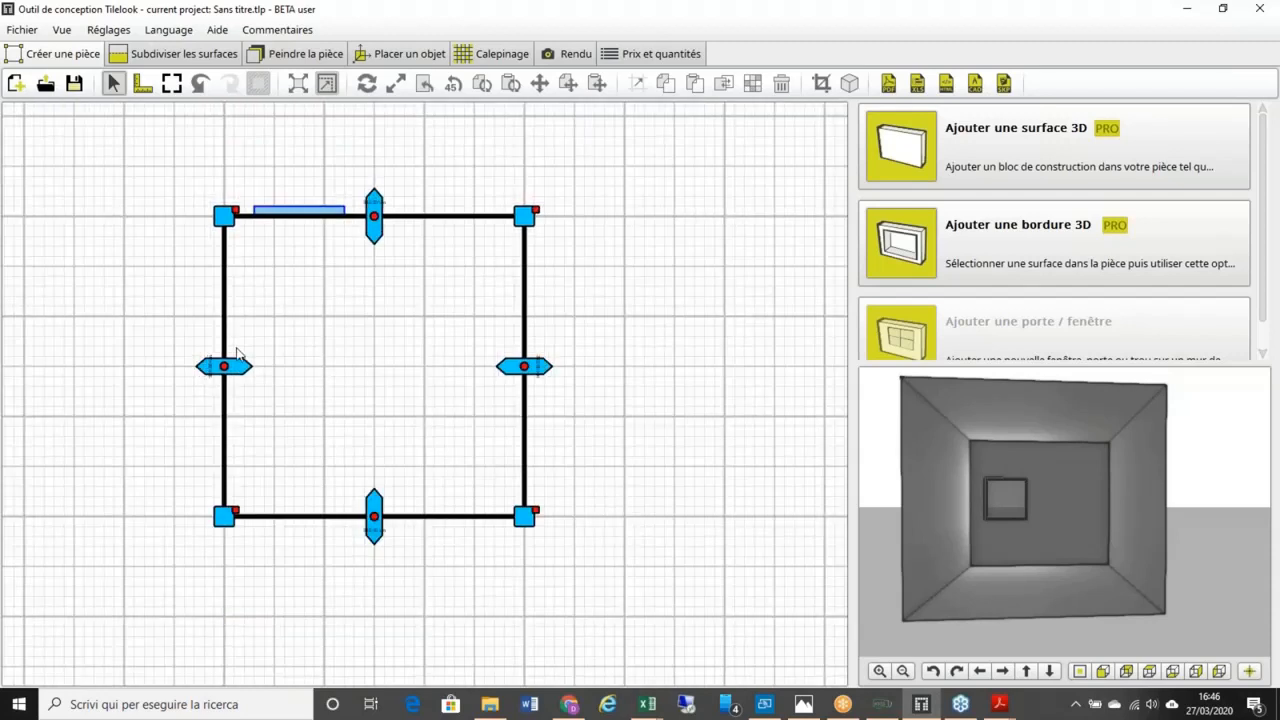
{"action": "scroll", "coordinate": [237, 354], "scroll_direction": "up", "scroll_amount": 1}
{"action": "scroll", "coordinate": [209, 368], "scroll_direction": "up", "scroll_amount": 1}
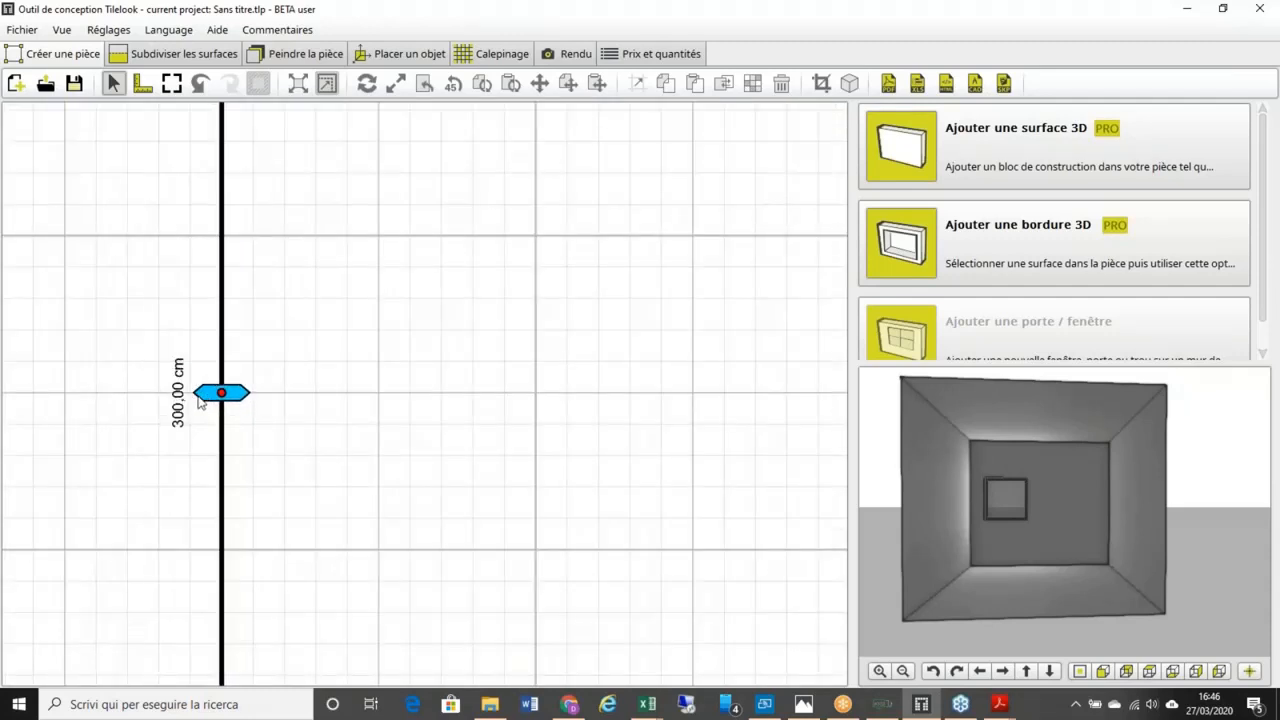
{"action": "scroll", "coordinate": [218, 392], "scroll_direction": "down", "scroll_amount": 1}
{"action": "scroll", "coordinate": [218, 392], "scroll_direction": "down", "scroll_amount": 2}
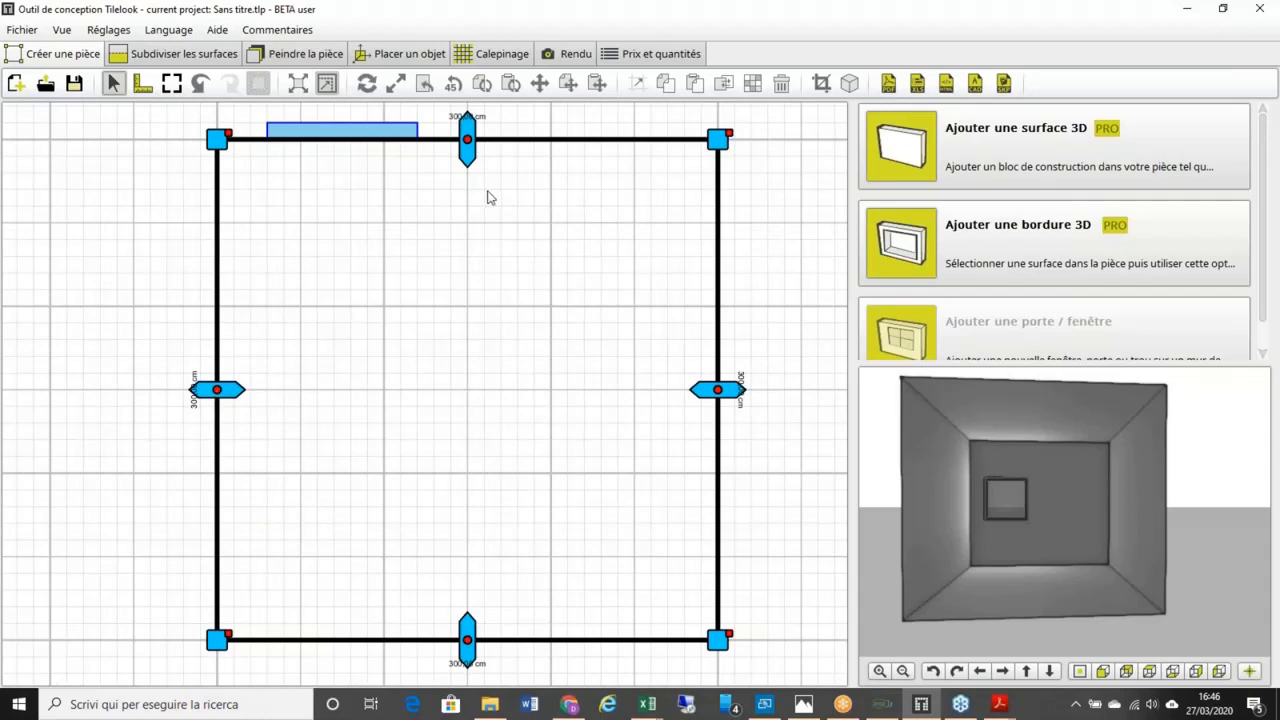
{"action": "scroll", "coordinate": [471, 314], "scroll_direction": "up", "scroll_amount": 2}
{"action": "scroll", "coordinate": [449, 249], "scroll_direction": "up", "scroll_amount": 1}
{"action": "scroll", "coordinate": [447, 250], "scroll_direction": "down", "scroll_amount": 2}
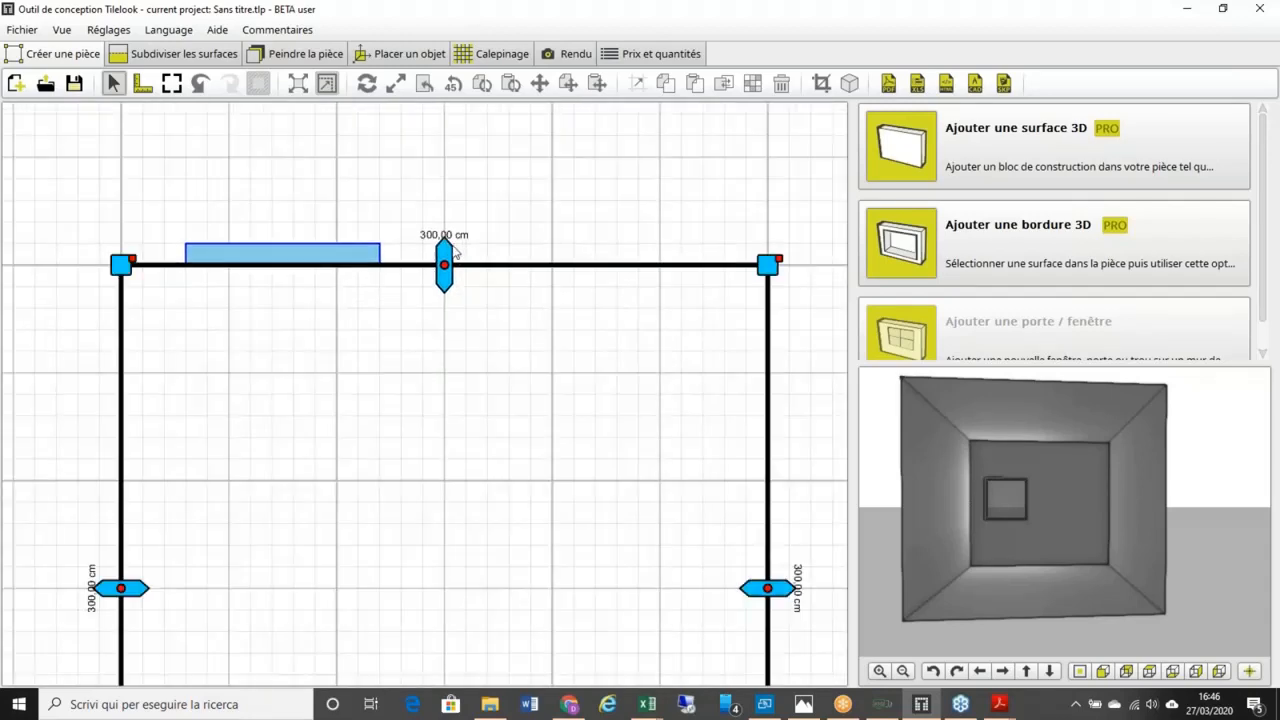
{"action": "left_click_drag", "start_coordinate": [249, 425], "coordinate": [262, 353]}
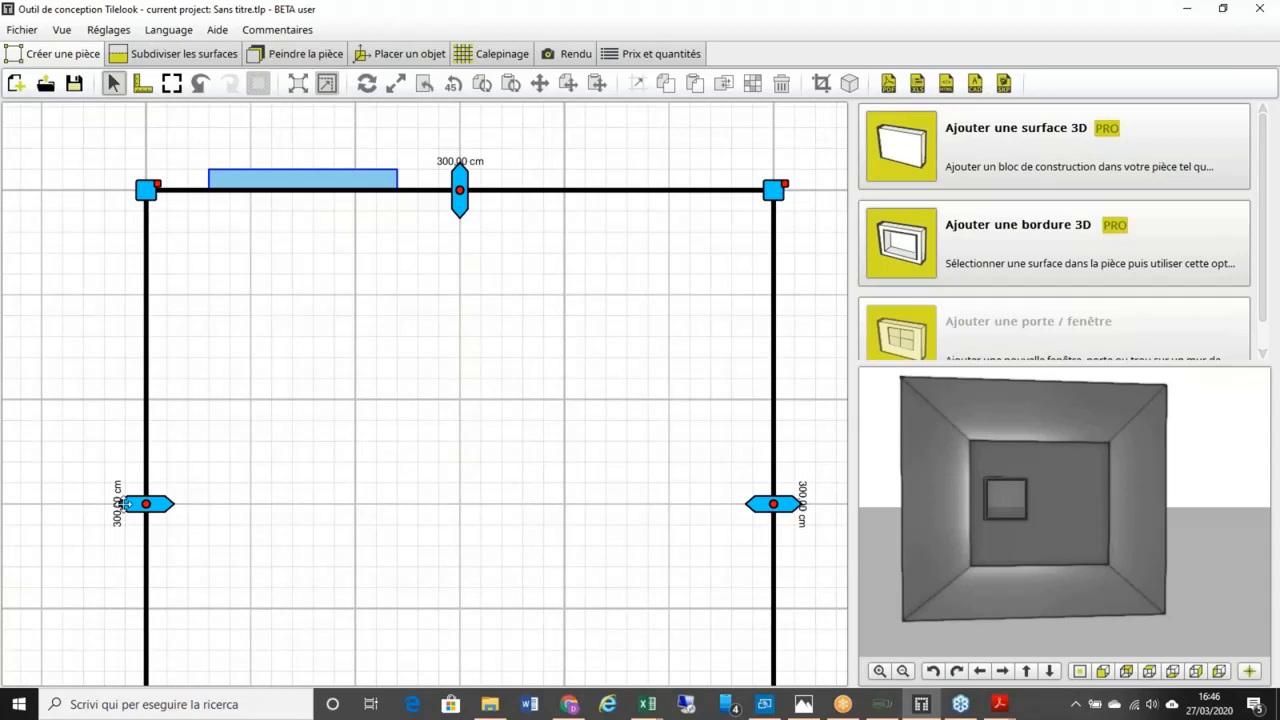
Step: Drag the left wall outward so the top wall becomes 349.00 cm, then re-frame the room
{"action": "left_click_drag", "start_coordinate": [124, 504], "coordinate": [20, 502]}
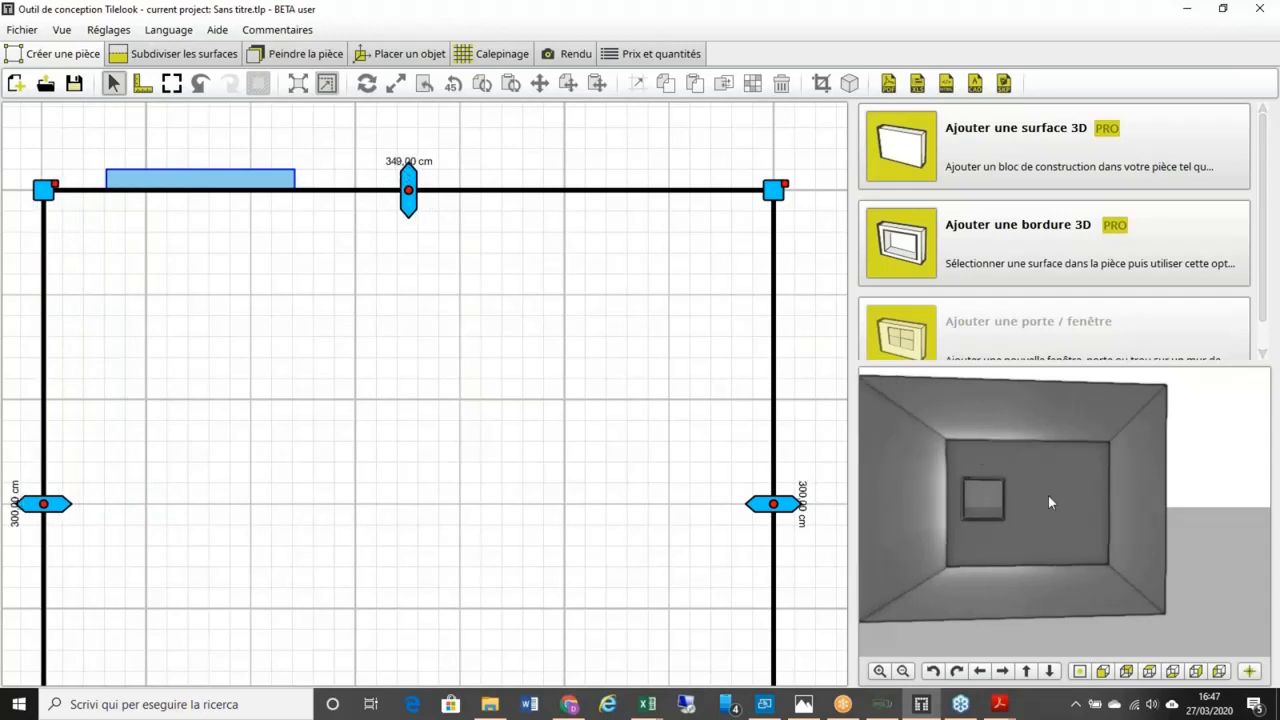
{"action": "left_click_drag", "start_coordinate": [969, 500], "coordinate": [952, 468]}
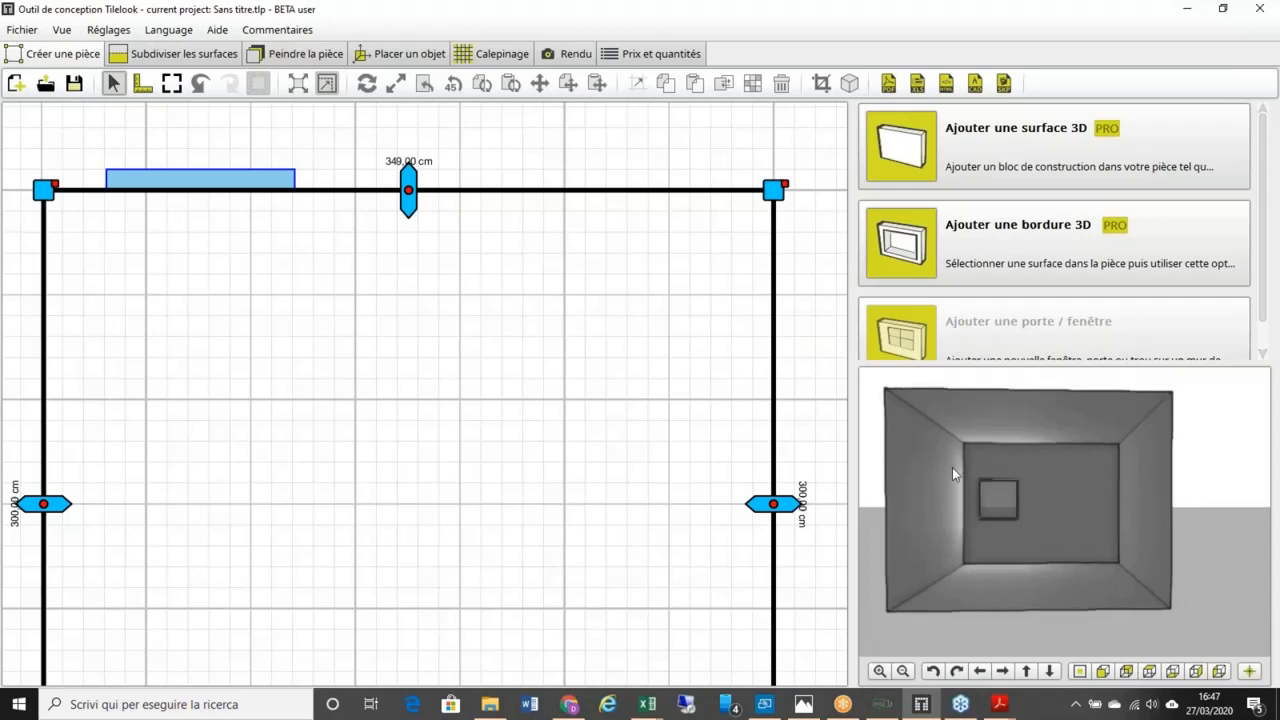
{"action": "scroll", "coordinate": [587, 390], "scroll_direction": "down", "scroll_amount": 3}
{"action": "middle_click_drag", "start_coordinate": [584, 379], "coordinate": [557, 304]}
{"action": "scroll", "coordinate": [434, 375], "scroll_direction": "up", "scroll_amount": 3}
{"action": "scroll", "coordinate": [434, 374], "scroll_direction": "down", "scroll_amount": 3}
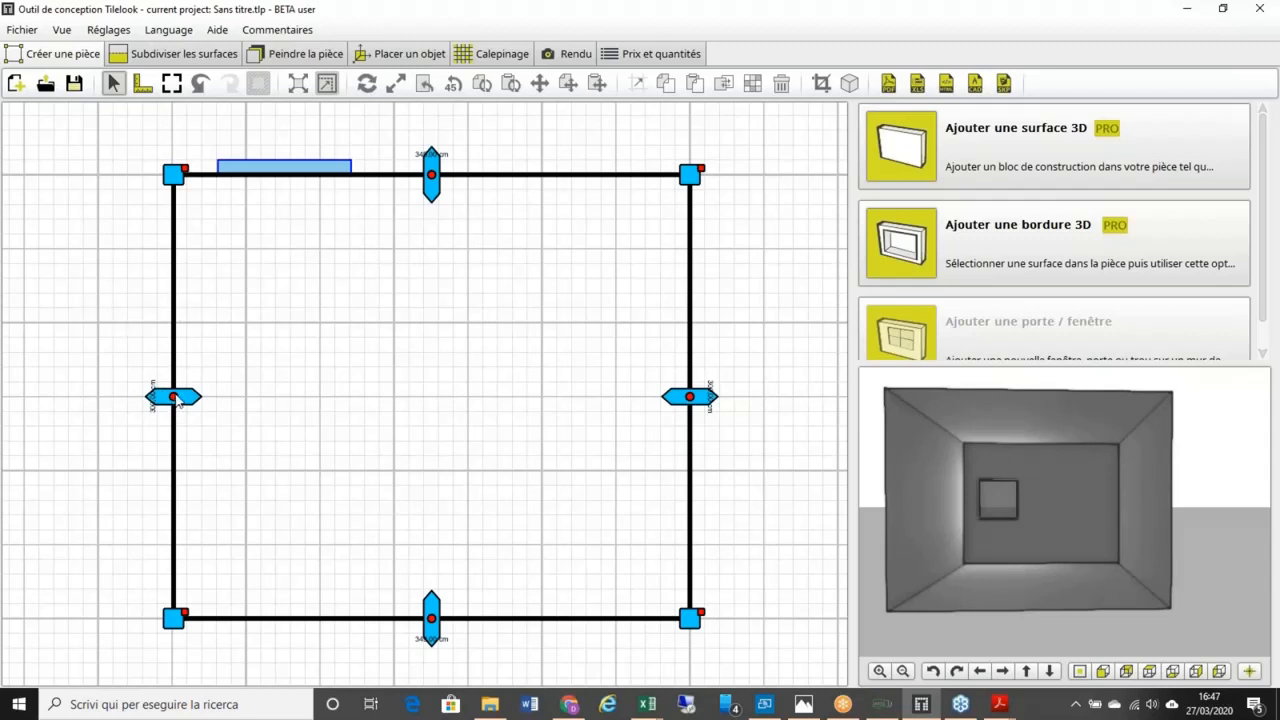
Step: Move the left wall horizontally by -20 cm with the Déplacer dialog
{"action": "right_click", "coordinate": [173, 397]}
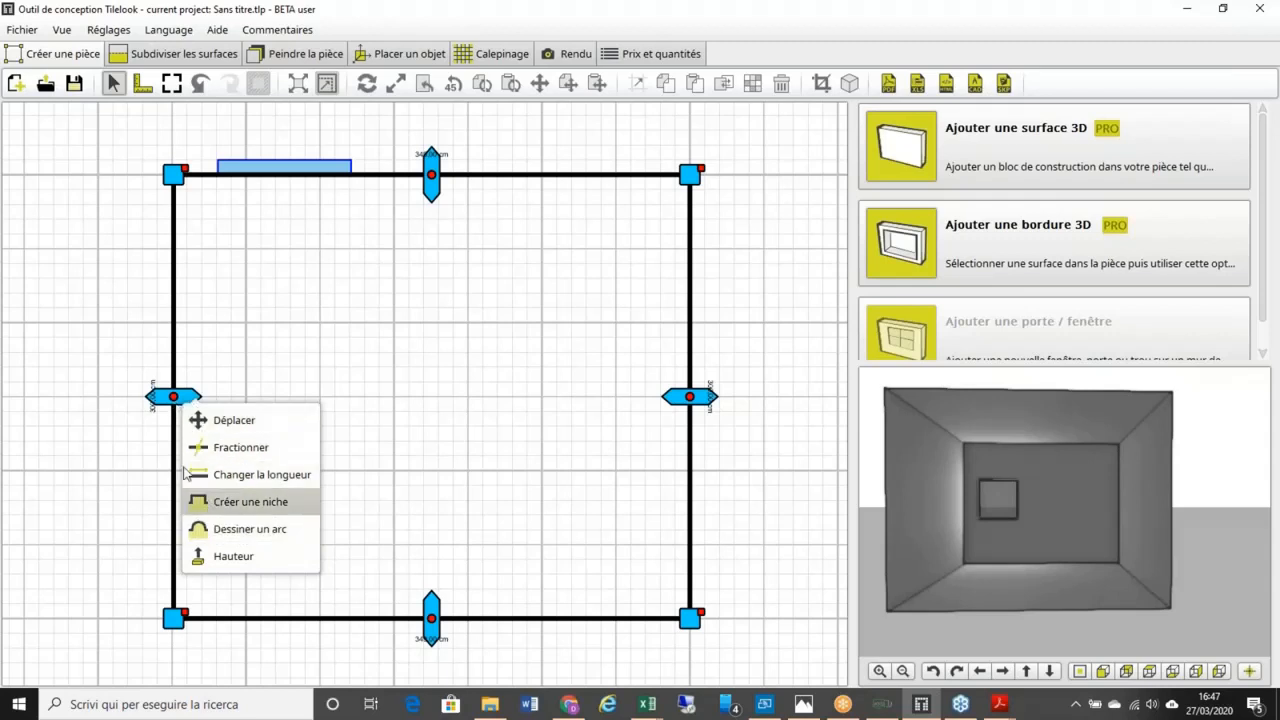
{"action": "left_click", "coordinate": [242, 421]}
{"action": "type", "text": "-20"}
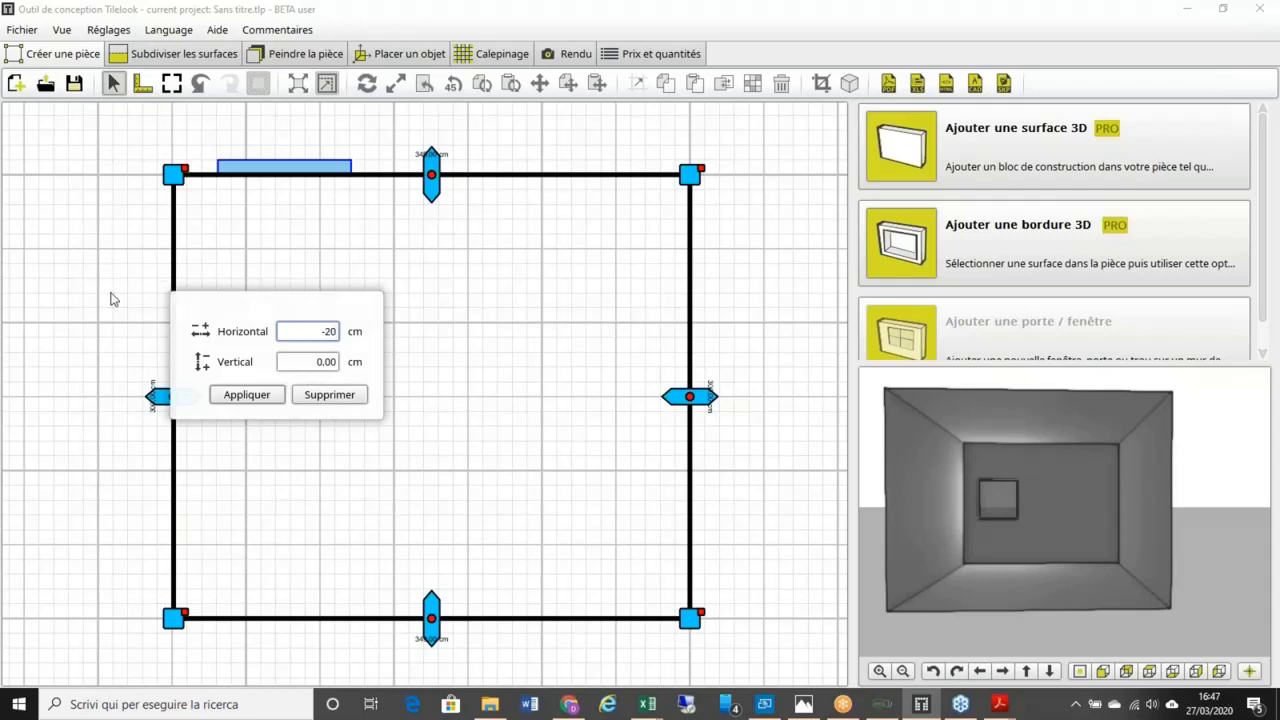
{"action": "left_click", "coordinate": [256, 400]}
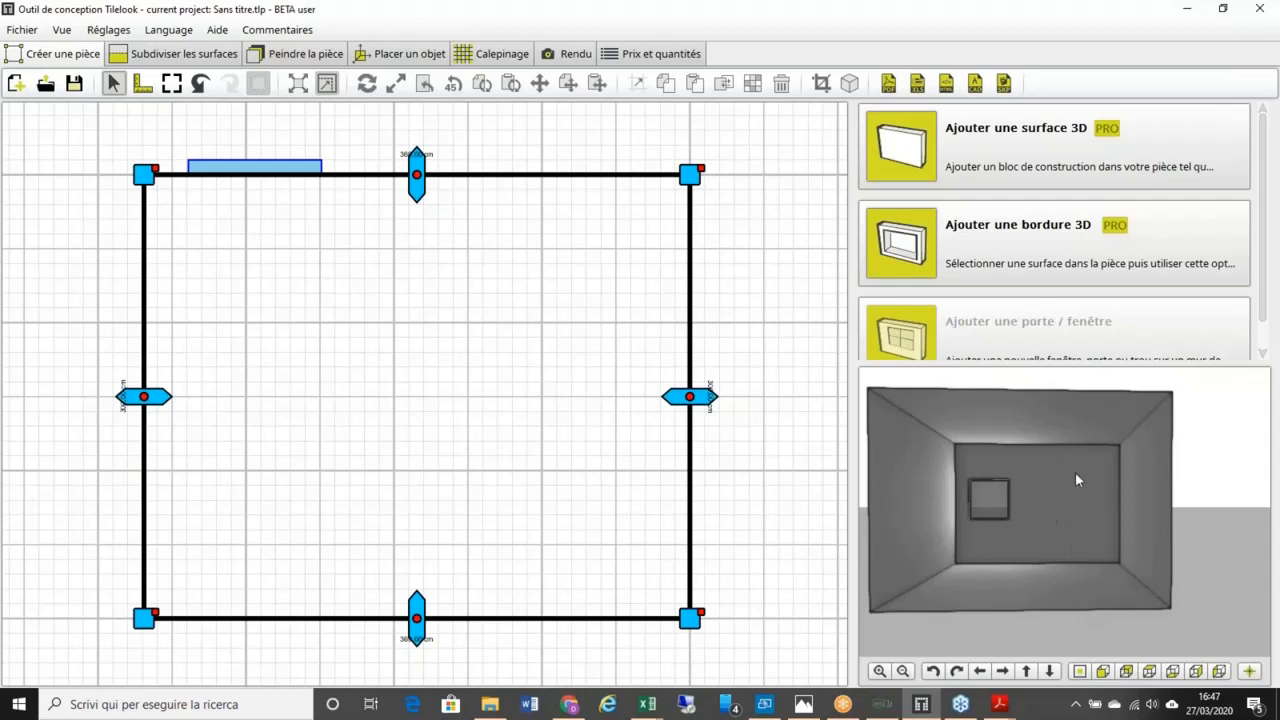
Step: Try the 3D preview's front, side, top and perspective views, ending on front
{"action": "left_click", "coordinate": [1104, 672]}
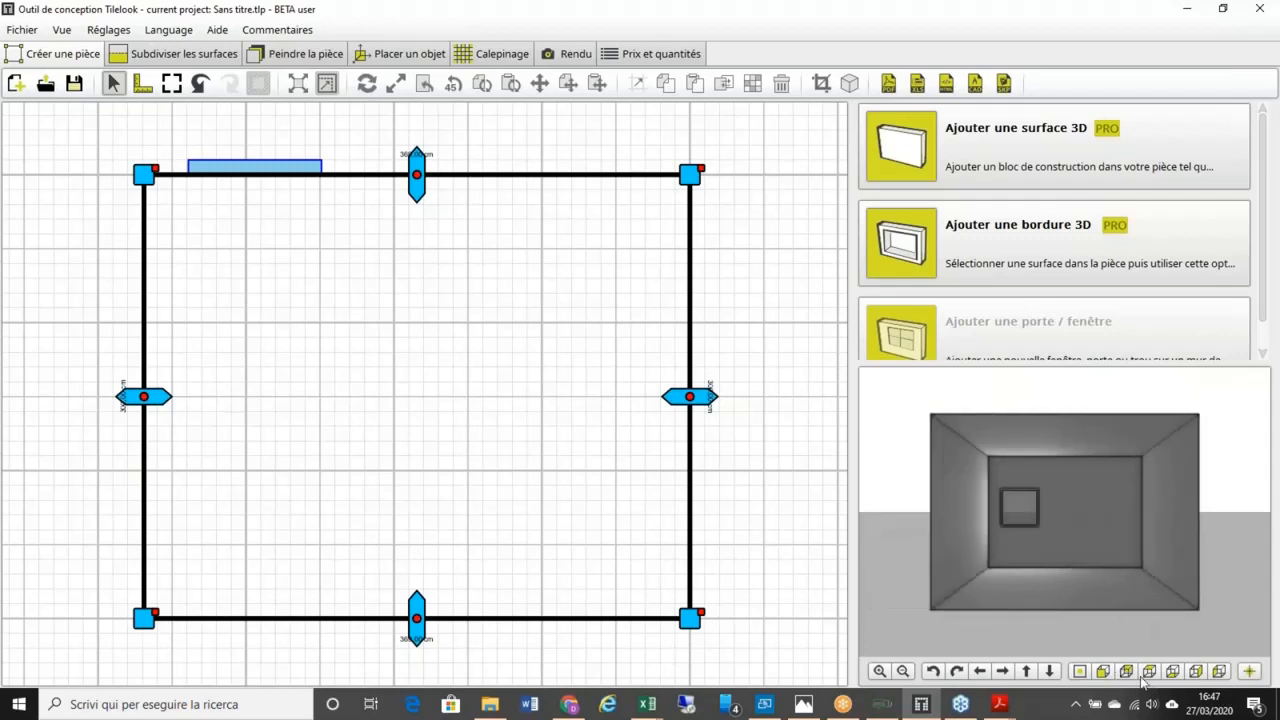
{"action": "left_click", "coordinate": [1128, 672]}
{"action": "left_click", "coordinate": [1152, 672]}
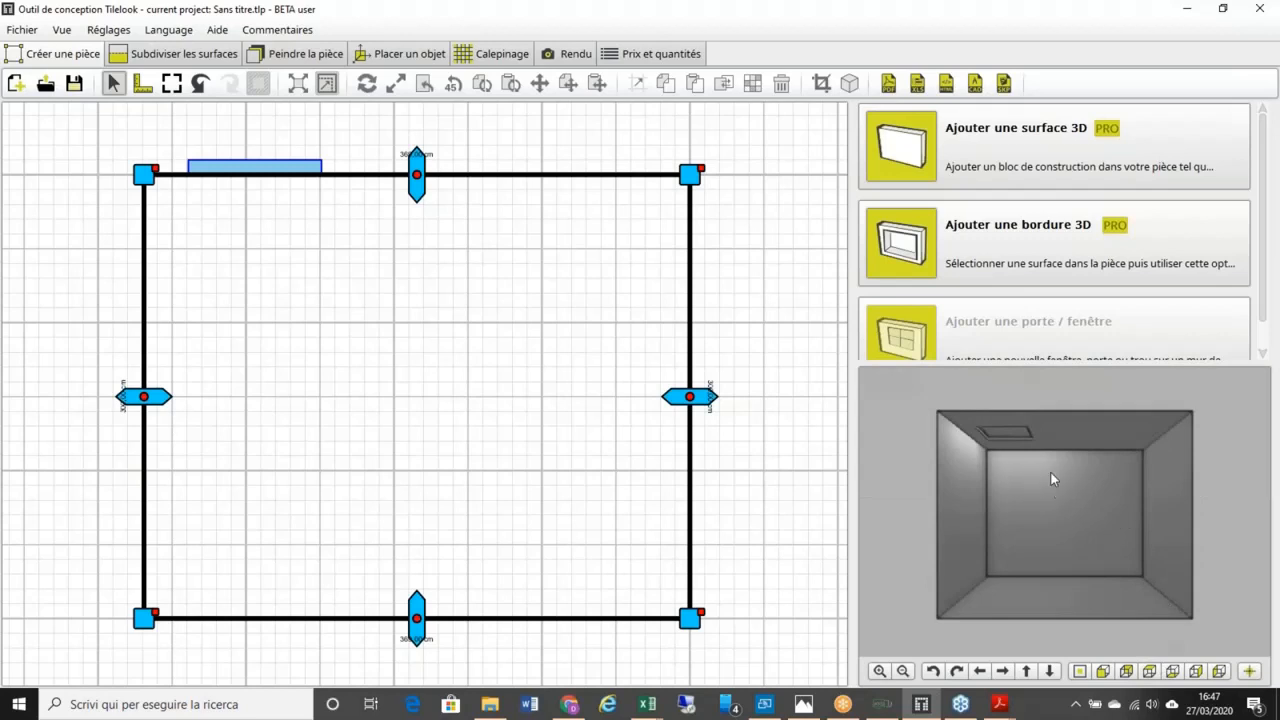
{"action": "left_click", "coordinate": [1172, 672]}
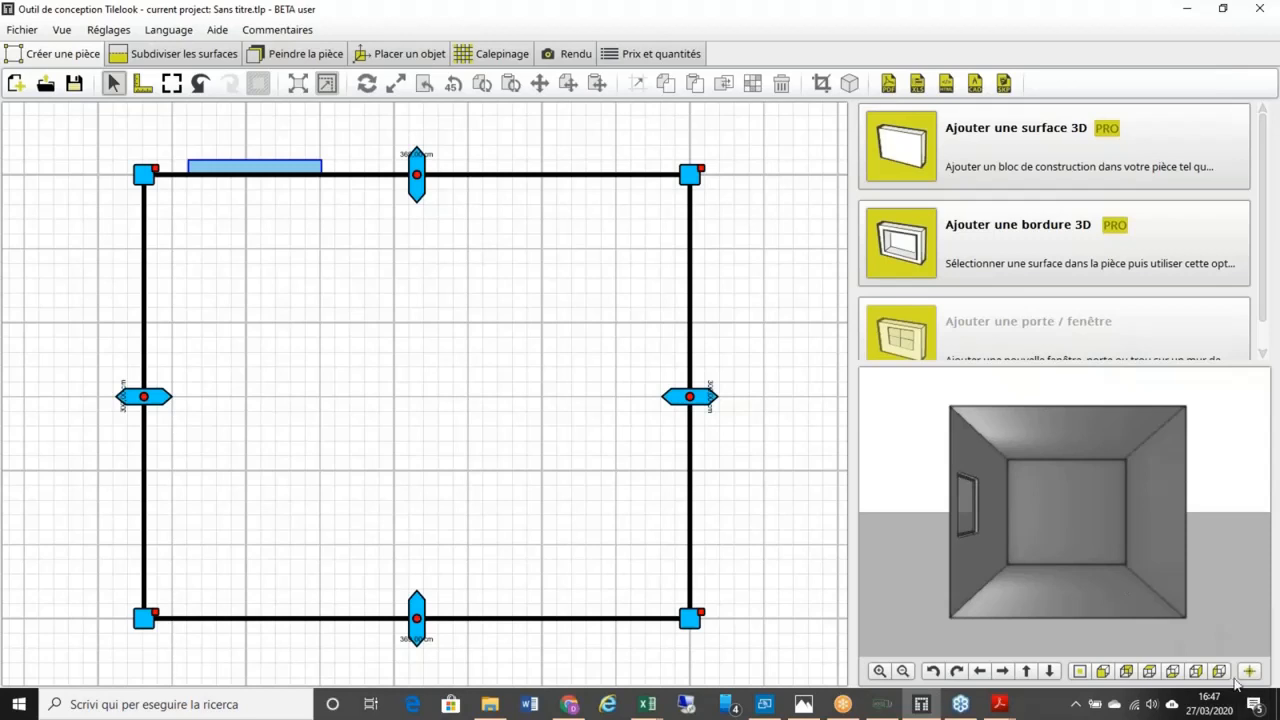
{"action": "left_click", "coordinate": [1126, 670]}
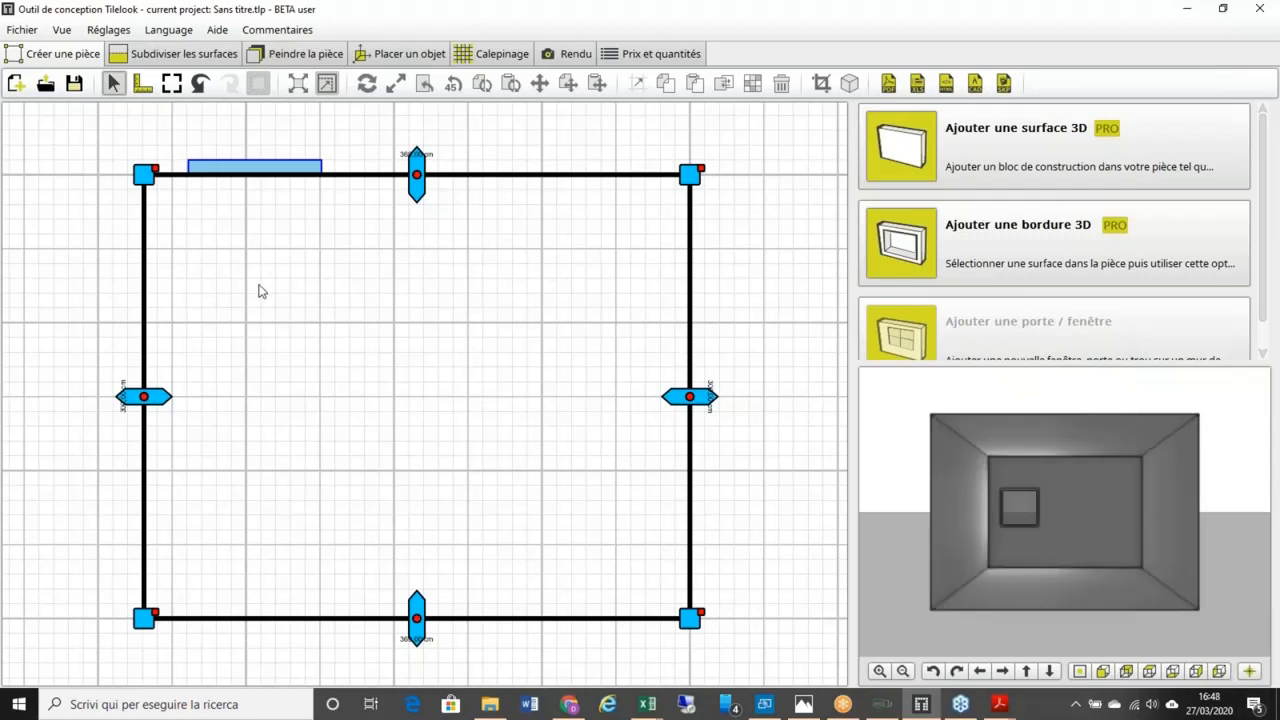
{"action": "left_click", "coordinate": [146, 398]}
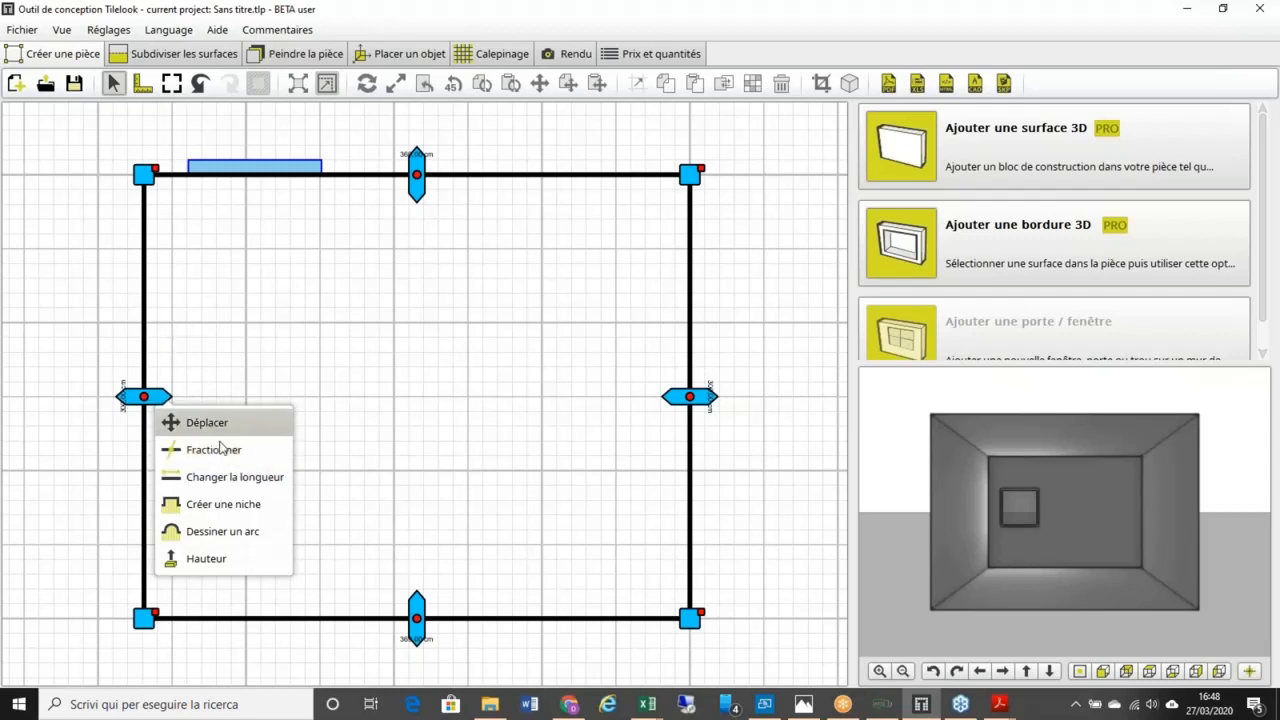
{"action": "left_click", "coordinate": [255, 452]}
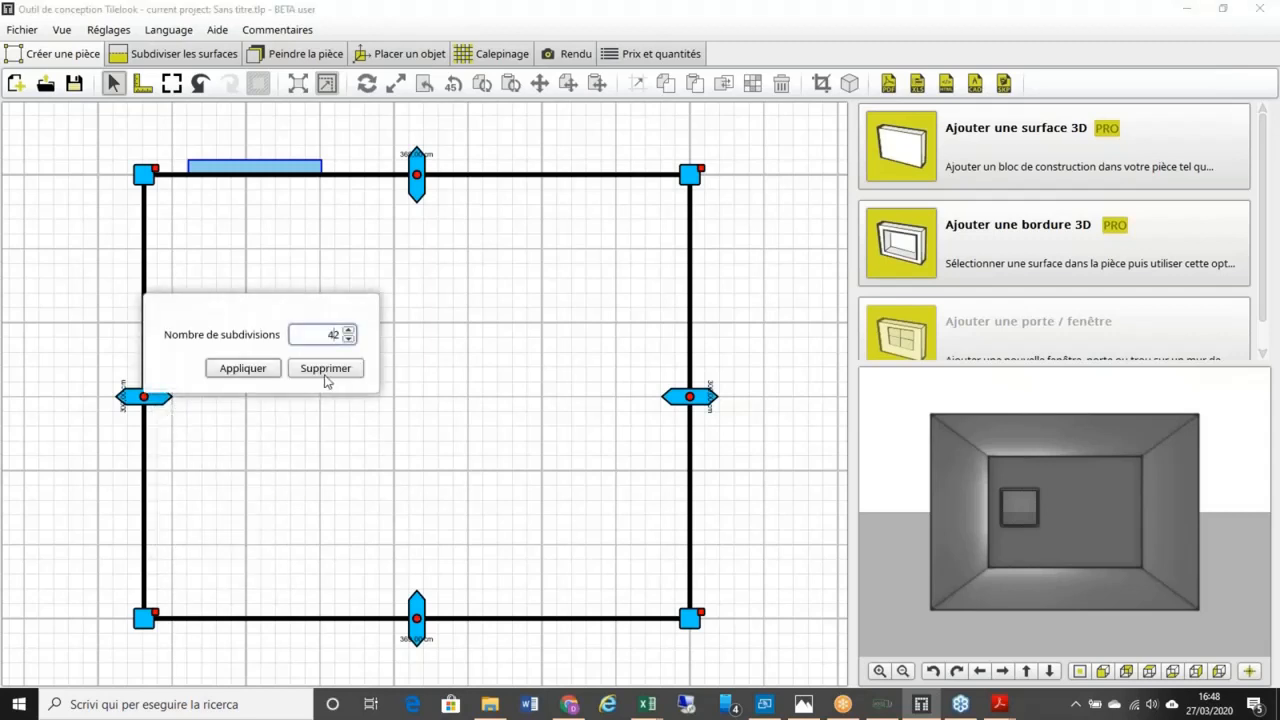
{"action": "key", "text": "BackSpace"}
{"action": "left_click", "coordinate": [251, 371]}
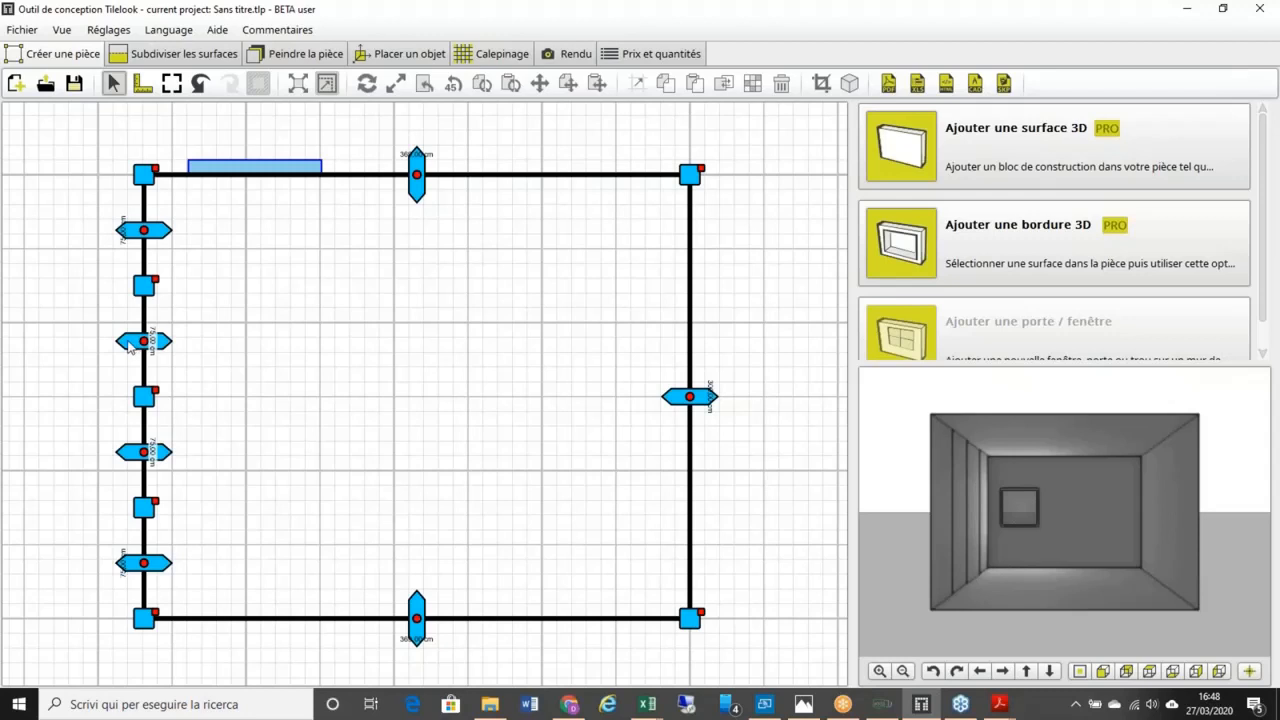
{"action": "left_click_drag", "start_coordinate": [129, 346], "coordinate": [58, 346]}
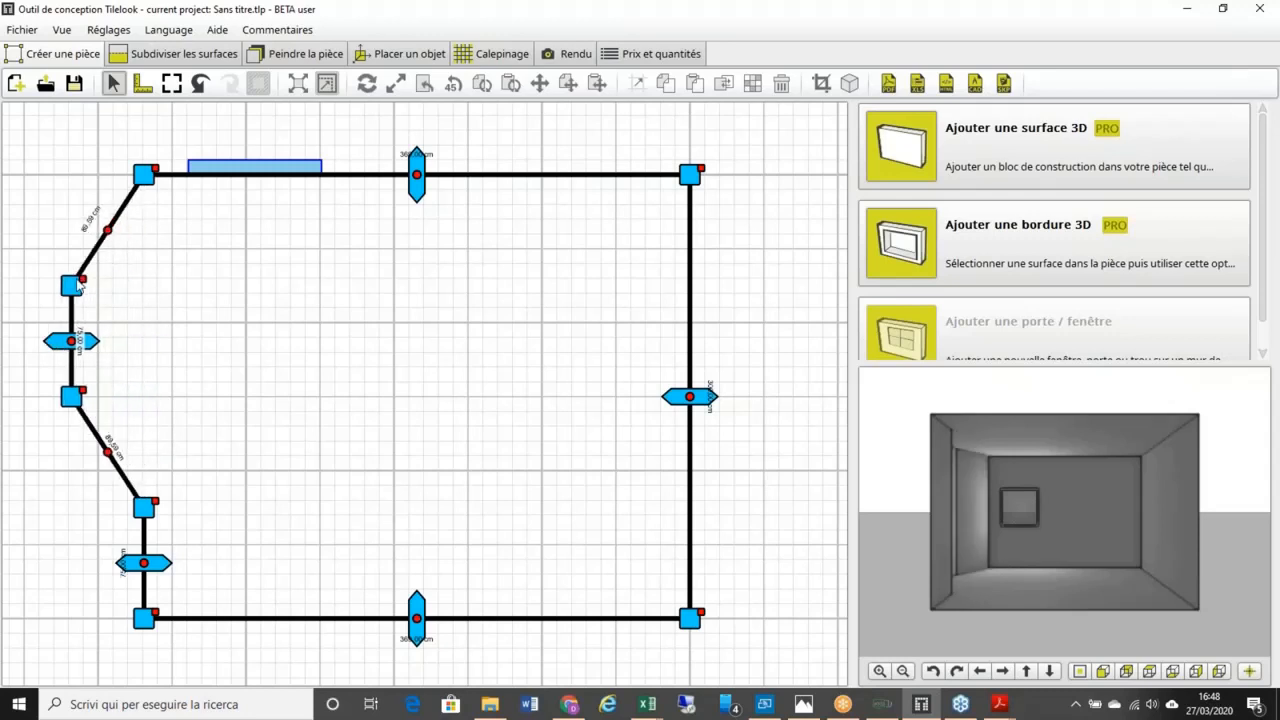
{"action": "left_click_drag", "start_coordinate": [146, 508], "coordinate": [141, 408]}
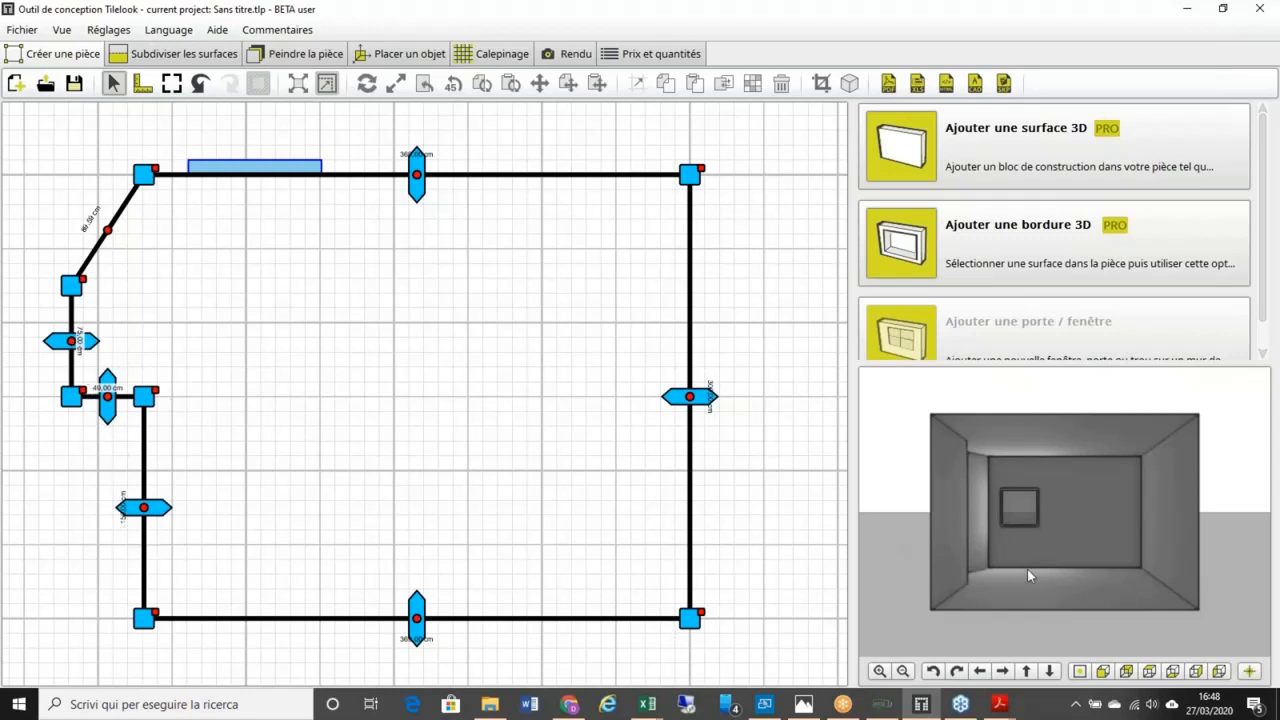
{"action": "left_click", "coordinate": [1150, 672]}
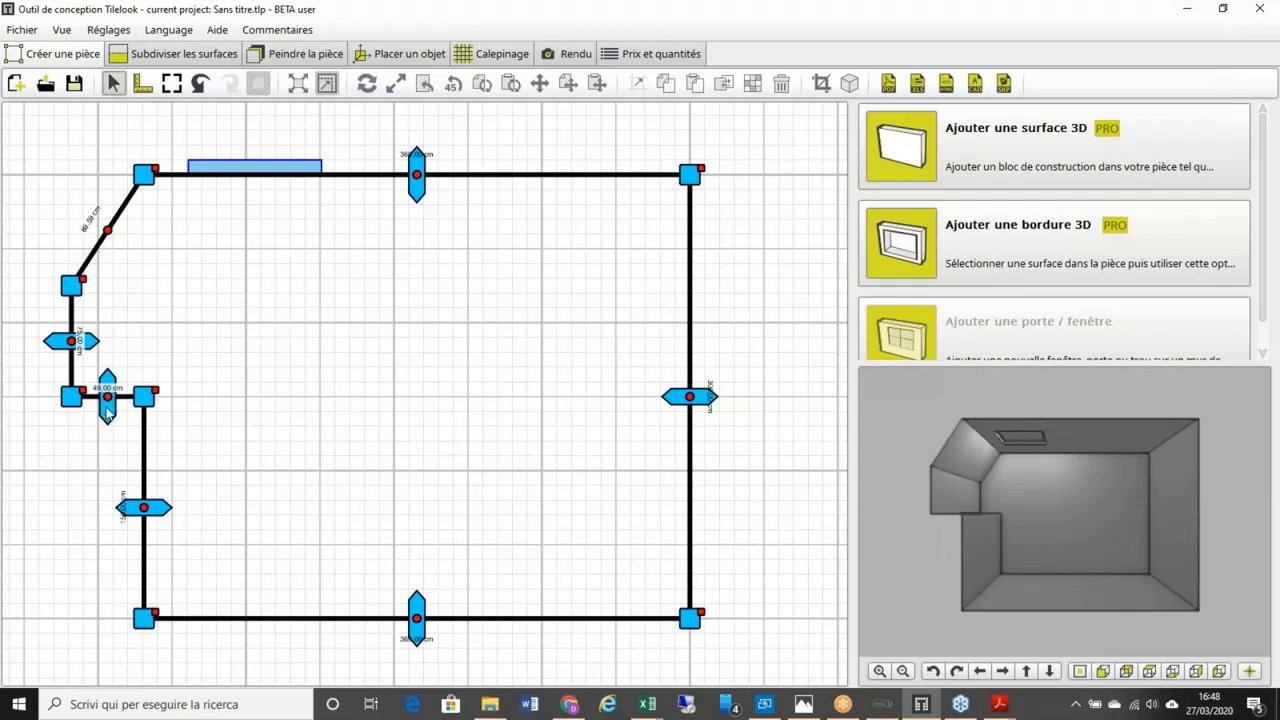
{"action": "left_click_drag", "start_coordinate": [107, 412], "coordinate": [107, 448]}
{"action": "scroll", "coordinate": [107, 448], "scroll_direction": "up", "scroll_amount": 2}
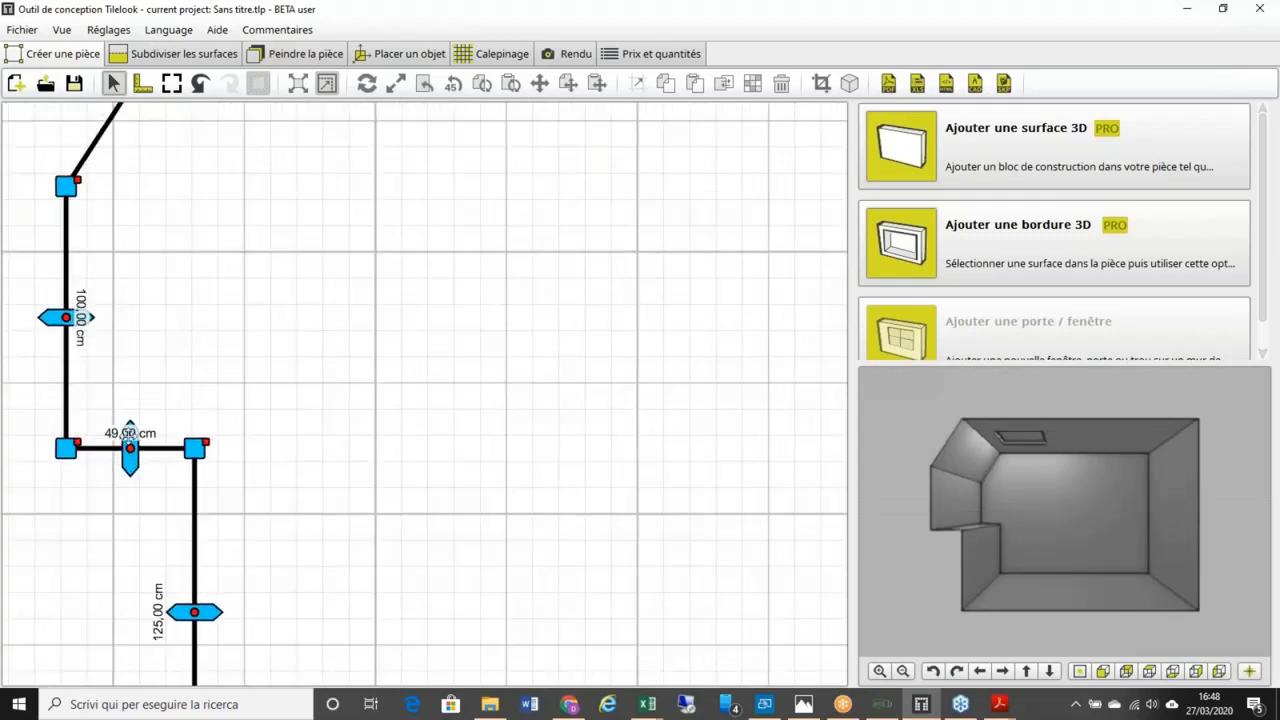
{"action": "scroll", "coordinate": [150, 458], "scroll_direction": "down", "scroll_amount": 3}
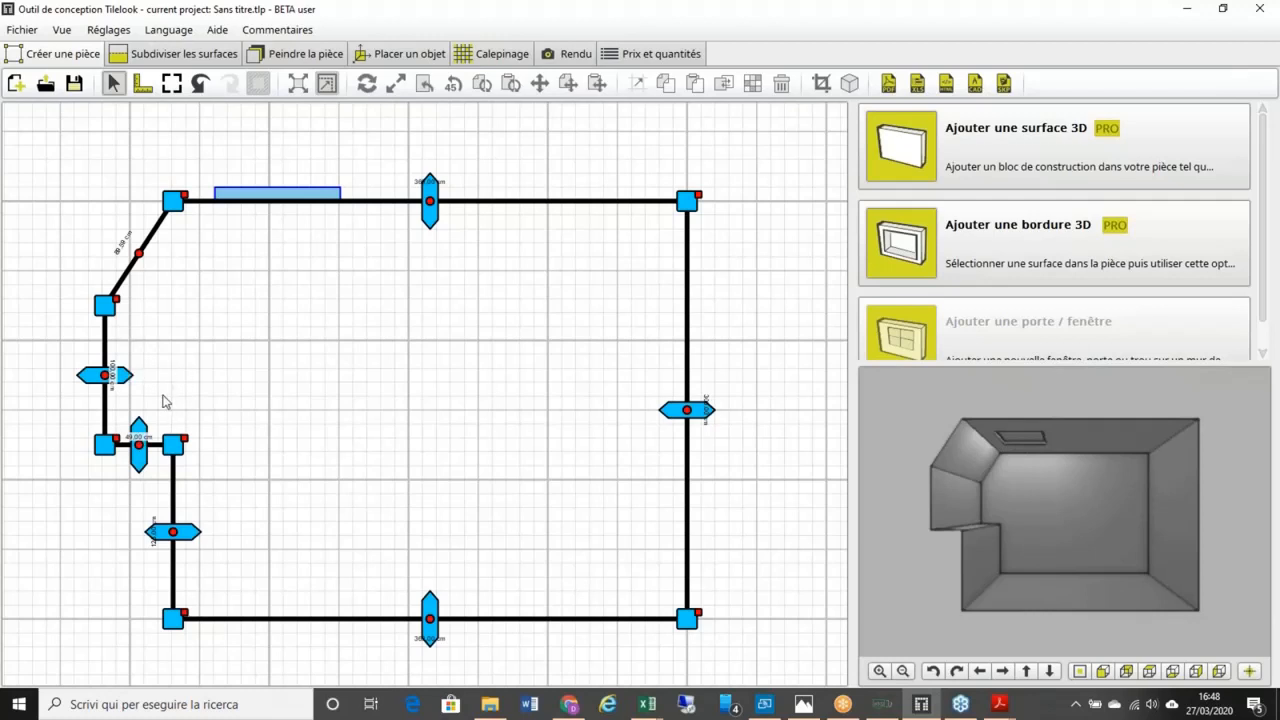
{"action": "left_click", "coordinate": [200, 84]}
{"action": "left_click", "coordinate": [200, 84]}
{"action": "left_click", "coordinate": [200, 84]}
{"action": "left_click", "coordinate": [200, 84]}
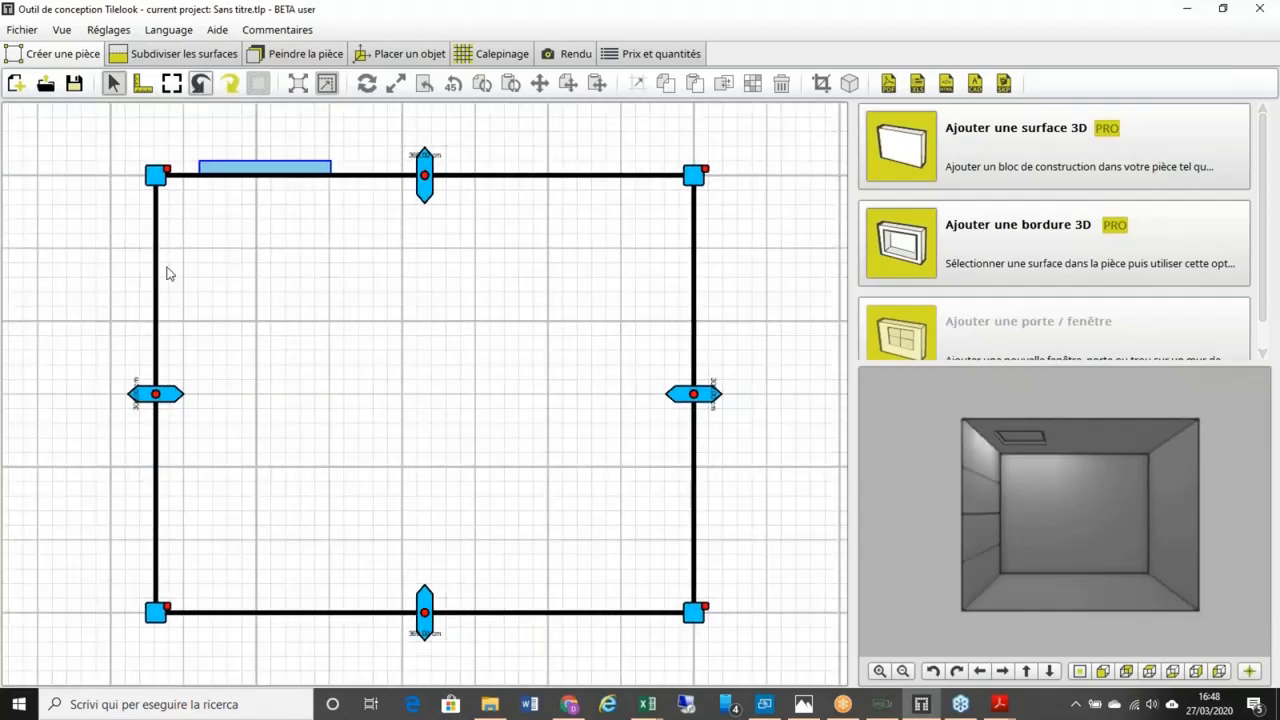
Step: Raise the left wall's elevation from 270 cm to 300 cm
{"action": "left_click", "coordinate": [1102, 671]}
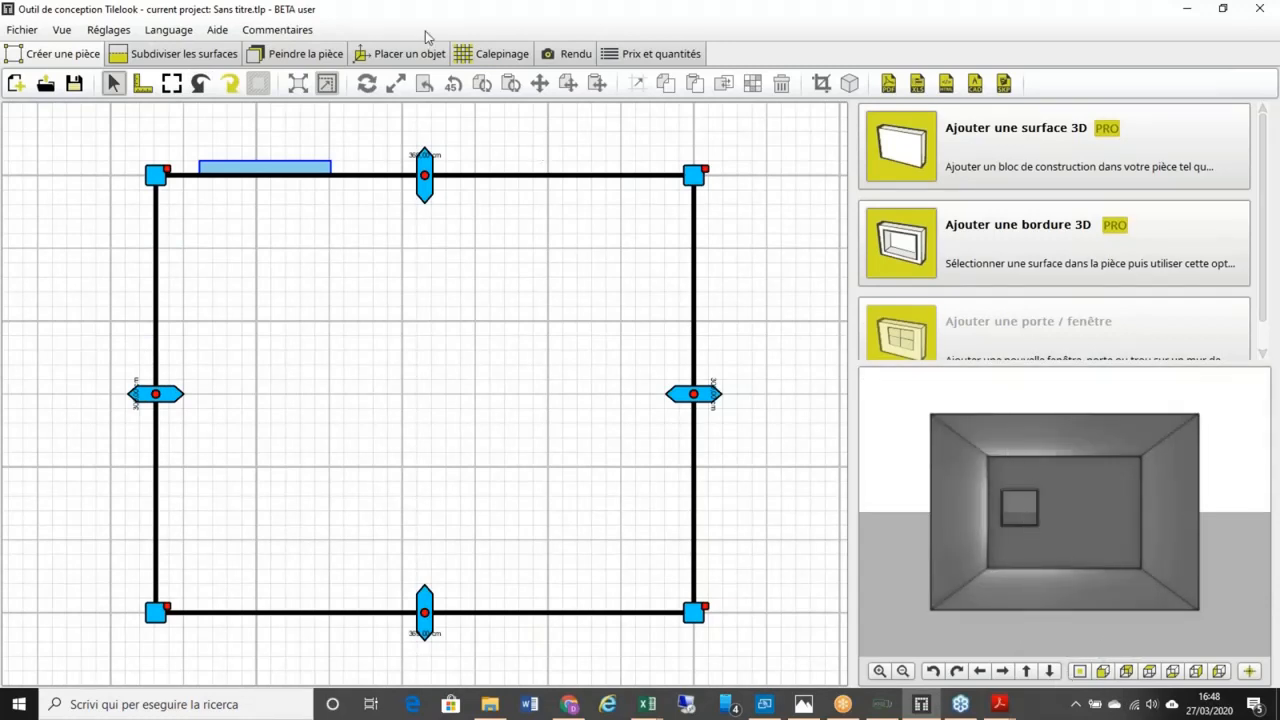
{"action": "right_click", "coordinate": [155, 397]}
{"action": "left_click", "coordinate": [205, 555]}
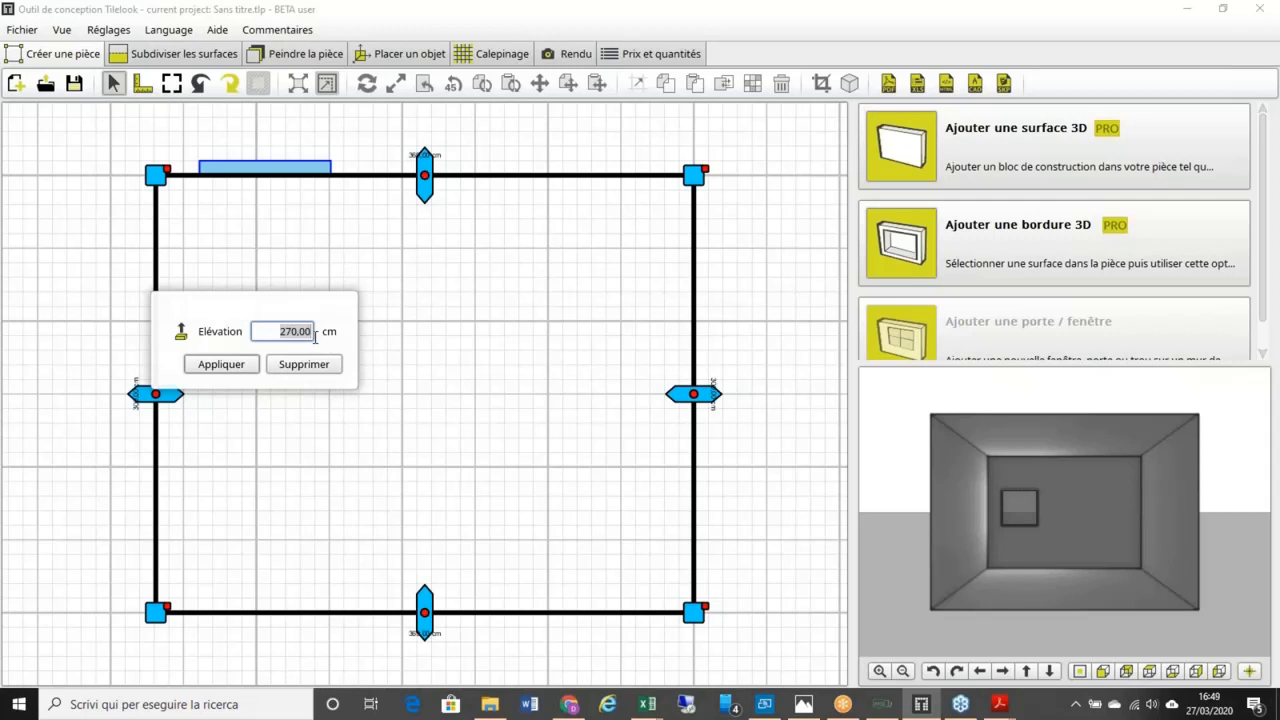
{"action": "type", "text": "300"}
{"action": "left_click", "coordinate": [229, 368]}
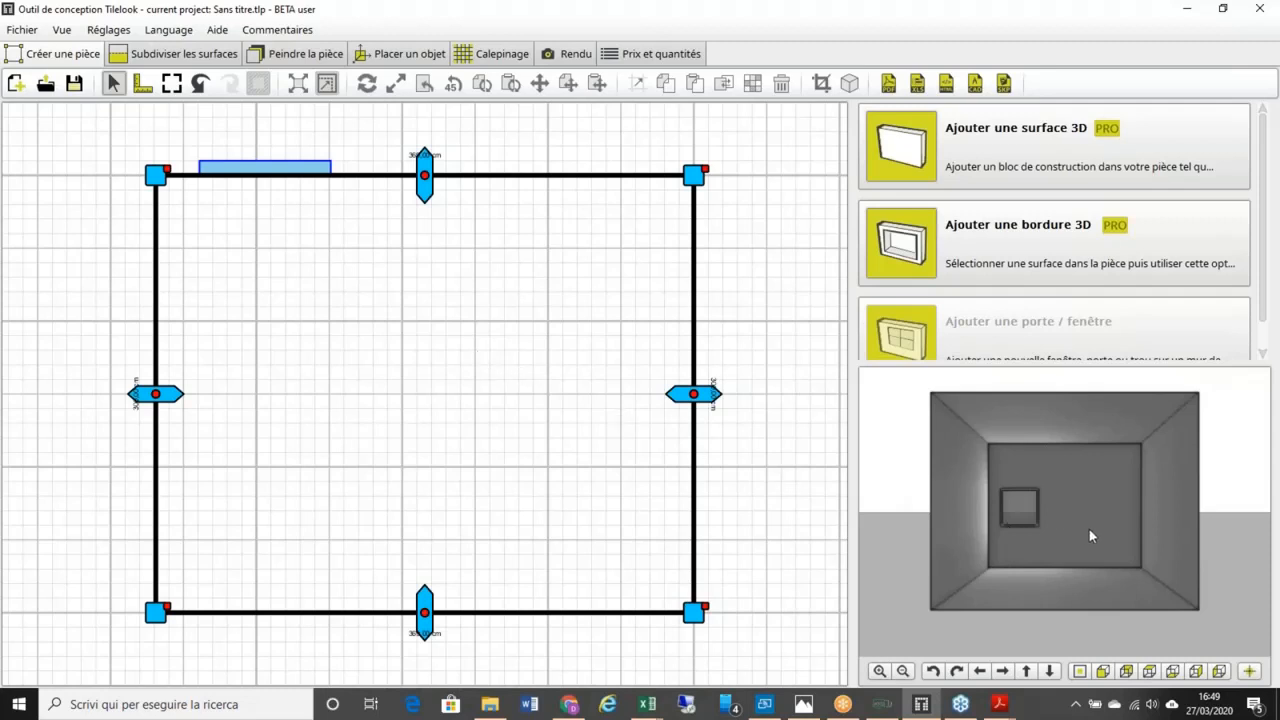
Step: Show the back wall in elevation, shift its square window right and back left, then open its options
{"action": "left_click", "coordinate": [1048, 548]}
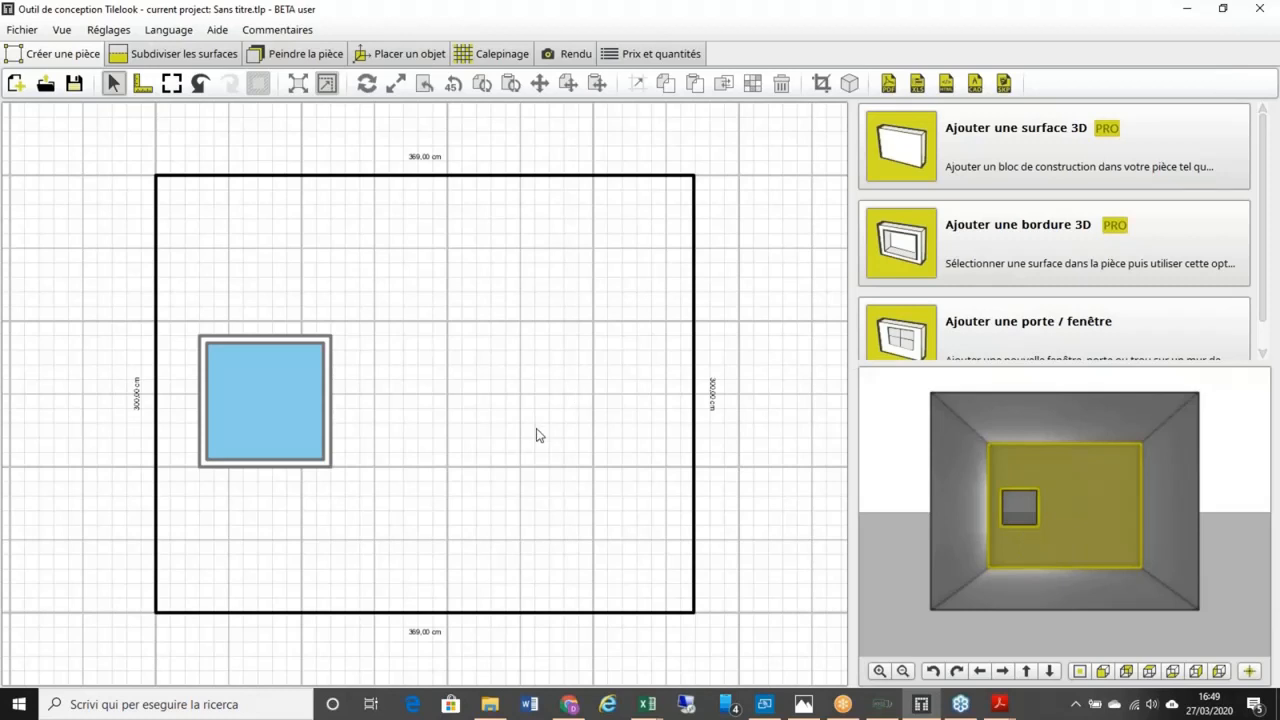
{"action": "left_click", "coordinate": [328, 460]}
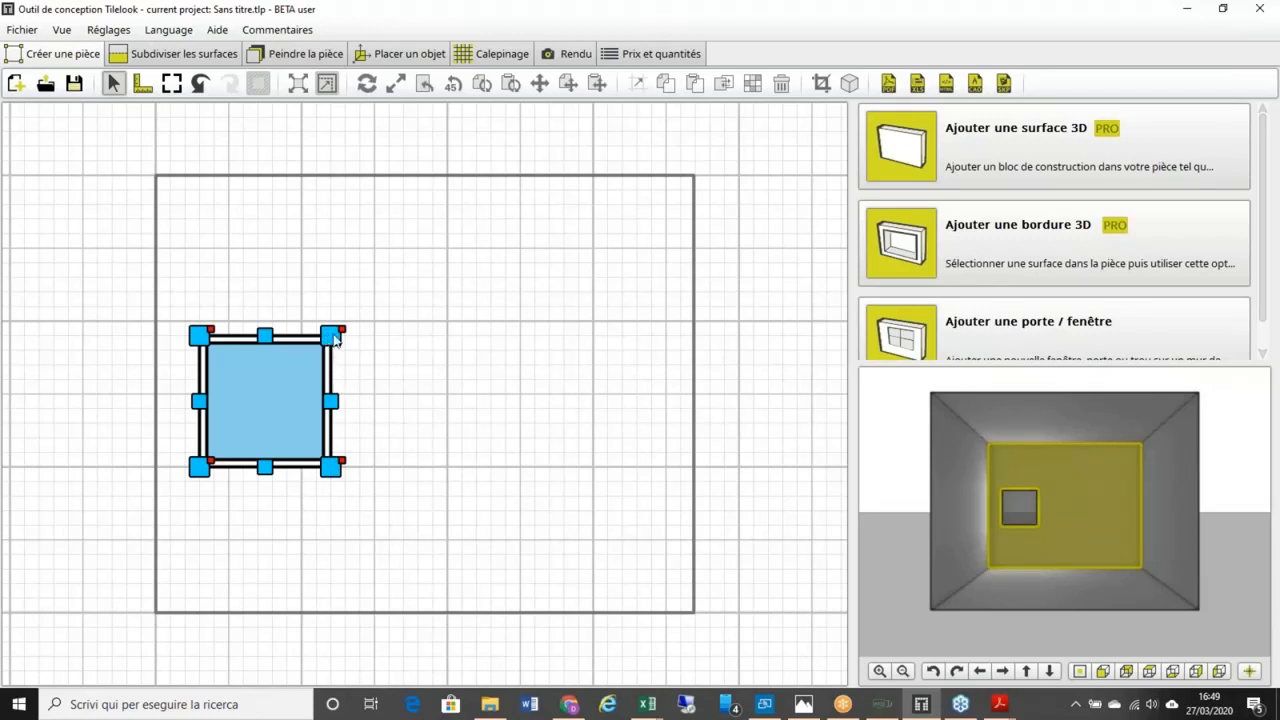
{"action": "left_click_drag", "start_coordinate": [336, 341], "coordinate": [468, 336]}
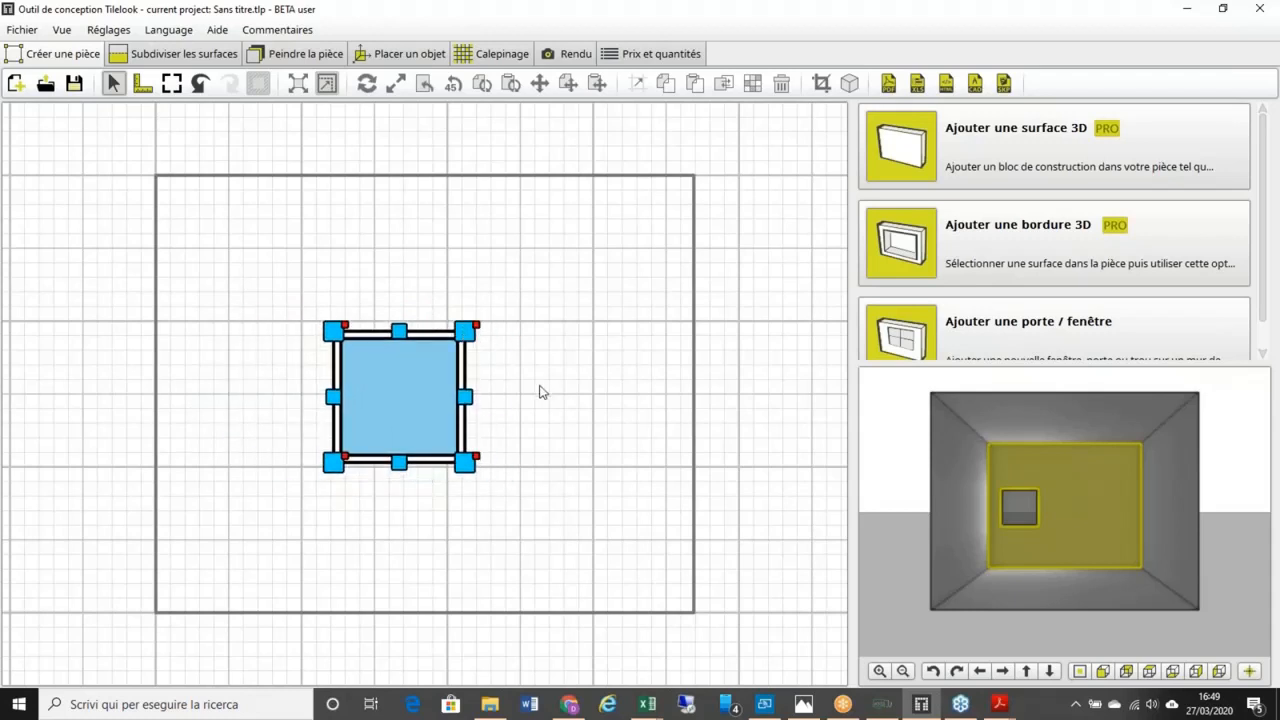
{"action": "left_click_drag", "start_coordinate": [338, 334], "coordinate": [206, 332]}
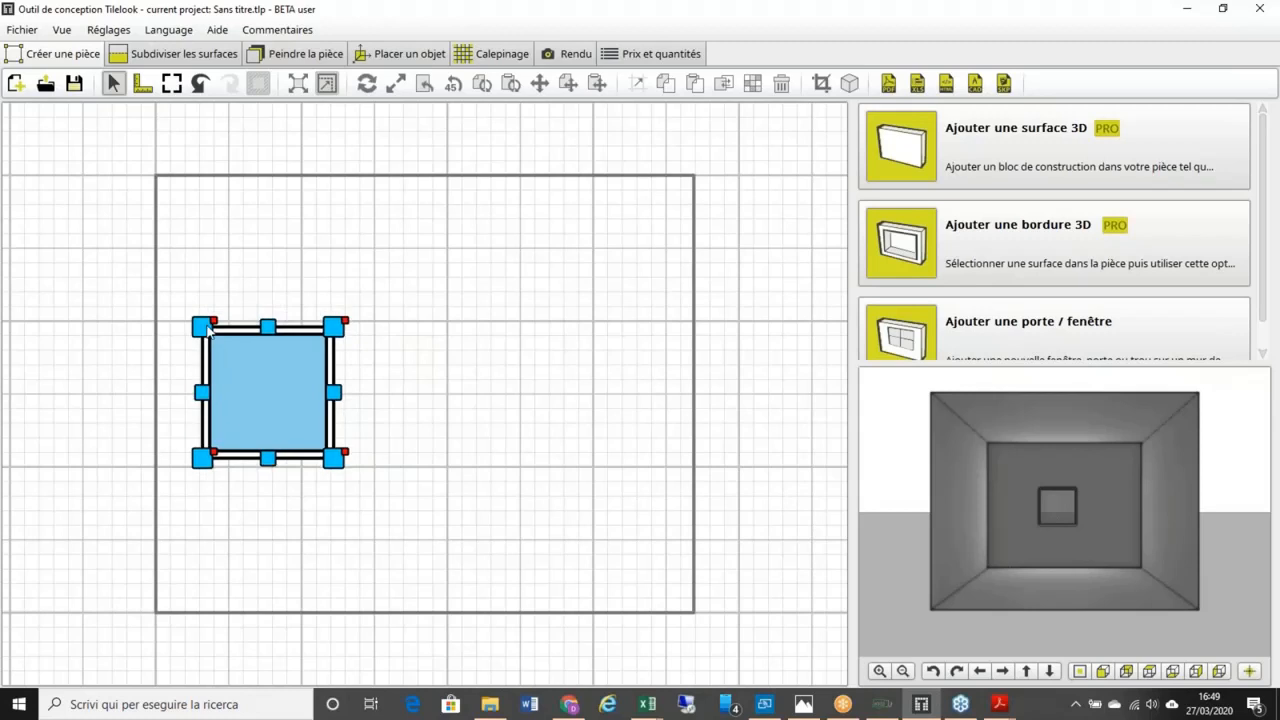
{"action": "right_click", "coordinate": [346, 454]}
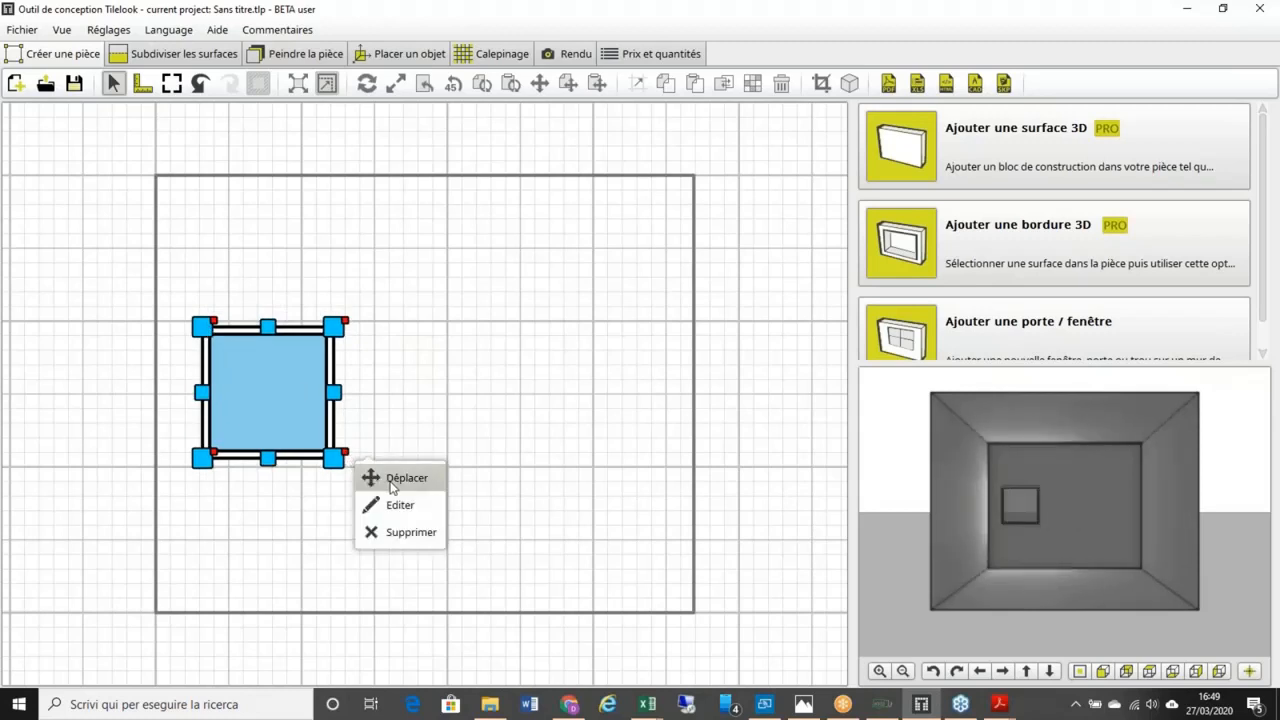
Step: Edit the back-wall window: height 100 cm, left side, 30 cm from the side, 100 cm above the floor
{"action": "left_click", "coordinate": [399, 506]}
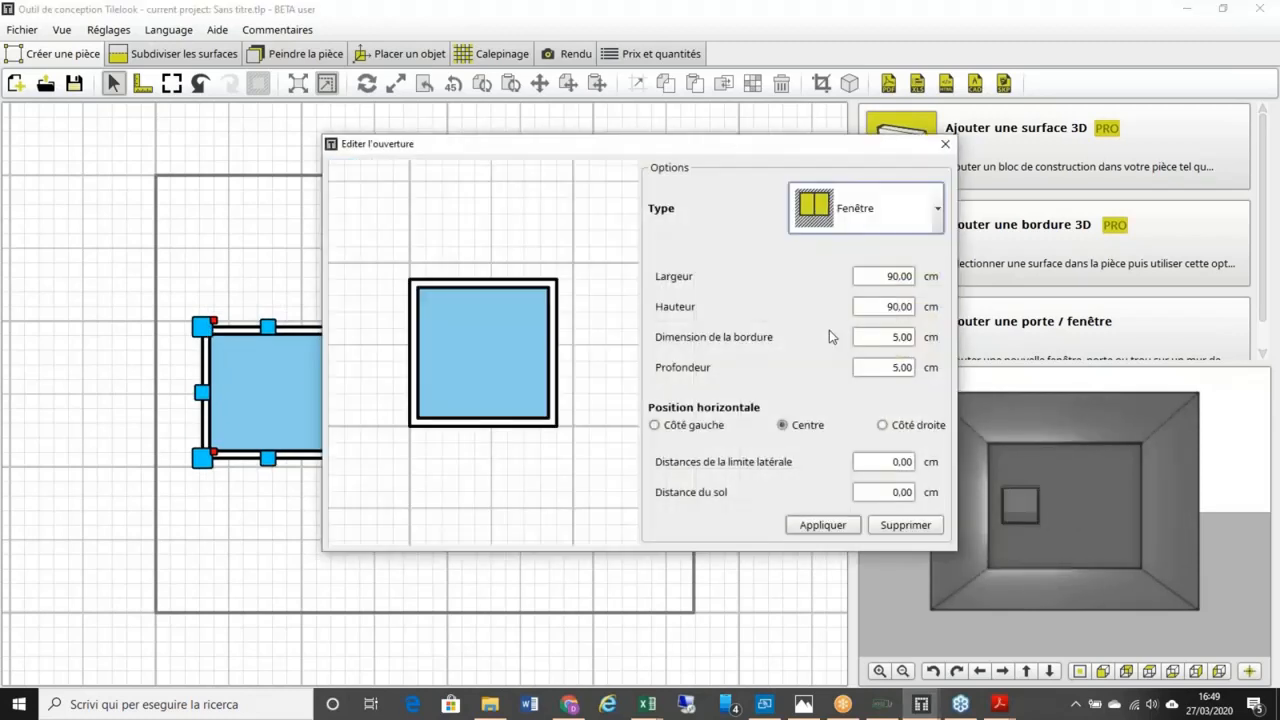
{"action": "double_click", "coordinate": [873, 310]}
{"action": "type", "text": "1"}
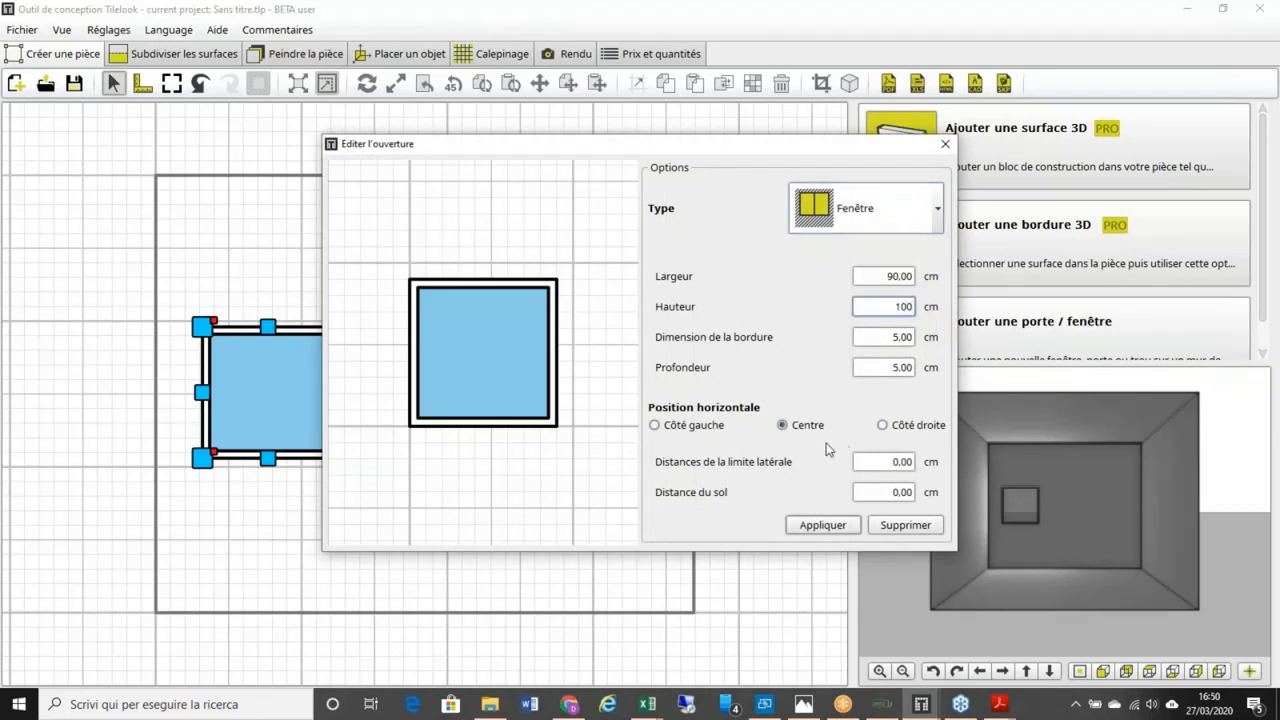
{"action": "left_click", "coordinate": [655, 427]}
{"action": "double_click", "coordinate": [870, 462]}
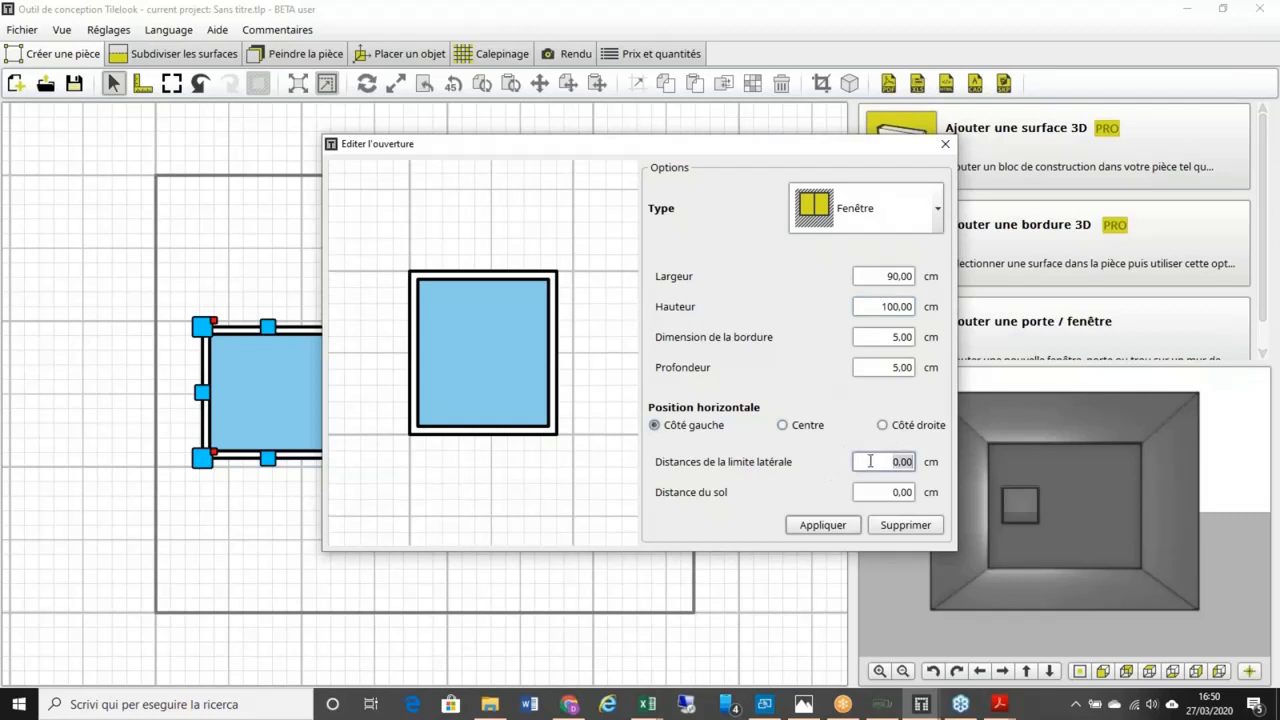
{"action": "type", "text": "30"}
{"action": "double_click", "coordinate": [880, 490]}
{"action": "type", "text": "100"}
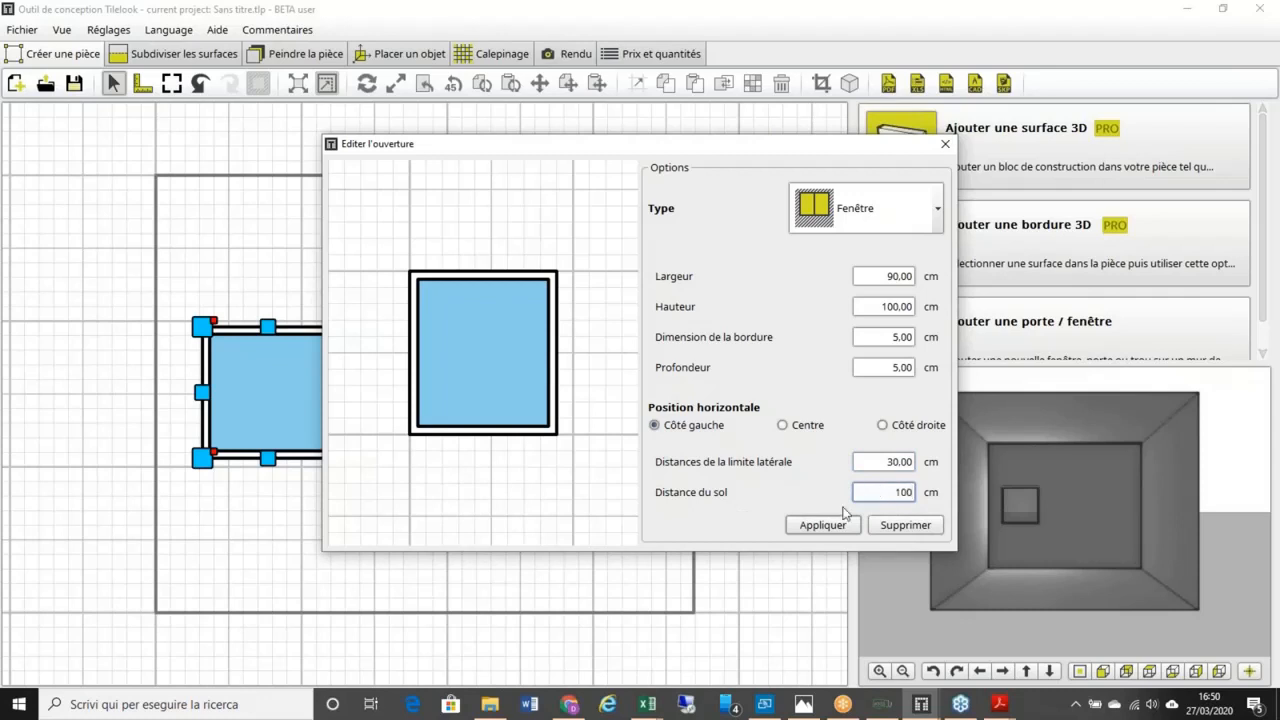
{"action": "left_click", "coordinate": [822, 525]}
{"action": "left_click", "coordinate": [651, 486]}
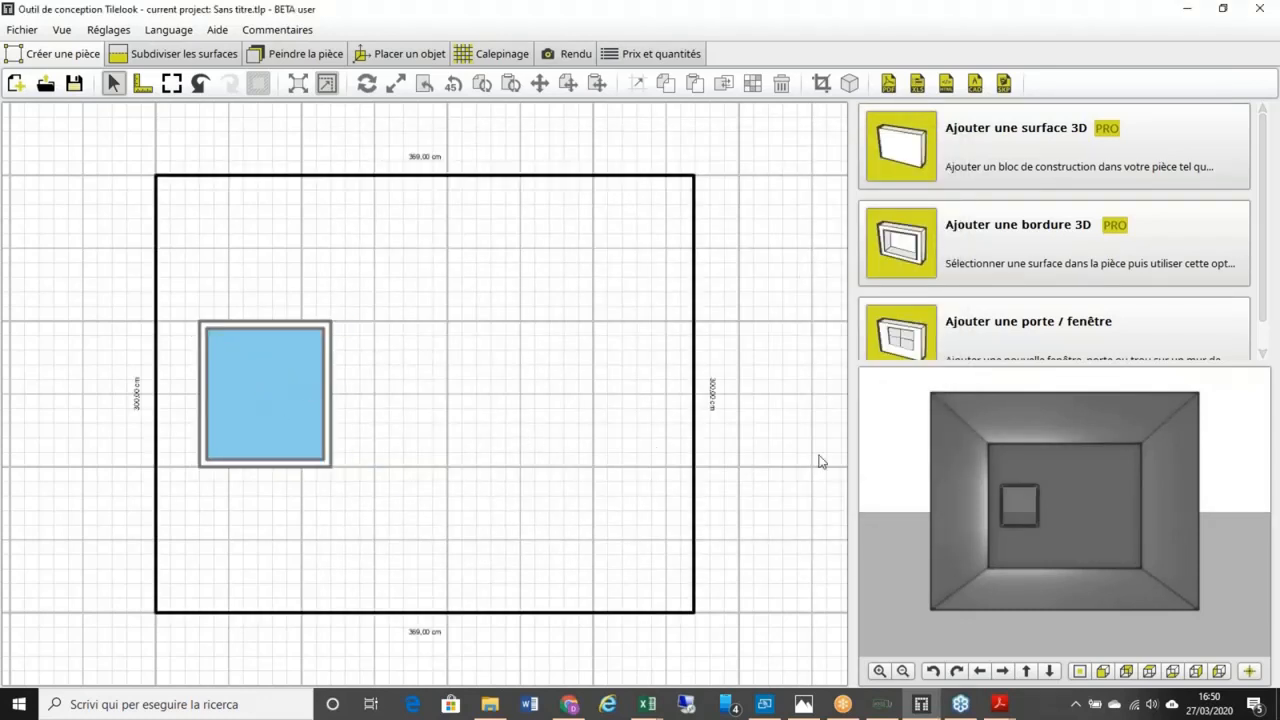
Step: Place a second 100 cm-tall window on the right side, 30 cm from the edge and 100 cm up
{"action": "left_click", "coordinate": [1092, 502]}
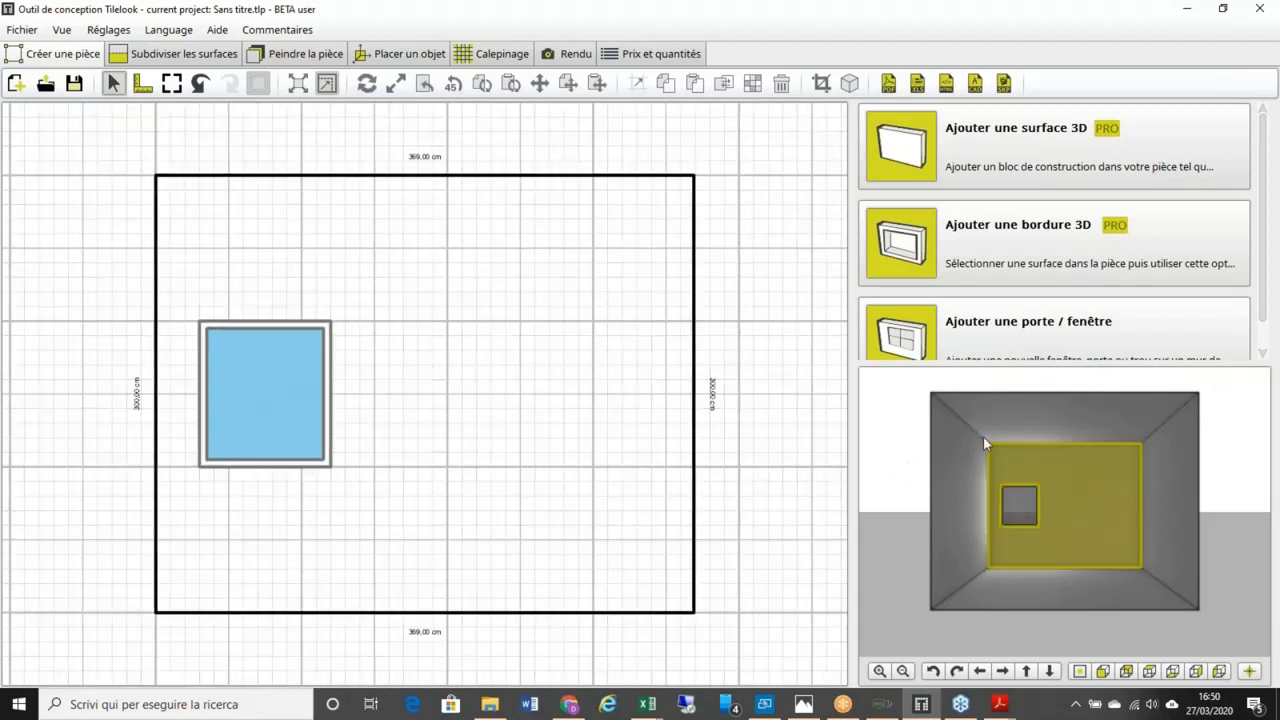
{"action": "left_click", "coordinate": [1015, 337]}
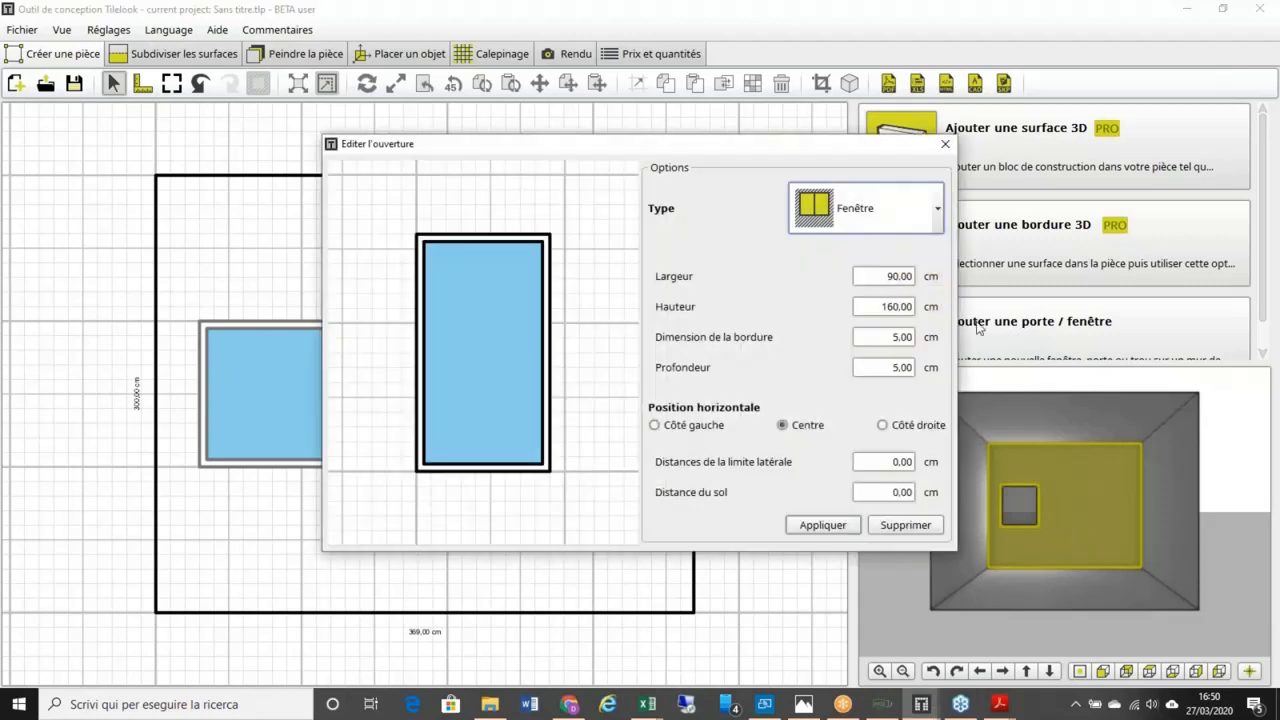
{"action": "left_click", "coordinate": [881, 306]}
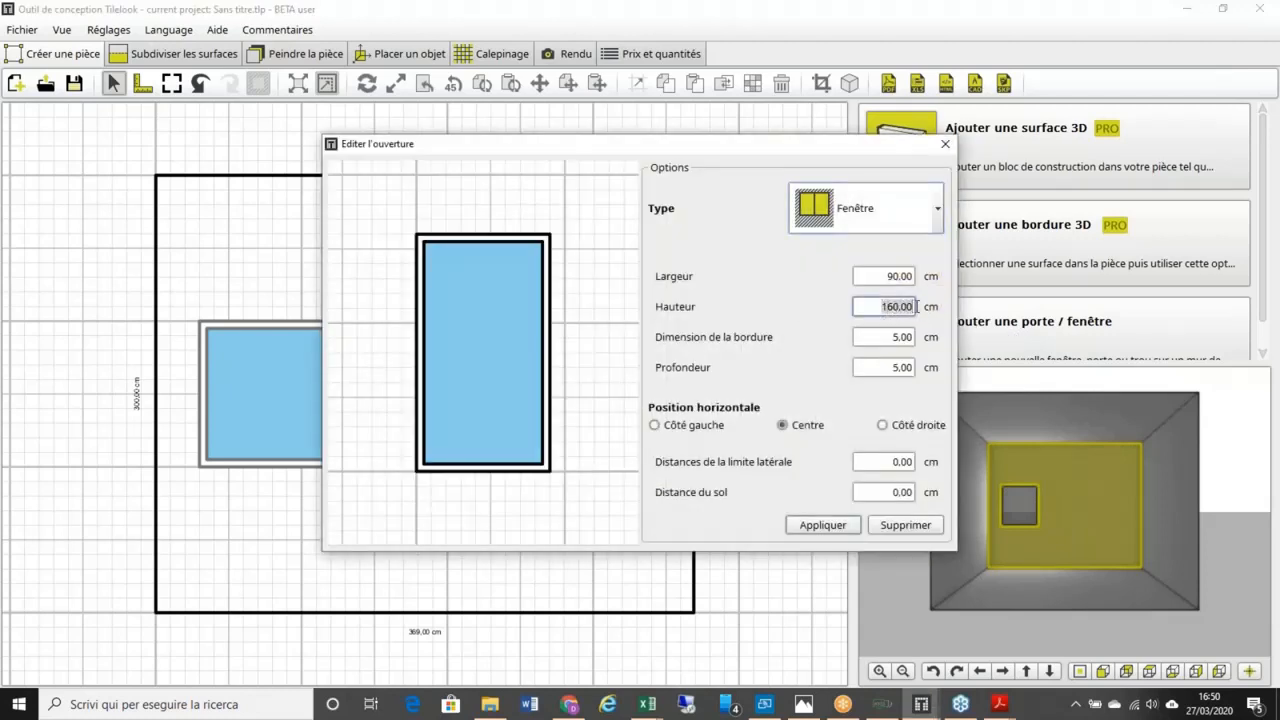
{"action": "type", "text": "100"}
{"action": "left_click", "coordinate": [884, 426]}
{"action": "left_click", "coordinate": [895, 462]}
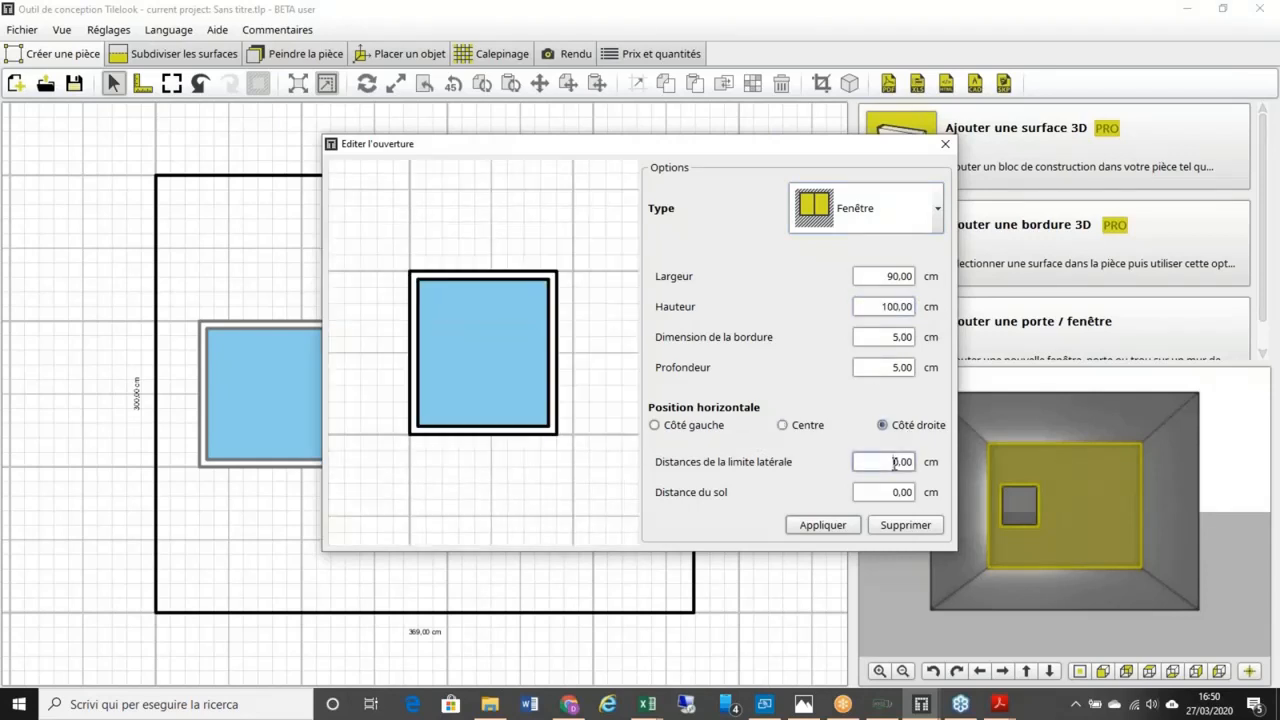
{"action": "type", "text": "30"}
{"action": "left_click", "coordinate": [894, 493]}
{"action": "type", "text": "10"}
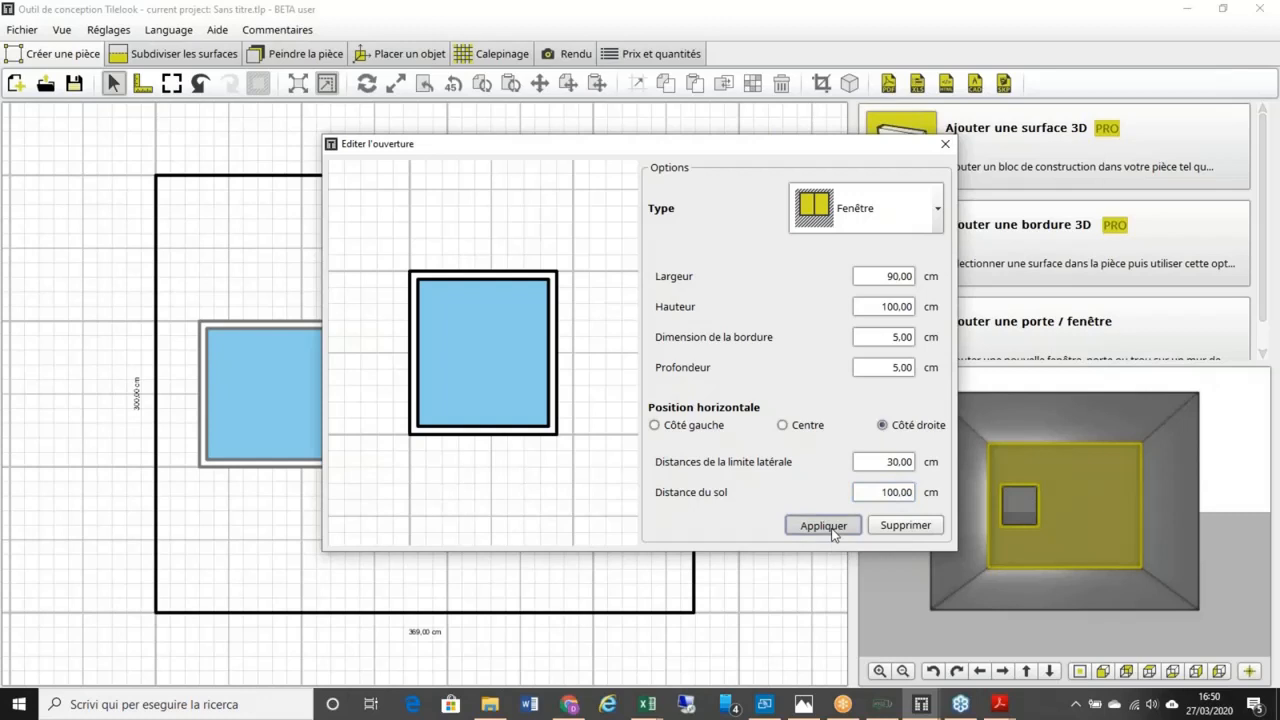
{"action": "left_click", "coordinate": [831, 528]}
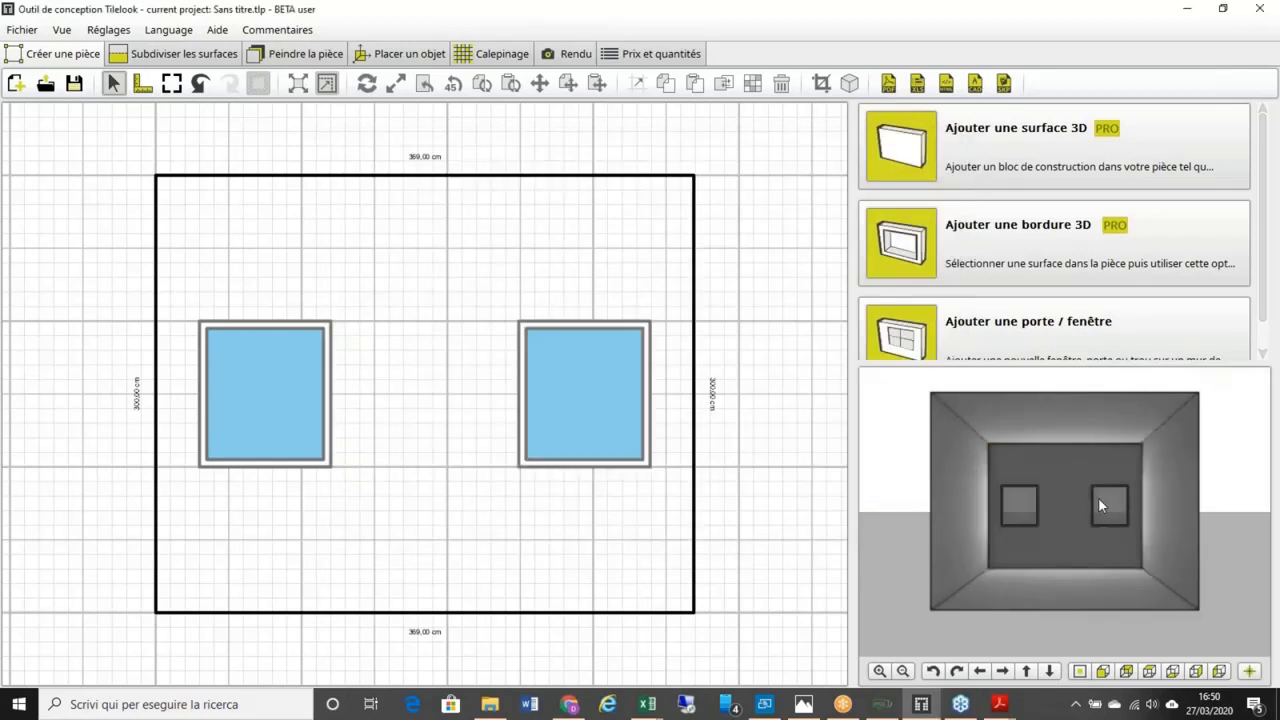
Step: Add a 50 cm 3D block on the room's floor
{"action": "left_click", "coordinate": [1068, 580]}
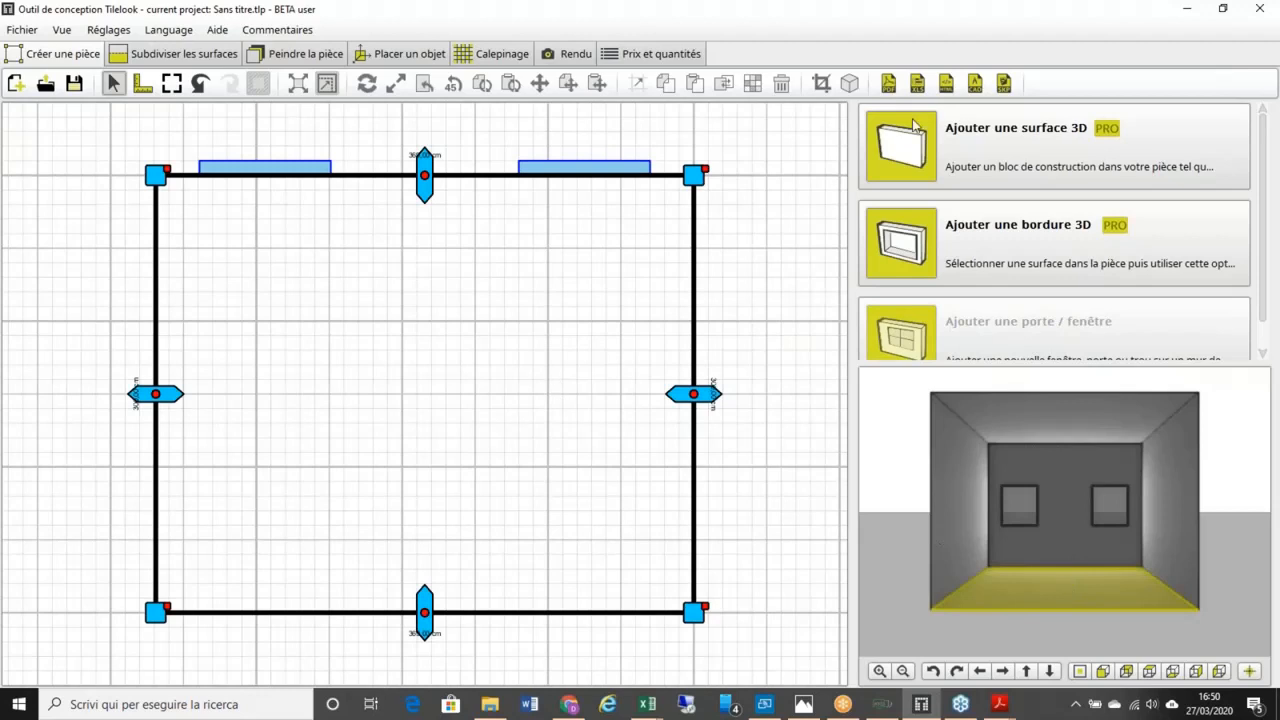
{"action": "left_click", "coordinate": [976, 148]}
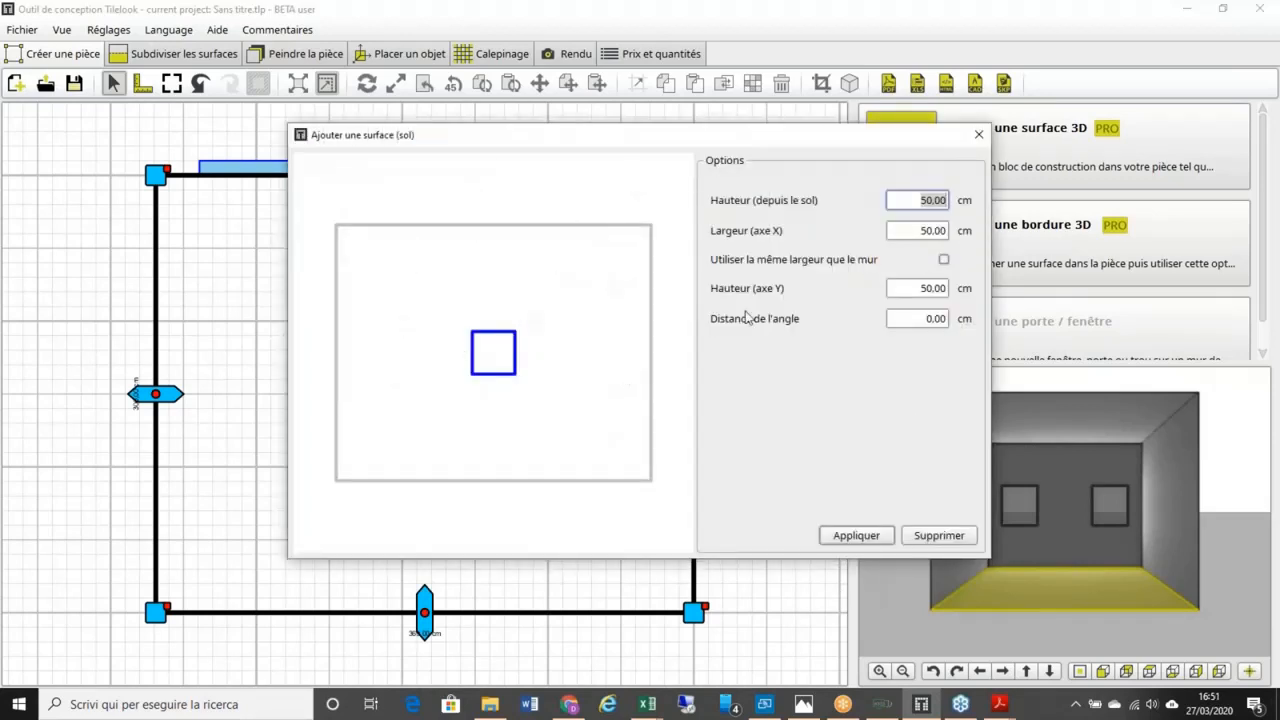
{"action": "left_click", "coordinate": [862, 535]}
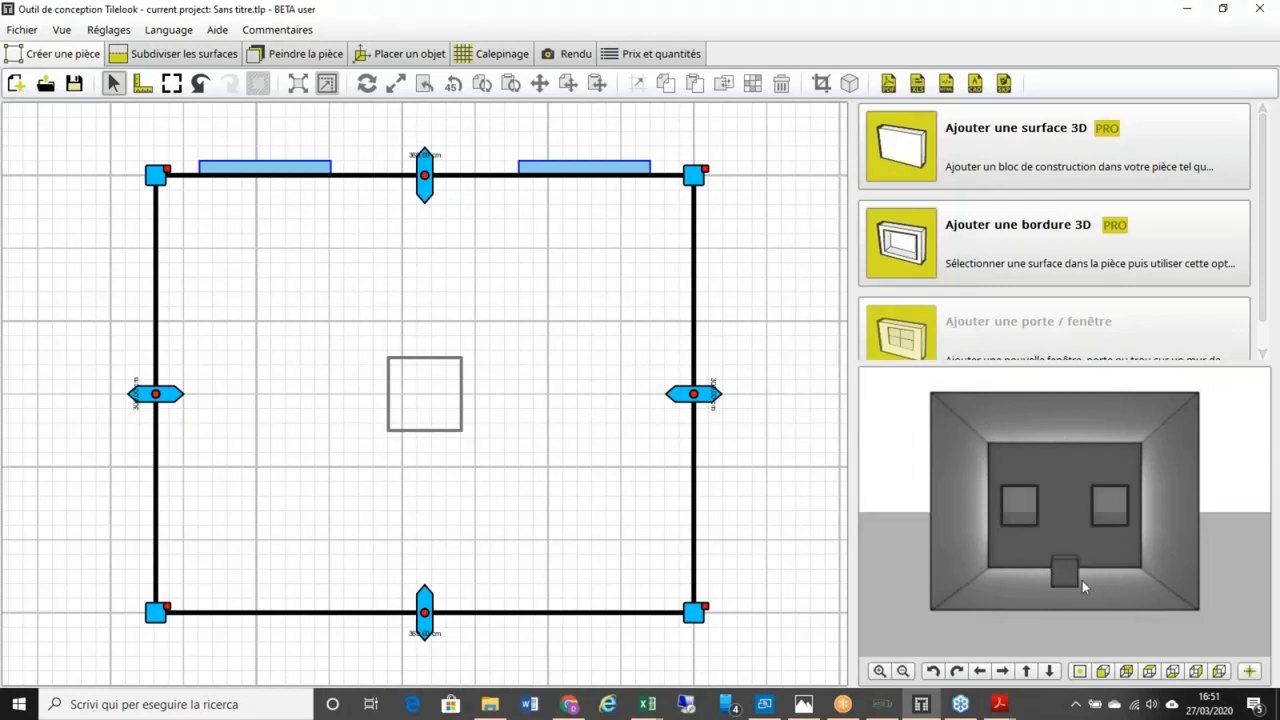
Step: Move the block against the back wall, between the two windows
{"action": "left_click", "coordinate": [393, 365]}
{"action": "left_click_drag", "start_coordinate": [341, 315], "coordinate": [551, 509]}
{"action": "left_click_drag", "start_coordinate": [391, 362], "coordinate": [422, 188]}
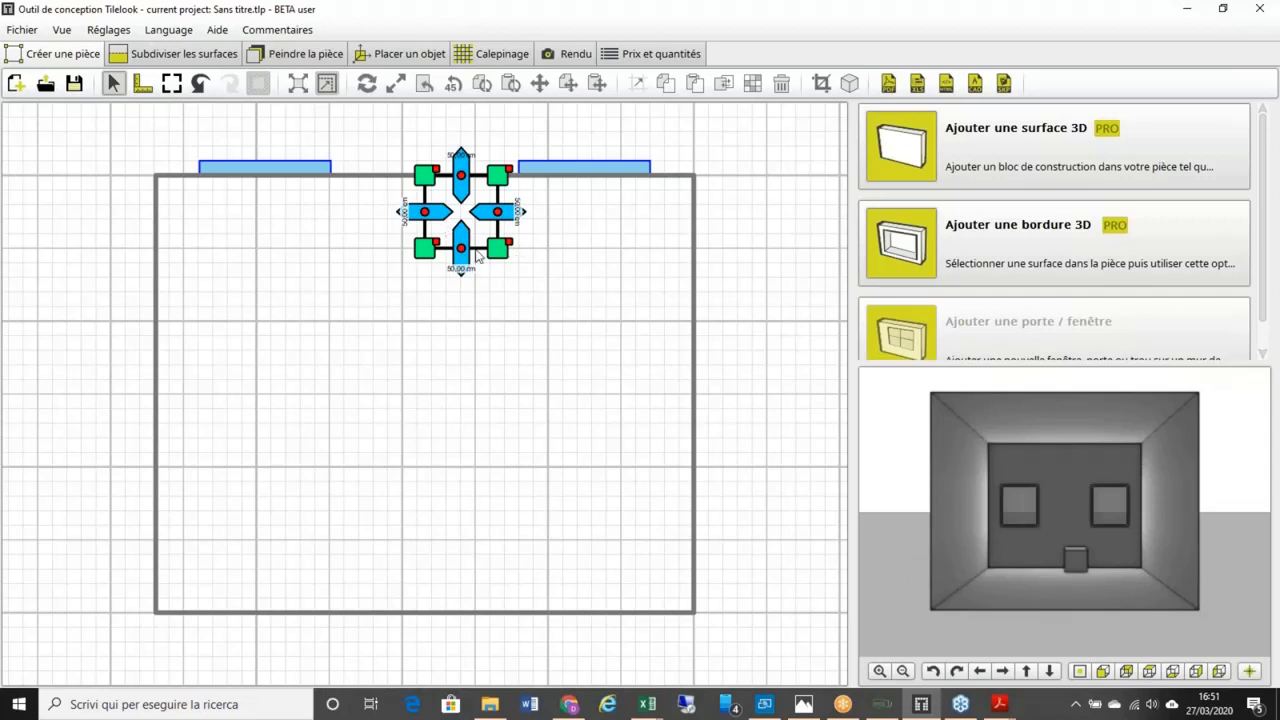
Step: Set the block's elevation to 300 cm
{"action": "right_click", "coordinate": [510, 248]}
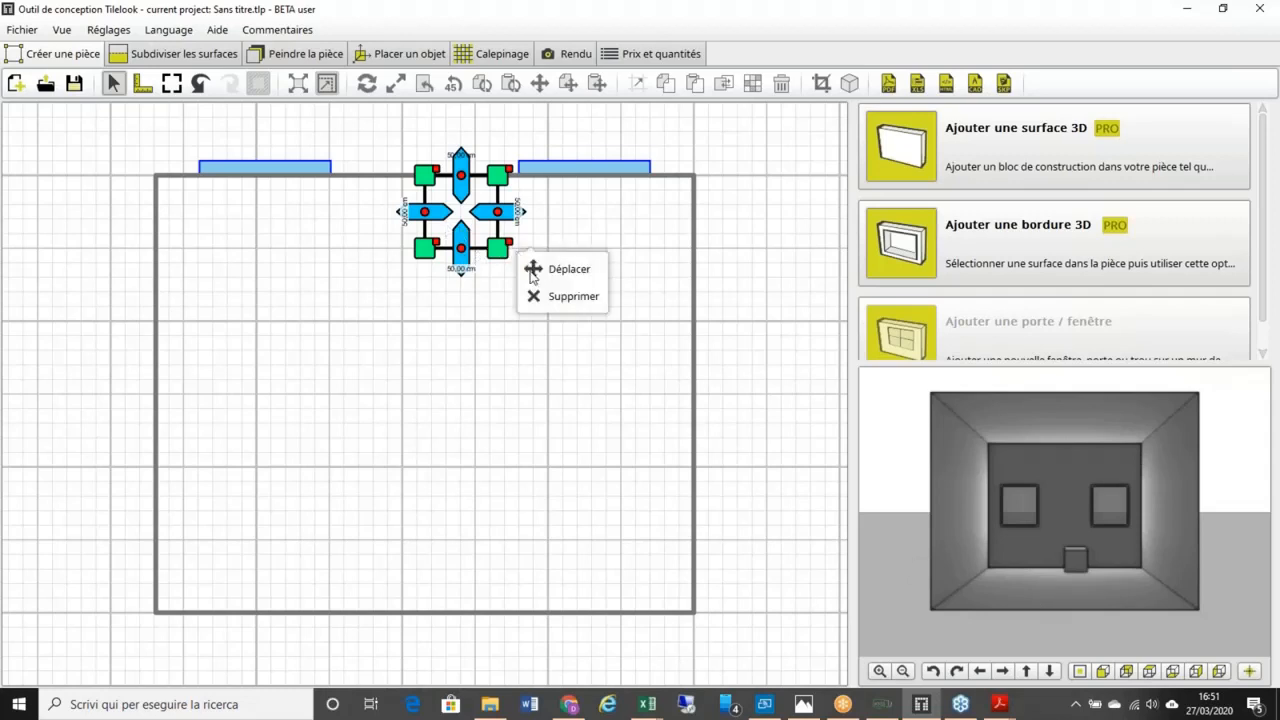
{"action": "right_click", "coordinate": [498, 213]}
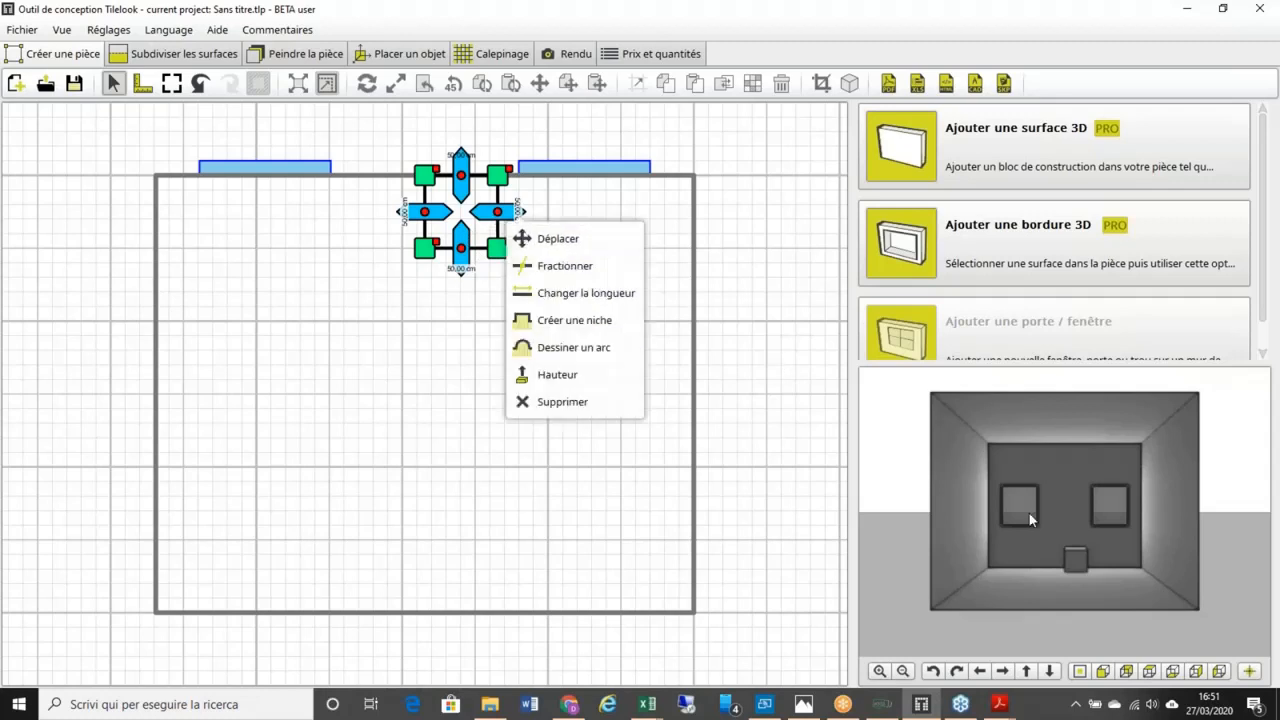
{"action": "left_click", "coordinate": [585, 379]}
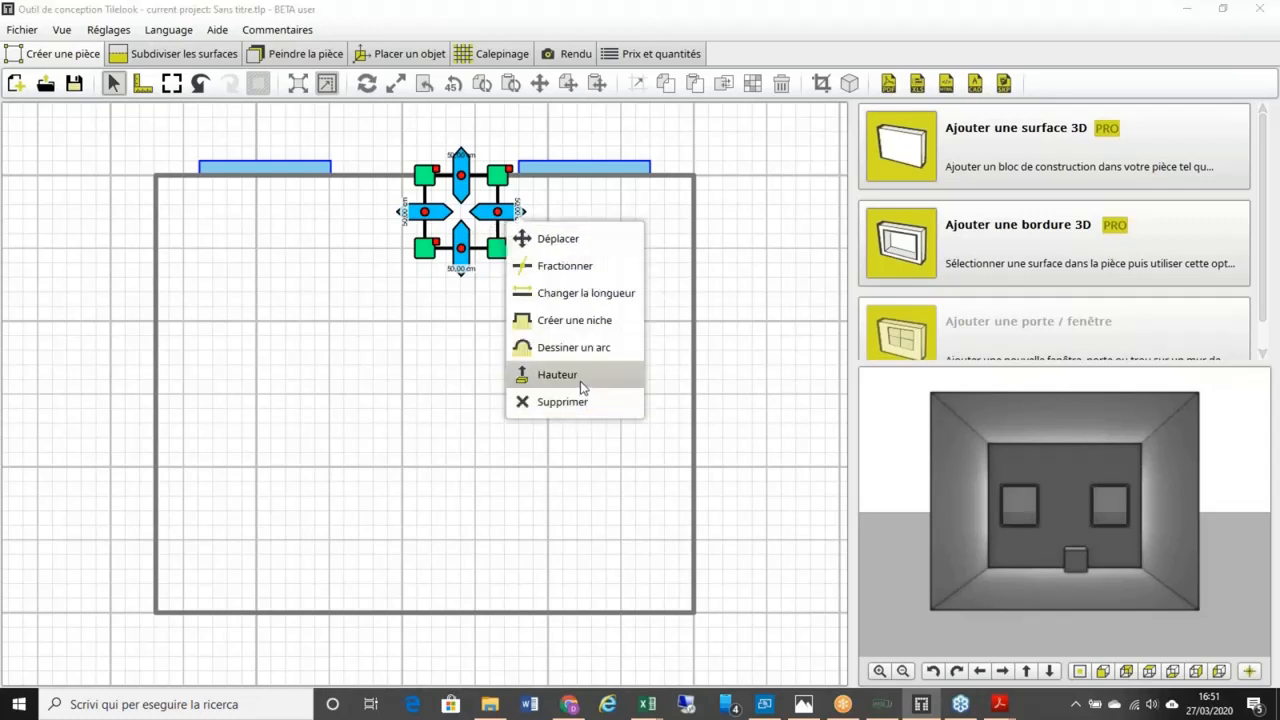
{"action": "type", "text": "2"}
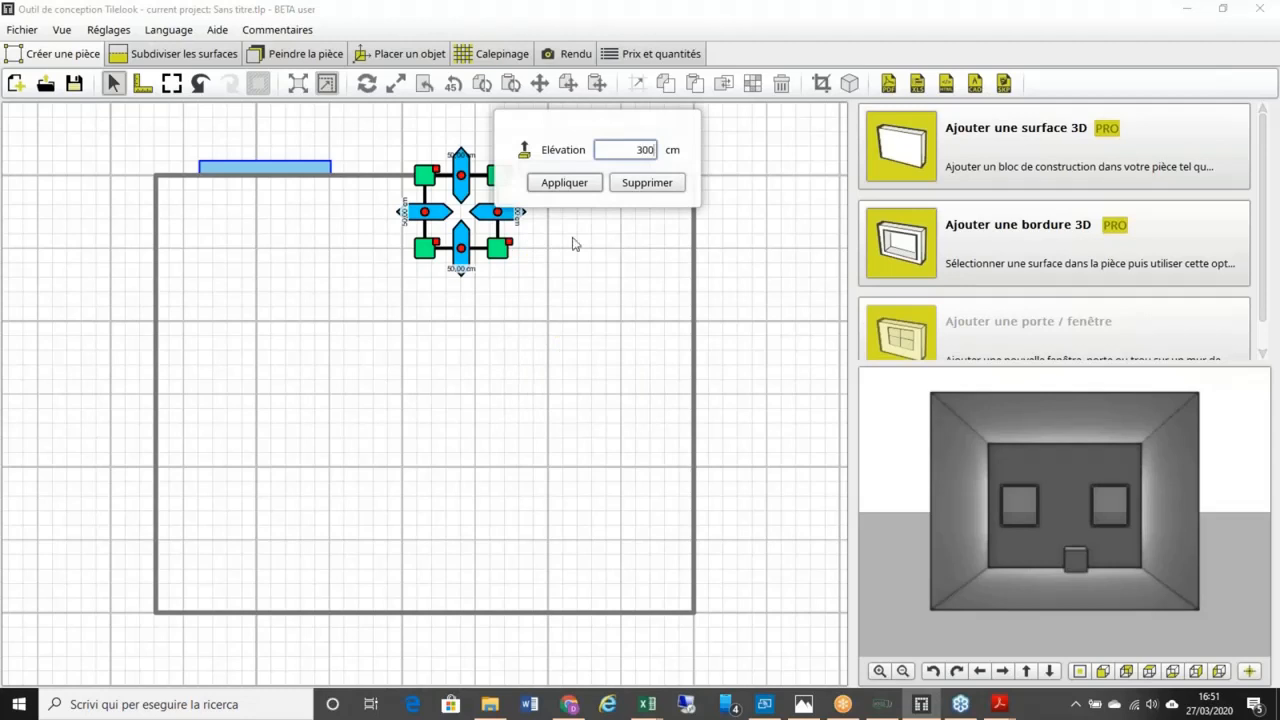
{"action": "left_click", "coordinate": [562, 184]}
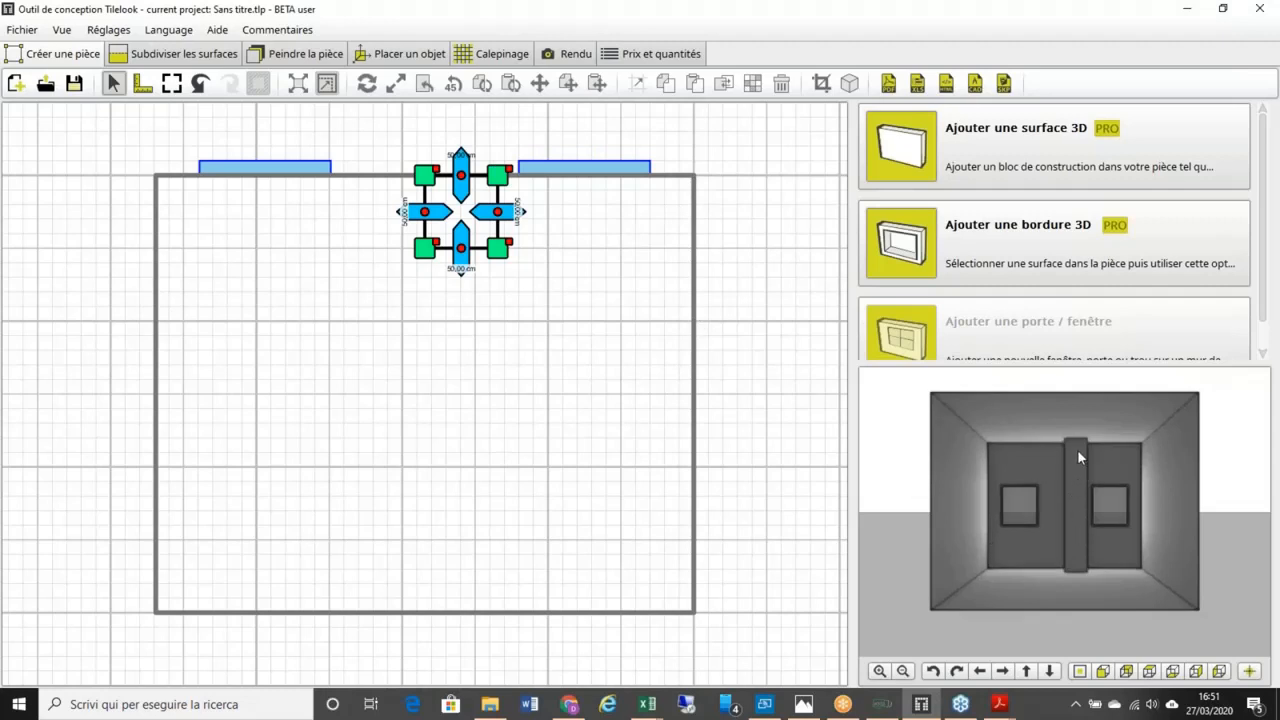
Step: In the top view, lengthen the block out from the wall and narrow it to about 28 cm
{"action": "left_click", "coordinate": [1150, 671]}
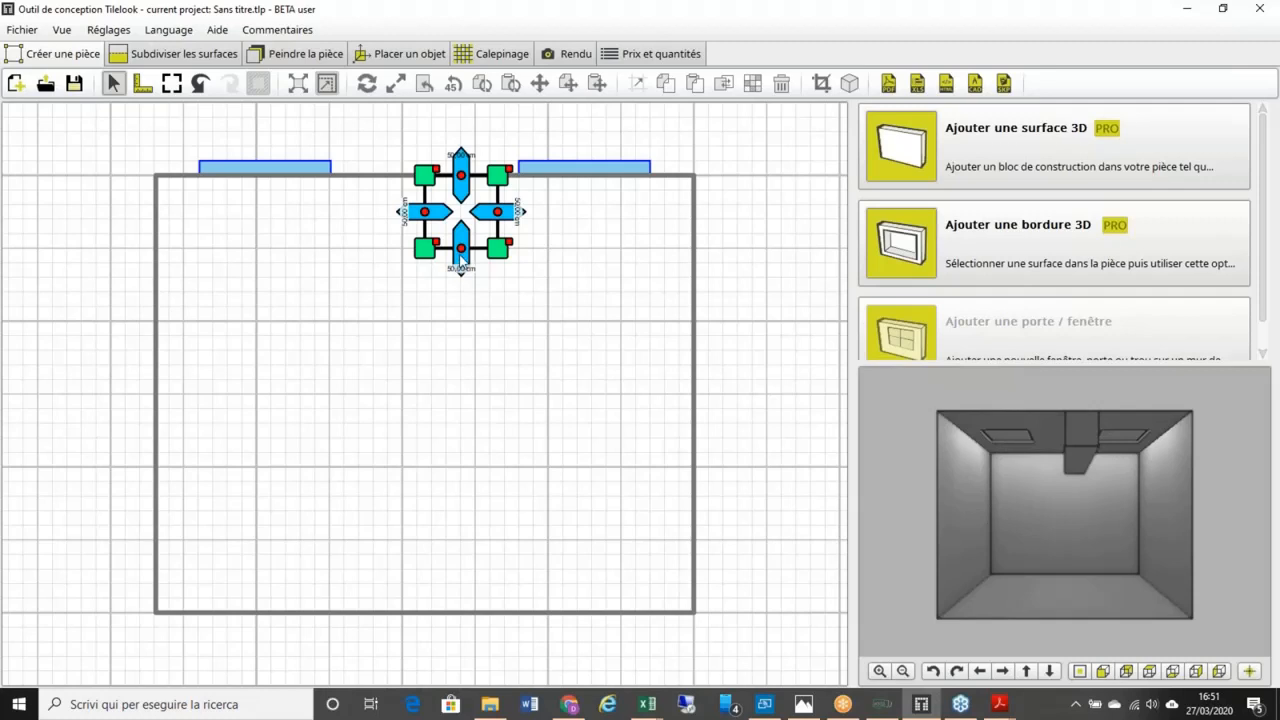
{"action": "left_click_drag", "start_coordinate": [461, 258], "coordinate": [461, 351]}
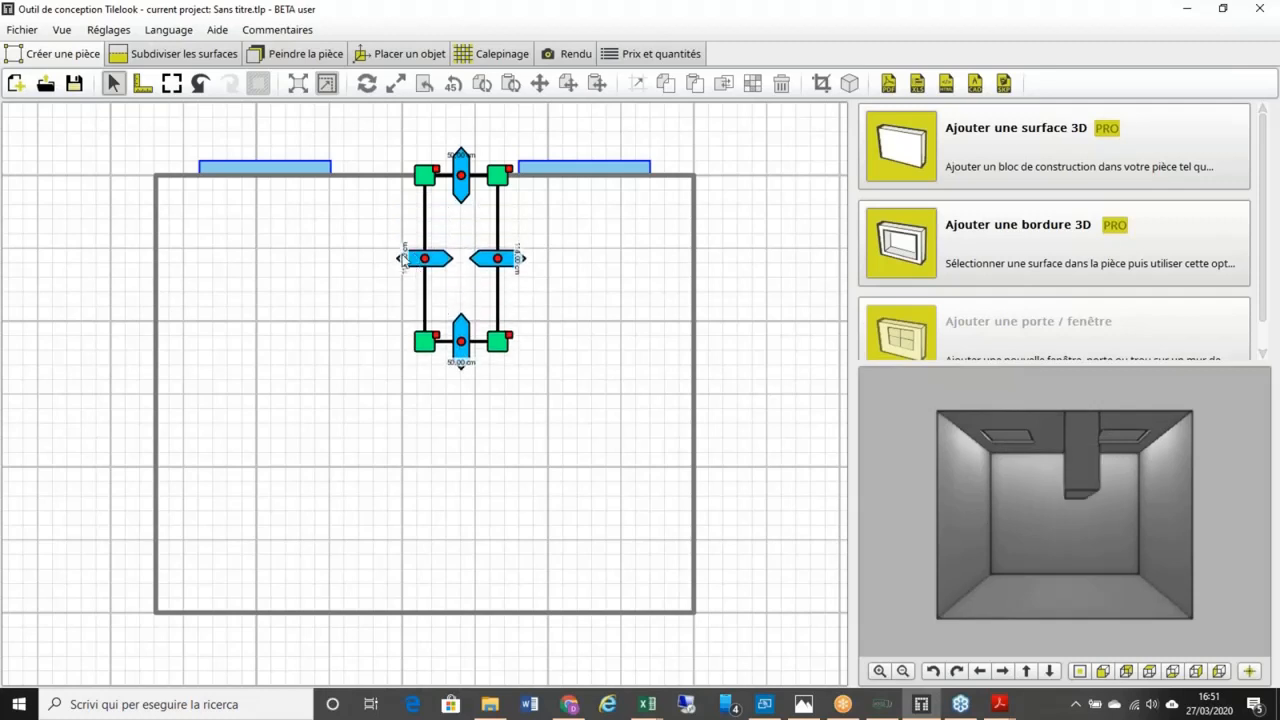
{"action": "left_click_drag", "start_coordinate": [402, 260], "coordinate": [361, 259]}
{"action": "left_click_drag", "start_coordinate": [480, 259], "coordinate": [411, 262]}
{"action": "left_click_drag", "start_coordinate": [409, 360], "coordinate": [406, 457]}
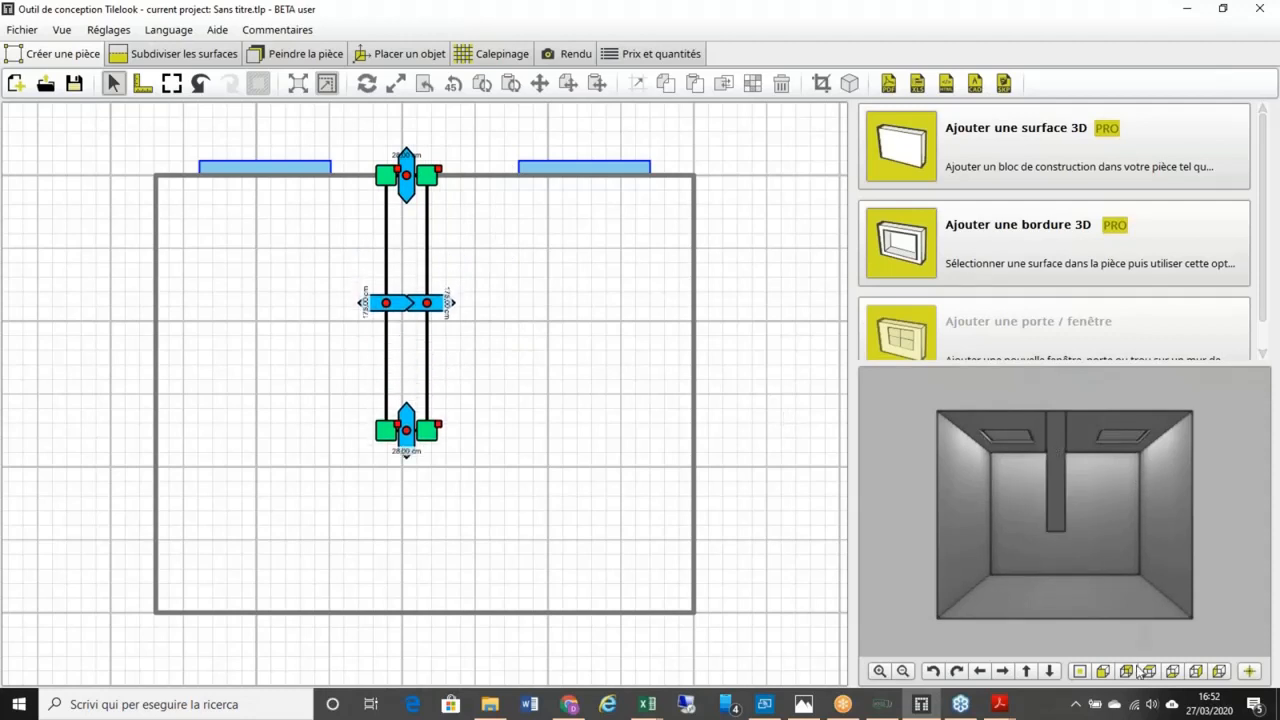
Step: Narrow the partition further to 18 cm and move it away from the wall into the room
{"action": "left_click", "coordinate": [1103, 671]}
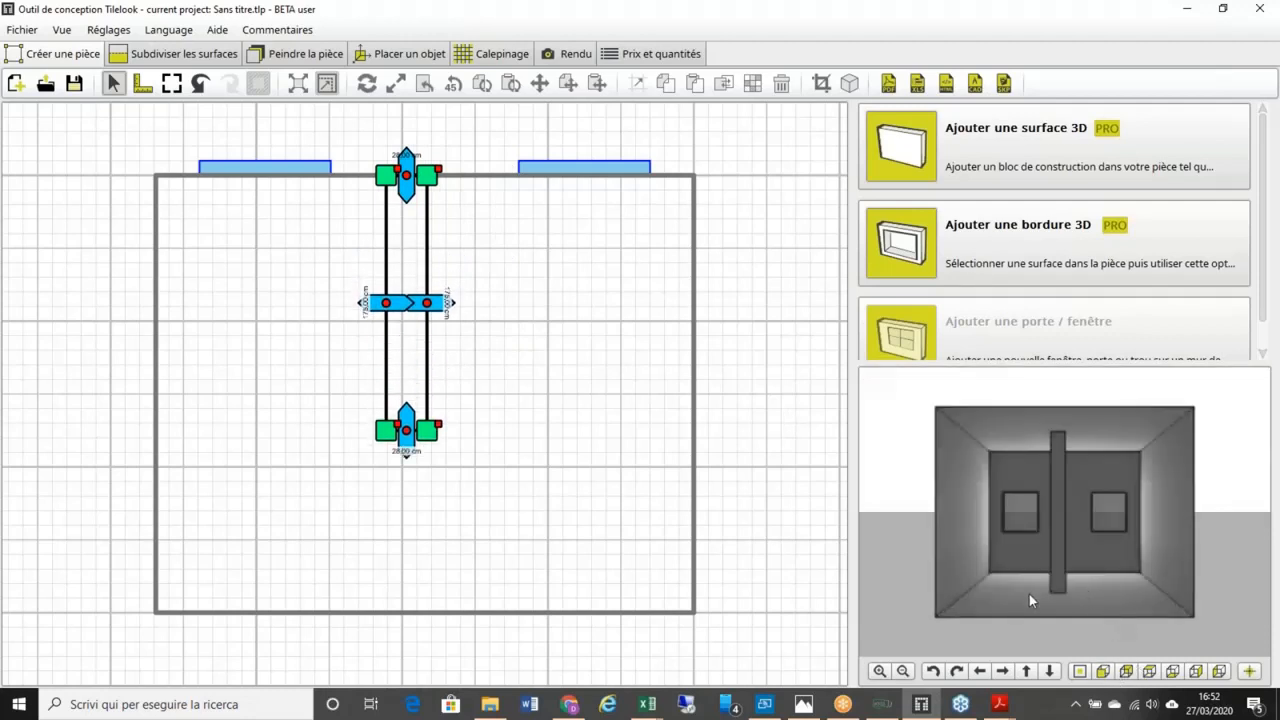
{"action": "left_click_drag", "start_coordinate": [1029, 594], "coordinate": [887, 547]}
{"action": "left_click_drag", "start_coordinate": [1195, 568], "coordinate": [1190, 598]}
{"action": "left_click", "coordinate": [1149, 672]}
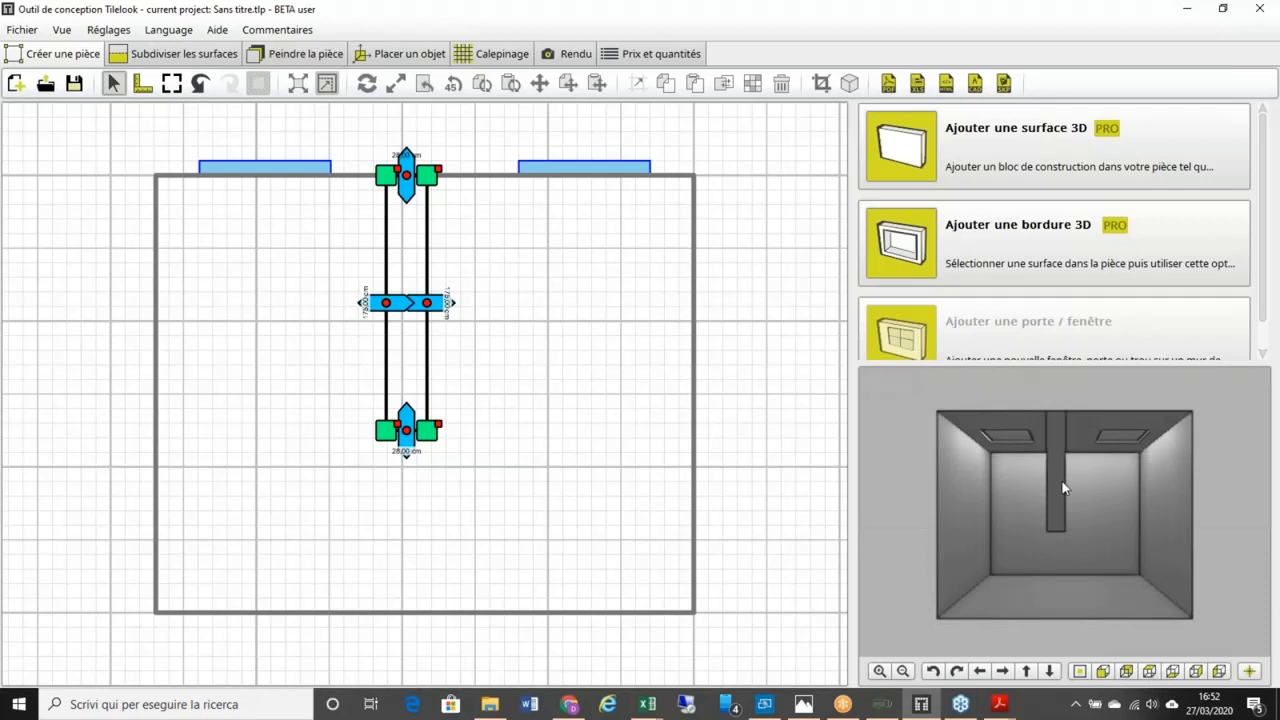
{"action": "left_click_drag", "start_coordinate": [401, 312], "coordinate": [415, 308]}
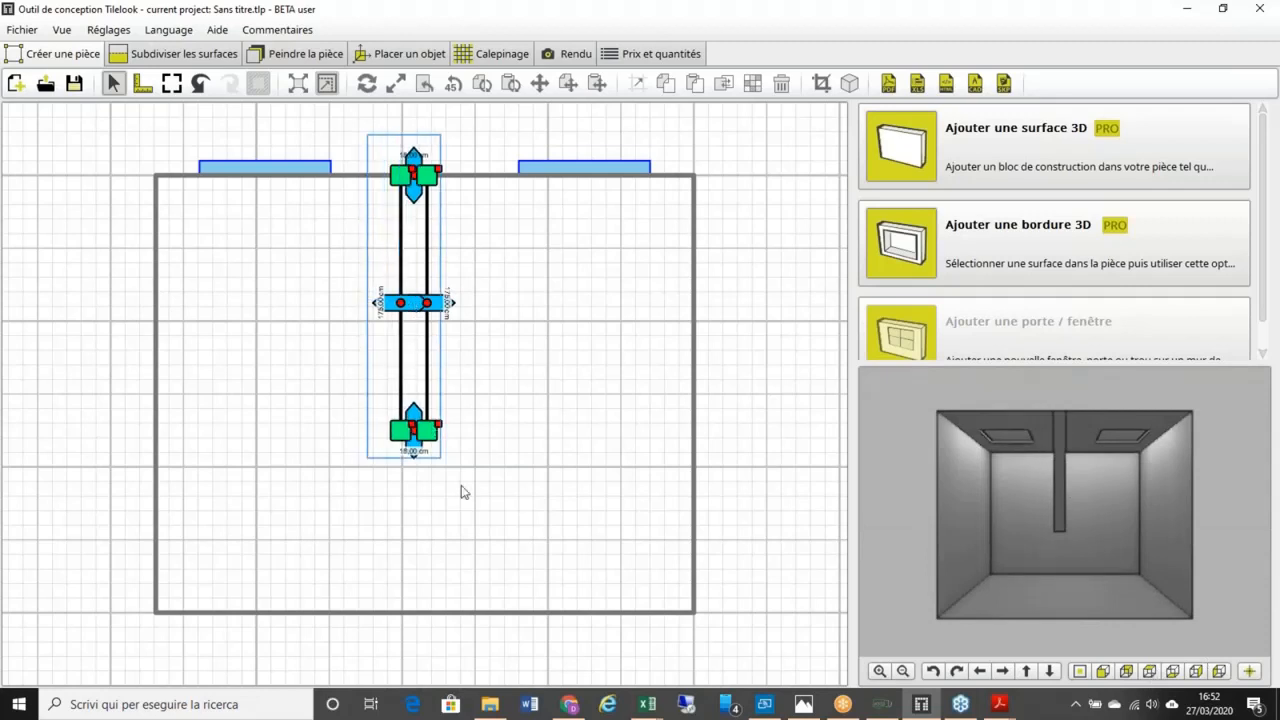
{"action": "left_click_drag", "start_coordinate": [461, 486], "coordinate": [473, 487]}
{"action": "mouse_move", "coordinate": [402, 177]}
{"action": "left_mouse_down"}
{"action": "mouse_move", "coordinate": [390, 228]}
{"action": "mouse_move", "coordinate": [429, 271]}
{"action": "mouse_move", "coordinate": [445, 262]}
{"action": "mouse_move", "coordinate": [440, 248]}
{"action": "mouse_move", "coordinate": [411, 254]}
{"action": "mouse_move", "coordinate": [430, 266]}
{"action": "left_mouse_up"}
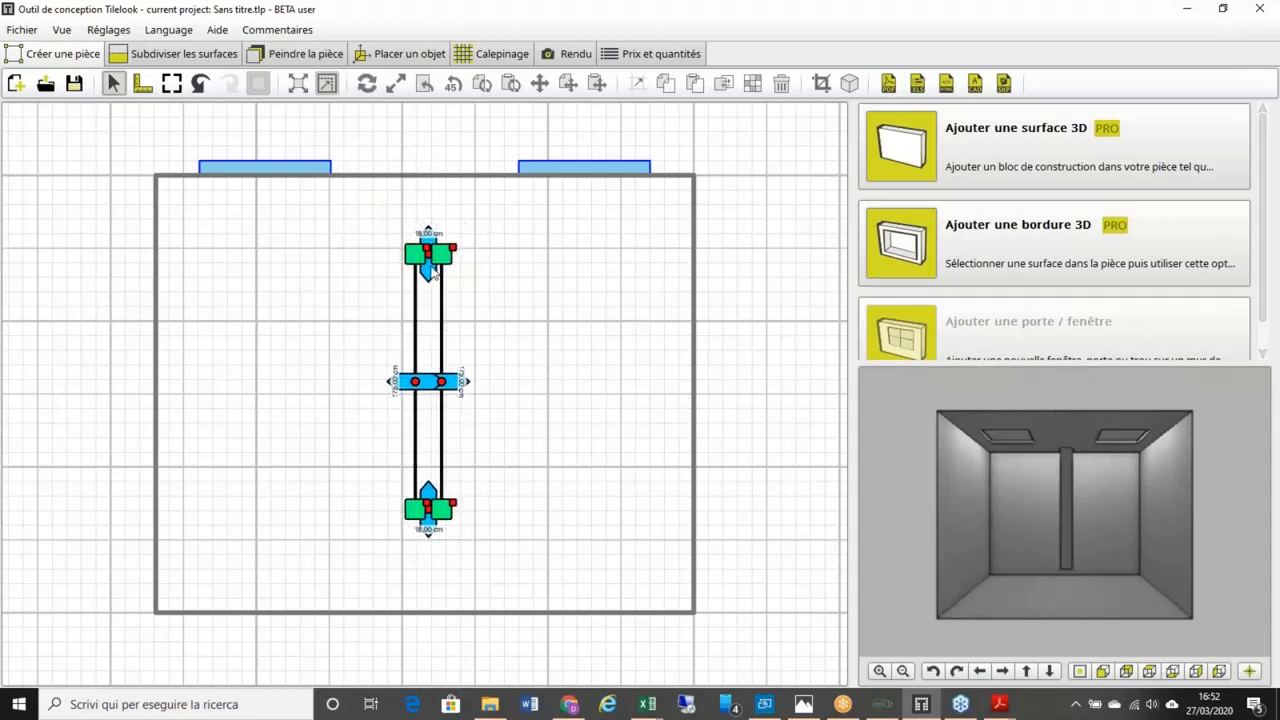
Step: Review the partition from the top, front, overhead and opposite 3D views
{"action": "left_click", "coordinate": [1103, 672]}
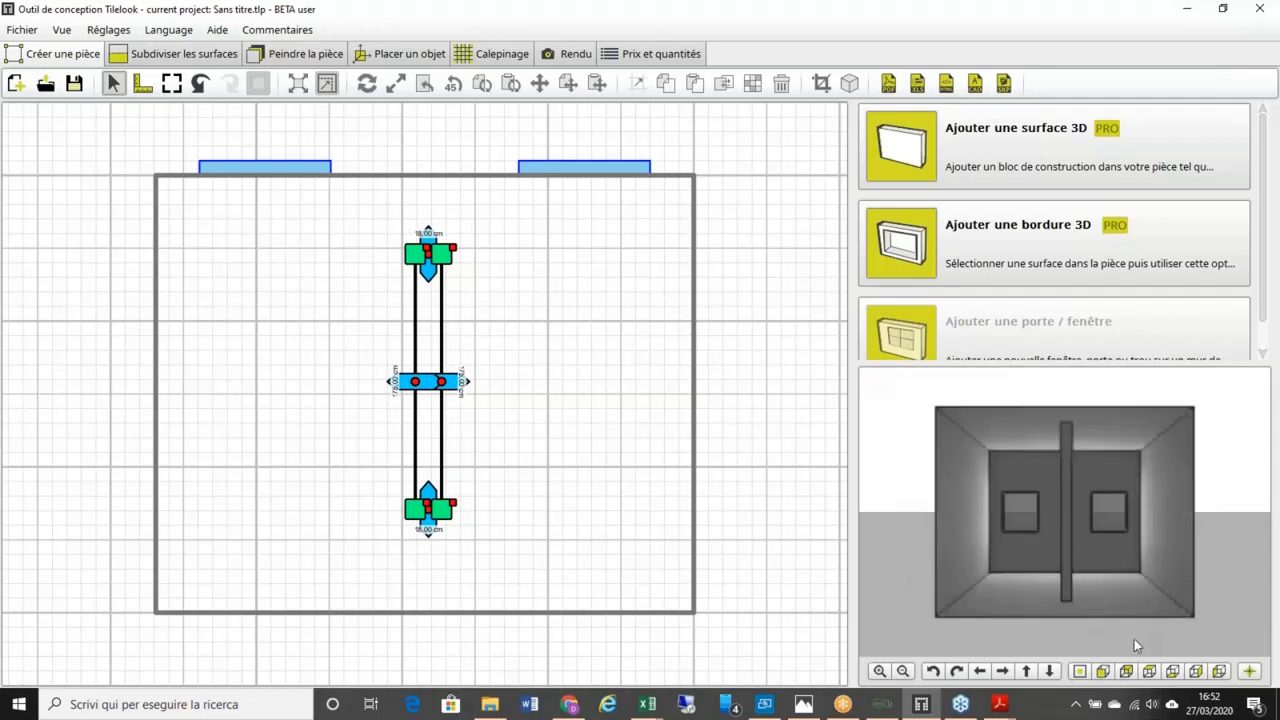
{"action": "left_click", "coordinate": [1149, 672]}
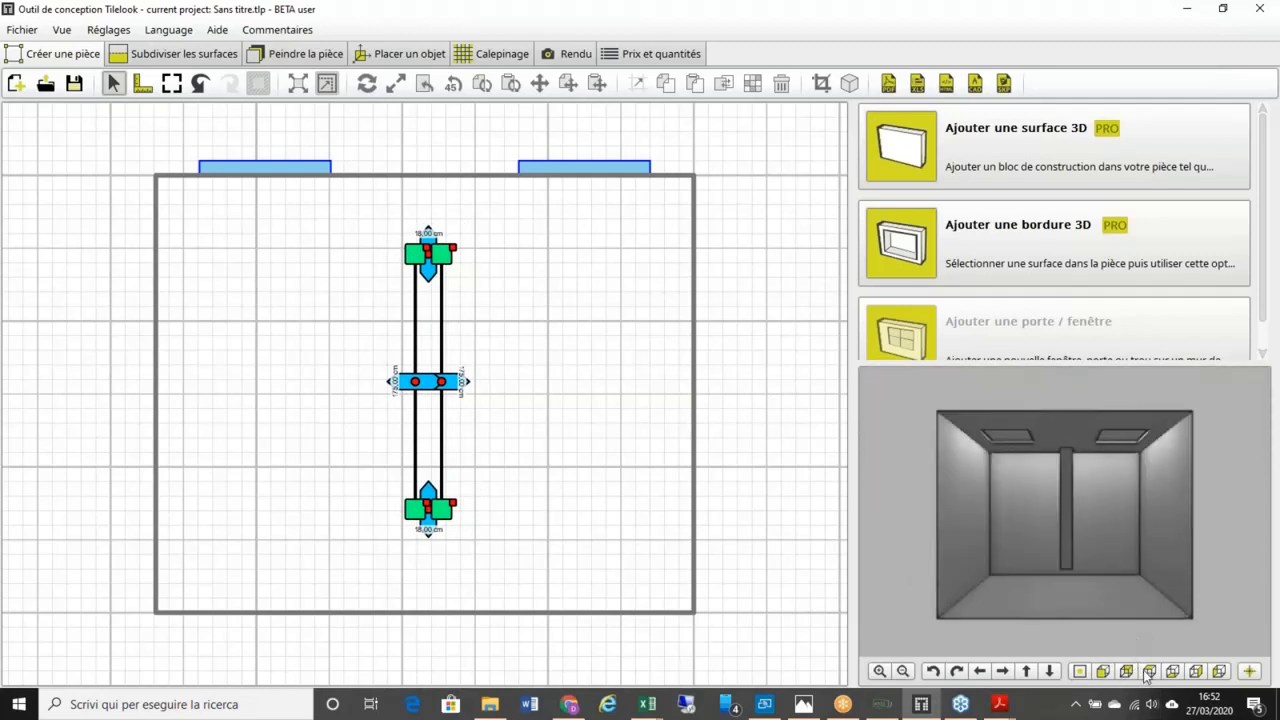
{"action": "left_click", "coordinate": [1180, 672]}
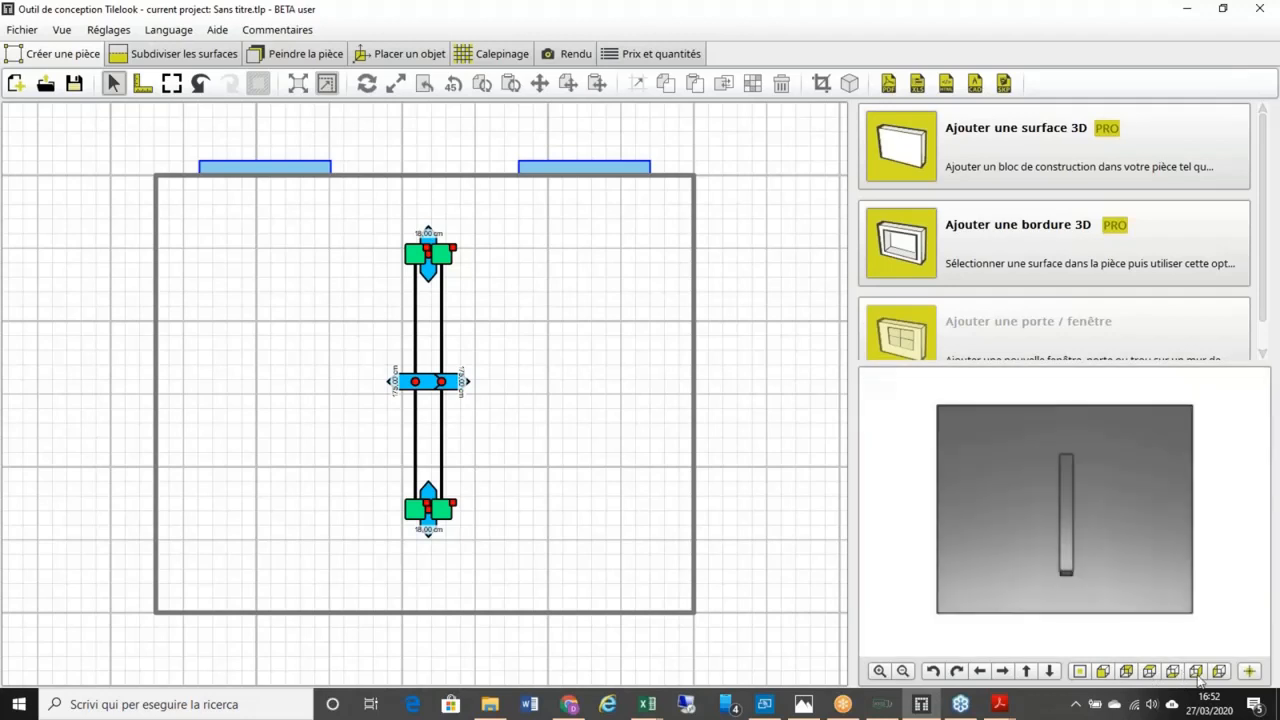
{"action": "left_click", "coordinate": [1197, 673]}
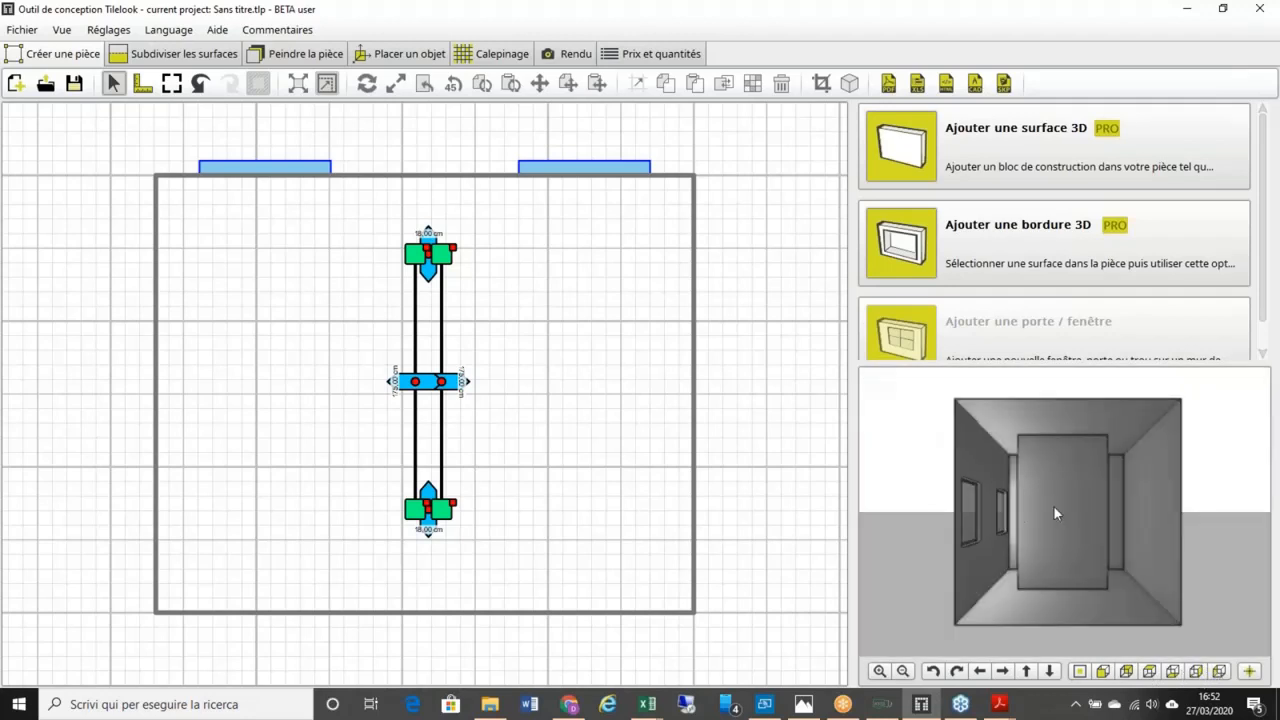
{"action": "left_click", "coordinate": [1216, 670]}
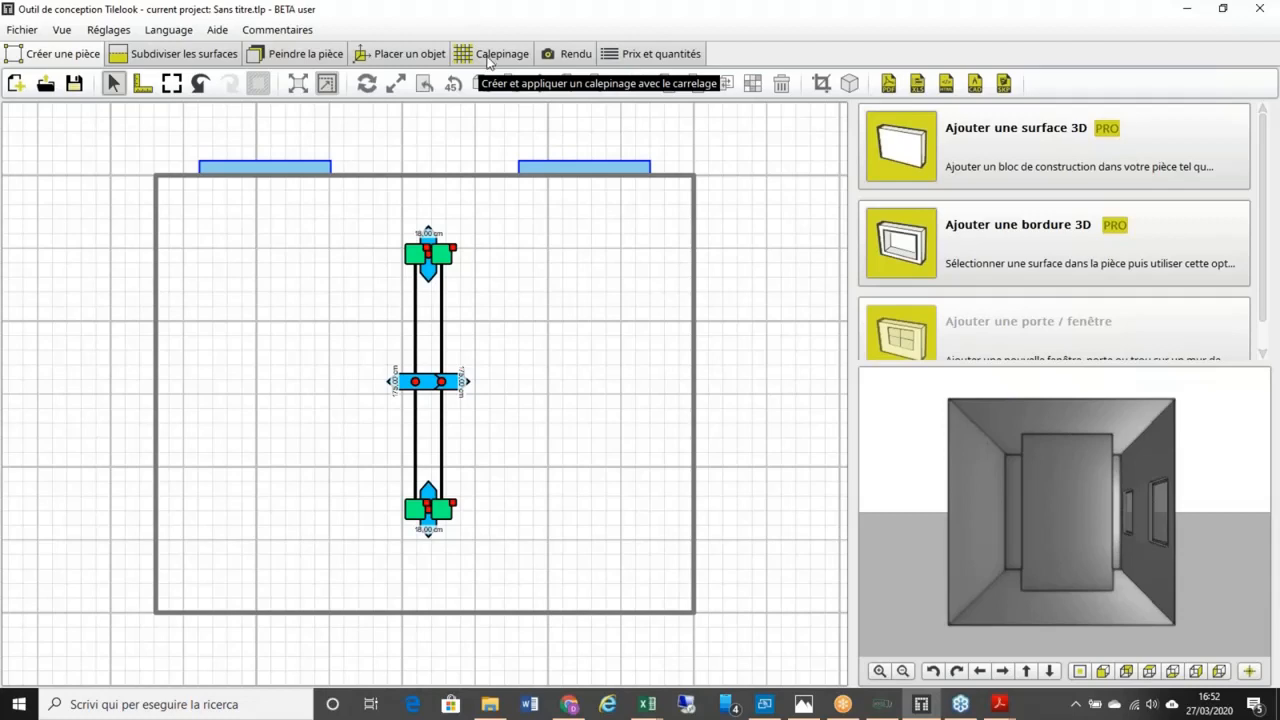
Step: Show the walls, floor and 175 × 300 cm block face in the plan, then open Fichier
{"action": "left_click", "coordinate": [1043, 499]}
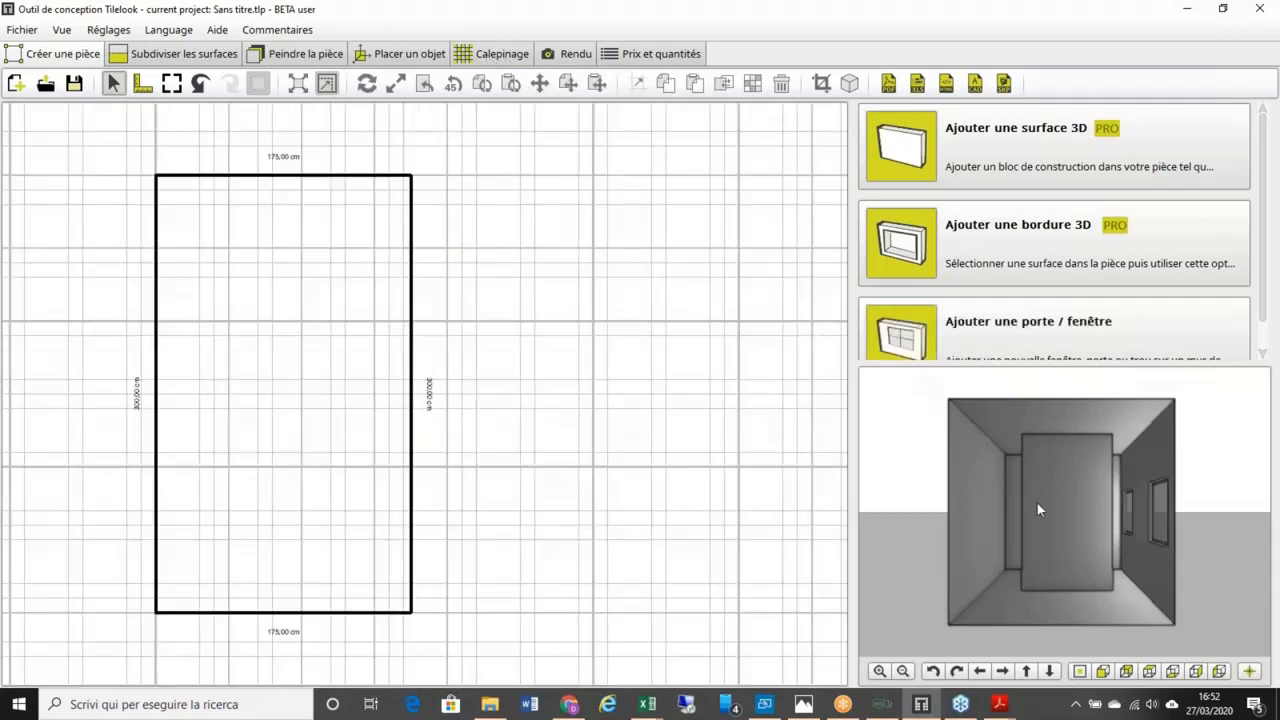
{"action": "left_click", "coordinate": [982, 500]}
{"action": "left_click", "coordinate": [1013, 483]}
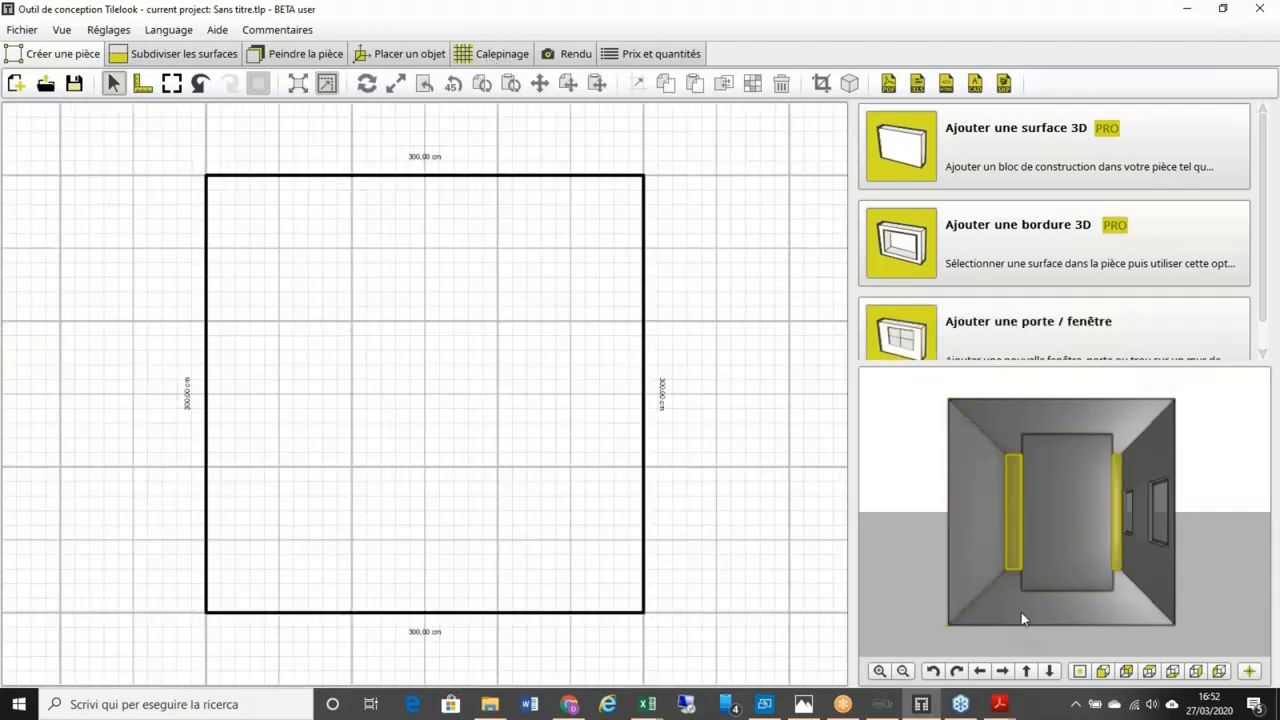
{"action": "left_click", "coordinate": [1021, 612]}
{"action": "left_click", "coordinate": [1149, 465]}
{"action": "left_click", "coordinate": [1073, 481]}
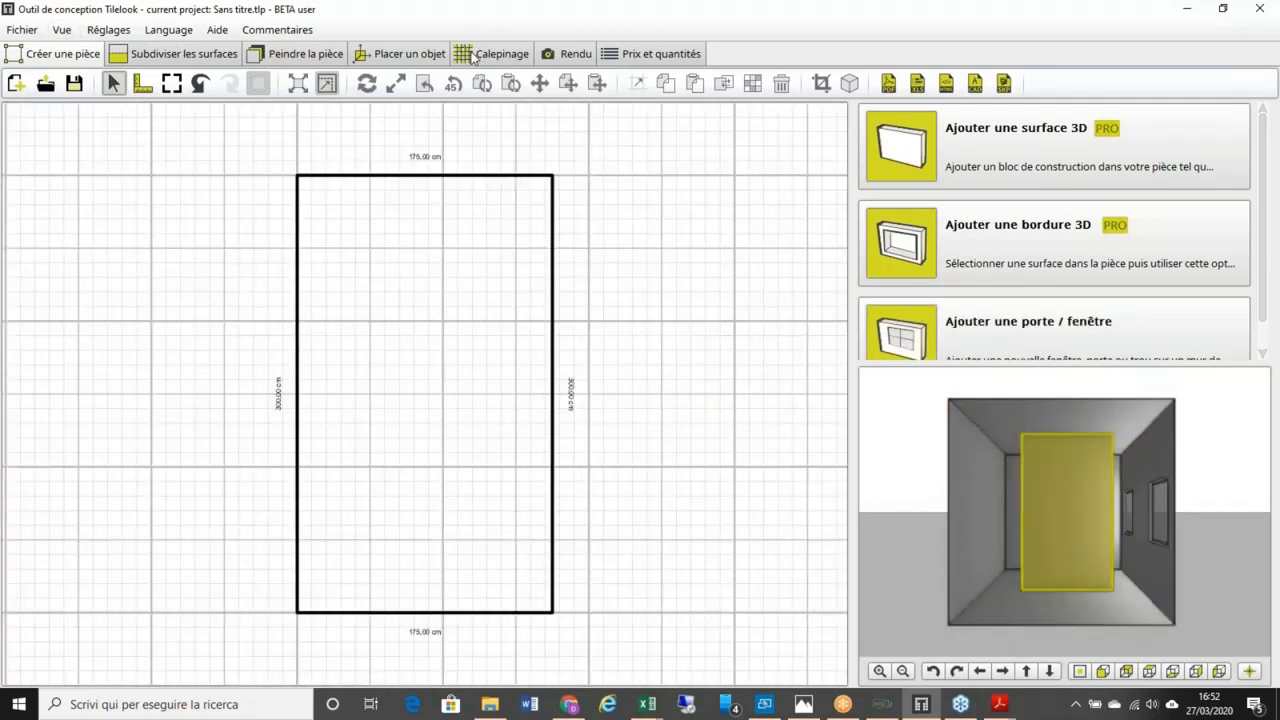
{"action": "left_click", "coordinate": [24, 31]}
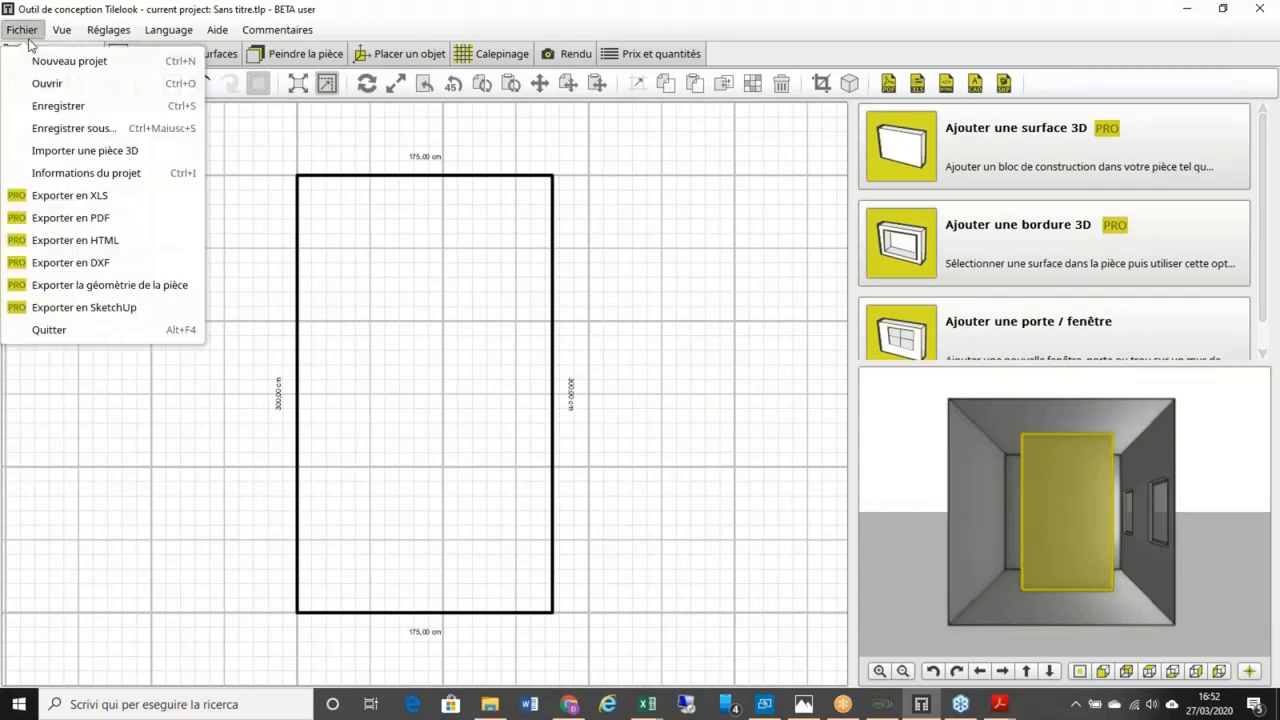
Step: Open a cloud project: download a saved bathroom from the Navigateur Tilelook list
{"action": "left_click", "coordinate": [78, 90]}
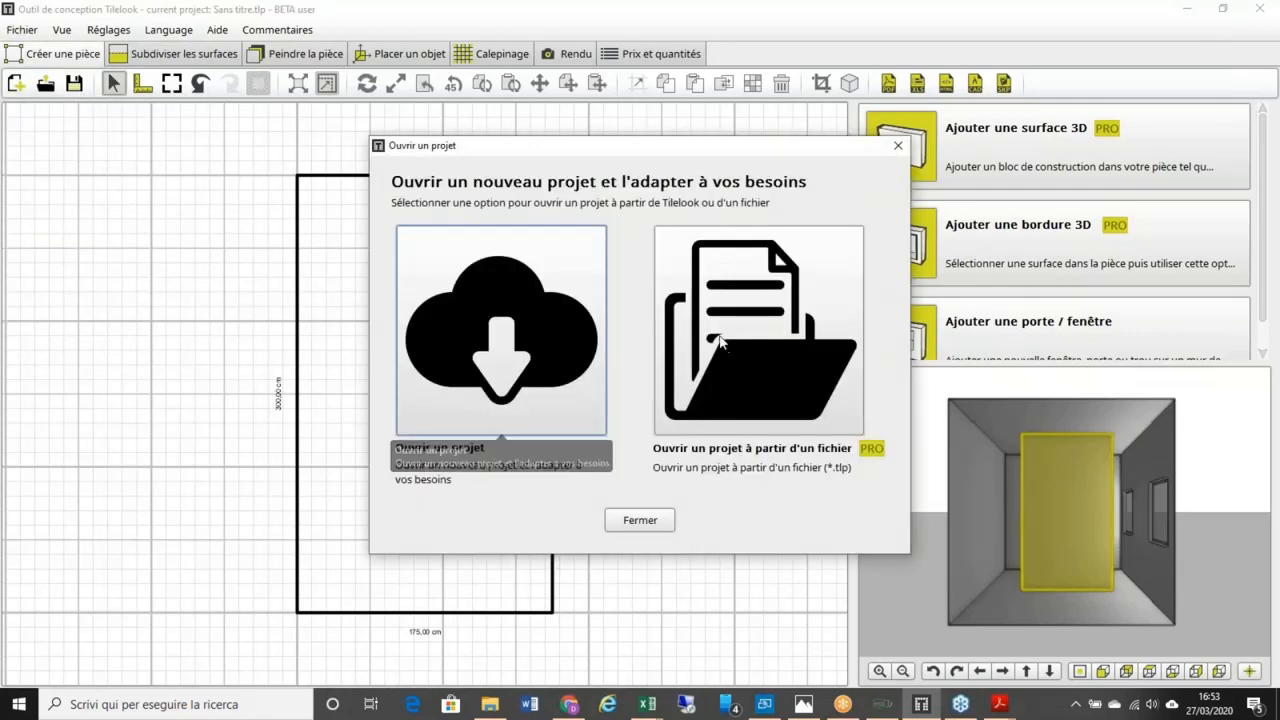
{"action": "left_click", "coordinate": [546, 332]}
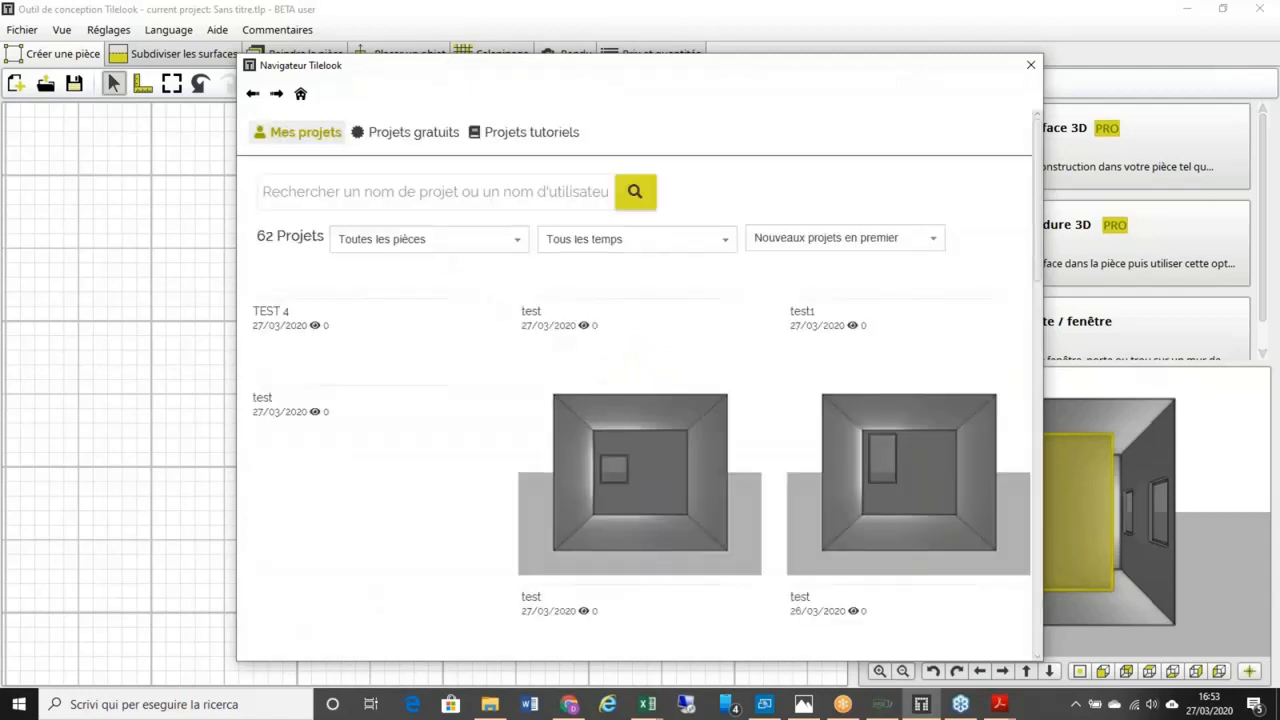
{"action": "mouse_move", "coordinate": [618, 400]}
{"action": "scroll", "coordinate": [618, 400], "scroll_direction": "down", "scroll_amount": 1}
{"action": "scroll", "coordinate": [618, 401], "scroll_direction": "down", "scroll_amount": 4}
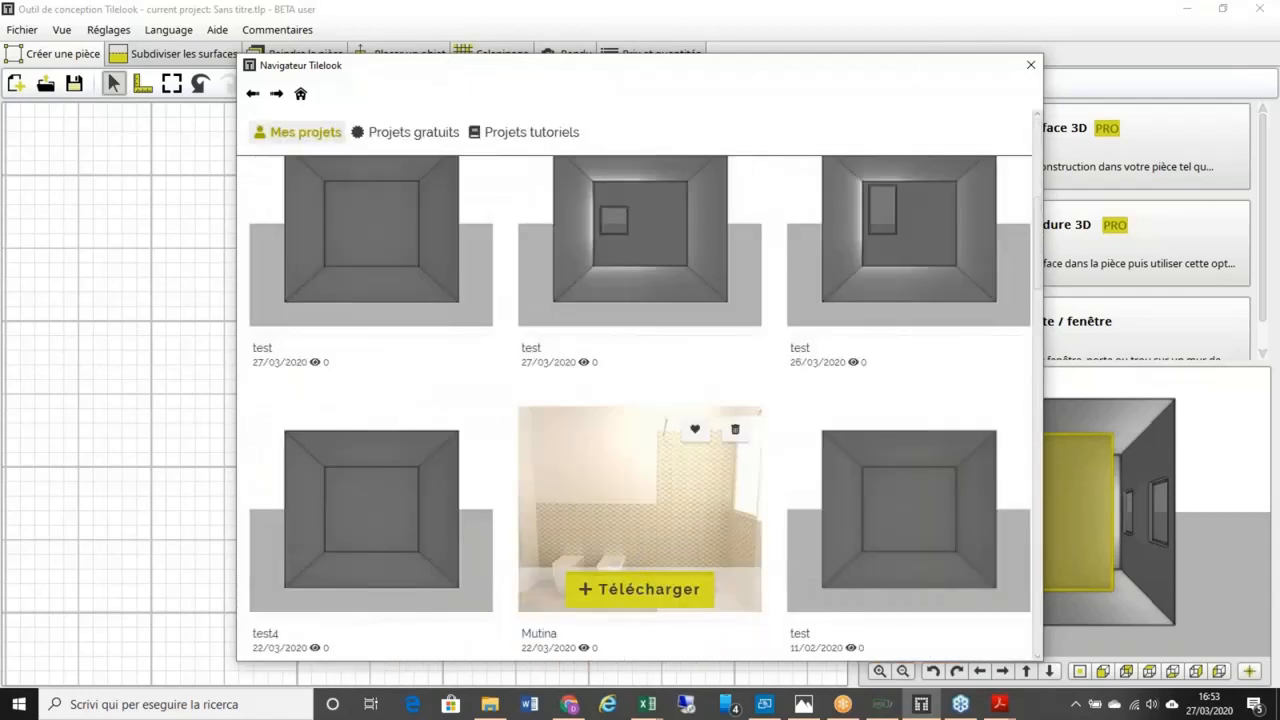
{"action": "left_click", "coordinate": [640, 589]}
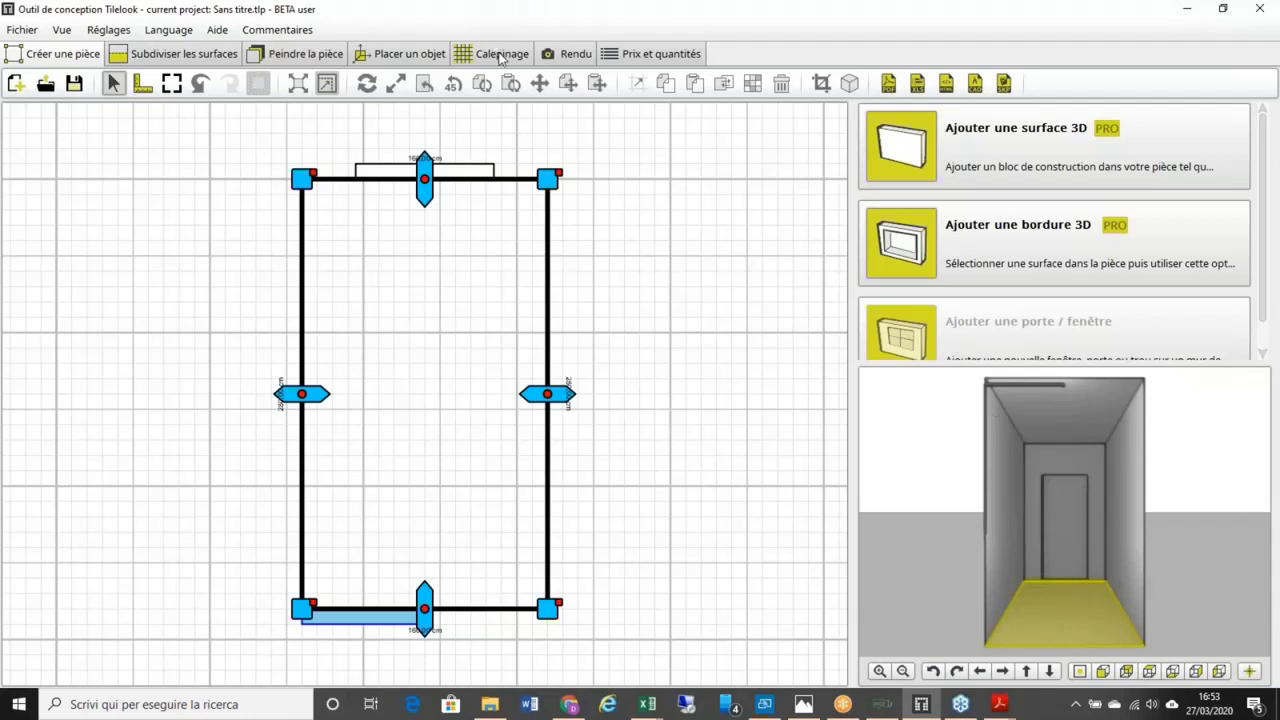
Step: In Calepinage, cycle the 3D views and select the 280 × 270 cm back wall
{"action": "left_click", "coordinate": [500, 56]}
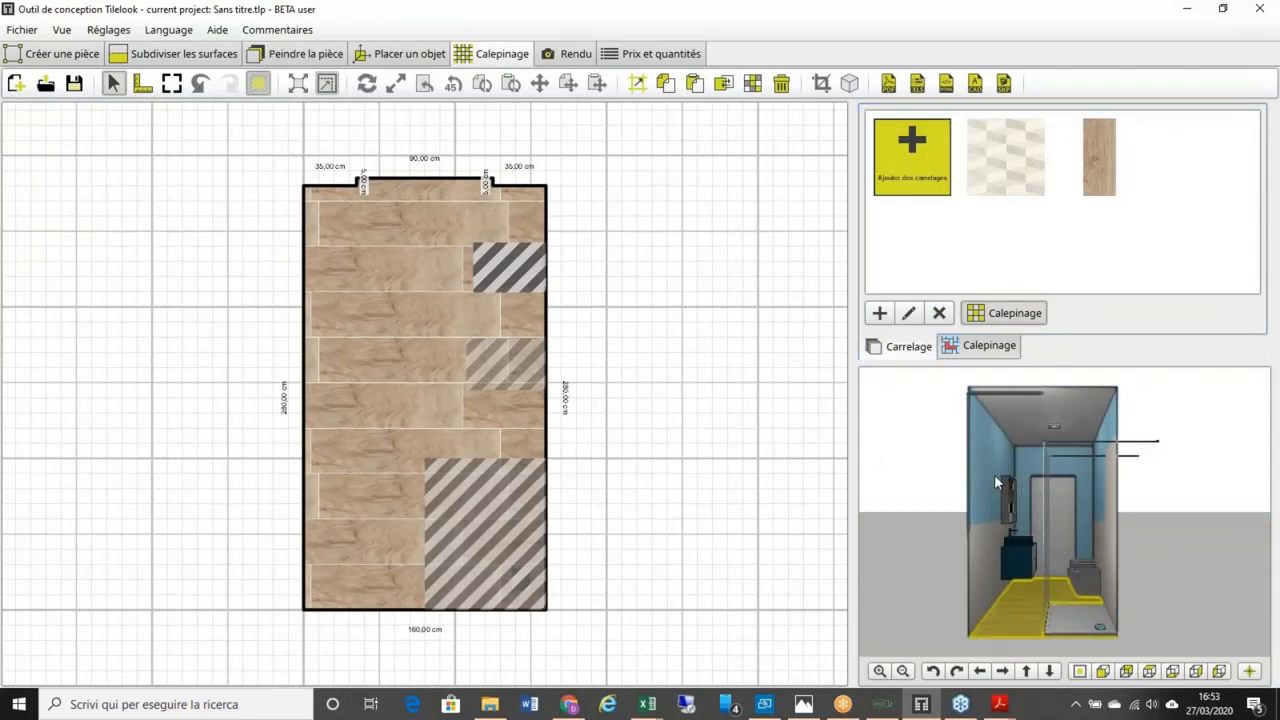
{"action": "left_click", "coordinate": [1126, 671]}
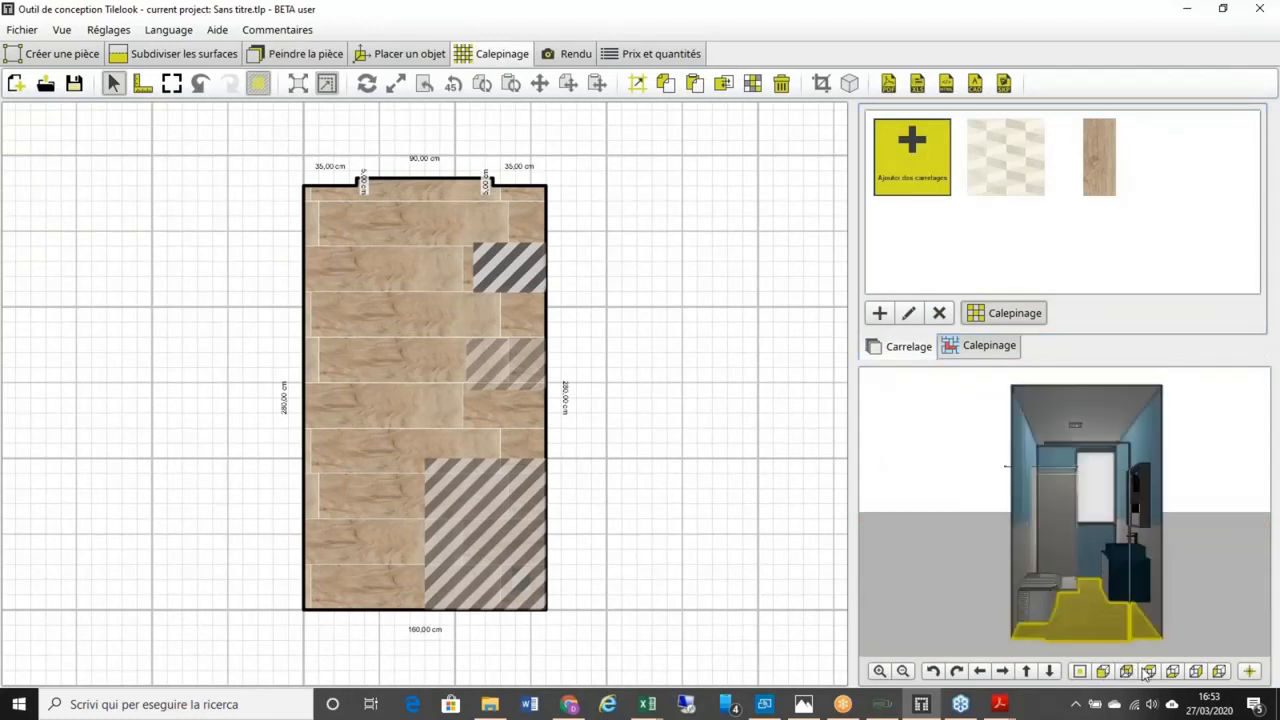
{"action": "left_click", "coordinate": [1149, 672]}
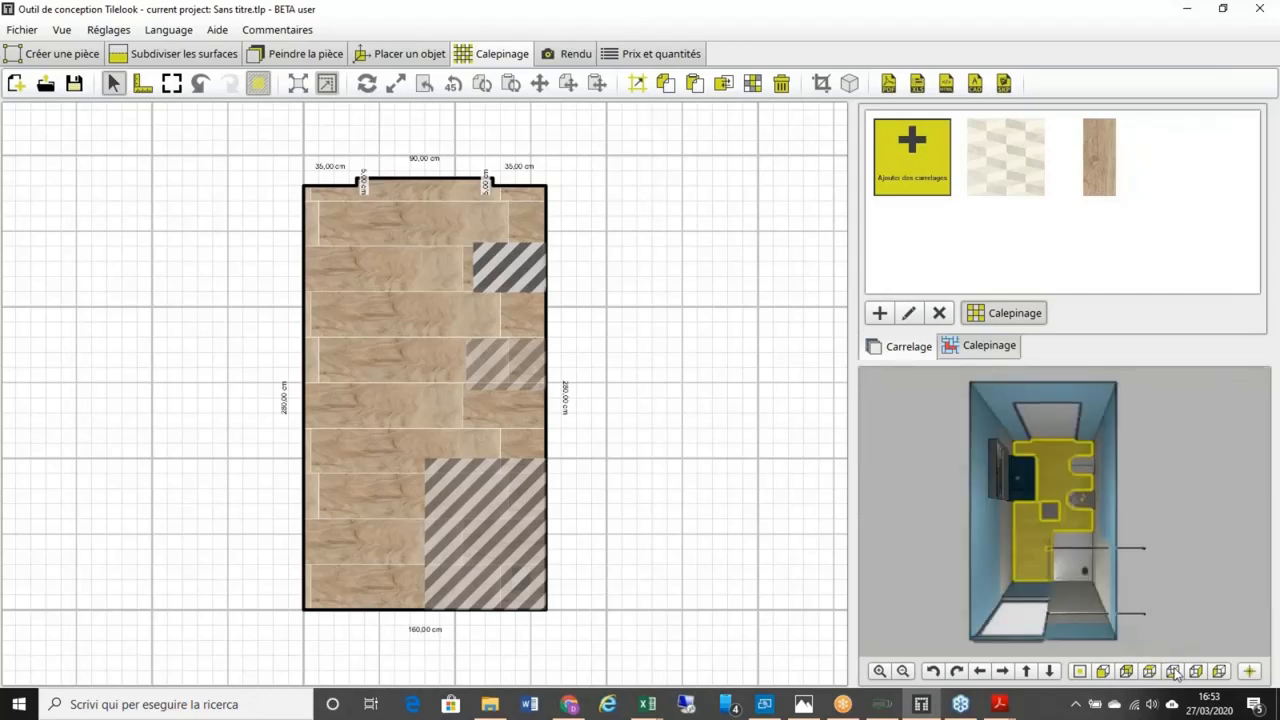
{"action": "left_click", "coordinate": [1174, 671]}
{"action": "left_click", "coordinate": [1196, 671]}
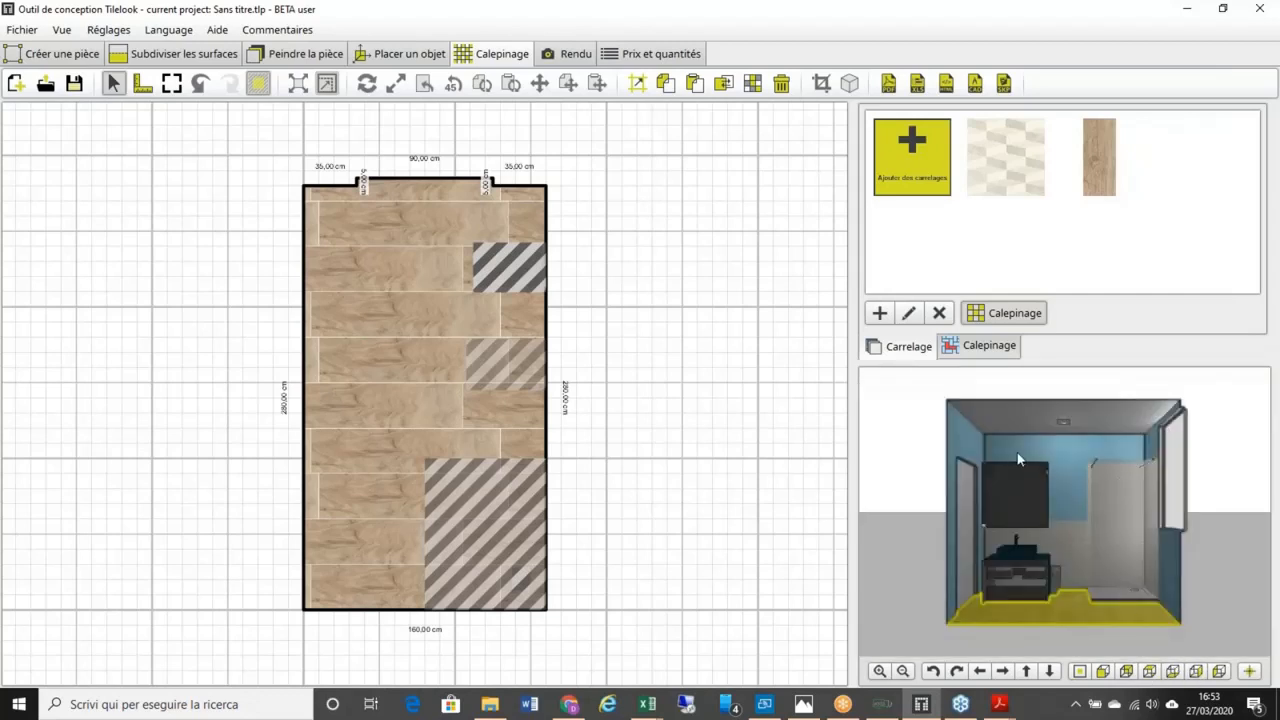
{"action": "left_click", "coordinate": [1071, 465]}
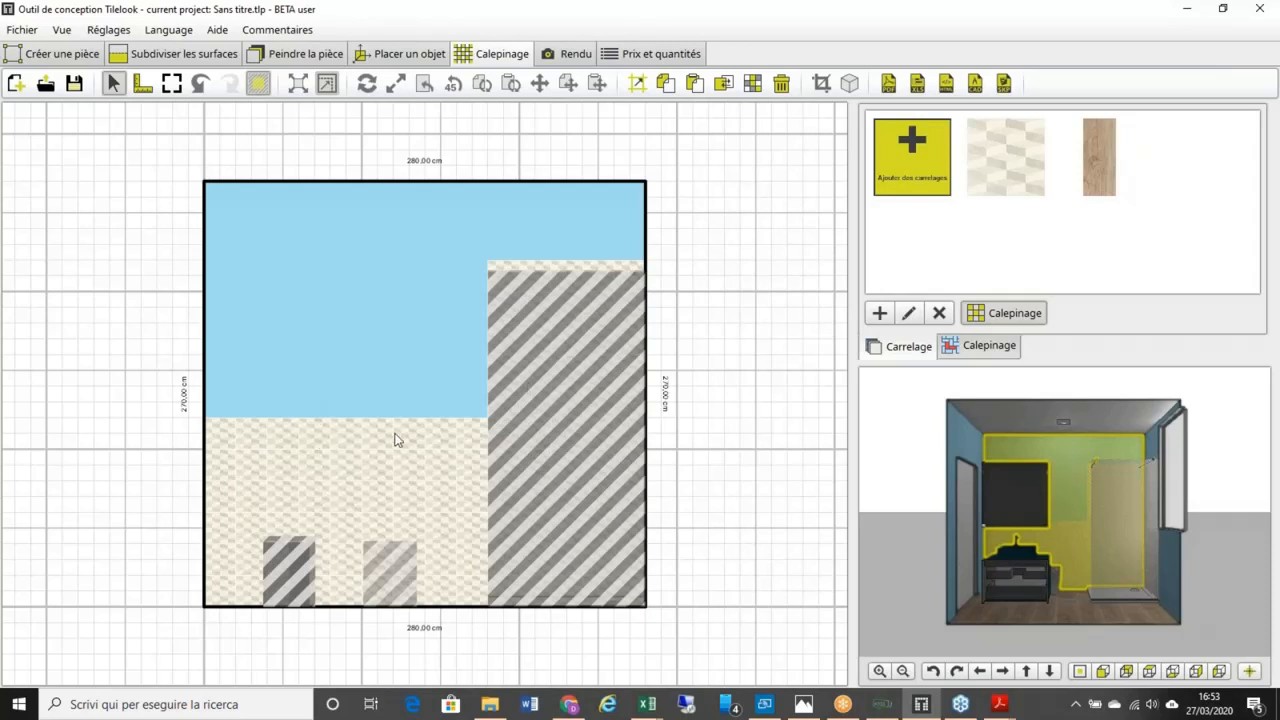
Step: Delete all the beige tiles from the back wall, confirming with Oui
{"action": "left_click", "coordinate": [782, 84]}
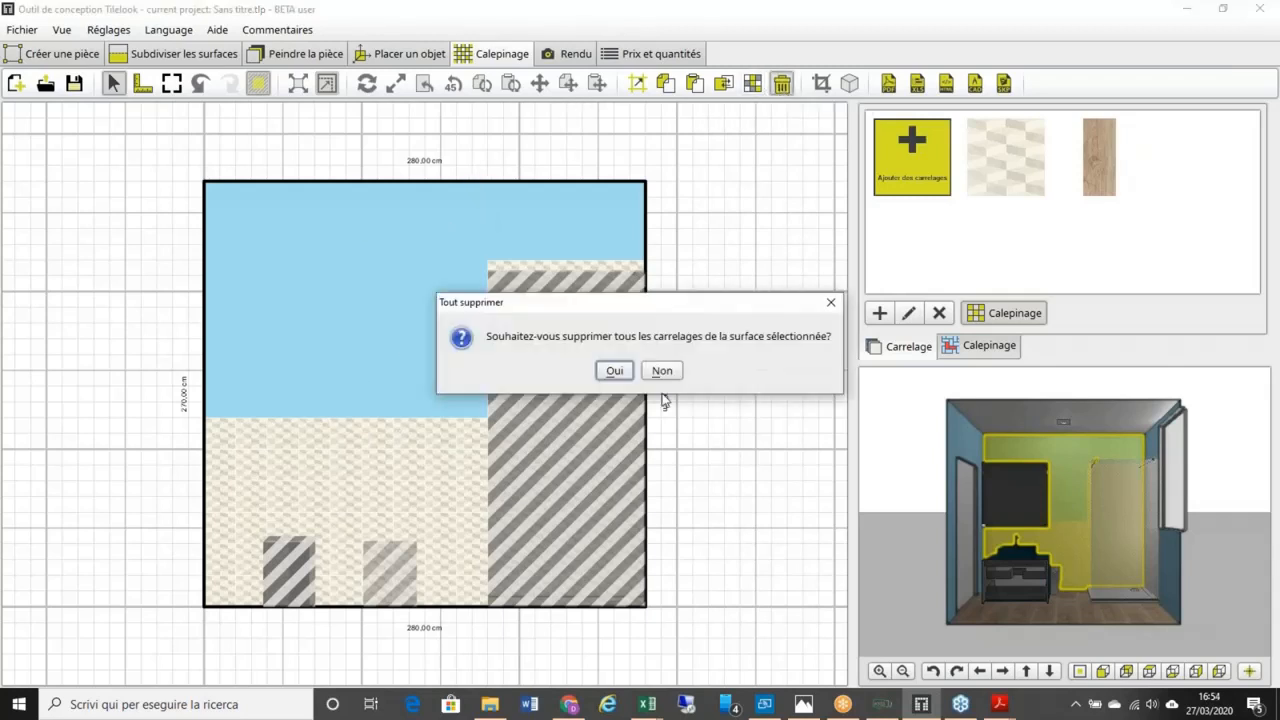
{"action": "left_click", "coordinate": [614, 369]}
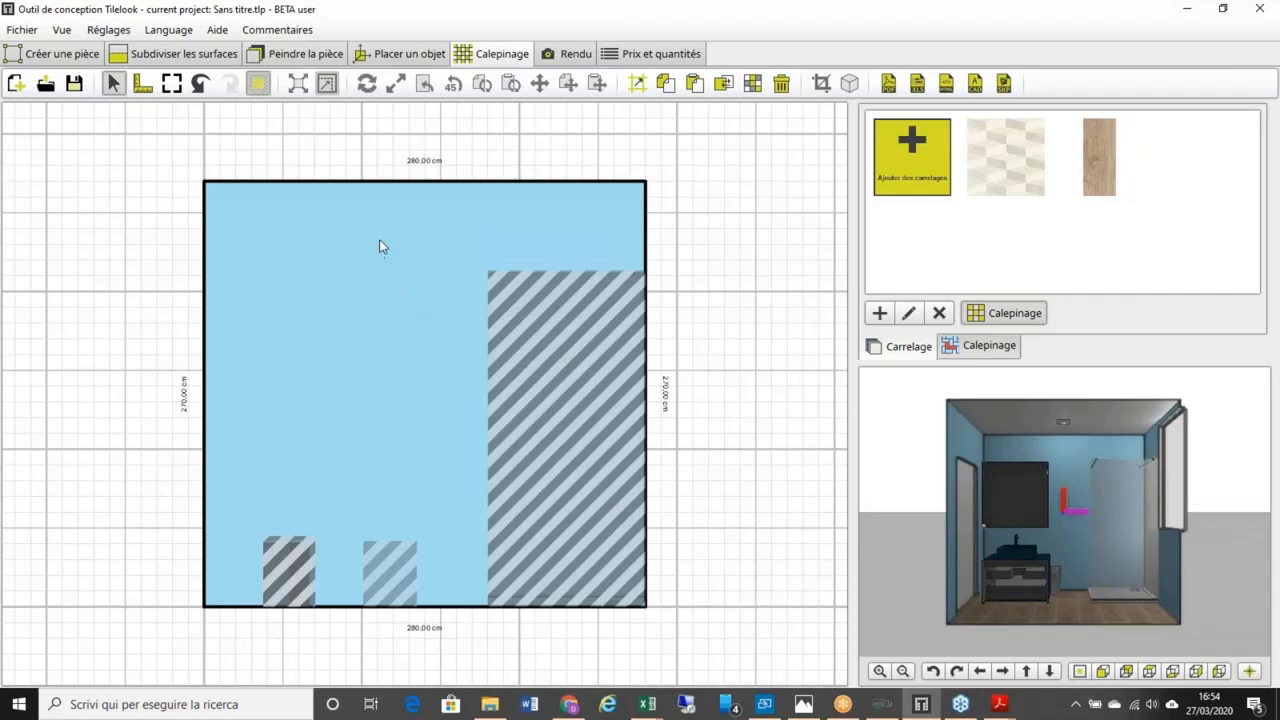
Step: In Peindre la pièce, create a new bright yellow material with colour F7F826
{"action": "left_click", "coordinate": [295, 55]}
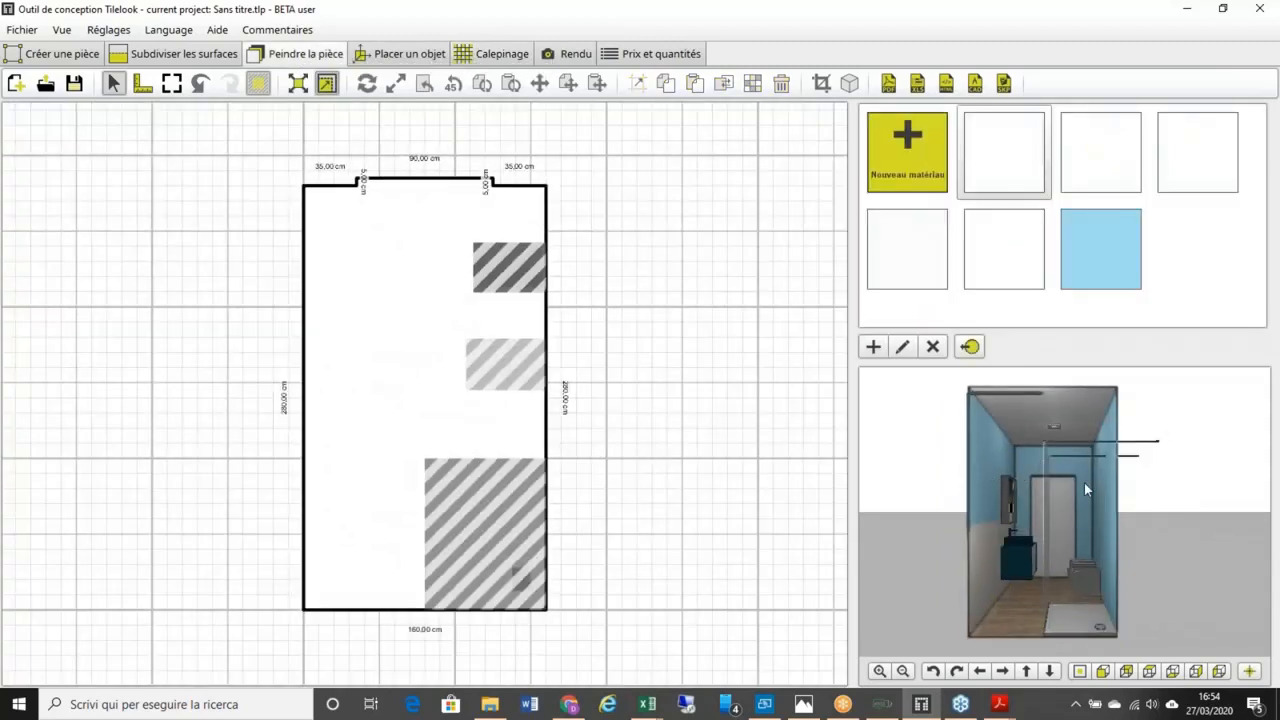
{"action": "left_click", "coordinate": [1099, 484]}
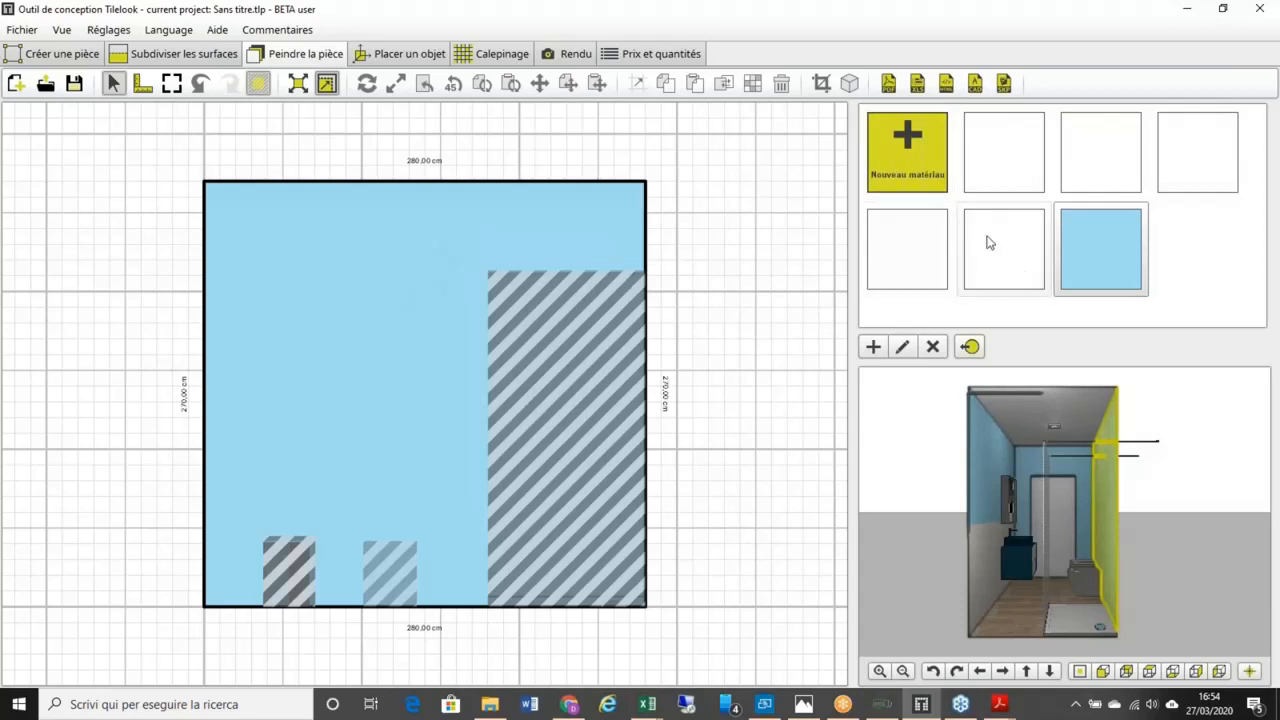
{"action": "left_click", "coordinate": [910, 178]}
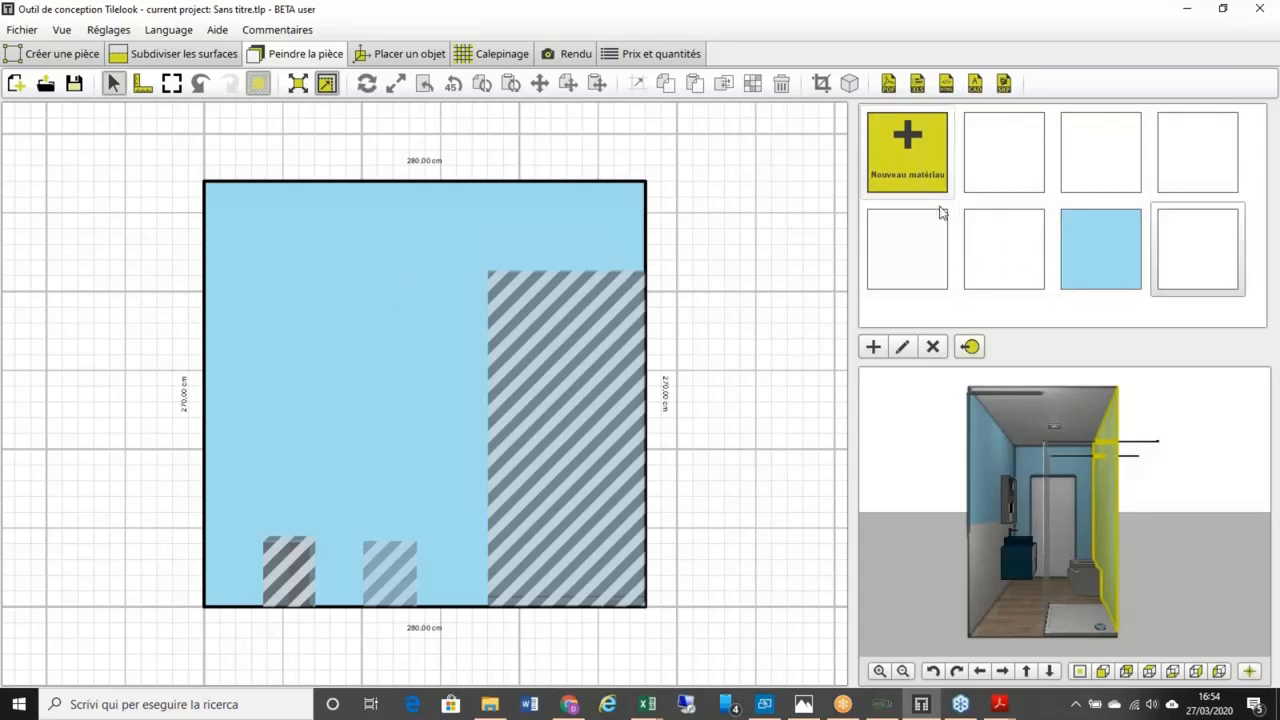
{"action": "double_click", "coordinate": [1170, 268]}
{"action": "left_click_drag", "start_coordinate": [812, 403], "coordinate": [808, 369]}
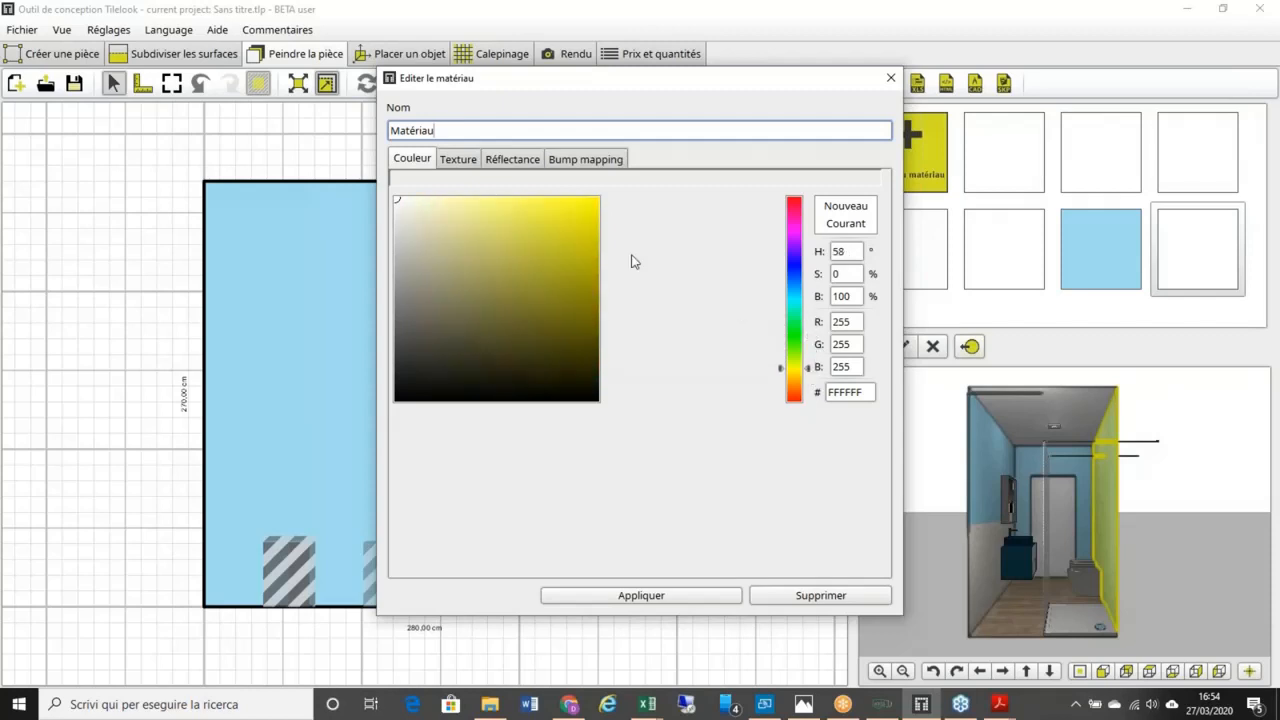
{"action": "left_click", "coordinate": [567, 203]}
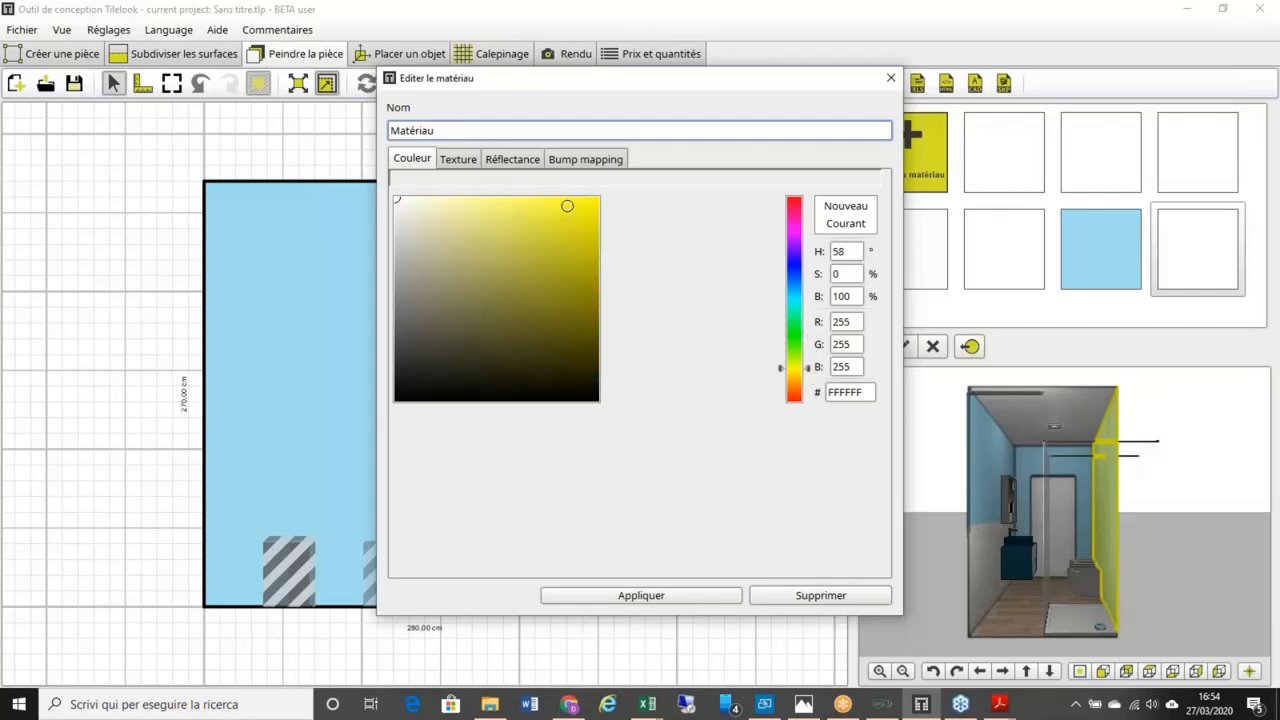
{"action": "left_click", "coordinate": [641, 596]}
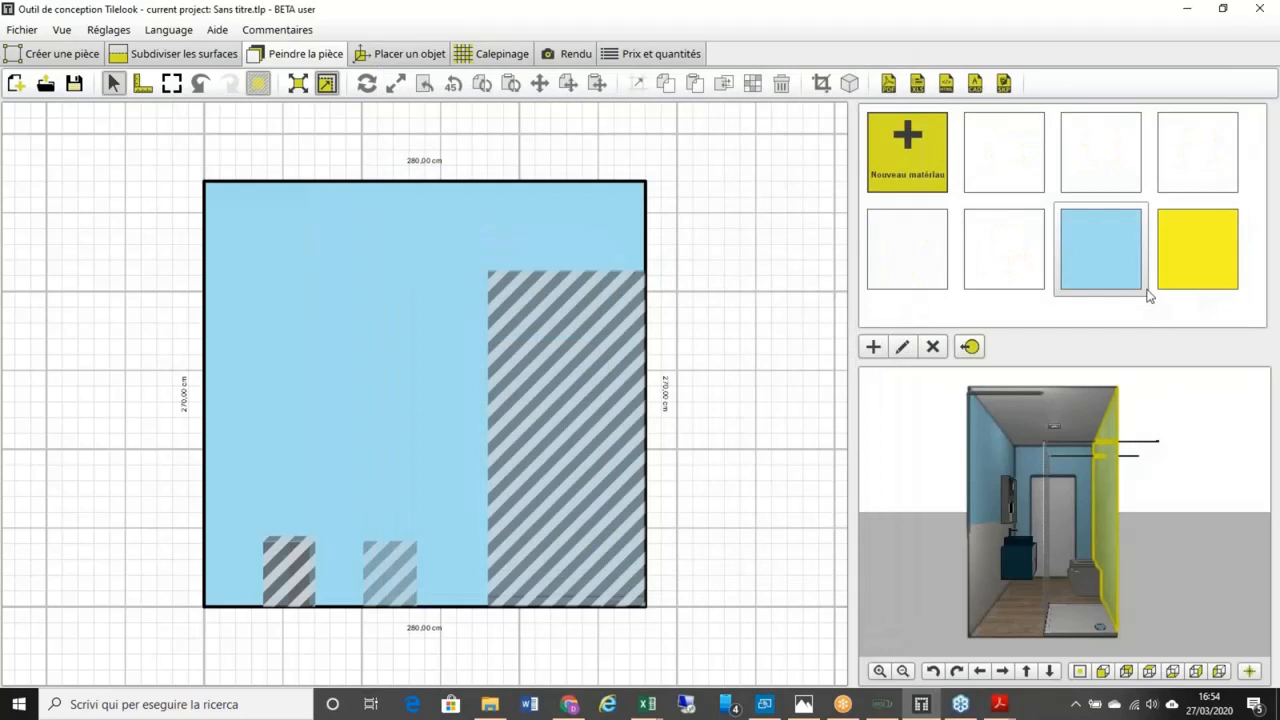
Step: Paint the back wall yellow, then white, and return to Calepinage
{"action": "left_click", "coordinate": [418, 348]}
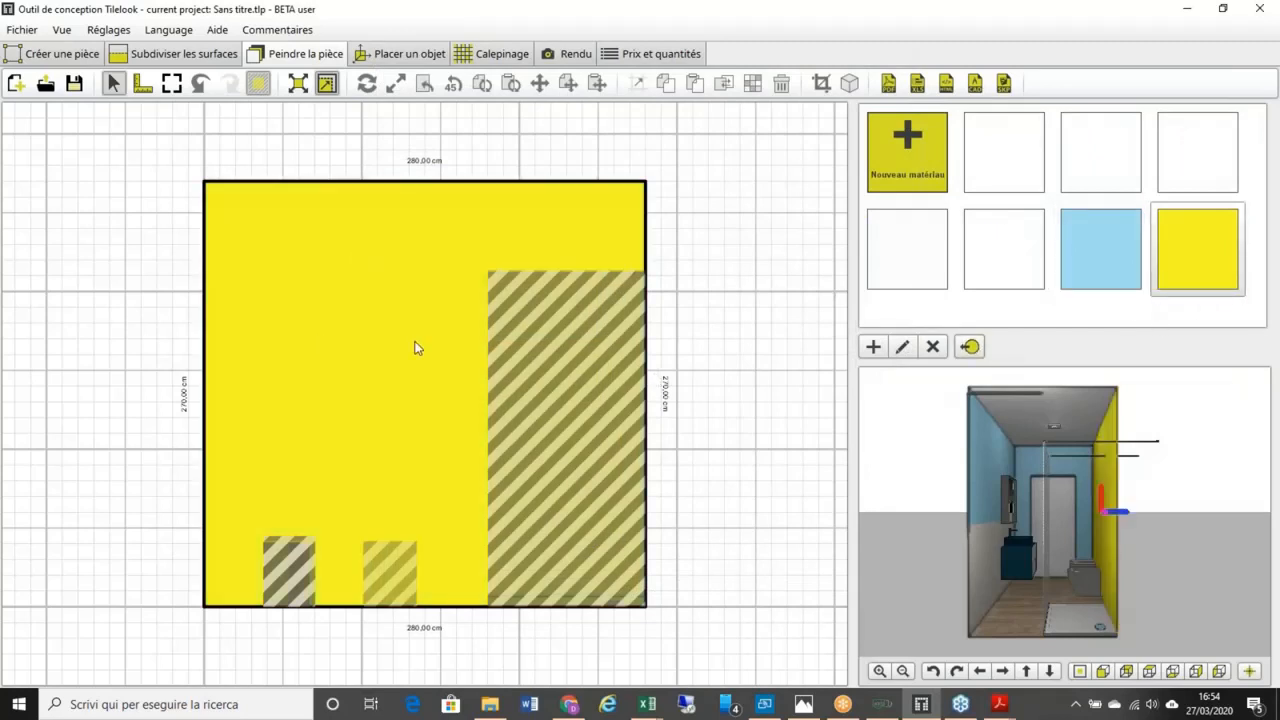
{"action": "left_click", "coordinate": [1032, 276]}
{"action": "left_click", "coordinate": [966, 347]}
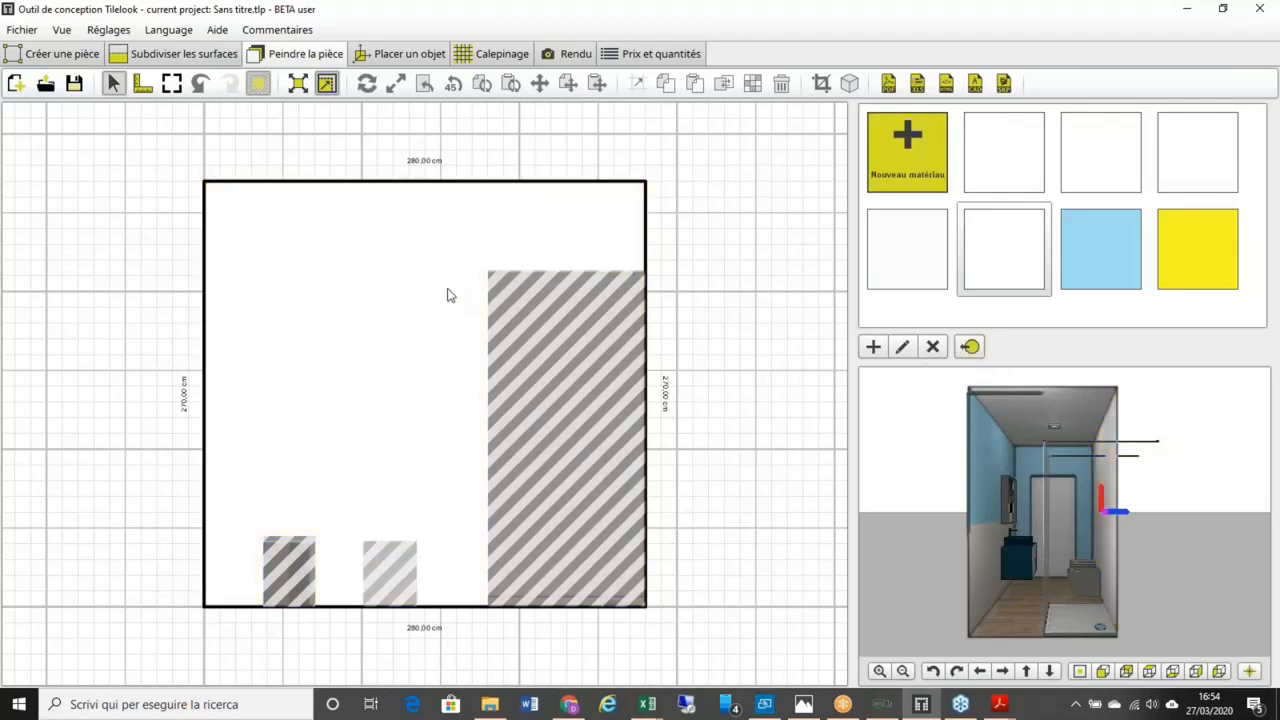
{"action": "left_click", "coordinate": [490, 56]}
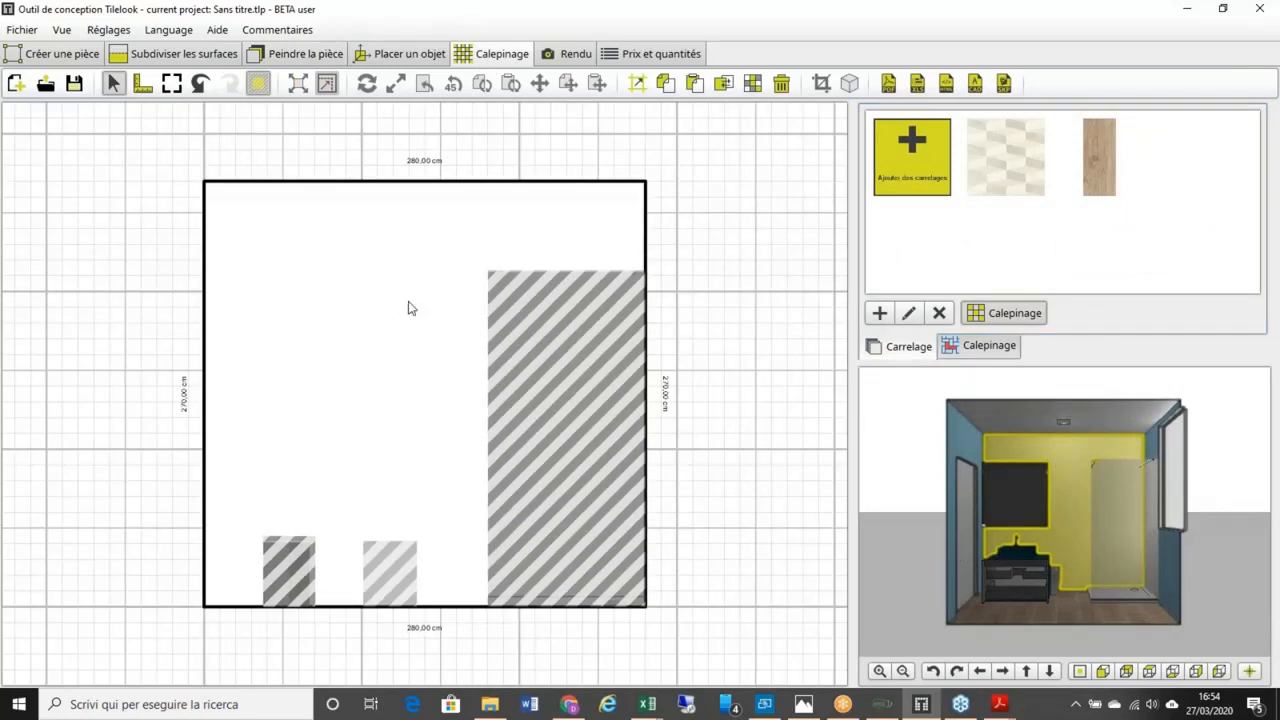
Step: From the Tilelook wishlist, download the VK03N and grey and green Metallica 60x30 tiles
{"action": "left_click", "coordinate": [921, 166]}
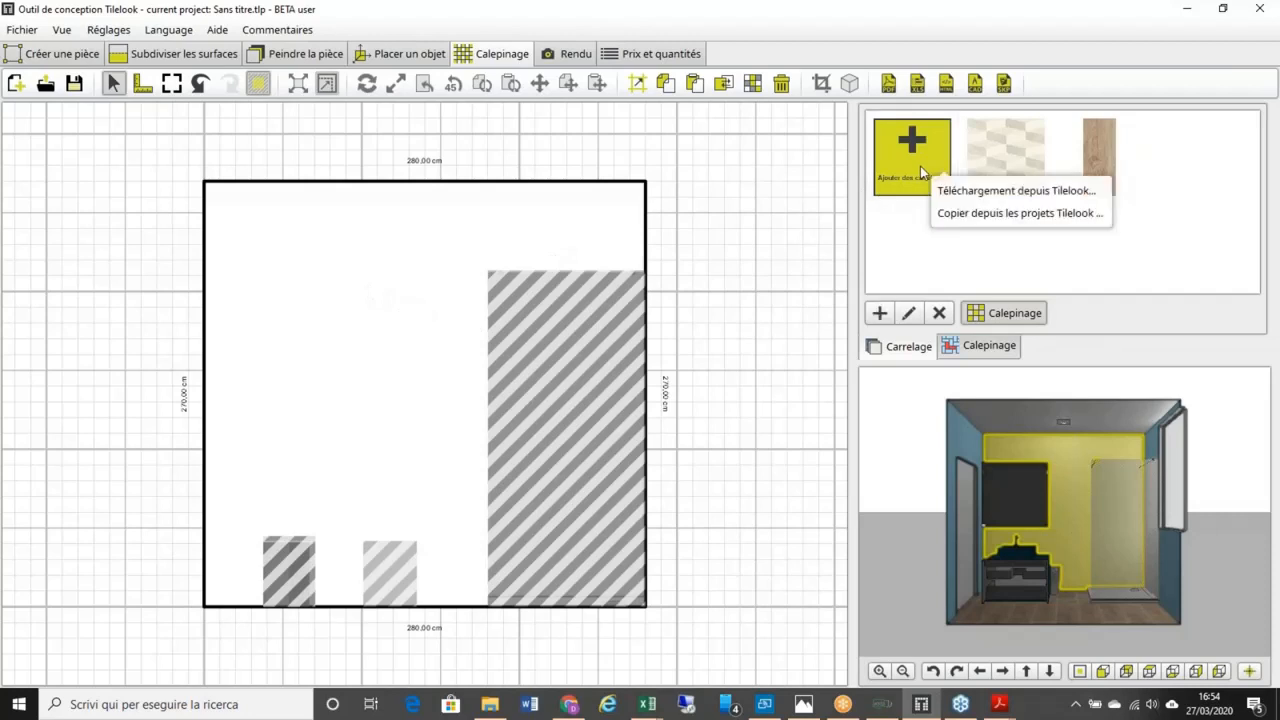
{"action": "left_click", "coordinate": [958, 192]}
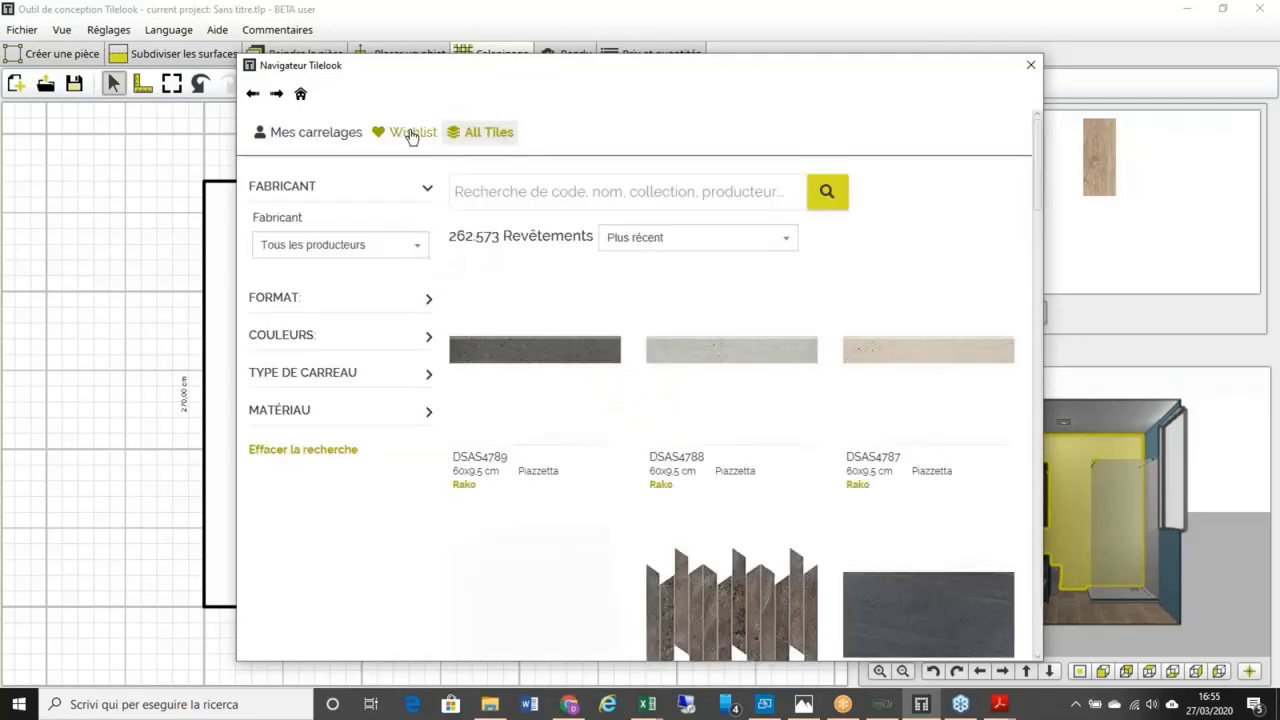
{"action": "left_click", "coordinate": [412, 134]}
{"action": "scroll", "coordinate": [583, 317], "scroll_direction": "down", "scroll_amount": 1}
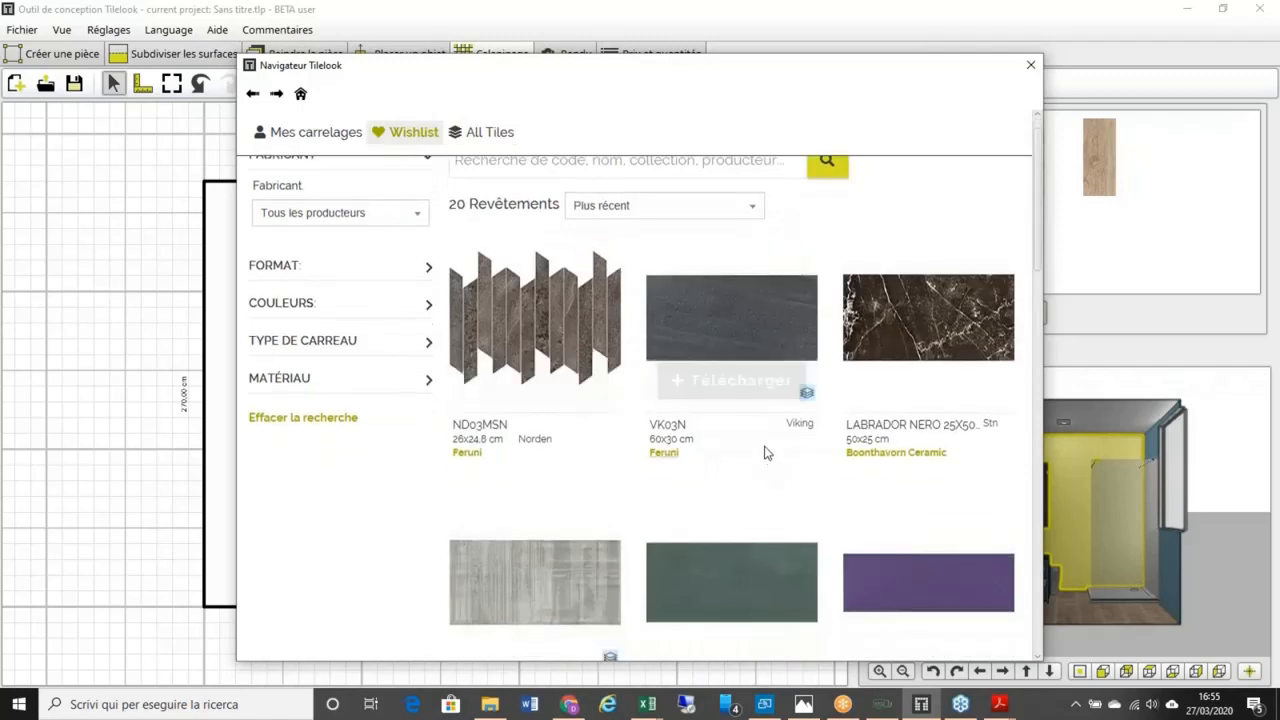
{"action": "left_click", "coordinate": [740, 381]}
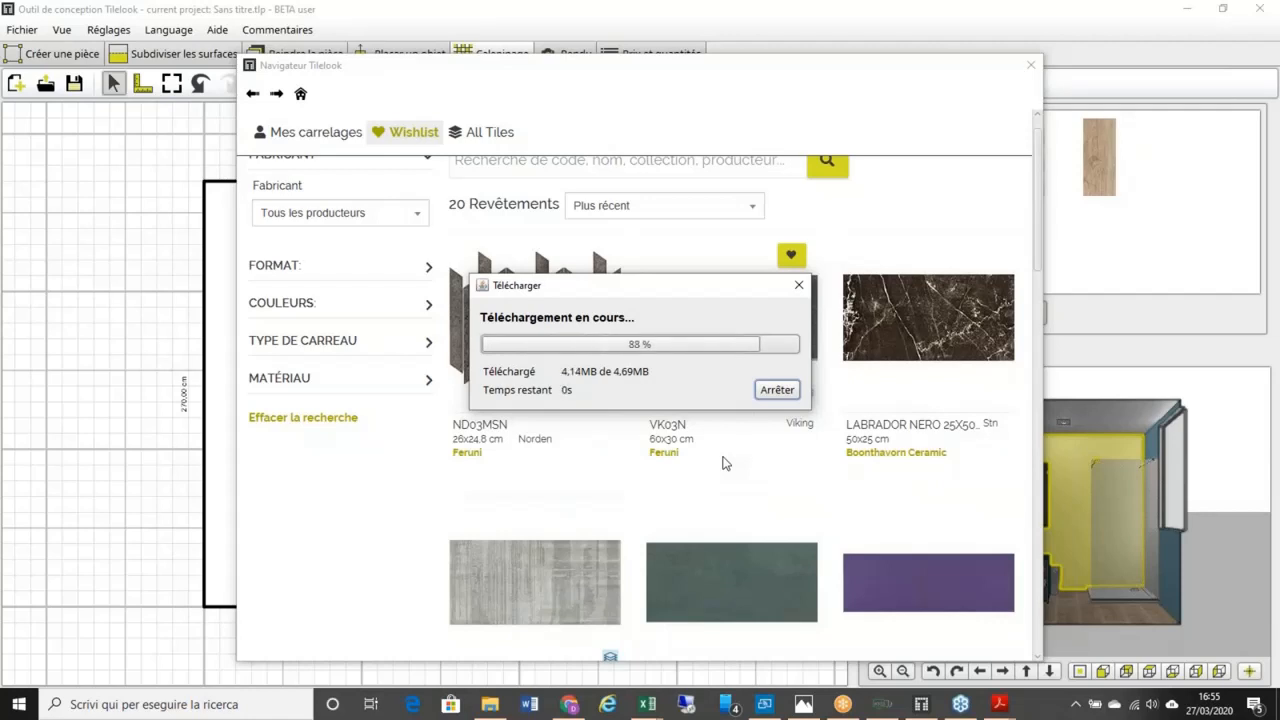
{"action": "scroll", "coordinate": [723, 460], "scroll_direction": "down", "scroll_amount": 1}
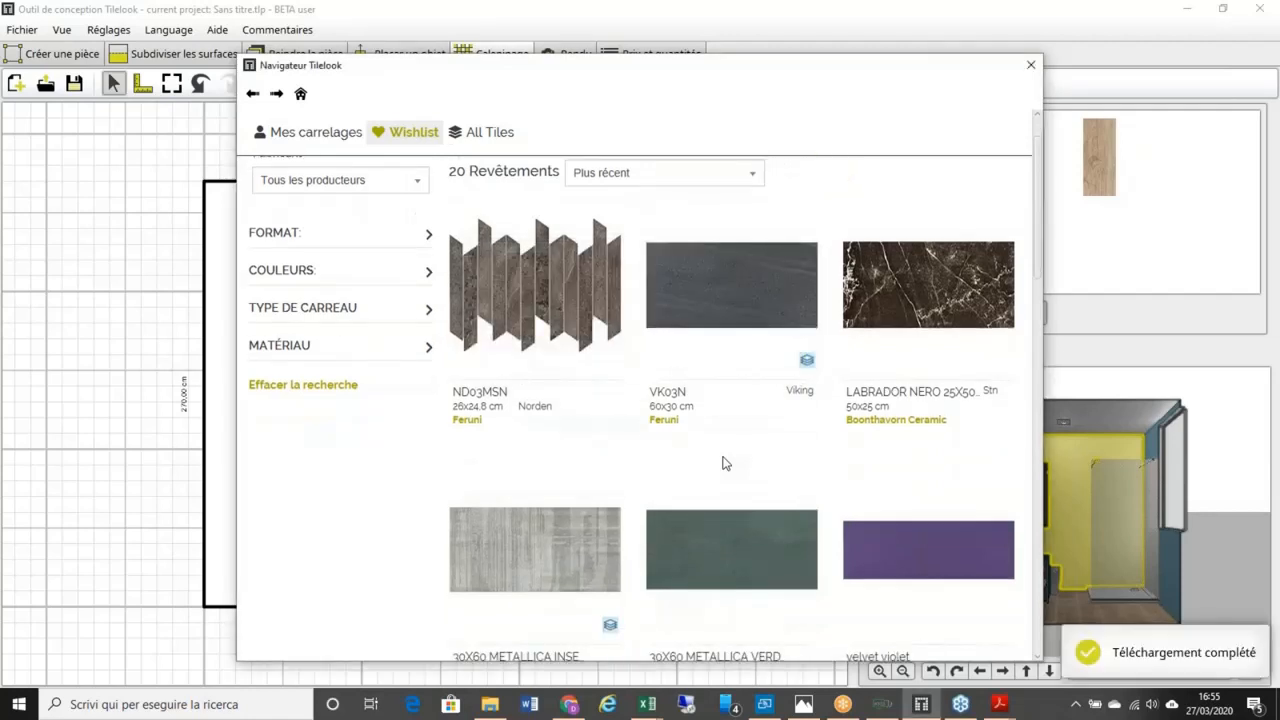
{"action": "scroll", "coordinate": [716, 470], "scroll_direction": "down", "scroll_amount": 1}
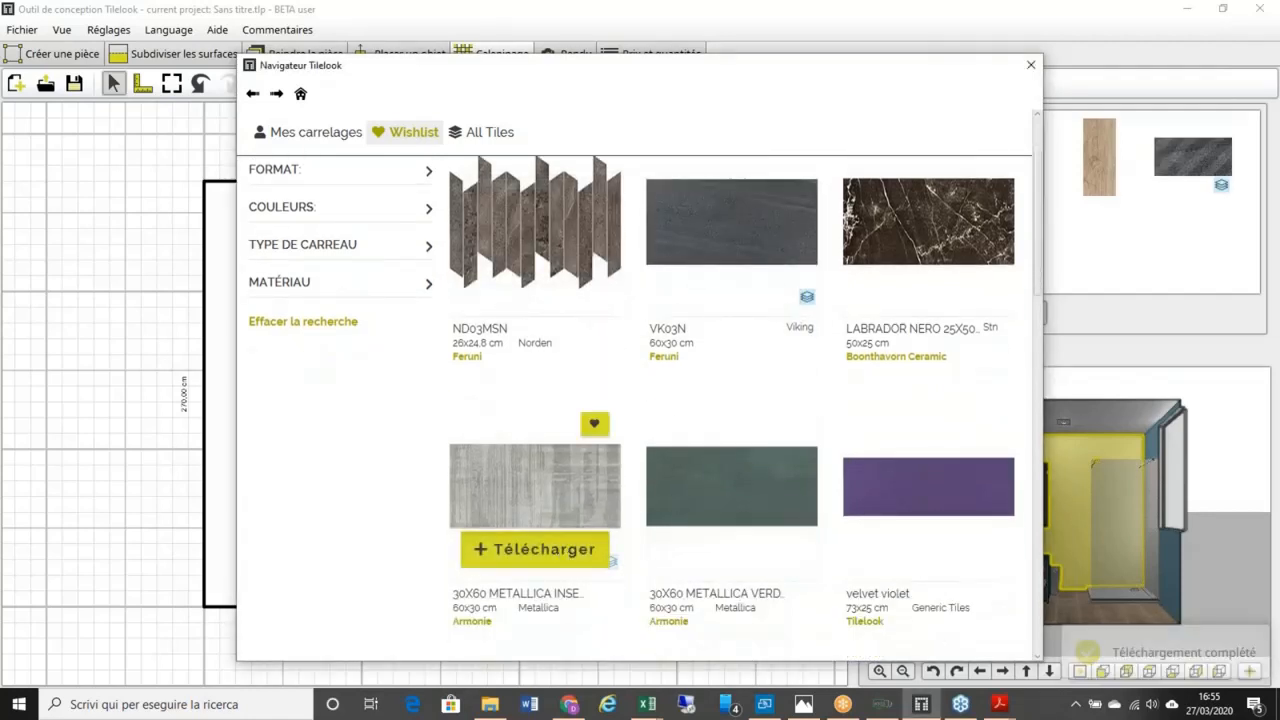
{"action": "left_click", "coordinate": [540, 549]}
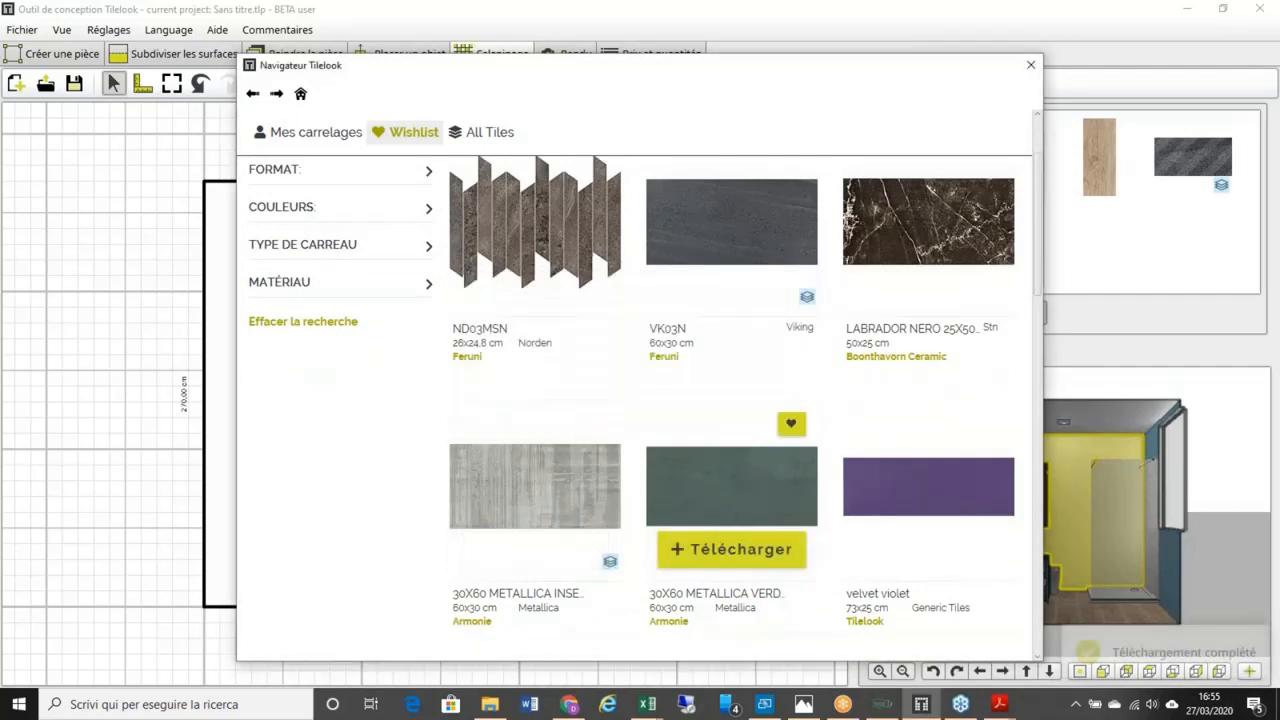
{"action": "left_click", "coordinate": [731, 549]}
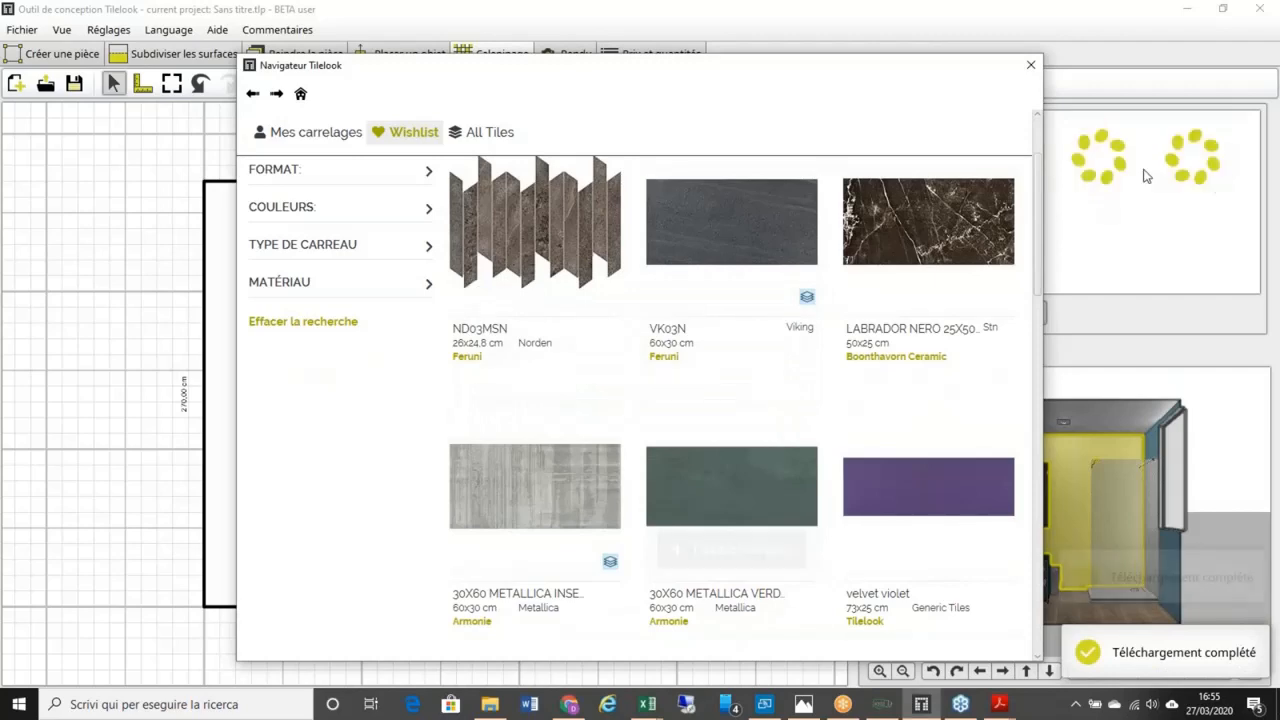
Step: Download the Tanzania Almond and Mos Iris mosaic tiles, then close the tile browser
{"action": "scroll", "coordinate": [868, 413], "scroll_direction": "down", "scroll_amount": 5}
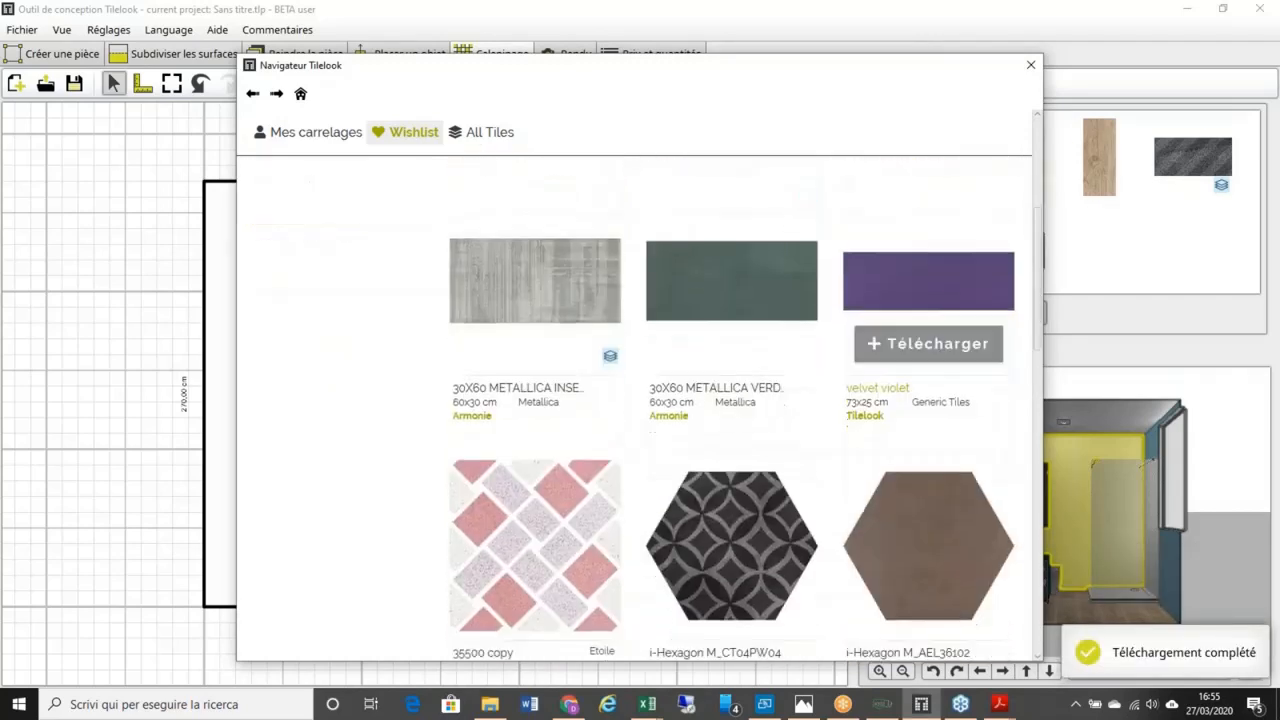
{"action": "scroll", "coordinate": [865, 406], "scroll_direction": "down", "scroll_amount": 1}
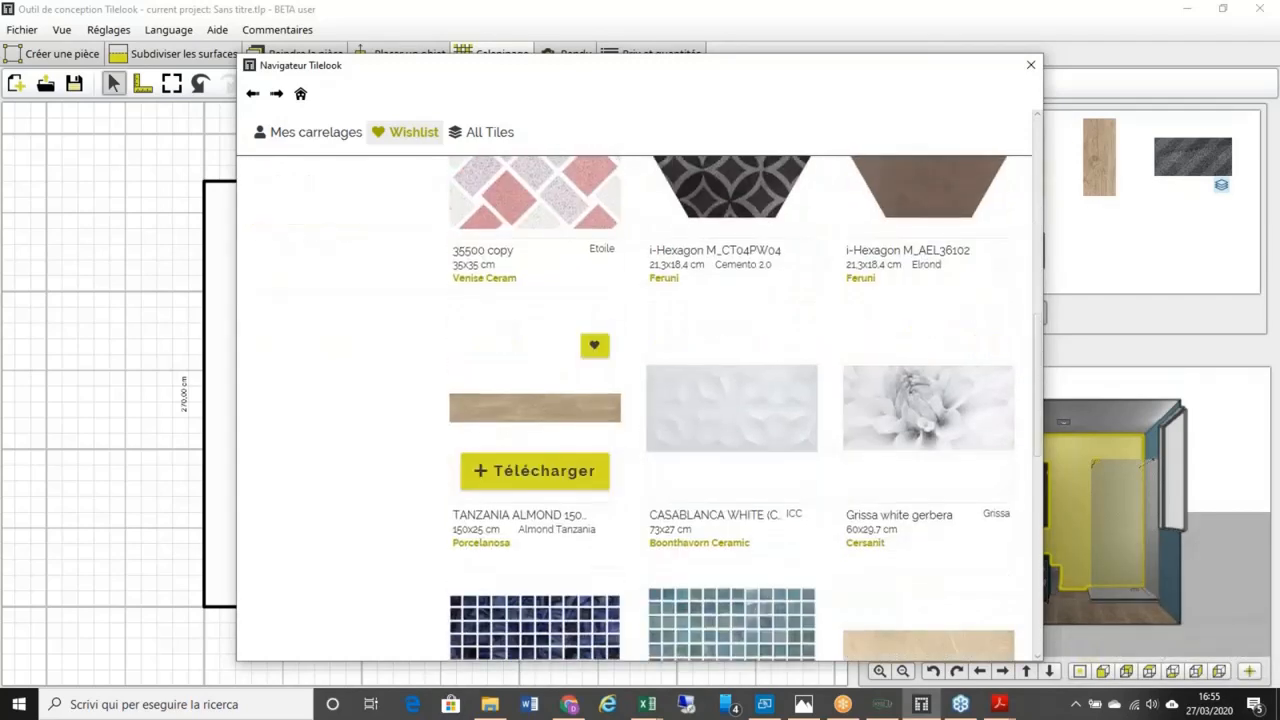
{"action": "left_click", "coordinate": [569, 455]}
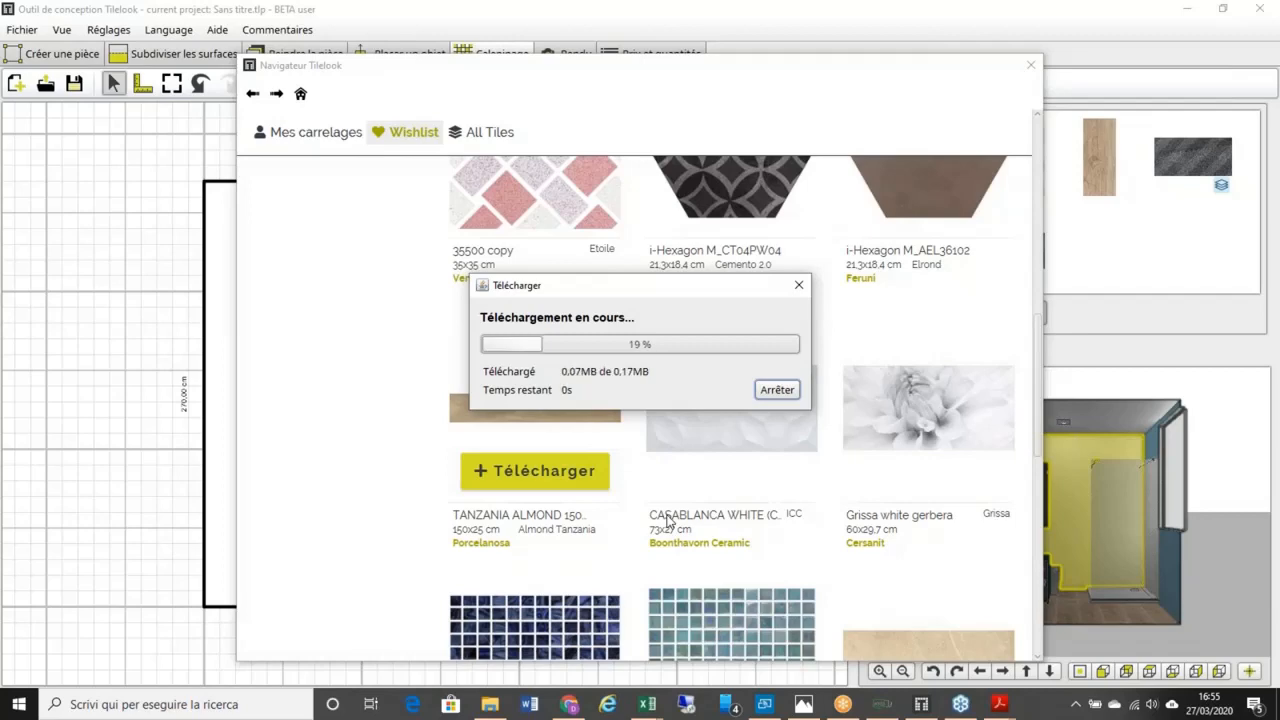
{"action": "scroll", "coordinate": [630, 518], "scroll_direction": "down", "scroll_amount": 3}
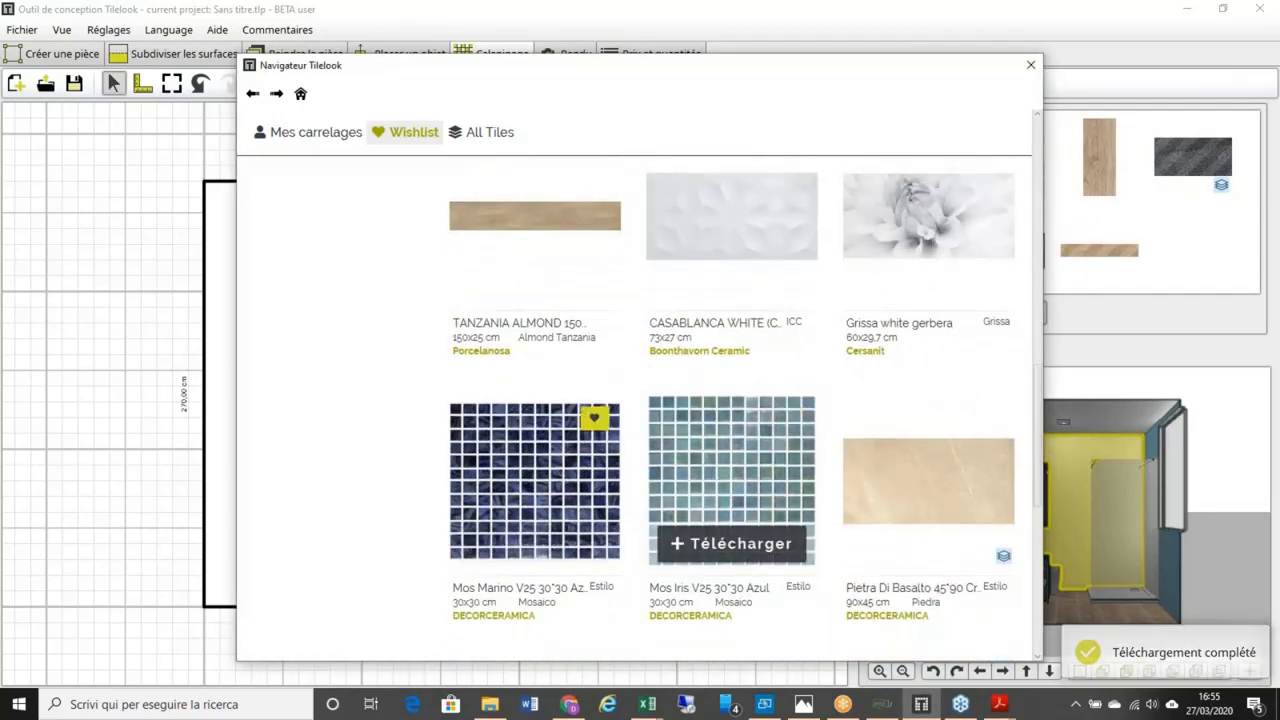
{"action": "left_click", "coordinate": [749, 541]}
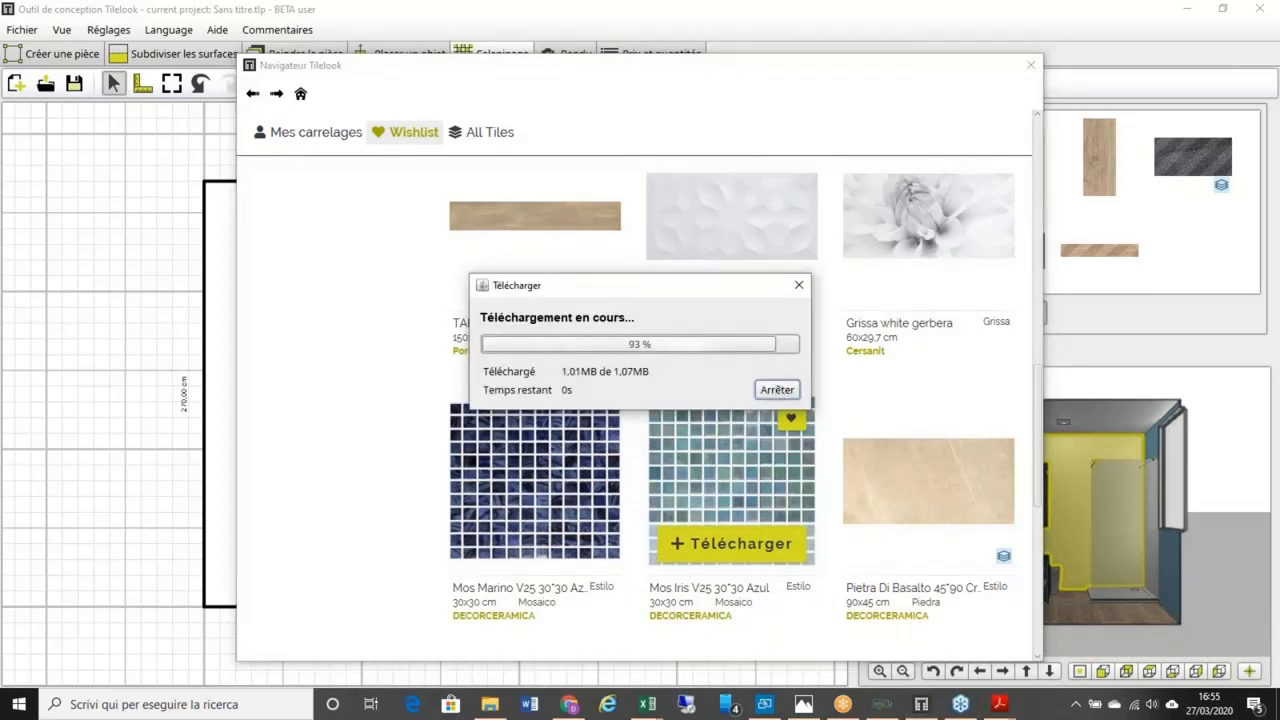
{"action": "left_click", "coordinate": [1031, 67]}
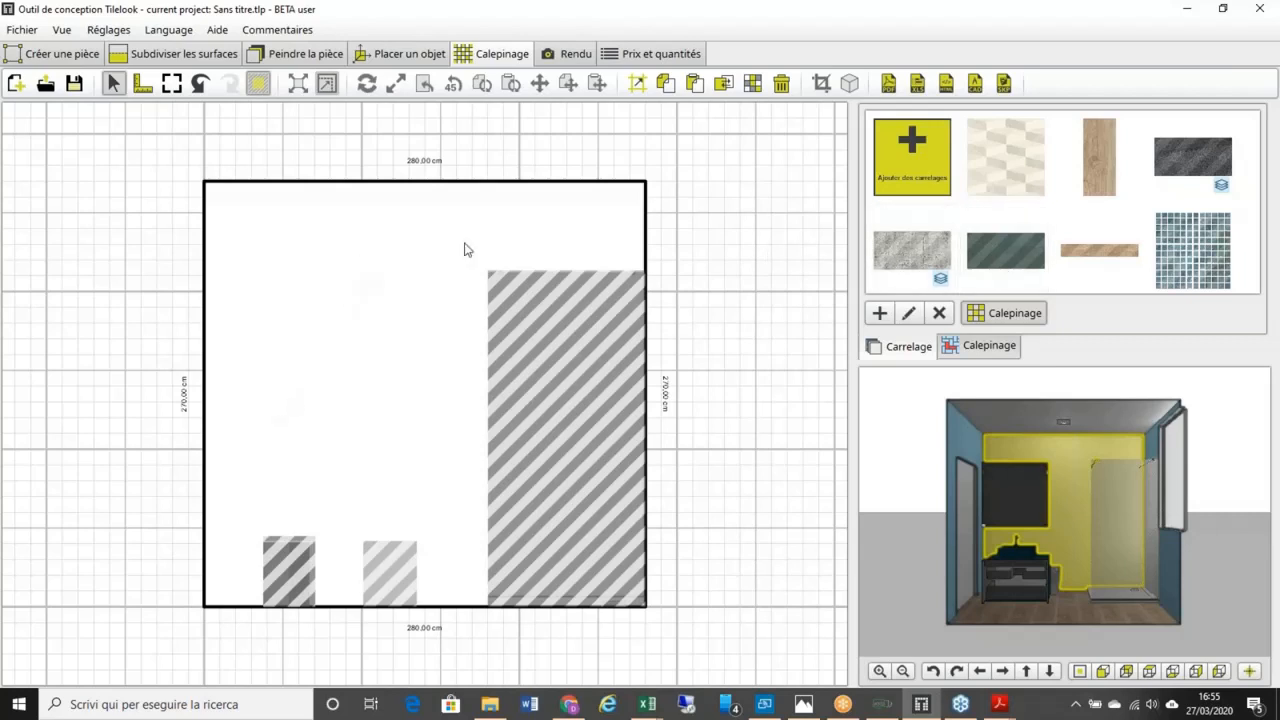
Step: Lay the green 30X60 METALLICA VERDE tile onto the bathroom's back wall
{"action": "mouse_move", "coordinate": [899, 263]}
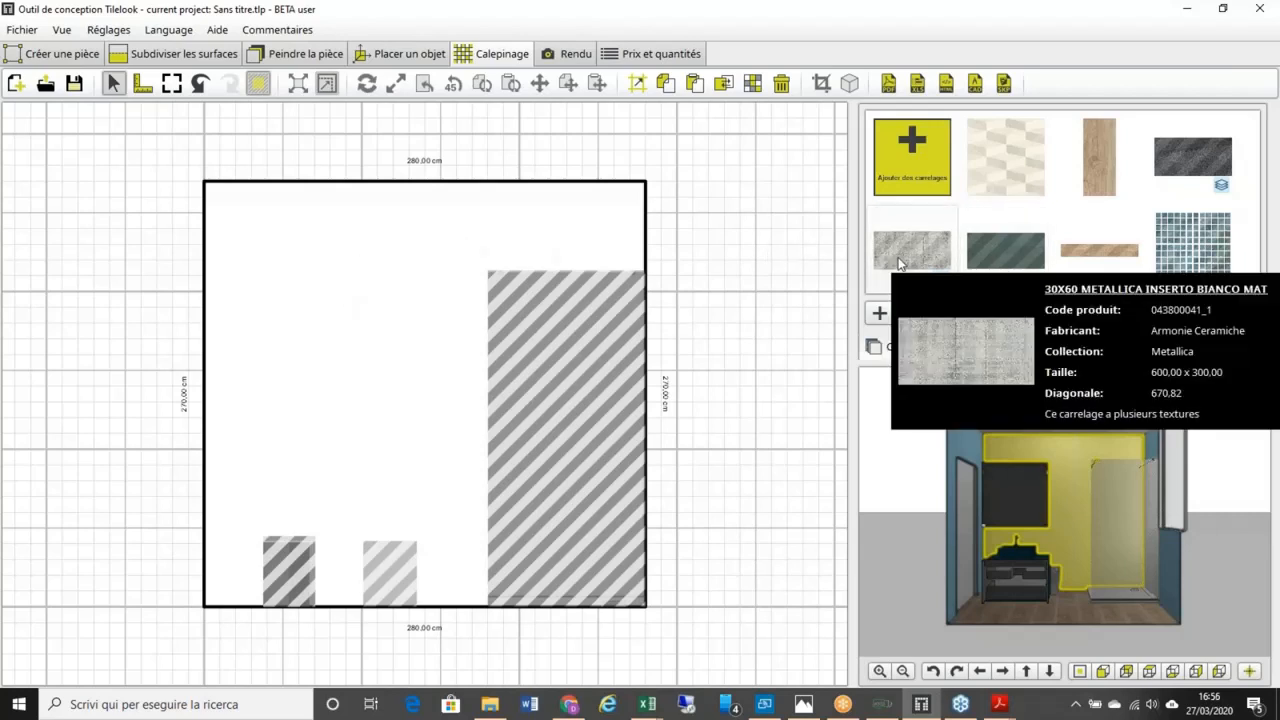
{"action": "mouse_move", "coordinate": [1012, 247]}
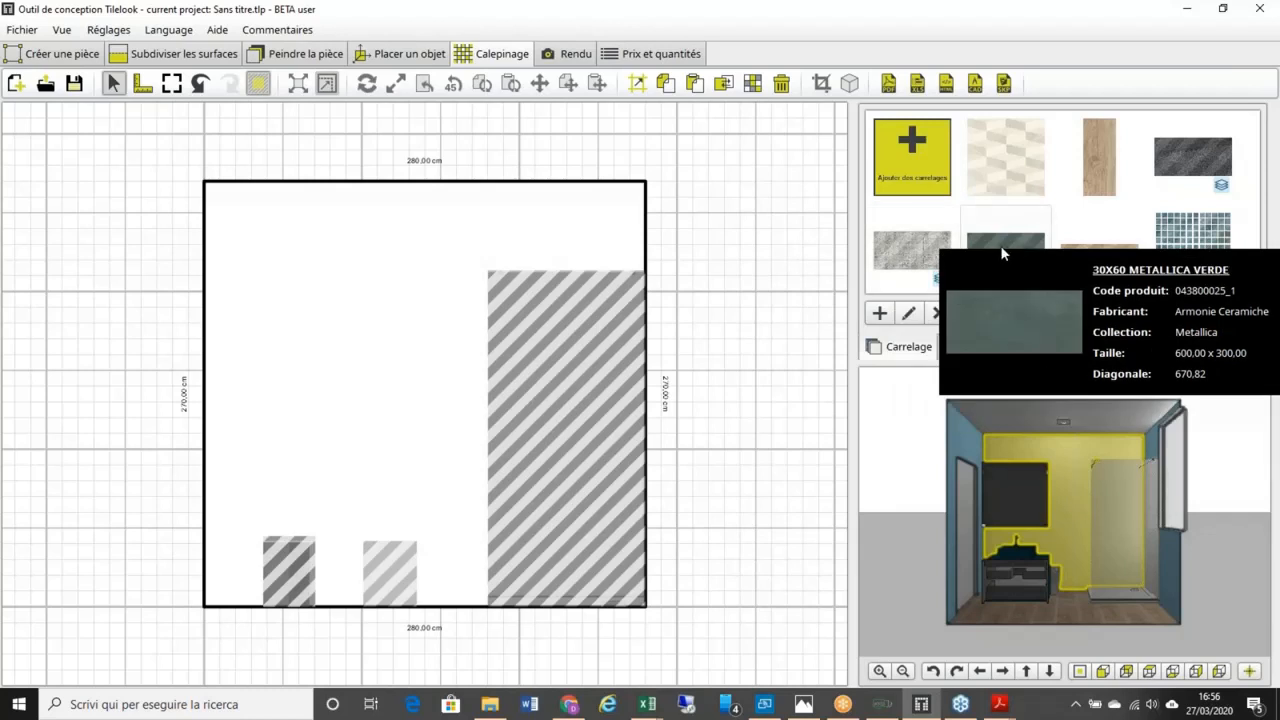
{"action": "mouse_move", "coordinate": [944, 256]}
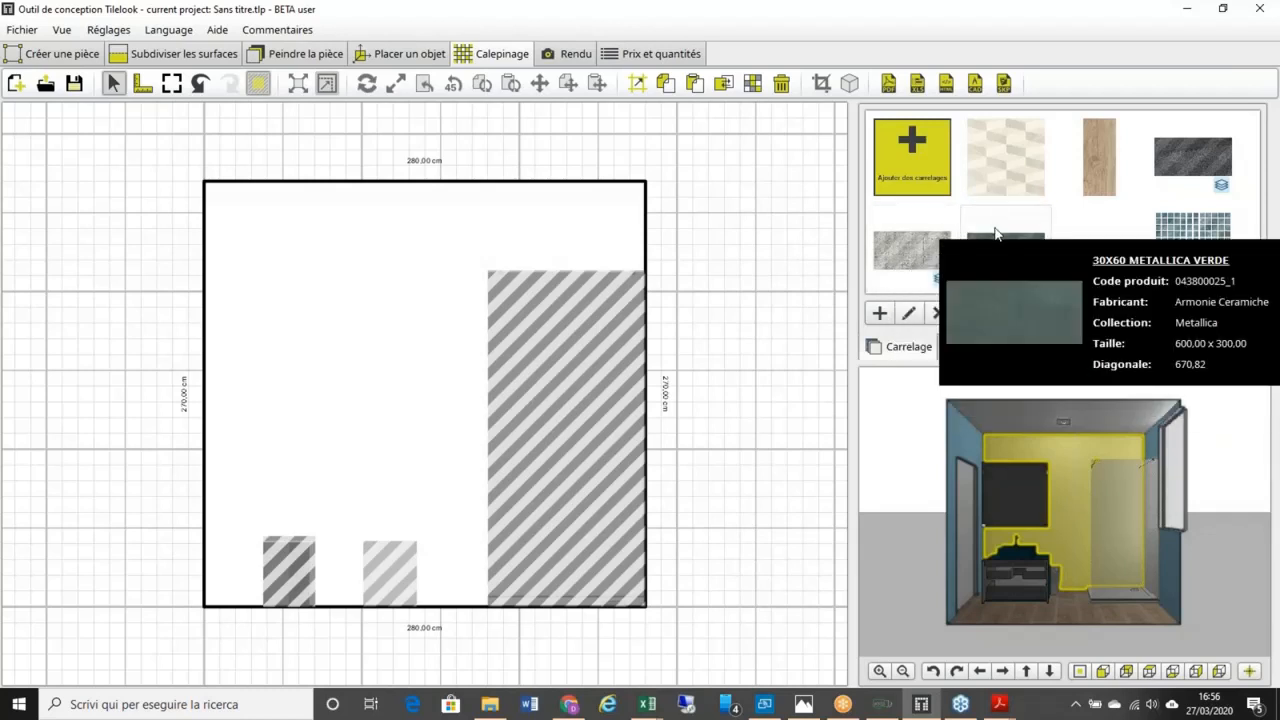
{"action": "mouse_move", "coordinate": [988, 177]}
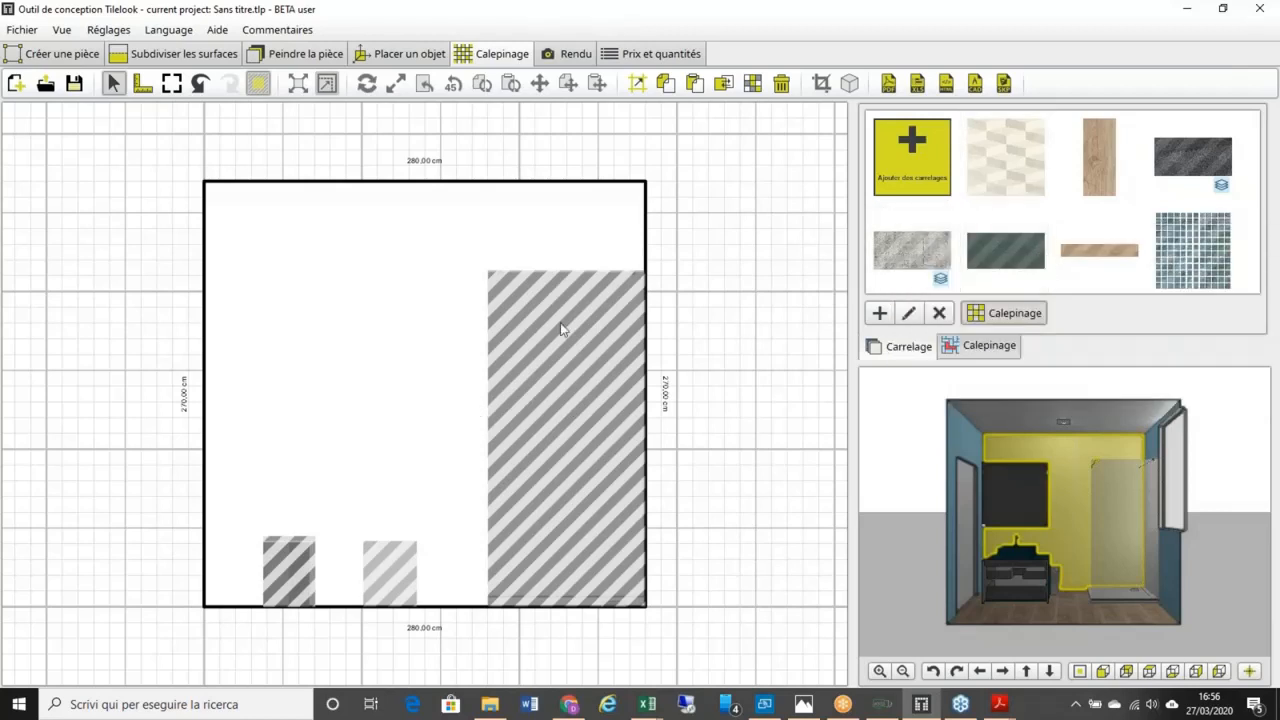
{"action": "mouse_move", "coordinate": [1005, 250]}
{"action": "left_mouse_down"}
{"action": "mouse_move", "coordinate": [381, 452]}
{"action": "mouse_move", "coordinate": [318, 512]}
{"action": "left_mouse_up"}
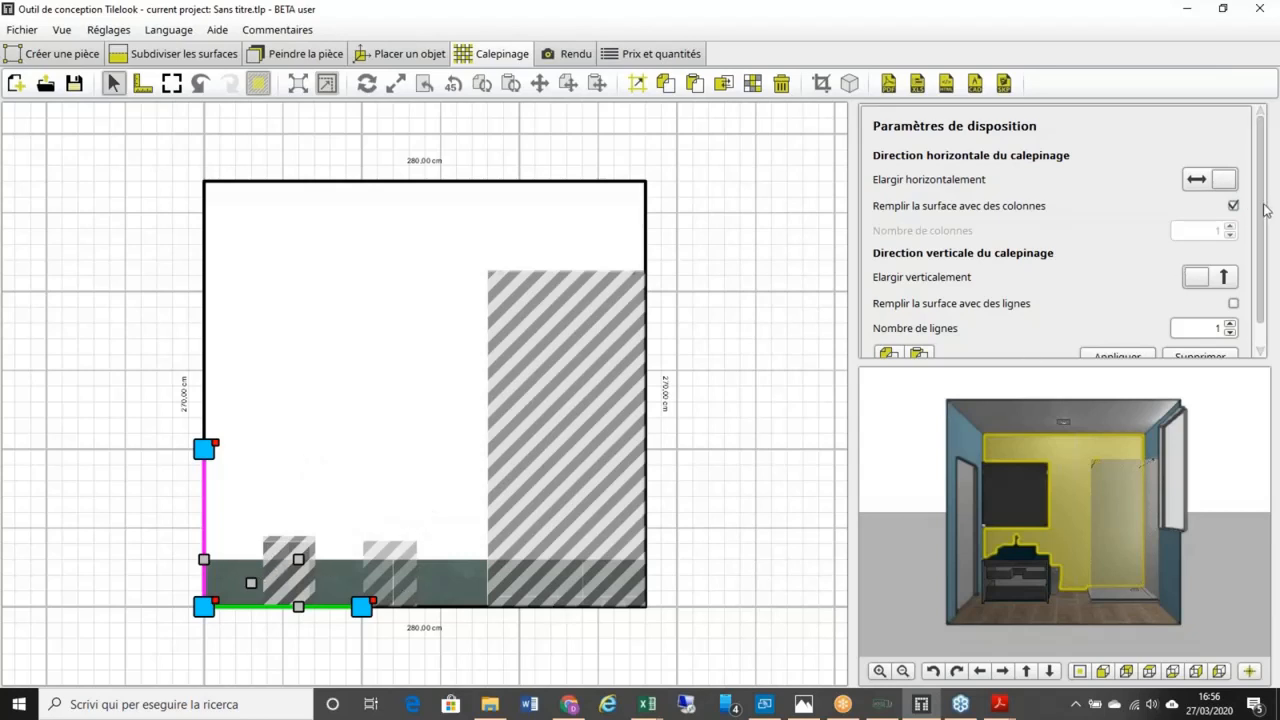
Step: Turn off automatic column fill and build a grid of 4 columns by 8 rows
{"action": "left_click_drag", "start_coordinate": [1260, 208], "coordinate": [1260, 237]}
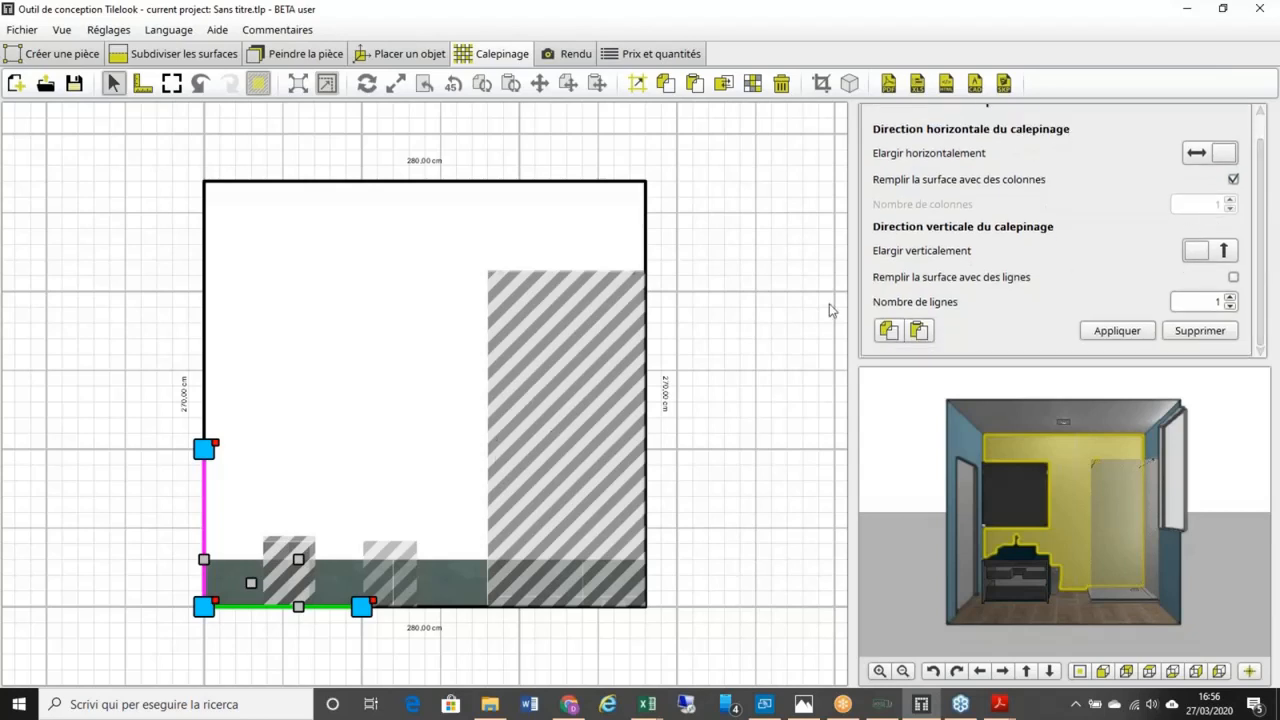
{"action": "left_click", "coordinate": [1234, 179]}
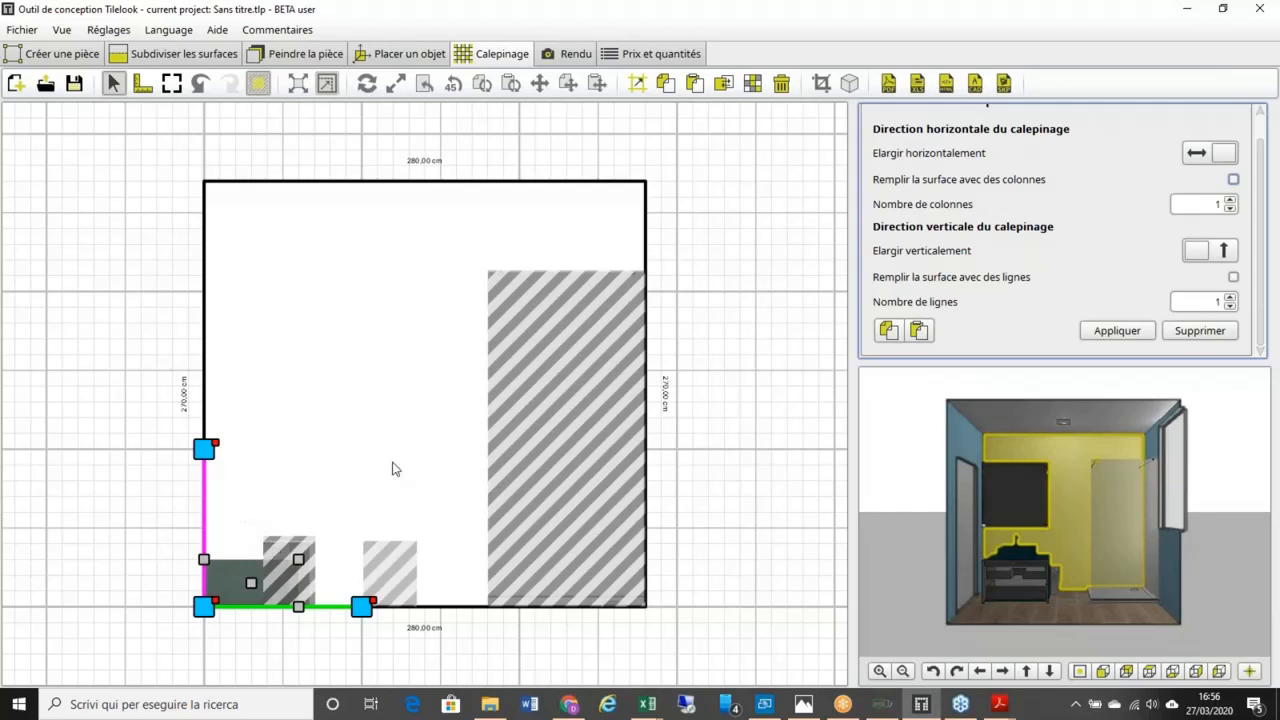
{"action": "left_click", "coordinate": [1231, 200]}
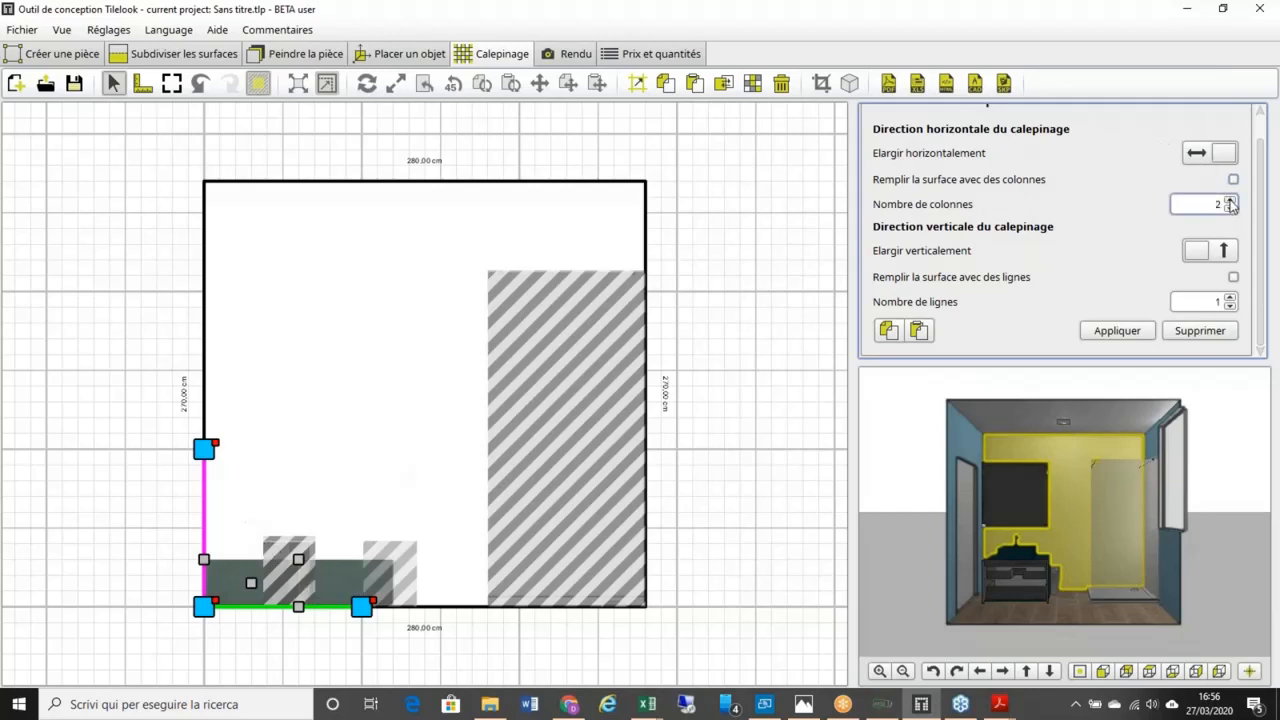
{"action": "left_click", "coordinate": [1231, 297]}
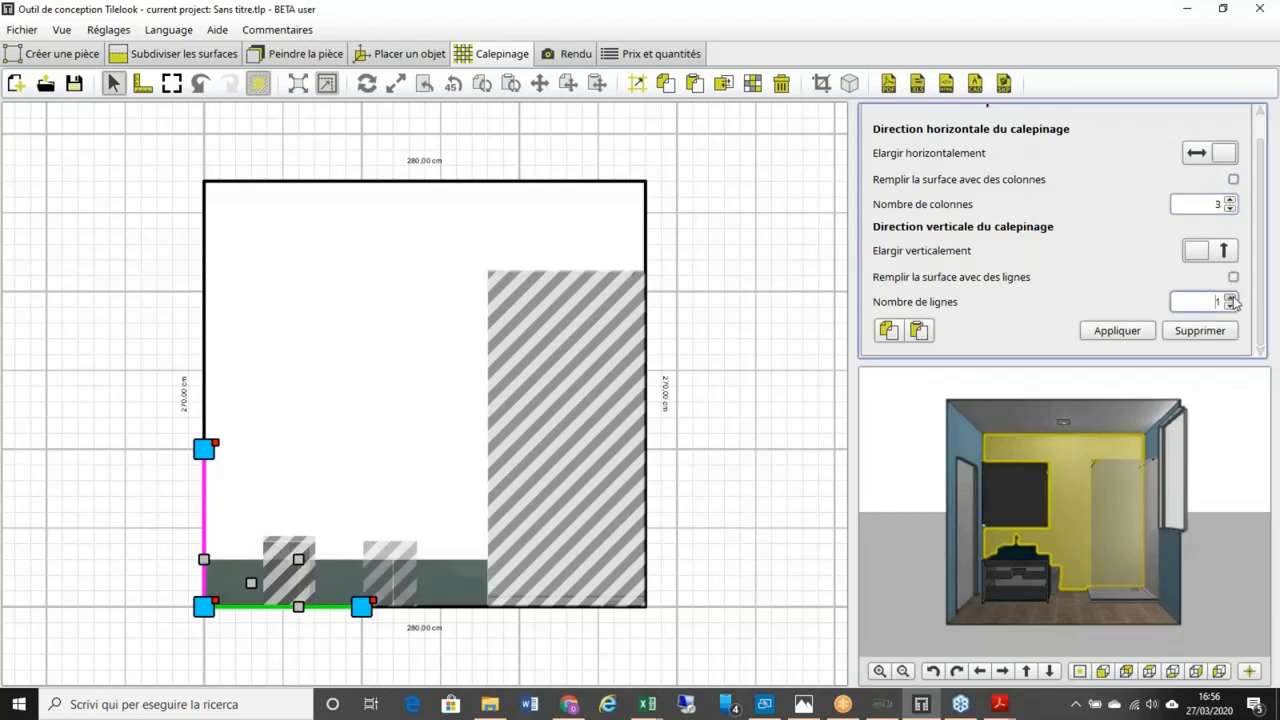
{"action": "left_click", "coordinate": [1231, 297]}
{"action": "left_click", "coordinate": [1231, 297]}
{"action": "left_click", "coordinate": [1231, 297]}
{"action": "left_click", "coordinate": [1231, 297]}
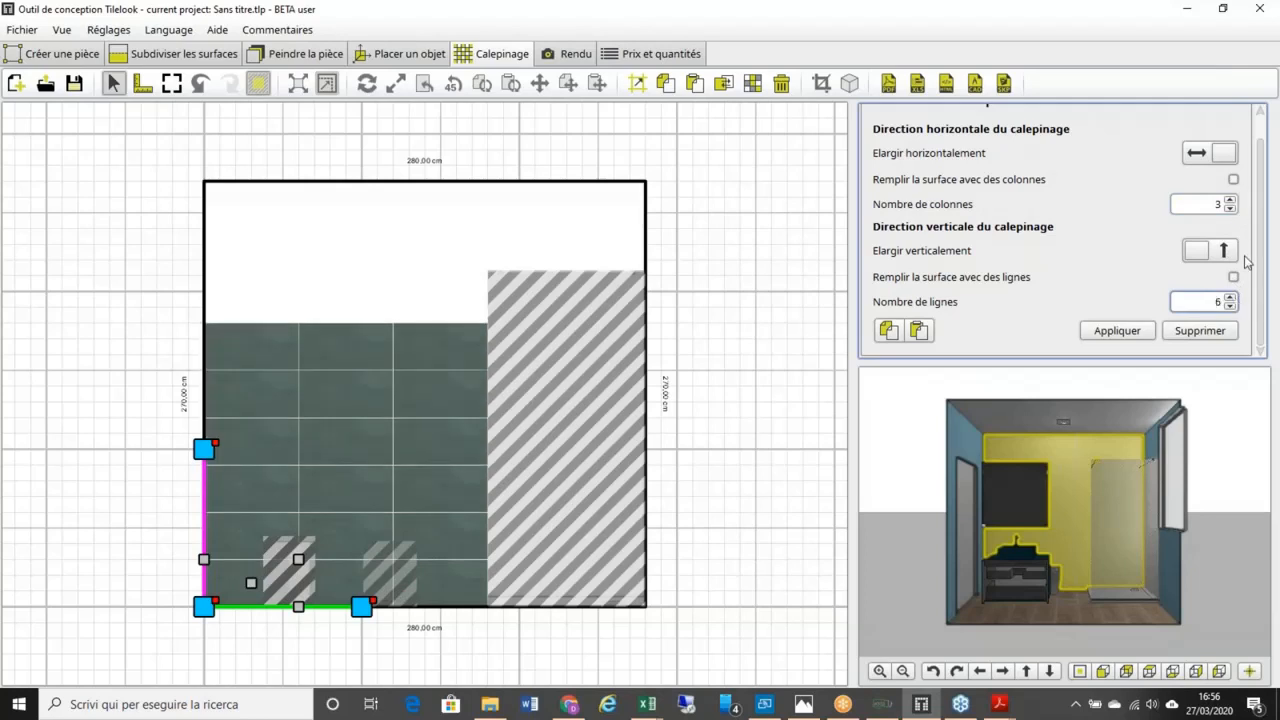
{"action": "left_click", "coordinate": [1230, 199]}
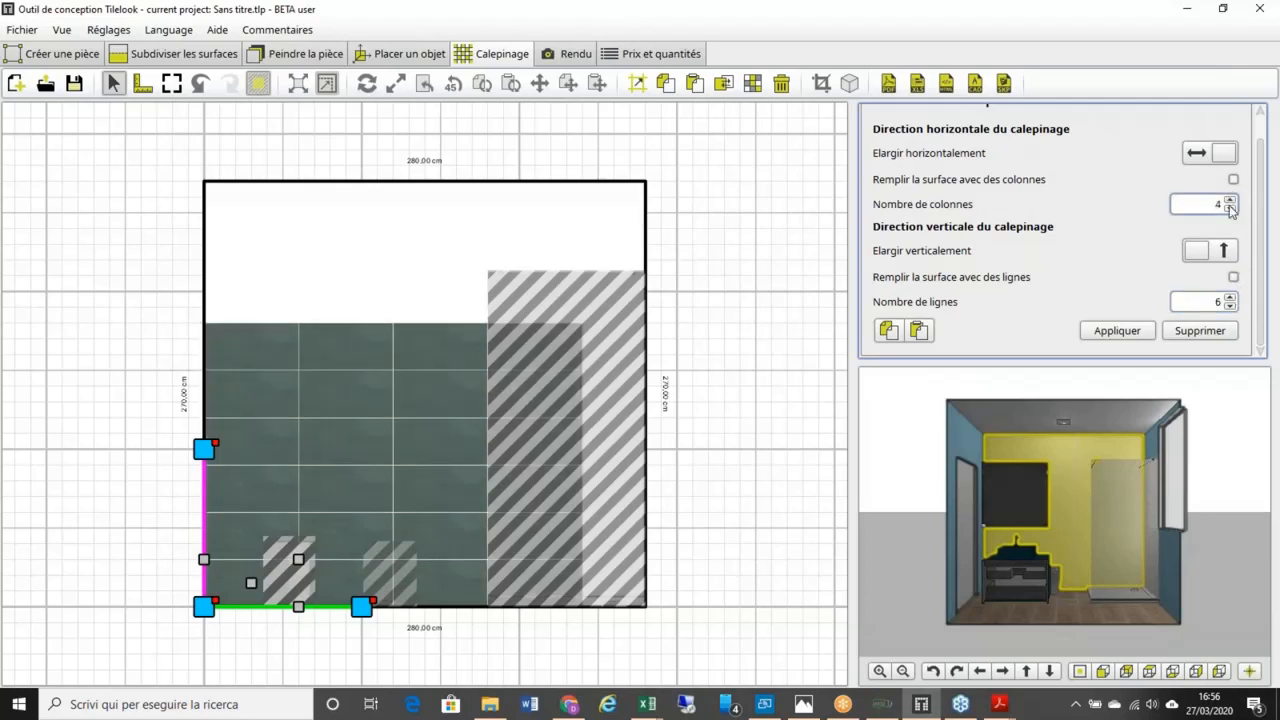
{"action": "left_click", "coordinate": [1231, 297]}
{"action": "left_click", "coordinate": [1231, 297]}
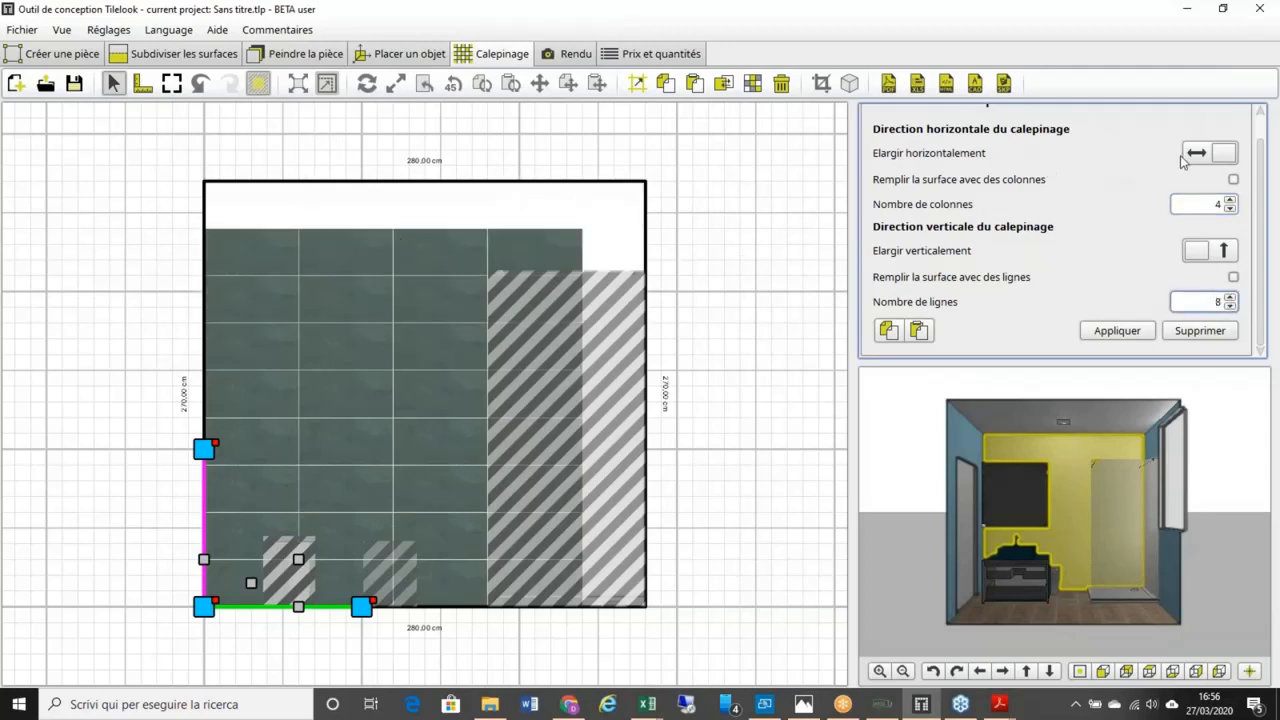
Step: Fill the wall width and height with tiles, extend vertically, and apply the layout
{"action": "left_click", "coordinate": [1233, 180]}
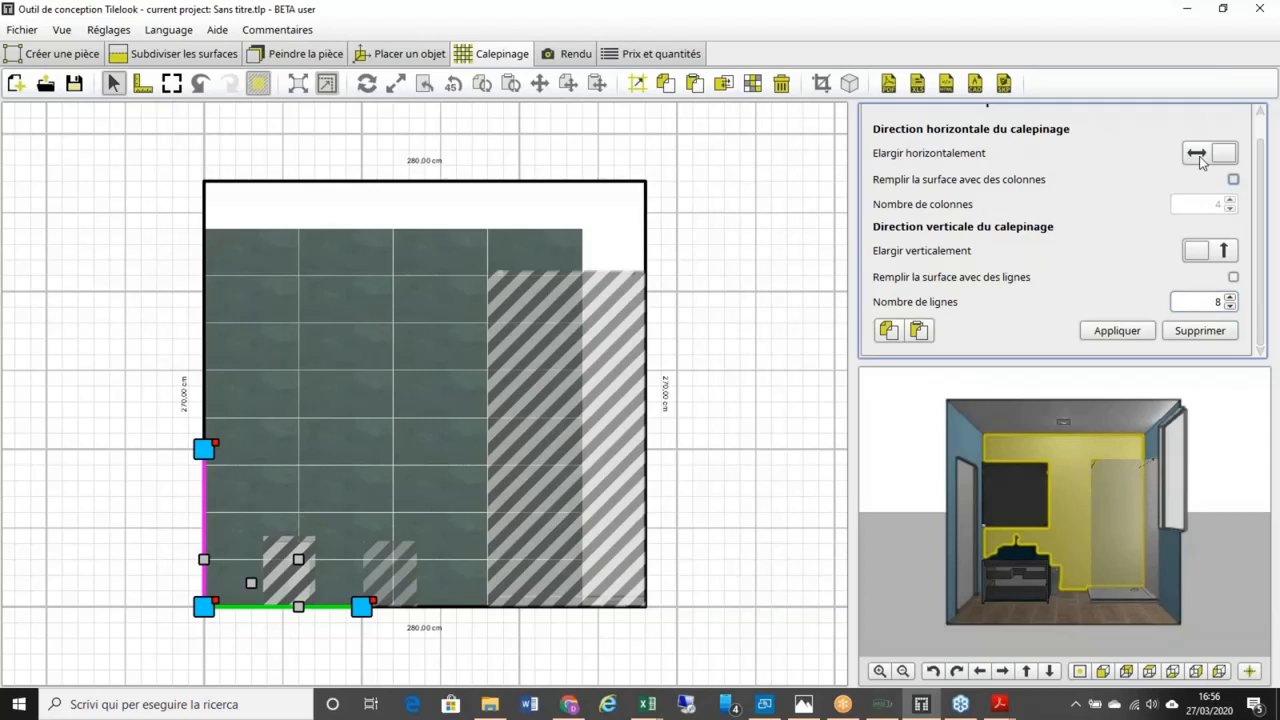
{"action": "left_click", "coordinate": [1224, 251]}
{"action": "left_click", "coordinate": [1233, 277]}
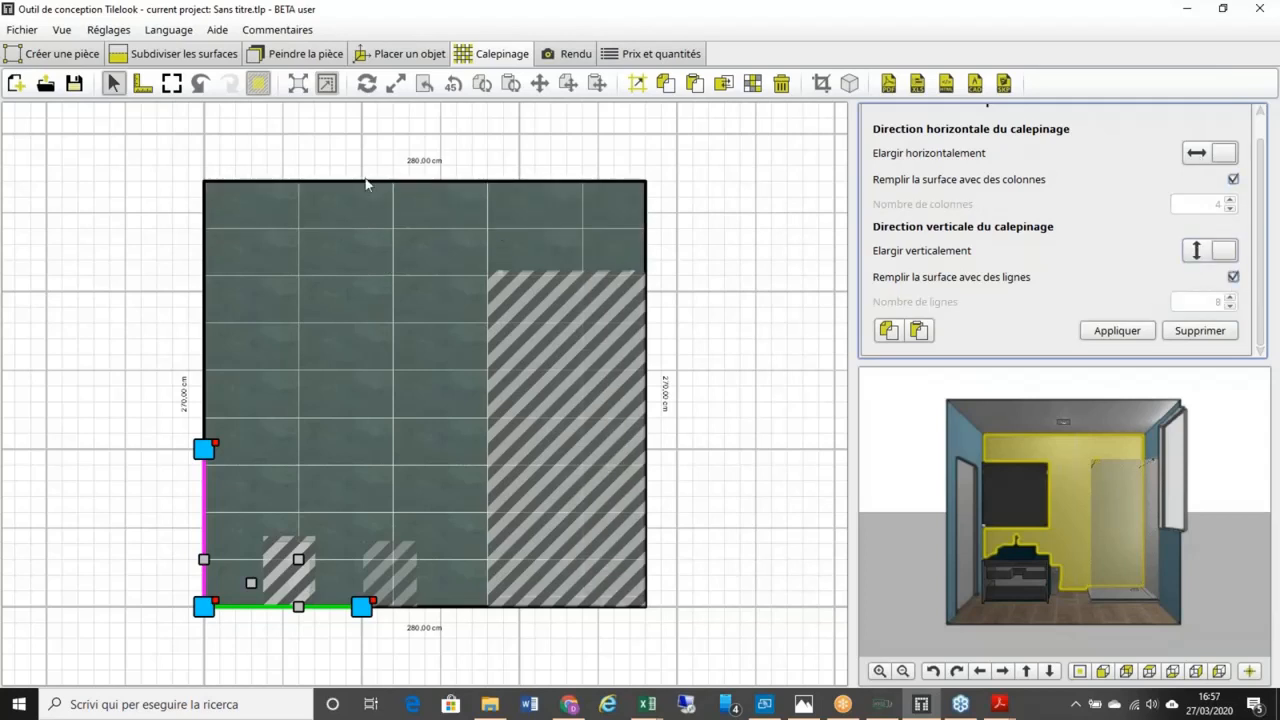
{"action": "left_click", "coordinate": [1135, 331]}
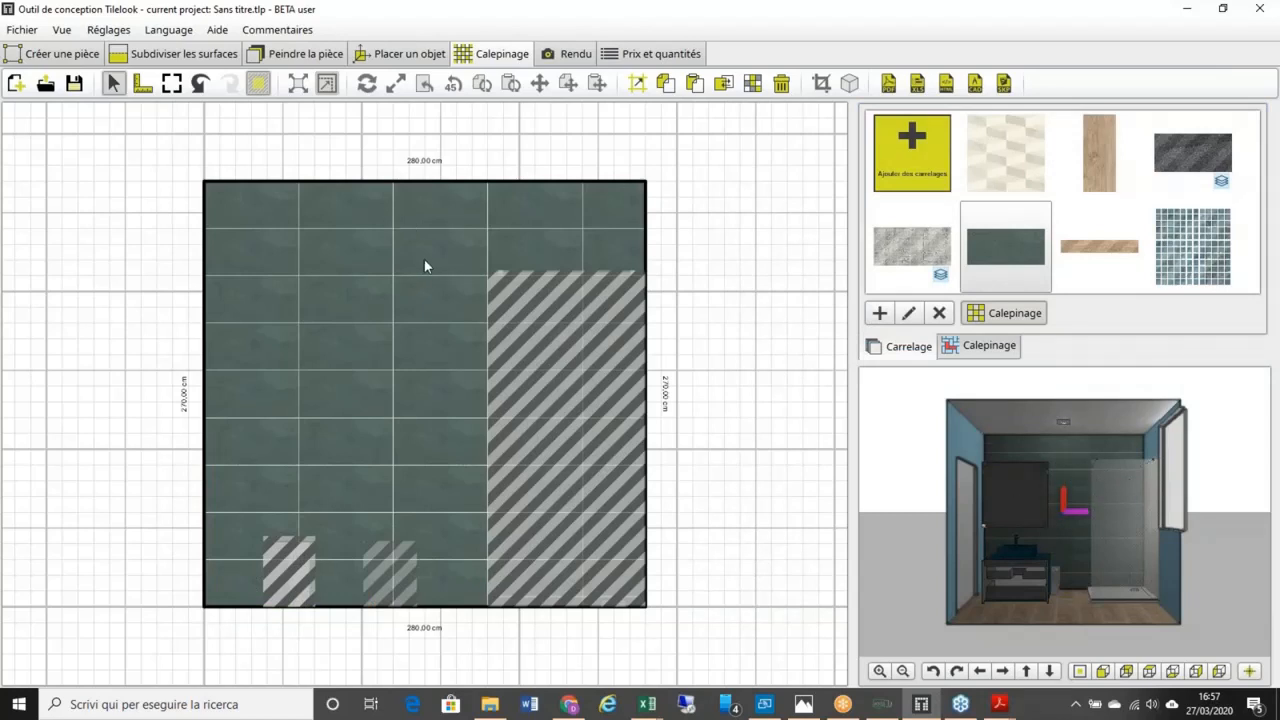
Step: Delete all green tiles and place one grey stone tile bottom-left, without automatic column fill
{"action": "left_click", "coordinate": [781, 83]}
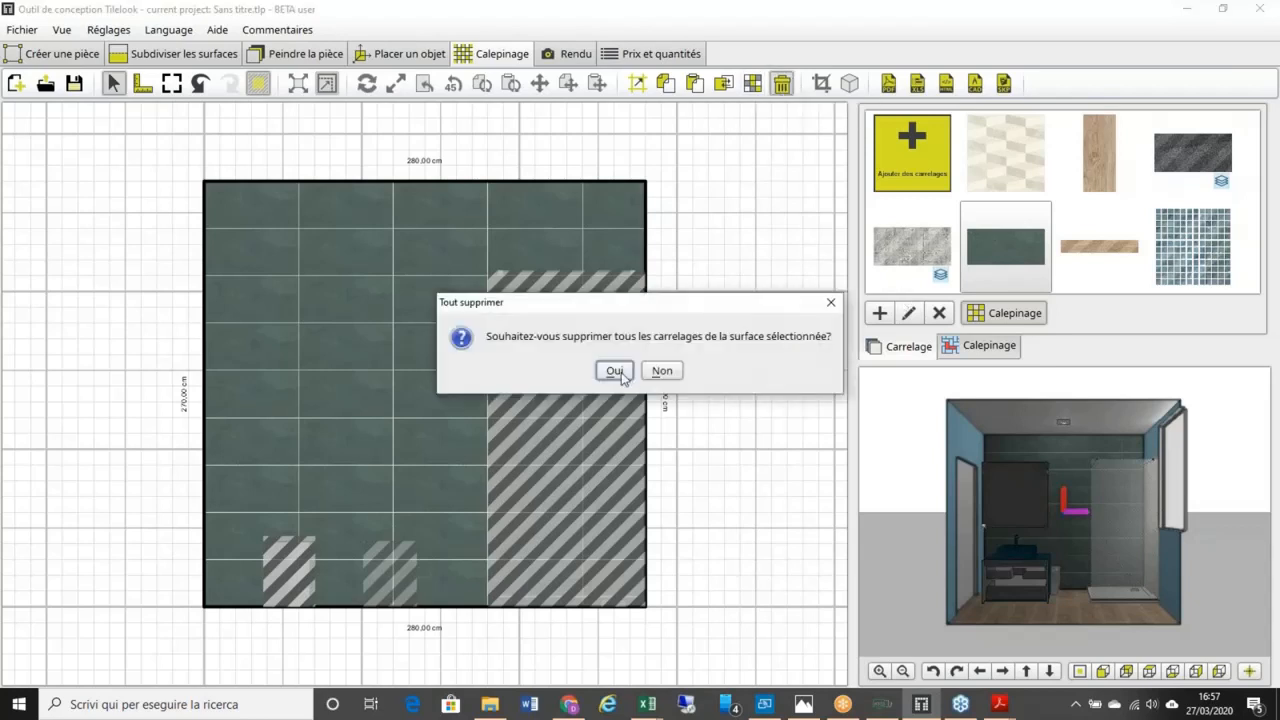
{"action": "left_click", "coordinate": [612, 370]}
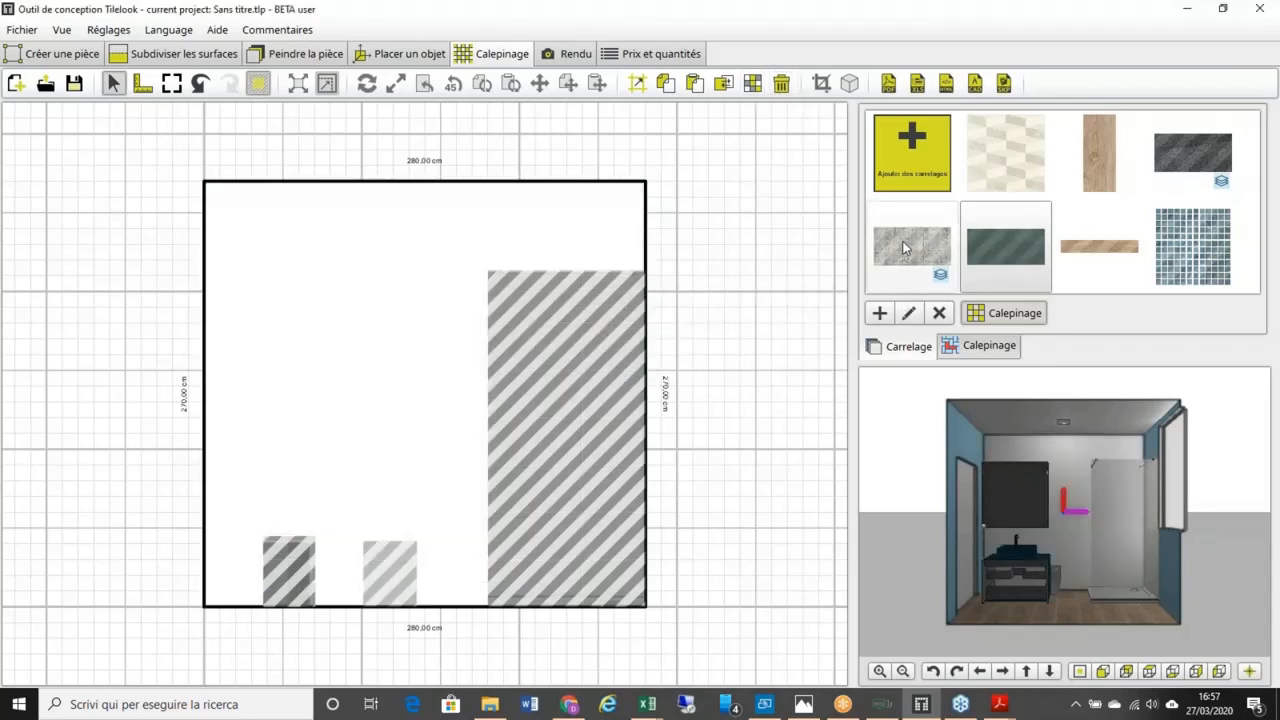
{"action": "left_click", "coordinate": [908, 248]}
{"action": "left_click", "coordinate": [346, 508]}
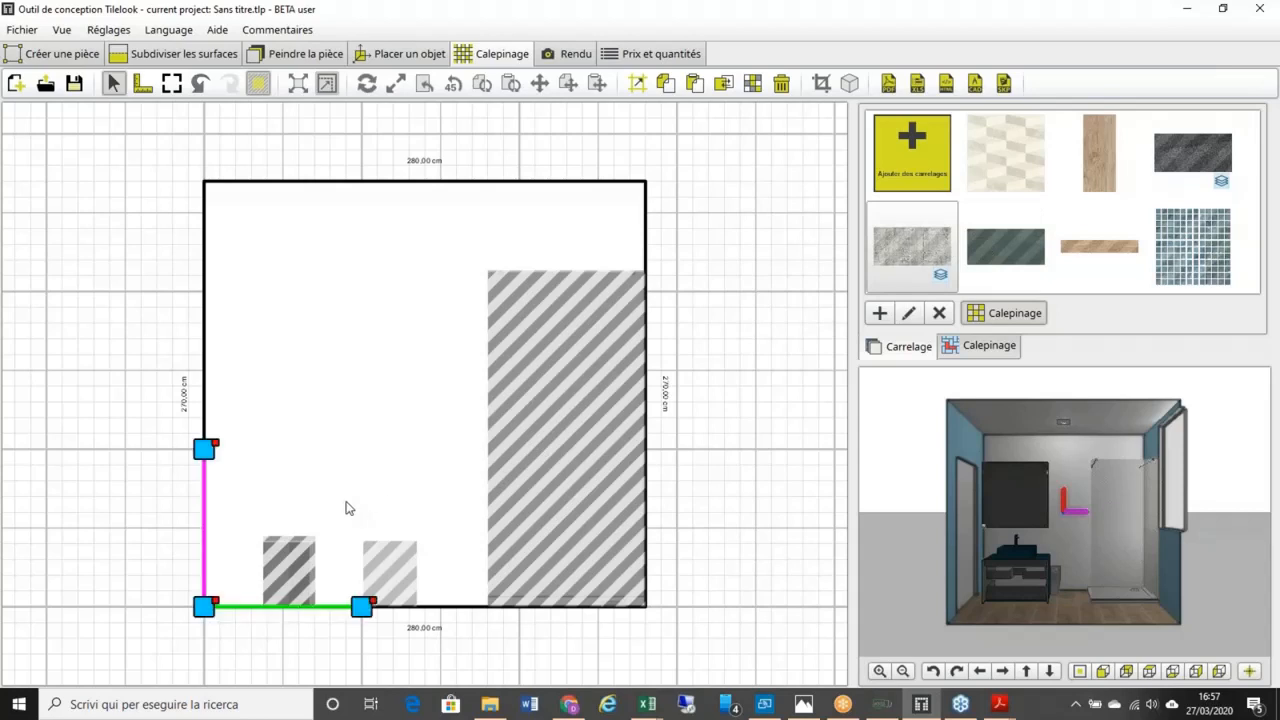
{"action": "left_click", "coordinate": [380, 538]}
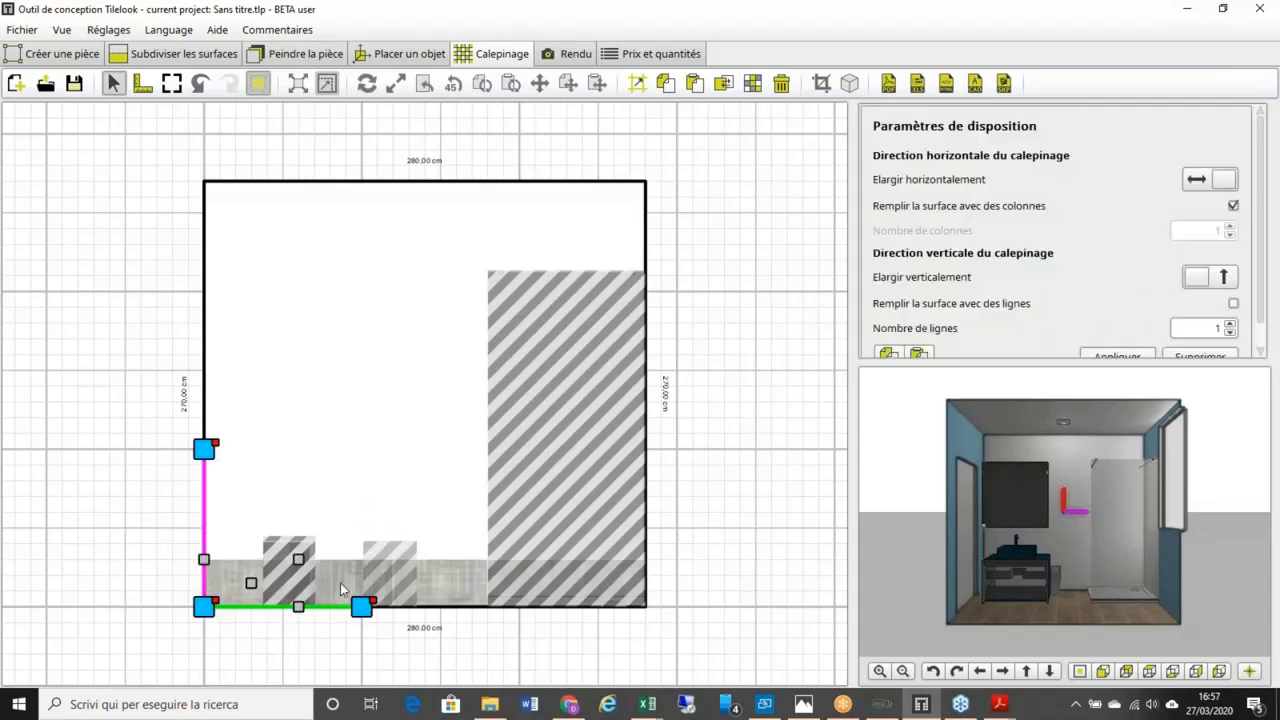
{"action": "left_click", "coordinate": [1234, 205]}
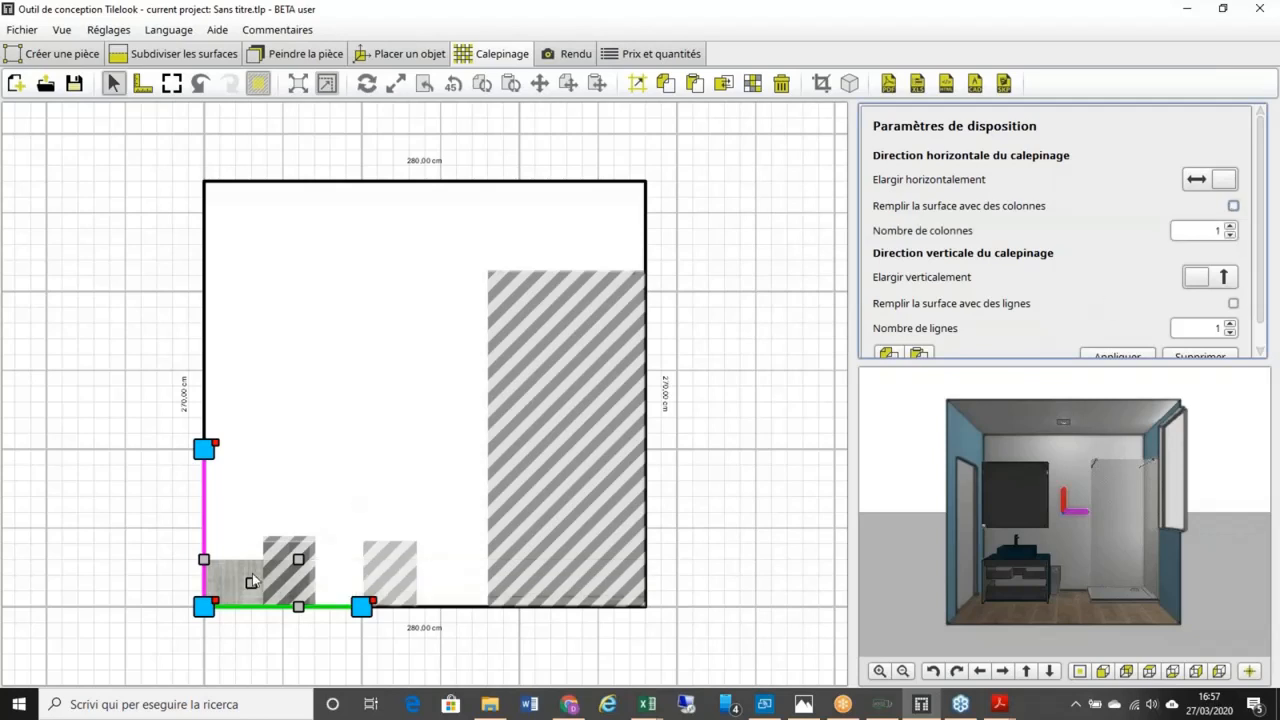
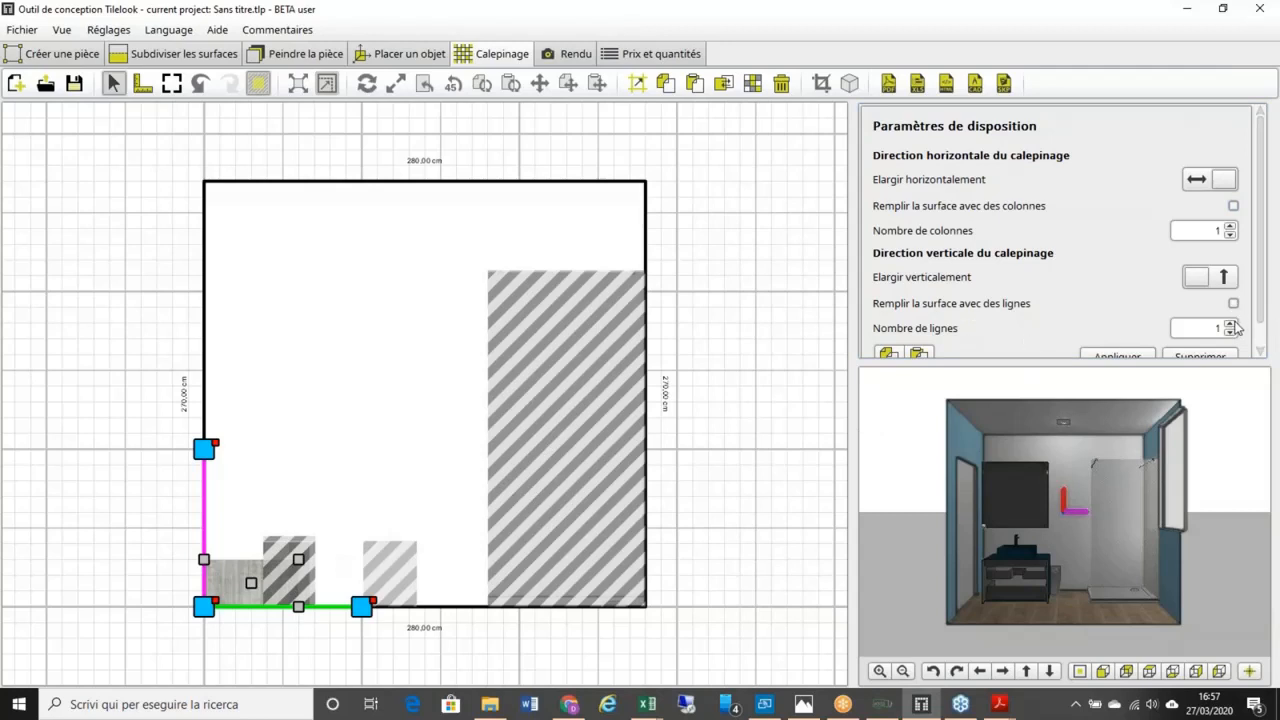
Step: Try a reversed 5-column bottom row from the bottom-right corner, then delete it with Supprimer
{"action": "left_click", "coordinate": [1231, 227]}
{"action": "left_click", "coordinate": [1231, 227]}
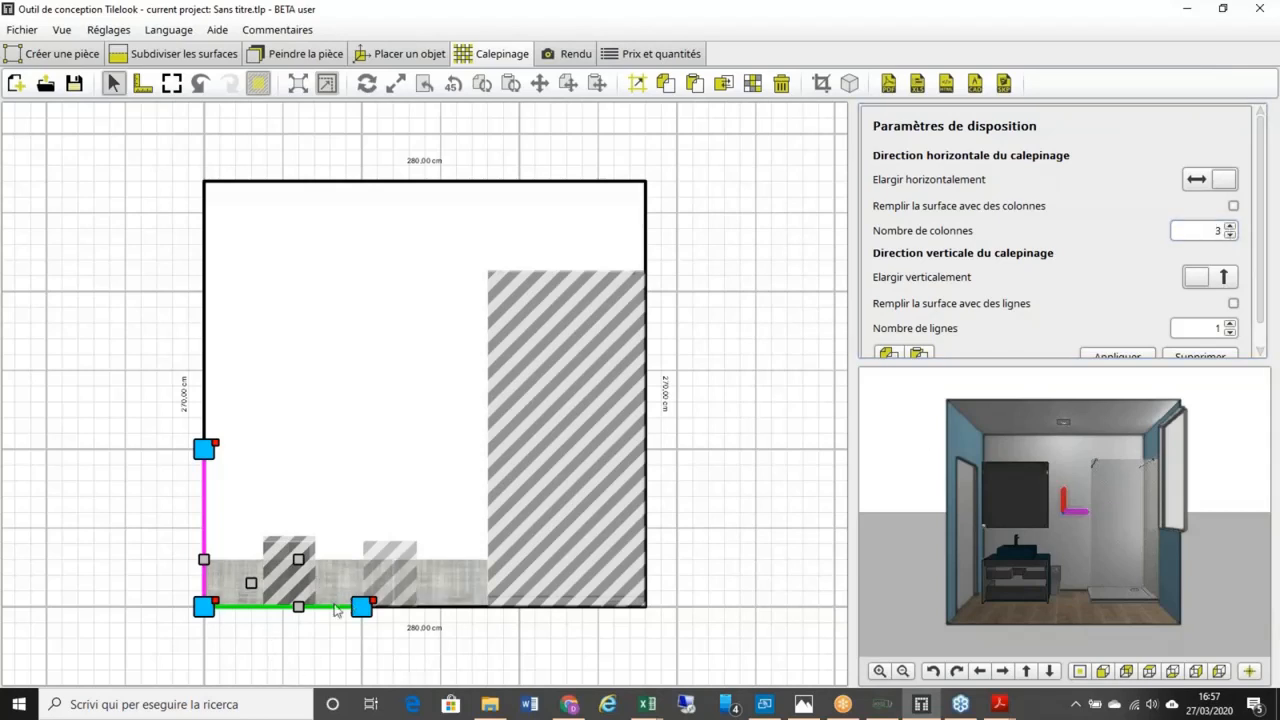
{"action": "right_click", "coordinate": [376, 603]}
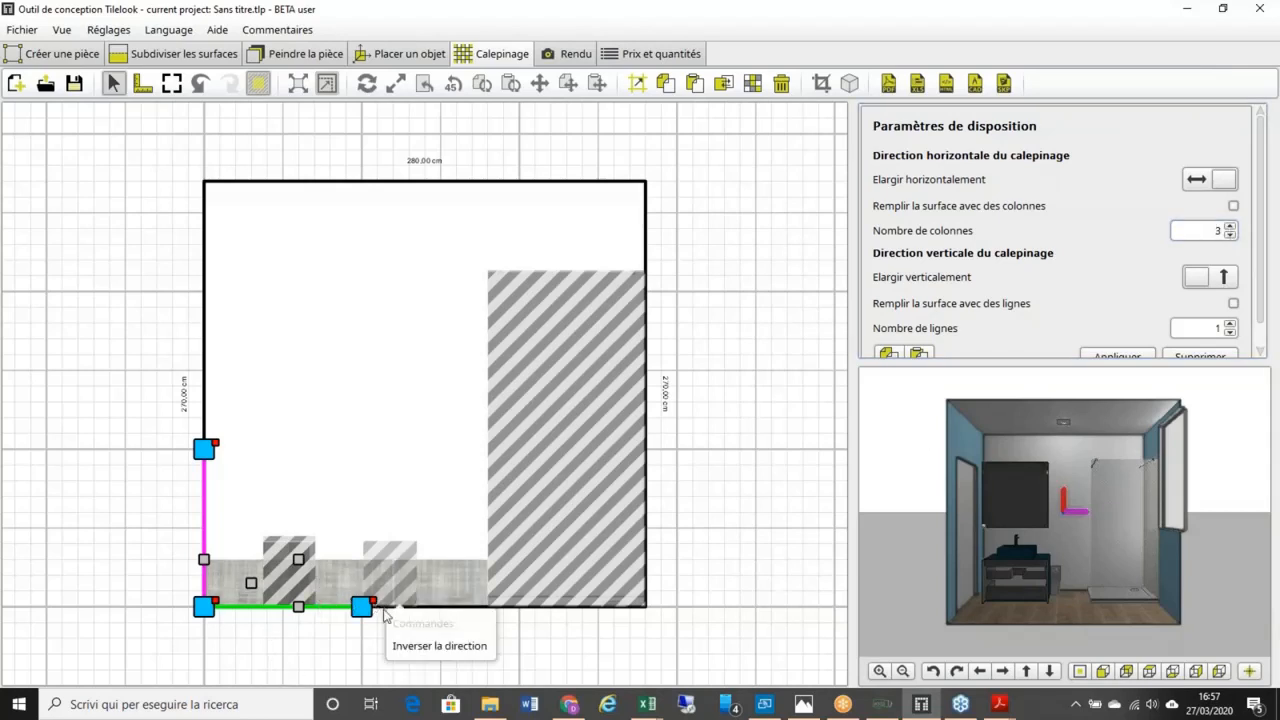
{"action": "left_click", "coordinate": [439, 646]}
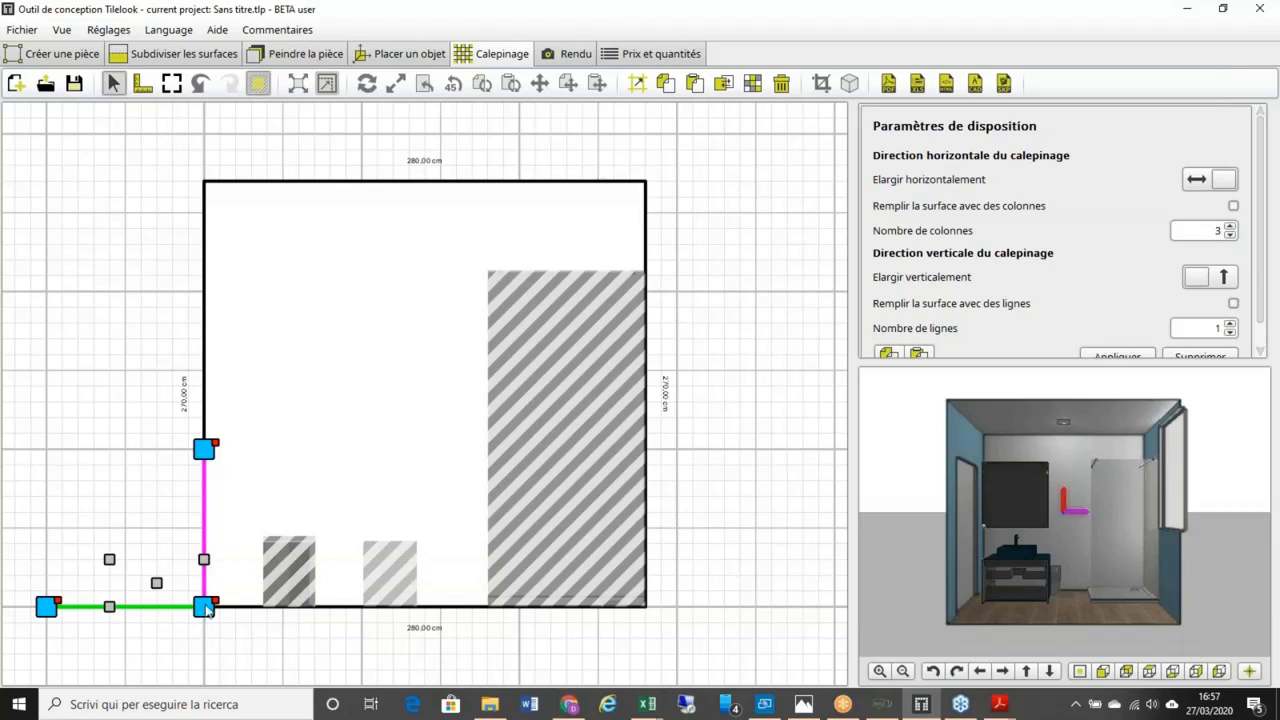
{"action": "left_click_drag", "start_coordinate": [205, 608], "coordinate": [645, 601]}
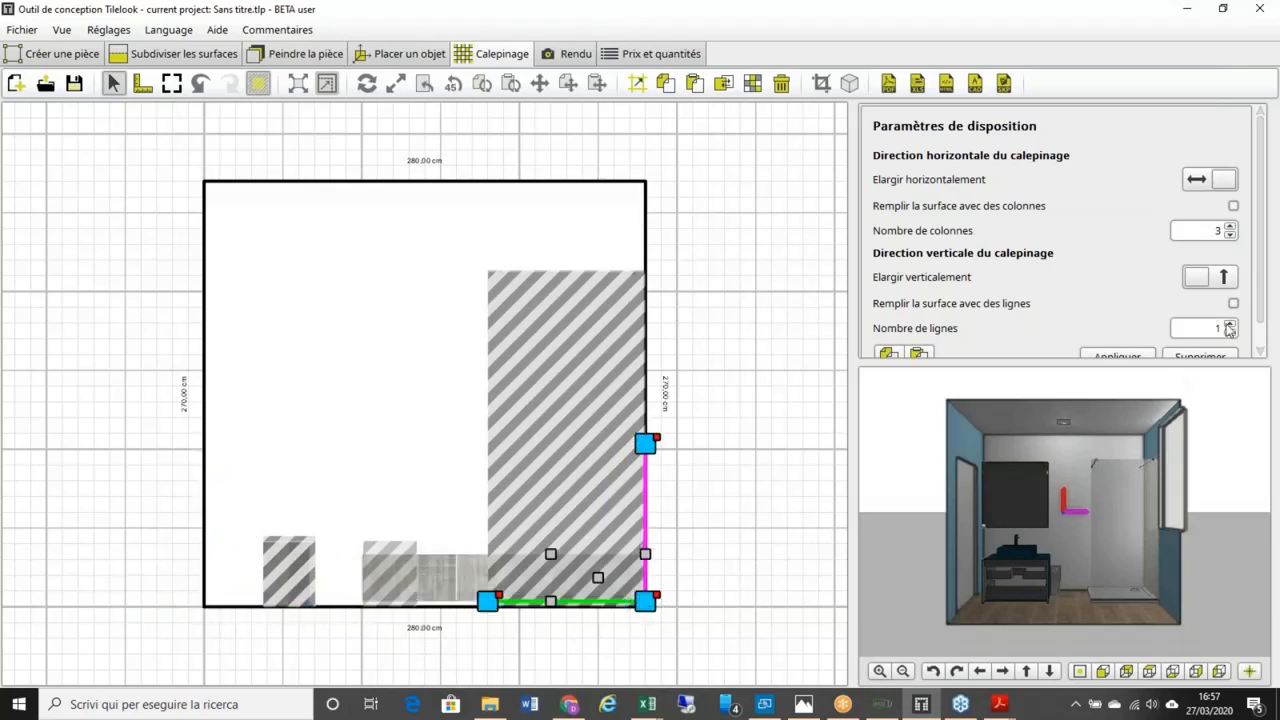
{"action": "left_click", "coordinate": [1230, 226]}
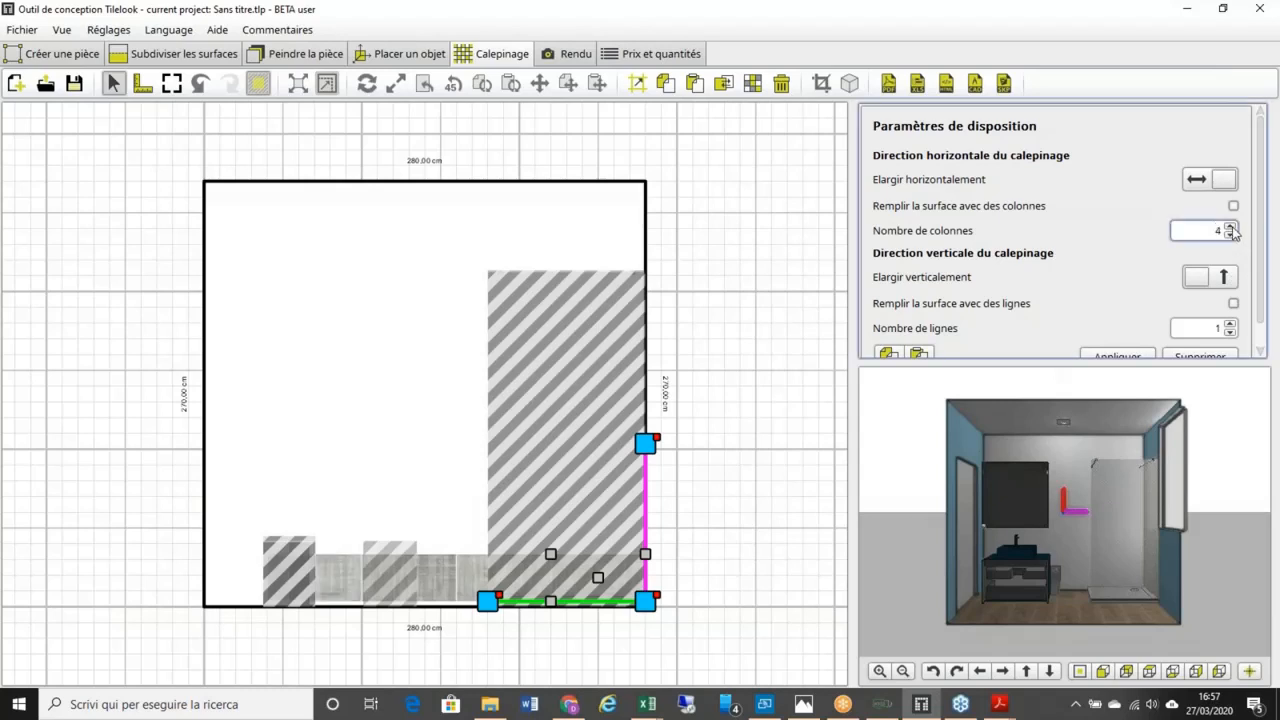
{"action": "left_click", "coordinate": [1230, 227]}
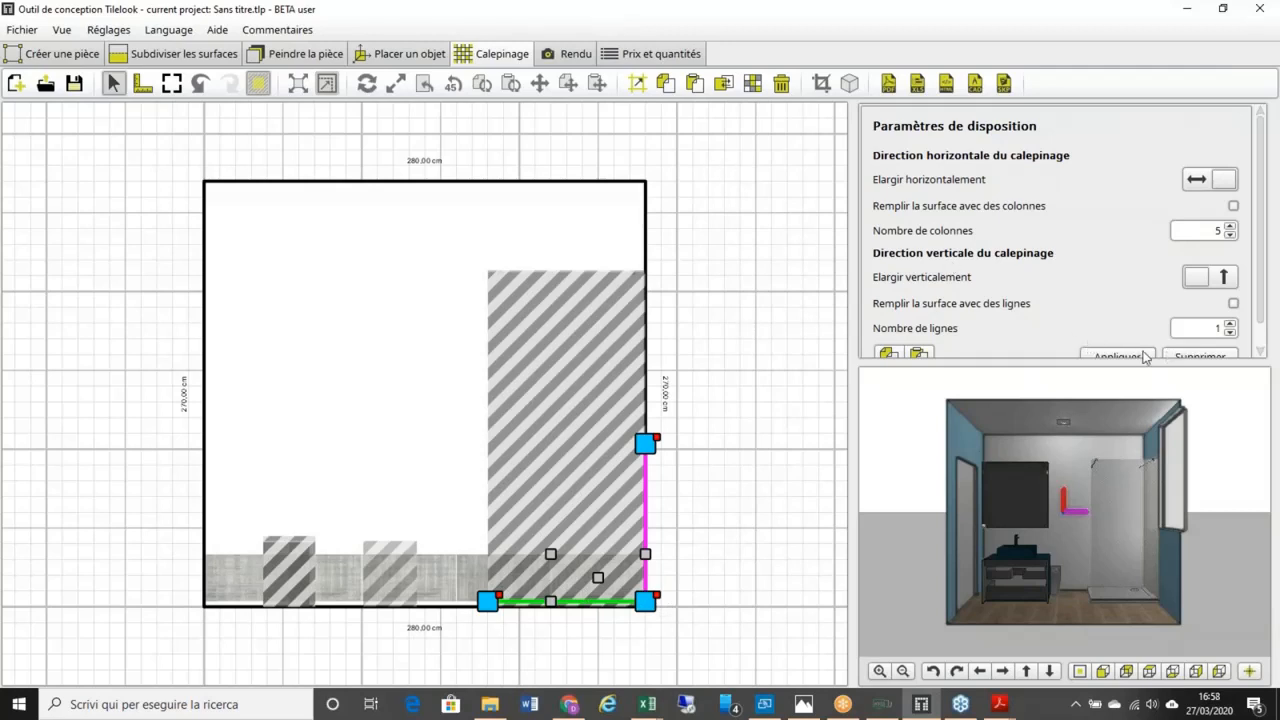
{"action": "left_click", "coordinate": [1180, 357]}
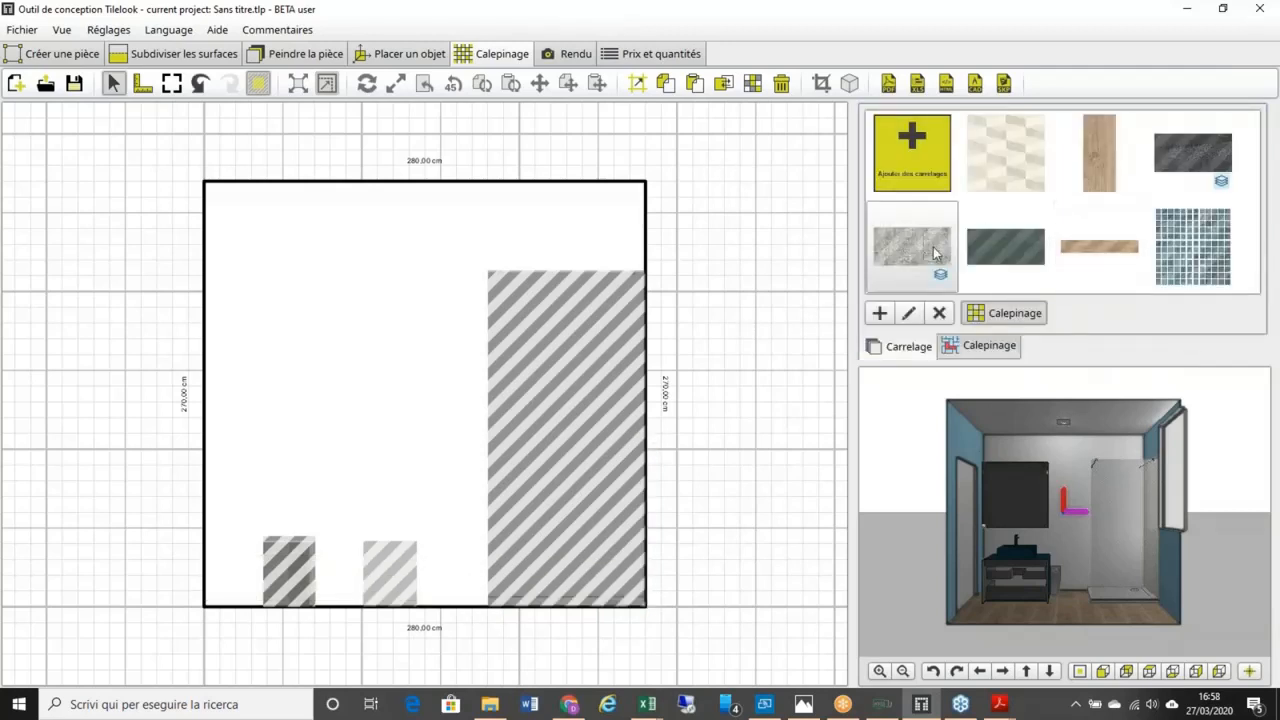
Step: Lay the grey textured tile at the bottom-left corner with a 20 cm horizontal anchor offset
{"action": "left_click_drag", "start_coordinate": [935, 253], "coordinate": [215, 598]}
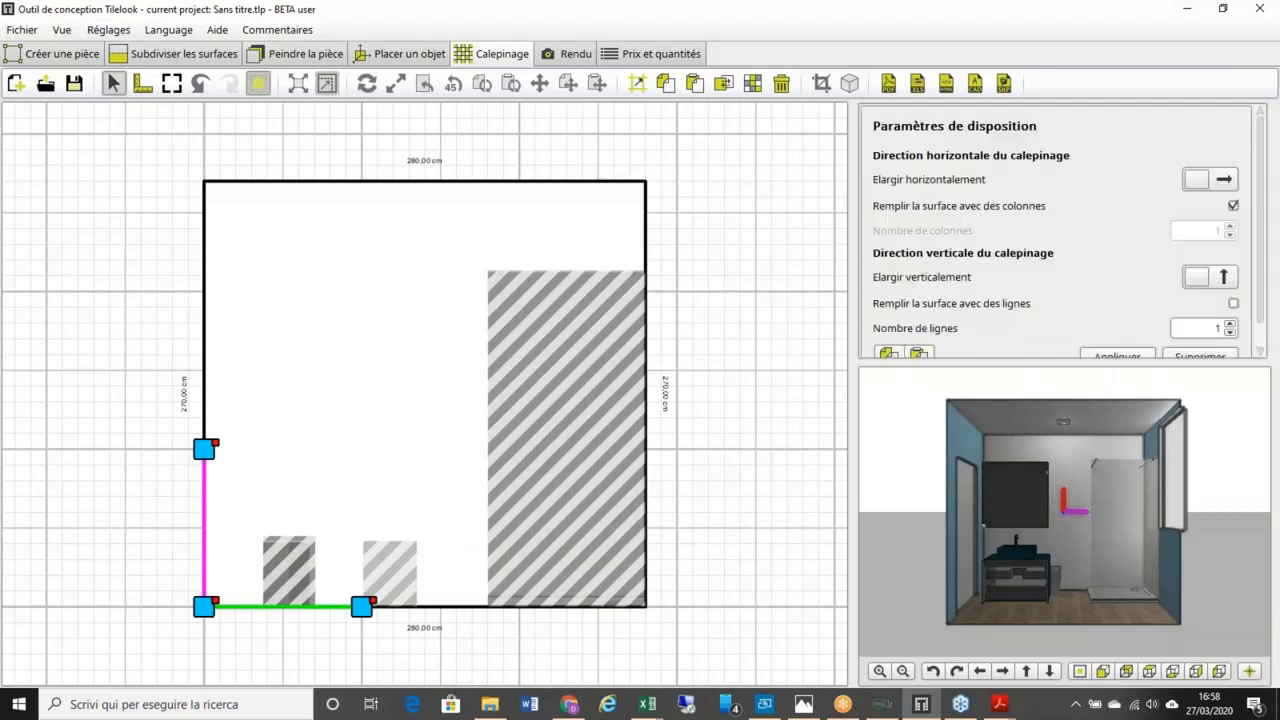
{"action": "scroll", "coordinate": [220, 616], "scroll_direction": "up", "scroll_amount": 1}
{"action": "scroll", "coordinate": [220, 616], "scroll_direction": "up", "scroll_amount": 2}
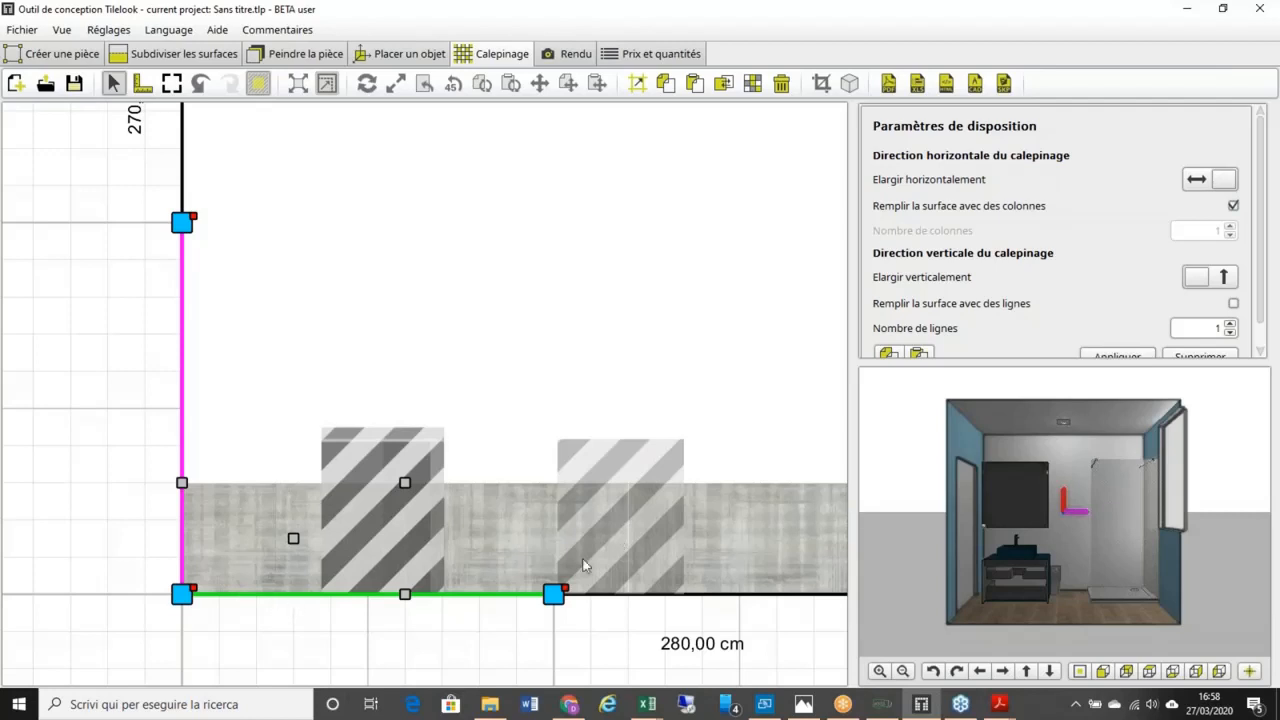
{"action": "right_click", "coordinate": [195, 597]}
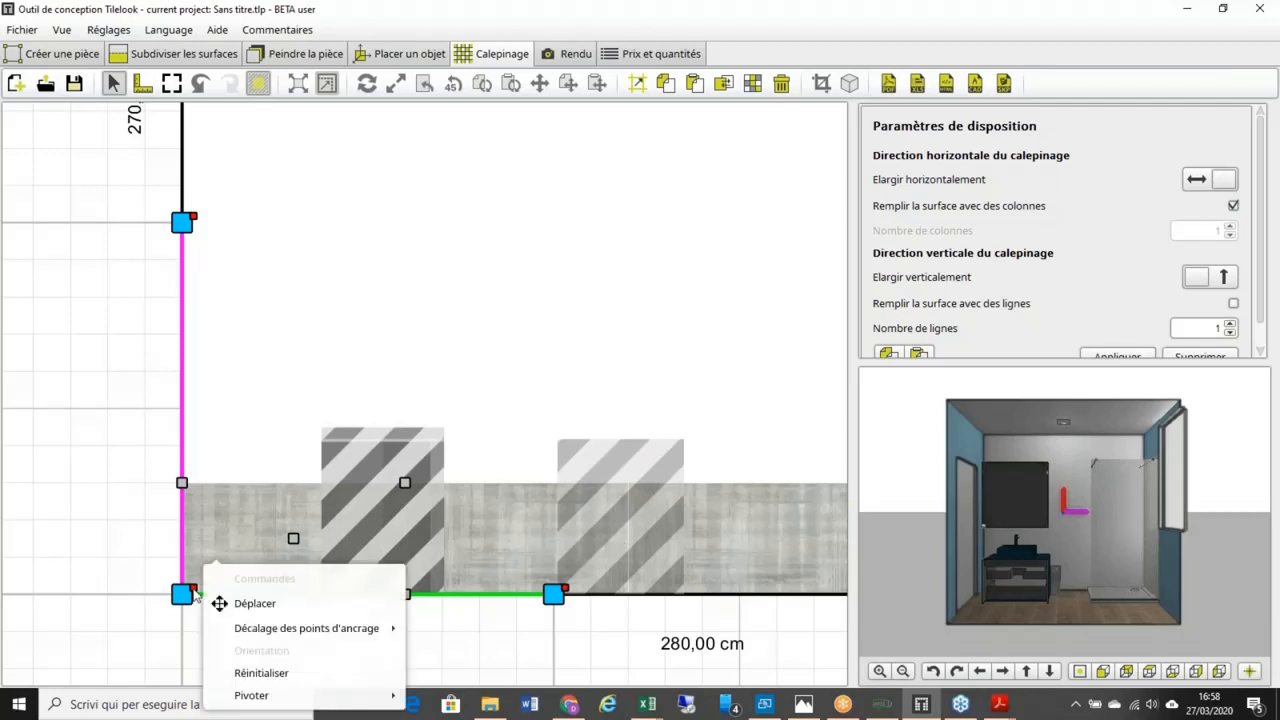
{"action": "left_click", "coordinate": [253, 606]}
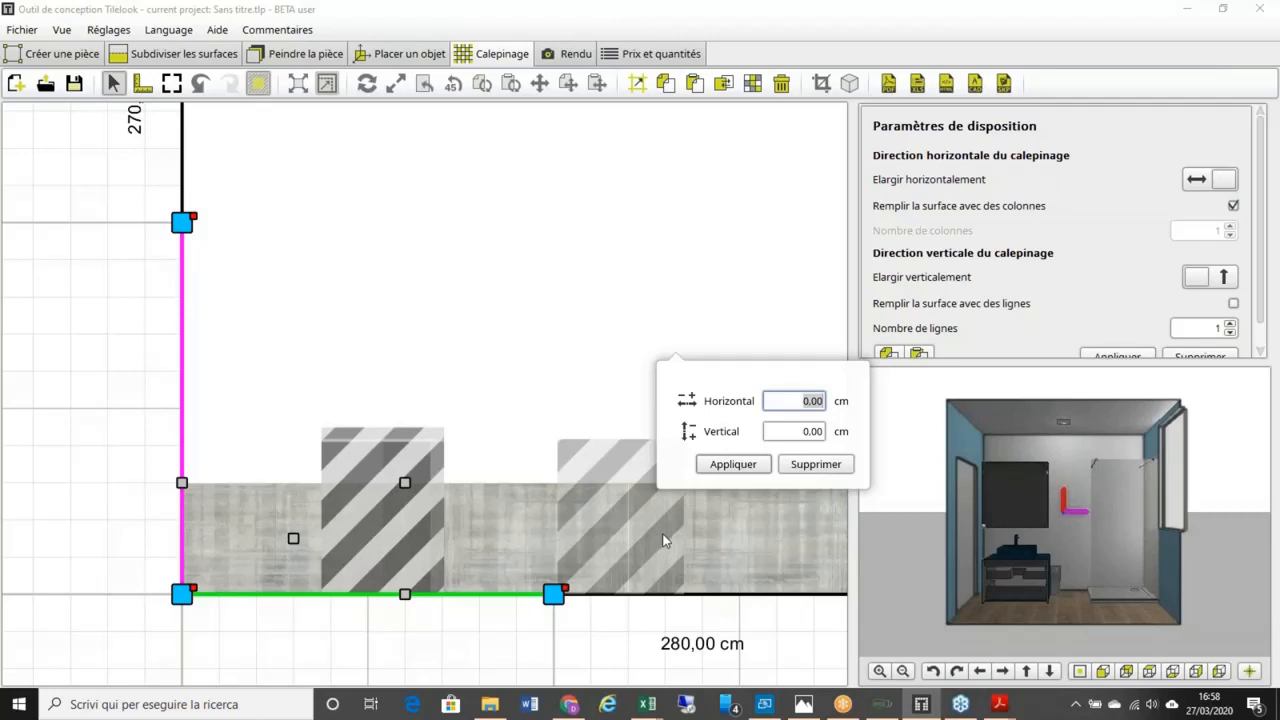
{"action": "type", "text": "20"}
{"action": "left_click", "coordinate": [733, 464]}
Step: Fill the whole wall surface with rows of the grey tile and apply
{"action": "scroll", "coordinate": [652, 411], "scroll_direction": "down", "scroll_amount": 2}
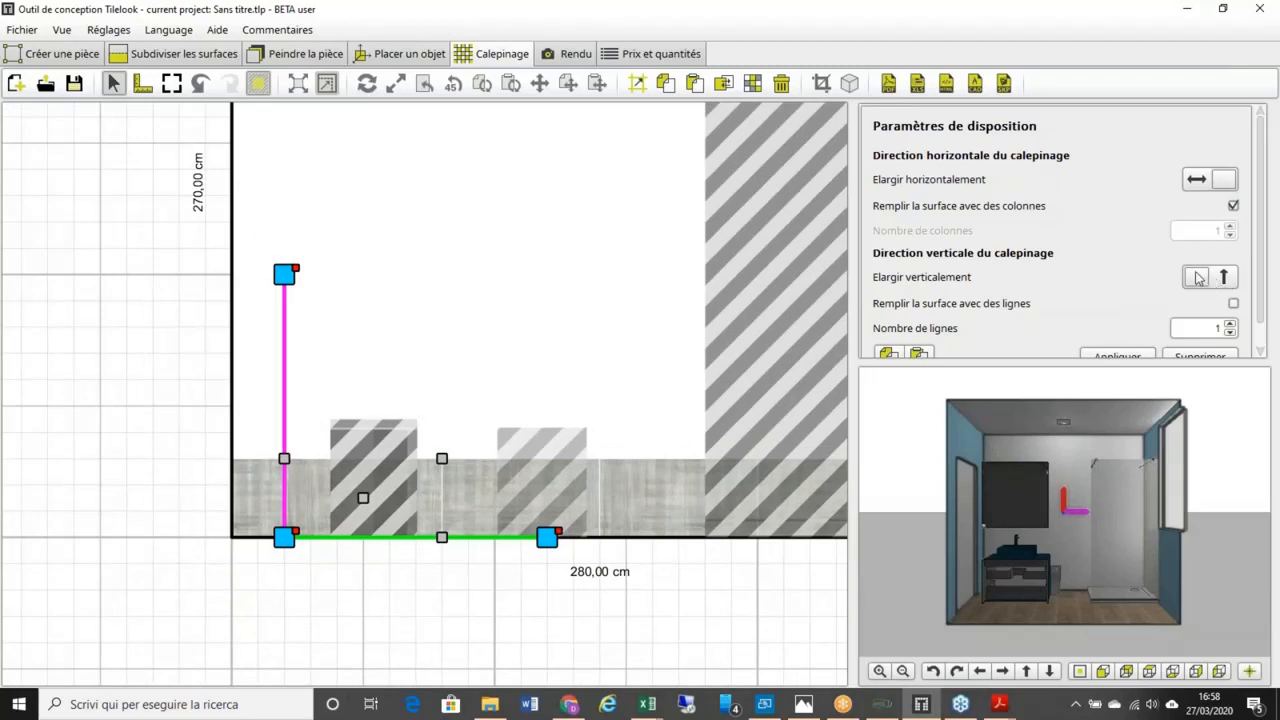
{"action": "left_click", "coordinate": [1233, 303]}
{"action": "left_click", "coordinate": [1146, 358]}
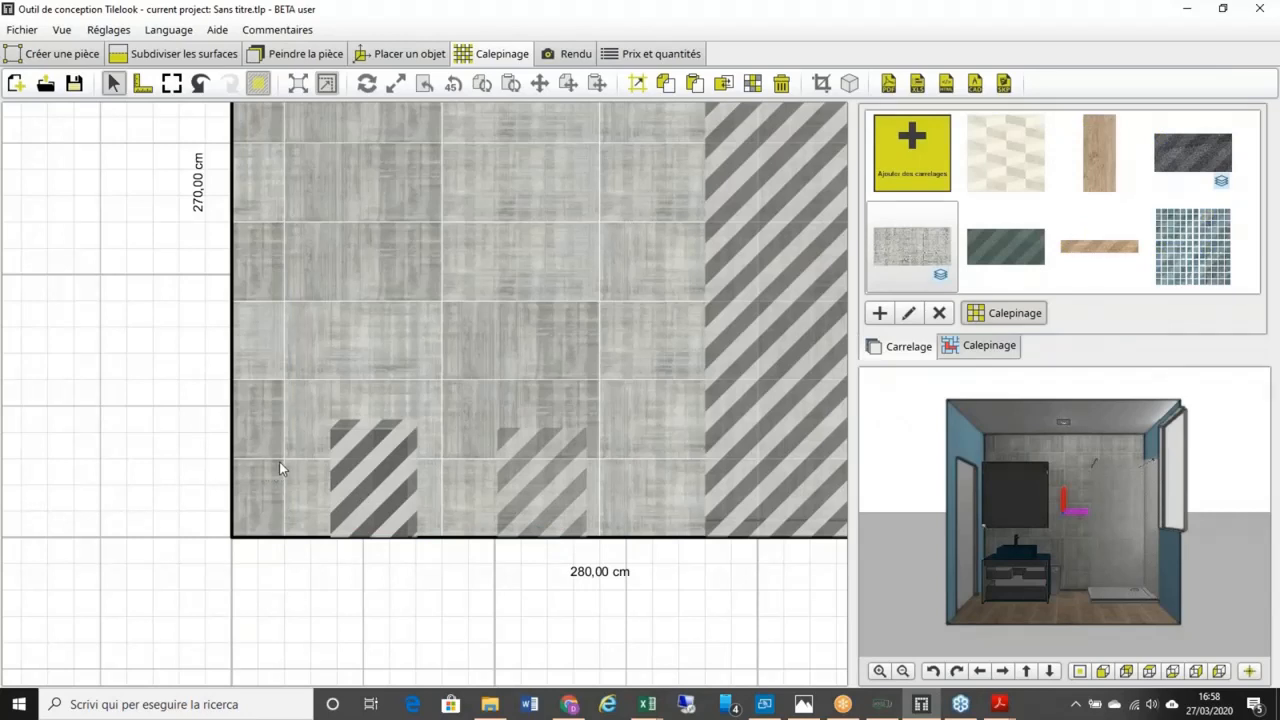
Step: Measure from the bottom-left corner, fixing a 20 cm horizontal dimension
{"action": "scroll", "coordinate": [279, 463], "scroll_direction": "down", "scroll_amount": 3}
{"action": "scroll", "coordinate": [279, 463], "scroll_direction": "up", "scroll_amount": 3}
{"action": "left_click", "coordinate": [144, 84]}
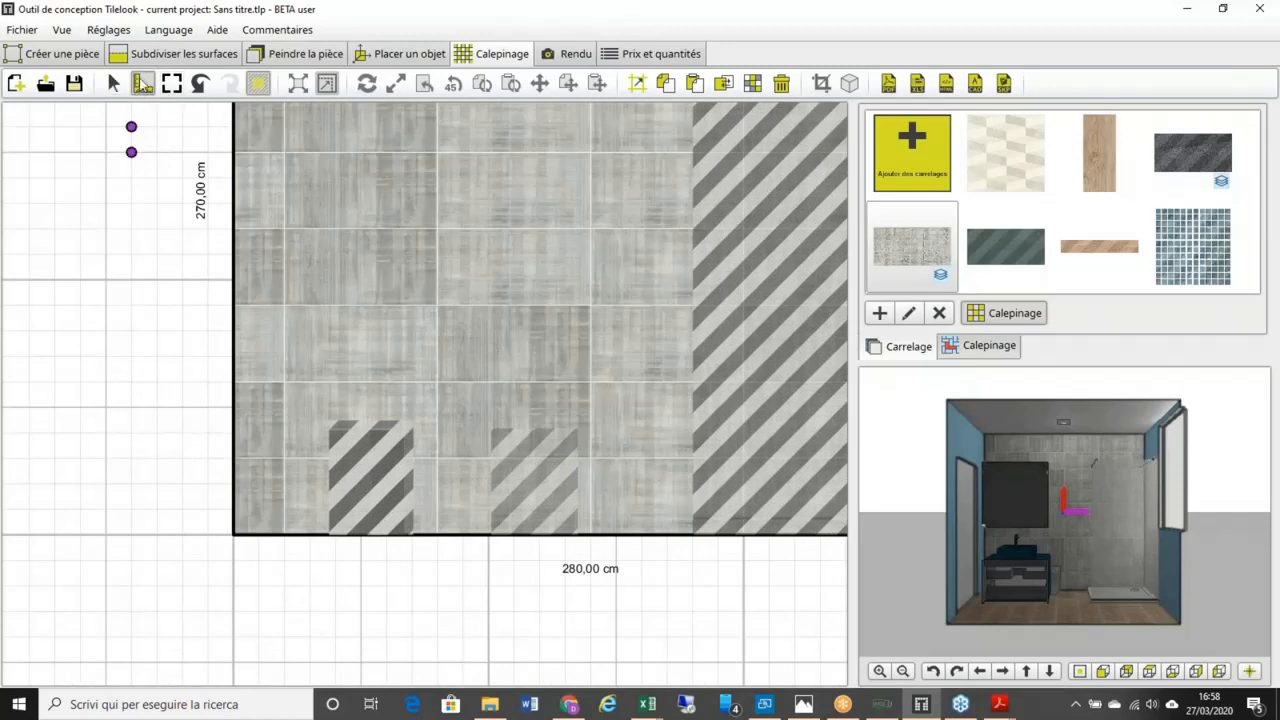
{"action": "left_click", "coordinate": [233, 510]}
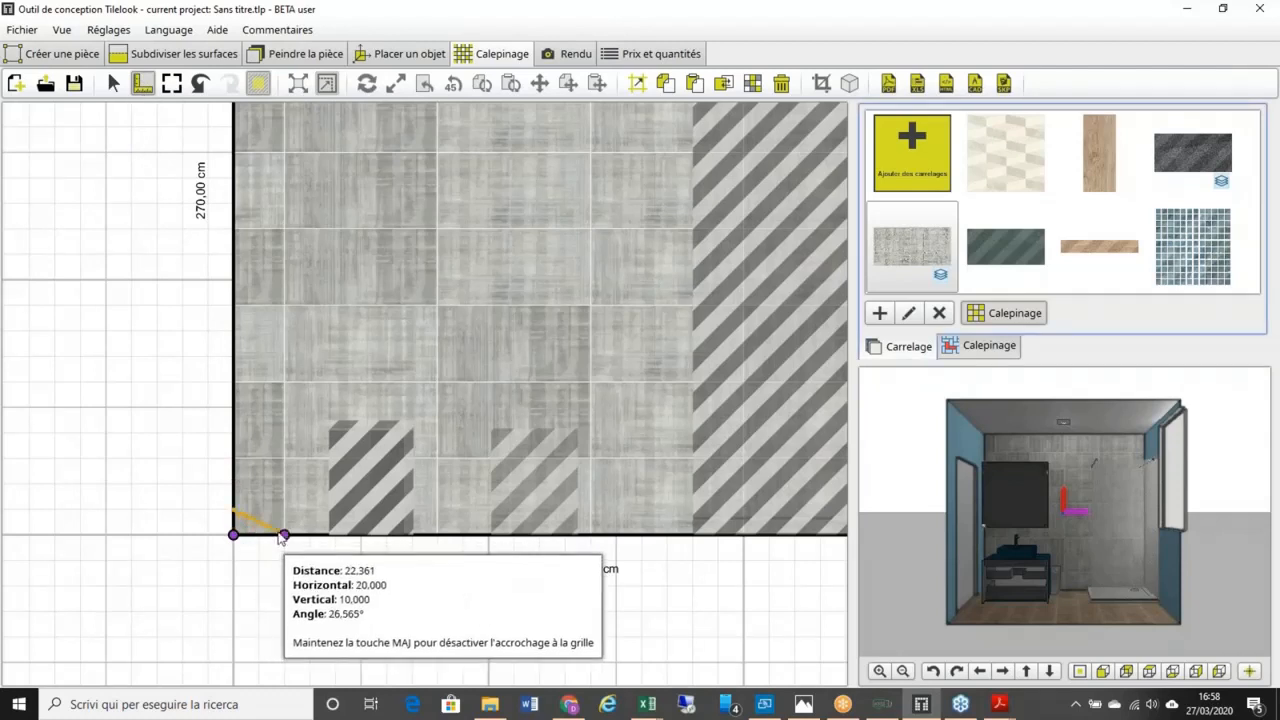
{"action": "left_click", "coordinate": [270, 548]}
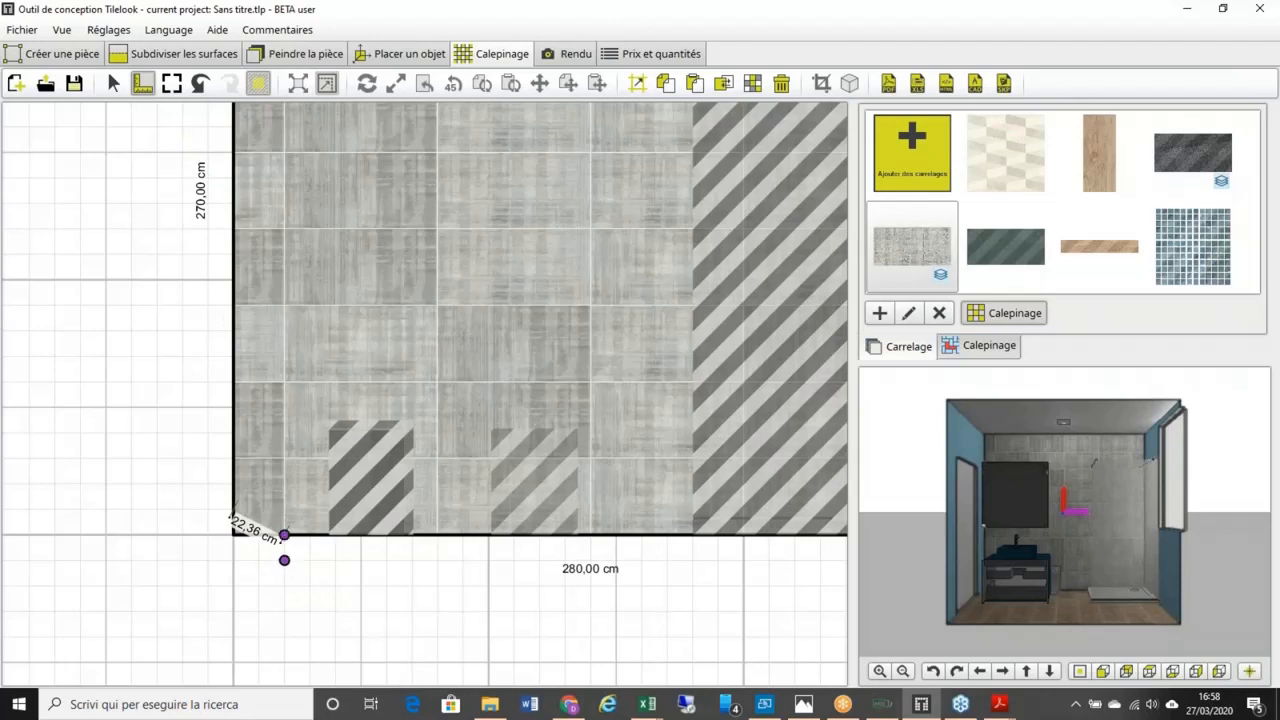
{"action": "left_click", "coordinate": [285, 540]}
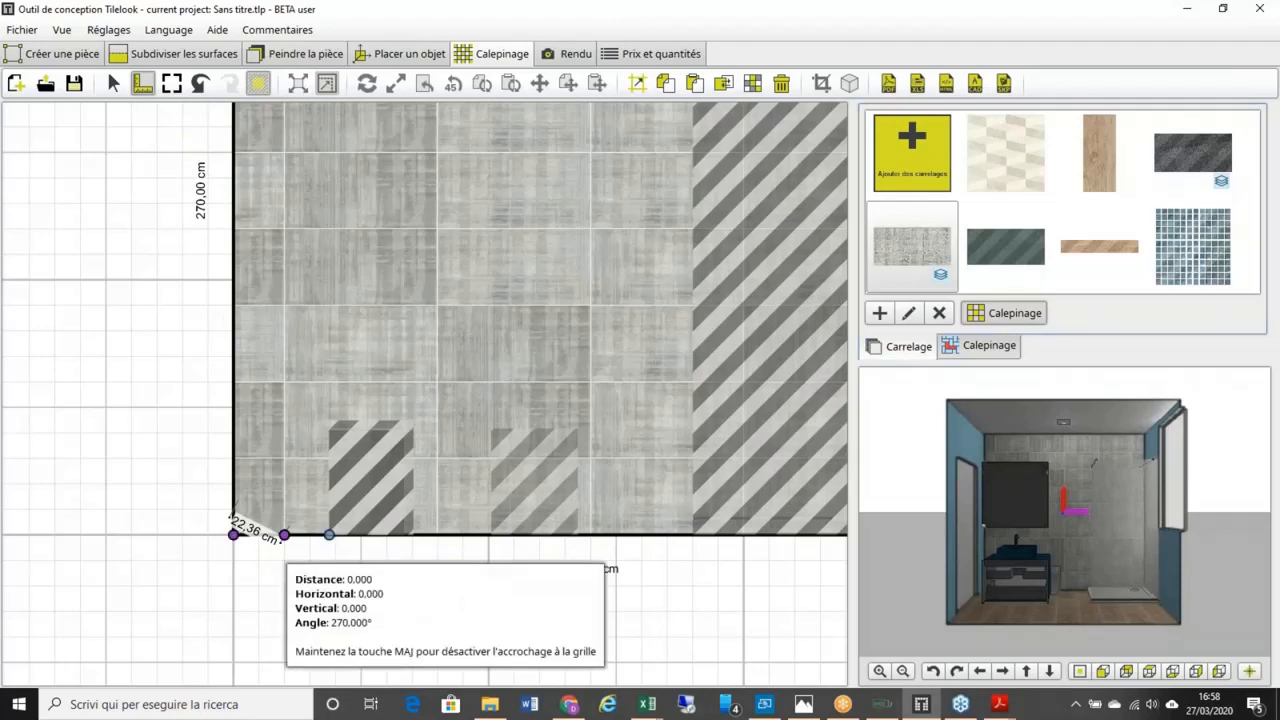
{"action": "left_click", "coordinate": [285, 540]}
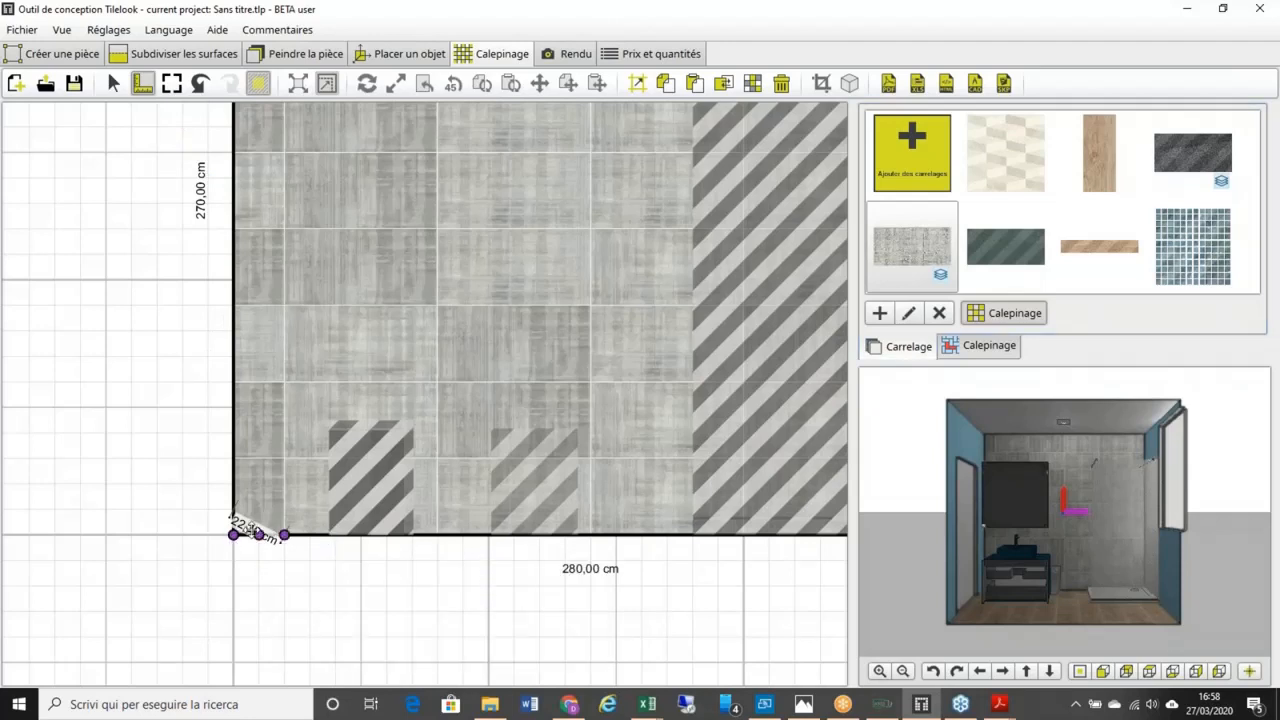
{"action": "left_click", "coordinate": [258, 535]}
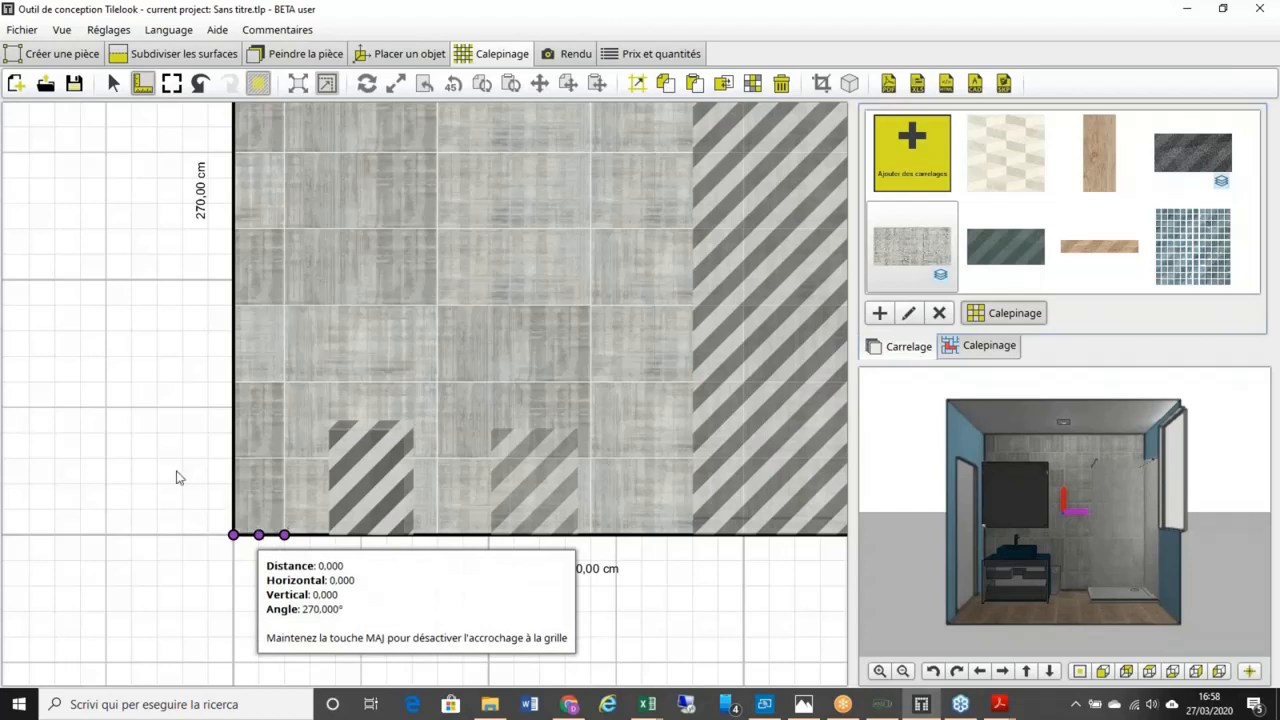
{"action": "left_click", "coordinate": [233, 536]}
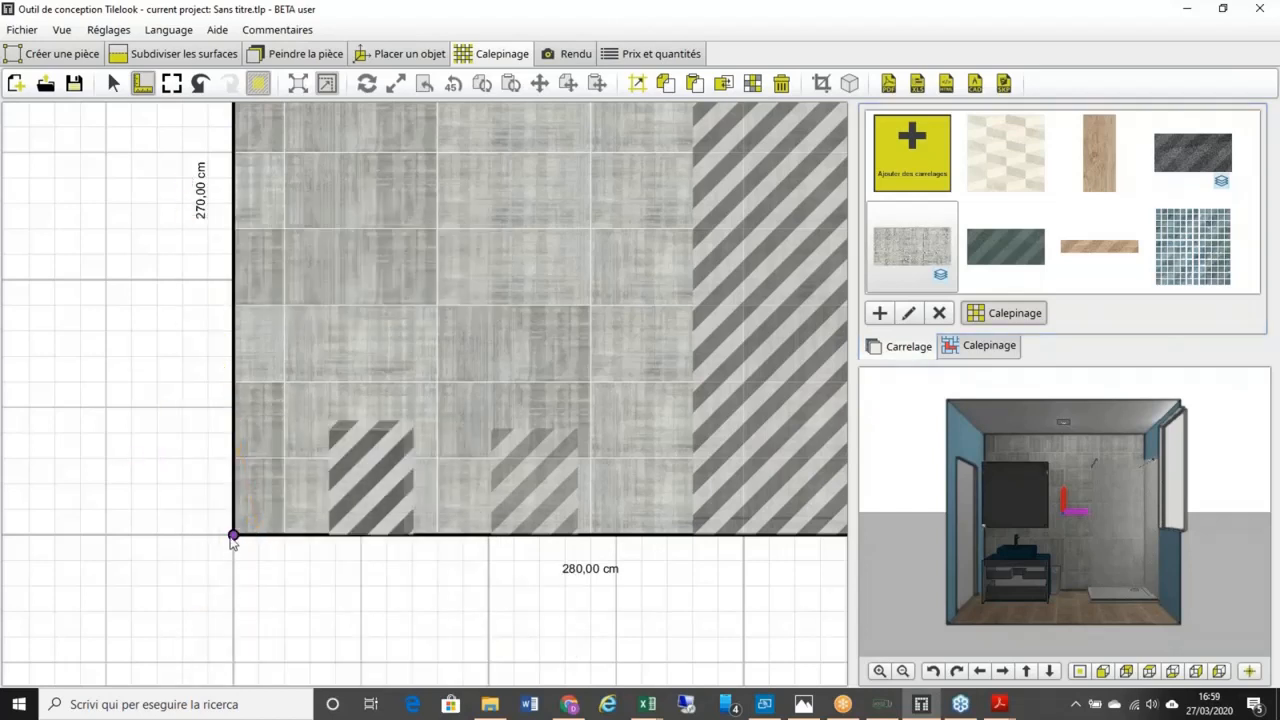
{"action": "left_click", "coordinate": [233, 536]}
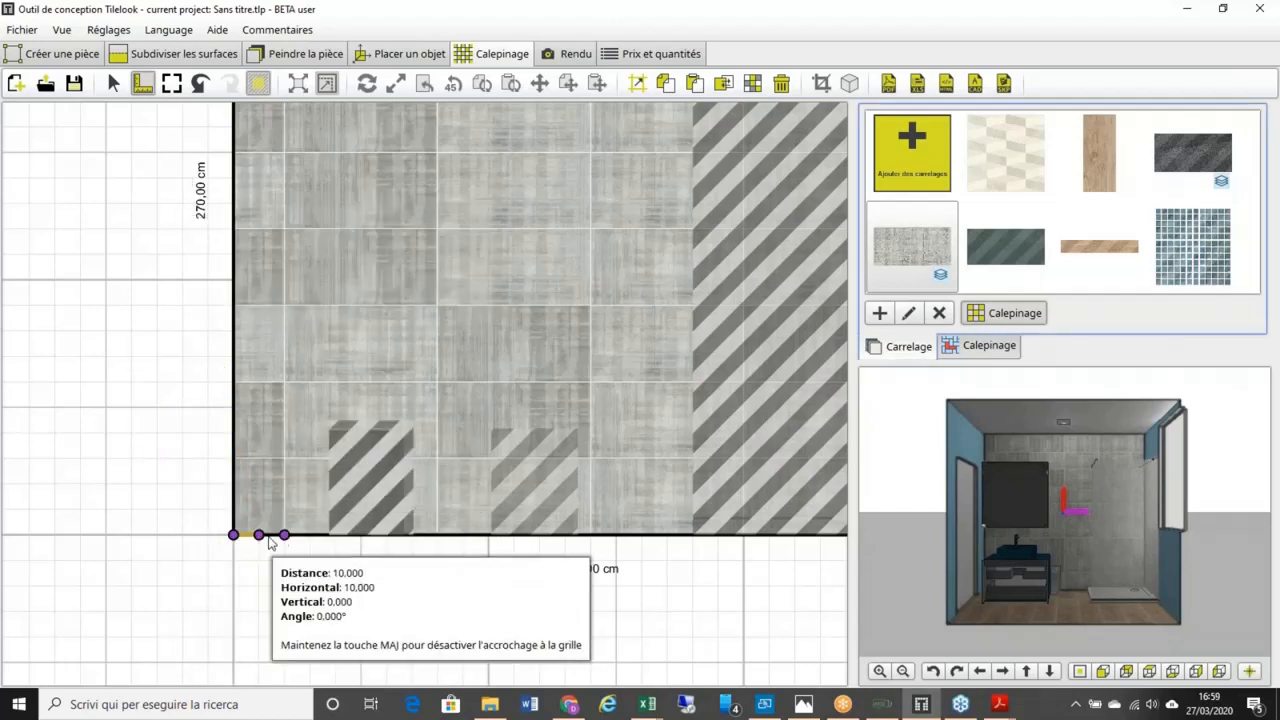
{"action": "left_click", "coordinate": [285, 536]}
{"action": "key", "text": "Escape"}
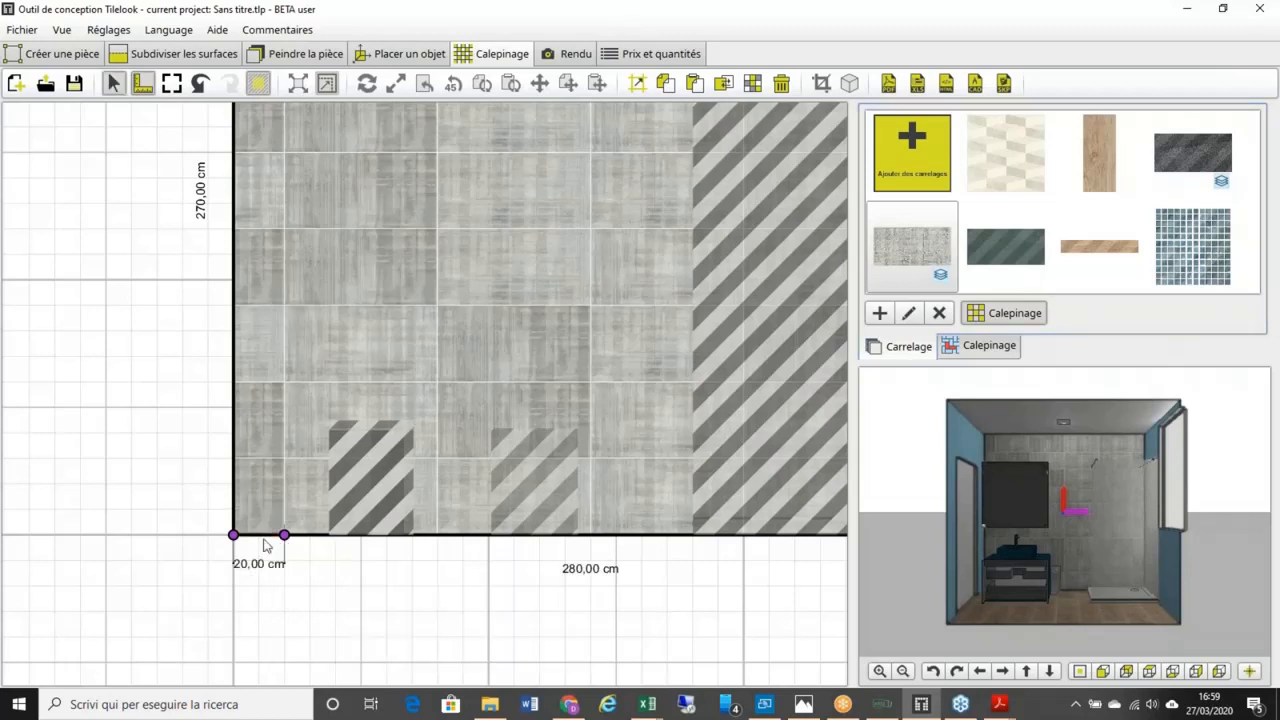
Step: Add a 30 cm vertical dimension at the corner and 30,50 cm between the hatched blocks
{"action": "left_click", "coordinate": [143, 83]}
{"action": "left_click", "coordinate": [233, 536]}
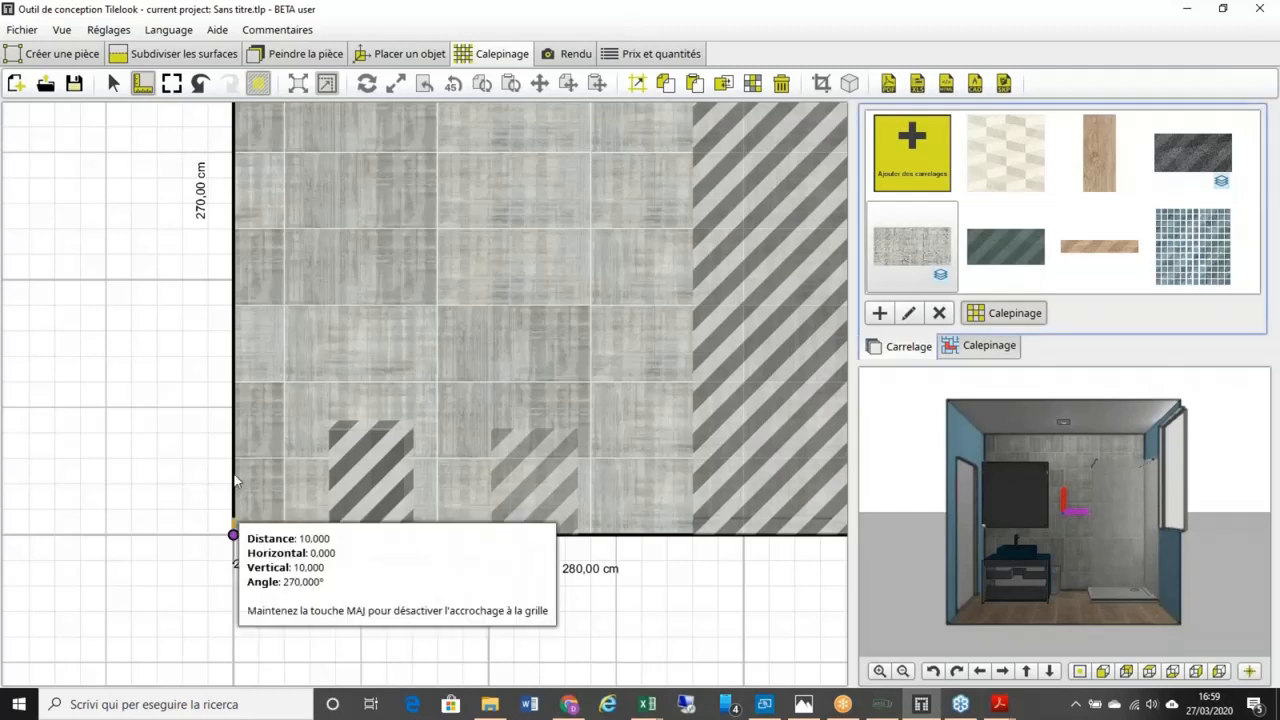
{"action": "left_click", "coordinate": [236, 470]}
{"action": "key", "text": "Escape"}
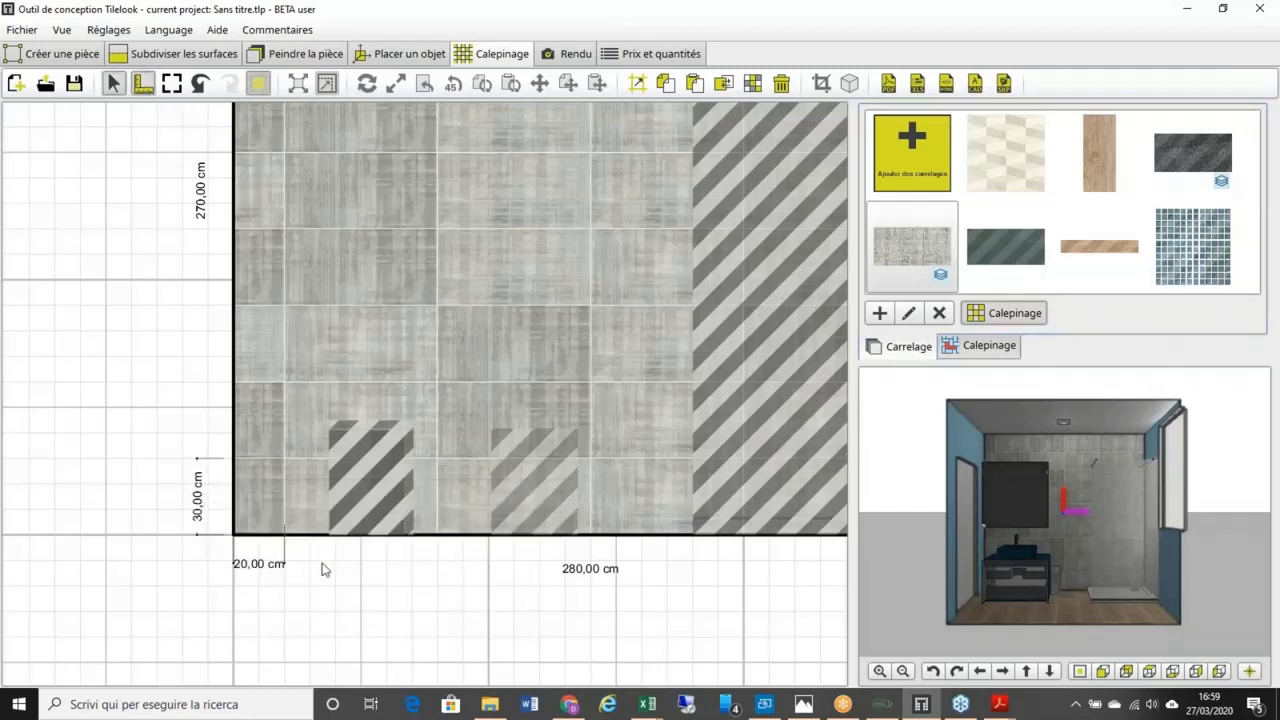
{"action": "left_click", "coordinate": [143, 84]}
{"action": "left_click", "coordinate": [413, 536]}
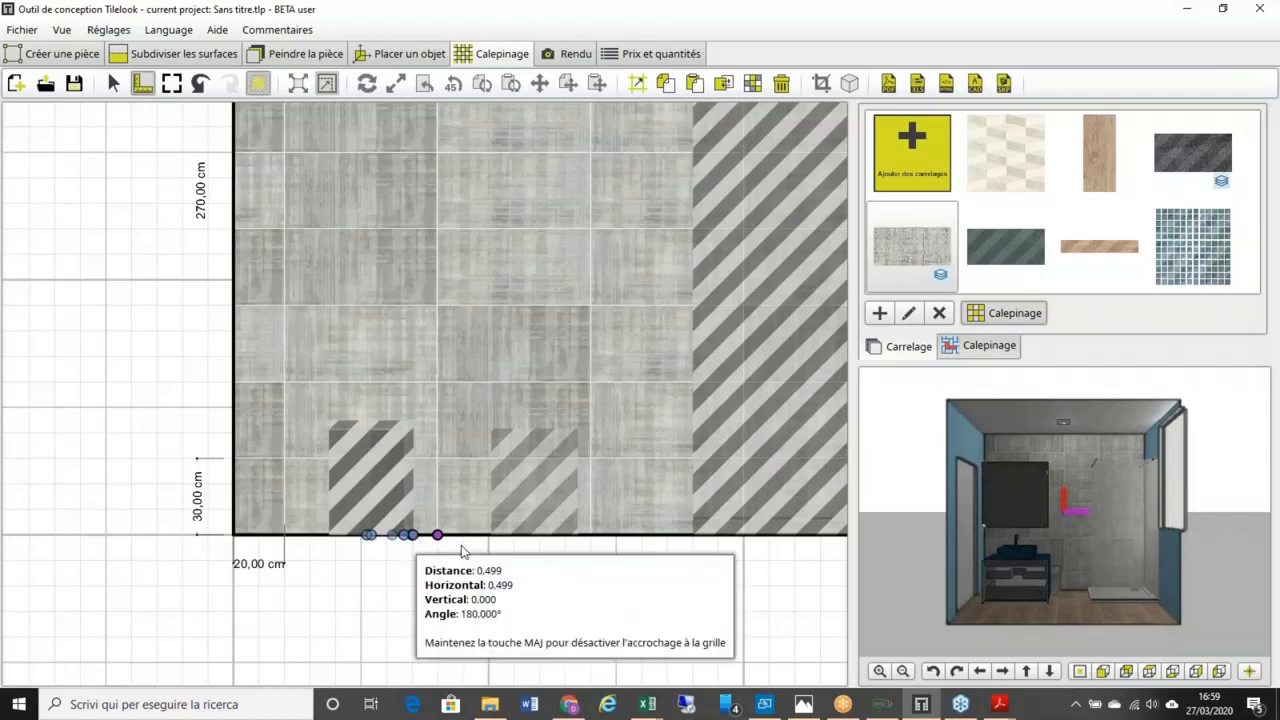
{"action": "left_click", "coordinate": [490, 536]}
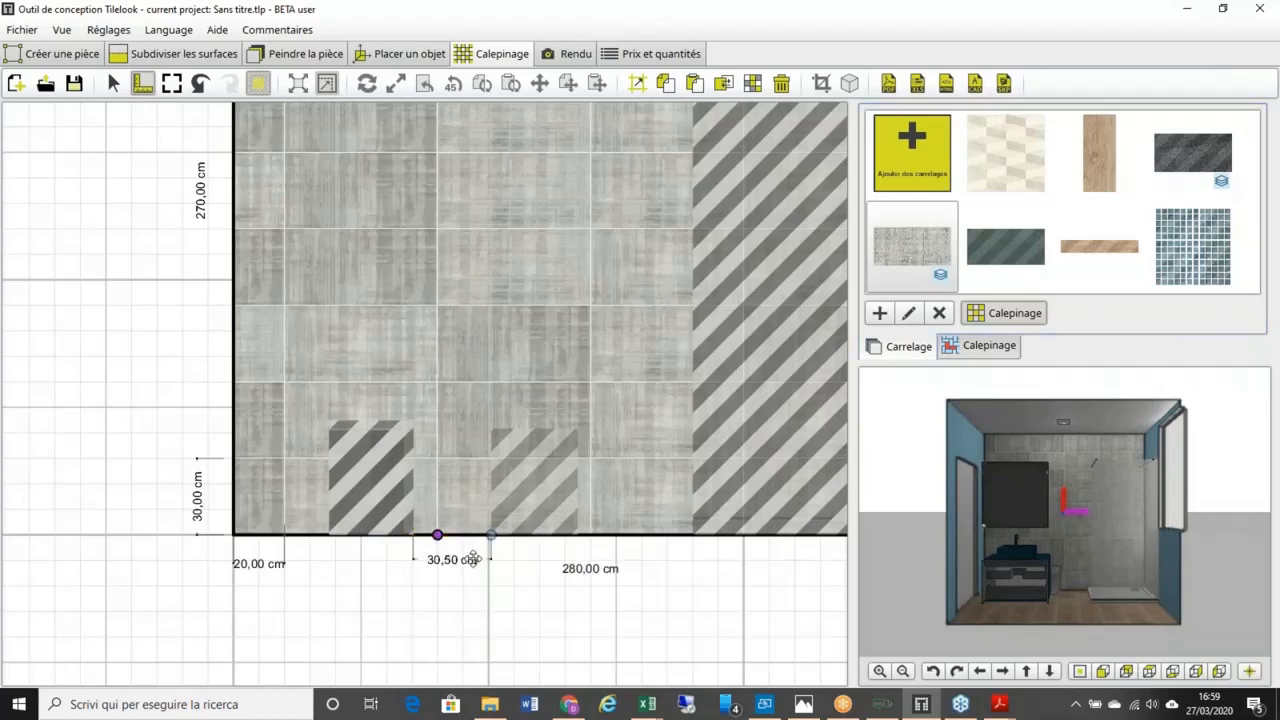
{"action": "key", "text": "Escape"}
{"action": "scroll", "coordinate": [342, 450], "scroll_direction": "down", "scroll_amount": 1}
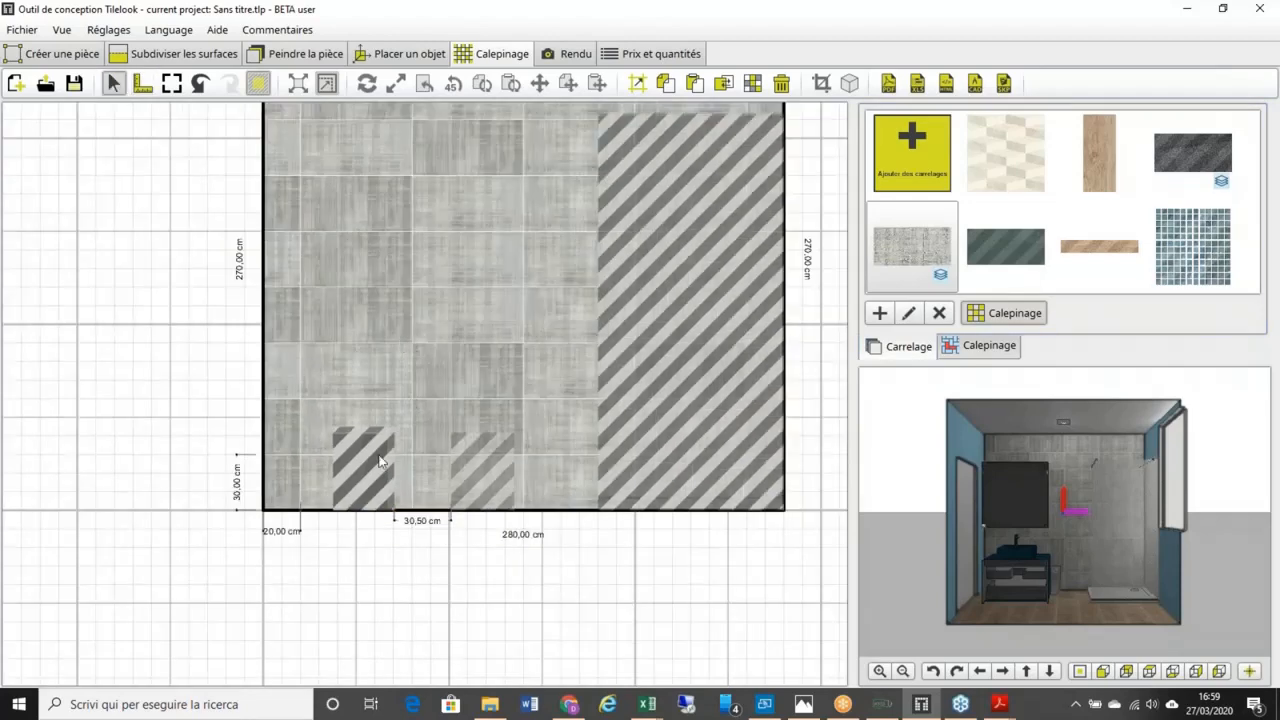
Step: Delete the two grey tile columns left of centre, leaving a bare vertical strip
{"action": "middle_click_drag", "start_coordinate": [379, 455], "coordinate": [261, 516]}
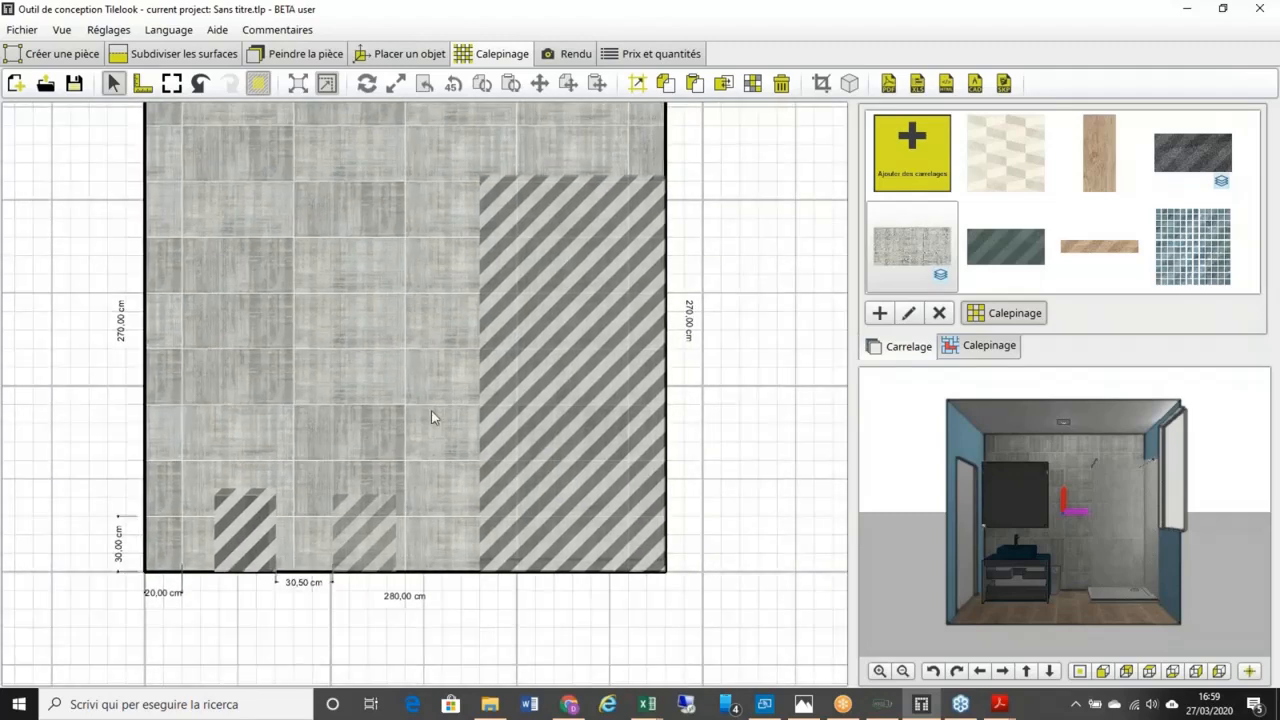
{"action": "scroll", "coordinate": [404, 380], "scroll_direction": "down", "scroll_amount": 1}
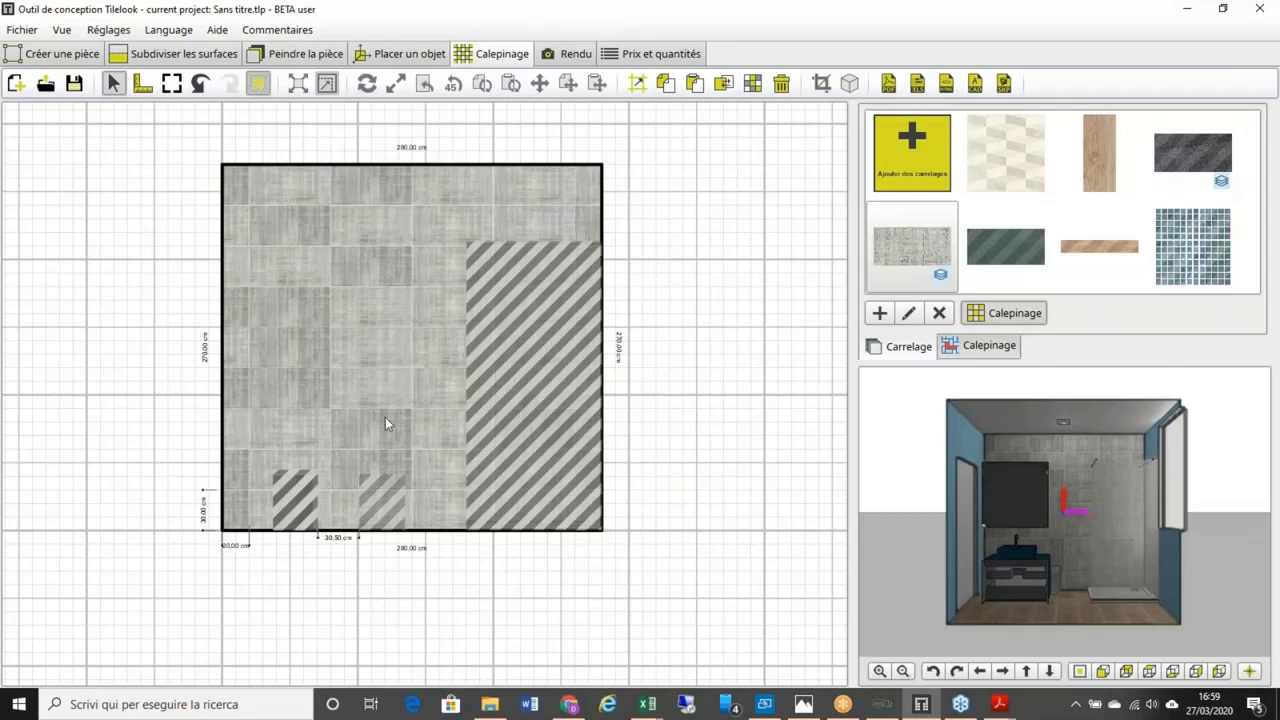
{"action": "left_click", "coordinate": [781, 84]}
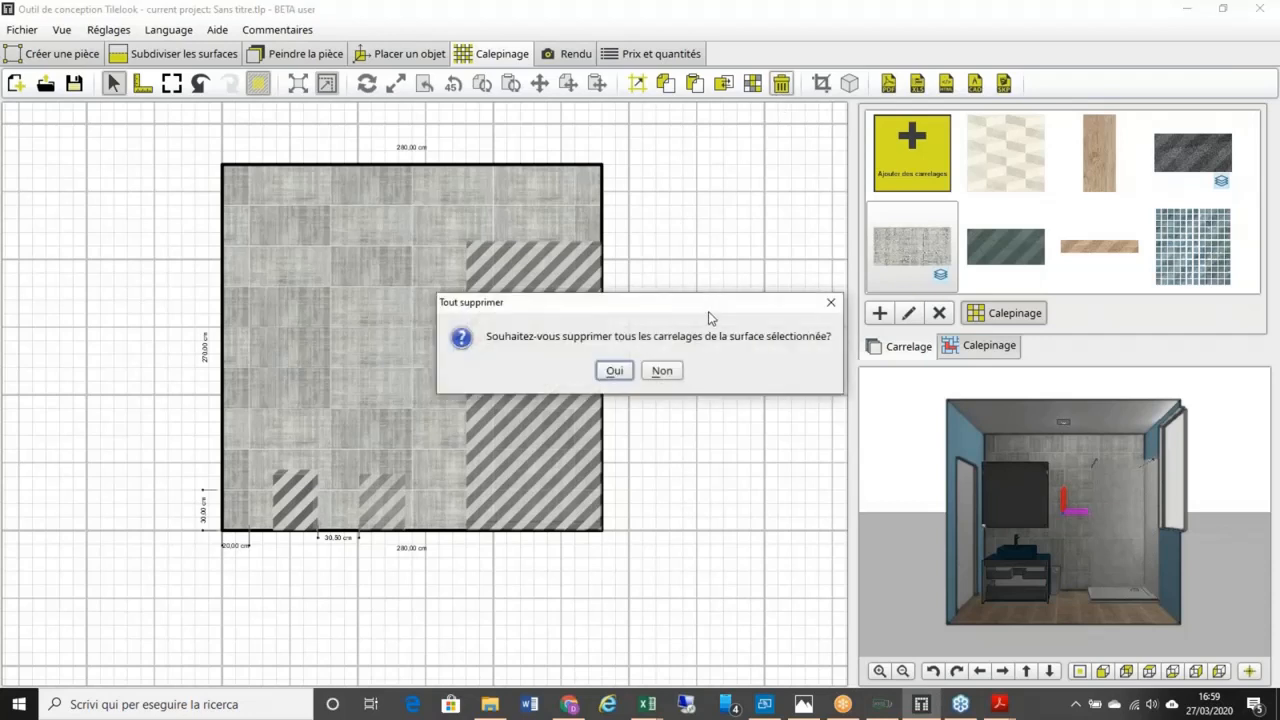
{"action": "left_click", "coordinate": [662, 371]}
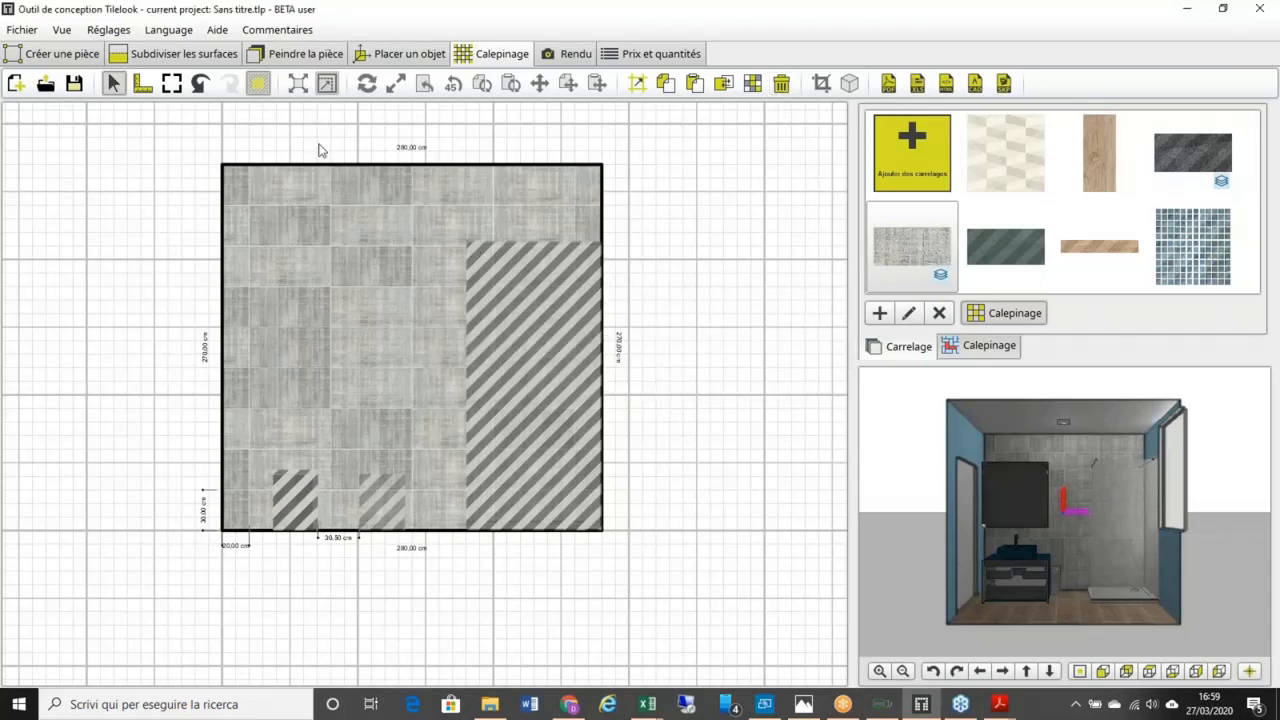
{"action": "left_click_drag", "start_coordinate": [314, 148], "coordinate": [438, 546]}
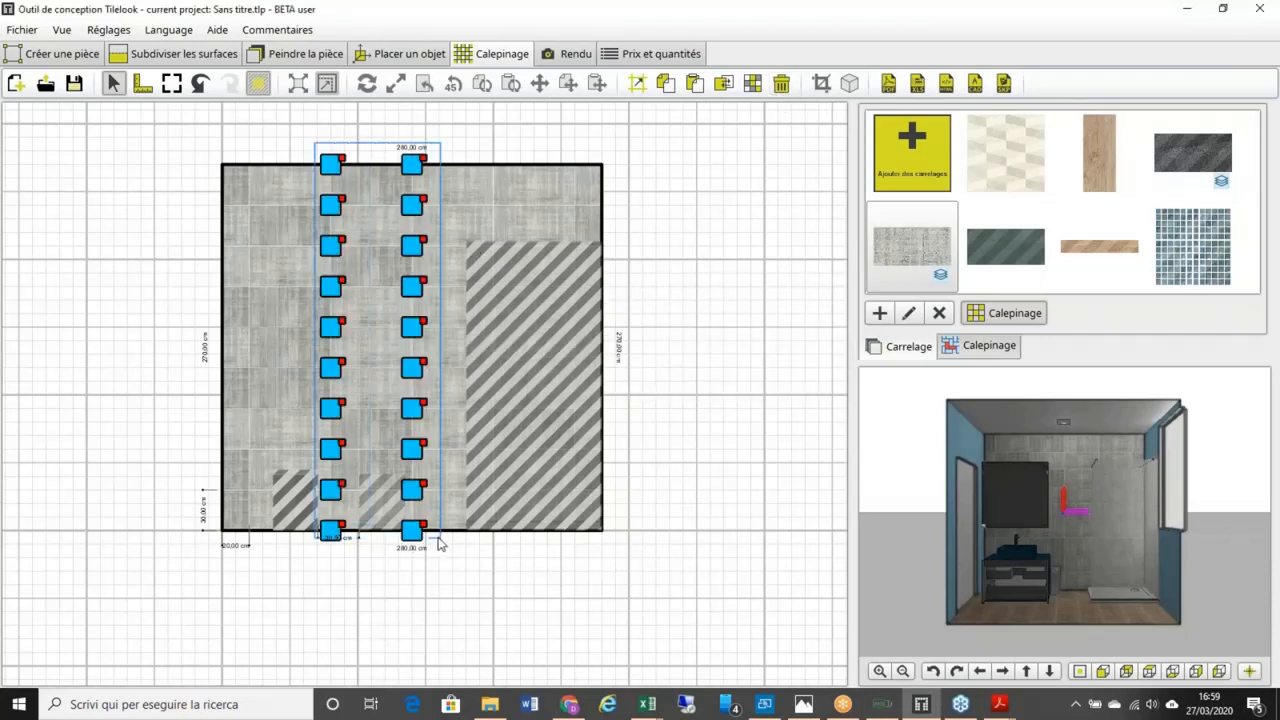
{"action": "right_click", "coordinate": [427, 166]}
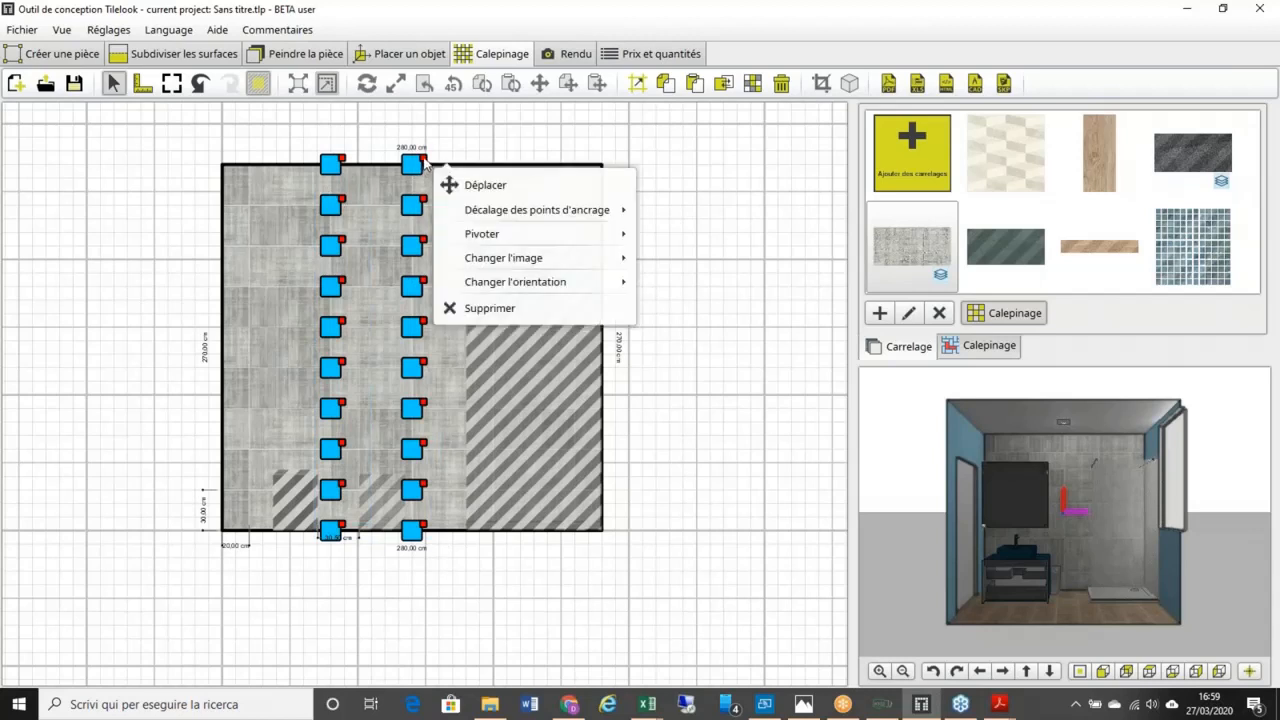
{"action": "left_click", "coordinate": [492, 307]}
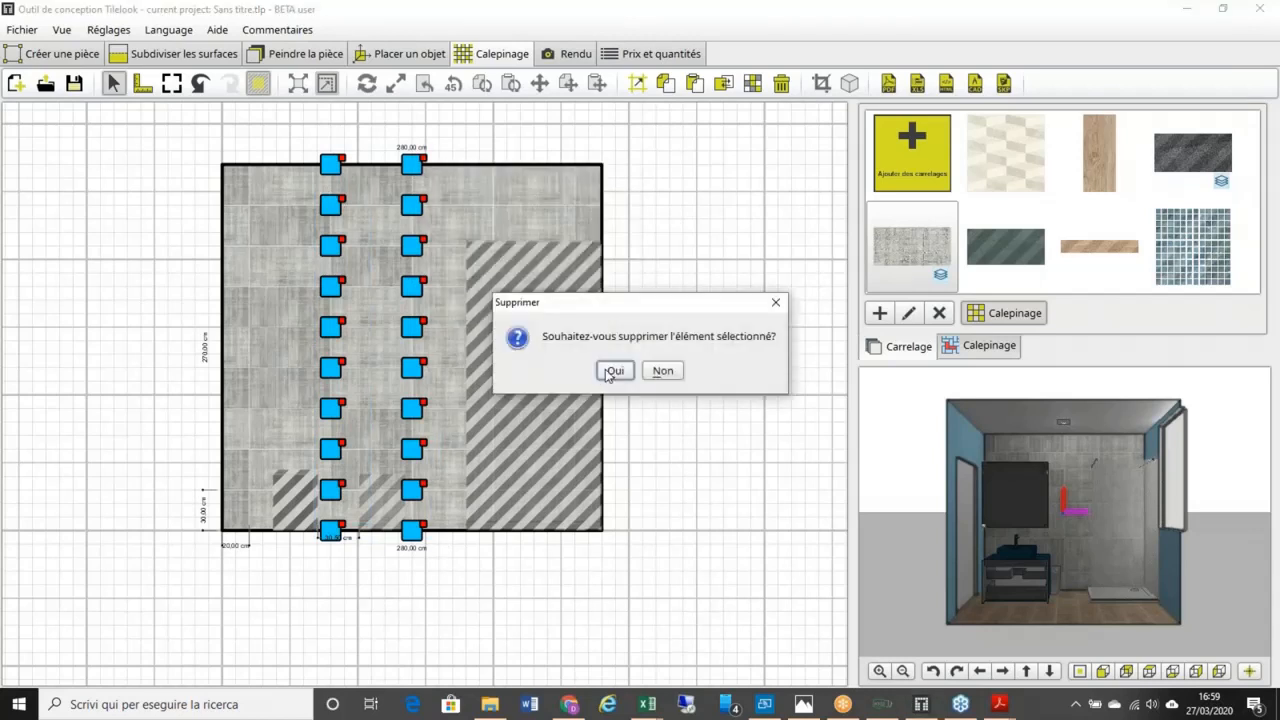
{"action": "left_click", "coordinate": [613, 371]}
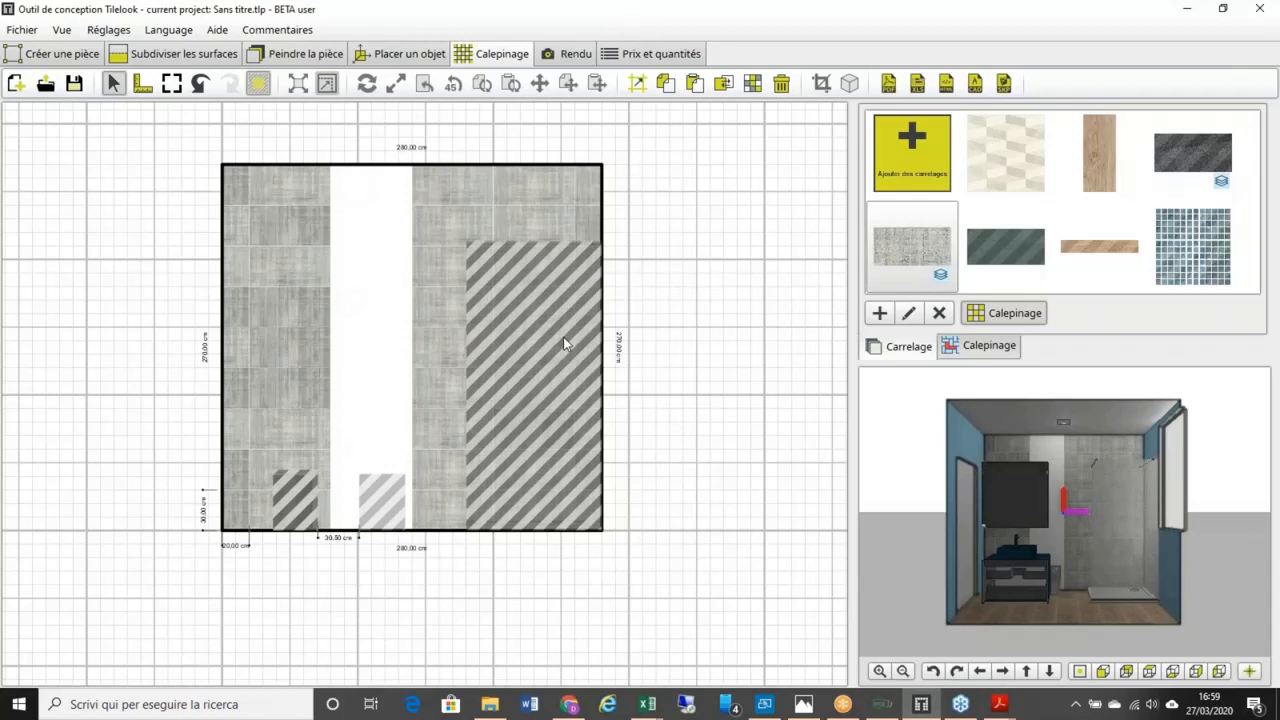
Step: Lay one full-height column of dark green tiles in the empty strip, filling vertically
{"action": "left_click", "coordinate": [1012, 268]}
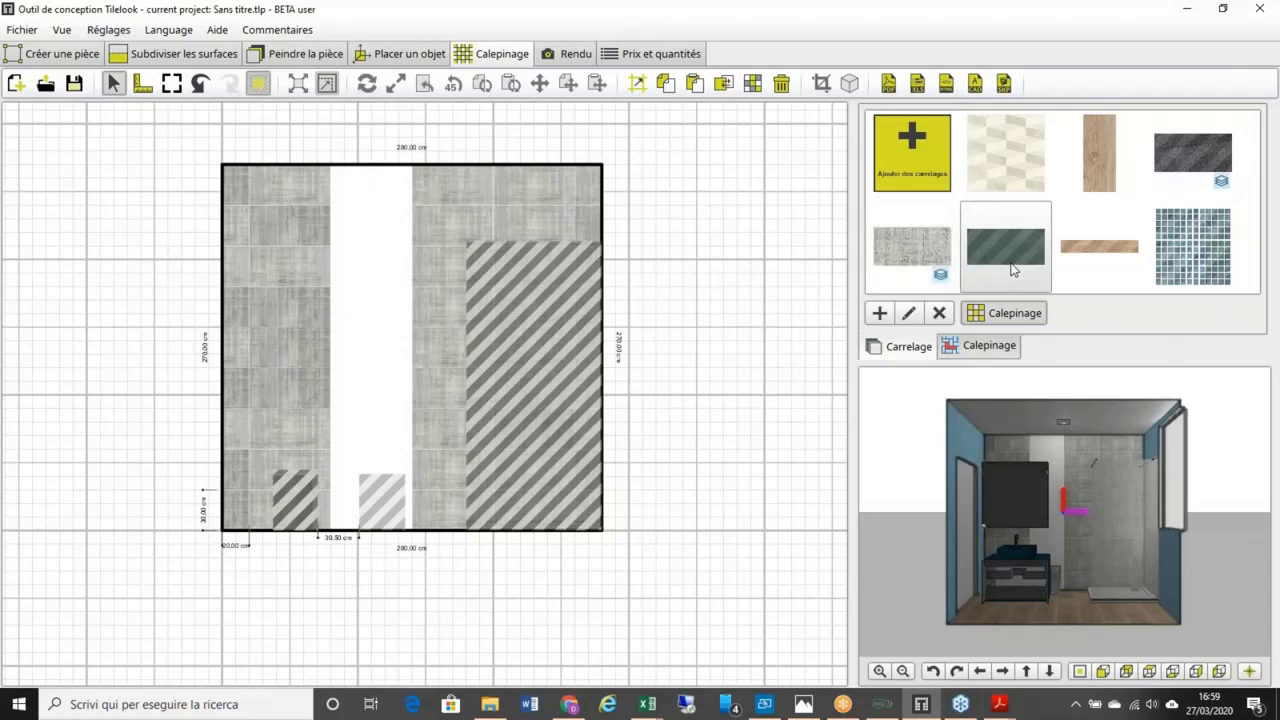
{"action": "left_click", "coordinate": [392, 480]}
{"action": "left_click", "coordinate": [223, 531]}
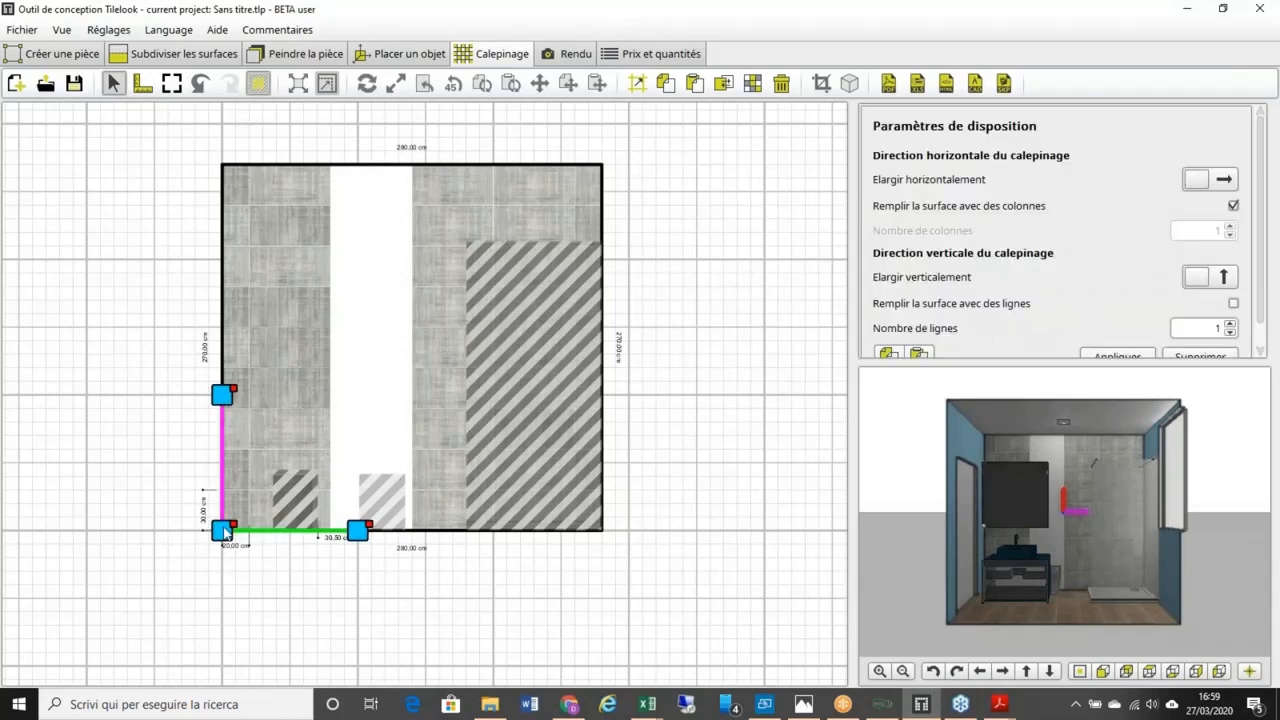
{"action": "left_click", "coordinate": [1233, 206]}
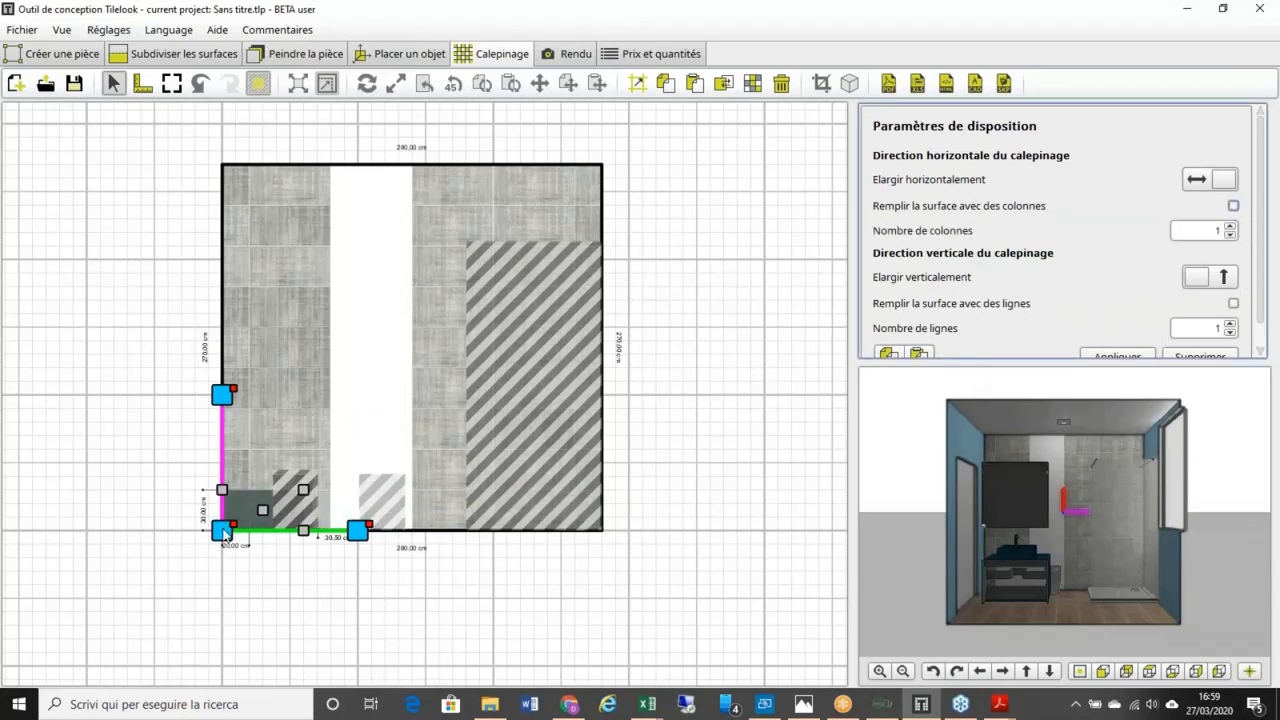
{"action": "left_click_drag", "start_coordinate": [223, 531], "coordinate": [330, 531]}
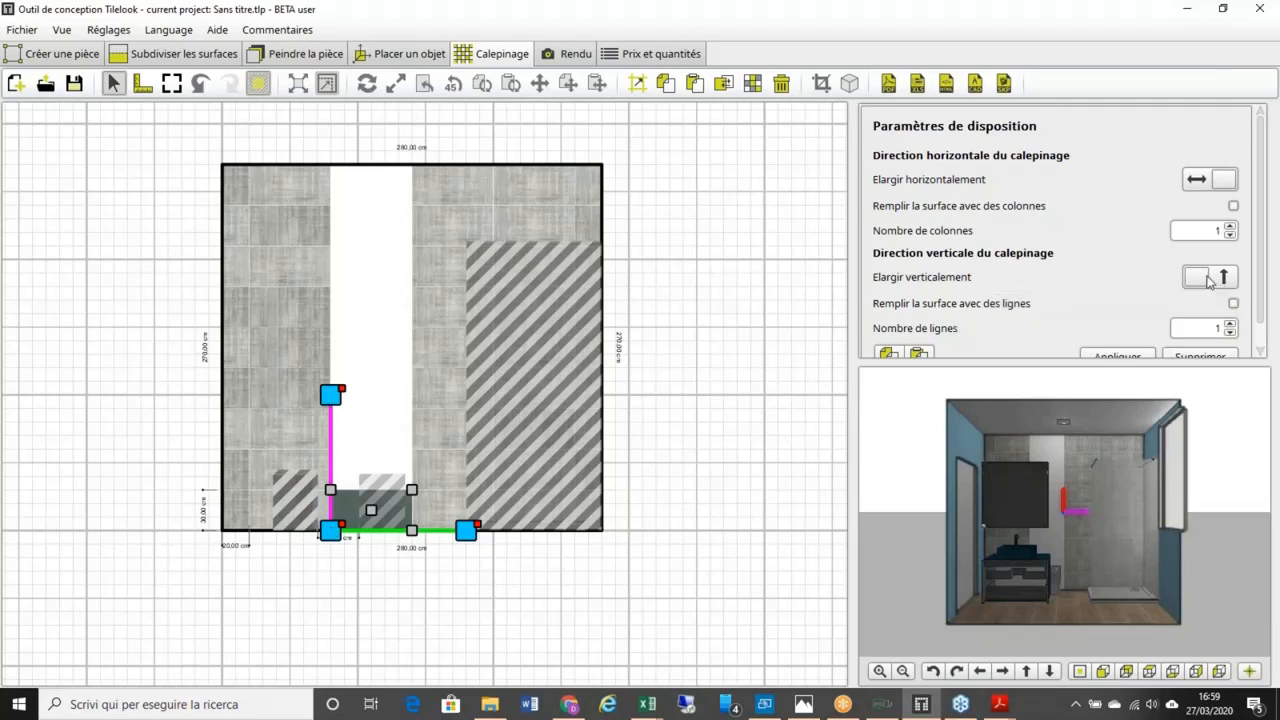
{"action": "left_click", "coordinate": [1208, 281]}
{"action": "left_click", "coordinate": [1233, 303]}
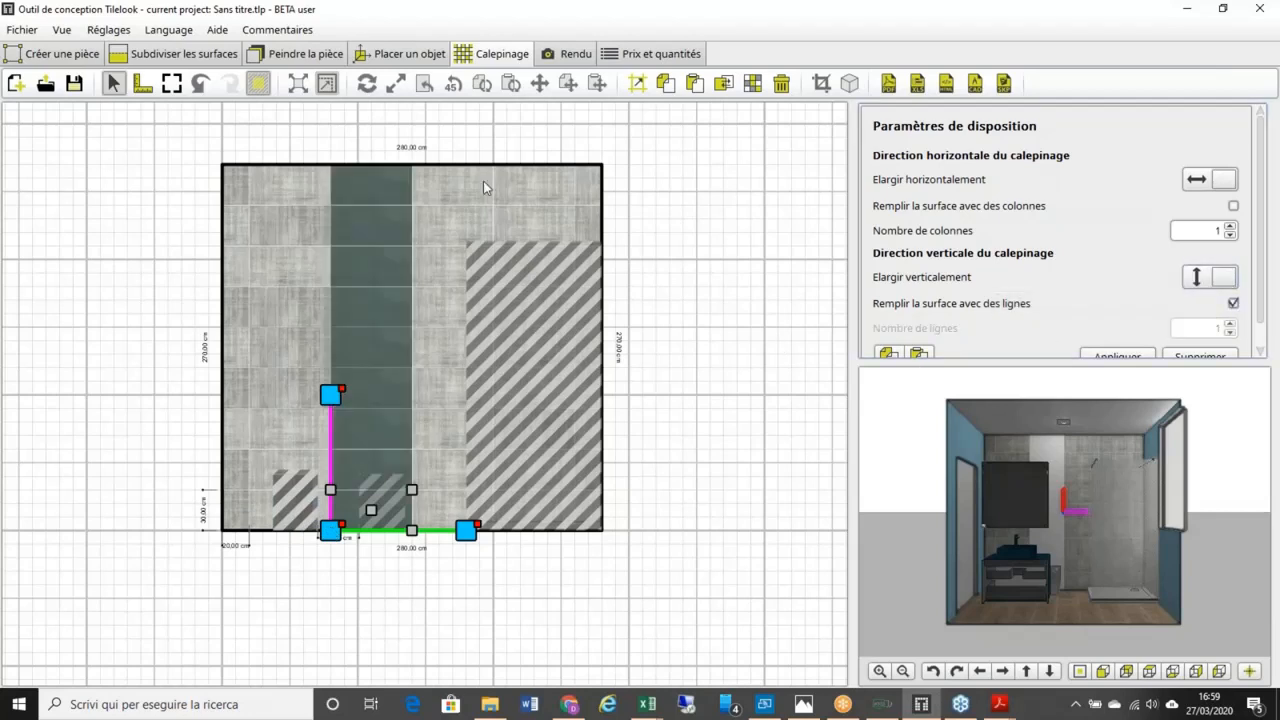
{"action": "left_click", "coordinate": [1133, 354]}
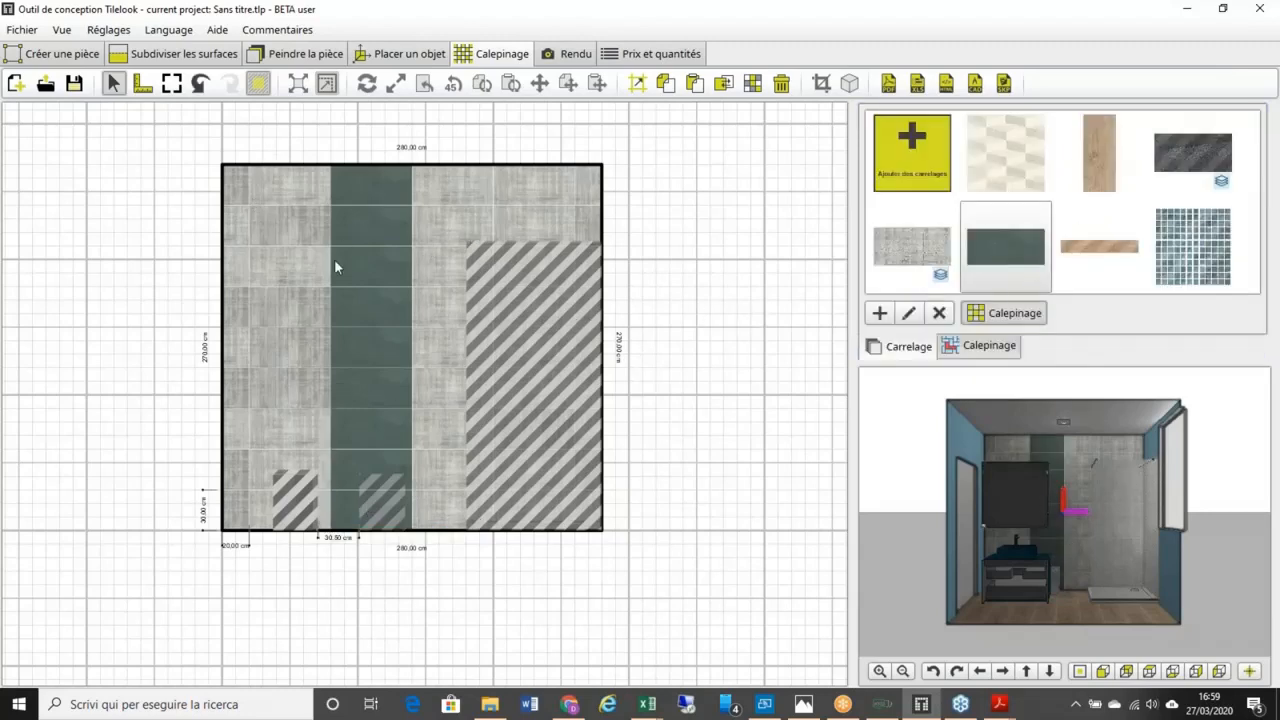
Step: Remove all grey and dark green tiles from the wall with Tout supprimer
{"action": "scroll", "coordinate": [335, 262], "scroll_direction": "up", "scroll_amount": 2}
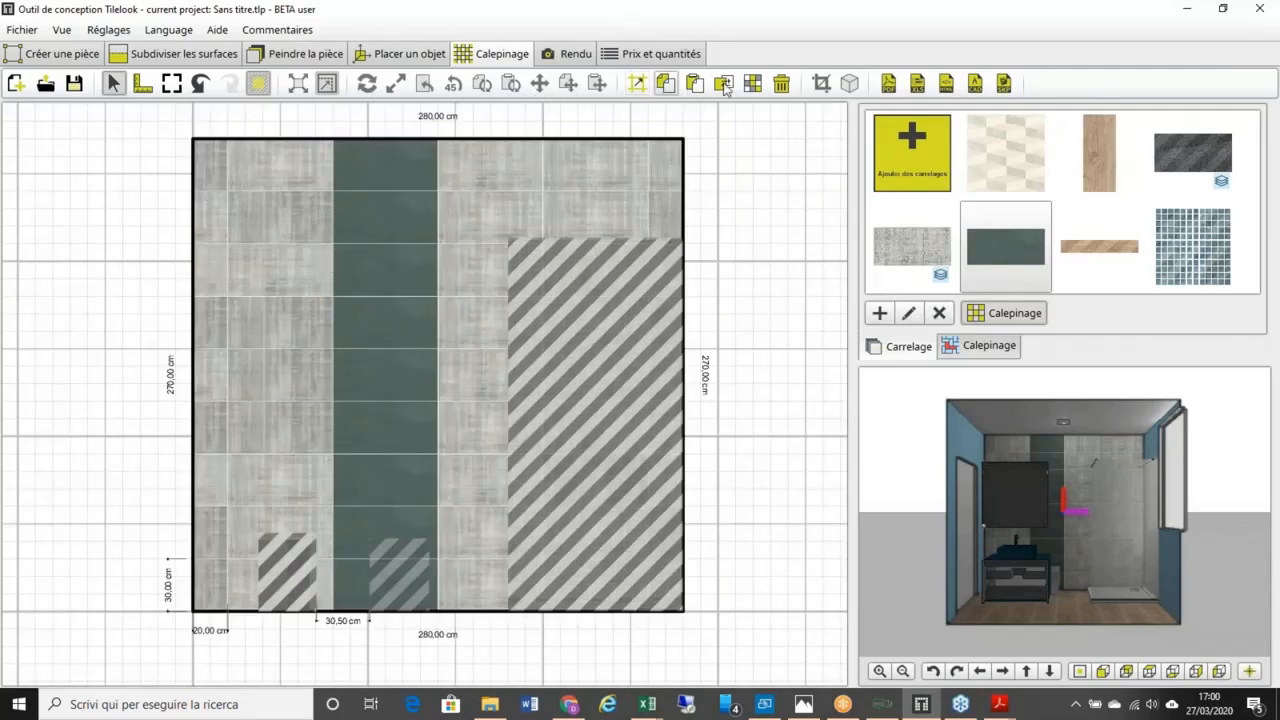
{"action": "left_click", "coordinate": [781, 86]}
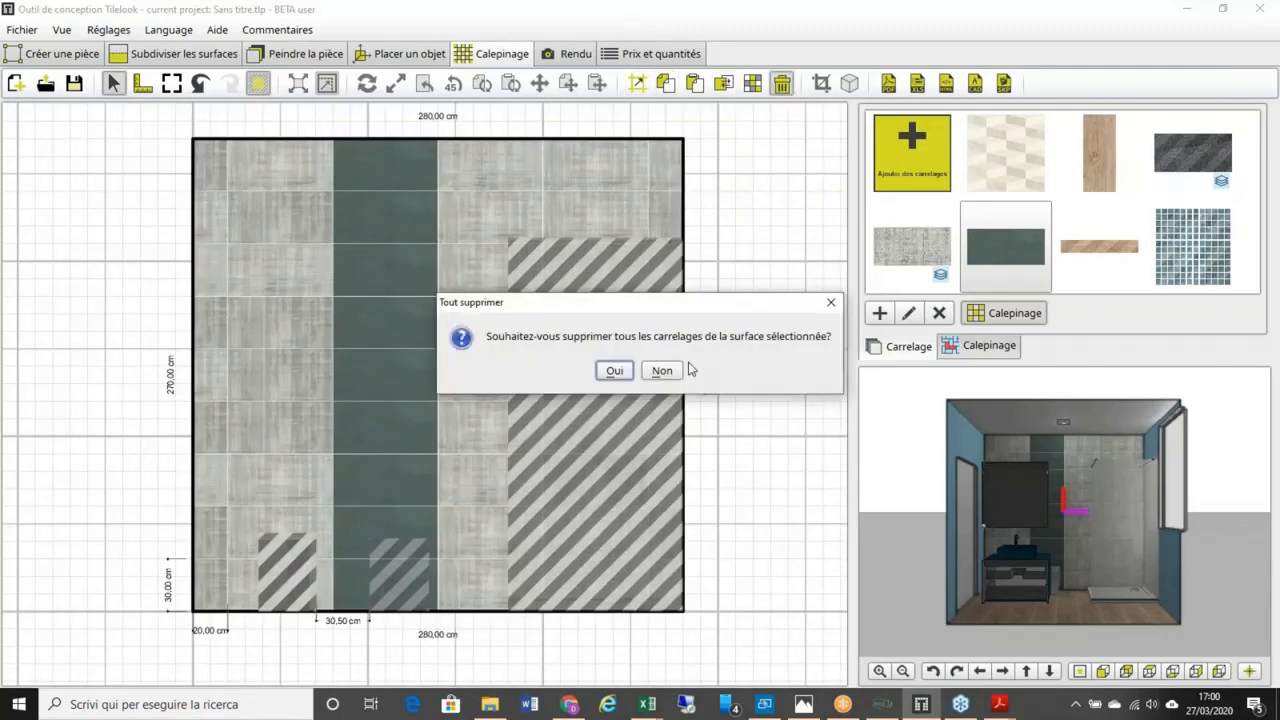
{"action": "left_click", "coordinate": [616, 371]}
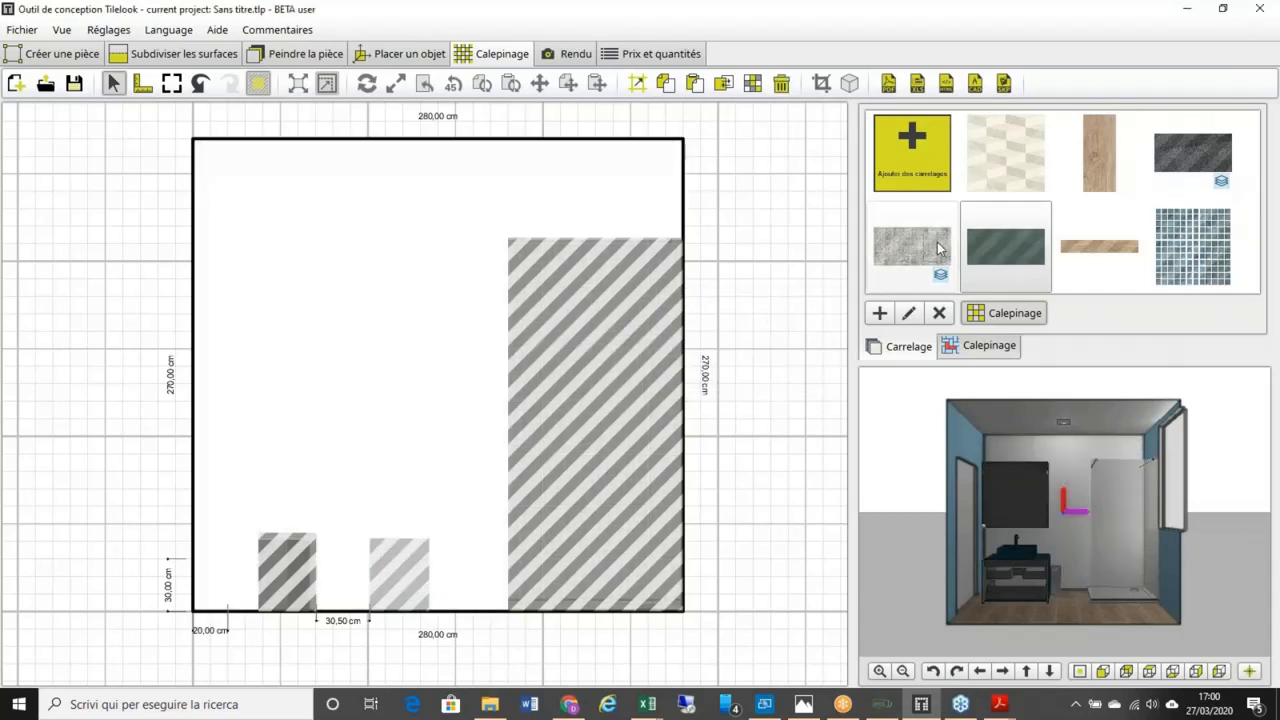
Step: Place a dark green tile row at bottom-left, trying a 45° clockwise rotation then reverting it
{"action": "left_click_drag", "start_coordinate": [325, 525], "coordinate": [322, 524]}
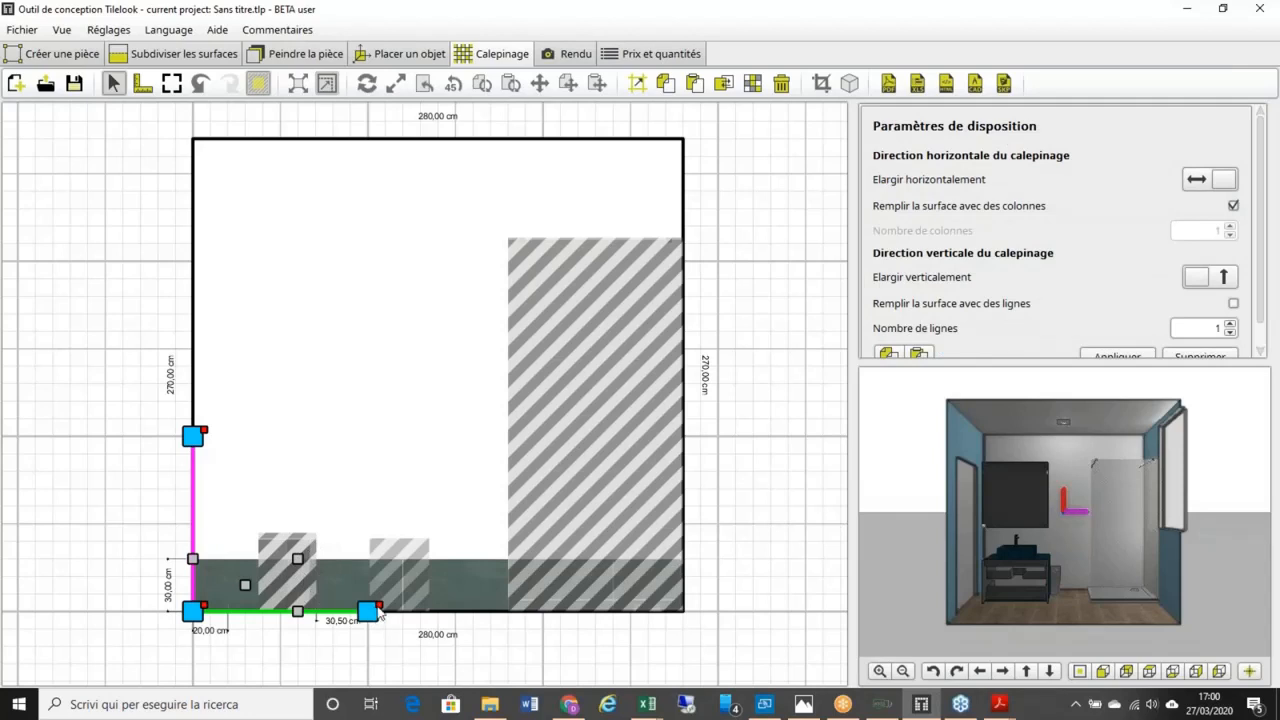
{"action": "right_click", "coordinate": [213, 612]}
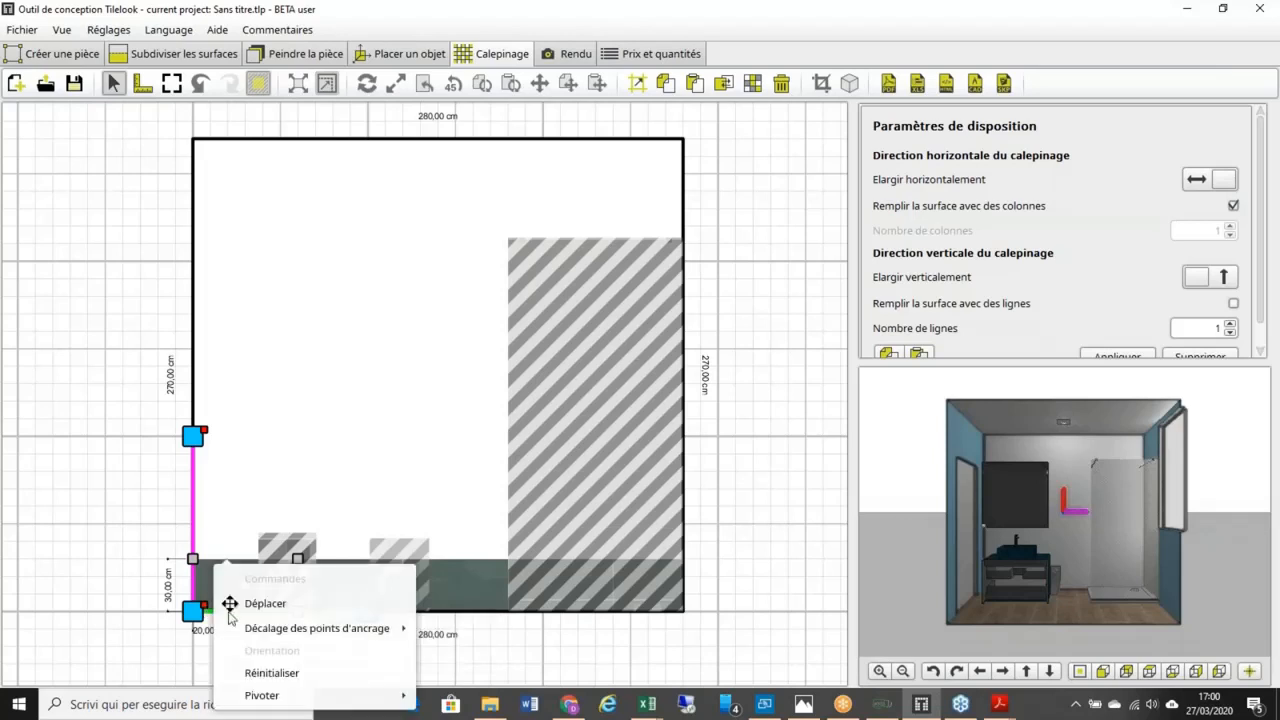
{"action": "mouse_move", "coordinate": [401, 701]}
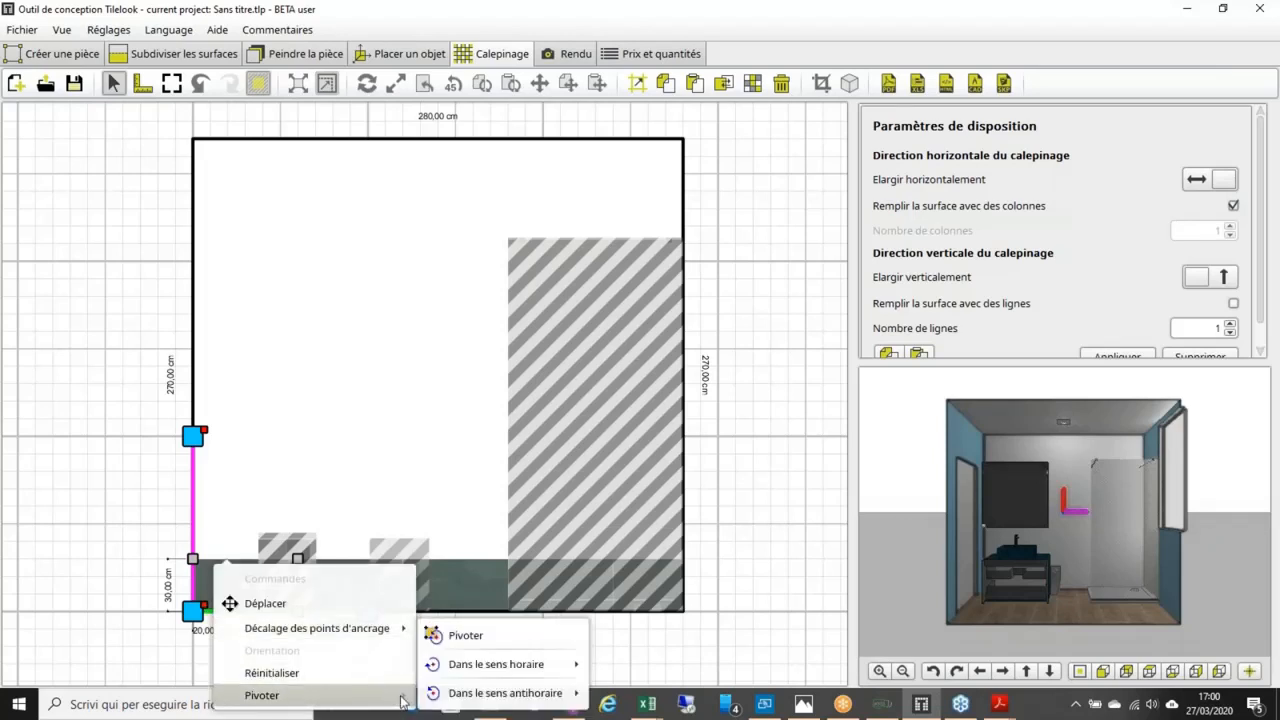
{"action": "mouse_move", "coordinate": [585, 664]}
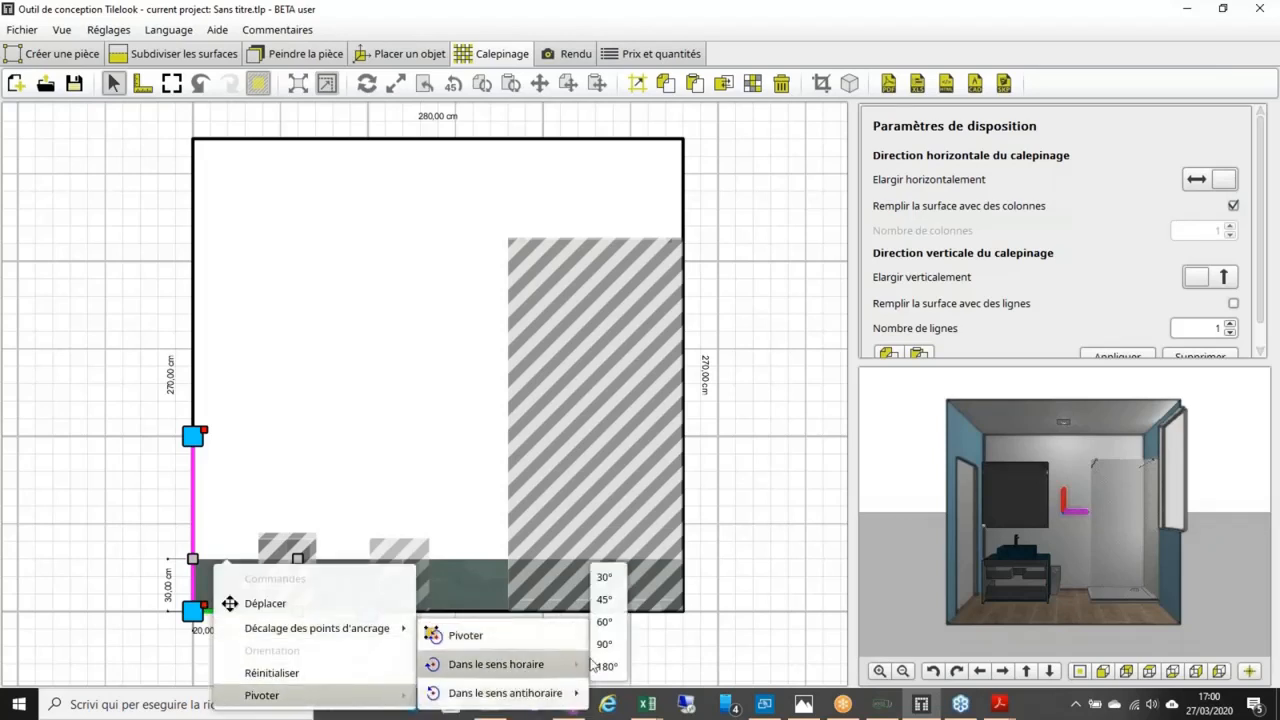
{"action": "left_click", "coordinate": [604, 599]}
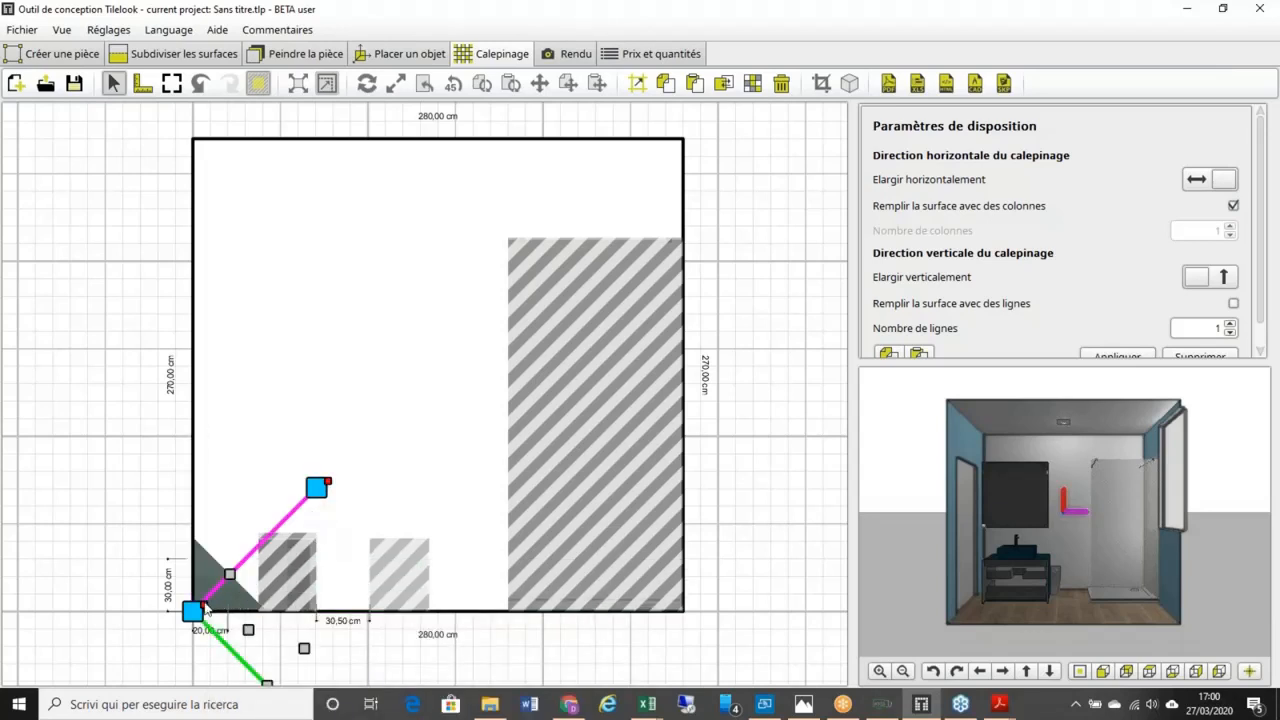
{"action": "right_click", "coordinate": [206, 607]}
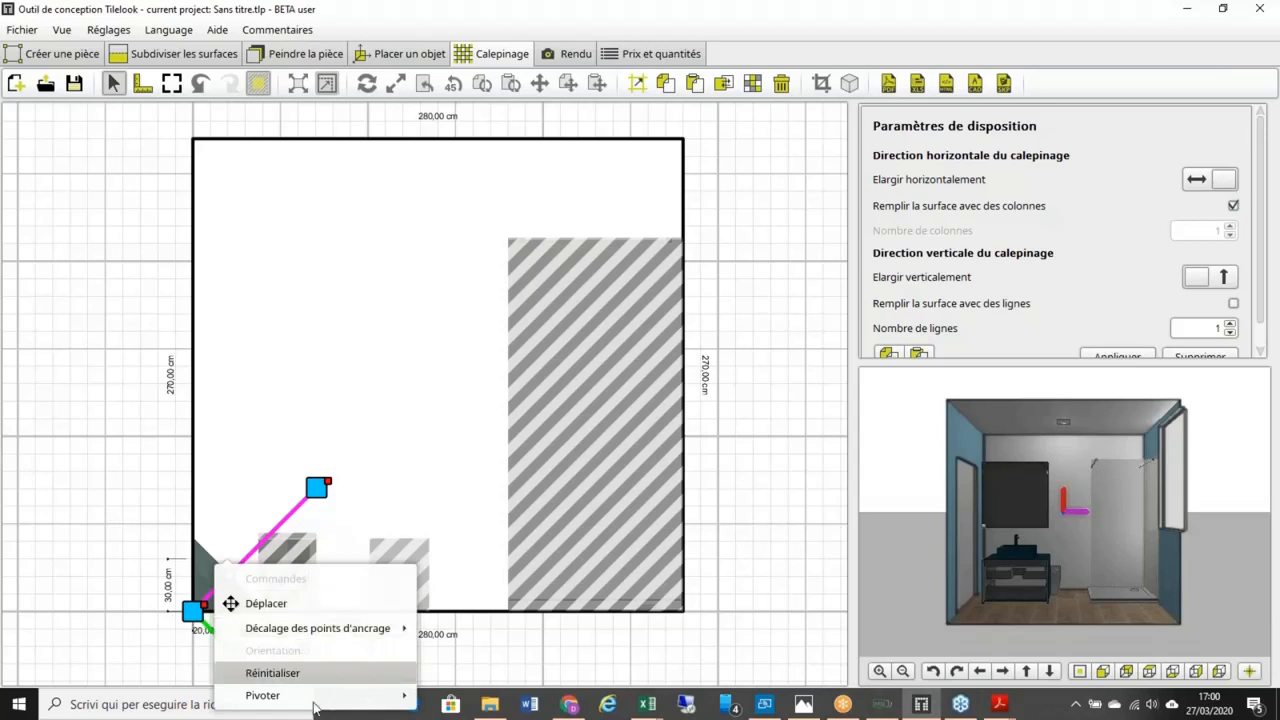
{"action": "mouse_move", "coordinate": [300, 695]}
{"action": "mouse_move", "coordinate": [528, 700]}
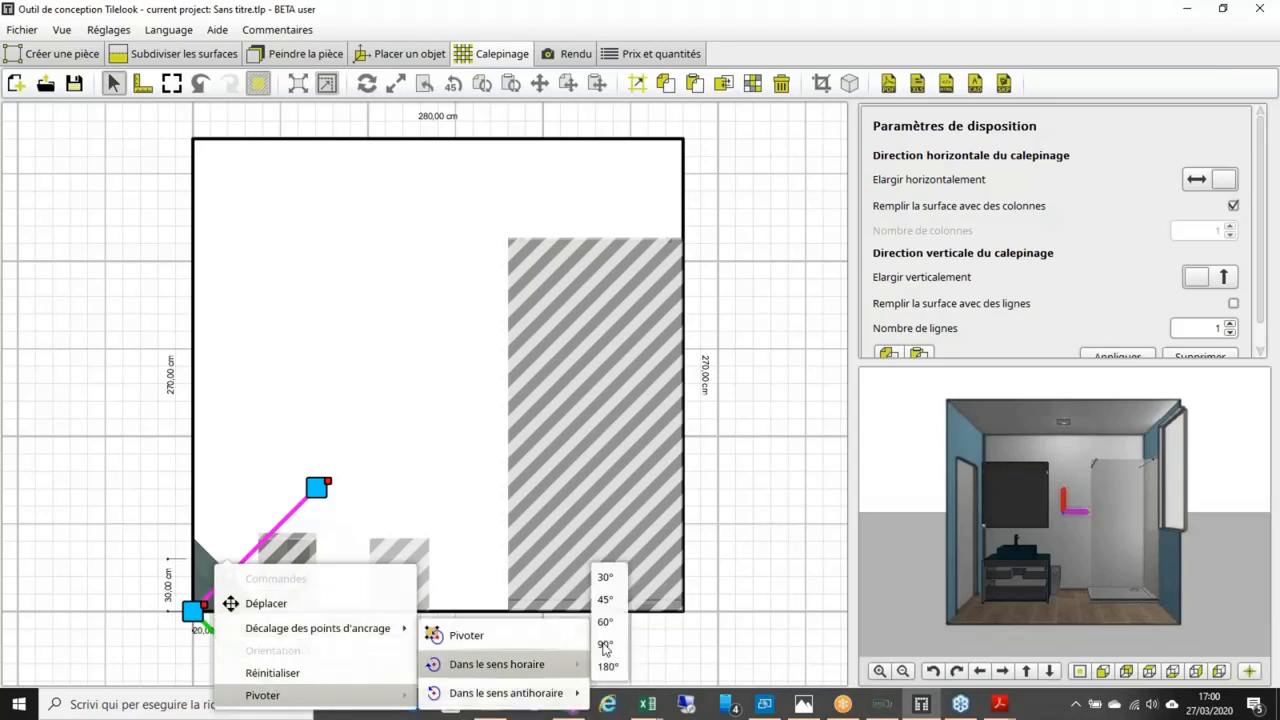
{"action": "left_click", "coordinate": [602, 641]}
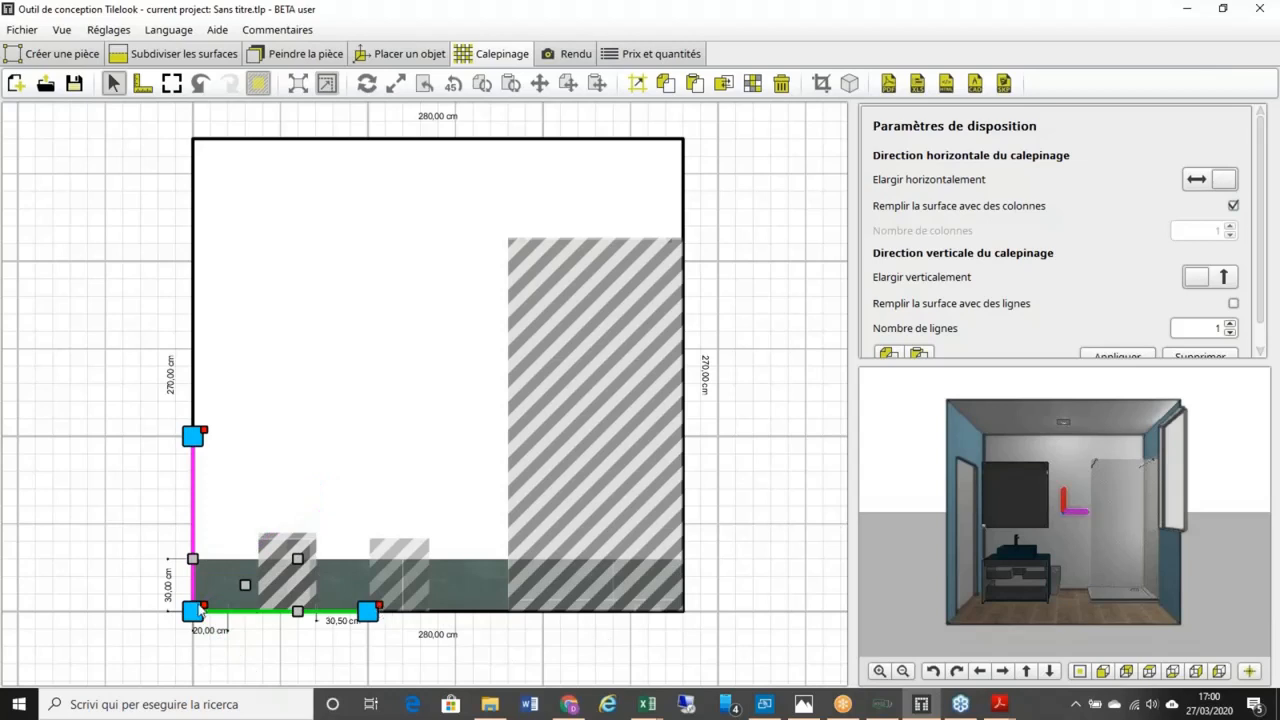
Step: Rotate the tile row 45° counter-clockwise so it climbs diagonally across the wall
{"action": "right_click", "coordinate": [205, 607]}
{"action": "mouse_move", "coordinate": [350, 696]}
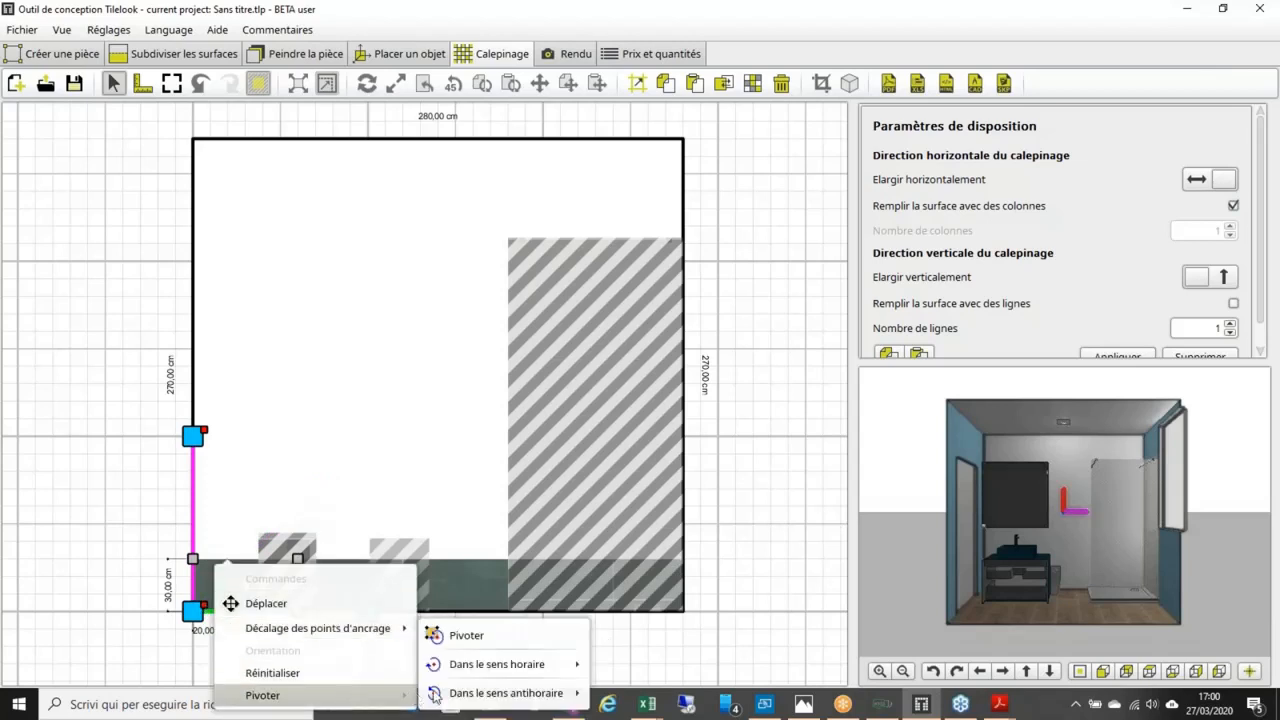
{"action": "mouse_move", "coordinate": [560, 693]}
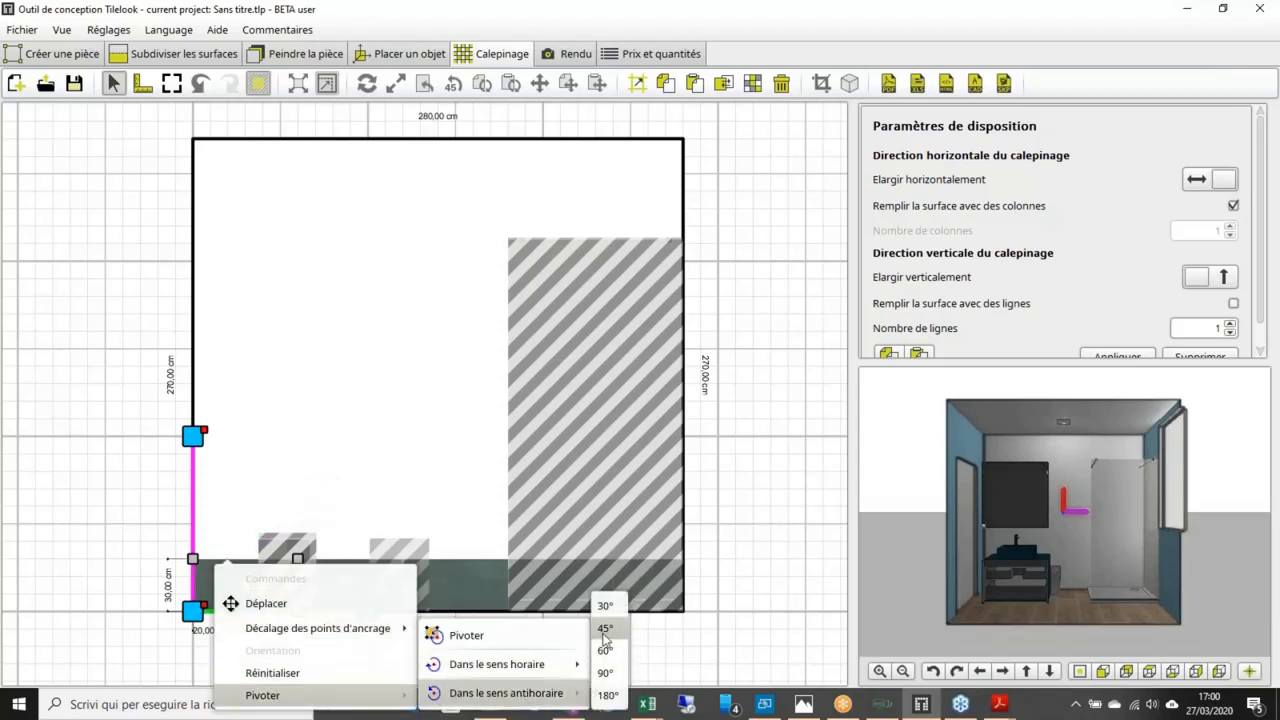
{"action": "left_click", "coordinate": [605, 628]}
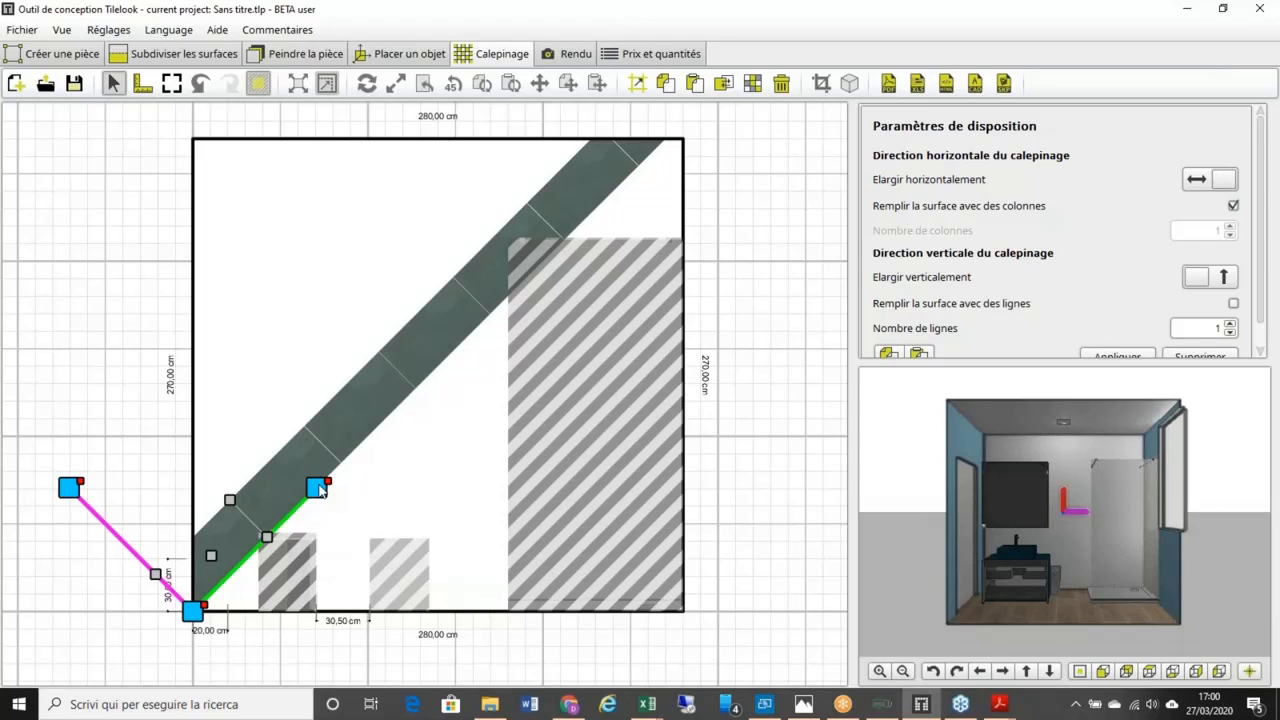
Step: Lower the row to a shallow slope, fill the wall with angled rows, then delete the layout
{"action": "left_click_drag", "start_coordinate": [320, 490], "coordinate": [429, 540]}
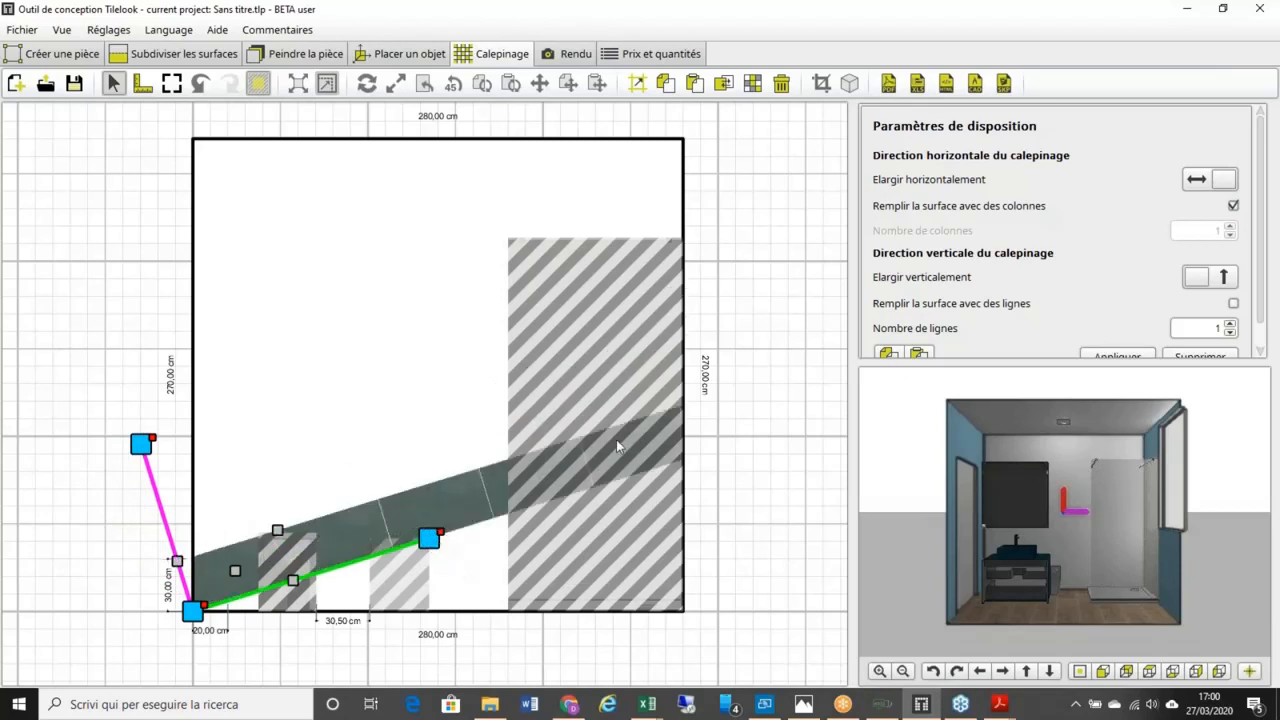
{"action": "left_click", "coordinate": [1205, 282]}
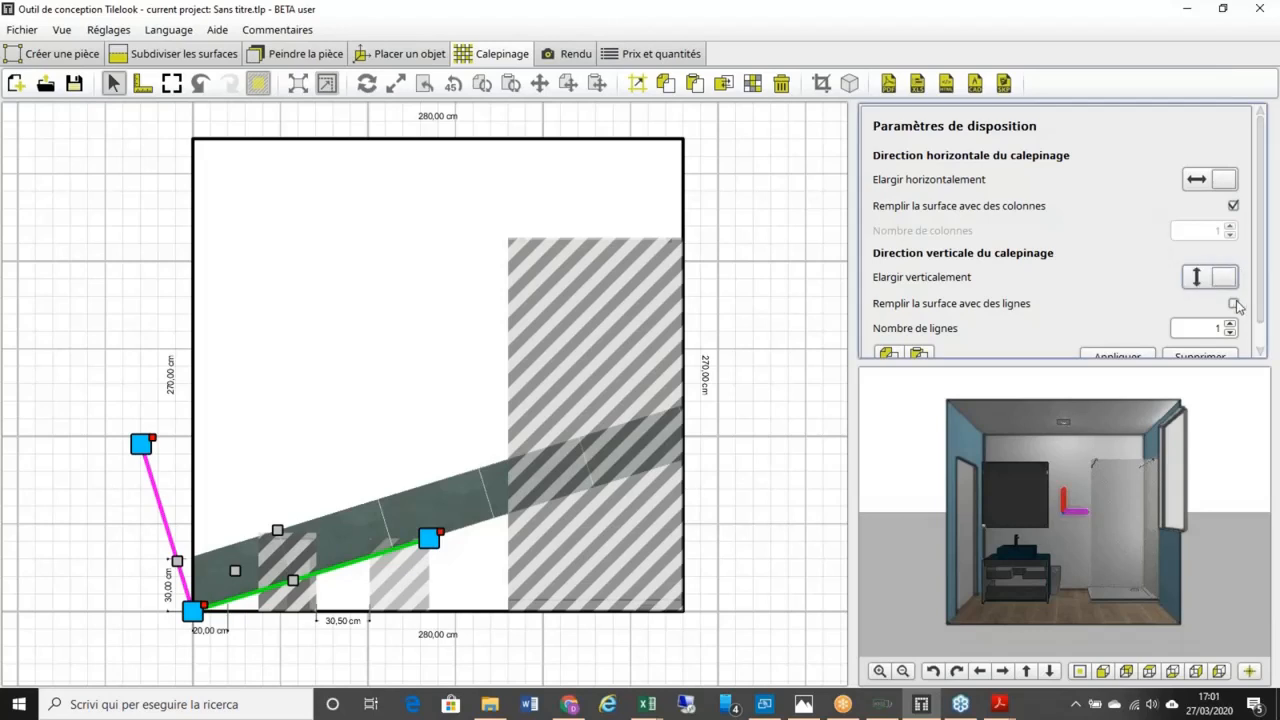
{"action": "left_click", "coordinate": [1233, 303]}
{"action": "left_click", "coordinate": [1117, 355]}
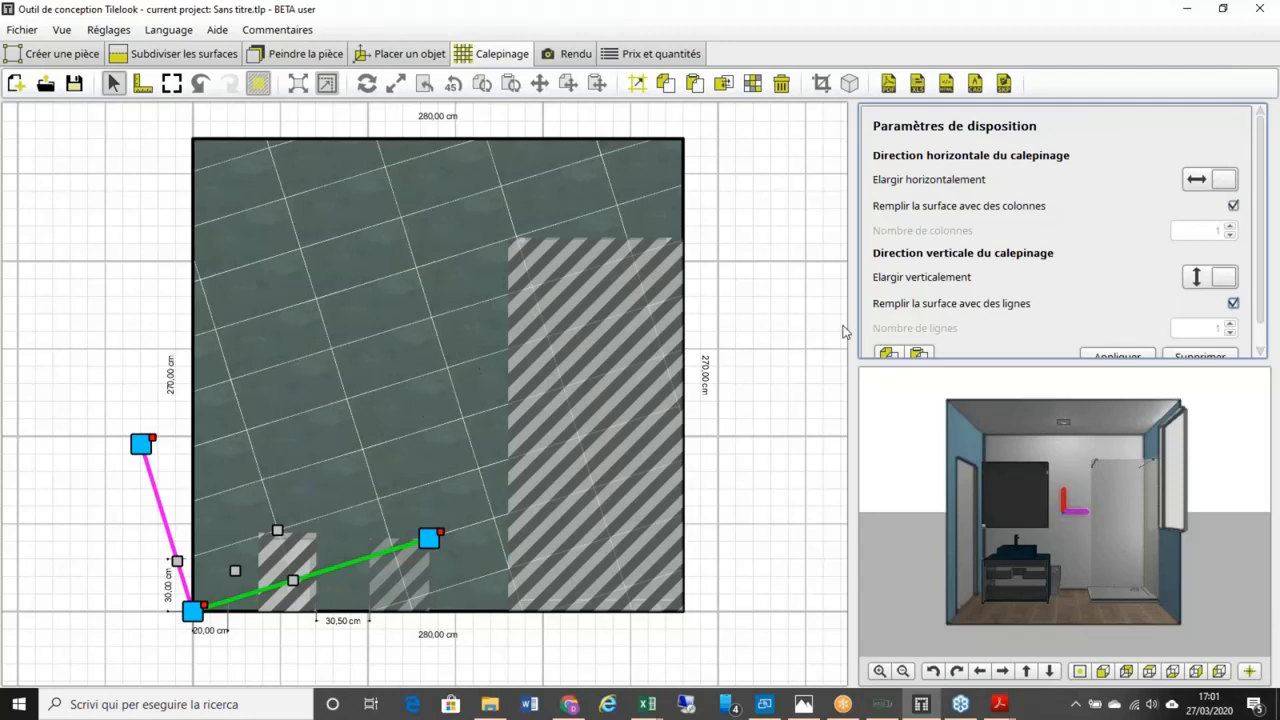
{"action": "left_click", "coordinate": [1196, 356]}
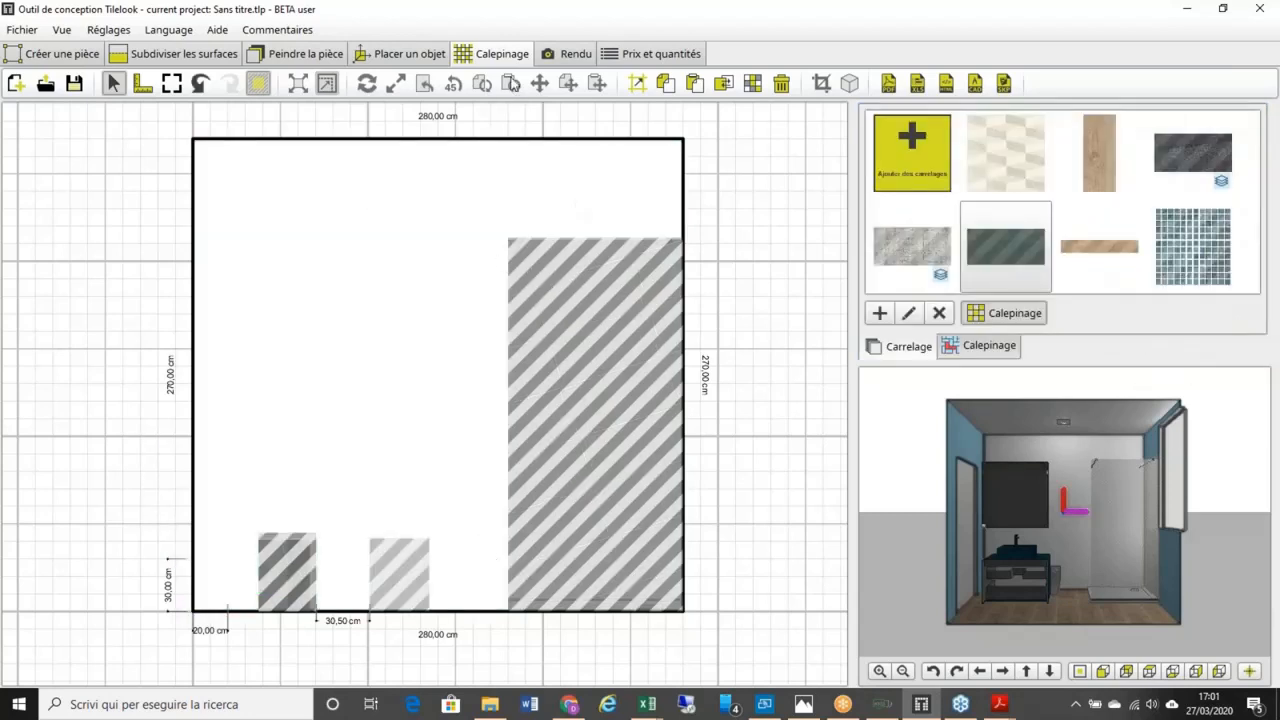
{"action": "left_click", "coordinate": [436, 55]}
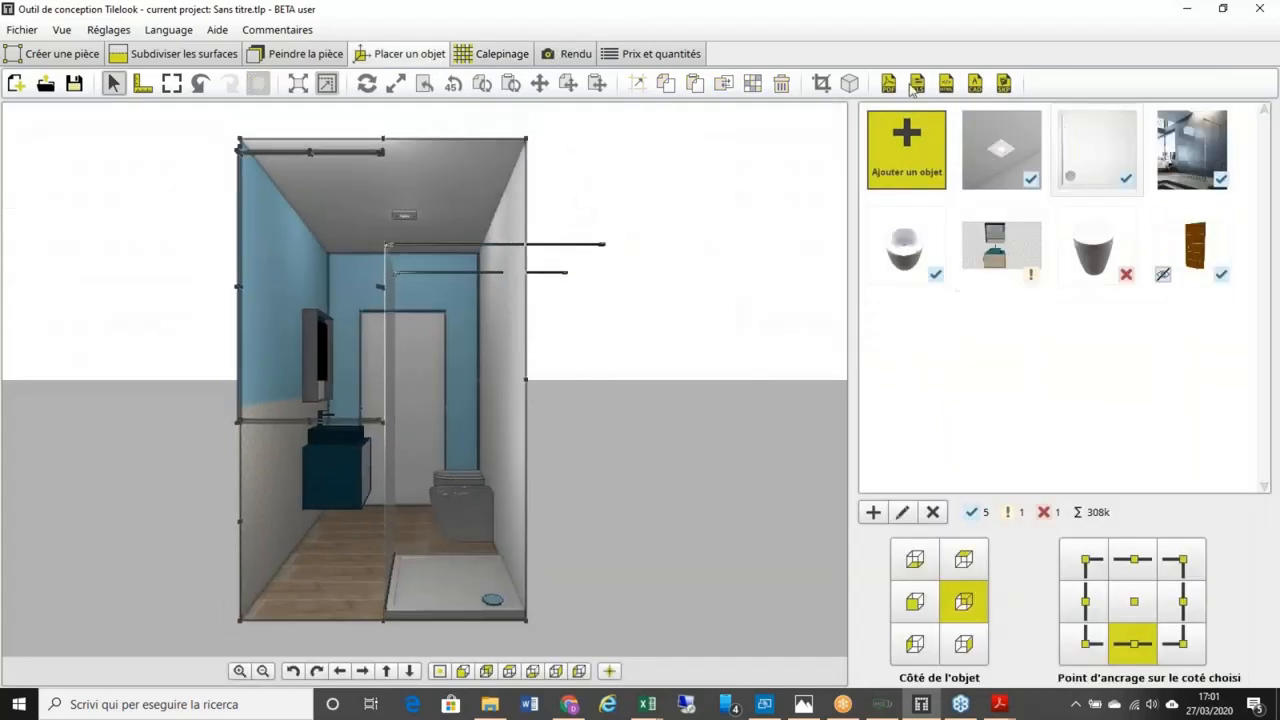
{"action": "left_click", "coordinate": [1186, 170]}
{"action": "left_click", "coordinate": [912, 513]}
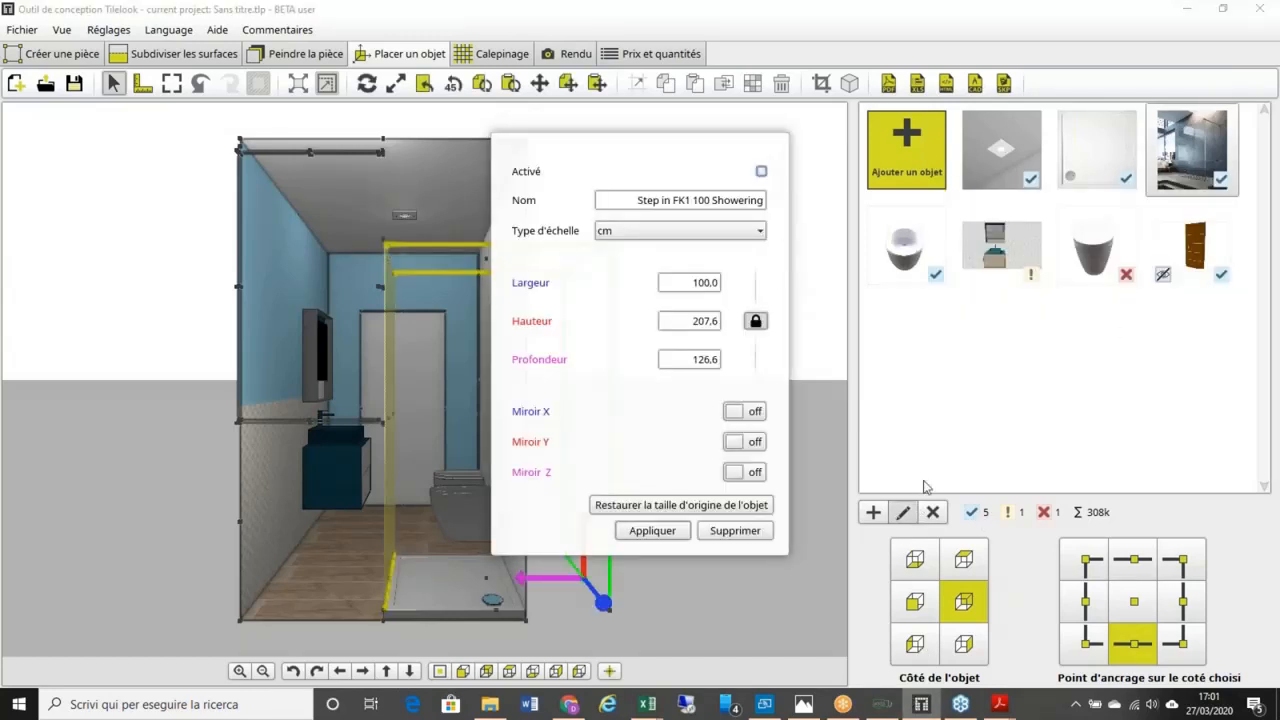
{"action": "left_click", "coordinate": [652, 530]}
{"action": "left_click", "coordinate": [520, 56]}
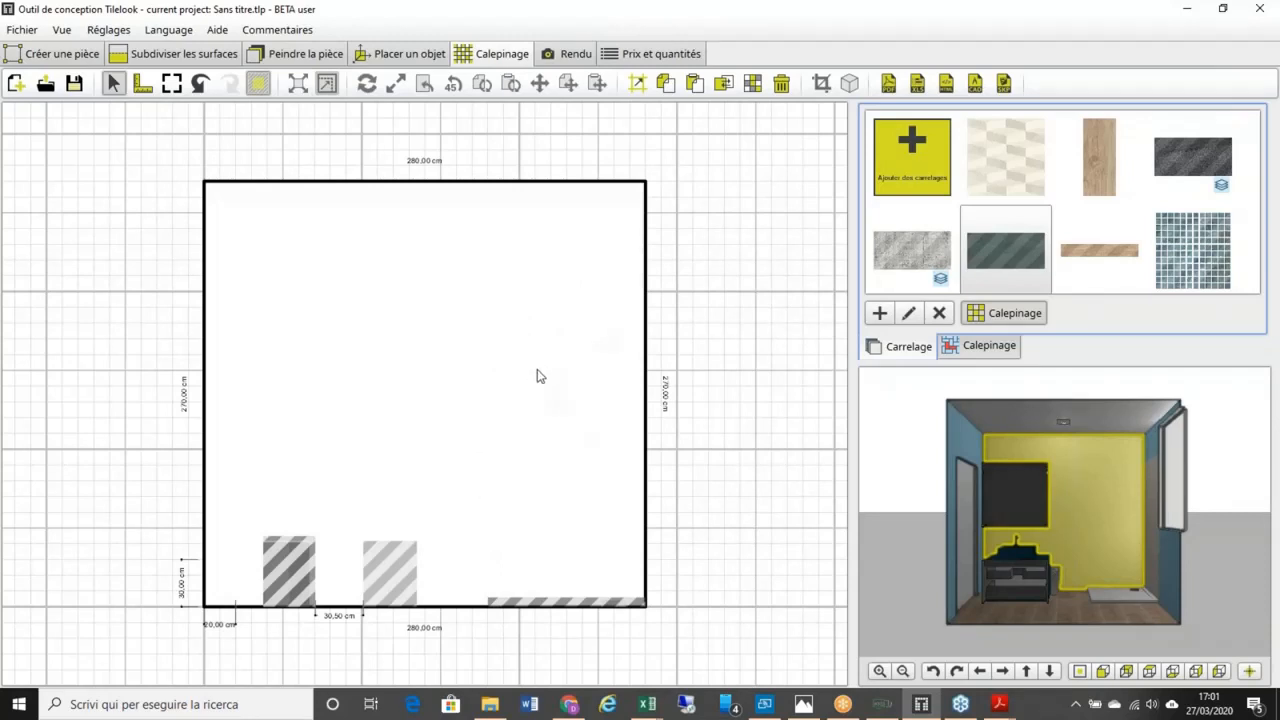
Step: Add a 50 × 50 cm 2D surface to the right wall in Subdiviser les surfaces
{"action": "left_click", "coordinate": [208, 63]}
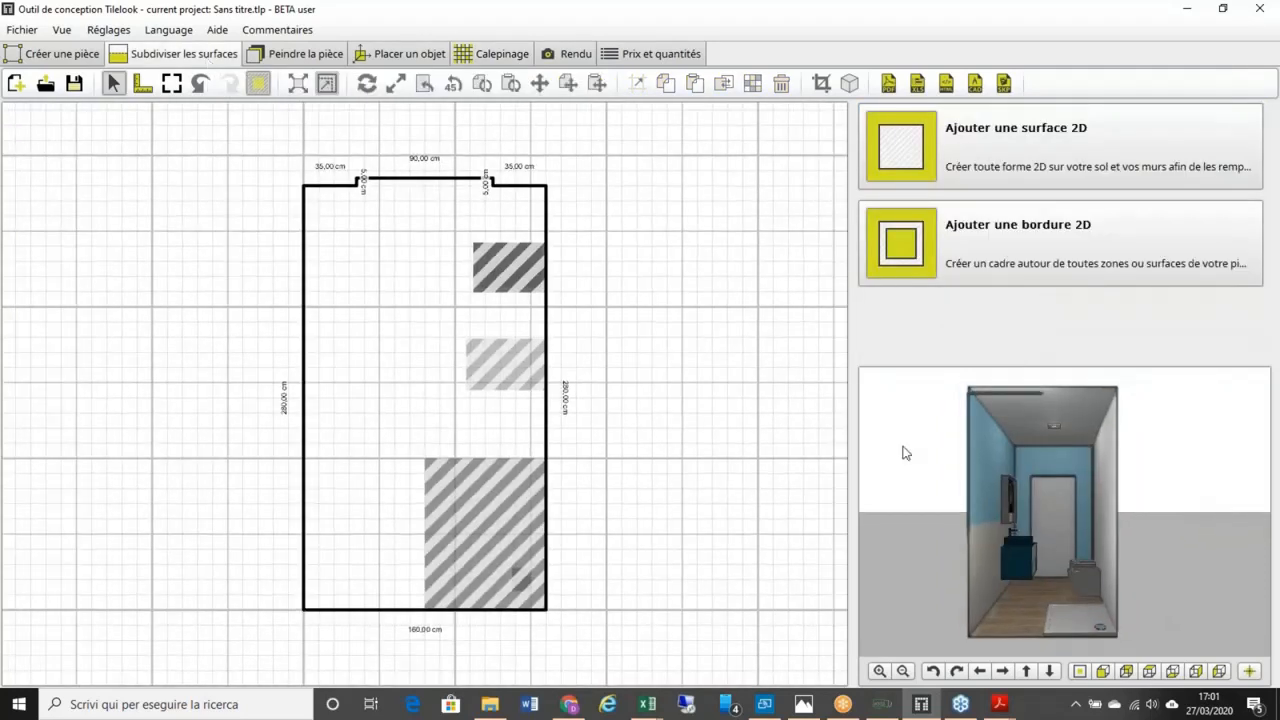
{"action": "left_click", "coordinate": [1103, 485]}
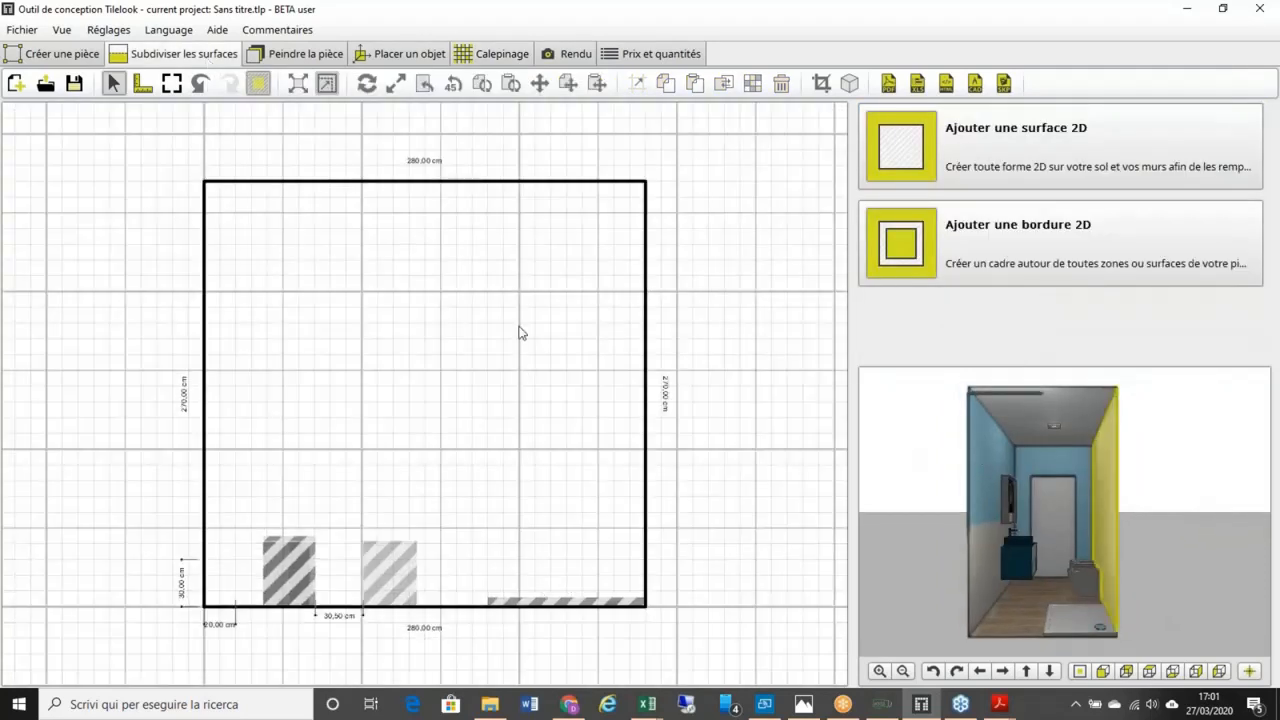
{"action": "left_click", "coordinate": [997, 144]}
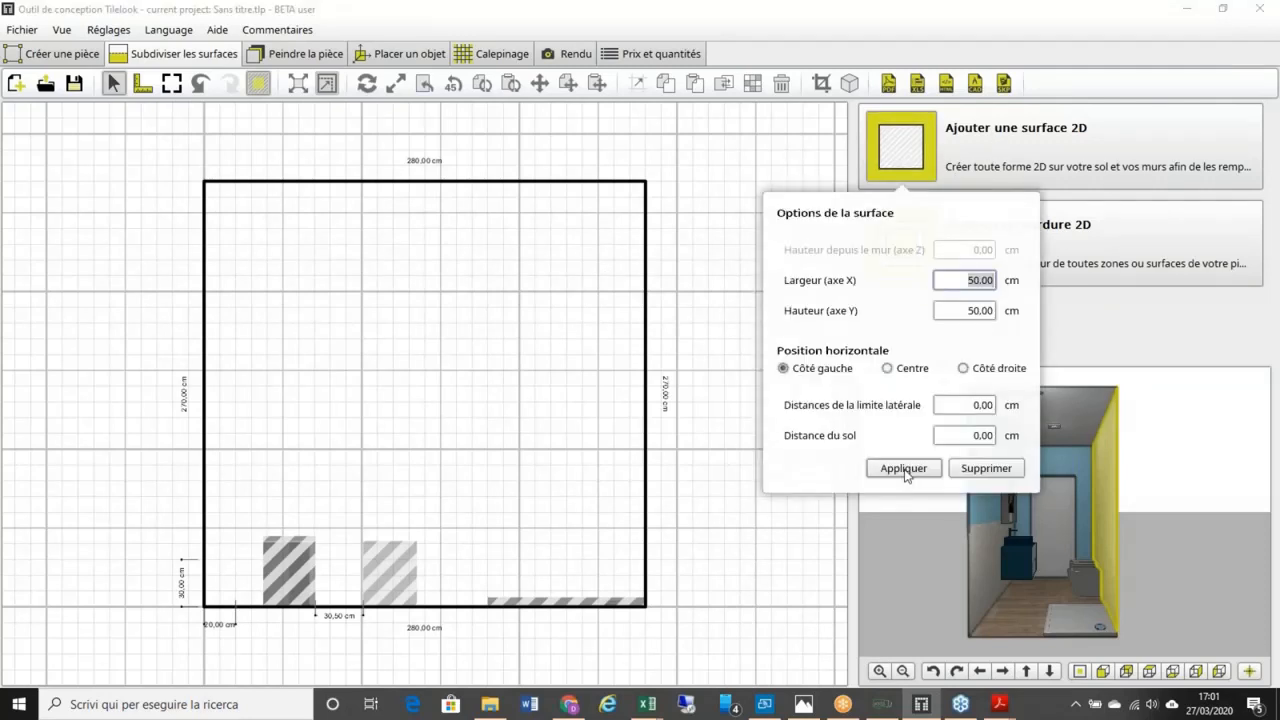
{"action": "left_click", "coordinate": [905, 472]}
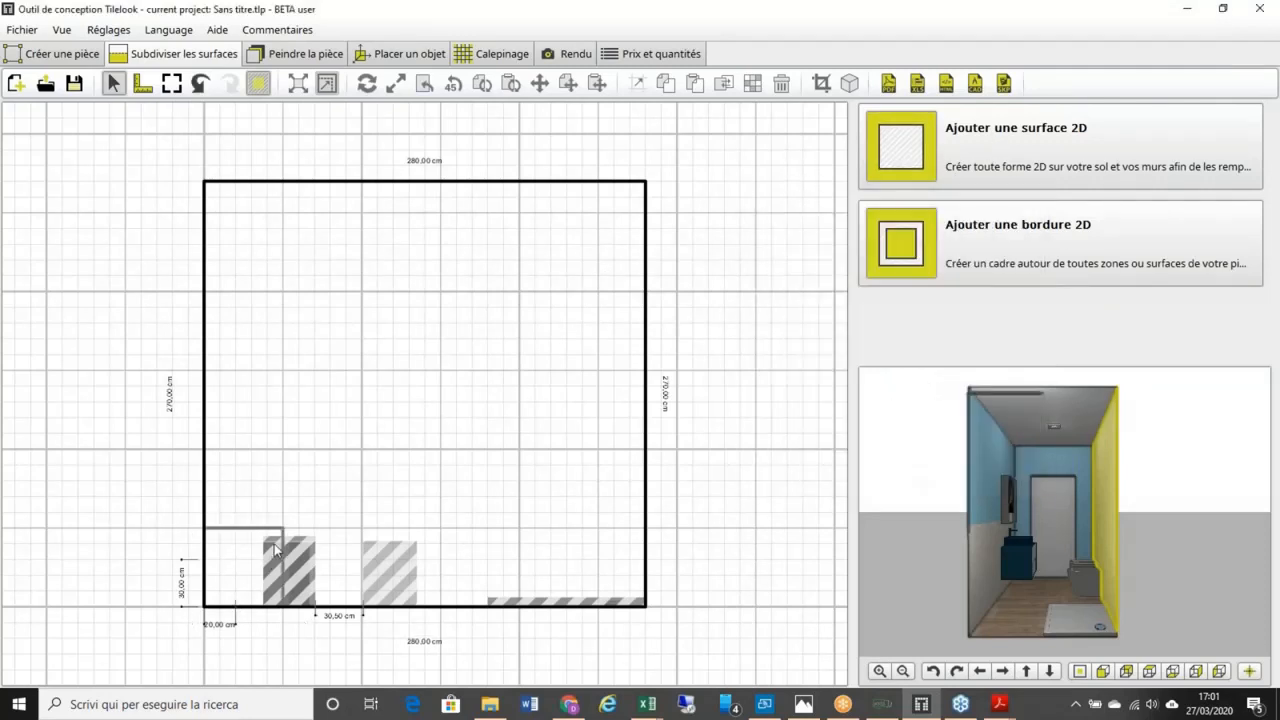
Step: Move the 50 cm square into the wall's bottom-right corner
{"action": "left_click", "coordinate": [253, 537]}
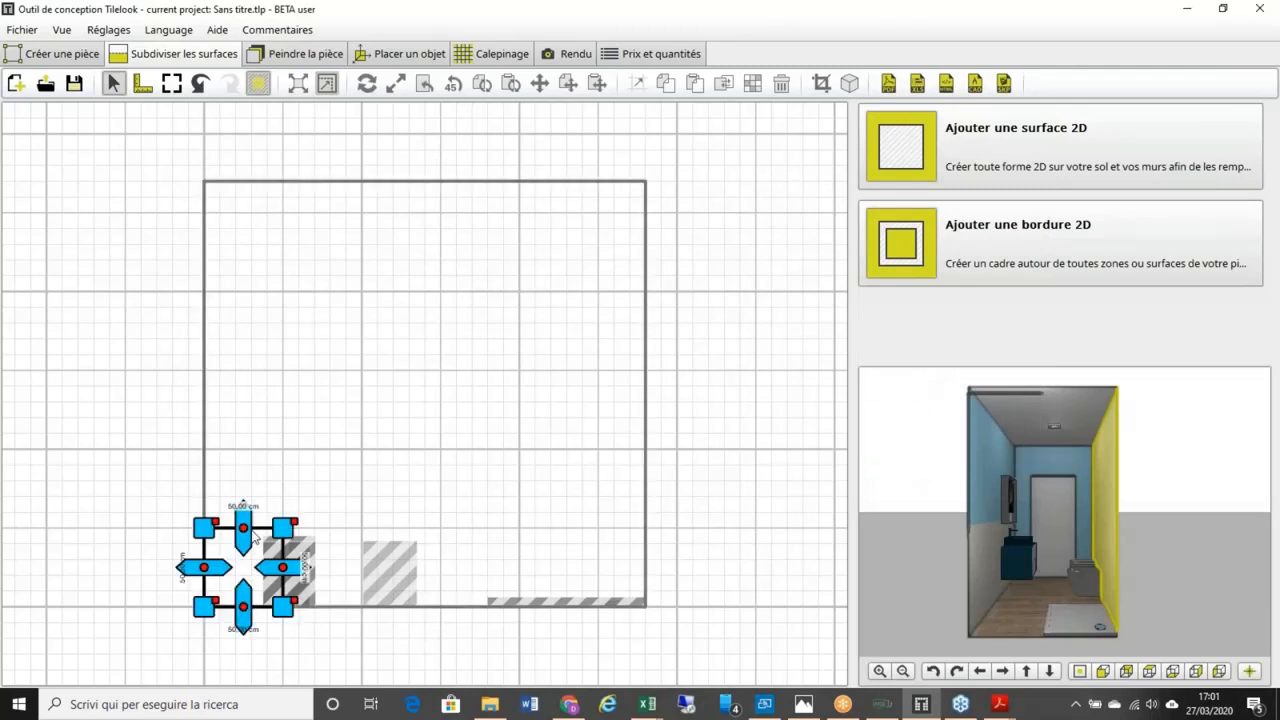
{"action": "left_click_drag", "start_coordinate": [270, 592], "coordinate": [647, 610]}
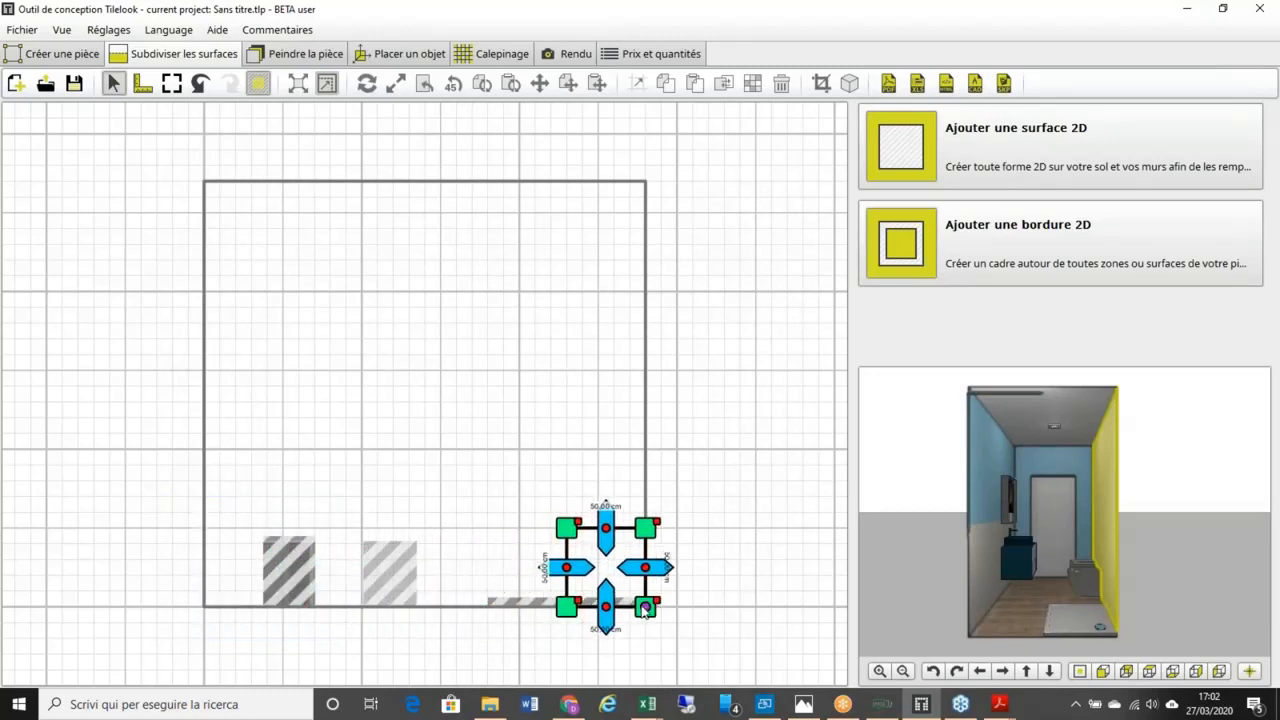
{"action": "scroll", "coordinate": [578, 612], "scroll_direction": "up", "scroll_amount": 1}
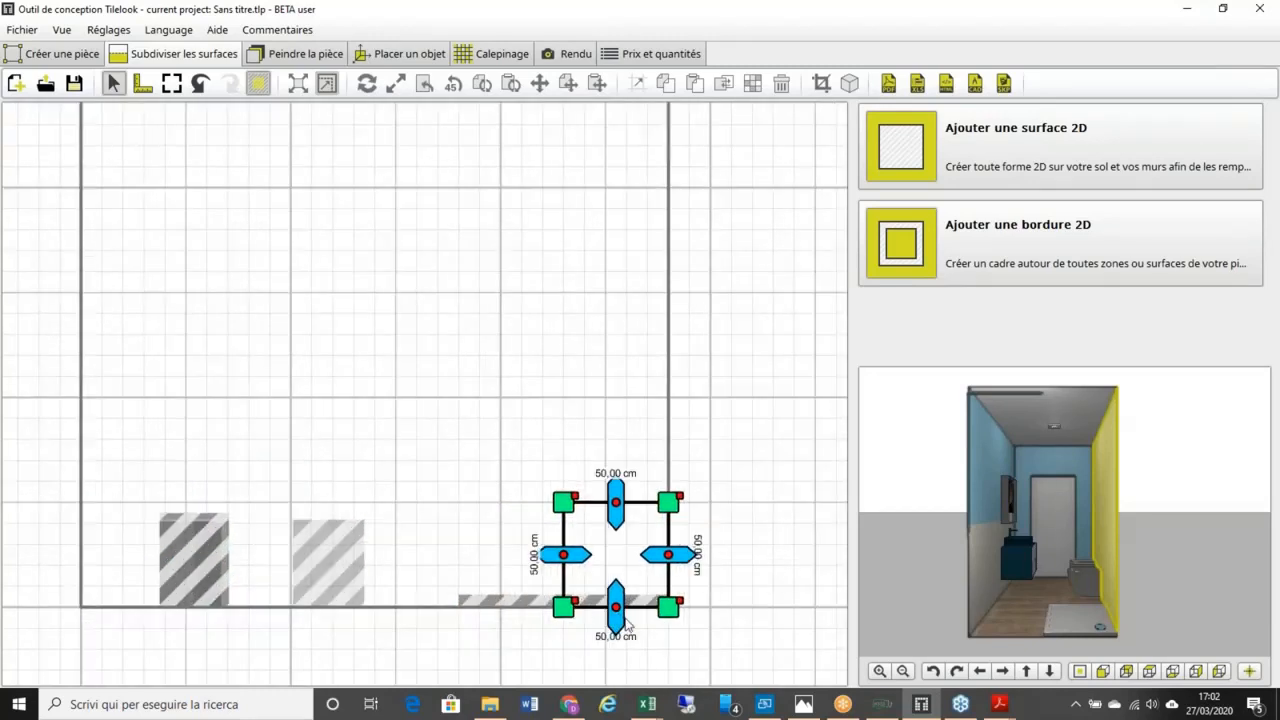
{"action": "scroll", "coordinate": [620, 620], "scroll_direction": "up", "scroll_amount": 2}
{"action": "middle_click_drag", "start_coordinate": [596, 563], "coordinate": [590, 571]}
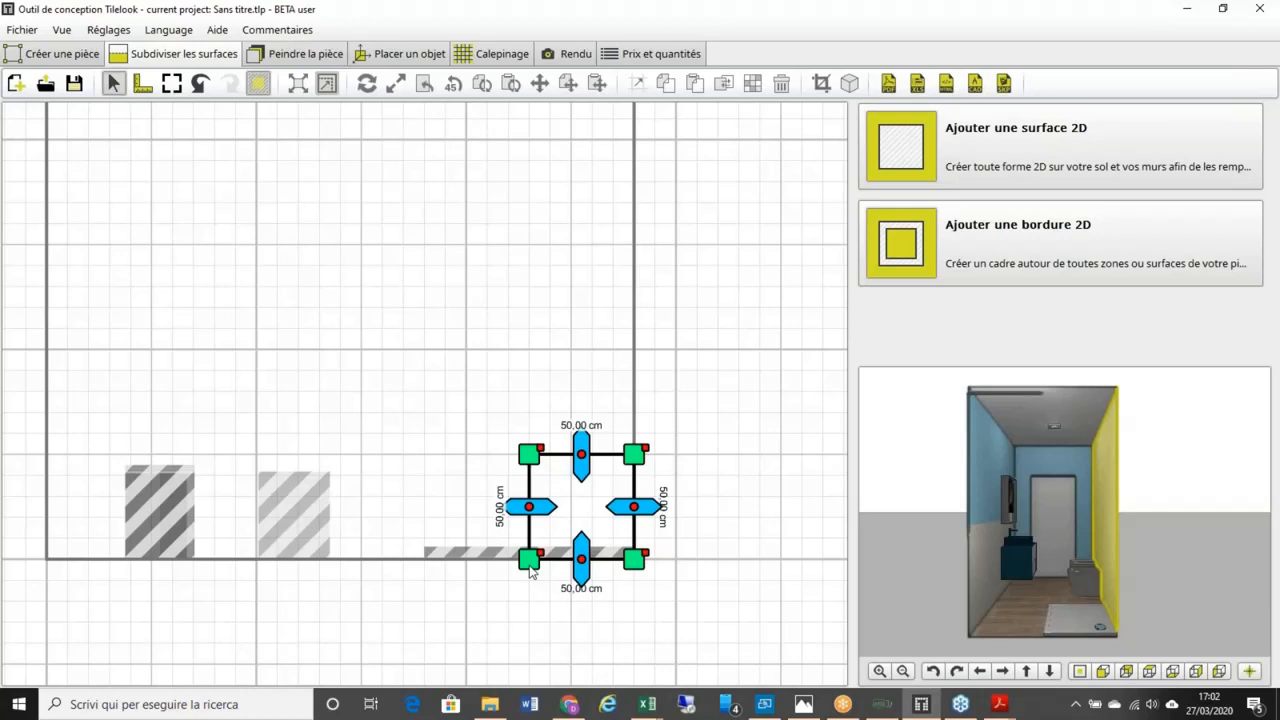
{"action": "scroll", "coordinate": [529, 568], "scroll_direction": "down", "scroll_amount": 1}
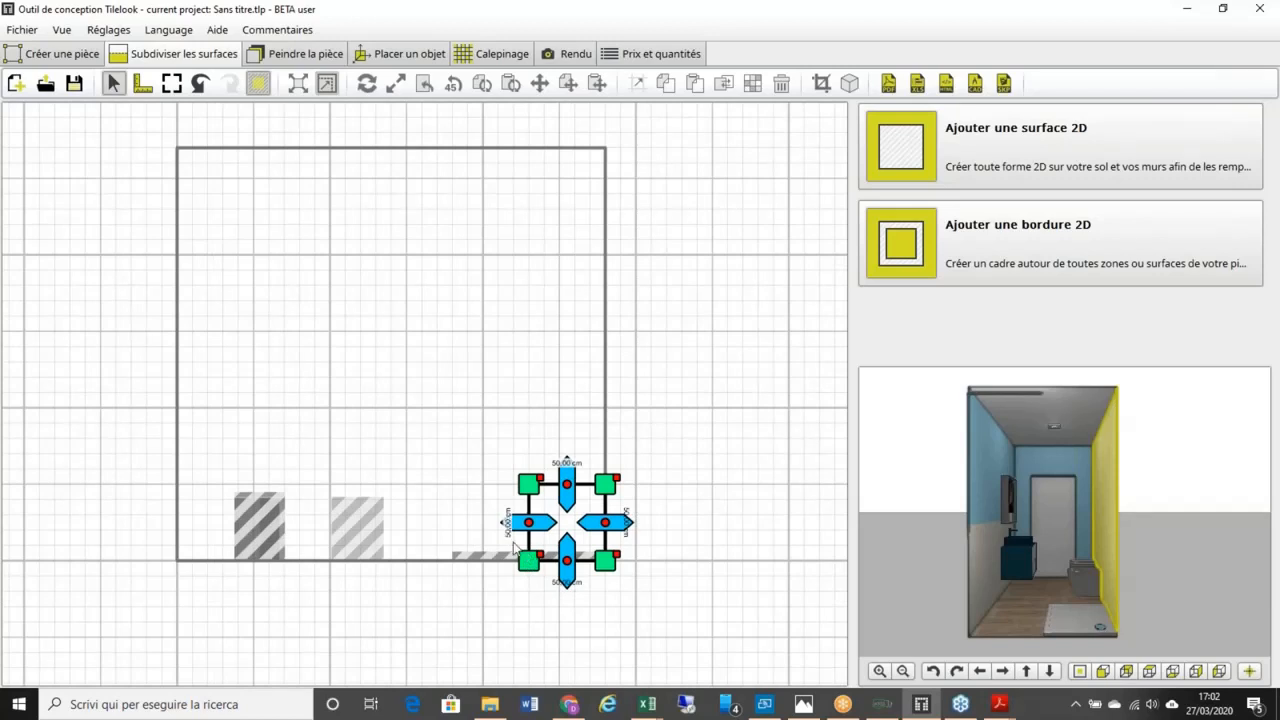
{"action": "scroll", "coordinate": [514, 548], "scroll_direction": "up", "scroll_amount": 1}
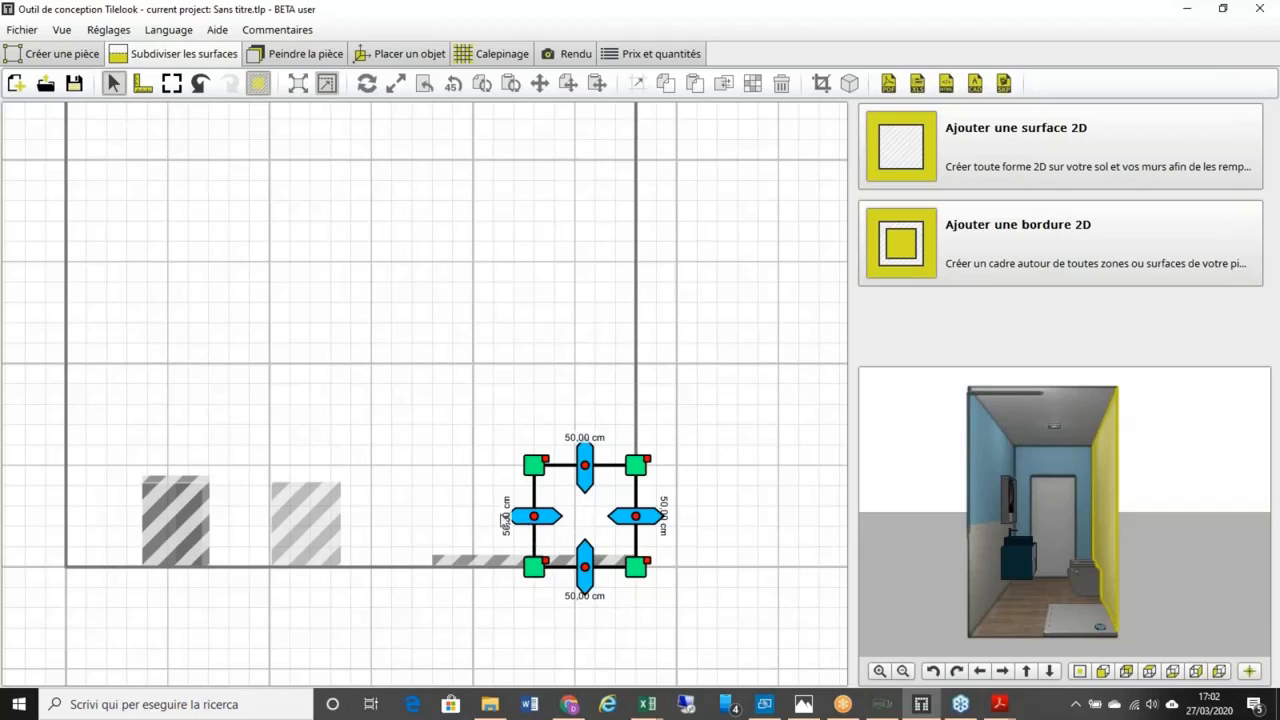
Step: Stretch the corner surface to exactly 100 cm wide and 200 cm tall with its handles
{"action": "left_click_drag", "start_coordinate": [522, 518], "coordinate": [419, 530]}
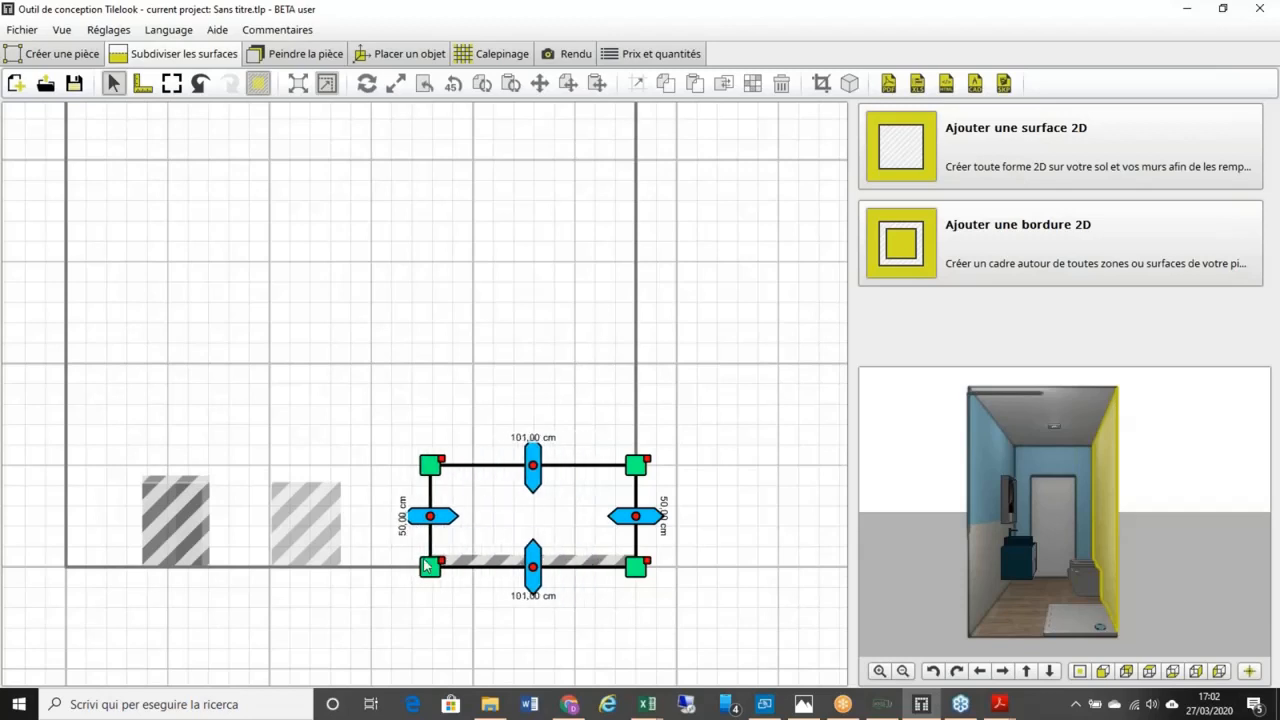
{"action": "scroll", "coordinate": [424, 558], "scroll_direction": "up", "scroll_amount": 2}
{"action": "left_click_drag", "start_coordinate": [421, 463], "coordinate": [432, 460]}
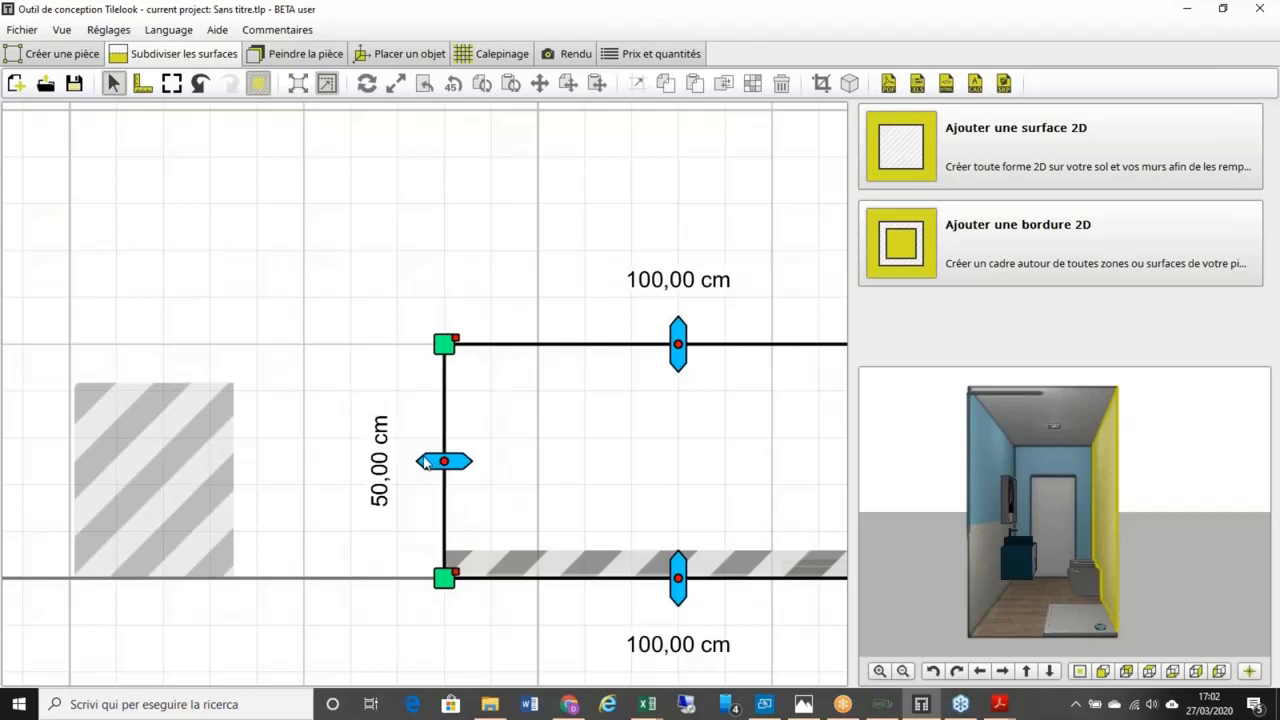
{"action": "scroll", "coordinate": [583, 483], "scroll_direction": "down", "scroll_amount": 2}
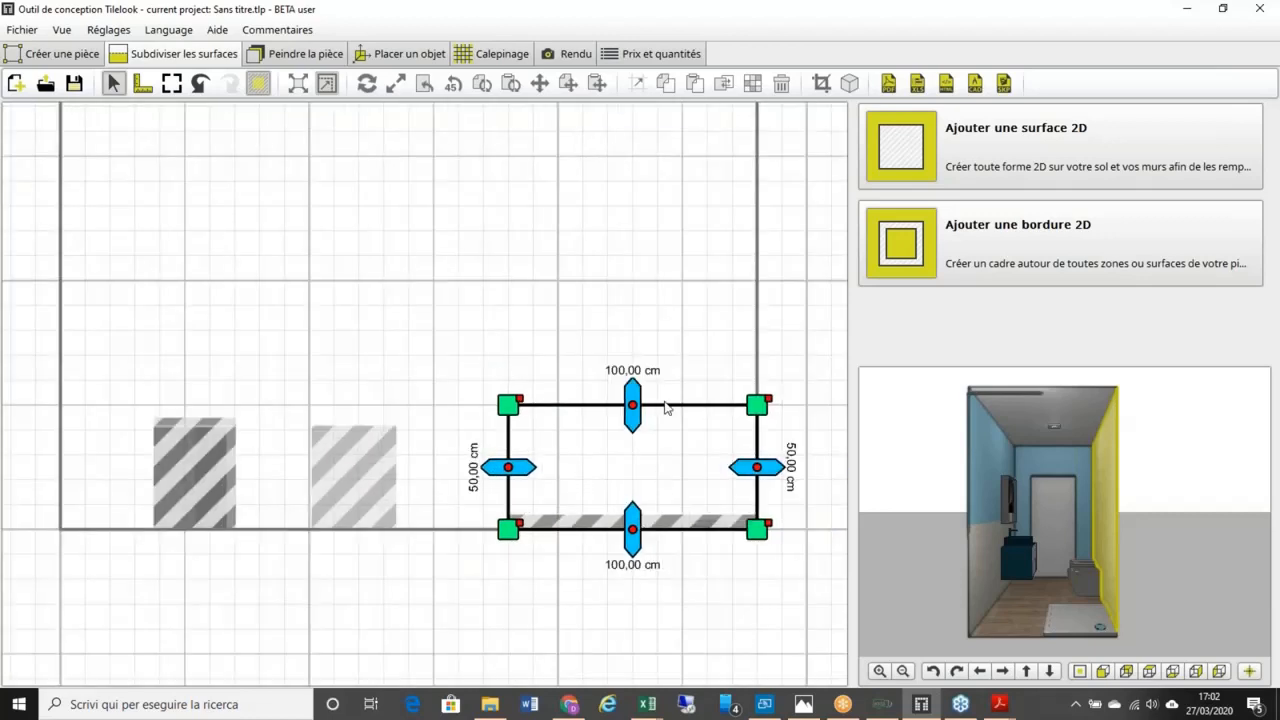
{"action": "scroll", "coordinate": [665, 404], "scroll_direction": "down", "scroll_amount": 1}
{"action": "left_click_drag", "start_coordinate": [645, 395], "coordinate": [689, 125]}
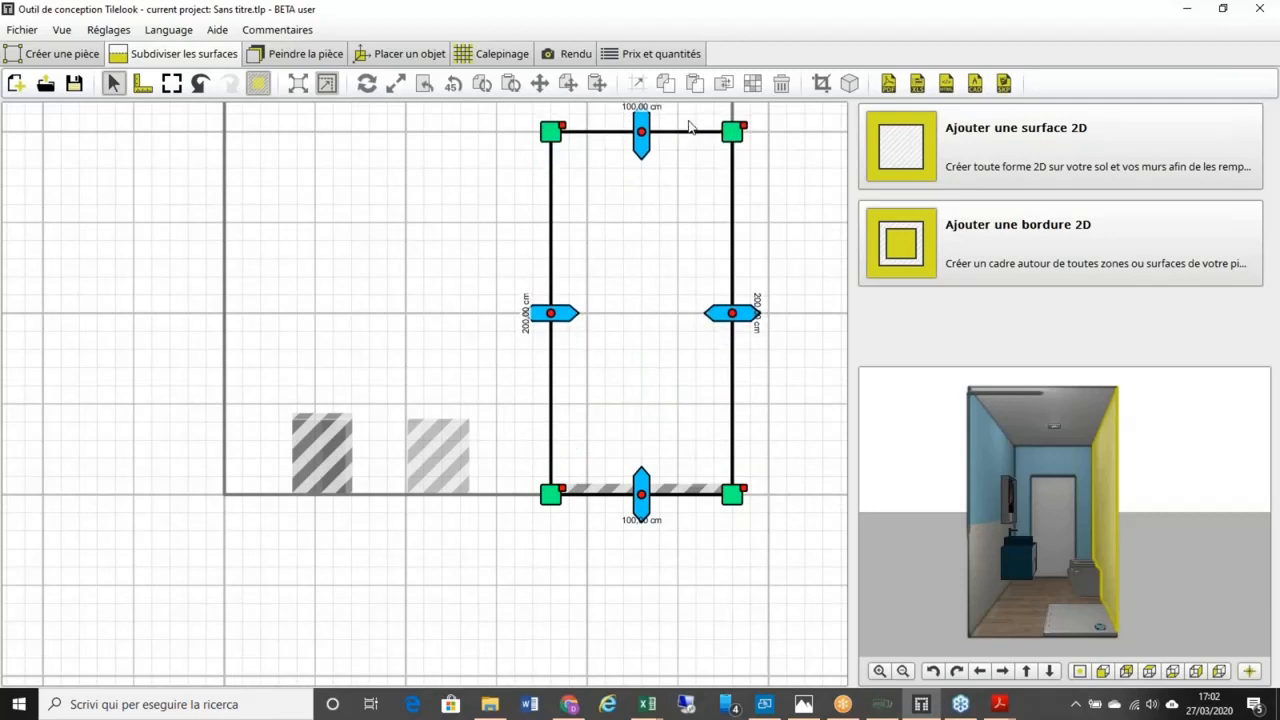
{"action": "scroll", "coordinate": [767, 299], "scroll_direction": "up", "scroll_amount": 6}
{"action": "scroll", "coordinate": [757, 306], "scroll_direction": "down", "scroll_amount": 6}
{"action": "middle_click_drag", "start_coordinate": [722, 307], "coordinate": [614, 397]}
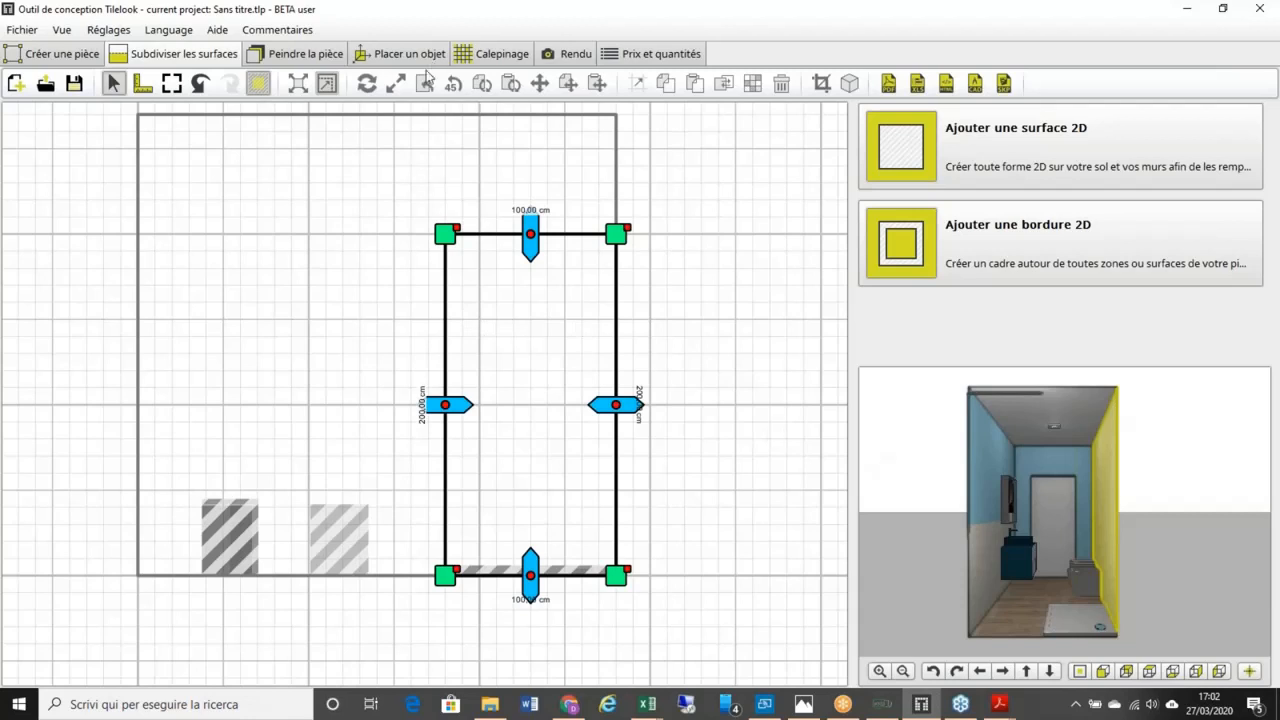
Step: Lay the blue mosaic over the 100 × 200 cm surface, widened vertically and filled in rows
{"action": "left_click", "coordinate": [503, 55]}
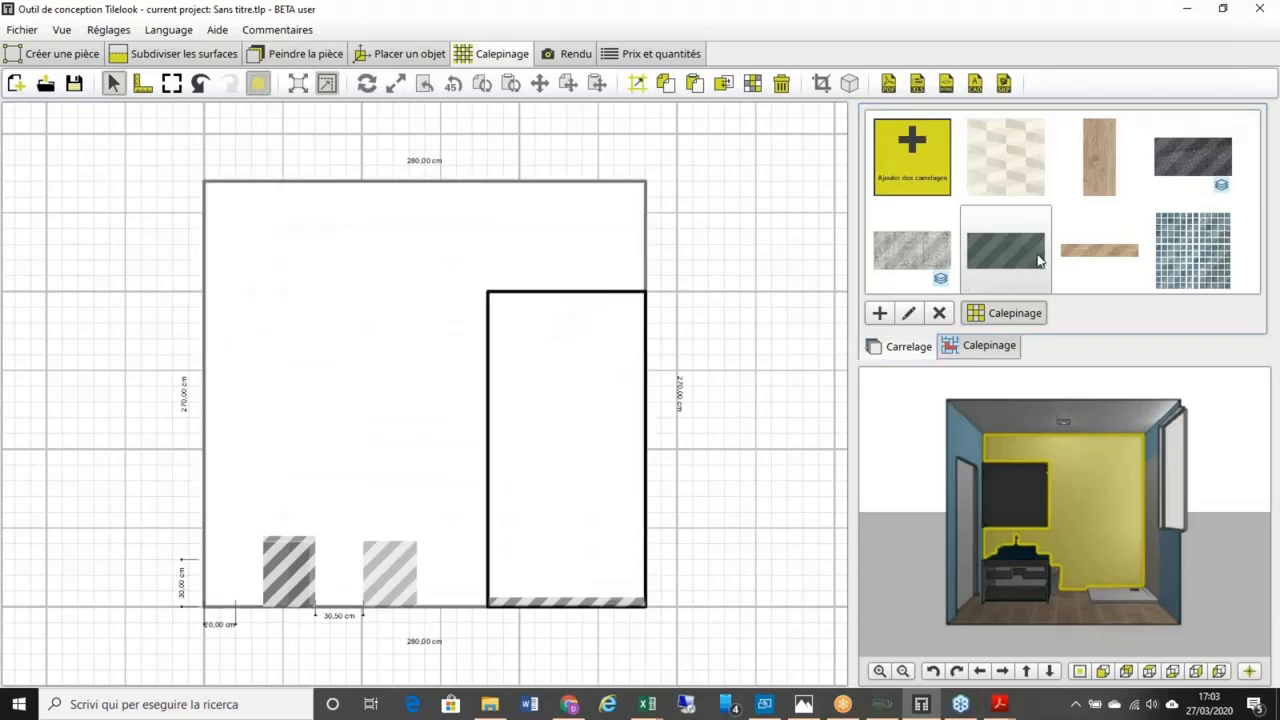
{"action": "left_click_drag", "start_coordinate": [1178, 268], "coordinate": [581, 486]}
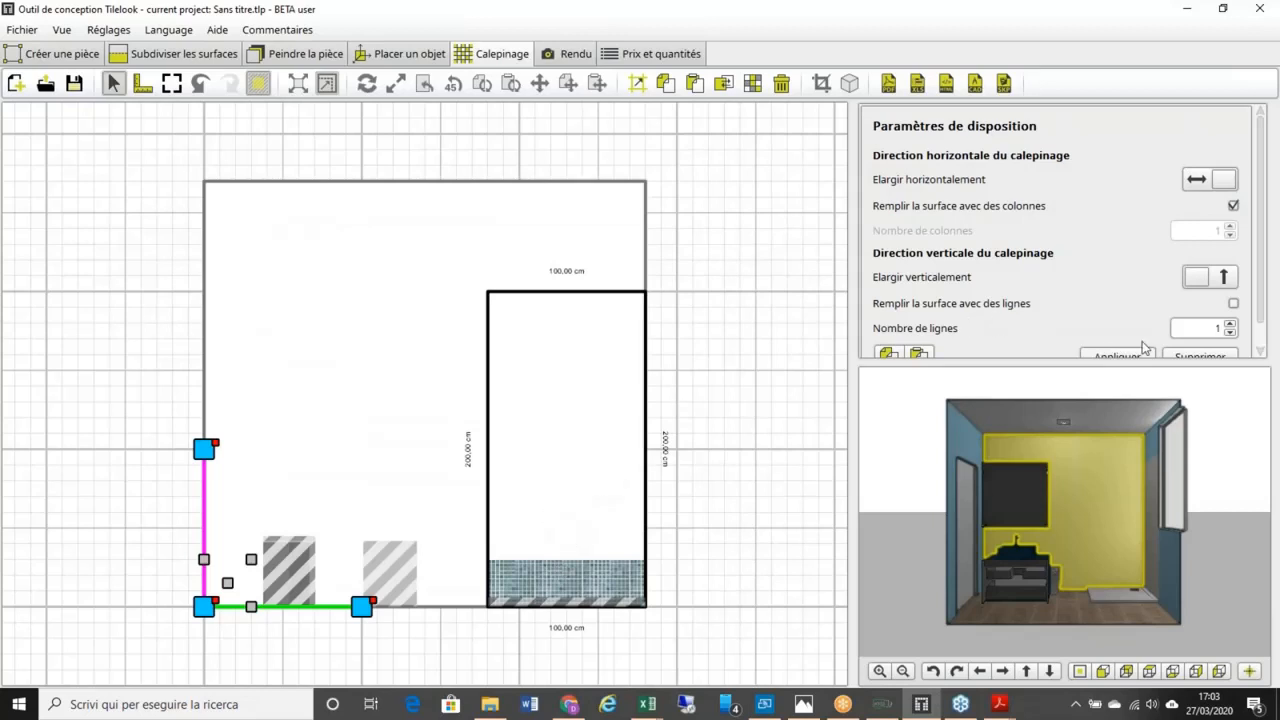
{"action": "left_click", "coordinate": [1198, 281]}
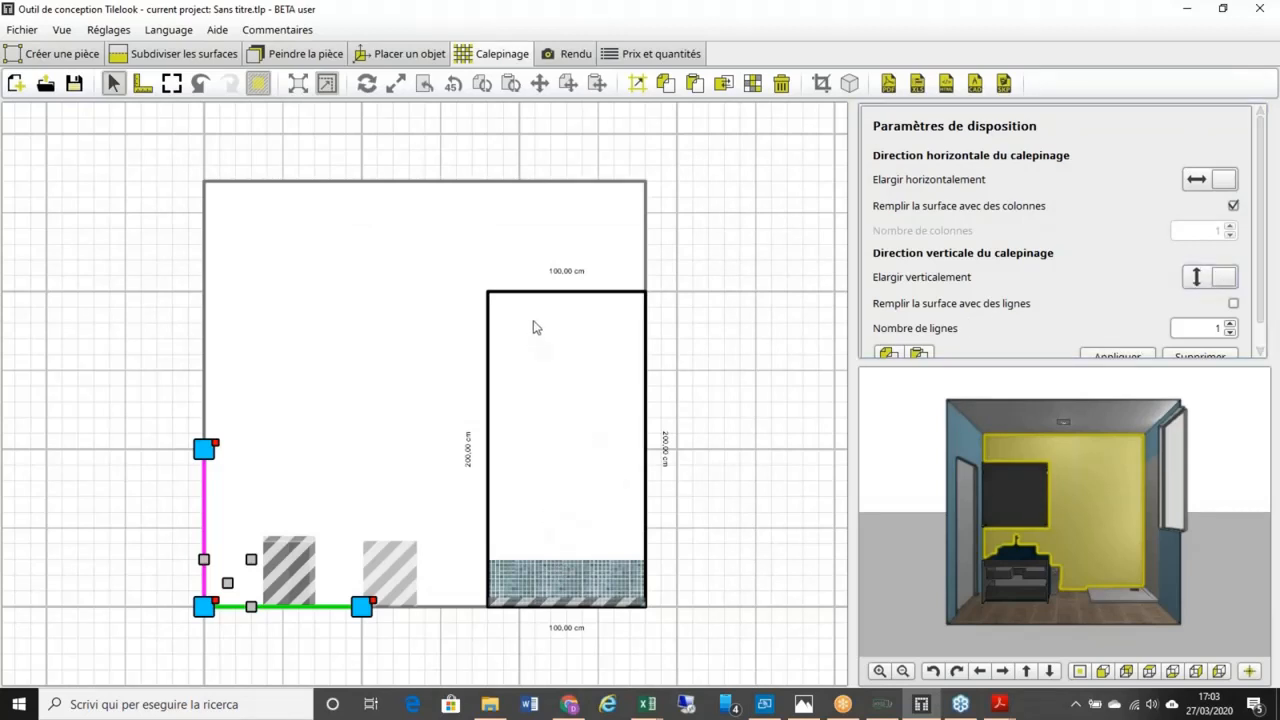
{"action": "left_click", "coordinate": [1233, 303]}
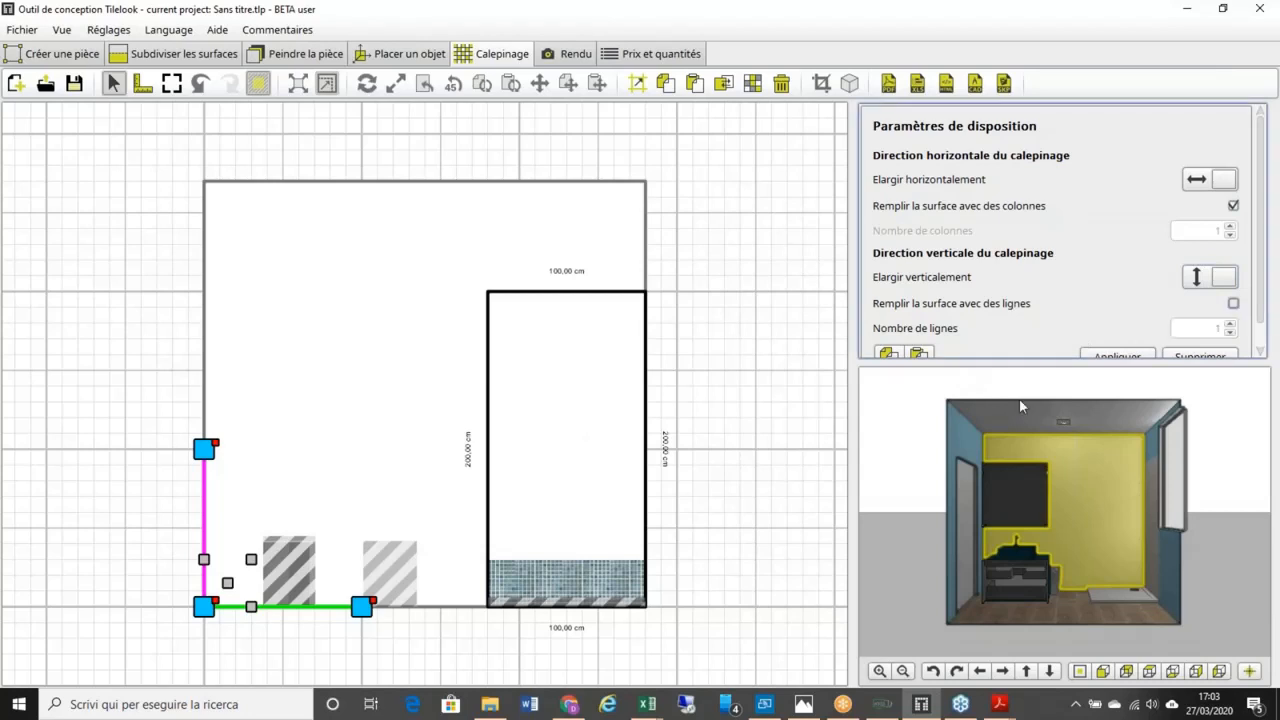
{"action": "left_click", "coordinate": [1118, 357]}
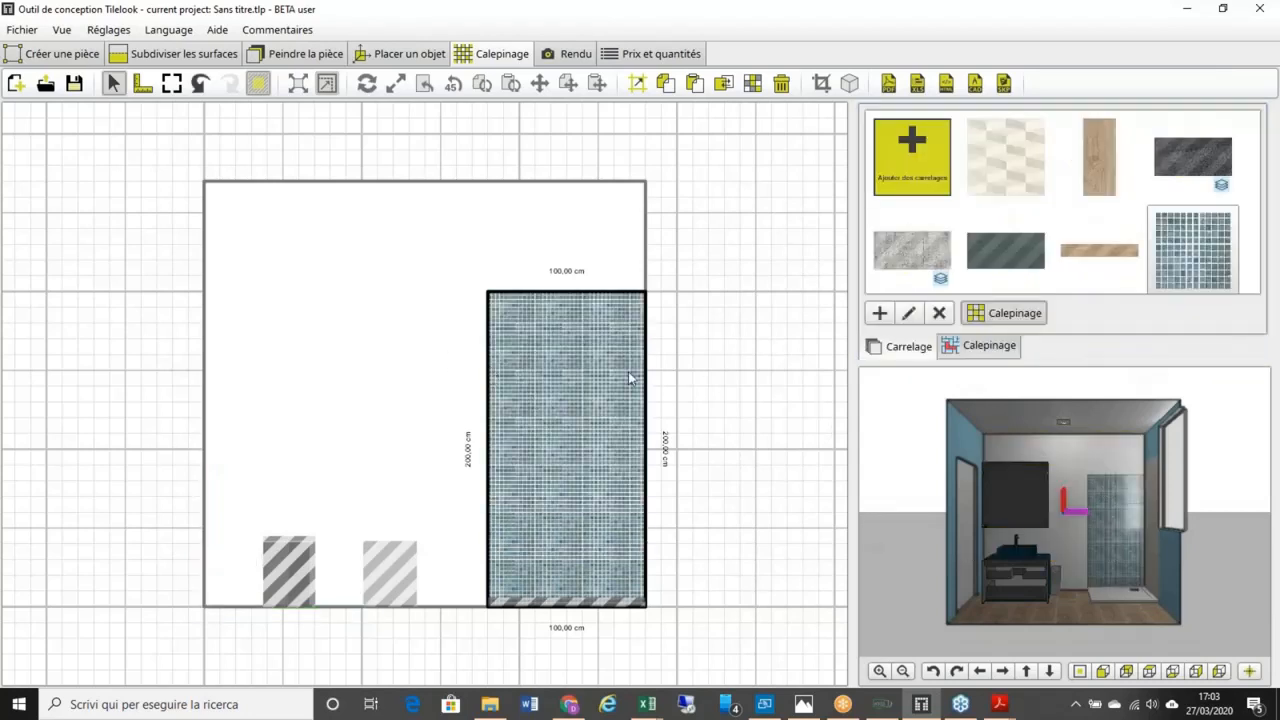
{"action": "middle_click_drag", "start_coordinate": [580, 353], "coordinate": [603, 285]}
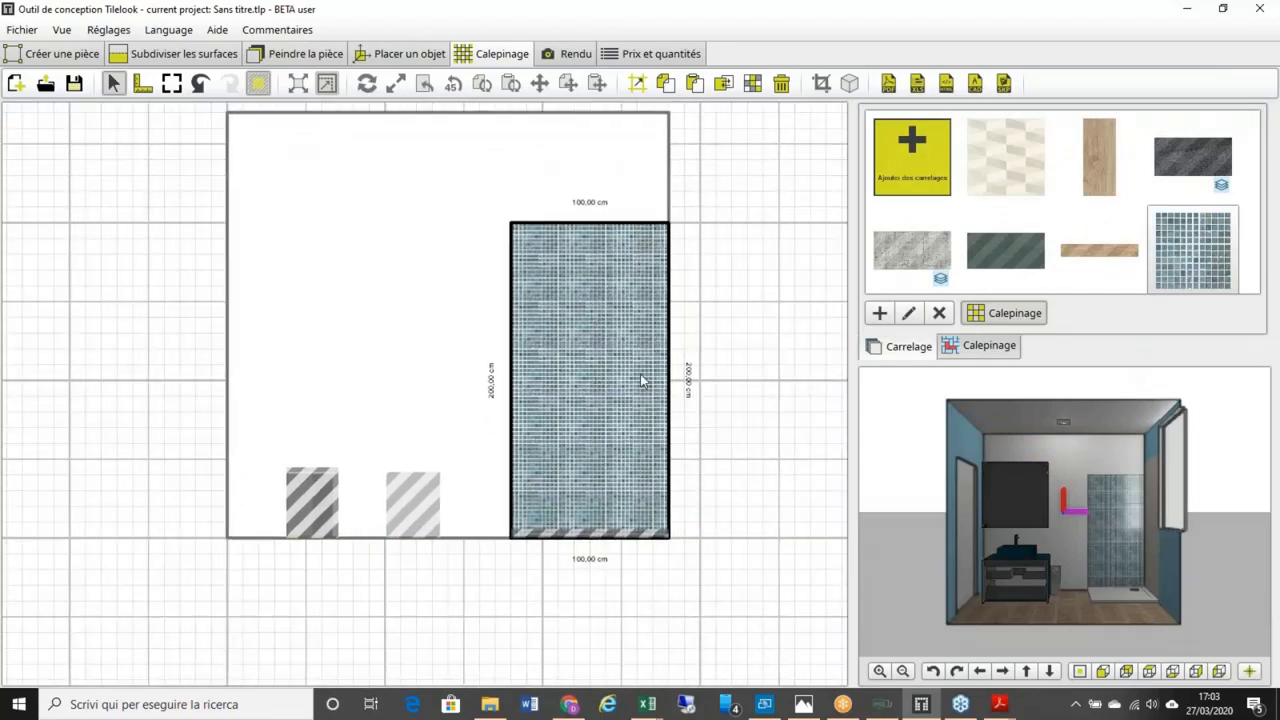
{"action": "middle_click_drag", "start_coordinate": [642, 380], "coordinate": [571, 377]}
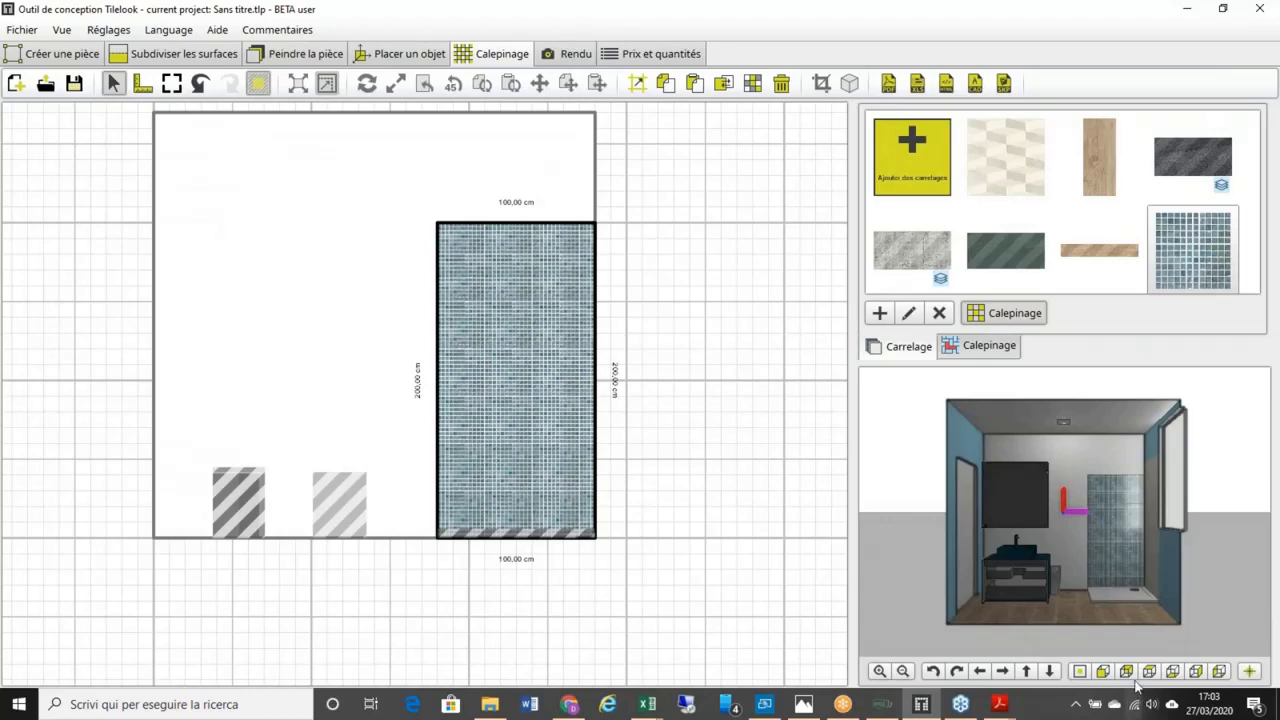
Step: Delete every wooden tile from the bathroom floor, then reselect the bare floor
{"action": "left_click", "coordinate": [1068, 617]}
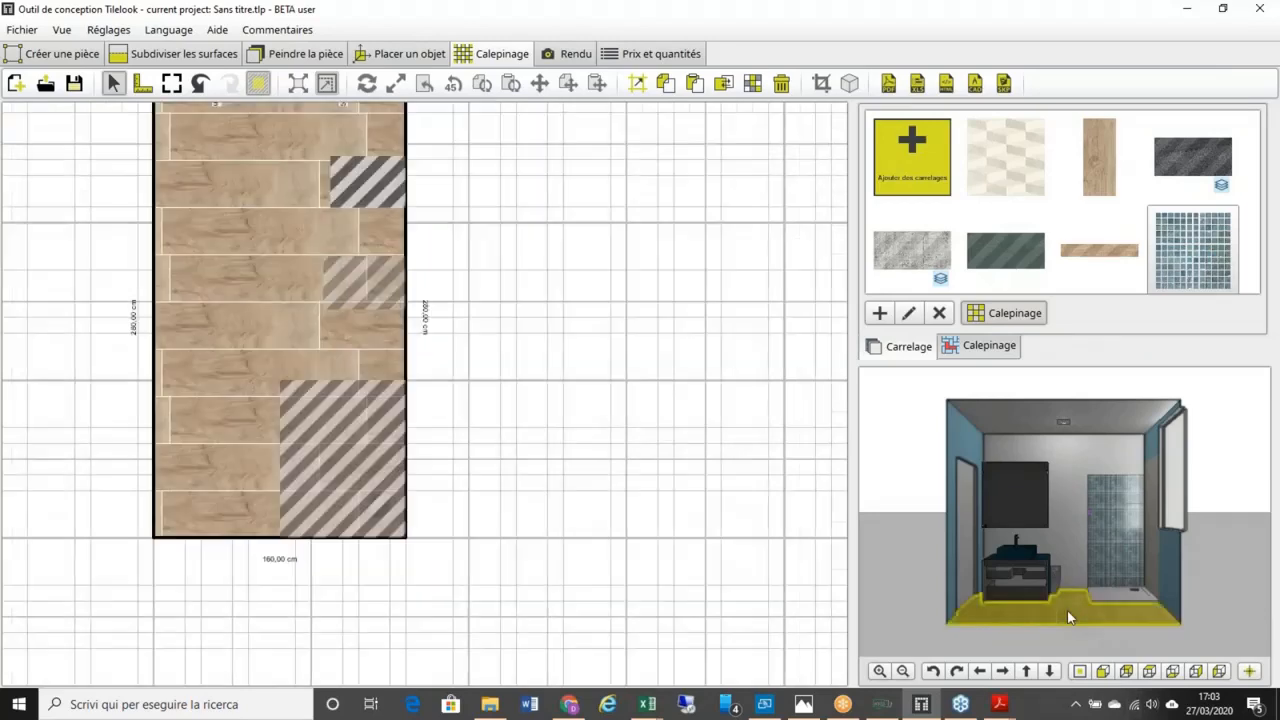
{"action": "left_click", "coordinate": [777, 88]}
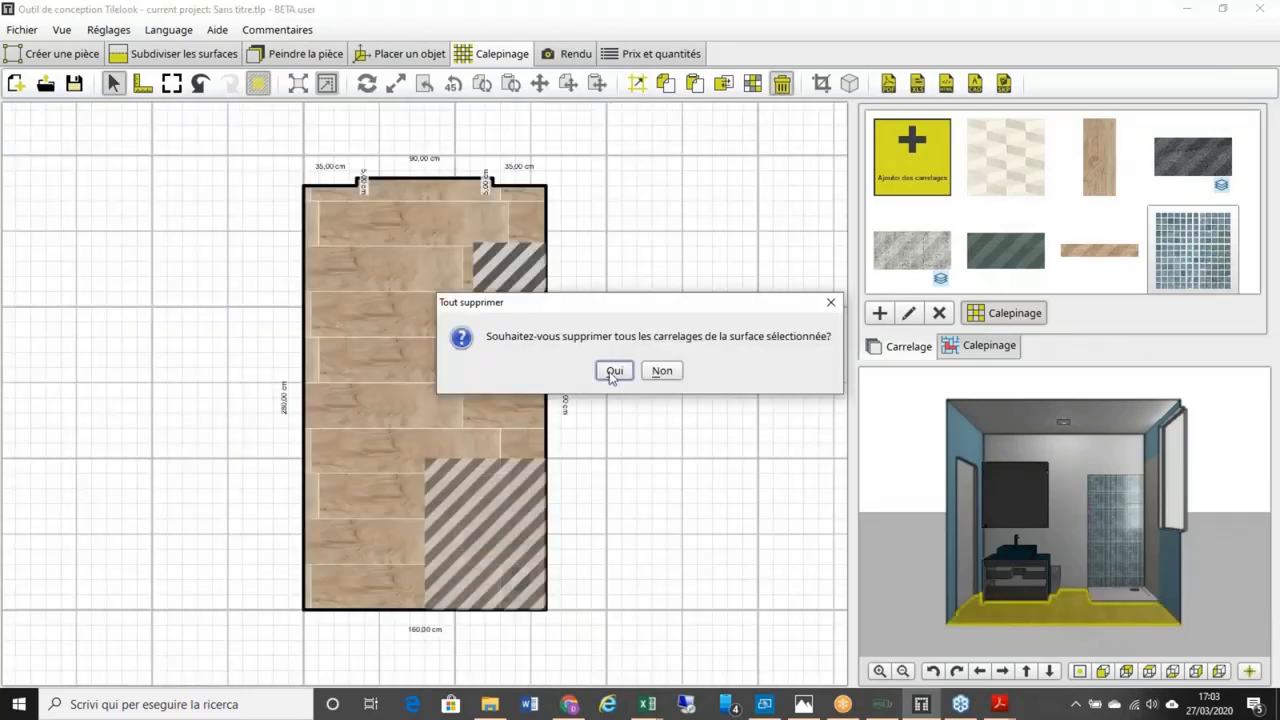
{"action": "left_click", "coordinate": [612, 372]}
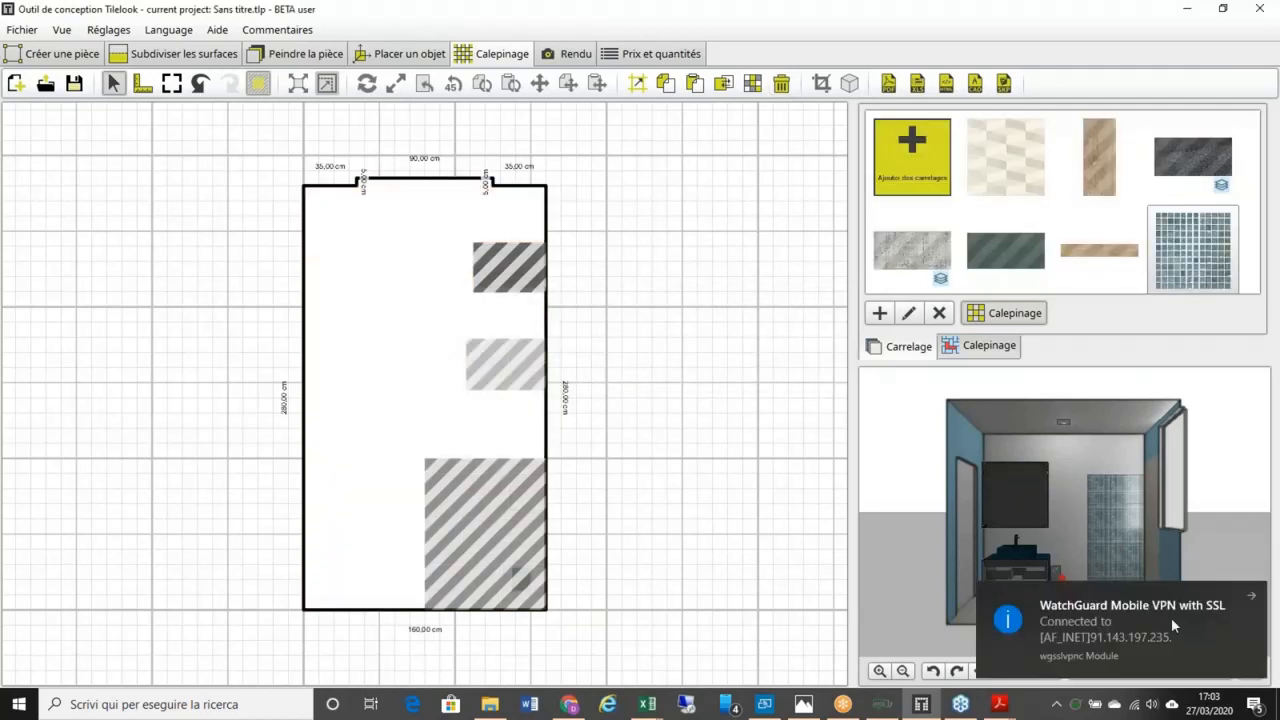
{"action": "left_click", "coordinate": [1257, 599]}
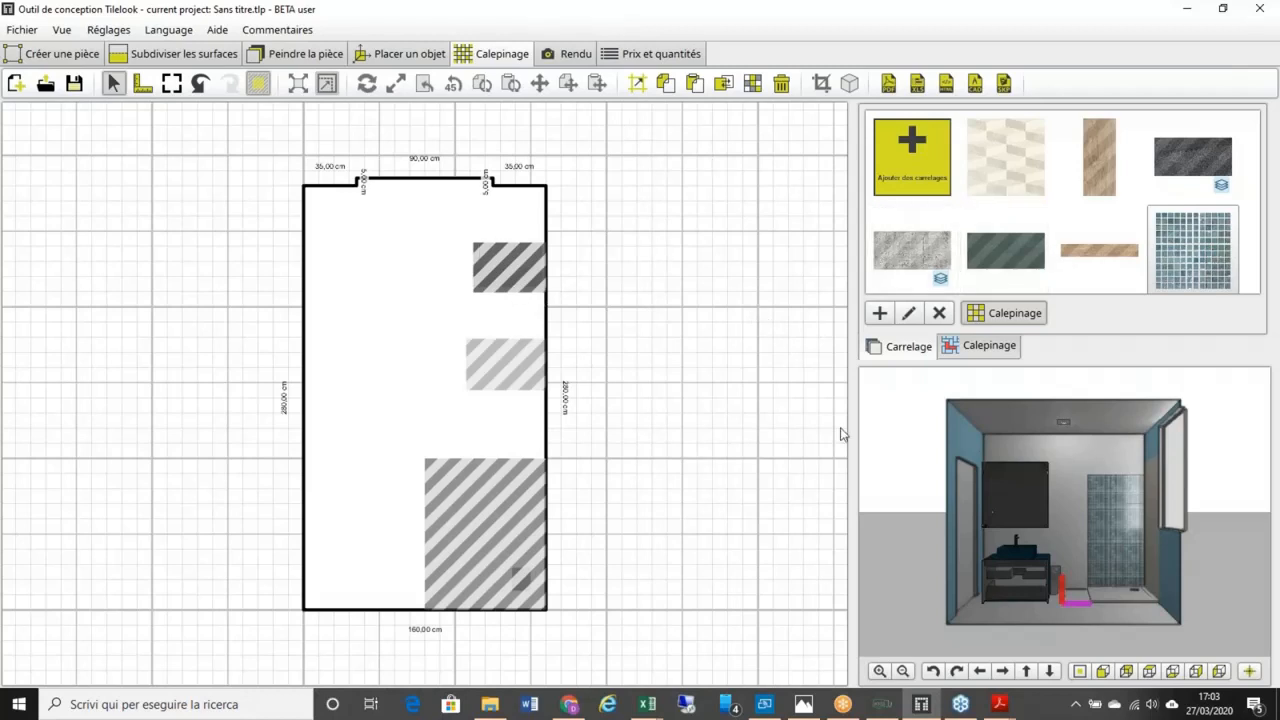
{"action": "left_click", "coordinate": [1050, 607]}
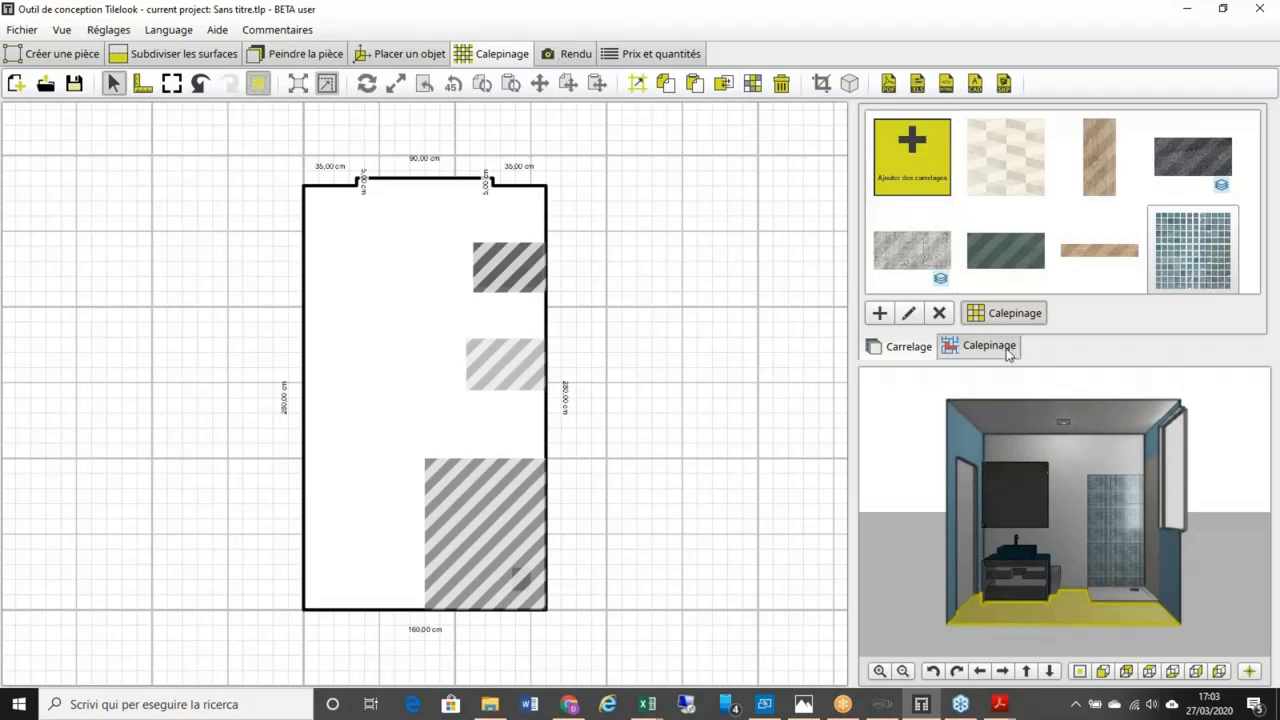
Step: Create a new Calepinage en bandes layout with three stacked rows of the wood plank tile
{"action": "left_click", "coordinate": [990, 352]}
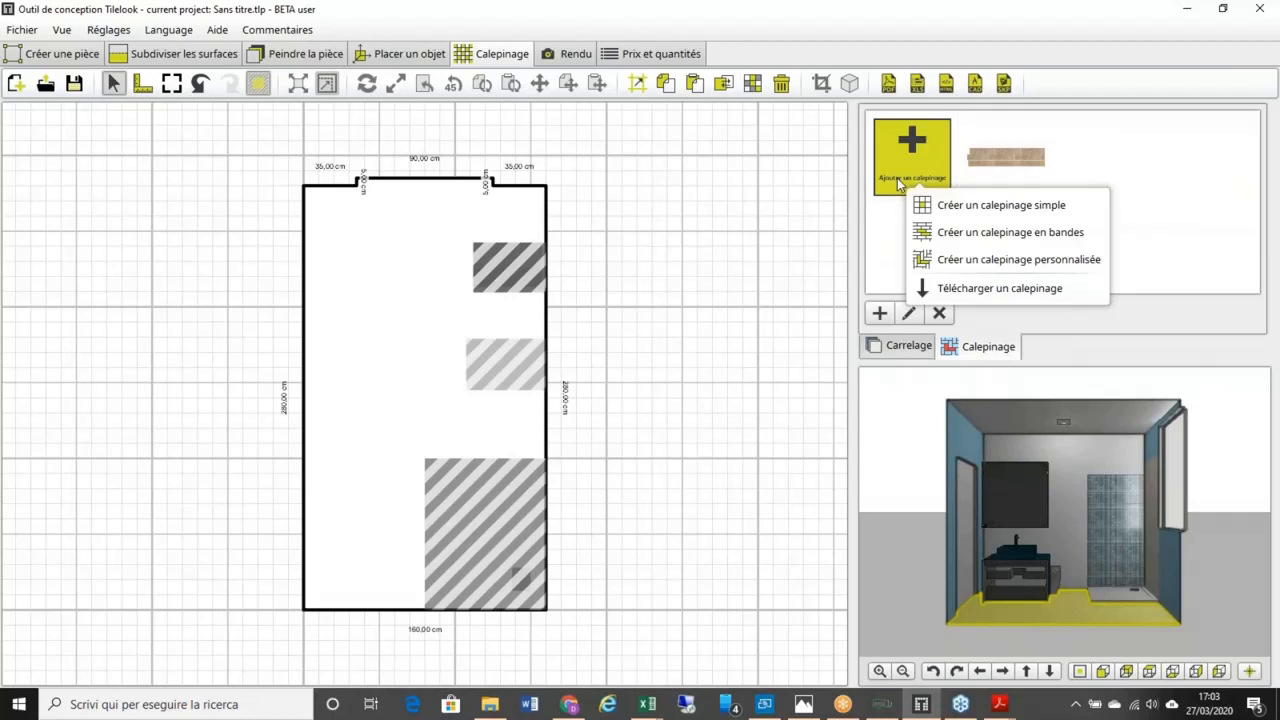
{"action": "left_click", "coordinate": [1007, 240]}
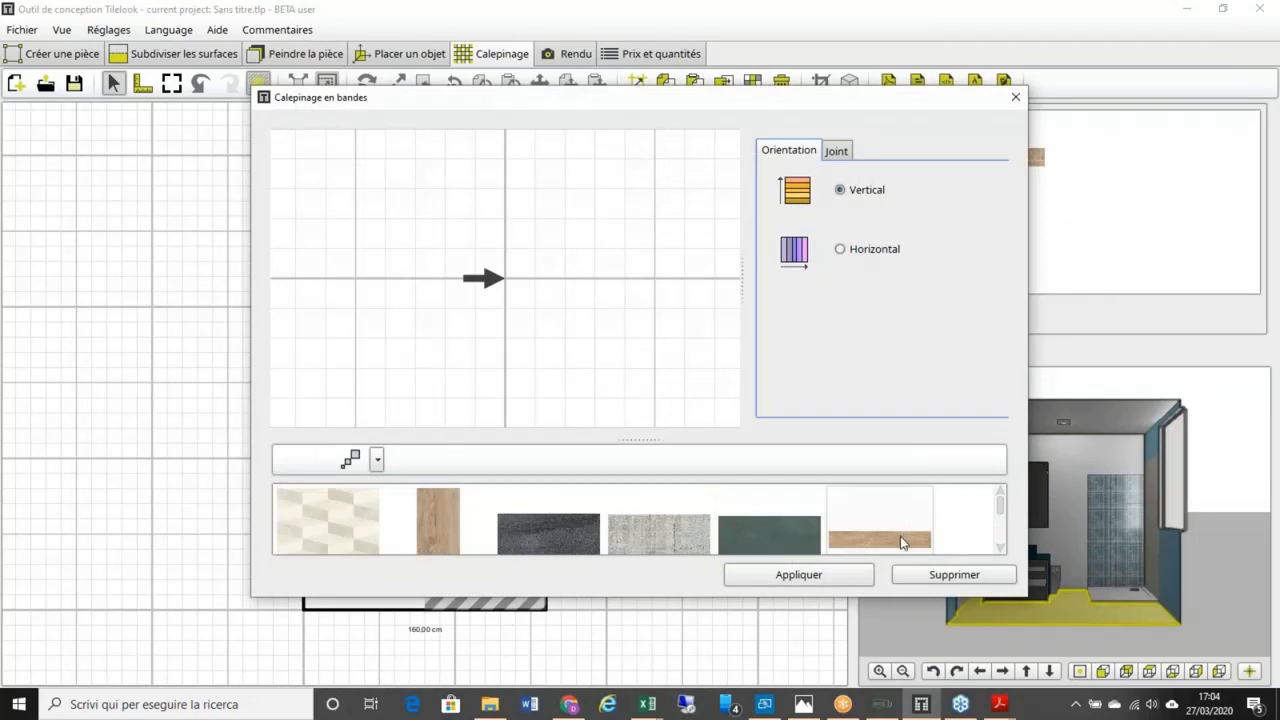
{"action": "left_click_drag", "start_coordinate": [900, 537], "coordinate": [659, 376]}
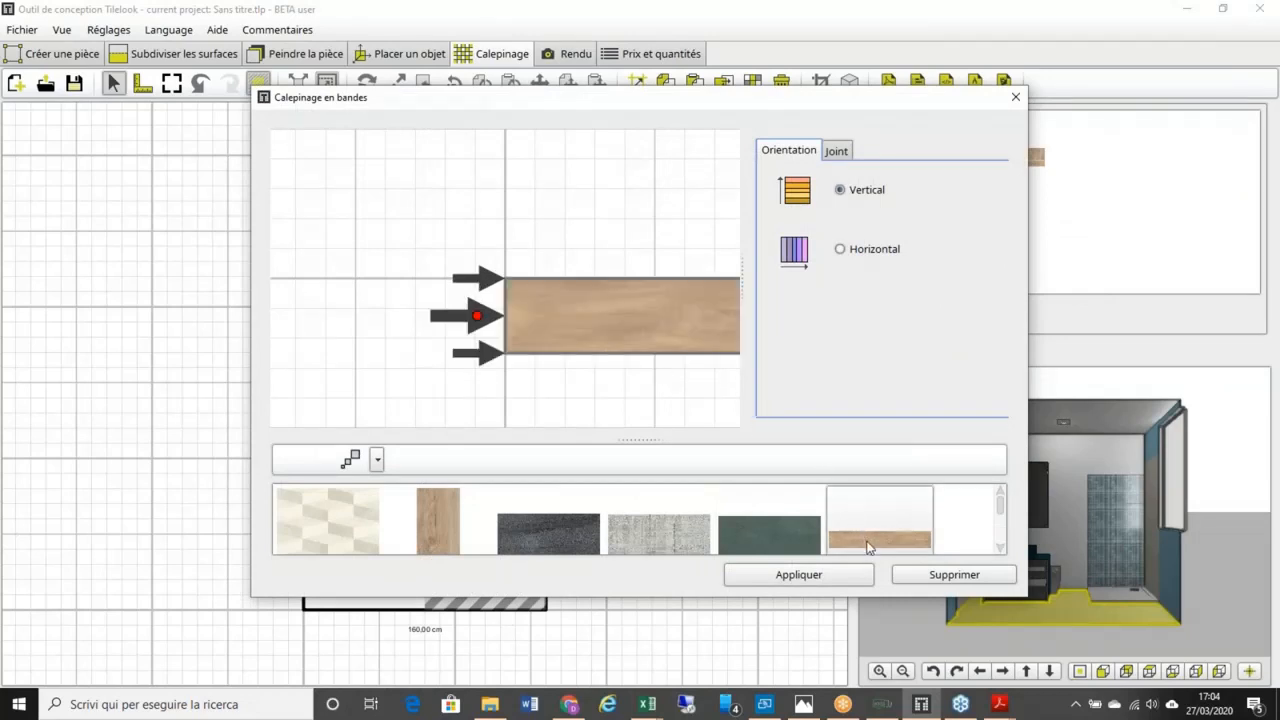
{"action": "left_click_drag", "start_coordinate": [868, 546], "coordinate": [660, 250]}
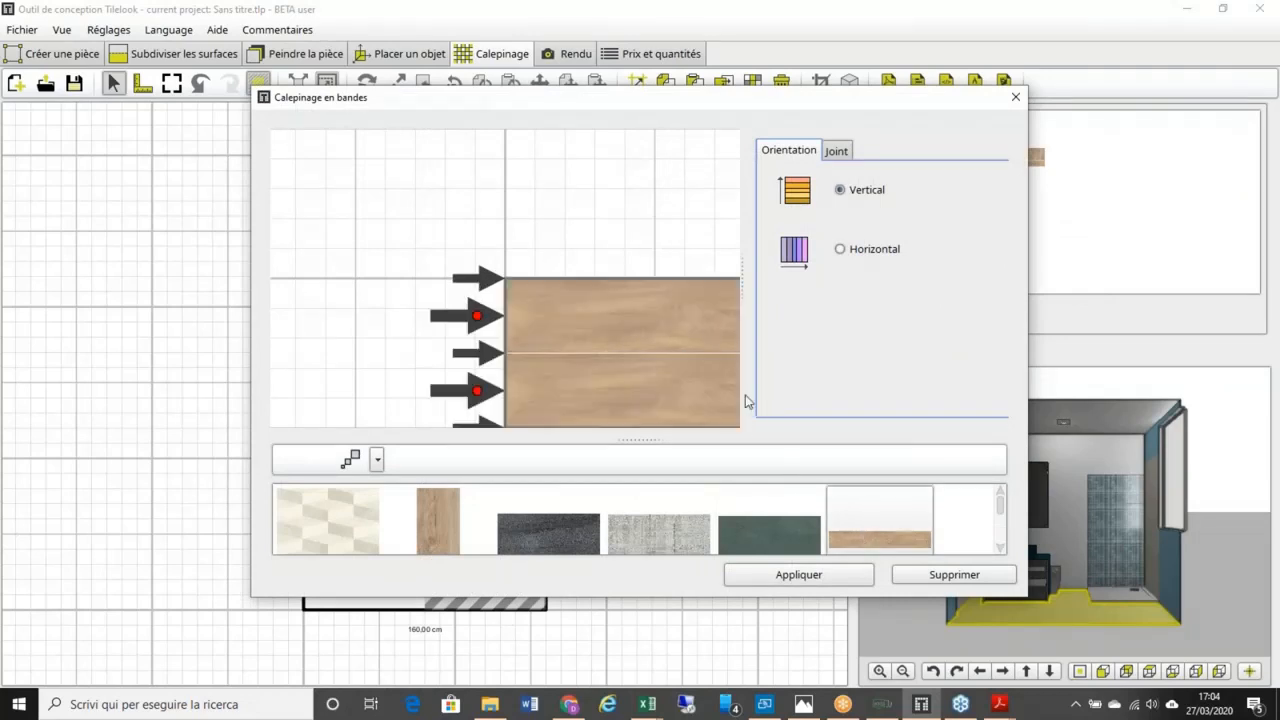
{"action": "left_click_drag", "start_coordinate": [864, 544], "coordinate": [634, 257]}
{"action": "scroll", "coordinate": [632, 258], "scroll_direction": "down", "scroll_amount": 3}
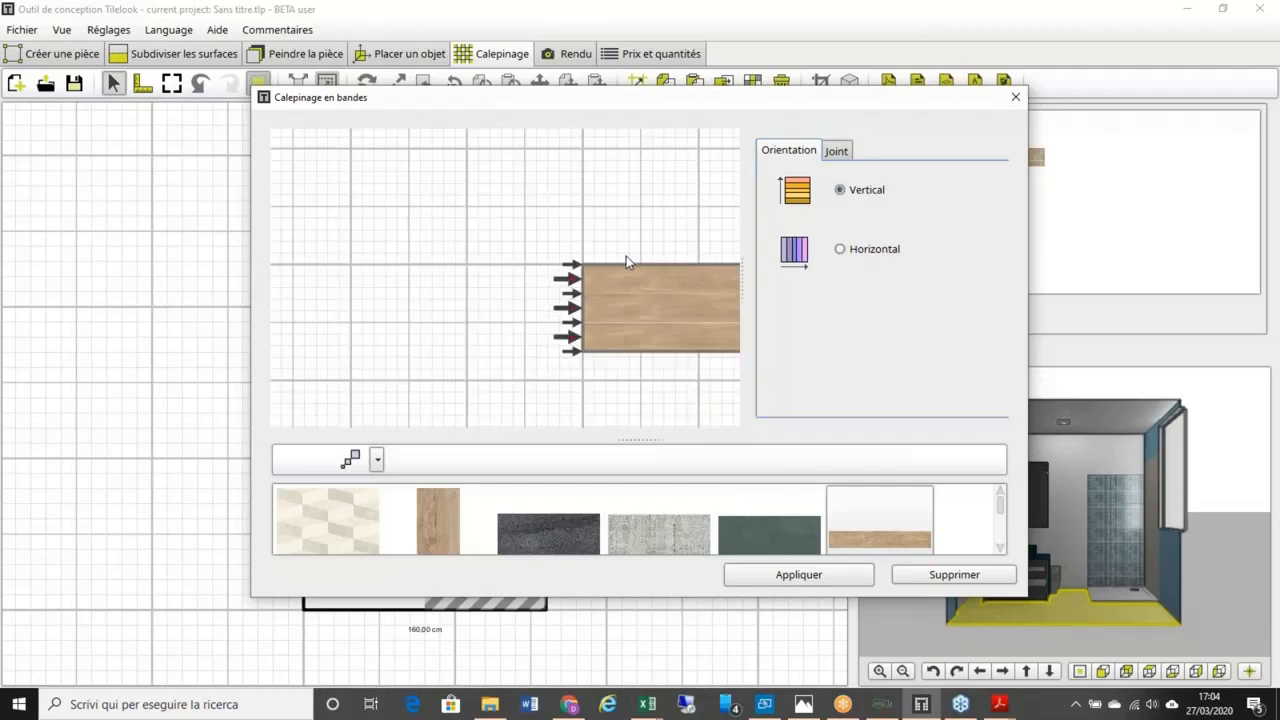
{"action": "scroll", "coordinate": [563, 233], "scroll_direction": "up", "scroll_amount": 2}
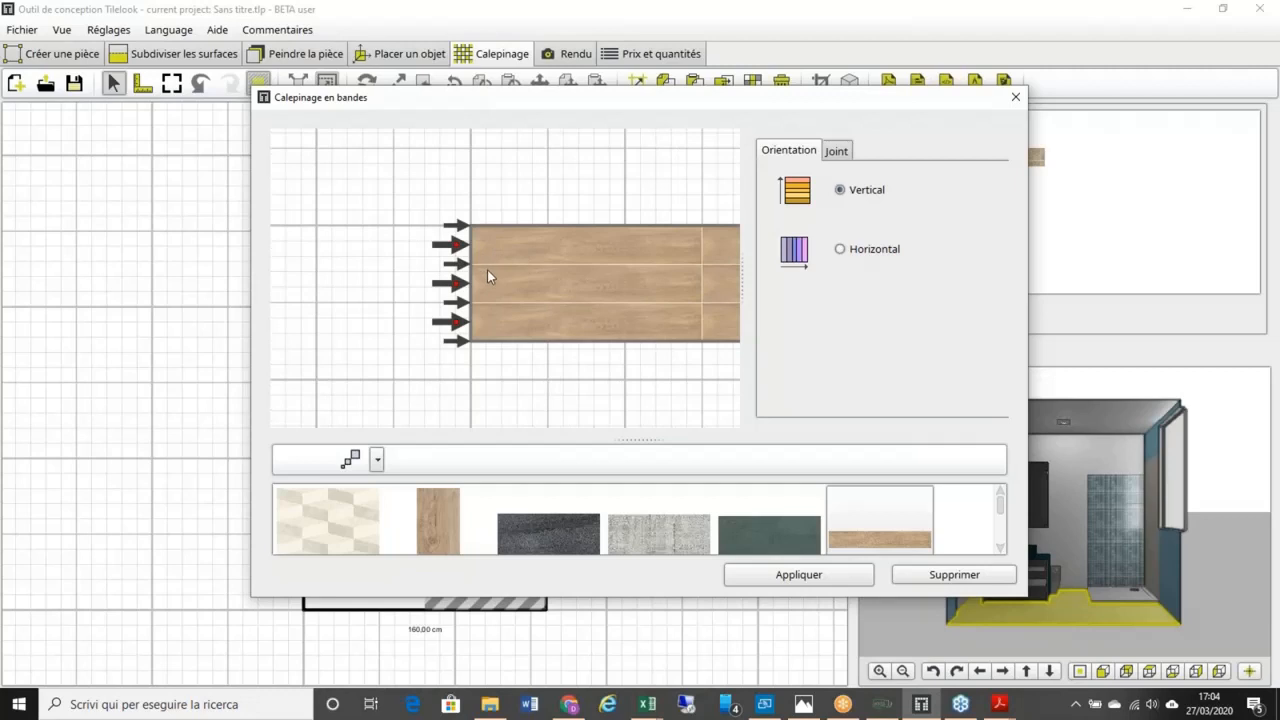
{"action": "middle_click_drag", "start_coordinate": [571, 284], "coordinate": [519, 258]}
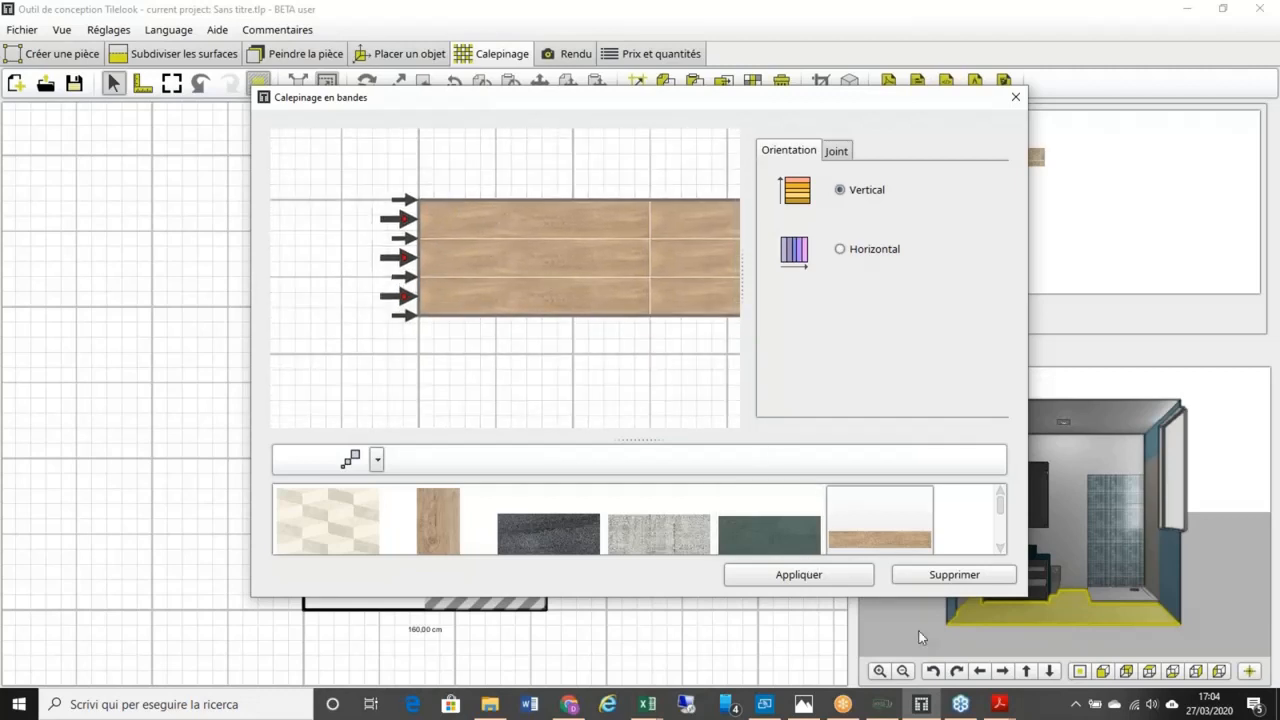
{"action": "right_click", "coordinate": [407, 298]}
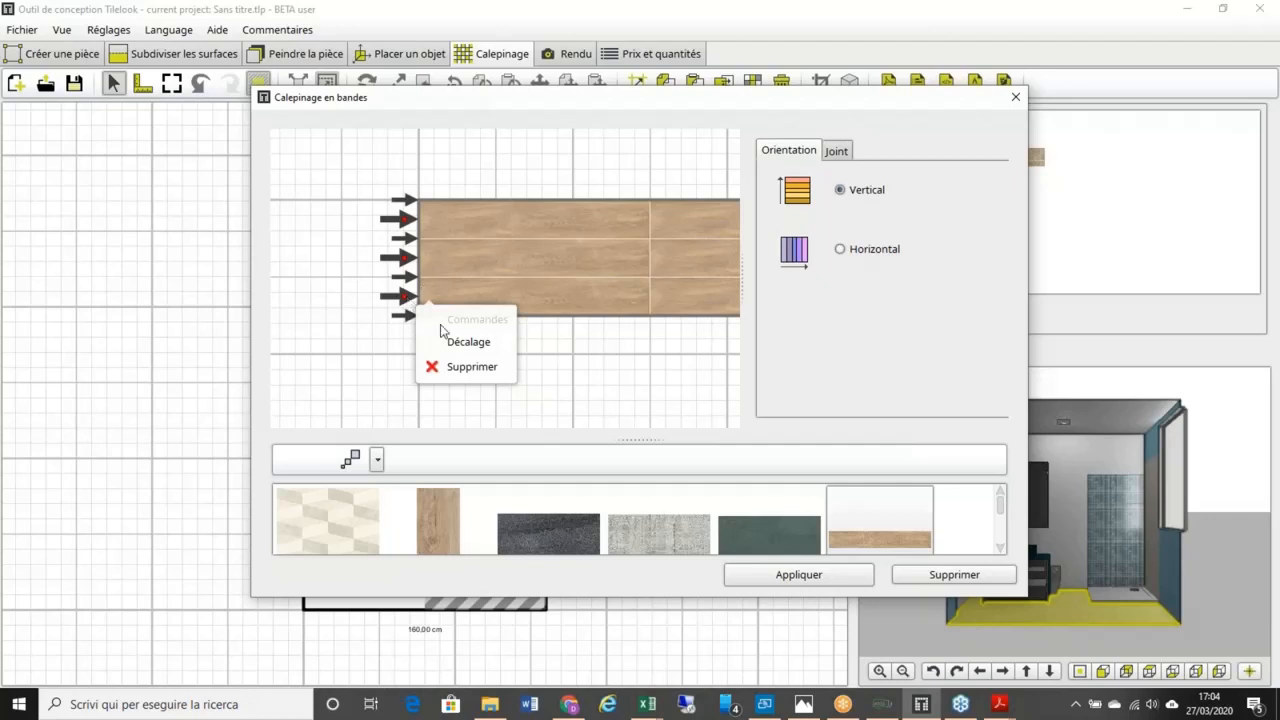
Step: Offset the bottom plank row by 80 cm and the middle row by 40 cm, then save the pattern
{"action": "left_click", "coordinate": [462, 341]}
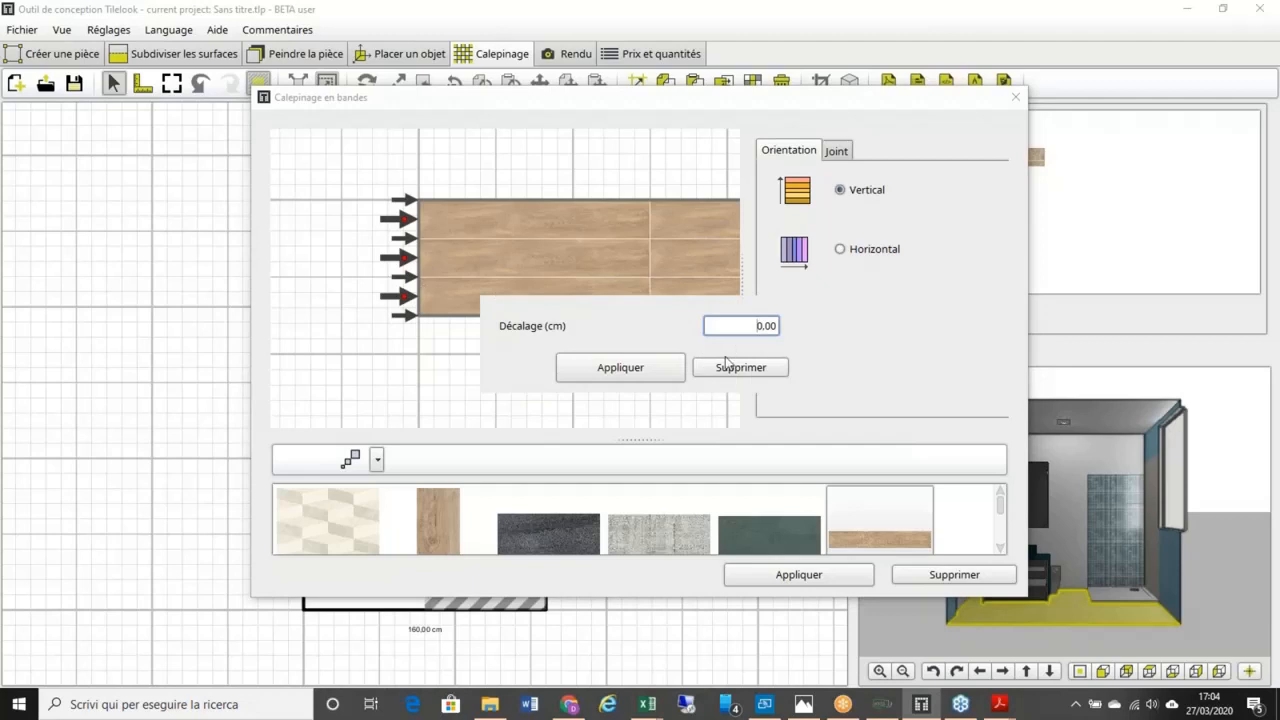
{"action": "type", "text": "80"}
{"action": "key", "text": "Delete"}
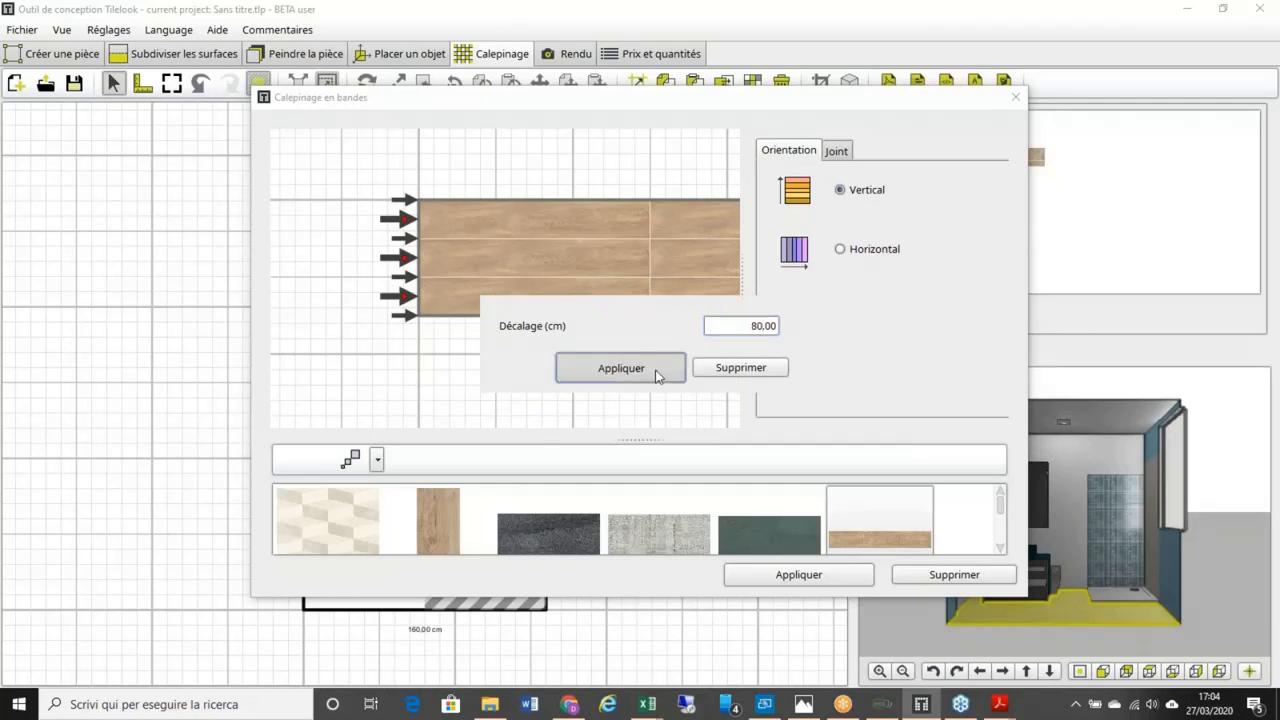
{"action": "left_click", "coordinate": [657, 369]}
{"action": "right_click", "coordinate": [405, 262]}
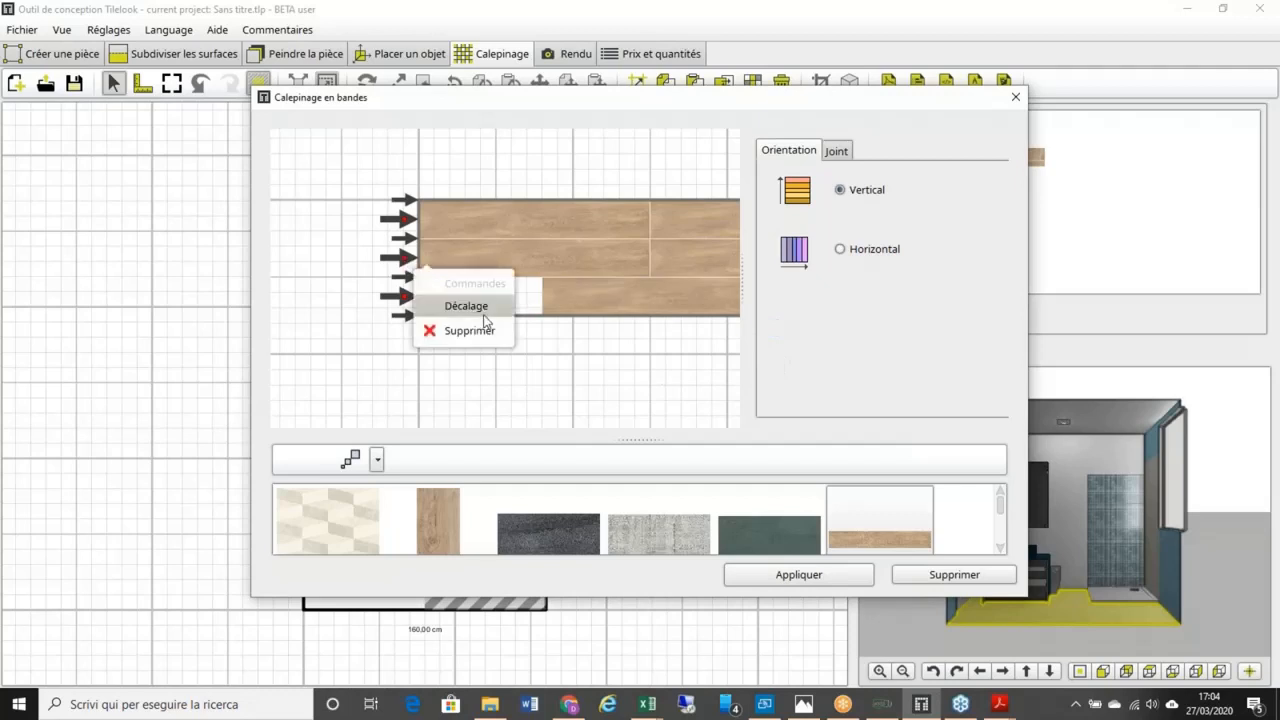
{"action": "left_click", "coordinate": [466, 306]}
{"action": "type", "text": "40.00"}
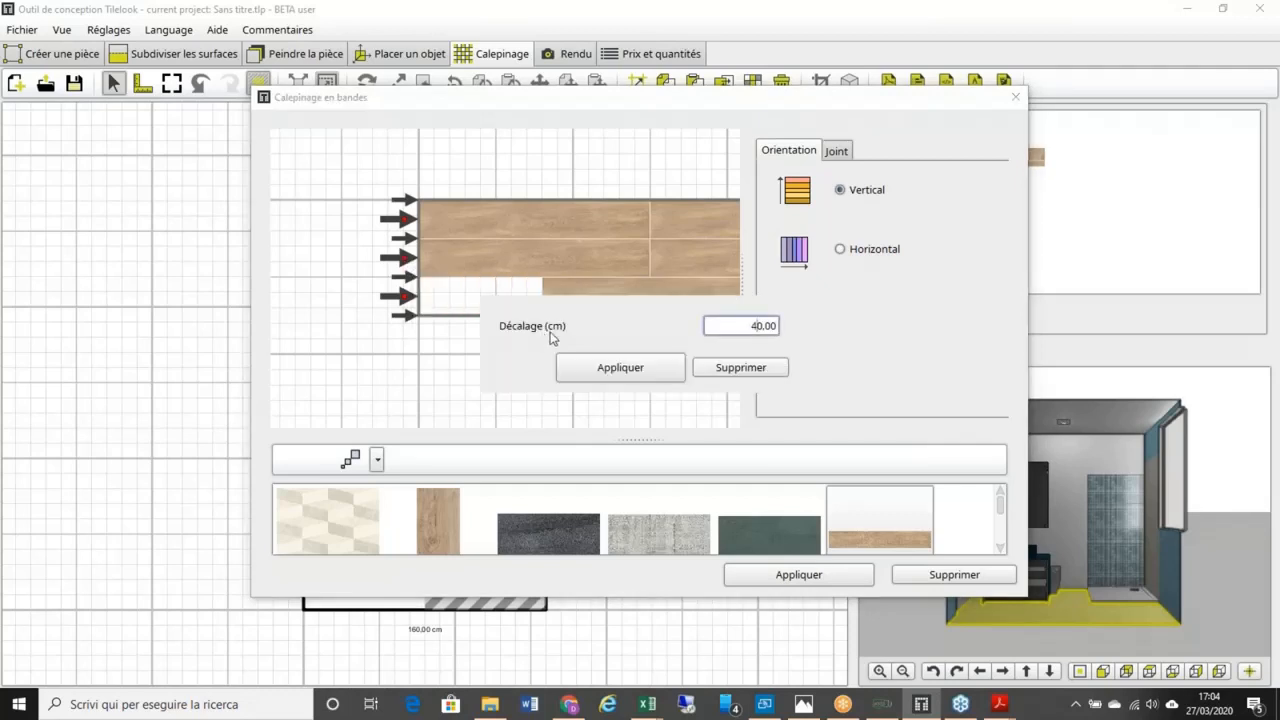
{"action": "left_click", "coordinate": [588, 369]}
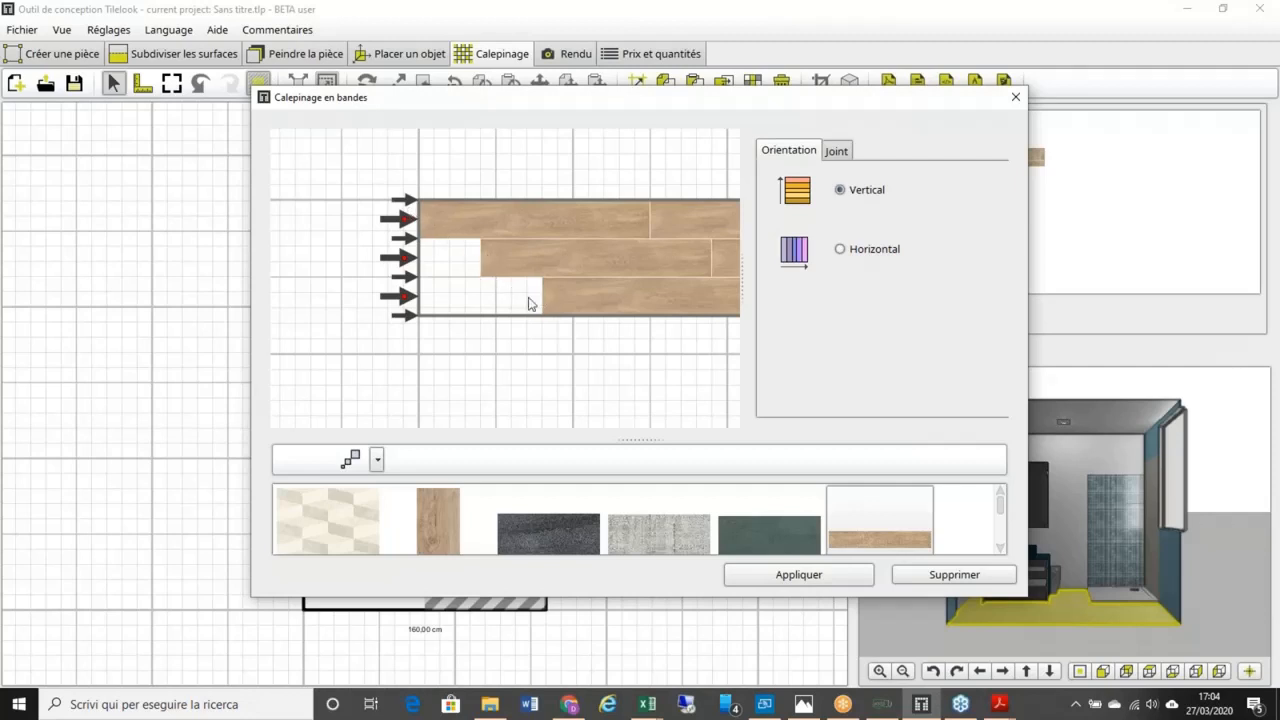
{"action": "left_click", "coordinate": [852, 584]}
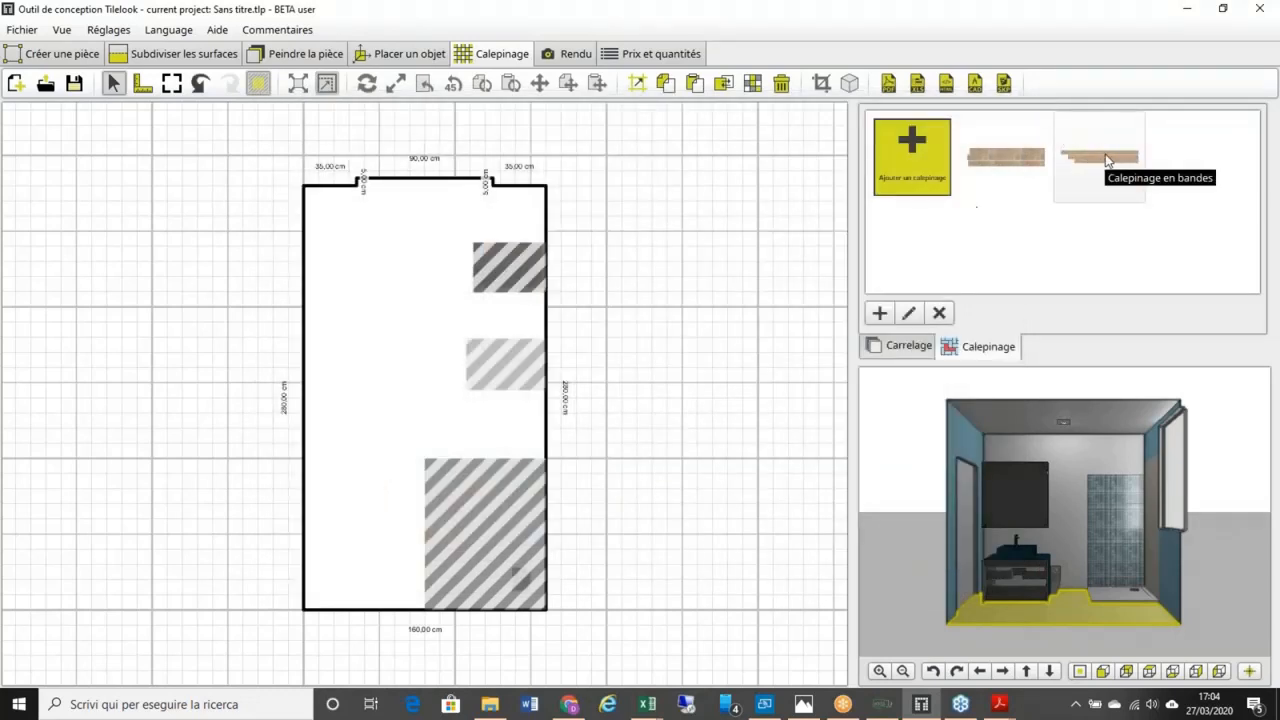
Step: Place the strip pattern on the floor, rotated, anchored at the lower-right corner, with Elargir verticalement on
{"action": "left_click_drag", "start_coordinate": [1107, 161], "coordinate": [427, 407]}
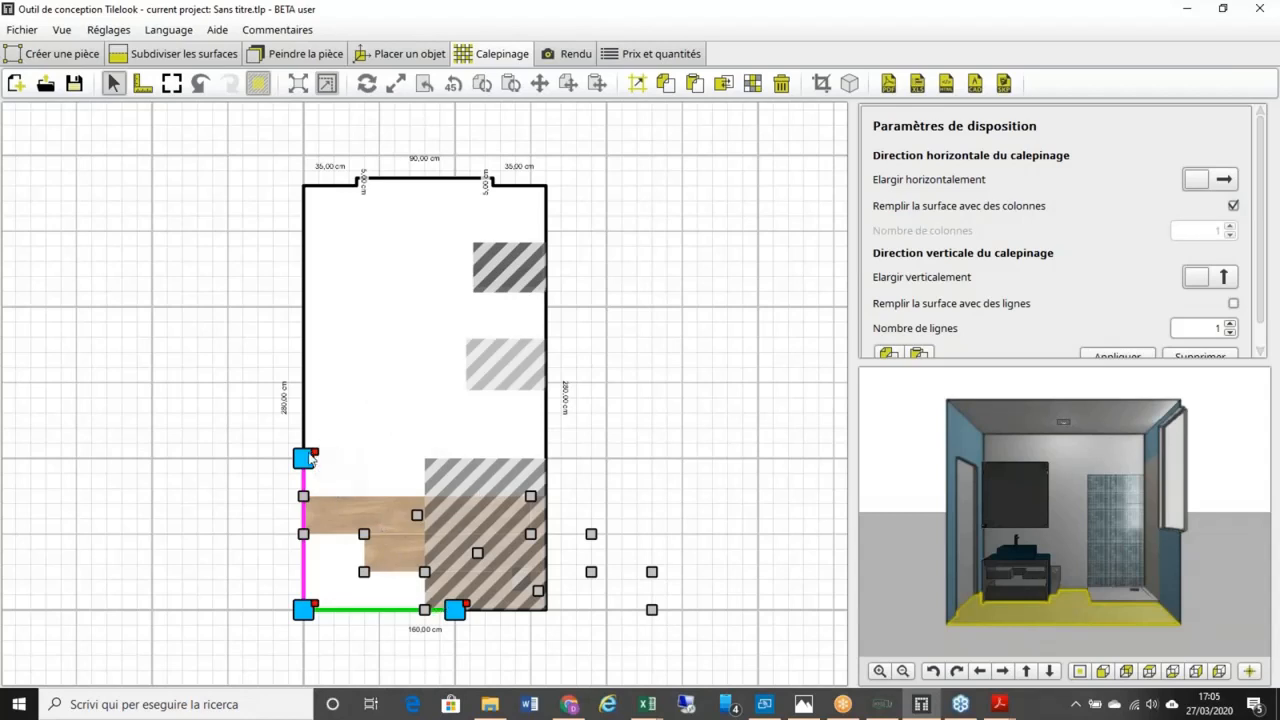
{"action": "left_click_drag", "start_coordinate": [336, 441], "coordinate": [142, 614]}
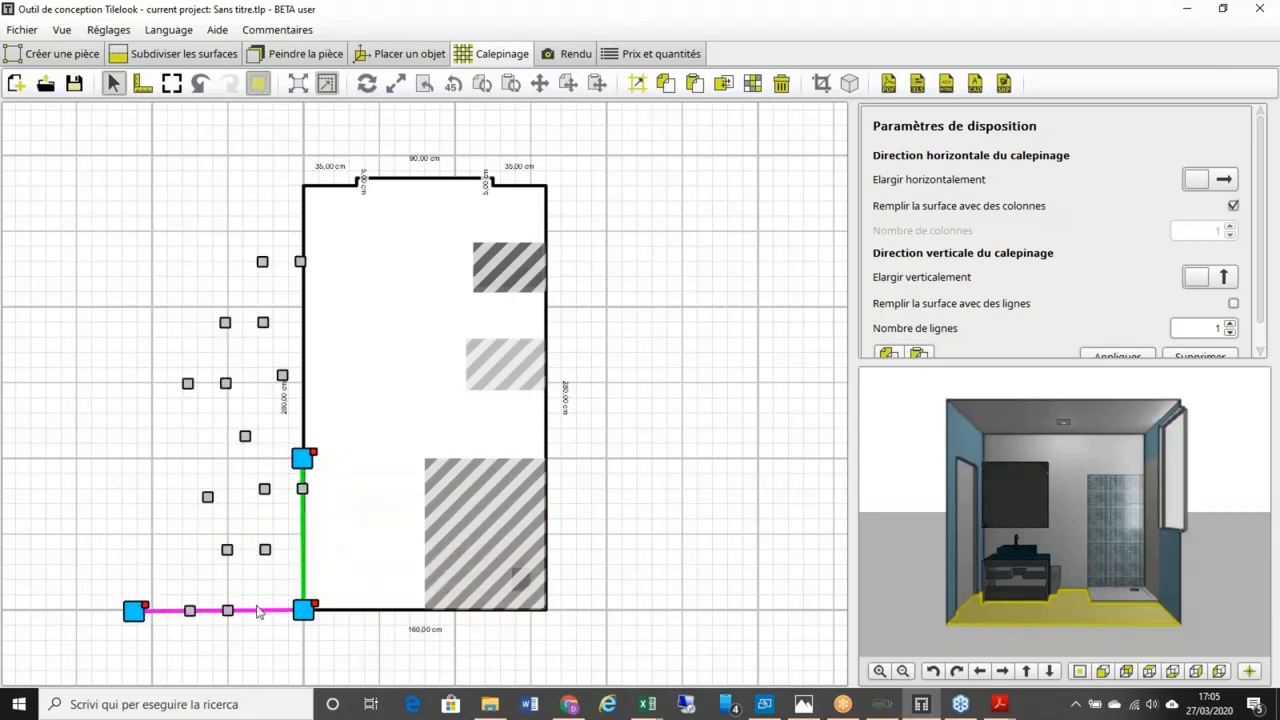
{"action": "left_click_drag", "start_coordinate": [305, 612], "coordinate": [548, 617]}
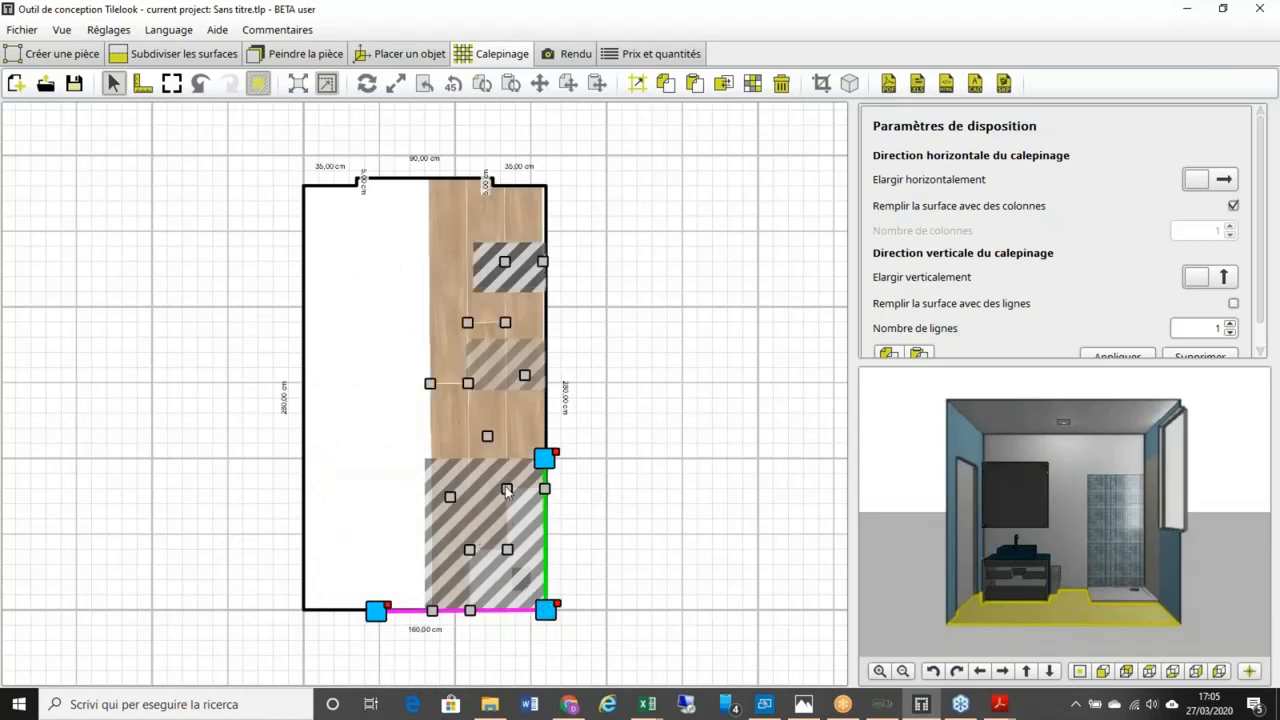
{"action": "left_click", "coordinate": [1226, 286]}
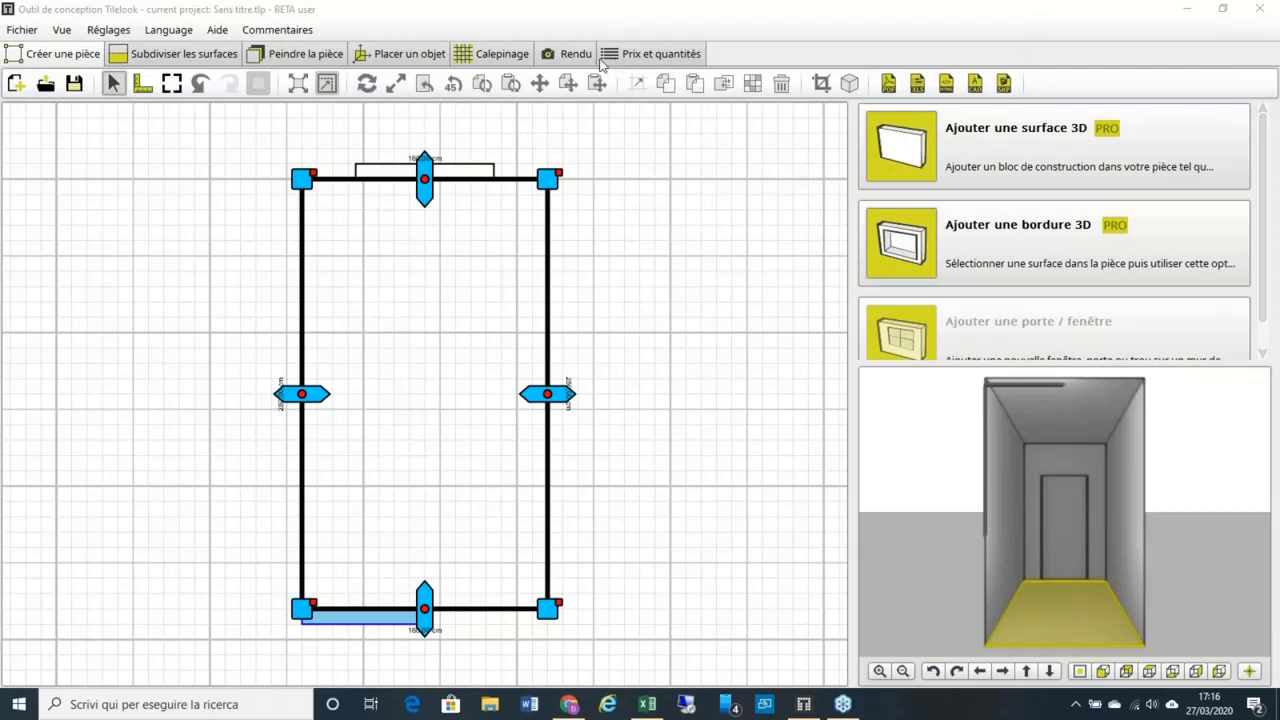
Step: Return to the Calepinage plan and zoom to see planks covering the 280 cm floor
{"action": "left_click", "coordinate": [523, 56]}
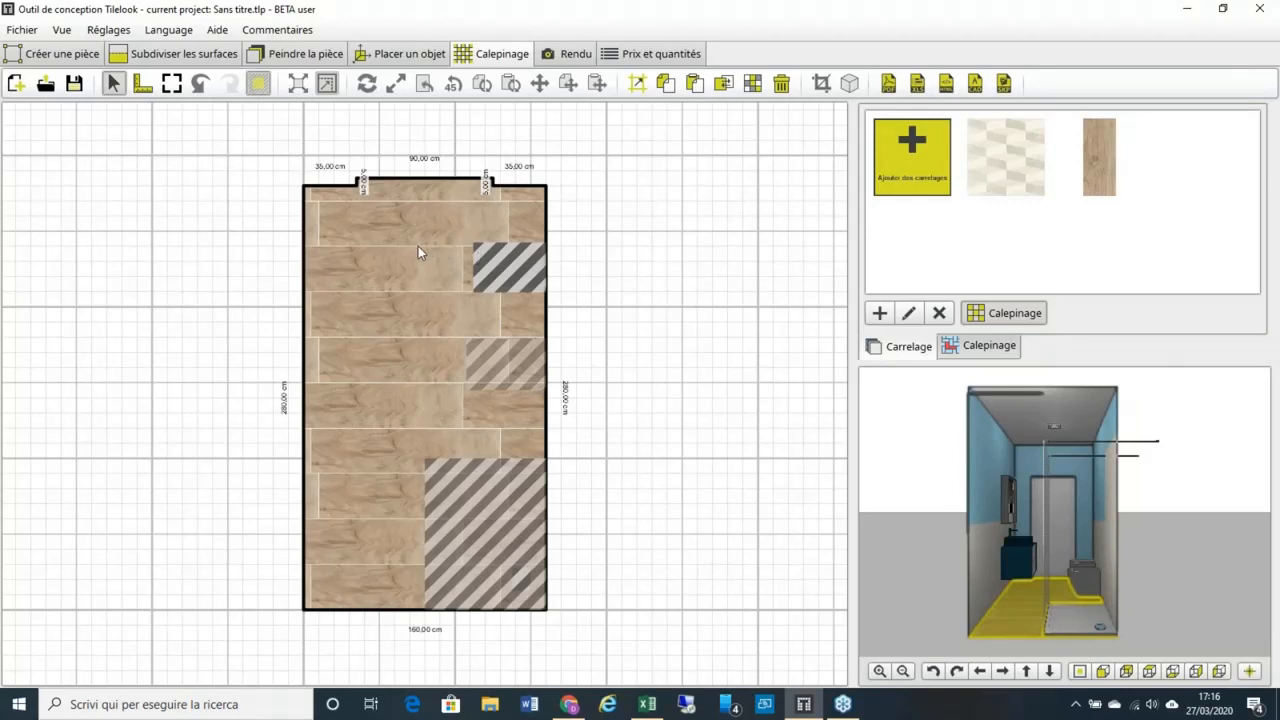
{"action": "scroll", "coordinate": [406, 257], "scroll_direction": "up", "scroll_amount": 3}
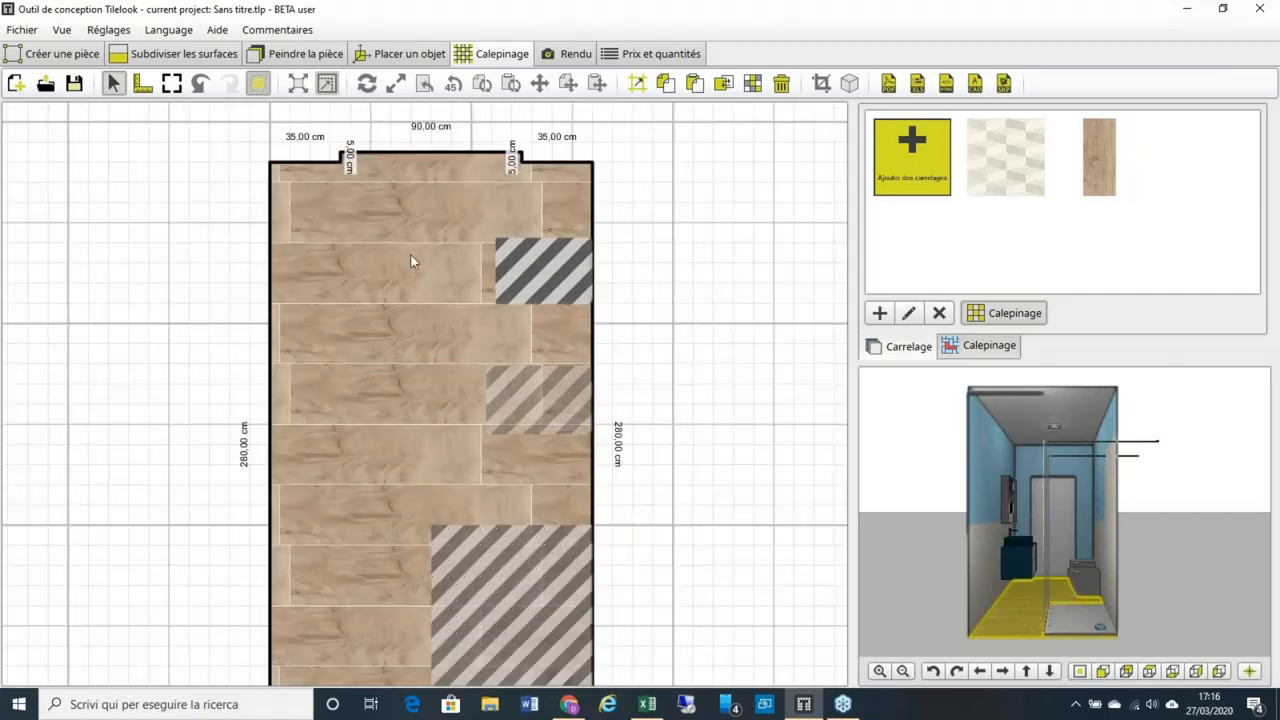
{"action": "scroll", "coordinate": [440, 218], "scroll_direction": "down", "scroll_amount": 2}
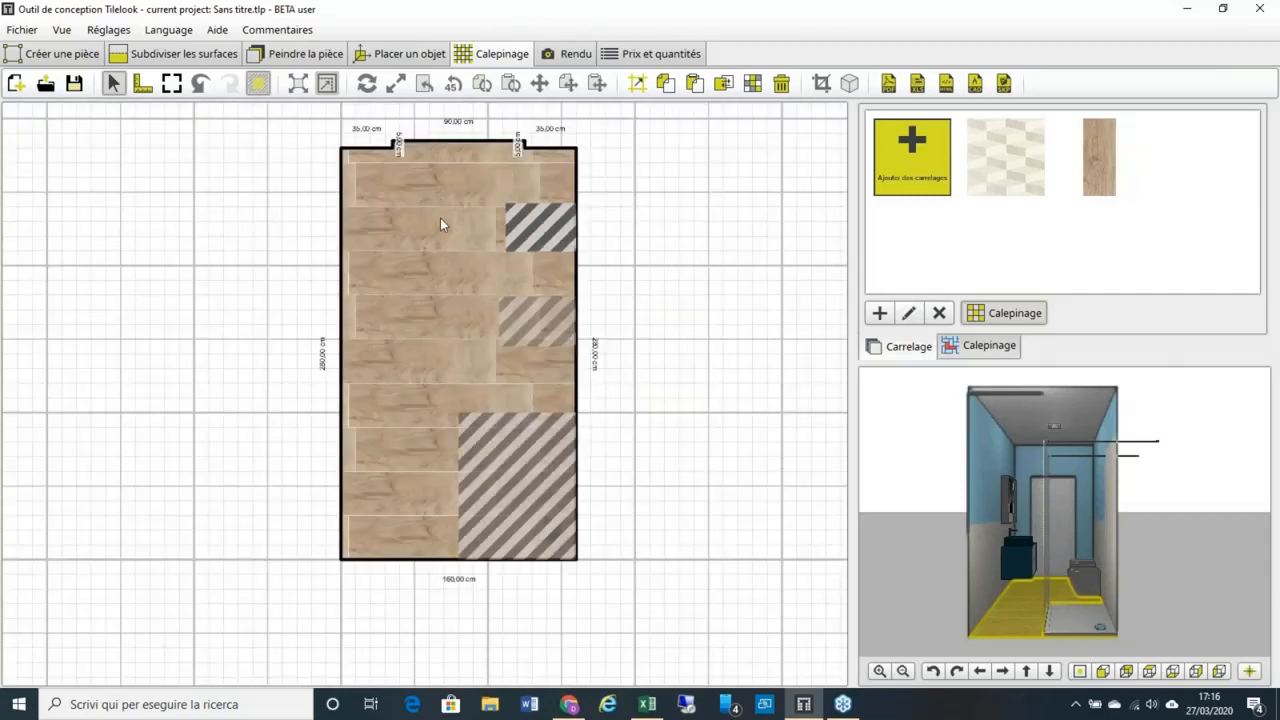
{"action": "scroll", "coordinate": [443, 217], "scroll_direction": "up", "scroll_amount": 3}
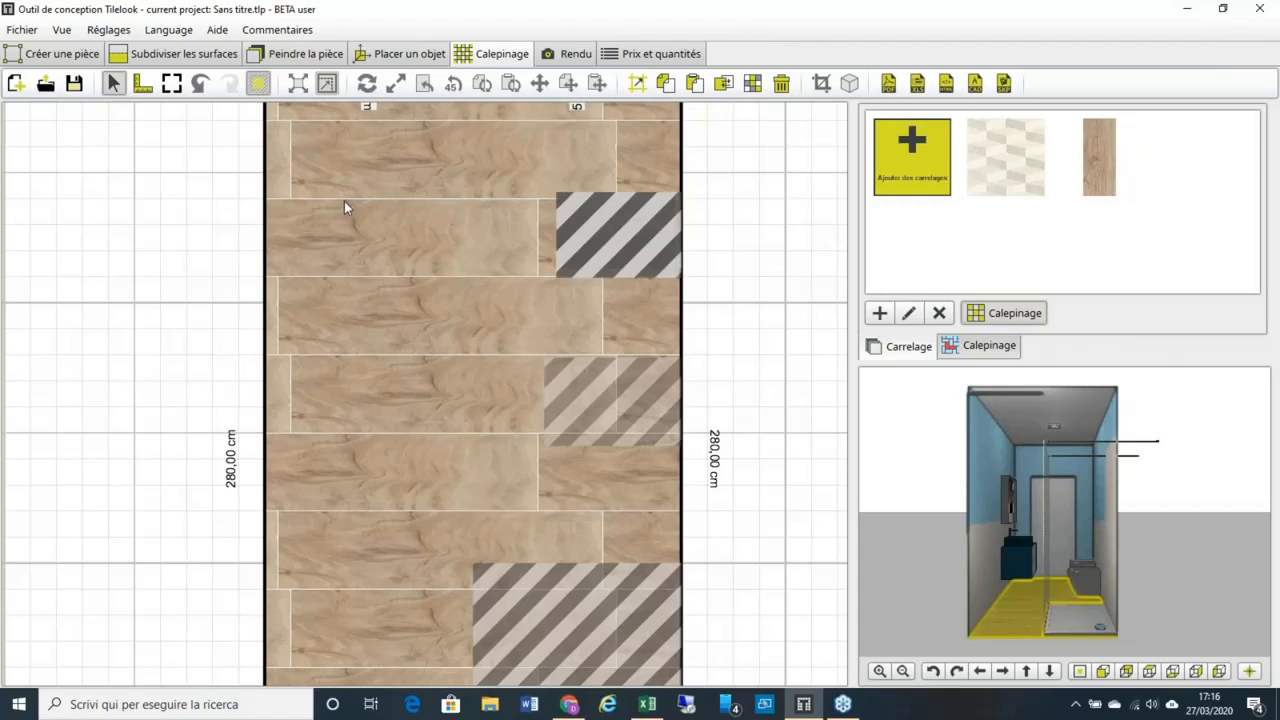
{"action": "scroll", "coordinate": [344, 201], "scroll_direction": "up", "scroll_amount": 3}
{"action": "scroll", "coordinate": [389, 194], "scroll_direction": "down", "scroll_amount": 2}
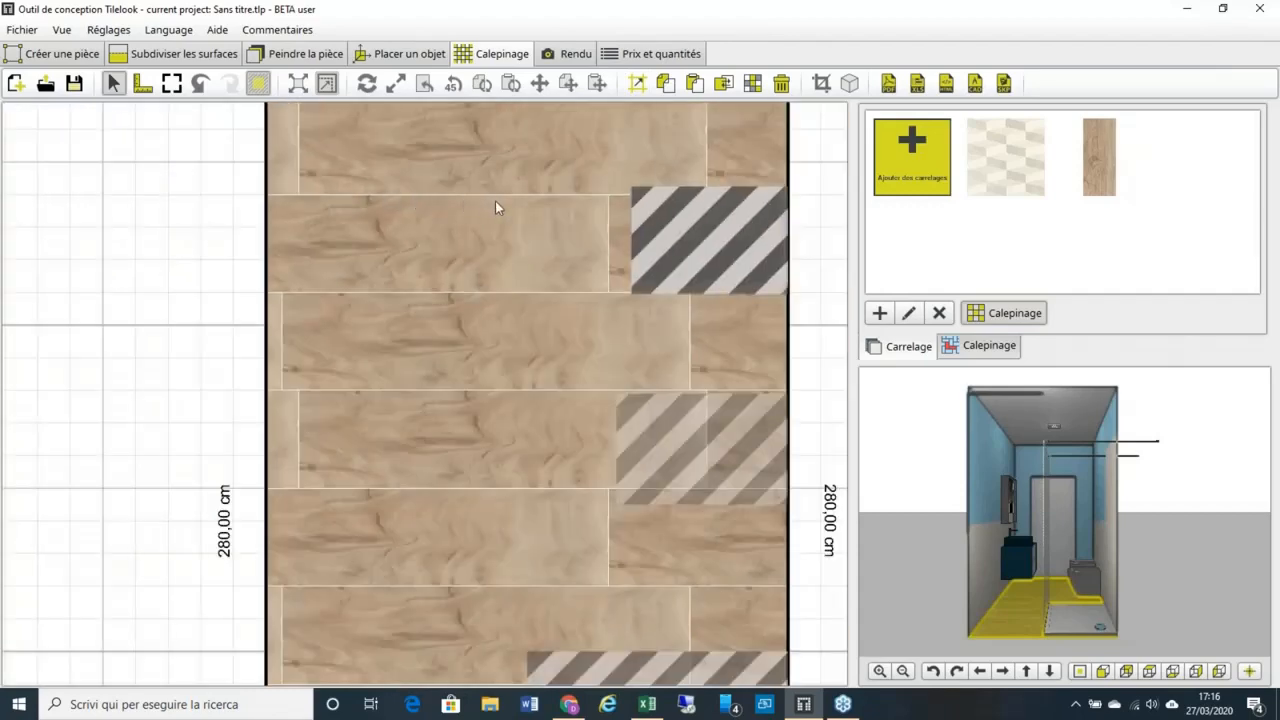
Step: Set 4 mm joints coloured with the wood tone 182.160.136 sampled from a plank
{"action": "left_click", "coordinate": [637, 84]}
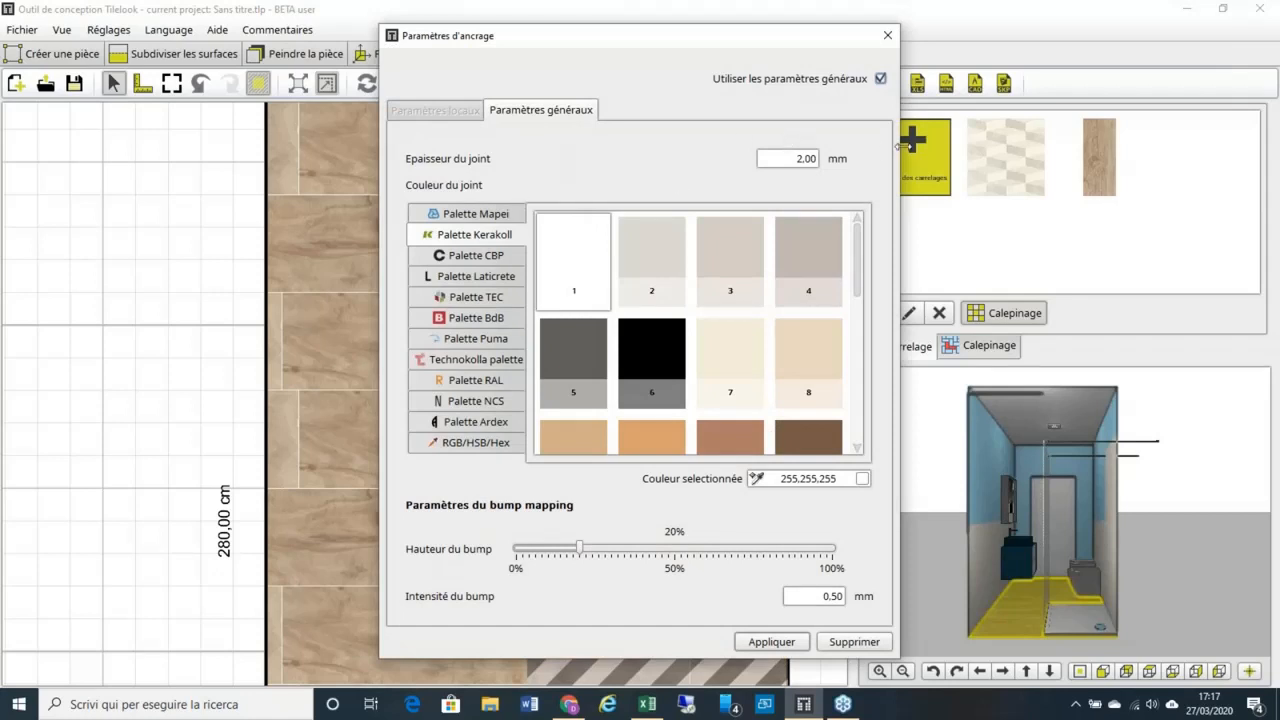
{"action": "left_click", "coordinate": [794, 156]}
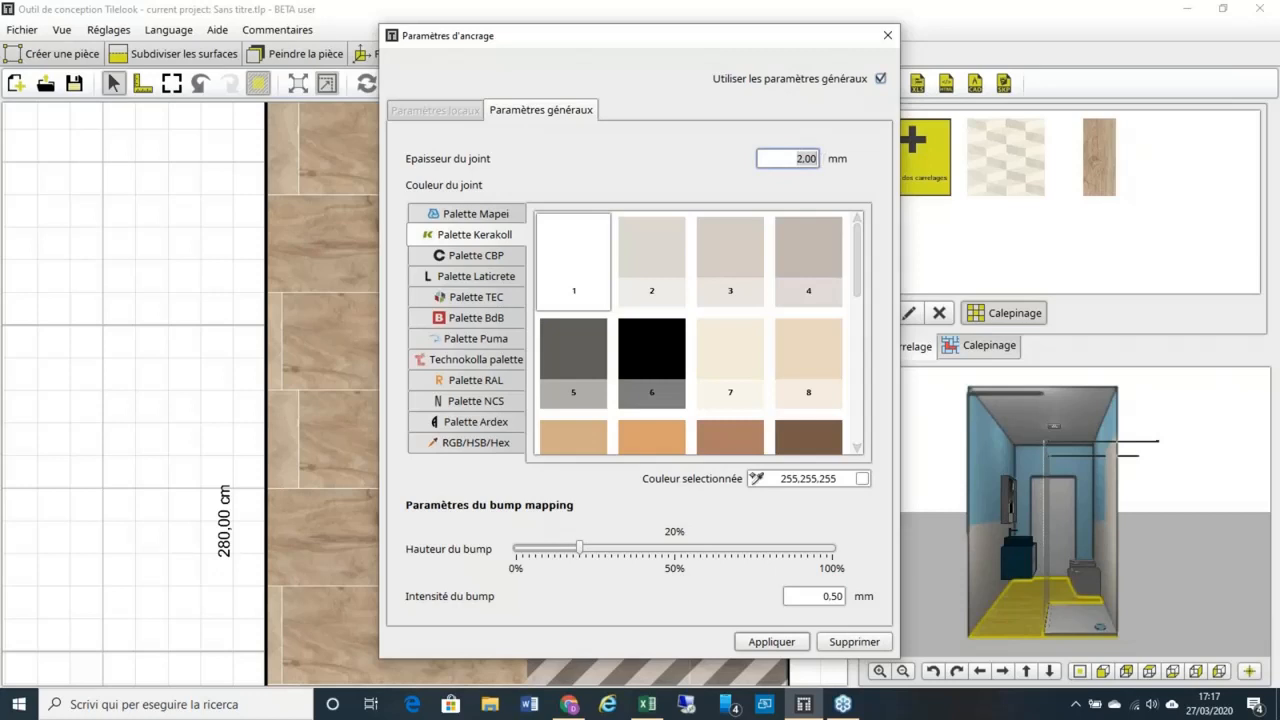
{"action": "type", "text": "4"}
{"action": "left_click_drag", "start_coordinate": [720, 43], "coordinate": [364, 31]}
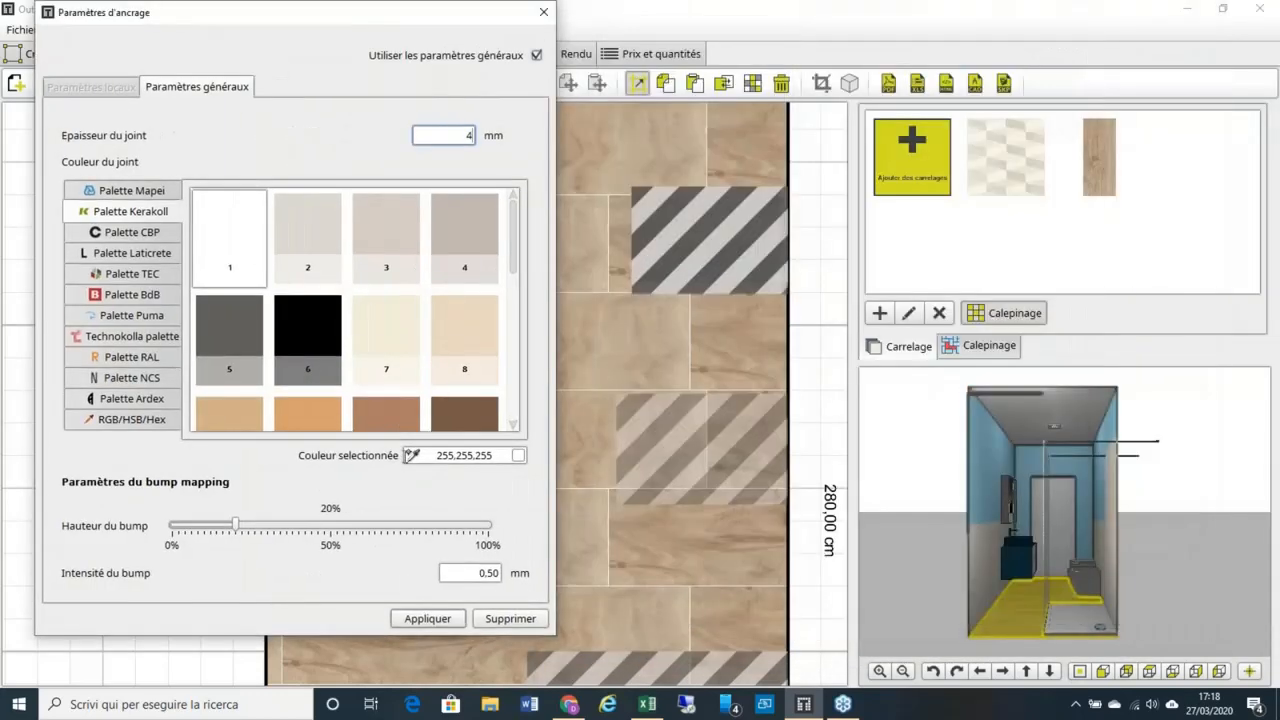
{"action": "left_click", "coordinate": [410, 457]}
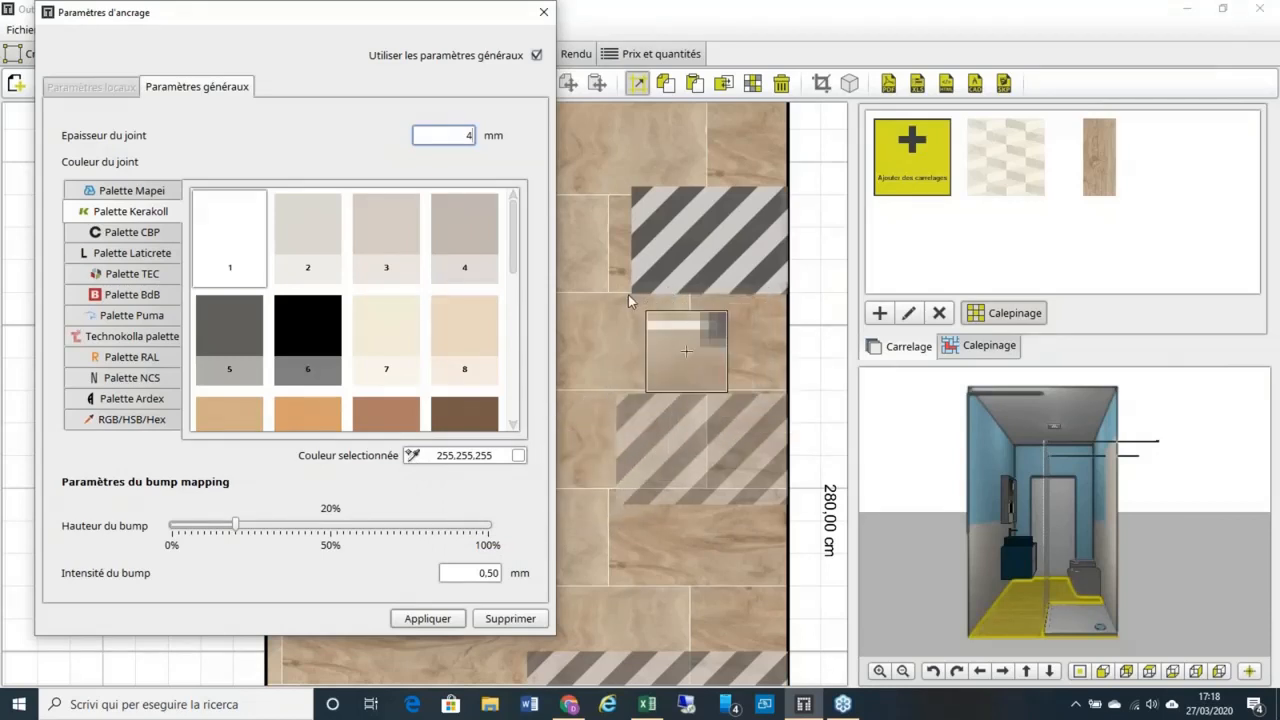
{"action": "left_click", "coordinate": [575, 268]}
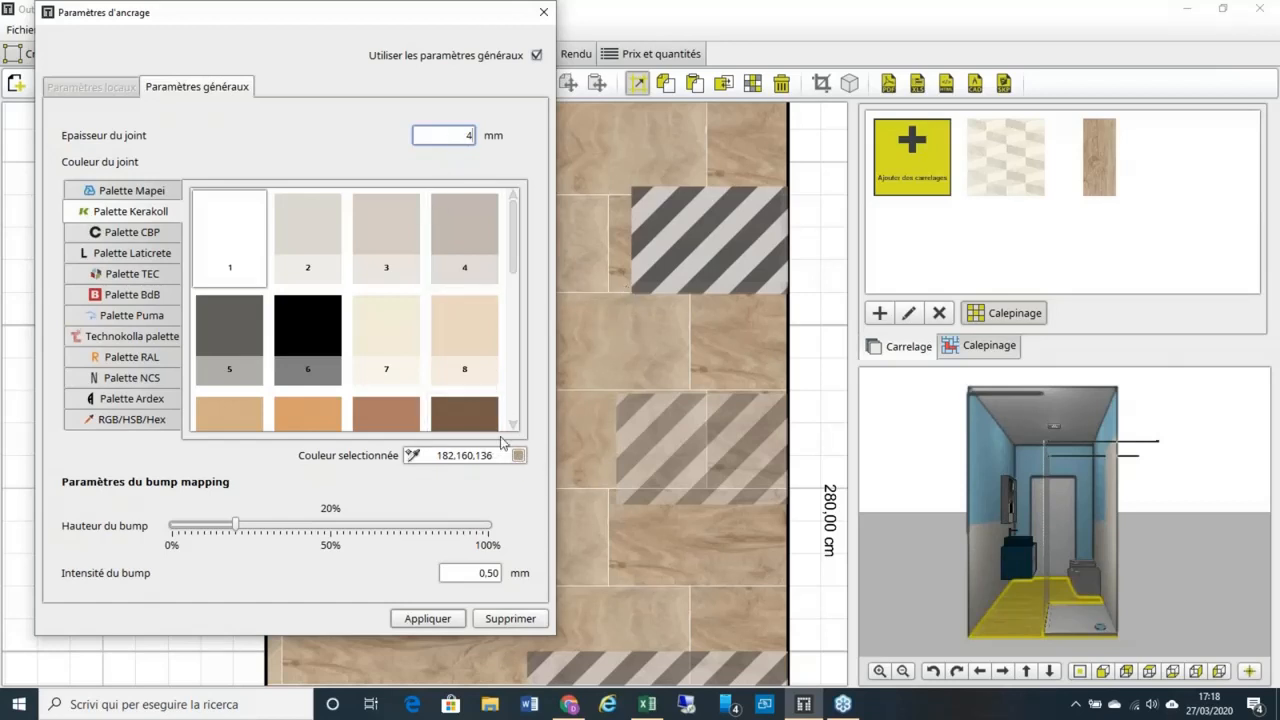
{"action": "left_click", "coordinate": [446, 618]}
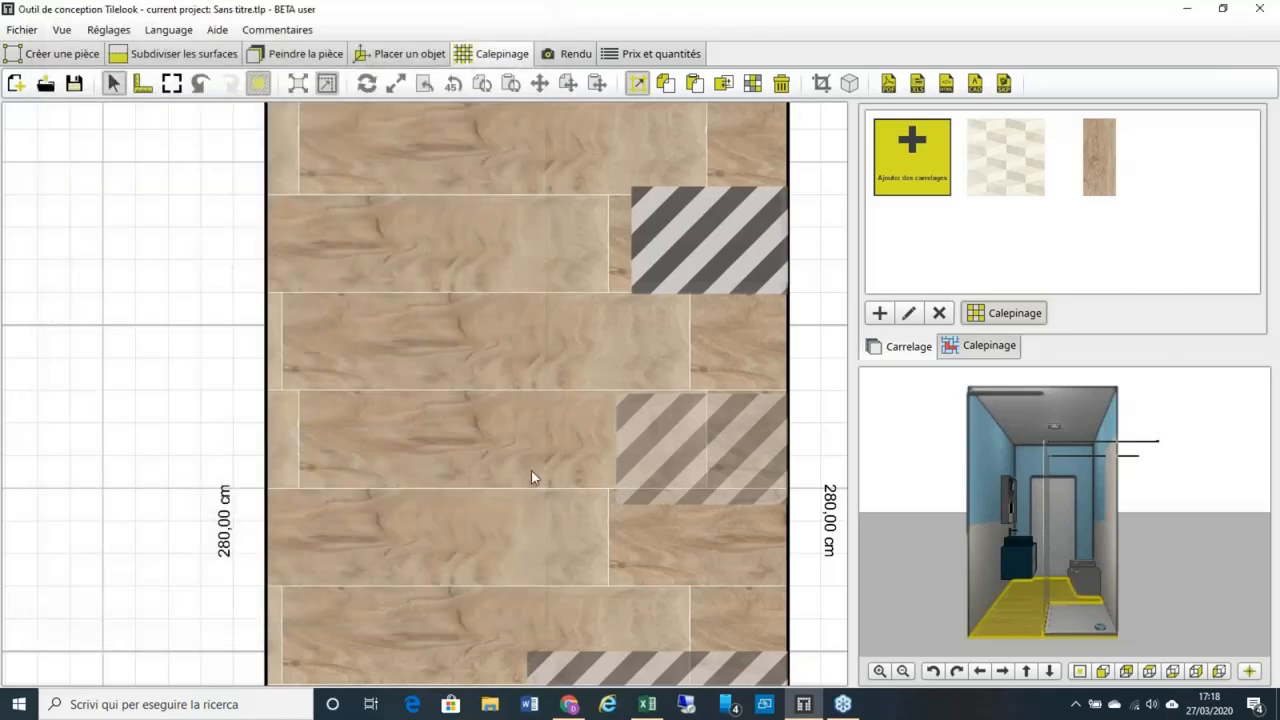
Step: Zoom over the tiled floor, then switch to Placer un objet mode
{"action": "scroll", "coordinate": [401, 327], "scroll_direction": "up", "scroll_amount": 5}
{"action": "scroll", "coordinate": [360, 375], "scroll_direction": "down", "scroll_amount": 3}
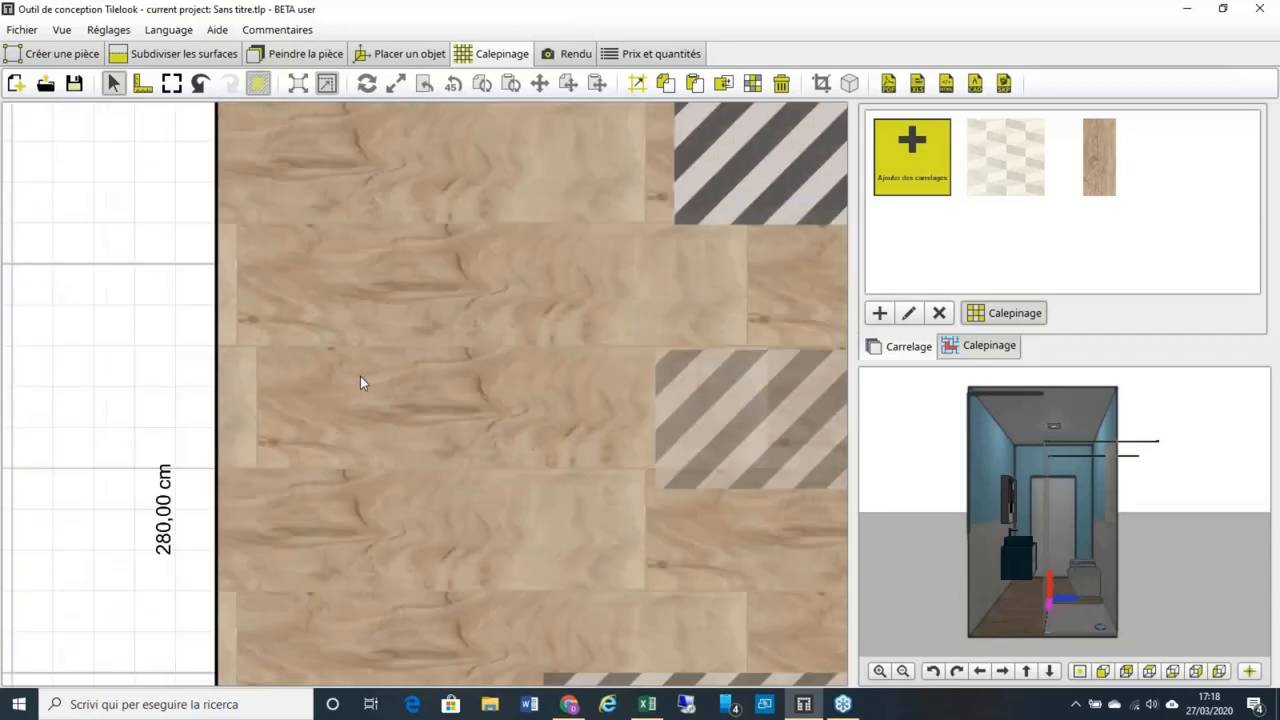
{"action": "scroll", "coordinate": [494, 299], "scroll_direction": "down", "scroll_amount": 1}
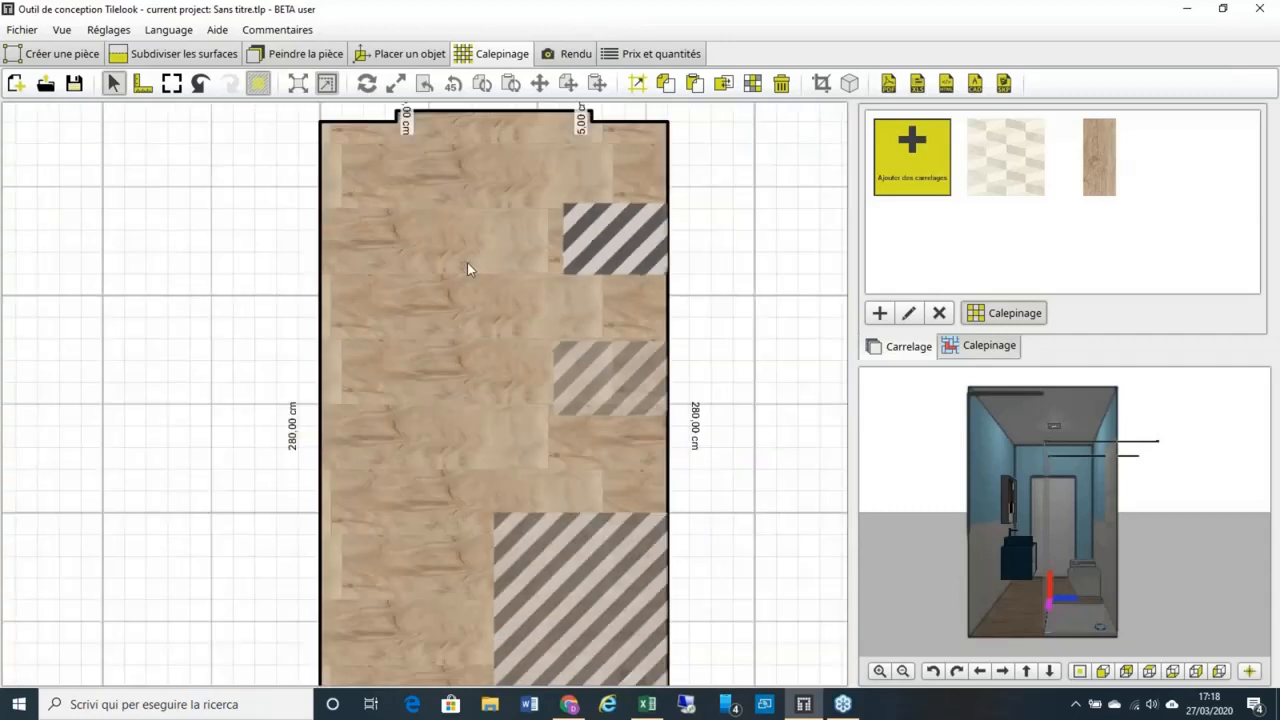
{"action": "scroll", "coordinate": [479, 274], "scroll_direction": "up", "scroll_amount": 4}
{"action": "scroll", "coordinate": [485, 281], "scroll_direction": "down", "scroll_amount": 3}
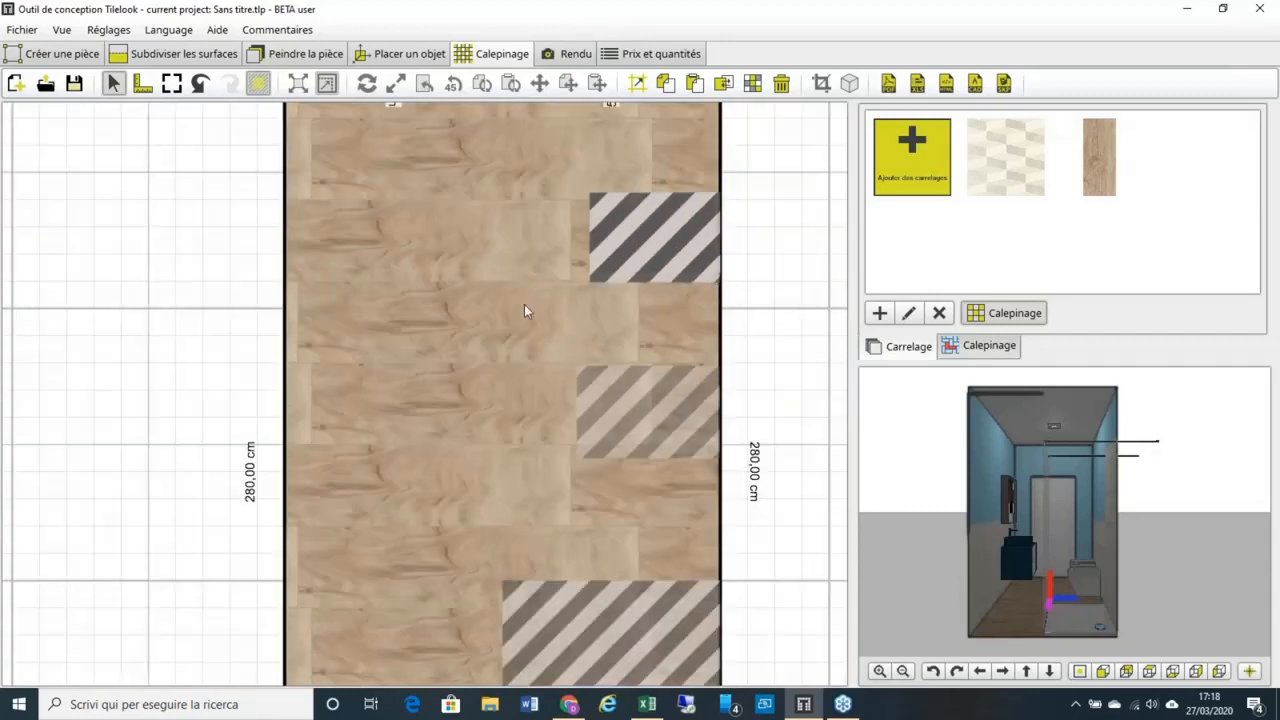
{"action": "scroll", "coordinate": [457, 272], "scroll_direction": "down", "scroll_amount": 1}
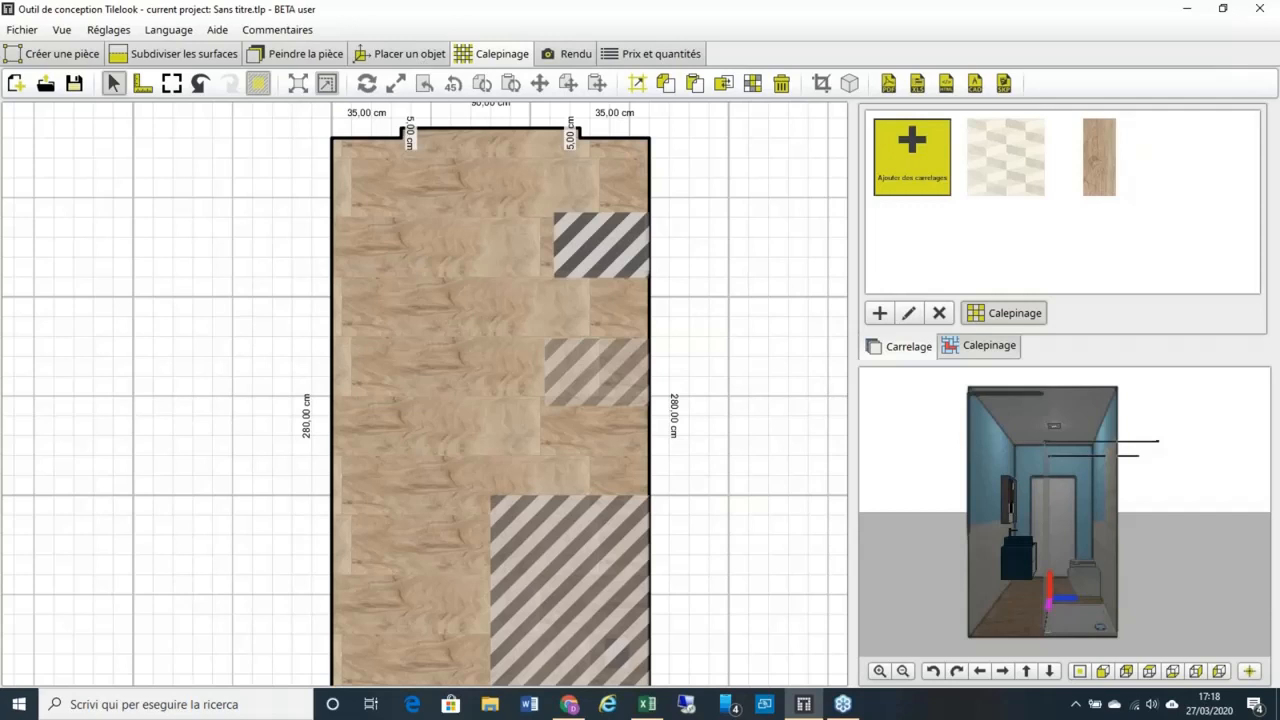
{"action": "left_click", "coordinate": [402, 54]}
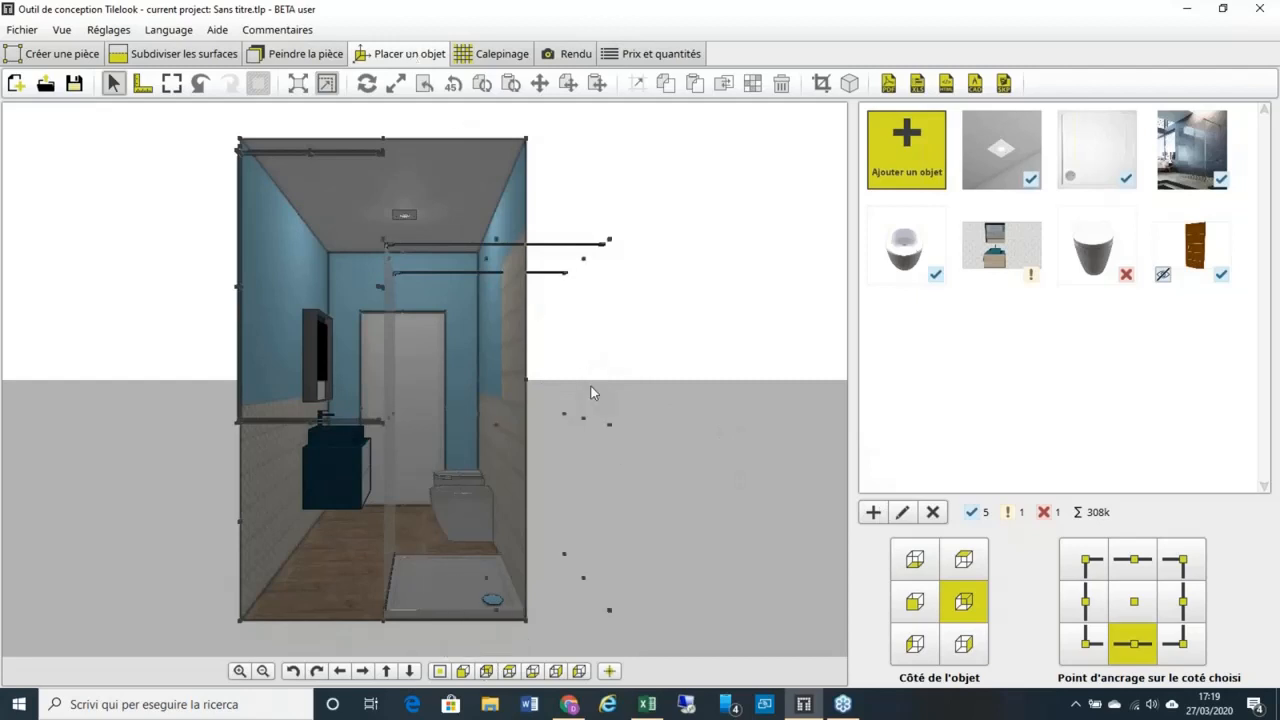
Step: Bring up the Ajouter un objet menu with its download, copy, 3D Warehouse and file-import choices
{"action": "left_click", "coordinate": [1038, 50]}
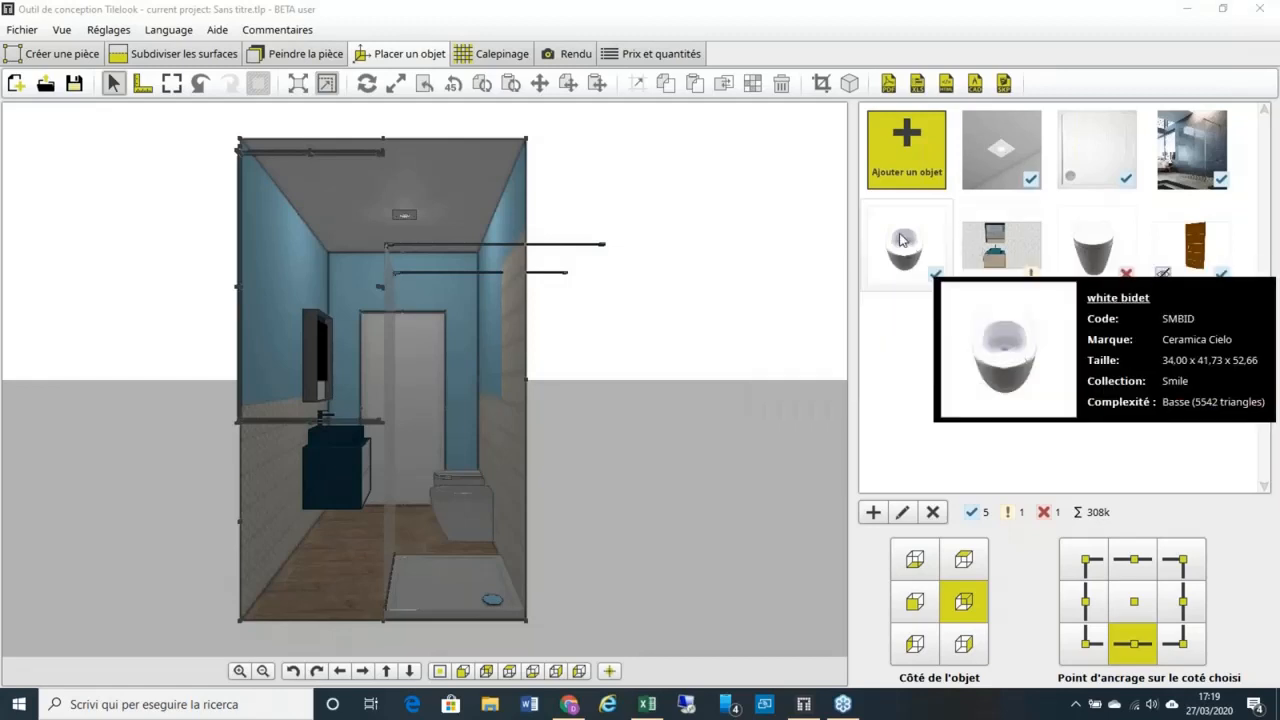
{"action": "mouse_move", "coordinate": [986, 195]}
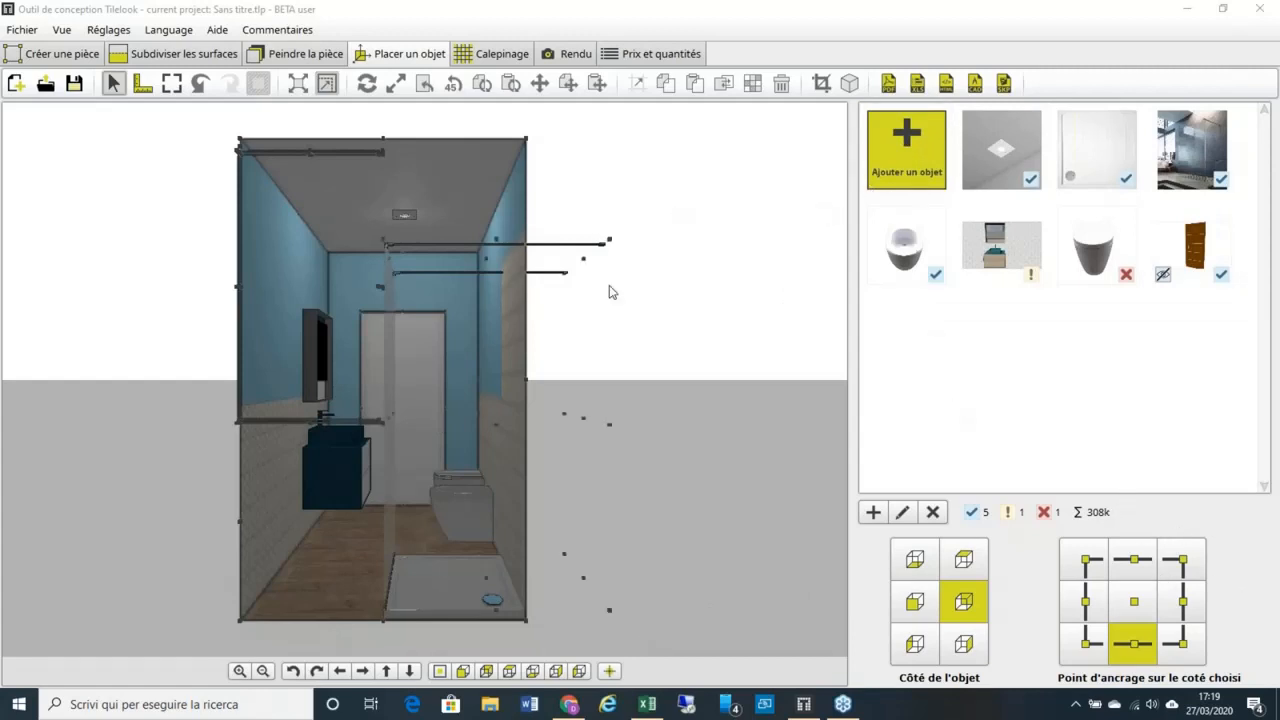
{"action": "left_click", "coordinate": [907, 166]}
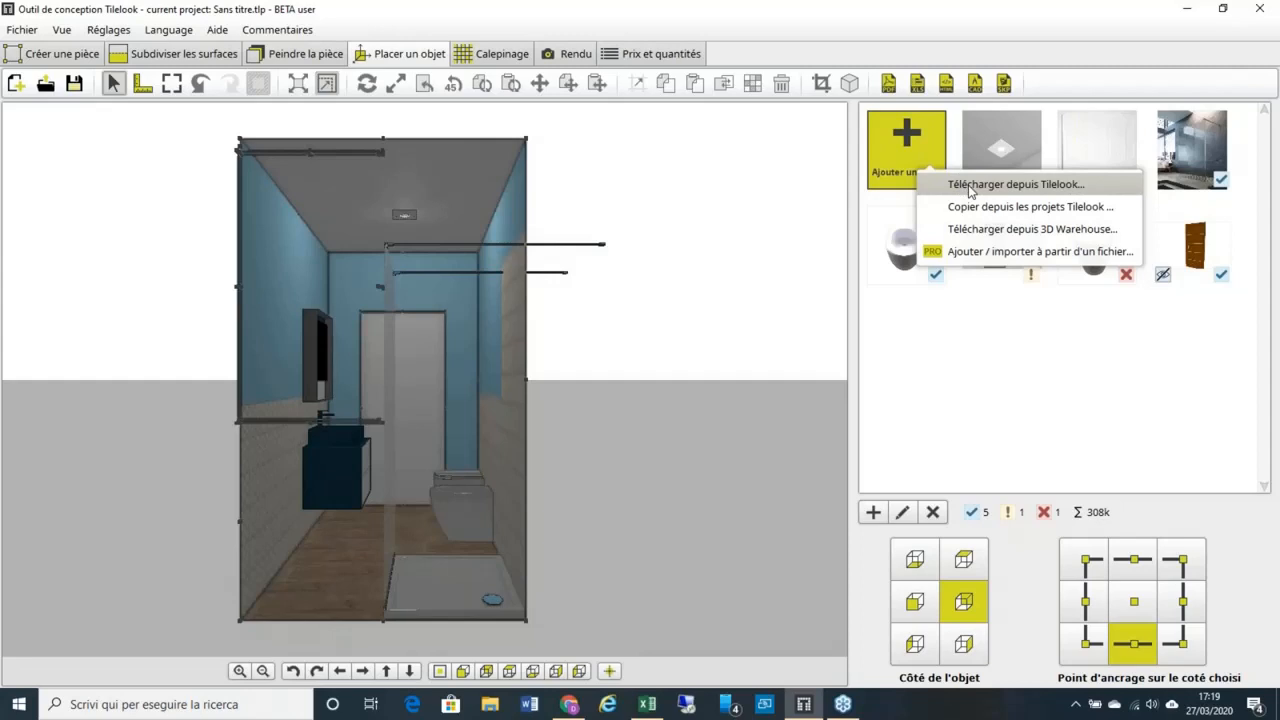
{"action": "left_click", "coordinate": [1009, 231]}
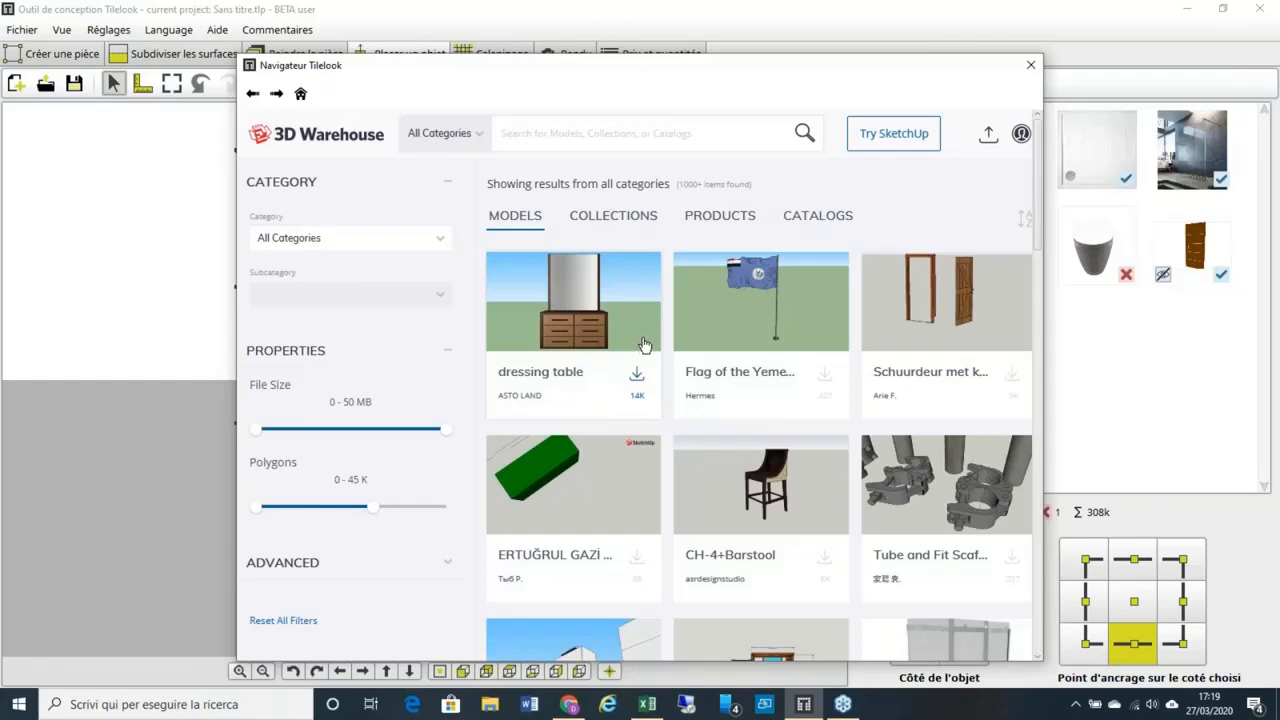
{"action": "scroll", "coordinate": [643, 344], "scroll_direction": "down", "scroll_amount": 3}
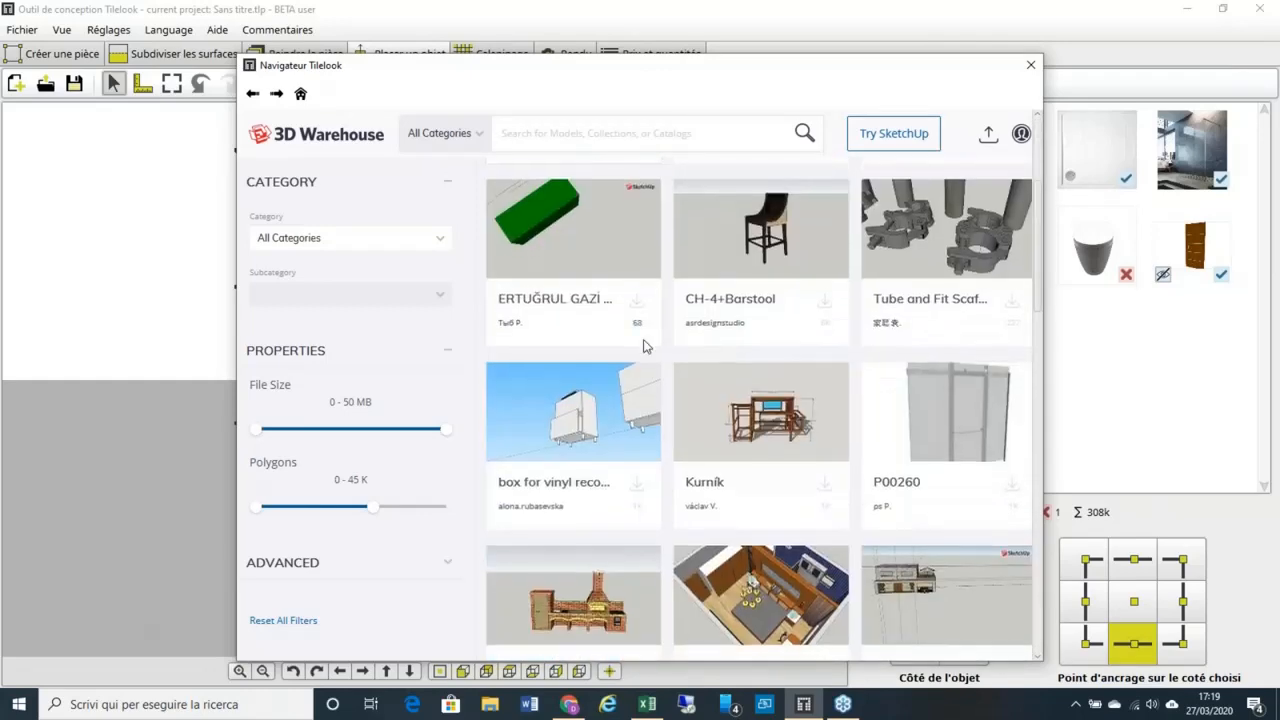
{"action": "scroll", "coordinate": [643, 344], "scroll_direction": "down", "scroll_amount": 3}
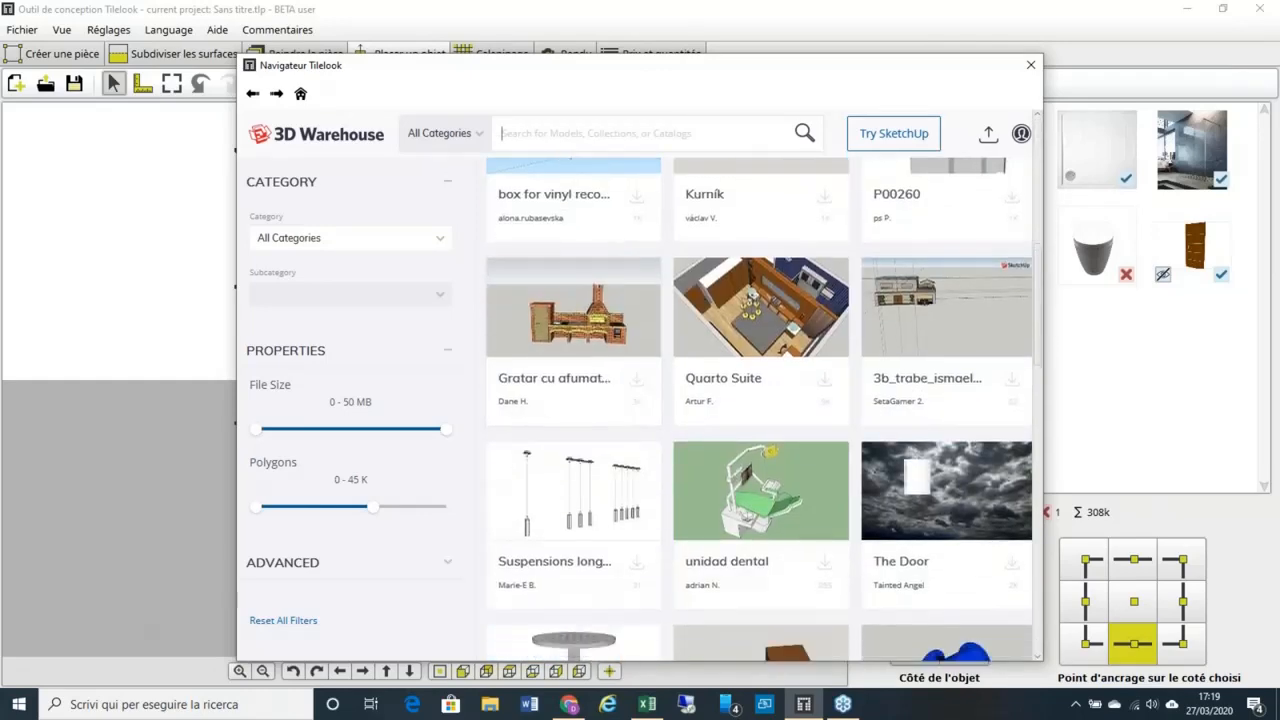
{"action": "scroll", "coordinate": [683, 312], "scroll_direction": "down", "scroll_amount": 1}
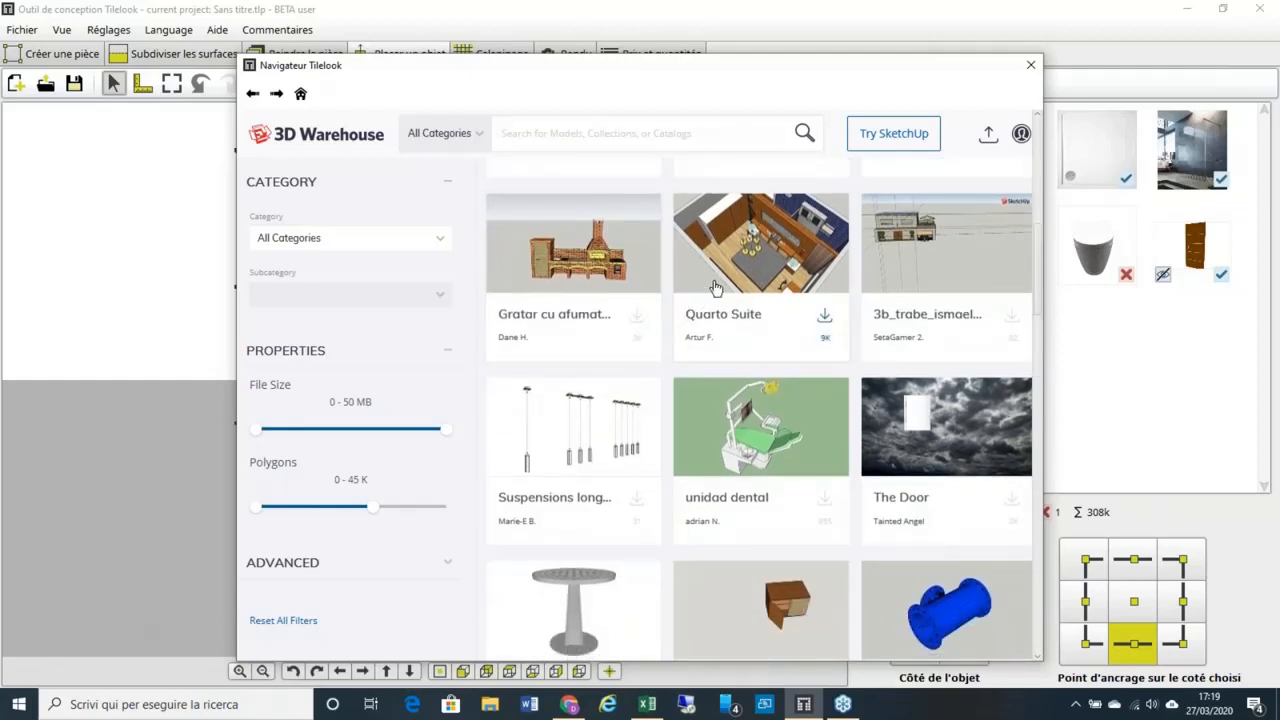
{"action": "left_click", "coordinate": [1030, 67]}
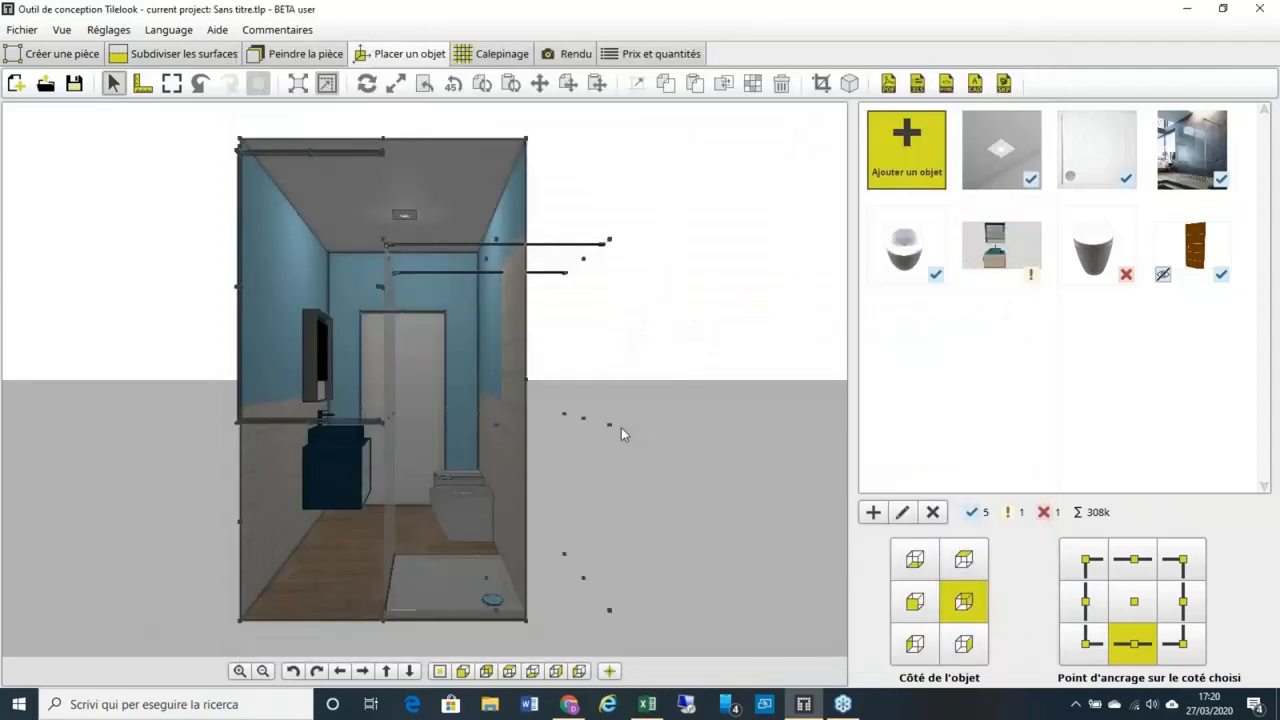
Step: In top view, deactivate the Air light Glass ceiling light by unticking Activé
{"action": "left_click", "coordinate": [486, 671]}
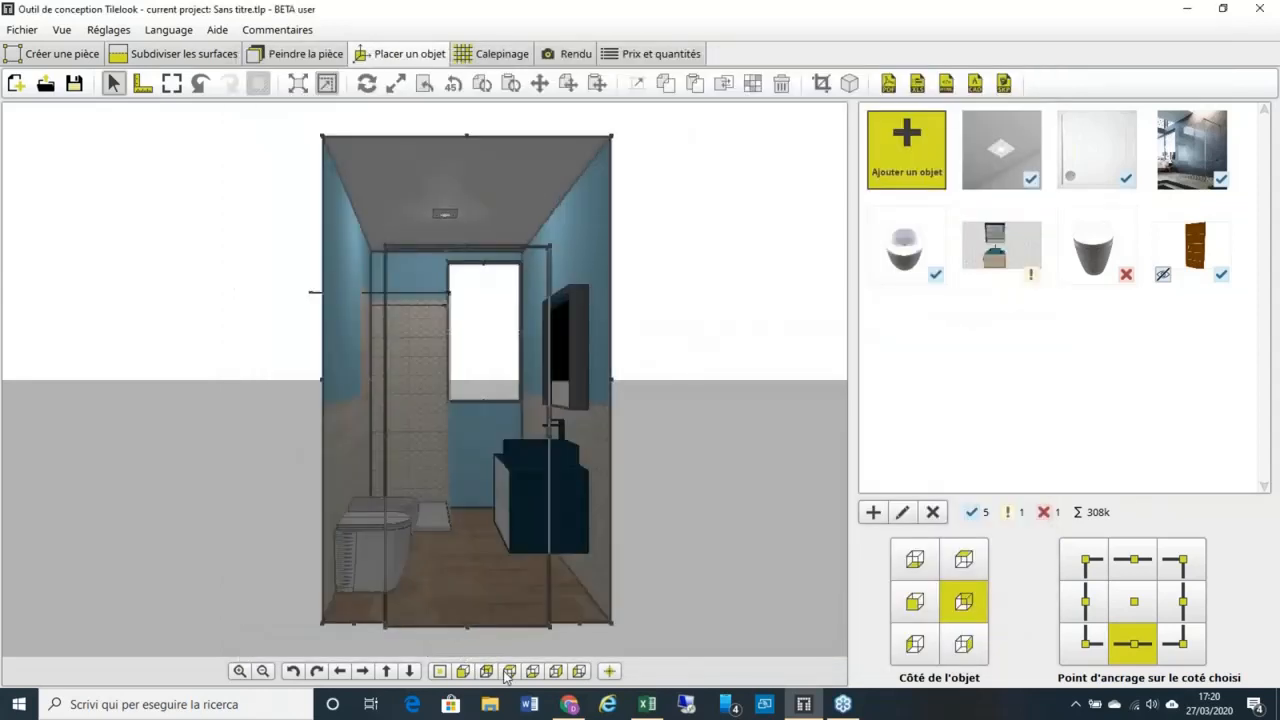
{"action": "left_click", "coordinate": [509, 671]}
{"action": "scroll", "coordinate": [456, 392], "scroll_direction": "up", "scroll_amount": 5}
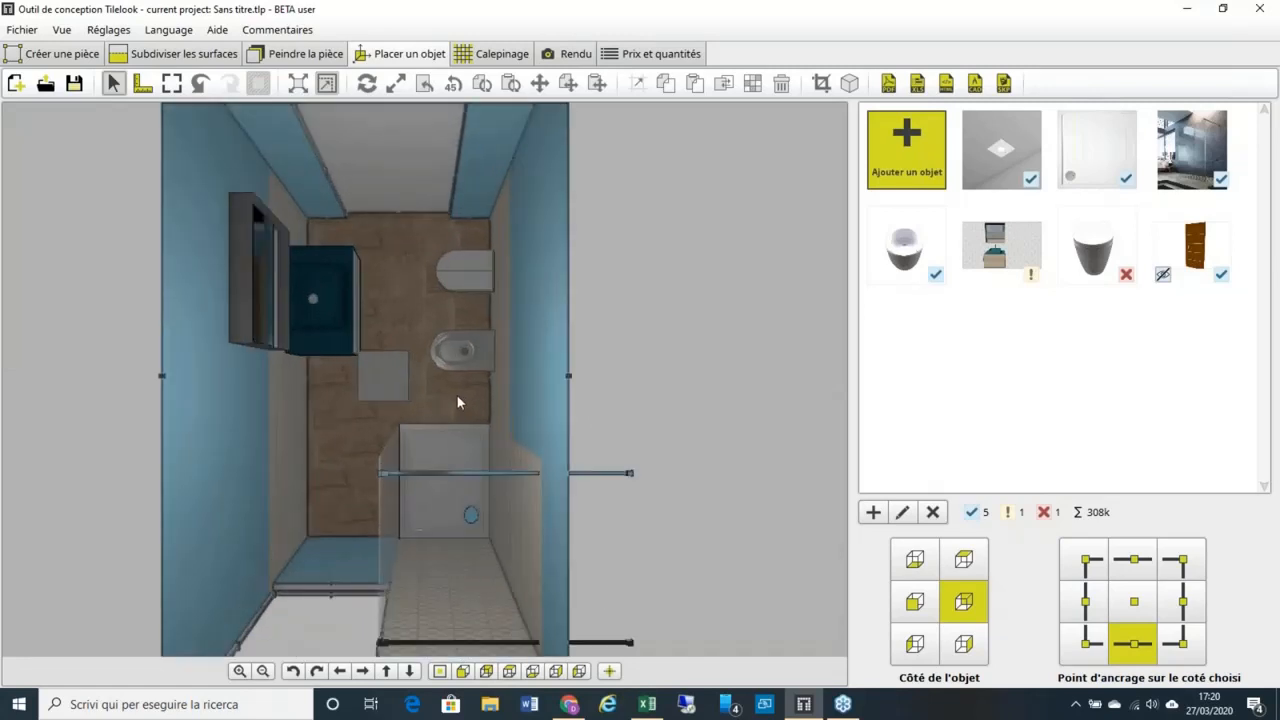
{"action": "scroll", "coordinate": [457, 395], "scroll_direction": "up", "scroll_amount": 2}
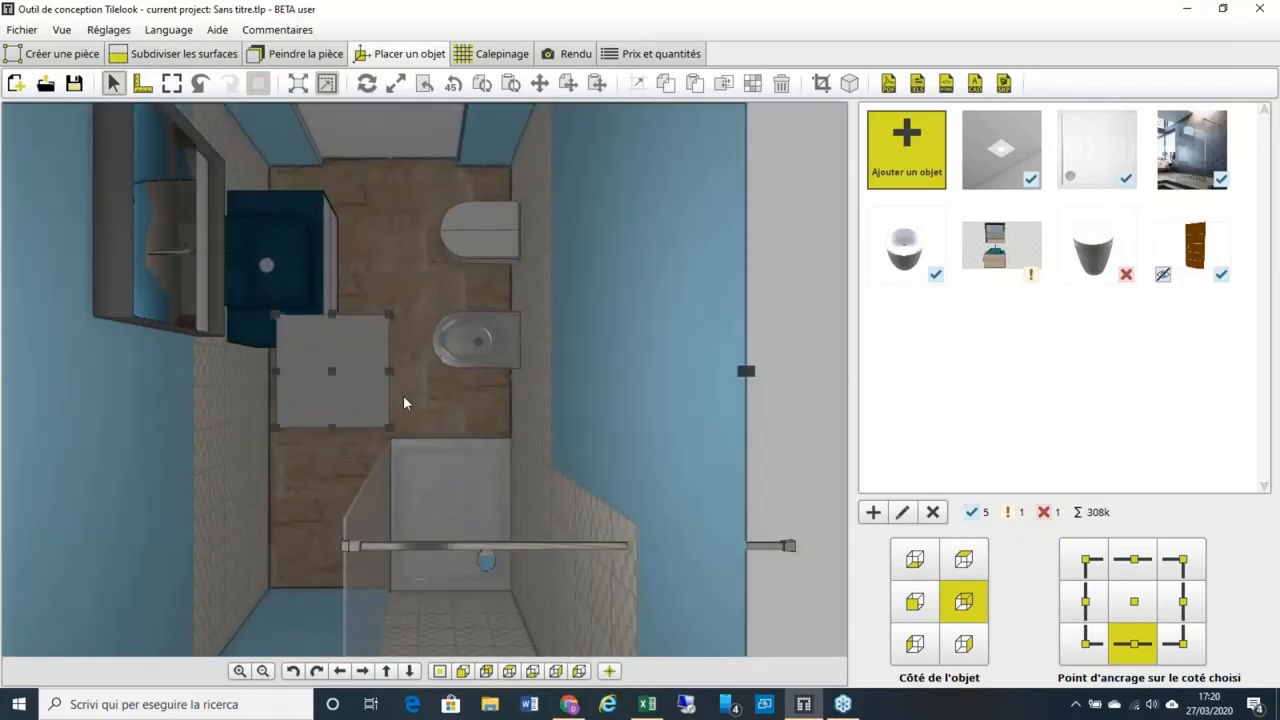
{"action": "left_click", "coordinate": [372, 392]}
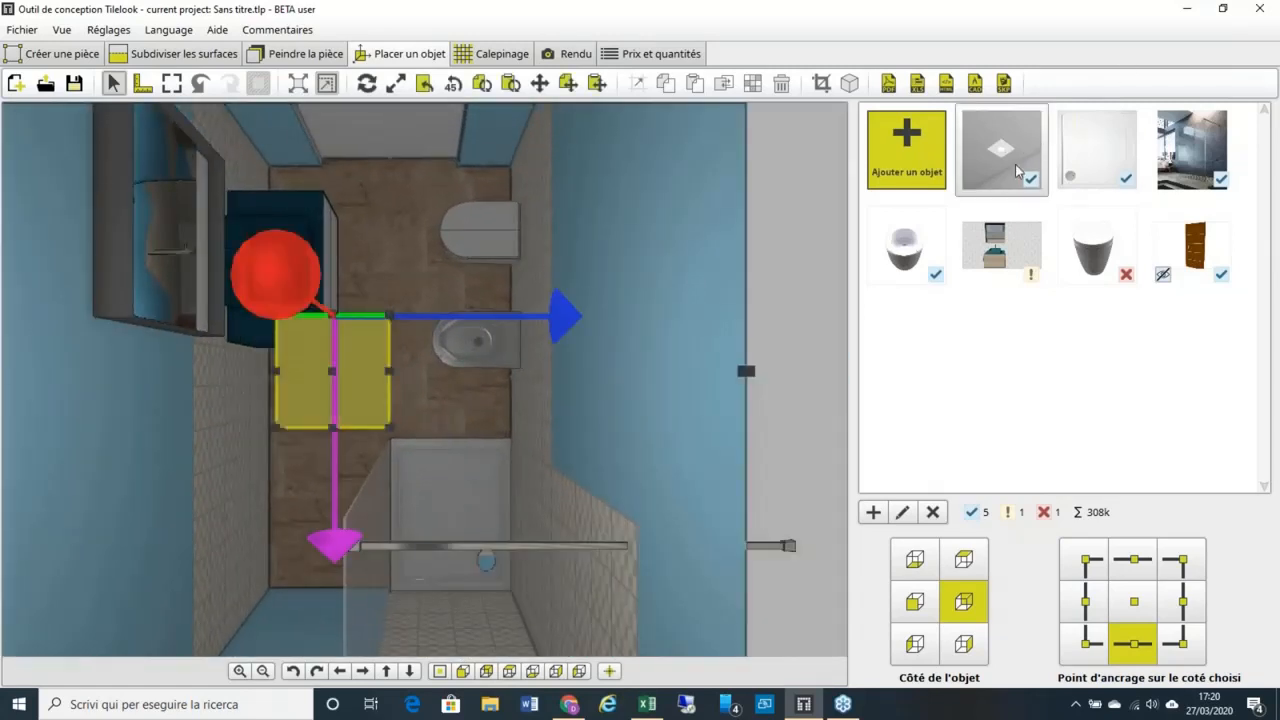
{"action": "left_click", "coordinate": [902, 512]}
{"action": "left_click", "coordinate": [758, 172]}
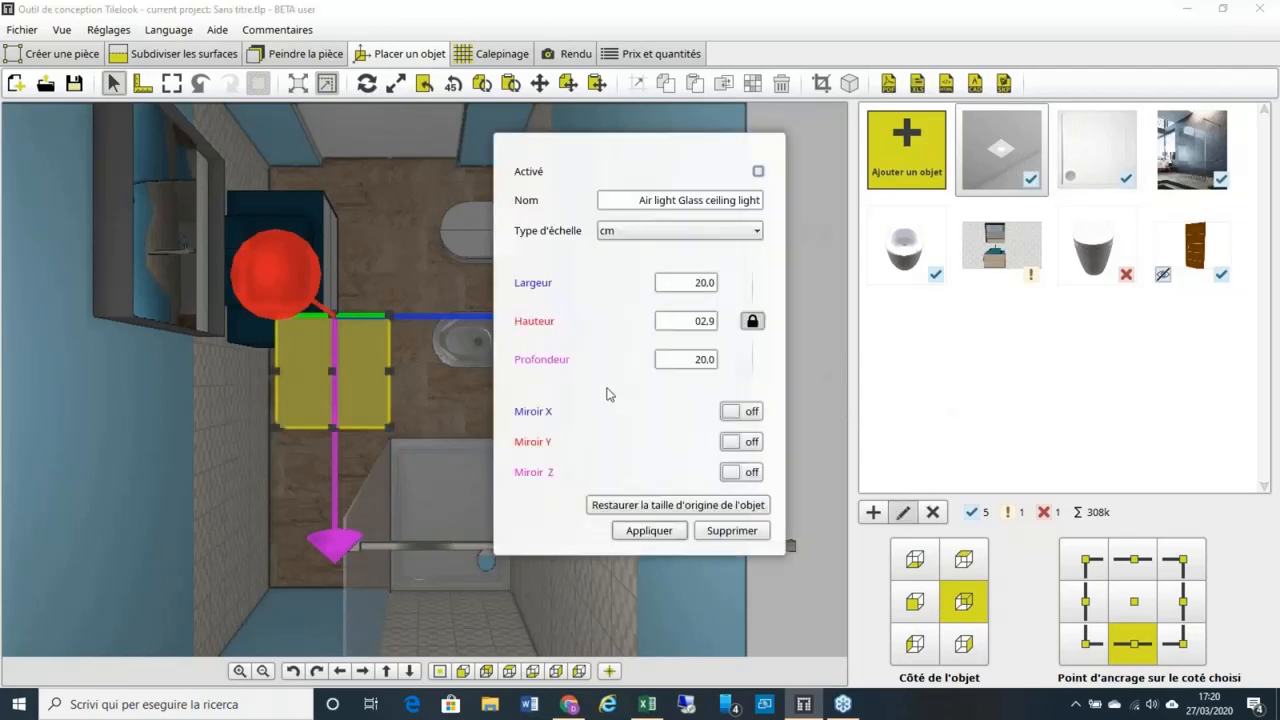
{"action": "left_click", "coordinate": [649, 530]}
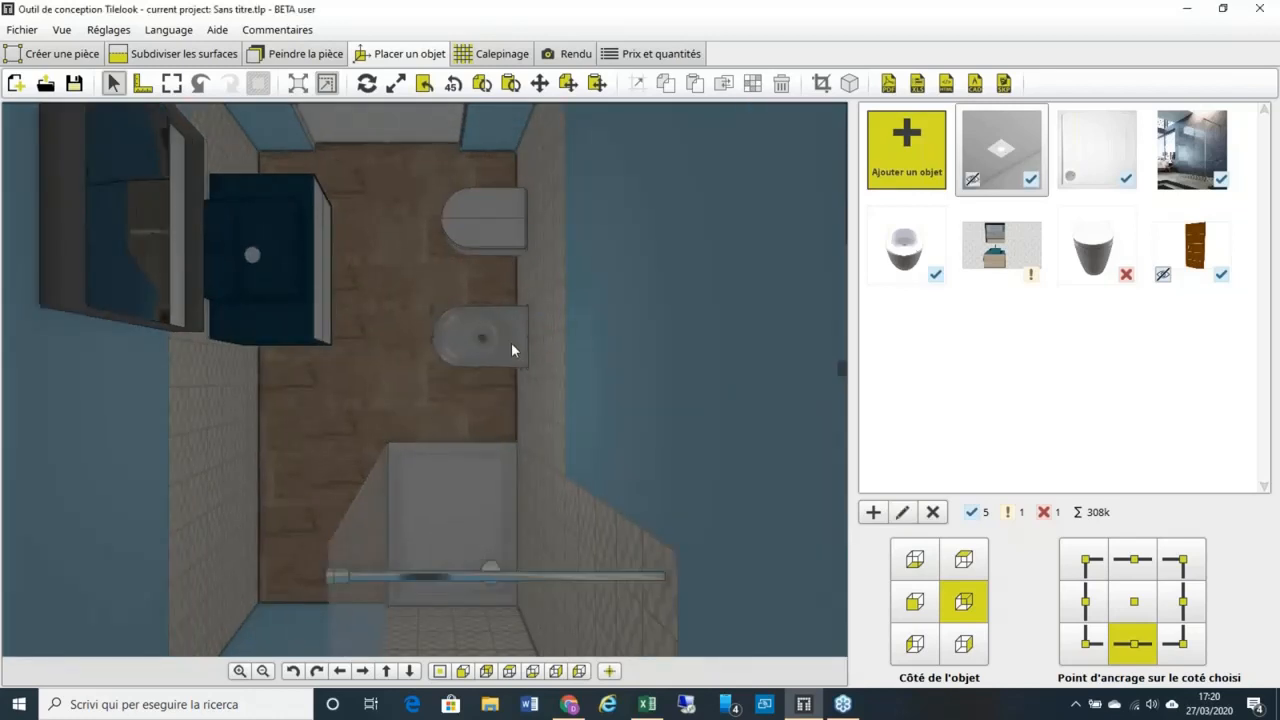
Step: Delete the bidet from the bathroom
{"action": "left_click", "coordinate": [510, 343]}
{"action": "left_click", "coordinate": [934, 512]}
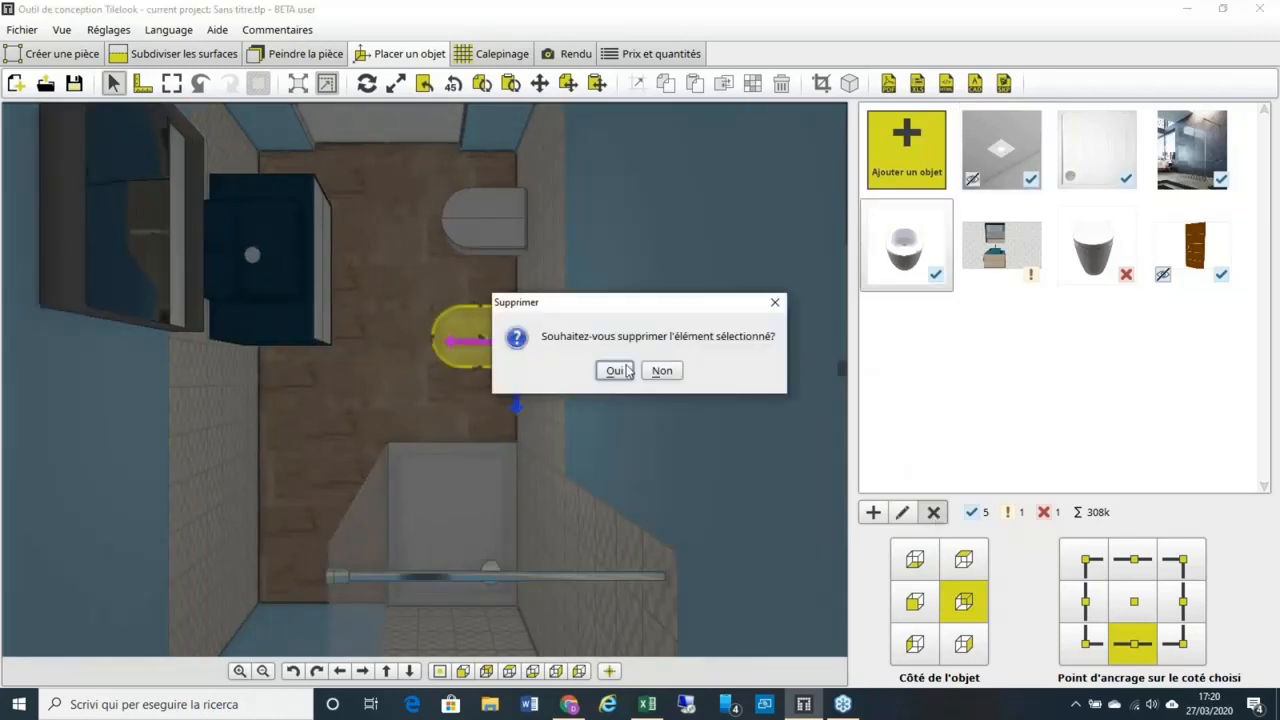
{"action": "left_click", "coordinate": [615, 371]}
Step: Download the white bidet from the Tilelook catalogue into the project's object library
{"action": "left_click", "coordinate": [916, 179]}
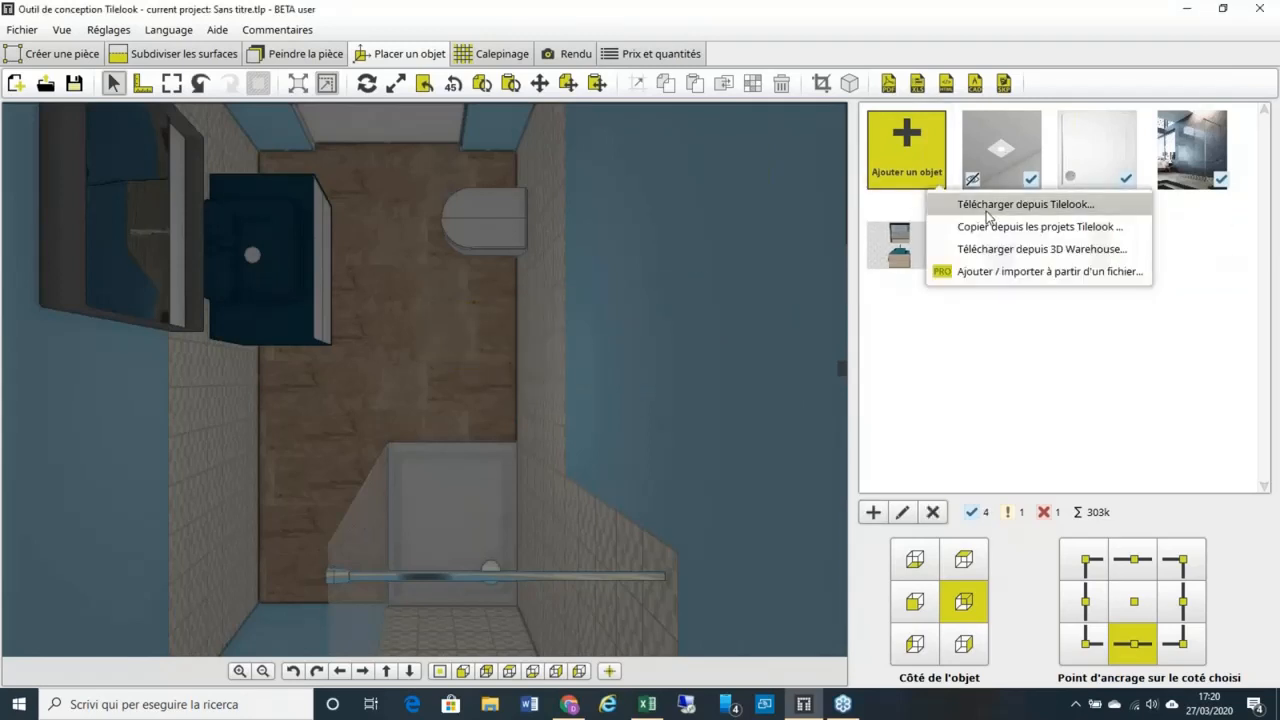
{"action": "left_click", "coordinate": [986, 206]}
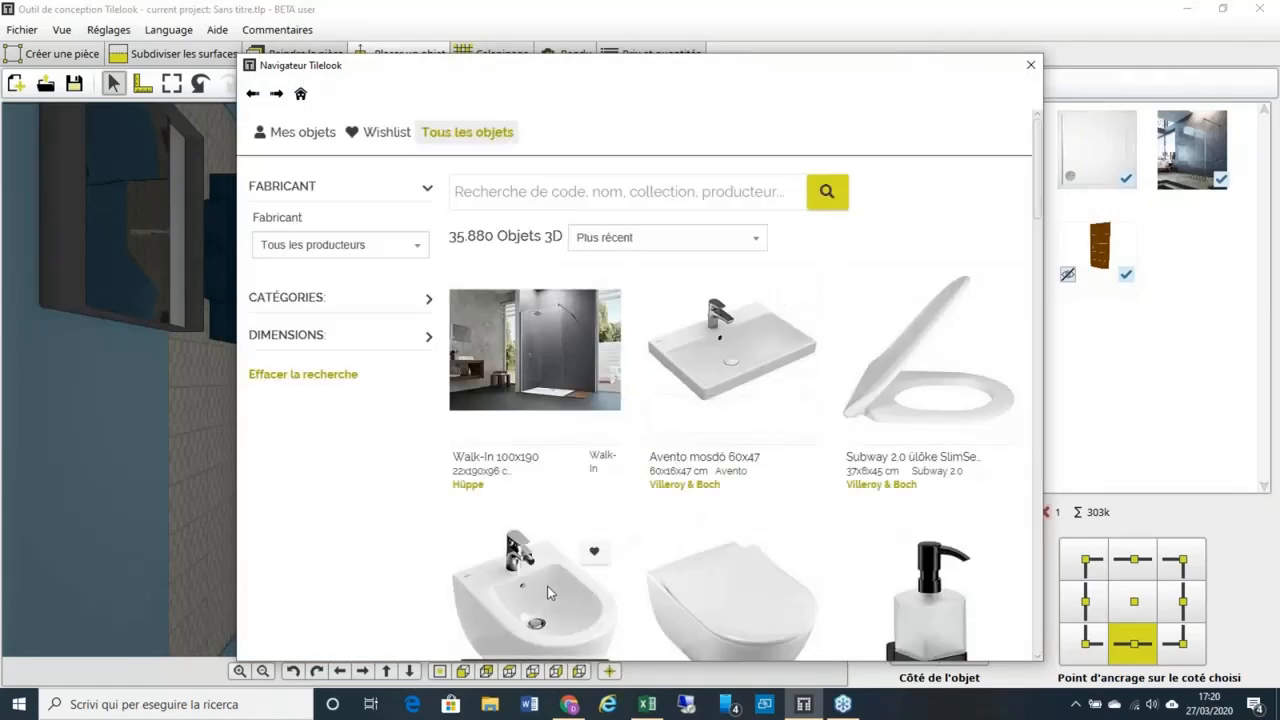
{"action": "scroll", "coordinate": [542, 572], "scroll_direction": "down", "scroll_amount": 1}
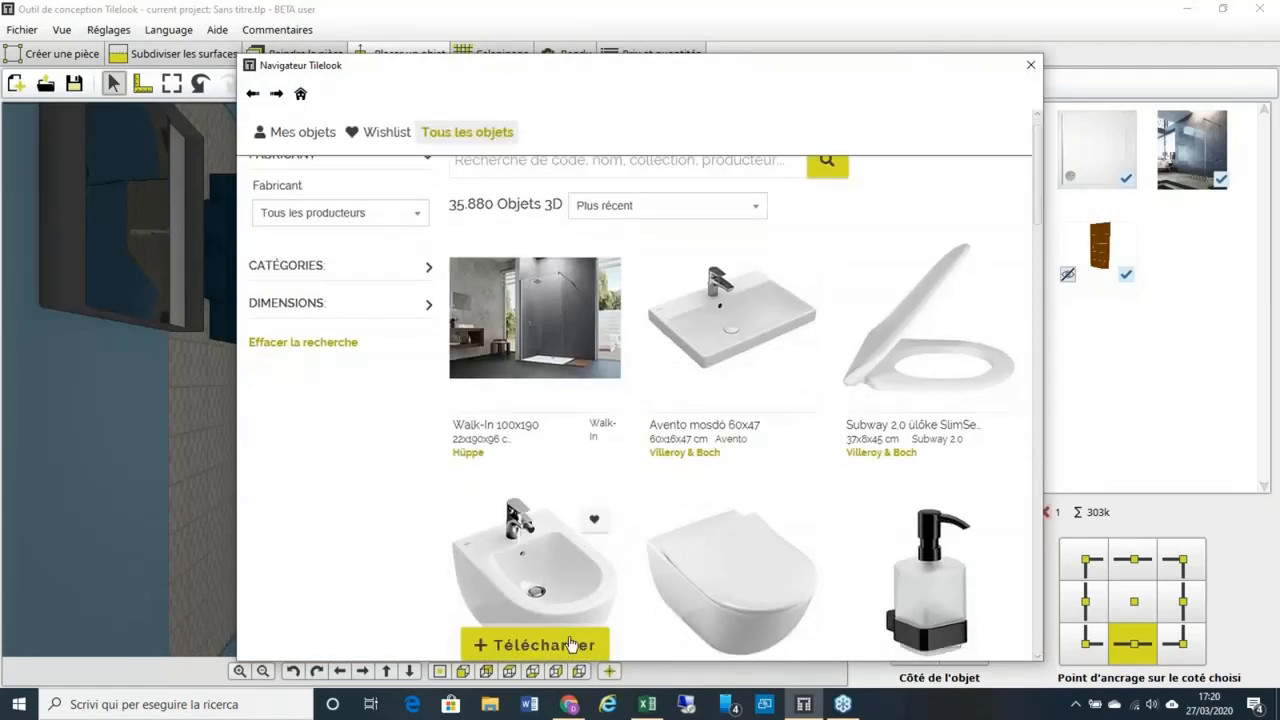
{"action": "left_click", "coordinate": [572, 644]}
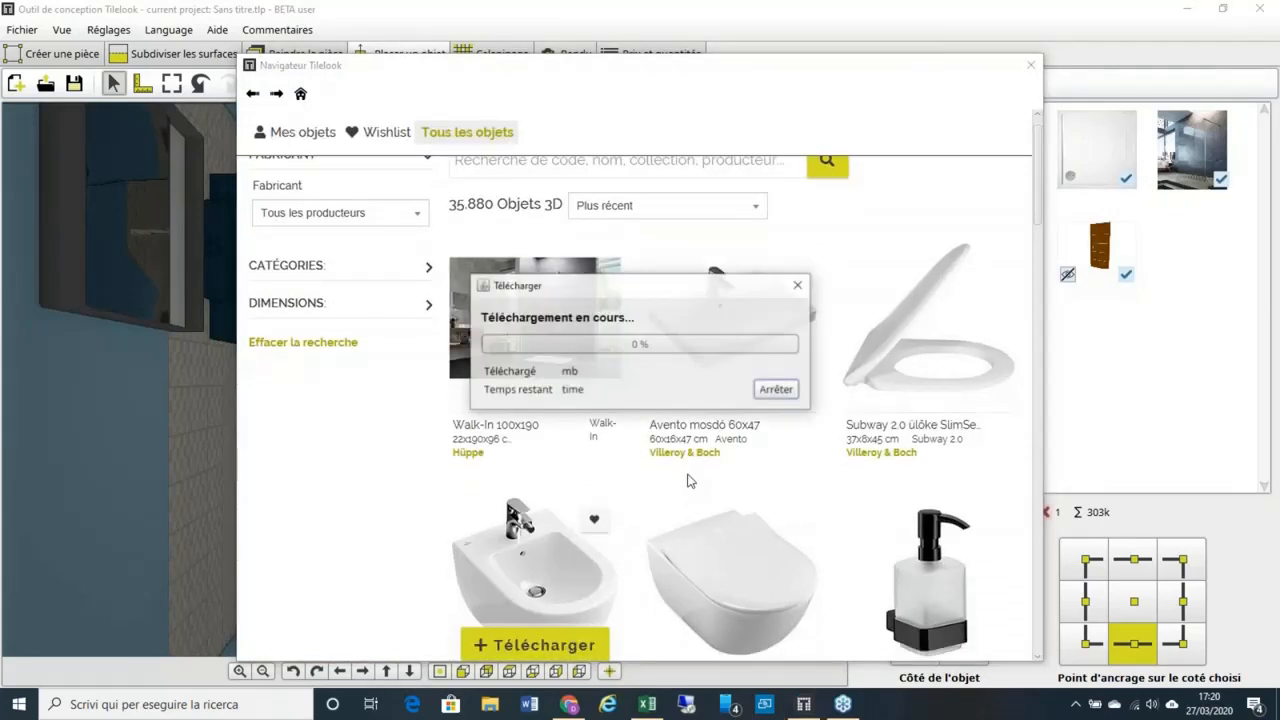
{"action": "left_click", "coordinate": [1030, 66]}
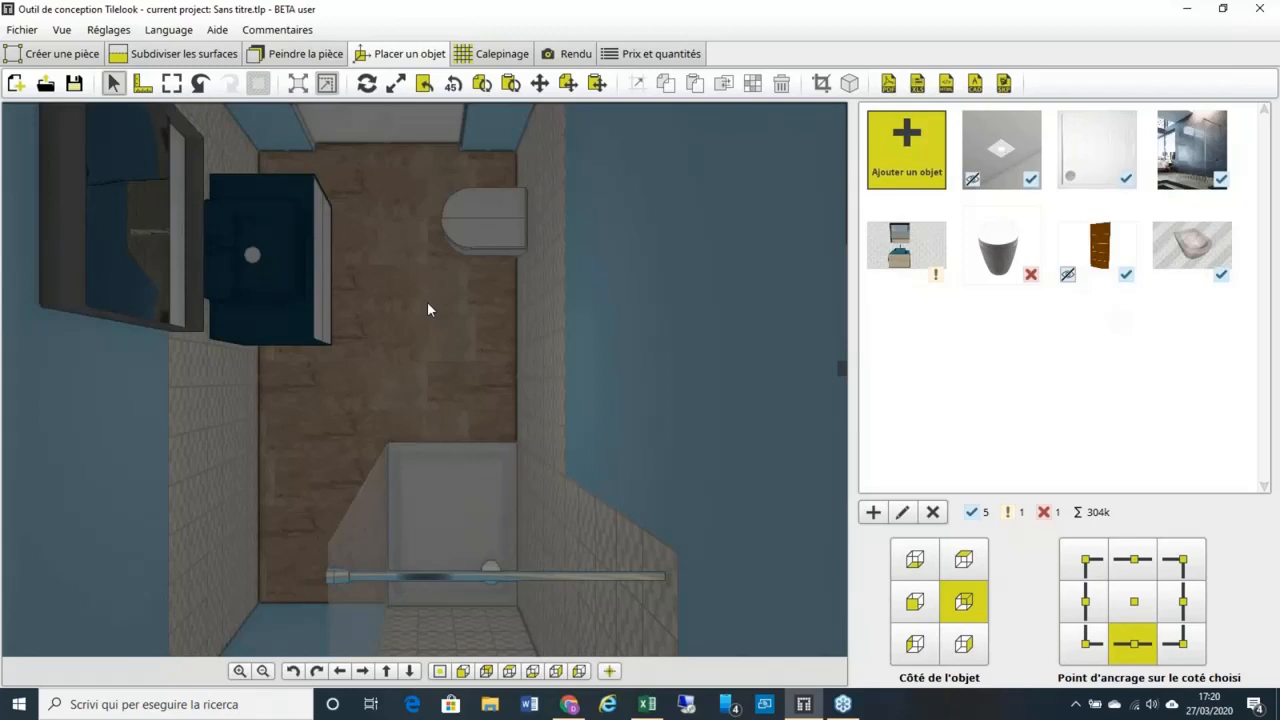
Step: Place the new bidet on the bathroom floor and rotate it through 45-degree turns
{"action": "left_click_drag", "start_coordinate": [1200, 255], "coordinate": [609, 340]}
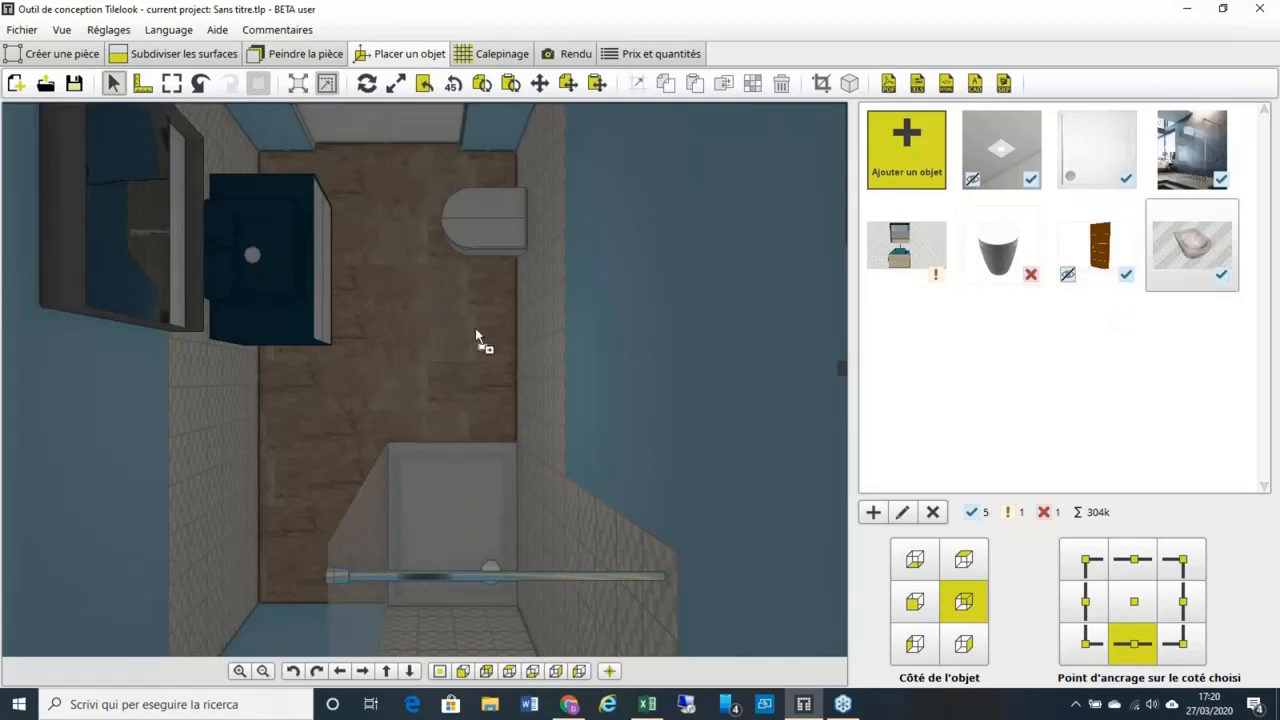
{"action": "left_click_drag", "start_coordinate": [476, 337], "coordinate": [475, 336]}
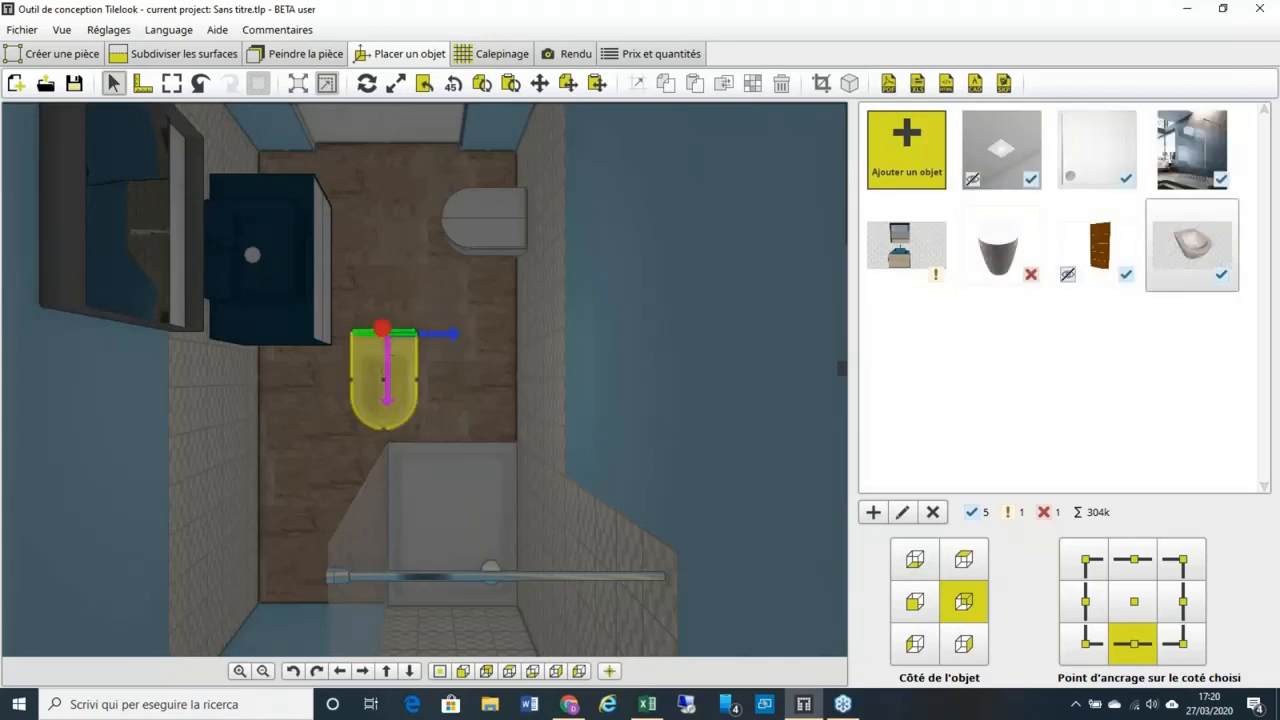
{"action": "scroll", "coordinate": [397, 328], "scroll_direction": "up", "scroll_amount": 1}
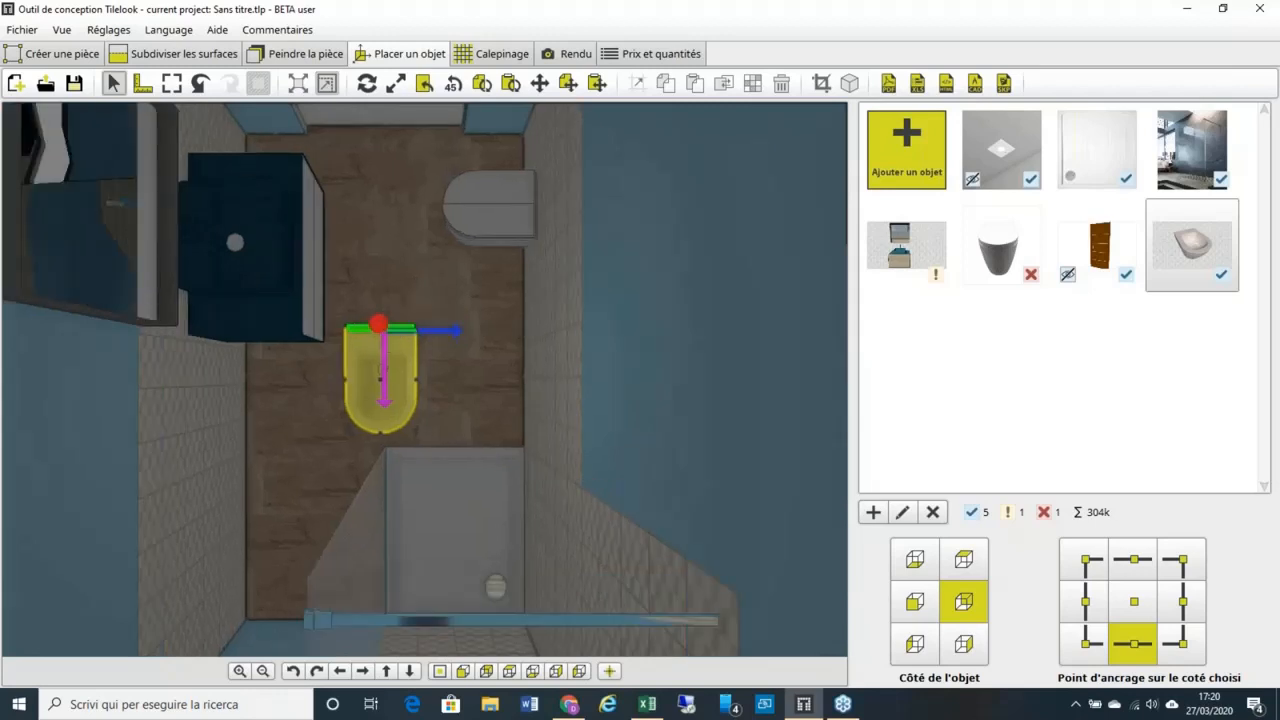
{"action": "scroll", "coordinate": [450, 335], "scroll_direction": "up", "scroll_amount": 2}
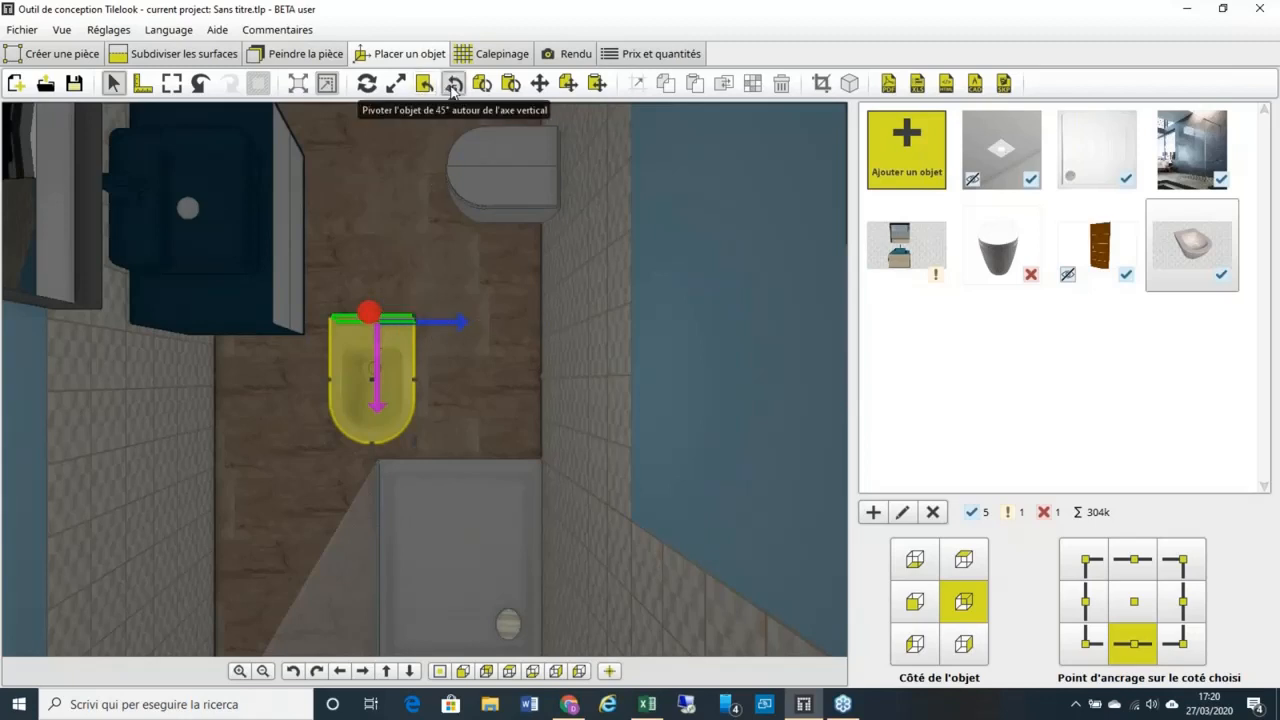
{"action": "left_click", "coordinate": [453, 86]}
{"action": "left_click", "coordinate": [453, 86]}
{"action": "left_click", "coordinate": [453, 86]}
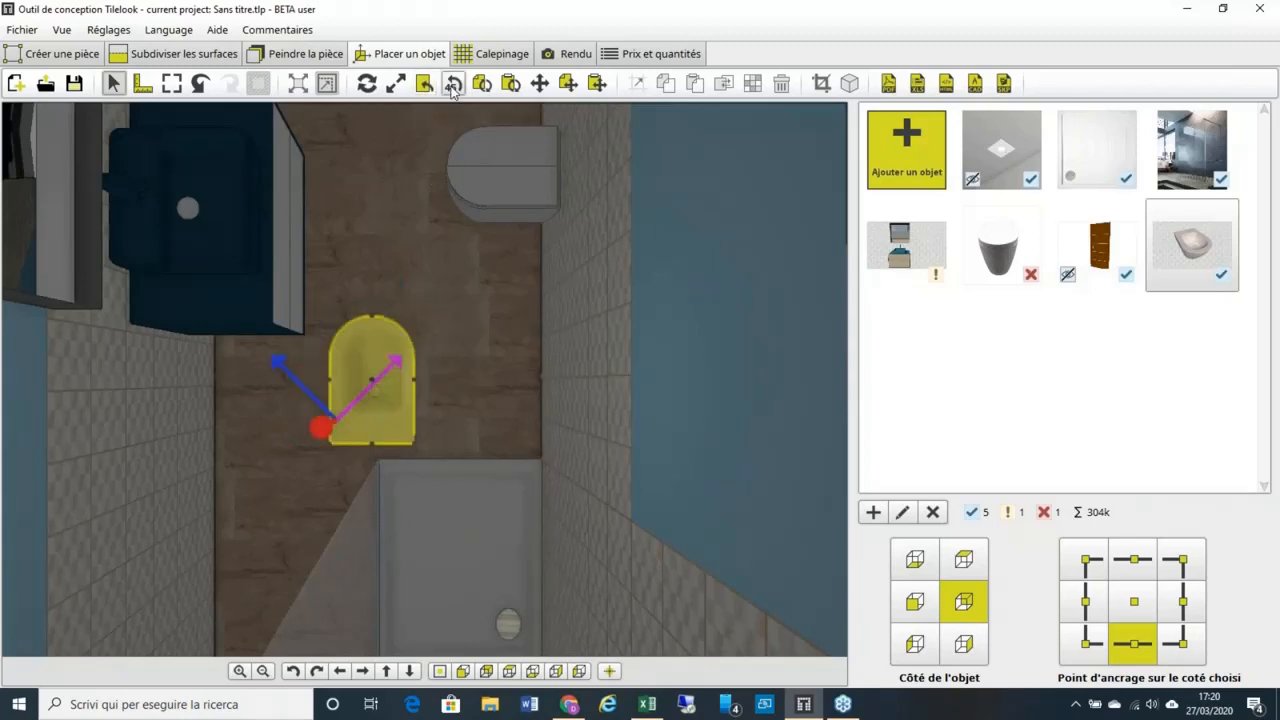
{"action": "left_click", "coordinate": [453, 86]}
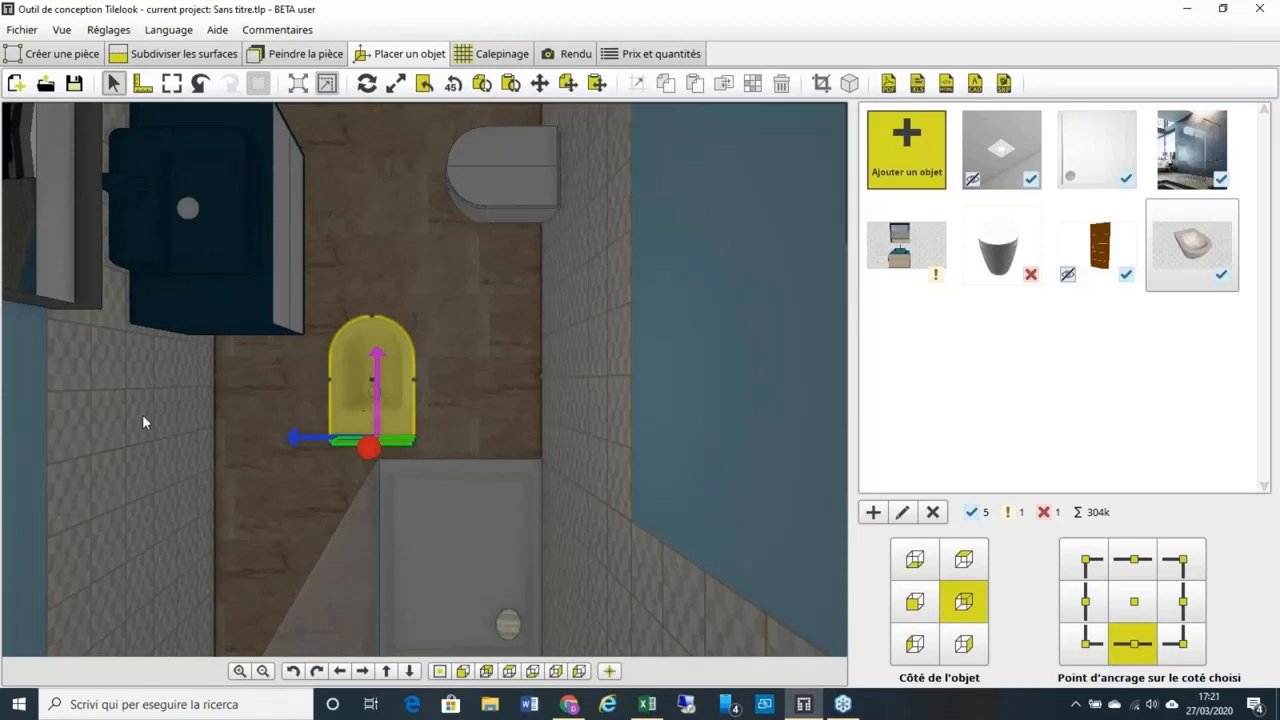
Step: Give the bidet the toilet's orientation, then open the vanity cabinet's properties
{"action": "left_click", "coordinate": [424, 85]}
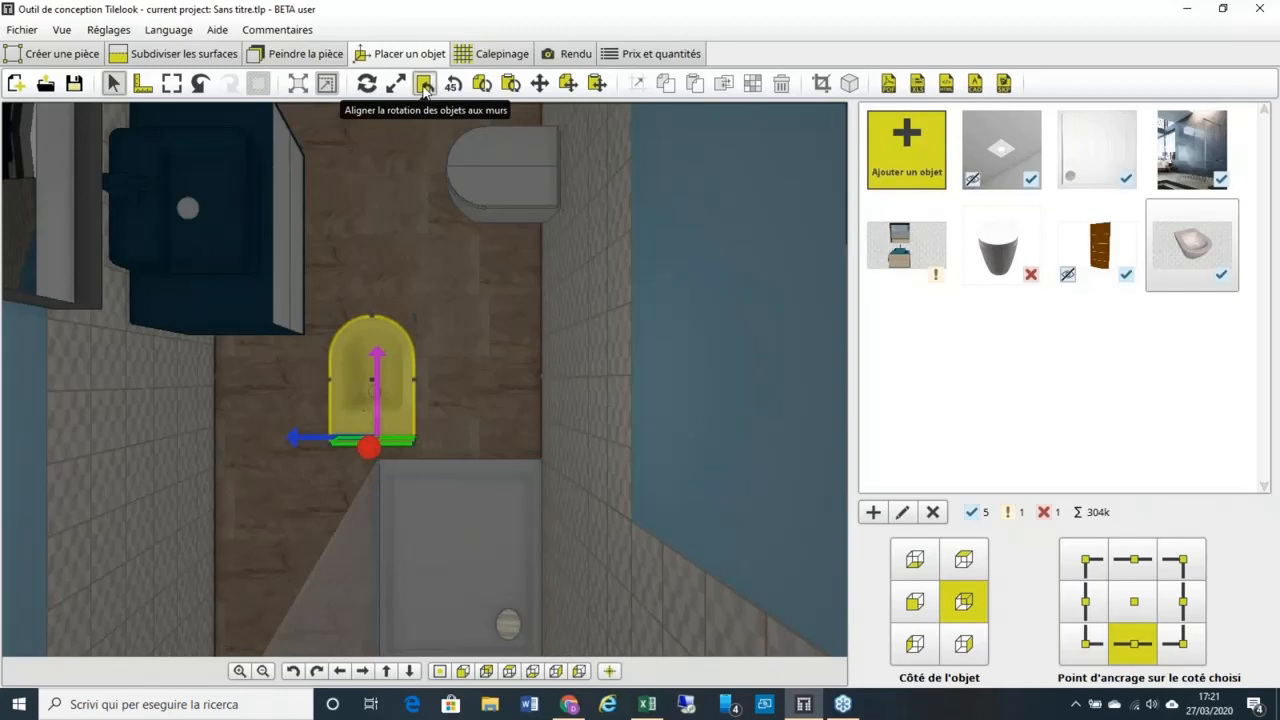
{"action": "left_click", "coordinate": [40, 405]}
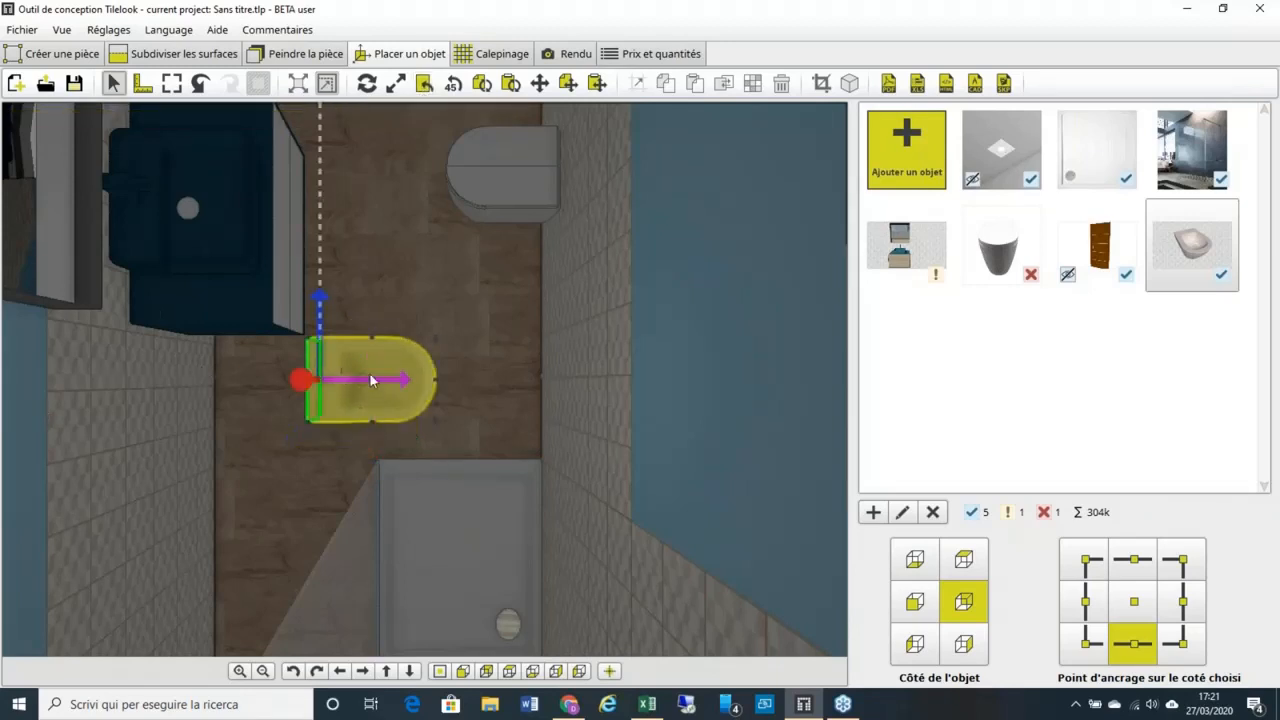
{"action": "left_click", "coordinate": [536, 176]}
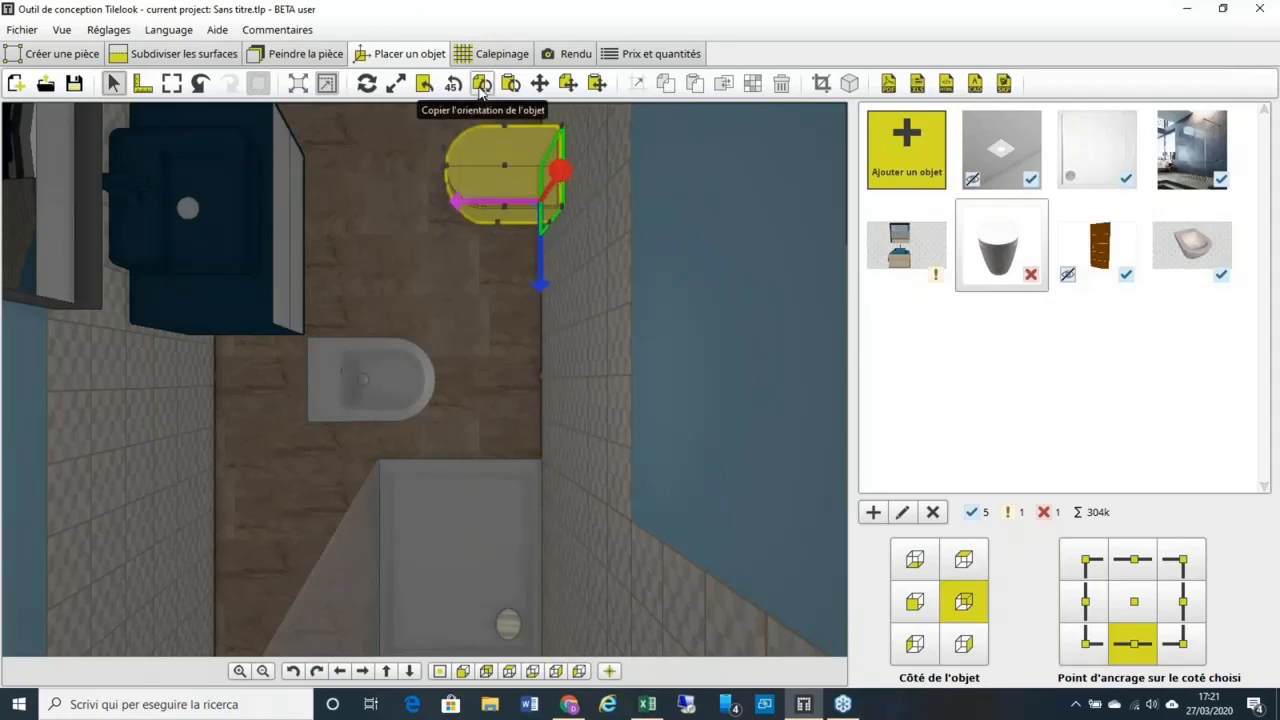
{"action": "left_click", "coordinate": [481, 86]}
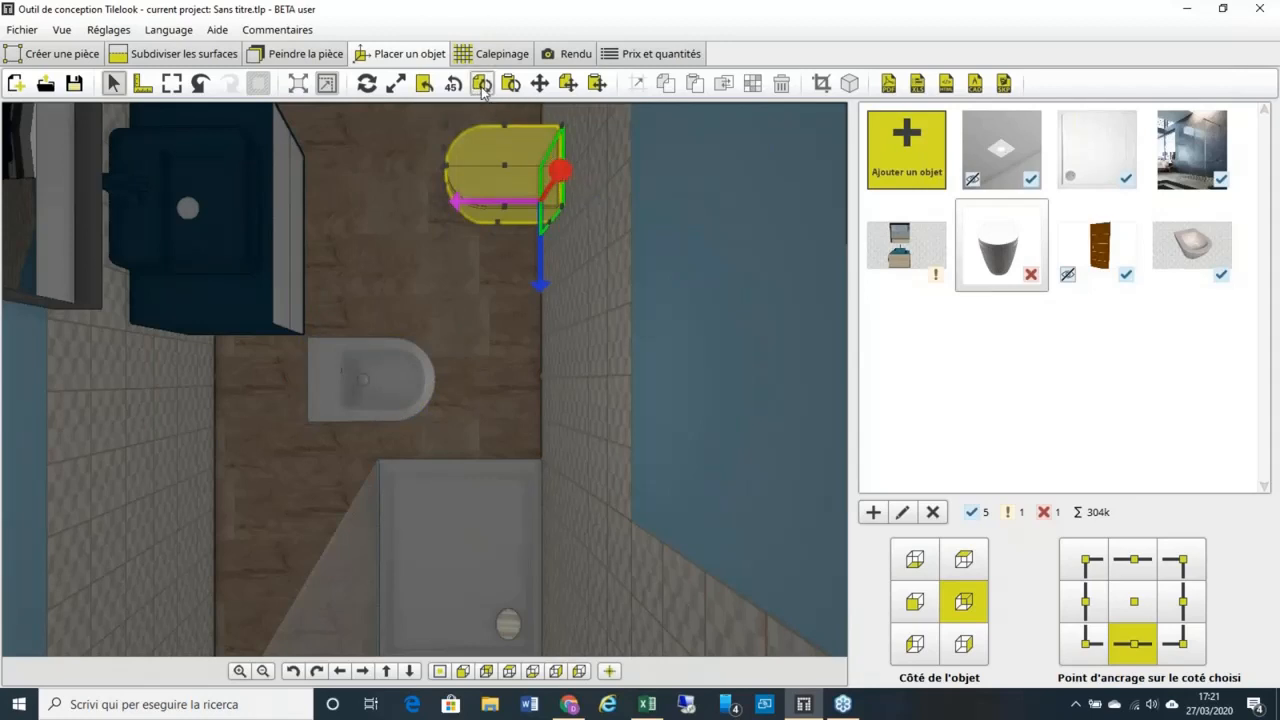
{"action": "left_click", "coordinate": [400, 366]}
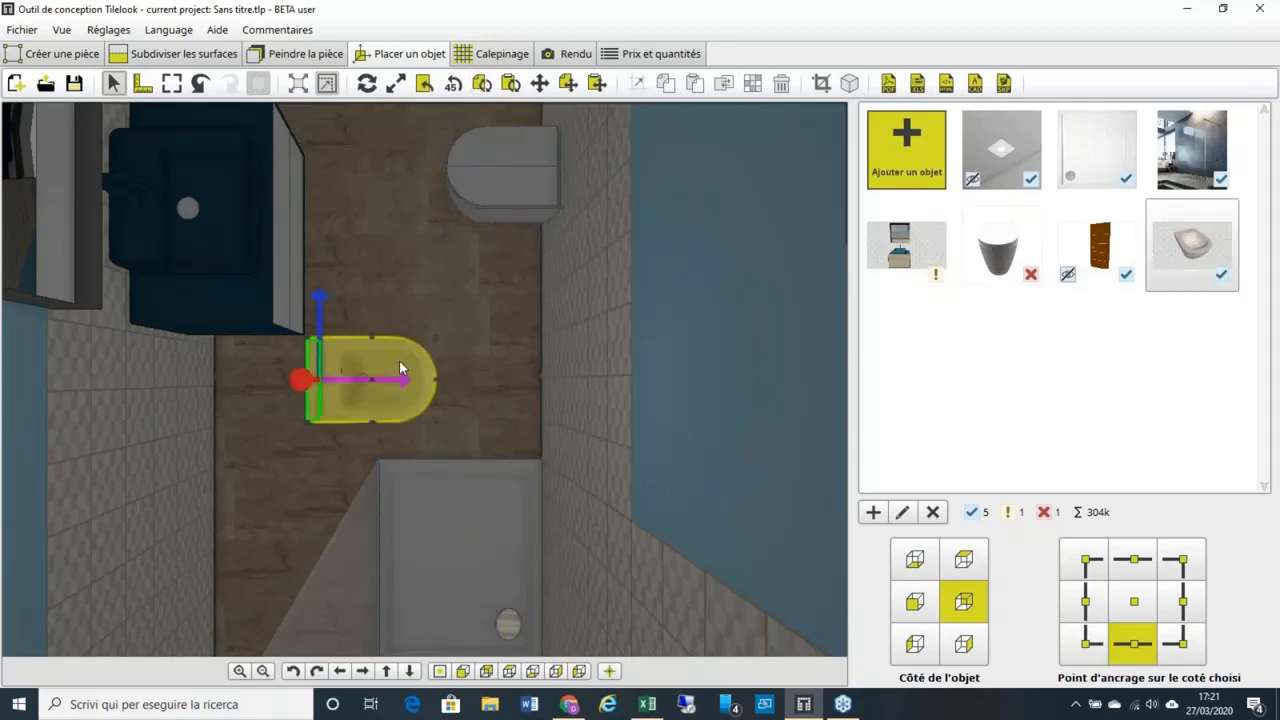
{"action": "left_click", "coordinate": [510, 85]}
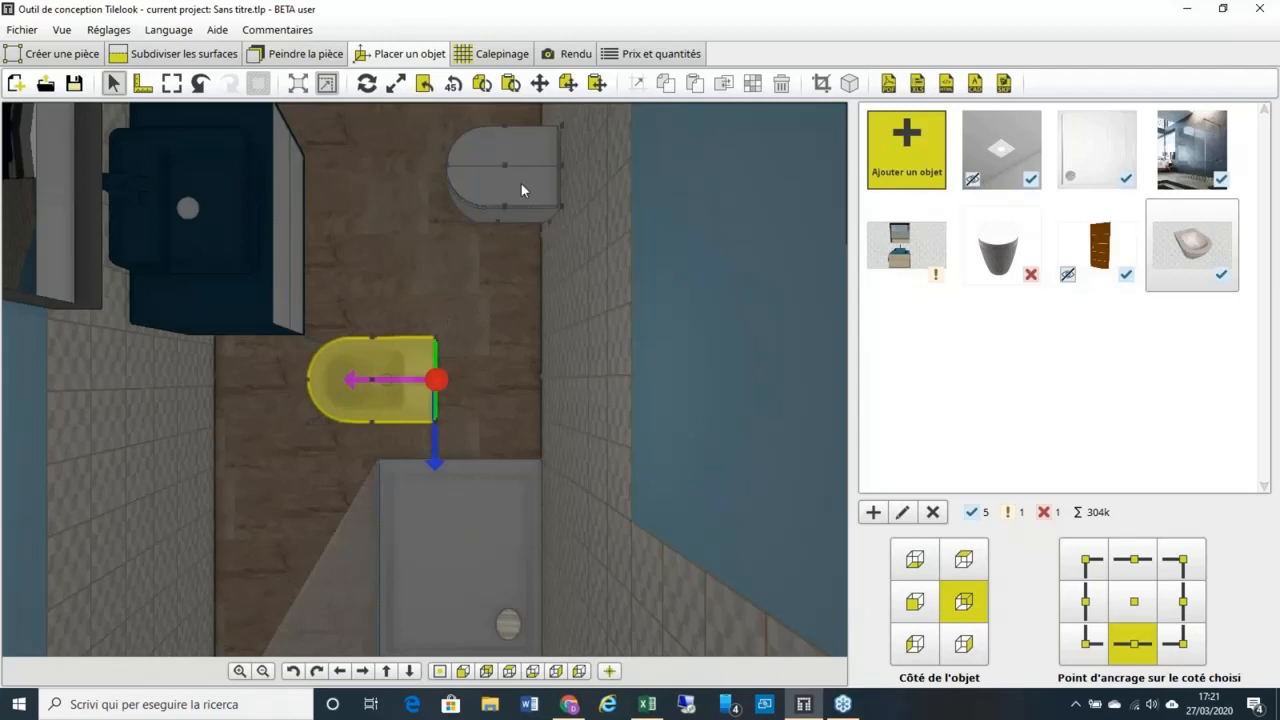
{"action": "left_click", "coordinate": [906, 245]}
{"action": "left_click", "coordinate": [905, 509]}
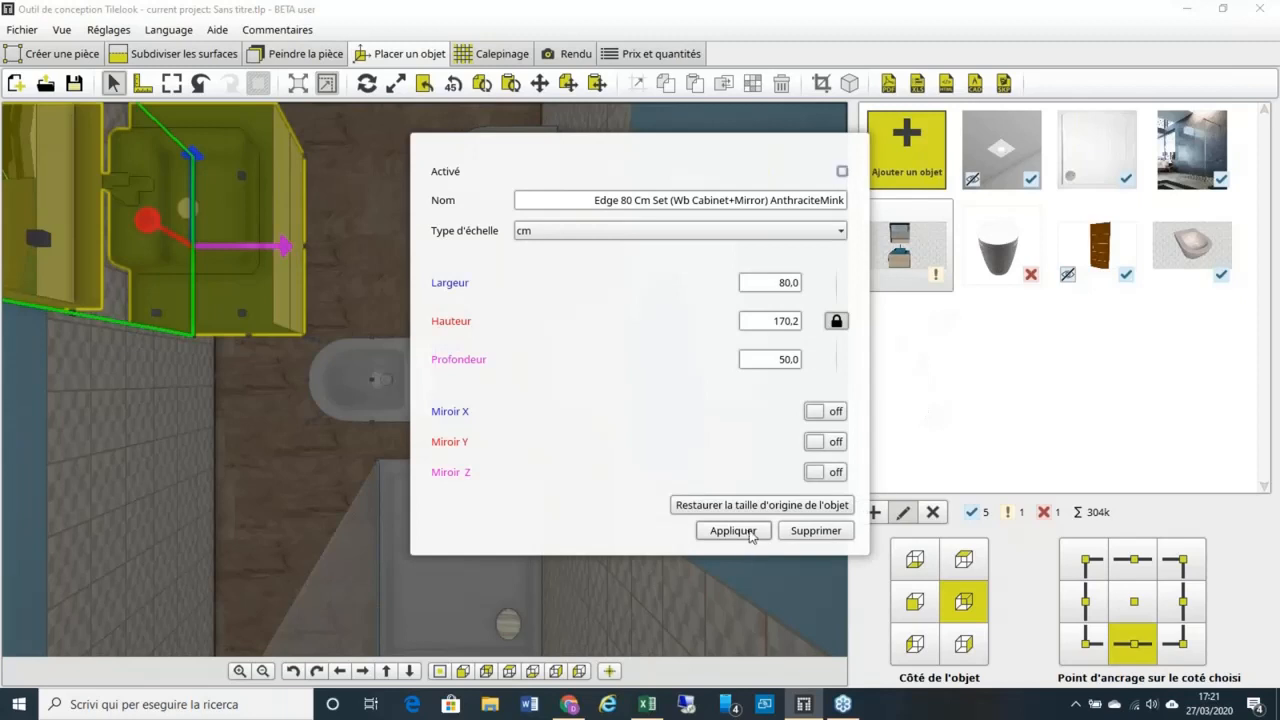
Step: Hide the vanity cabinet and switch to the left wall elevation view
{"action": "left_click", "coordinate": [749, 532]}
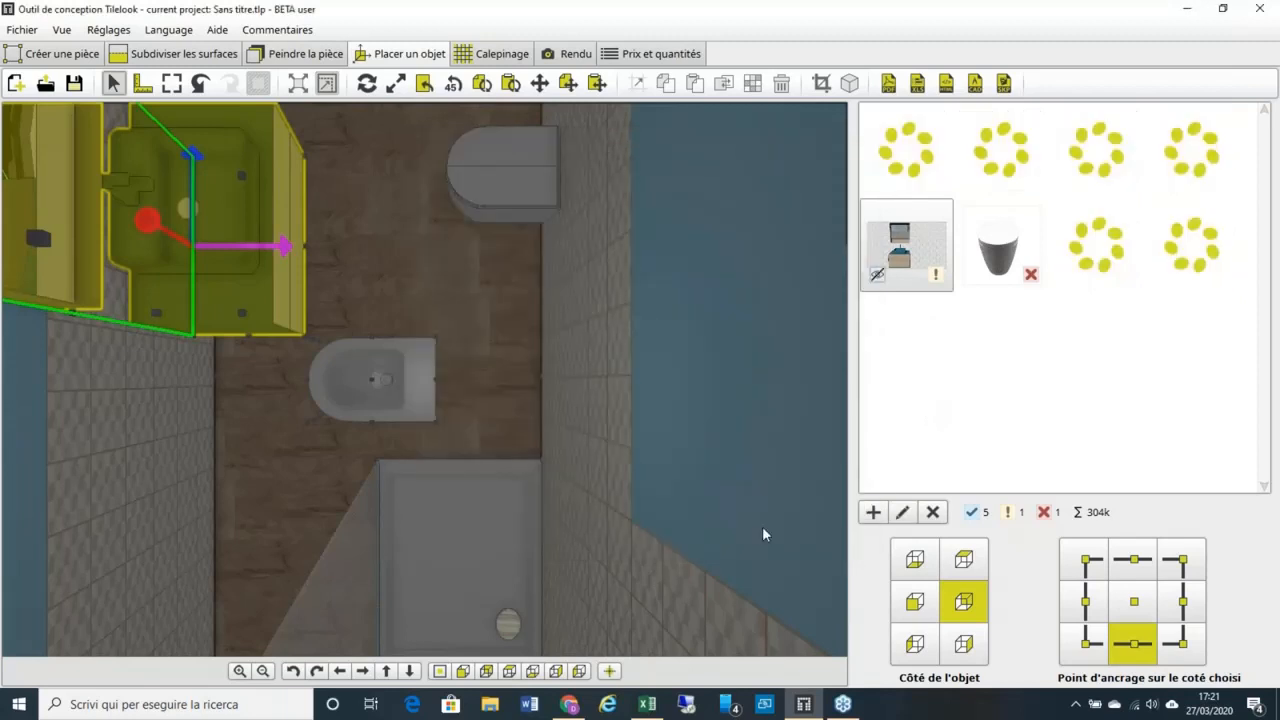
{"action": "left_click", "coordinate": [485, 675]}
{"action": "left_click", "coordinate": [556, 678]}
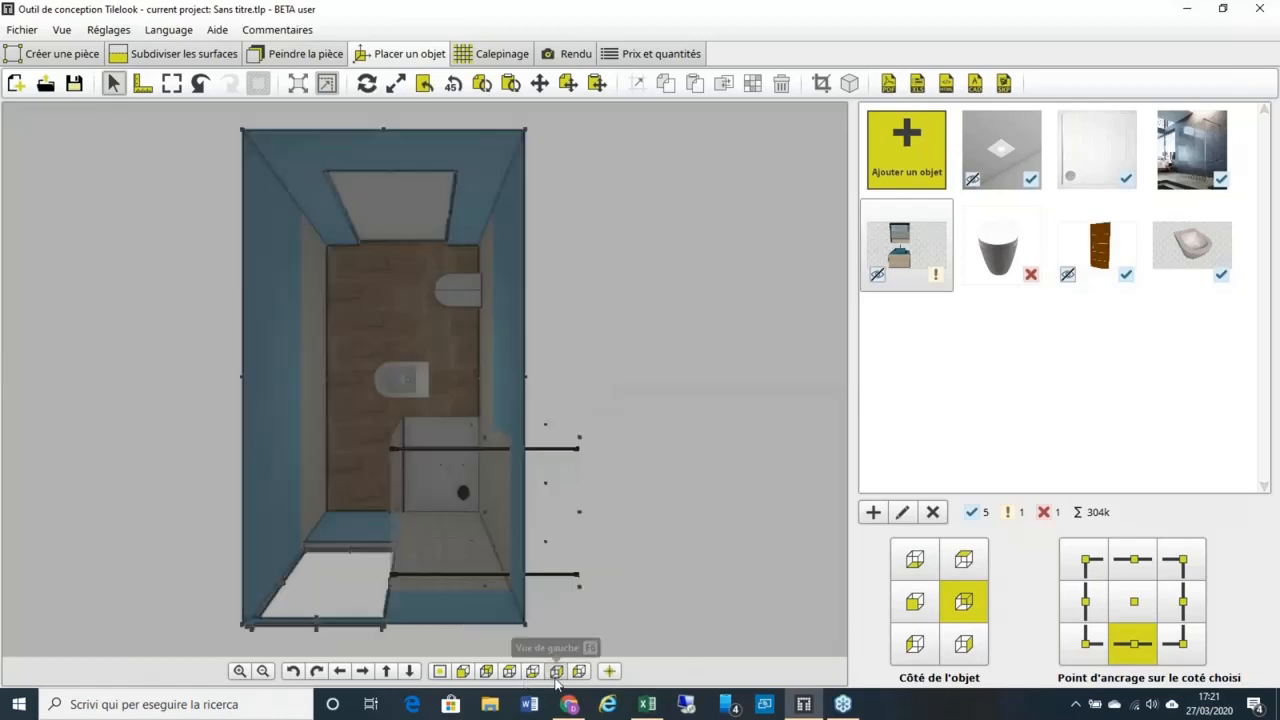
{"action": "left_click", "coordinate": [556, 676]}
{"action": "scroll", "coordinate": [442, 538], "scroll_direction": "up", "scroll_amount": 3}
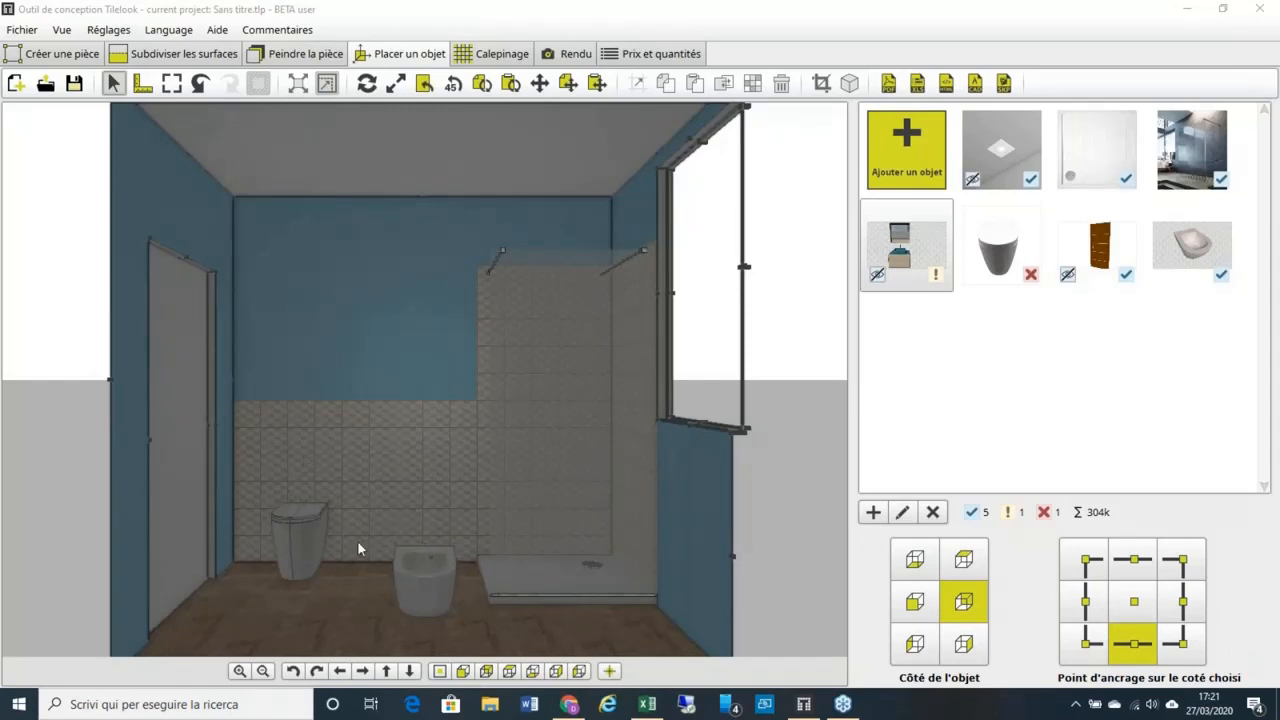
Step: Select the bidet and set its anchor to the top-left corner
{"action": "left_click", "coordinate": [432, 564]}
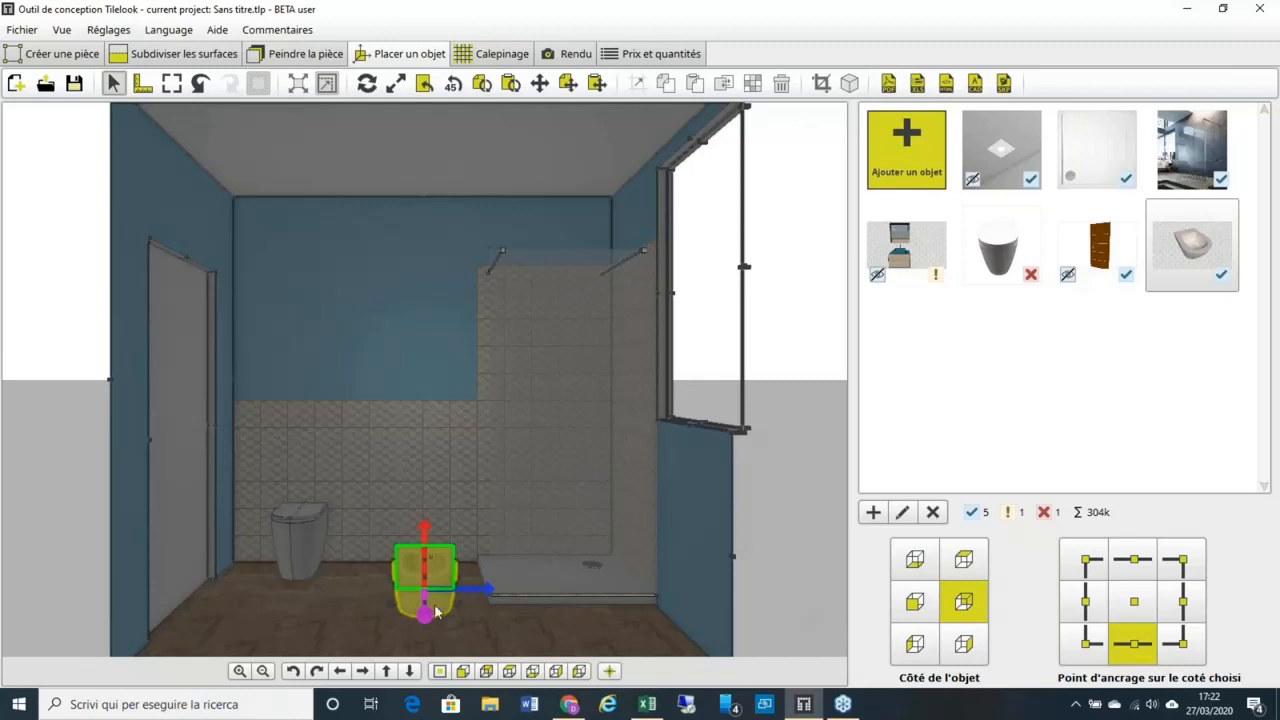
{"action": "left_click_drag", "start_coordinate": [425, 608], "coordinate": [429, 582]}
{"action": "left_click", "coordinate": [1084, 566]}
{"action": "left_click", "coordinate": [1084, 563]}
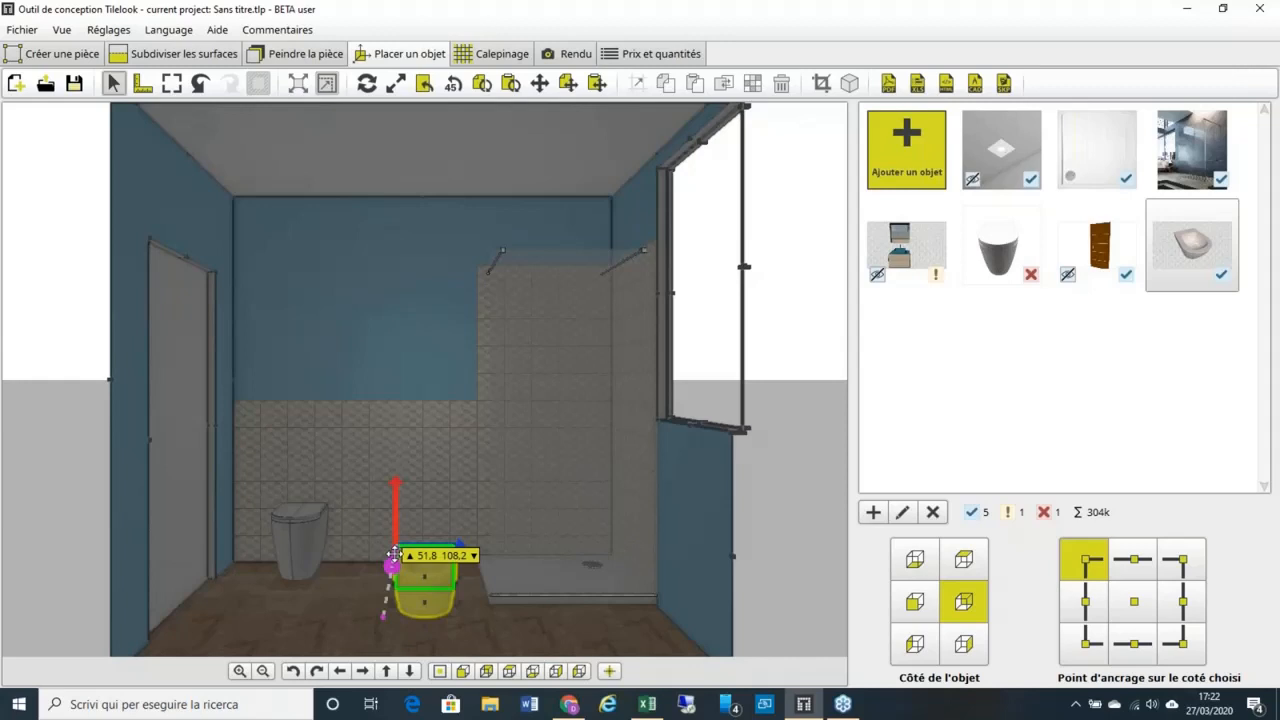
Step: Snap the bidet beside the toilet and shift it sideways with Déplacer l'objet
{"action": "scroll", "coordinate": [394, 554], "scroll_direction": "up", "scroll_amount": 1}
{"action": "scroll", "coordinate": [393, 554], "scroll_direction": "up", "scroll_amount": 1}
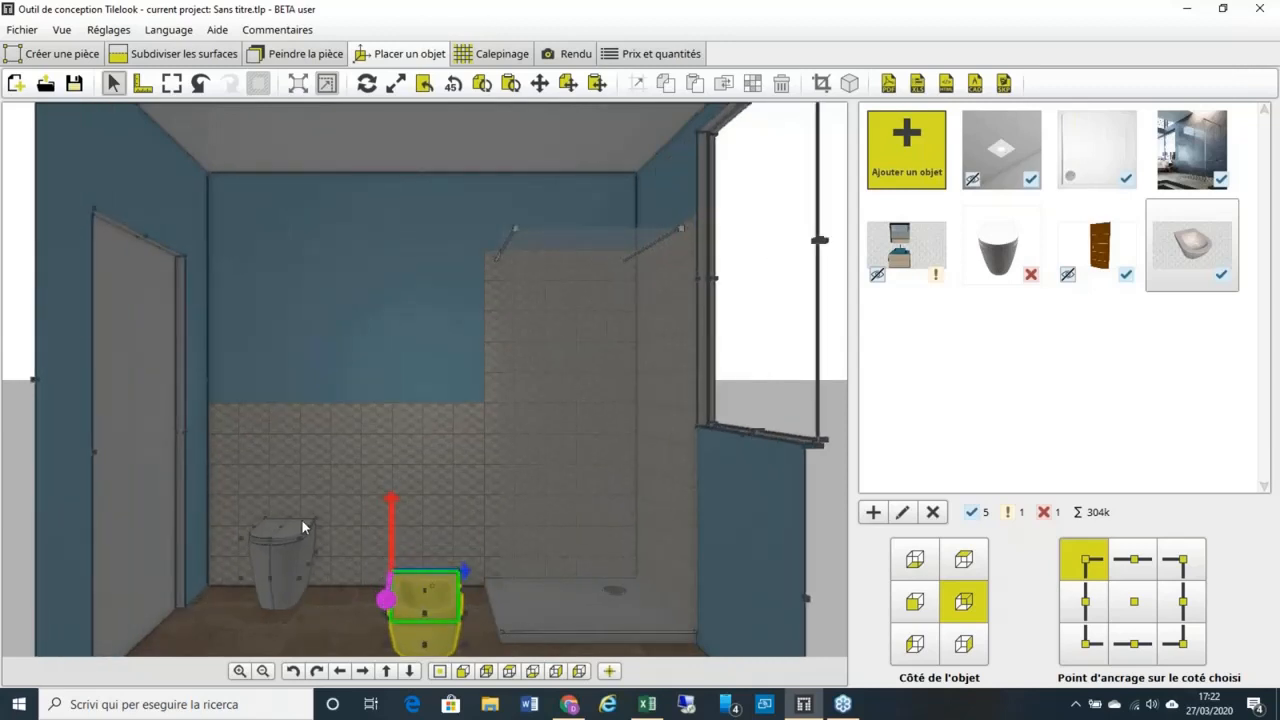
{"action": "scroll", "coordinate": [301, 519], "scroll_direction": "up", "scroll_amount": 2}
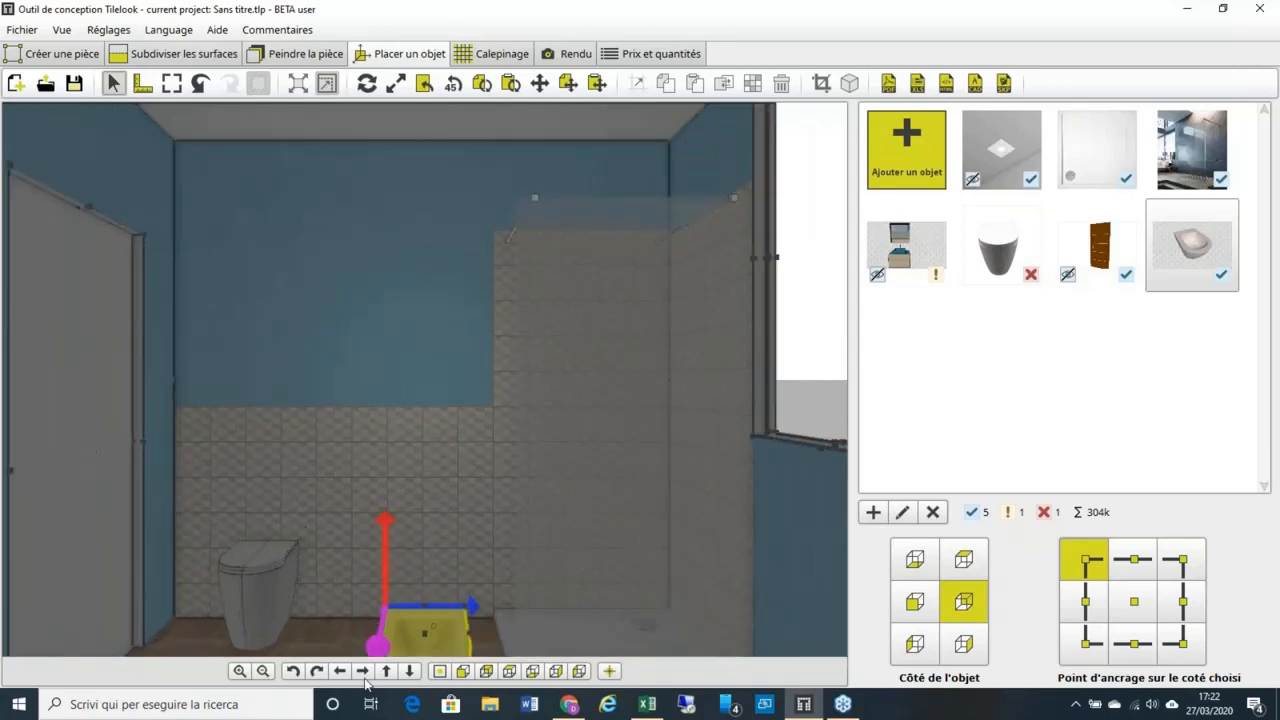
{"action": "left_click", "coordinate": [388, 672]}
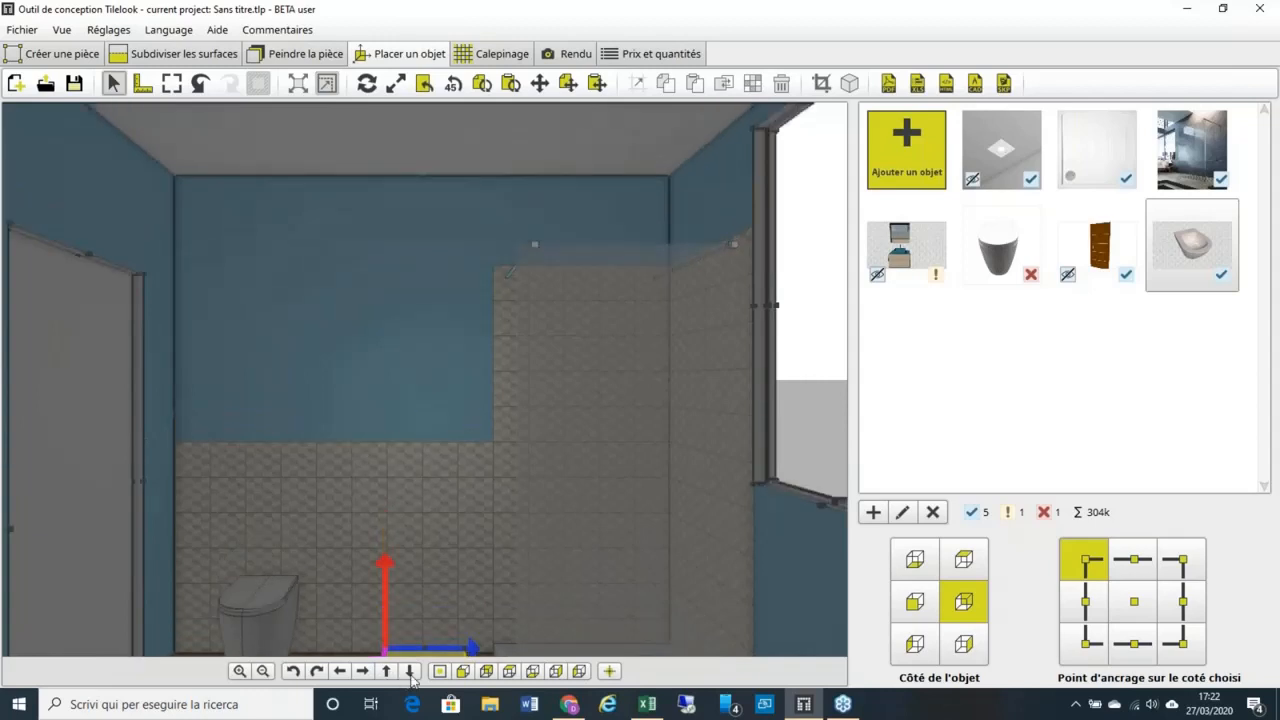
{"action": "left_click", "coordinate": [409, 671]}
{"action": "scroll", "coordinate": [293, 481], "scroll_direction": "up", "scroll_amount": 3}
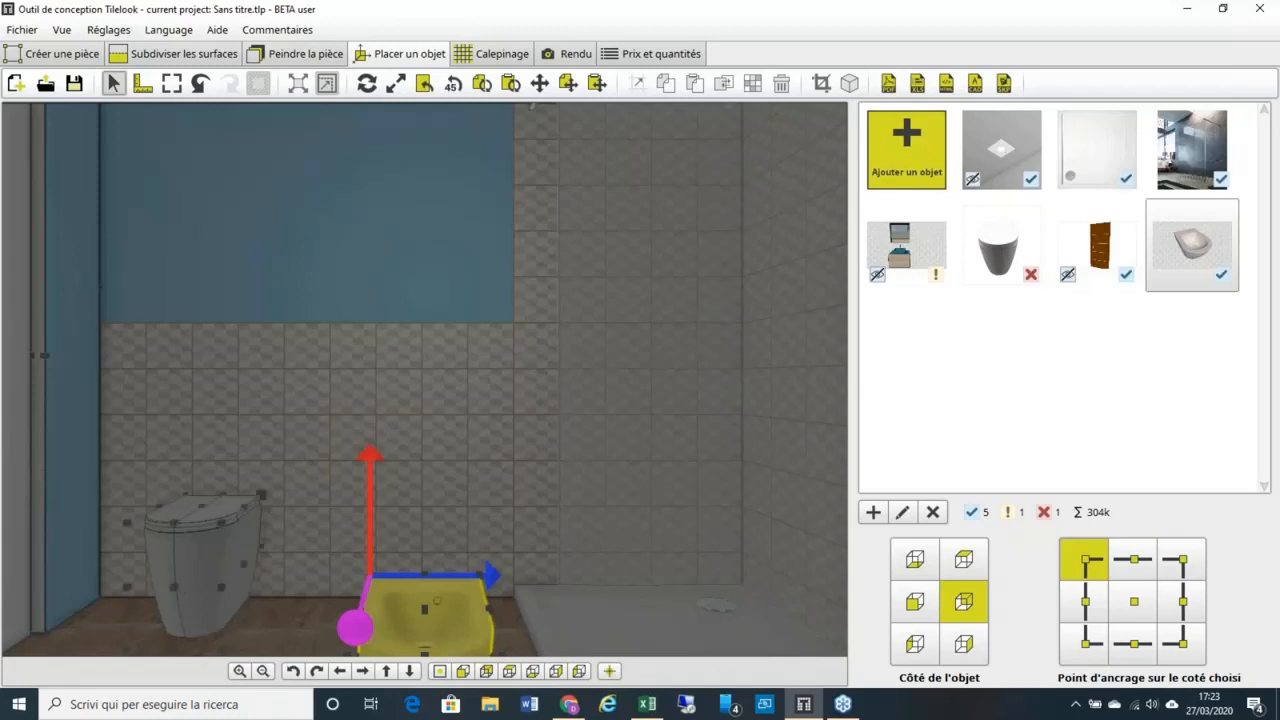
{"action": "left_click", "coordinate": [262, 495]}
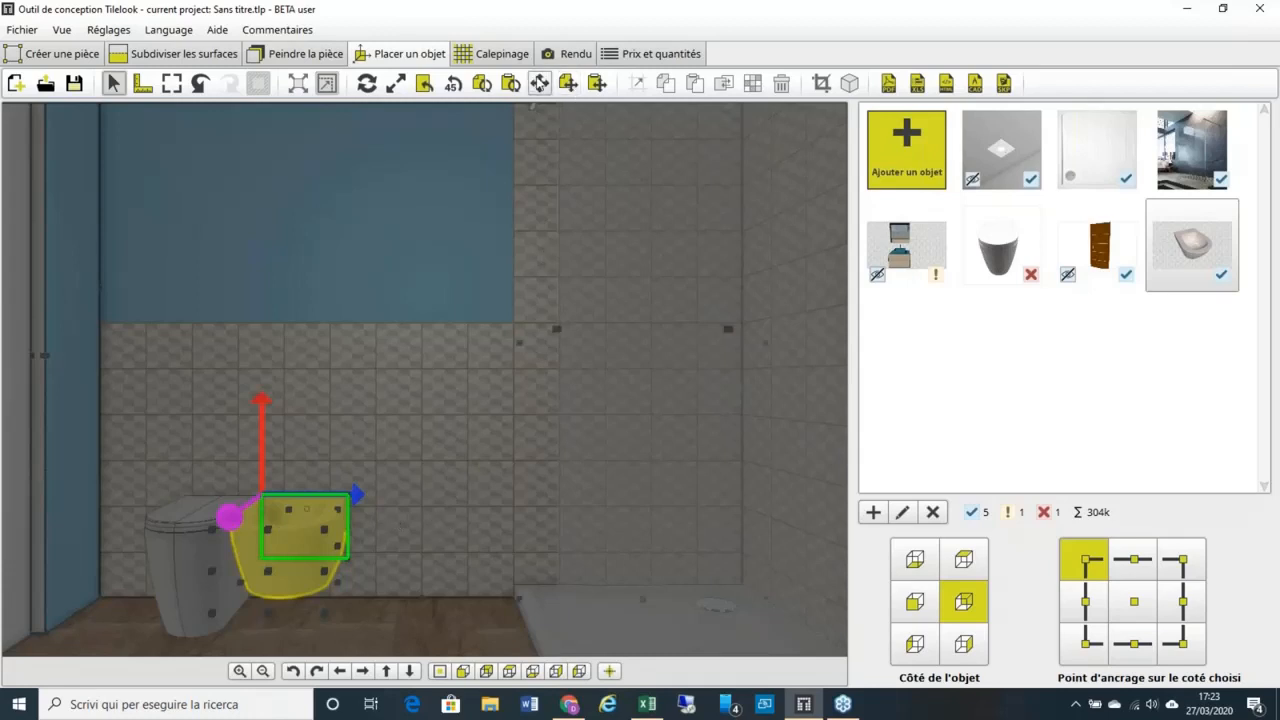
{"action": "left_click", "coordinate": [539, 83]}
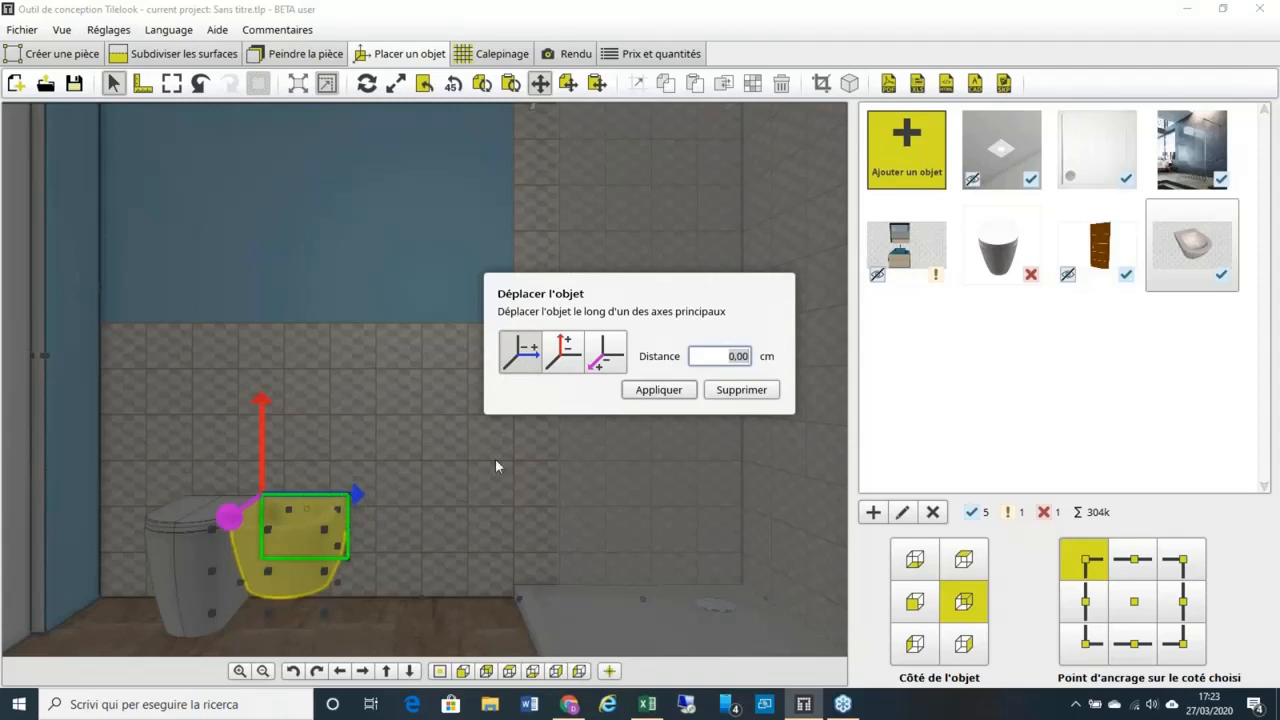
{"action": "left_click", "coordinate": [712, 352]}
{"action": "left_click", "coordinate": [658, 390]}
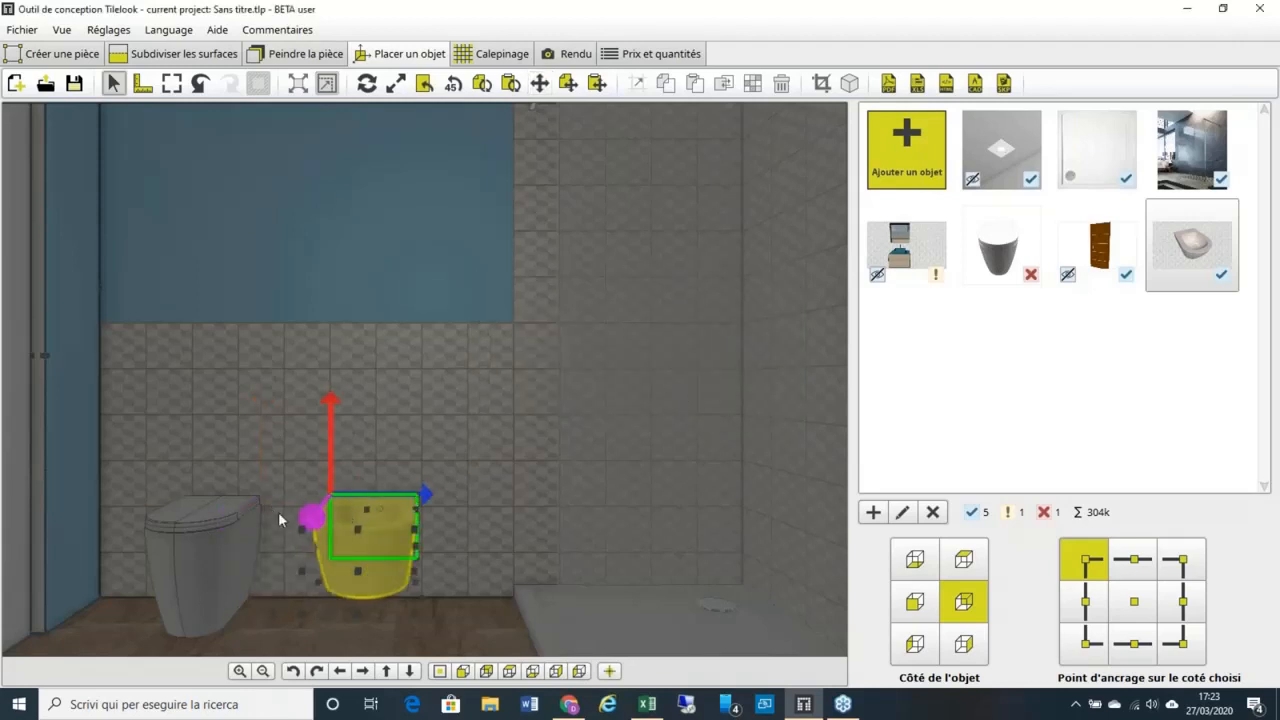
Step: Select the glass shower enclosure in the elevation view
{"action": "scroll", "coordinate": [421, 525], "scroll_direction": "down", "scroll_amount": 1}
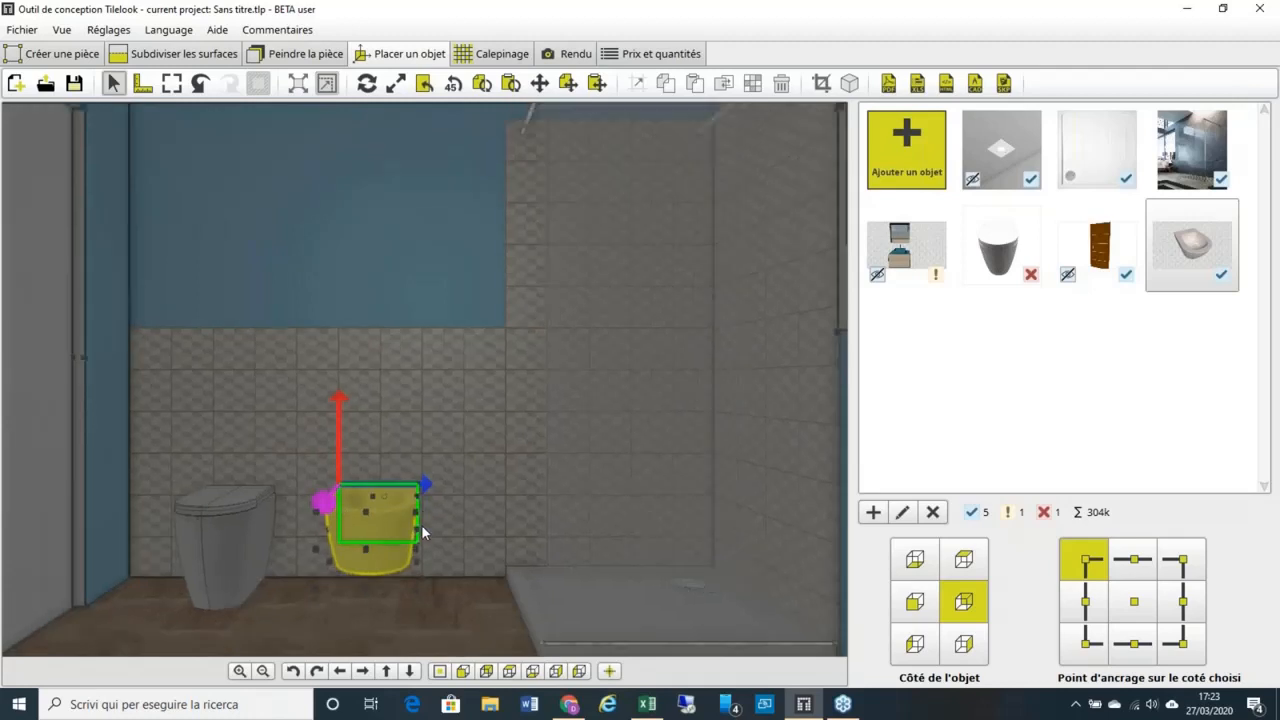
{"action": "scroll", "coordinate": [421, 524], "scroll_direction": "down", "scroll_amount": 1}
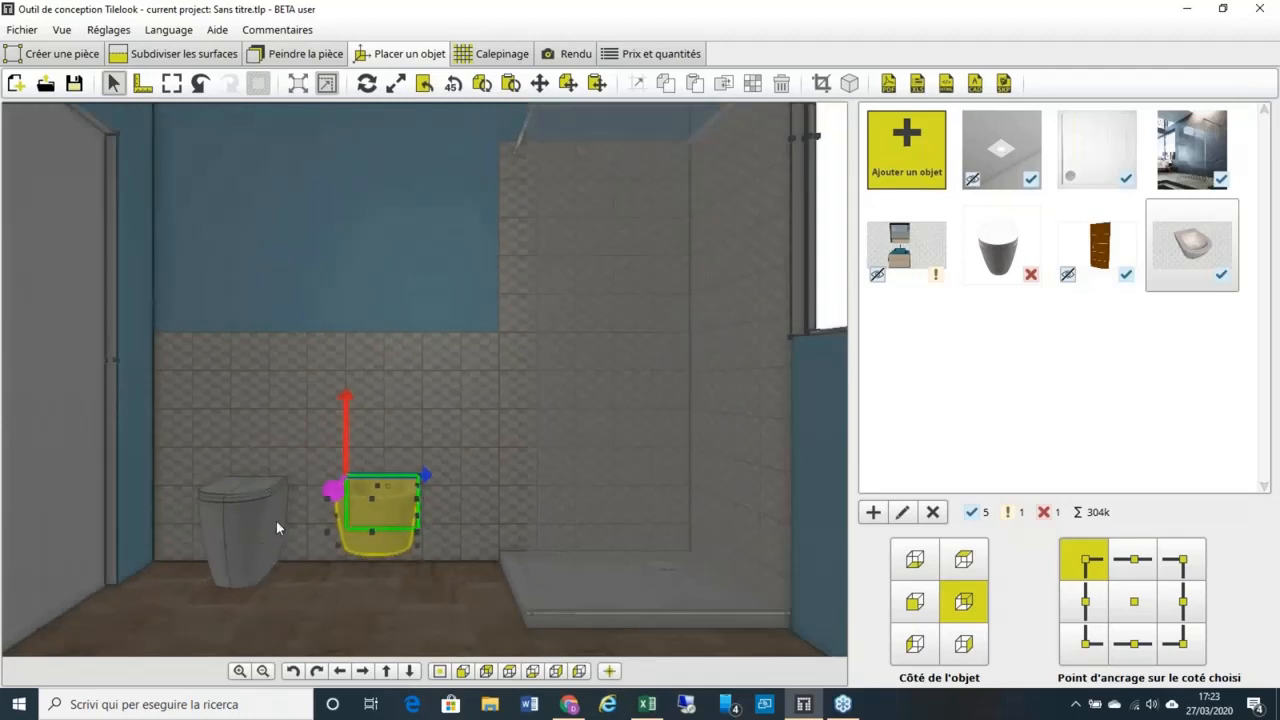
{"action": "left_click", "coordinate": [577, 499]}
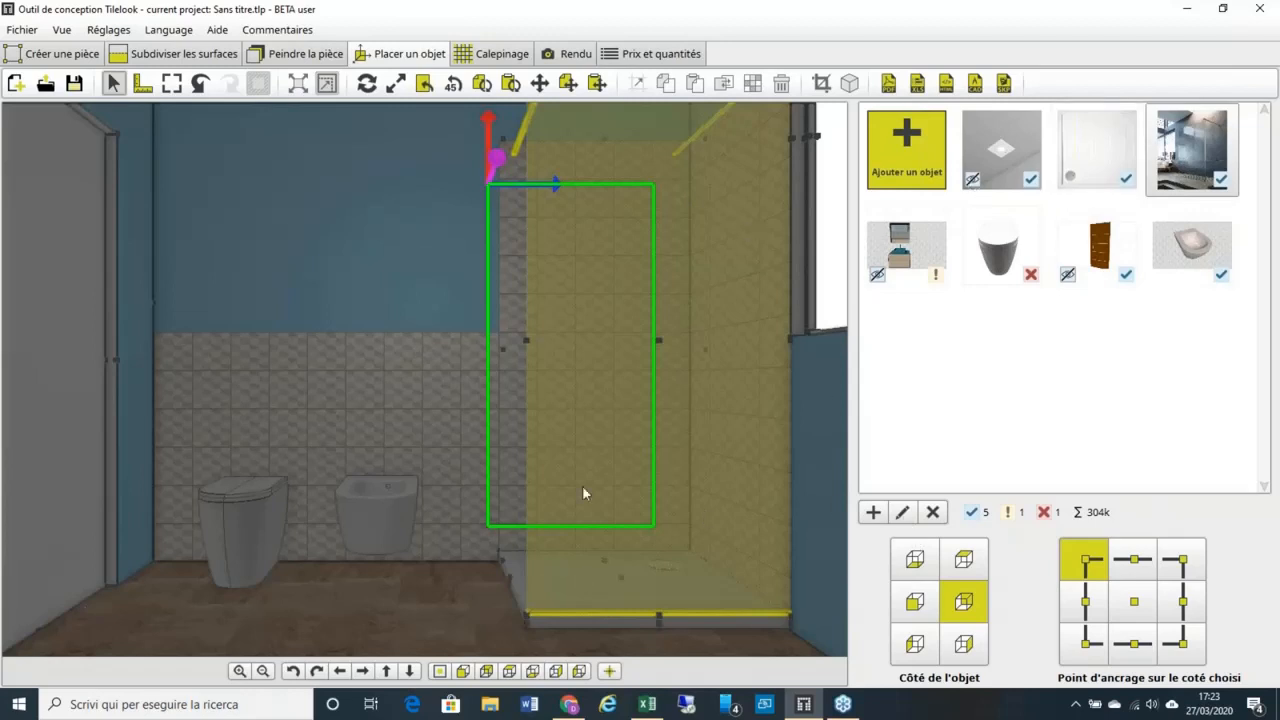
Step: Uncheck Activé in the shower enclosure's properties and apply to hide it
{"action": "left_click", "coordinate": [903, 513]}
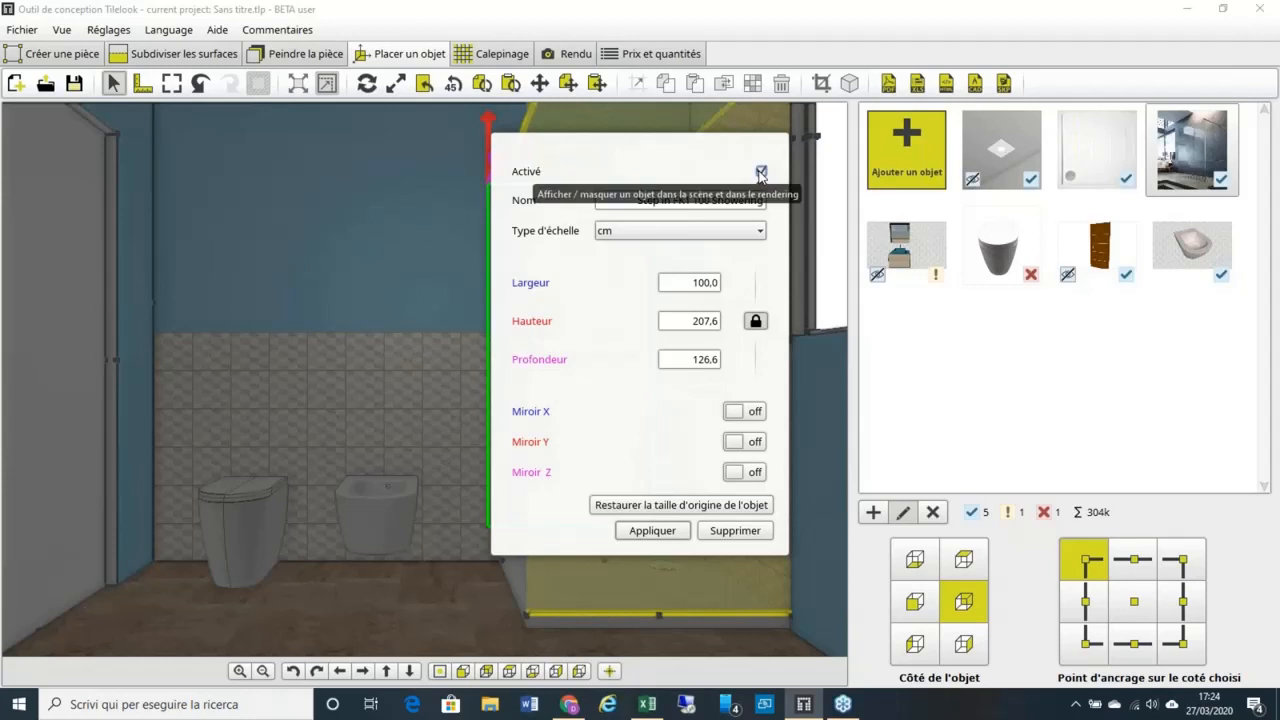
{"action": "left_click", "coordinate": [761, 172]}
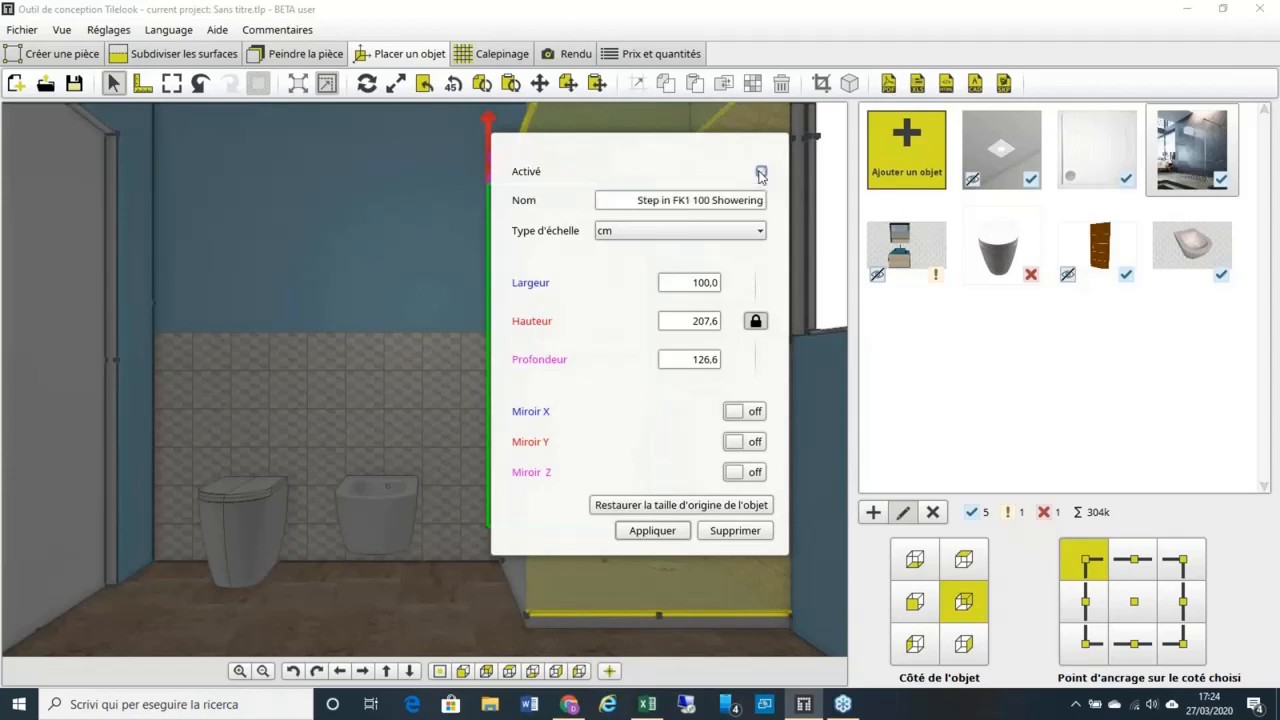
{"action": "left_click", "coordinate": [664, 536]}
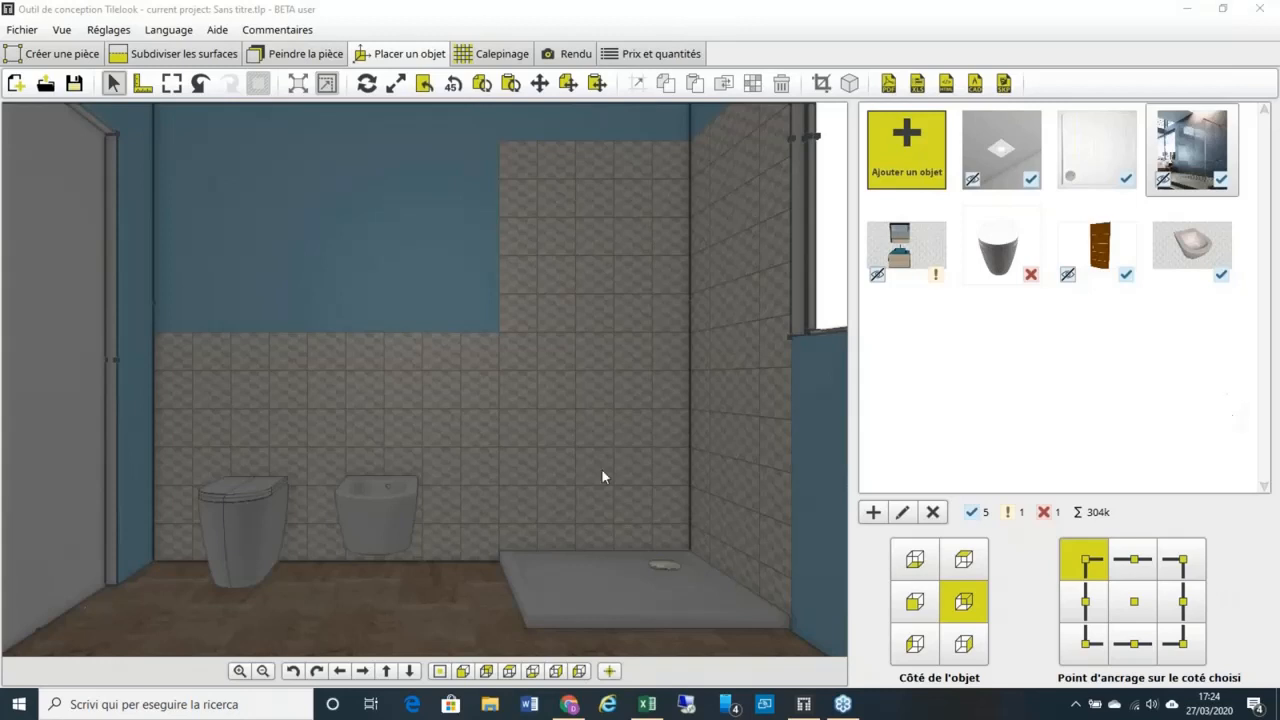
Step: Select the shower tray and try entering a width of 11
{"action": "left_click", "coordinate": [534, 573]}
{"action": "left_click", "coordinate": [663, 587]}
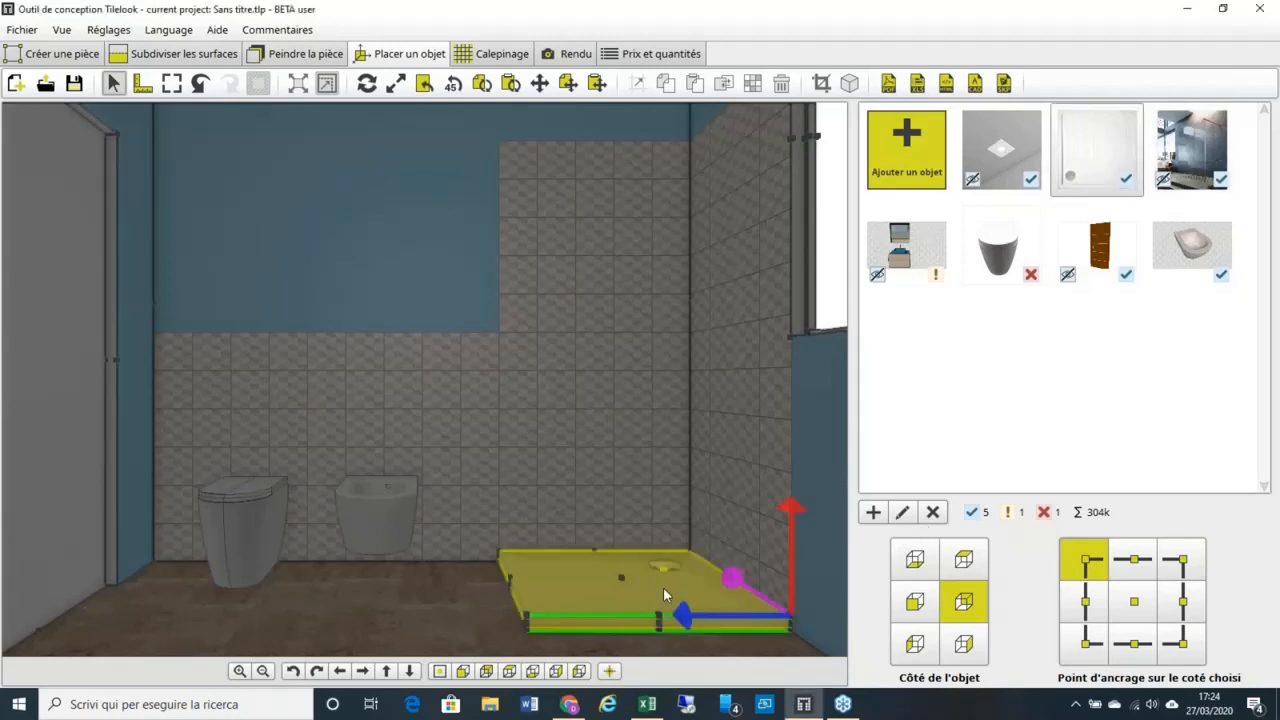
{"action": "left_click", "coordinate": [902, 513]}
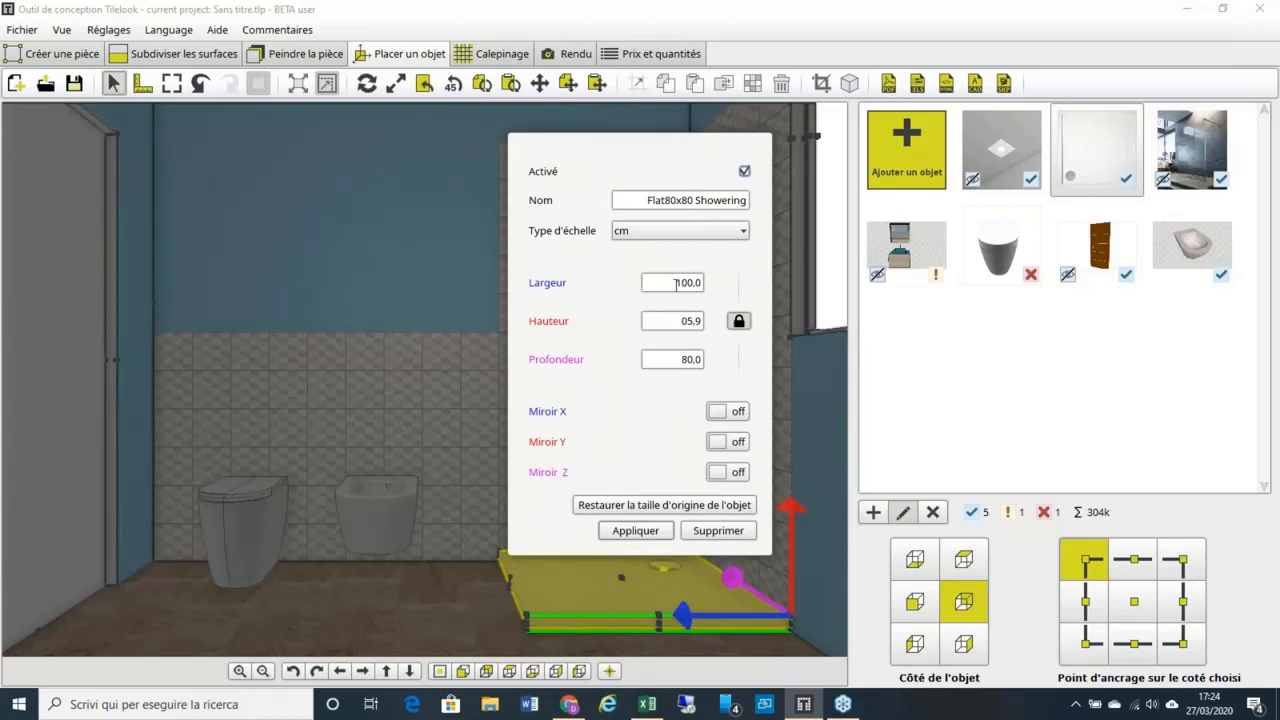
{"action": "left_click_drag", "start_coordinate": [676, 284], "coordinate": [708, 290]}
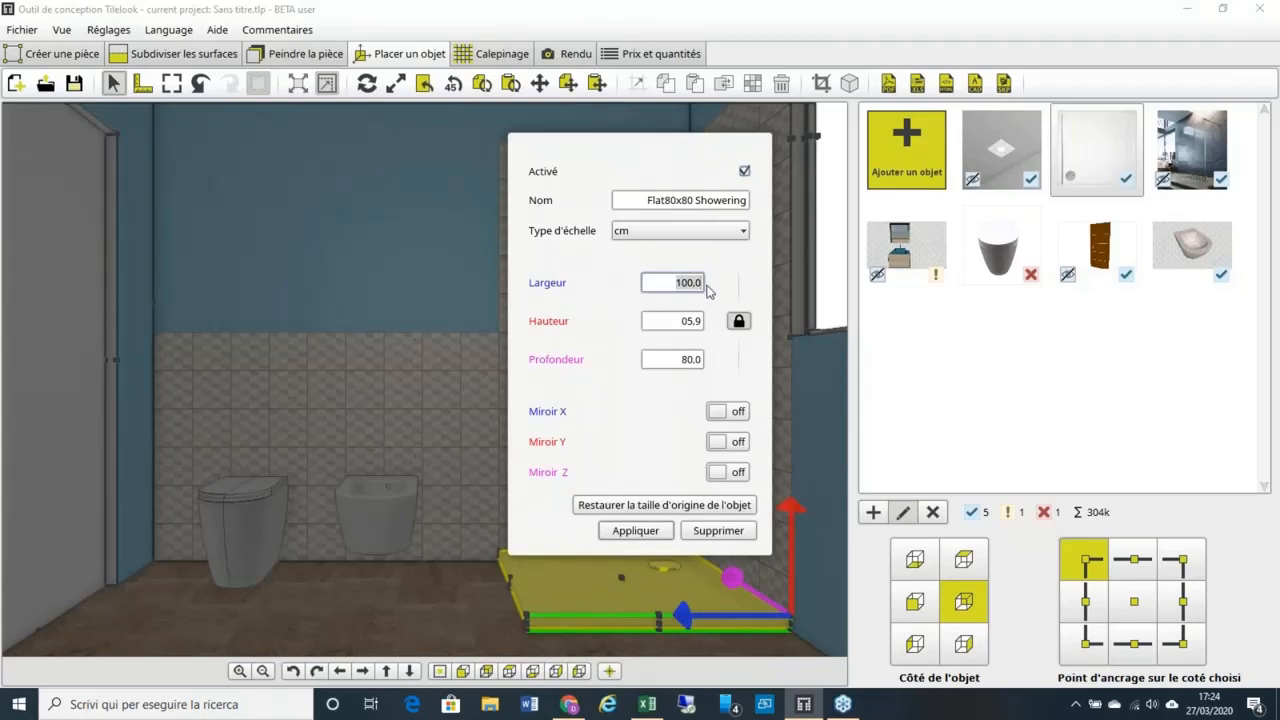
{"action": "type", "text": "110"}
{"action": "left_click", "coordinate": [650, 530]}
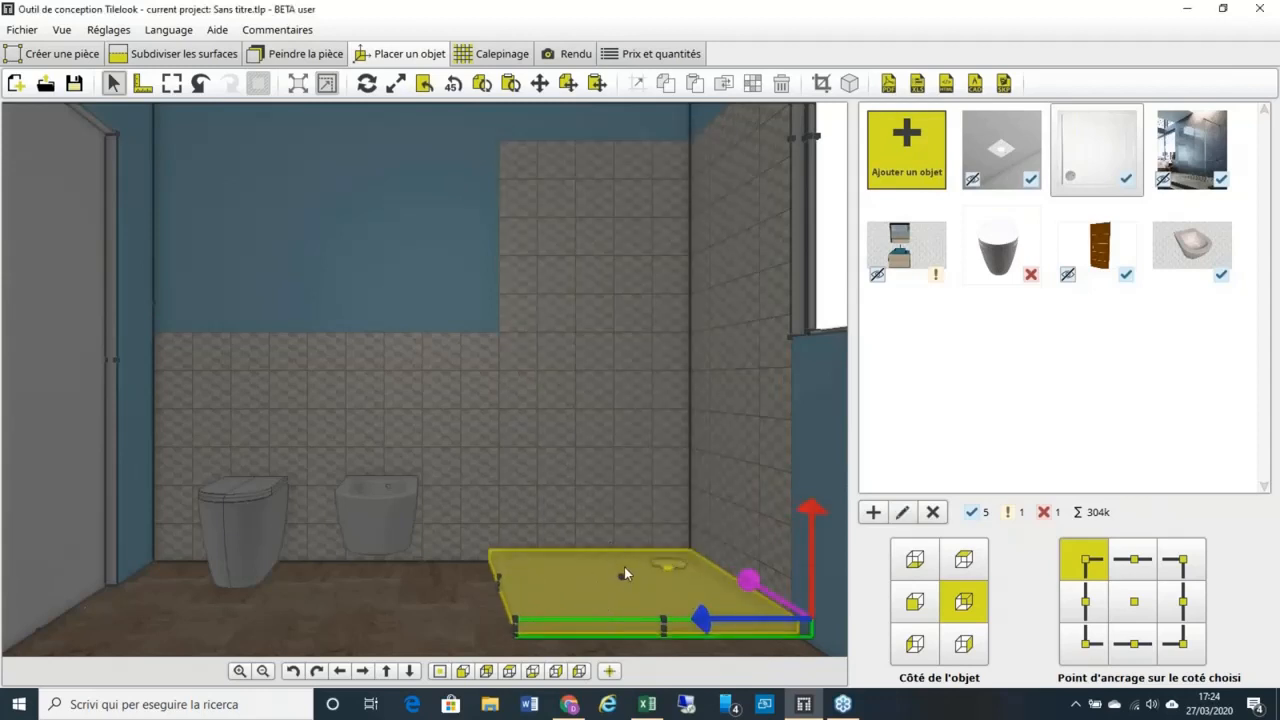
Step: Turn off proportional scaling and restore the tray to its original 80×80 size
{"action": "left_click", "coordinate": [903, 513]}
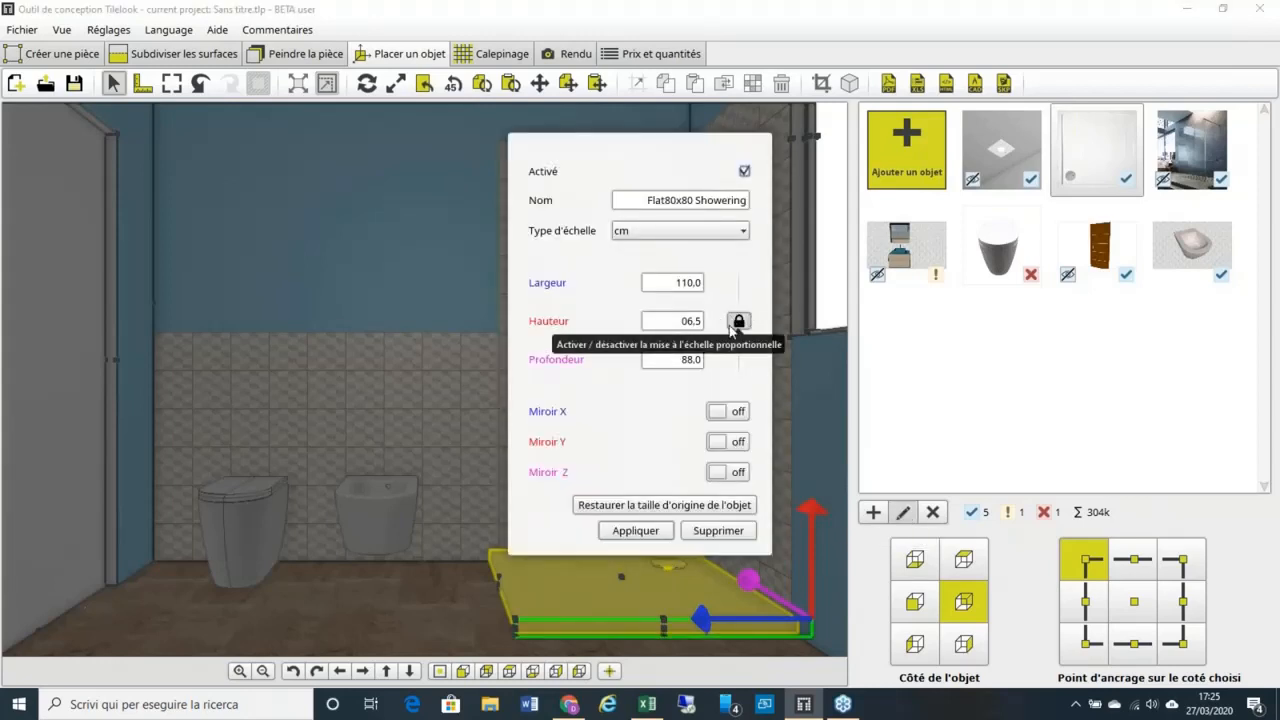
{"action": "left_click", "coordinate": [737, 322]}
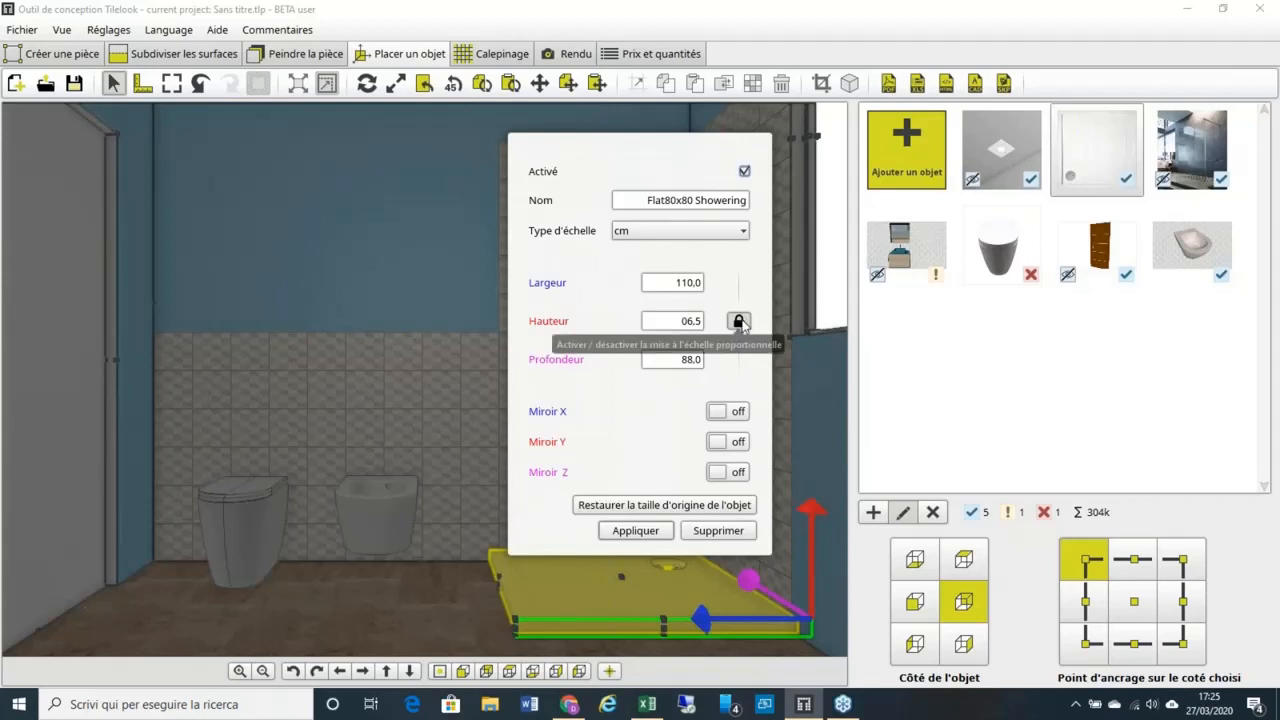
{"action": "left_click", "coordinate": [740, 322]}
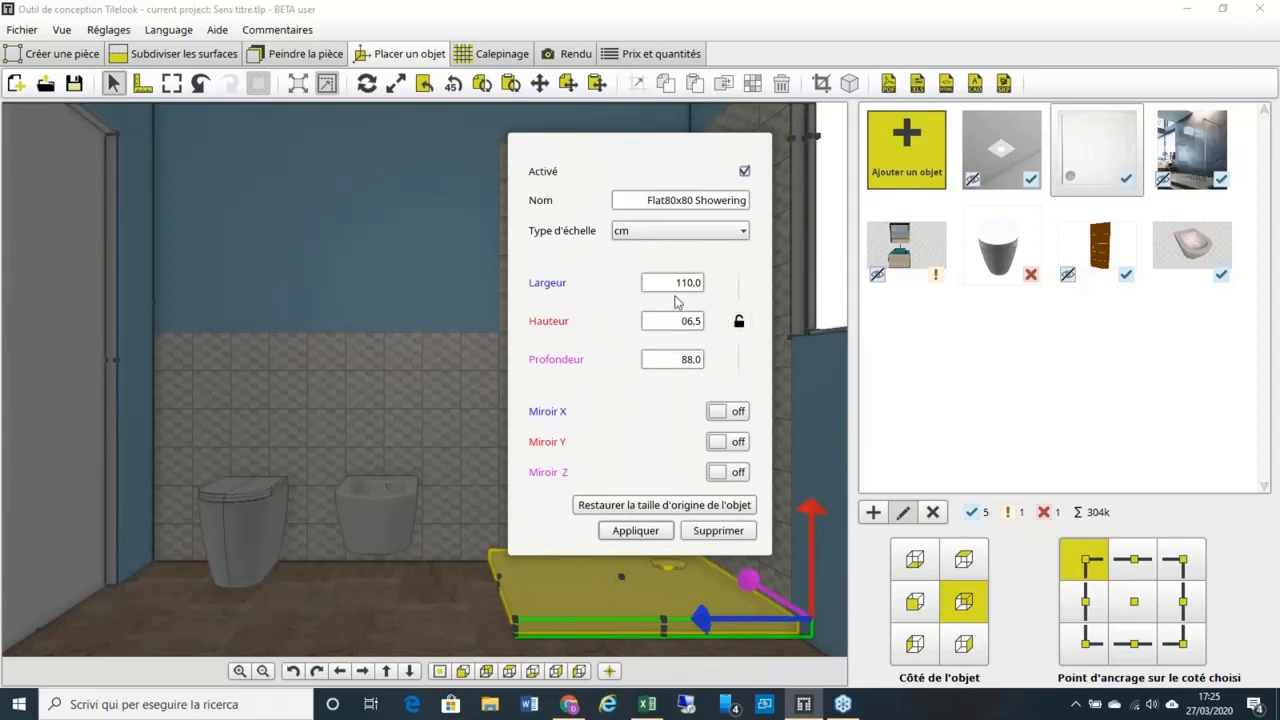
{"action": "left_click", "coordinate": [636, 531]}
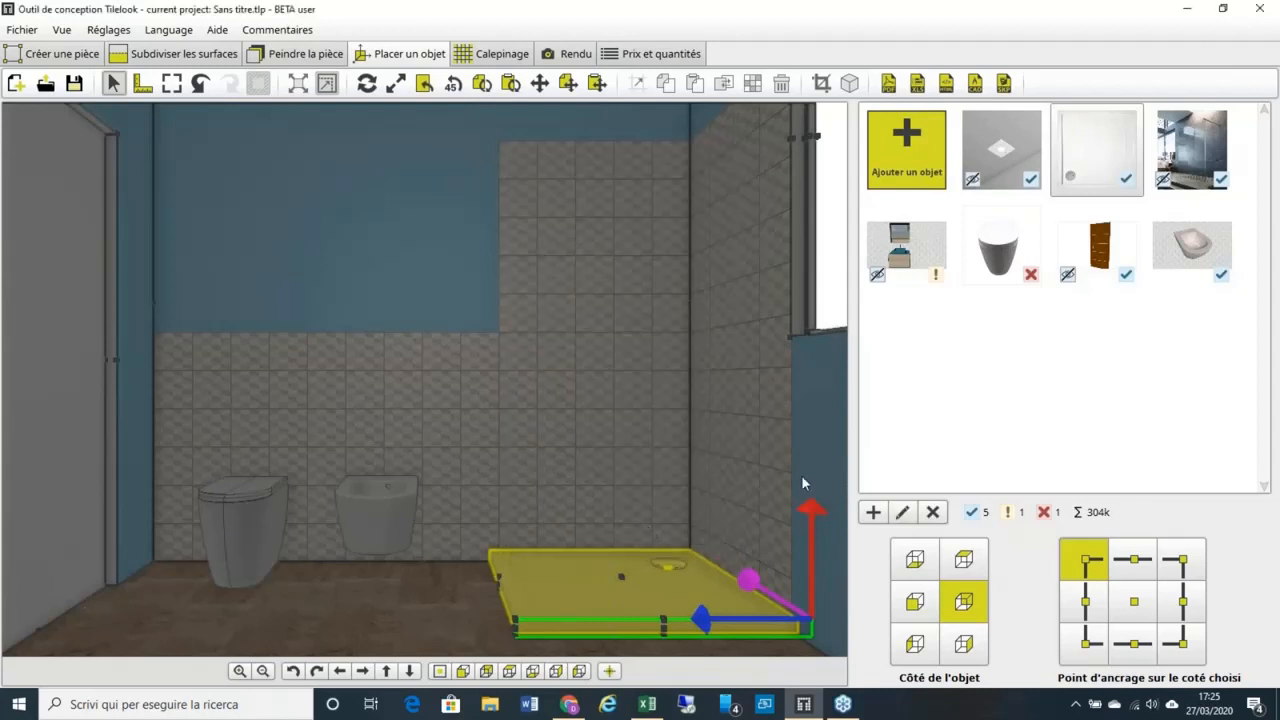
{"action": "left_click", "coordinate": [900, 513]}
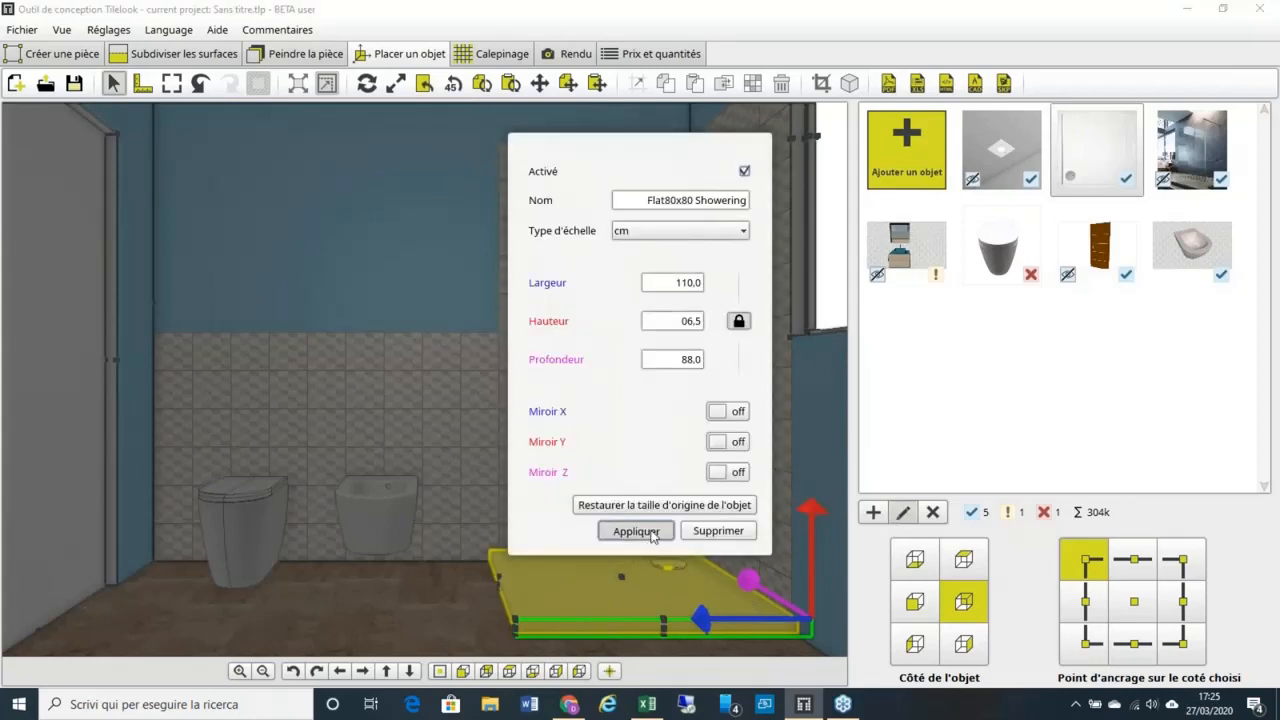
{"action": "left_click", "coordinate": [652, 534]}
{"action": "left_click", "coordinate": [903, 512]}
{"action": "left_click", "coordinate": [664, 505]}
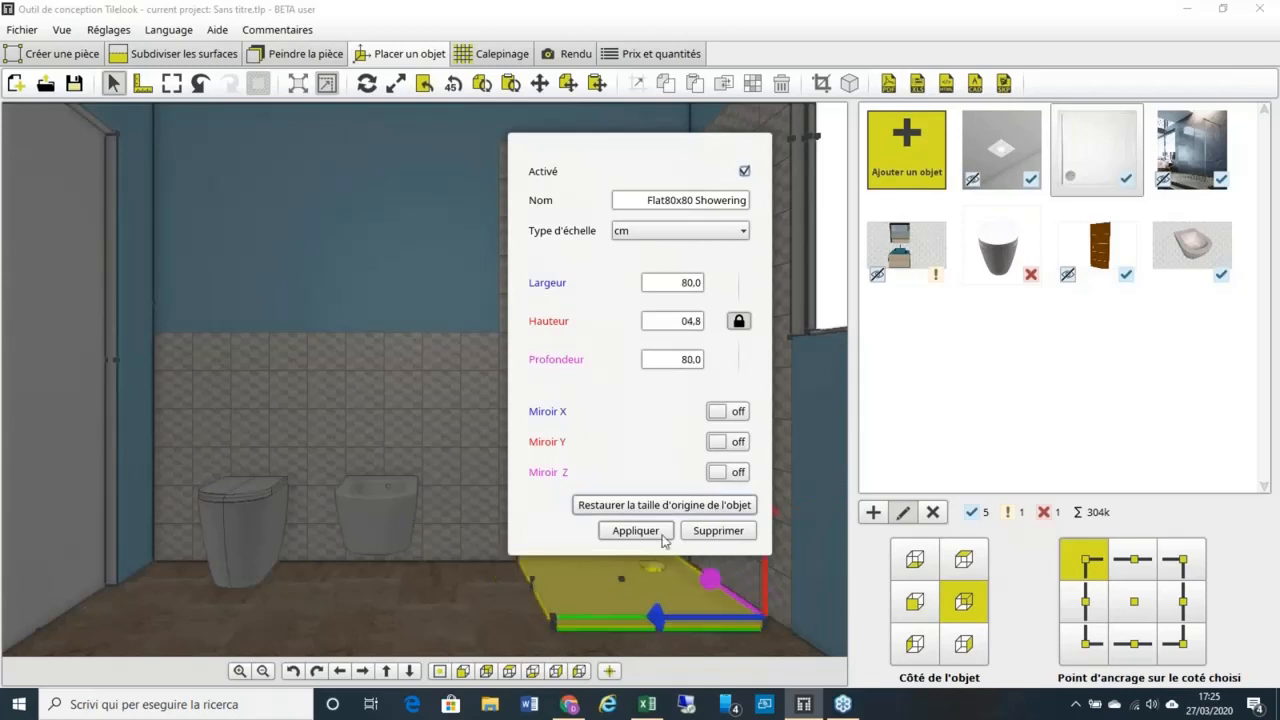
Step: Unlock the proportion lock and set the tray's Largeur to 100 cm
{"action": "double_click", "coordinate": [684, 282]}
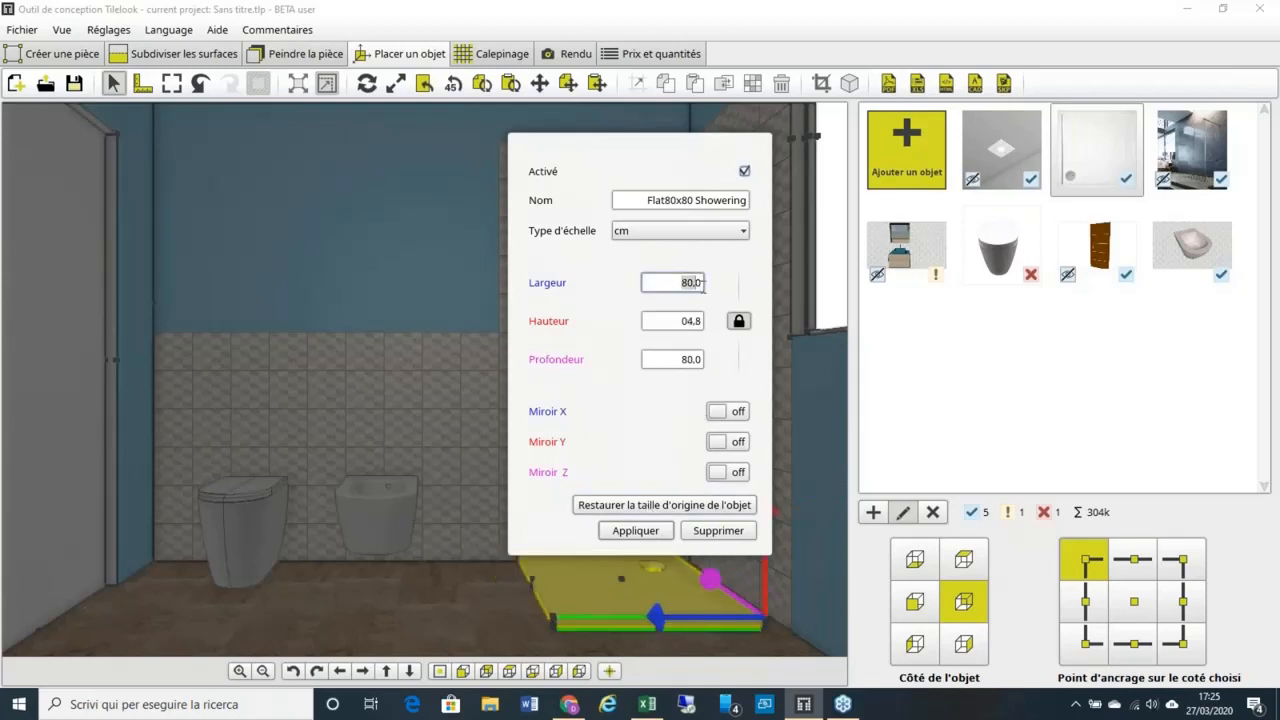
{"action": "left_click", "coordinate": [739, 320]}
{"action": "double_click", "coordinate": [701, 288]}
{"action": "type", "text": "100"}
{"action": "left_click", "coordinate": [651, 536]}
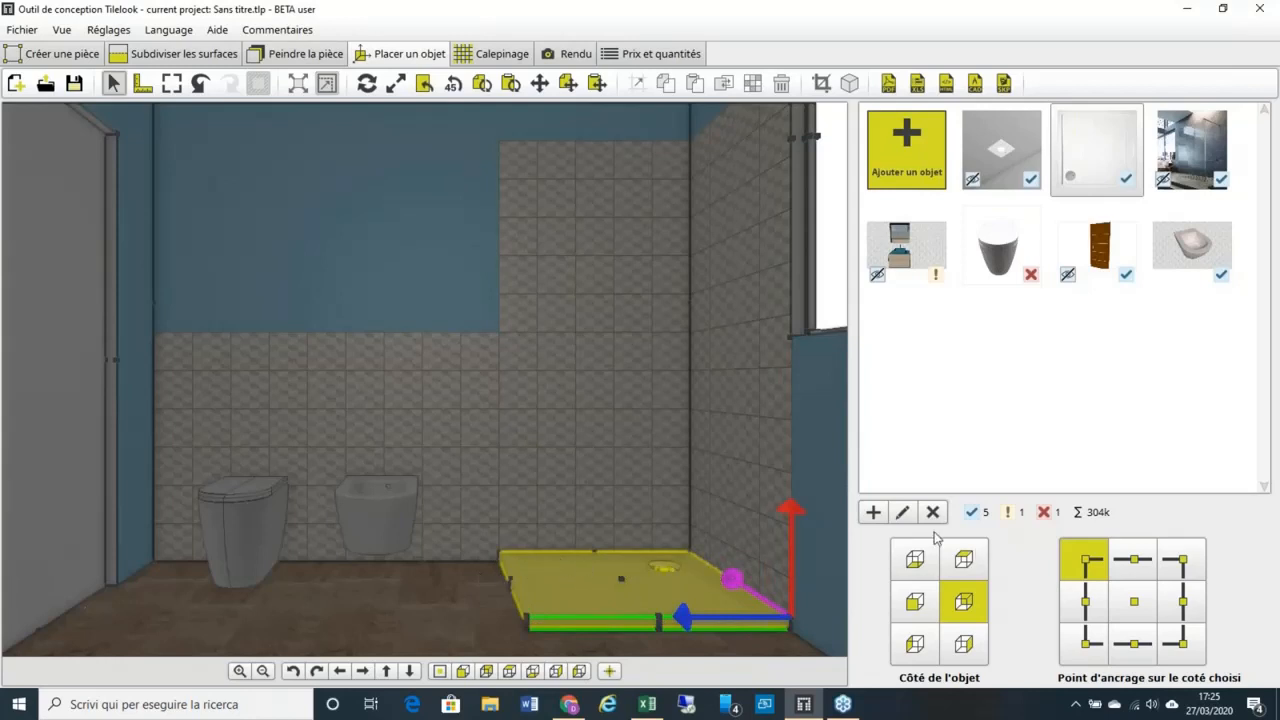
Step: Set the shower tray's Largeur to 150 cm, then bring up the add-object options
{"action": "left_click", "coordinate": [902, 512]}
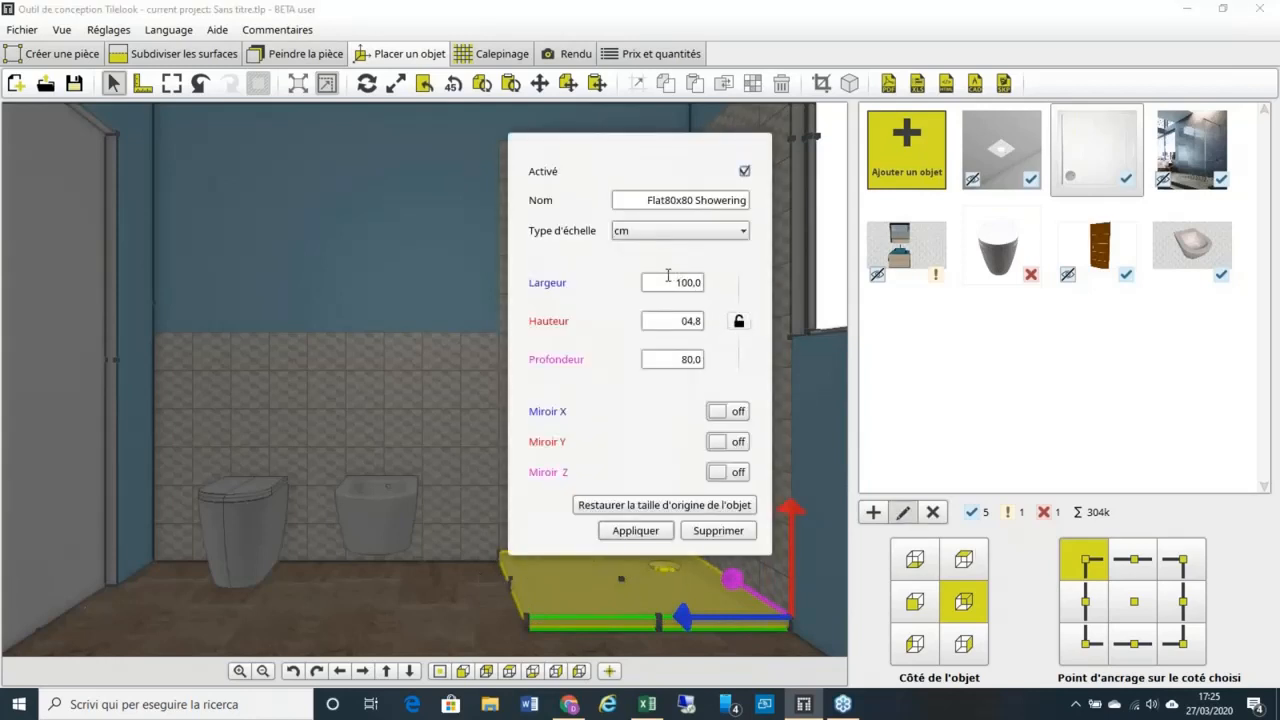
{"action": "left_click_drag", "start_coordinate": [670, 280], "coordinate": [716, 288]}
{"action": "type", "text": "15"}
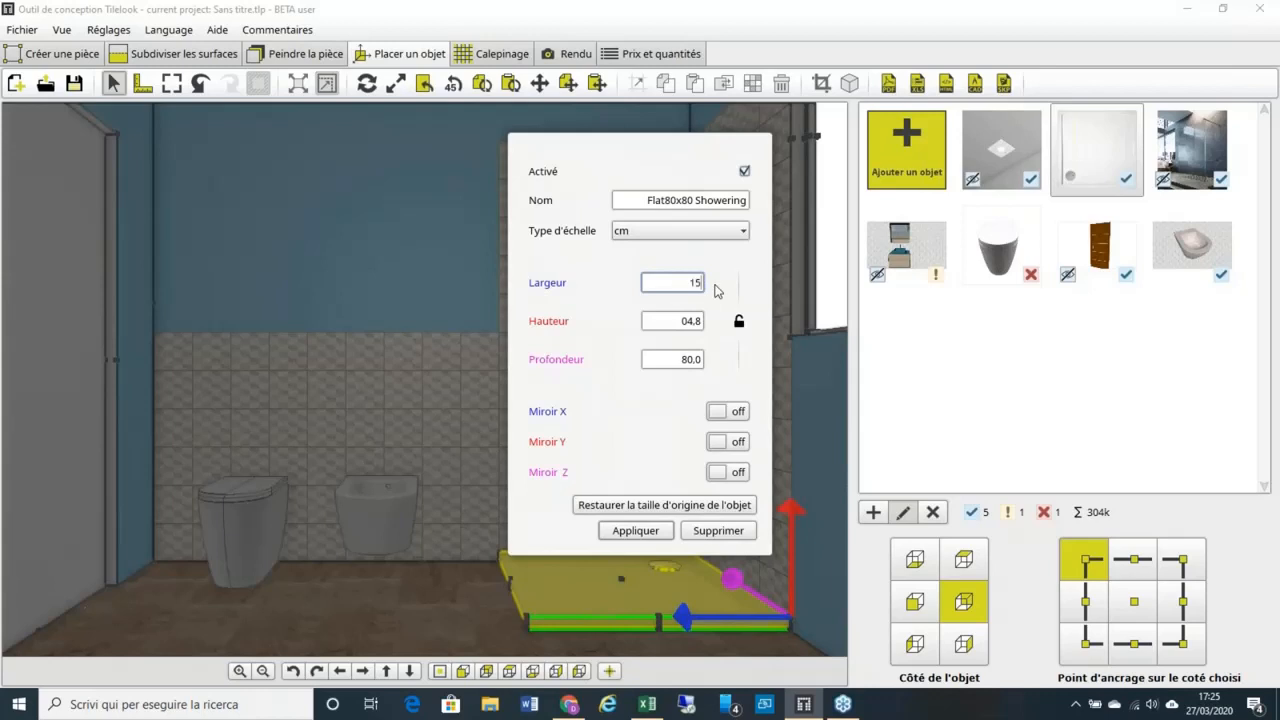
{"action": "type", "text": "0"}
{"action": "left_click", "coordinate": [648, 536]}
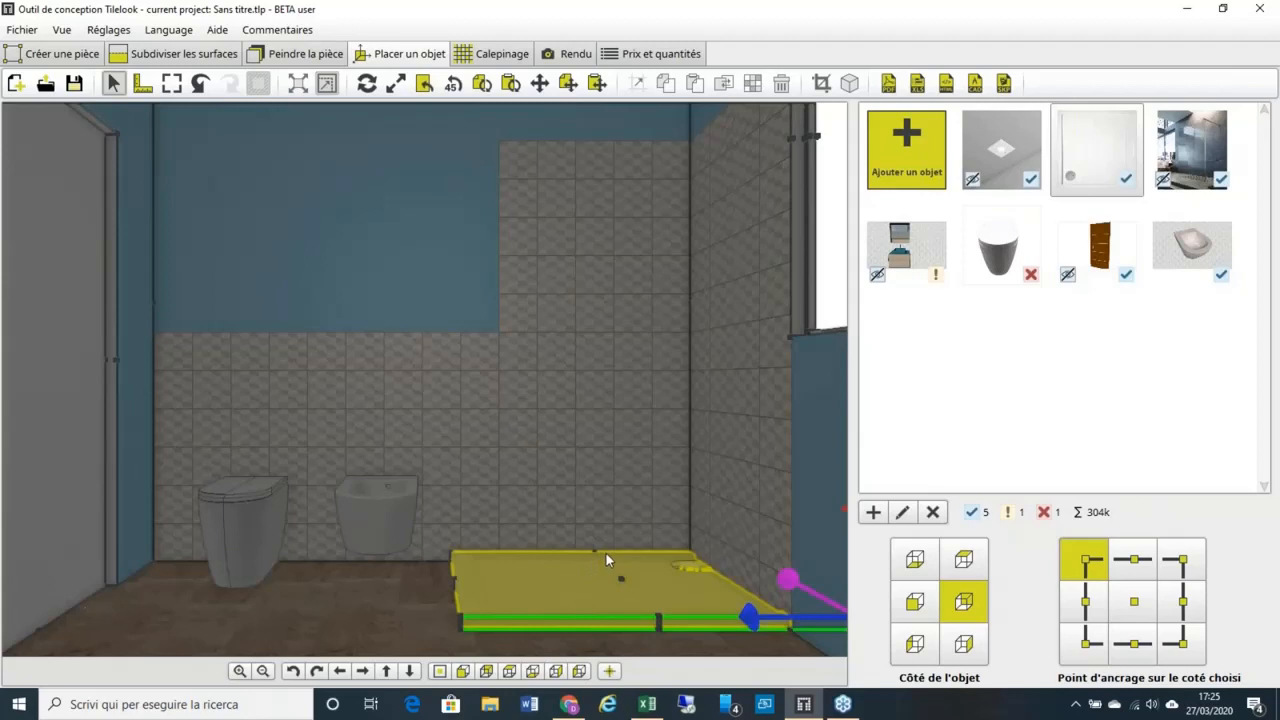
{"action": "left_click", "coordinate": [908, 186]}
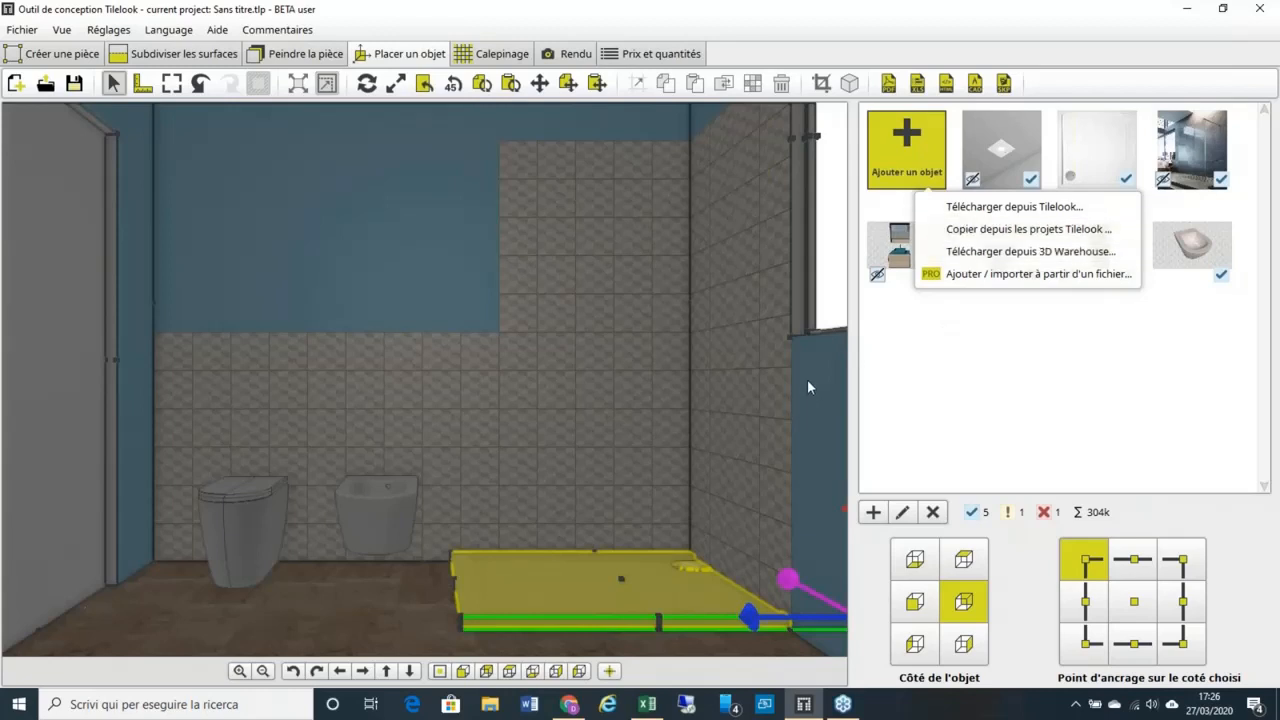
Step: Dismiss the add-object menu and tick Activé on the Step in FK1 100 enclosure
{"action": "left_click", "coordinate": [1042, 346]}
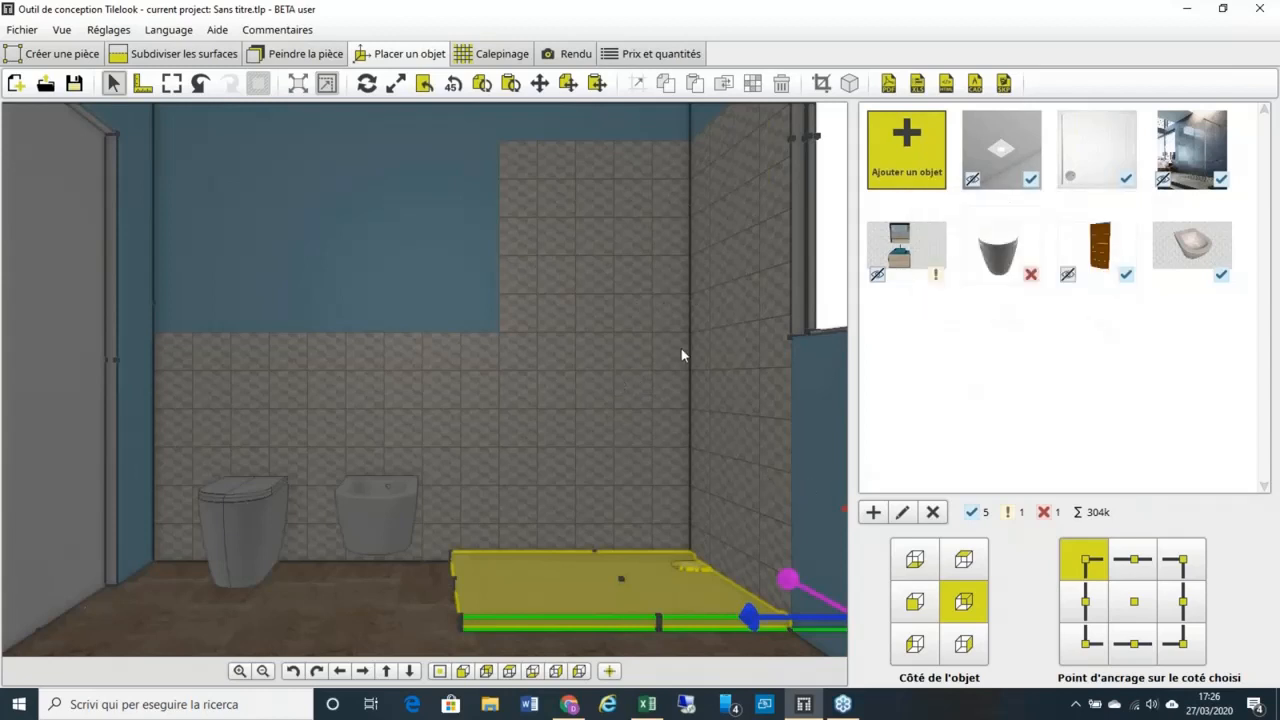
{"action": "left_click", "coordinate": [1203, 160]}
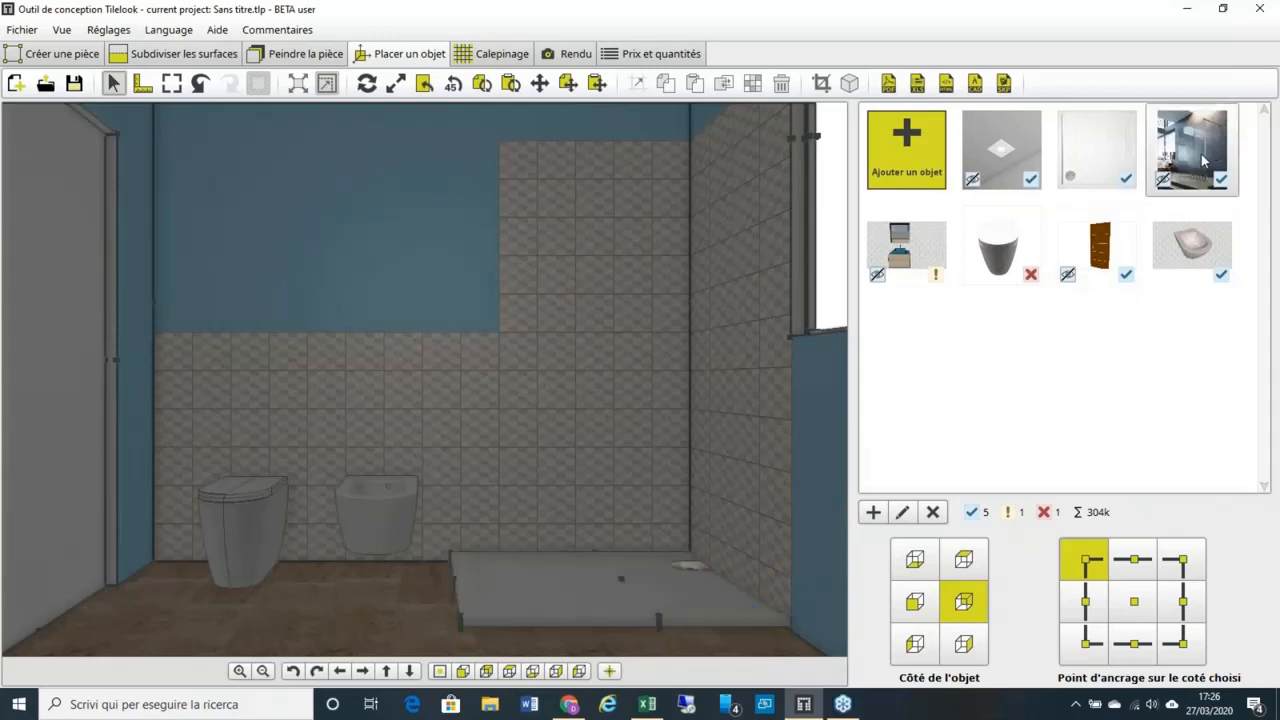
{"action": "mouse_move", "coordinate": [1200, 158]}
{"action": "left_click", "coordinate": [902, 512]}
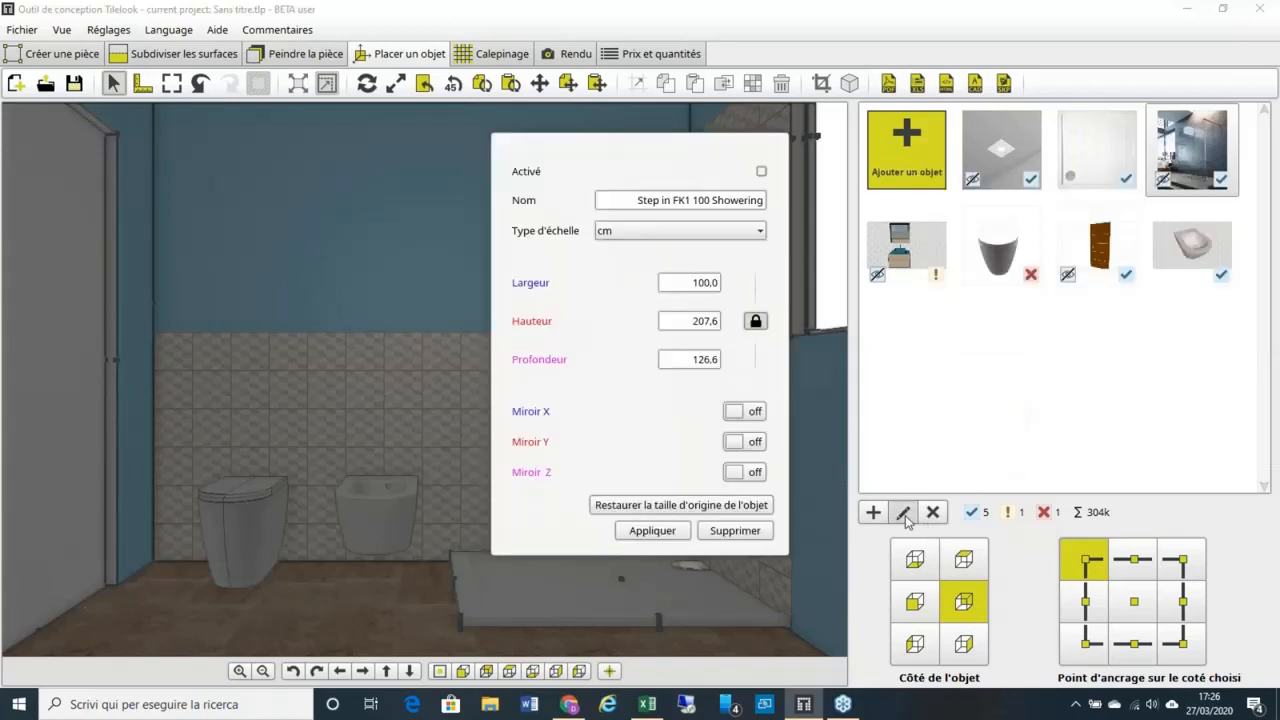
{"action": "left_click", "coordinate": [761, 171]}
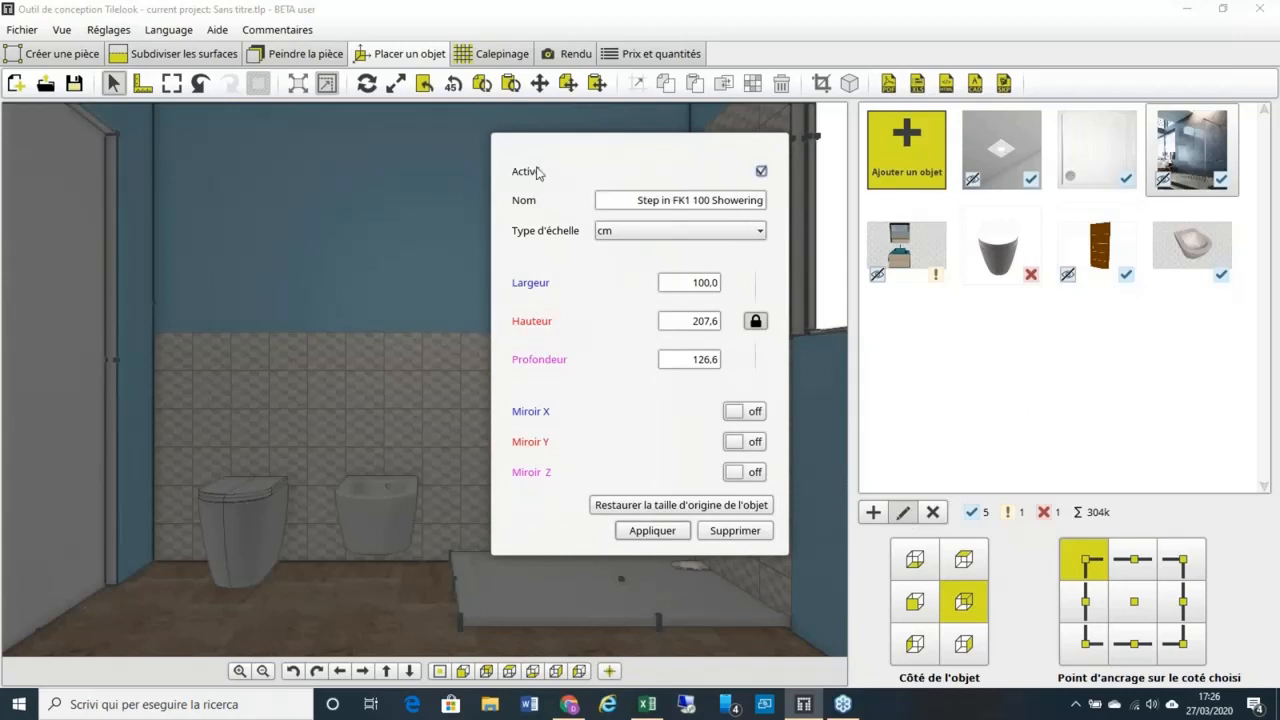
{"action": "left_click", "coordinate": [640, 529]}
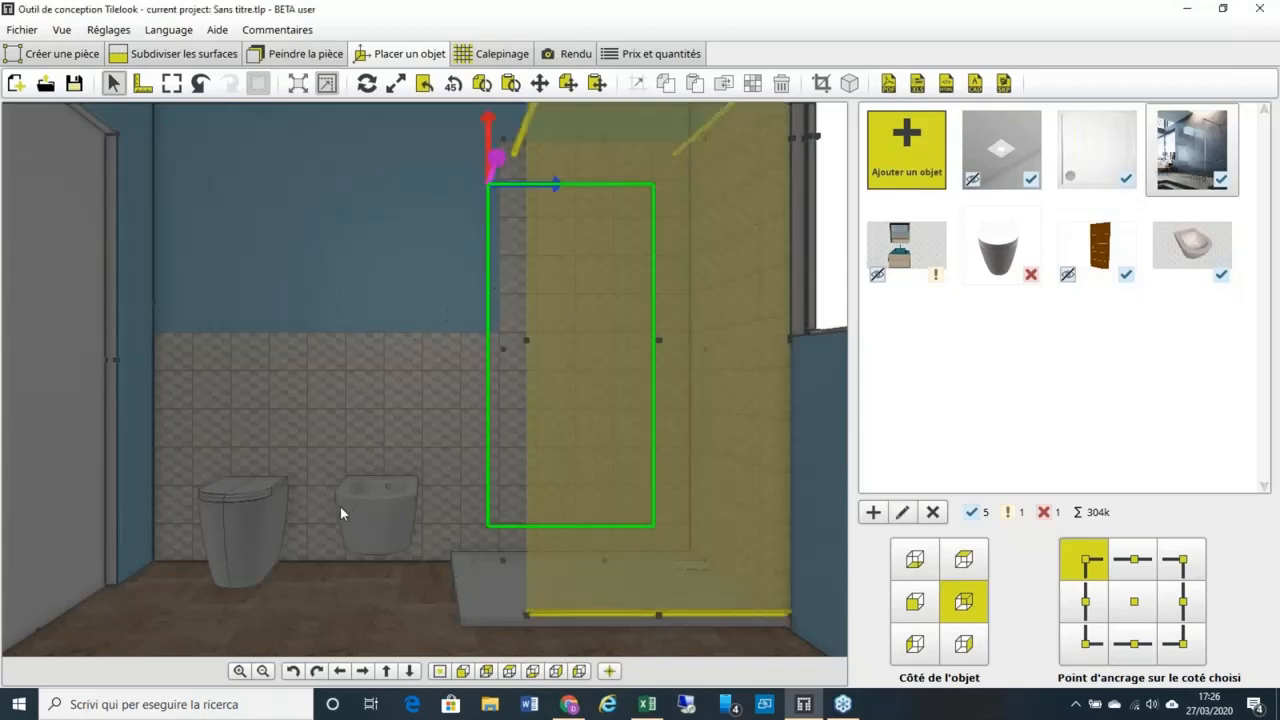
{"action": "left_click", "coordinate": [344, 505]}
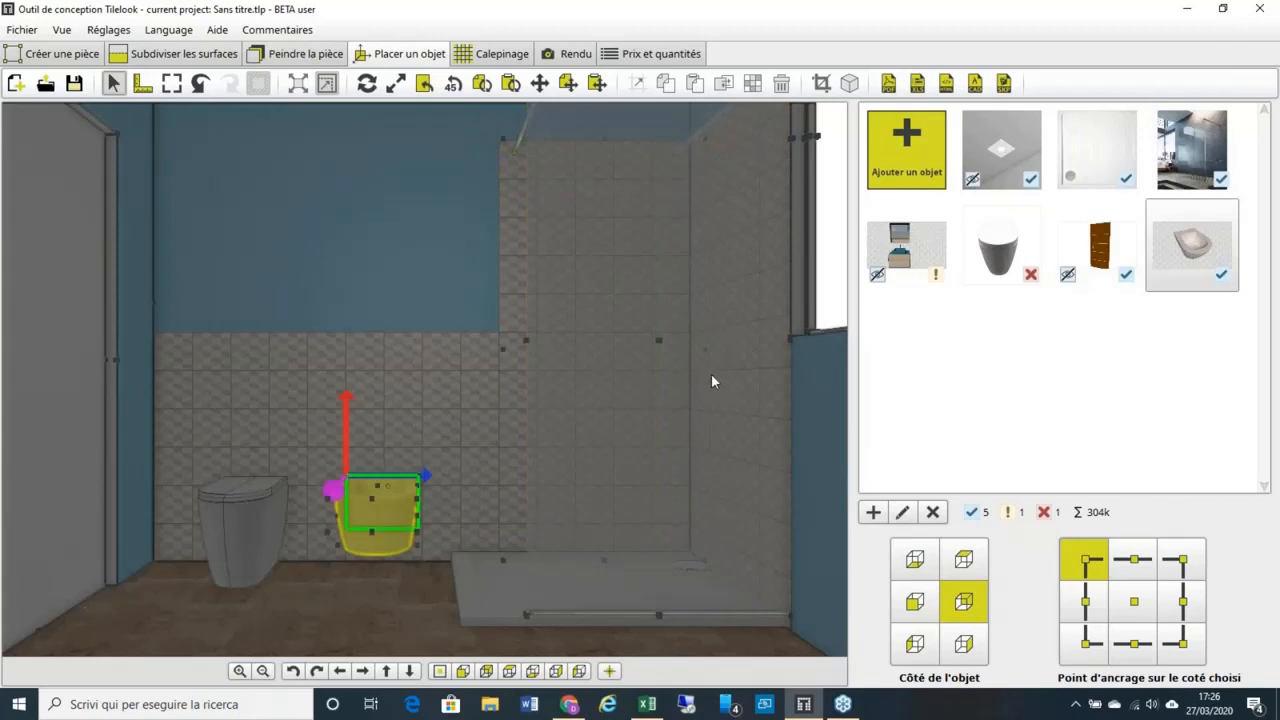
{"action": "scroll", "coordinate": [695, 372], "scroll_direction": "down", "scroll_amount": 1}
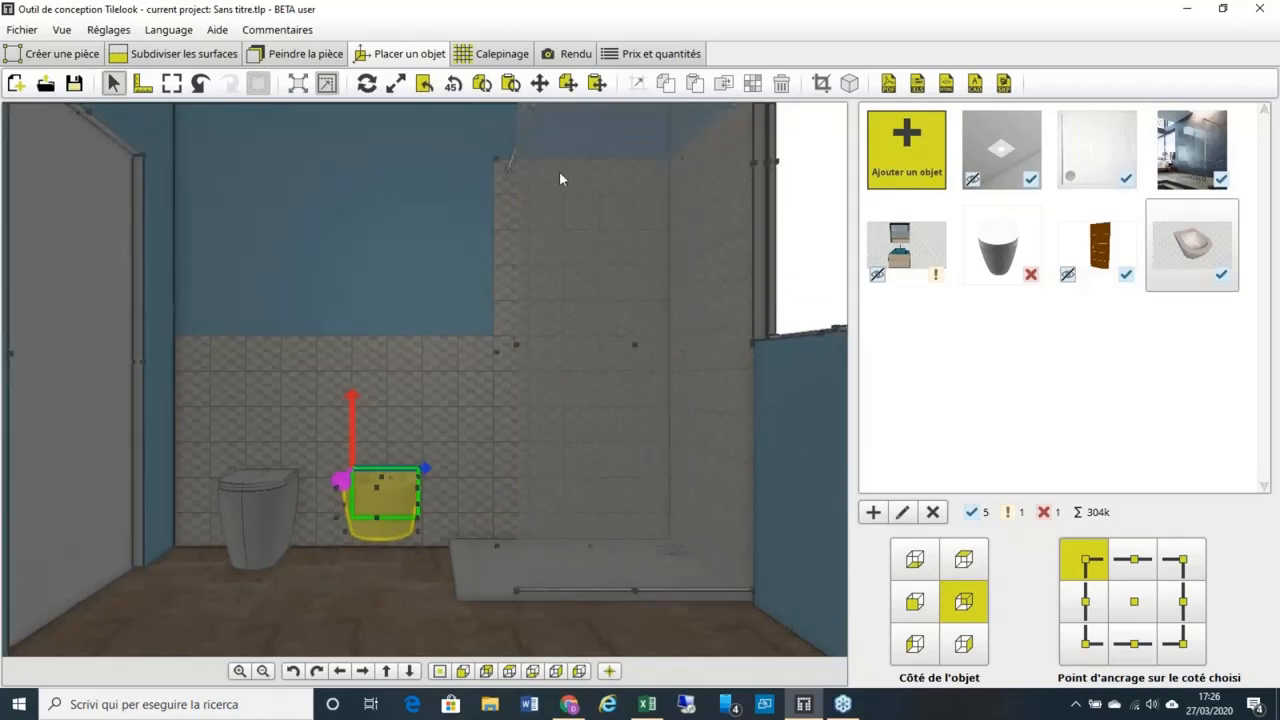
Step: Switch to the Rendu workspace and zoom the 3D view
{"action": "left_click", "coordinate": [567, 55]}
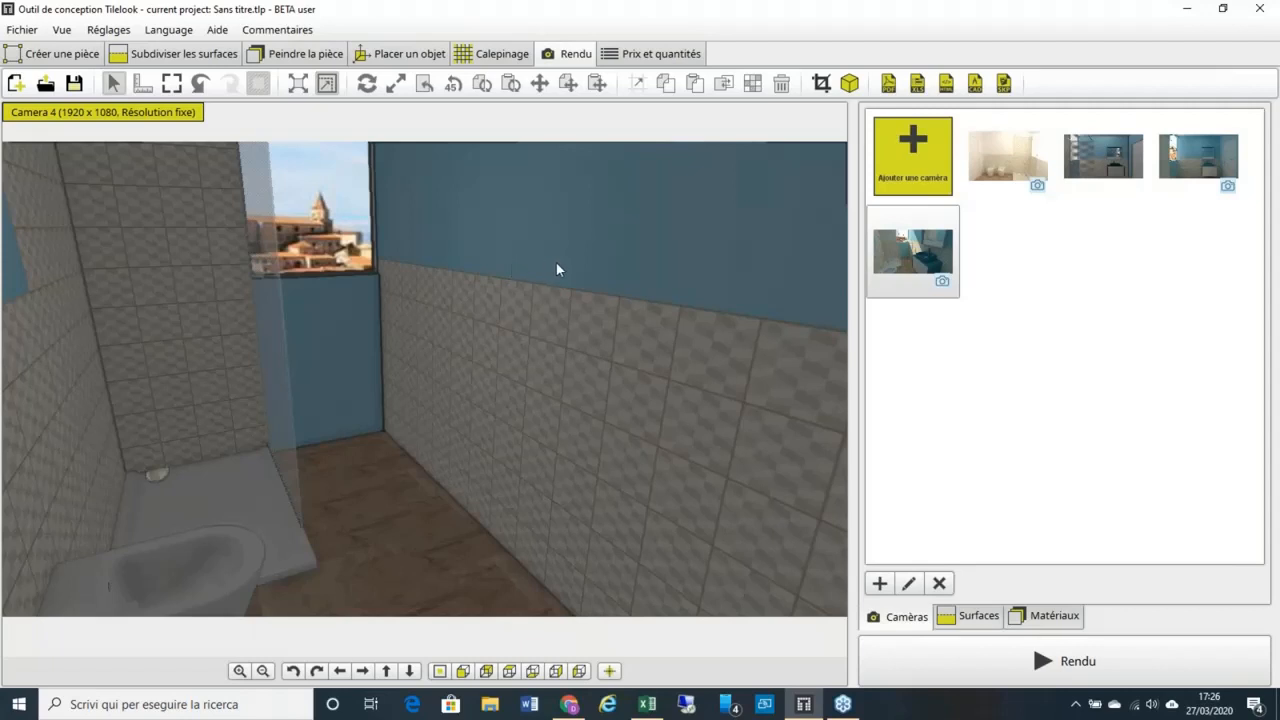
{"action": "scroll", "coordinate": [557, 274], "scroll_direction": "down", "scroll_amount": 5}
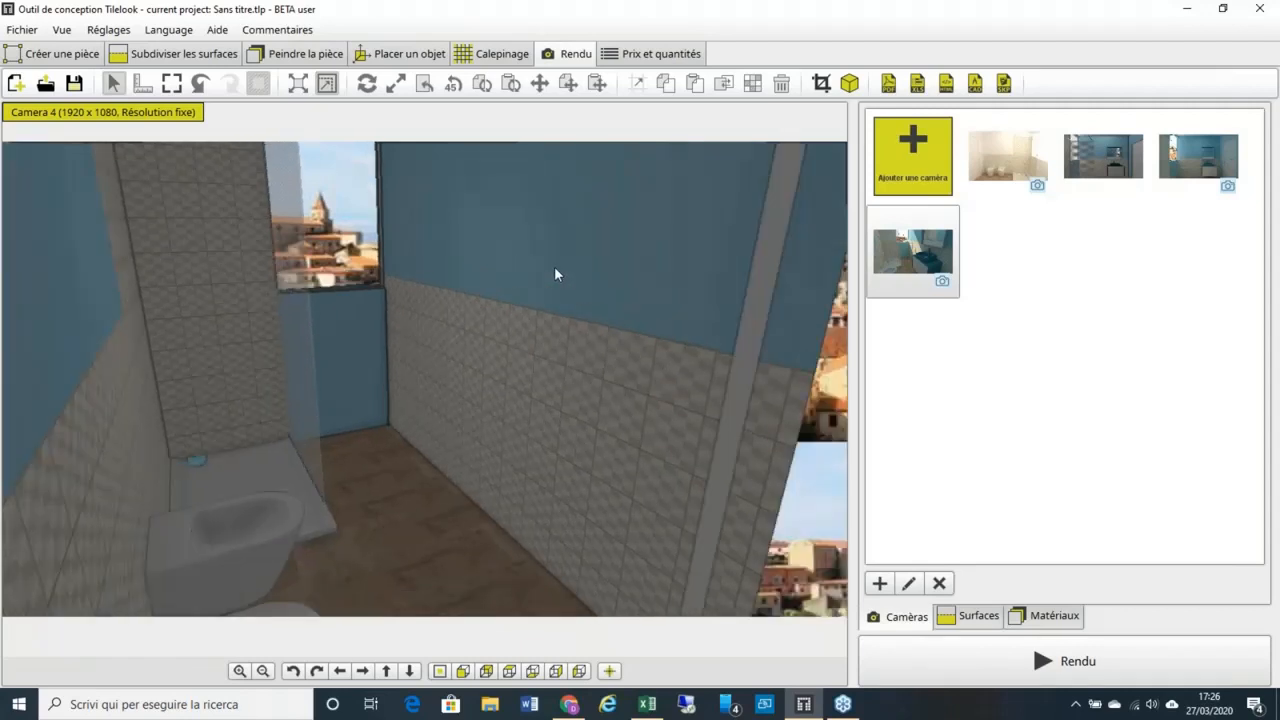
{"action": "scroll", "coordinate": [557, 274], "scroll_direction": "up", "scroll_amount": 3}
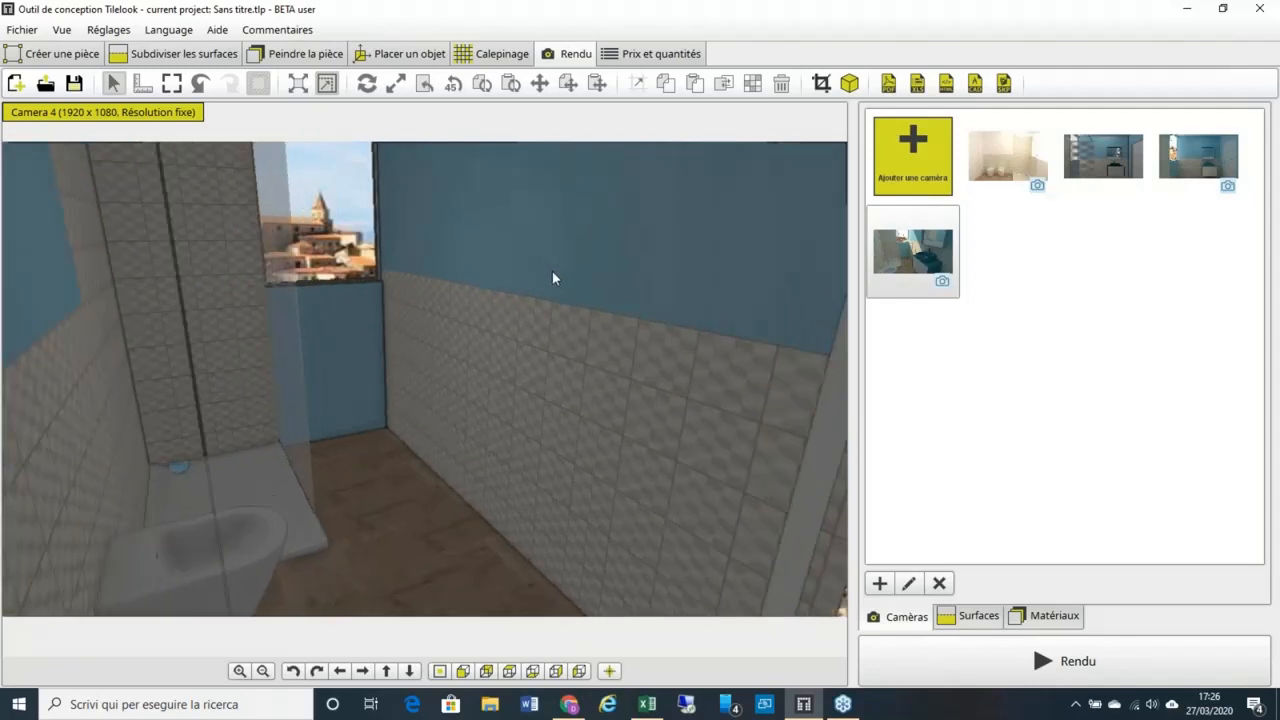
{"action": "scroll", "coordinate": [555, 278], "scroll_direction": "up", "scroll_amount": 4}
{"action": "scroll", "coordinate": [555, 278], "scroll_direction": "down", "scroll_amount": 4}
{"action": "scroll", "coordinate": [555, 281], "scroll_direction": "up", "scroll_amount": 2}
{"action": "scroll", "coordinate": [555, 281], "scroll_direction": "down", "scroll_amount": 2}
{"action": "scroll", "coordinate": [555, 281], "scroll_direction": "up", "scroll_amount": 2}
Step: Frame the window, shower and toilet, and save the view as Camera 6
{"action": "middle_click_drag", "start_coordinate": [511, 305], "coordinate": [559, 263]}
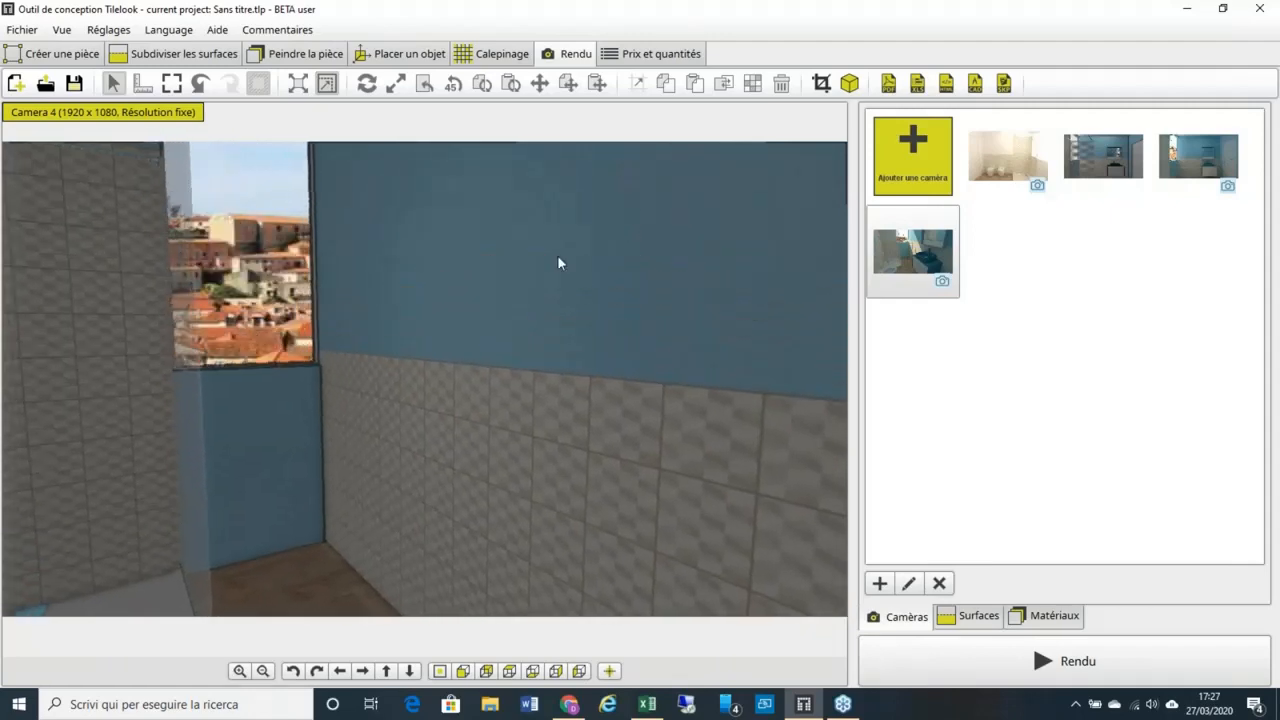
{"action": "scroll", "coordinate": [559, 263], "scroll_direction": "up", "scroll_amount": 1}
{"action": "scroll", "coordinate": [551, 265], "scroll_direction": "down", "scroll_amount": 3}
{"action": "scroll", "coordinate": [534, 267], "scroll_direction": "up", "scroll_amount": 1}
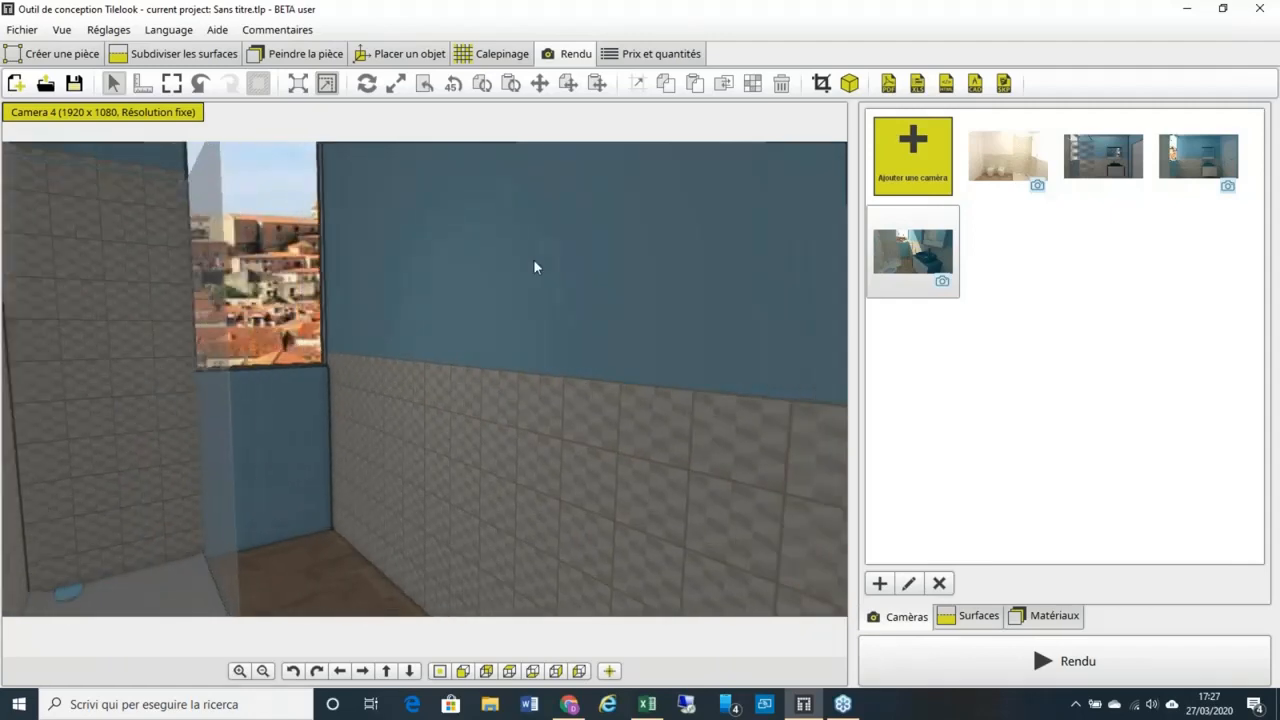
{"action": "middle_click_drag", "start_coordinate": [534, 266], "coordinate": [514, 366]}
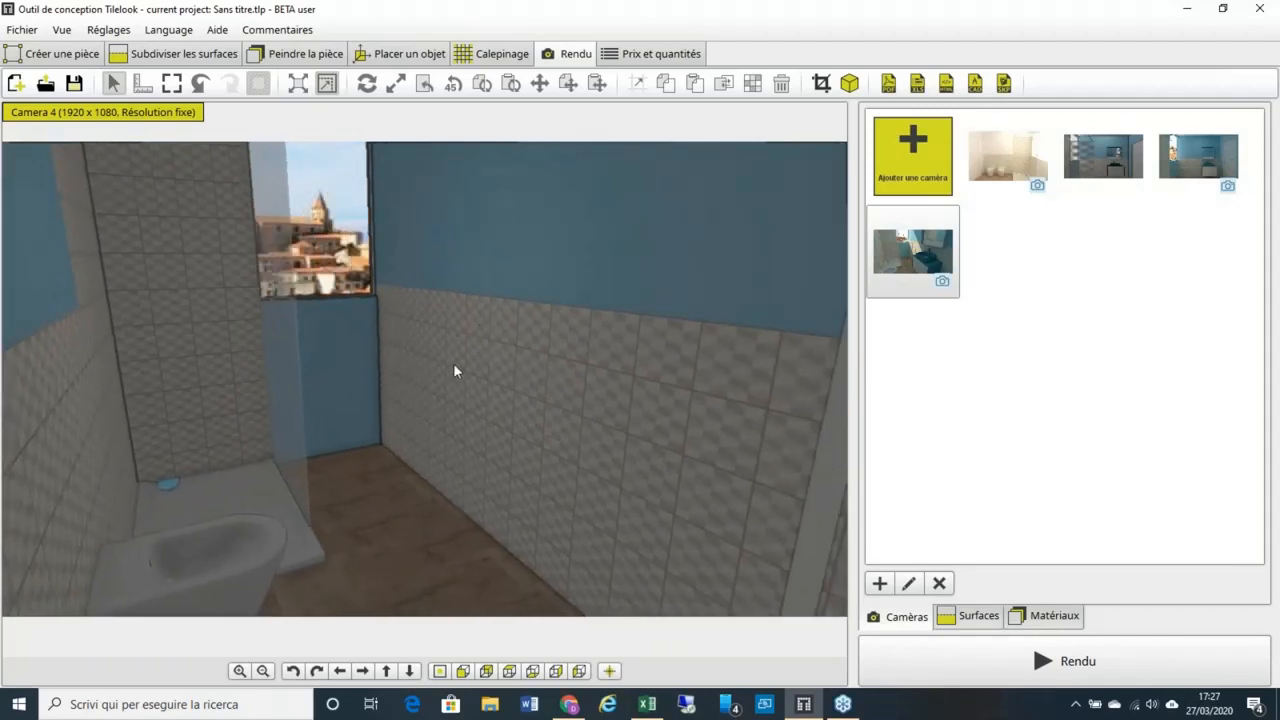
{"action": "left_click", "coordinate": [921, 179]}
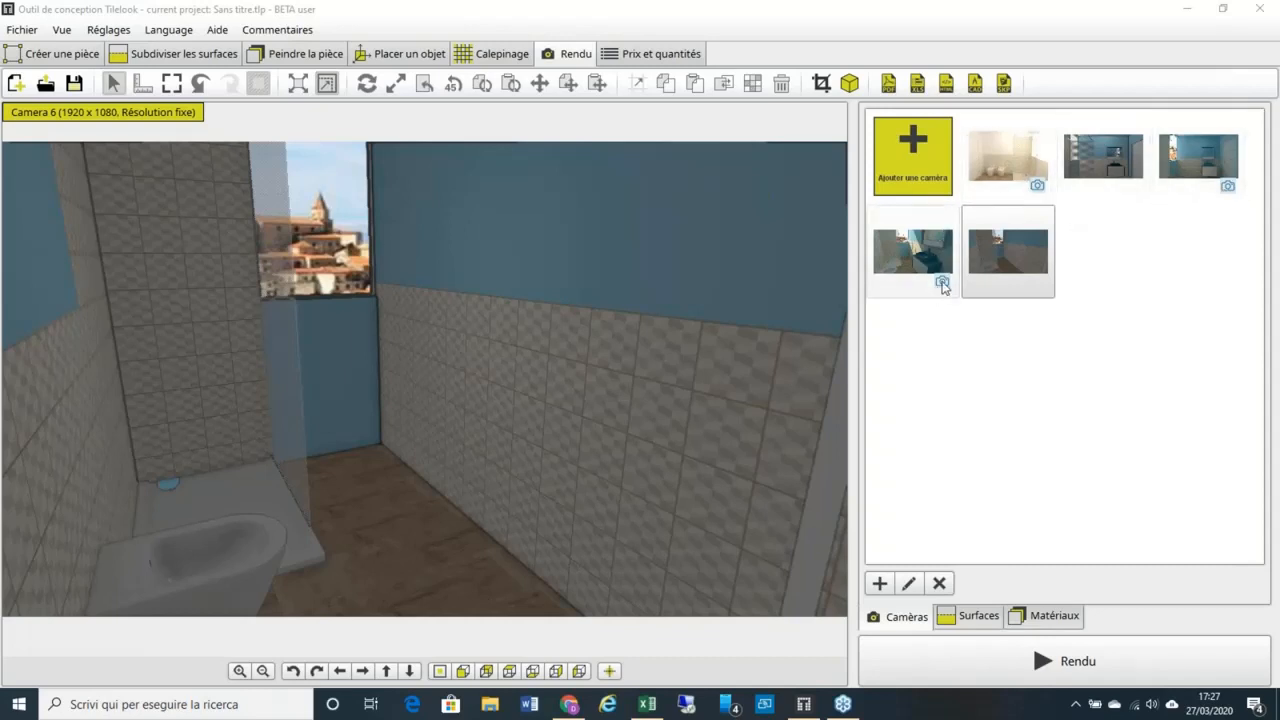
{"action": "mouse_move", "coordinate": [942, 287]}
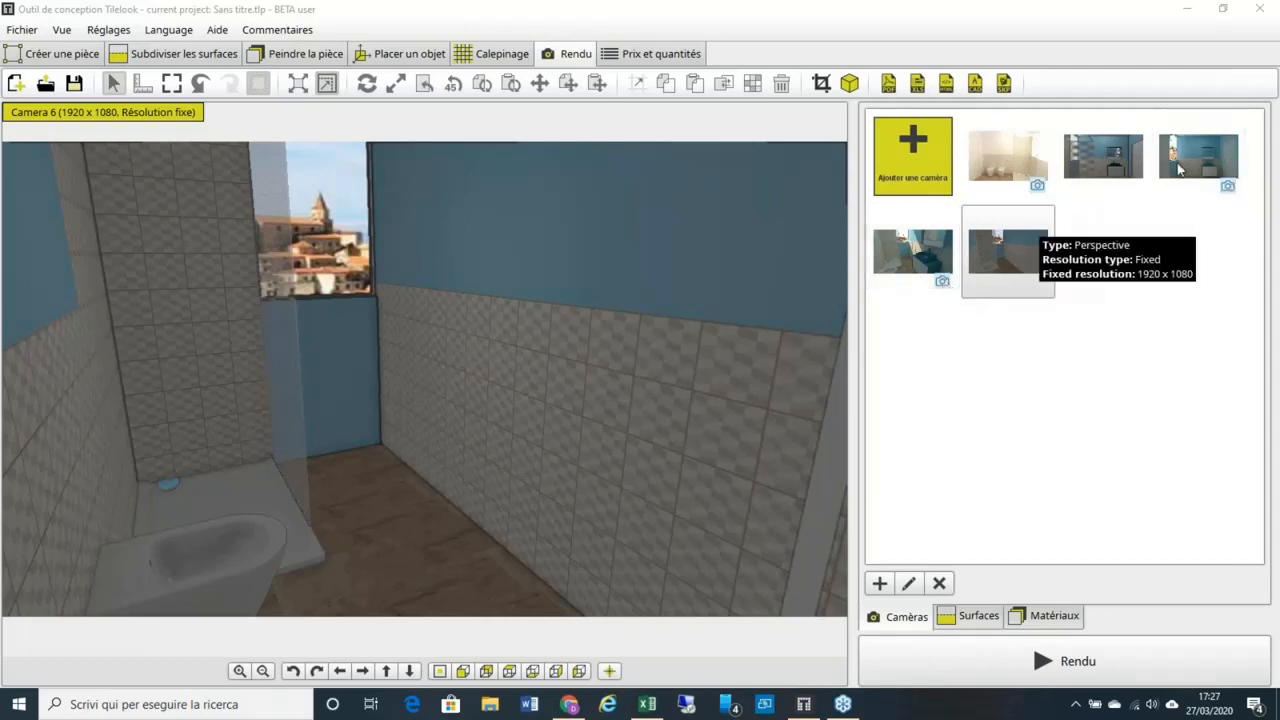
Step: Preview the Camera 4 and Camera 3 shots, then launch the render assistant
{"action": "left_click", "coordinate": [941, 284]}
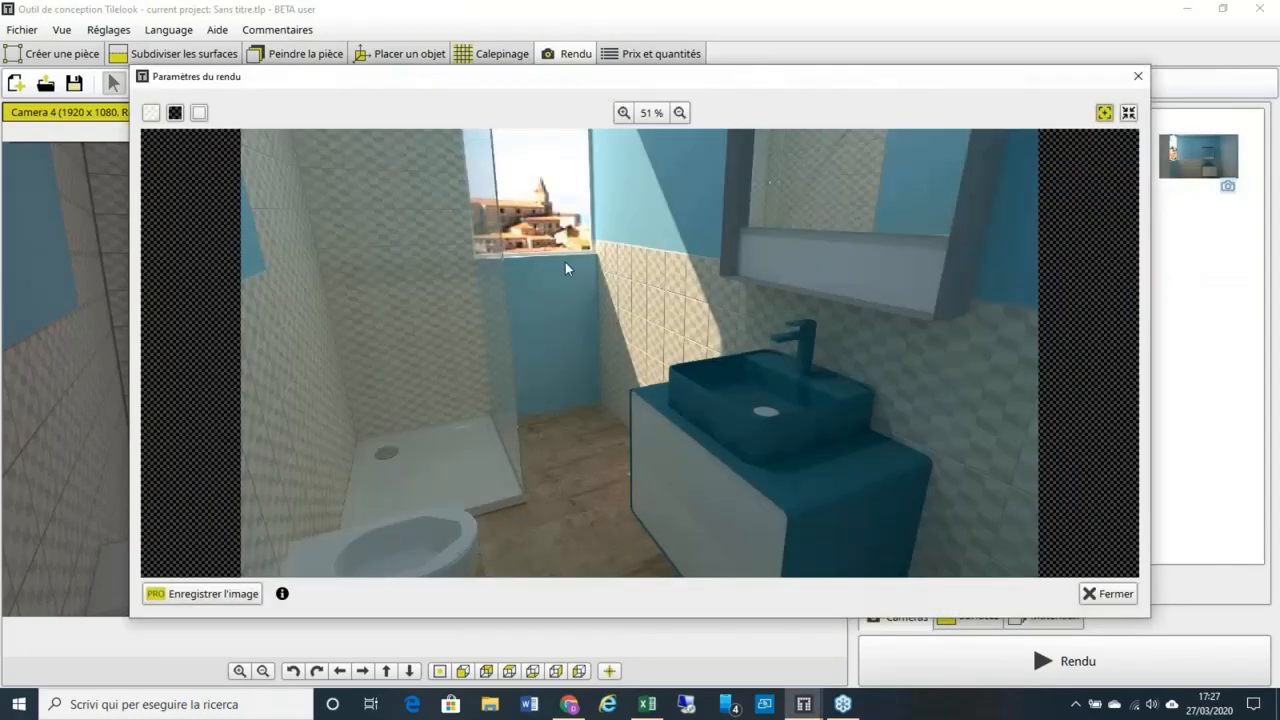
{"action": "left_click", "coordinate": [1137, 76]}
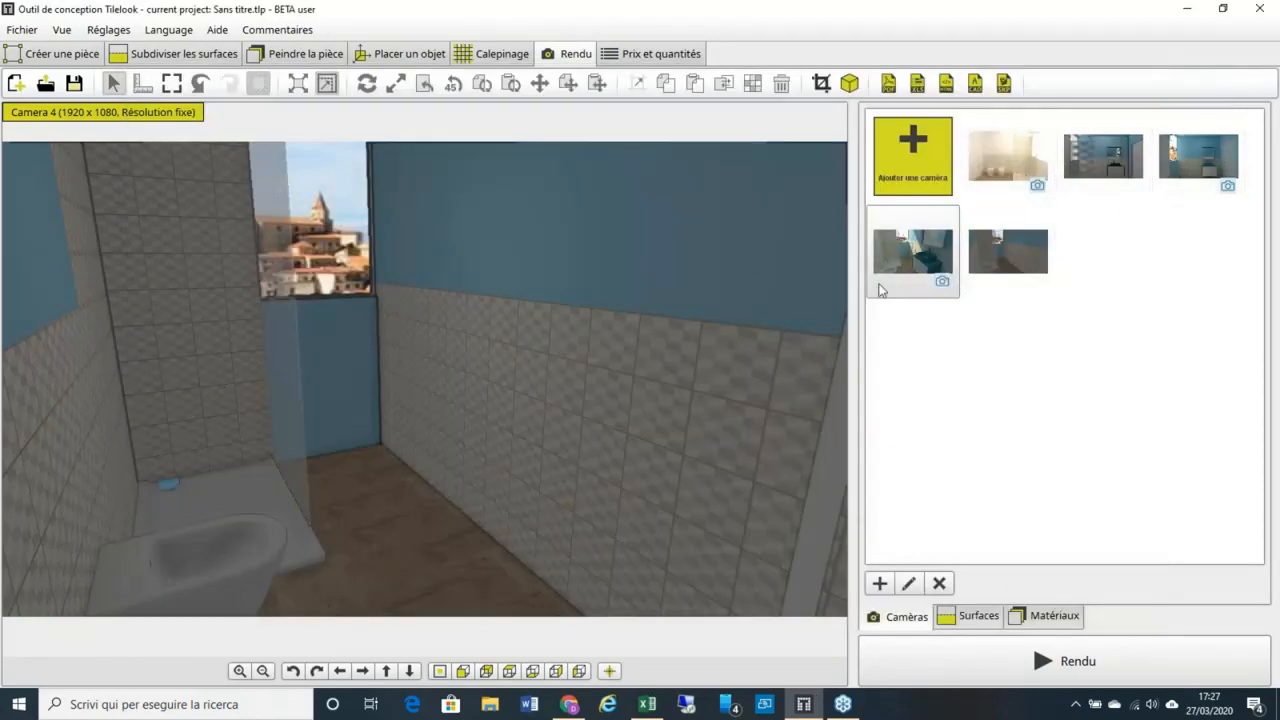
{"action": "left_click", "coordinate": [1226, 195]}
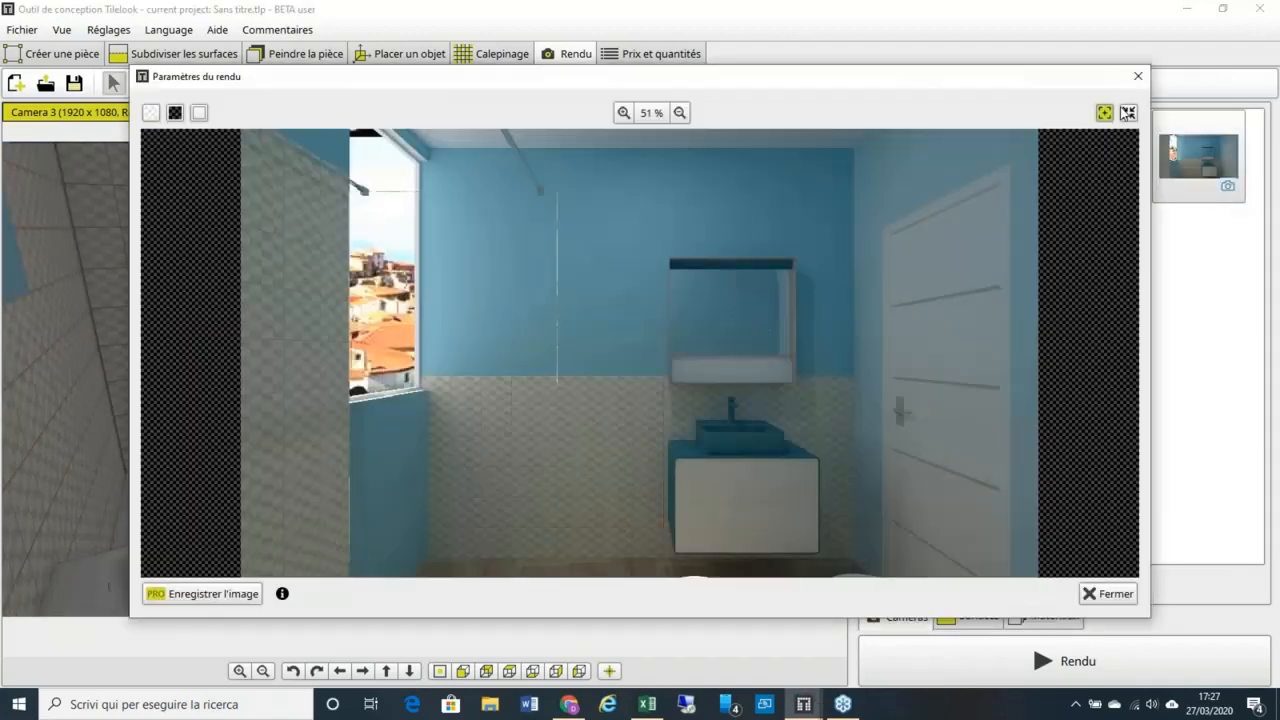
{"action": "left_click", "coordinate": [1137, 77]}
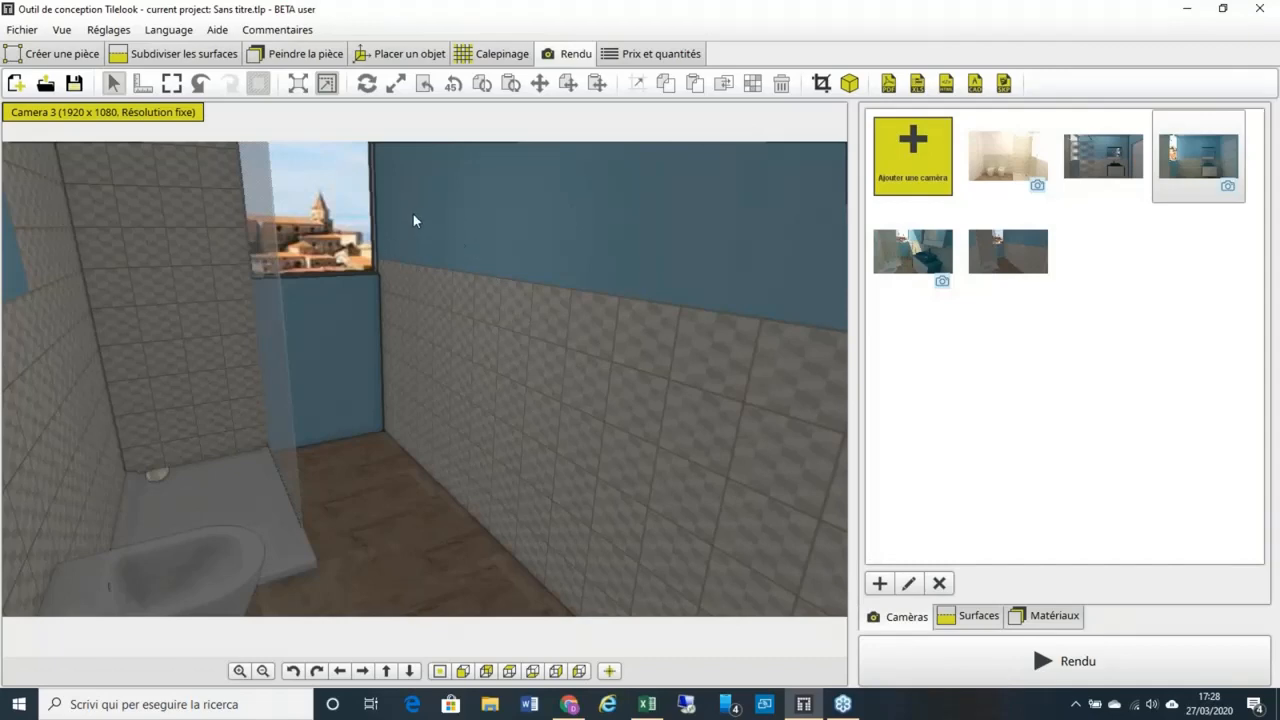
{"action": "left_click", "coordinate": [968, 664]}
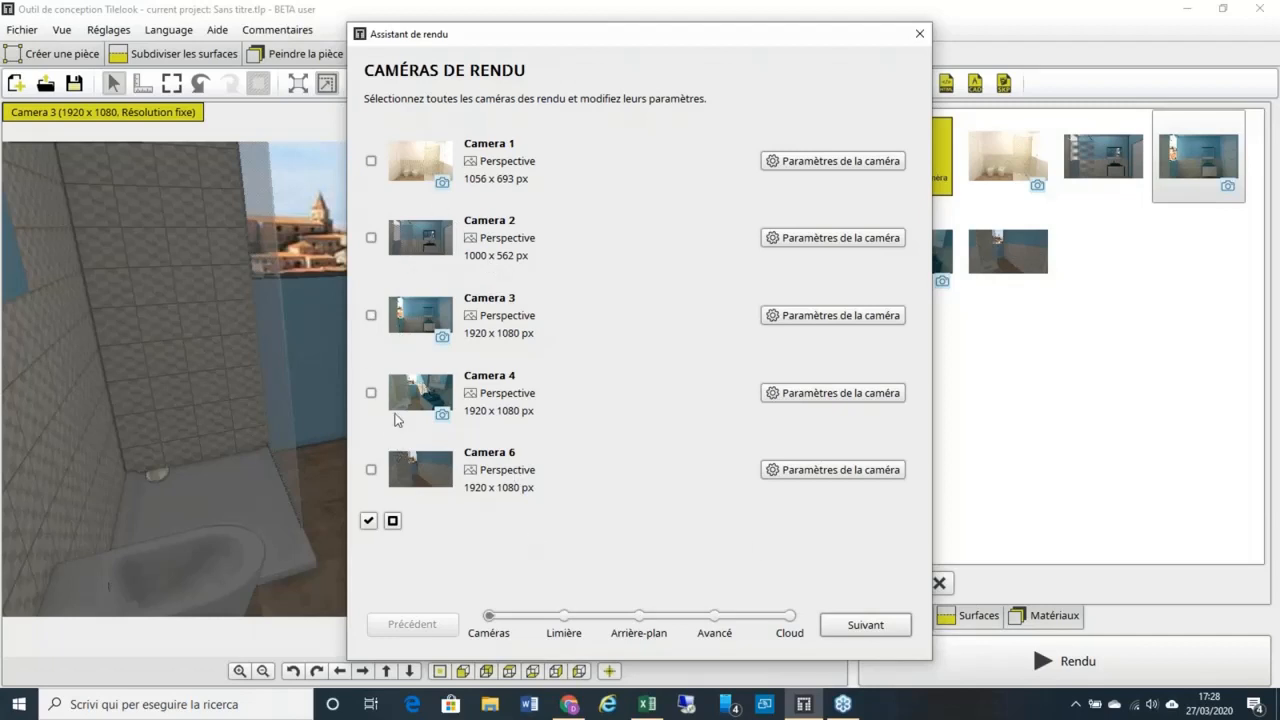
Step: Tick Camera 6 in the Caméras step, leaving the other cameras unselected
{"action": "left_click", "coordinate": [372, 471]}
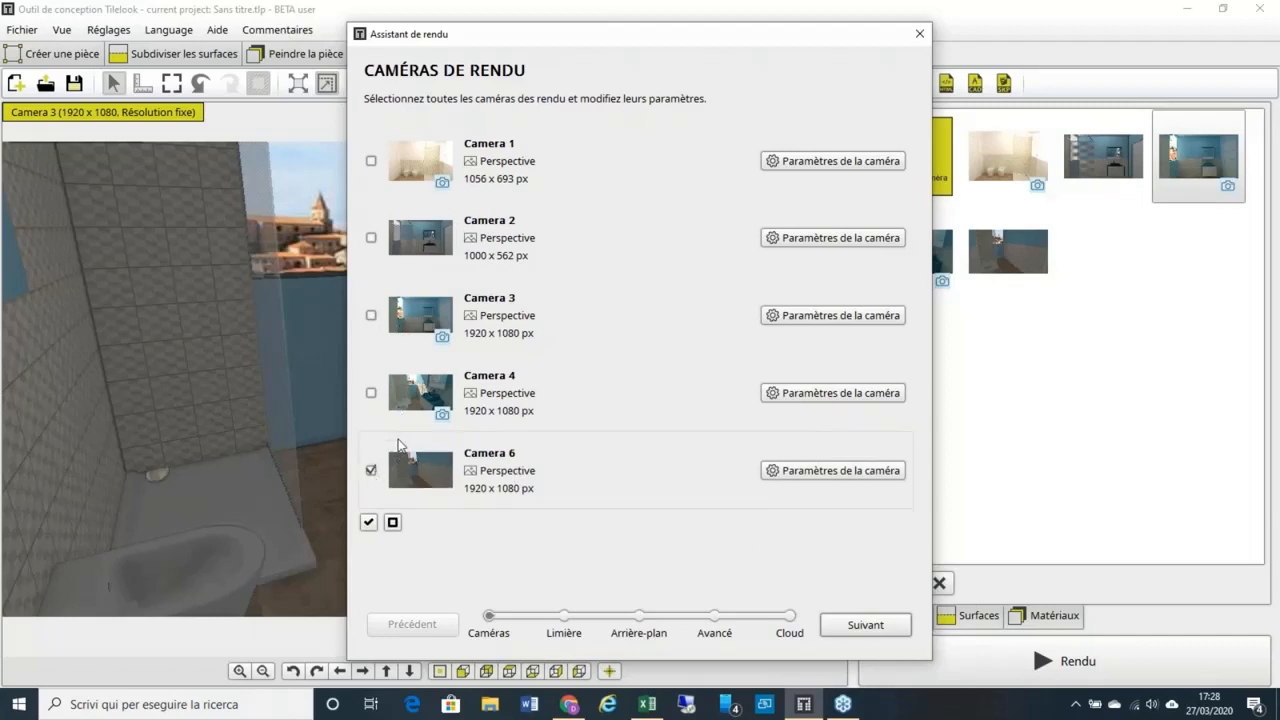
Step: Rename Camera 6 to TEST 4 in its camera settings
{"action": "left_click", "coordinate": [820, 471]}
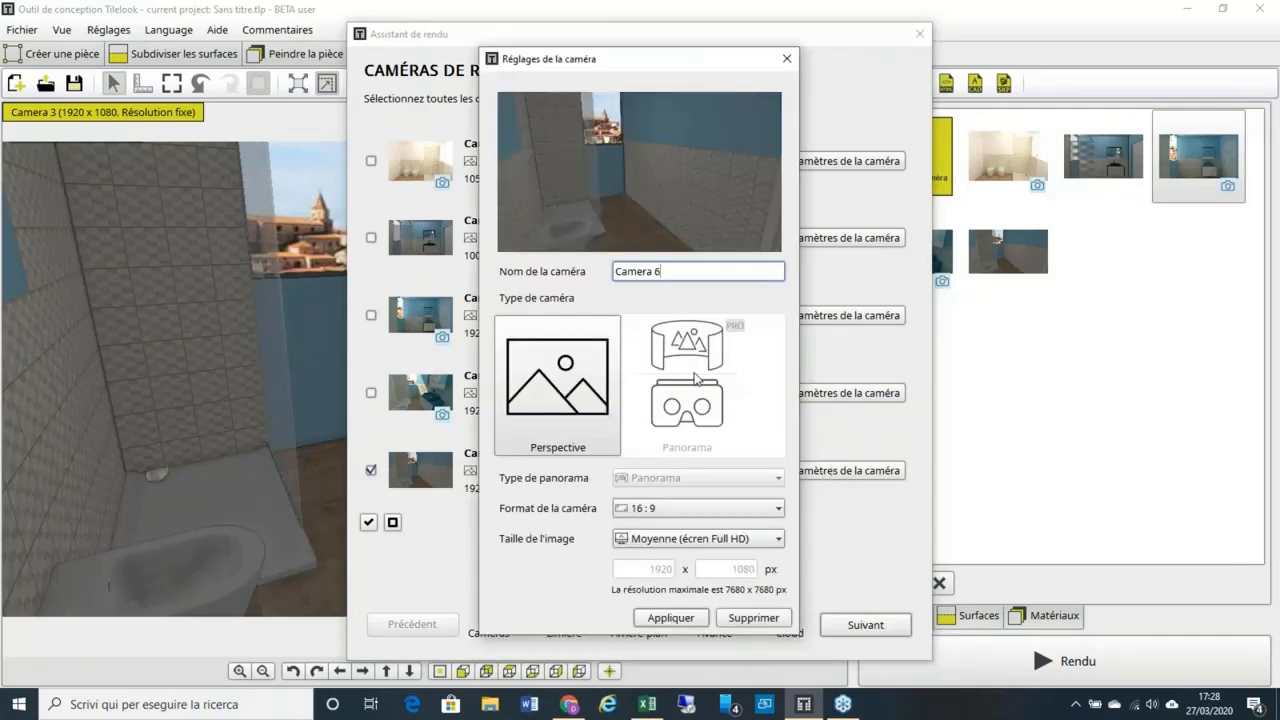
{"action": "key", "text": "ctrl+a"}
{"action": "type", "text": "TEST"}
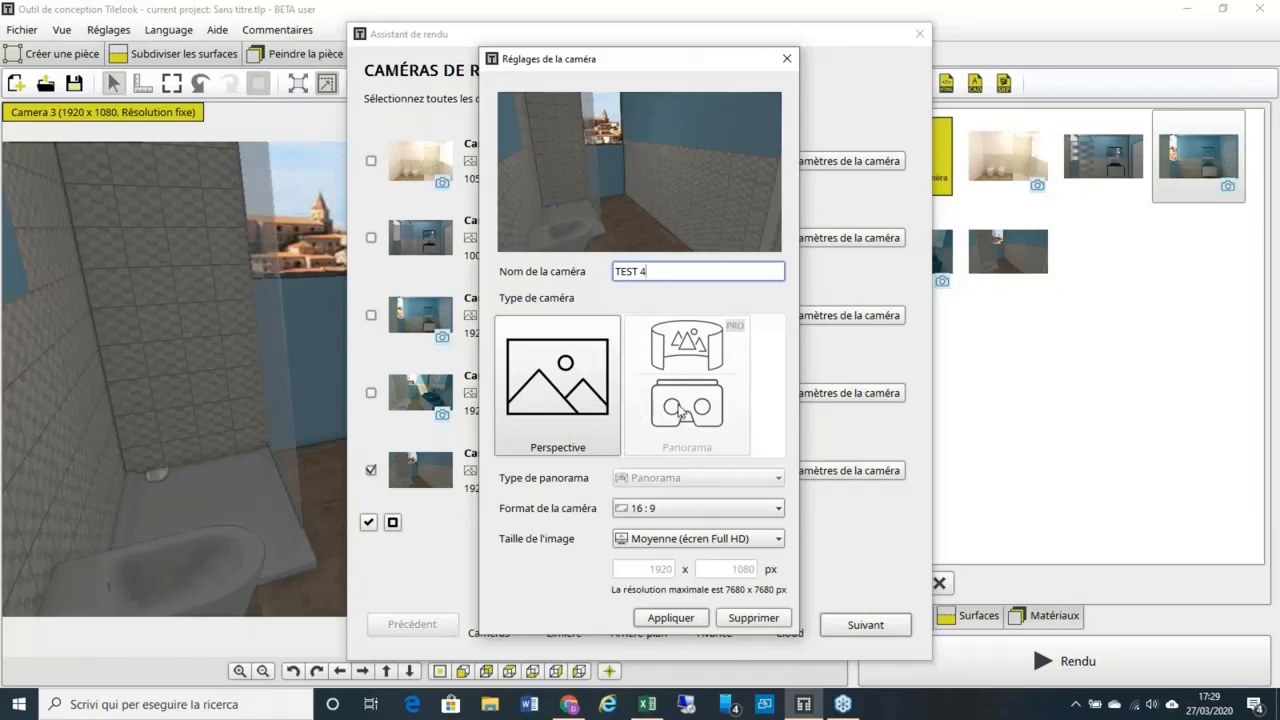
Step: Keep the 16:9 aspect ratio and Full HD image size, and apply the camera settings
{"action": "left_click", "coordinate": [779, 510]}
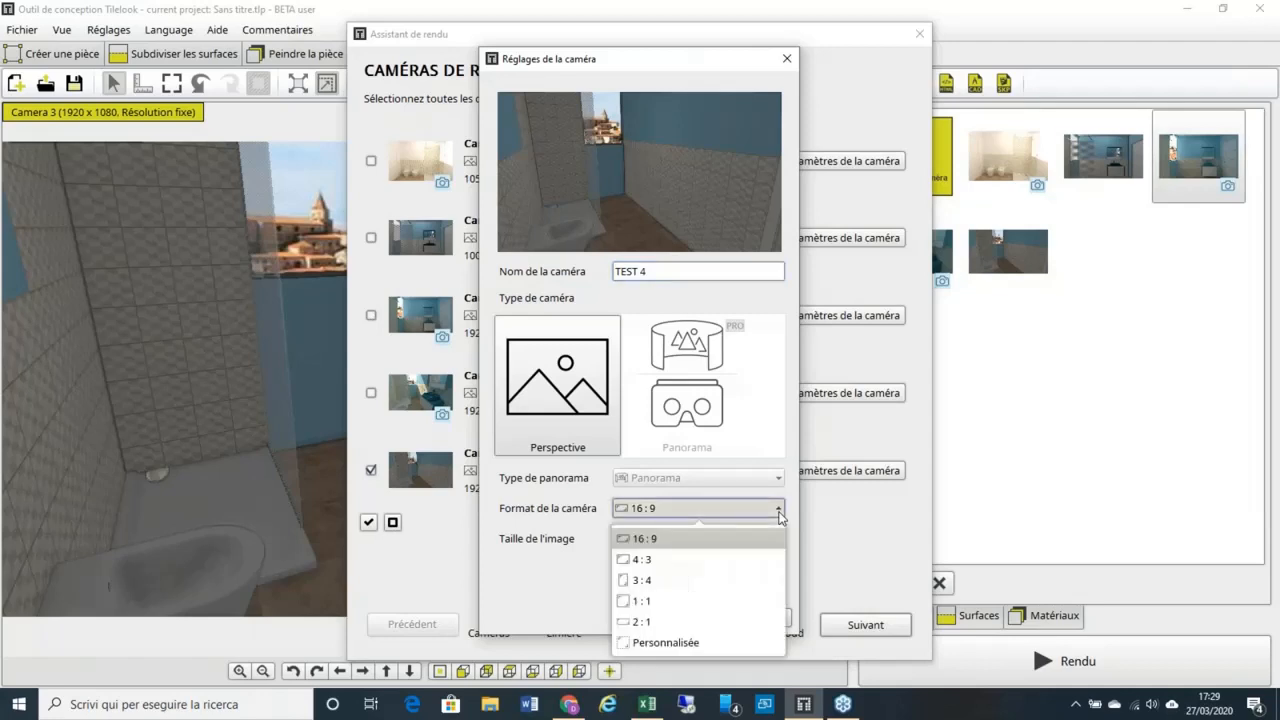
{"action": "left_click", "coordinate": [779, 512]}
{"action": "left_click", "coordinate": [779, 540]}
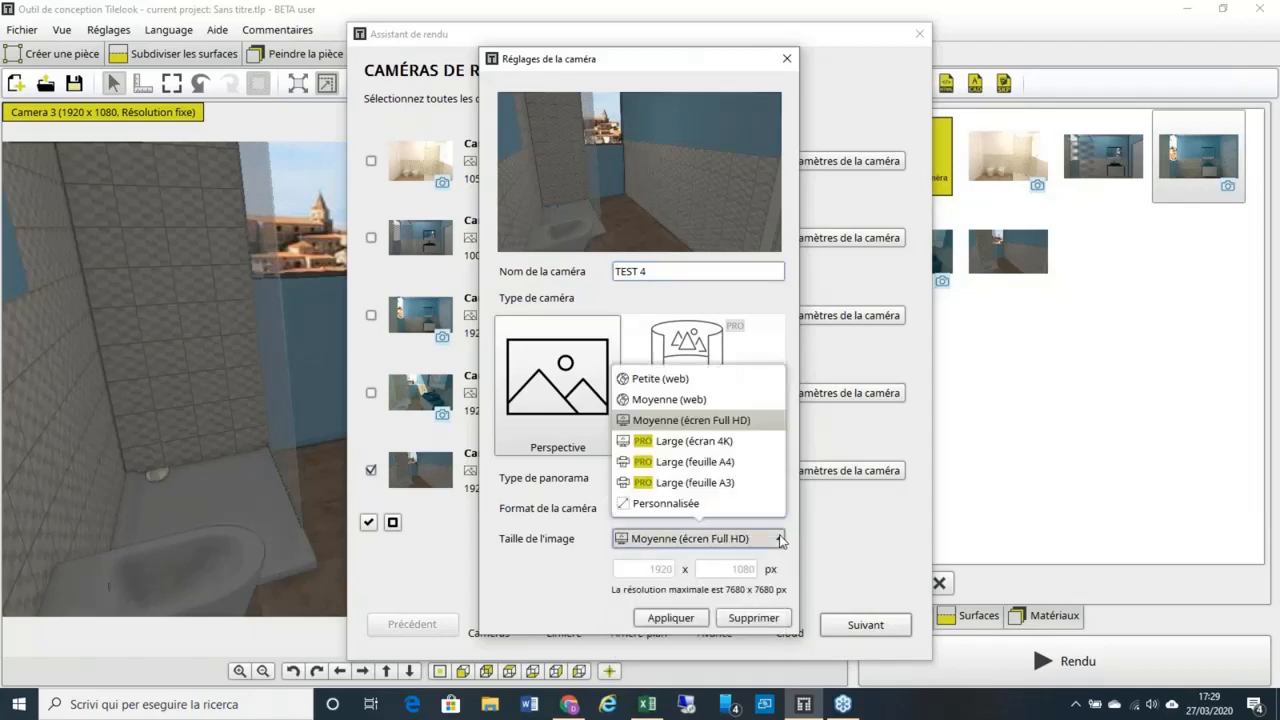
{"action": "left_click", "coordinate": [742, 424]}
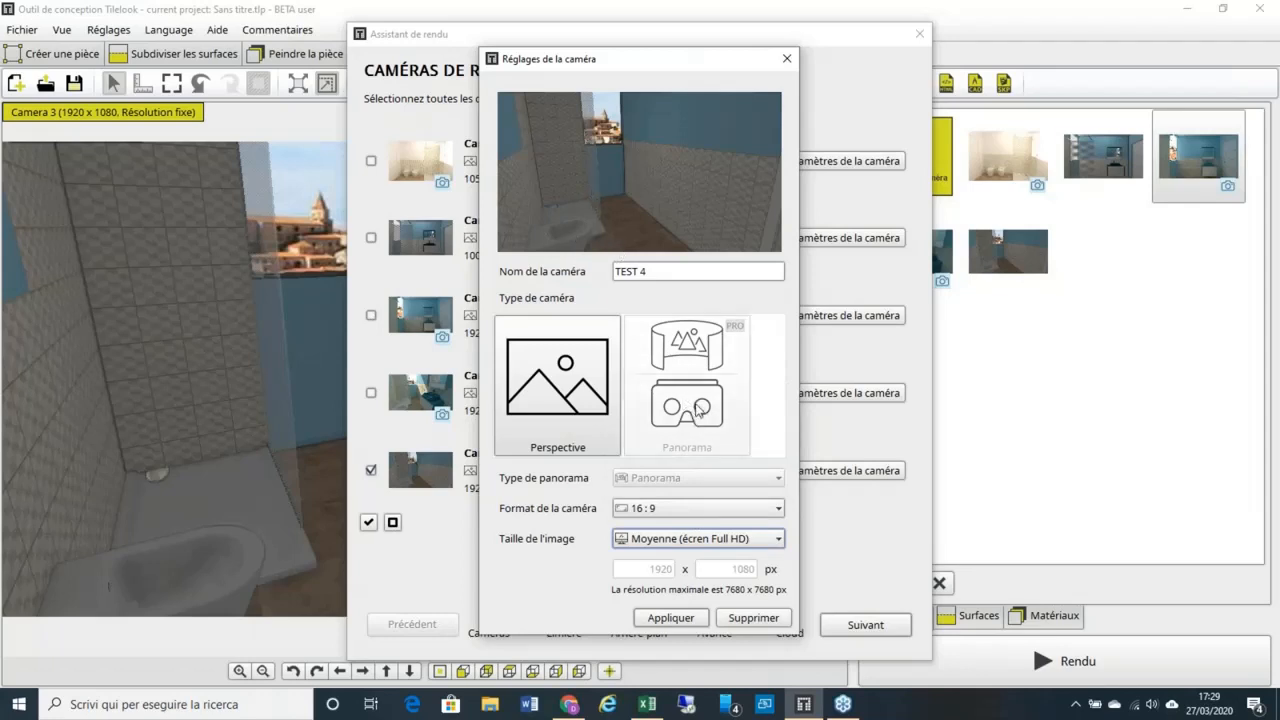
{"action": "left_click", "coordinate": [669, 618]}
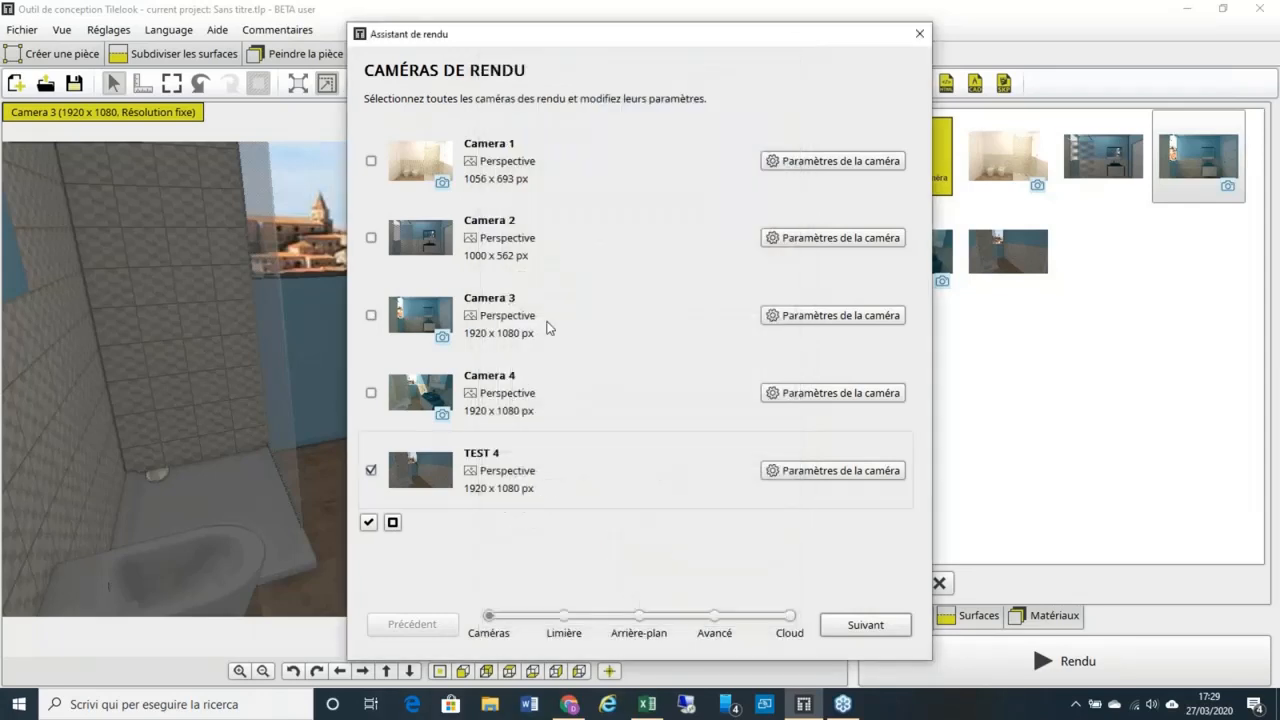
Step: Set the sun position to about 201° and the time of day to Midi, then continue
{"action": "left_click", "coordinate": [864, 632]}
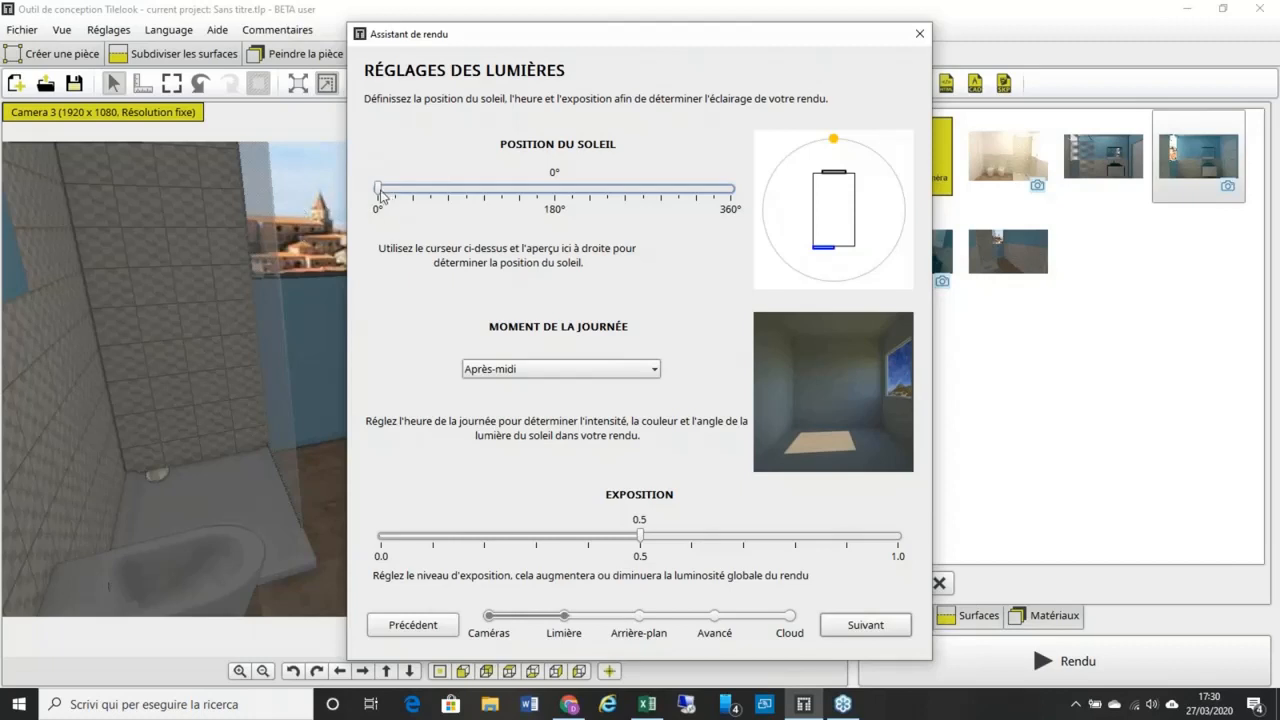
{"action": "mouse_move", "coordinate": [380, 194]}
{"action": "left_mouse_down"}
{"action": "mouse_move", "coordinate": [603, 196]}
{"action": "mouse_move", "coordinate": [535, 196]}
{"action": "mouse_move", "coordinate": [576, 195]}
{"action": "left_mouse_up"}
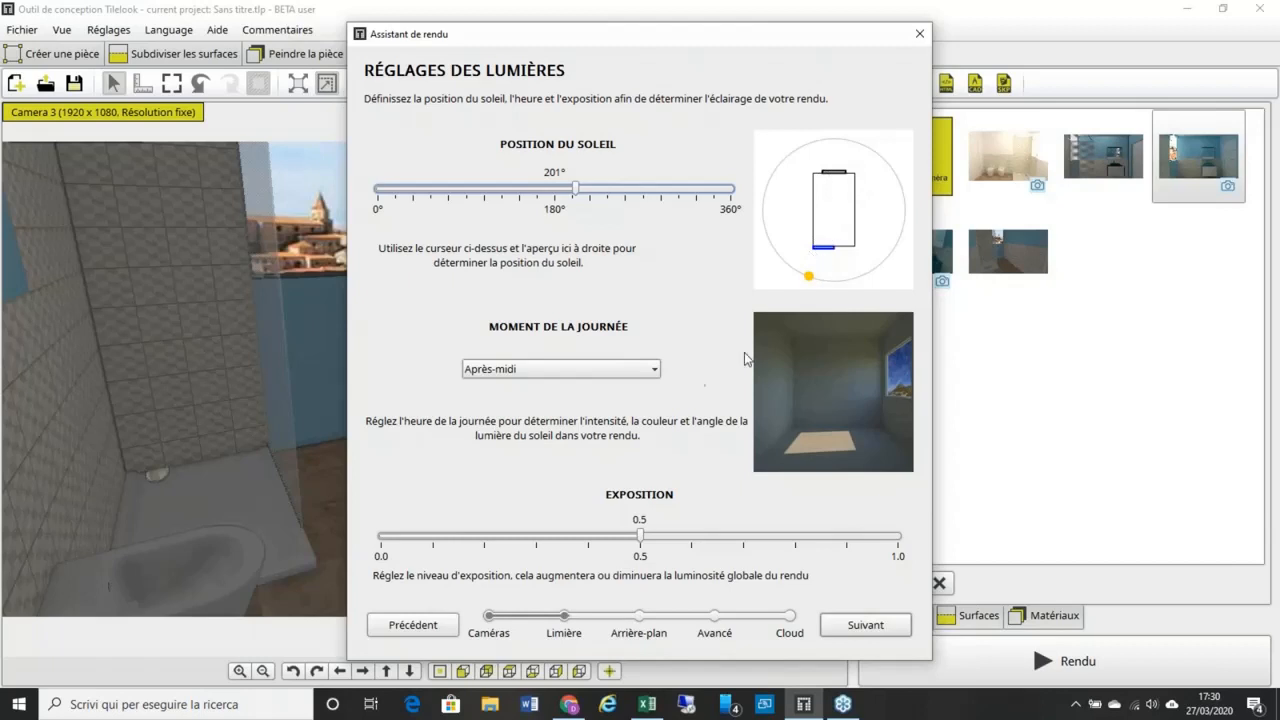
{"action": "left_click", "coordinate": [610, 376]}
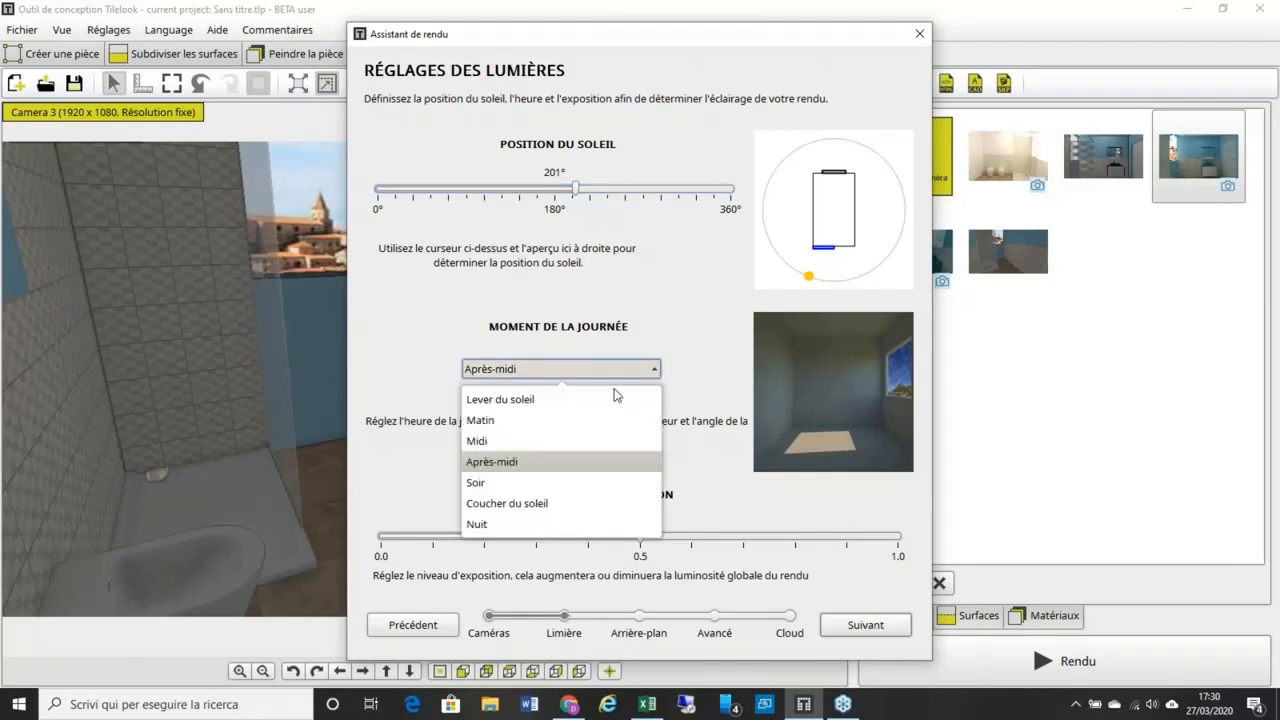
{"action": "left_click", "coordinate": [596, 439]}
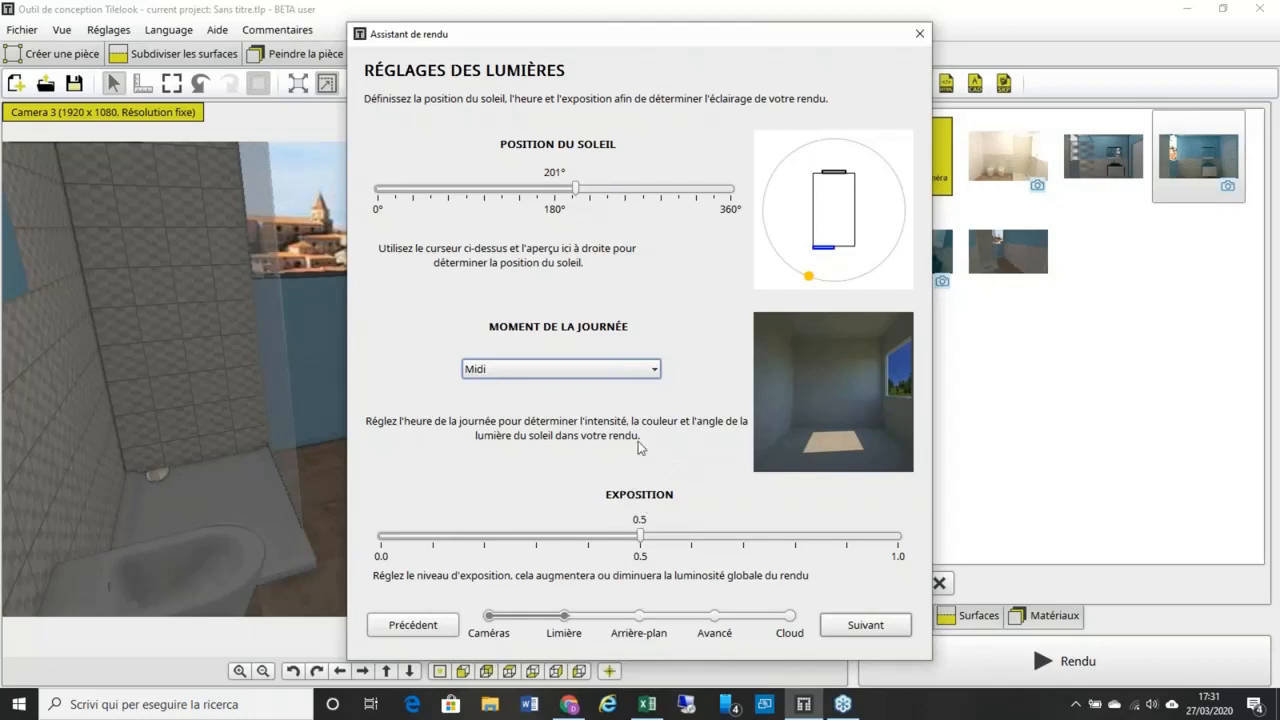
{"action": "left_click", "coordinate": [868, 625]}
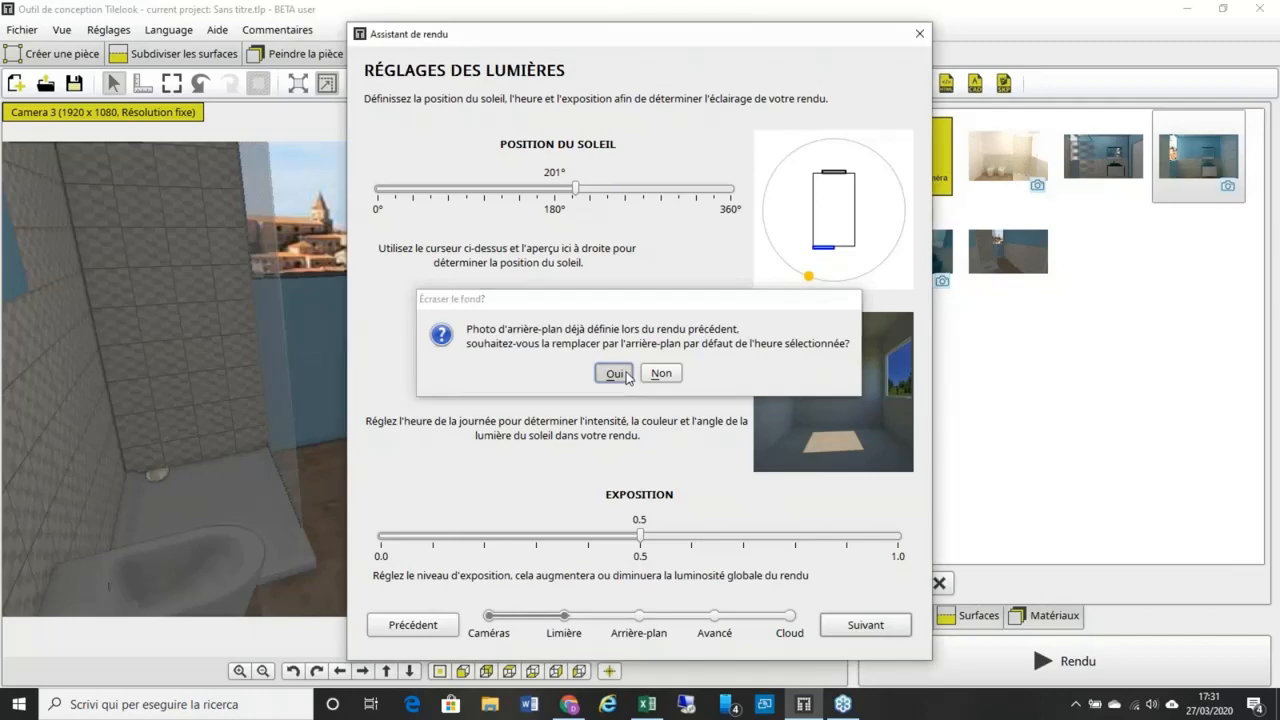
Step: Accept replacing the old background photo and move the wizard aside to reveal the 3D view
{"action": "left_click", "coordinate": [618, 374]}
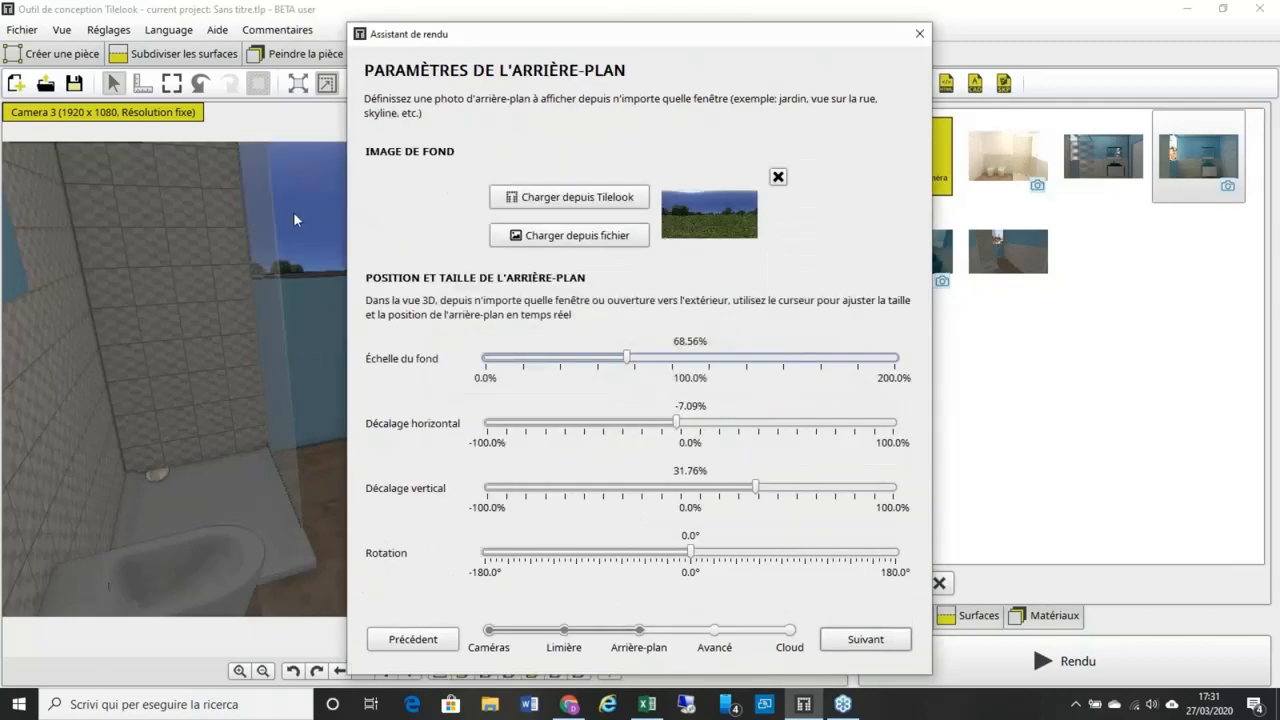
{"action": "left_click_drag", "start_coordinate": [760, 44], "coordinate": [1004, 38]}
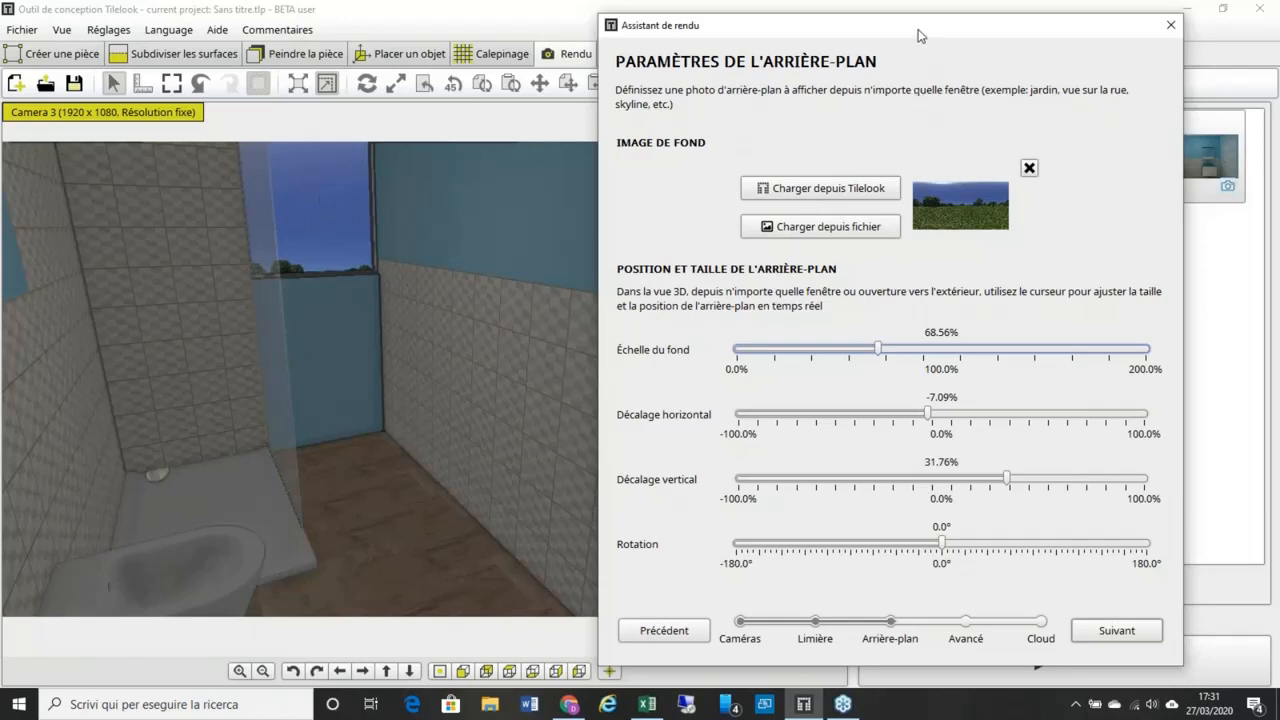
{"action": "left_click_drag", "start_coordinate": [910, 32], "coordinate": [894, 21]}
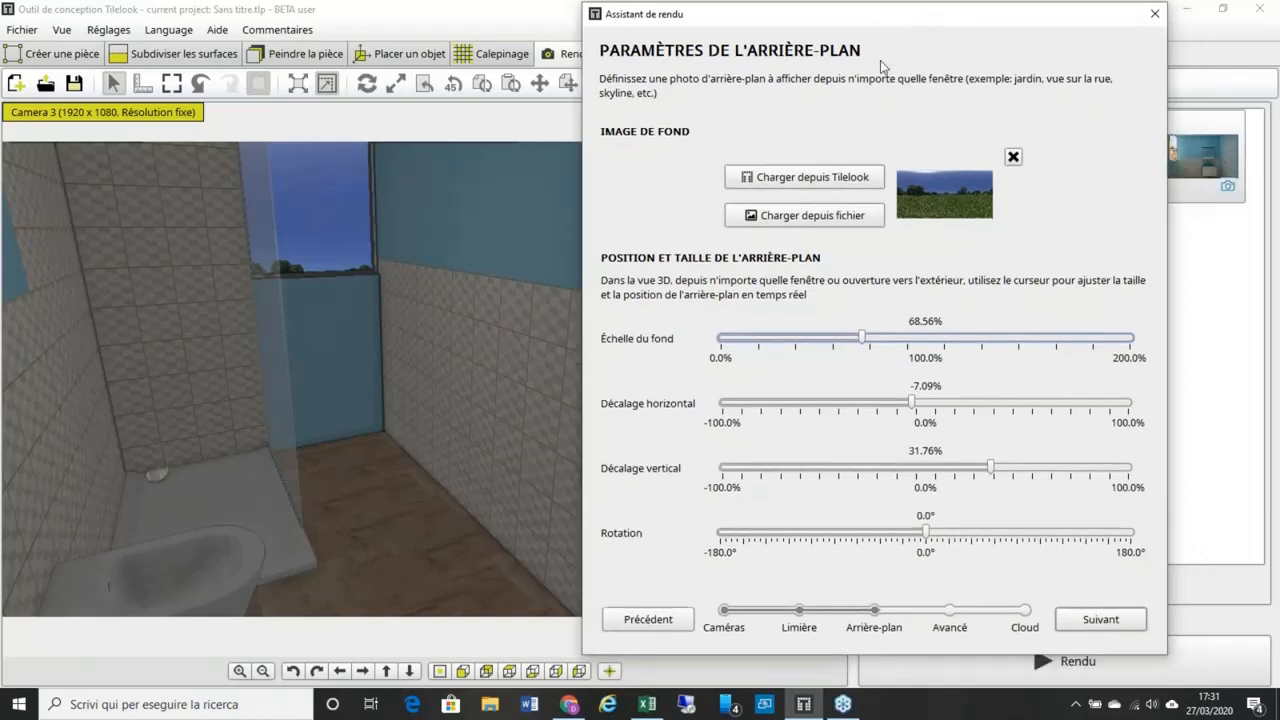
Step: Browse Tilelook's online background images, then close the browser without choosing one
{"action": "left_click", "coordinate": [826, 180]}
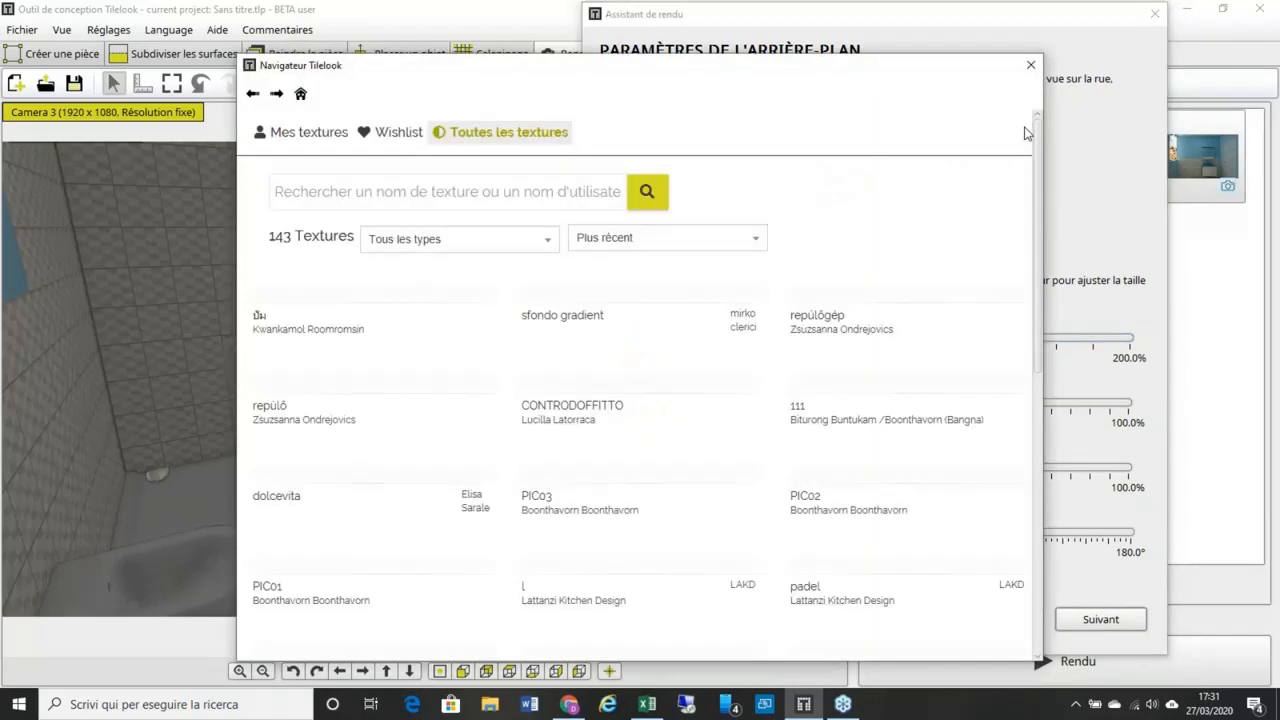
{"action": "scroll", "coordinate": [1034, 169], "scroll_direction": "down", "scroll_amount": 5}
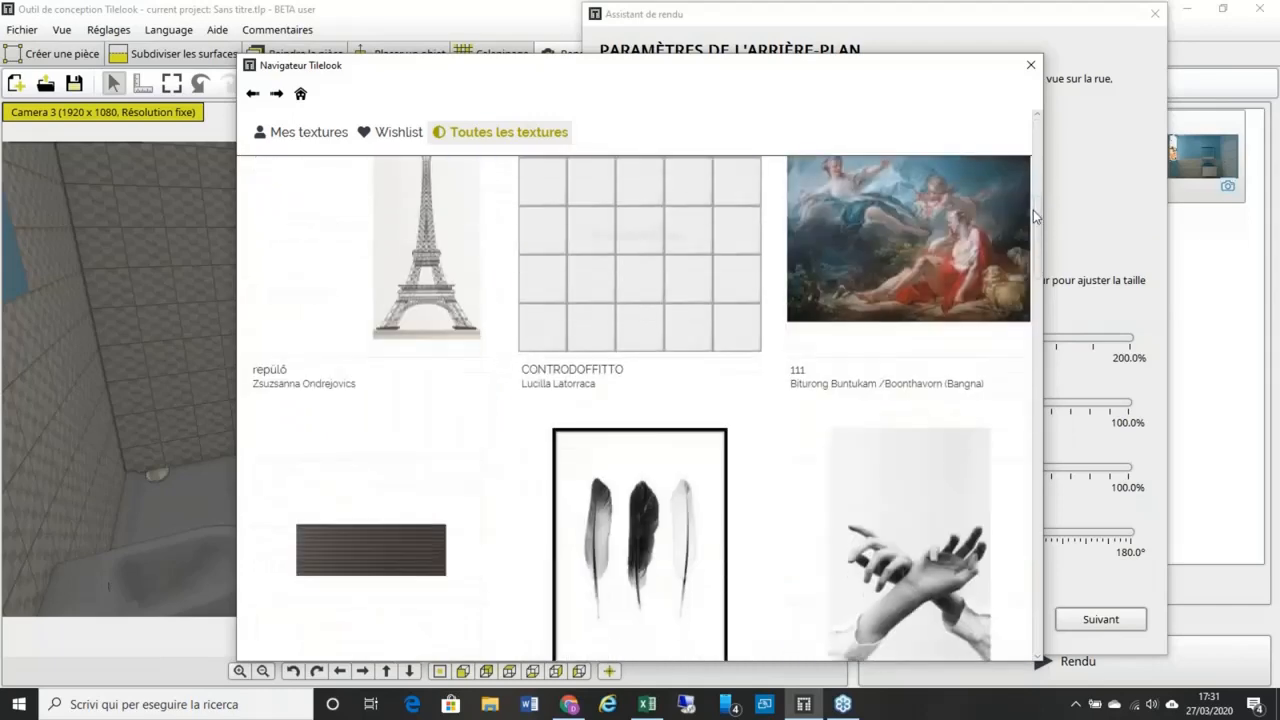
{"action": "left_click_drag", "start_coordinate": [1033, 210], "coordinate": [1003, 418]}
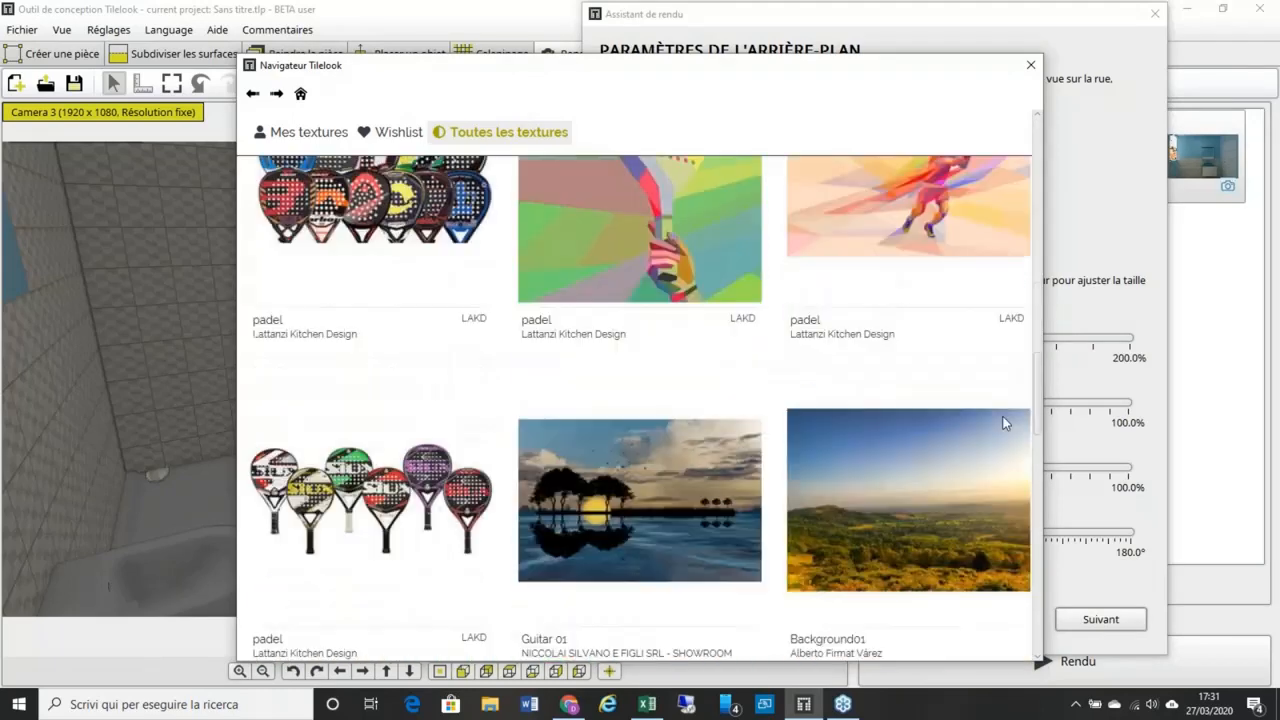
{"action": "scroll", "coordinate": [1005, 423], "scroll_direction": "down", "scroll_amount": 10}
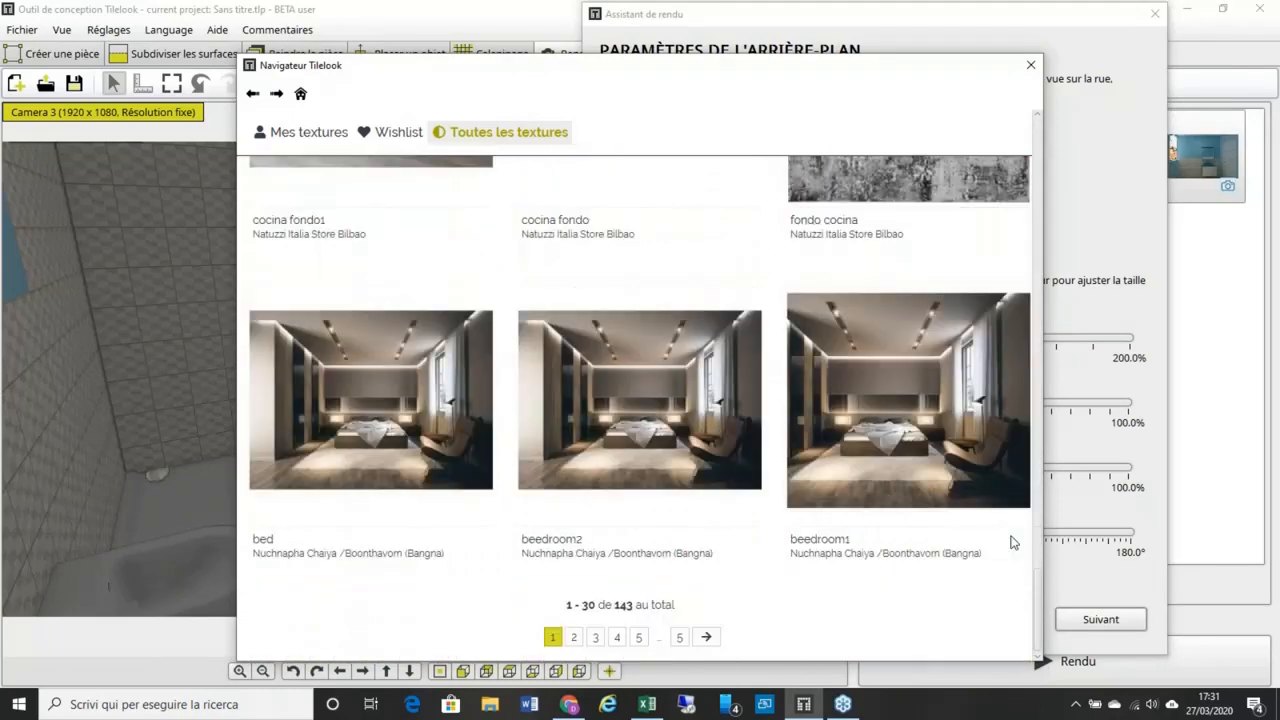
{"action": "scroll", "coordinate": [1005, 450], "scroll_direction": "up", "scroll_amount": 10}
{"action": "scroll", "coordinate": [999, 365], "scroll_direction": "down", "scroll_amount": 1}
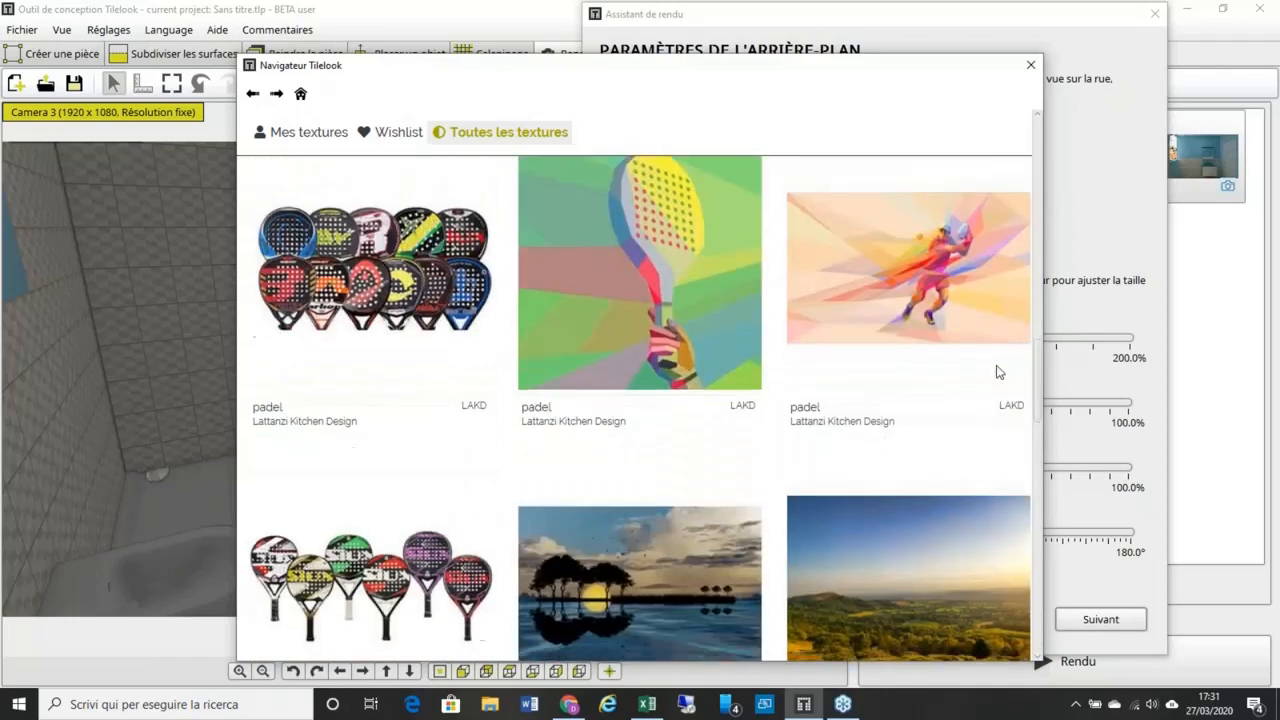
{"action": "left_click", "coordinate": [1031, 66]}
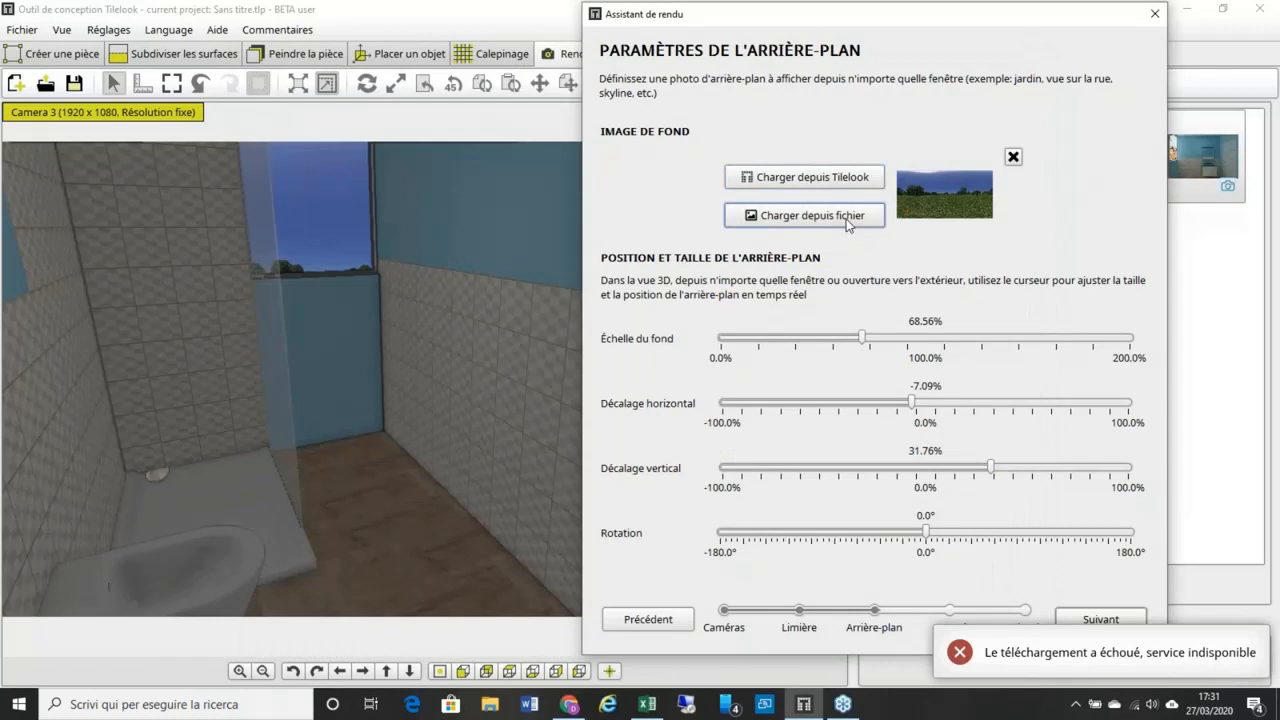
Step: Load chicago2.jpg from the BACKGROUND folder as the render background
{"action": "left_click", "coordinate": [845, 218]}
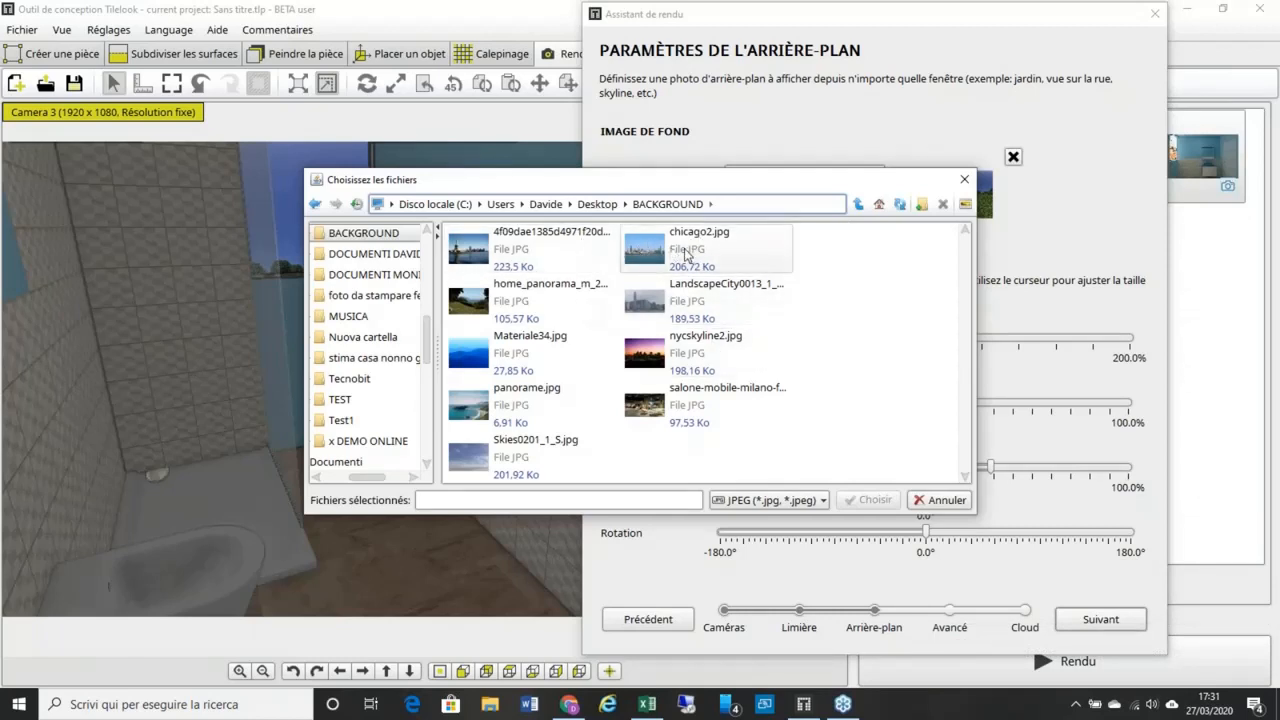
{"action": "left_click", "coordinate": [699, 262]}
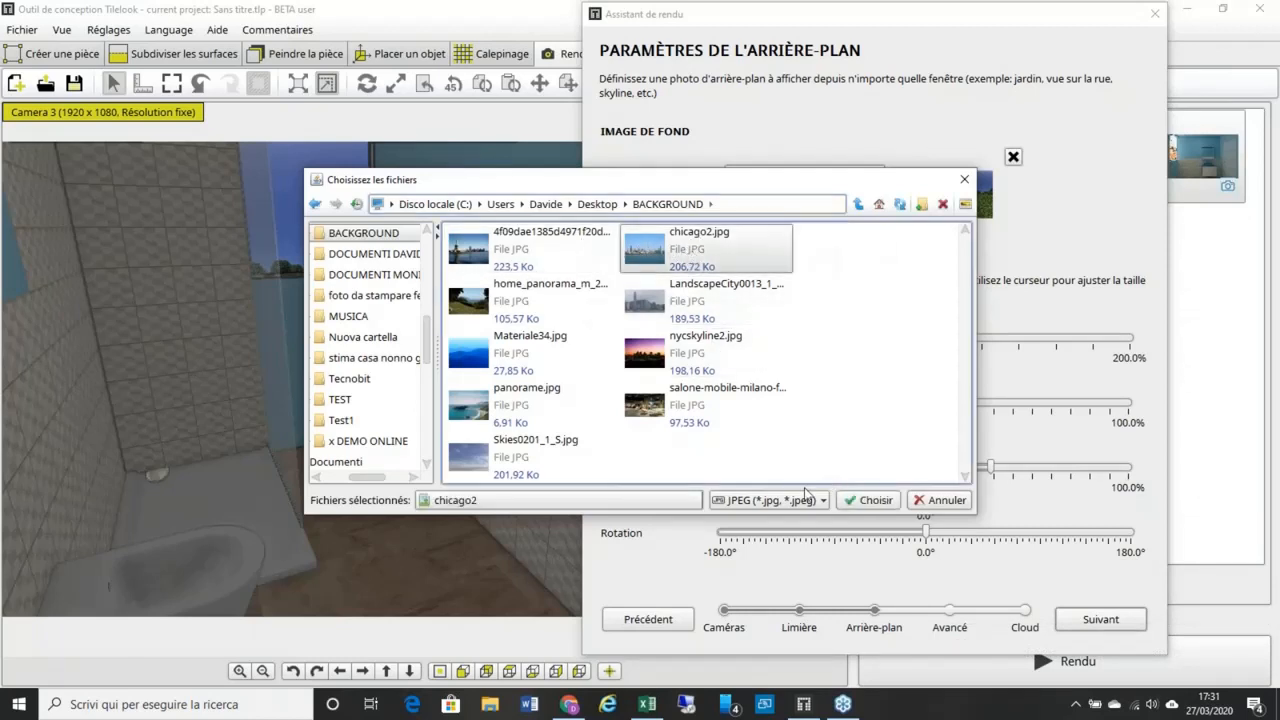
{"action": "left_click", "coordinate": [866, 500]}
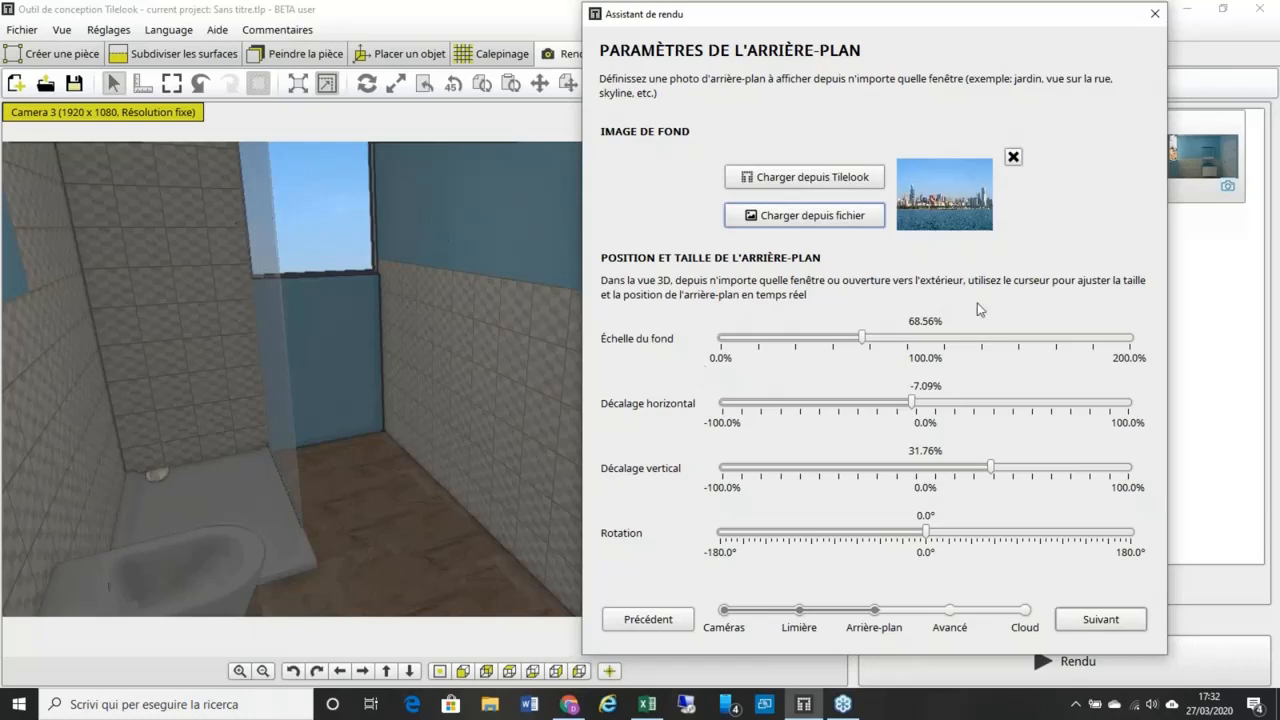
Step: Set the skyline to 83.2% scale, -5.51% horizontal and 28.74% vertical offset, rotation 0.0°
{"action": "left_click", "coordinate": [1222, 373]}
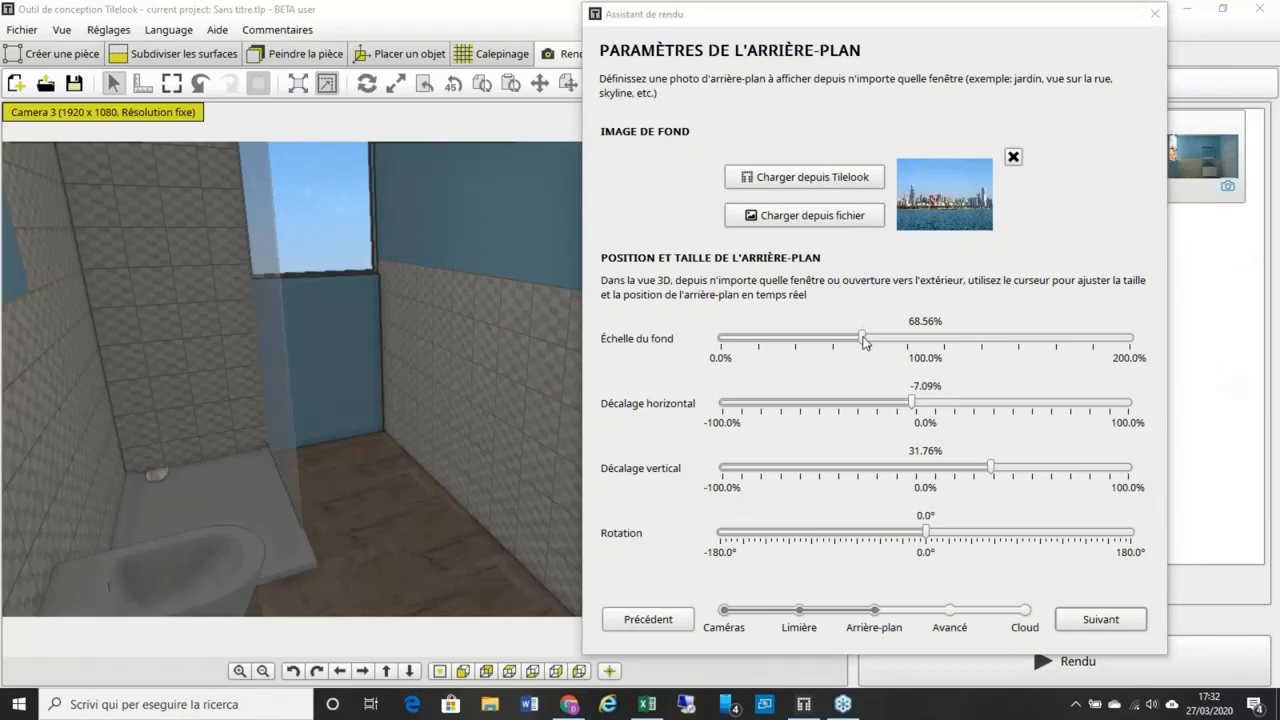
{"action": "left_click_drag", "start_coordinate": [862, 340], "coordinate": [891, 340]}
{"action": "left_click_drag", "start_coordinate": [910, 408], "coordinate": [928, 406]}
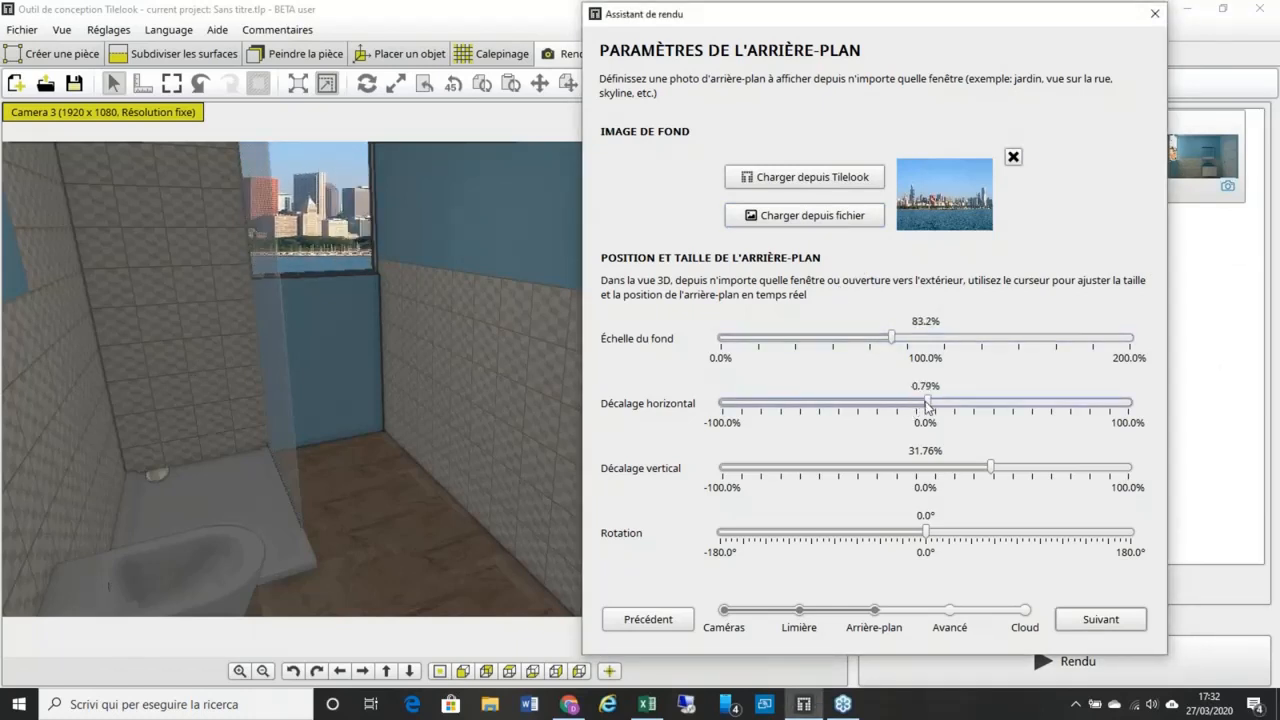
{"action": "mouse_move", "coordinate": [991, 468]}
{"action": "left_mouse_down"}
{"action": "mouse_move", "coordinate": [963, 473]}
{"action": "mouse_move", "coordinate": [993, 468]}
{"action": "left_mouse_up"}
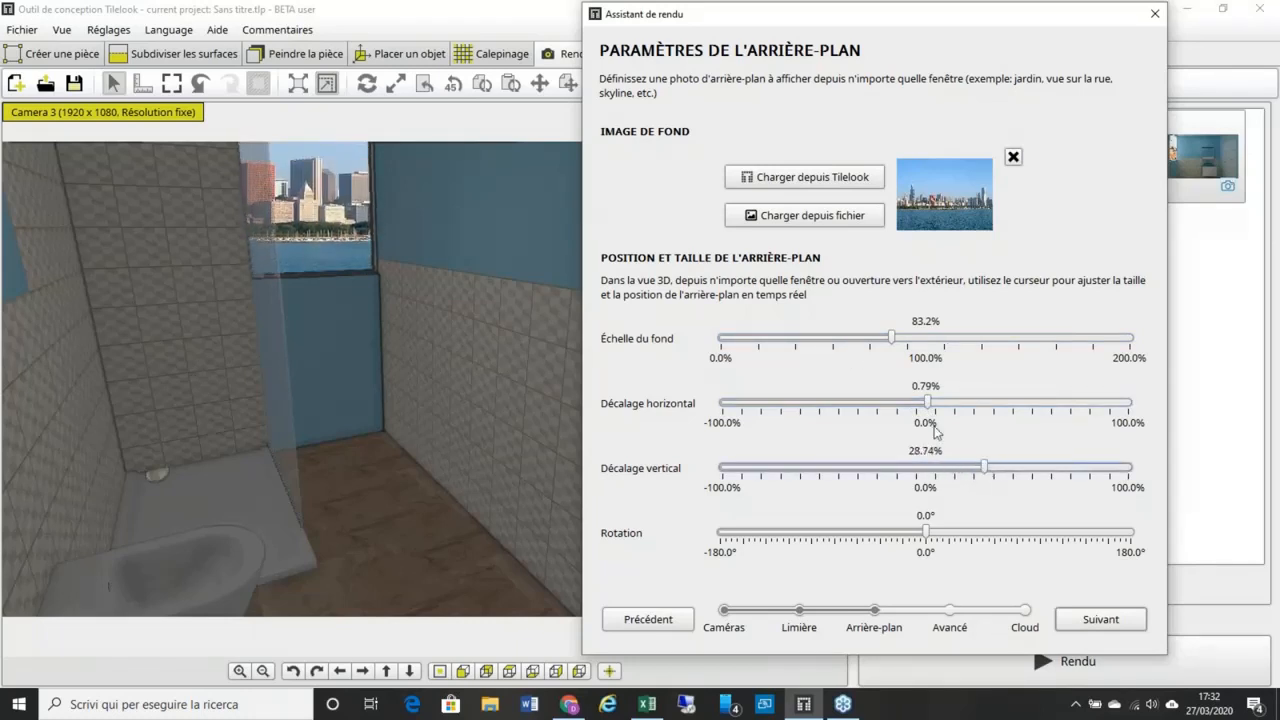
{"action": "left_click_drag", "start_coordinate": [930, 402], "coordinate": [917, 405]}
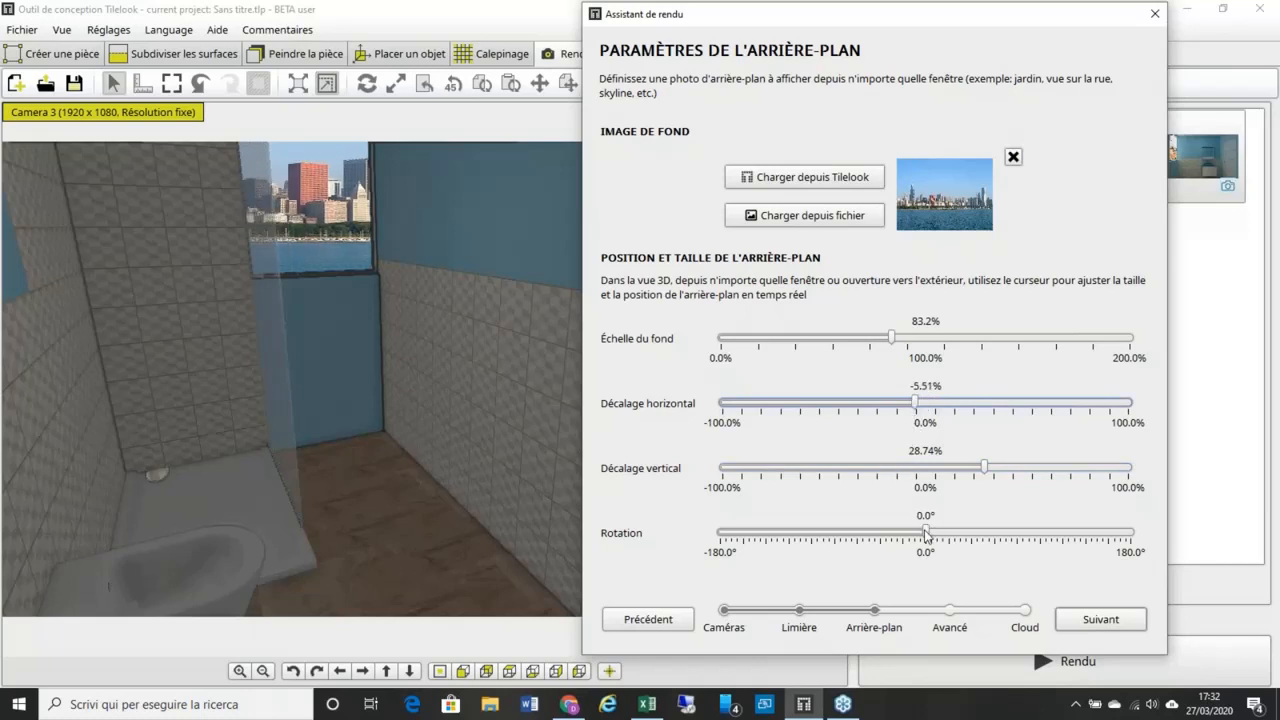
{"action": "left_click_drag", "start_coordinate": [925, 533], "coordinate": [926, 533]}
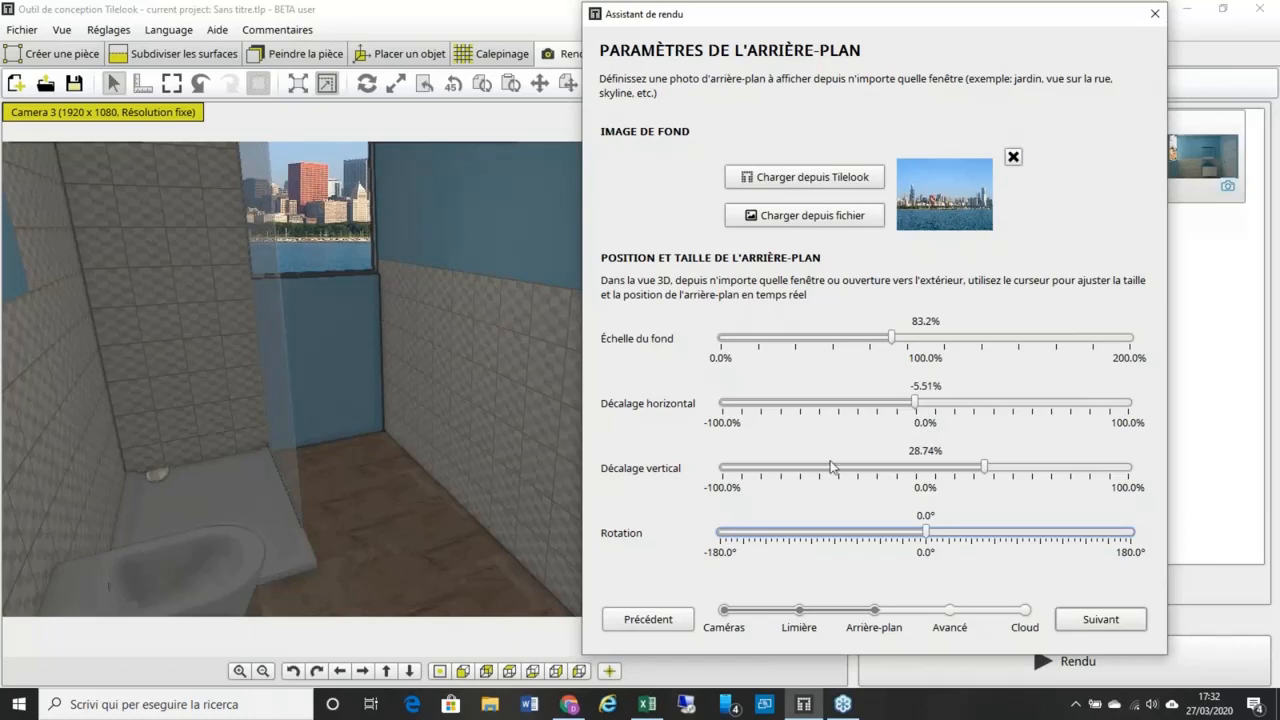
{"action": "left_click", "coordinate": [1187, 543]}
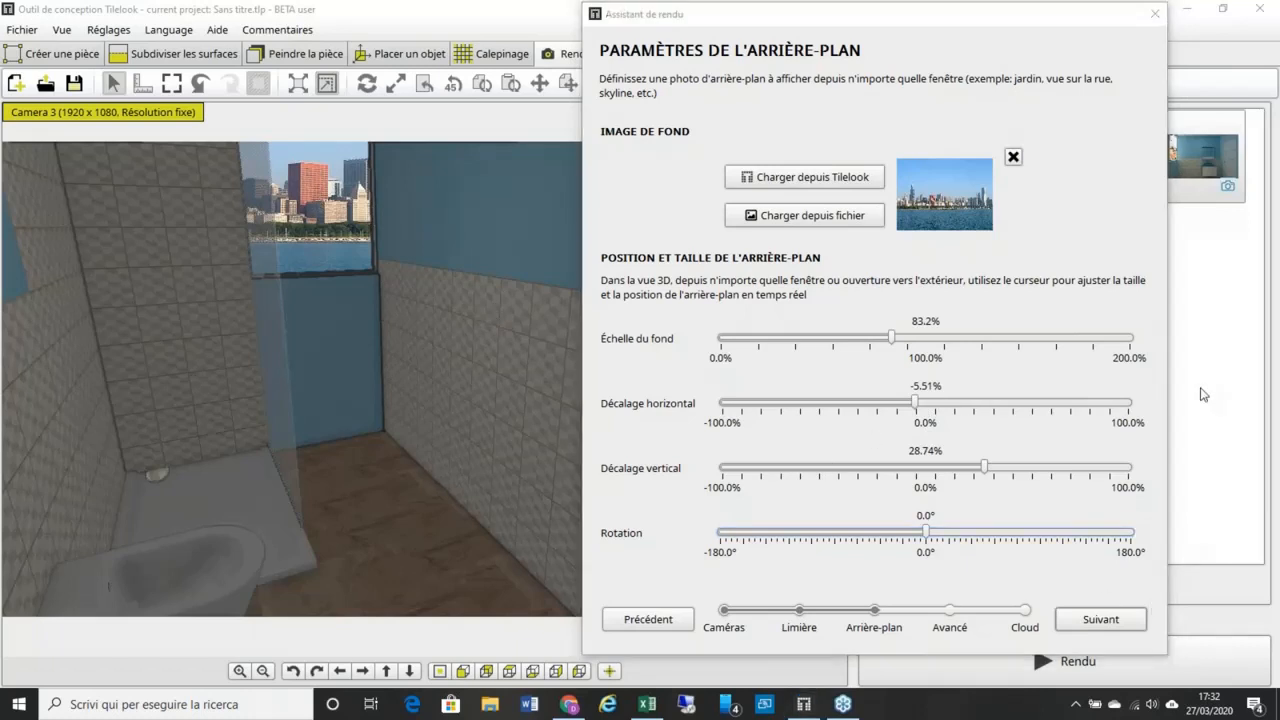
Step: Skip the advanced settings unchanged and advance to the Rendu Cloud step
{"action": "left_click", "coordinate": [1112, 621]}
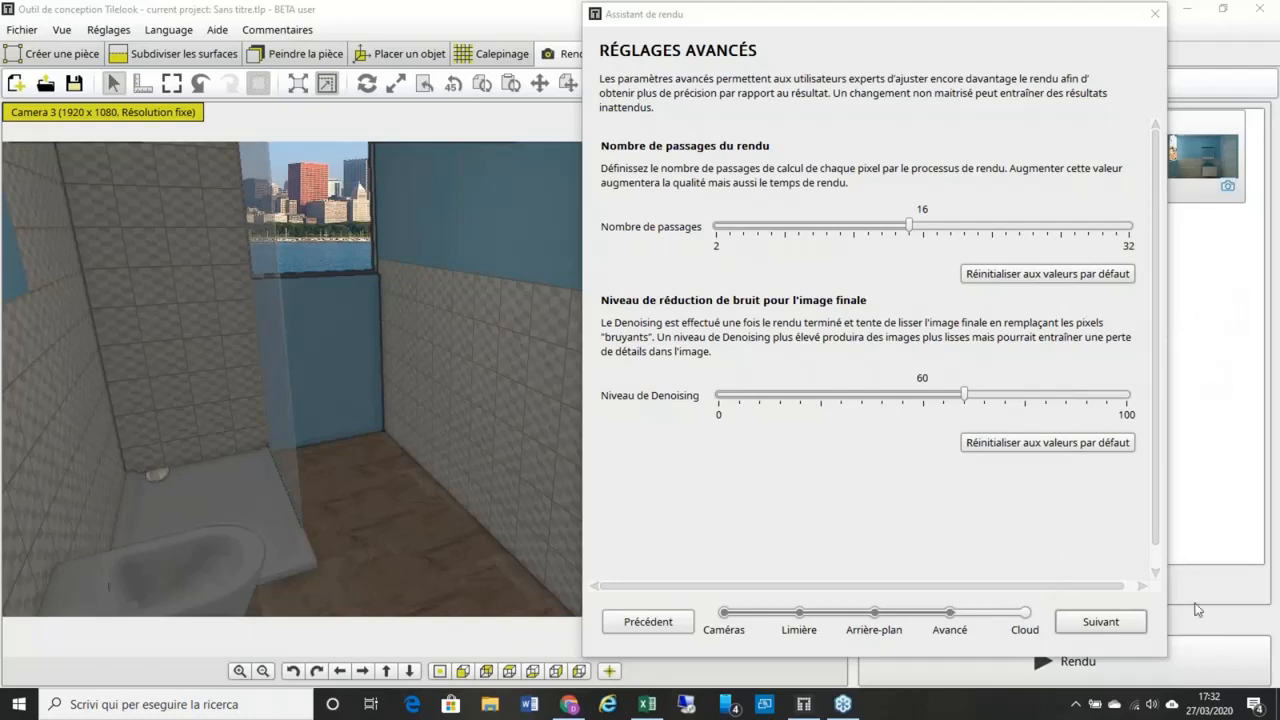
{"action": "left_click", "coordinate": [1128, 627]}
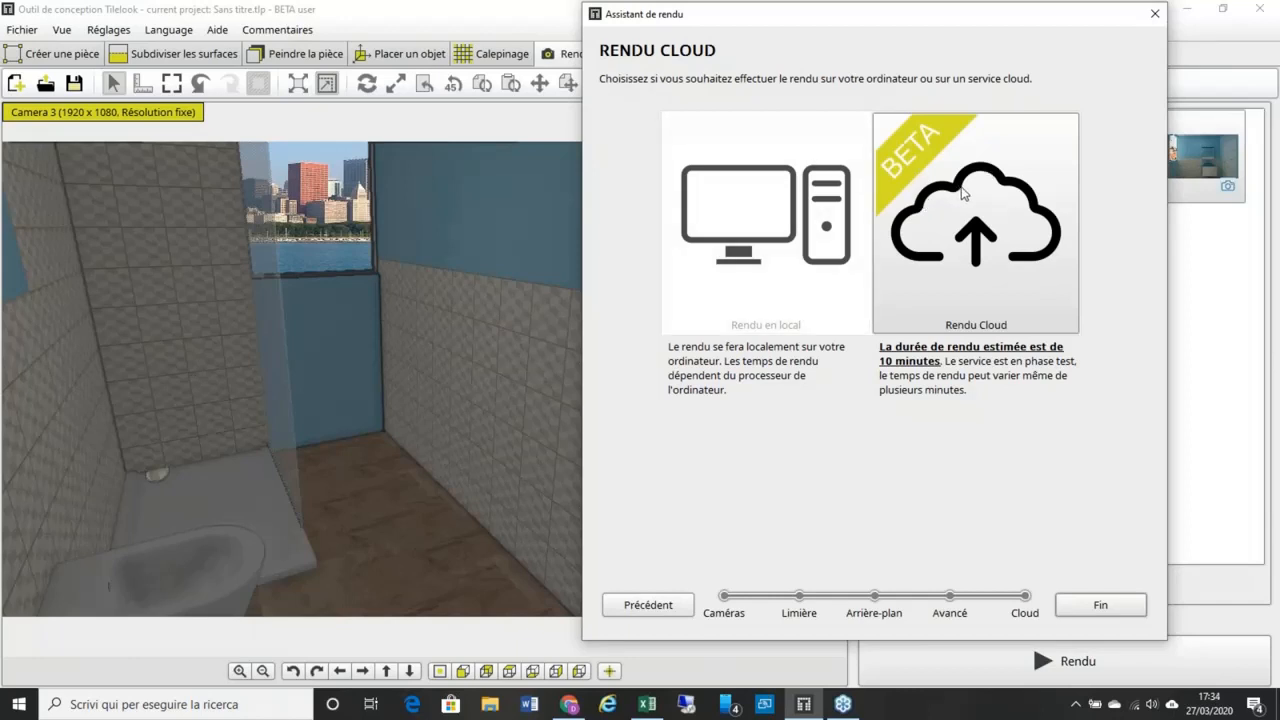
Step: Launch the Camera 3 cloud render TEST 4 and minimize the Paramètres du rendu window
{"action": "left_click", "coordinate": [1101, 606]}
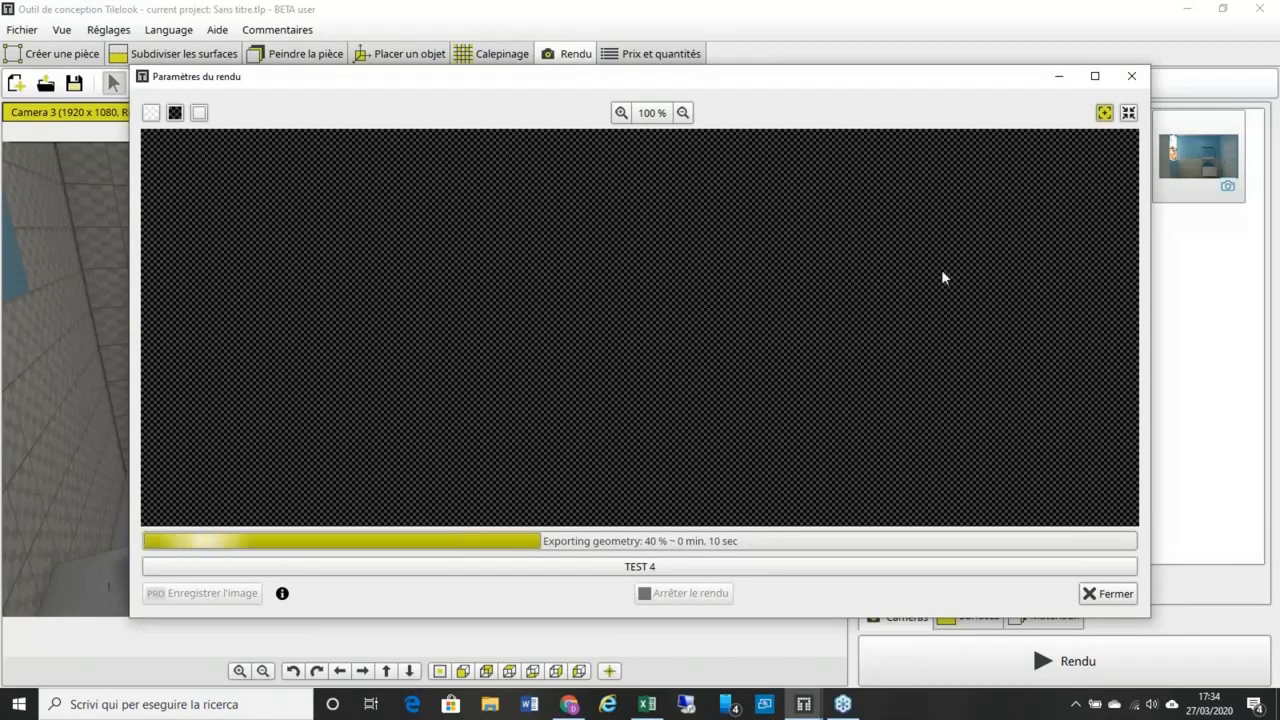
{"action": "left_click", "coordinate": [1053, 77]}
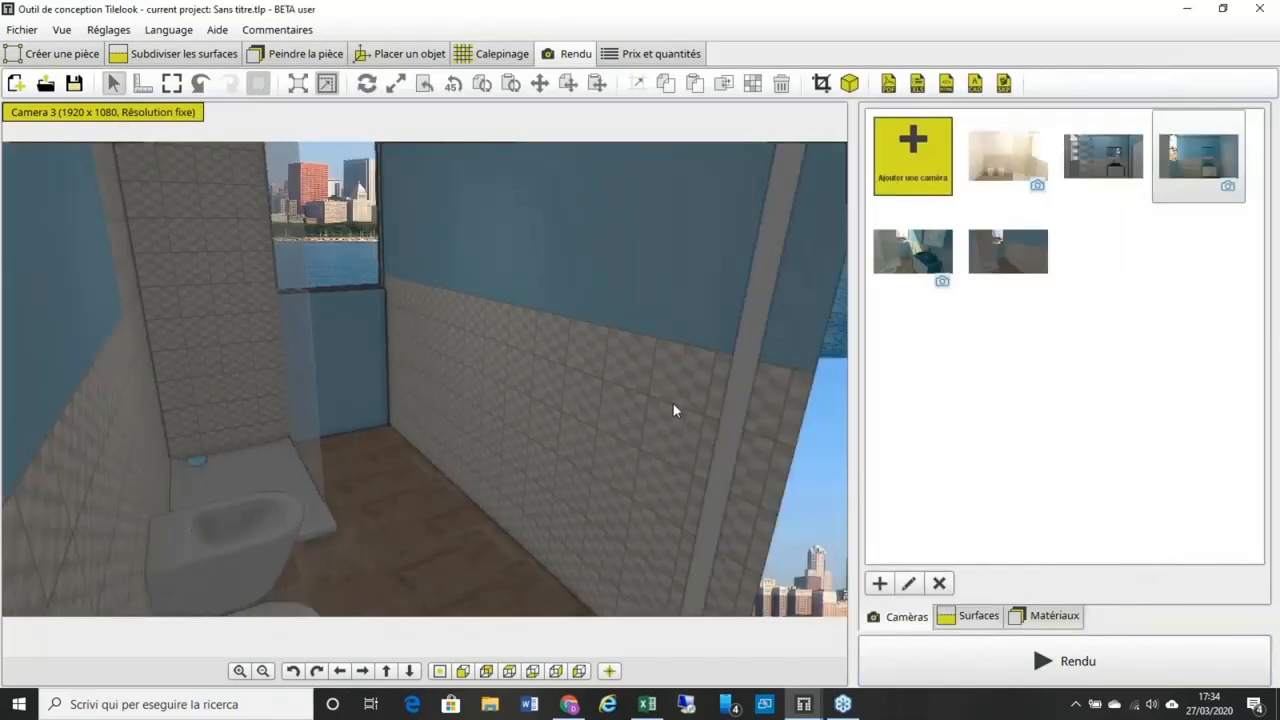
Step: Check the render progress, zoom the camera view into the bathroom, then switch to Placer un objet
{"action": "left_click", "coordinate": [806, 703]}
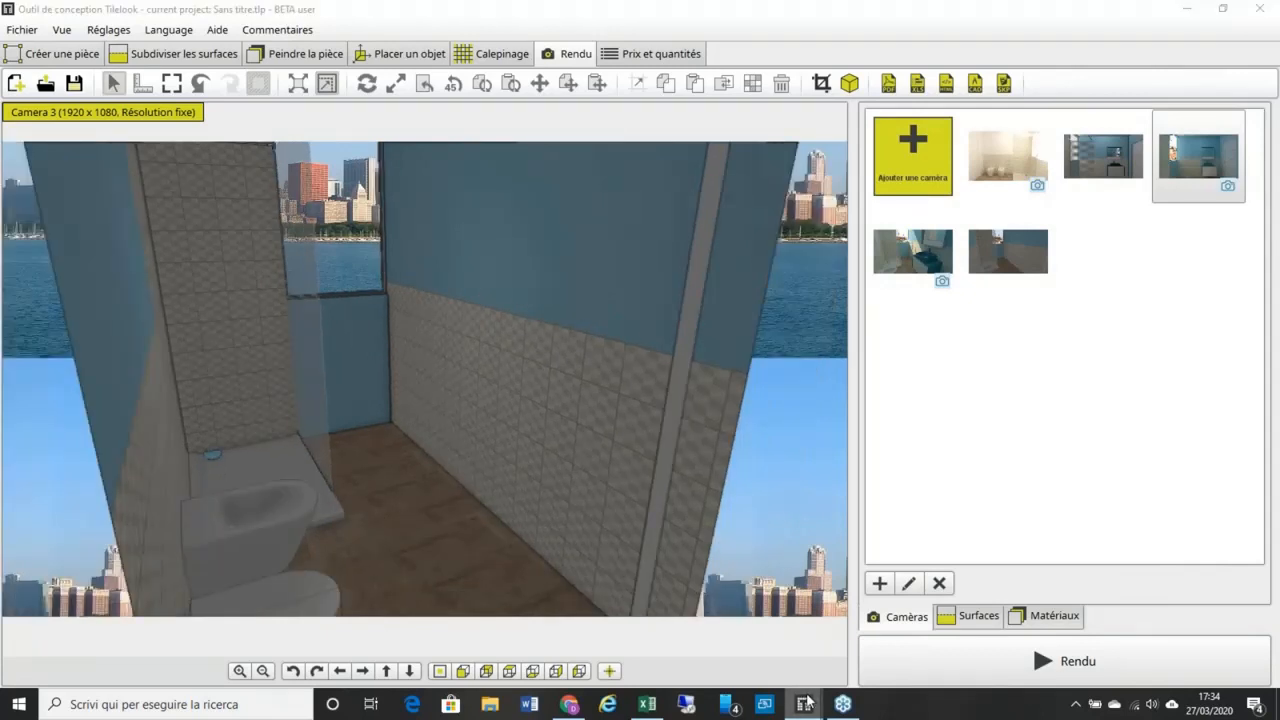
{"action": "mouse_move", "coordinate": [855, 632]}
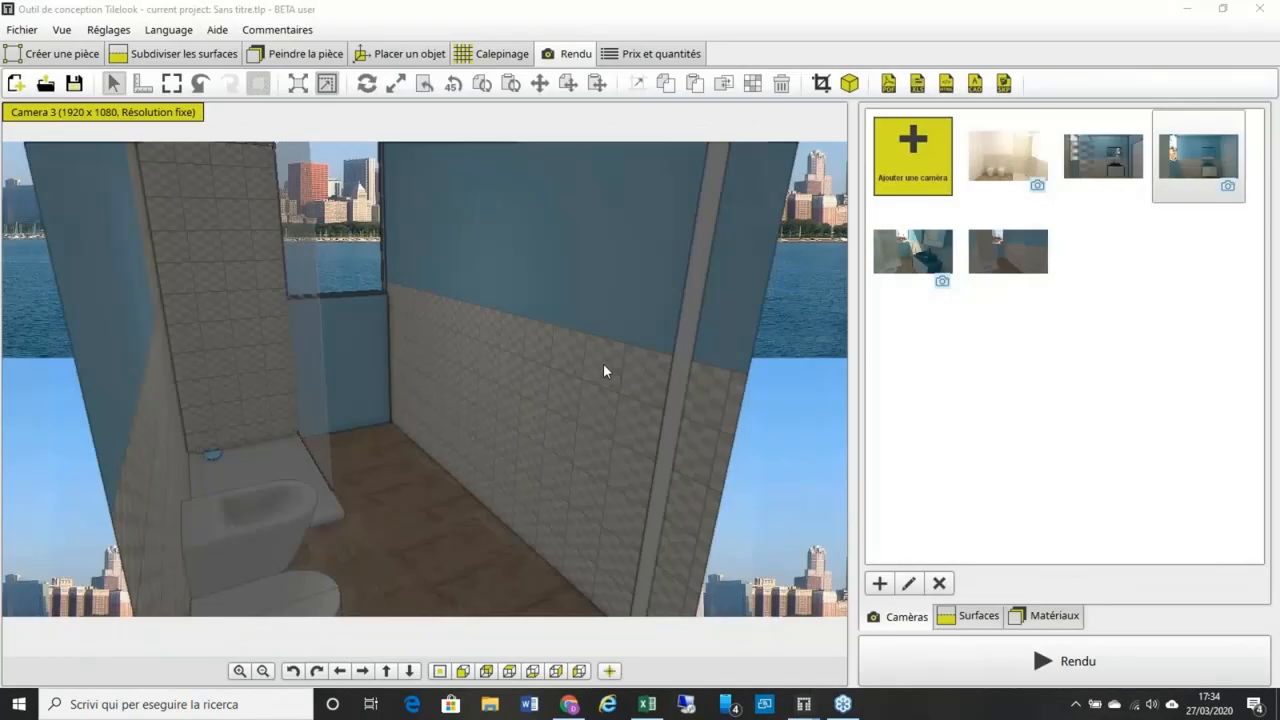
{"action": "scroll", "coordinate": [603, 371], "scroll_direction": "up", "scroll_amount": 3}
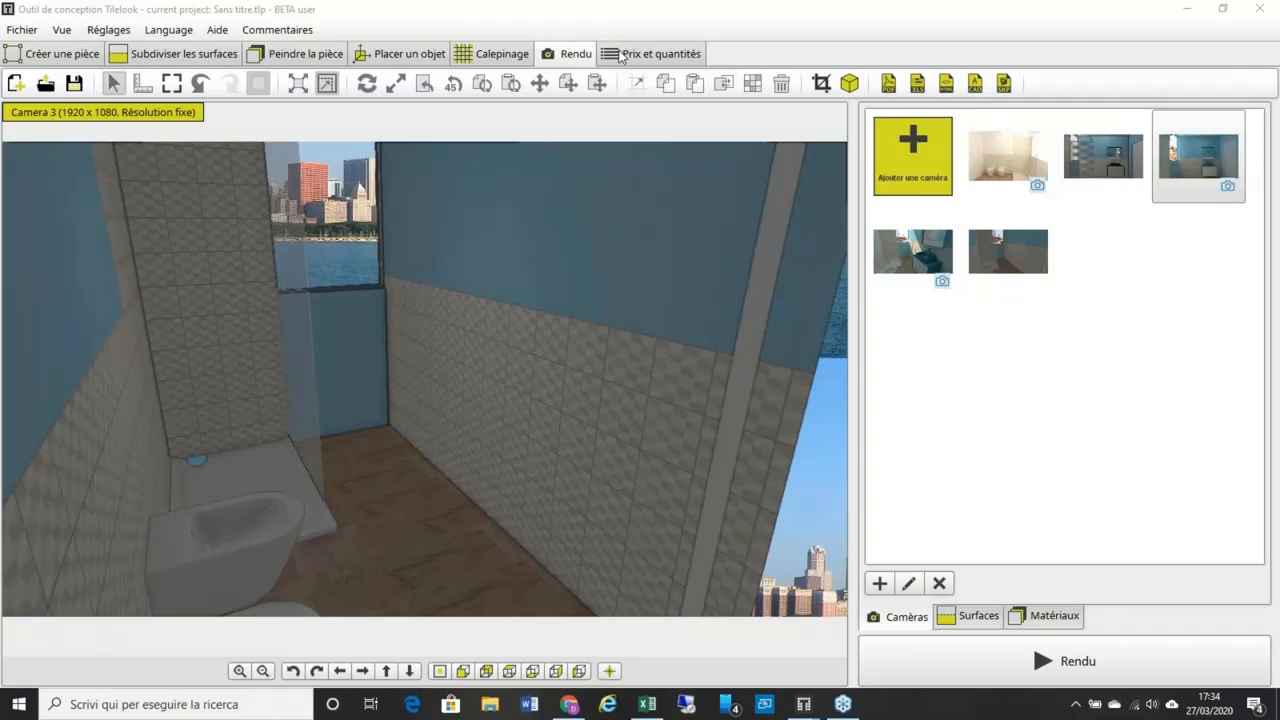
{"action": "left_click", "coordinate": [436, 55]}
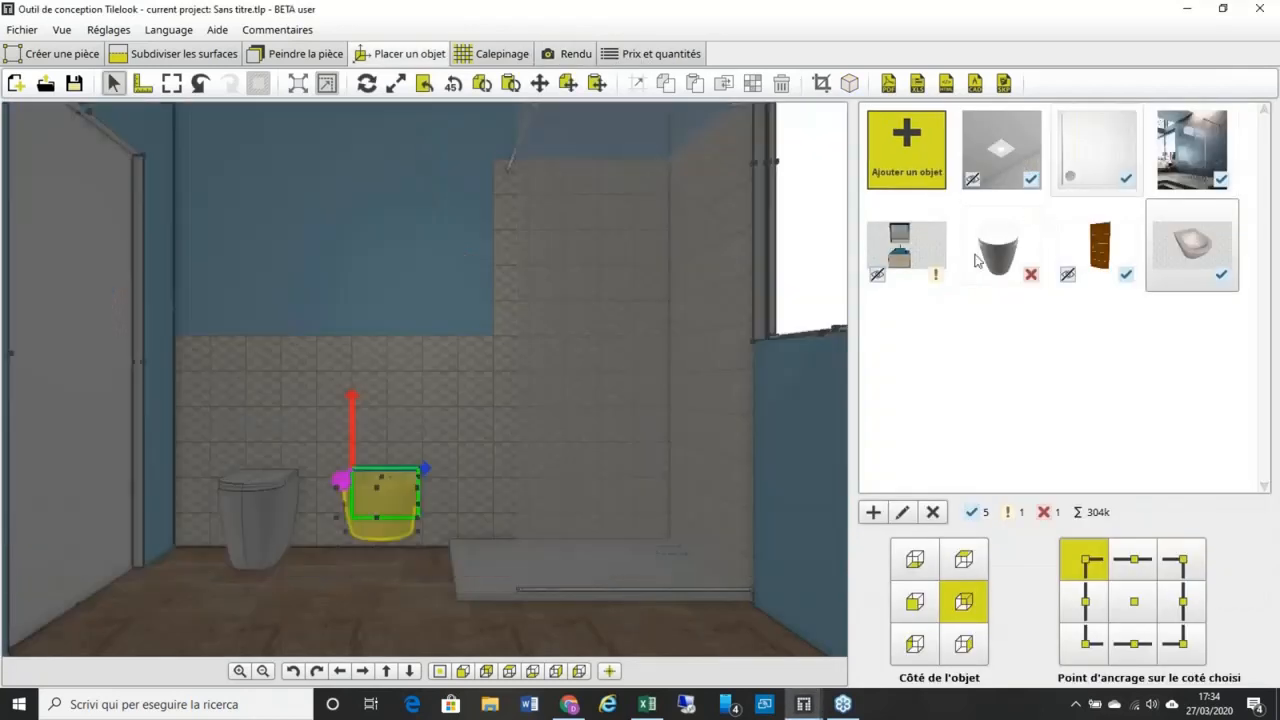
Step: Apply the Edge 80 Cm Set vanity's settings so it shows, then return to the Camera 3 render view
{"action": "left_click", "coordinate": [902, 512]}
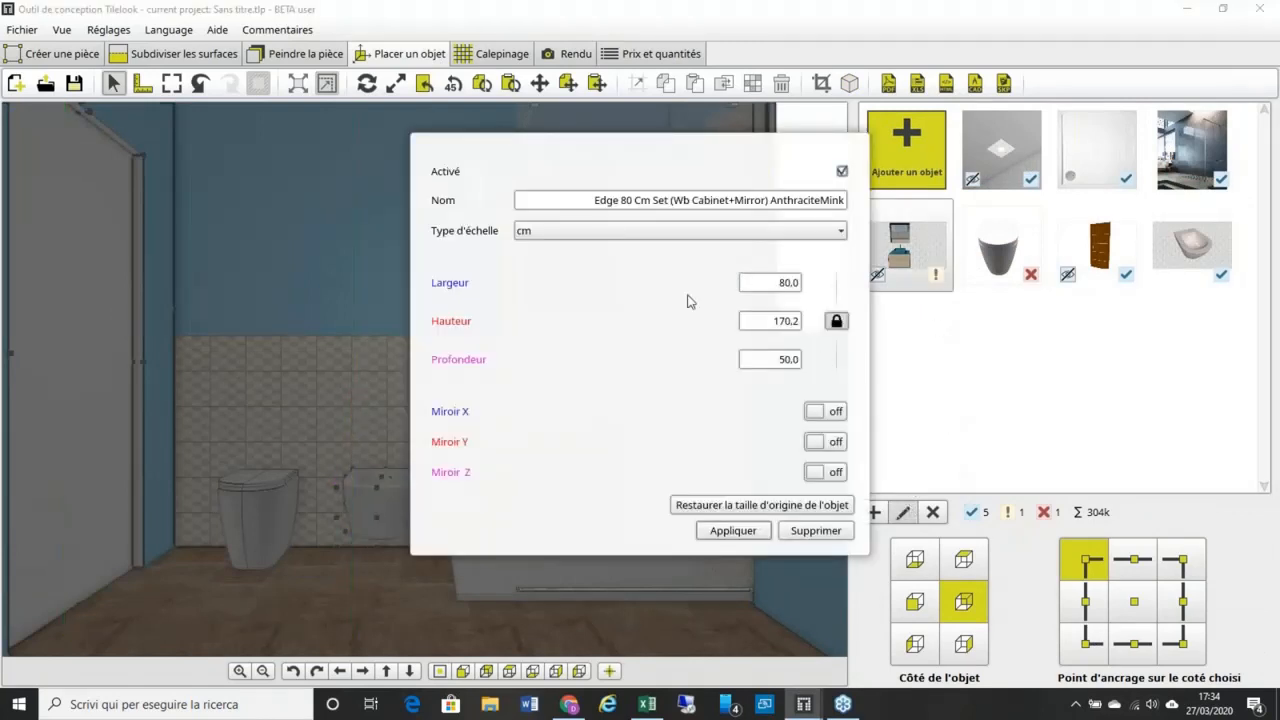
{"action": "left_click", "coordinate": [733, 530]}
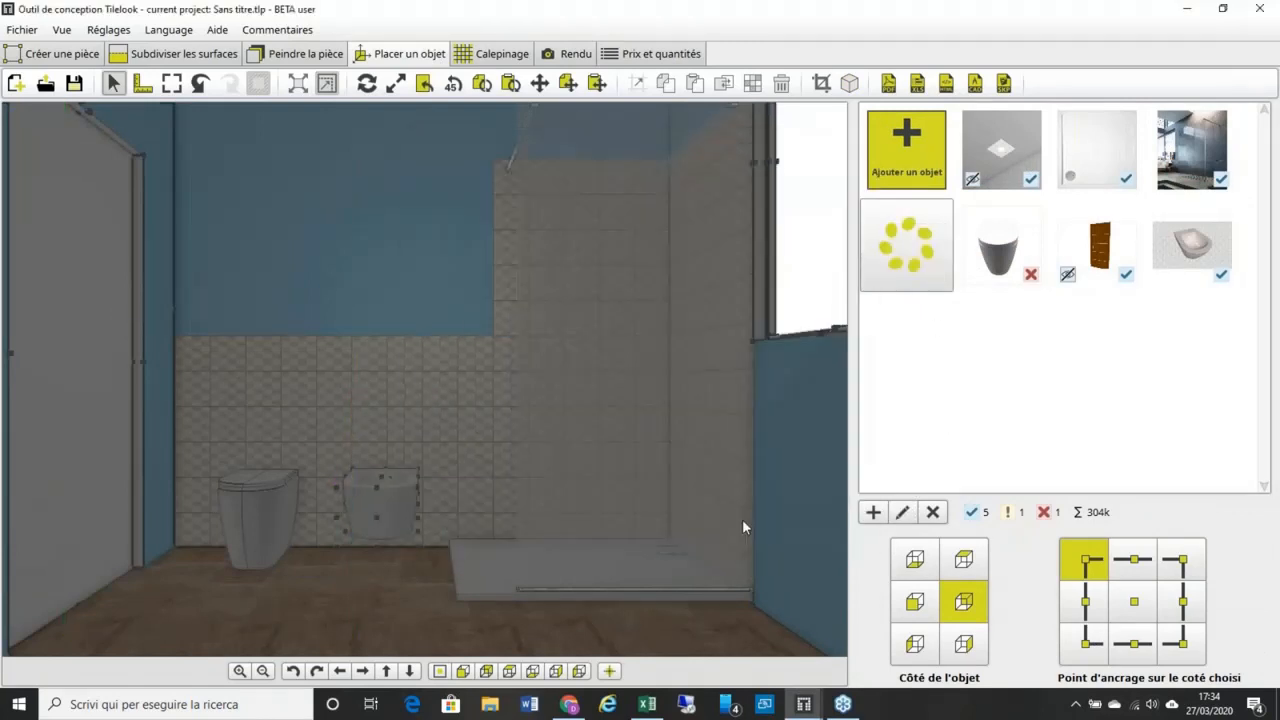
{"action": "left_click", "coordinate": [555, 55]}
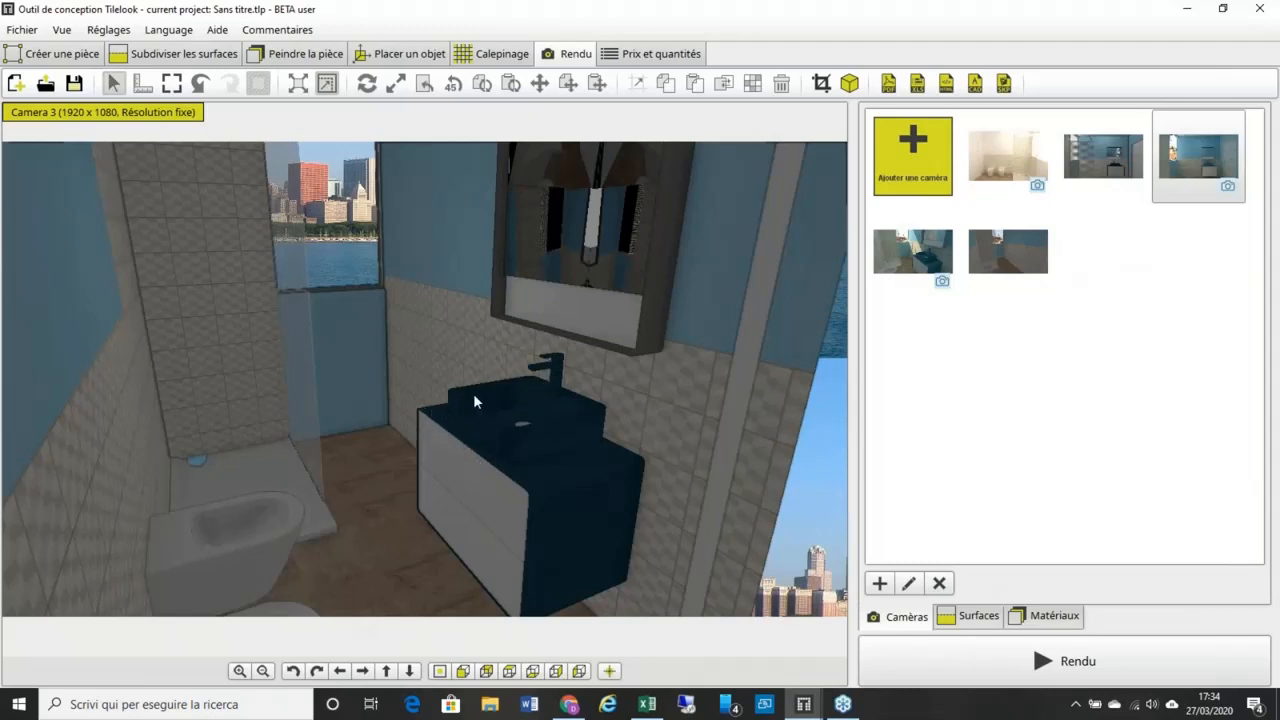
Step: Select the vanity front and set its Custom Material 3 colour to blue 1E7DE1
{"action": "left_click", "coordinate": [468, 479]}
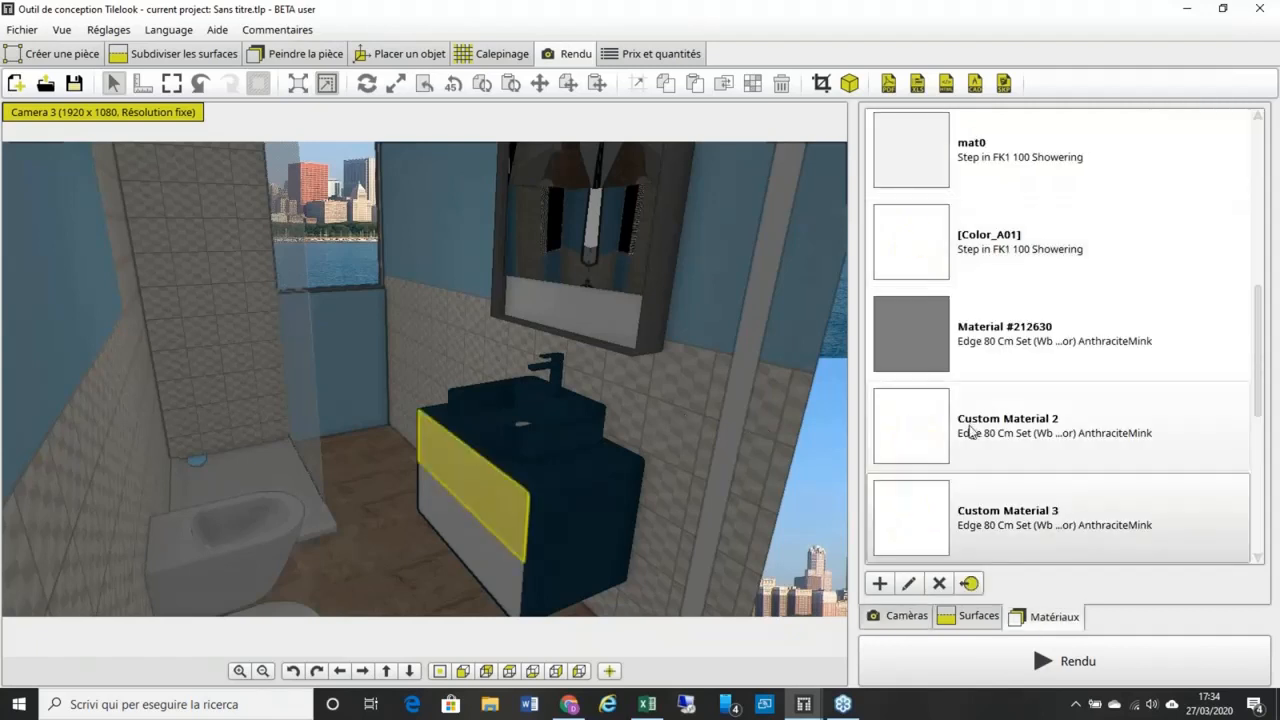
{"action": "left_click", "coordinate": [487, 519]}
{"action": "left_click", "coordinate": [502, 503]}
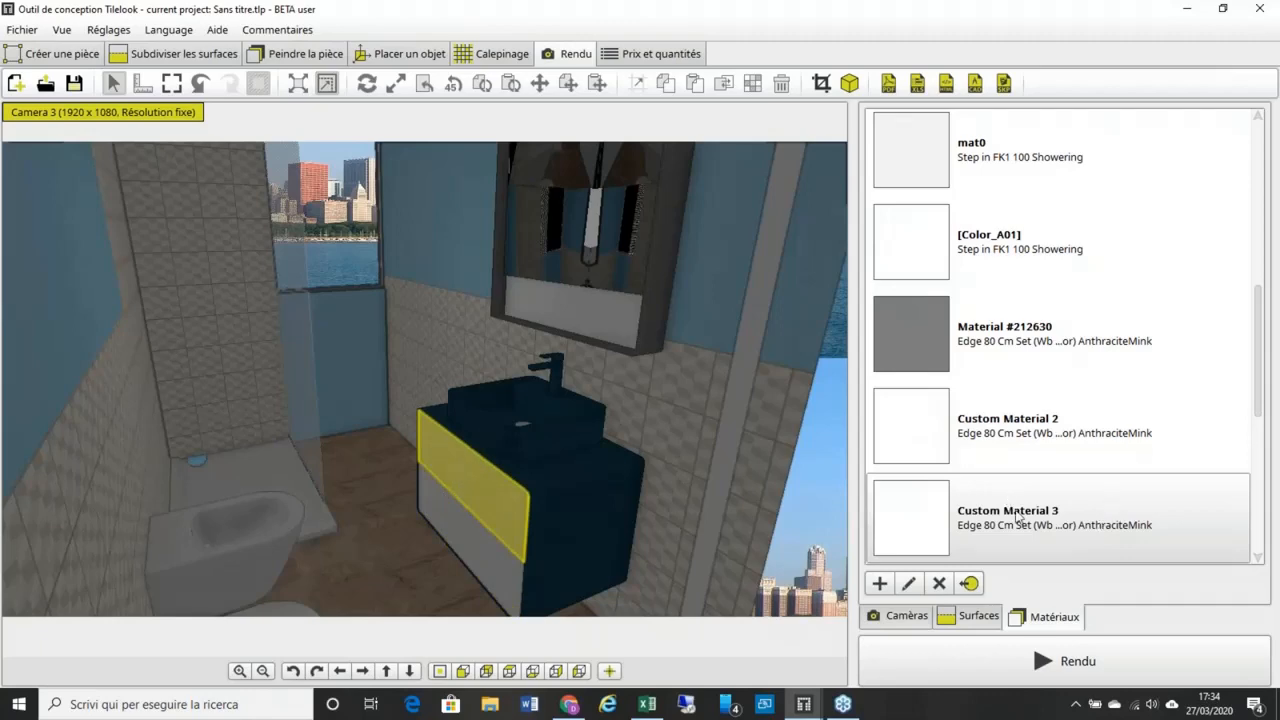
{"action": "left_click", "coordinate": [909, 583]}
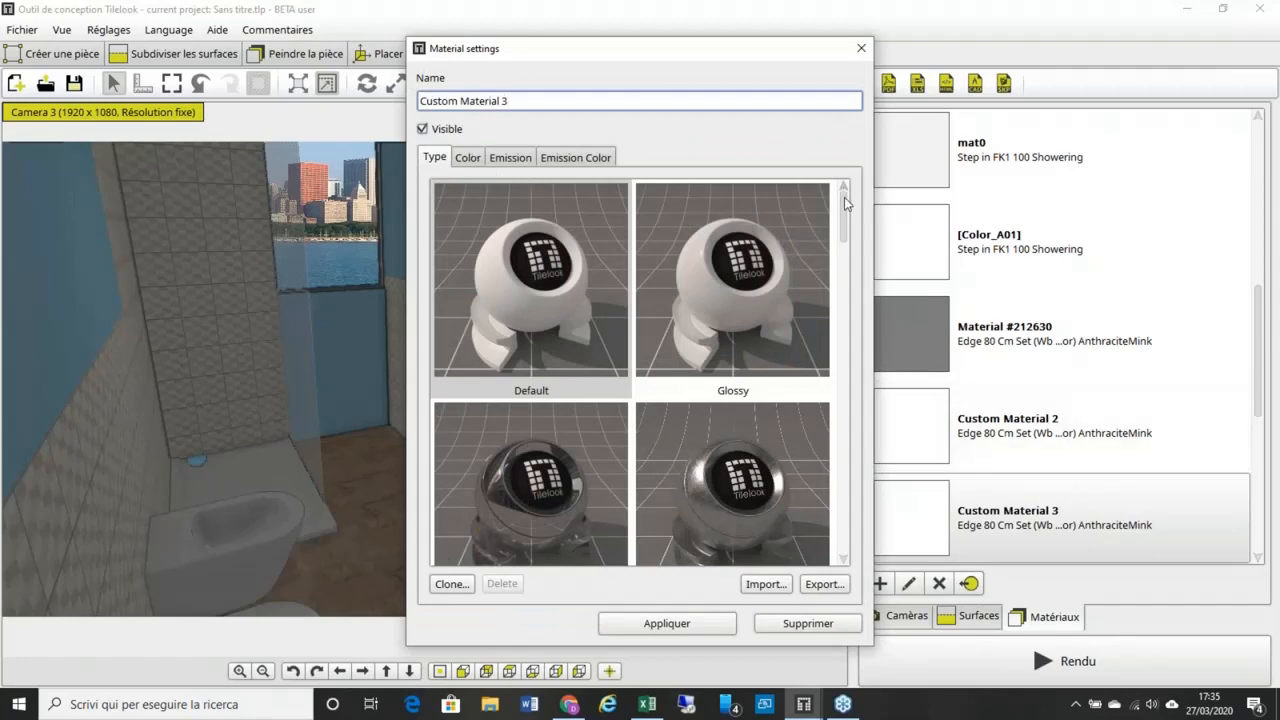
{"action": "mouse_move", "coordinate": [845, 203]}
{"action": "left_mouse_down"}
{"action": "mouse_move", "coordinate": [845, 370]}
{"action": "mouse_move", "coordinate": [846, 186]}
{"action": "left_mouse_up"}
{"action": "left_click", "coordinate": [467, 157]}
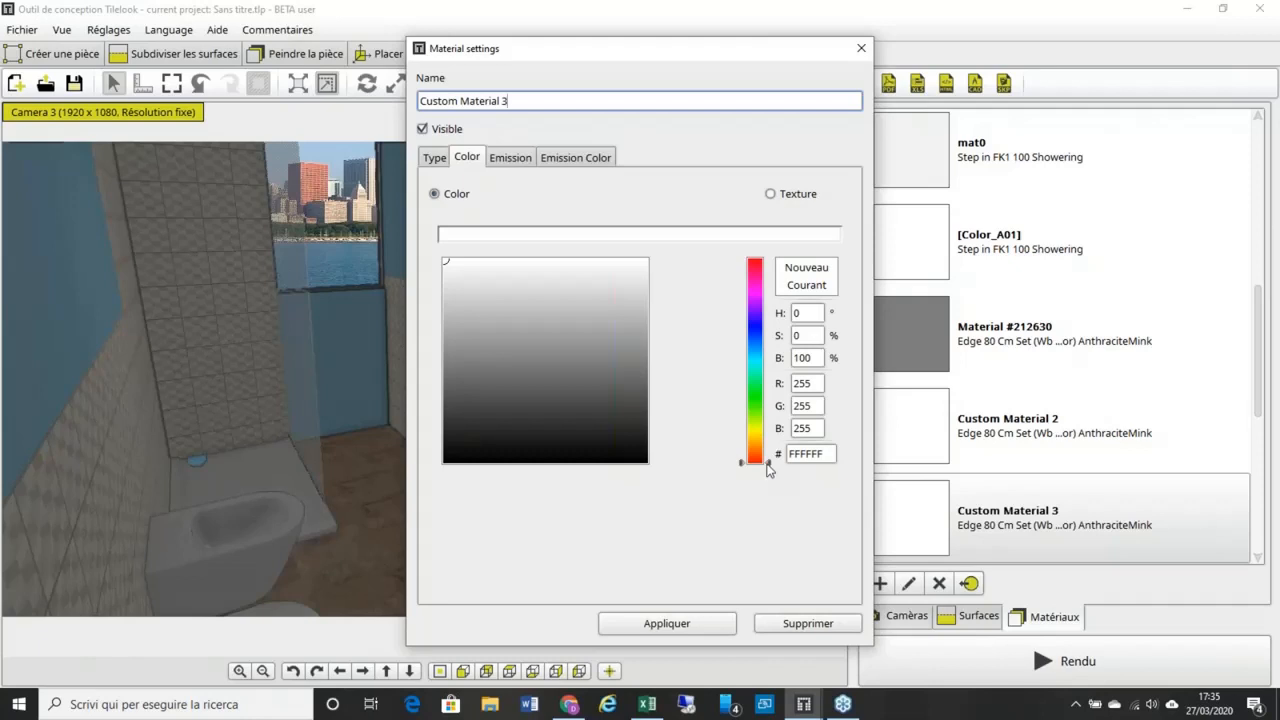
{"action": "left_click_drag", "start_coordinate": [768, 466], "coordinate": [768, 347]}
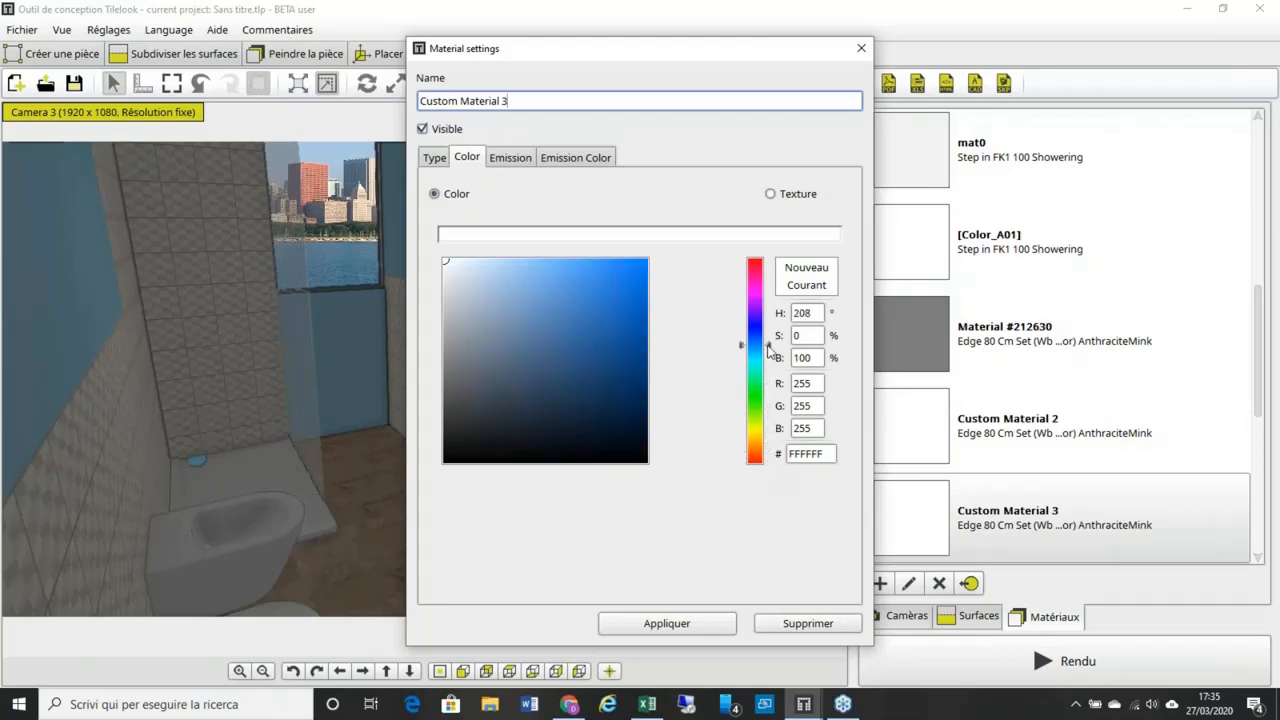
{"action": "left_click", "coordinate": [621, 284]}
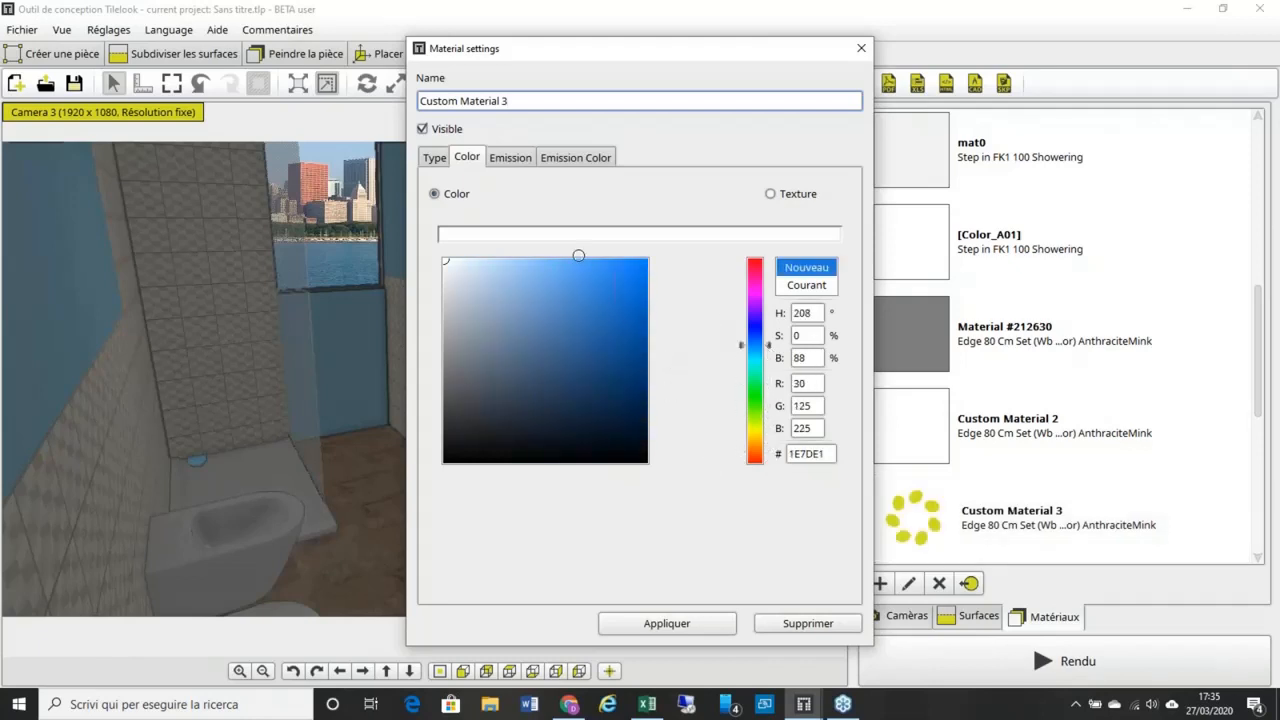
{"action": "left_click", "coordinate": [667, 623]}
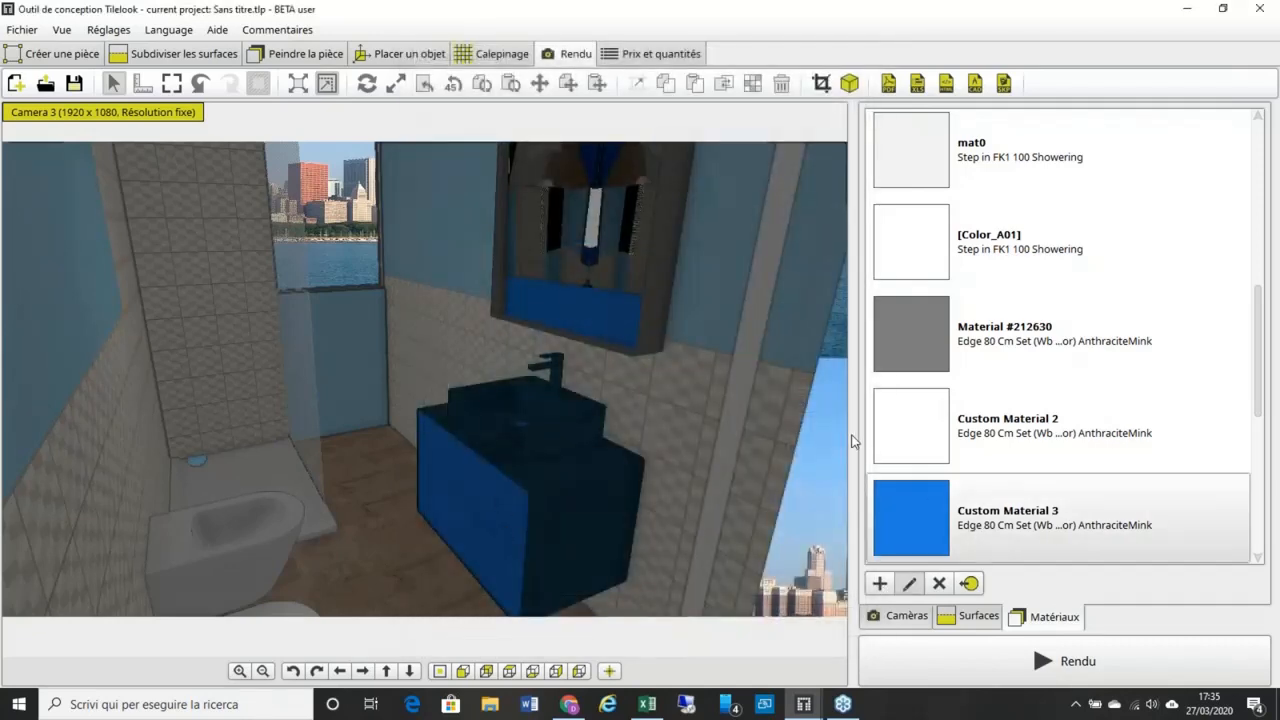
Step: Replace the cabinet front's blue colour with a wood texture
{"action": "left_click", "coordinate": [477, 160]}
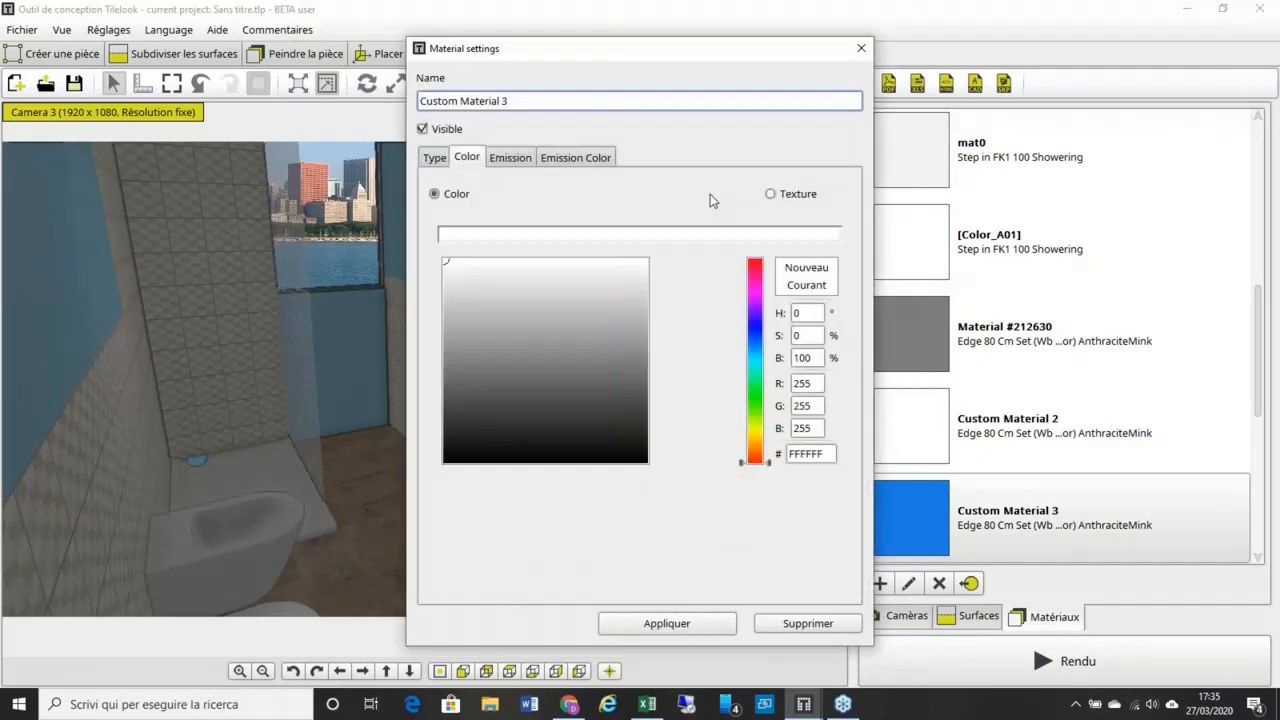
{"action": "left_click", "coordinate": [769, 195]}
{"action": "left_click", "coordinate": [682, 399]}
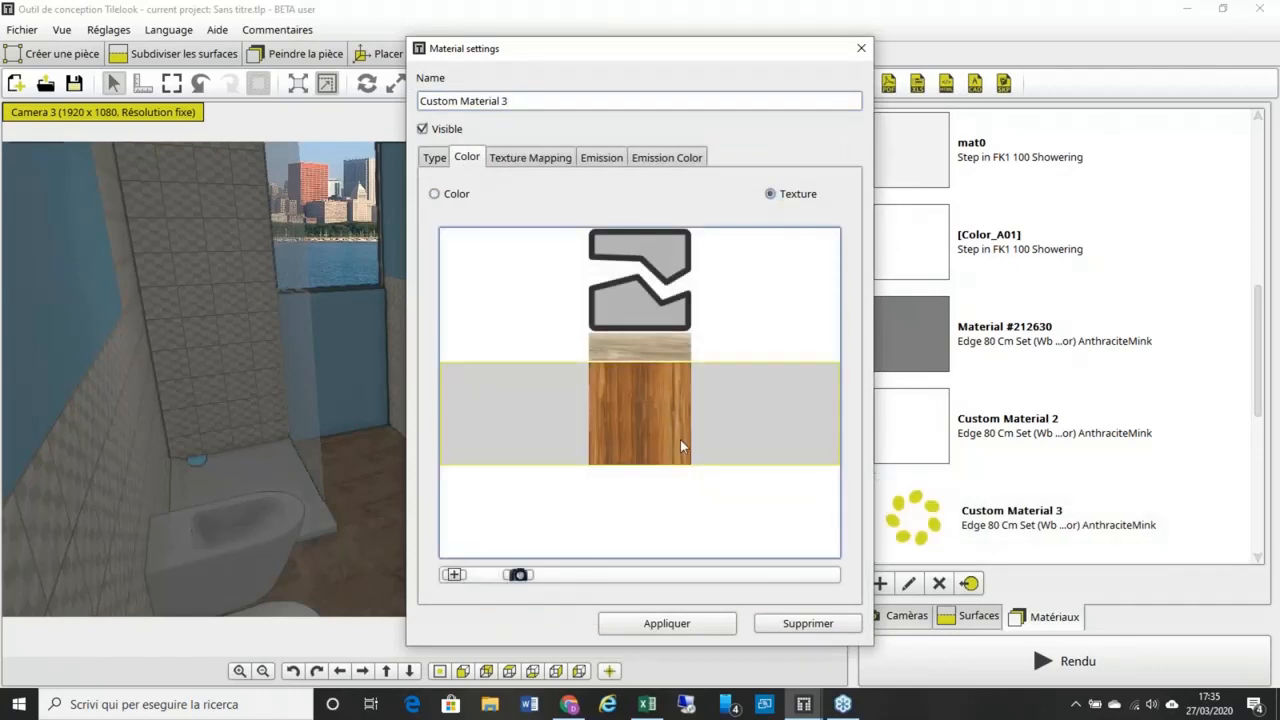
{"action": "left_click", "coordinate": [667, 623]}
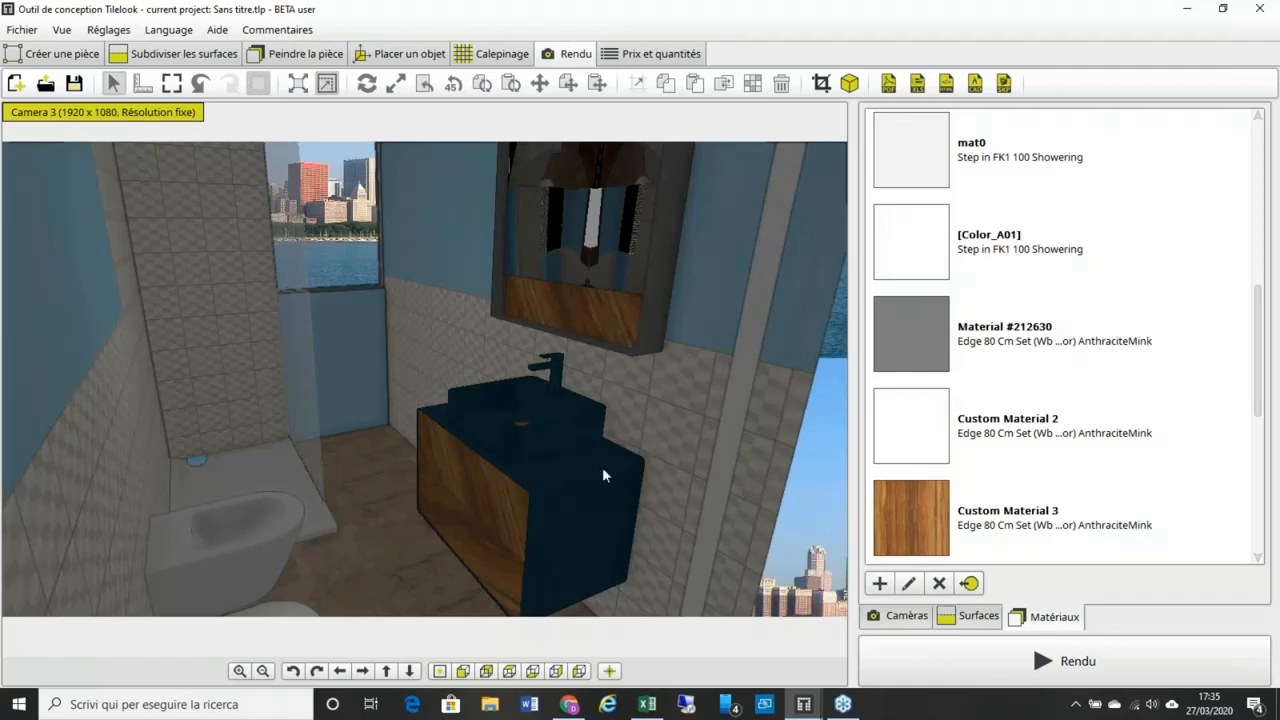
Step: Adjust the wood texture mapping's Offset X and Rotation on Custom Material 3
{"action": "left_click", "coordinate": [958, 528]}
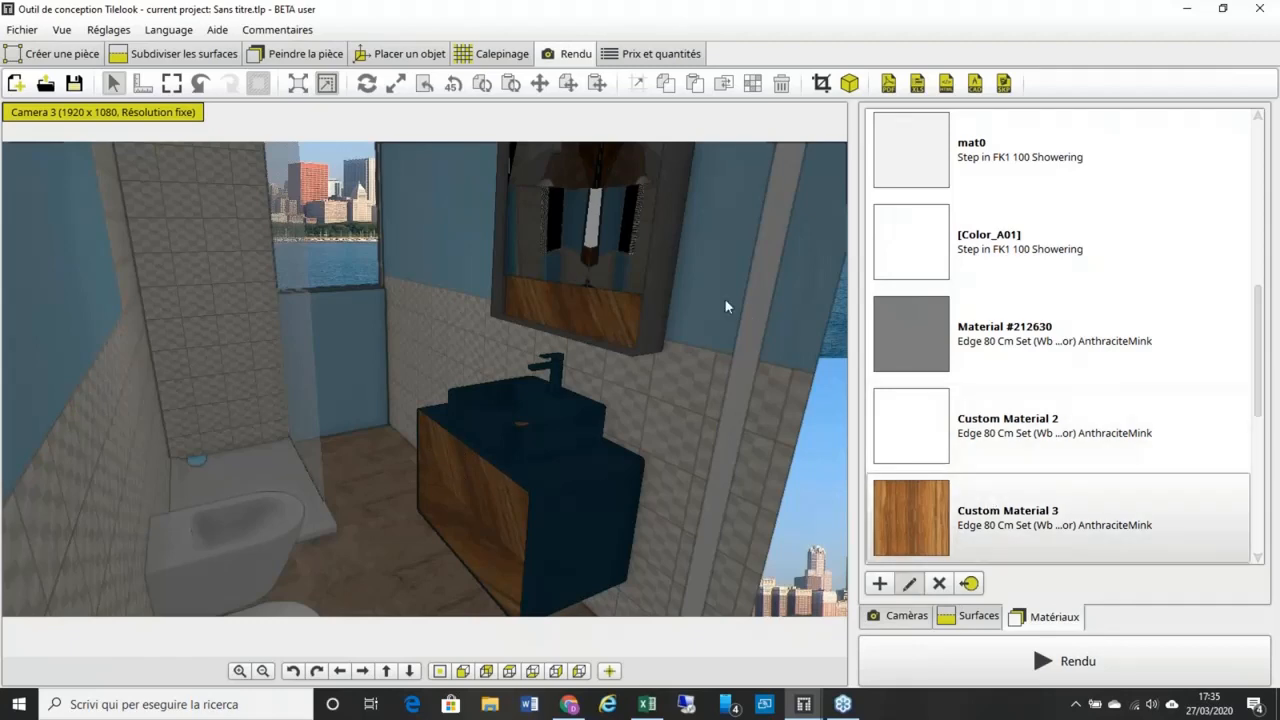
{"action": "left_click", "coordinate": [500, 157]}
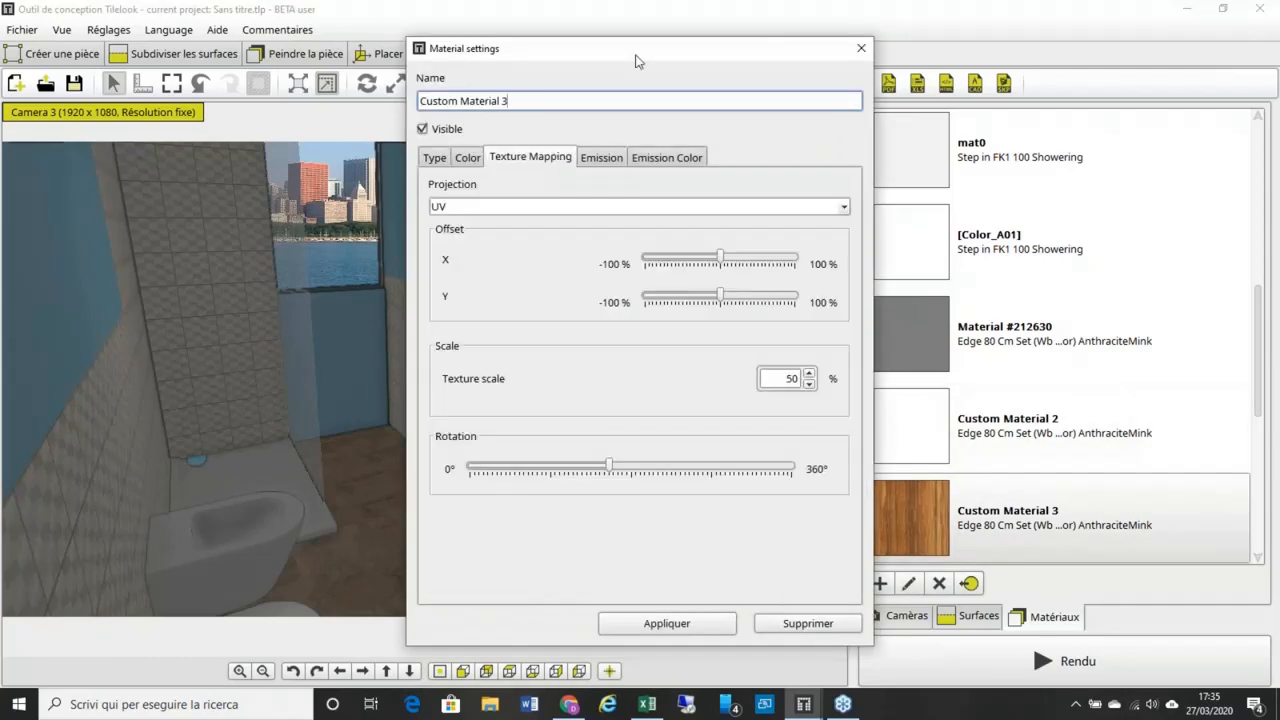
{"action": "left_click_drag", "start_coordinate": [637, 55], "coordinate": [881, 19]}
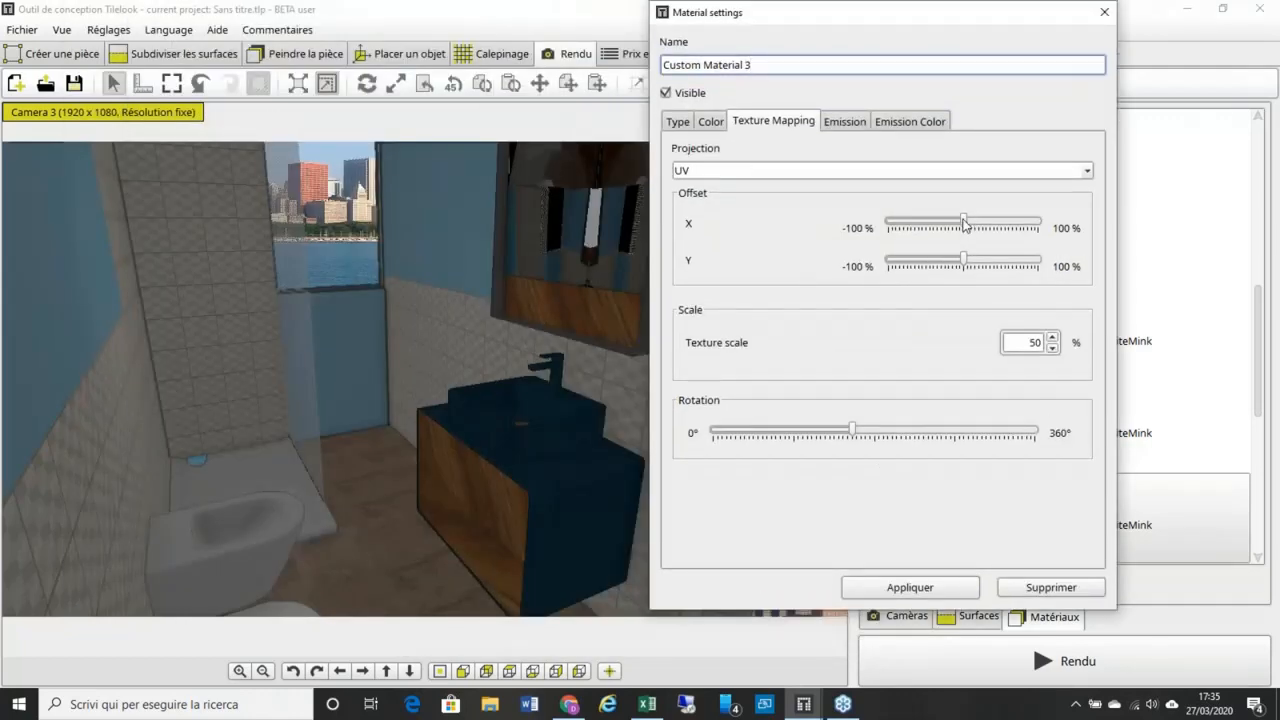
{"action": "left_click_drag", "start_coordinate": [965, 224], "coordinate": [957, 263]}
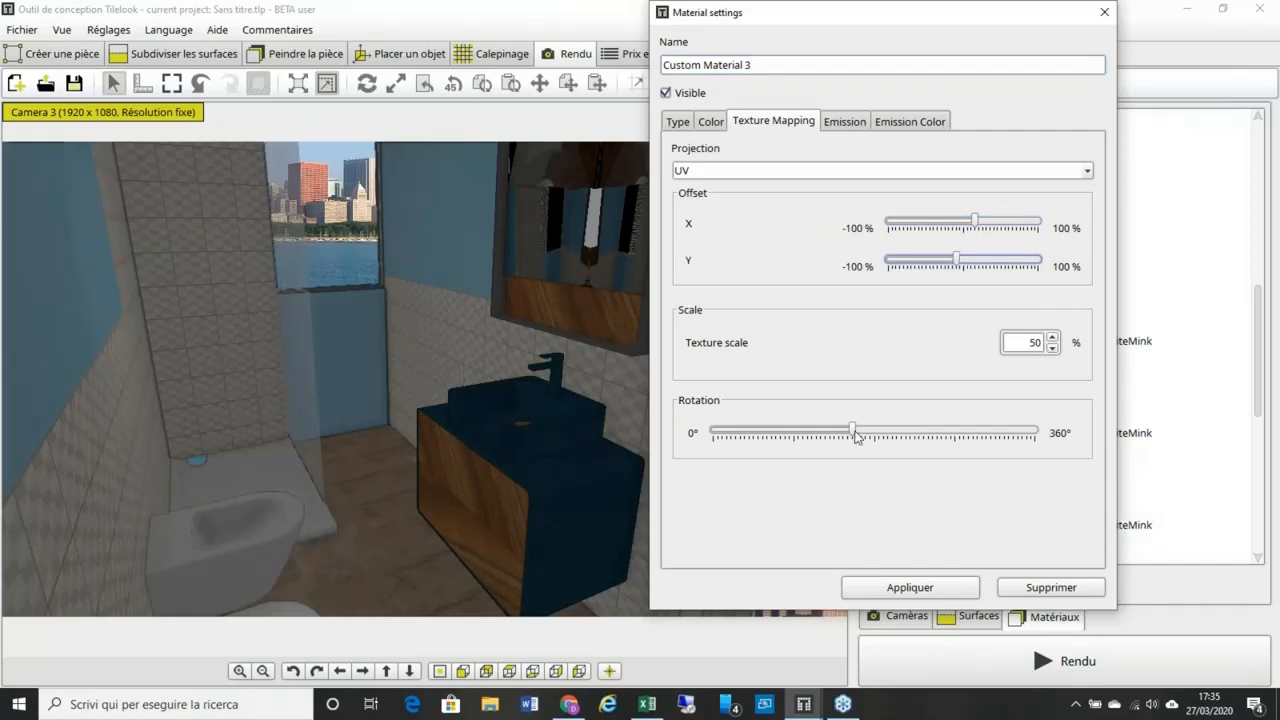
{"action": "mouse_move", "coordinate": [855, 436]}
{"action": "left_mouse_down"}
{"action": "mouse_move", "coordinate": [885, 434]}
{"action": "mouse_move", "coordinate": [874, 435]}
{"action": "left_mouse_up"}
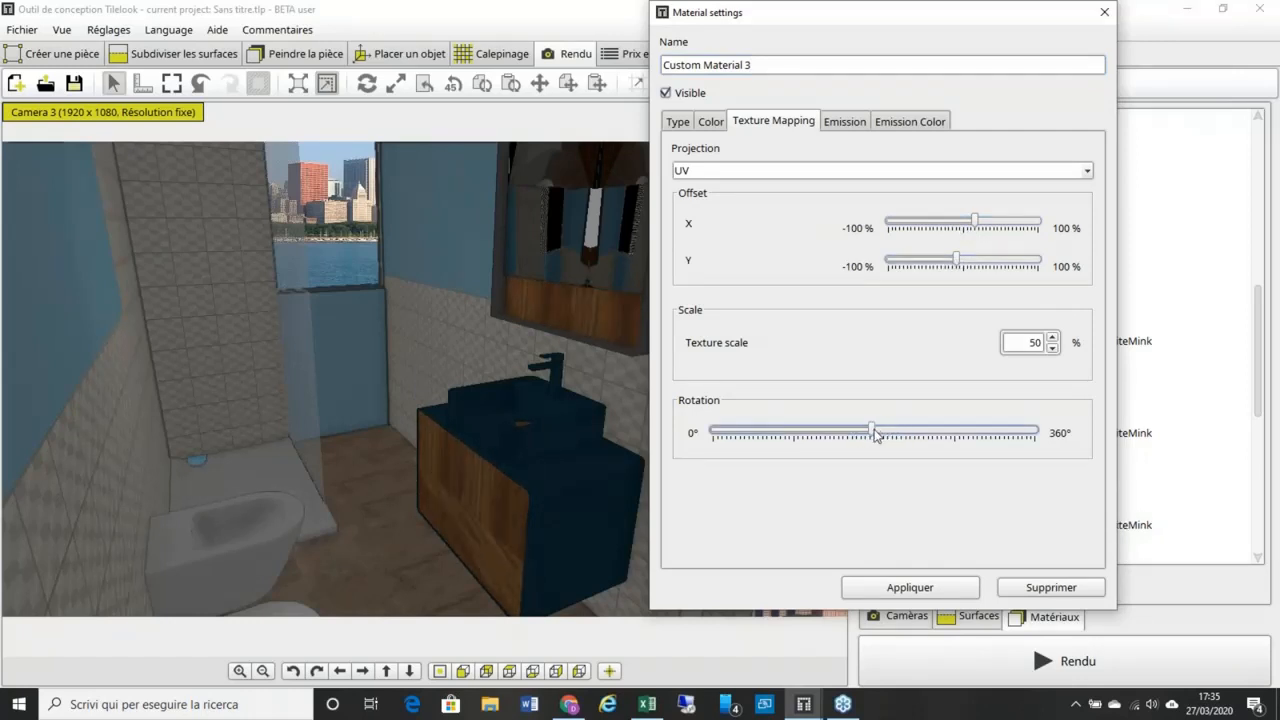
{"action": "left_click", "coordinate": [950, 590]}
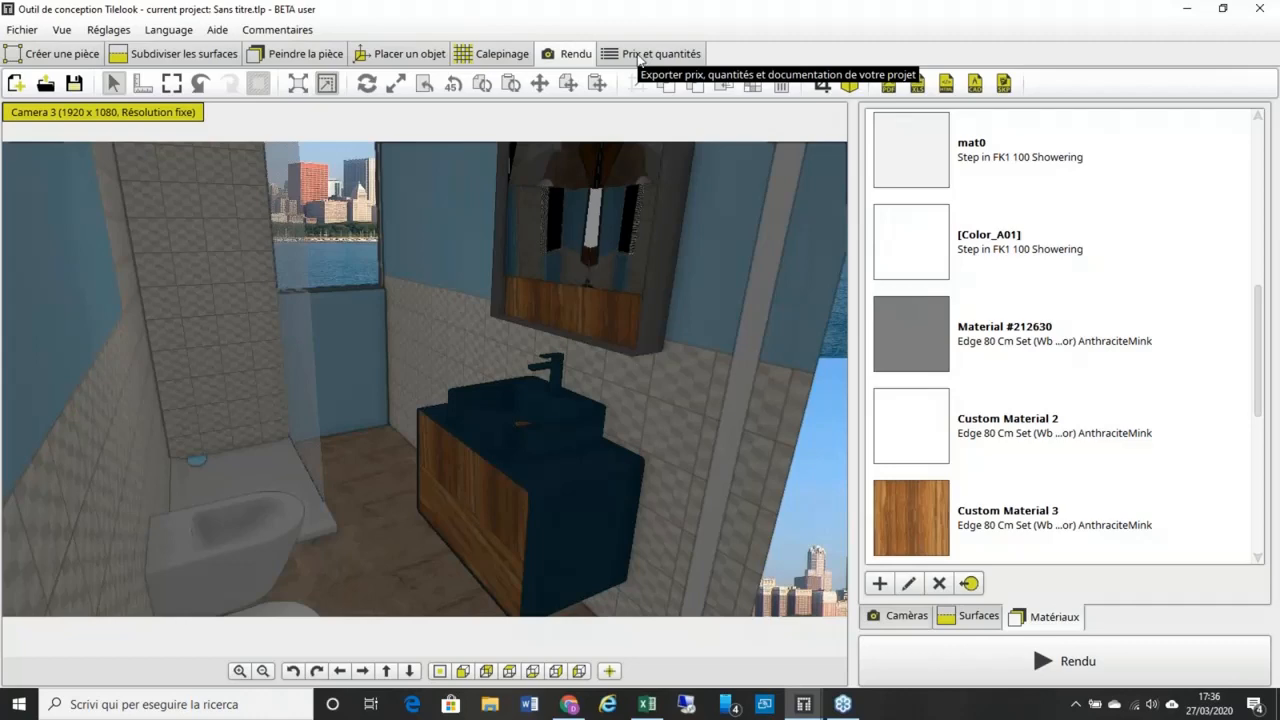
{"action": "left_click", "coordinate": [638, 56]}
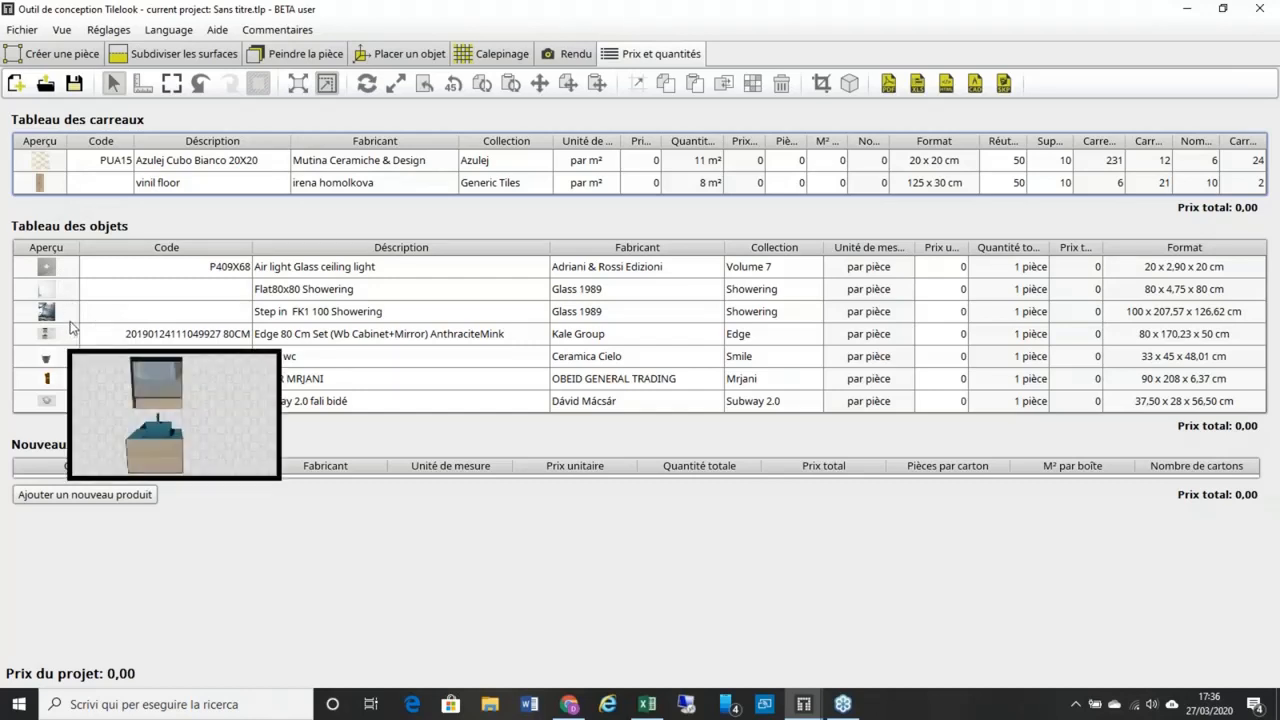
{"action": "mouse_move", "coordinate": [71, 275]}
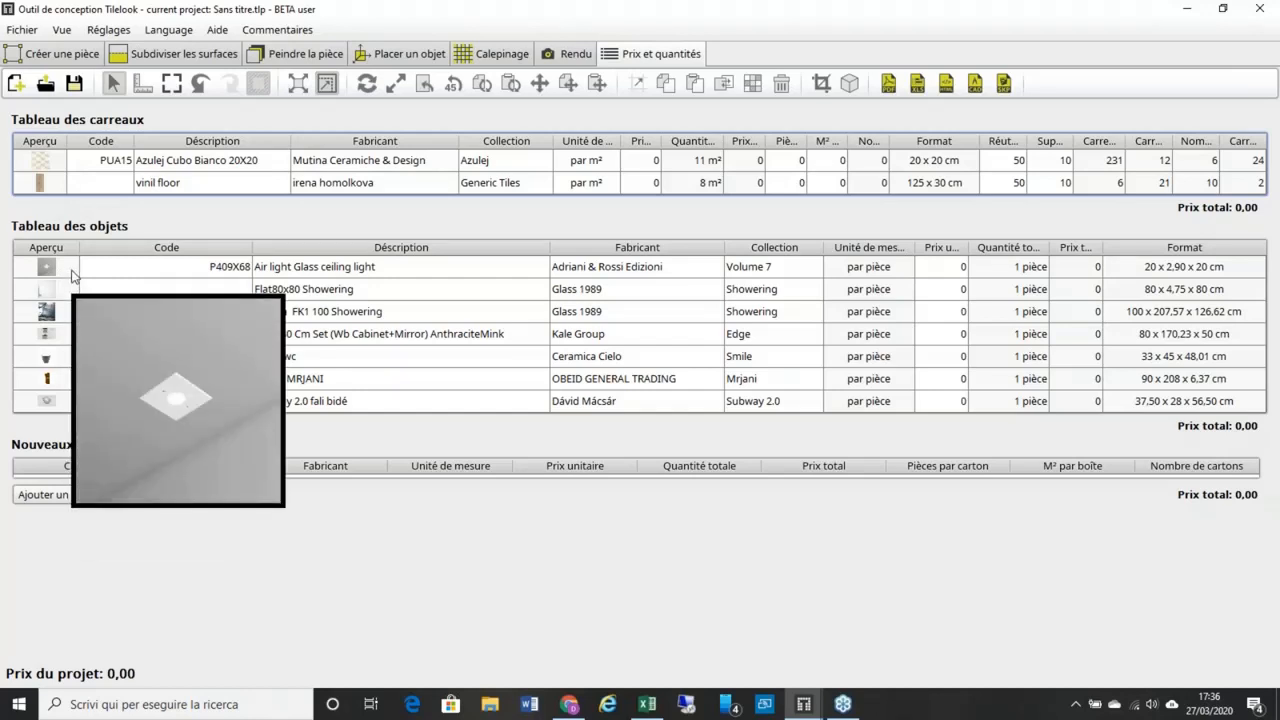
{"action": "left_click", "coordinate": [576, 56]}
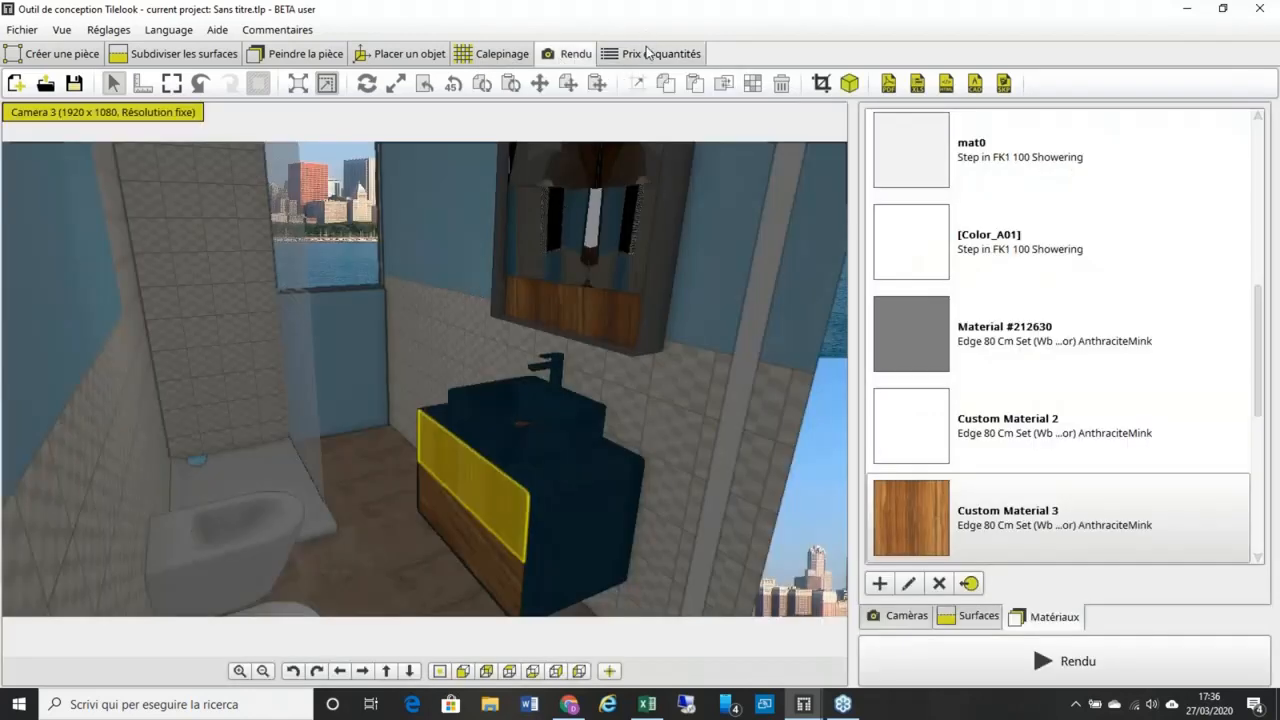
{"action": "left_click", "coordinate": [648, 53]}
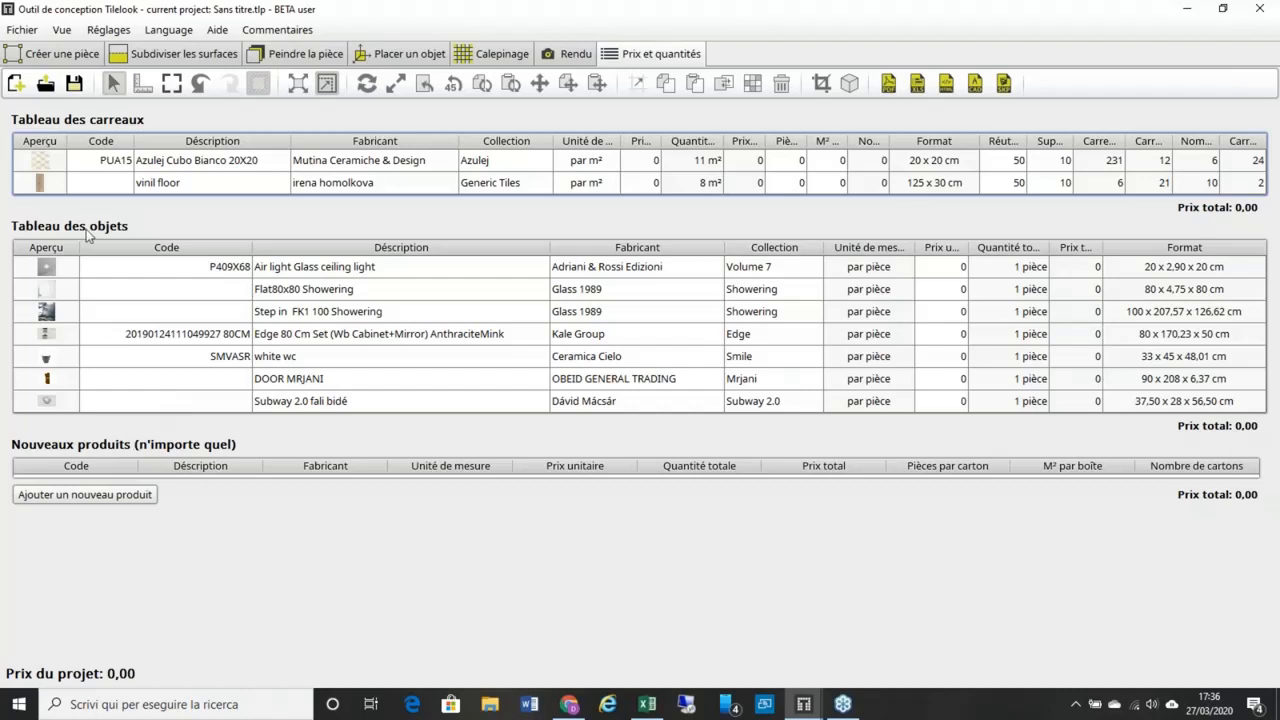
Step: Add an empty row to the Nouveaux produits table
{"action": "left_click", "coordinate": [112, 494]}
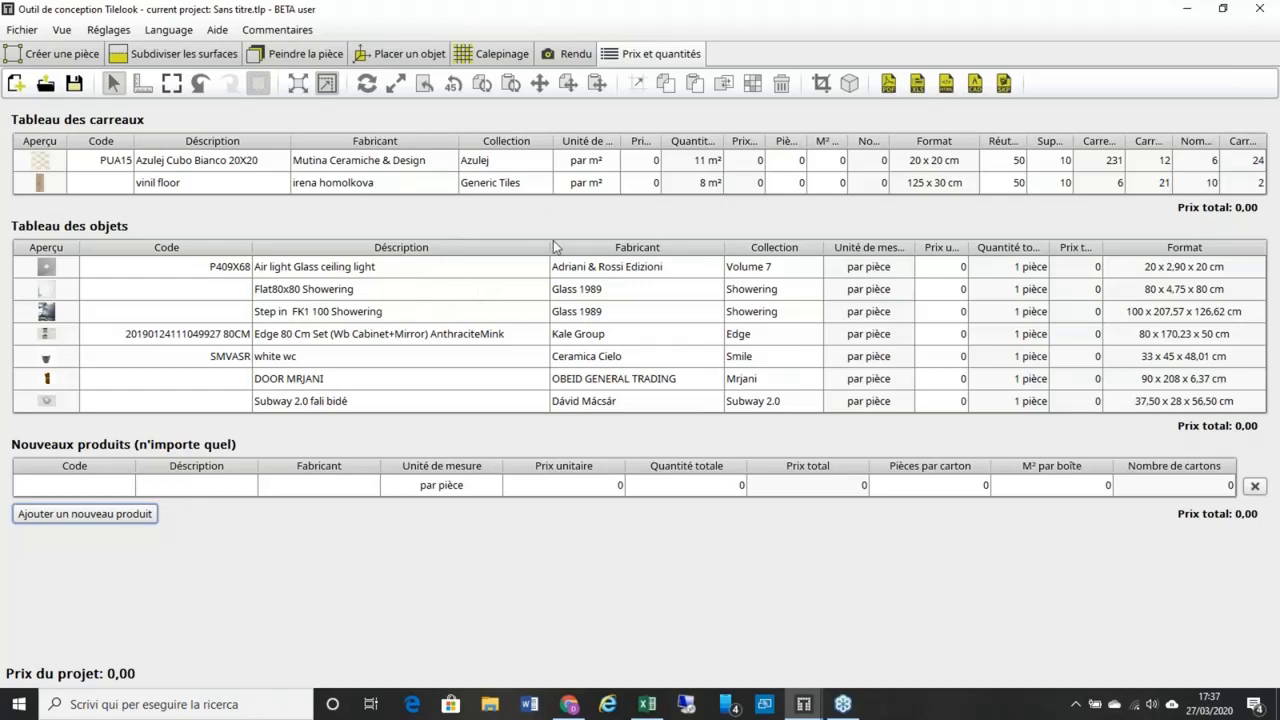
Step: Start an XLS export containing the tile, object and custom product tables
{"action": "left_click", "coordinate": [918, 88]}
{"action": "double_click", "coordinate": [523, 240]}
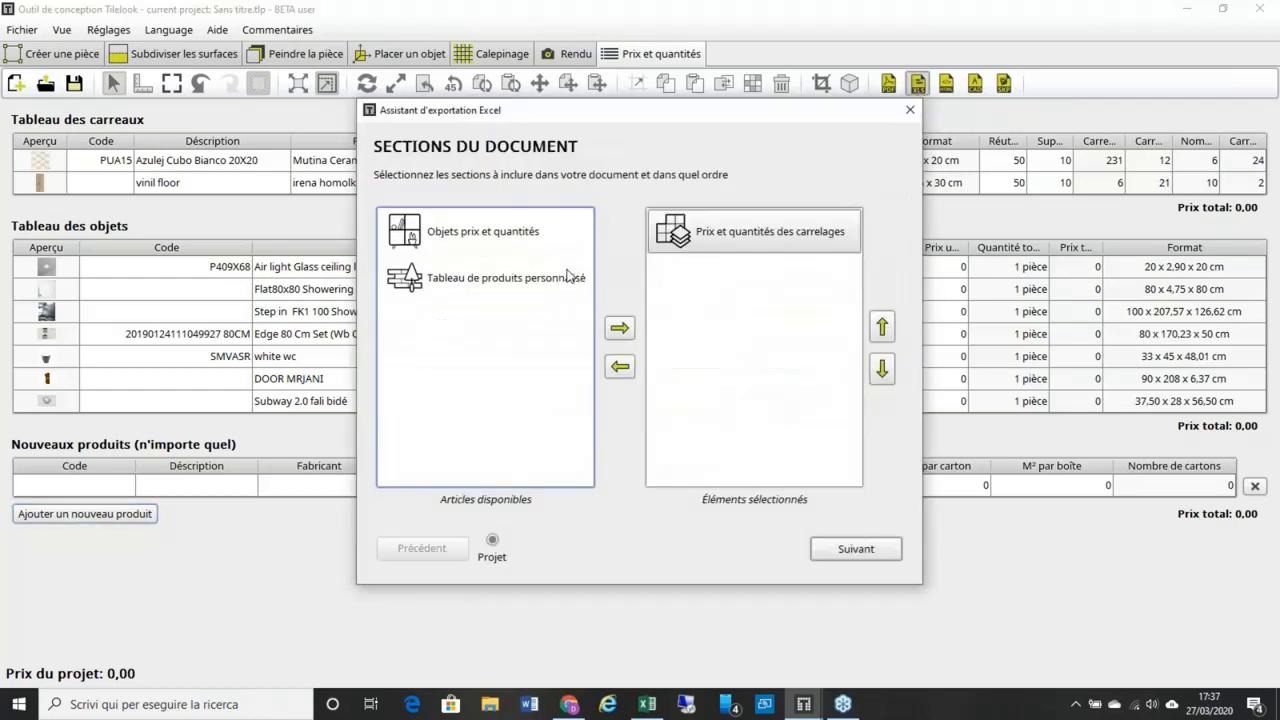
{"action": "left_click", "coordinate": [512, 236]}
{"action": "double_click", "coordinate": [498, 230]}
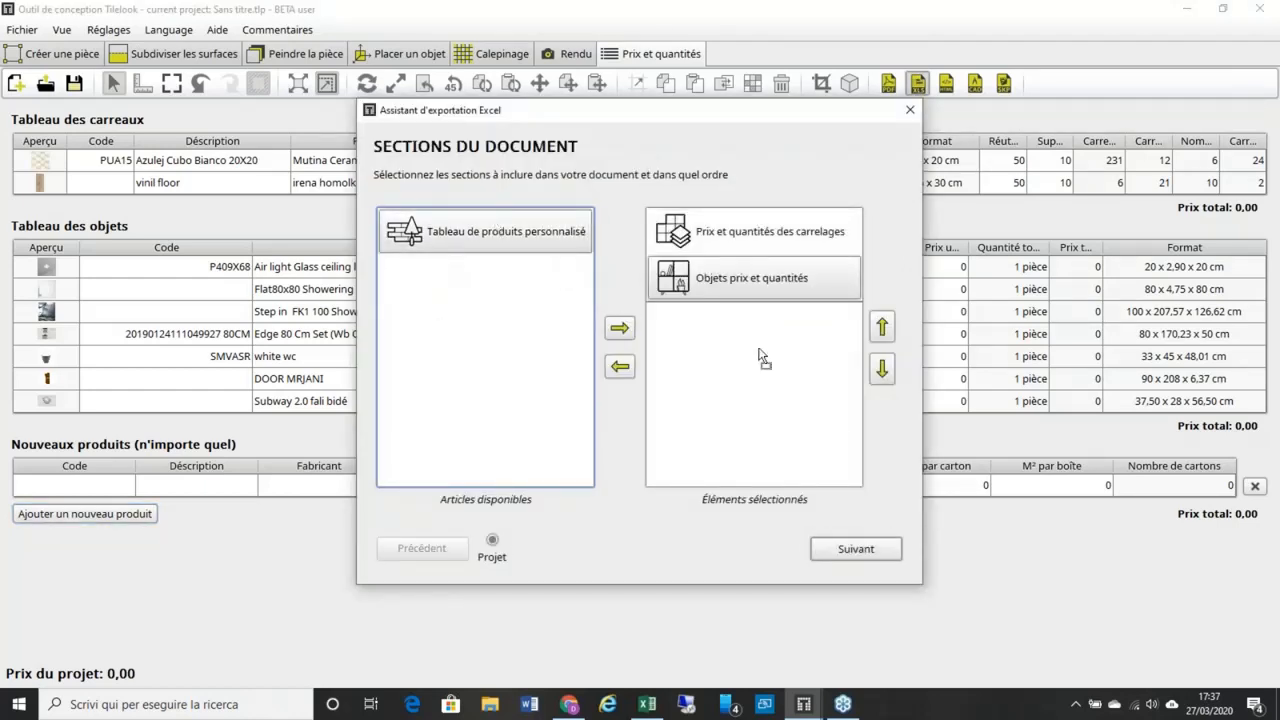
{"action": "left_click_drag", "start_coordinate": [760, 356], "coordinate": [758, 352]}
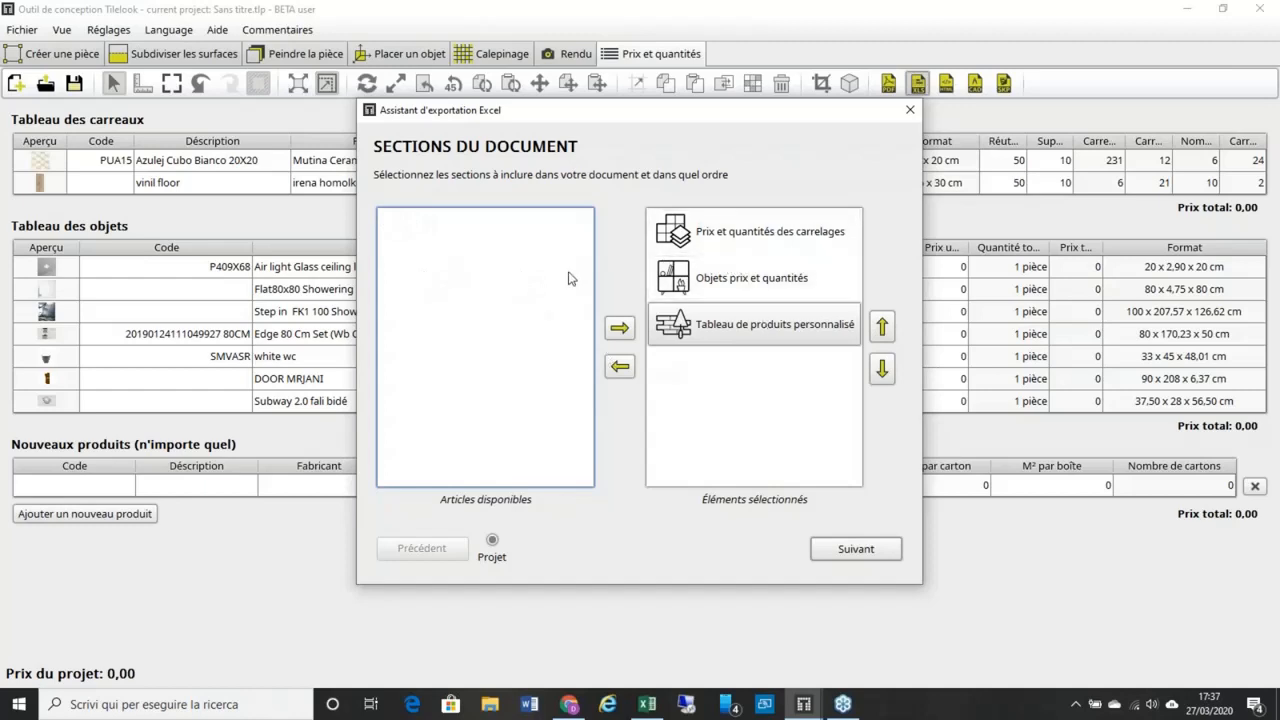
{"action": "left_click", "coordinate": [855, 549]}
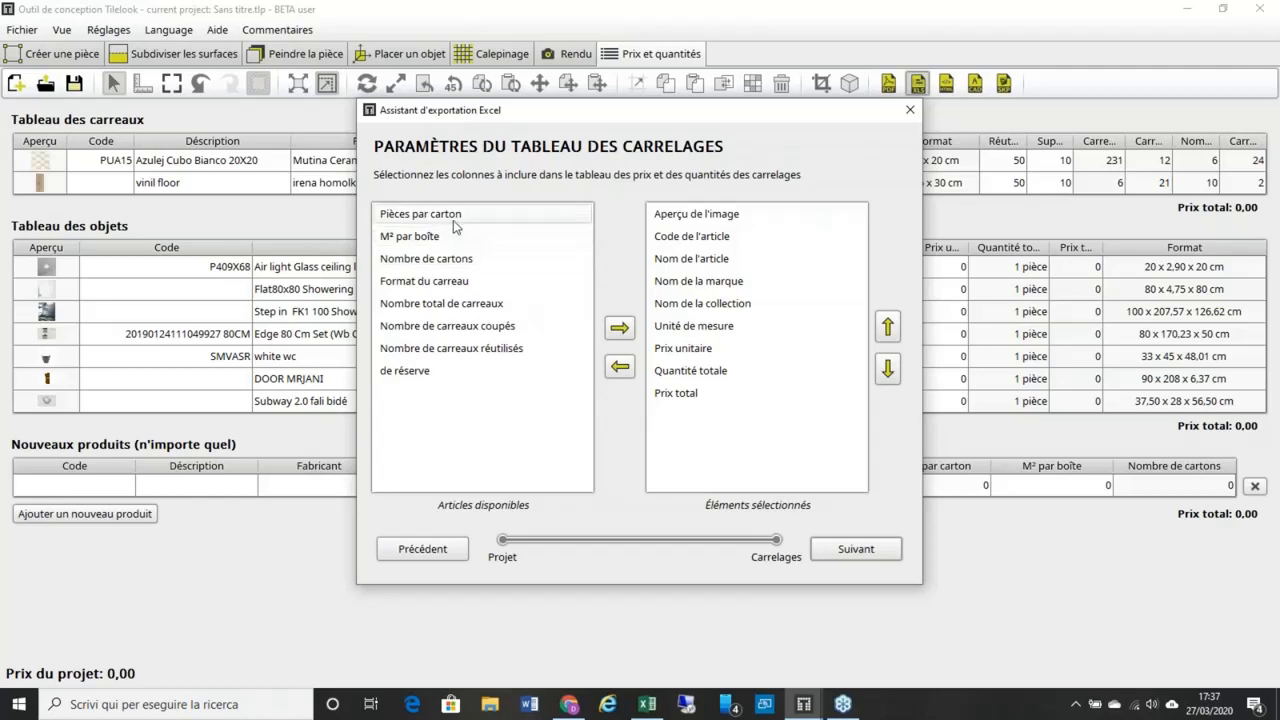
Step: Add Pièces par carton, Nombre de cartons and Format du carreau columns to the exported tile table
{"action": "left_click_drag", "start_coordinate": [557, 124], "coordinate": [559, 203]}
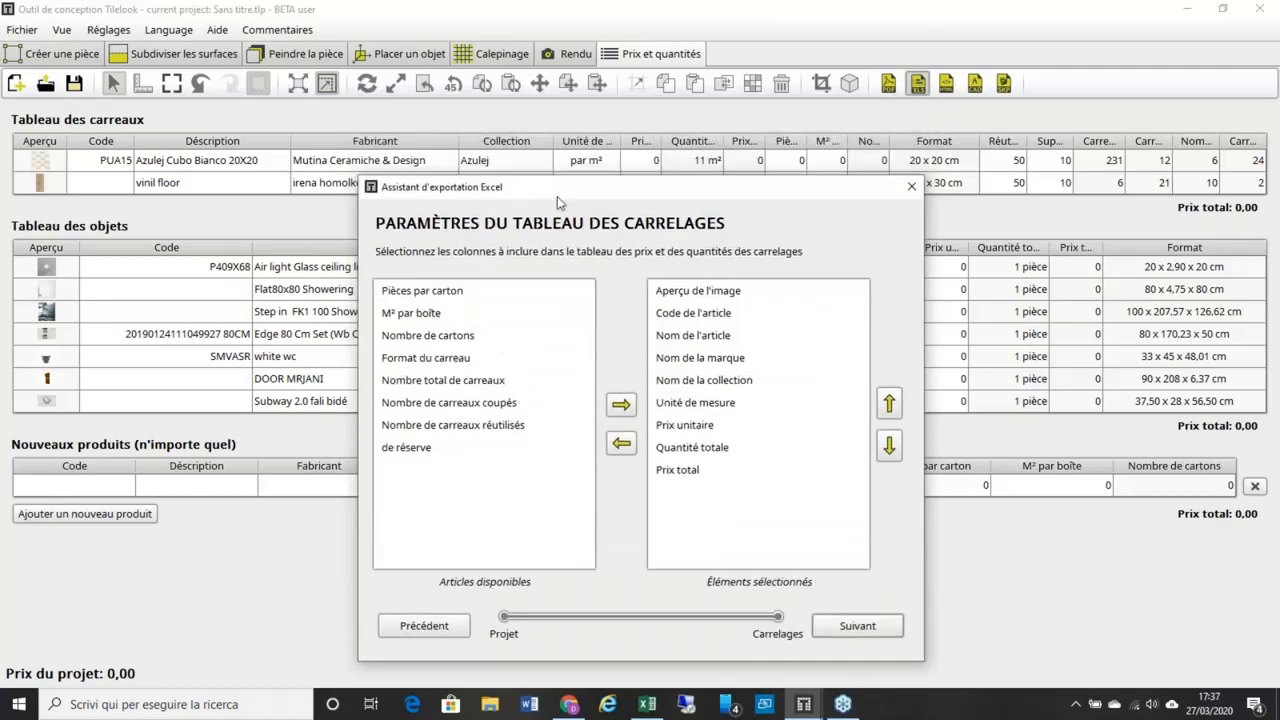
{"action": "left_click", "coordinate": [524, 332]}
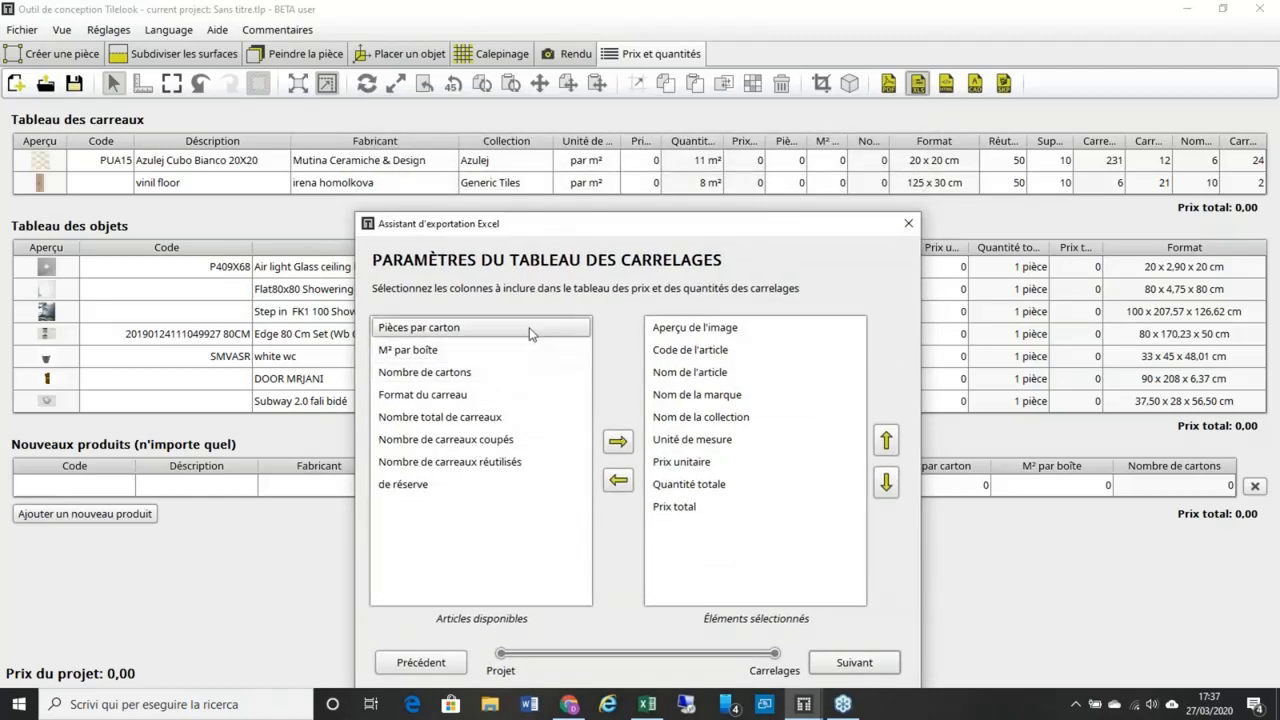
{"action": "left_click", "coordinate": [619, 442]}
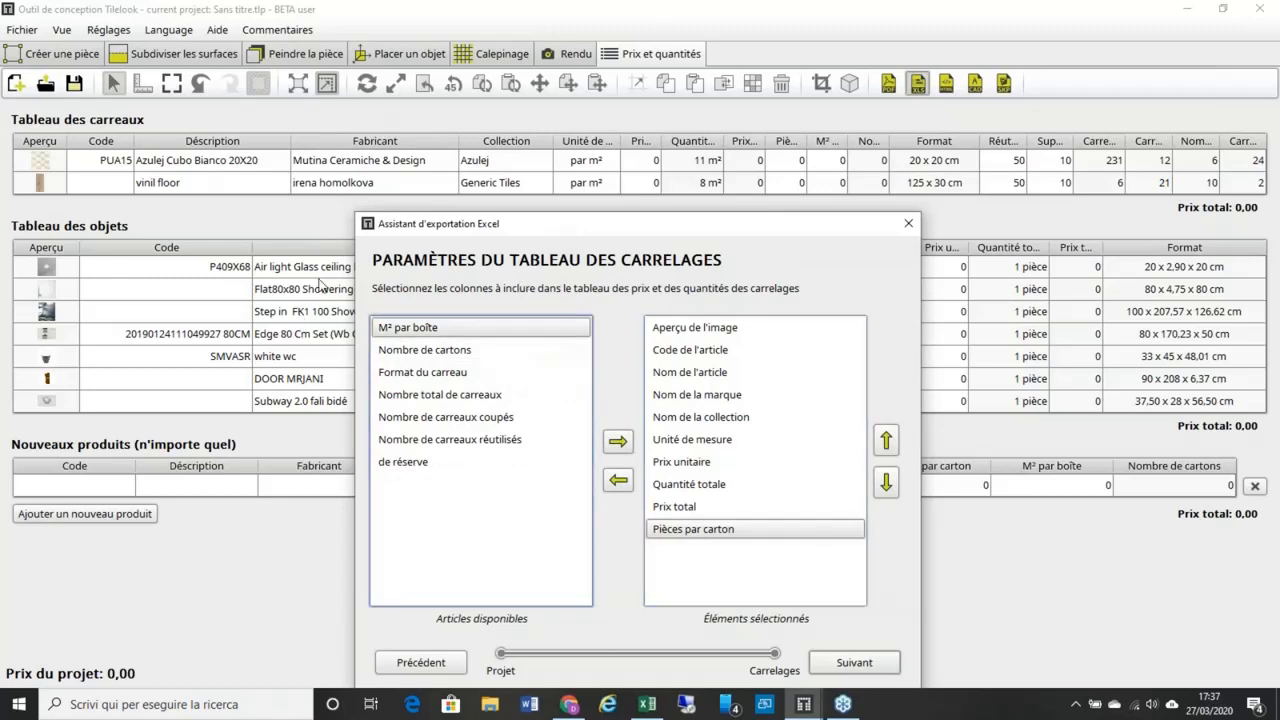
{"action": "left_click", "coordinate": [525, 354]}
{"action": "left_click", "coordinate": [619, 443]}
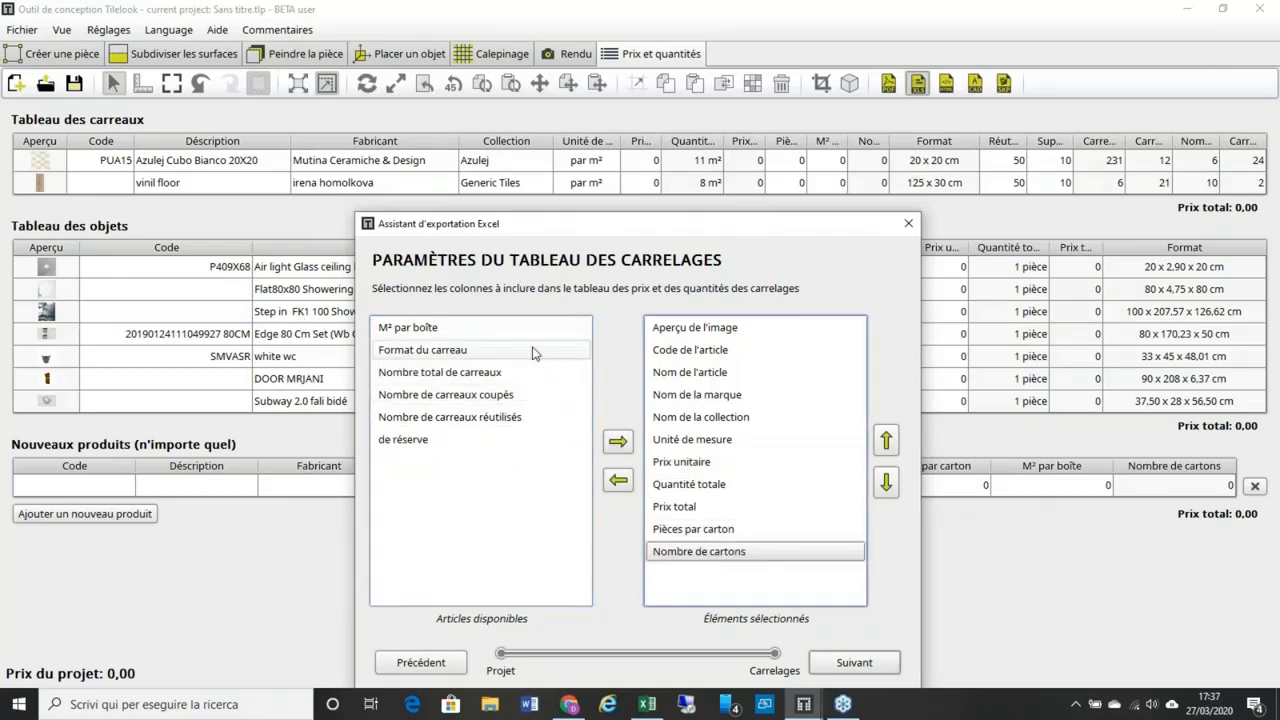
{"action": "left_click", "coordinate": [618, 441]}
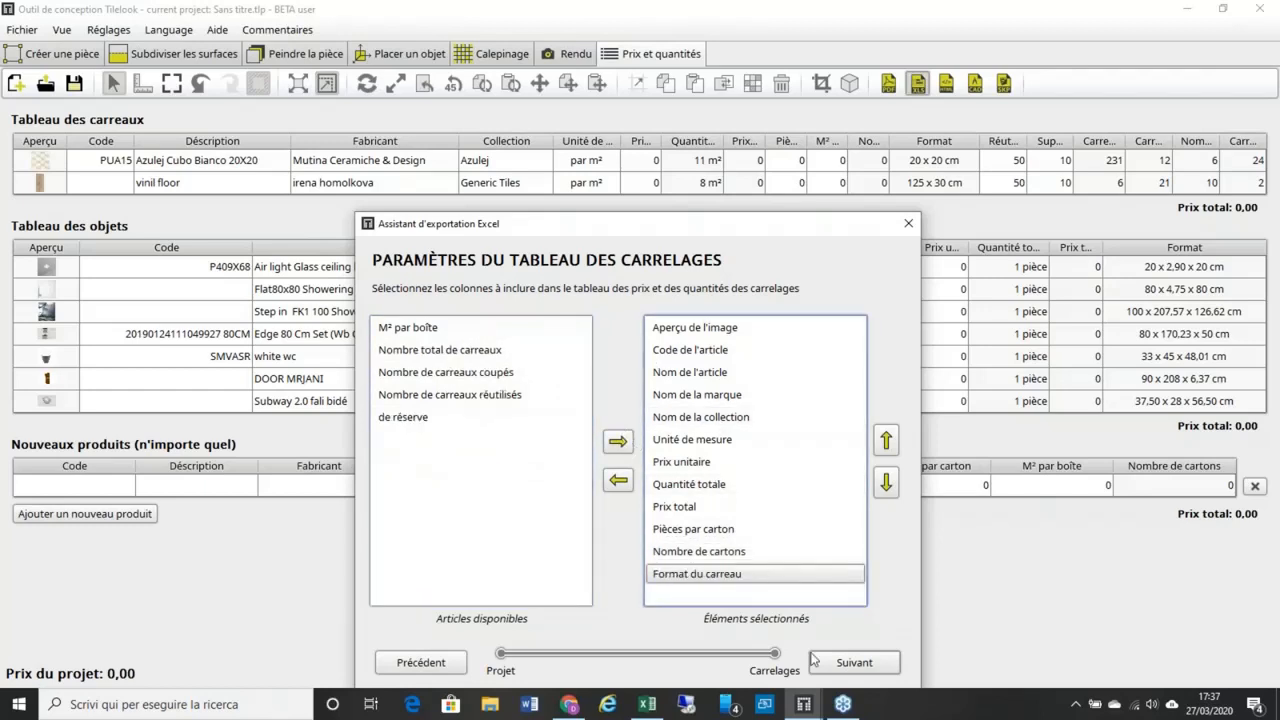
{"action": "left_click", "coordinate": [852, 663]}
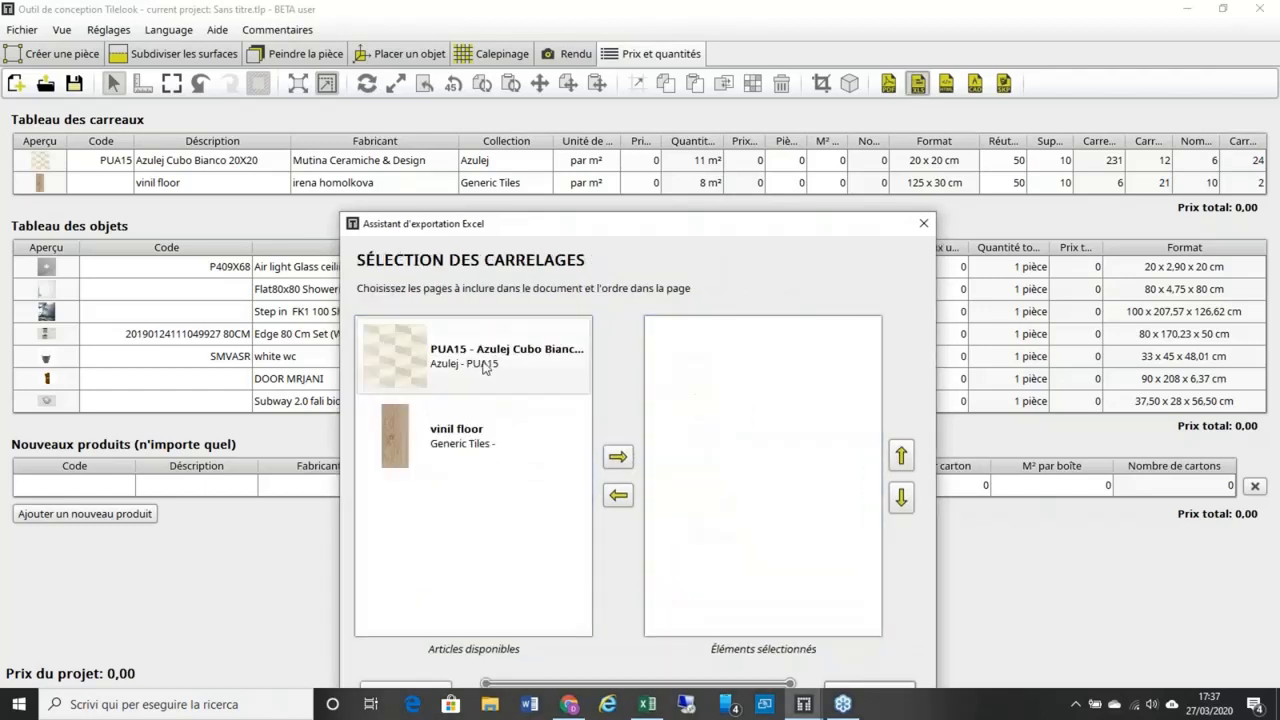
Step: Include the PUA15 and vinil floor tiles in the export
{"action": "left_click_drag", "start_coordinate": [485, 367], "coordinate": [708, 364]}
{"action": "left_click_drag", "start_coordinate": [486, 368], "coordinate": [766, 455]}
{"action": "left_click", "coordinate": [862, 684]}
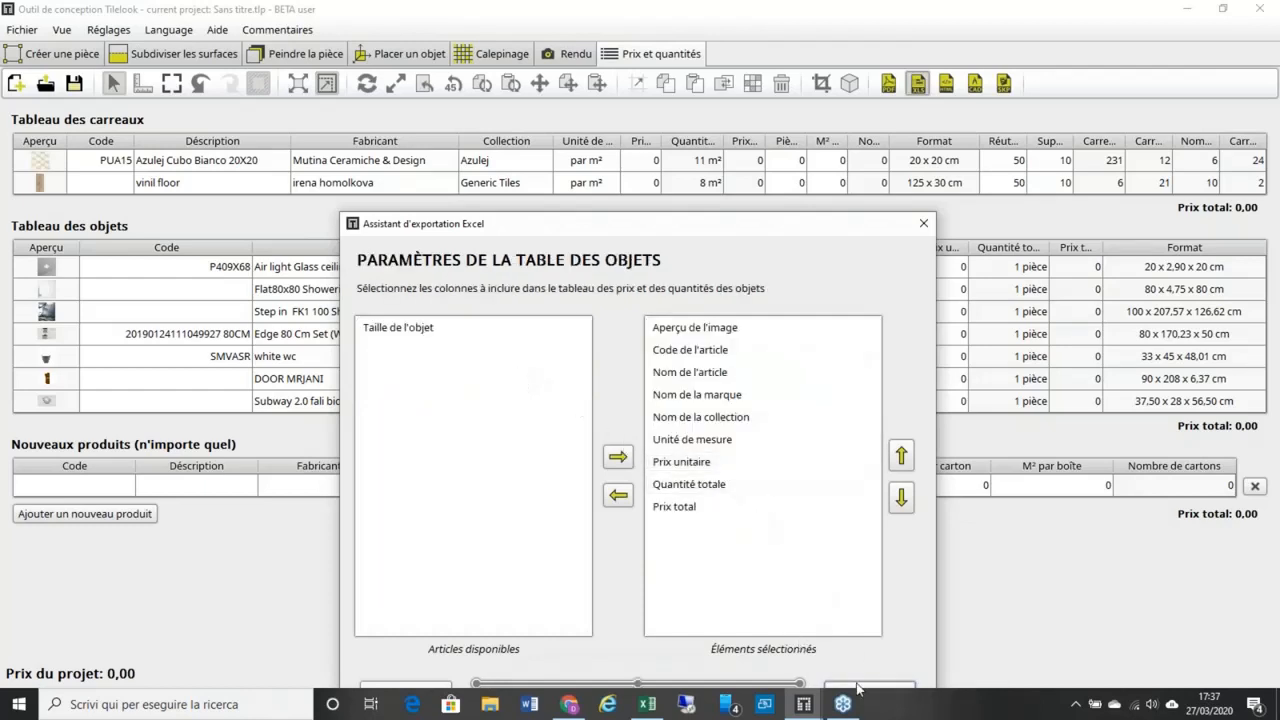
Step: Include five objects, among them Air light, Step in FK1 100, Flat80x80 Showering and the white wc
{"action": "left_click", "coordinate": [887, 692]}
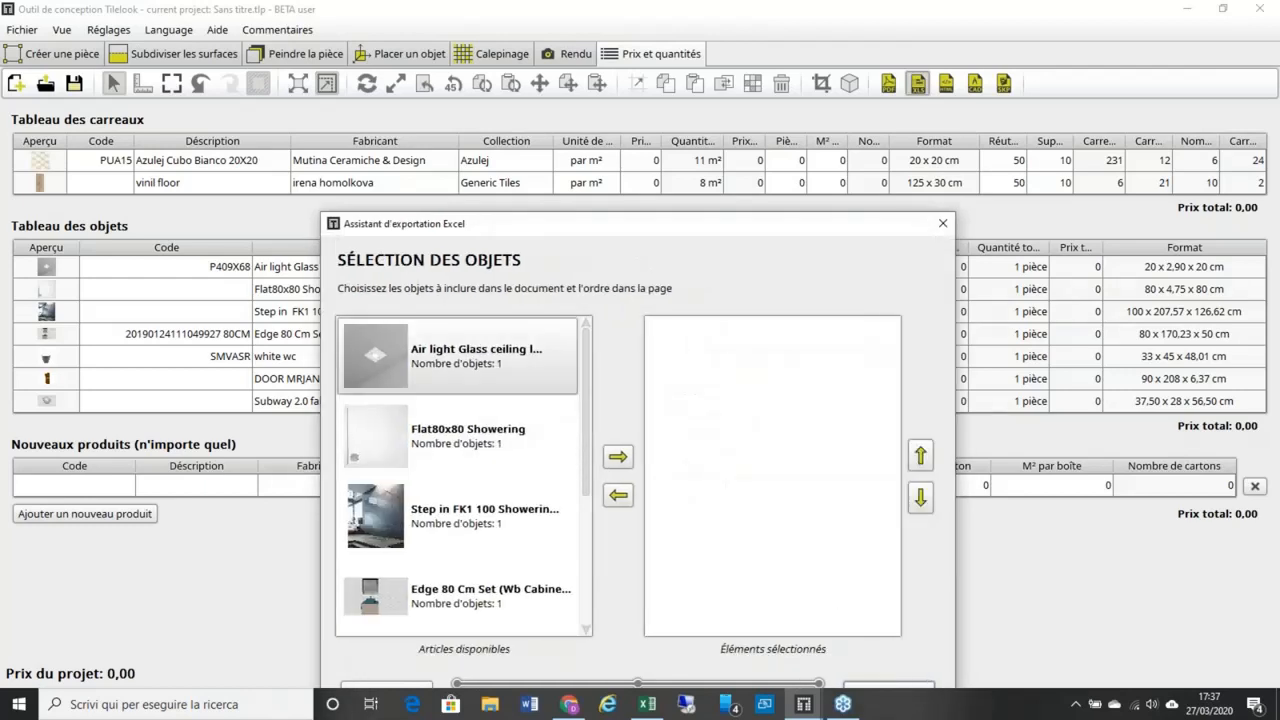
{"action": "left_click", "coordinate": [618, 456]}
{"action": "left_click", "coordinate": [480, 436]}
{"action": "left_click", "coordinate": [618, 456]}
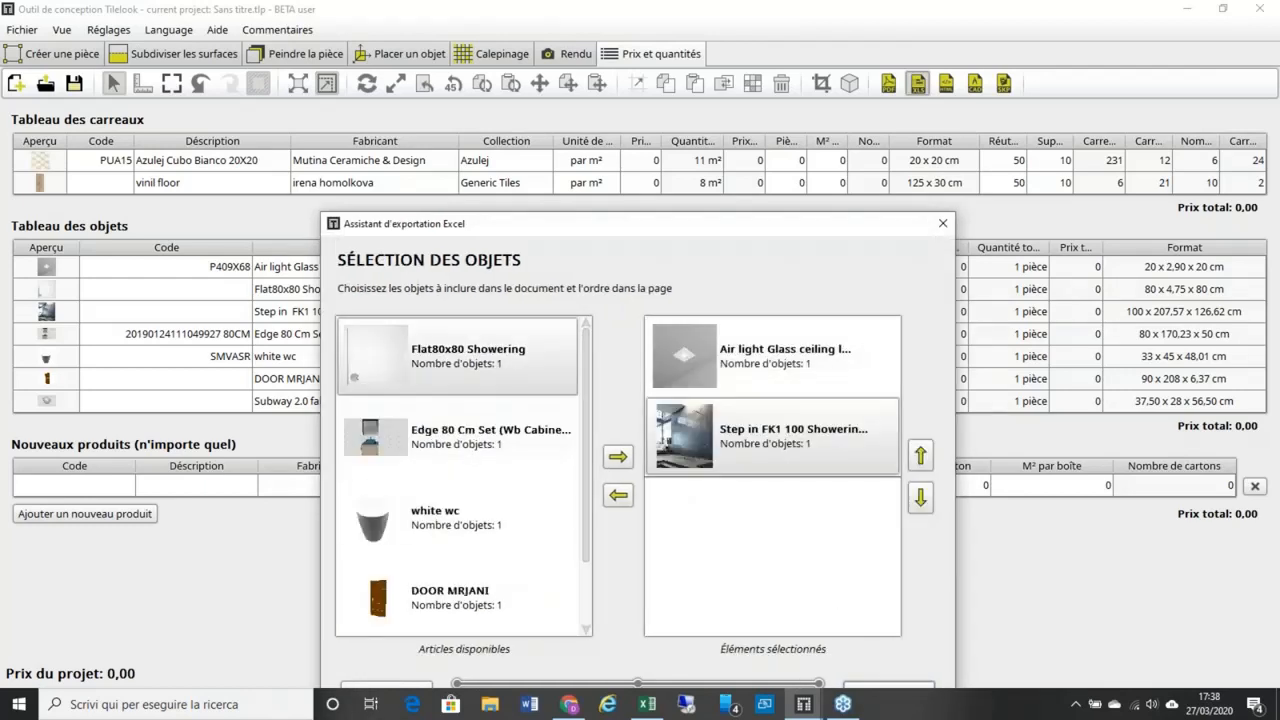
{"action": "left_click_drag", "start_coordinate": [717, 543], "coordinate": [717, 545]}
{"action": "left_click_drag", "start_coordinate": [450, 440], "coordinate": [790, 585]}
{"action": "left_click_drag", "start_coordinate": [484, 366], "coordinate": [843, 626]}
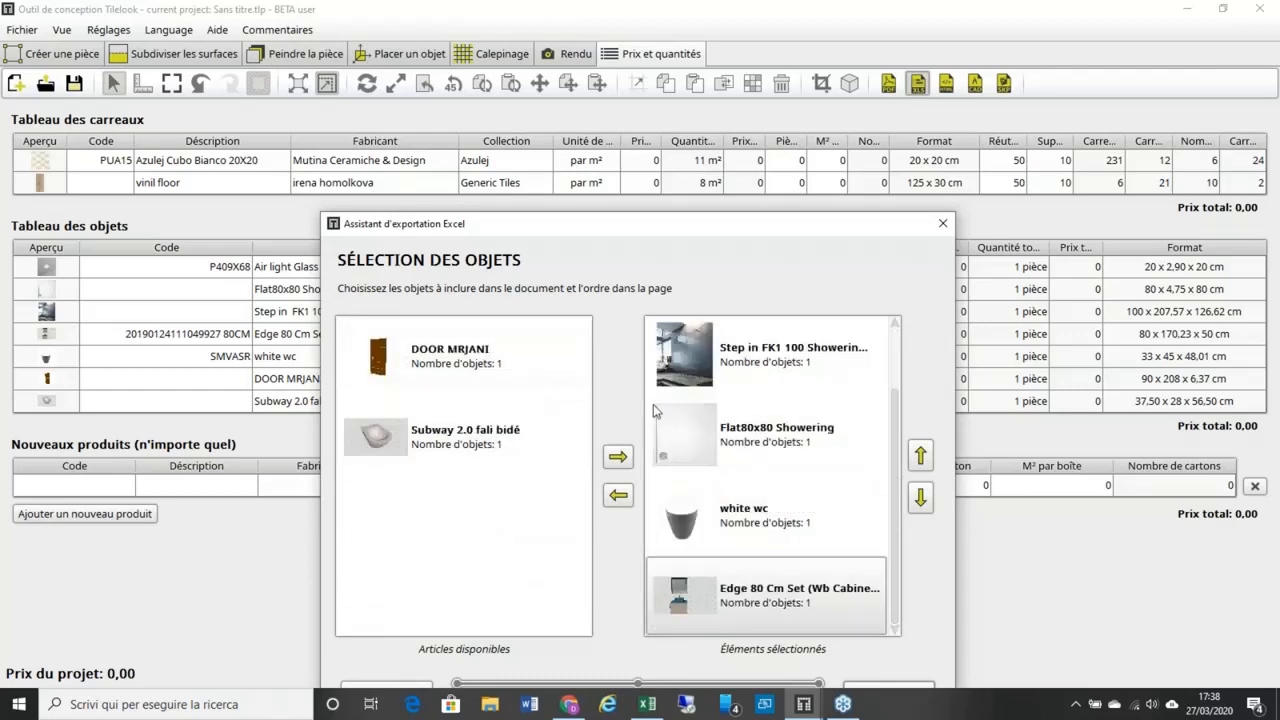
Step: Add Pièces par carton and M² par boîte columns to the custom table and include Indisponible
{"action": "left_click", "coordinate": [889, 685]}
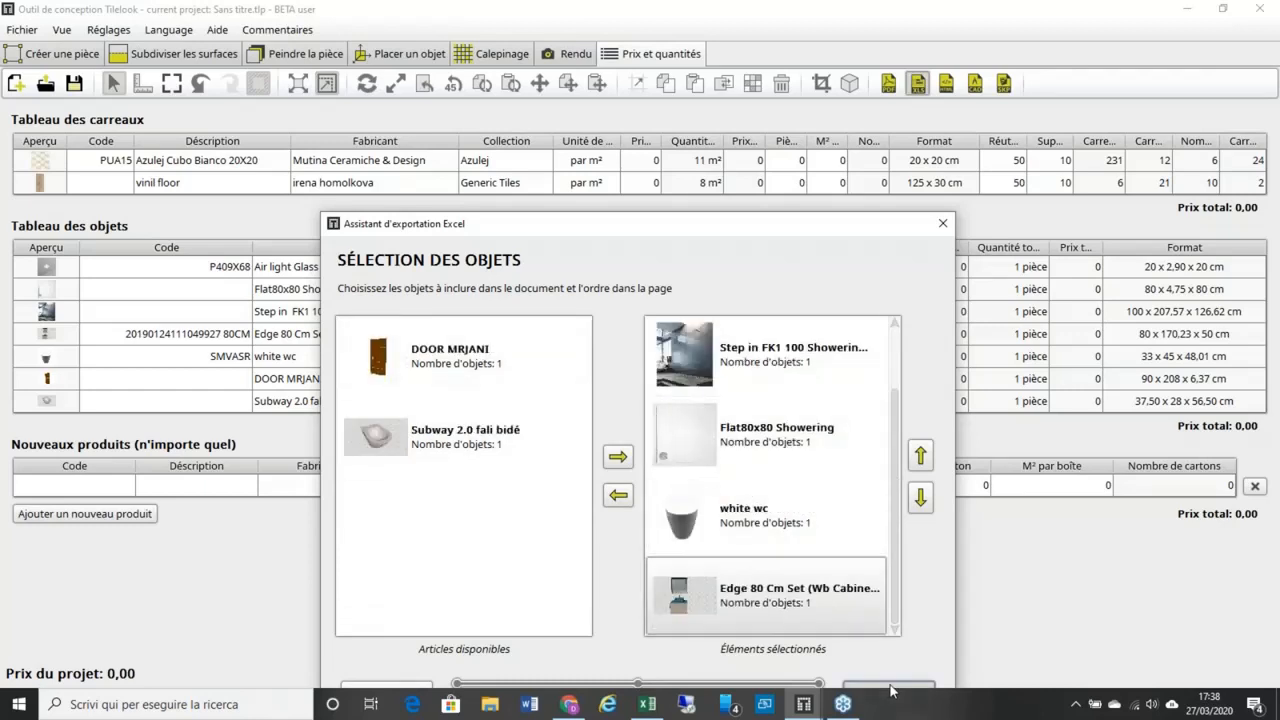
{"action": "left_click_drag", "start_coordinate": [450, 328], "coordinate": [780, 484]}
{"action": "left_click_drag", "start_coordinate": [520, 329], "coordinate": [790, 577]}
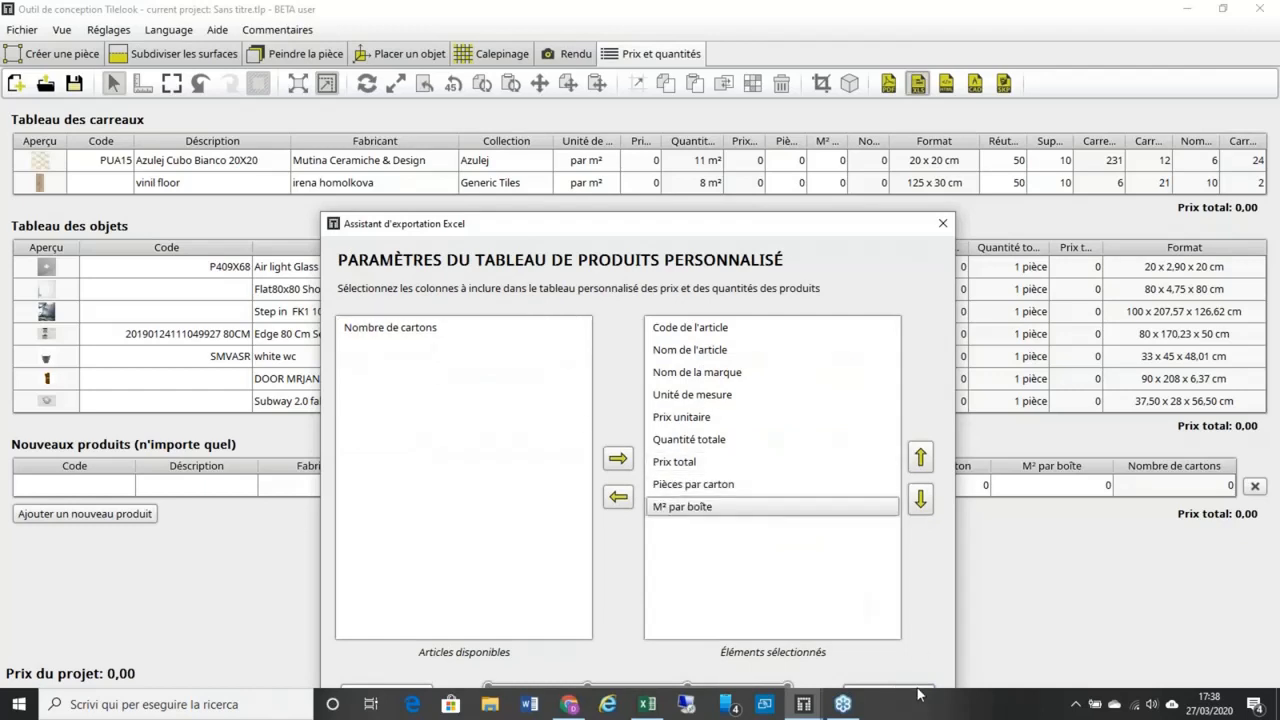
{"action": "left_click", "coordinate": [918, 690]}
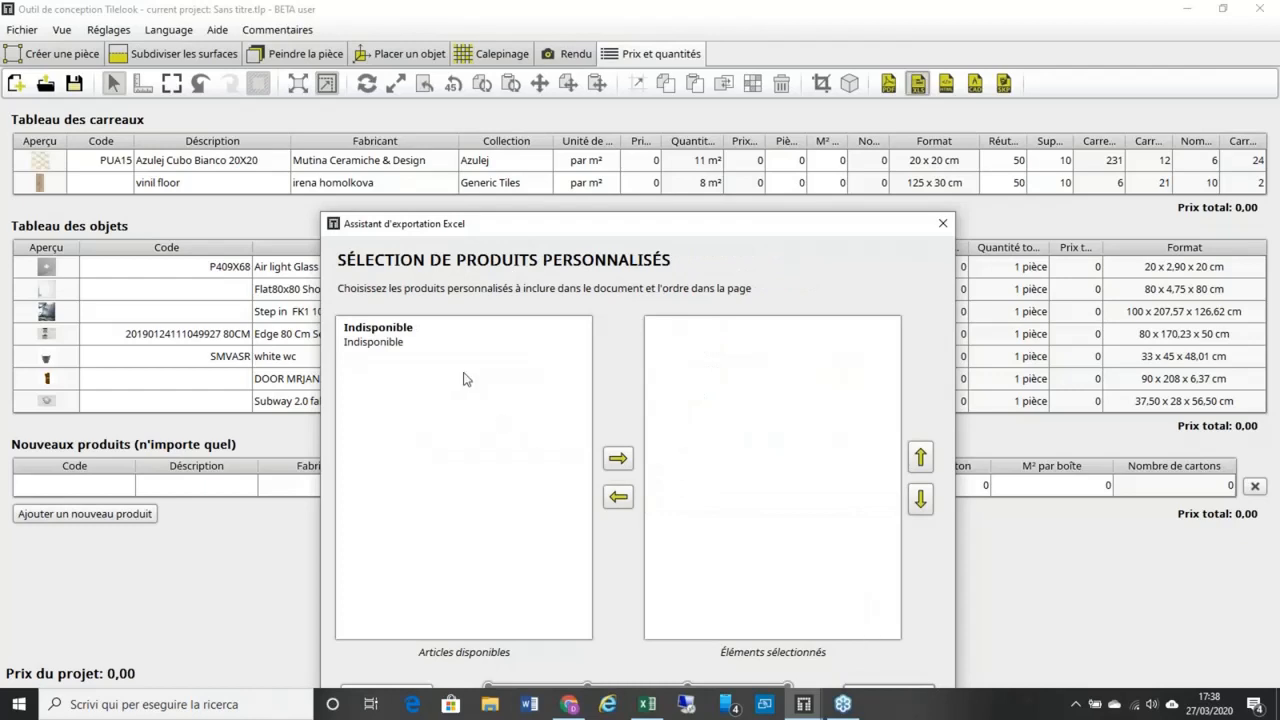
{"action": "left_click", "coordinate": [485, 345]}
{"action": "left_click", "coordinate": [617, 457]}
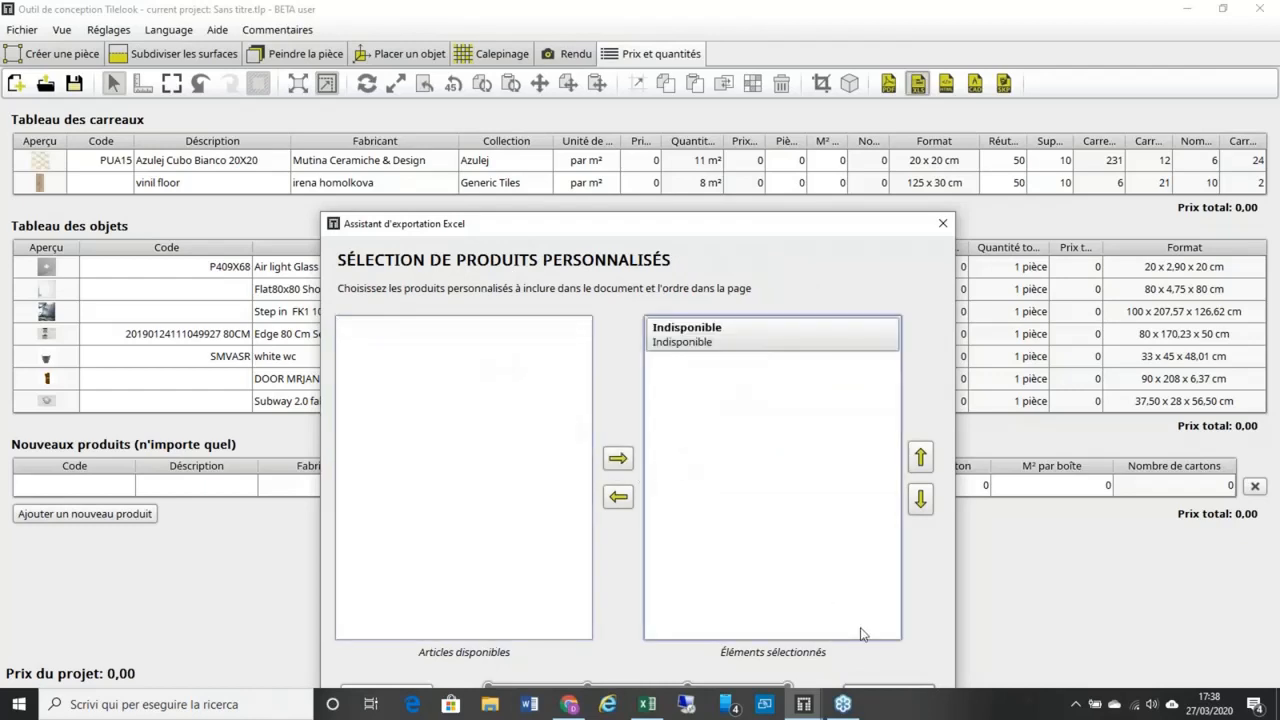
Step: Finish the wizard and save the Excel file as TEST 4 in Desktop's TEST folder
{"action": "left_click", "coordinate": [913, 690]}
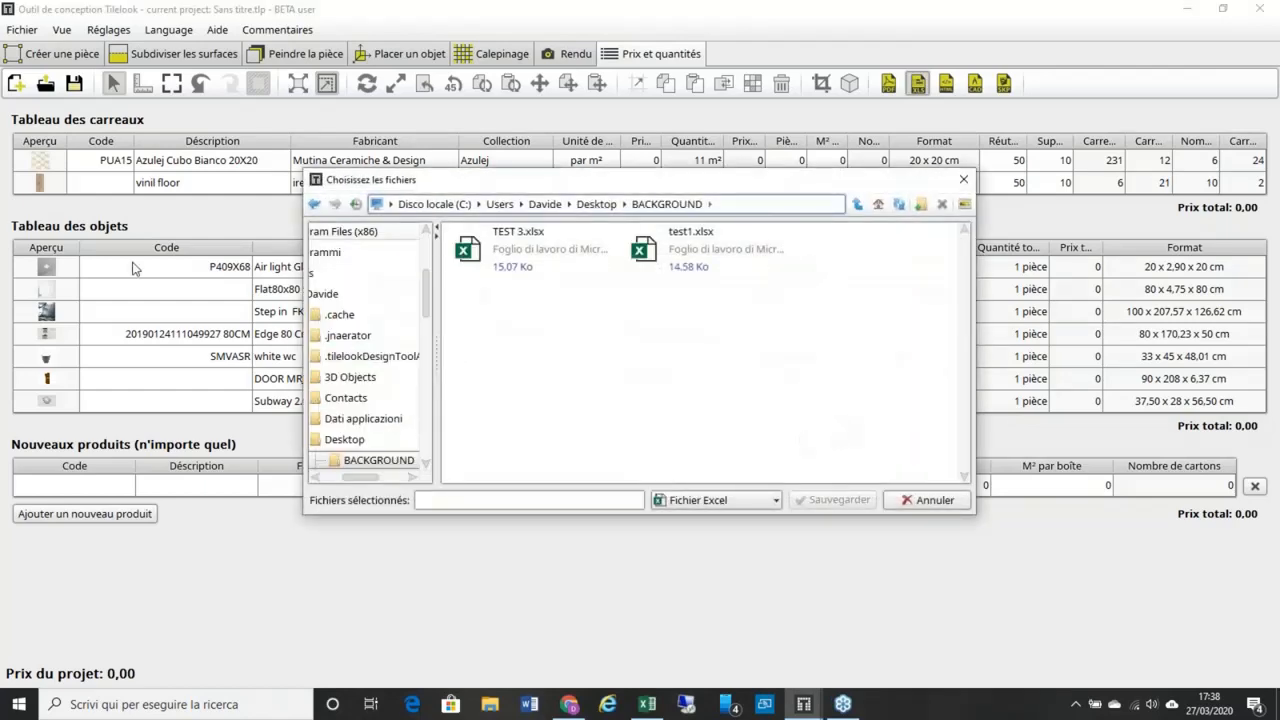
{"action": "left_click", "coordinate": [457, 500]}
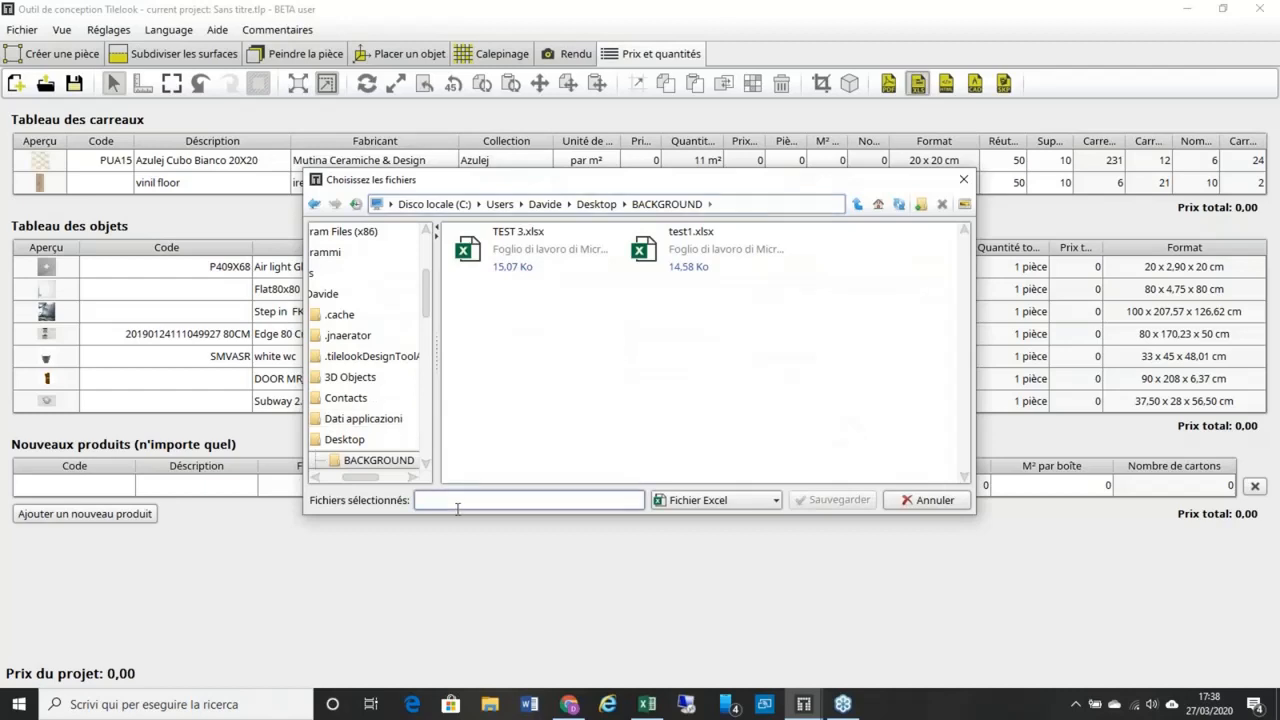
{"action": "left_click", "coordinate": [606, 212]}
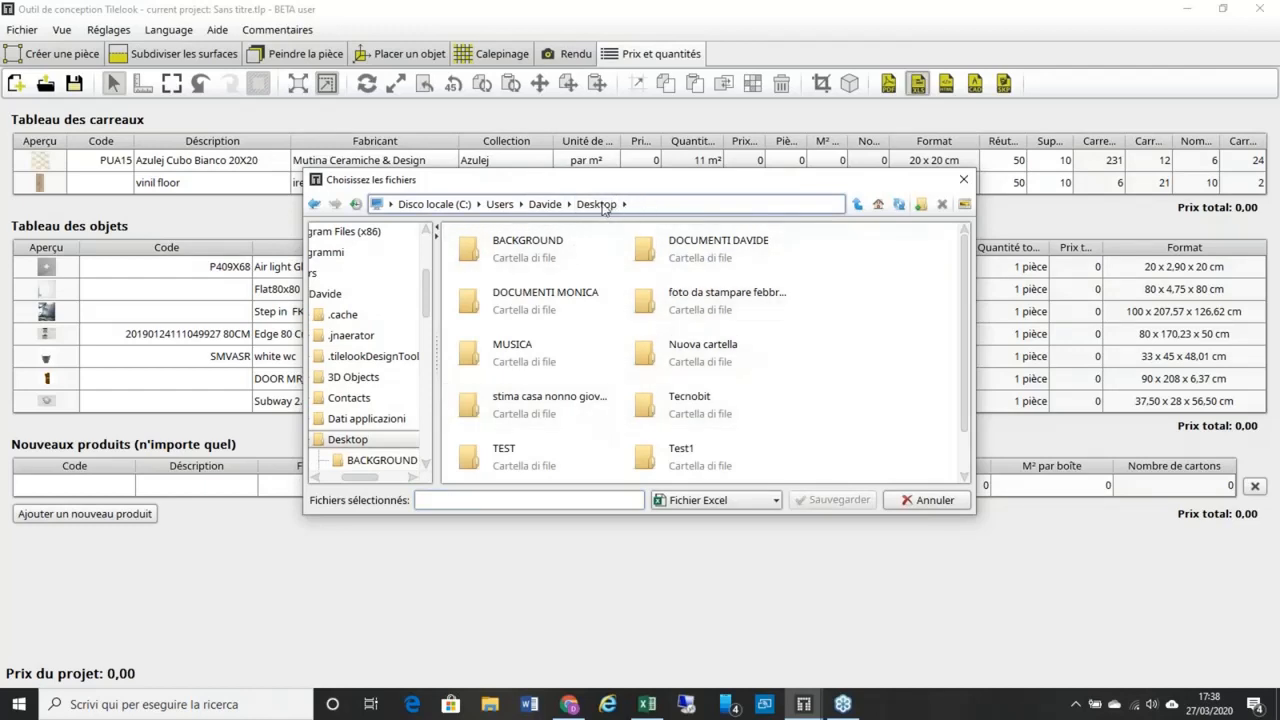
{"action": "left_click", "coordinate": [533, 452]}
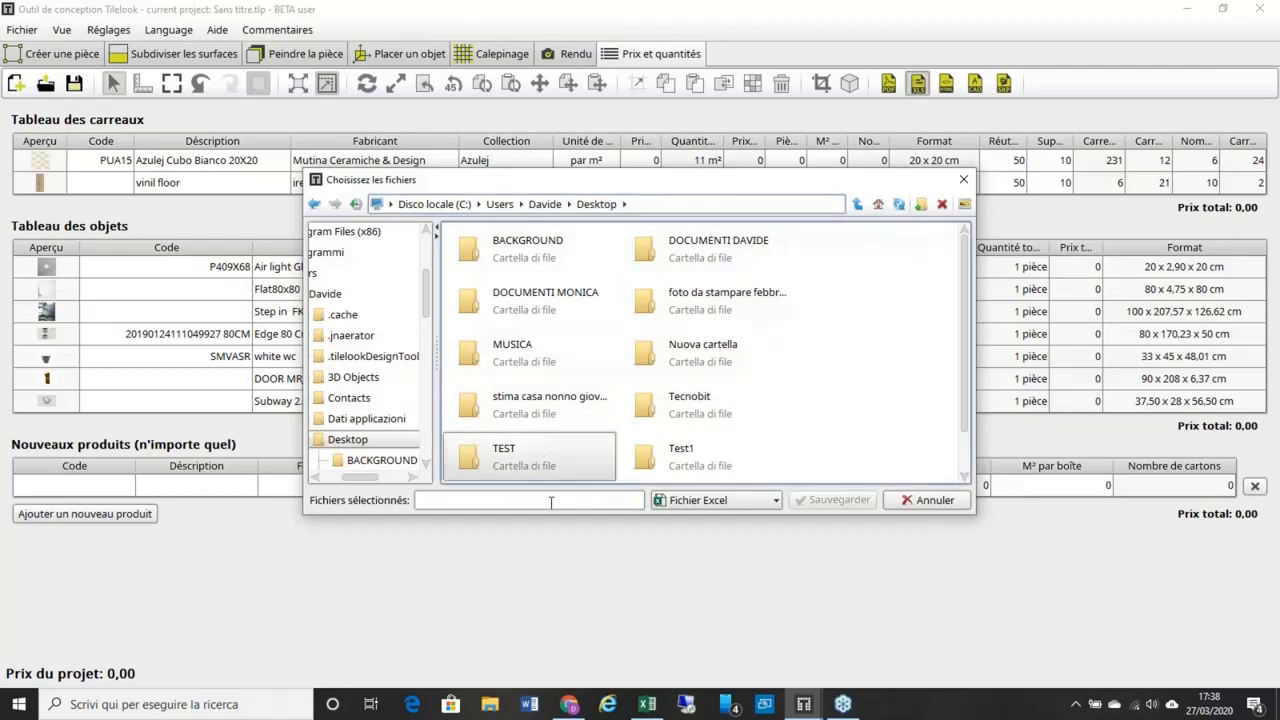
{"action": "left_click", "coordinate": [537, 504]}
{"action": "type", "text": "TES"}
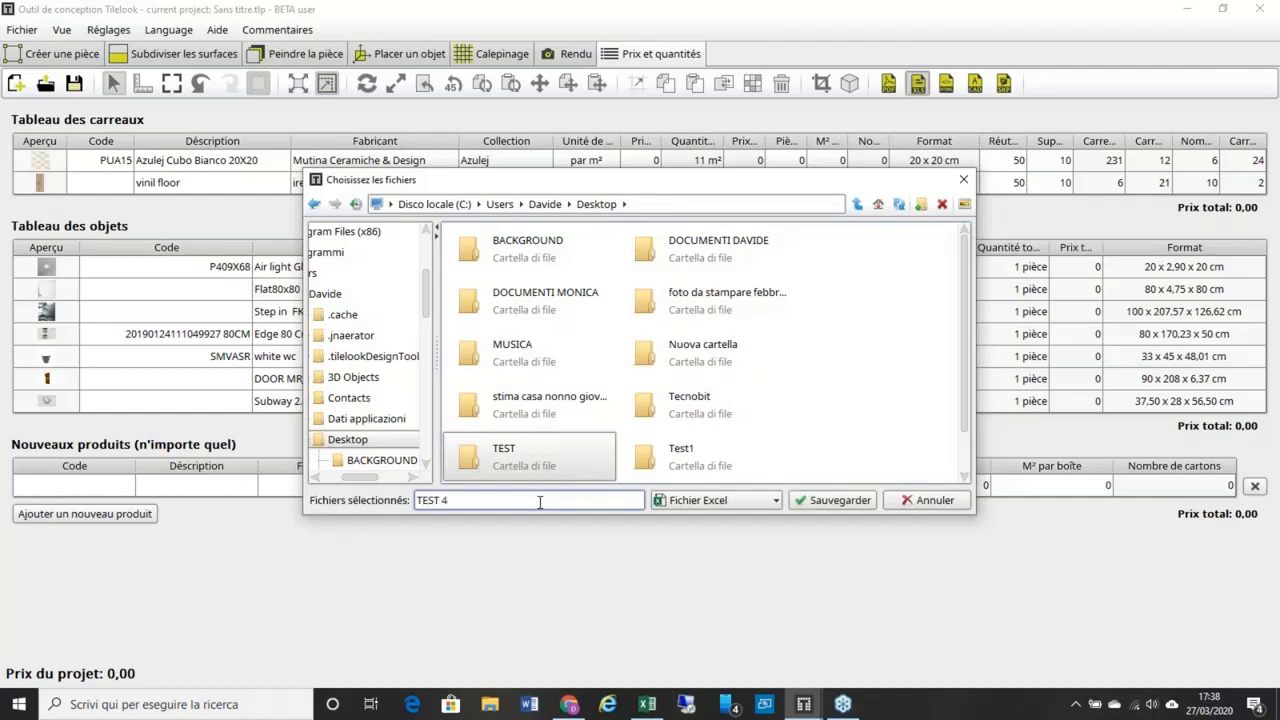
{"action": "type", "text": "T 4"}
{"action": "key", "text": "Return"}
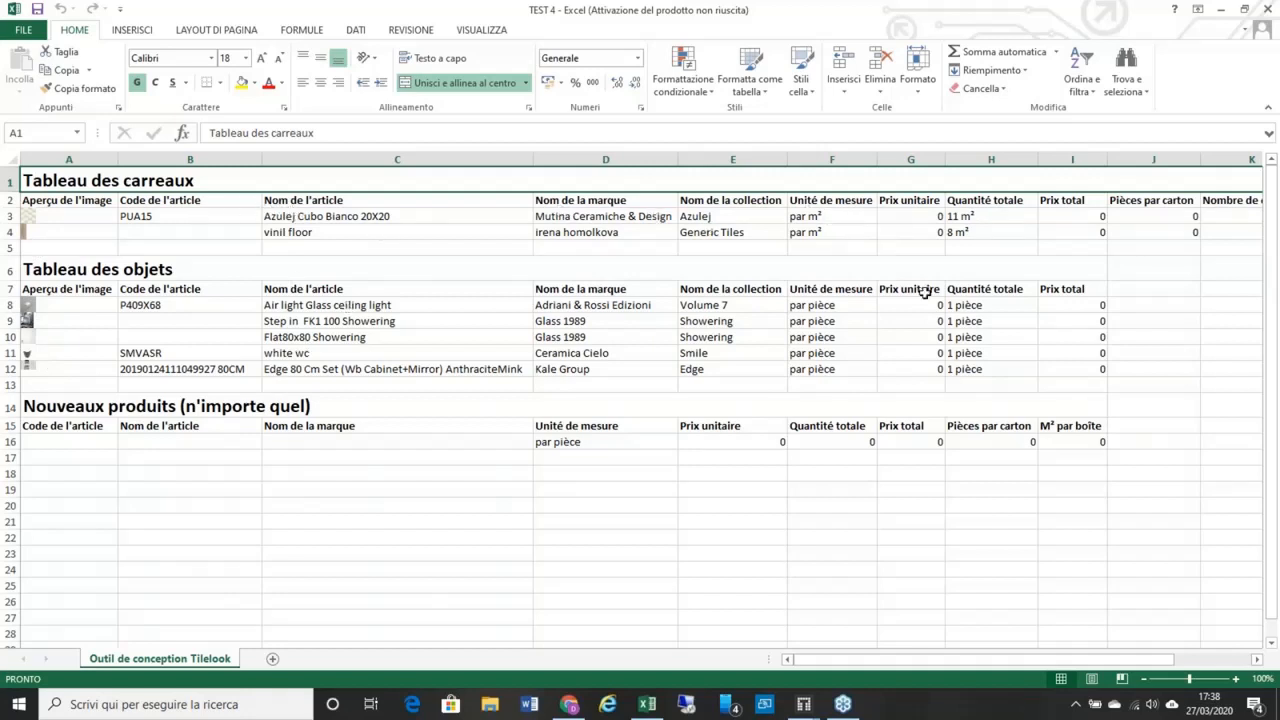
Step: Check the Ceramica Cielo and Azulej brand entries and the objects table rows in TEST 4
{"action": "left_click", "coordinate": [561, 350]}
{"action": "left_click", "coordinate": [608, 290]}
{"action": "left_click", "coordinate": [604, 272]}
{"action": "left_click", "coordinate": [600, 337]}
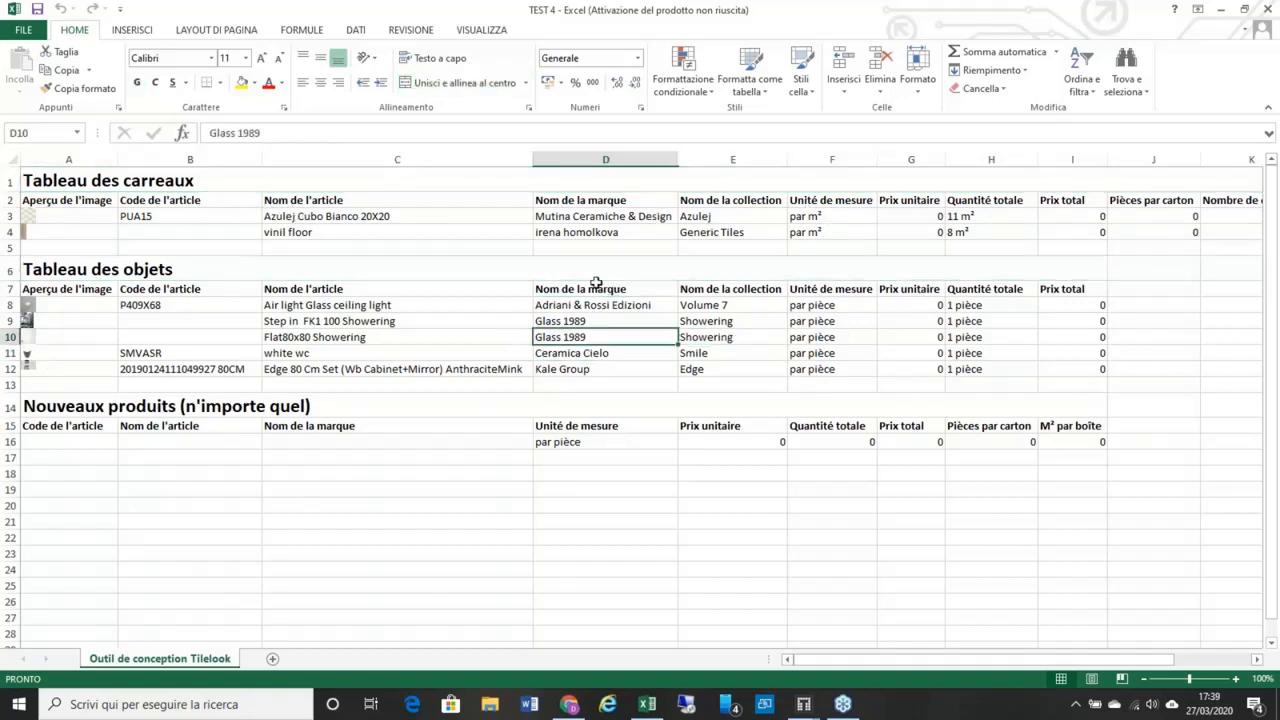
{"action": "left_click_drag", "start_coordinate": [595, 262], "coordinate": [593, 249]}
{"action": "left_click", "coordinate": [589, 221]}
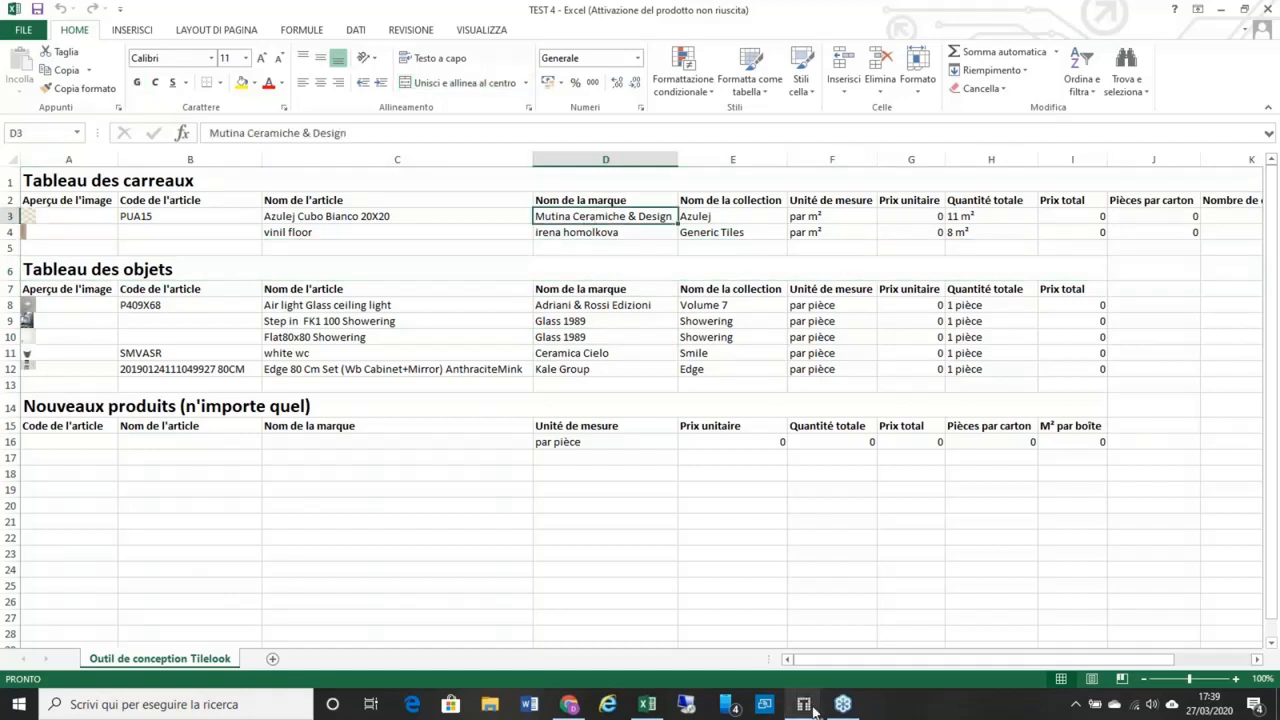
Step: Start a PDF report export and dismiss the warning that no sections are chosen
{"action": "mouse_move", "coordinate": [808, 706]}
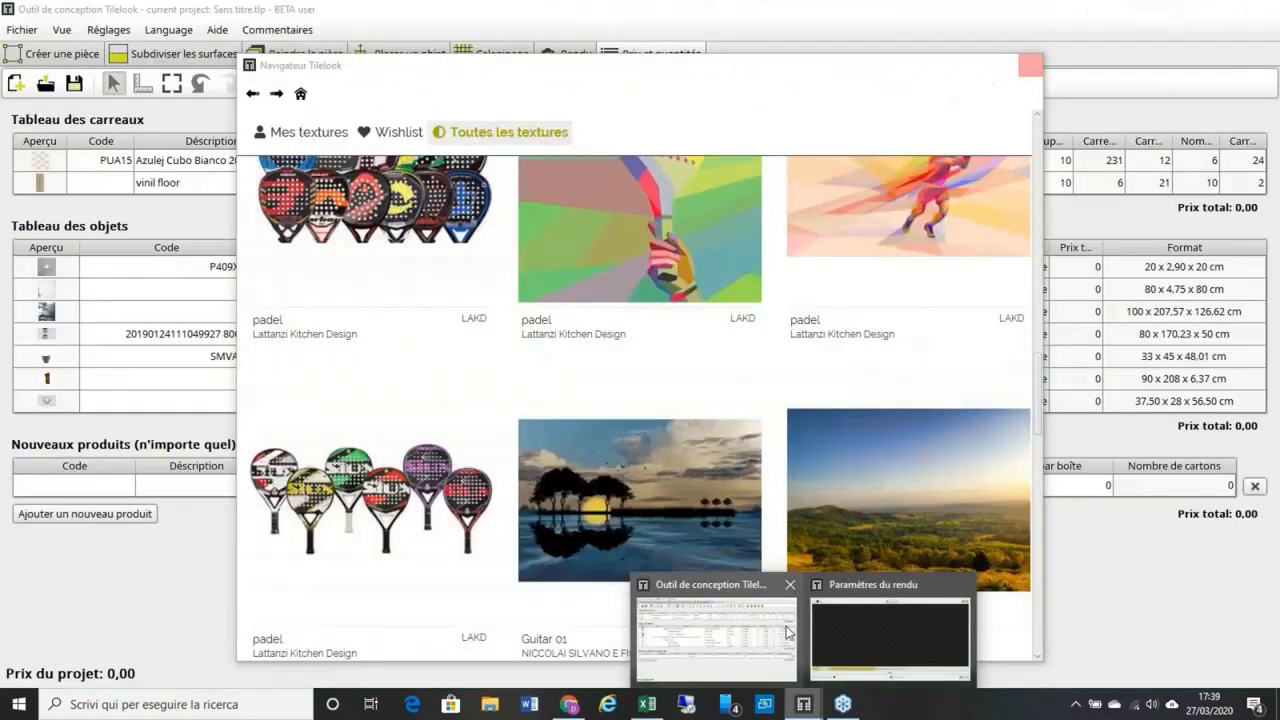
{"action": "left_click", "coordinate": [710, 630]}
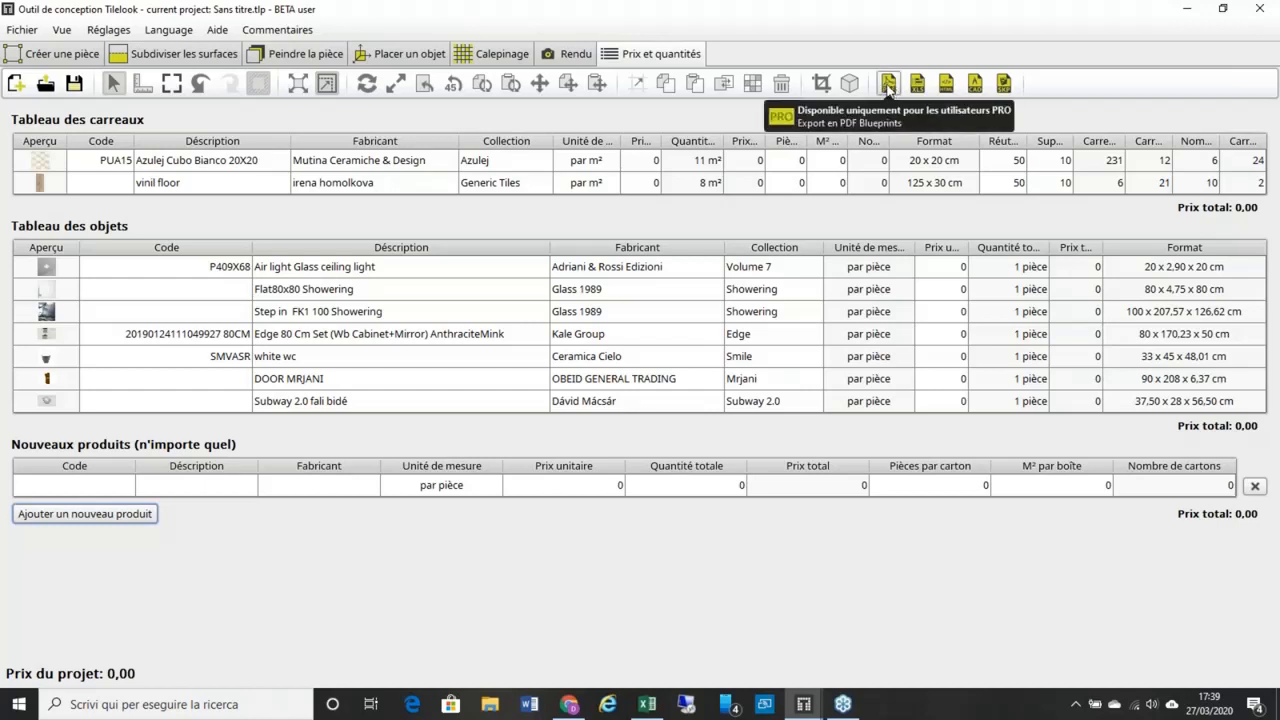
{"action": "left_click", "coordinate": [887, 86]}
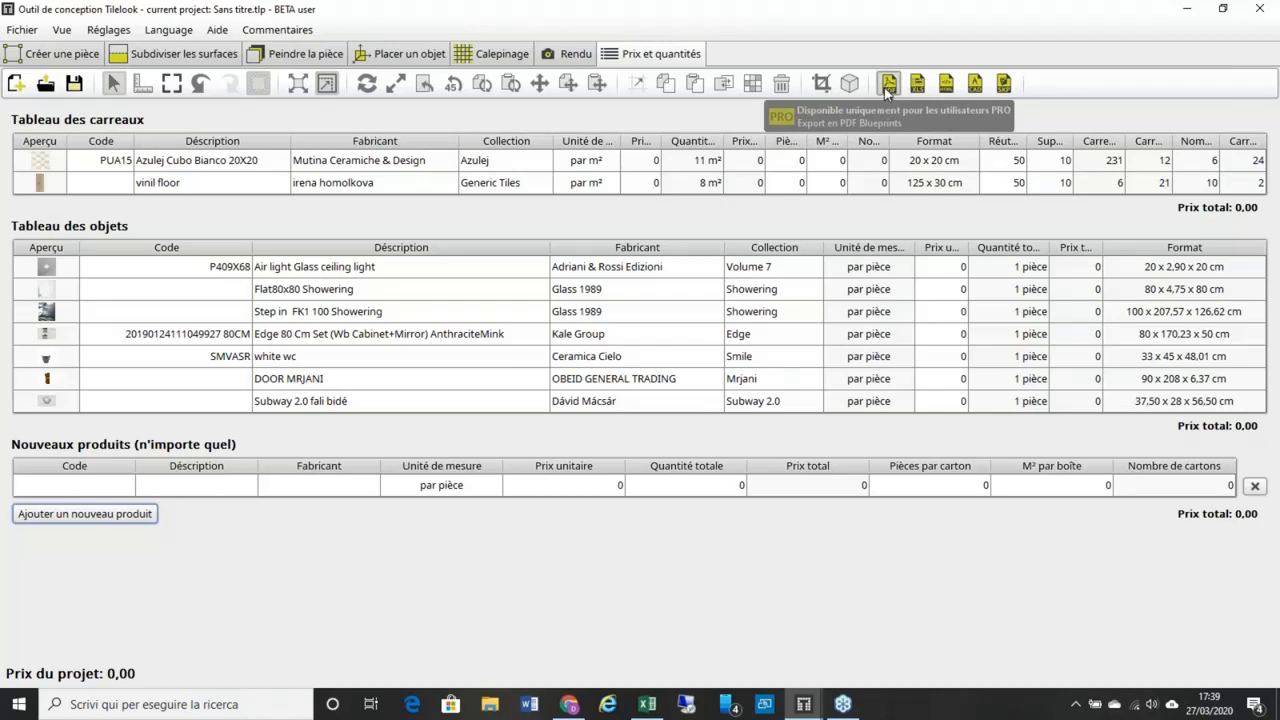
{"action": "left_click", "coordinate": [871, 585]}
{"action": "left_click", "coordinate": [866, 588]}
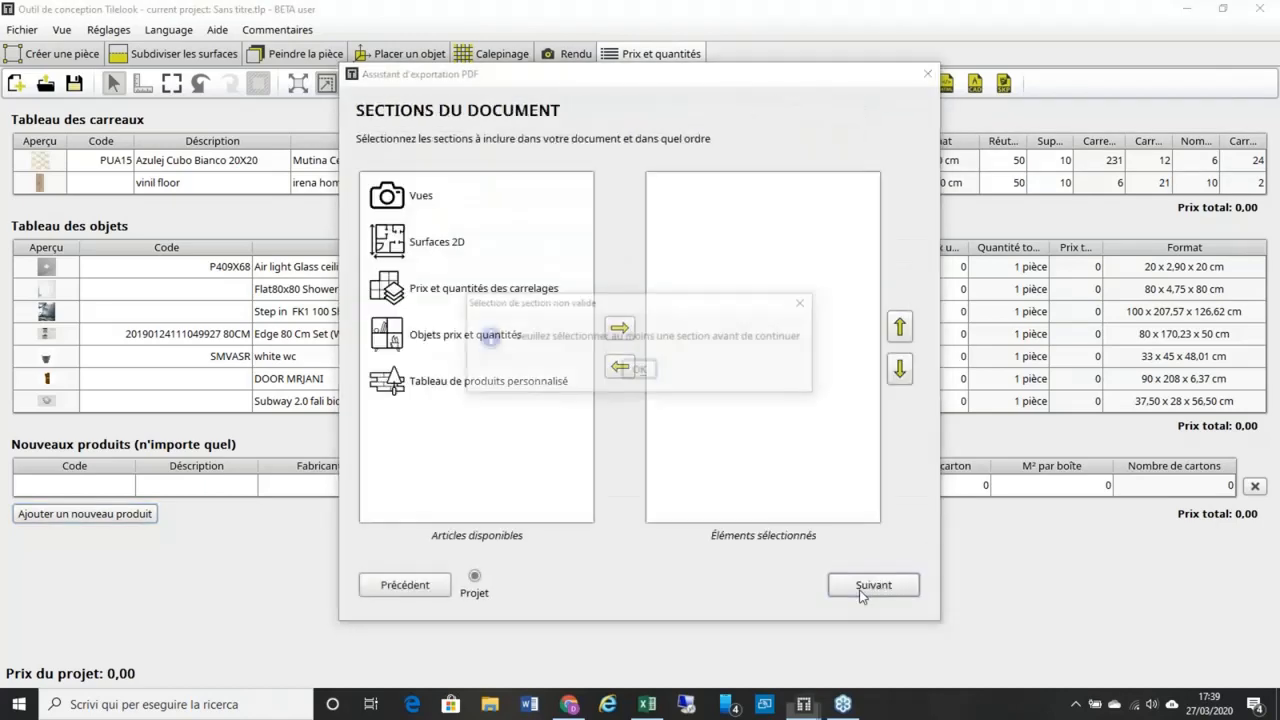
{"action": "left_click", "coordinate": [813, 298]}
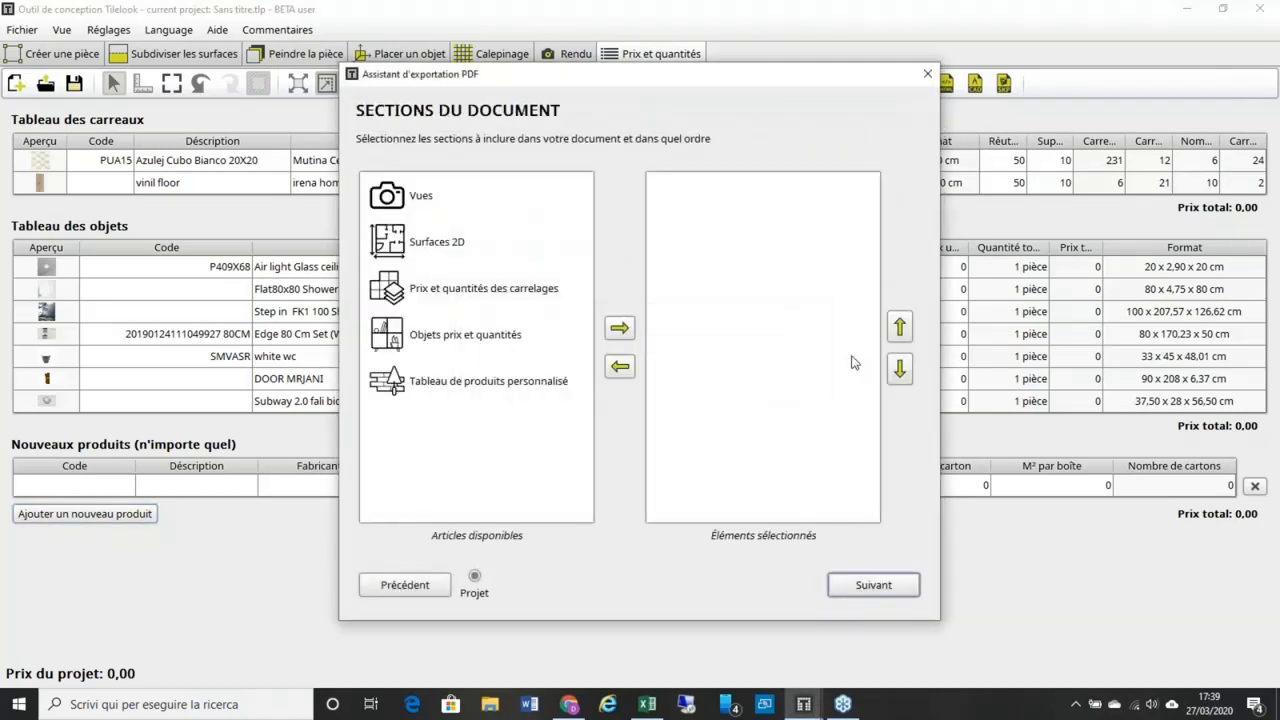
Step: Add Vues, Surfaces 2D, tile and object prices, and the custom product table, then continue
{"action": "double_click", "coordinate": [495, 200]}
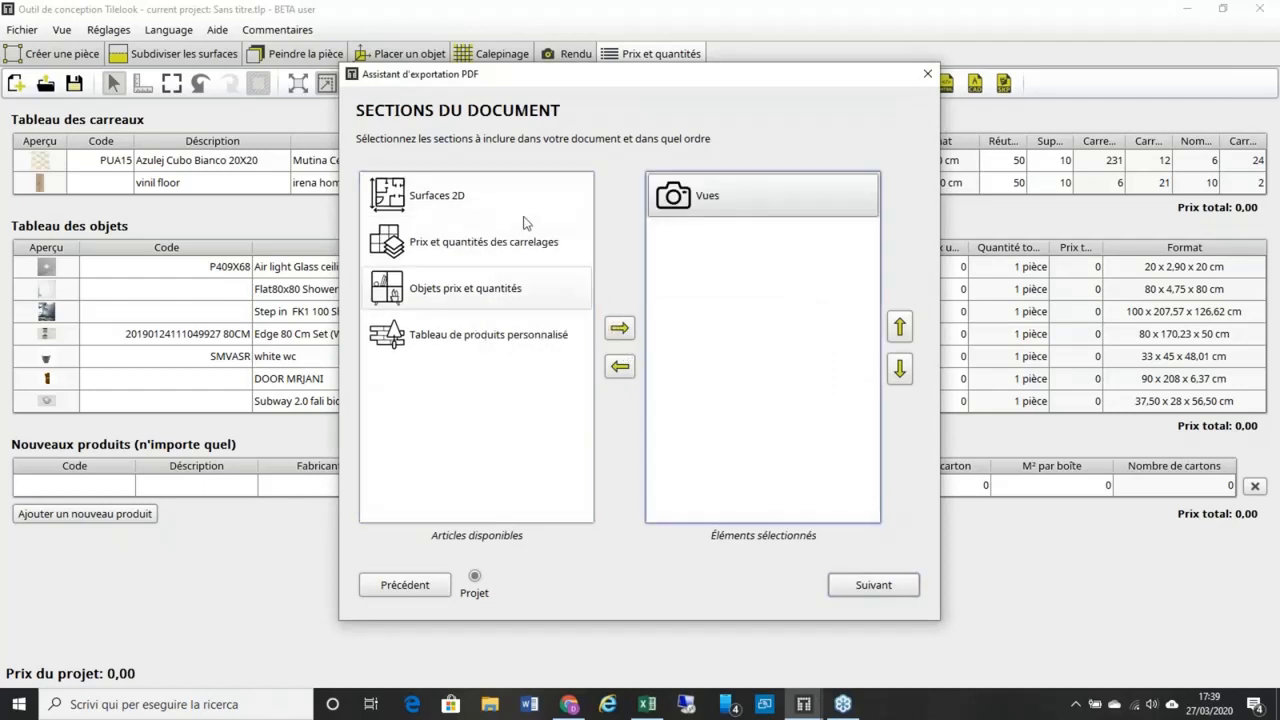
{"action": "left_click", "coordinate": [524, 212]}
{"action": "left_click", "coordinate": [619, 329]}
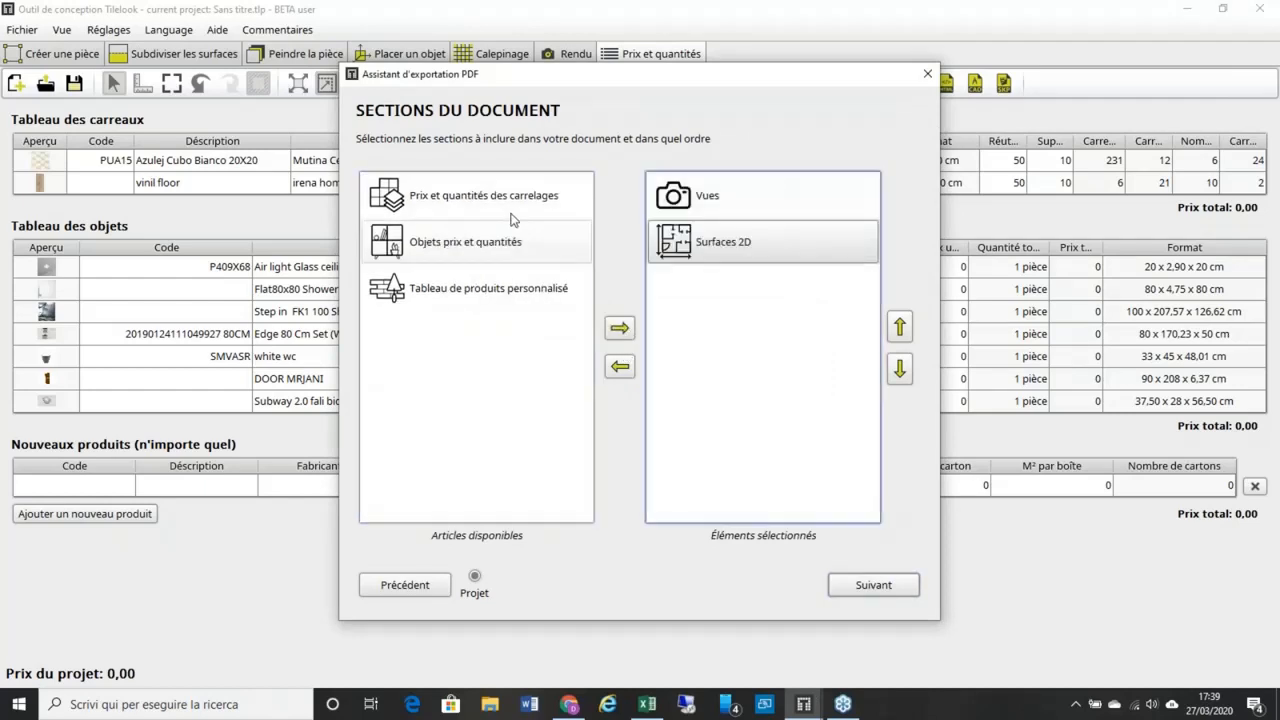
{"action": "left_click", "coordinate": [619, 329]}
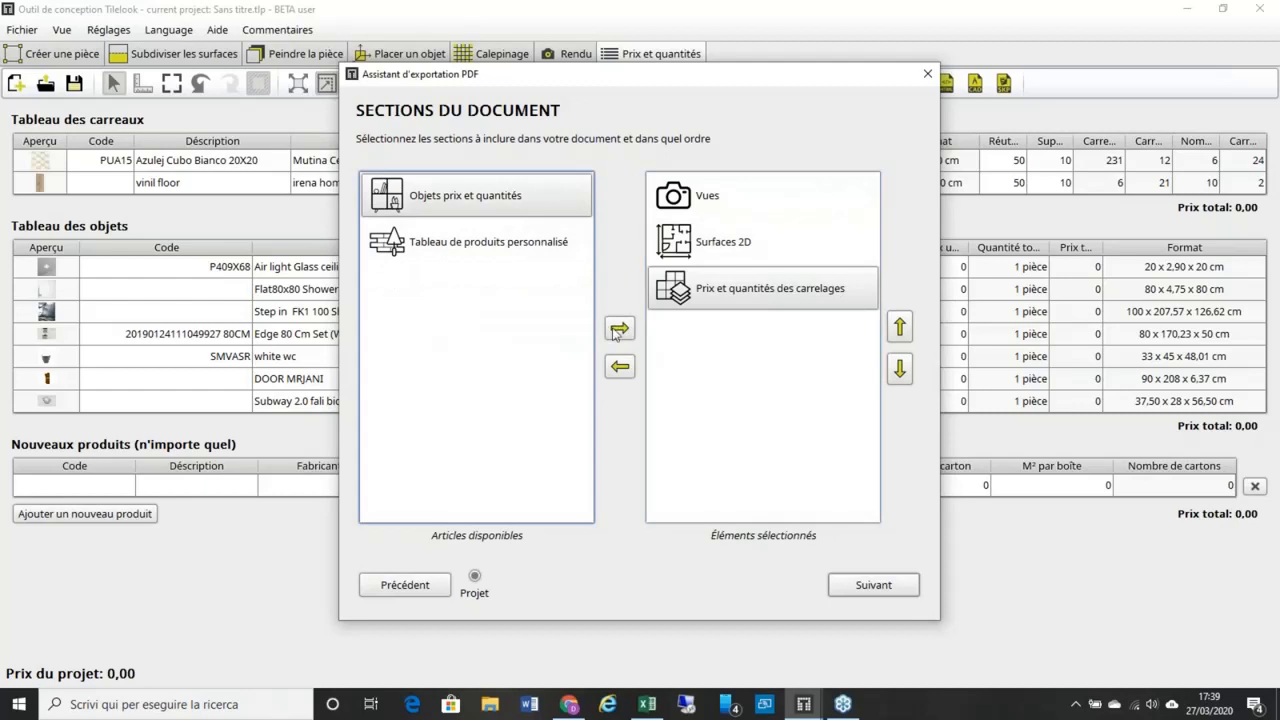
{"action": "left_click", "coordinate": [617, 331]}
{"action": "left_click", "coordinate": [502, 225]}
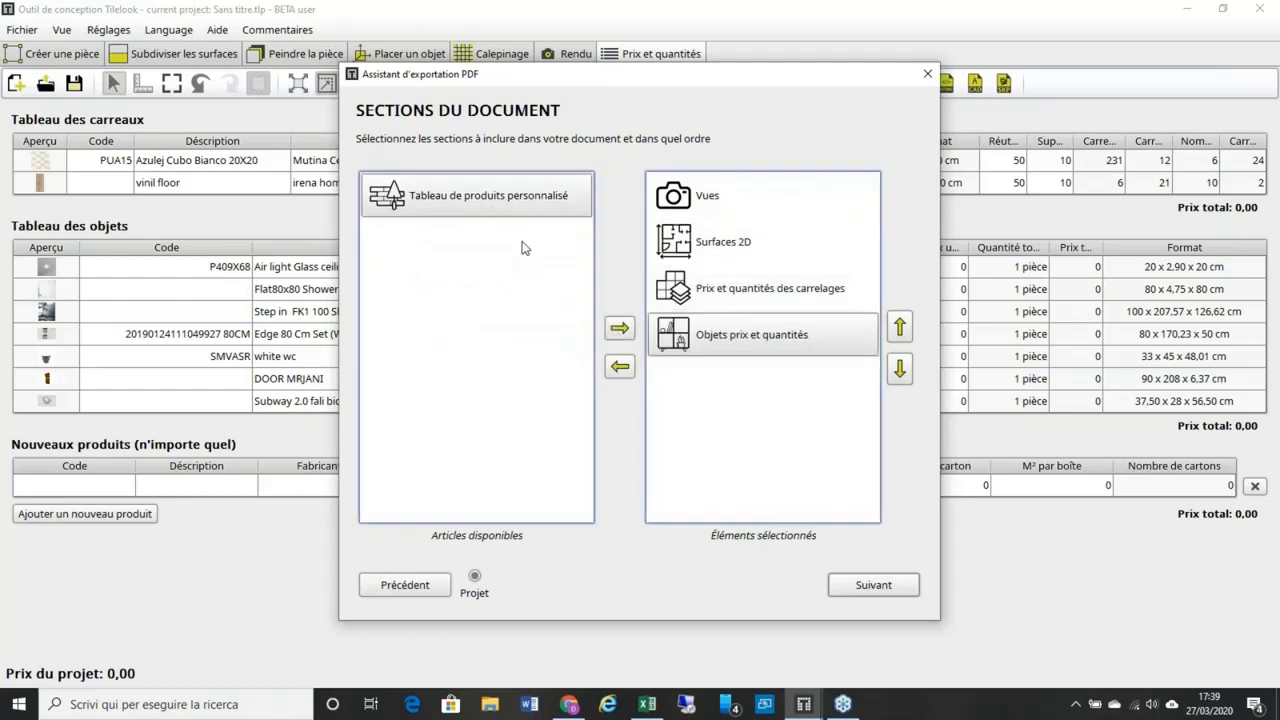
{"action": "left_click", "coordinate": [617, 330]}
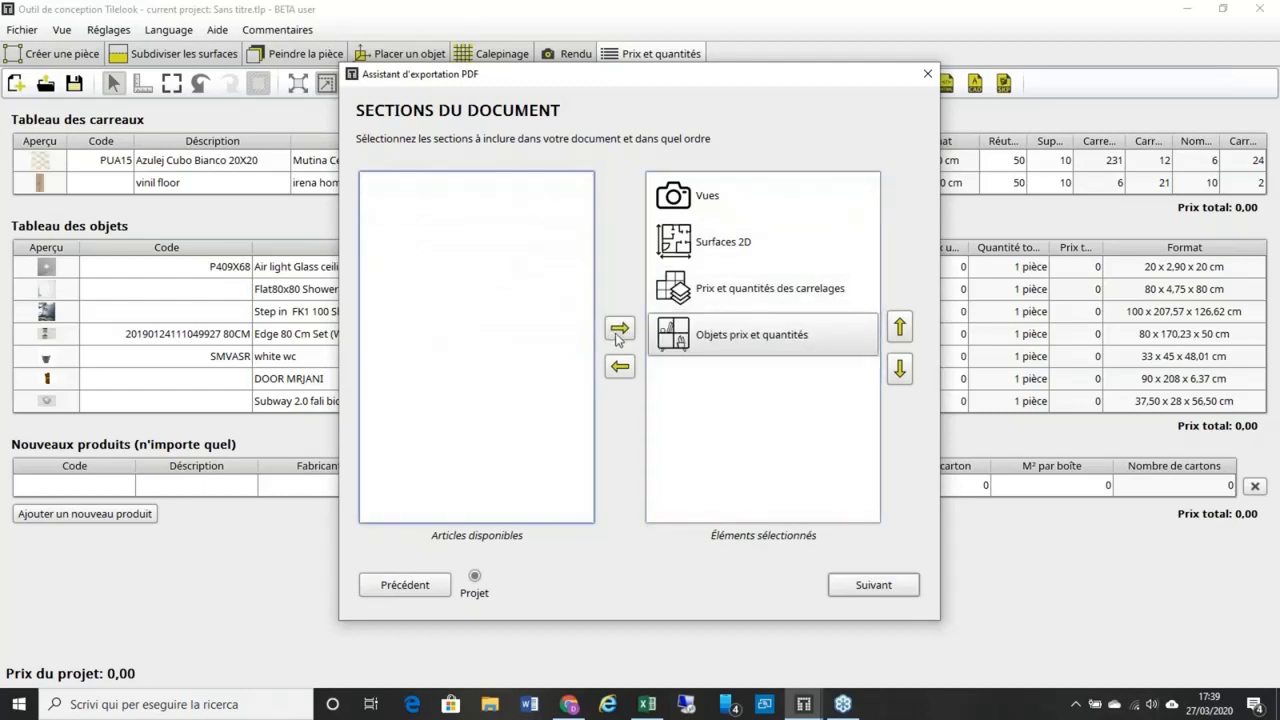
{"action": "left_click", "coordinate": [880, 587]}
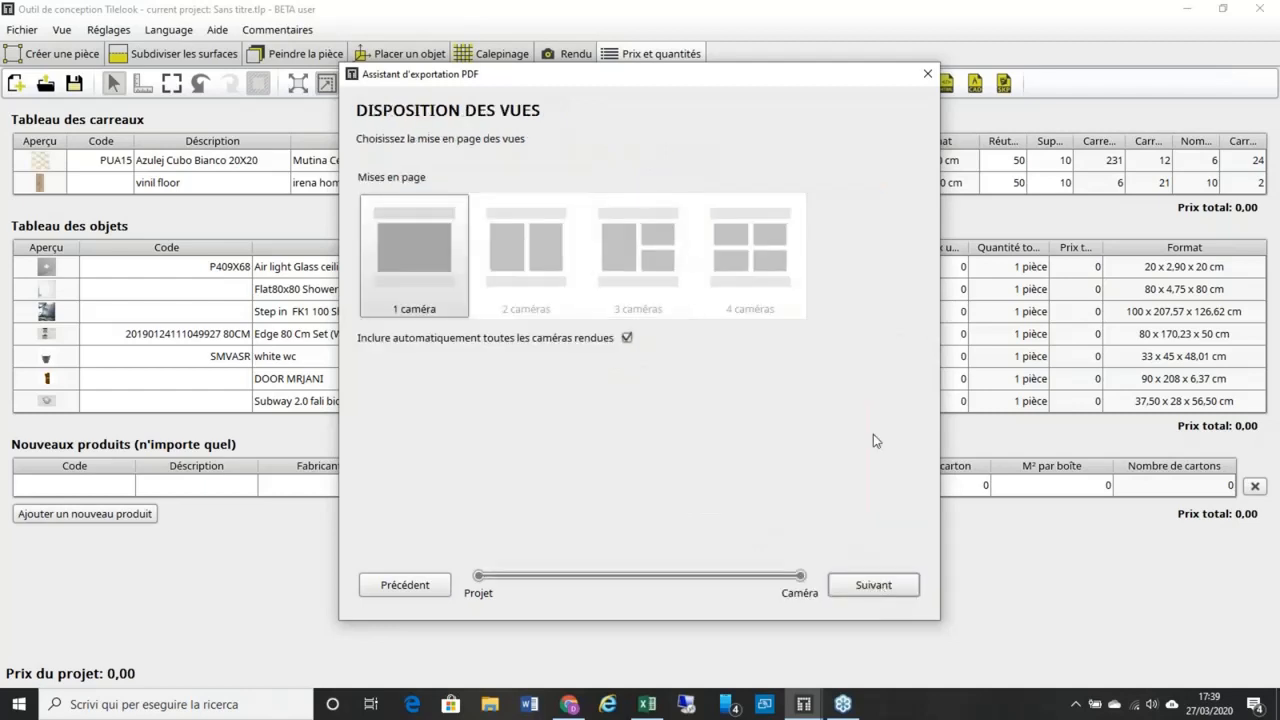
Step: Cancel the close prompt so the PDF export wizard stays open
{"action": "left_click", "coordinate": [927, 74]}
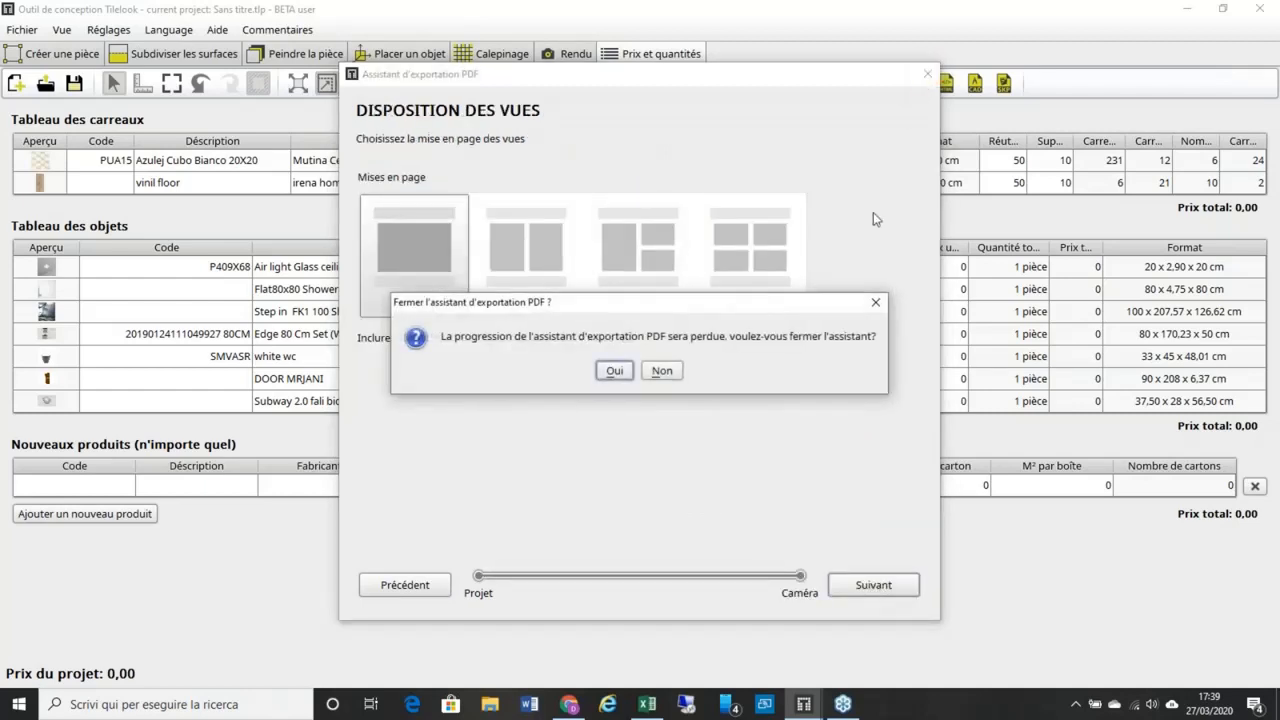
{"action": "left_click", "coordinate": [876, 302]}
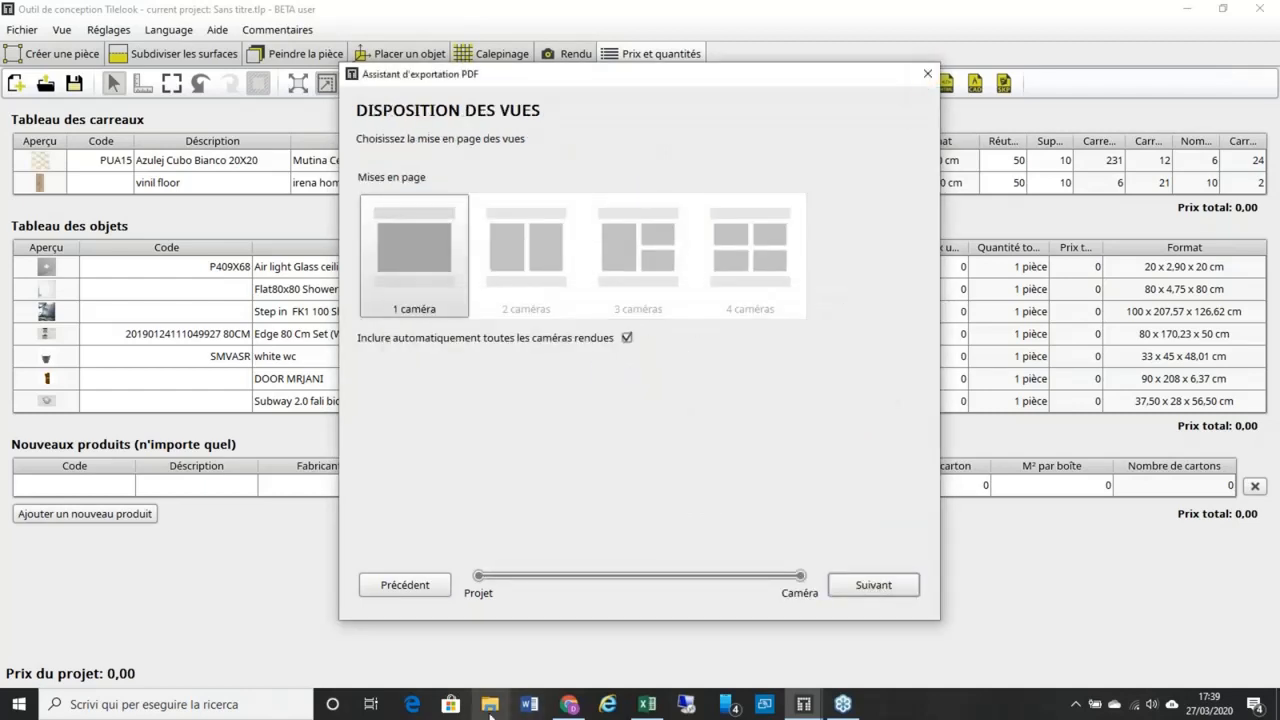
{"action": "left_click", "coordinate": [497, 711]}
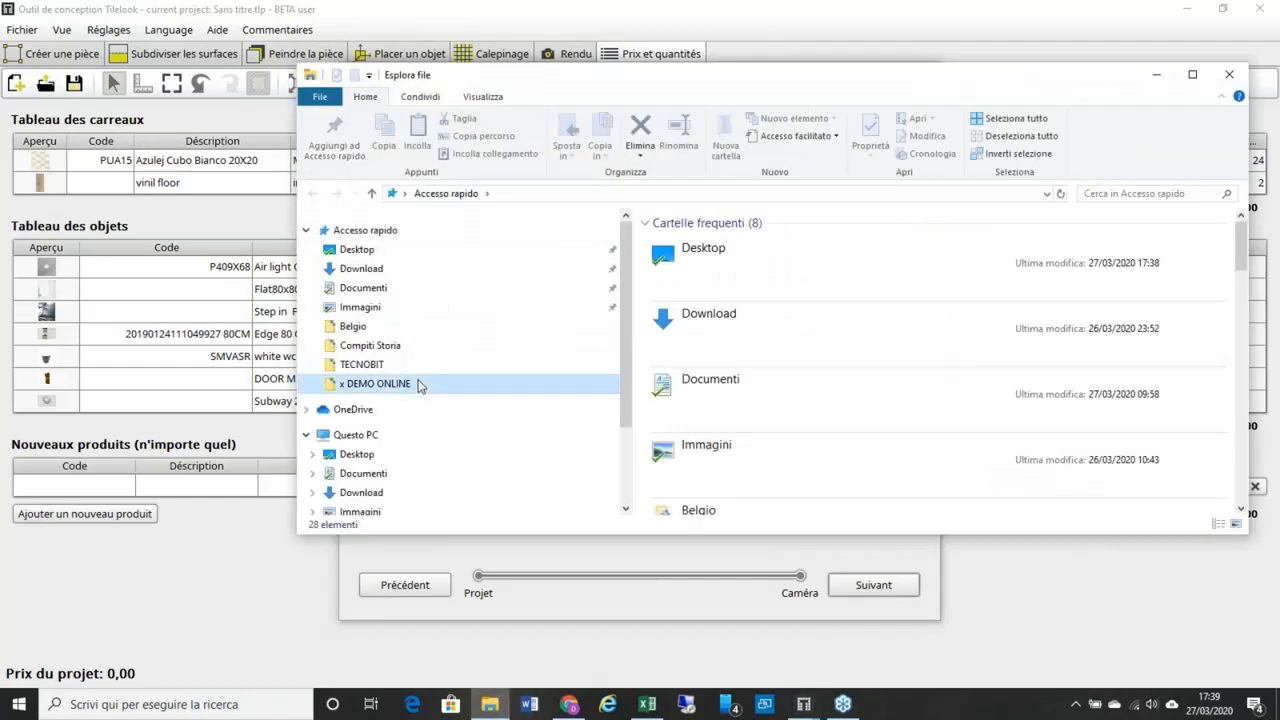
Step: Open Fioranese Bathroom 01 (1) from x DEMO ONLINE in Acrobat and hide its bookmarks pane
{"action": "left_click", "coordinate": [424, 385]}
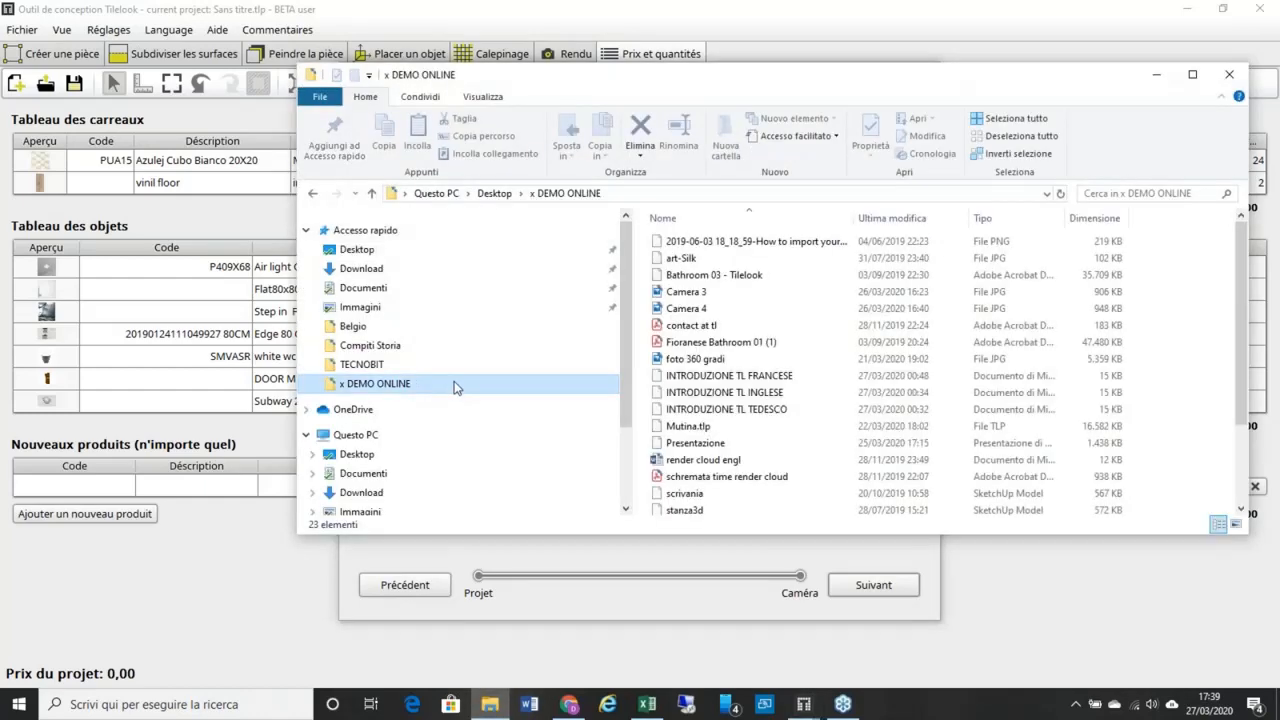
{"action": "left_click", "coordinate": [733, 343]}
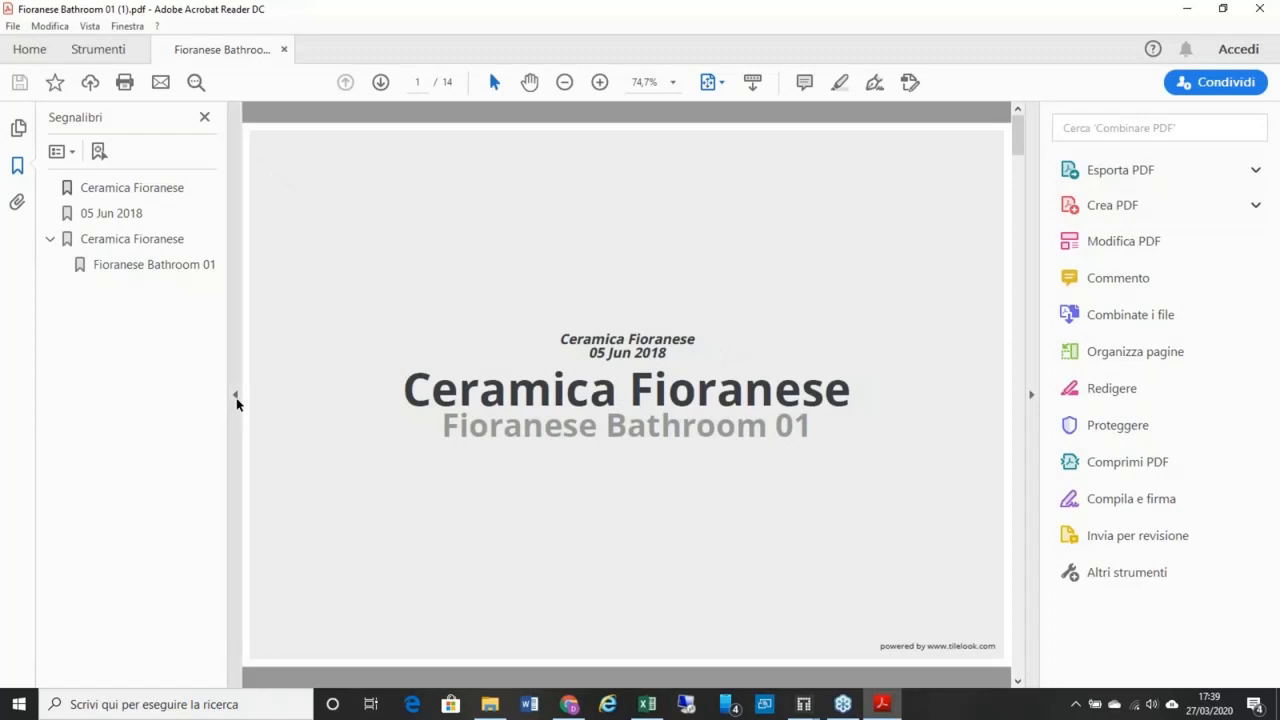
{"action": "left_click", "coordinate": [236, 398]}
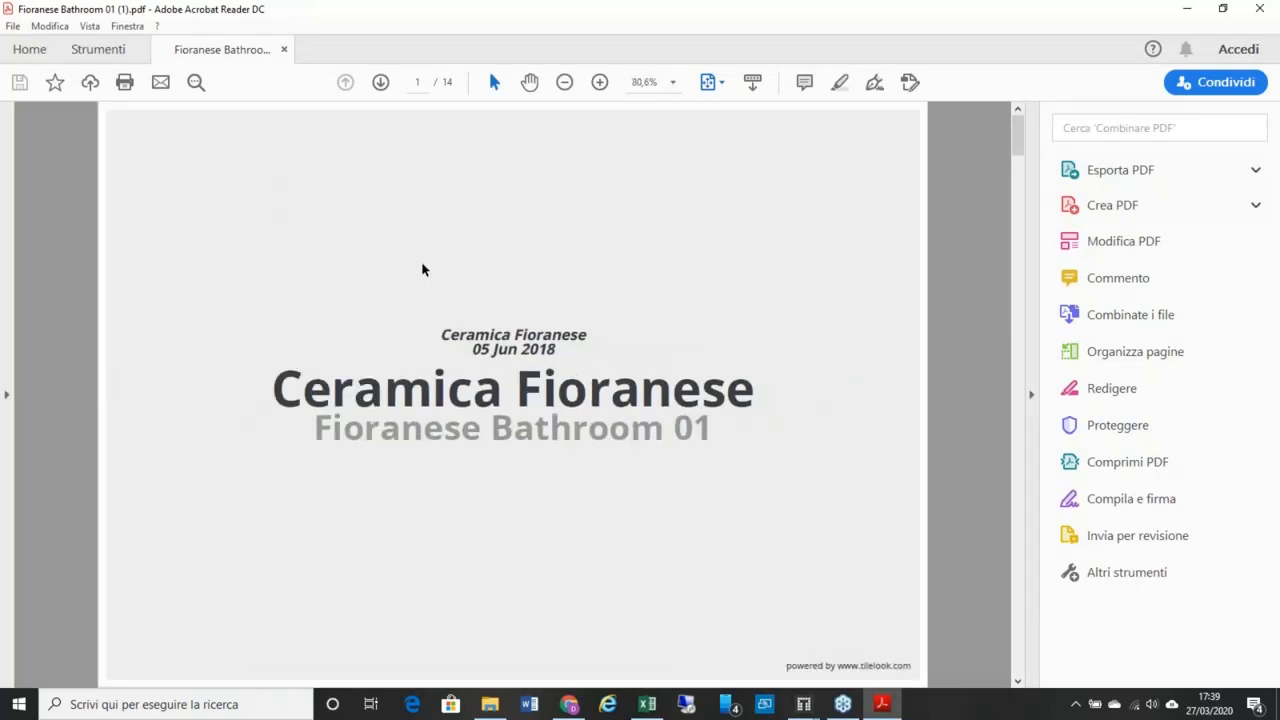
{"action": "left_click", "coordinate": [803, 704]}
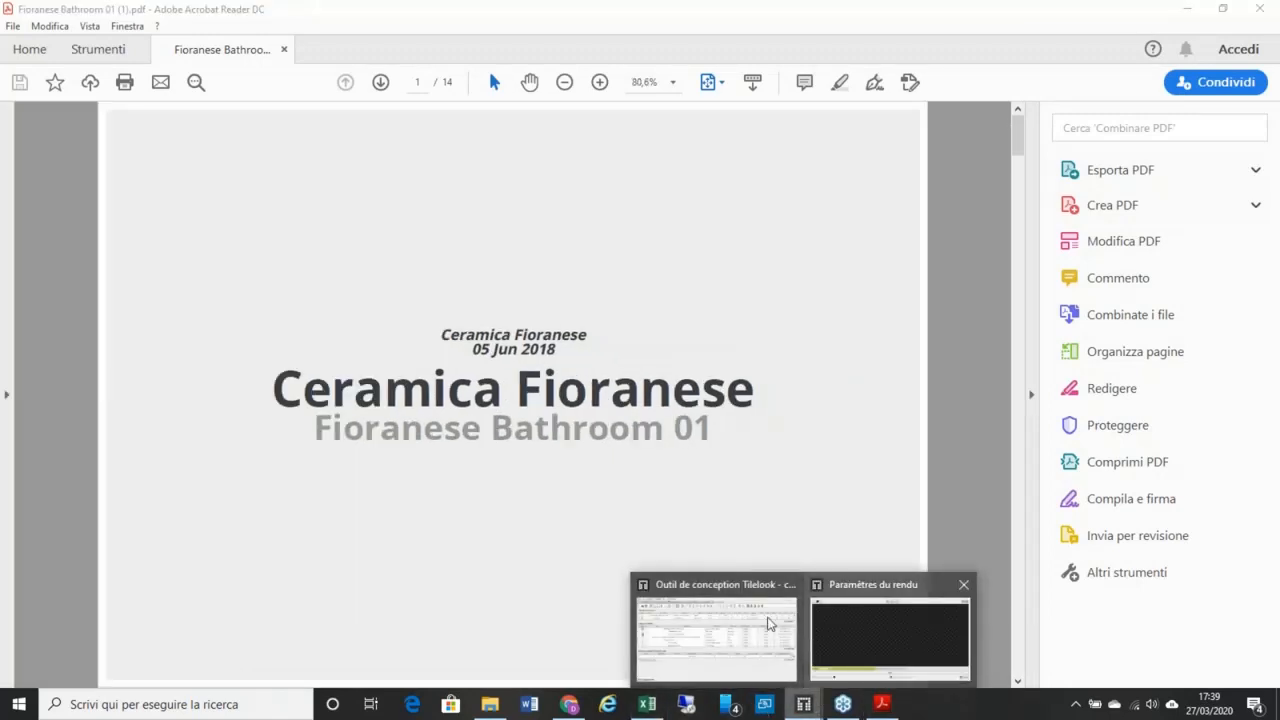
Step: Close the PDF export wizard and confirm with Oui to abandon the export
{"action": "left_click", "coordinate": [771, 622]}
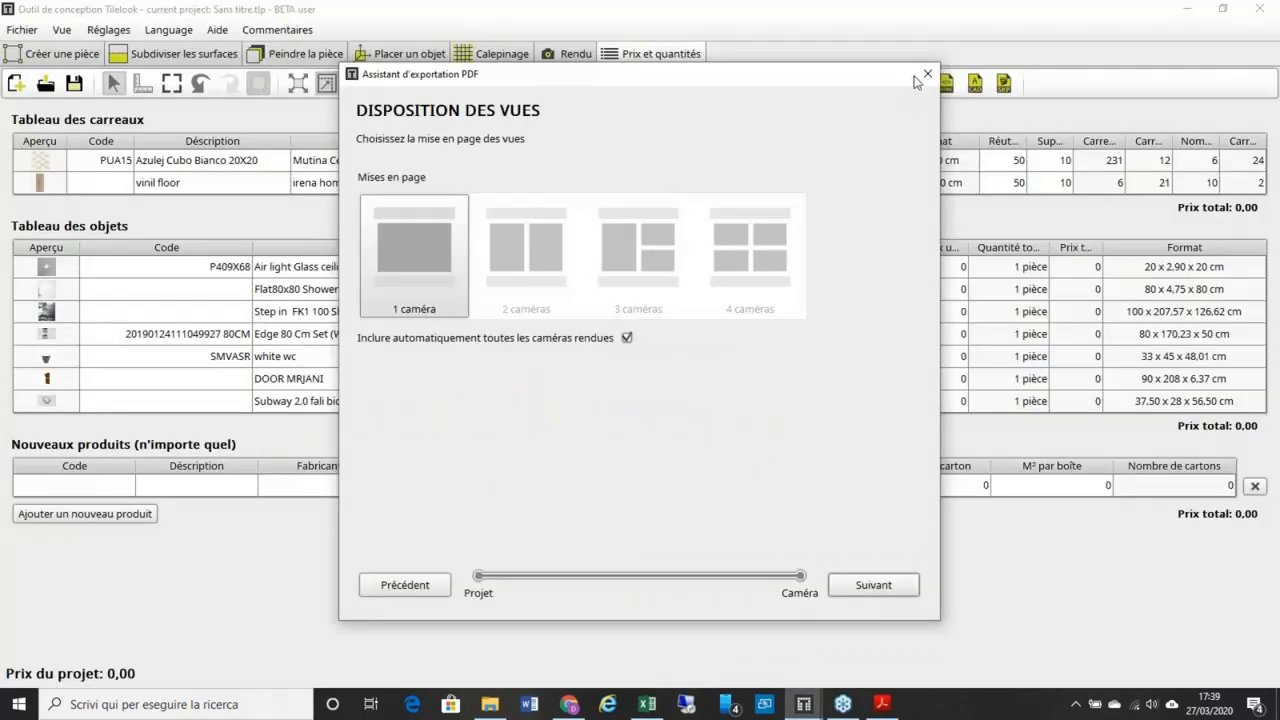
{"action": "left_click", "coordinate": [927, 74]}
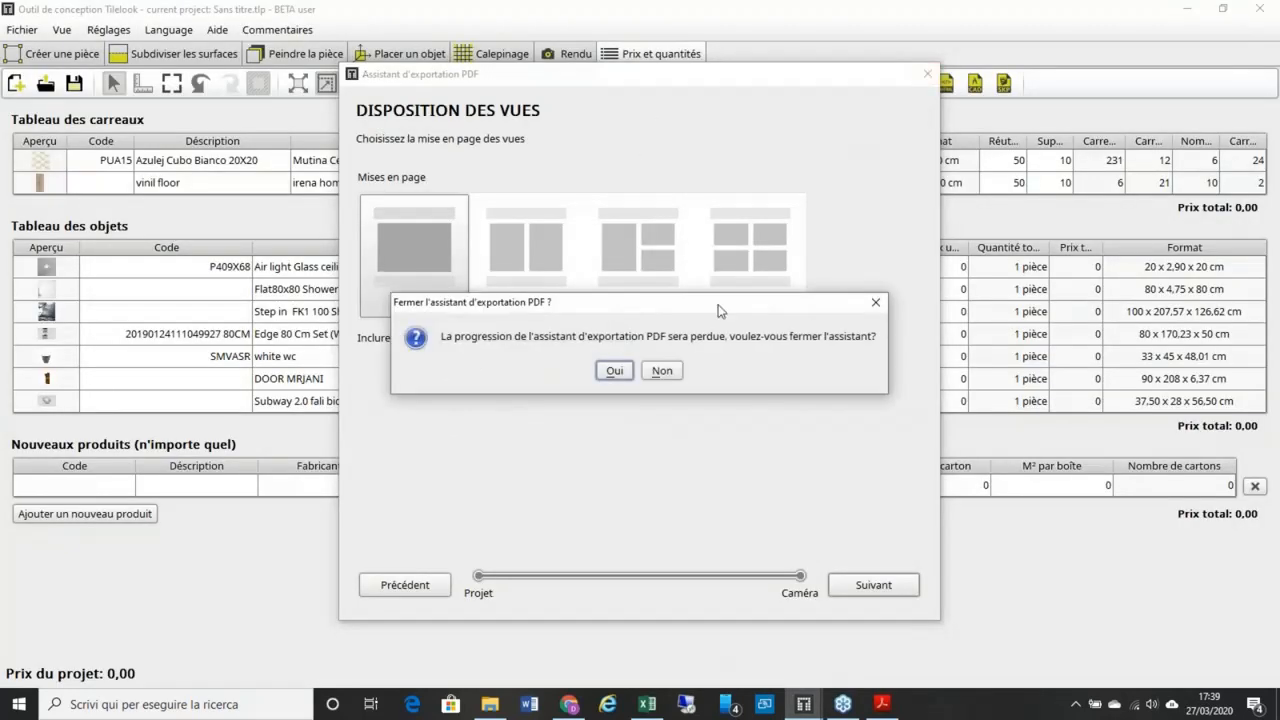
{"action": "left_click", "coordinate": [661, 371]}
{"action": "left_click", "coordinate": [925, 80]}
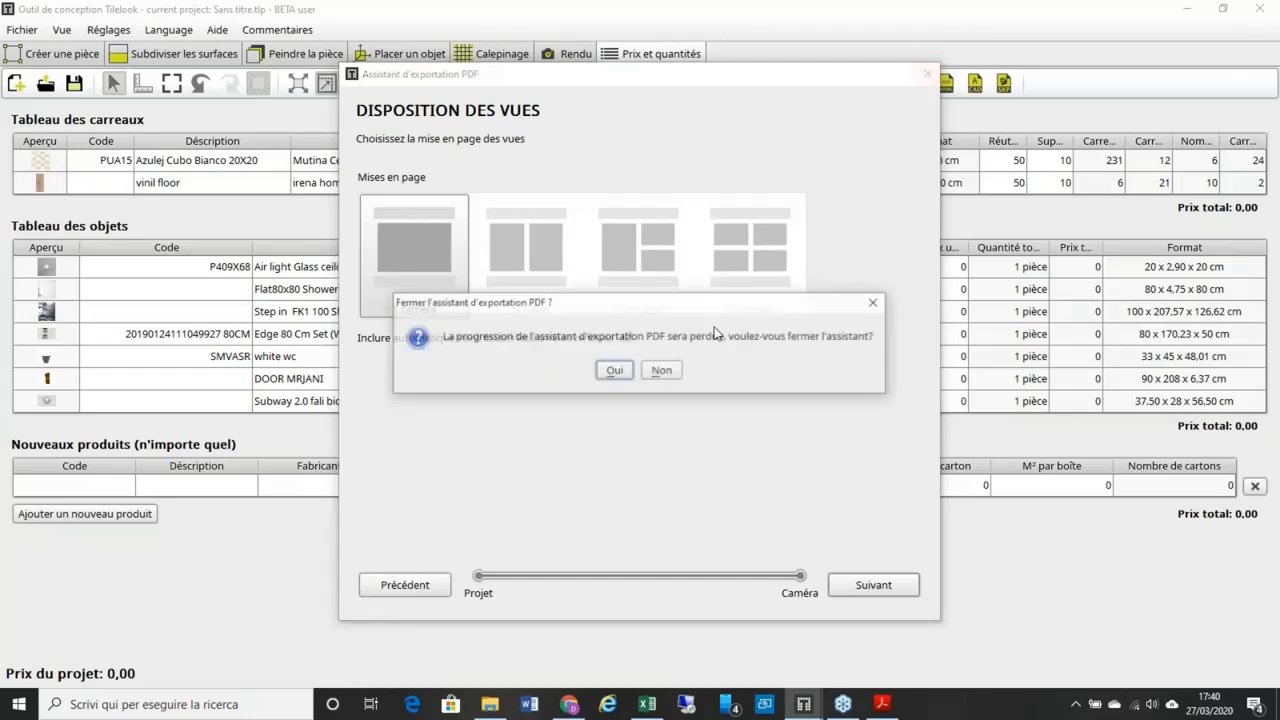
{"action": "key", "text": "Return"}
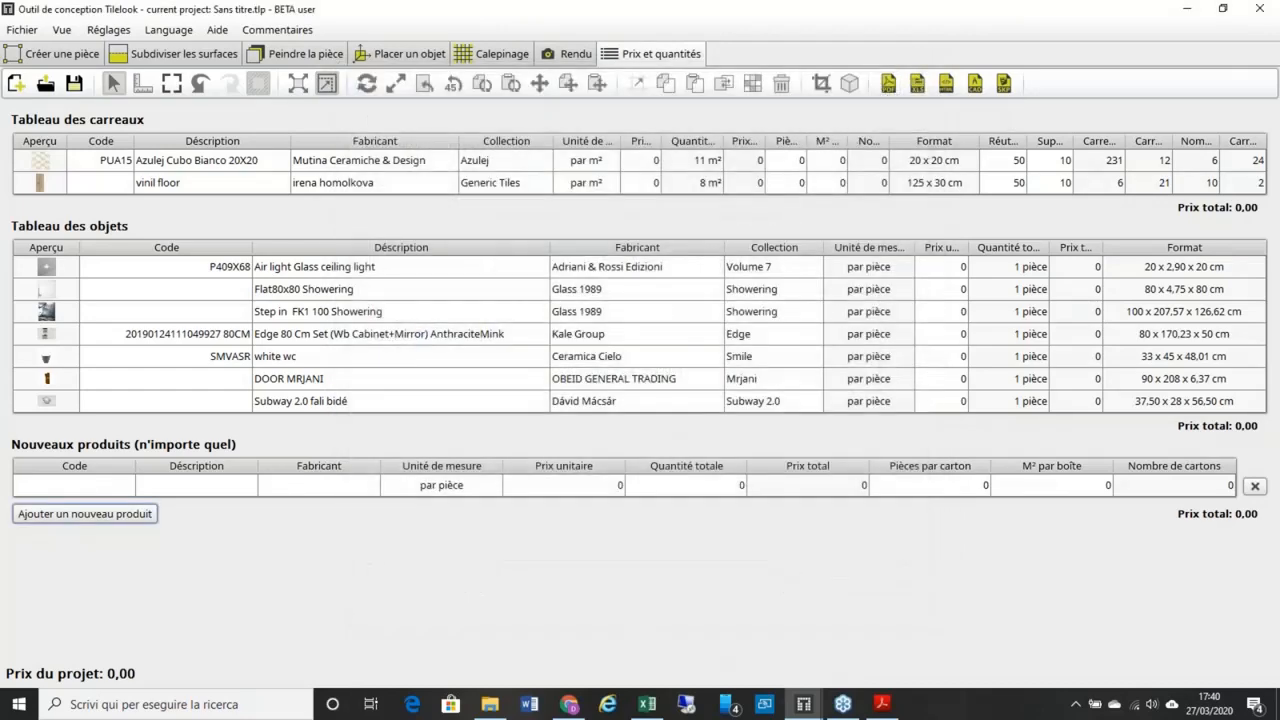
Step: Dismiss the 'Riapri PDF chiusi' notice and scroll pages 1–14, ending on page 7's Suelo plan
{"action": "left_click", "coordinate": [879, 706]}
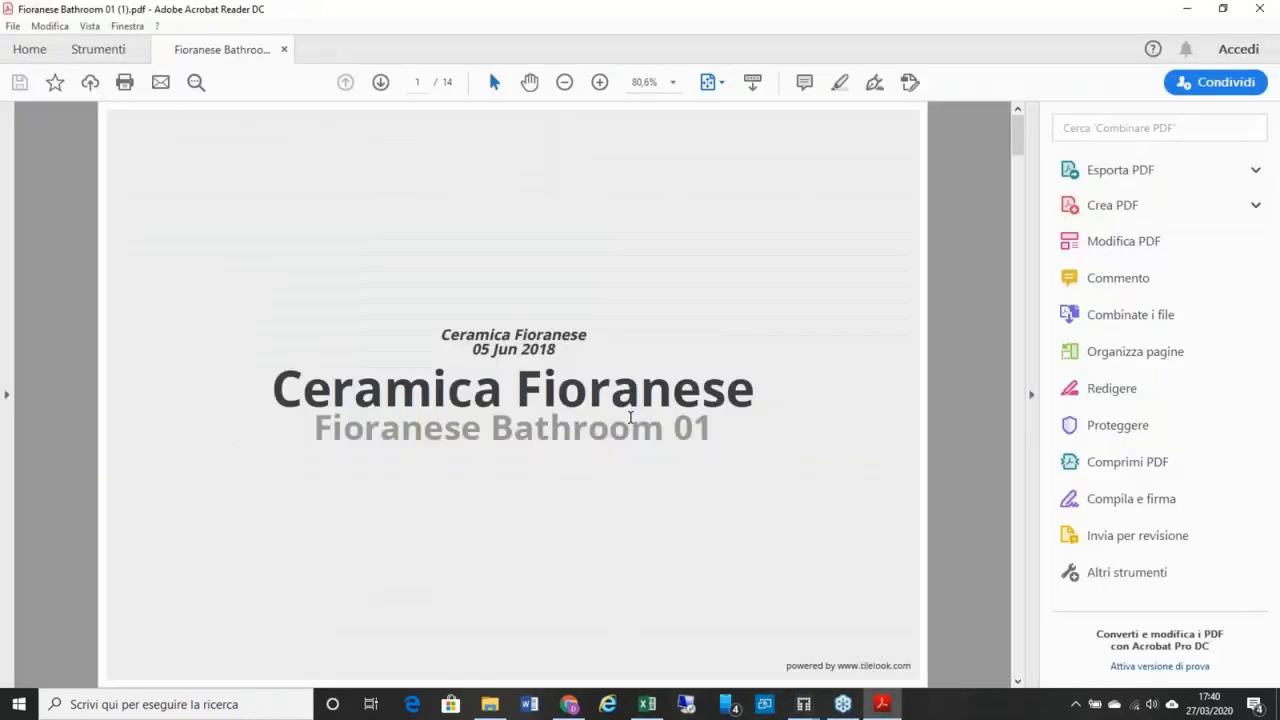
{"action": "scroll", "coordinate": [630, 417], "scroll_direction": "down", "scroll_amount": 3}
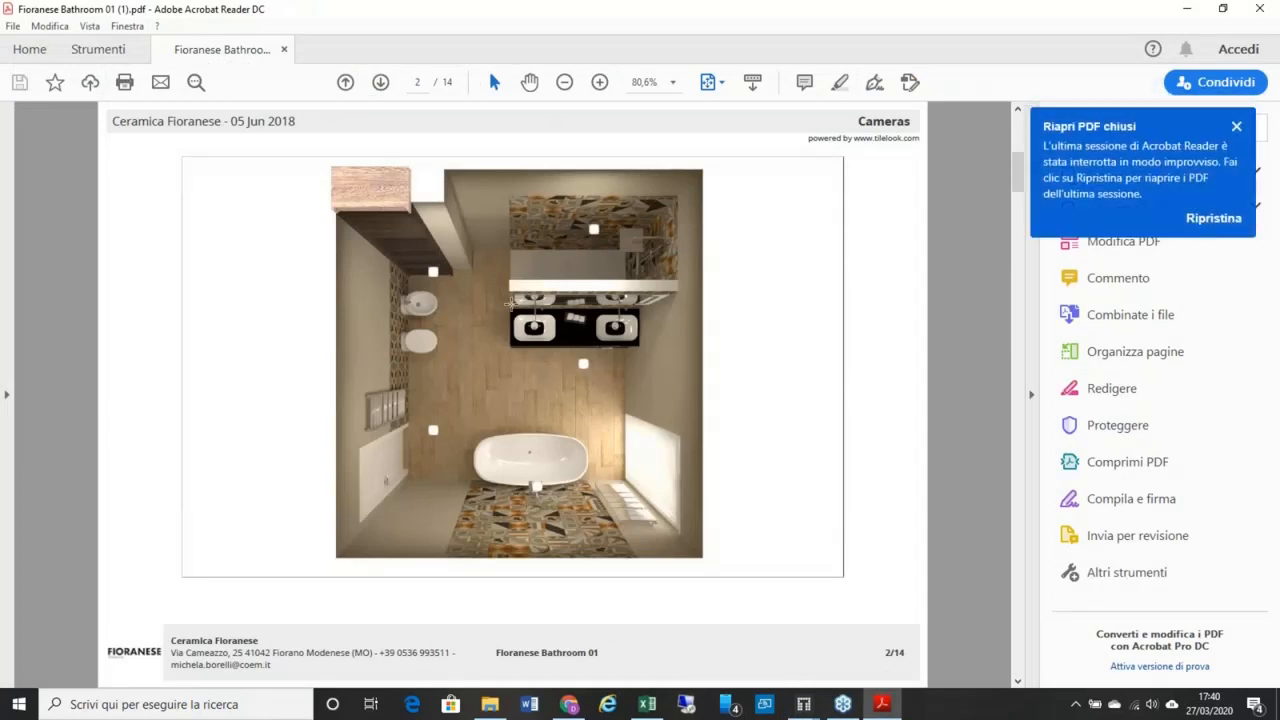
{"action": "left_click", "coordinate": [1236, 127]}
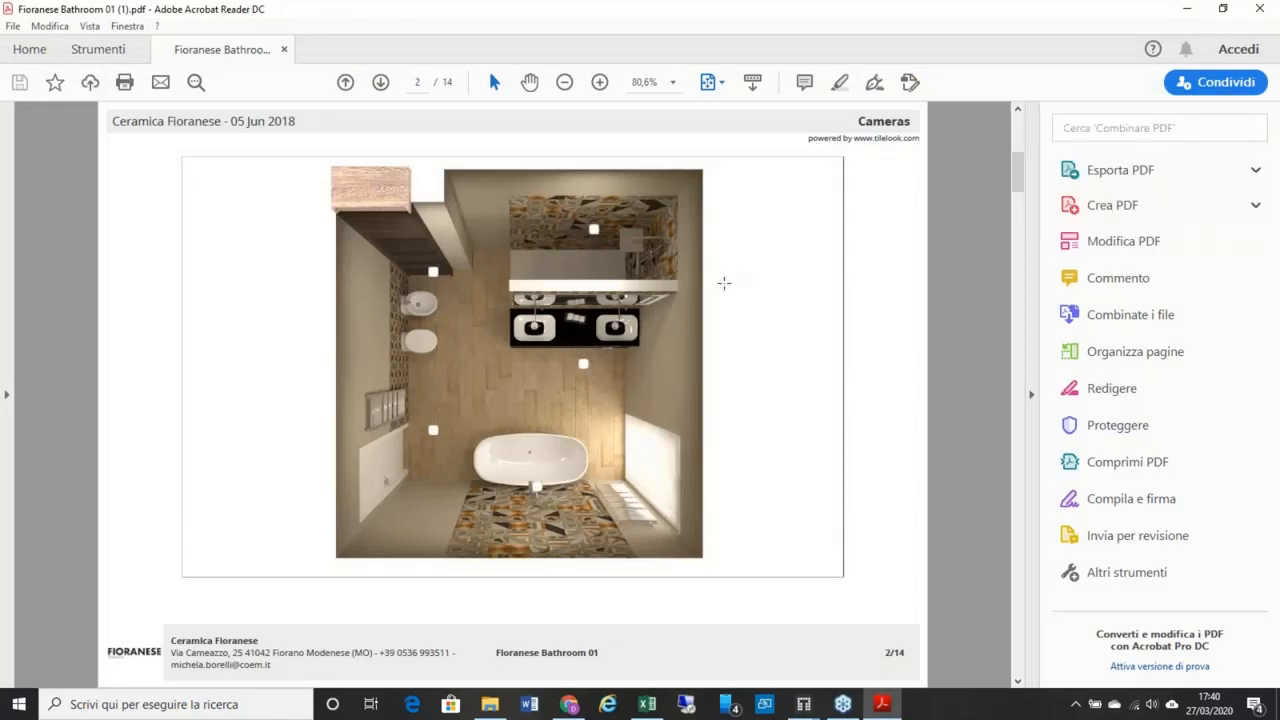
{"action": "scroll", "coordinate": [724, 283], "scroll_direction": "down", "scroll_amount": 6}
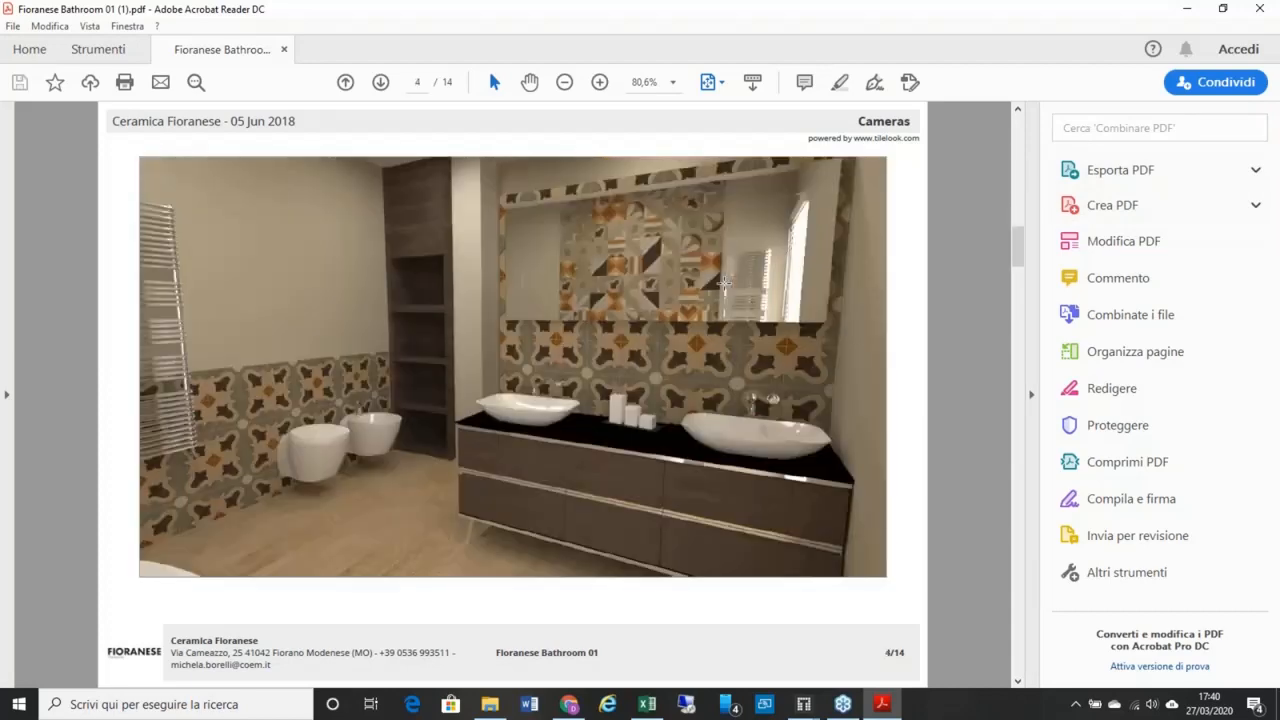
{"action": "scroll", "coordinate": [724, 285], "scroll_direction": "down", "scroll_amount": 9}
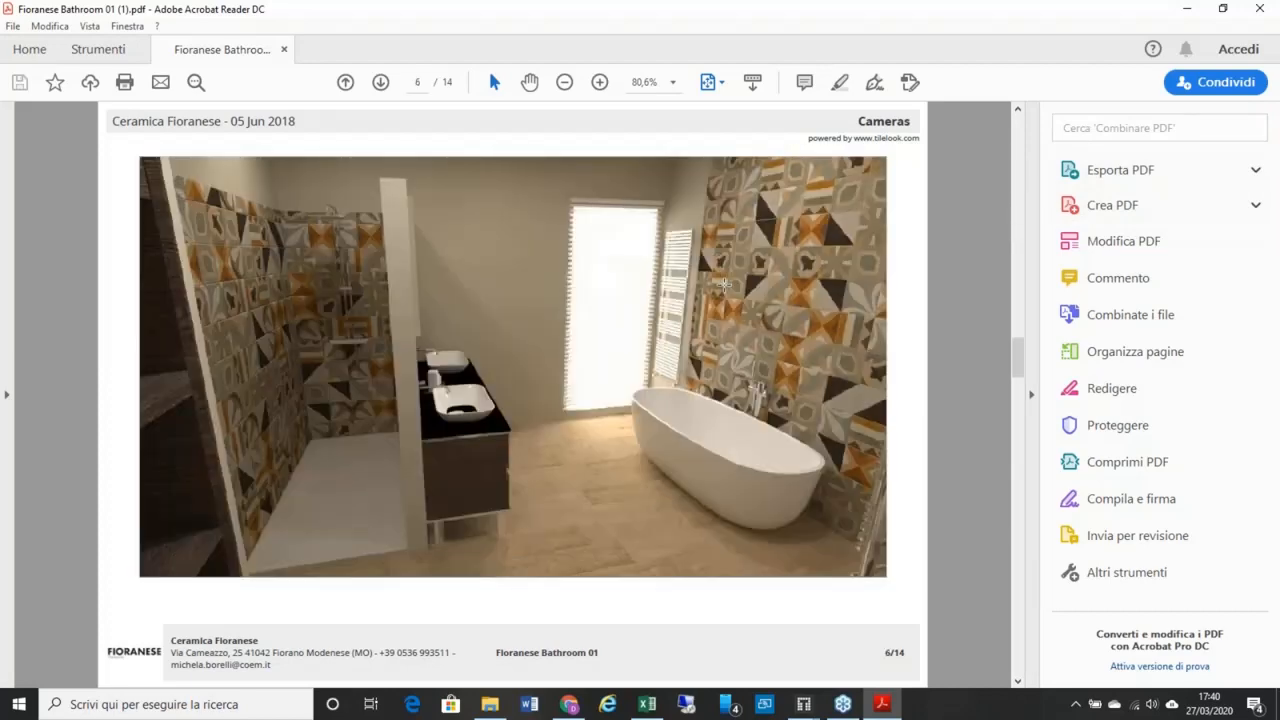
{"action": "scroll", "coordinate": [477, 300], "scroll_direction": "down", "scroll_amount": 2}
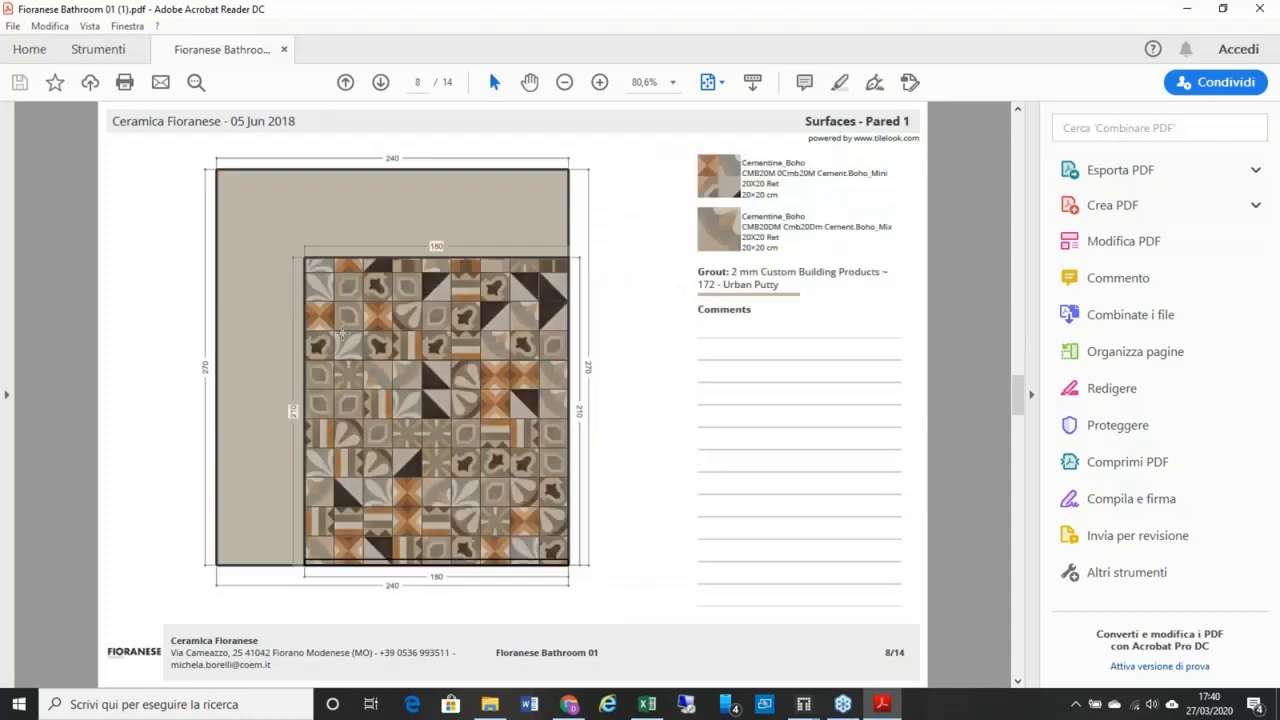
{"action": "scroll", "coordinate": [344, 333], "scroll_direction": "up", "scroll_amount": 2}
{"action": "scroll", "coordinate": [357, 337], "scroll_direction": "down", "scroll_amount": 2}
{"action": "scroll", "coordinate": [585, 316], "scroll_direction": "down", "scroll_amount": 8}
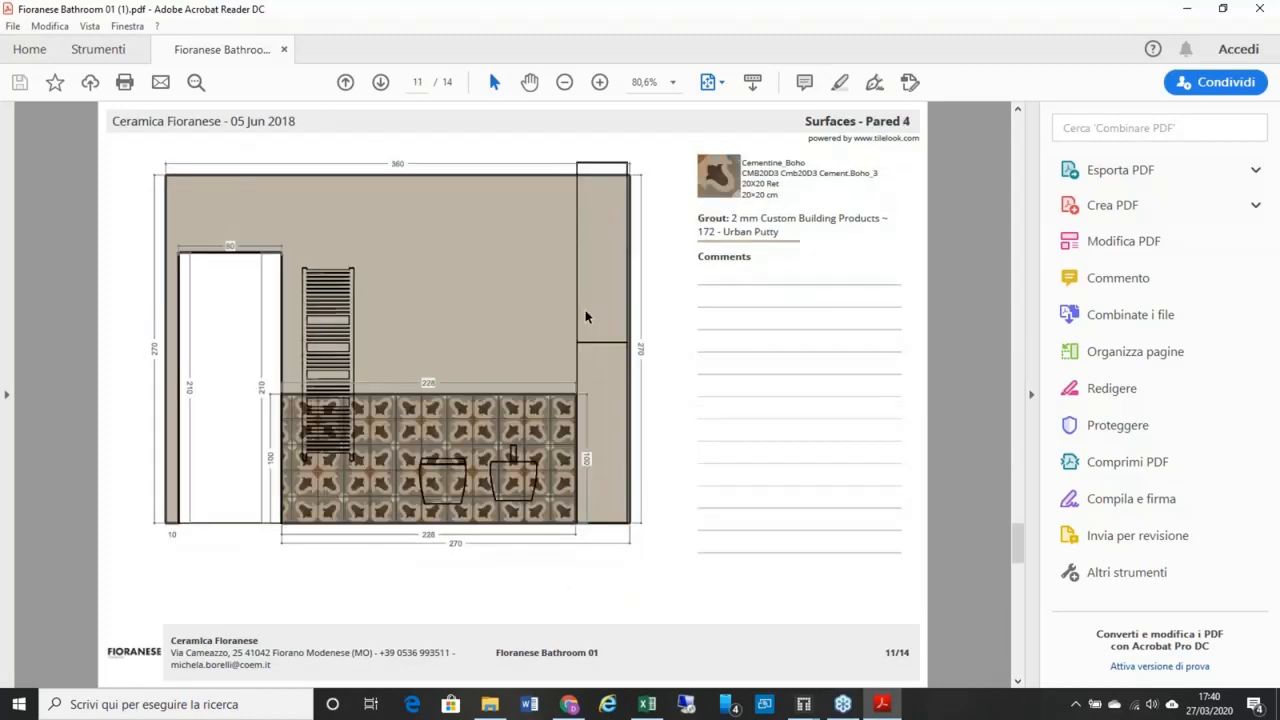
{"action": "scroll", "coordinate": [586, 316], "scroll_direction": "up", "scroll_amount": 1}
{"action": "scroll", "coordinate": [554, 285], "scroll_direction": "down", "scroll_amount": 1}
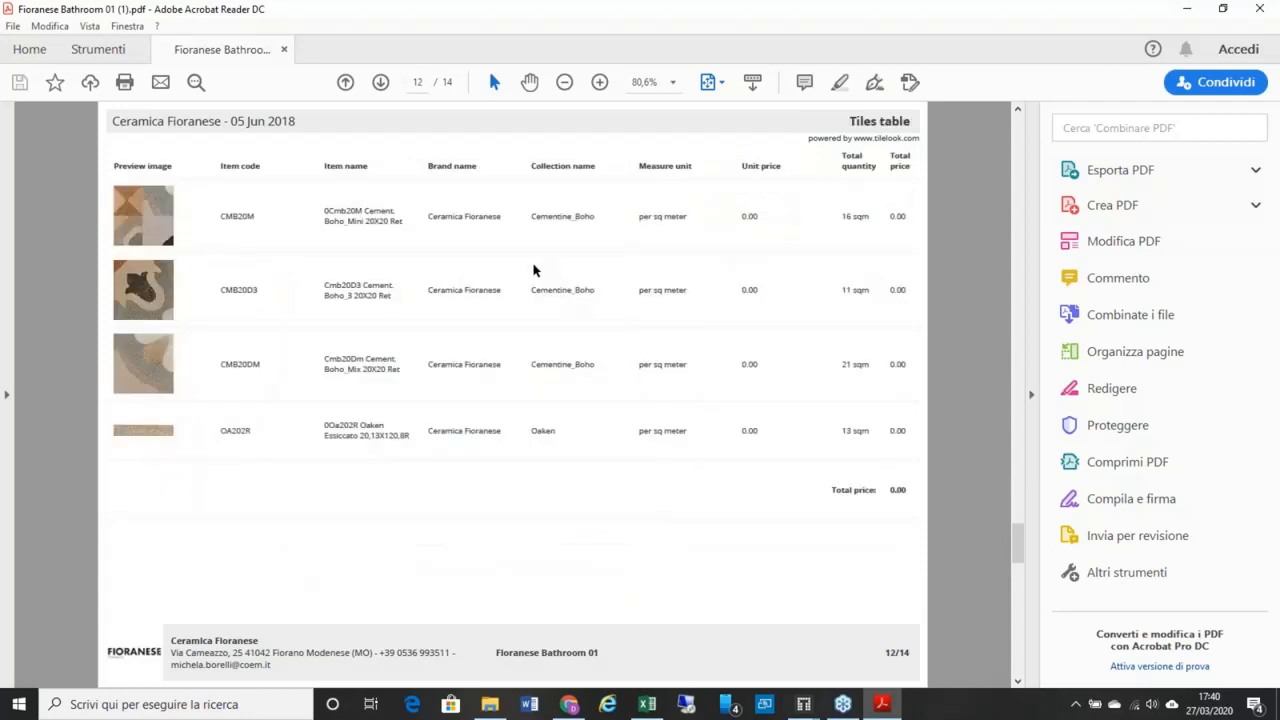
{"action": "scroll", "coordinate": [418, 270], "scroll_direction": "down", "scroll_amount": 1}
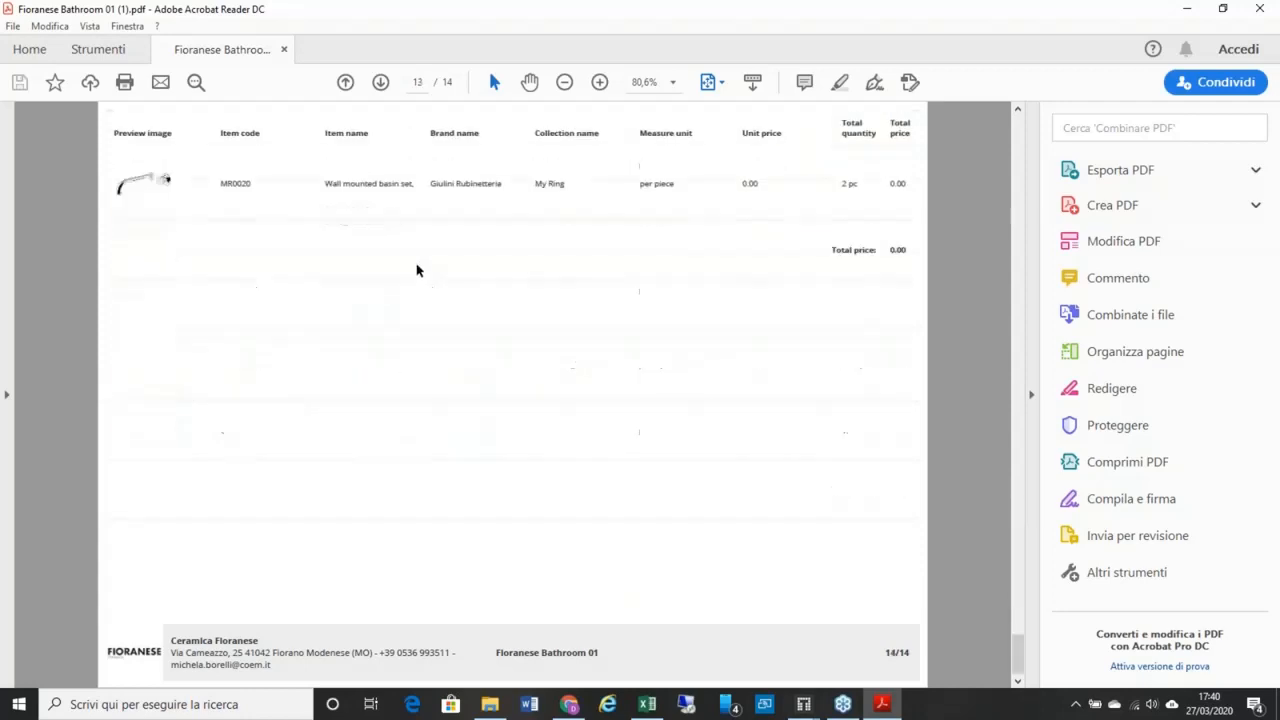
{"action": "scroll", "coordinate": [420, 271], "scroll_direction": "up", "scroll_amount": 4}
{"action": "scroll", "coordinate": [434, 273], "scroll_direction": "up", "scroll_amount": 1}
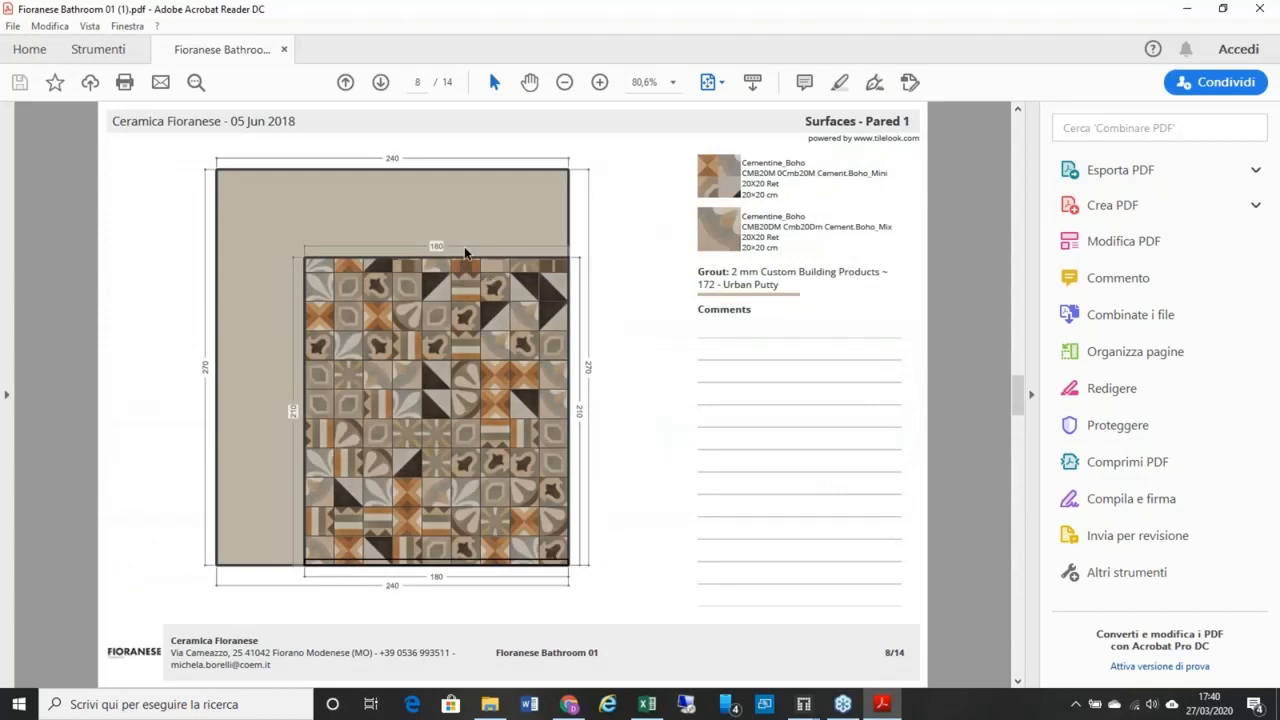
{"action": "scroll", "coordinate": [464, 246], "scroll_direction": "up", "scroll_amount": 1}
{"action": "scroll", "coordinate": [465, 246], "scroll_direction": "down", "scroll_amount": 1}
{"action": "scroll", "coordinate": [466, 250], "scroll_direction": "up", "scroll_amount": 2}
{"action": "scroll", "coordinate": [469, 258], "scroll_direction": "down", "scroll_amount": 1}
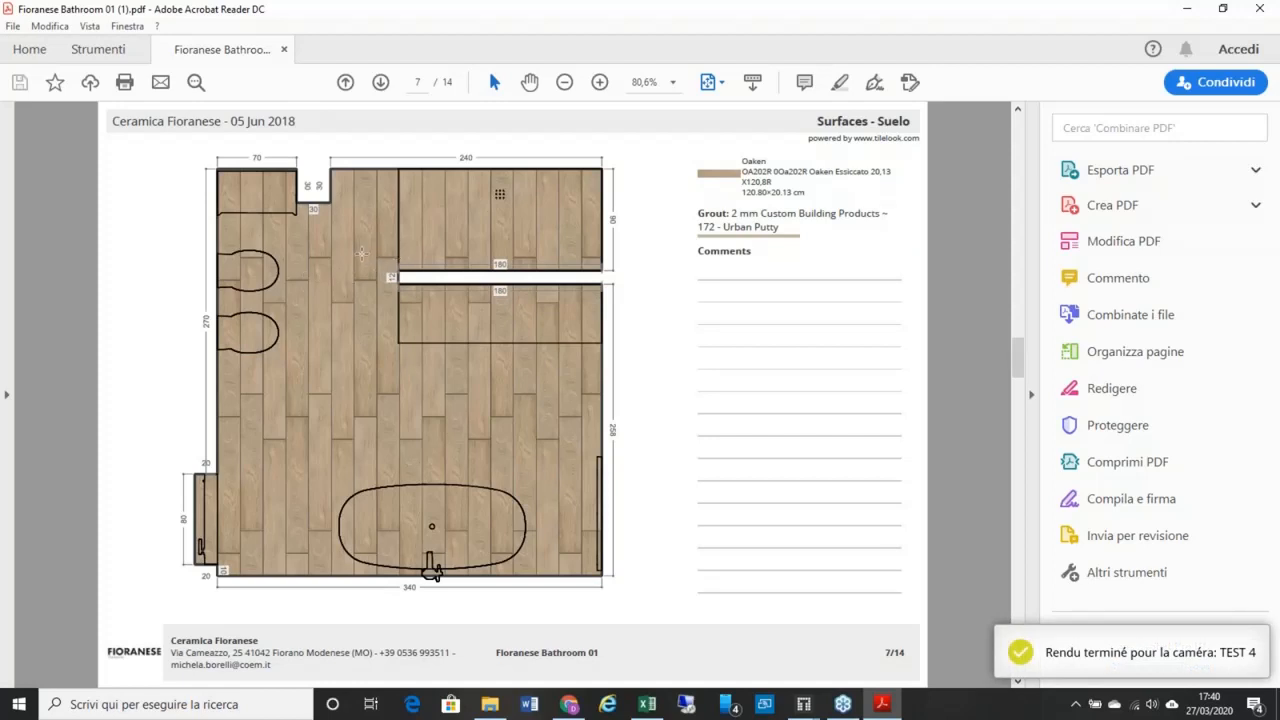
{"action": "scroll", "coordinate": [361, 254], "scroll_direction": "down", "scroll_amount": 1}
{"action": "scroll", "coordinate": [443, 285], "scroll_direction": "up", "scroll_amount": 1}
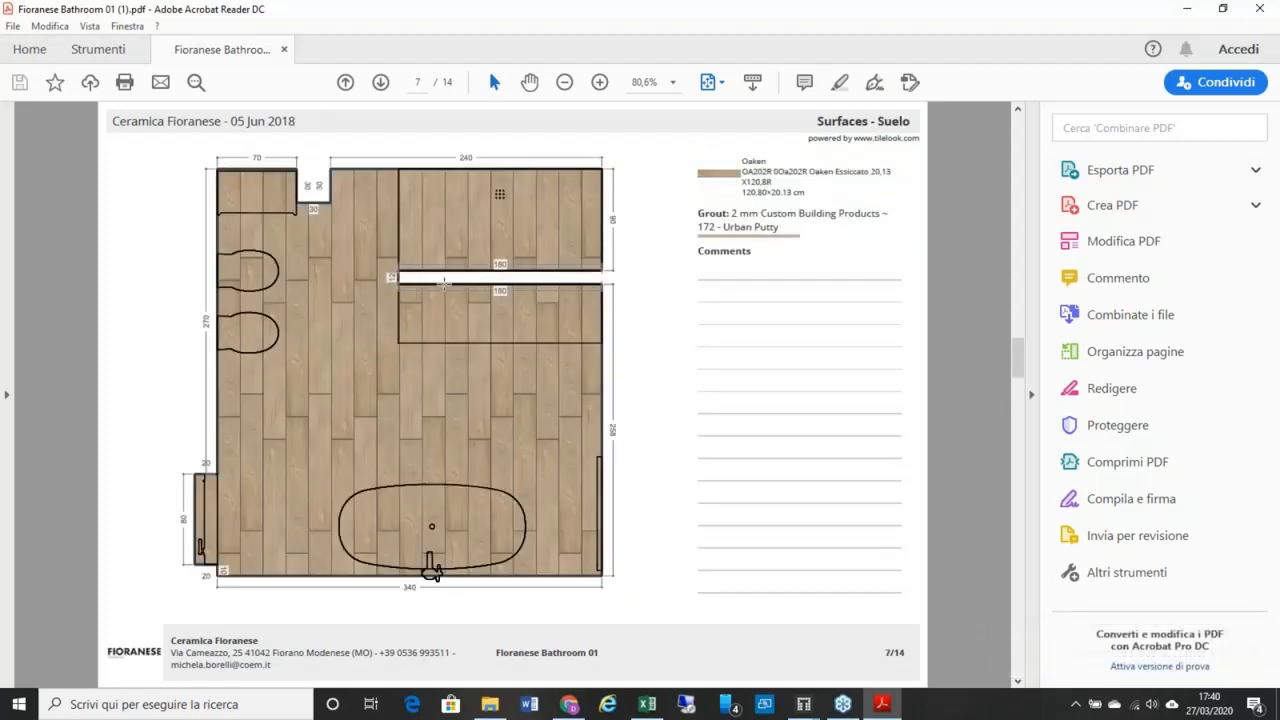
{"action": "scroll", "coordinate": [443, 285], "scroll_direction": "down", "scroll_amount": 2}
{"action": "scroll", "coordinate": [443, 284], "scroll_direction": "up", "scroll_amount": 2}
{"action": "scroll", "coordinate": [528, 337], "scroll_direction": "down", "scroll_amount": 1}
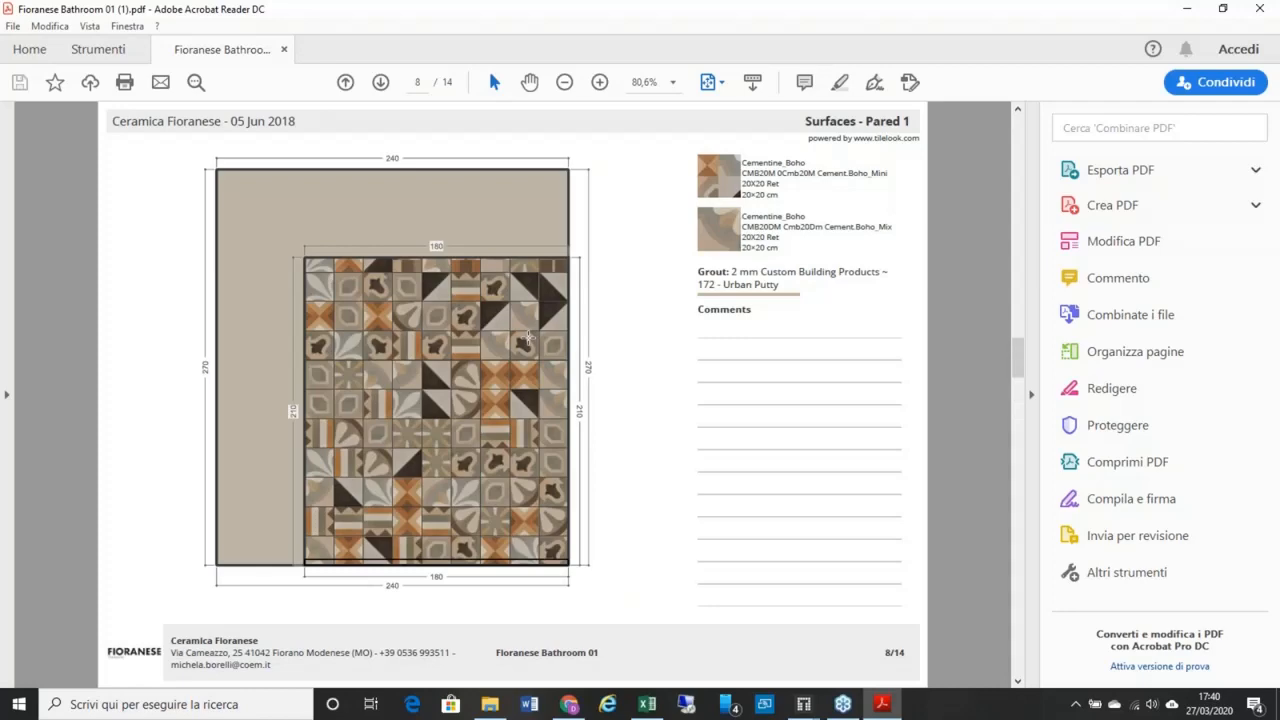
{"action": "scroll", "coordinate": [528, 337], "scroll_direction": "up", "scroll_amount": 2}
{"action": "scroll", "coordinate": [528, 337], "scroll_direction": "down", "scroll_amount": 1}
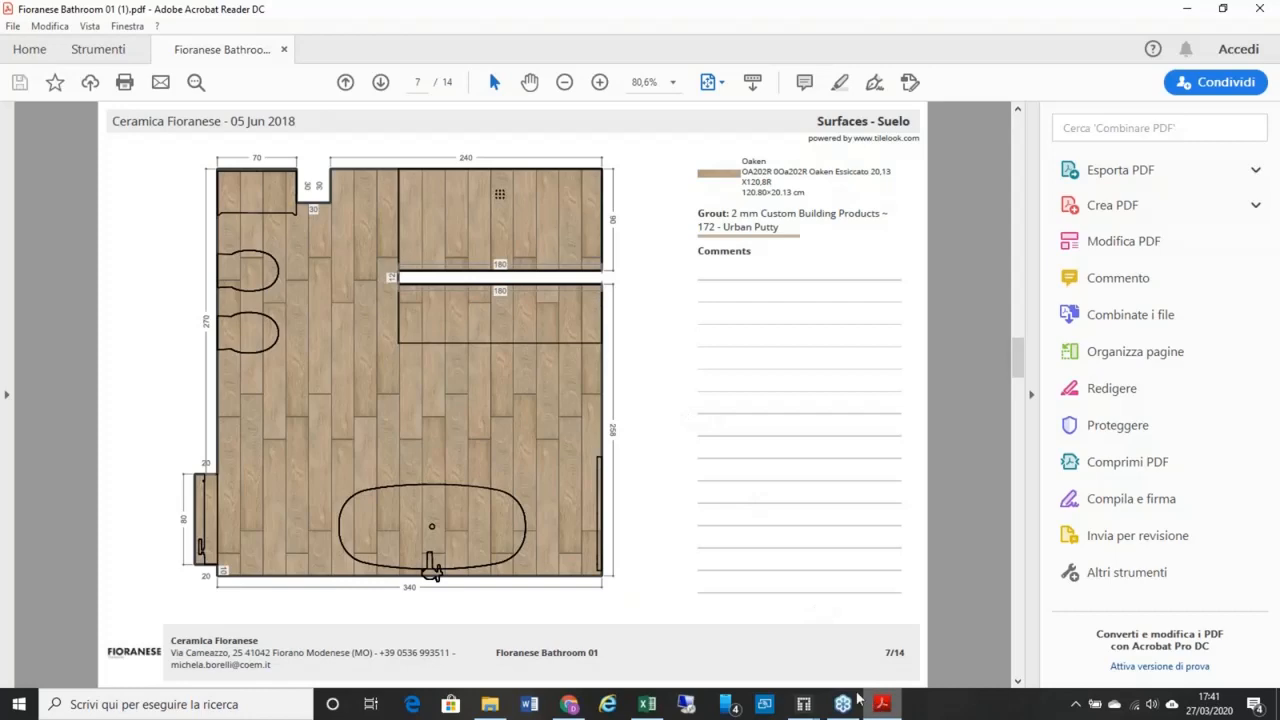
Step: Open the 'contact at tl' PDF from x DEMO ONLINE, then switch to the browser
{"action": "left_click", "coordinate": [490, 704]}
{"action": "scroll", "coordinate": [771, 455], "scroll_direction": "down", "scroll_amount": 1}
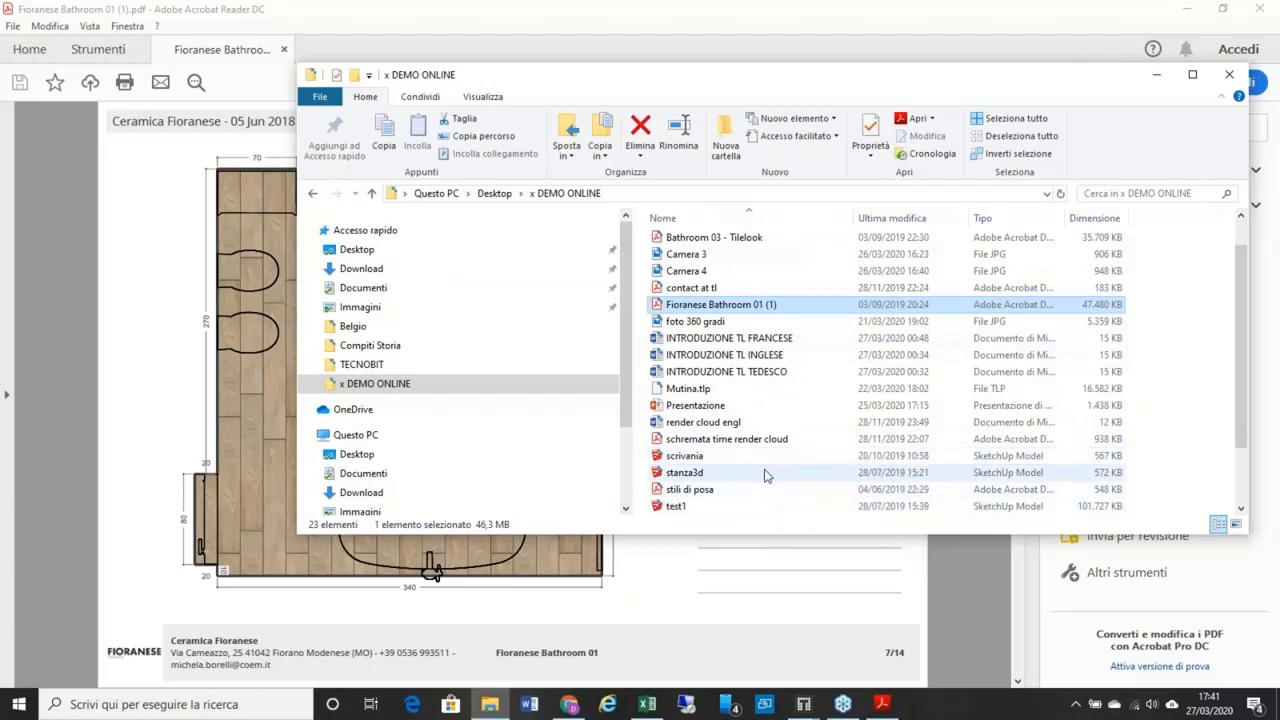
{"action": "scroll", "coordinate": [766, 472], "scroll_direction": "up", "scroll_amount": 1}
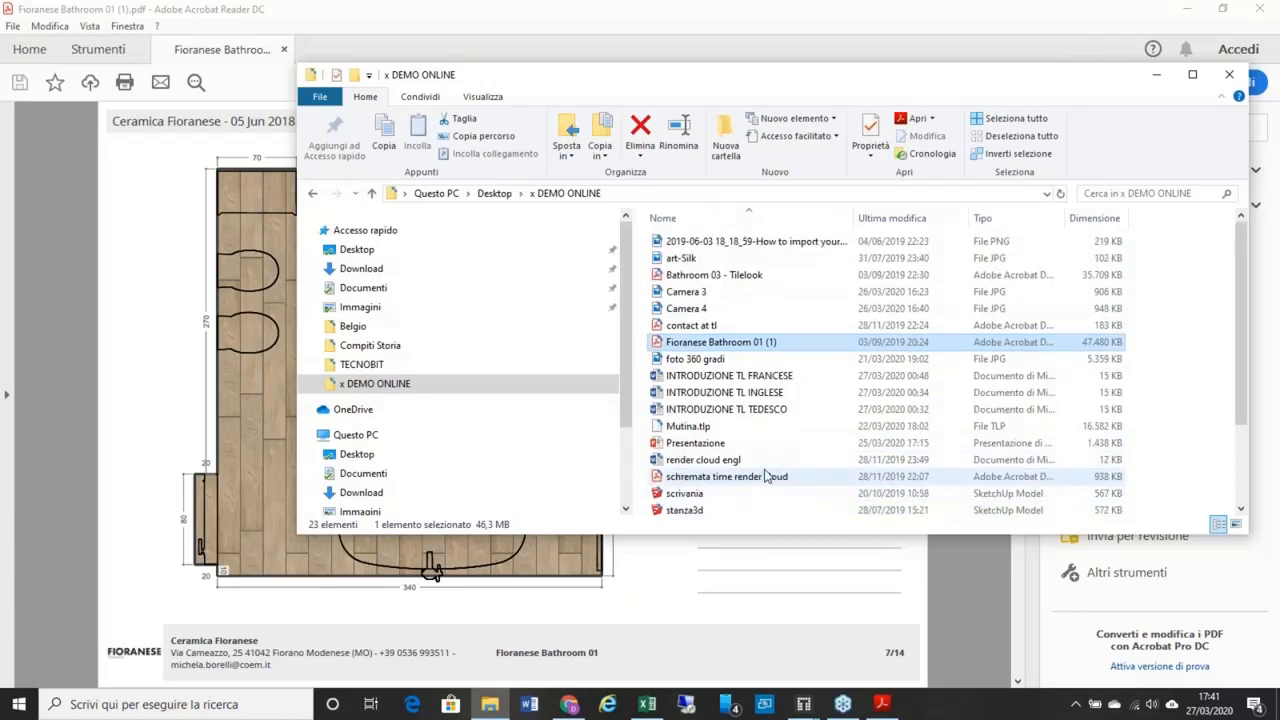
{"action": "left_click", "coordinate": [770, 326]}
{"action": "double_click", "coordinate": [770, 326]}
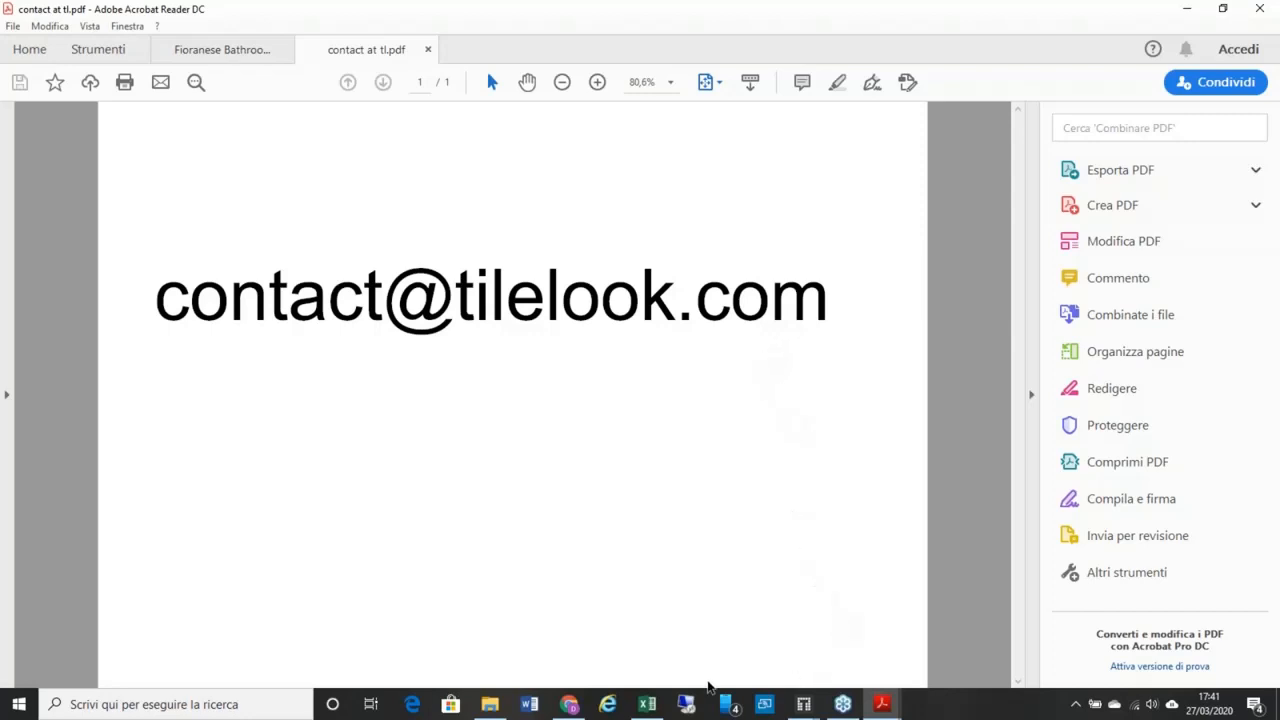
{"action": "left_click", "coordinate": [570, 704]}
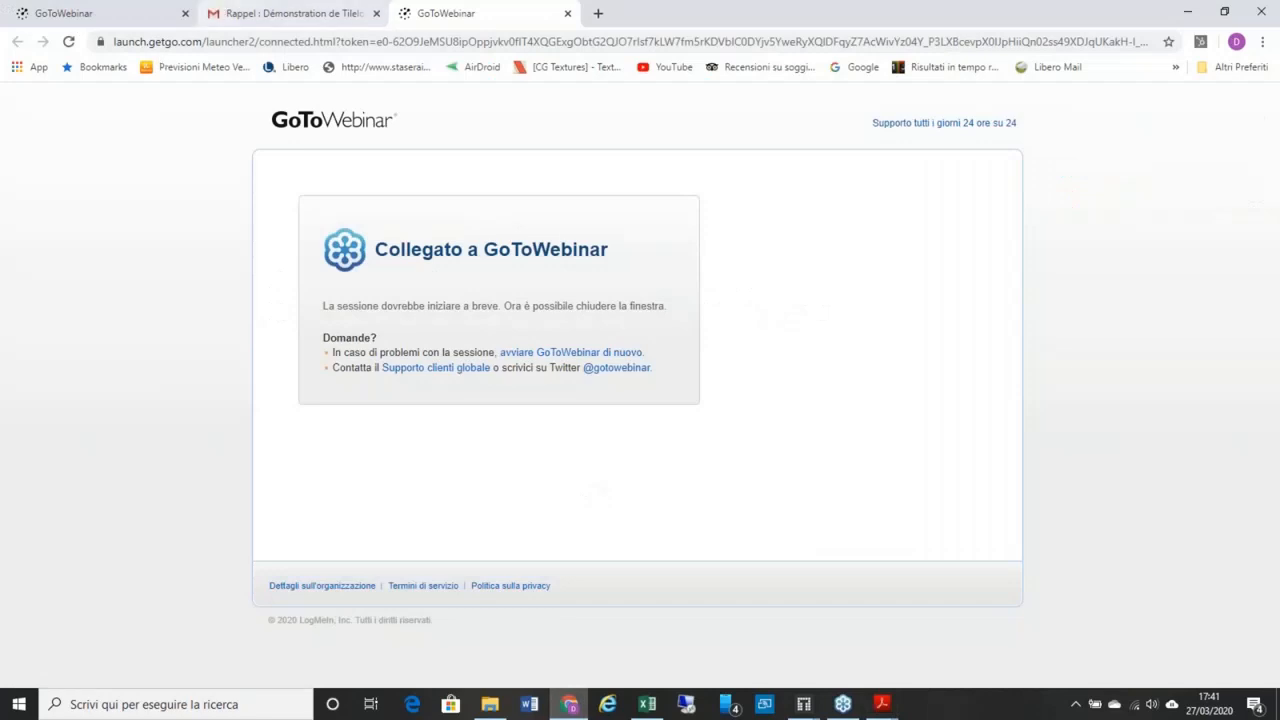
Step: Load the Tilelook homepage in a new tab, set it to Français, and open the live chat
{"action": "left_click", "coordinate": [598, 14]}
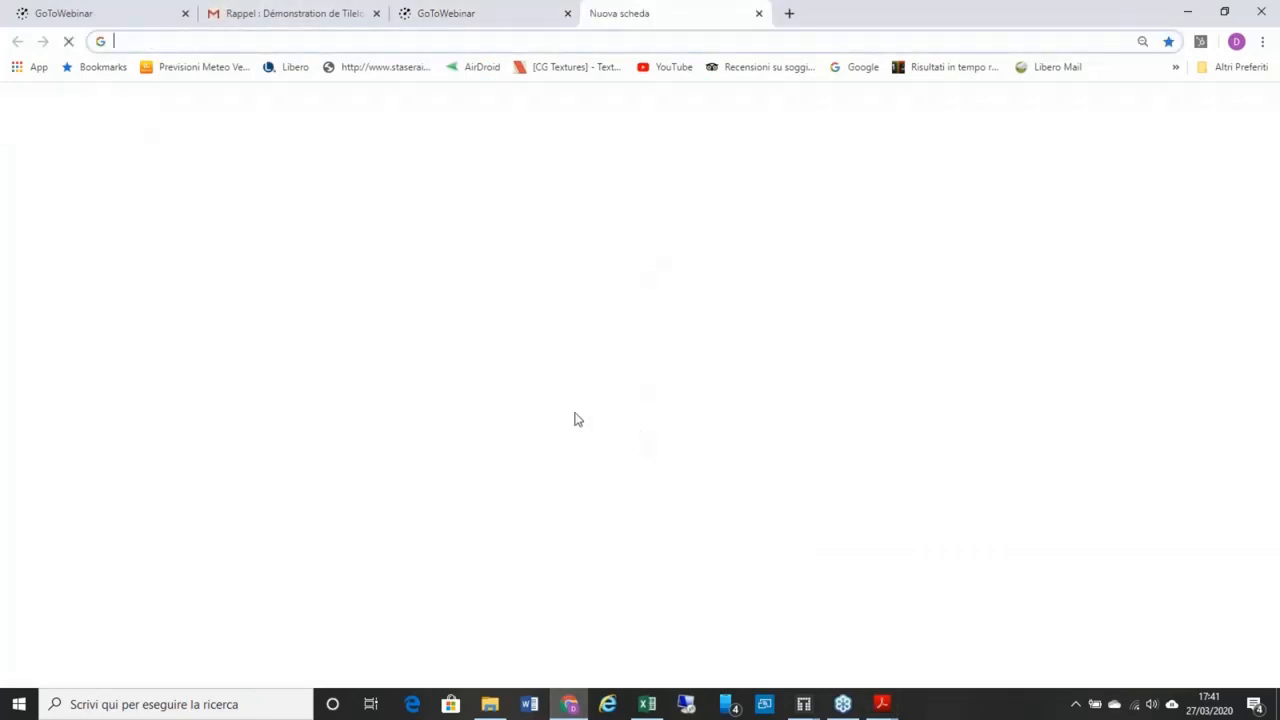
{"action": "left_click", "coordinate": [488, 470]}
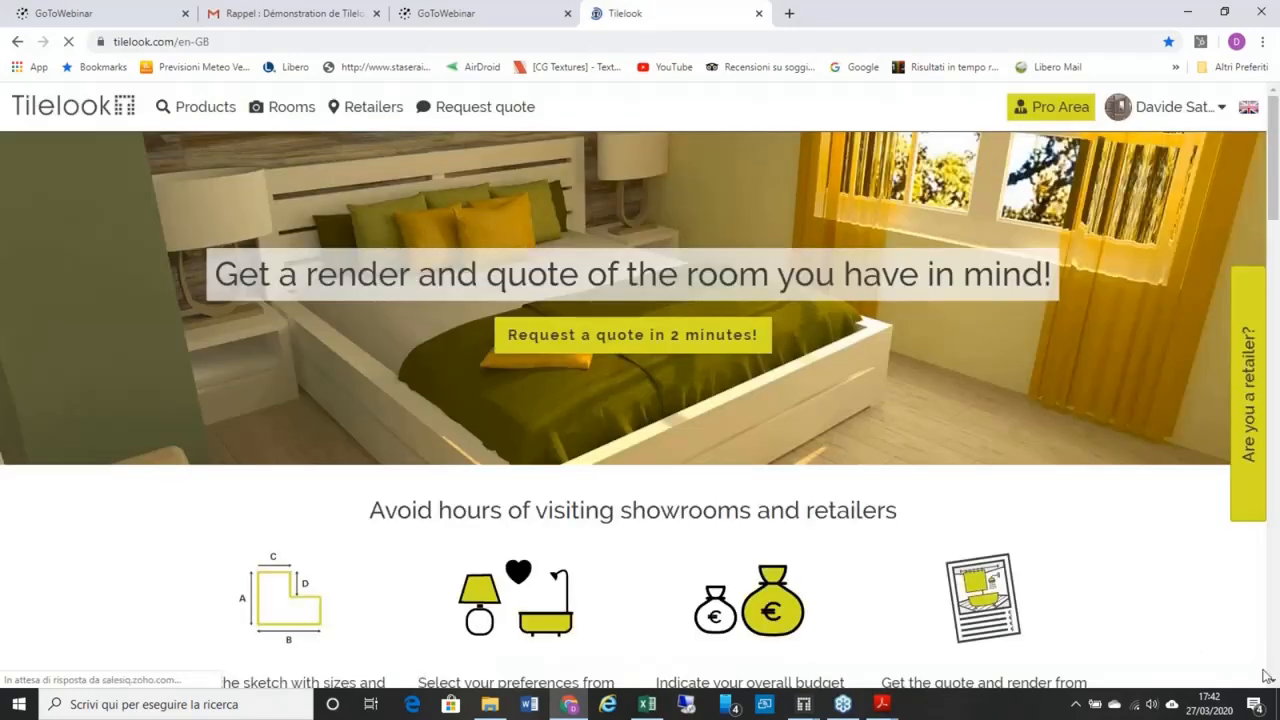
{"action": "left_click", "coordinate": [1249, 108]}
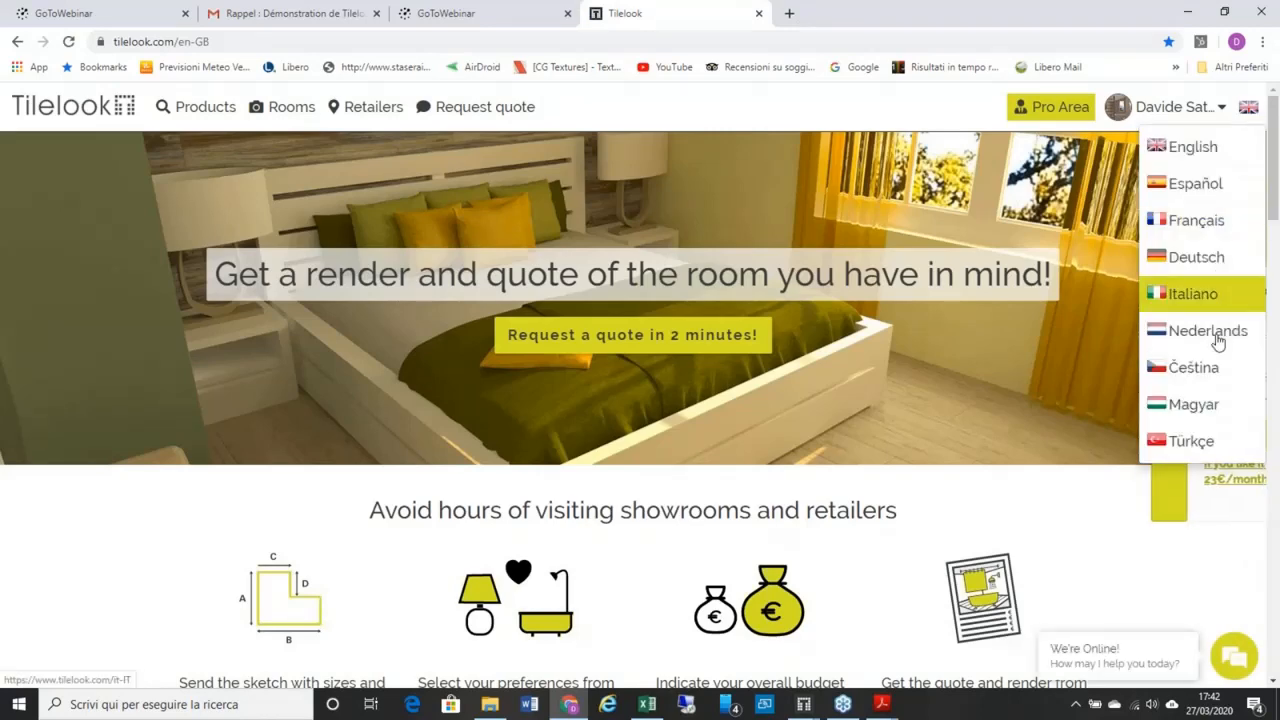
{"action": "left_click", "coordinate": [1207, 224]}
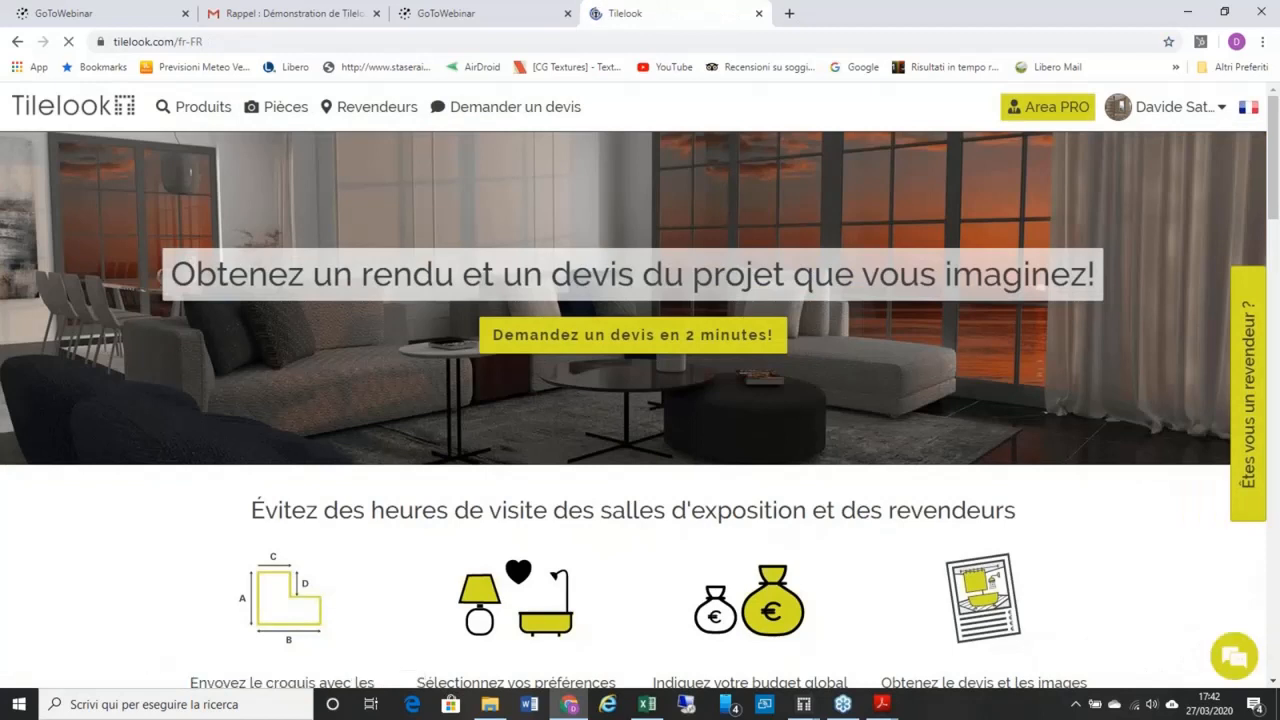
{"action": "left_click", "coordinate": [1246, 655]}
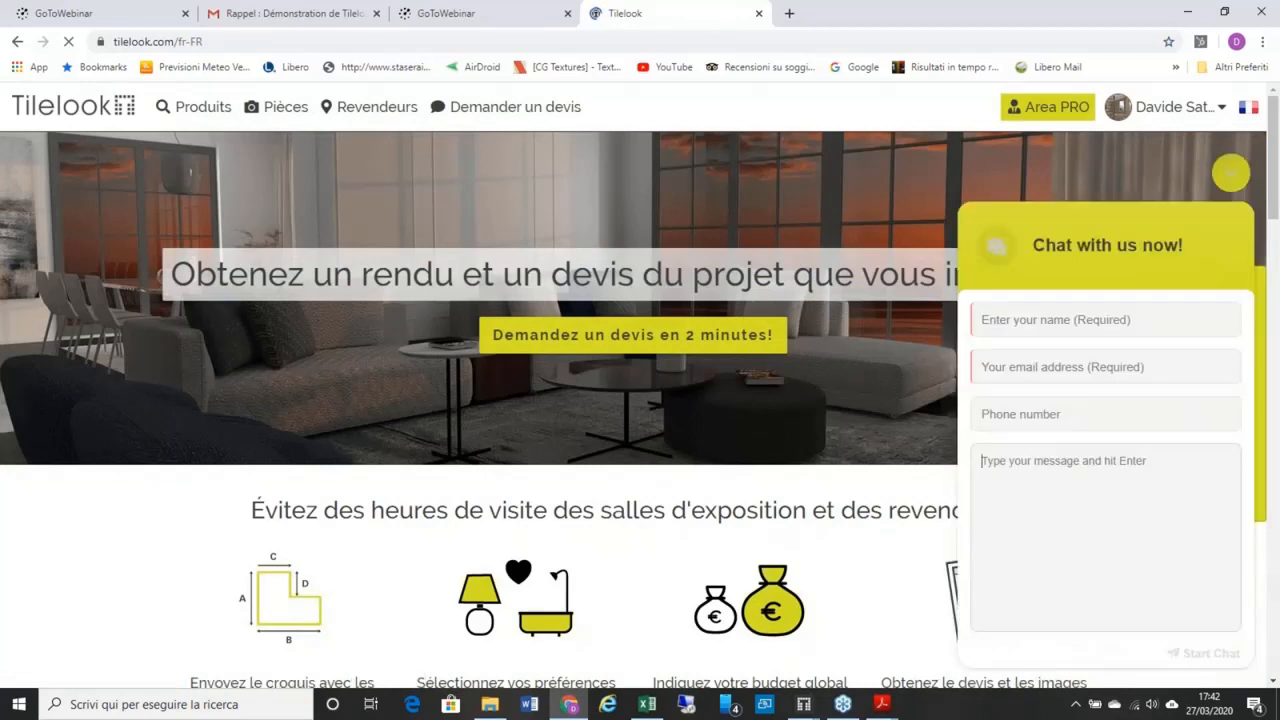